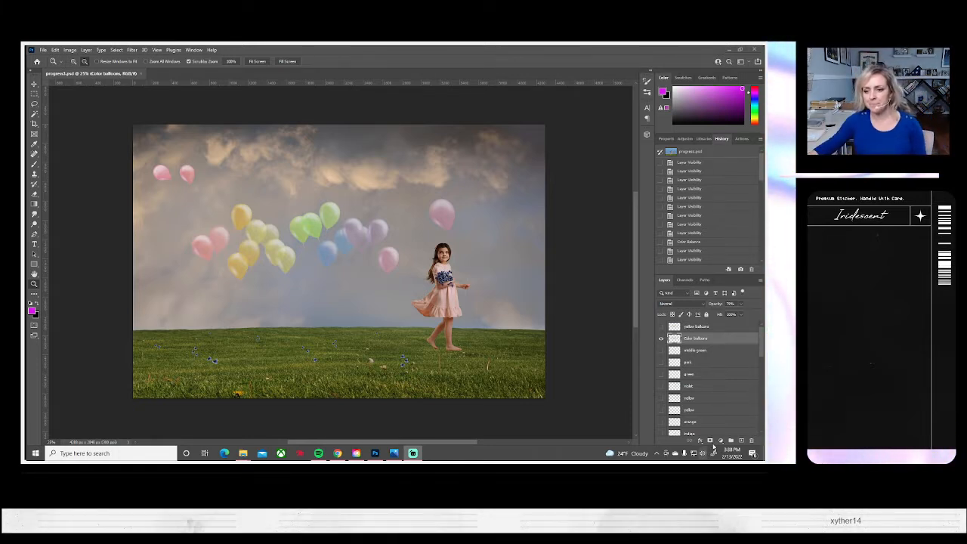
- Compare the composite with the Color balloons layer hidden and shown
left_click(660, 342)
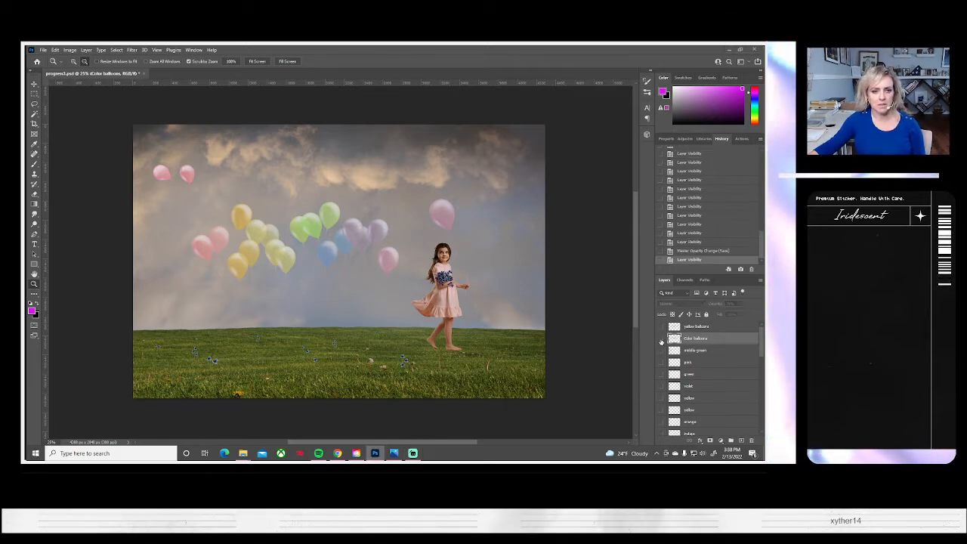
left_click(660, 341)
left_click(661, 341)
left_click(661, 341)
left_click(660, 341)
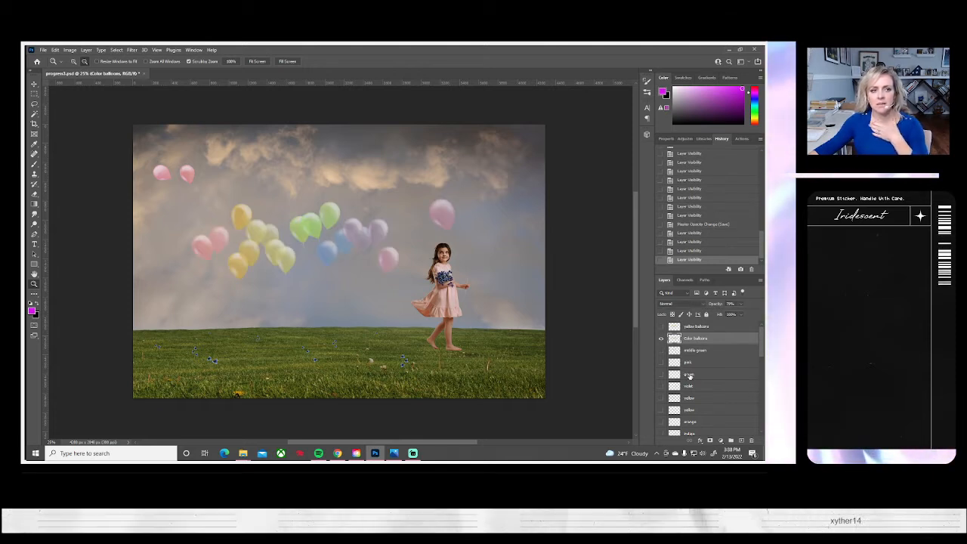
- Scale the Color balloons and girl copy layers together to about 91% and reposition them so the girl stands on the grass near the horizon
scroll(691, 376, "down", 5)
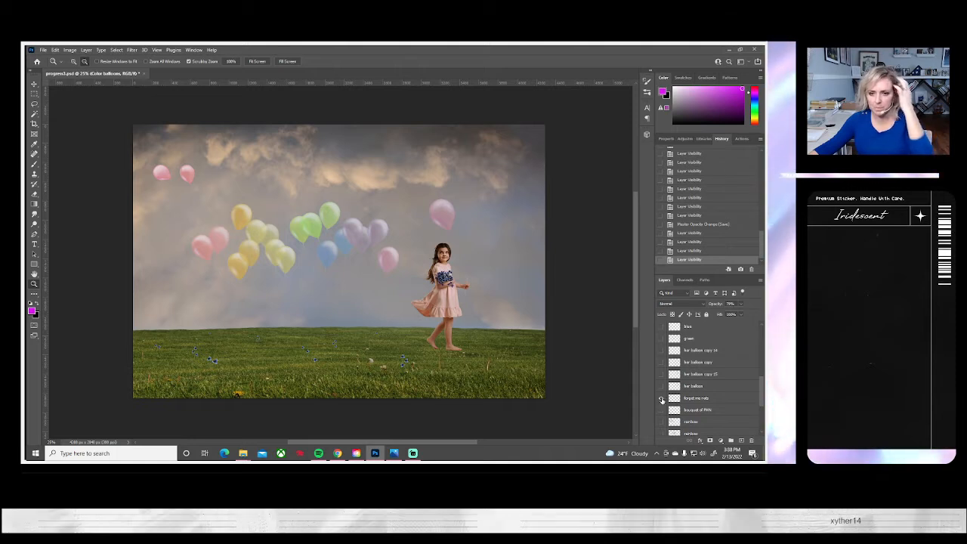
scroll(663, 393, "down", 2)
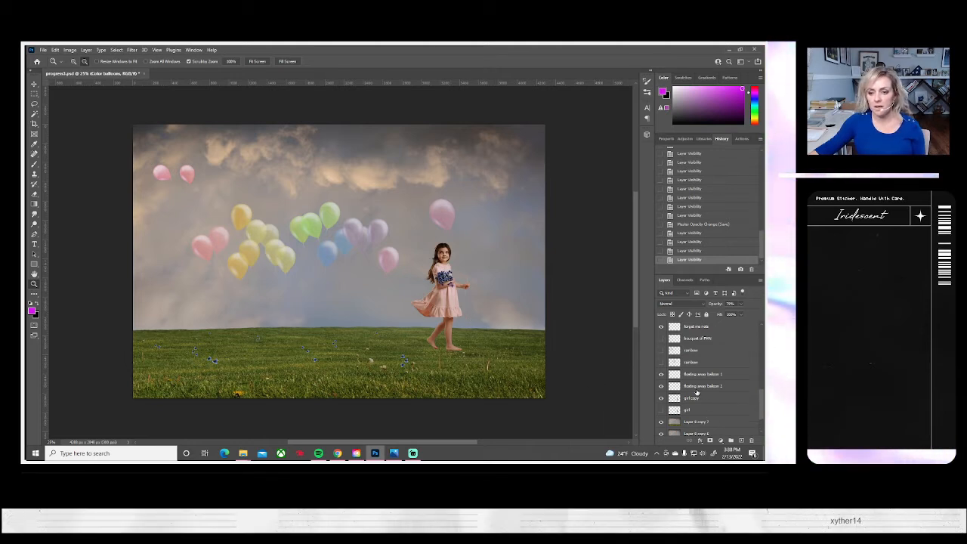
scroll(697, 389, "up", 5)
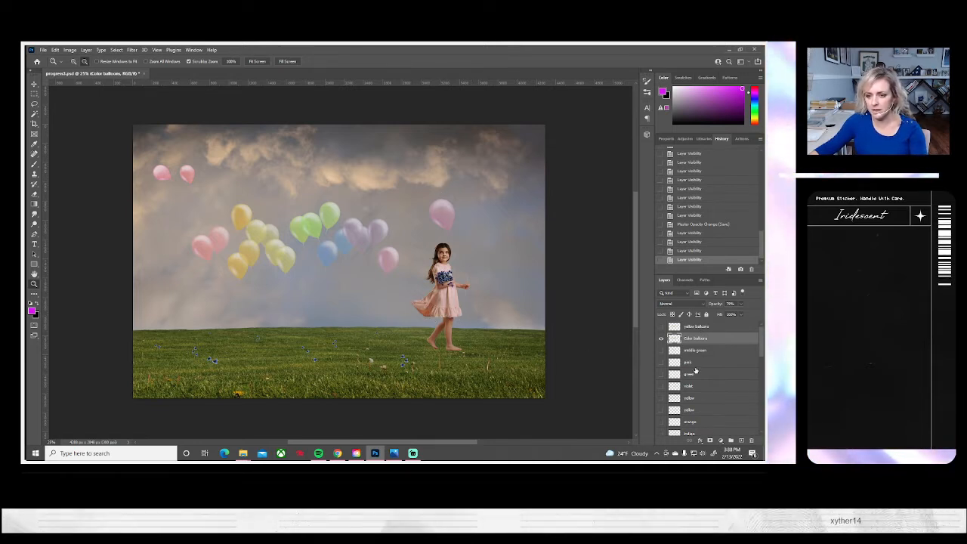
scroll(694, 370, "down", 4)
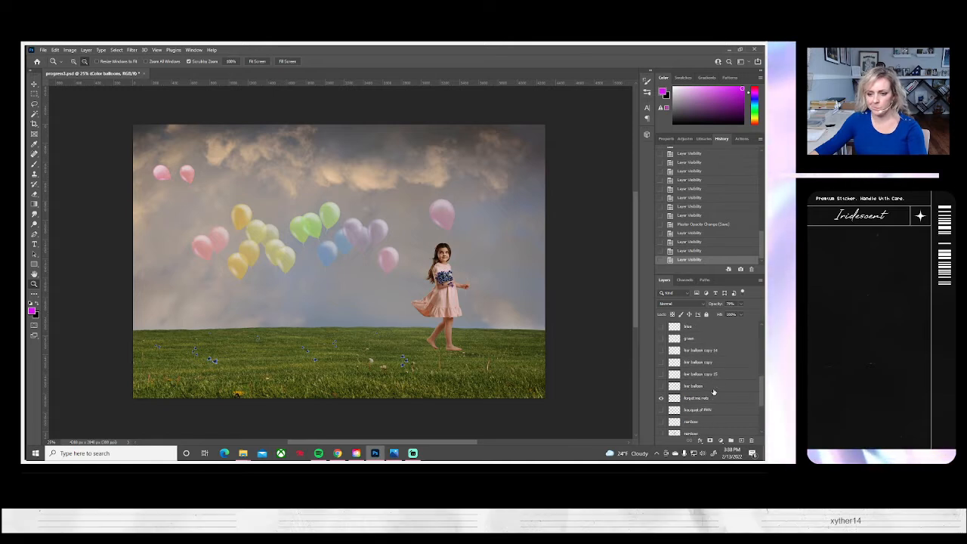
scroll(713, 391, "down", 3)
scroll(713, 391, "down", 1)
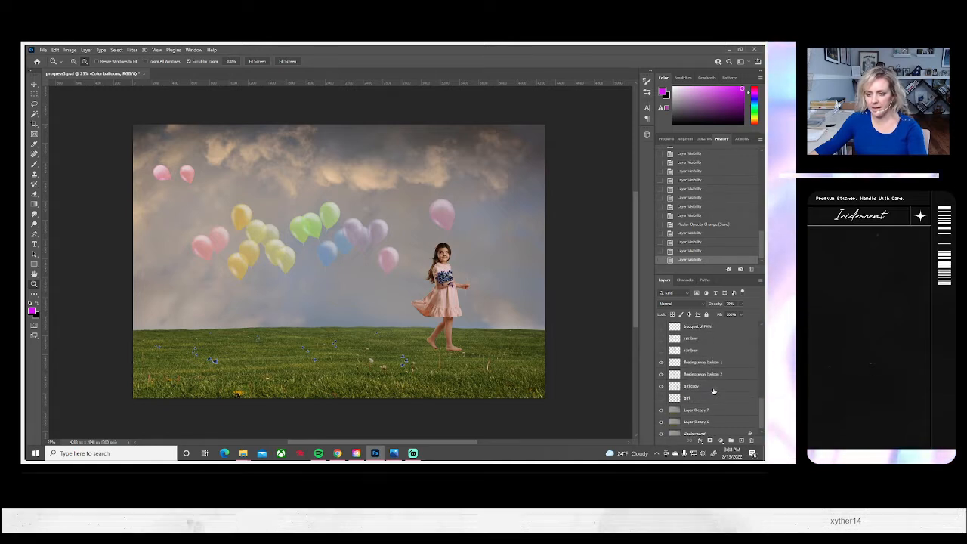
left_click(697, 388)
left_click(697, 387)
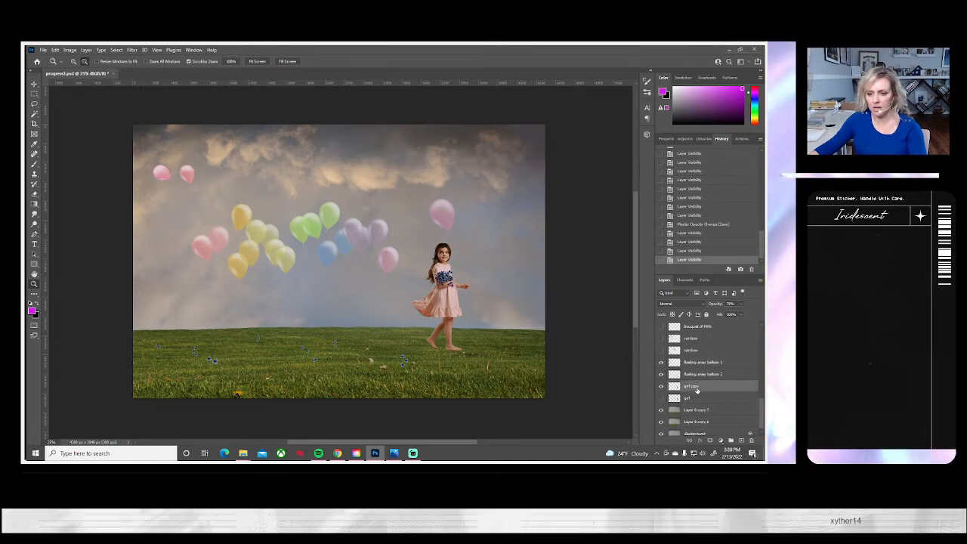
key("ctrl+t")
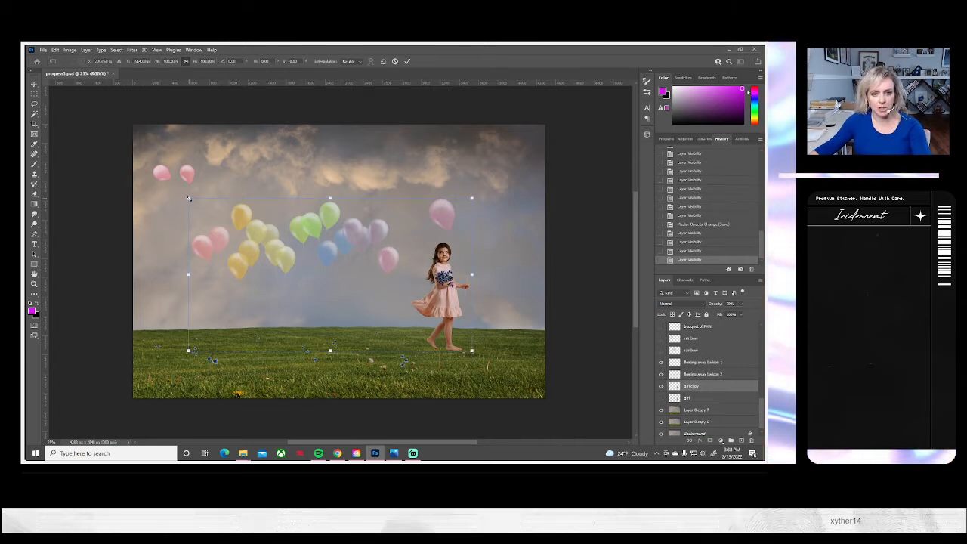
left_click_drag(188, 199, 204, 206)
left_click_drag(316, 304, 316, 308)
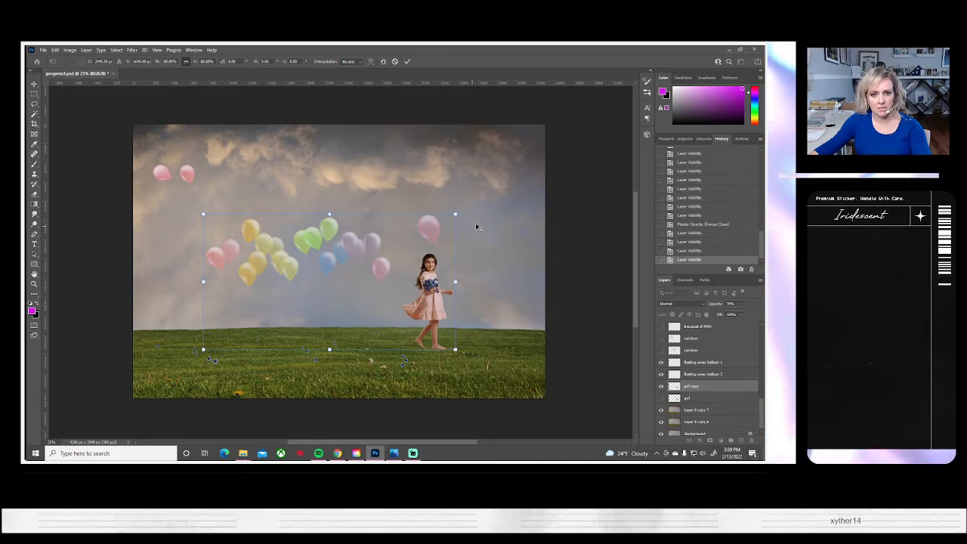
left_click_drag(456, 215, 458, 212)
left_click_drag(432, 319, 440, 316)
key("Return")
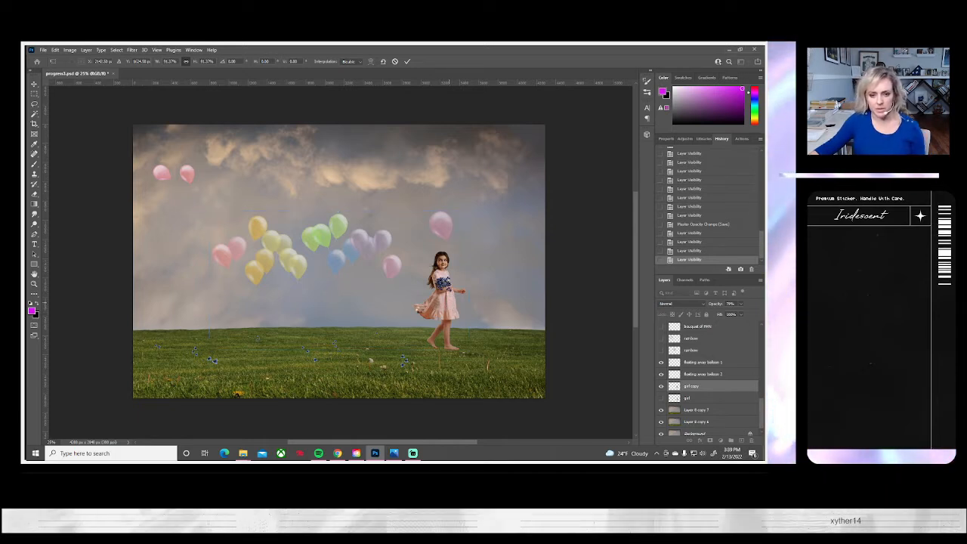
- Check the resized girl copy and Color balloons layers by hiding and showing each one
key("z")
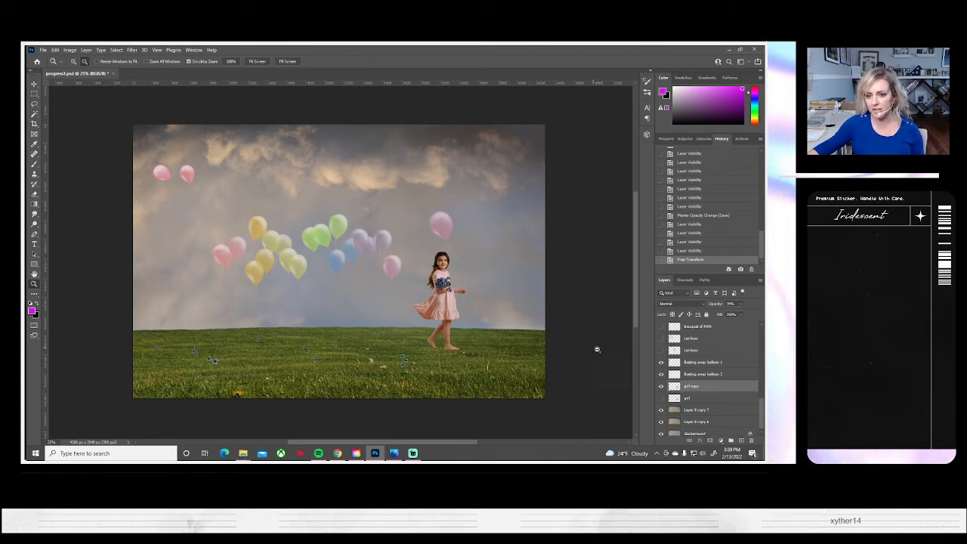
left_click(661, 388)
left_click(661, 388)
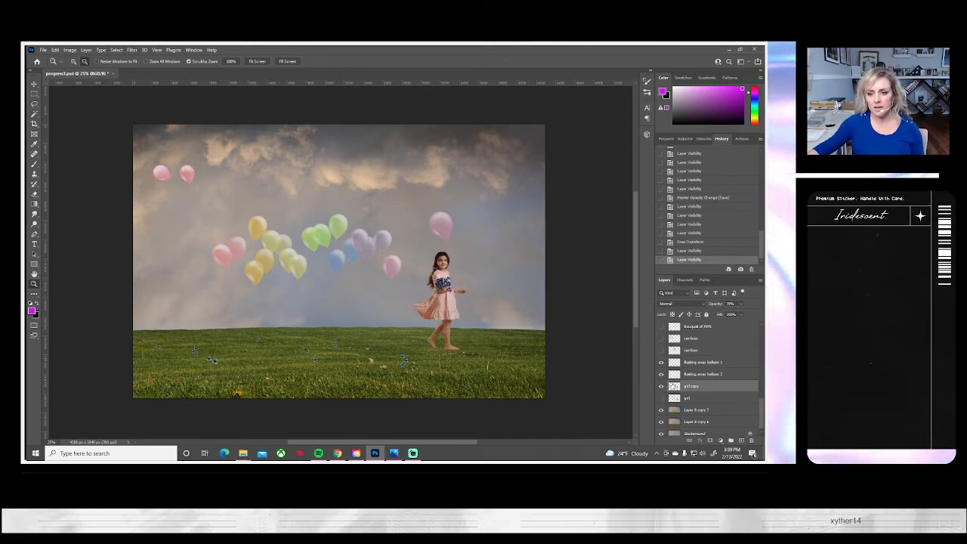
scroll(696, 375, "up", 5)
scroll(697, 375, "up", 4)
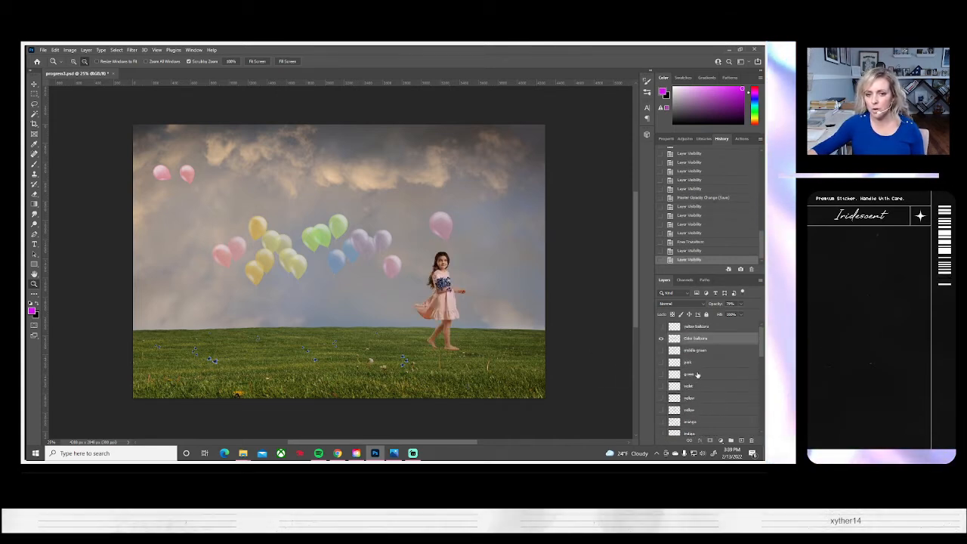
left_click(660, 340)
left_click(660, 340)
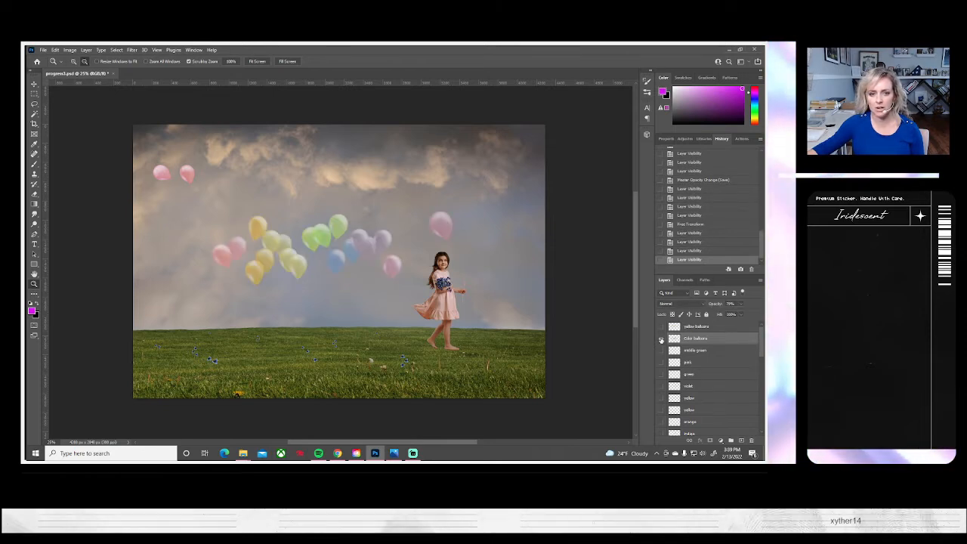
- Lower the opacity of the Color balloons, floating away balloon 1 and floating away balloon 2 layers to about 72%
left_click(681, 338)
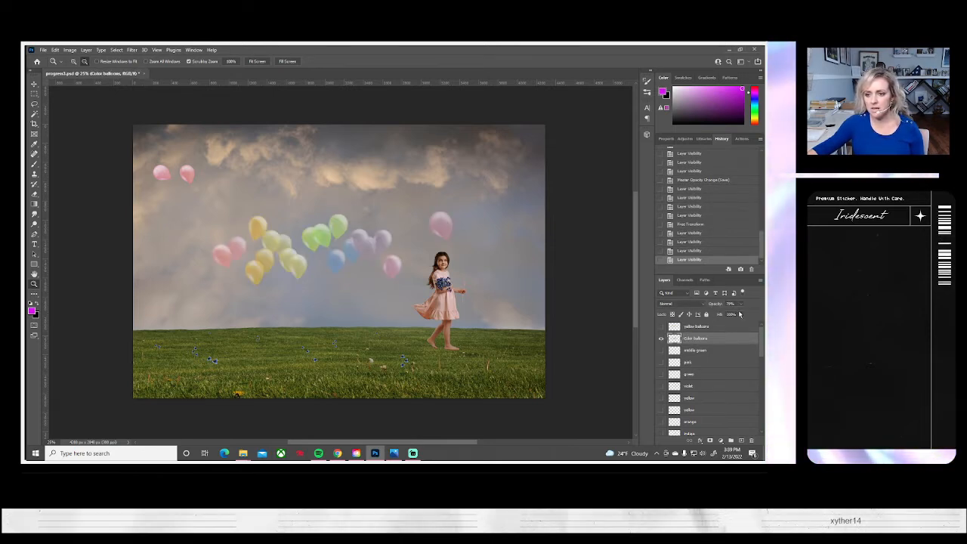
left_click_drag(744, 317, 739, 314)
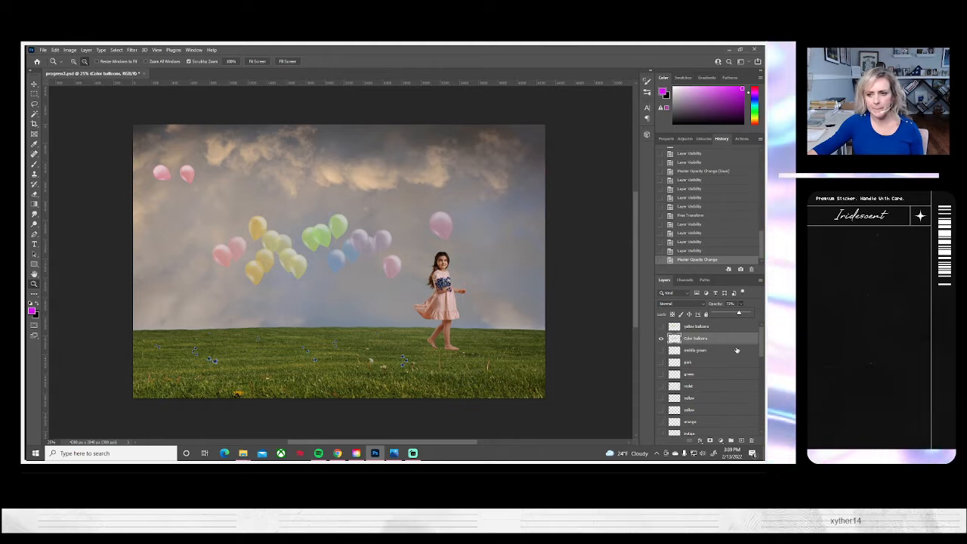
scroll(725, 382, "down", 3)
scroll(723, 385, "down", 3)
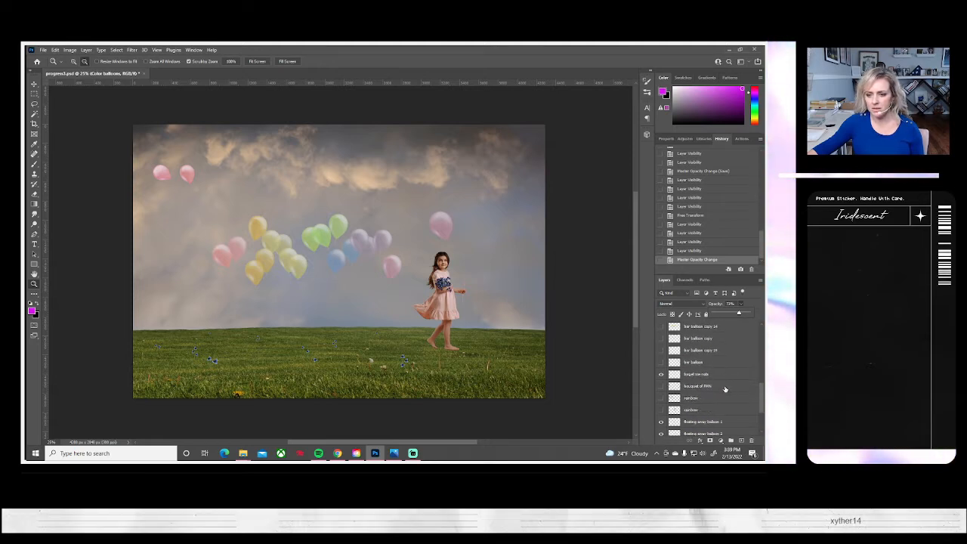
left_click(696, 363)
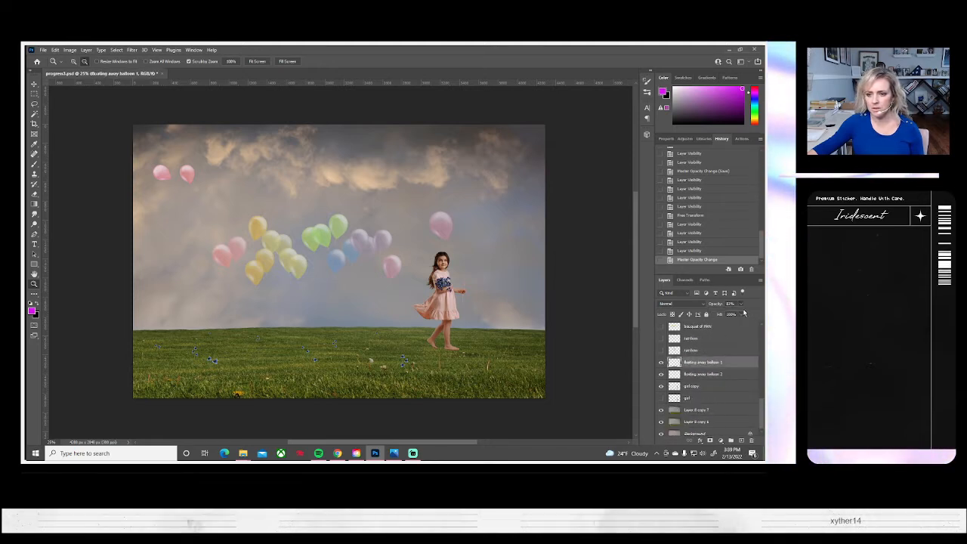
left_click_drag(740, 315, 738, 315)
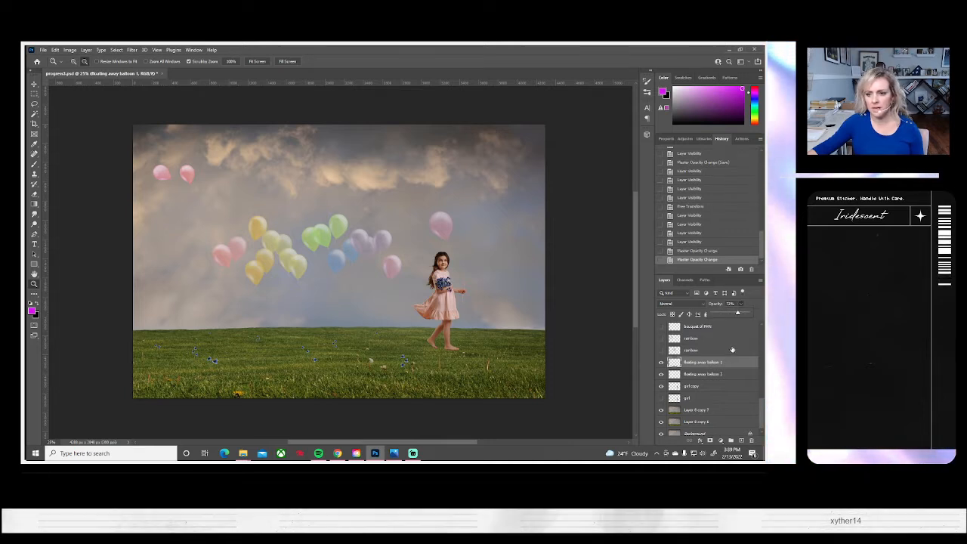
key("alt+bracketleft")
left_click(740, 304)
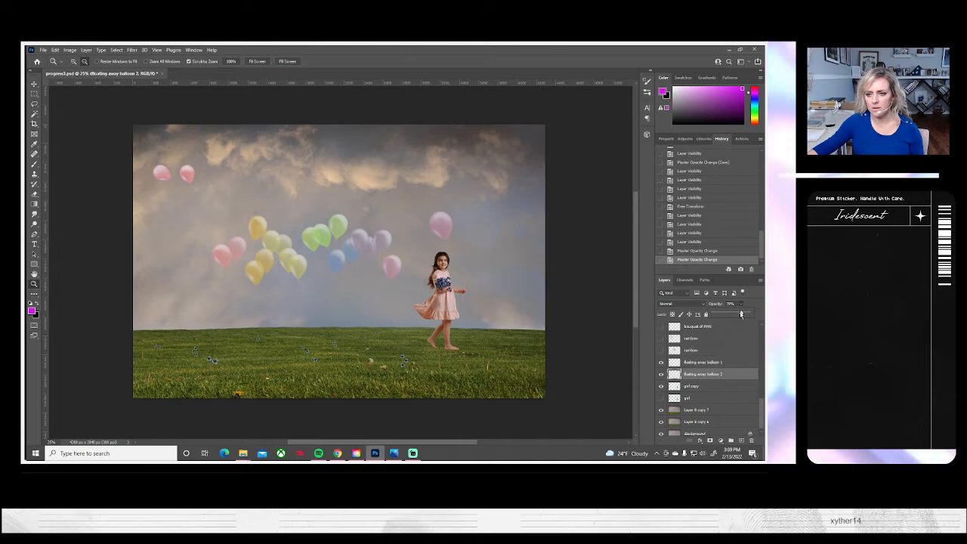
left_click_drag(743, 314, 738, 314)
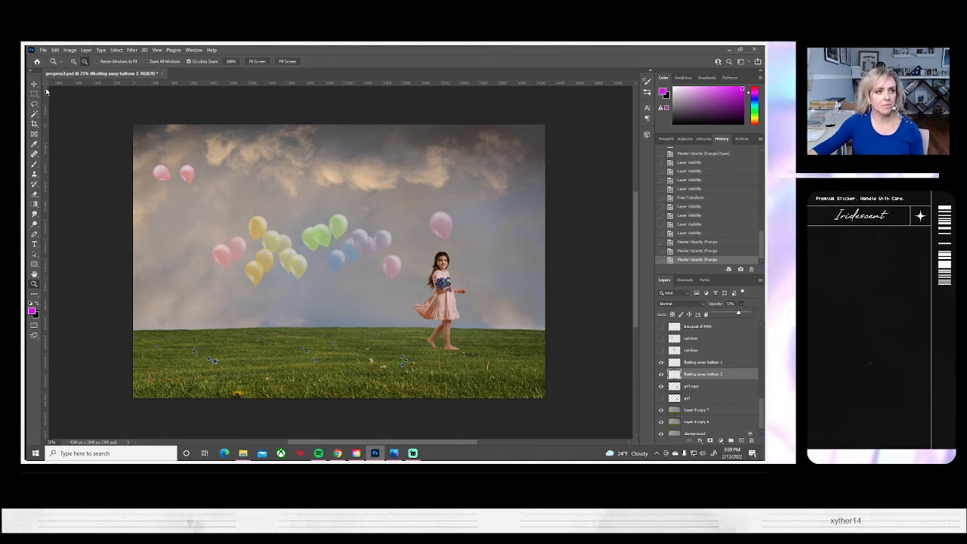
- Deselect all layers and save the document
key("v")
left_click(75, 144)
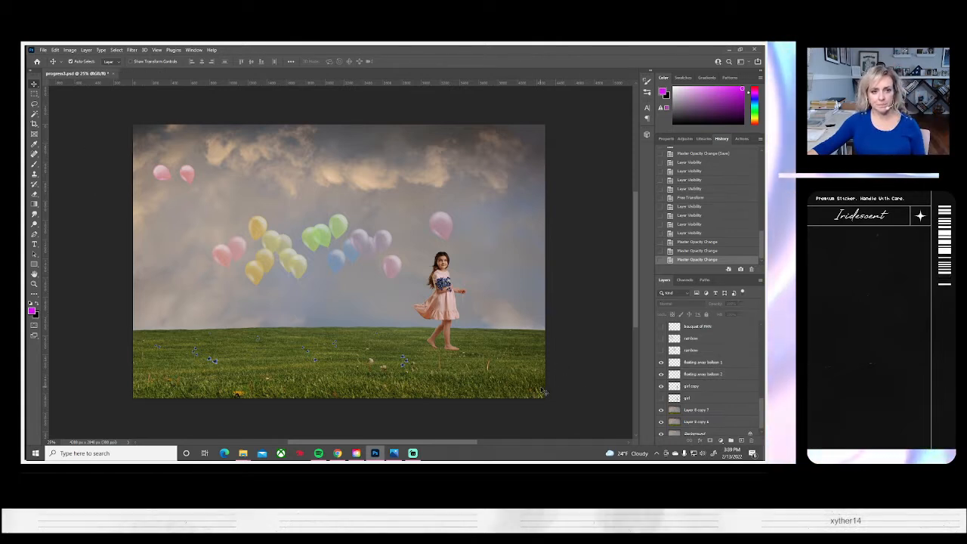
scroll(678, 386, "up", 5)
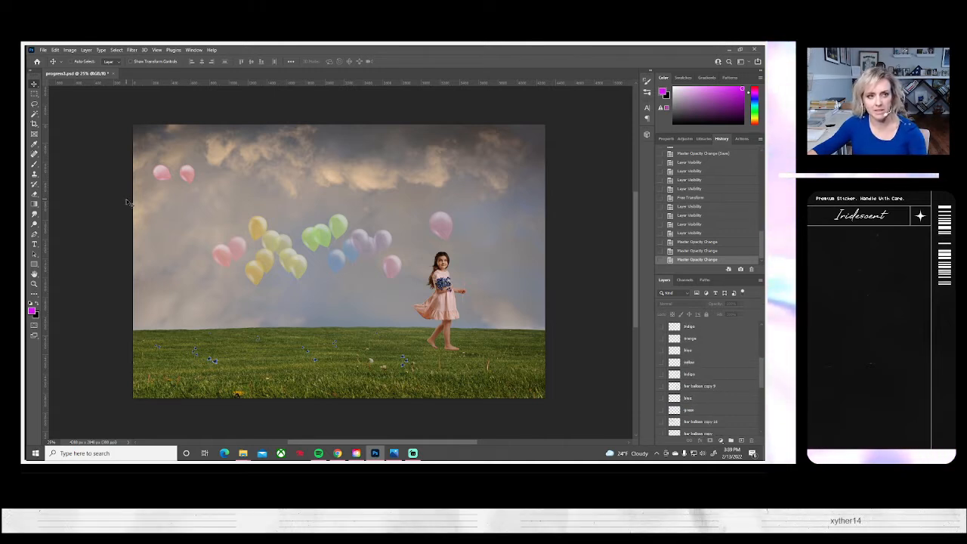
key("ctrl+s")
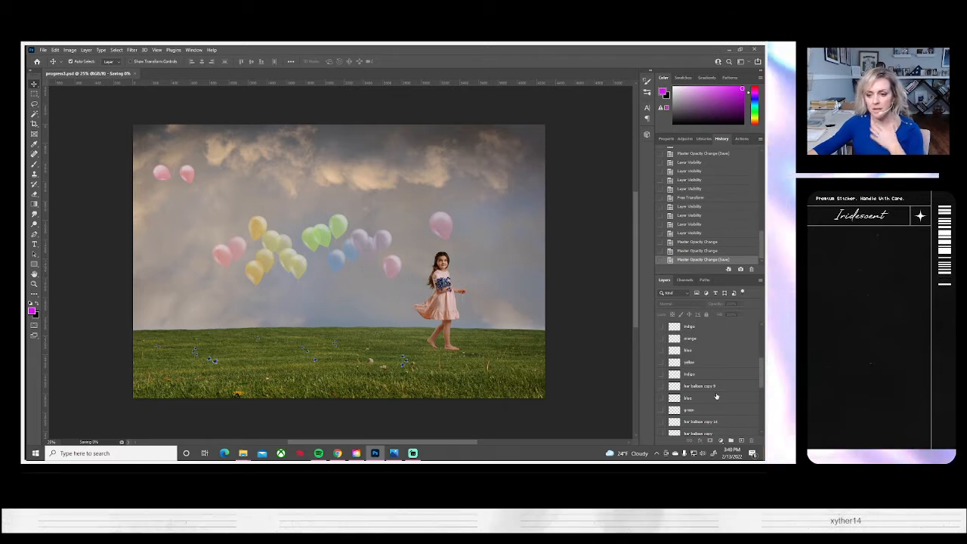
scroll(713, 387, "up", 3)
scroll(709, 379, "up", 2)
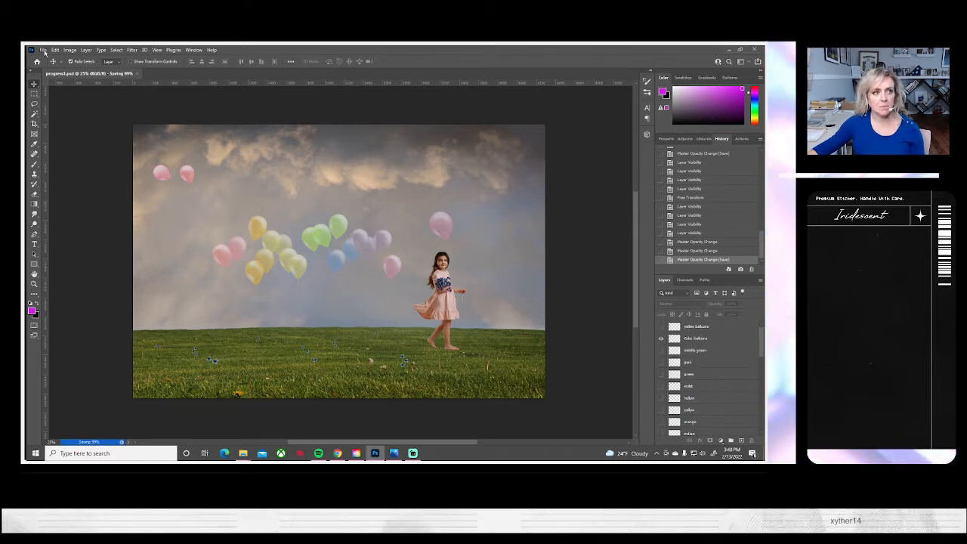
- Open the photo of the family in a fenced grass field as a second document
left_click(44, 51)
left_click(56, 64)
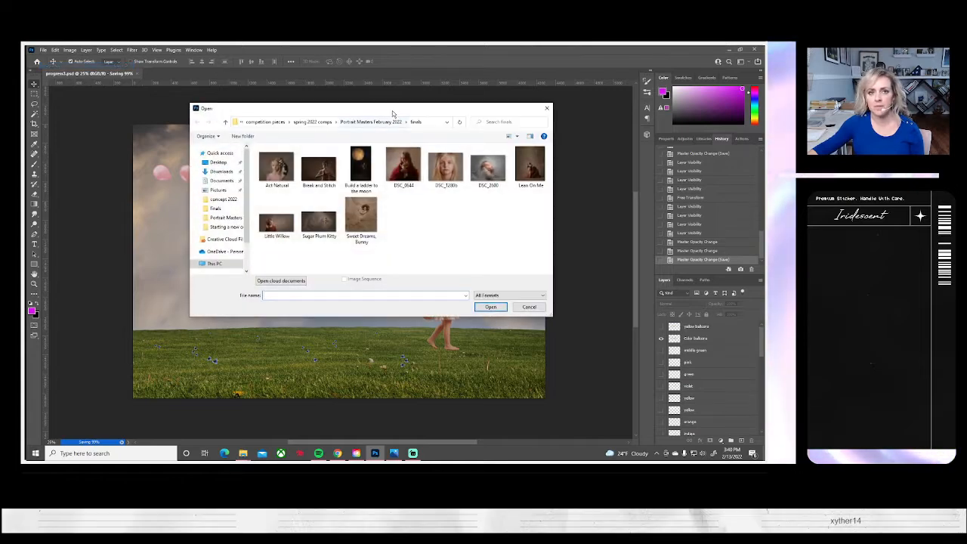
left_click_drag(393, 111, 762, 157)
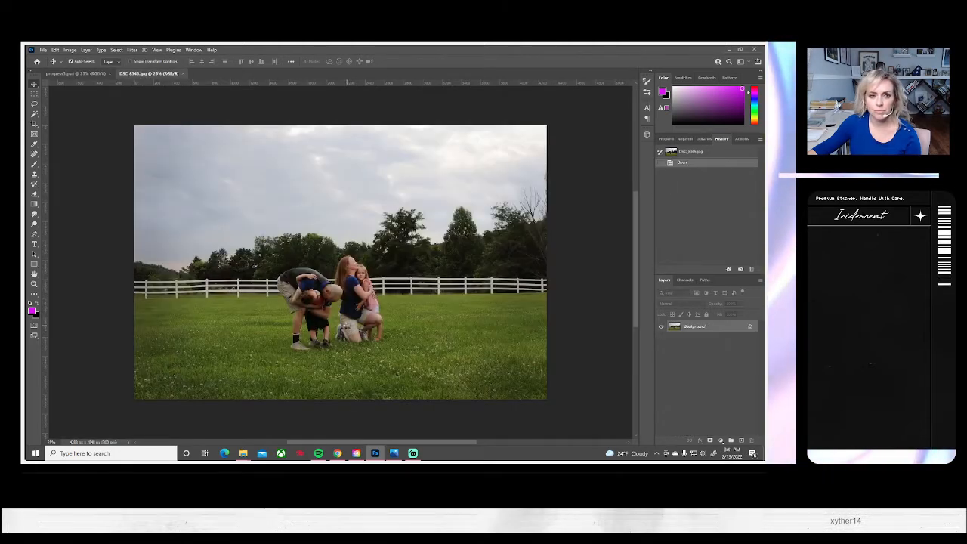
- Copy the full-width upper sky area of the family photo into the balloon composite as a new layer and close the source photo
left_click(34, 93)
left_click_drag(134, 125, 570, 225)
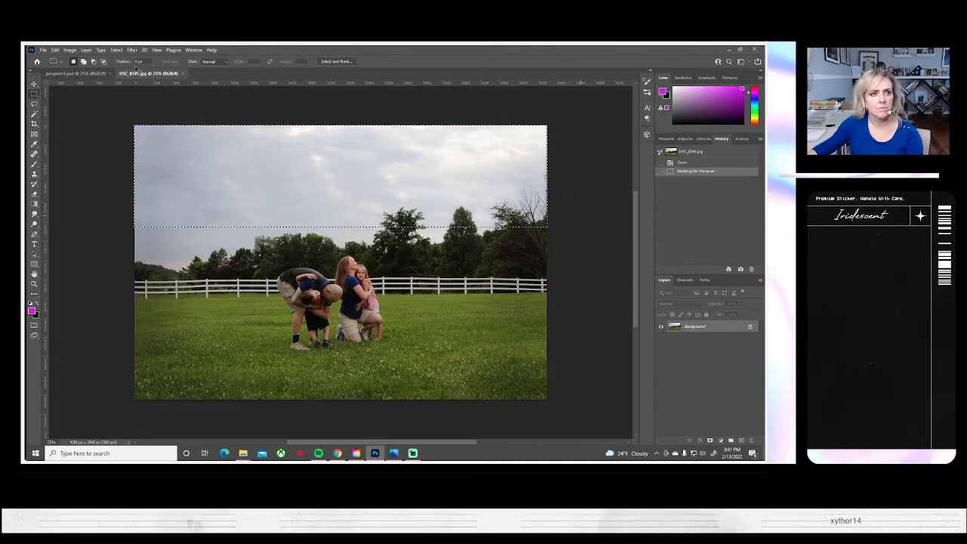
key("ctrl+c")
left_click(76, 73)
key("ctrl+v")
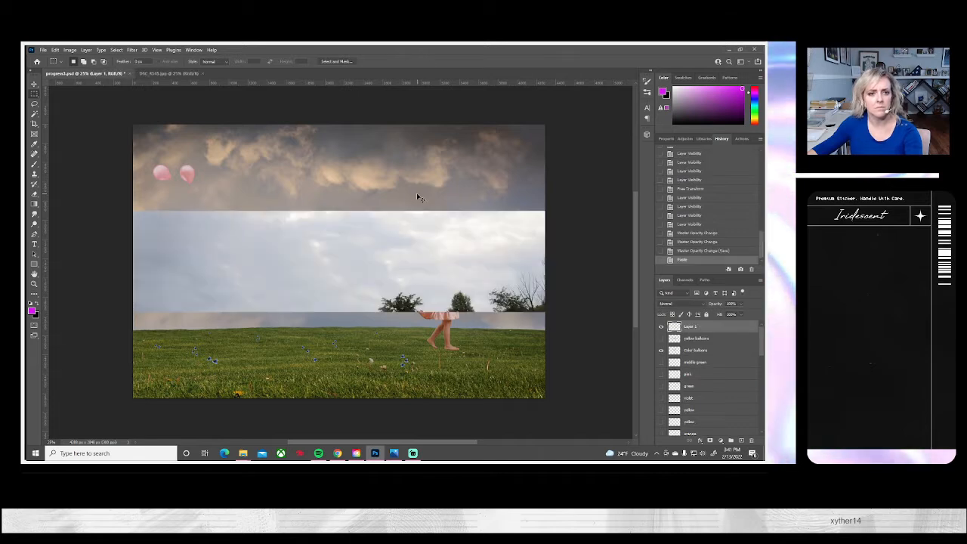
left_click(202, 73)
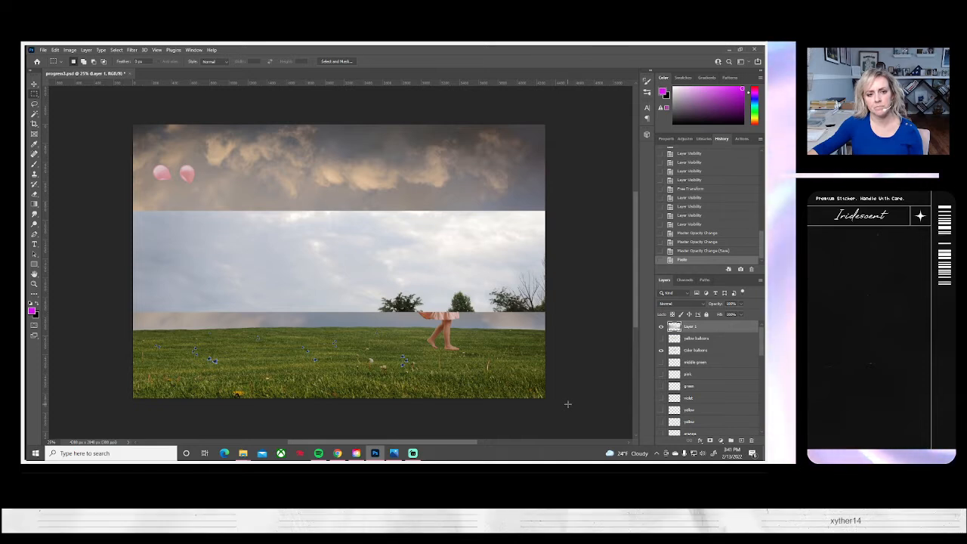
- Lasso around the trees along the lower edge of the pasted sky on Layer 1 and delete them
left_click(661, 326)
left_click(661, 326)
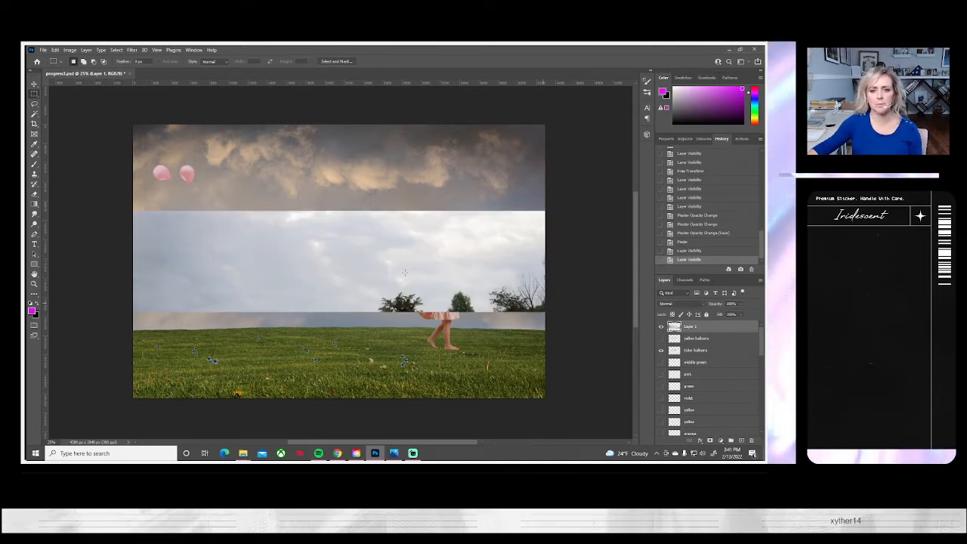
left_click(33, 105)
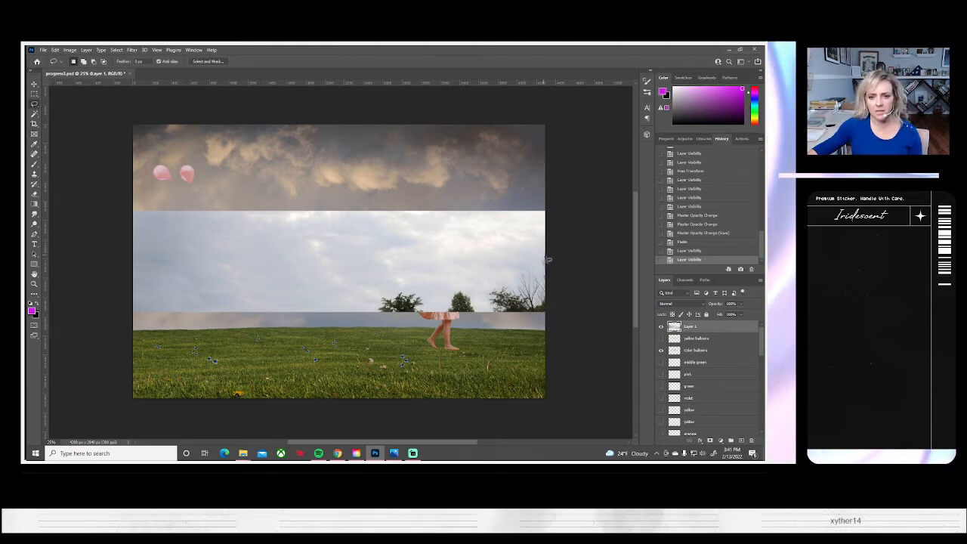
mouse_move(547, 249)
left_mouse_down()
mouse_move(481, 296)
mouse_move(384, 294)
mouse_move(366, 311)
mouse_move(382, 341)
mouse_move(502, 345)
mouse_move(538, 297)
mouse_move(559, 345)
left_mouse_up()
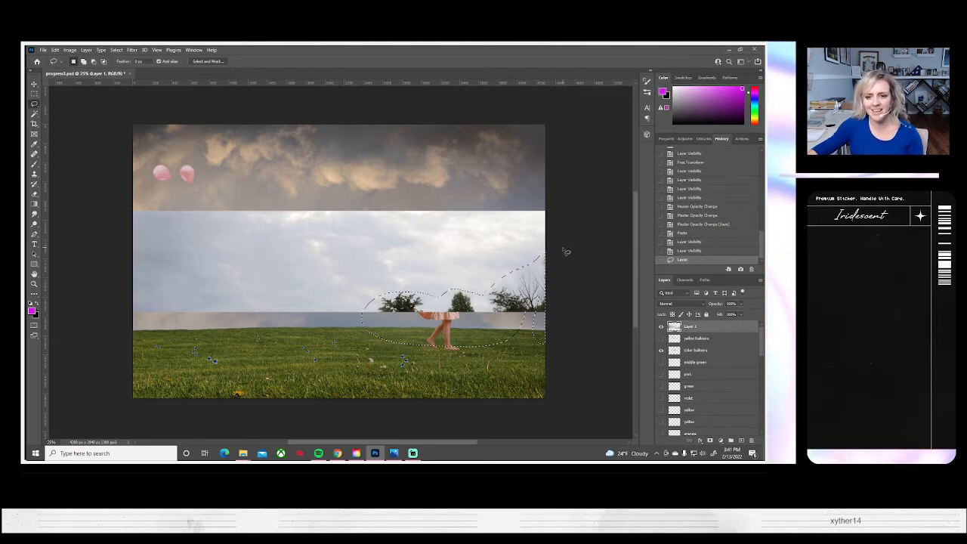
key("Delete")
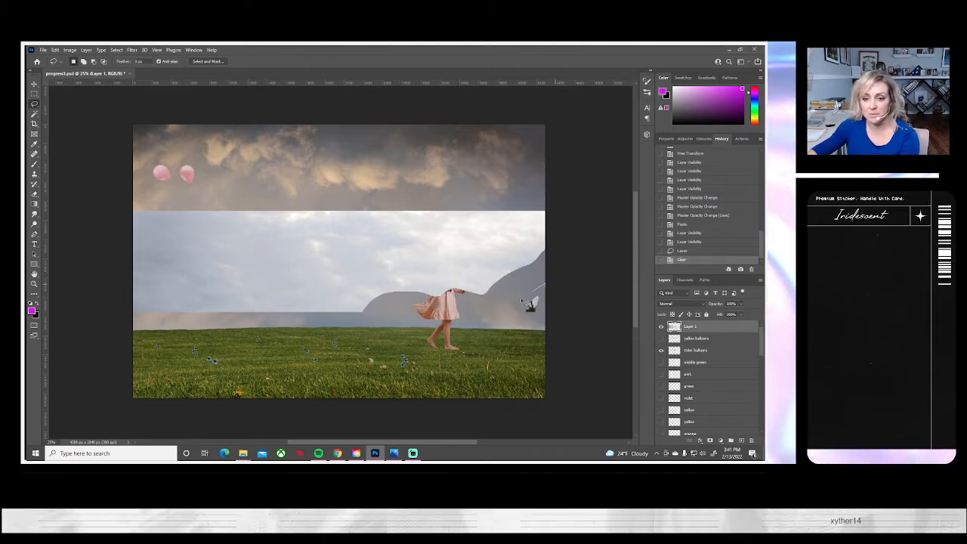
- Lasso the leftover trees at the right edge of Layer 1's pasted sky, delete them, and clear the selection
left_click_drag(547, 285, 547, 334)
key("Delete")
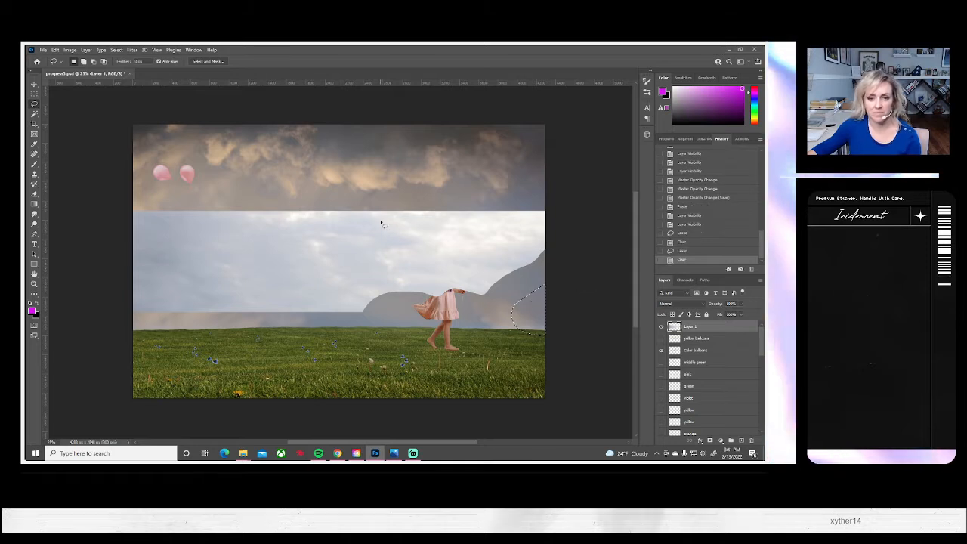
left_click(115, 50)
left_click(124, 65)
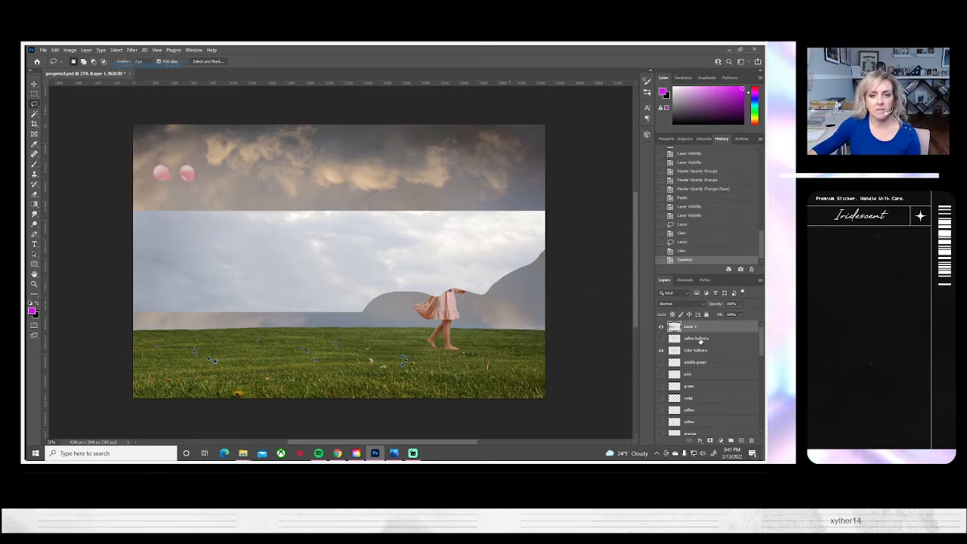
- Hide Layer 1 and duplicate the Layer 8 copy 7 background layer within the same document
left_click(661, 327)
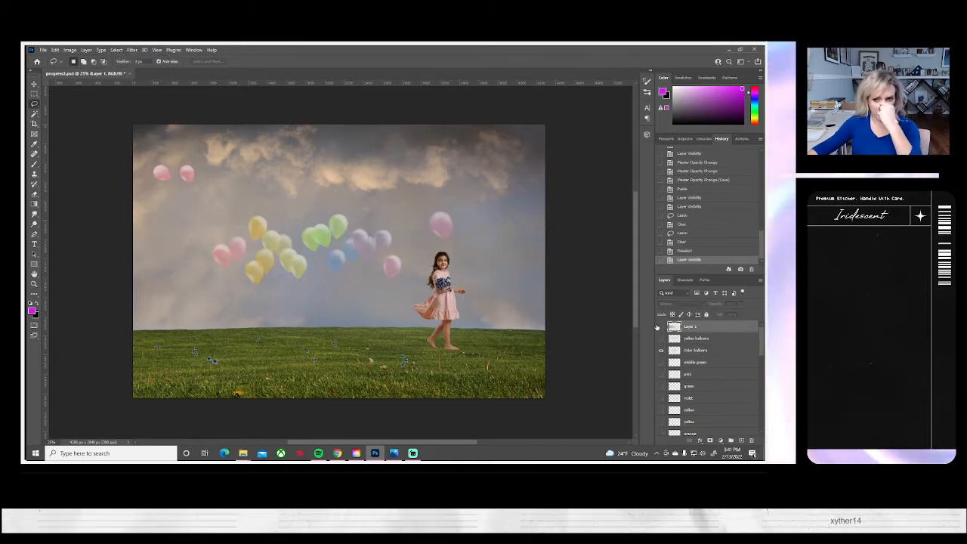
scroll(721, 377, "down", 6)
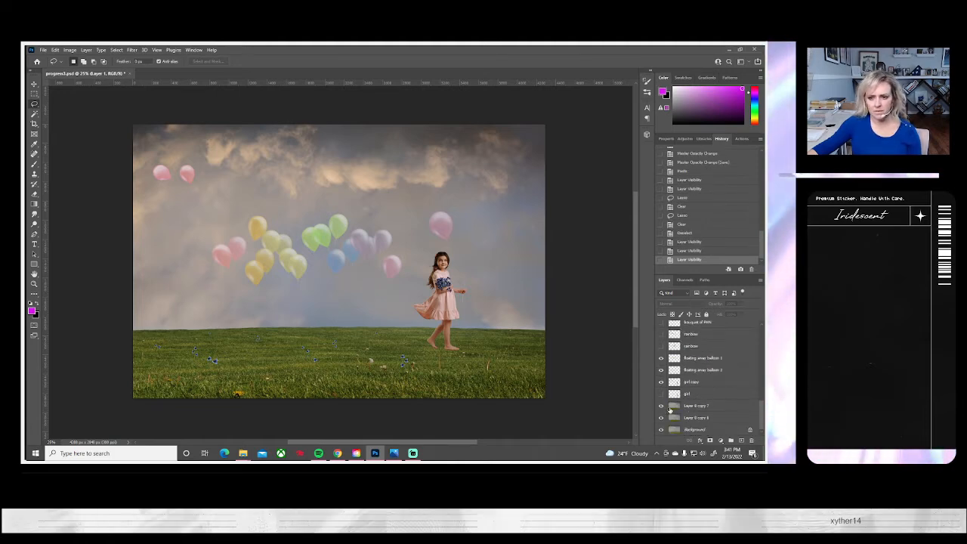
right_click(696, 409)
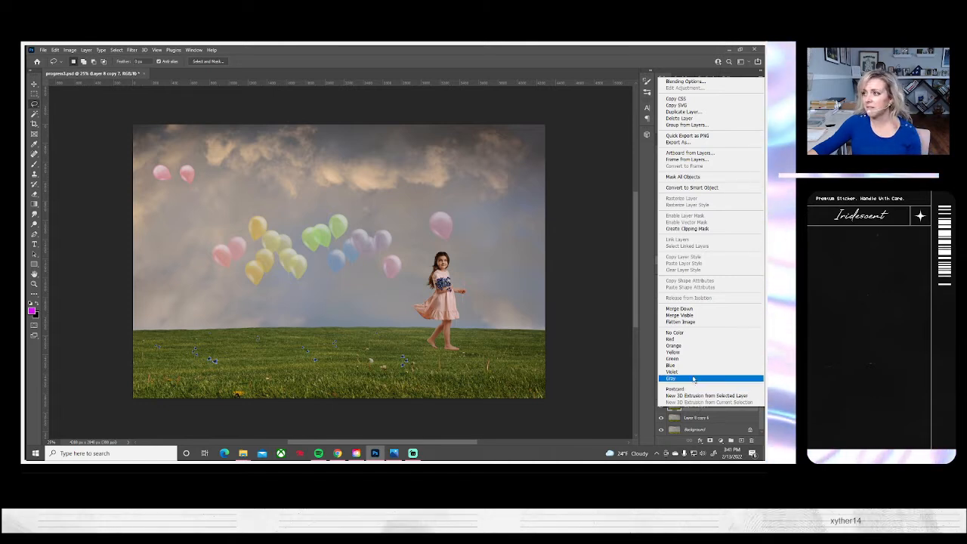
left_click(682, 112)
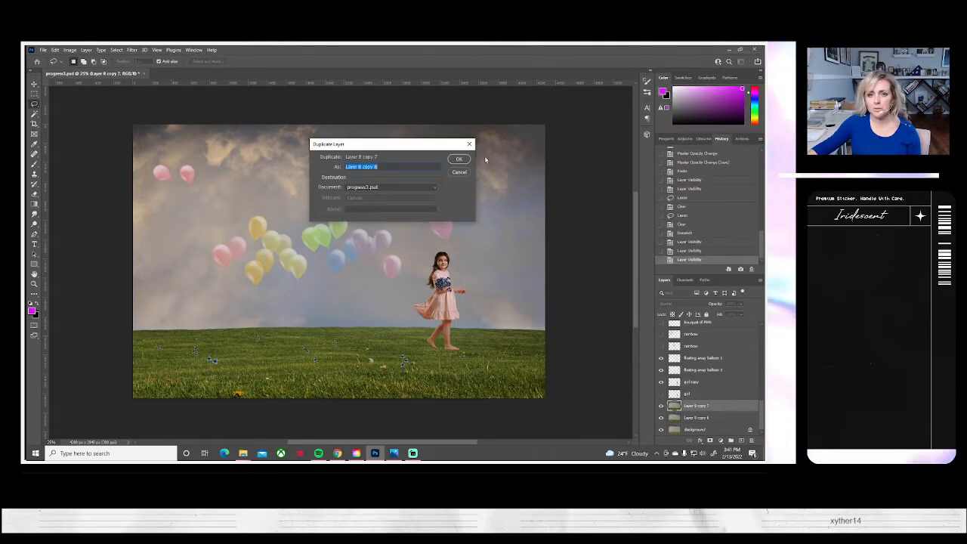
key("Return")
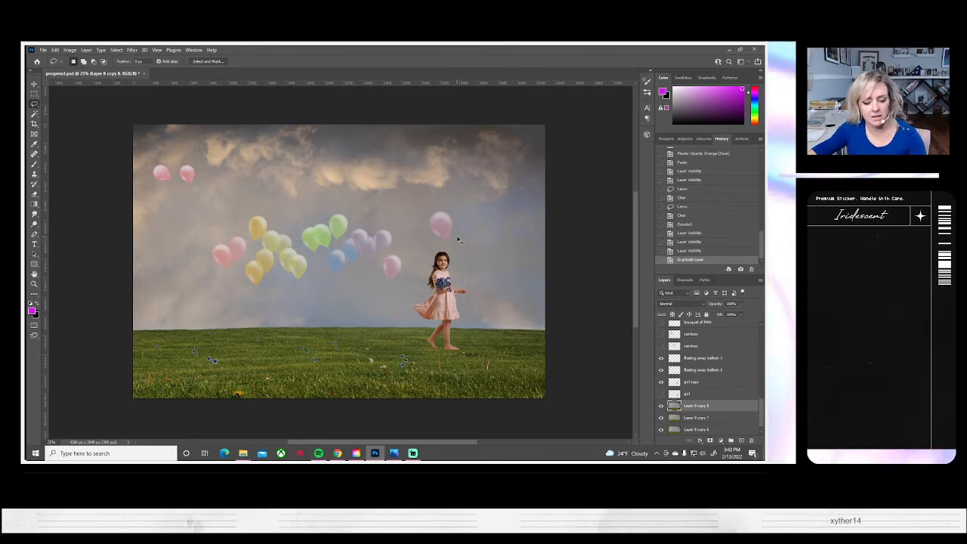
key("ctrl+a")
key("ctrl+t")
left_click_drag(500, 305, 551, 313)
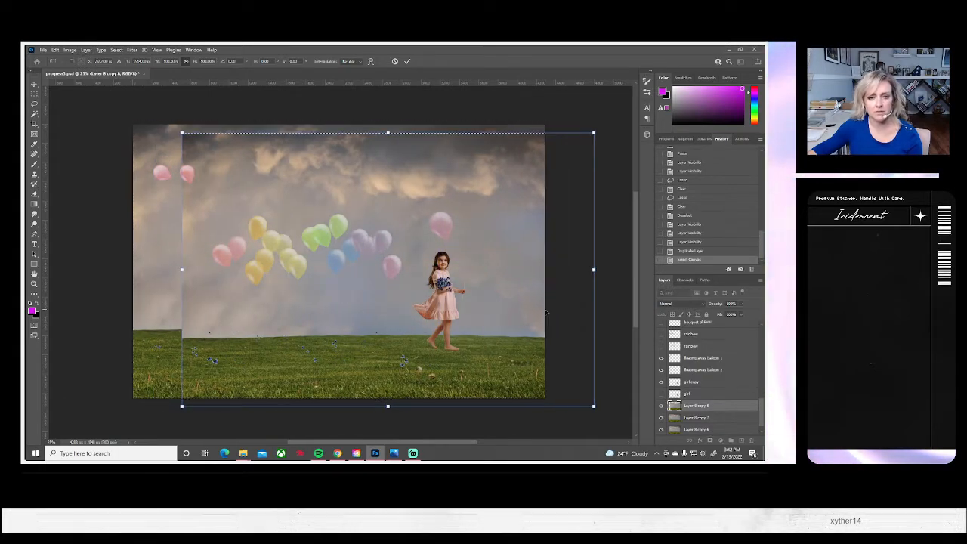
left_click(395, 61)
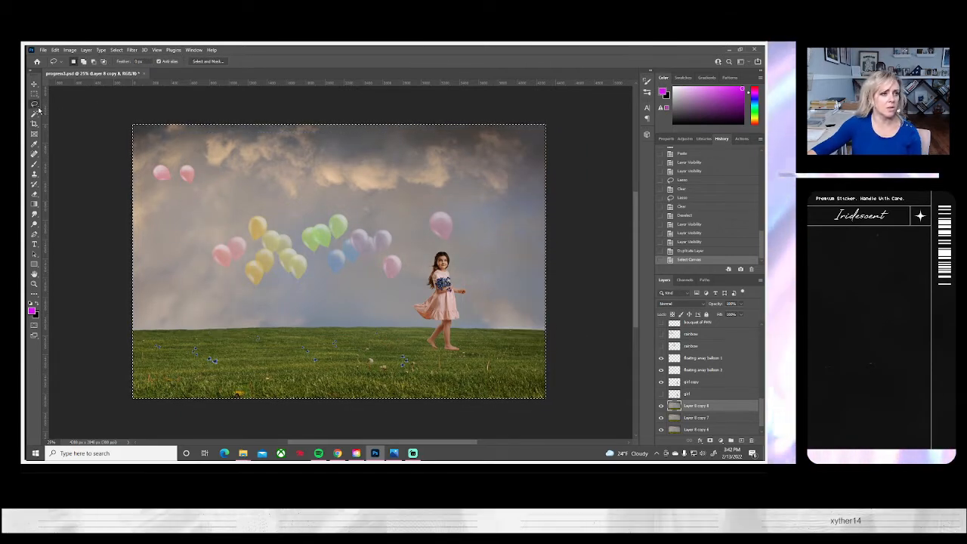
left_click(119, 123)
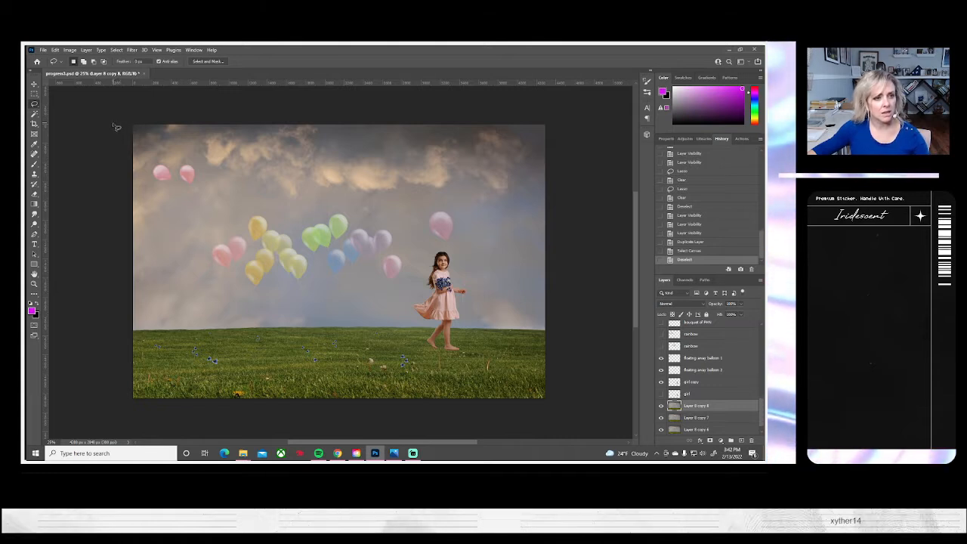
- Lasso the sky above the grass, curving up over the girl to the right edge, and copy it onto a new layer
mouse_move(115, 126)
left_mouse_down()
mouse_move(109, 252)
mouse_move(132, 293)
mouse_move(174, 314)
mouse_move(287, 317)
mouse_move(381, 304)
mouse_move(424, 252)
mouse_move(460, 231)
left_mouse_up()
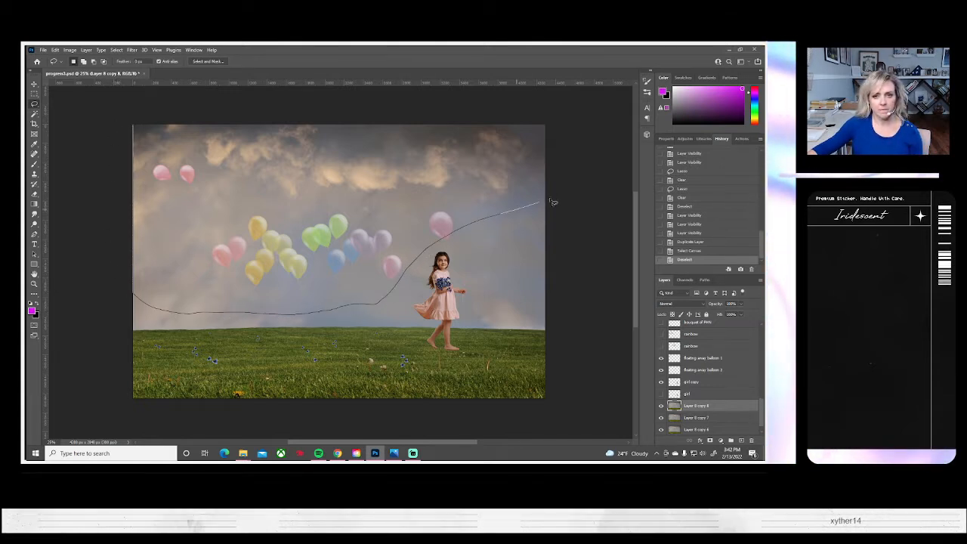
mouse_move(551, 201)
left_mouse_down()
mouse_move(568, 186)
mouse_move(574, 118)
left_mouse_up()
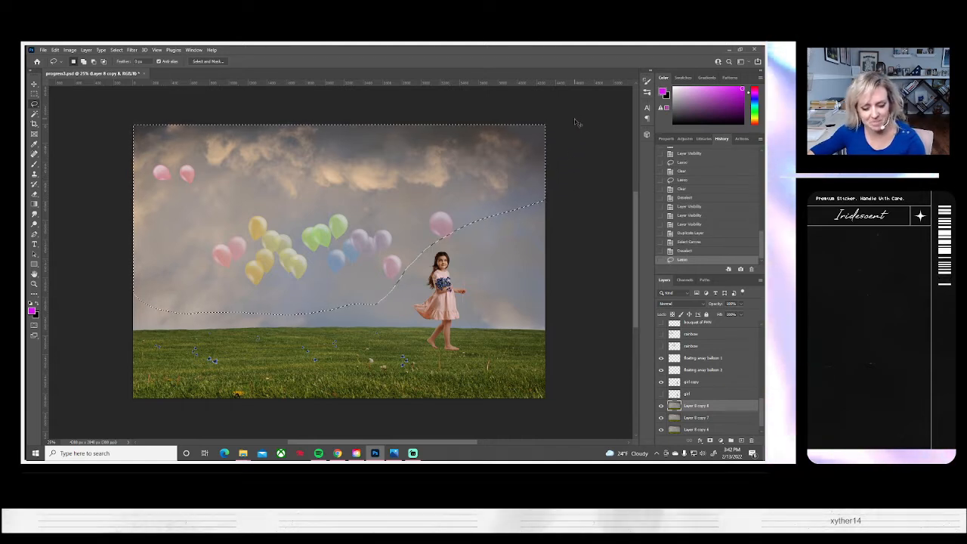
key("ctrl+c")
key("ctrl+v")
- Flip the copied sky on Layer 2 horizontally, keeping it stretched across the full canvas width
key("ctrl+t")
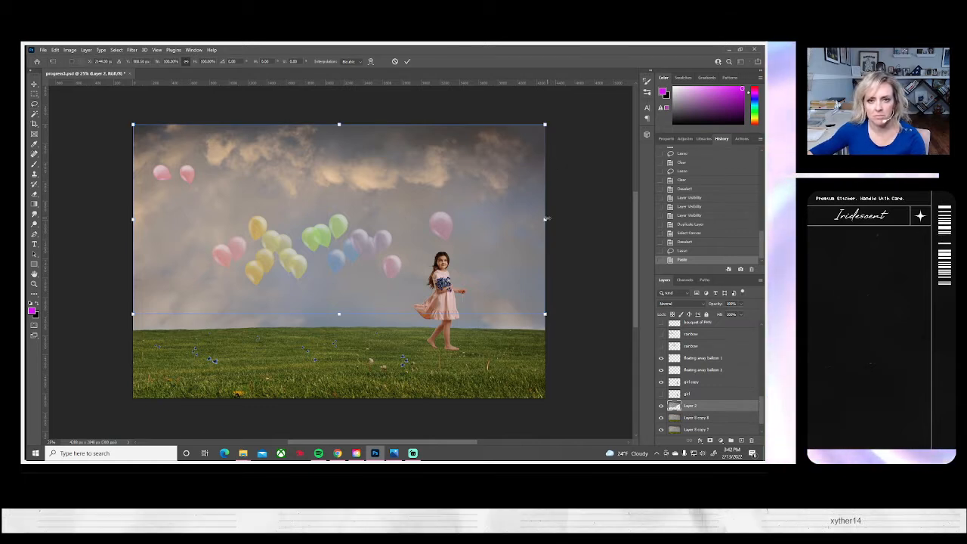
left_click_drag(546, 219, 494, 219)
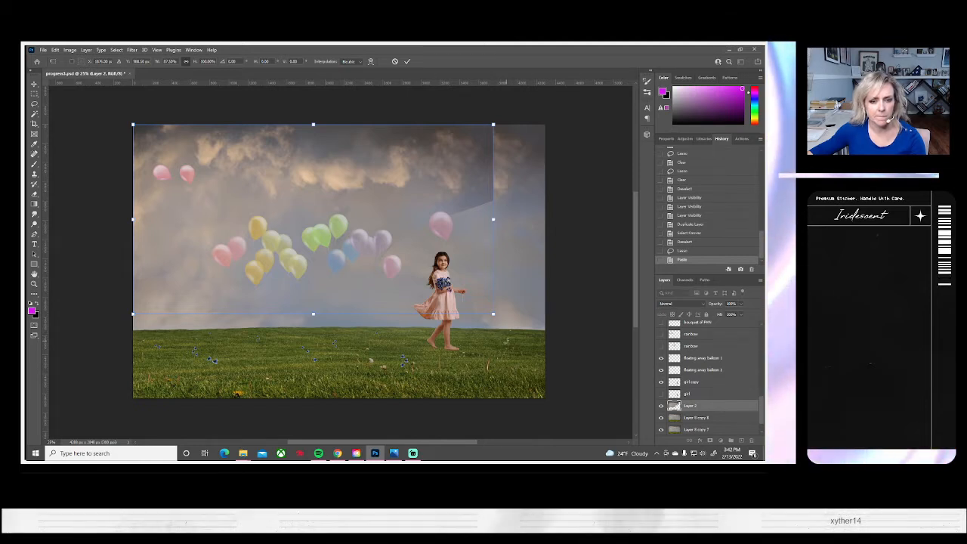
left_click(56, 50)
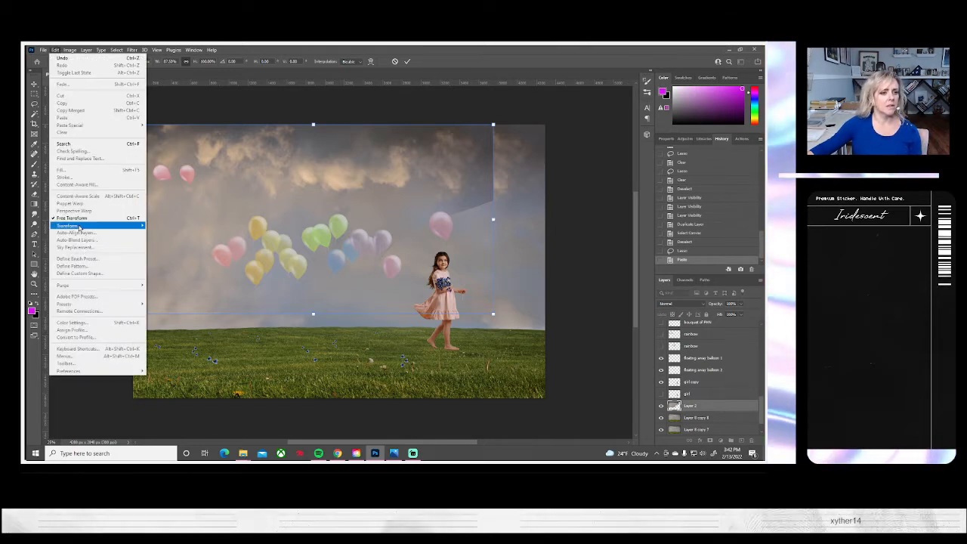
mouse_move(75, 225)
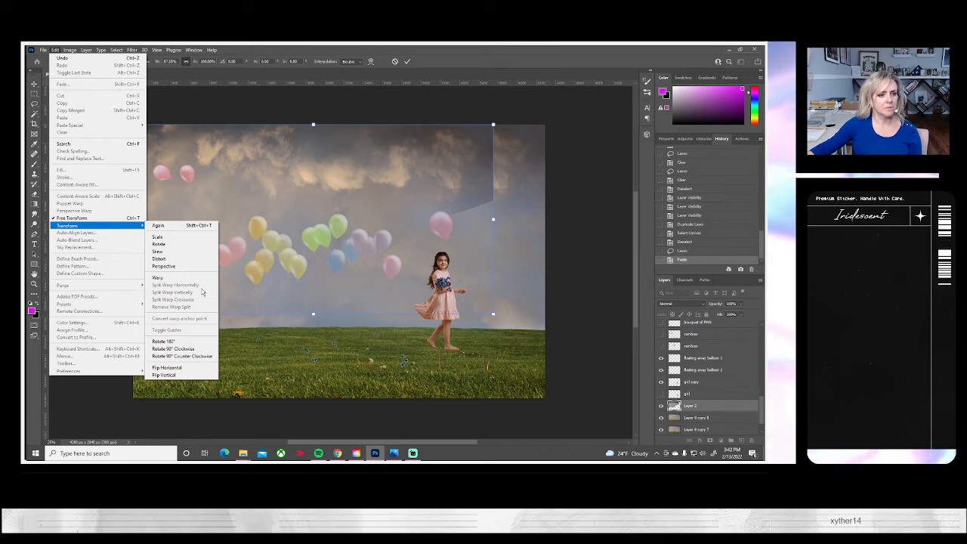
left_click(174, 367)
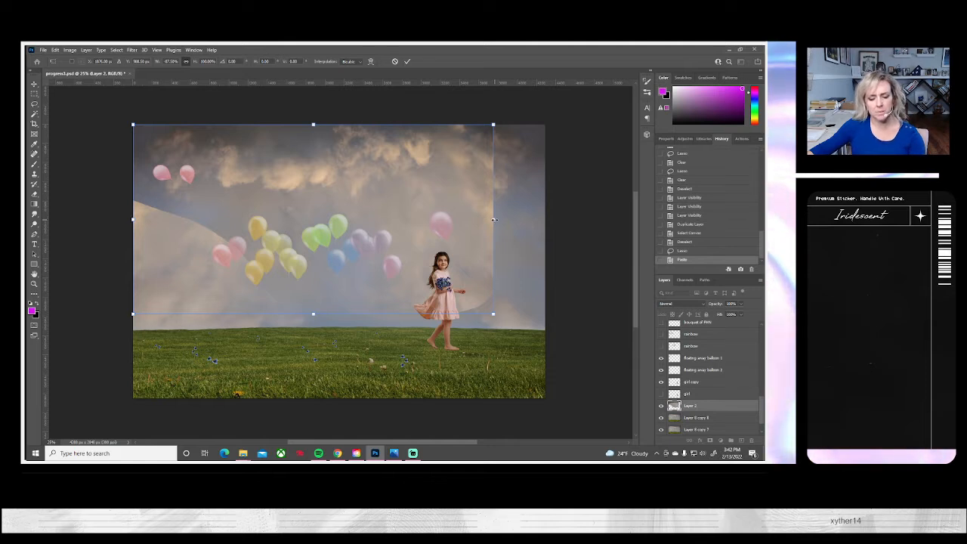
left_click_drag(493, 219, 545, 219)
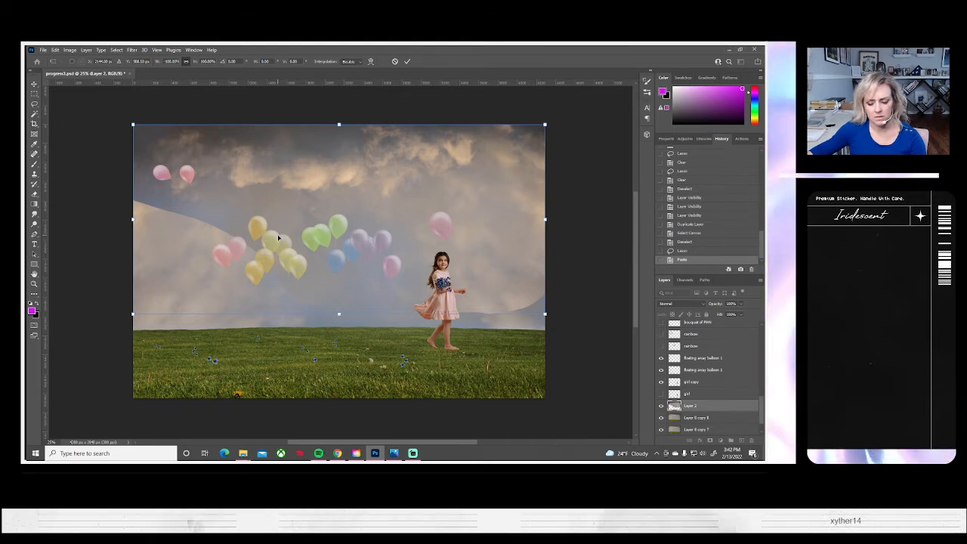
key("Return")
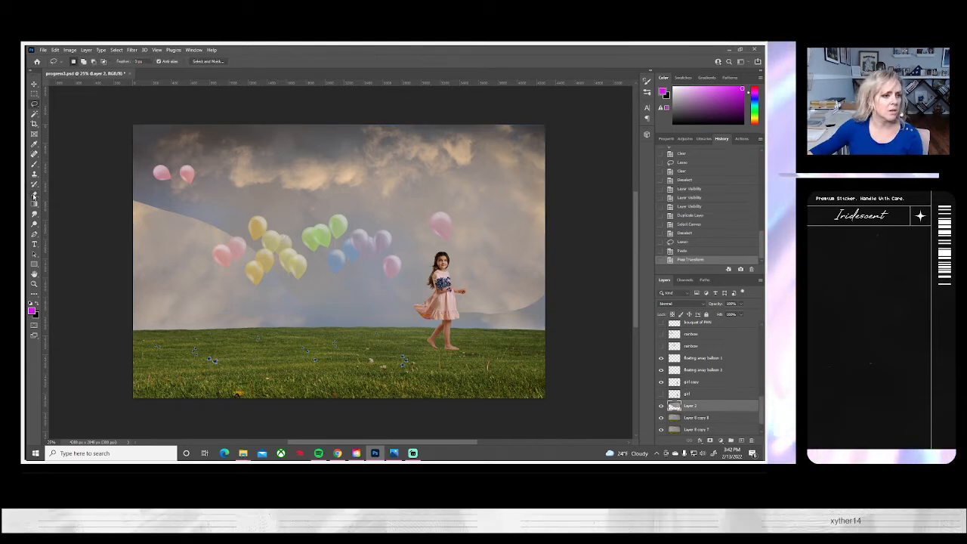
- Erase the hard lower edges of Layer 2's flipped sky with a large Soft Round eraser and compare the result with the layer hidden
left_click(34, 194)
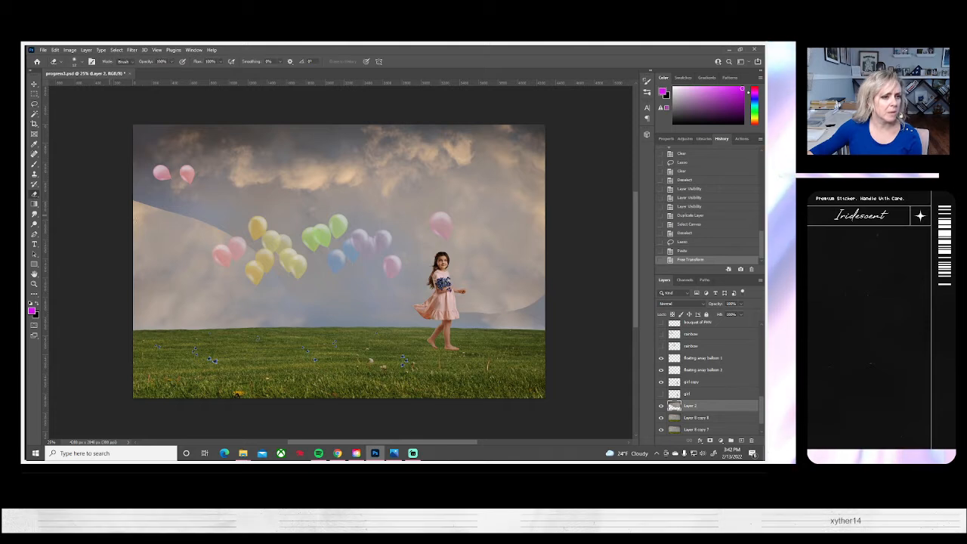
left_click(80, 63)
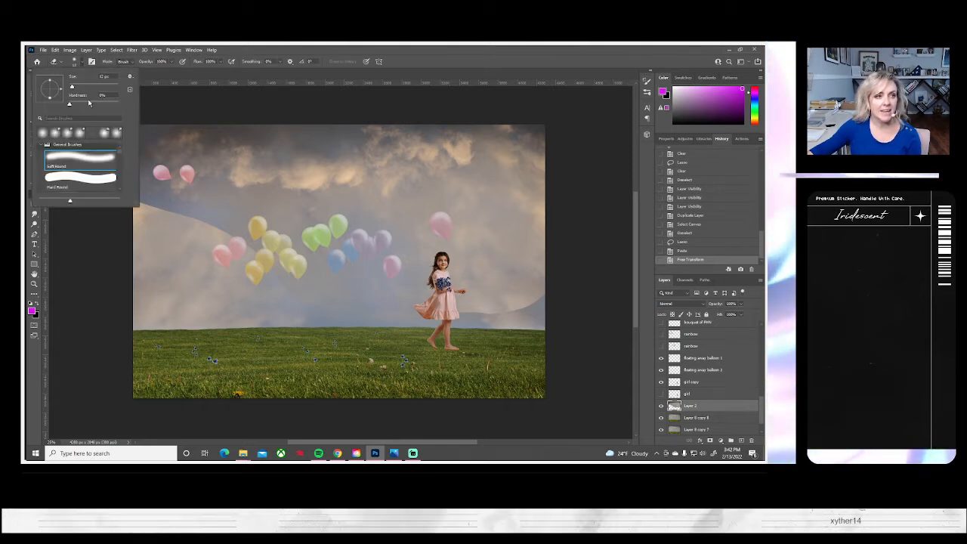
left_click(101, 86)
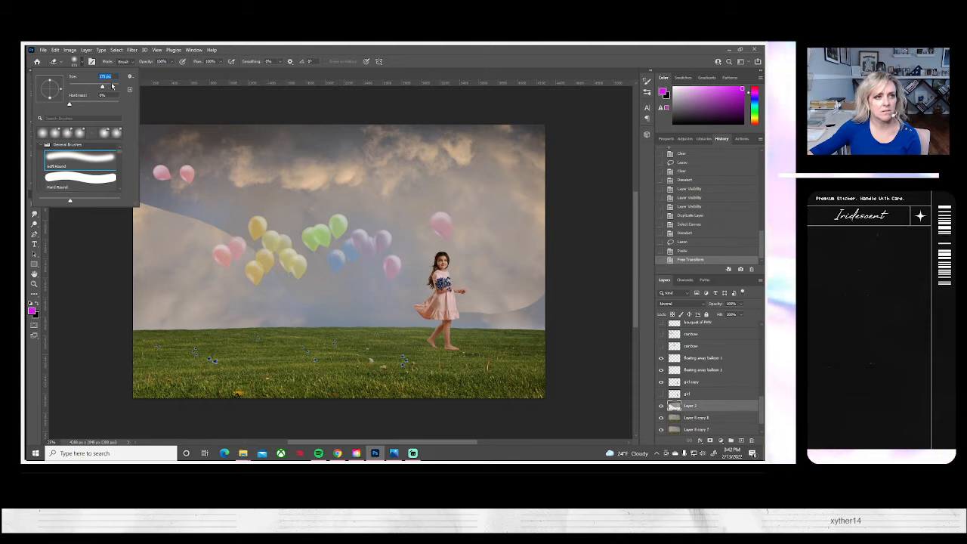
left_click(207, 228)
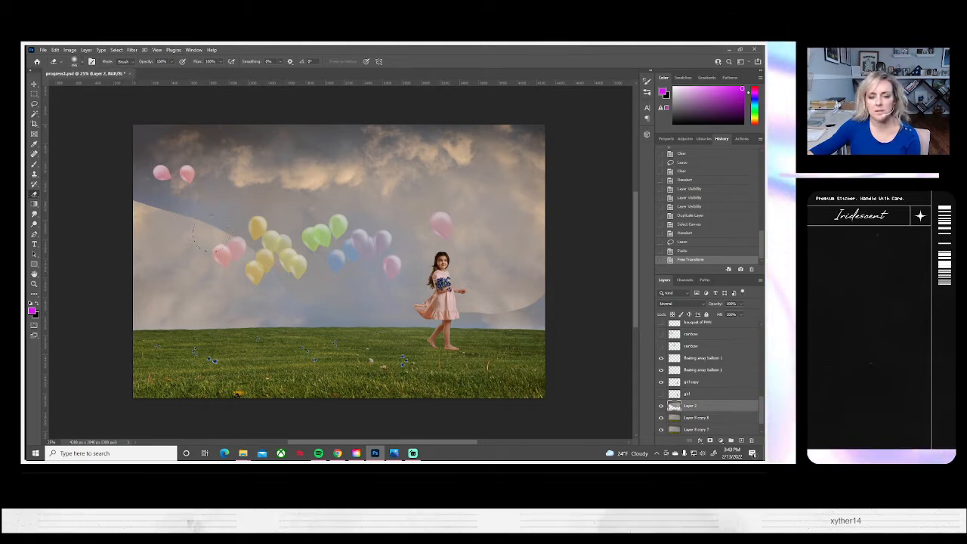
left_click_drag(193, 220, 229, 220)
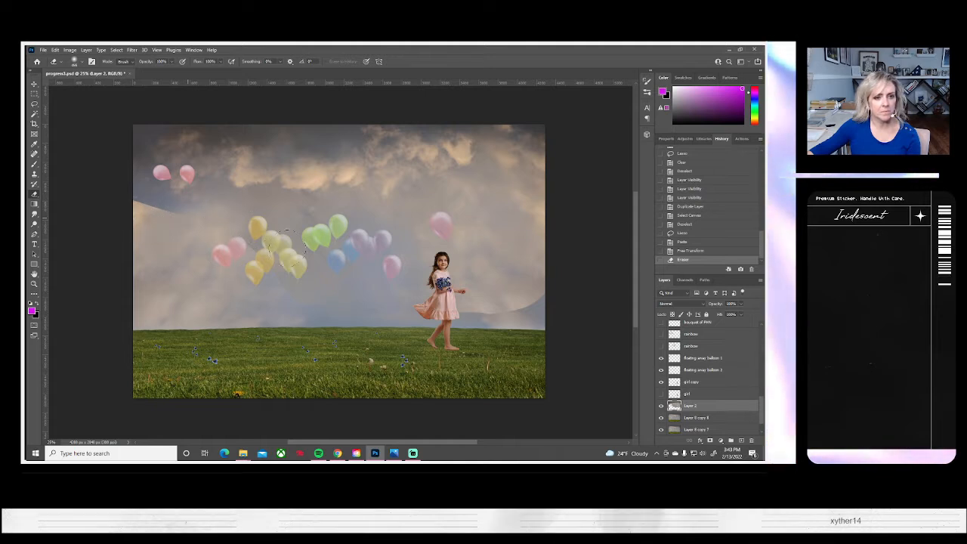
mouse_move(287, 248)
left_mouse_down()
mouse_move(249, 261)
mouse_move(345, 300)
mouse_move(195, 290)
left_mouse_up()
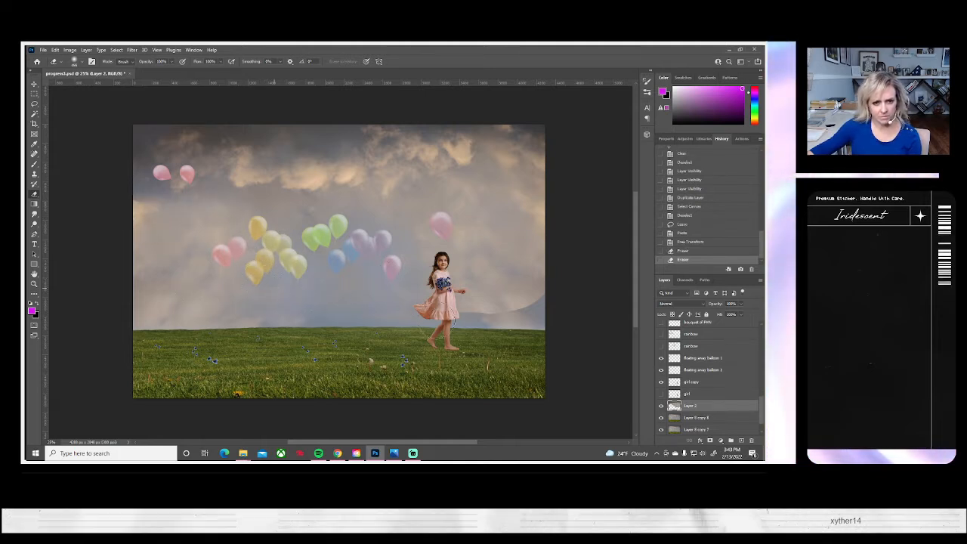
mouse_move(491, 315)
left_mouse_down()
mouse_move(544, 292)
mouse_move(577, 256)
left_mouse_up()
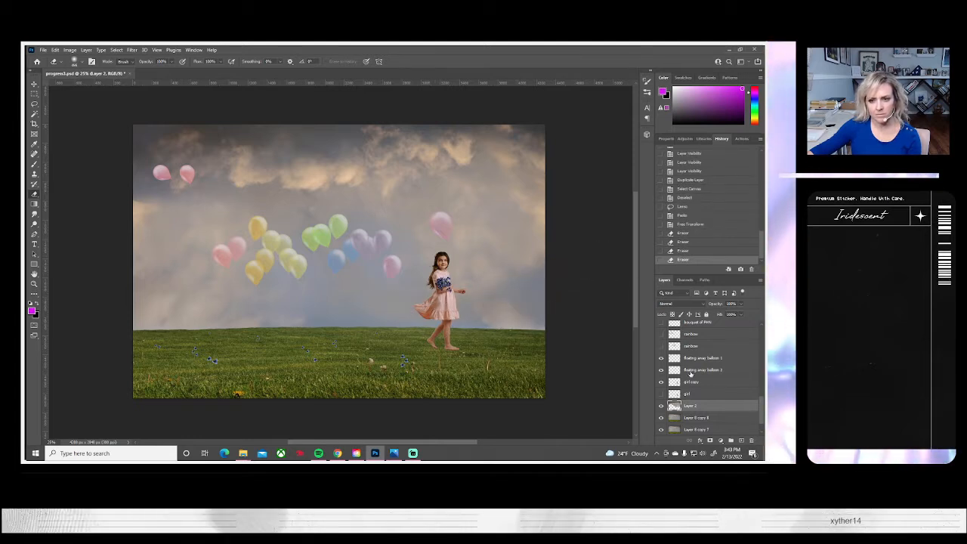
left_click(660, 406)
left_click(660, 406)
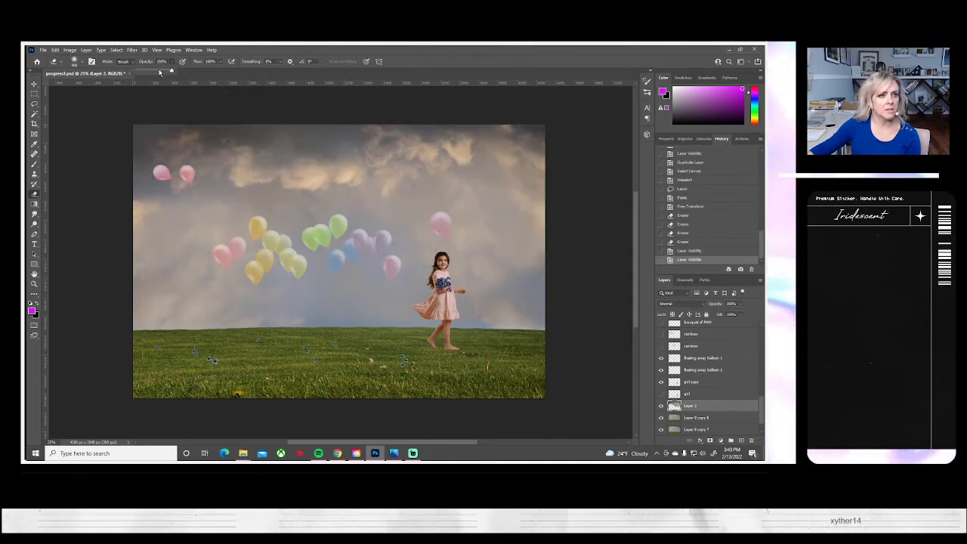
- Soften Layer 2's sky around the girl and nearby balloons with a reduced-opacity eraser, and compare the image with the layer off and on
left_click(154, 71)
left_click(474, 221)
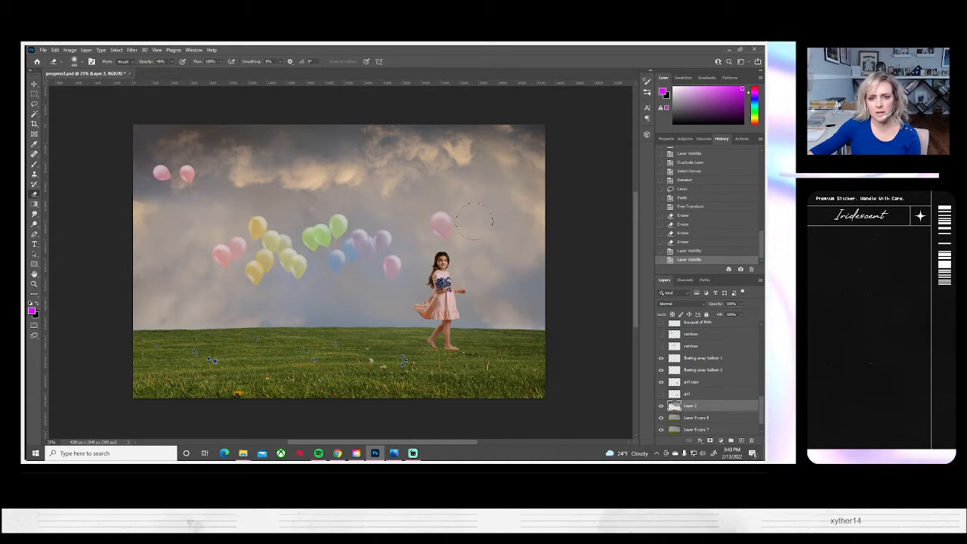
mouse_move(518, 288)
left_mouse_down()
mouse_move(599, 303)
mouse_move(537, 226)
left_mouse_up()
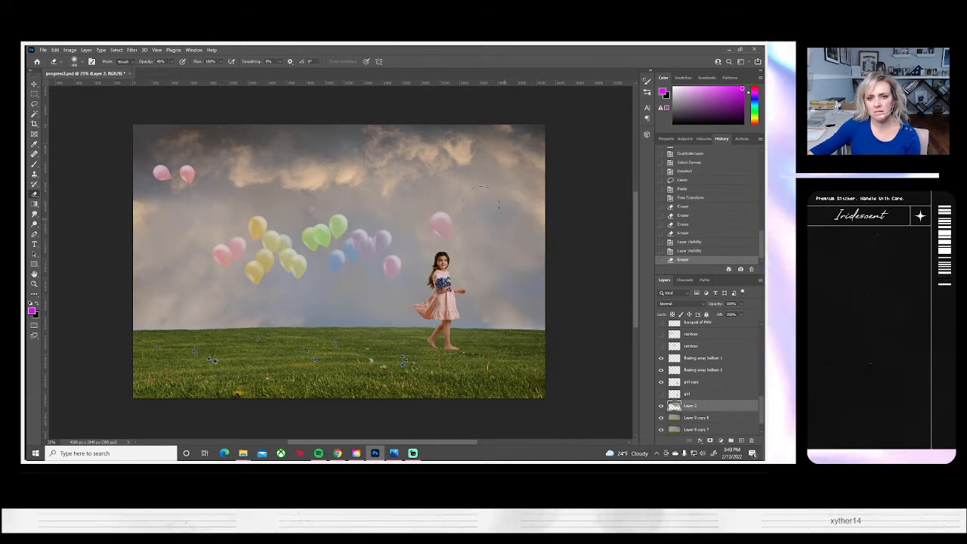
left_click_drag(481, 204, 430, 211)
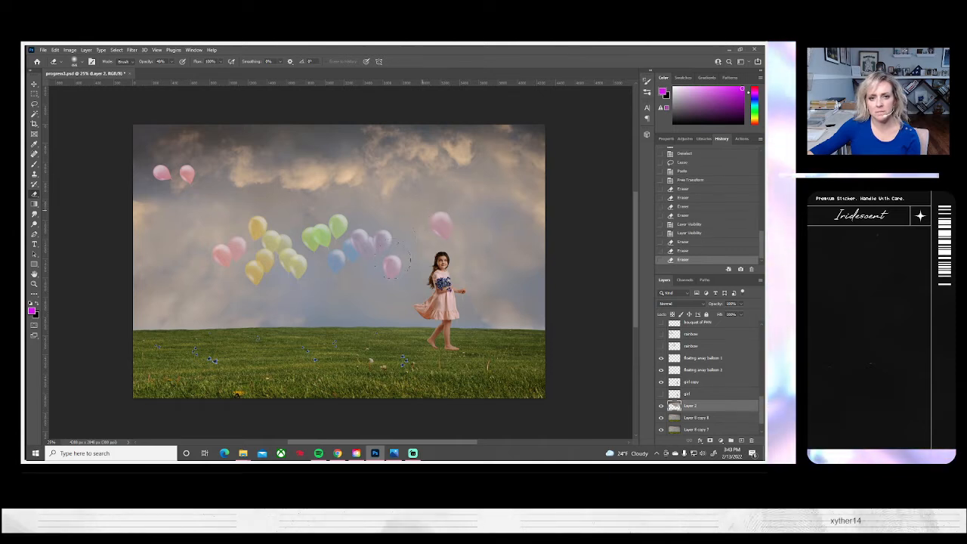
mouse_move(393, 261)
left_mouse_down()
mouse_move(417, 264)
mouse_move(422, 247)
mouse_move(396, 257)
left_mouse_up()
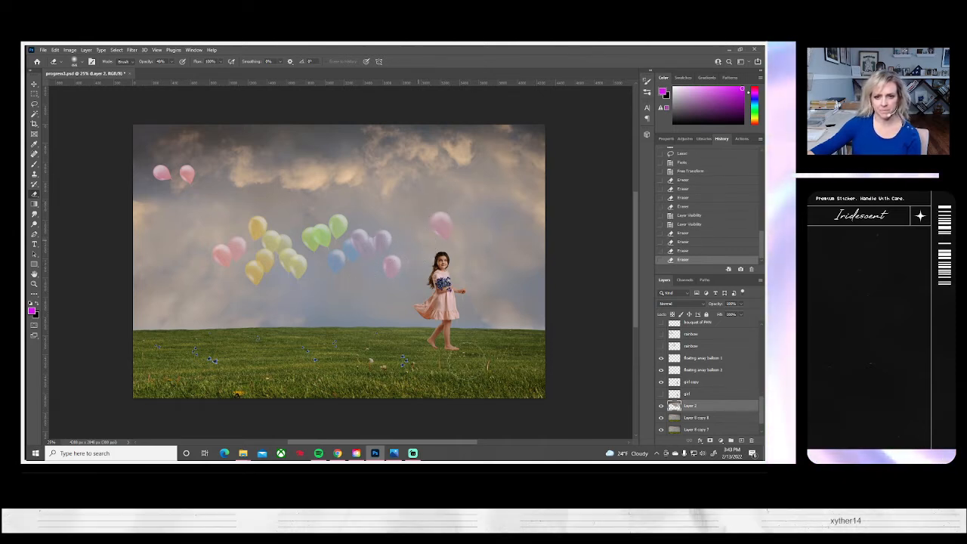
left_click_drag(482, 356, 506, 352)
left_click(661, 406)
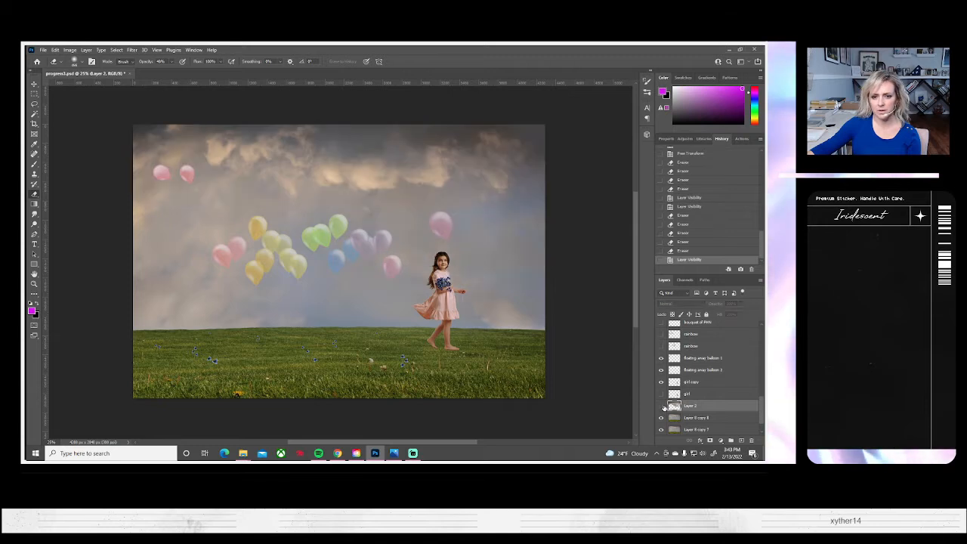
left_click(661, 405)
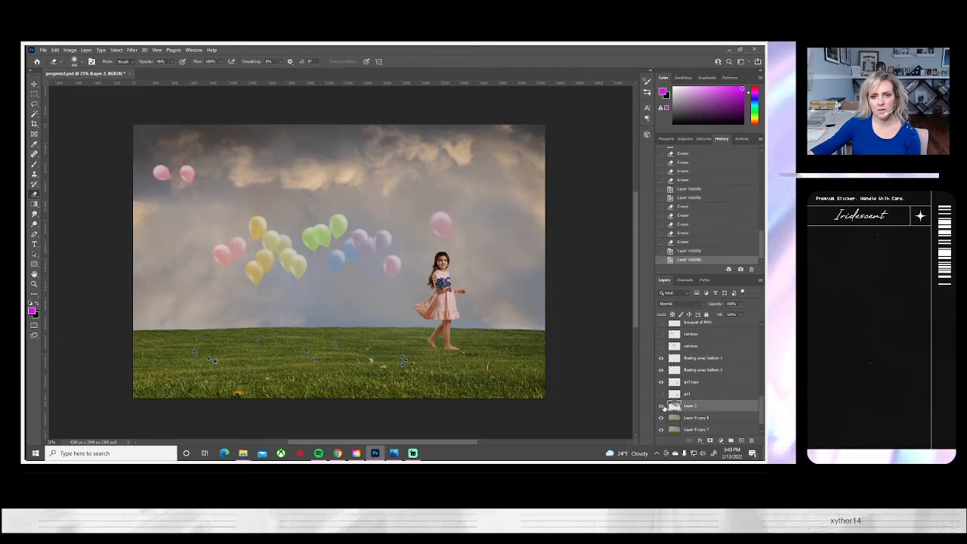
left_click(661, 405)
left_click(661, 405)
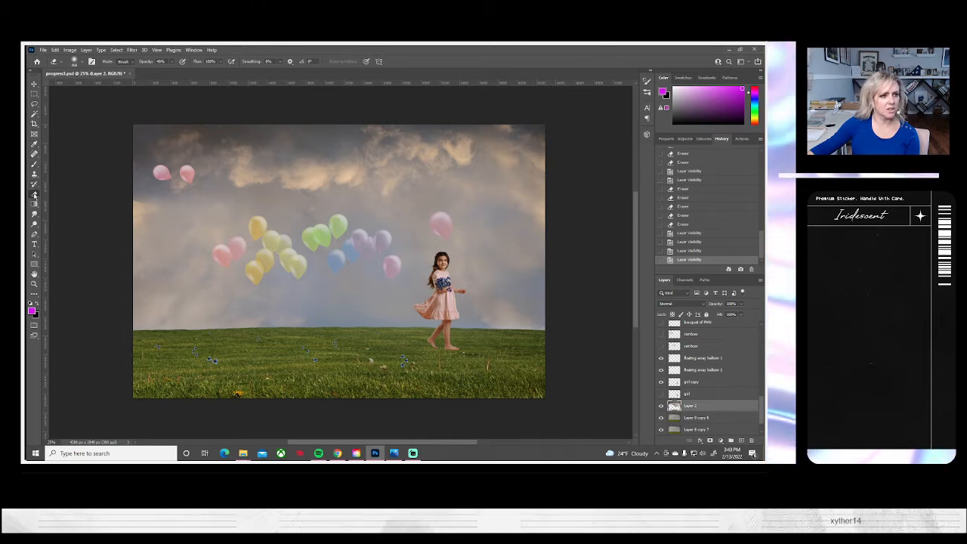
- Clone sky texture over the area to the girl's right on Layer 2, using a large Soft Round Clone Stamp at 47% opacity
left_click(34, 174)
left_click(82, 62)
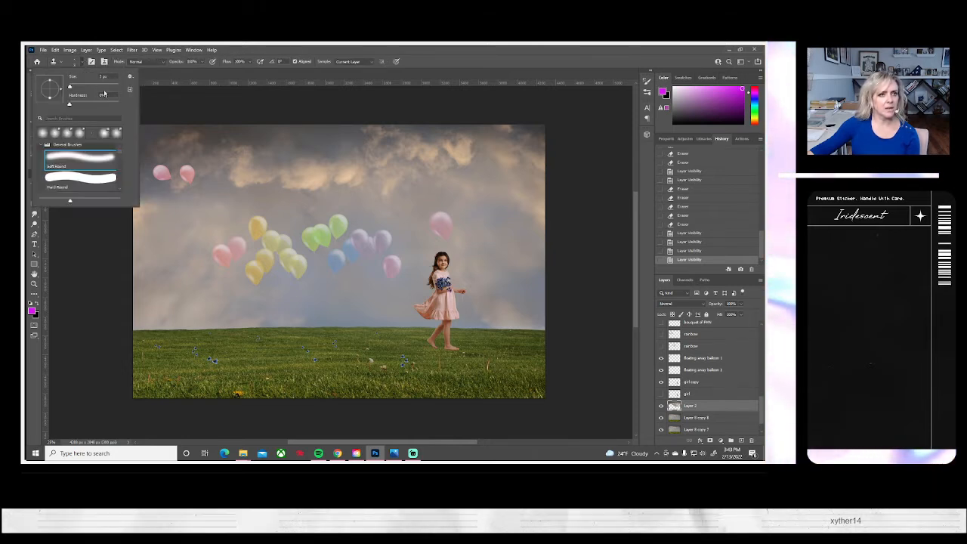
left_click(110, 87)
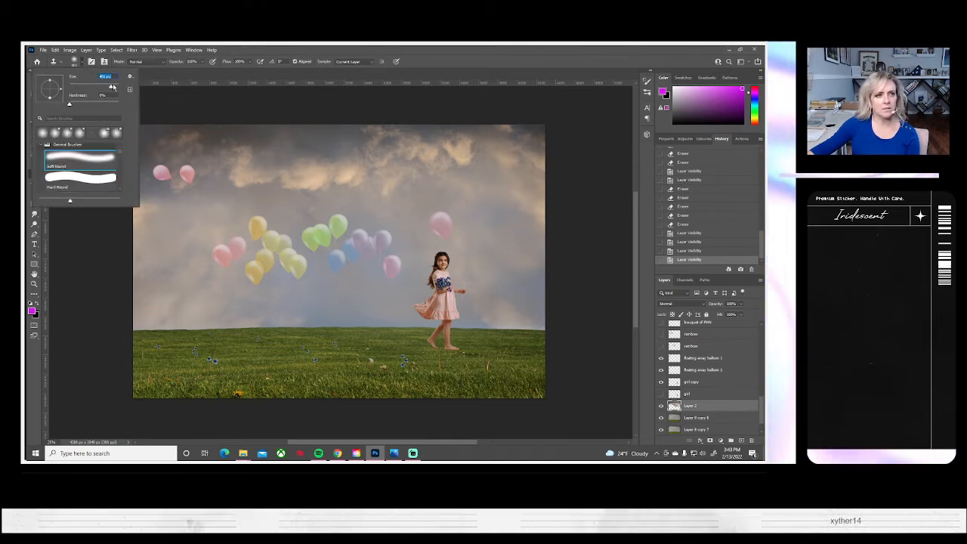
left_click(200, 62)
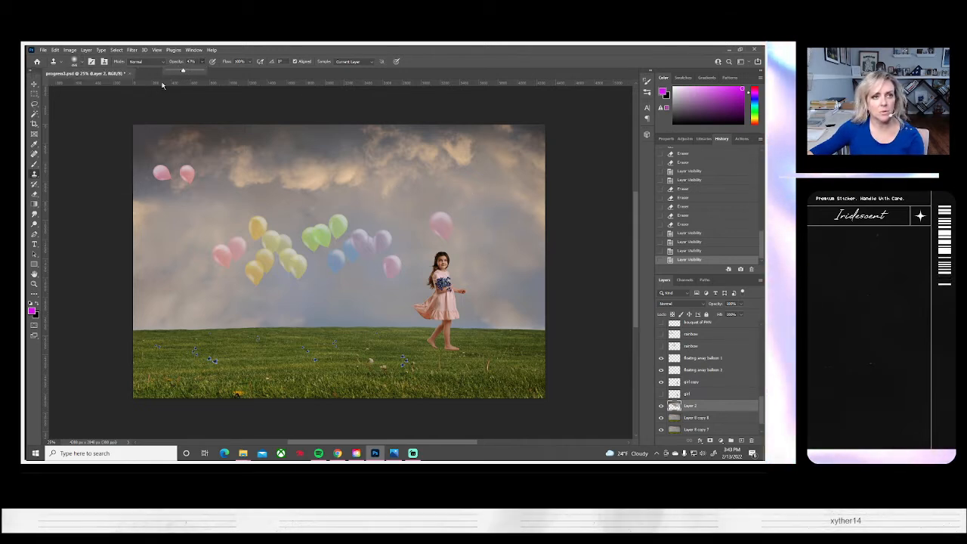
left_click(487, 210)
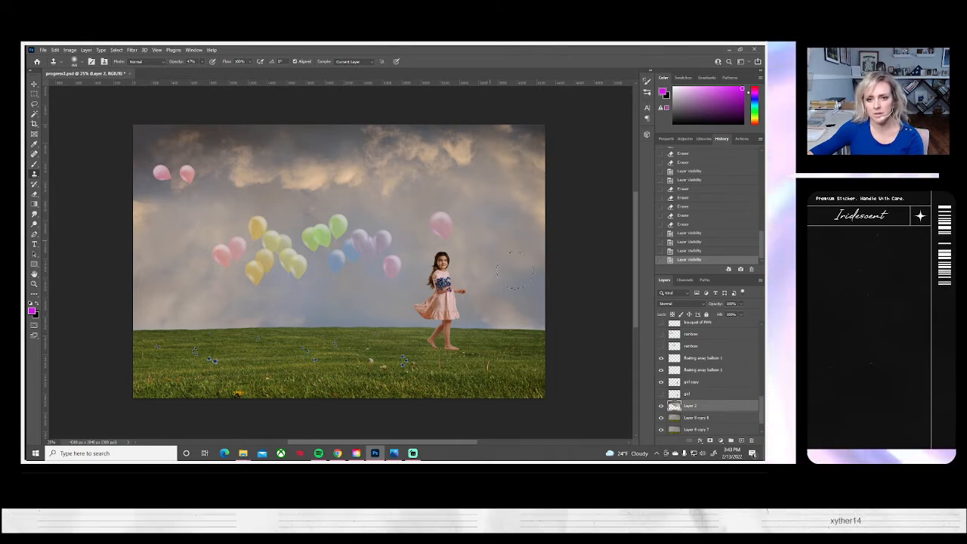
mouse_move(517, 293)
left_mouse_down()
mouse_move(530, 282)
mouse_move(560, 317)
mouse_move(508, 303)
mouse_move(556, 287)
left_mouse_up()
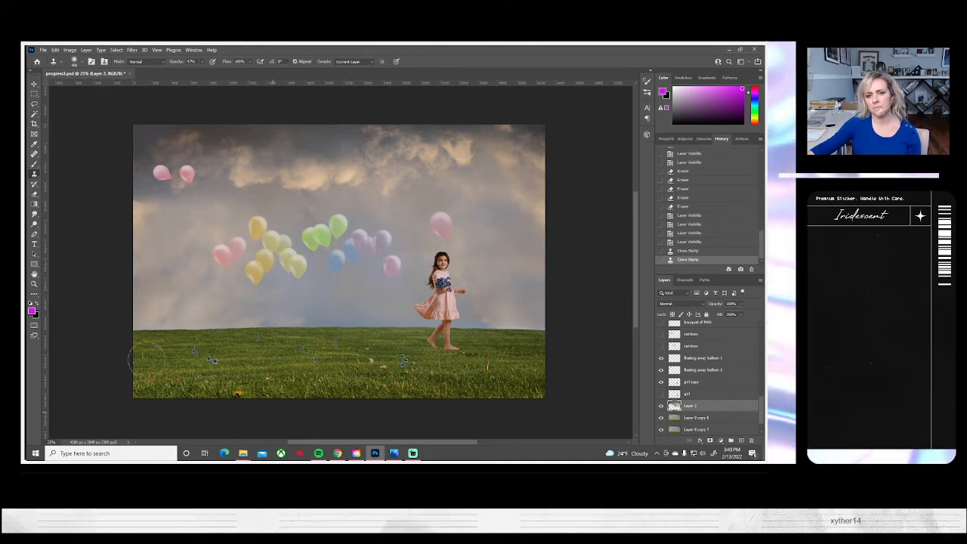
left_click_drag(493, 305, 523, 308)
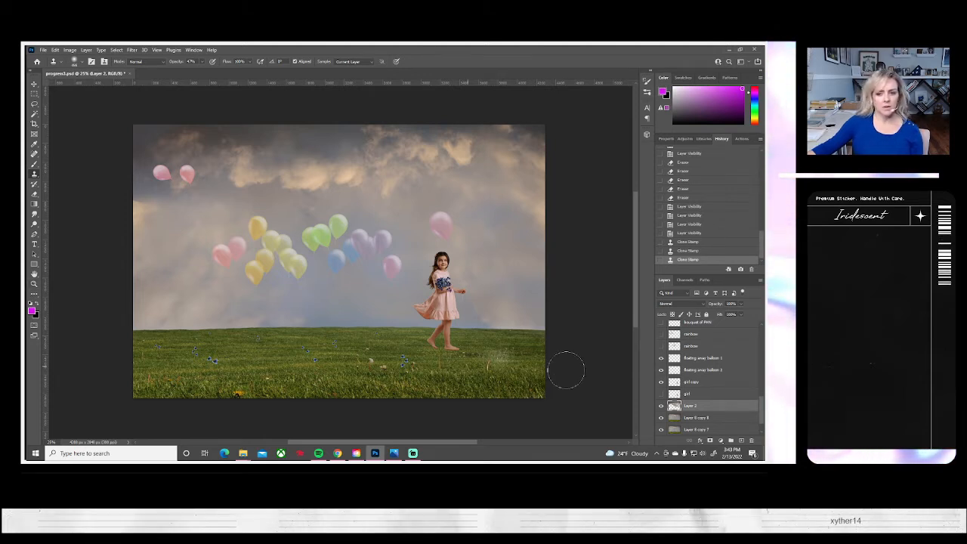
- Erase the sky transition at the image's left edge and the area along the lower grass on Layer 2
left_click(34, 194)
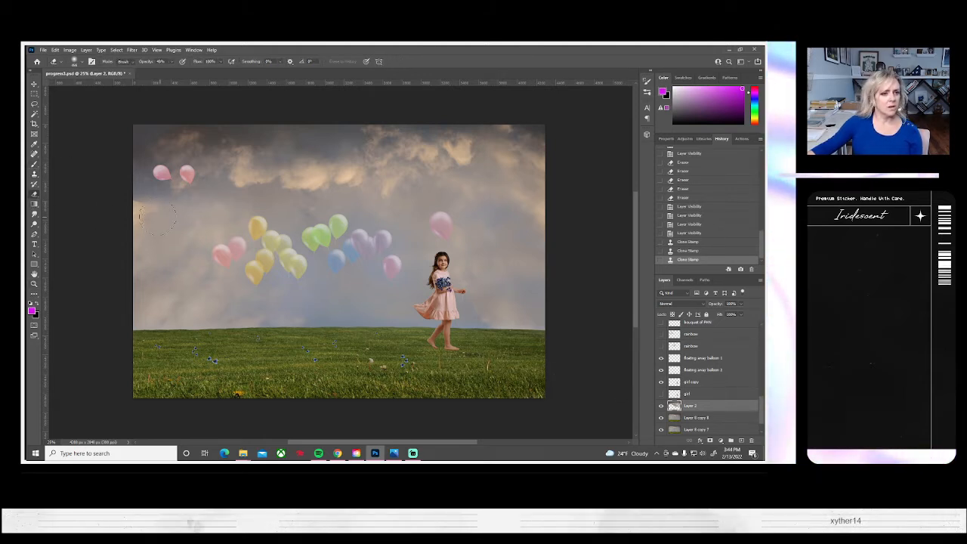
left_click_drag(138, 215, 149, 218)
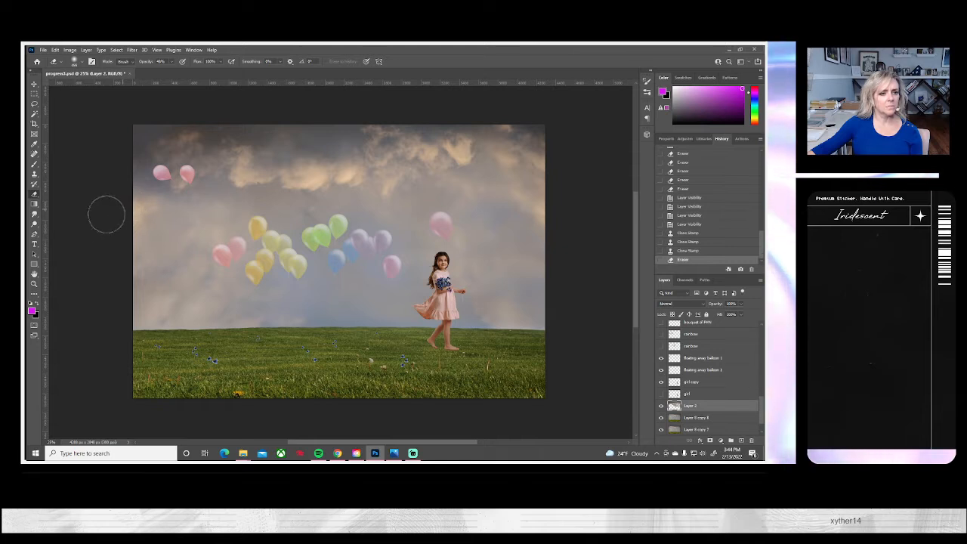
left_click_drag(428, 402, 481, 395)
- Darken the bright sky below and beside the upper-left pink balloons on the layer directly beneath Layer 2, using a large soft Burn brush
left_click(678, 417)
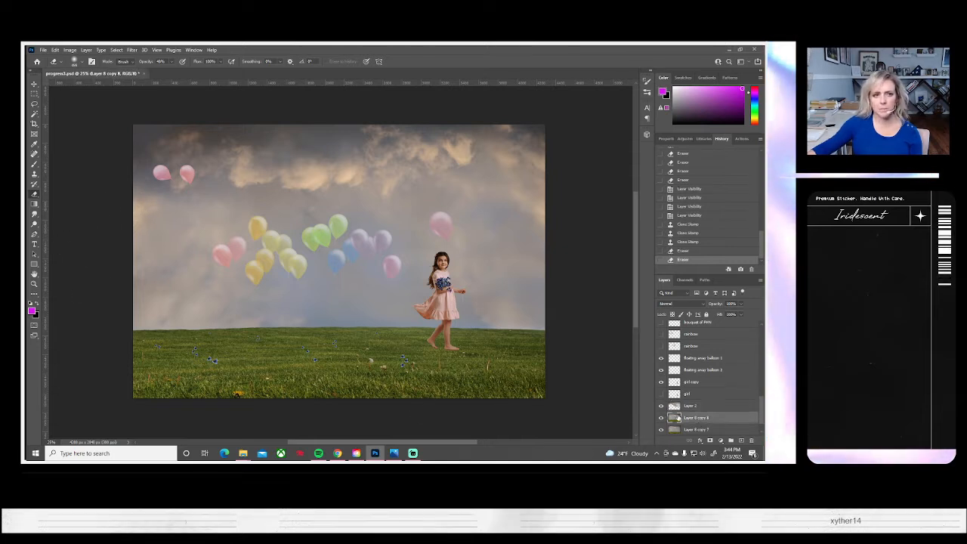
left_click(34, 214)
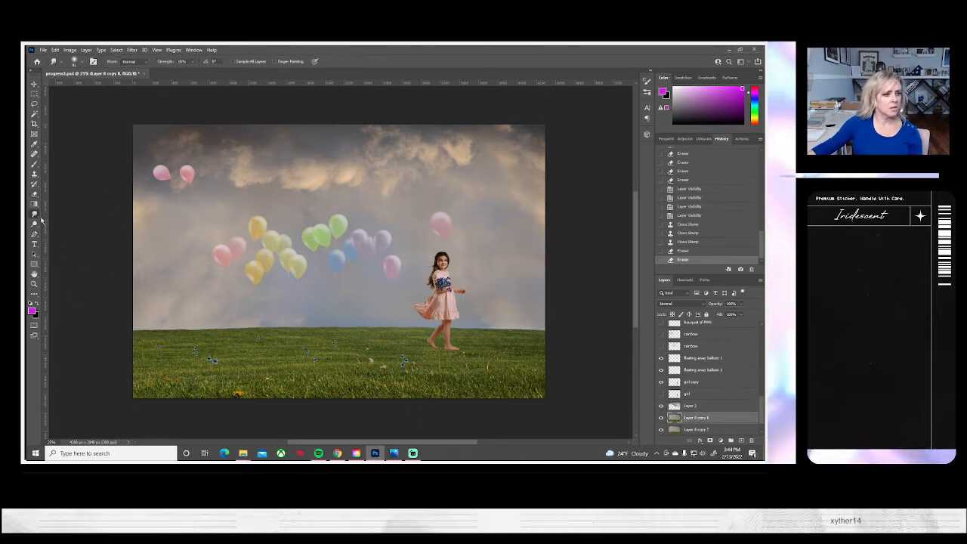
right_click(34, 224)
left_click(64, 228)
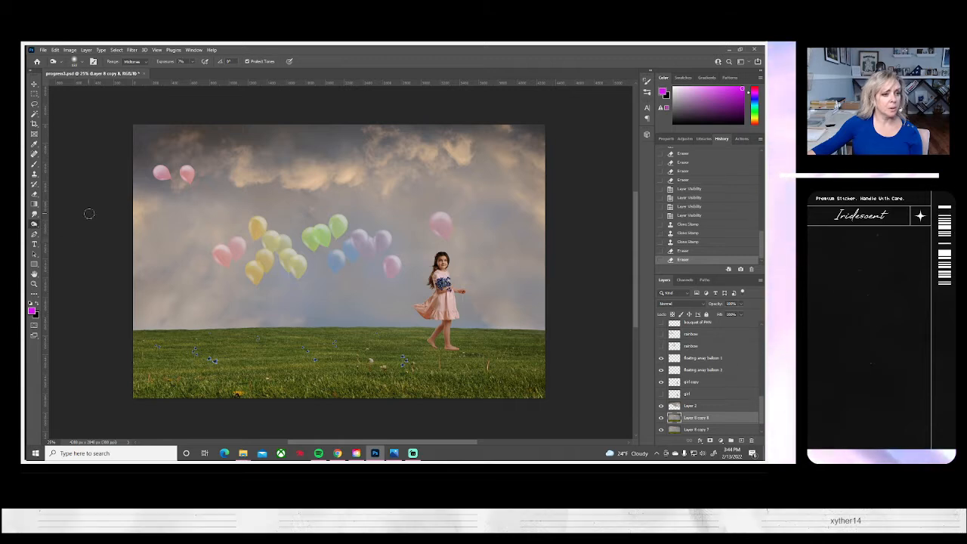
left_click(82, 61)
left_click_drag(105, 89, 119, 108)
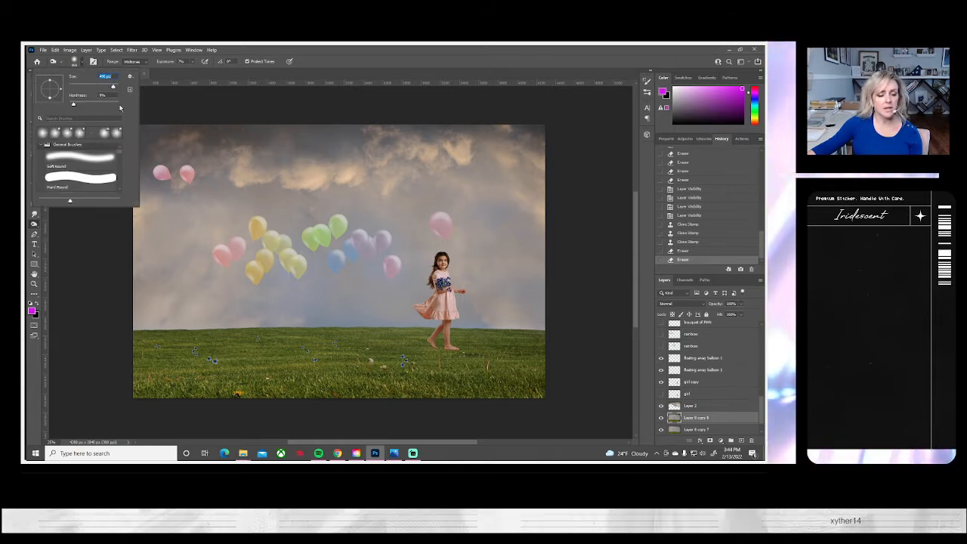
left_click(161, 241)
left_click_drag(161, 242, 144, 260)
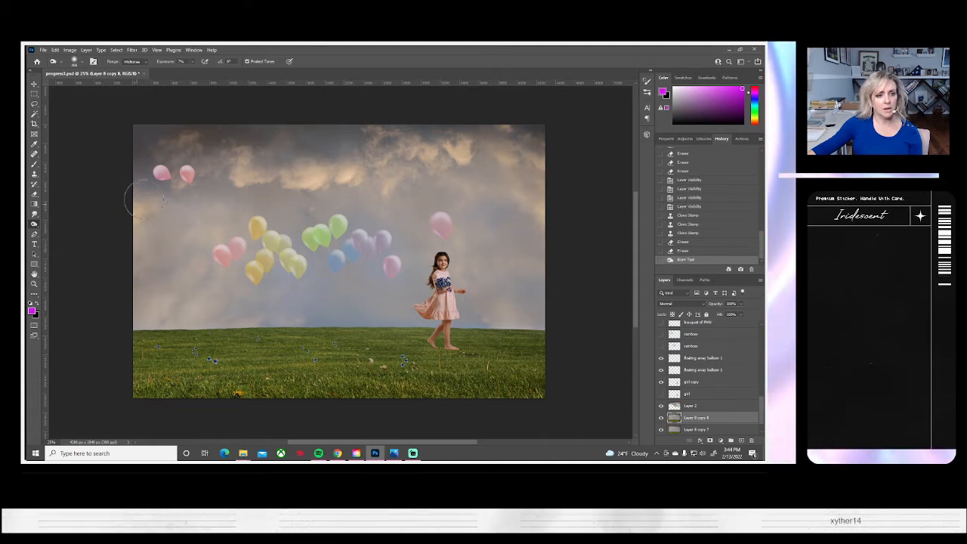
left_click_drag(203, 207, 222, 198)
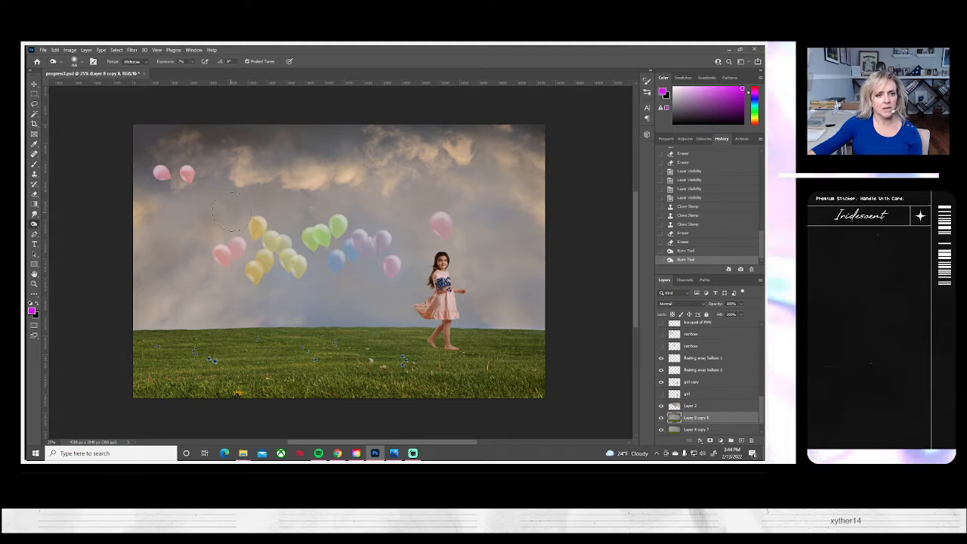
left_click_drag(228, 211, 281, 189)
mouse_move(200, 219)
left_mouse_down()
mouse_move(194, 224)
mouse_move(181, 208)
left_mouse_up()
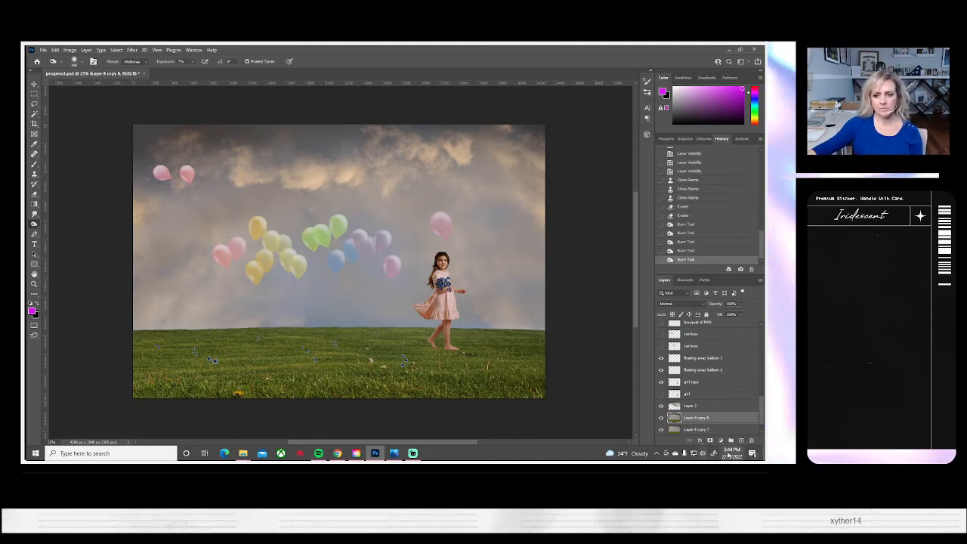
- Merge Layer 2 with the sky layer directly beneath it, and compare the image with the merged layer off and on
scroll(690, 404, "down", 2)
left_click(692, 382, "ctrl")
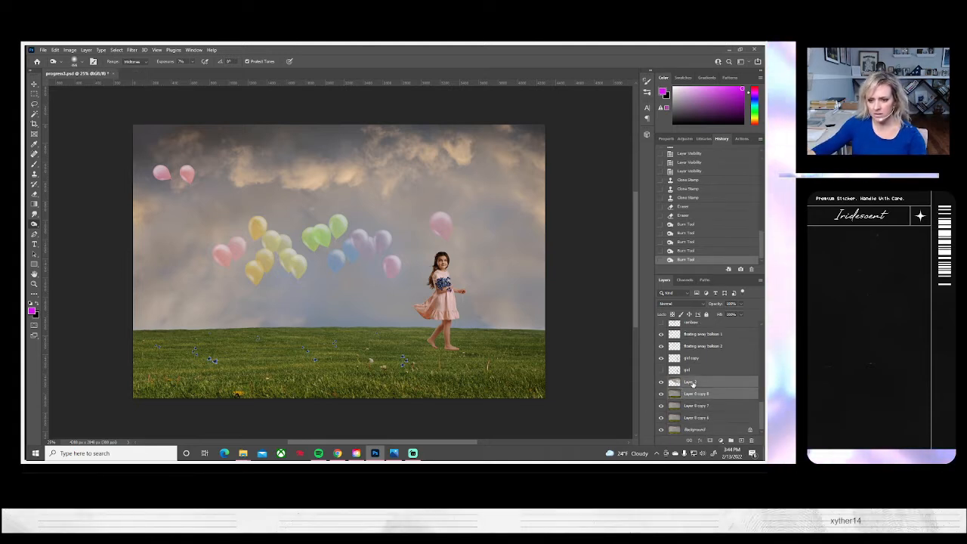
right_click(692, 384)
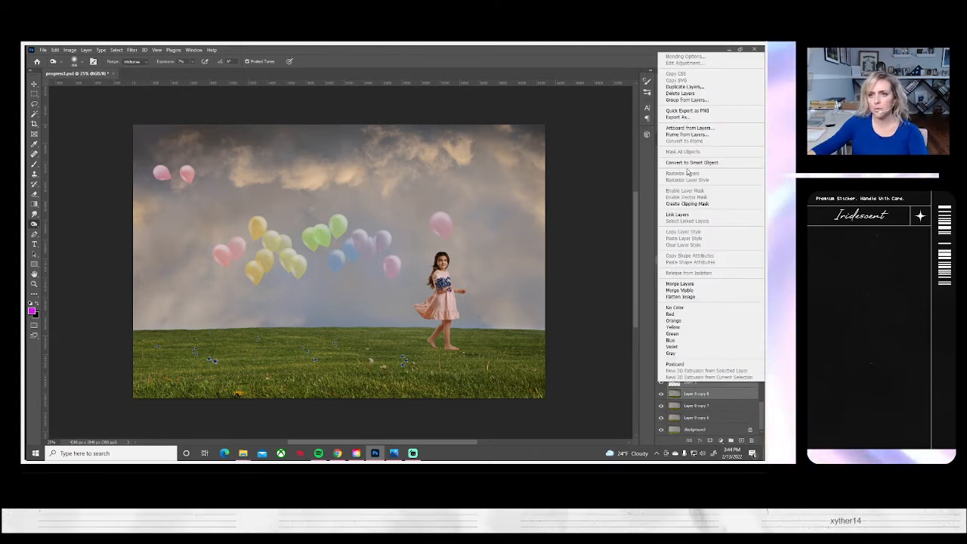
left_click(679, 283)
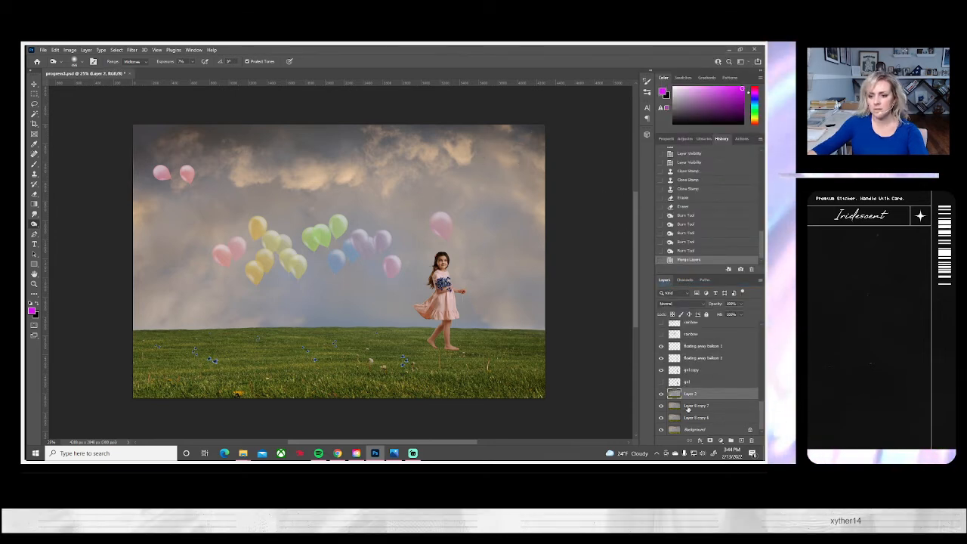
left_click(661, 394)
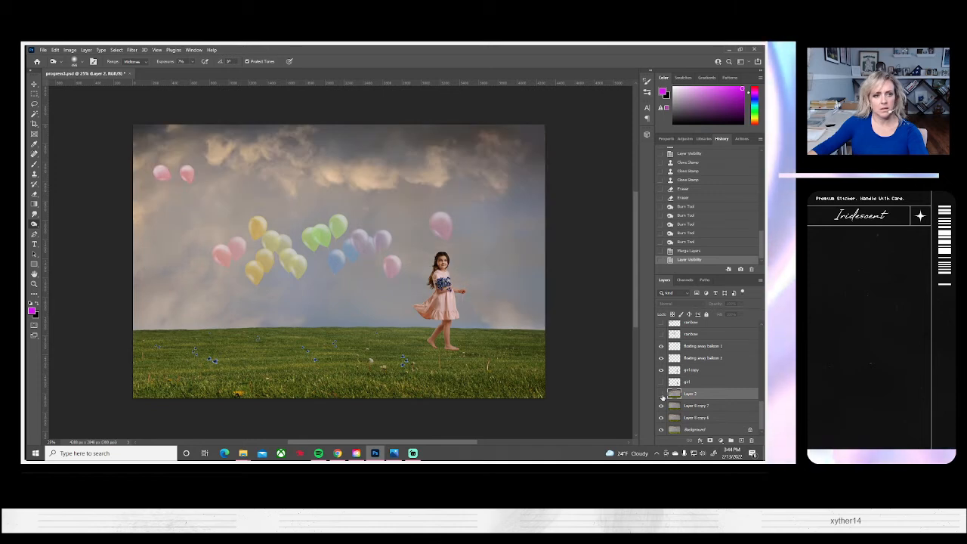
left_click(660, 393)
left_click(660, 394)
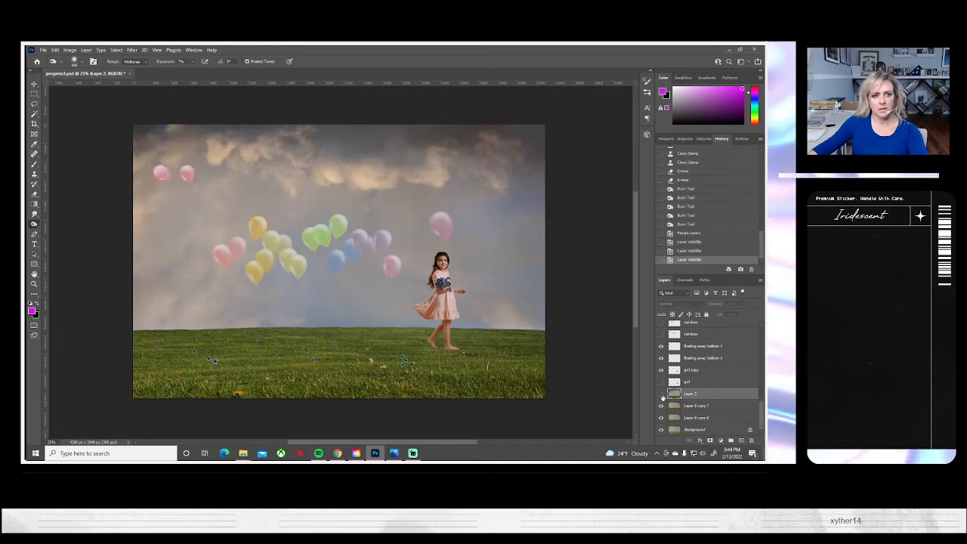
left_click(661, 394)
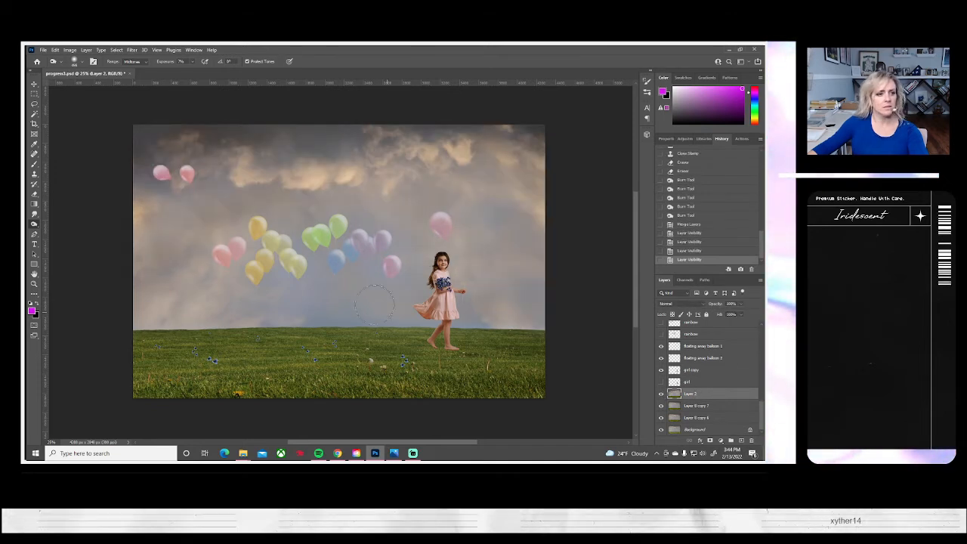
- Erase along the left edge of the sky on merged Layer 2, and compare the image with the layer hidden and shown
left_click(34, 195)
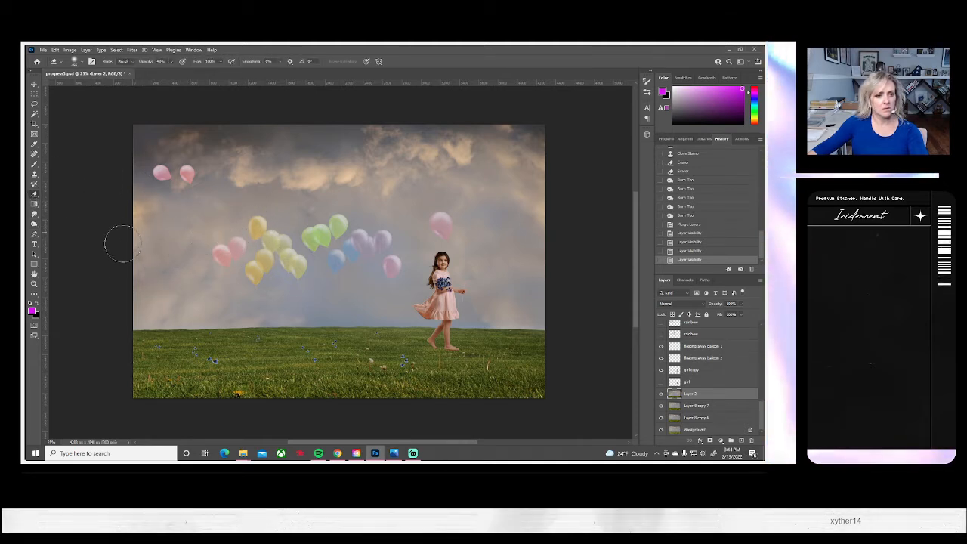
left_click_drag(123, 243, 121, 302)
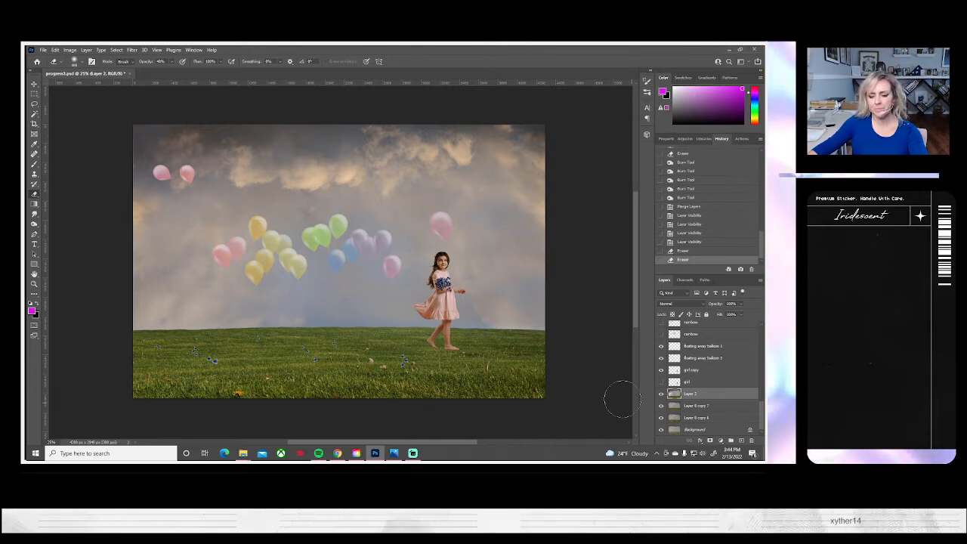
left_click(660, 395)
left_click(660, 395)
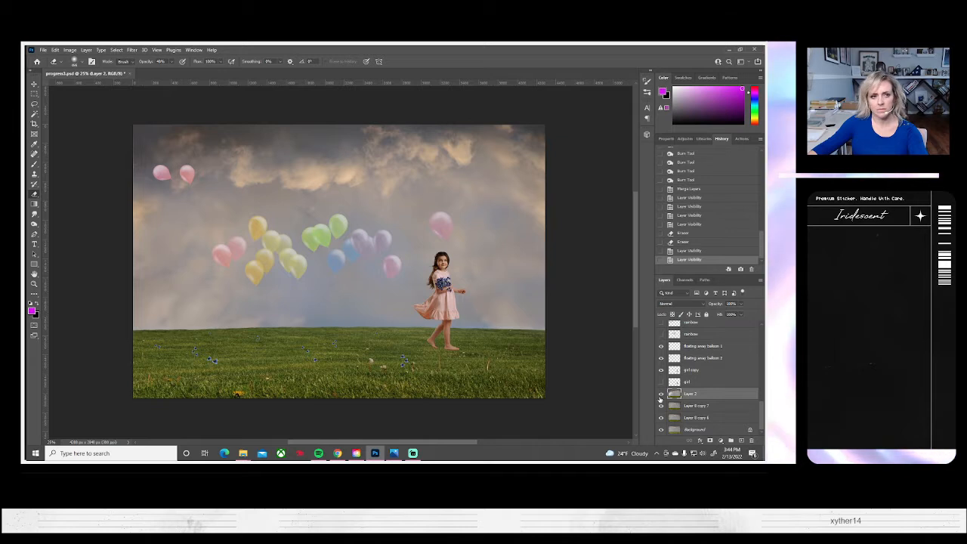
left_click(660, 395)
left_click(659, 395)
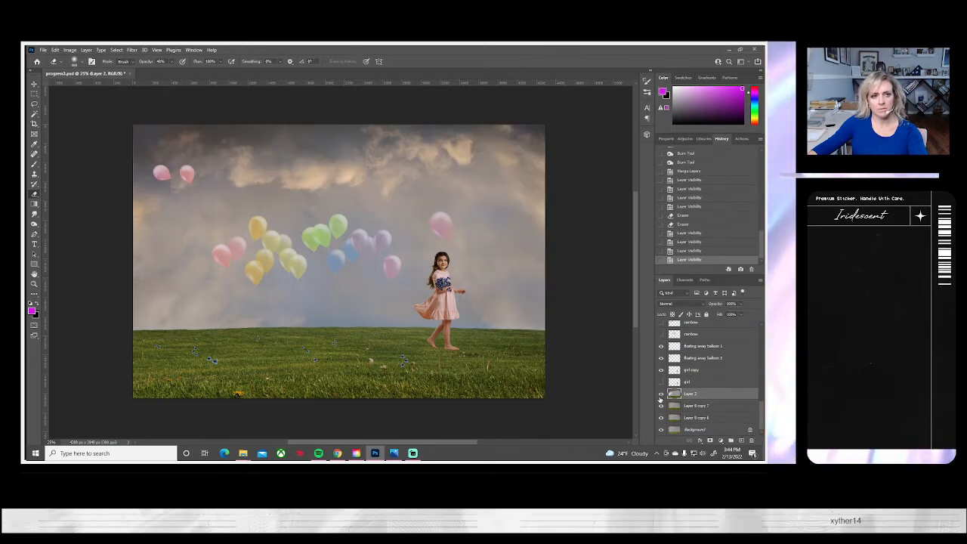
left_click(660, 395)
left_click(660, 395)
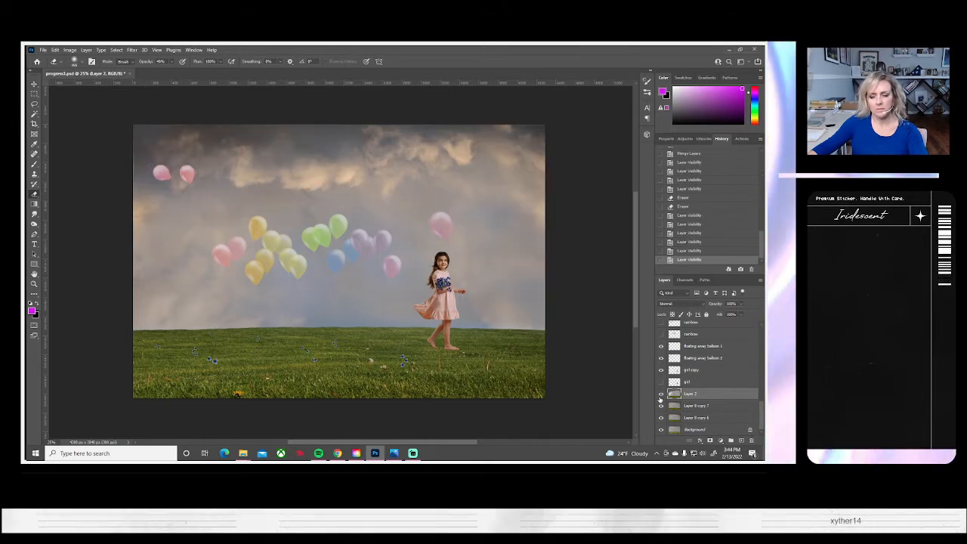
- Duplicate the merged Layer 2 under the default name and hide the original
right_click(706, 397)
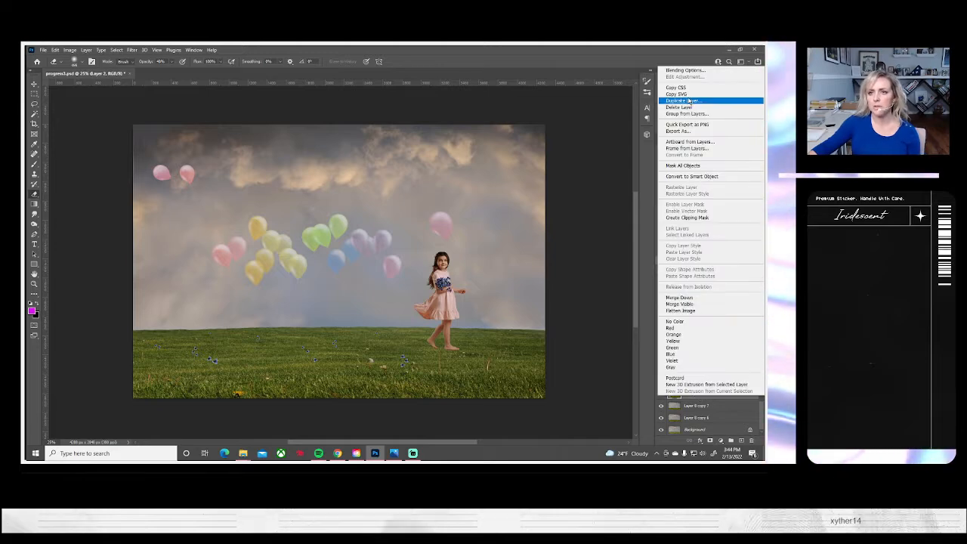
left_click(689, 101)
left_click(462, 161)
left_click(660, 405)
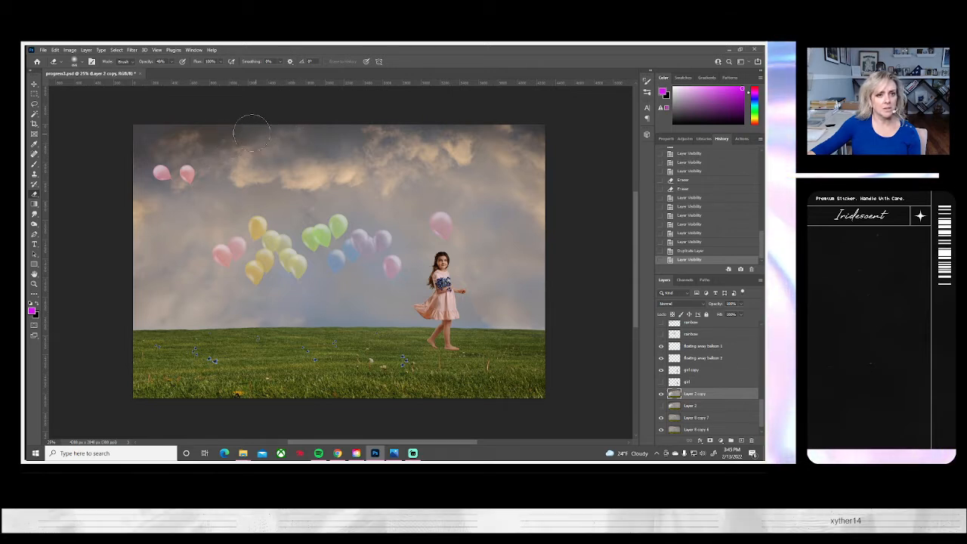
- Erase parts of the sky on Layer 2 copy around the two upper-left pink balloons and toward the left edge
mouse_move(154, 130)
left_mouse_down()
mouse_move(140, 188)
mouse_move(187, 252)
left_mouse_up()
left_click(174, 161)
mouse_move(166, 170)
left_mouse_down()
mouse_move(136, 188)
mouse_move(106, 167)
mouse_move(212, 160)
mouse_move(196, 130)
mouse_move(104, 123)
left_mouse_up()
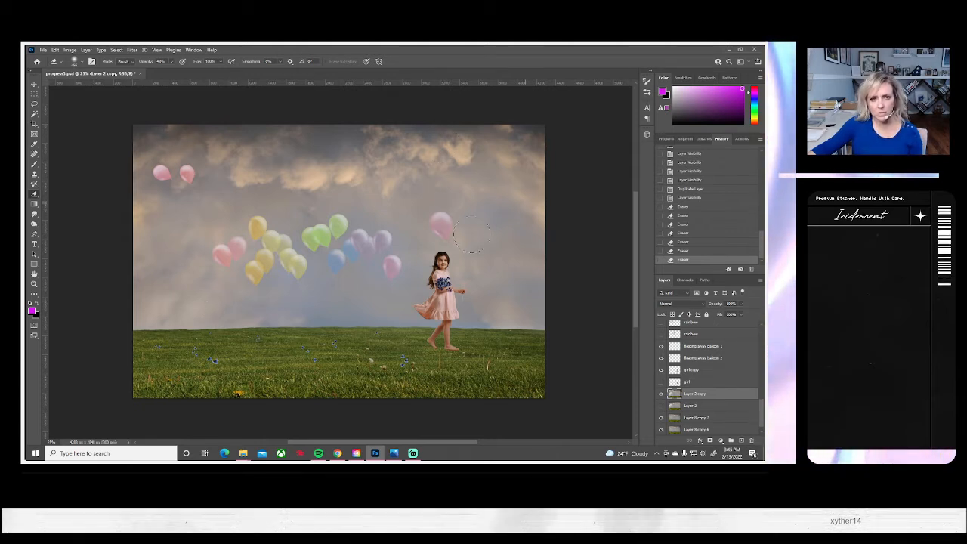
- Undo the last two eraser strokes on Layer 2 copy and the accidental shift of the sky
key("ctrl+z")
key("v")
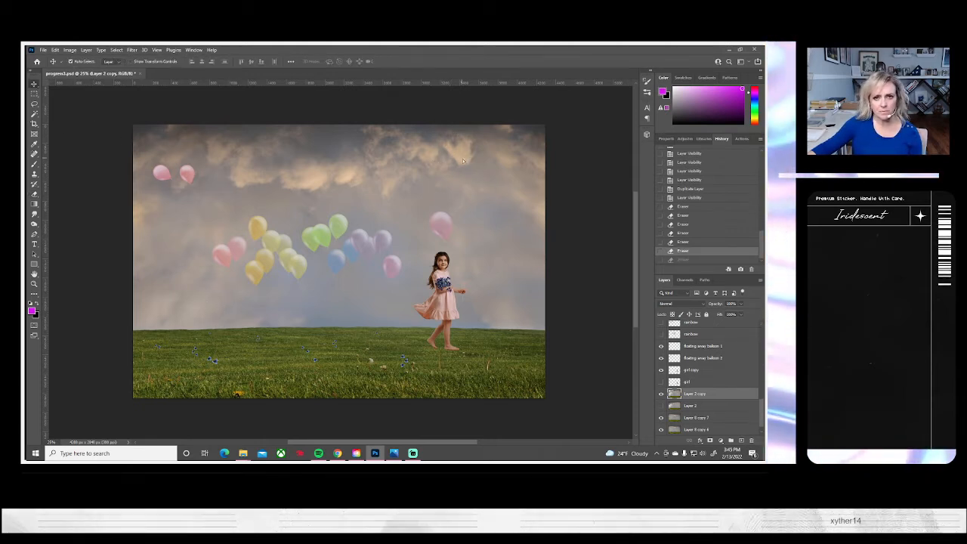
left_click_drag(462, 159, 465, 163)
key("ctrl+z")
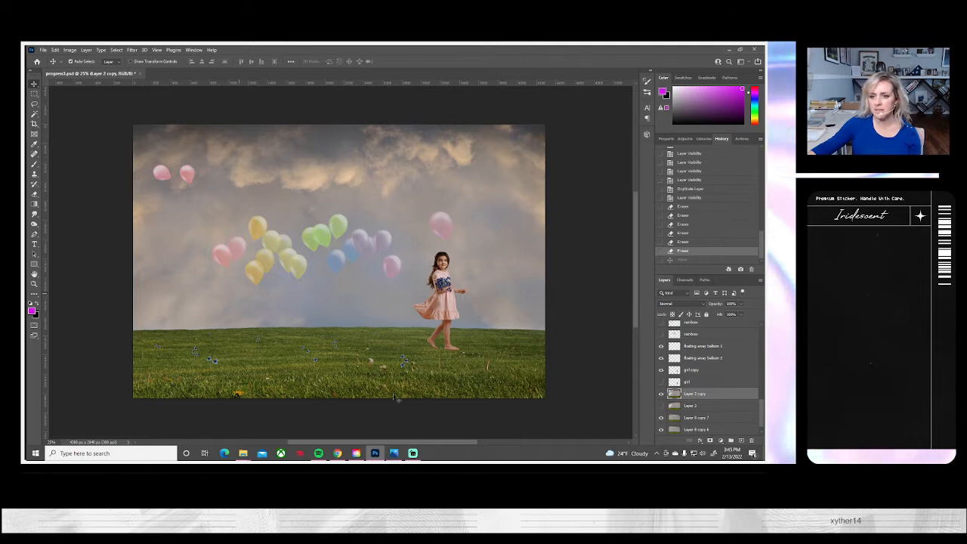
left_click(685, 241)
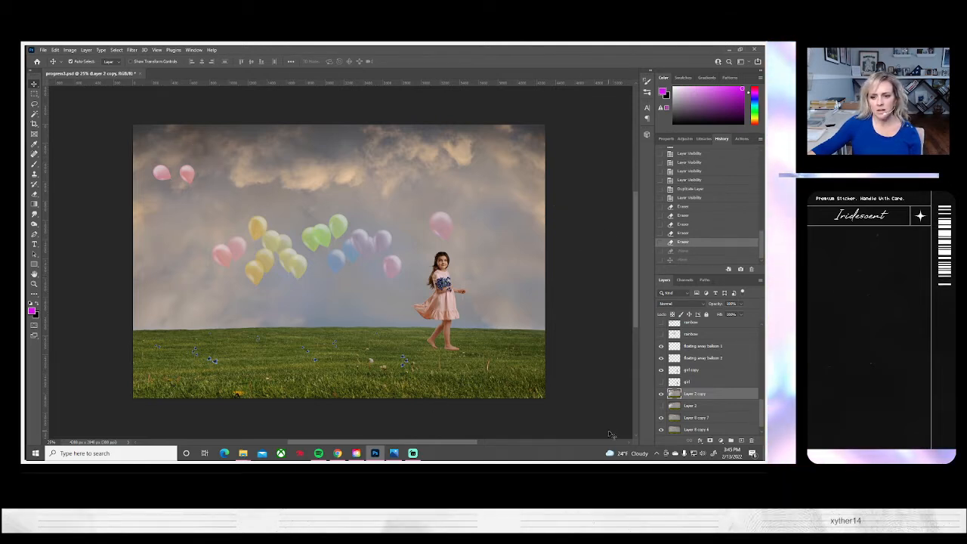
- Clone sky sampled below the central clouds over the area above the upper-left pink balloons on Layer 2 copy
left_click(34, 173)
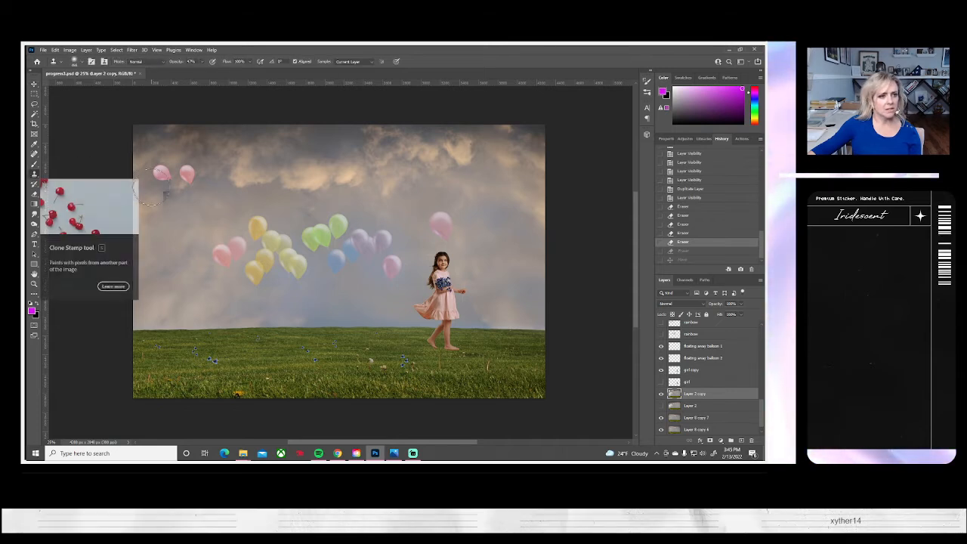
left_click(288, 189, "alt")
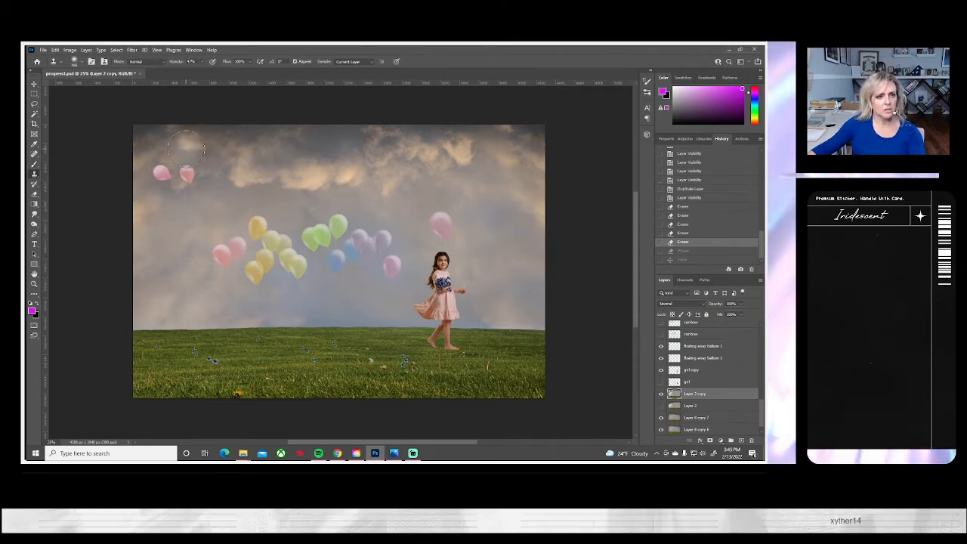
mouse_move(185, 148)
left_mouse_down()
mouse_move(167, 131)
mouse_move(183, 142)
mouse_move(396, 164)
mouse_move(212, 130)
mouse_move(254, 129)
left_mouse_up()
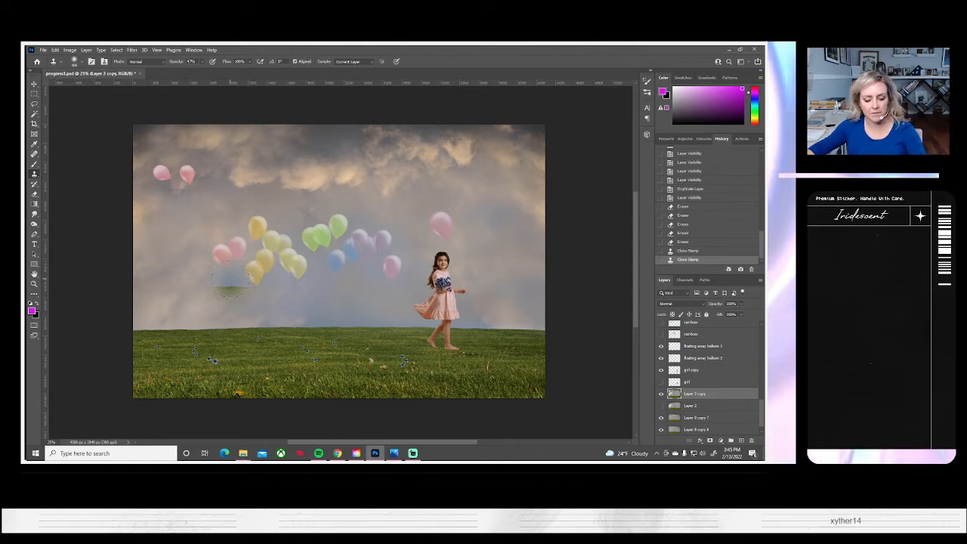
- Save the document and toggle Layer 2 copy off and on to compare the sky
key("ctrl+s")
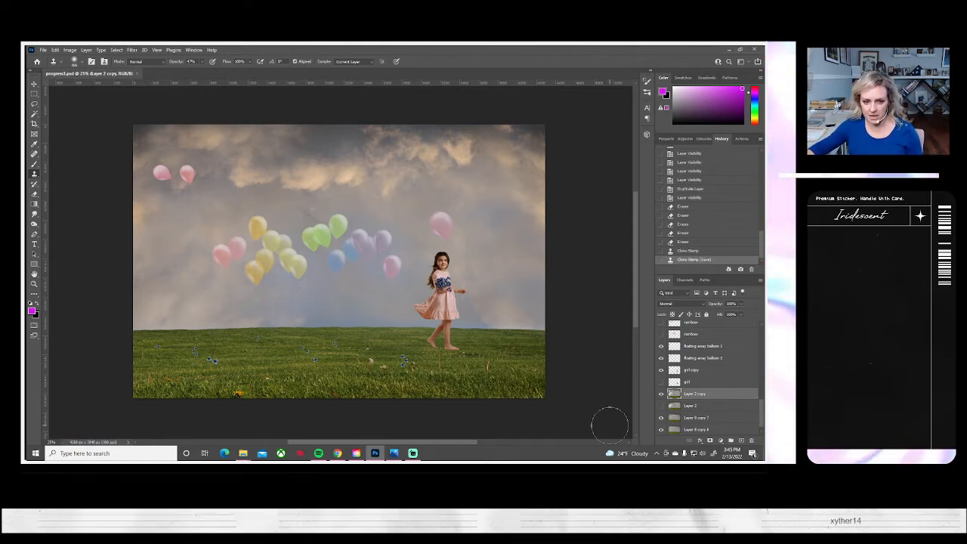
left_click(661, 395)
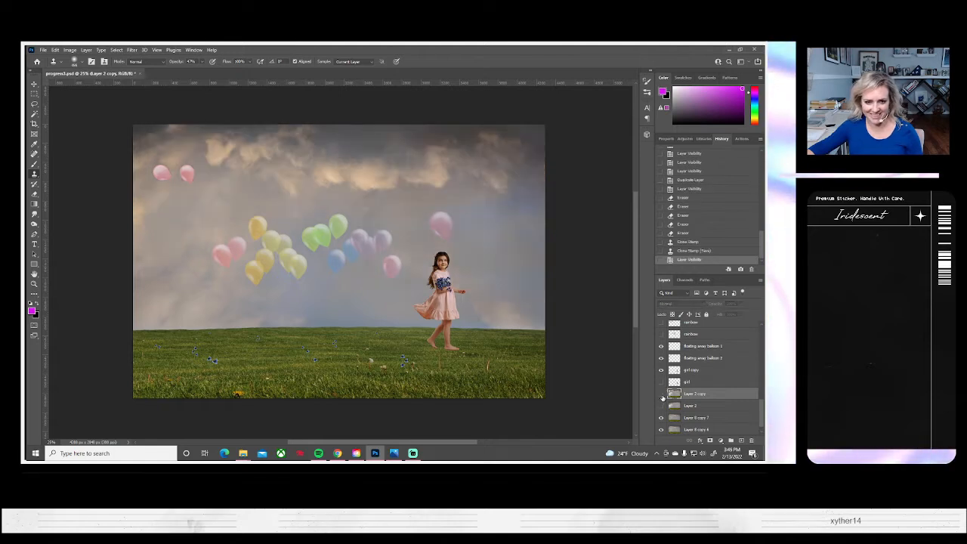
left_click(662, 394)
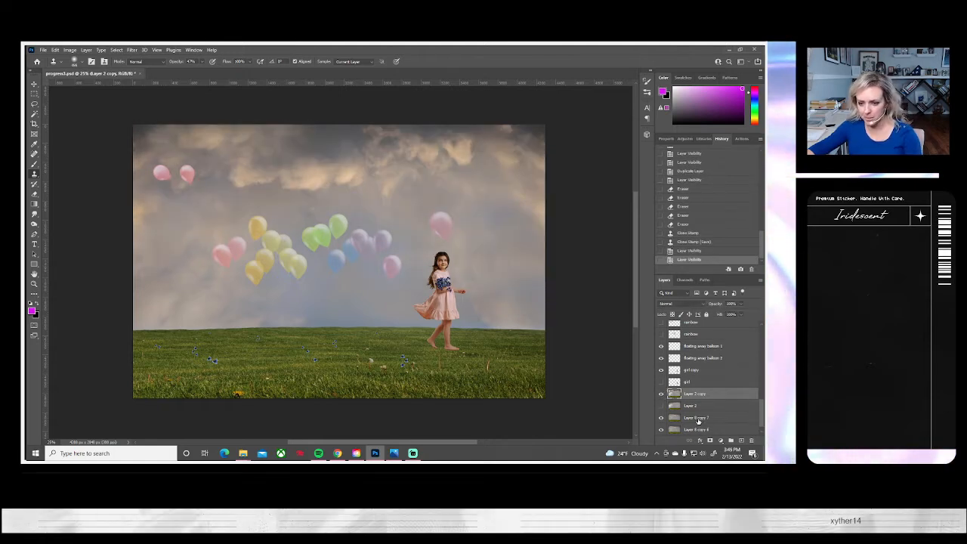
- Merge Layer 2 copy with the two layers directly beneath it
scroll(697, 422, "down", 1)
left_click(689, 406)
right_click(690, 406)
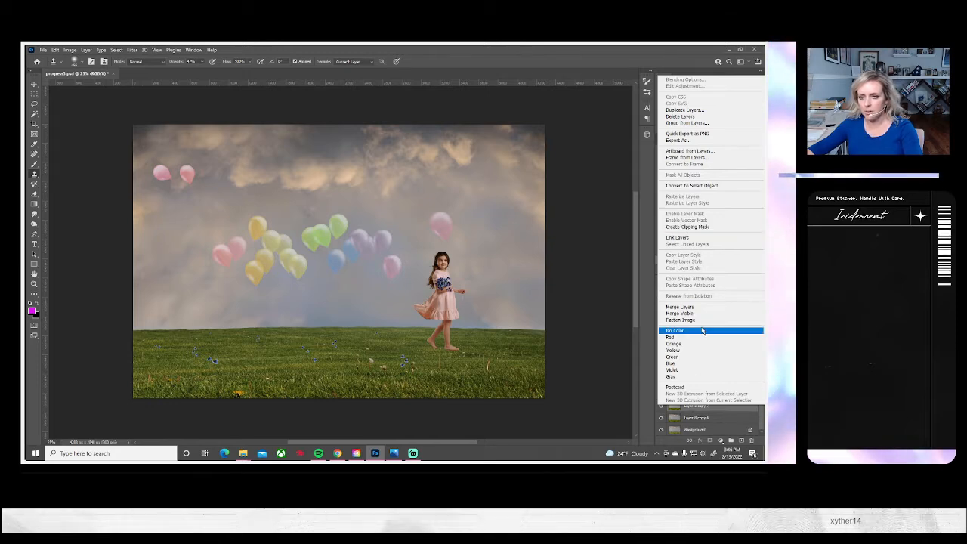
left_click(684, 307)
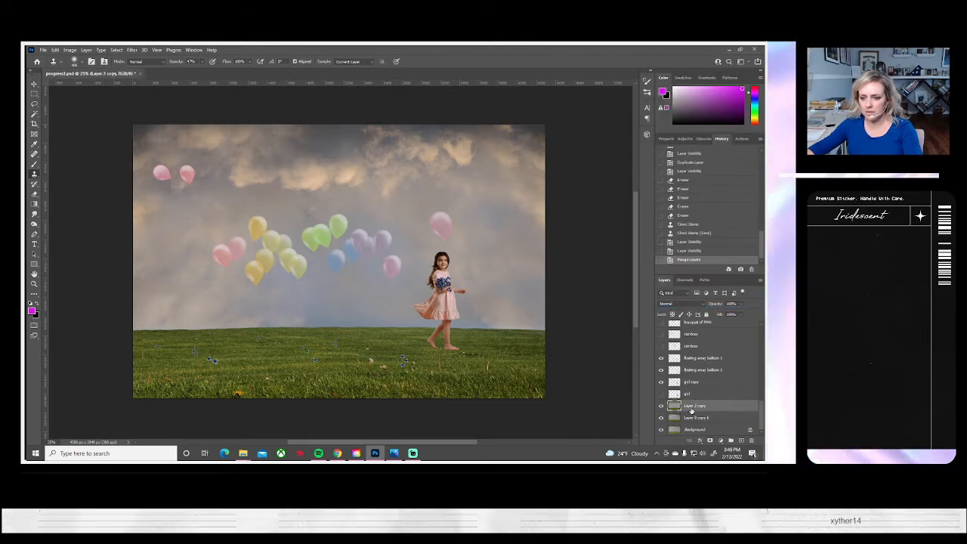
- Duplicate the merged Layer 2 copy under the default name Layer 2 copy 2
right_click(691, 409)
left_click(676, 111)
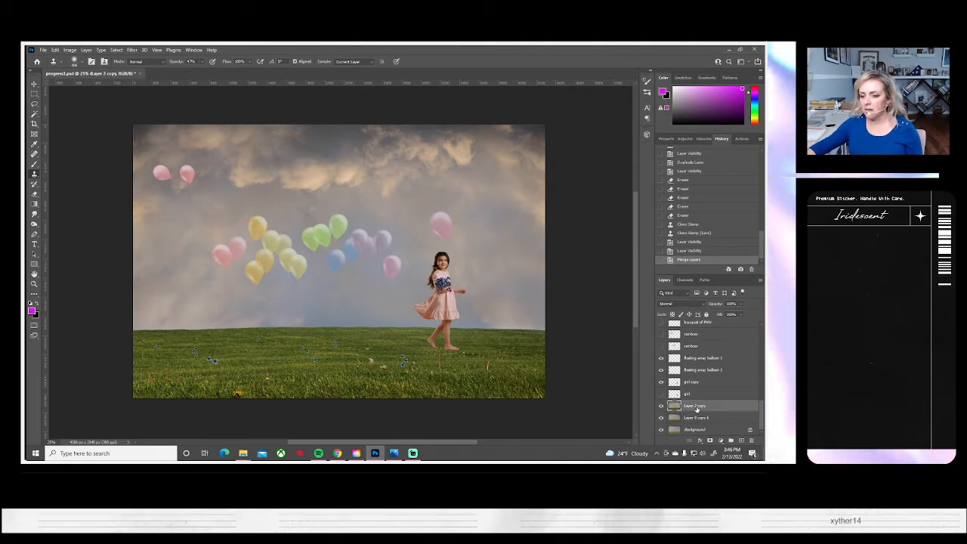
right_click(696, 408)
left_click(688, 108)
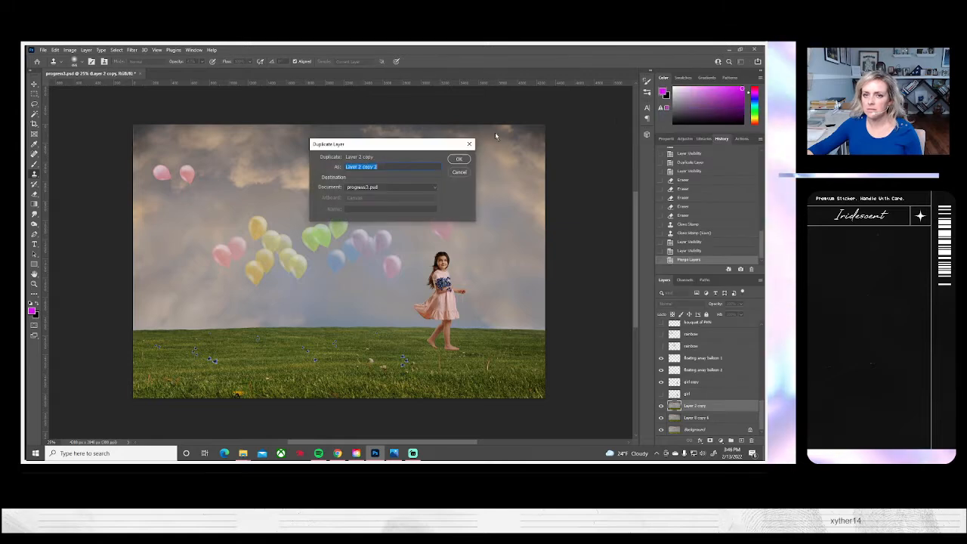
key("Return")
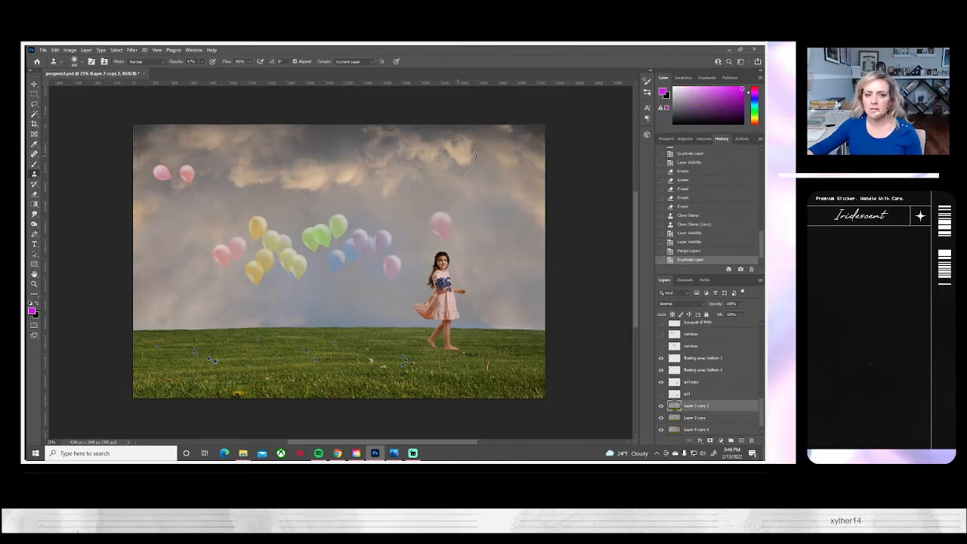
- Save the document on the computer as progress4.psd with maximized compatibility
left_click(43, 49)
left_click(68, 148)
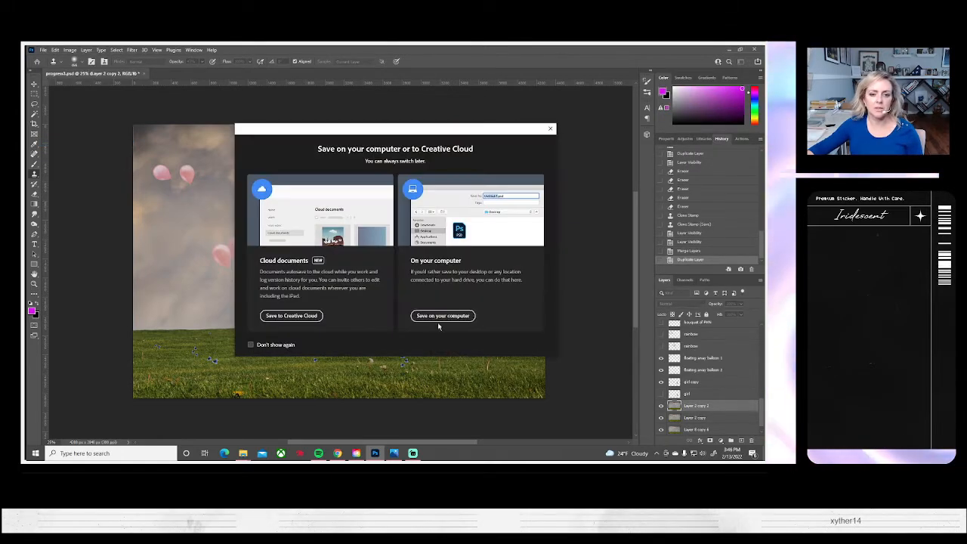
left_click(441, 317)
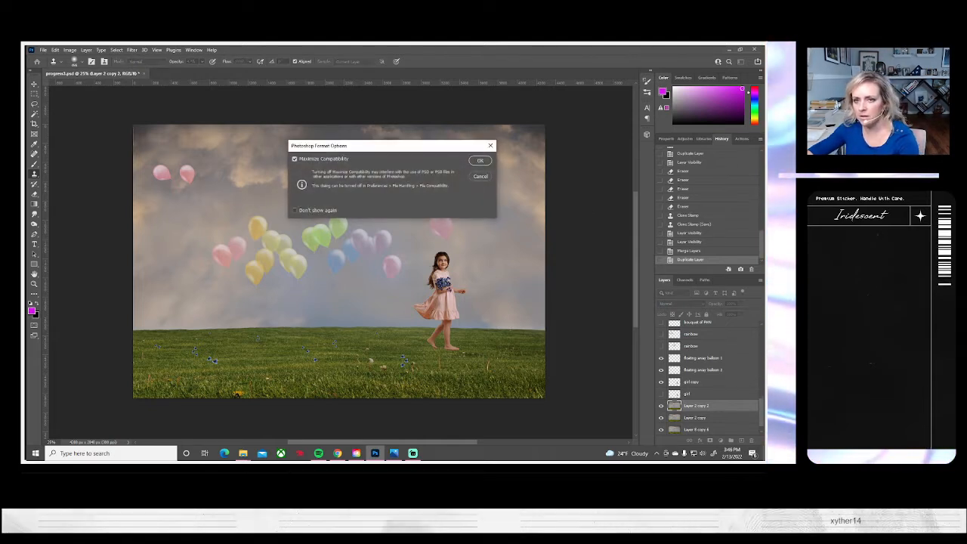
key("Return")
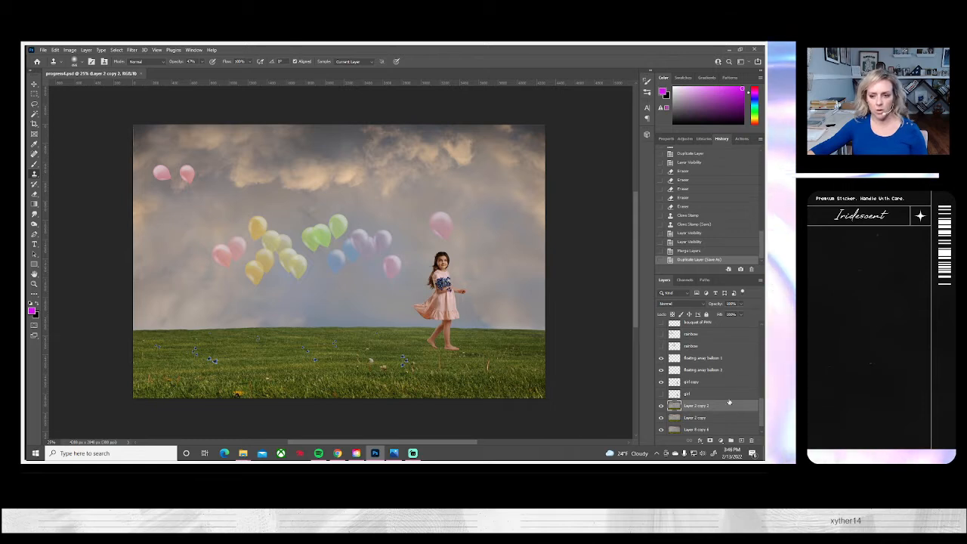
- Duplicate the girl copy layer as girl copy 2 and hide the layer it was copied from
scroll(702, 384, "up", 3)
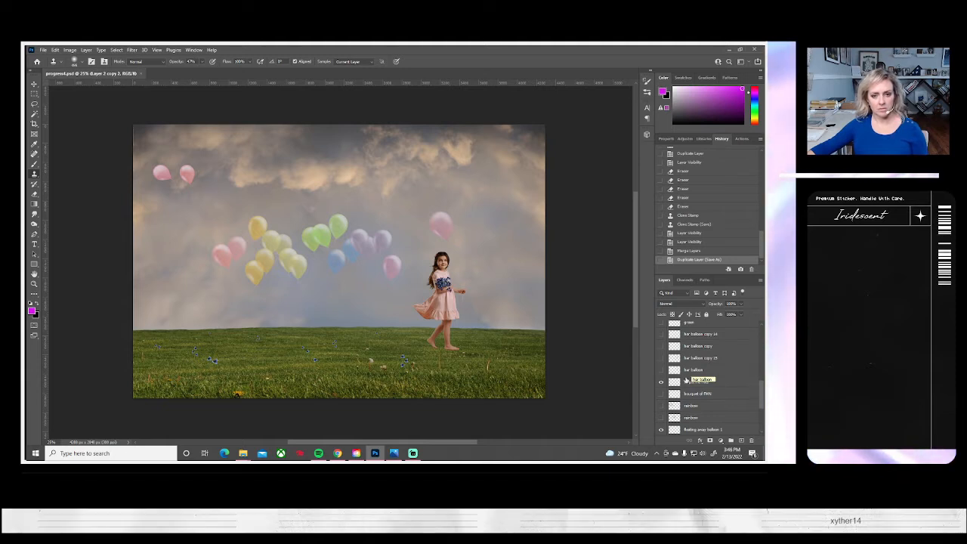
scroll(683, 381, "down", 3)
left_click(661, 370)
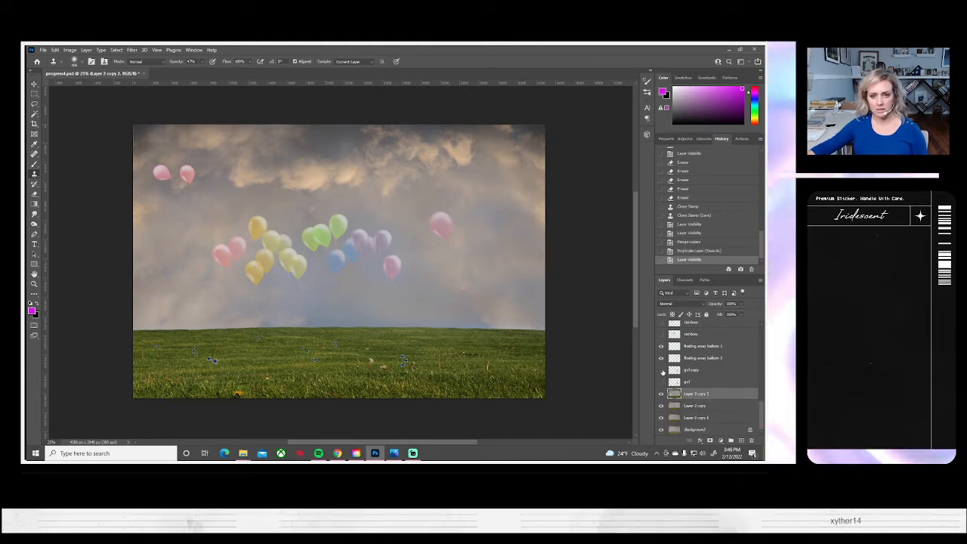
left_click(662, 370)
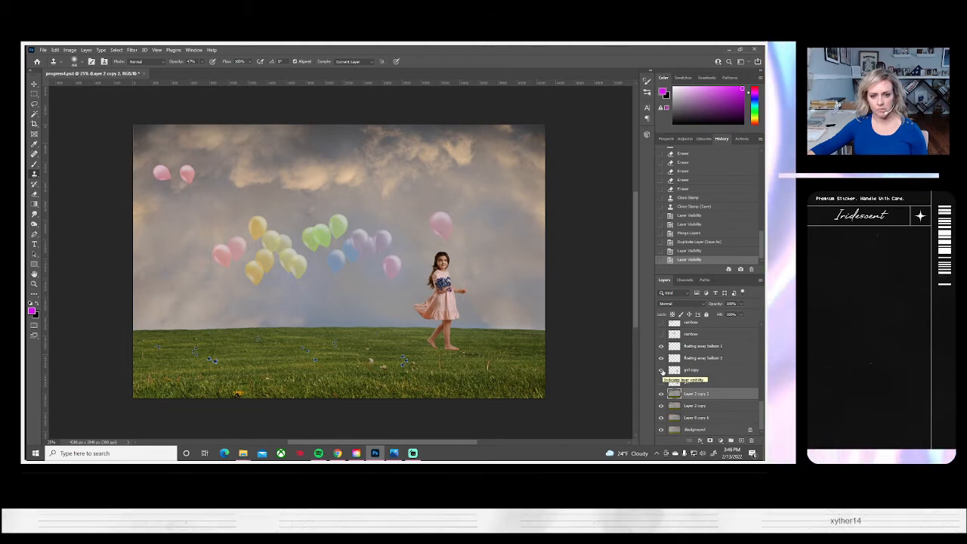
right_click(689, 370)
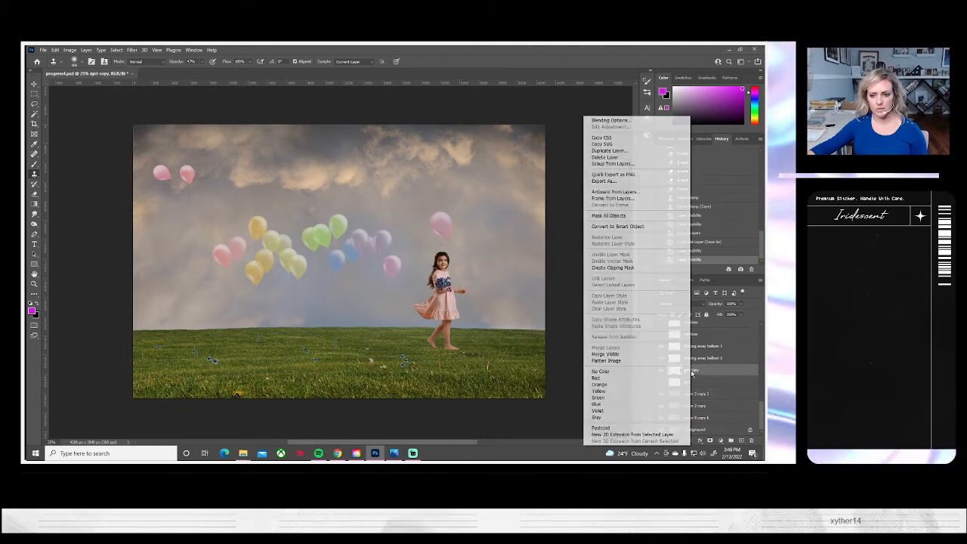
left_click(627, 156)
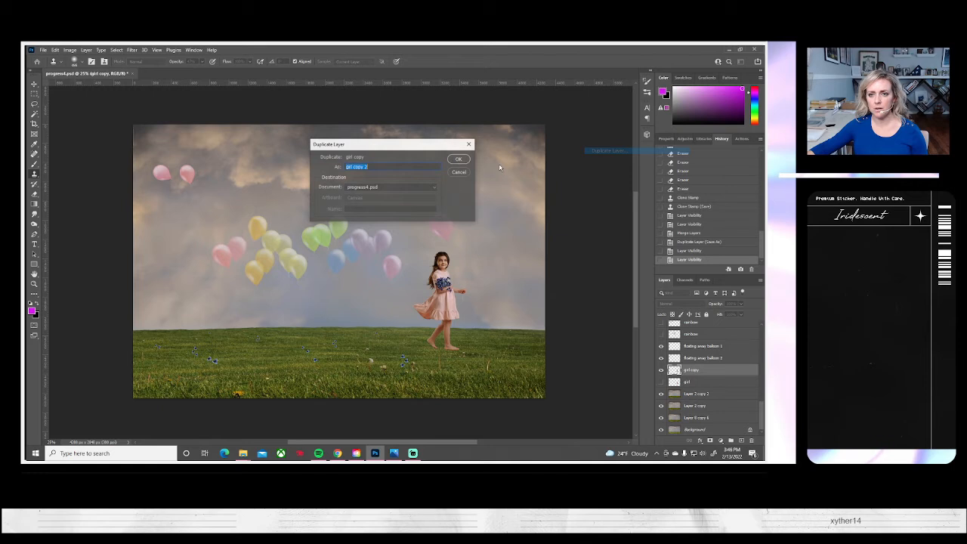
left_click(461, 160)
left_click(661, 382)
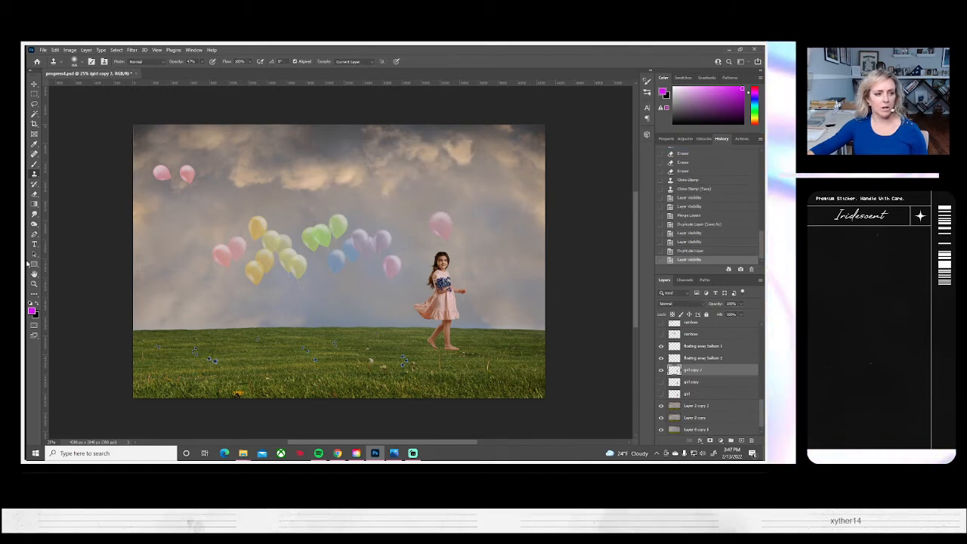
- Blend the skin on the girl's forehead and cheeks on girl copy 2 using the Smudge tool with a soft 10 px brush
key("z")
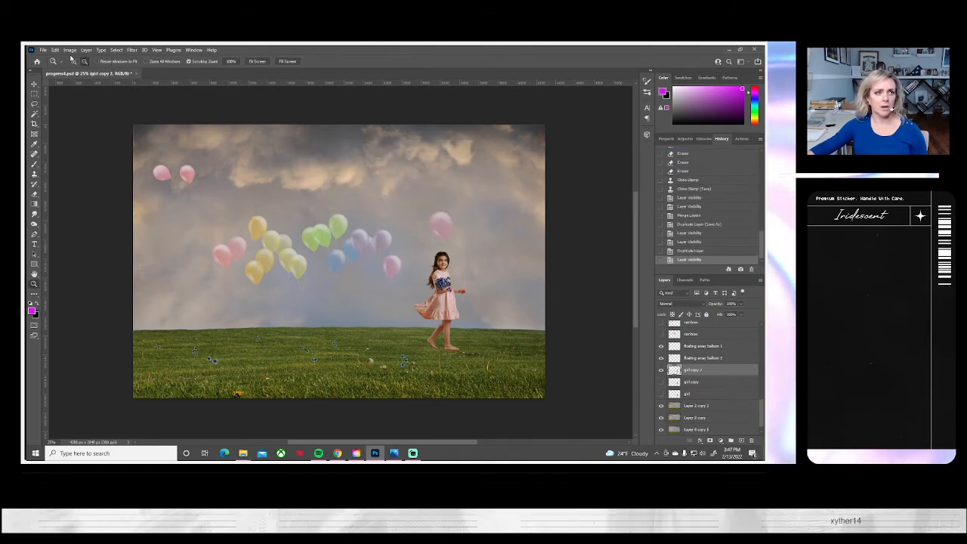
left_click_drag(441, 272, 379, 283)
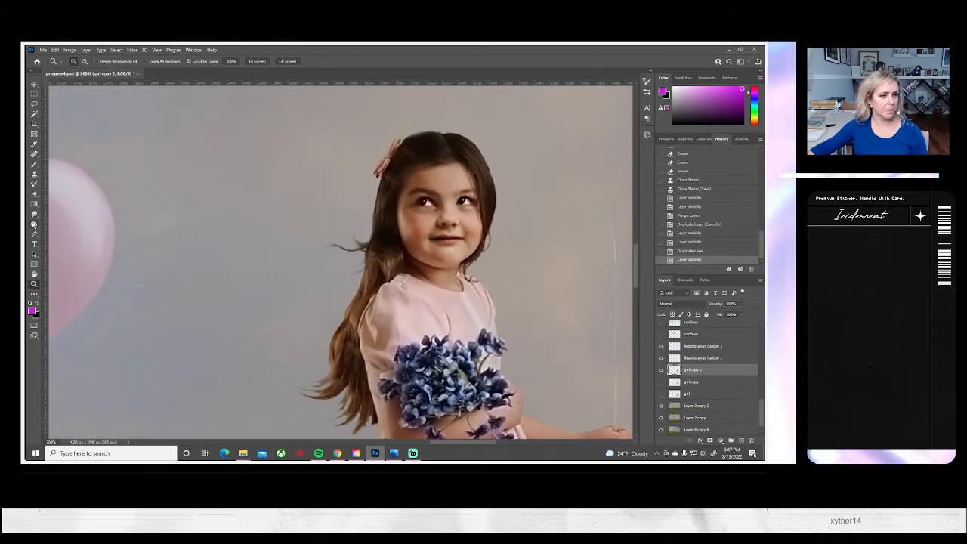
left_click(34, 215)
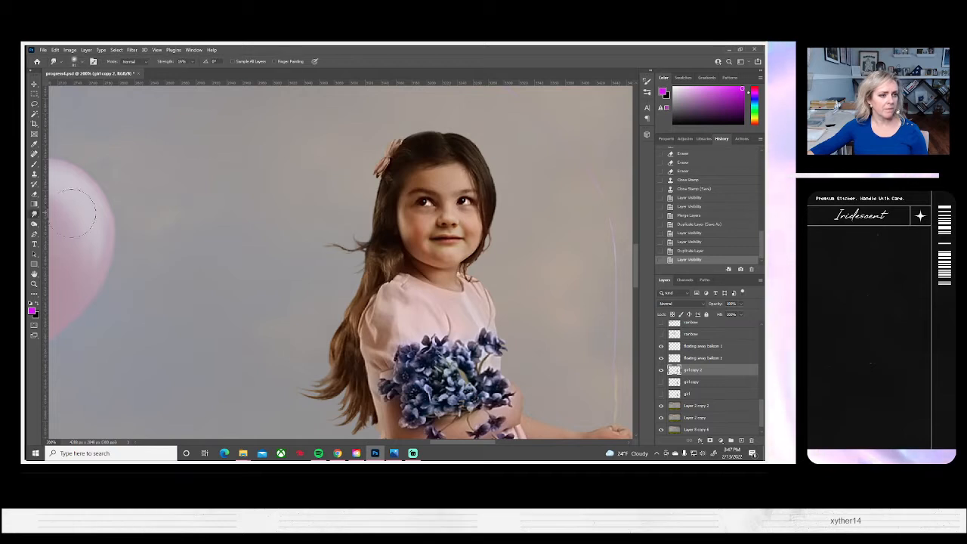
left_click(80, 62)
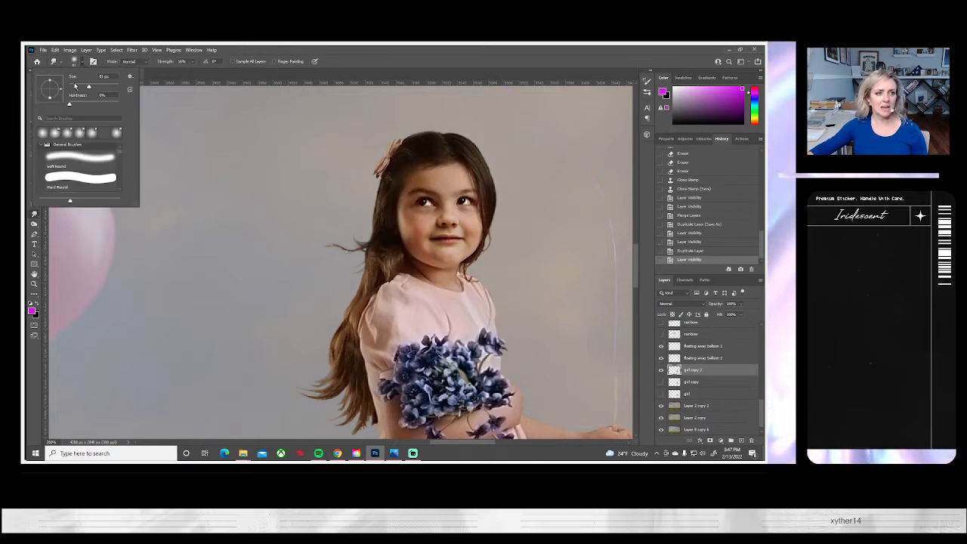
left_click(75, 86)
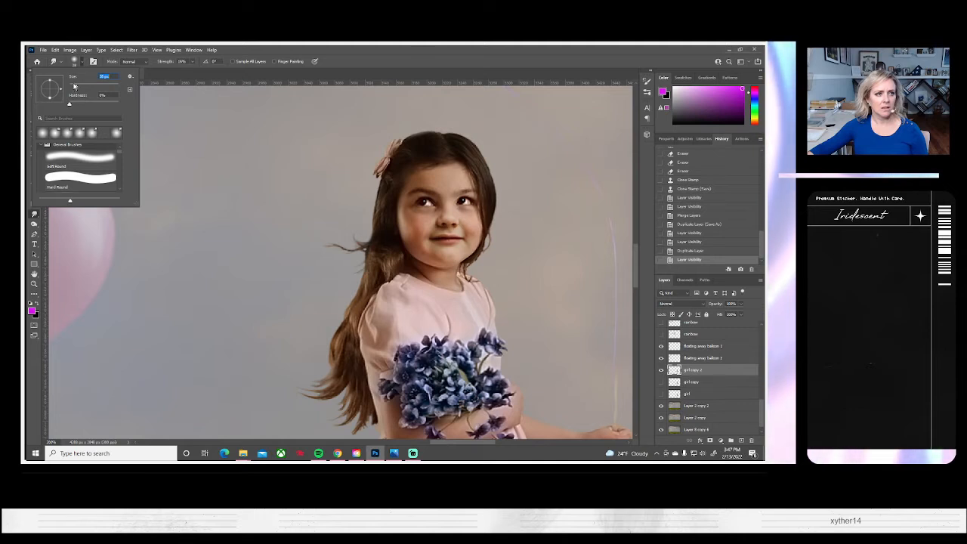
left_click_drag(74, 86, 71, 86)
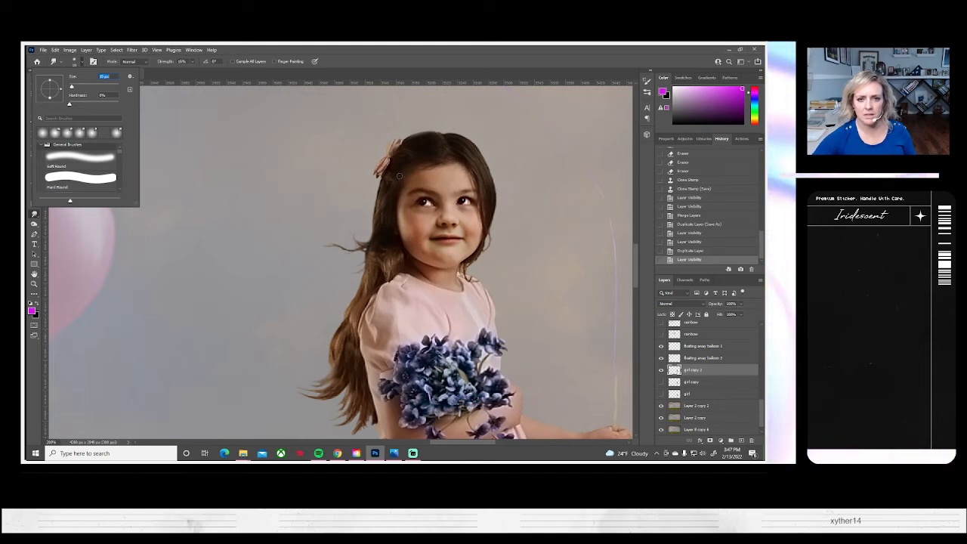
left_click(446, 185)
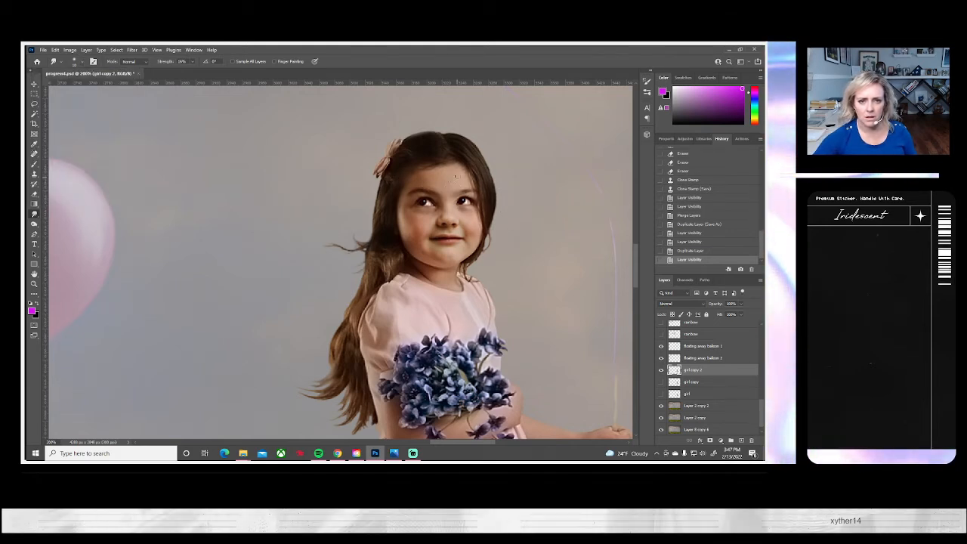
mouse_move(455, 176)
left_mouse_down()
mouse_move(440, 172)
mouse_move(414, 189)
left_mouse_up()
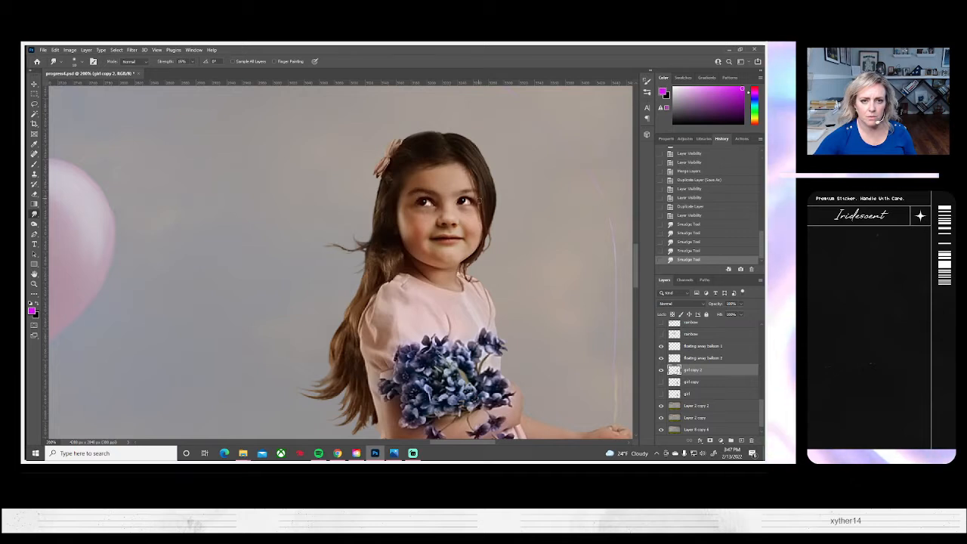
left_click_drag(478, 200, 475, 206)
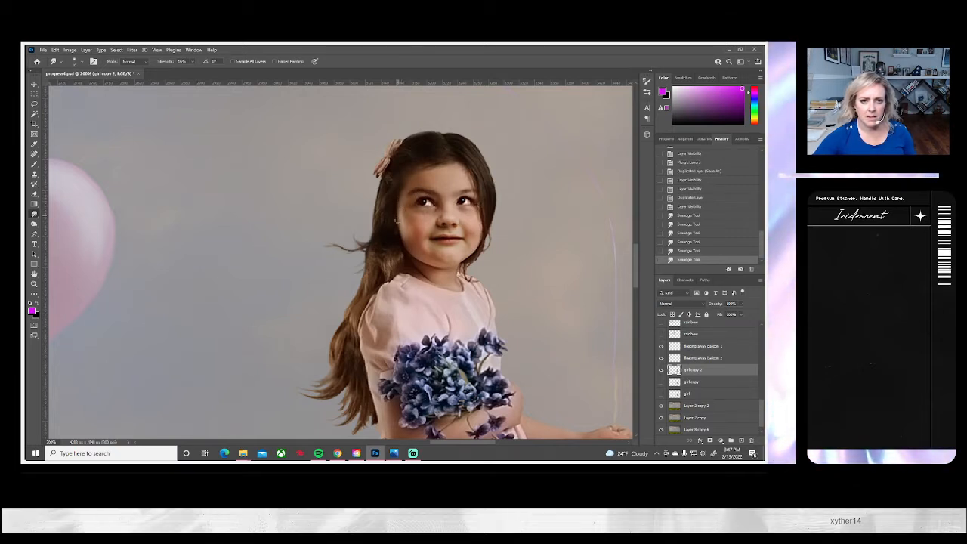
left_click_drag(396, 219, 405, 237)
left_click_drag(404, 236, 406, 239)
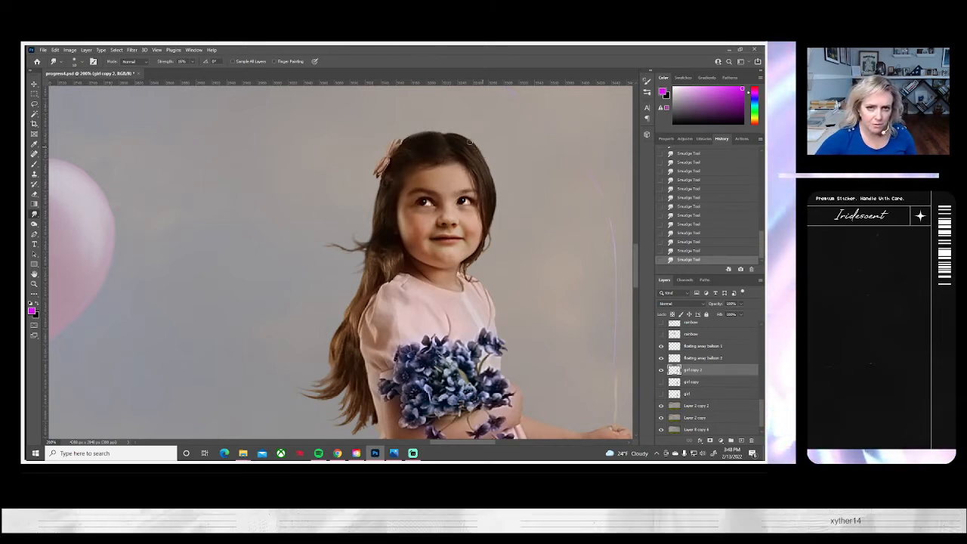
scroll(484, 182, "down", 1)
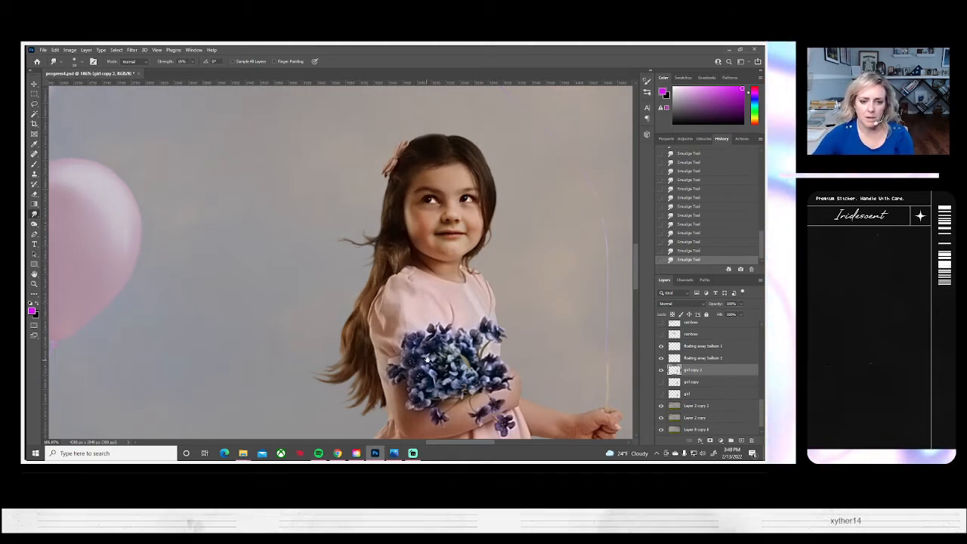
left_click_drag(428, 359, 388, 308)
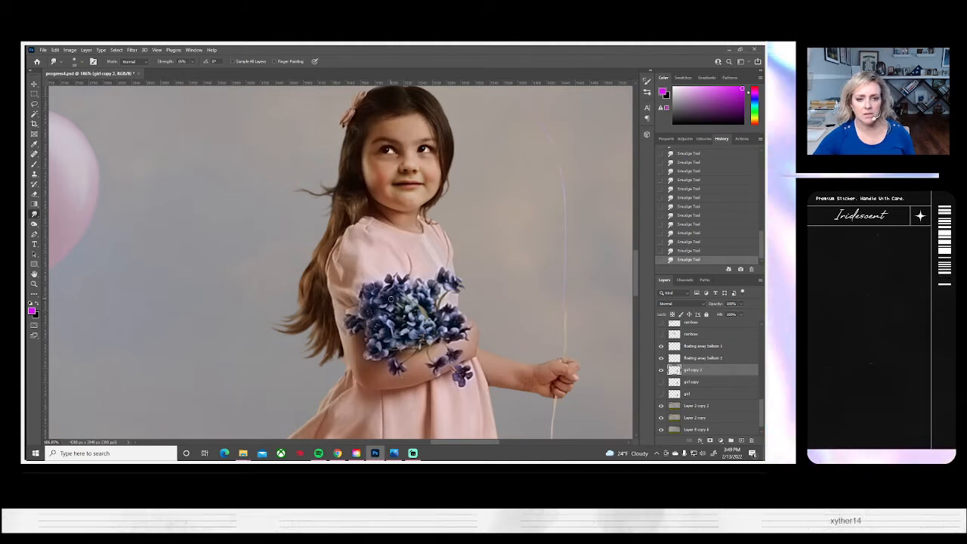
scroll(391, 299, "down", 1)
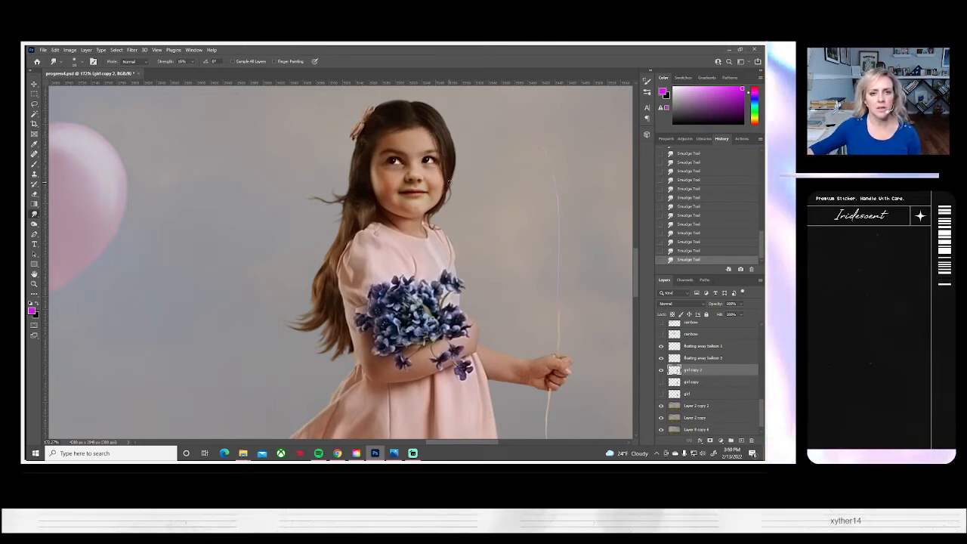
- Fit the whole image on screen and toggle girl copy 2 off and on to check the girl within the composite
left_click(34, 284)
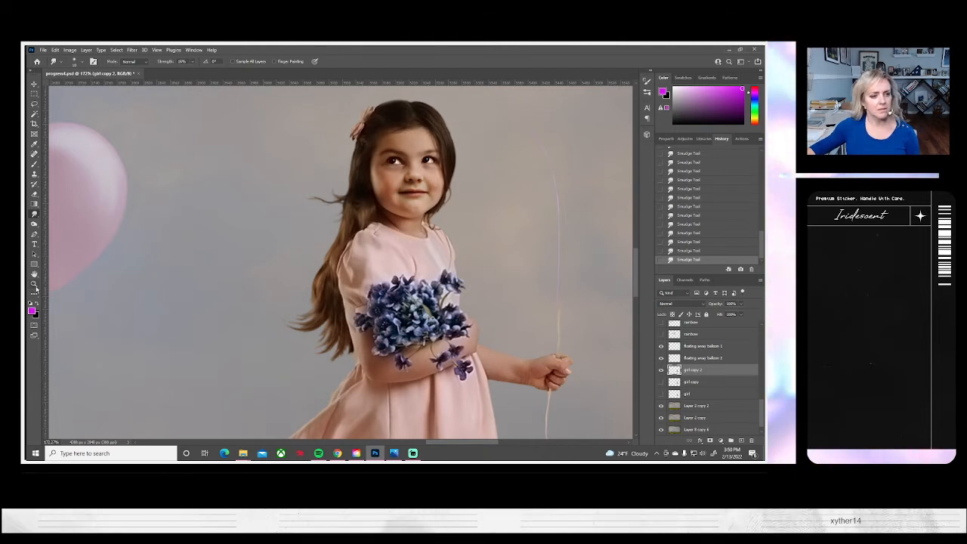
left_click(255, 62)
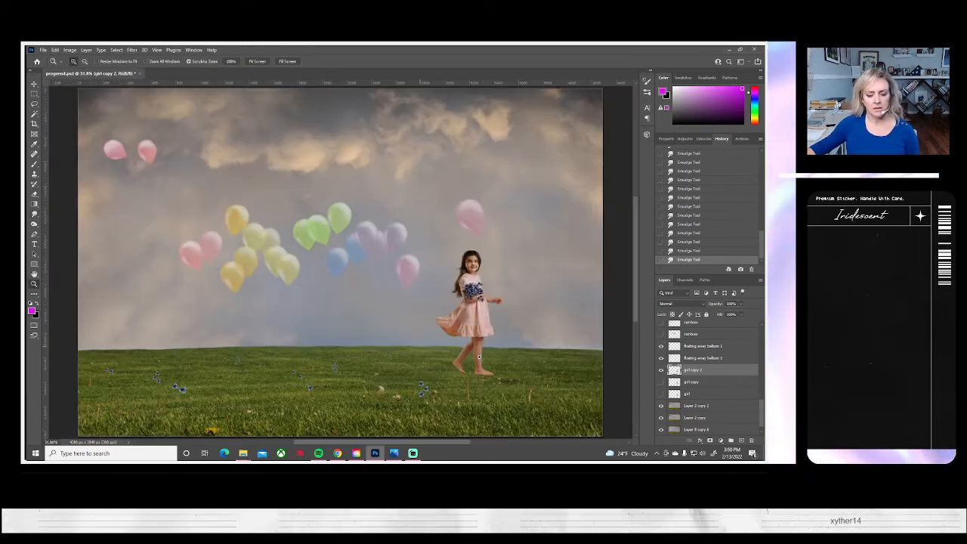
left_click(662, 370)
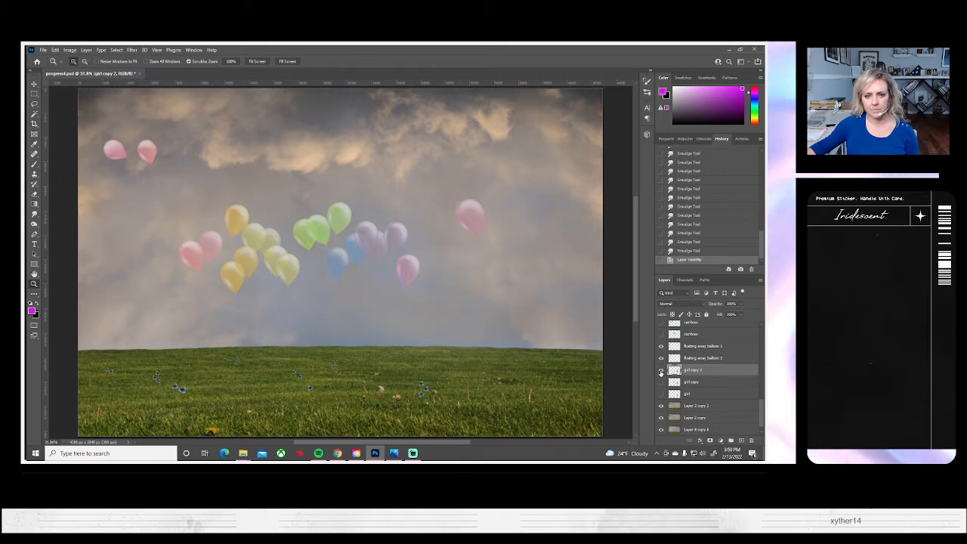
left_click(661, 370)
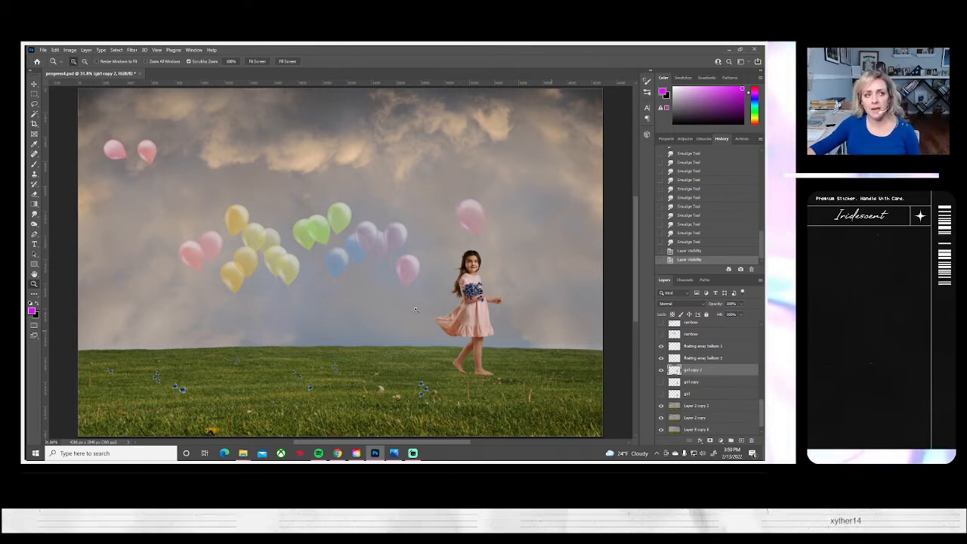
scroll(701, 355, "up", 5)
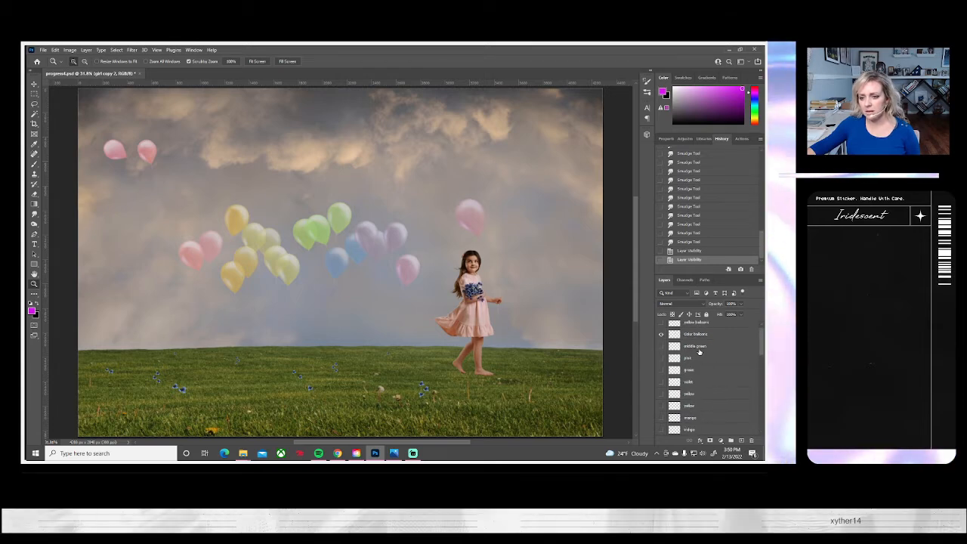
- Duplicate the Color balloons layer as Color balloons copy and hide the layer it was copied from
scroll(699, 352, "up", 3)
left_click(659, 351)
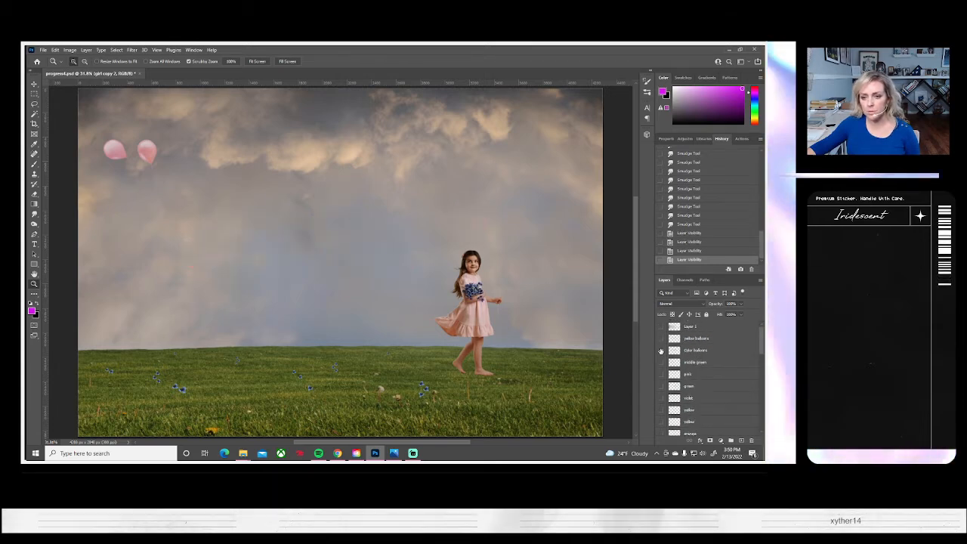
left_click(658, 351)
right_click(688, 351)
left_click(608, 150)
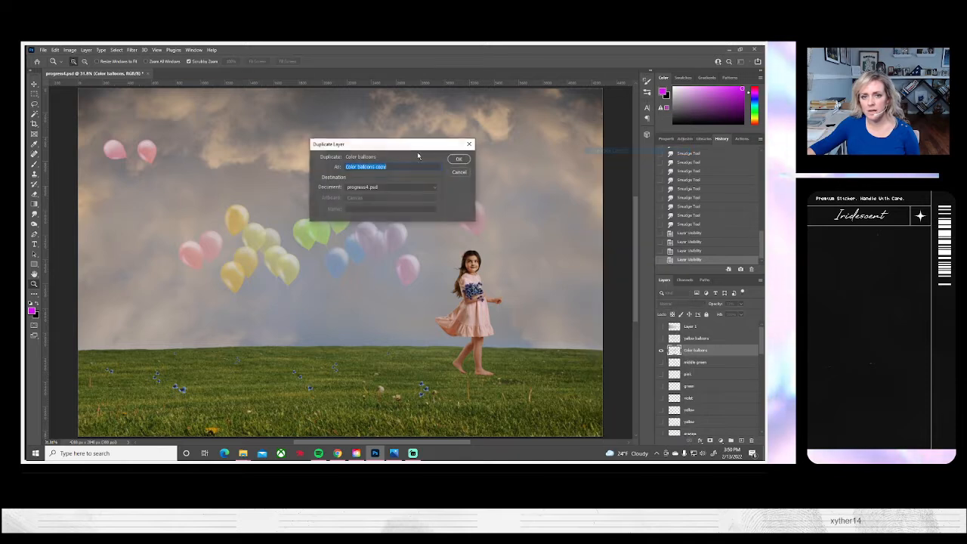
left_click(453, 155)
left_click(660, 361)
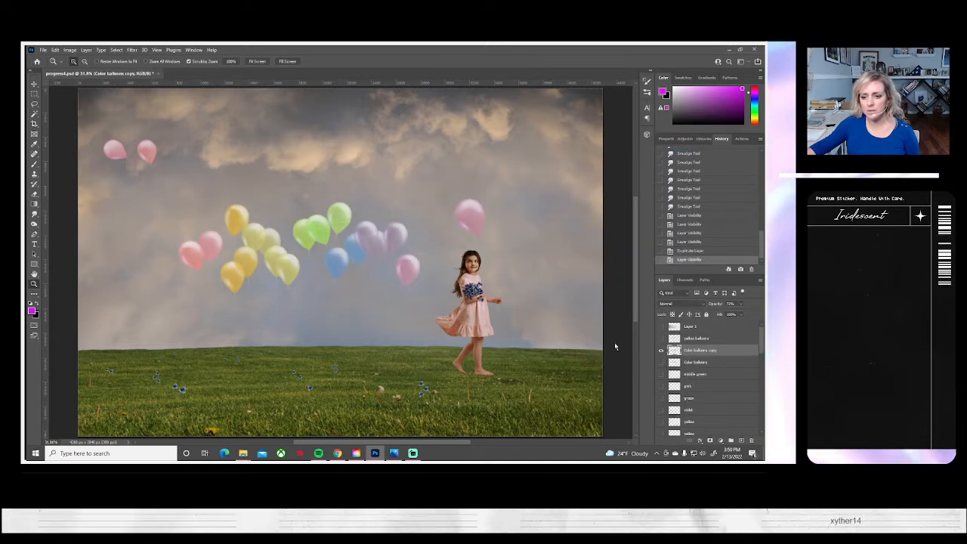
- Lower the saturation of the Color balloons copy layer to -32 with a Hue/Saturation adjustment
left_click(68, 50)
mouse_move(100, 72)
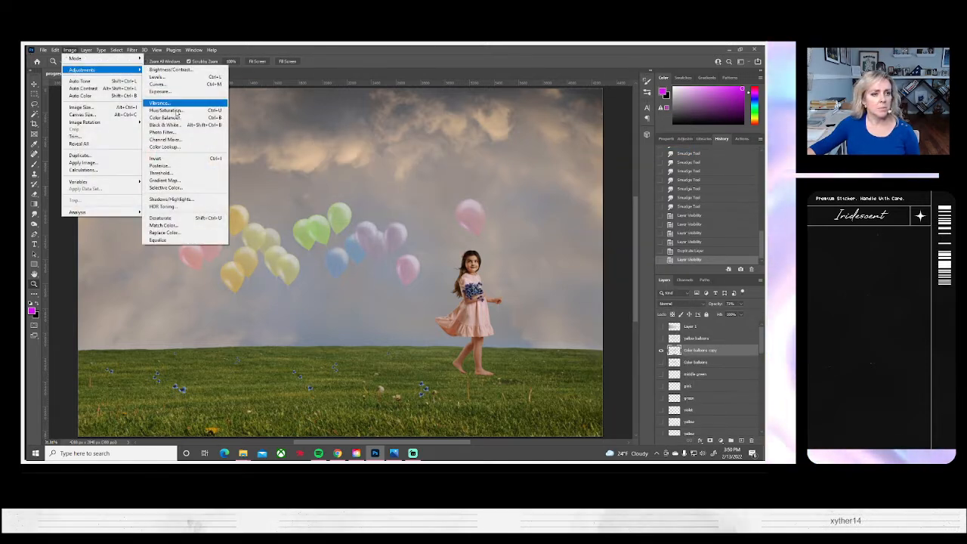
left_click(178, 111)
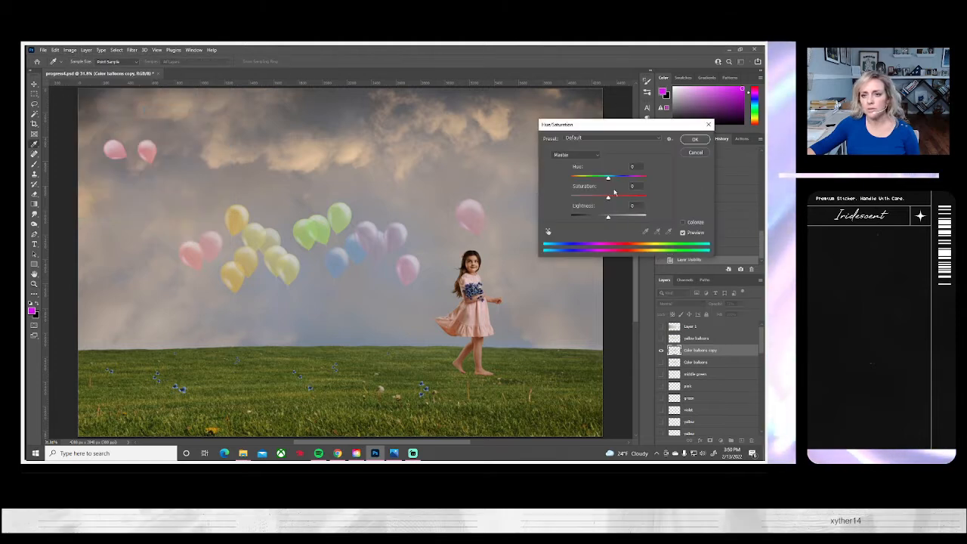
left_click_drag(609, 200, 596, 201)
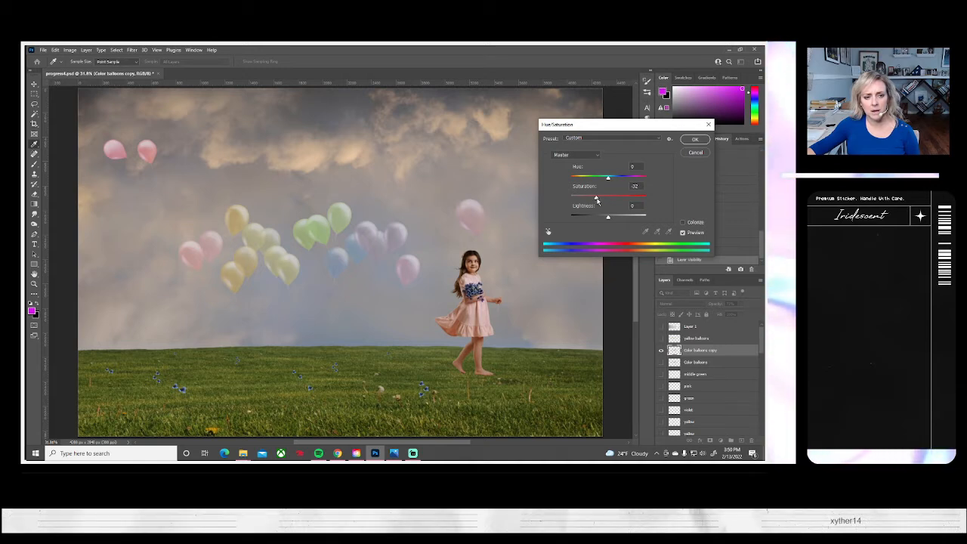
left_click(596, 200)
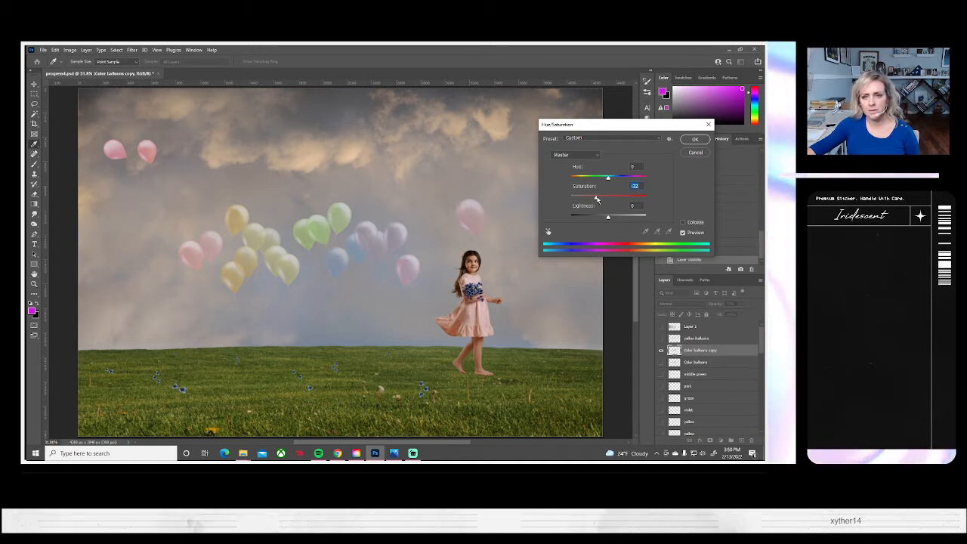
key("Return")
- Lower the saturation of the floating away balloon 1 layer to about -23 with a Hue/Saturation adjustment
scroll(691, 360, "down", 5)
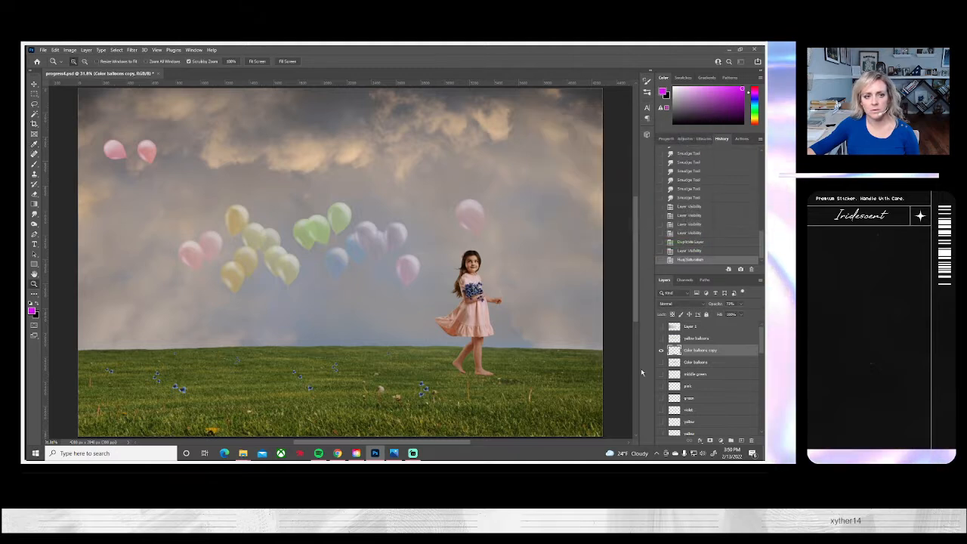
scroll(690, 360, "up", 5)
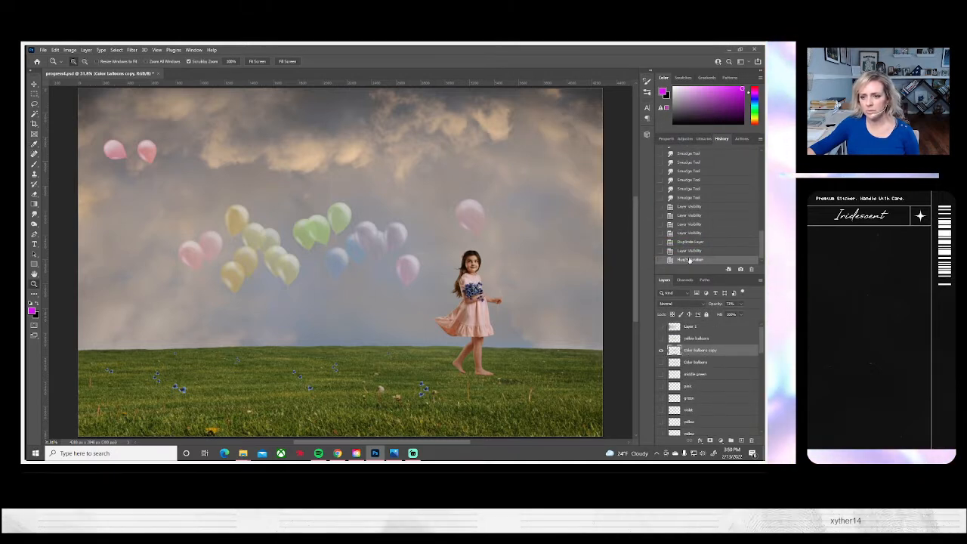
scroll(707, 391, "down", 5)
scroll(707, 392, "down", 5)
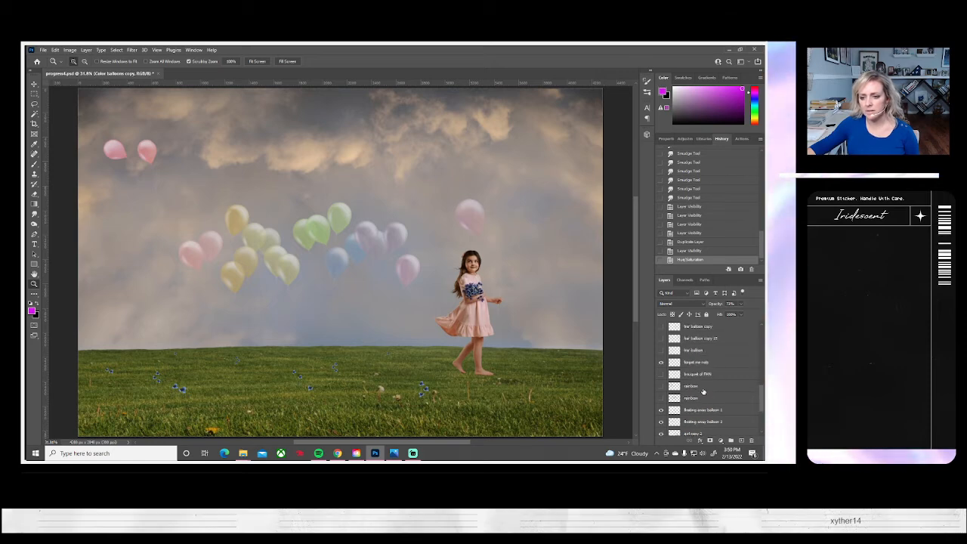
left_click(692, 399)
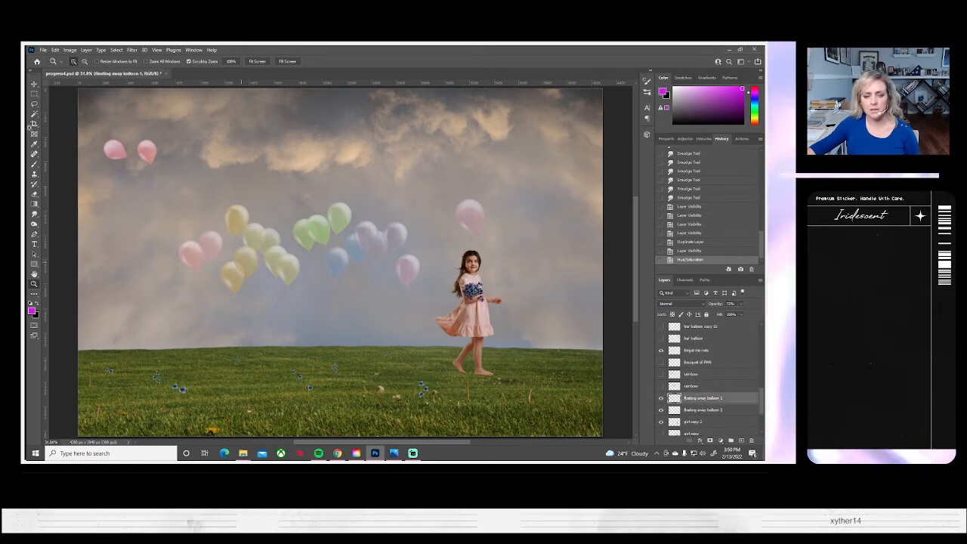
left_click(70, 49)
mouse_move(83, 70)
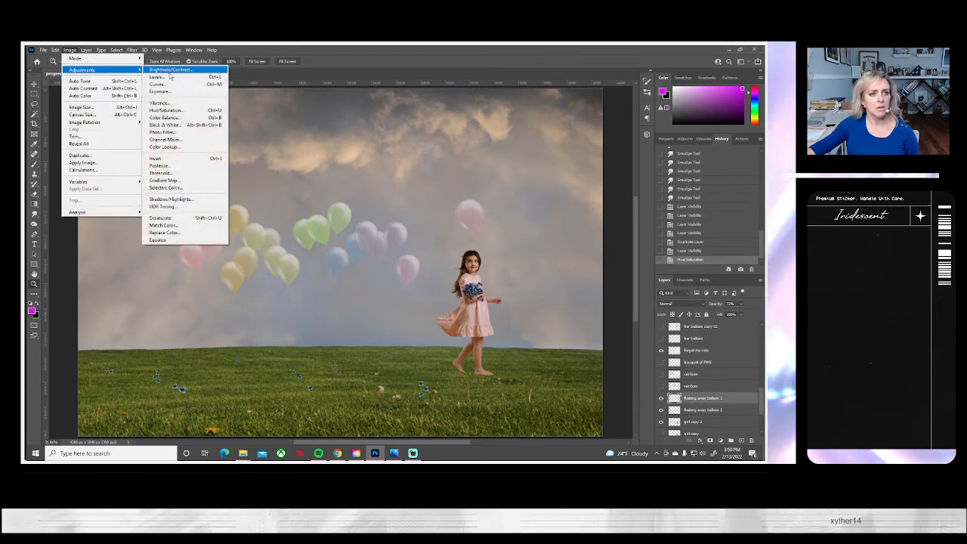
left_click(181, 112)
left_click_drag(608, 197, 597, 201)
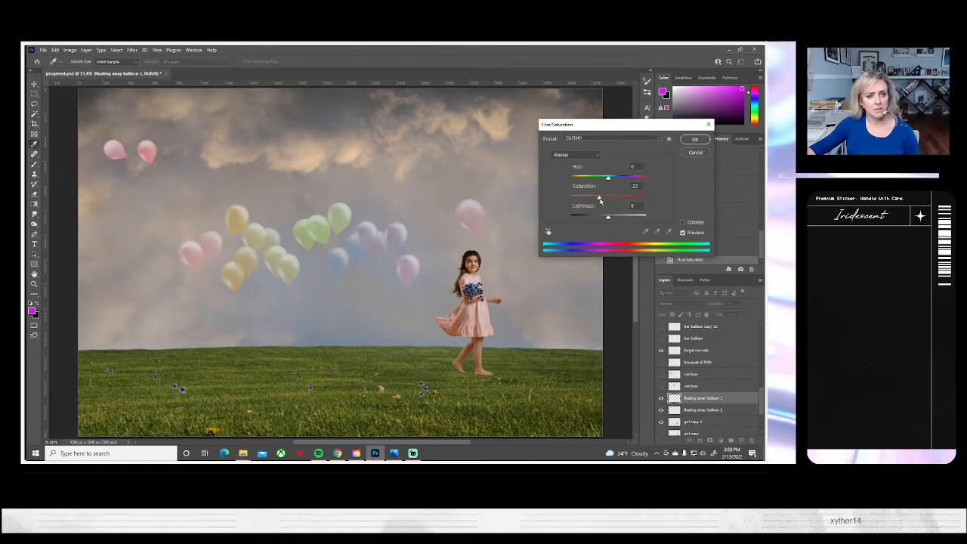
- Mute the floating away balloon 2 layer by lowering its saturation with a Hue/Saturation adjustment, and save the document
left_click(686, 412)
left_click(69, 50)
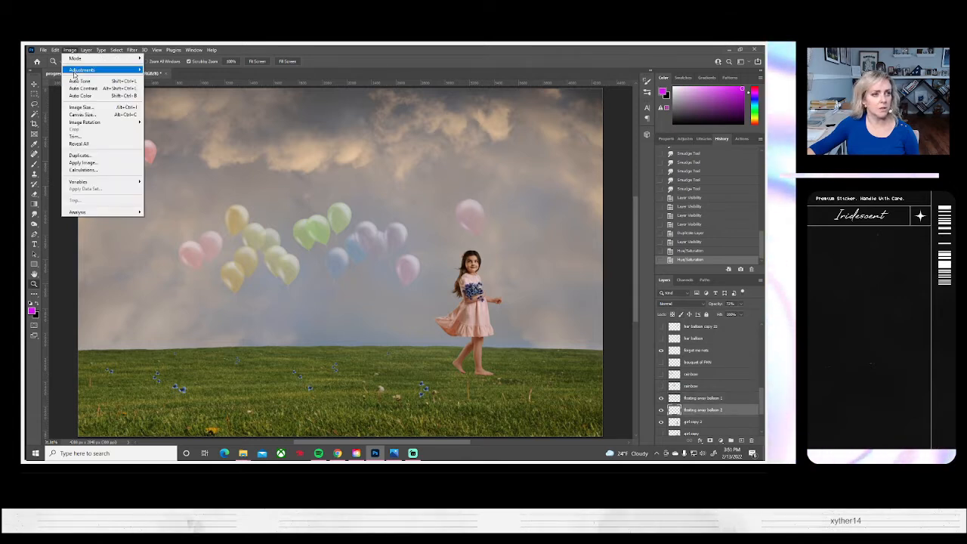
mouse_move(74, 70)
left_click(175, 111)
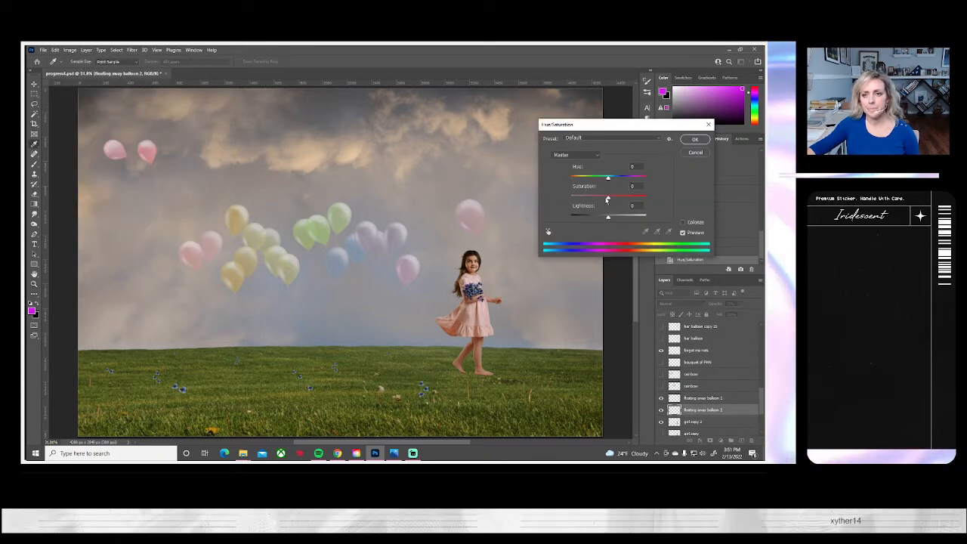
left_click_drag(606, 199, 598, 199)
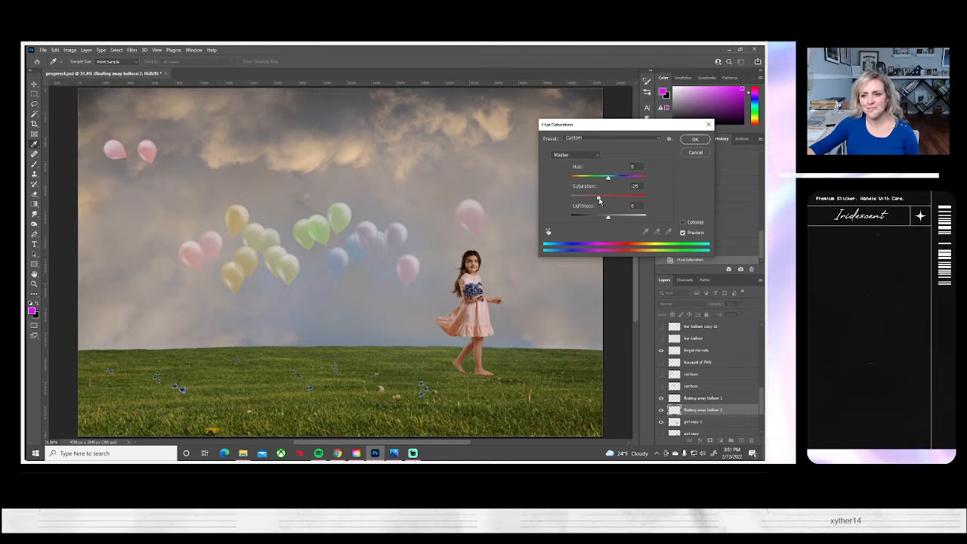
left_click_drag(600, 199, 601, 201)
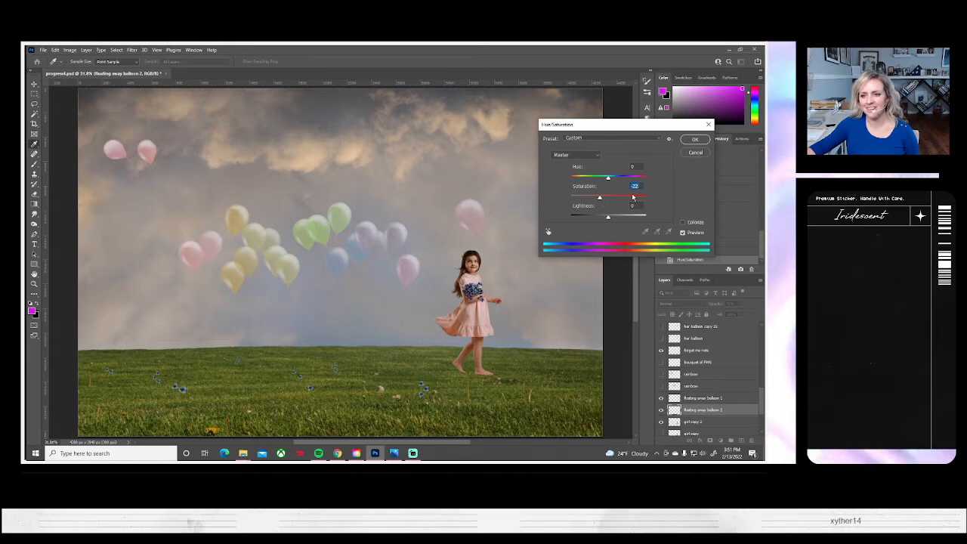
key("Down")
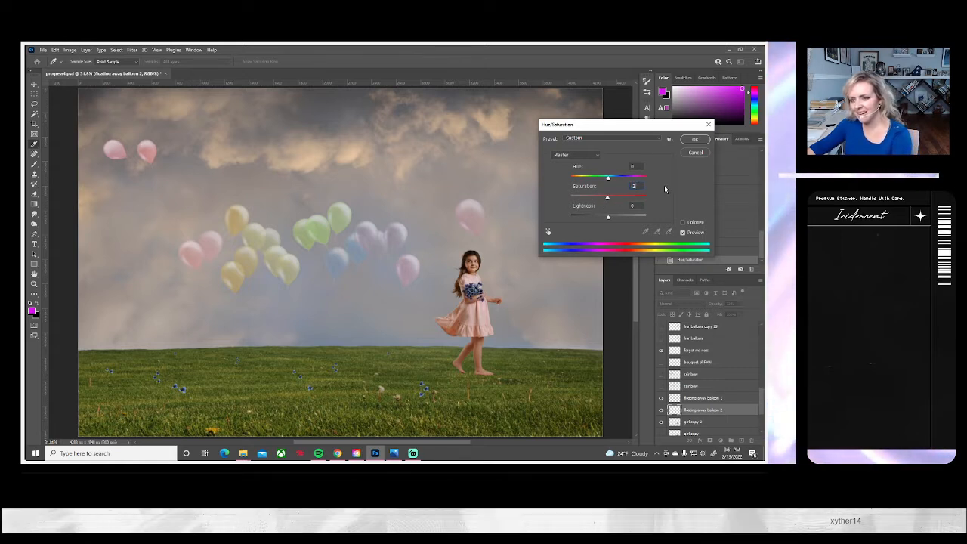
left_click(694, 140)
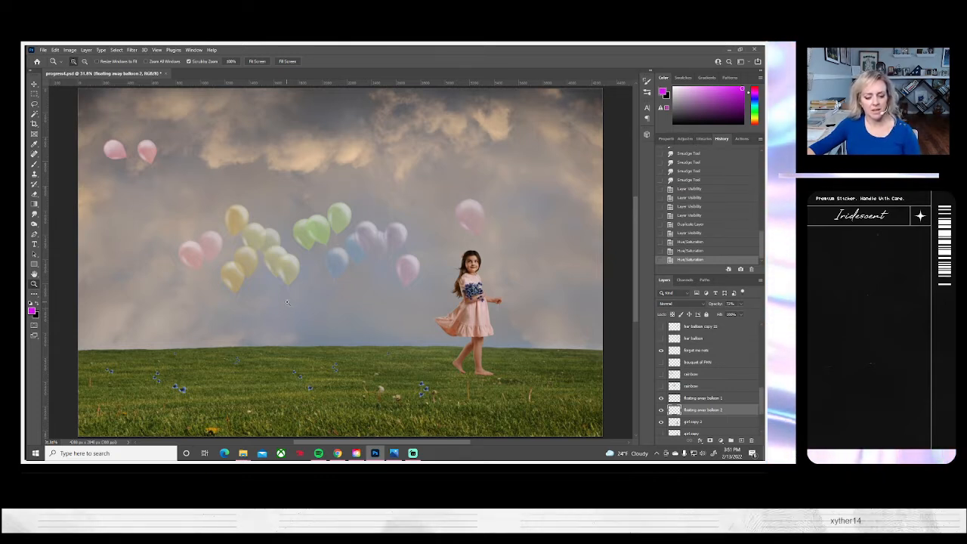
key("ctrl+s")
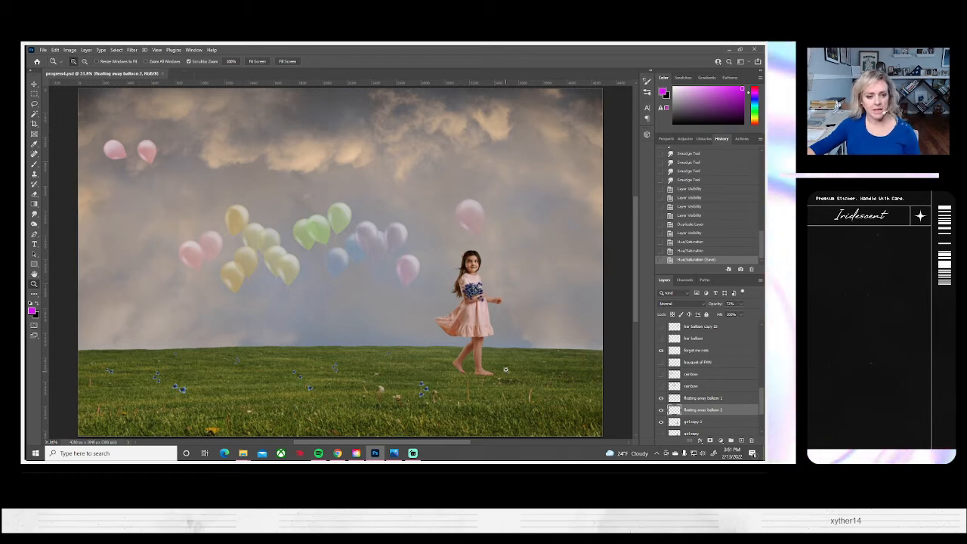
- Toggle Layer 2 copy 2 off and on to check its content and duplicate it as Layer 2 copy 3
scroll(513, 358, "down", 2)
scroll(703, 377, "down", 3)
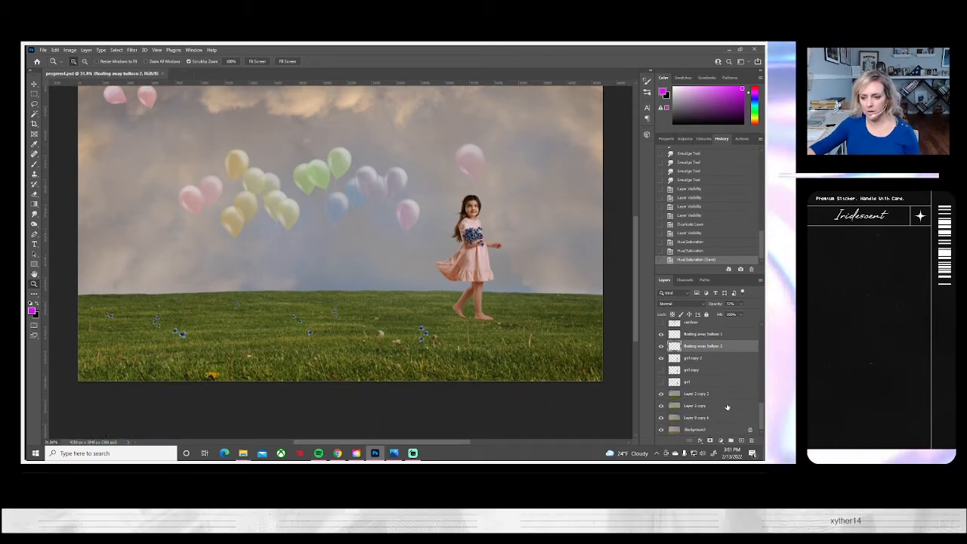
left_click(661, 393)
left_click(660, 394)
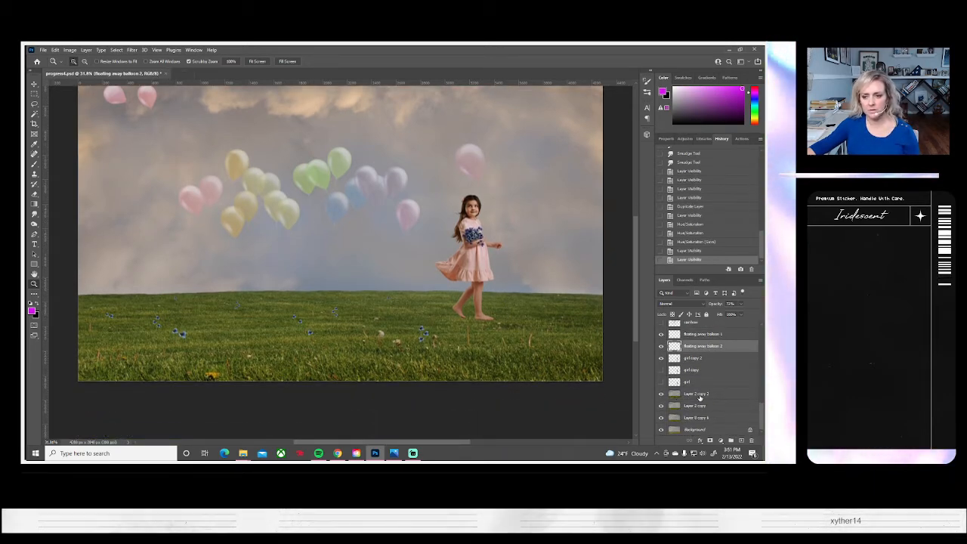
right_click(699, 396)
left_click(690, 104)
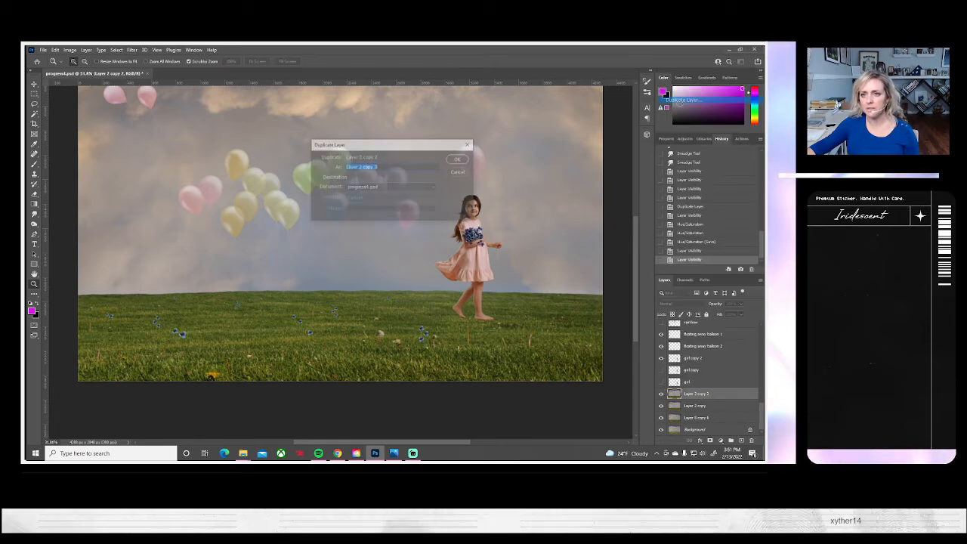
left_click(459, 159)
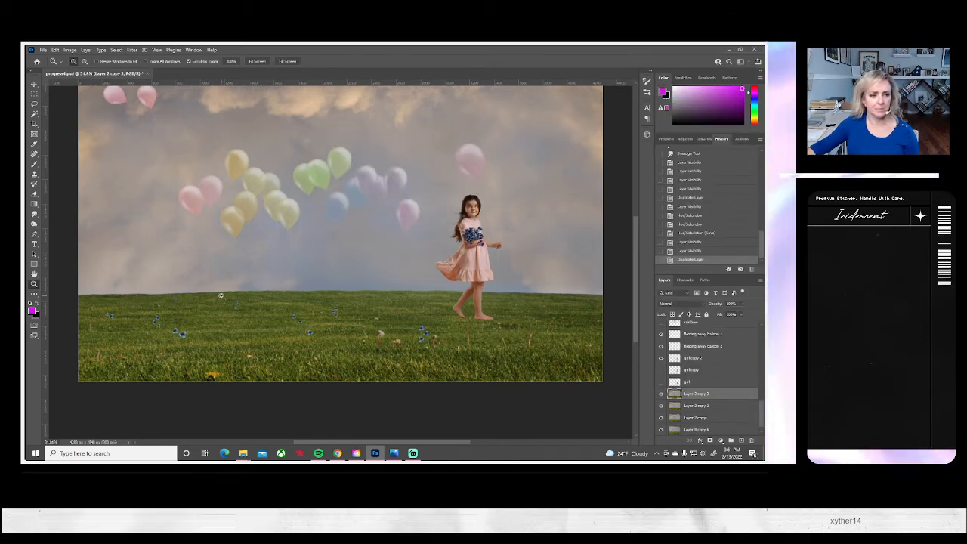
- Examine the grass field up close, from the horizon beside the girl to the foreground, for distracting spots
left_click(574, 316)
left_click(574, 317)
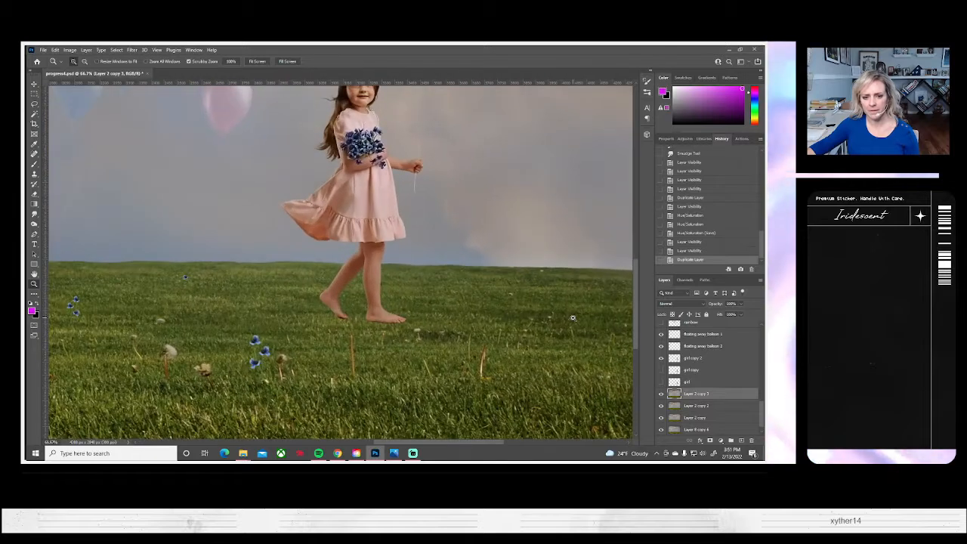
left_click(572, 317)
left_click(563, 317)
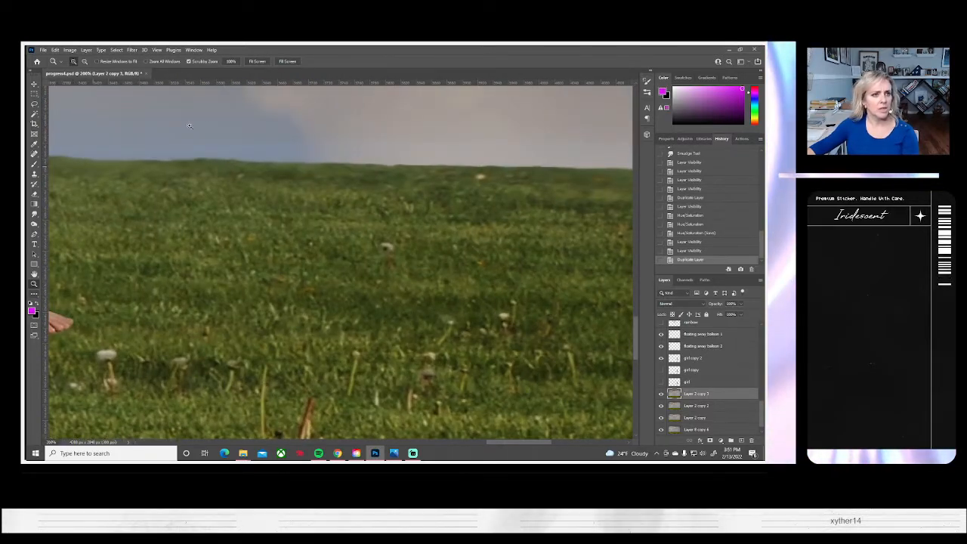
left_click(257, 62)
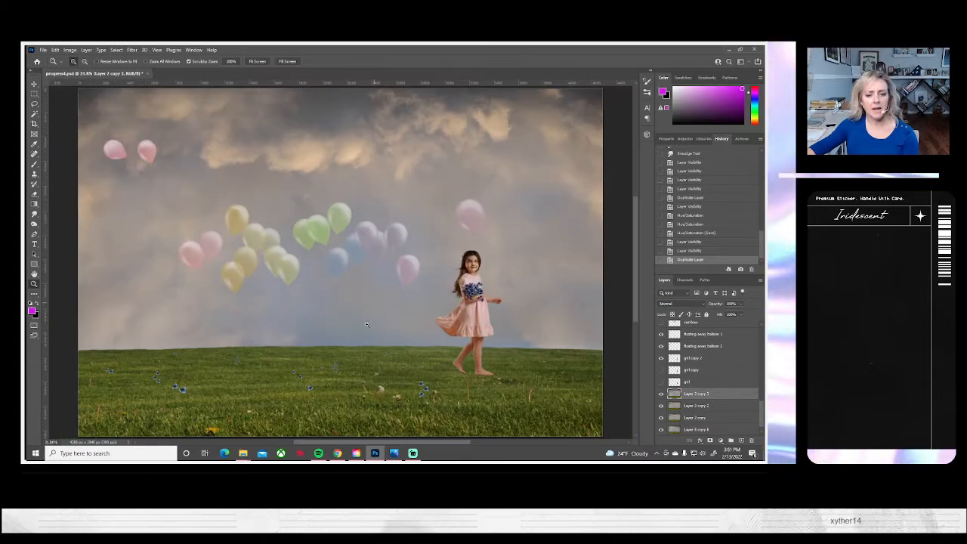
left_click(378, 393)
left_click(379, 392)
scroll(378, 384, "down", 3)
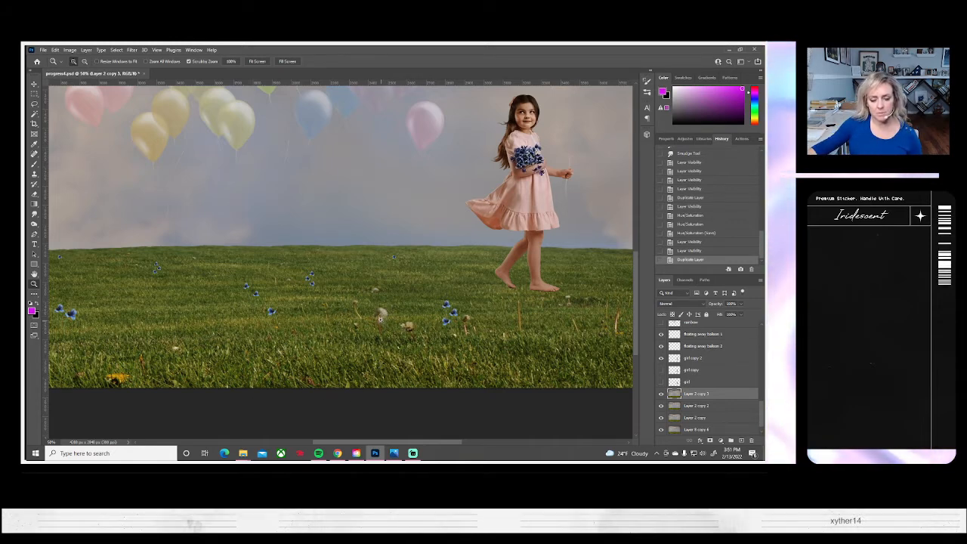
left_click_drag(137, 387, 309, 343)
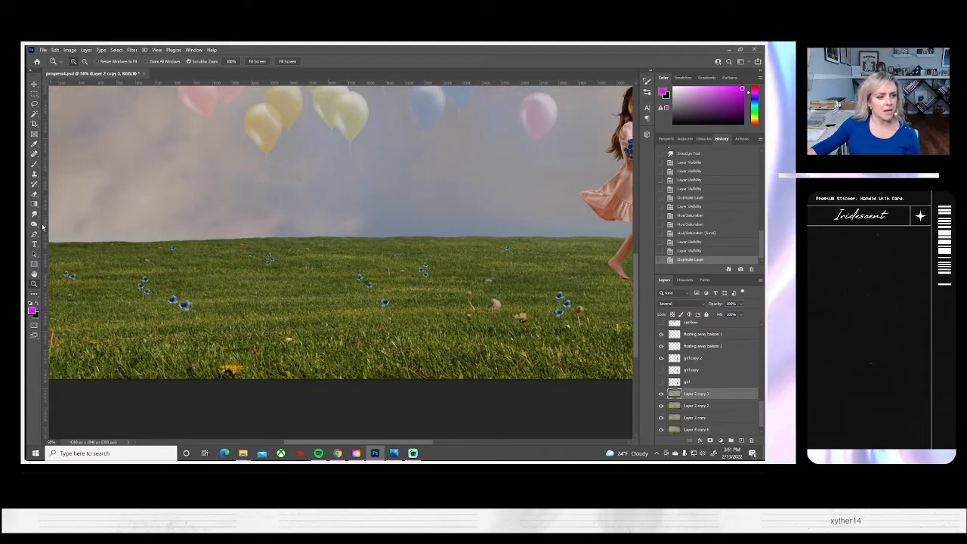
- Clone grass over the orange leaf and pale spot in the foreground, using a smaller Clone Stamp brush at 100% opacity
key("s")
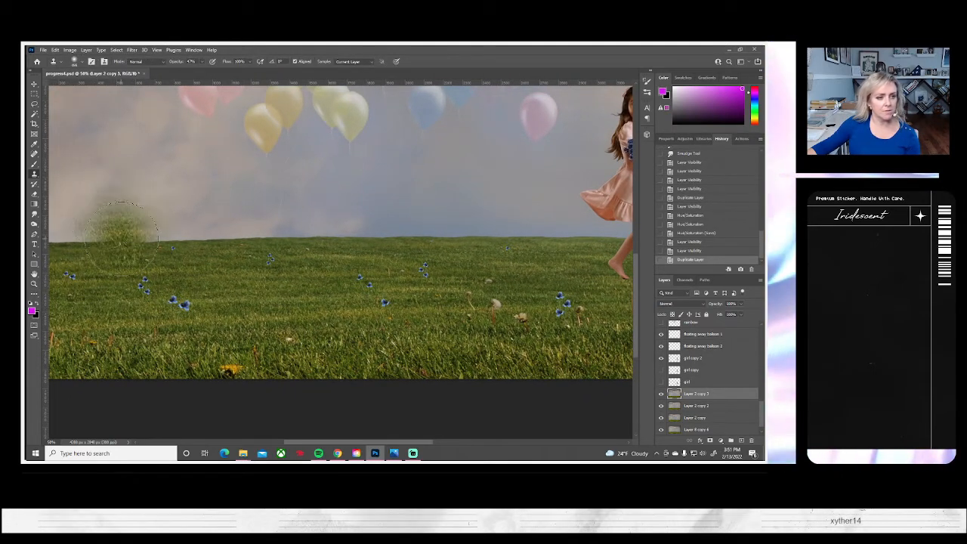
left_click(83, 62)
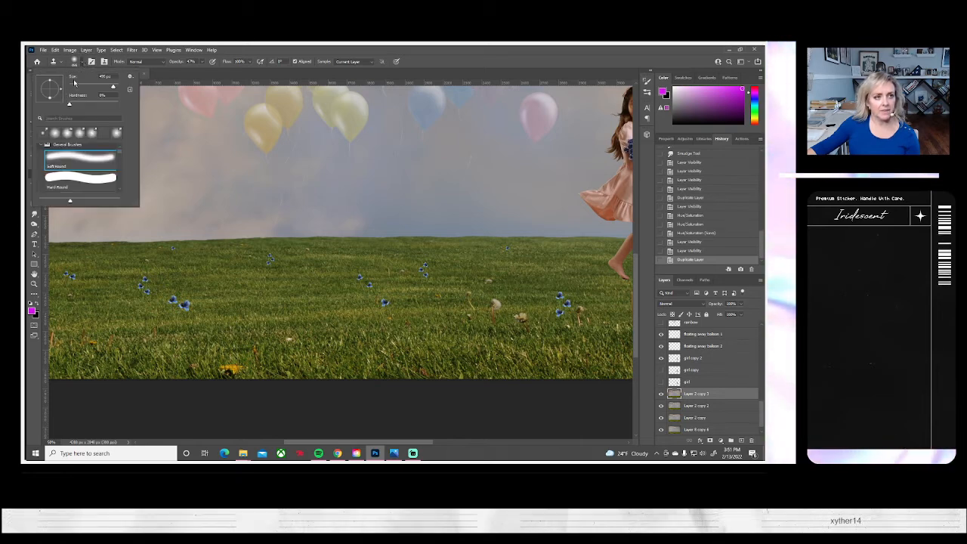
left_click(76, 86)
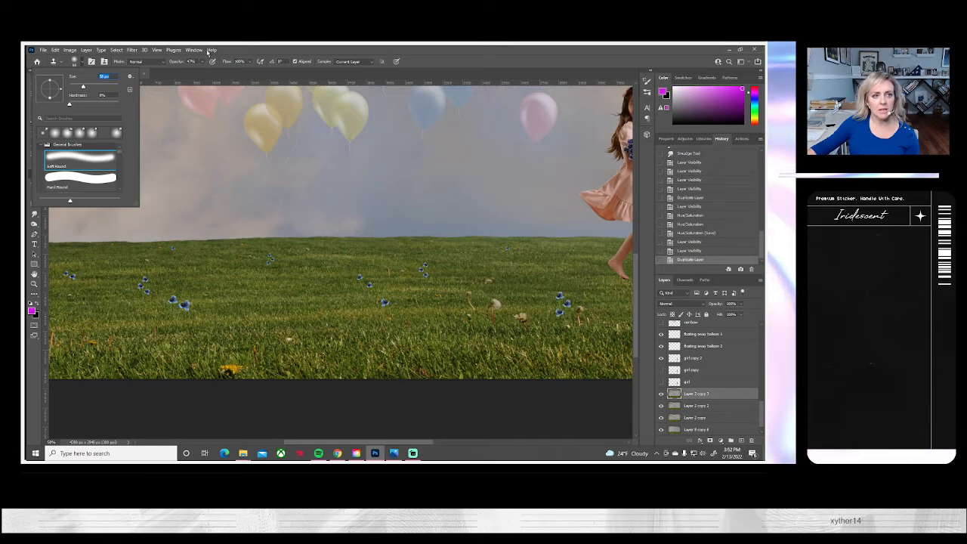
left_click(201, 61)
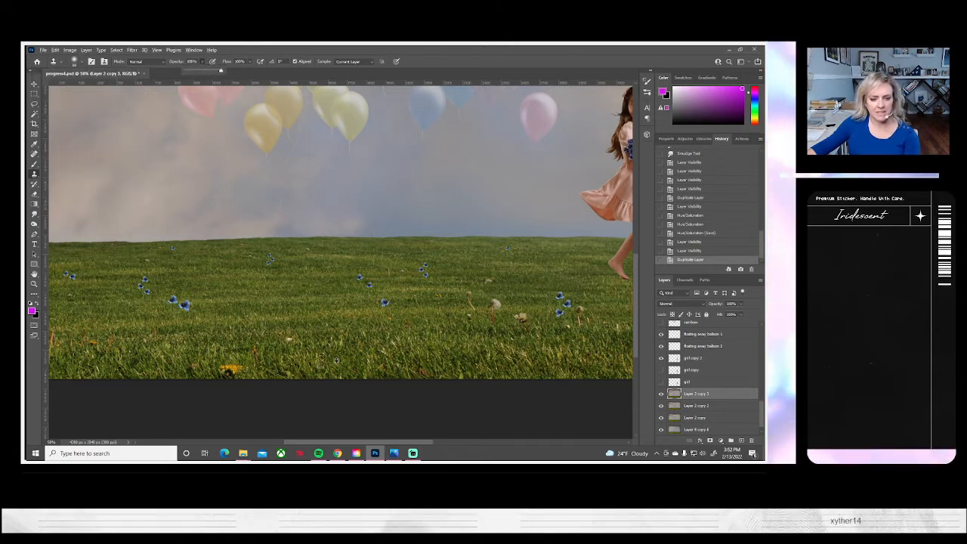
left_click(269, 366, "alt")
left_click_drag(243, 368, 223, 369)
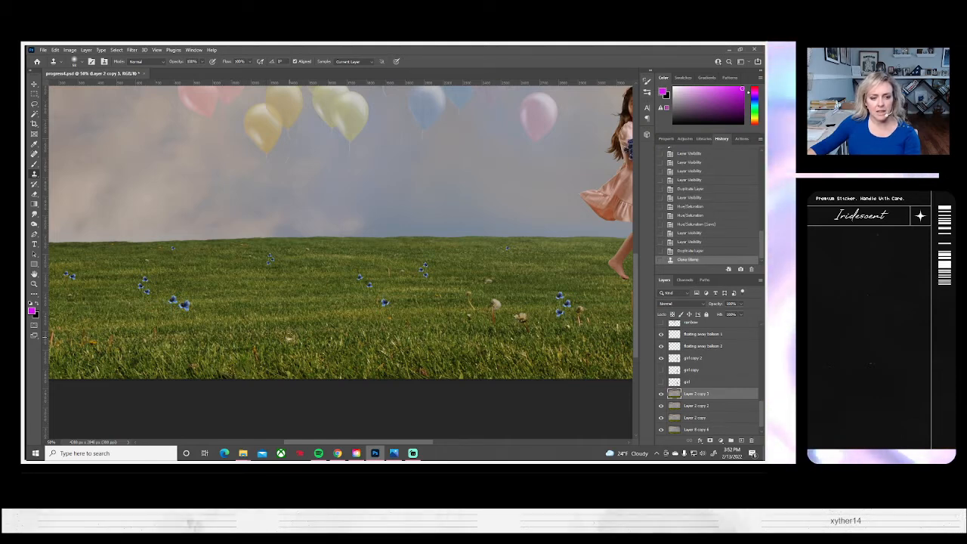
left_click(289, 339)
- Clone out the reddish weeds and pale specks at the left end of the grass field, up to the horizon
left_click_drag(333, 370, 393, 356)
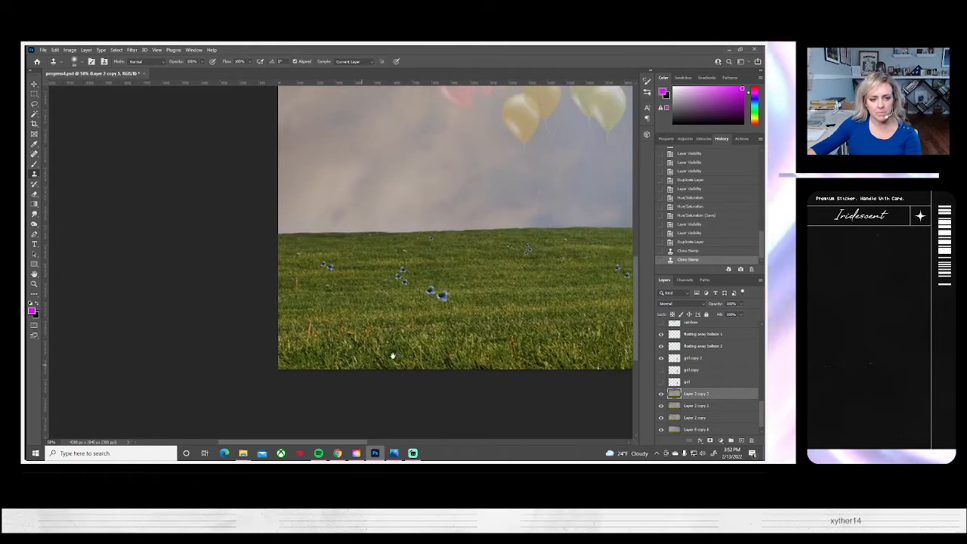
left_click(311, 339)
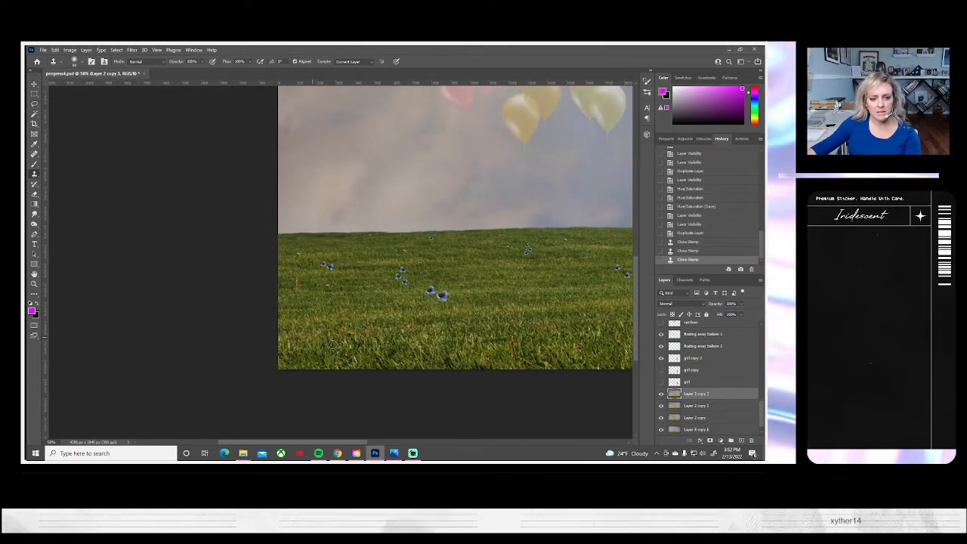
left_click(330, 343)
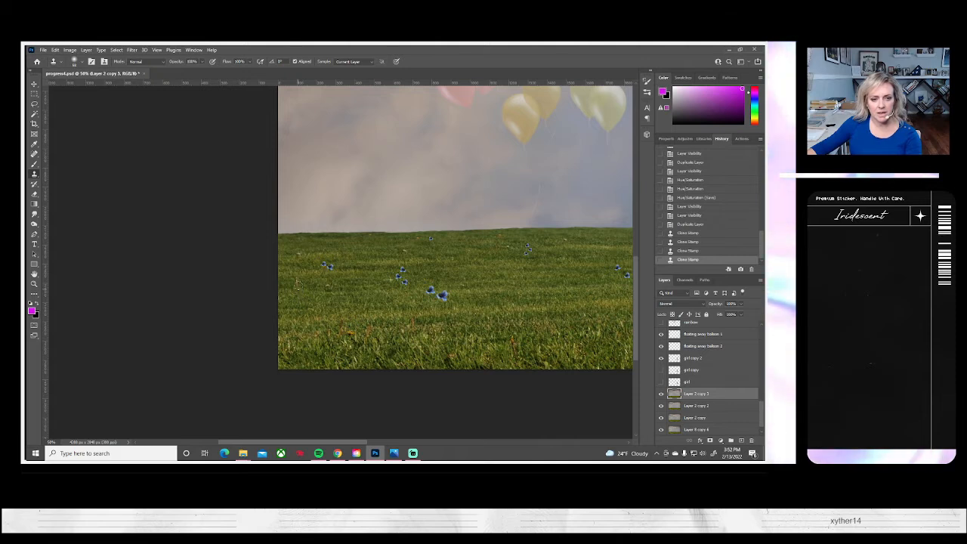
left_click(301, 270)
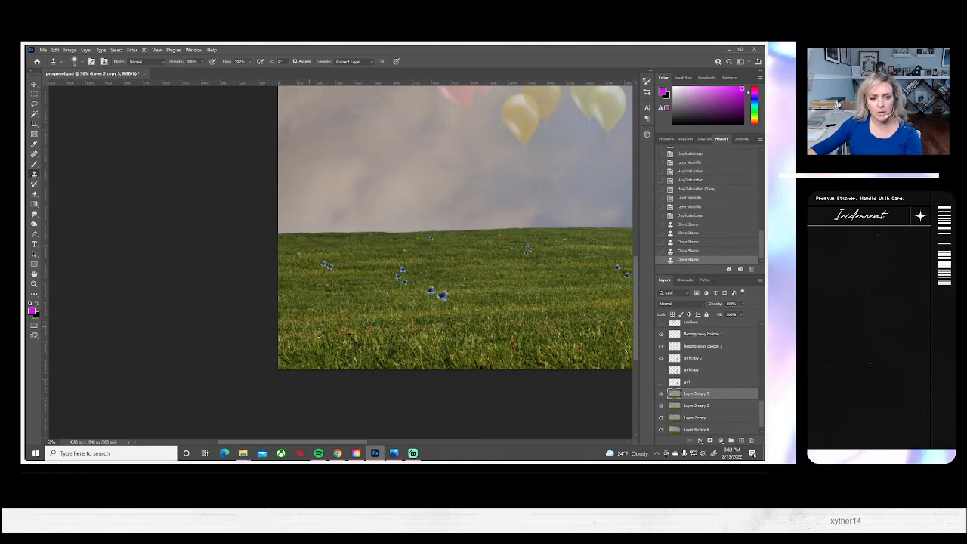
left_click(292, 253)
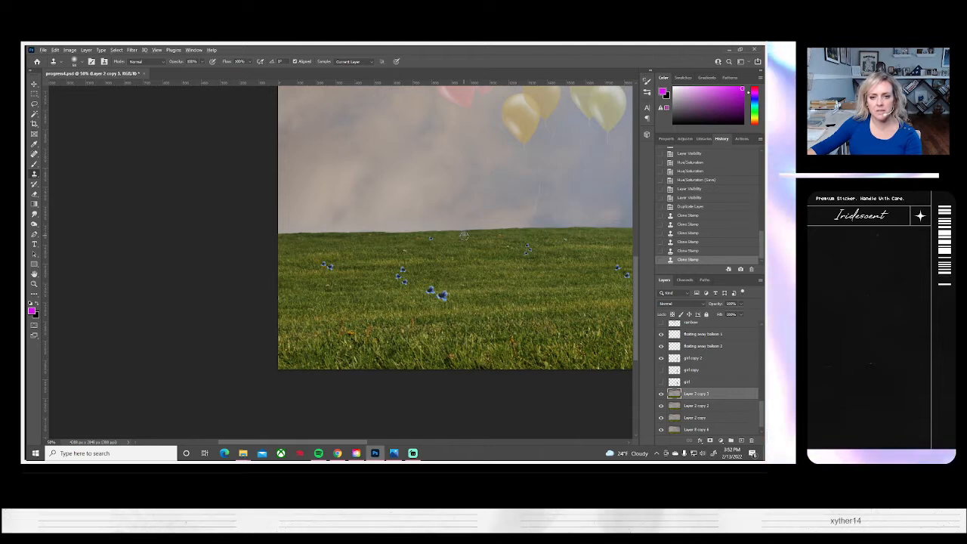
left_click(381, 241)
left_click(403, 250)
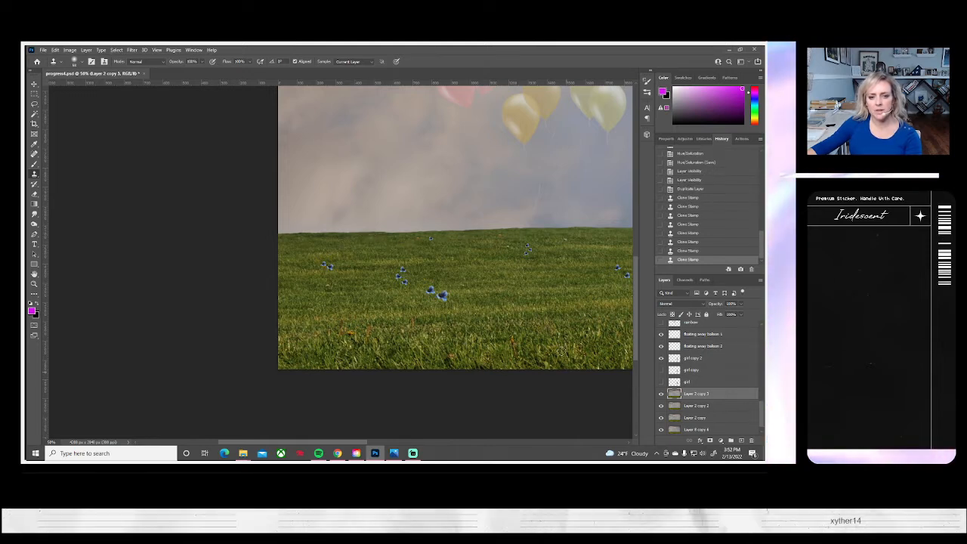
- Clone out the brown clump, the weed stalks around the girl, and the dried flower beside the blue flowers, and touch up the horizon
left_click_drag(547, 315, 323, 317)
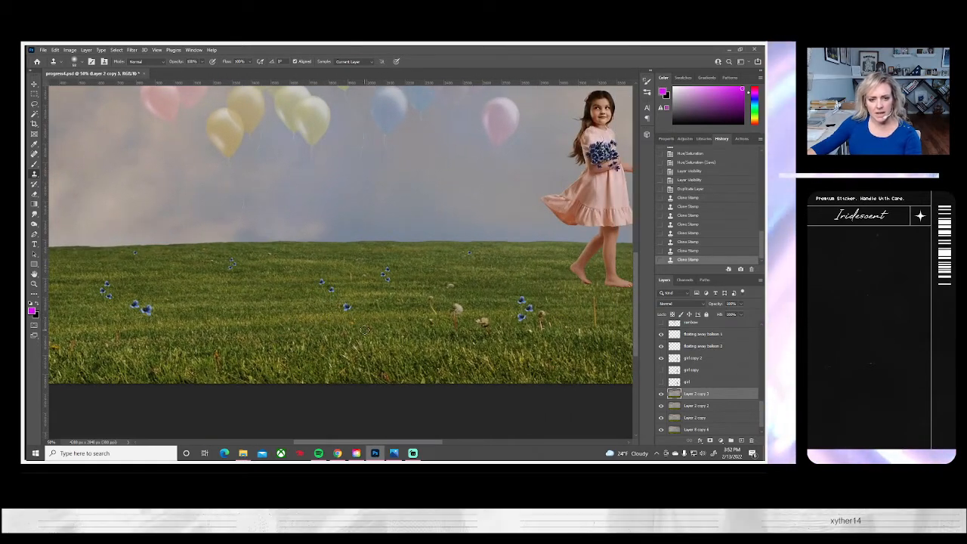
left_click_drag(476, 329, 490, 320)
left_click_drag(522, 360, 407, 363)
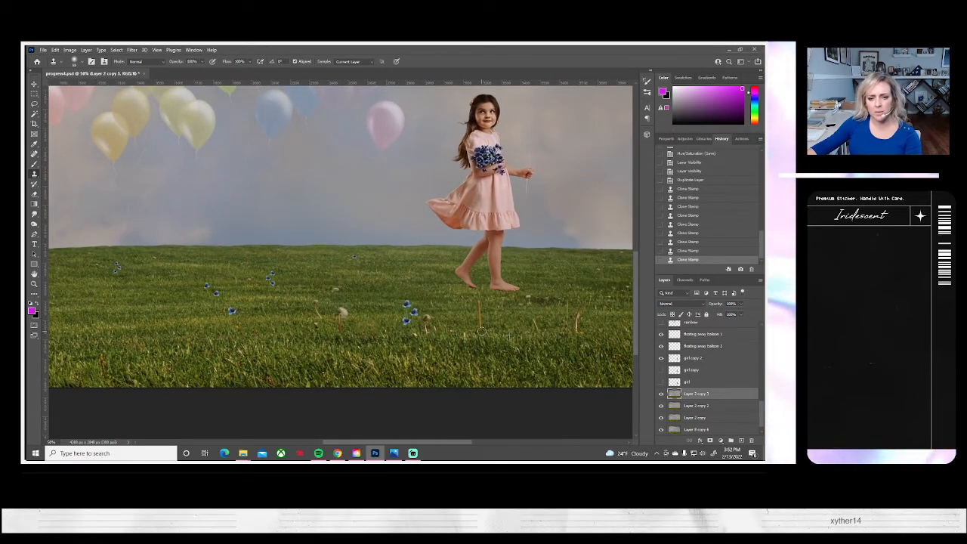
left_click_drag(480, 329, 479, 303)
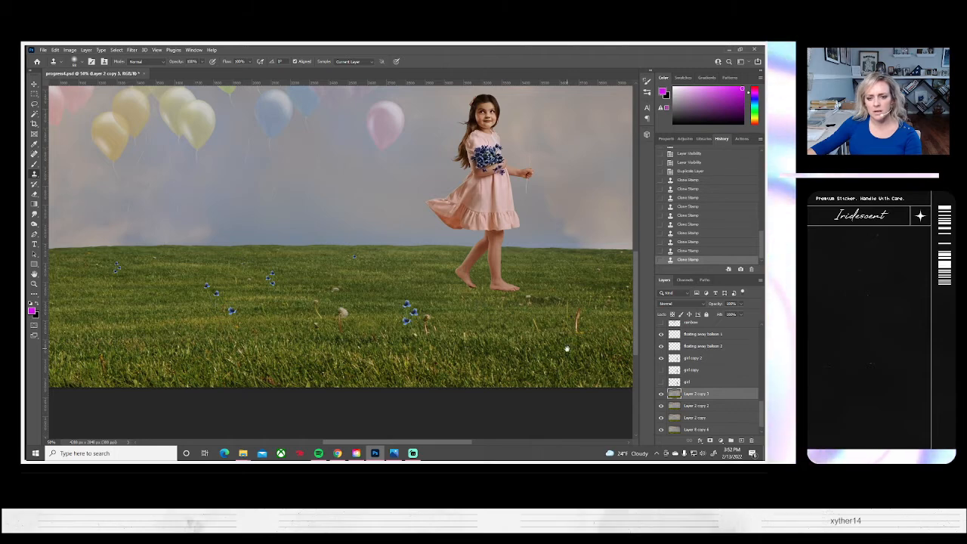
mouse_move(566, 349)
left_mouse_down()
mouse_move(482, 357)
mouse_move(470, 331)
left_mouse_up()
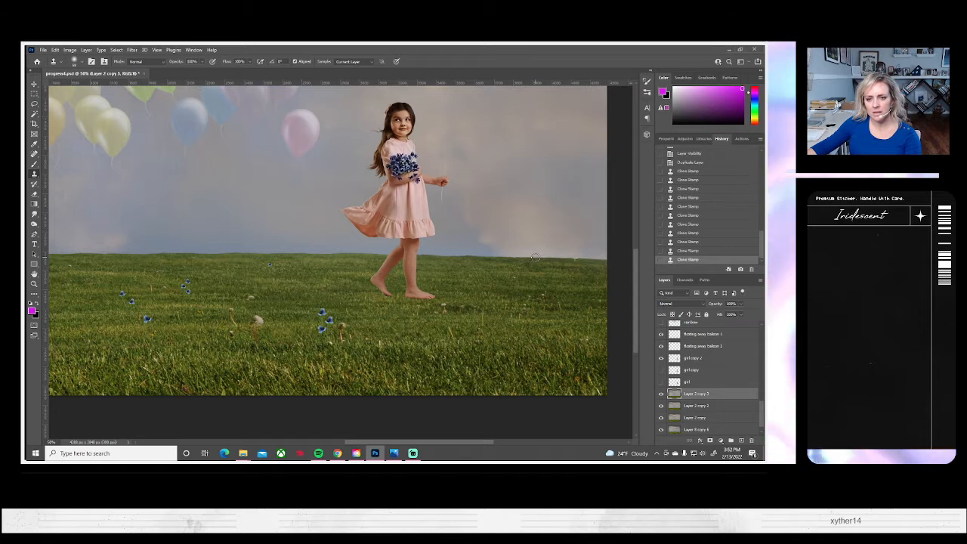
left_click(535, 257)
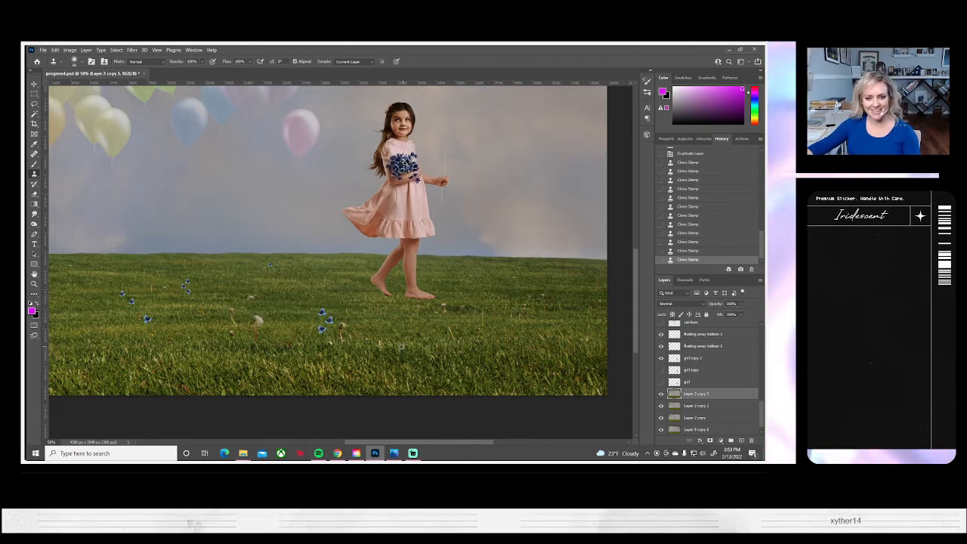
left_click_drag(345, 342, 347, 317)
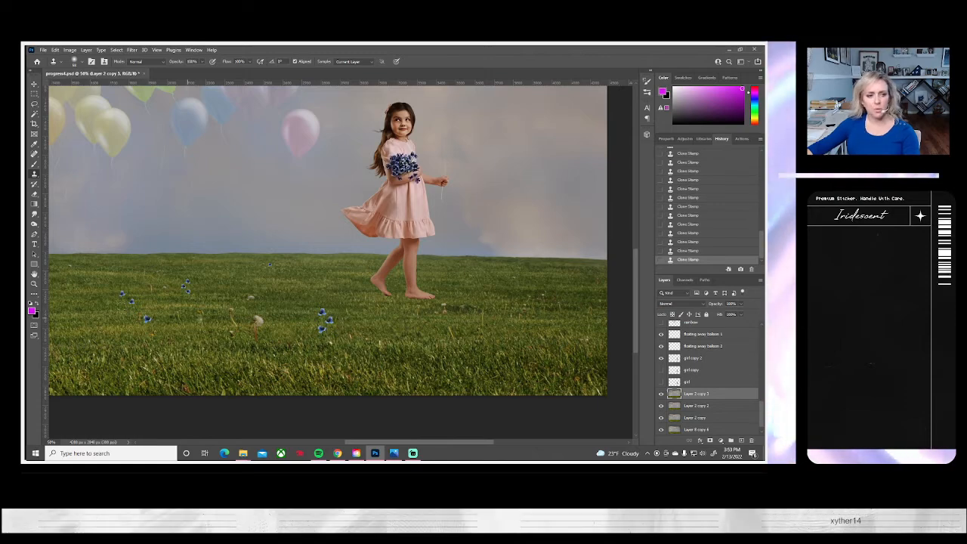
- Set the Eraser to a 5 px soft brush for fine cleanup around the girl's feet
left_click(34, 283)
left_click(412, 285)
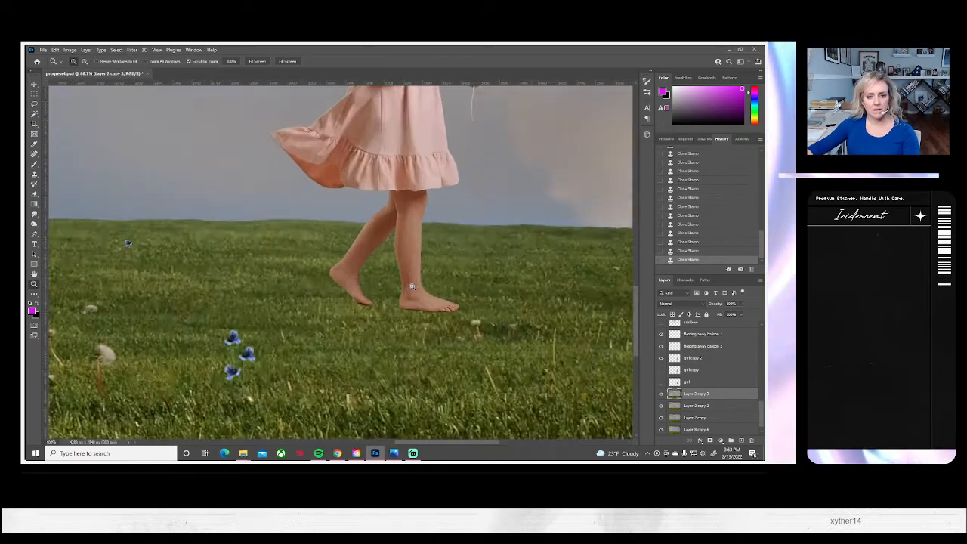
left_click(412, 286)
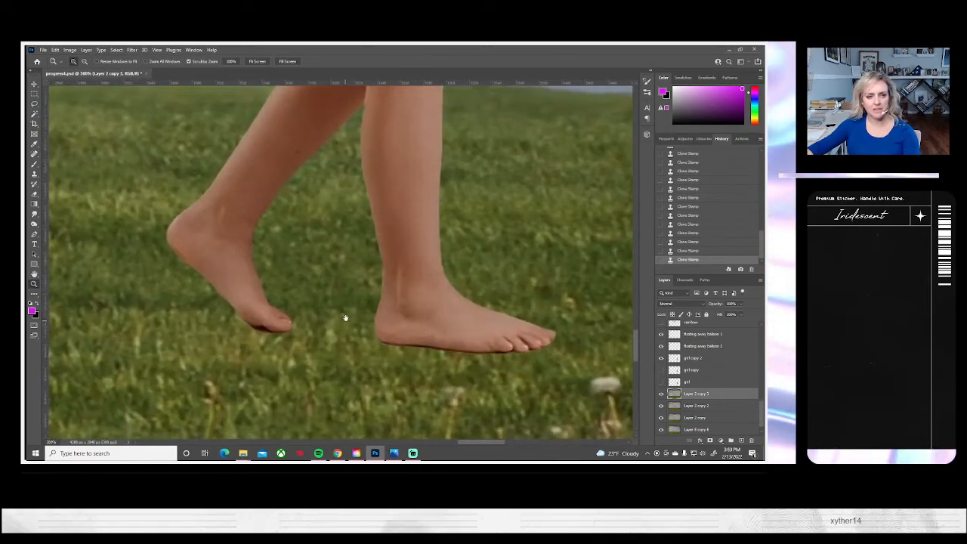
left_click(34, 194)
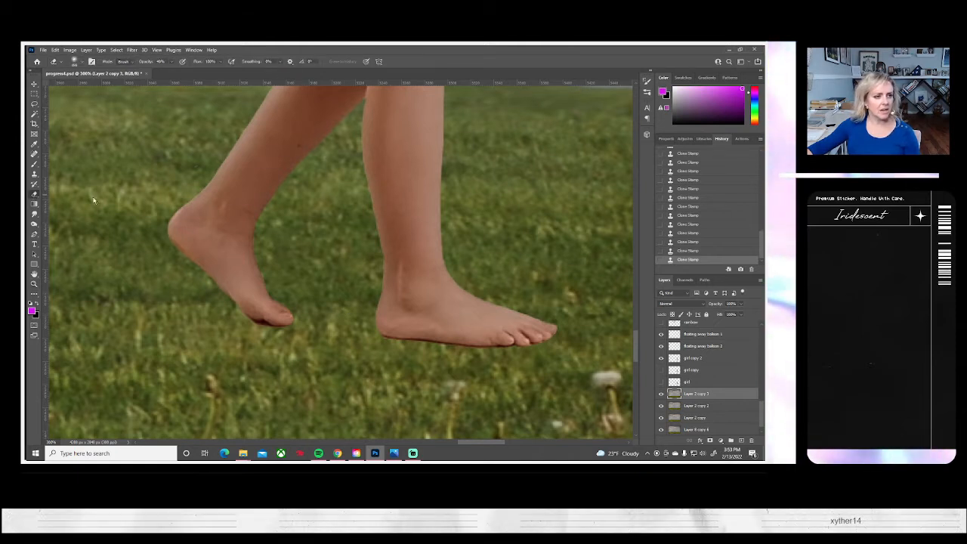
left_click(77, 62)
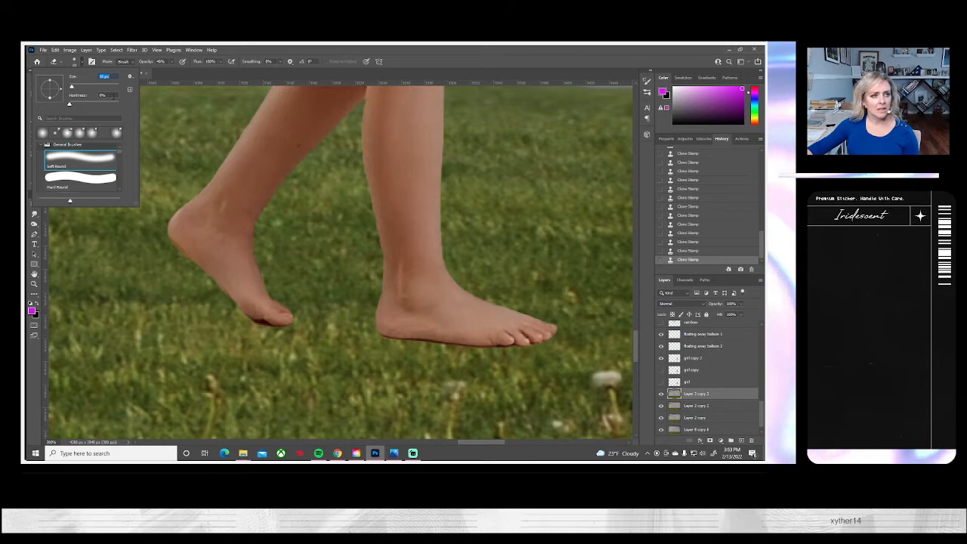
type("5")
key("Return")
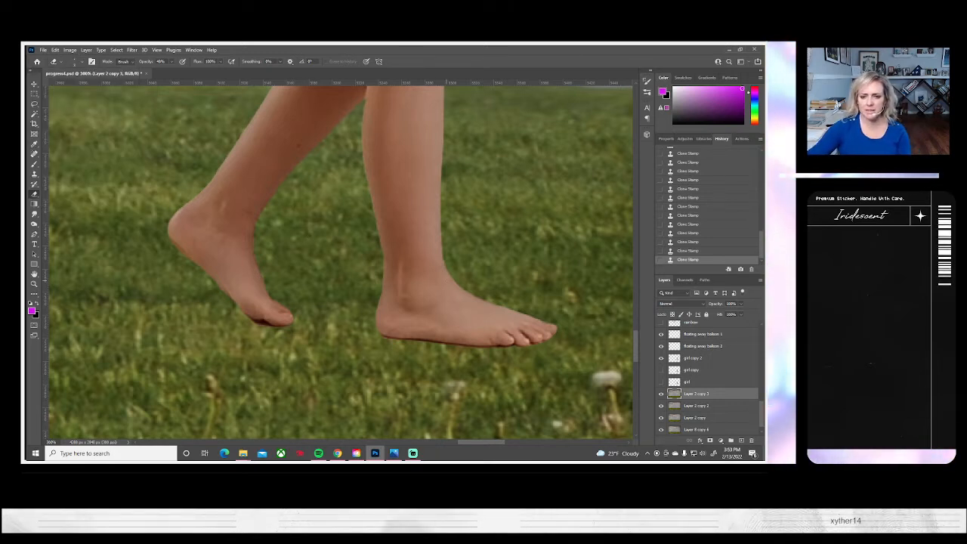
scroll(340, 261, "up", 2)
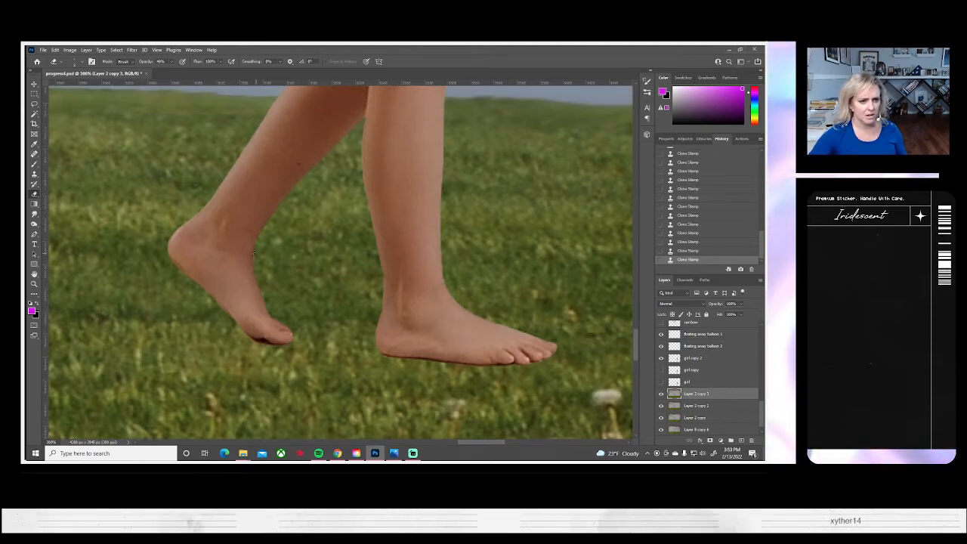
left_click(254, 255)
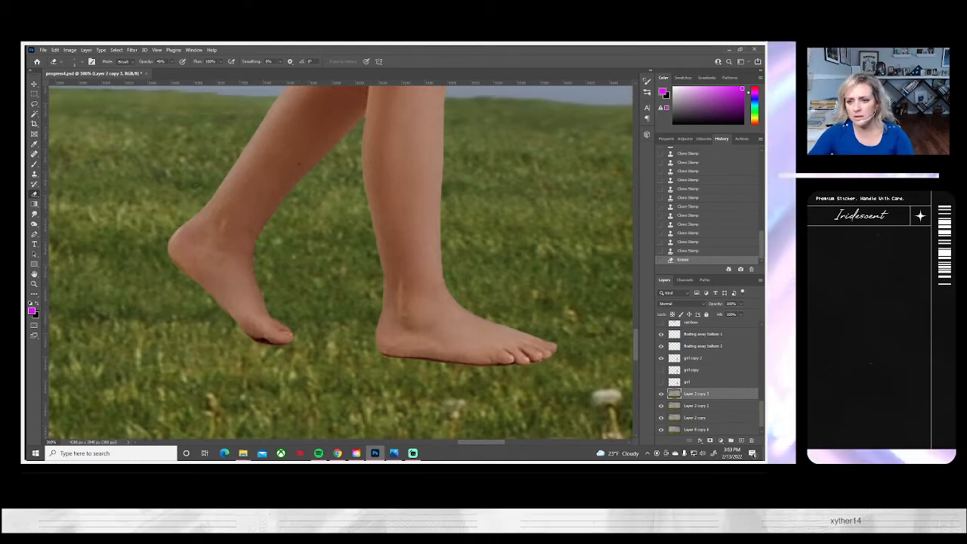
key("ctrl+z")
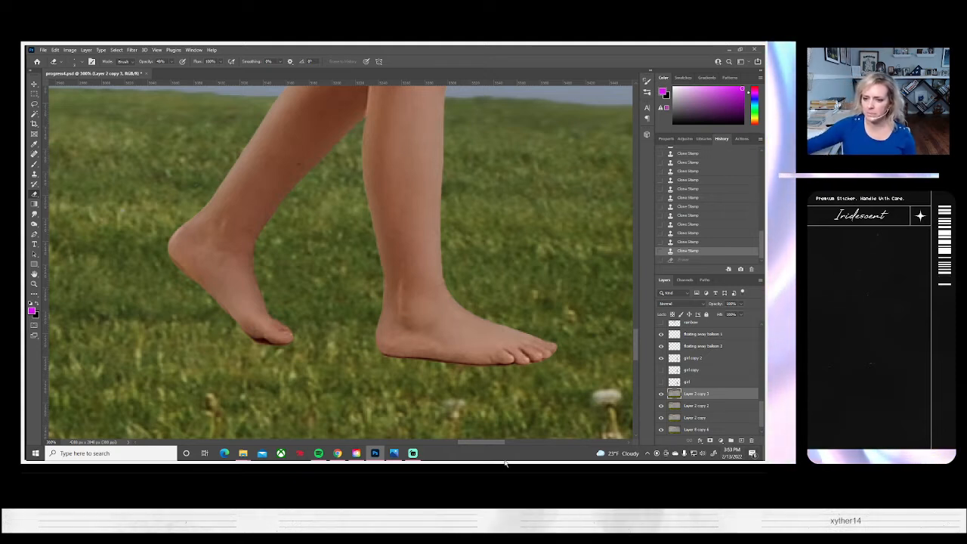
- On the girl copy 2 layer, erase the rough edges along the raised foot and beneath the front foot's heel
left_click(696, 359)
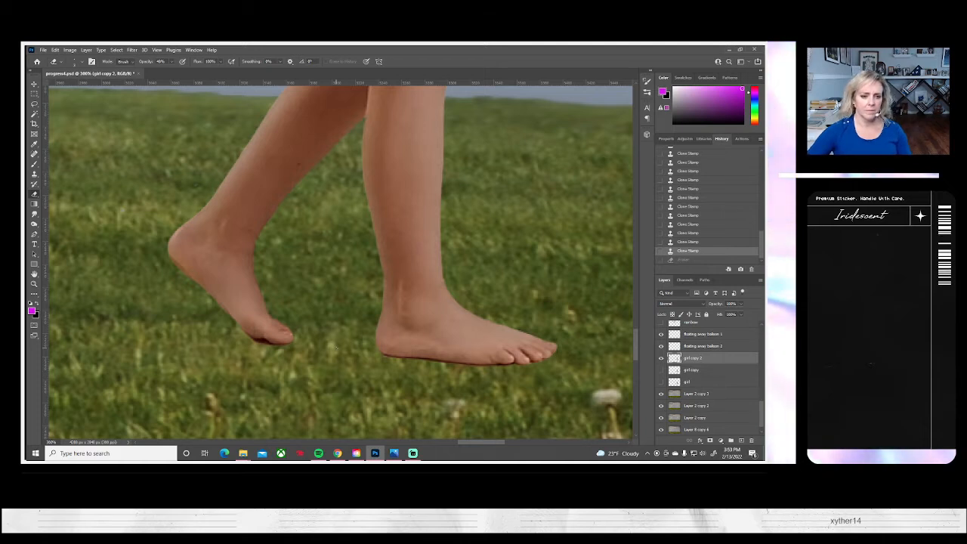
left_click(251, 255)
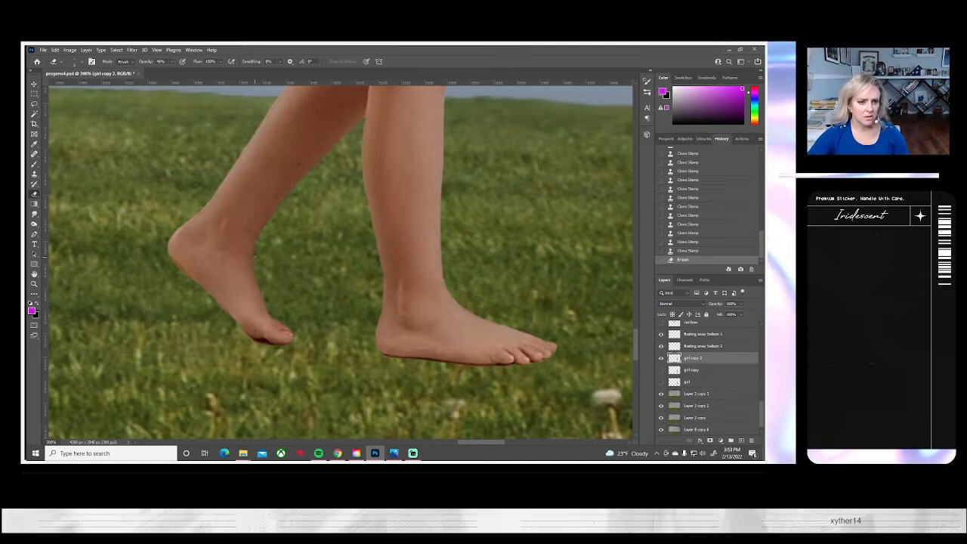
key("ctrl+z")
key("ctrl+shift+z")
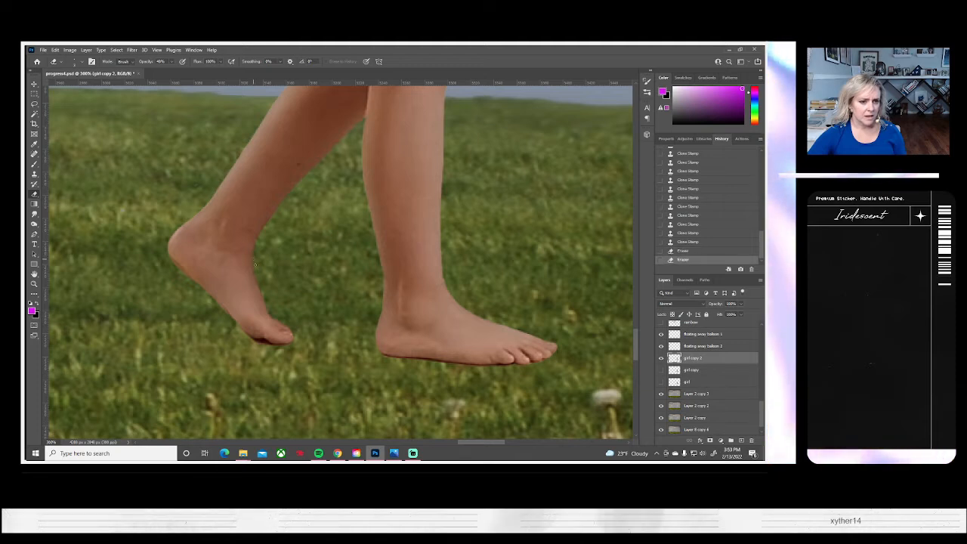
mouse_move(256, 265)
left_mouse_down()
mouse_move(268, 303)
mouse_move(266, 282)
left_mouse_up()
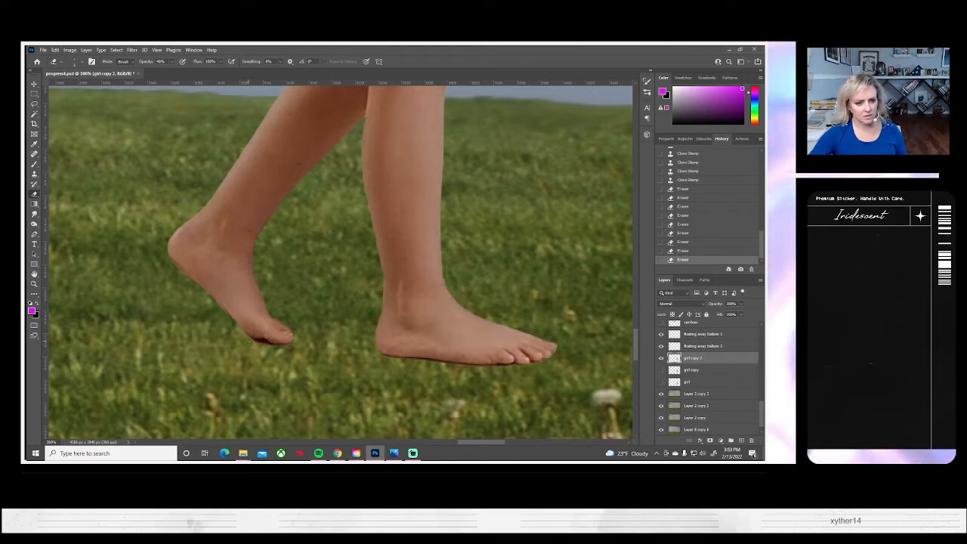
left_click_drag(248, 341, 268, 342)
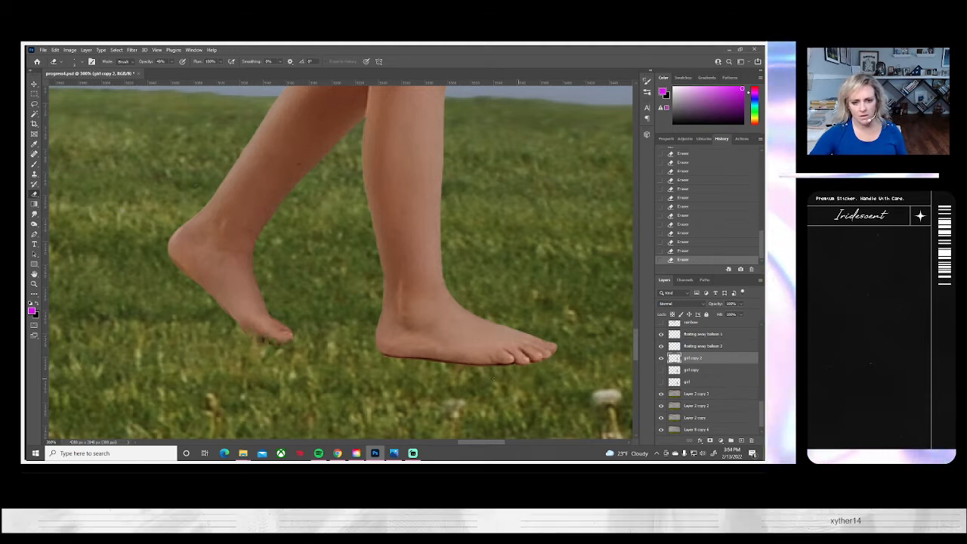
left_click_drag(387, 360, 381, 360)
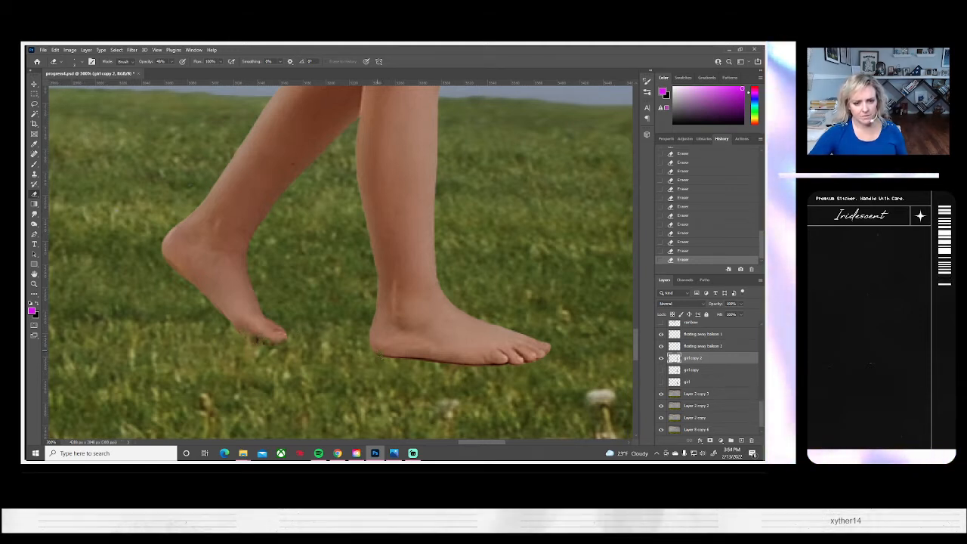
- Step back through the latest eraser strokes around the girl's feet and restore them
key("ctrl+z")
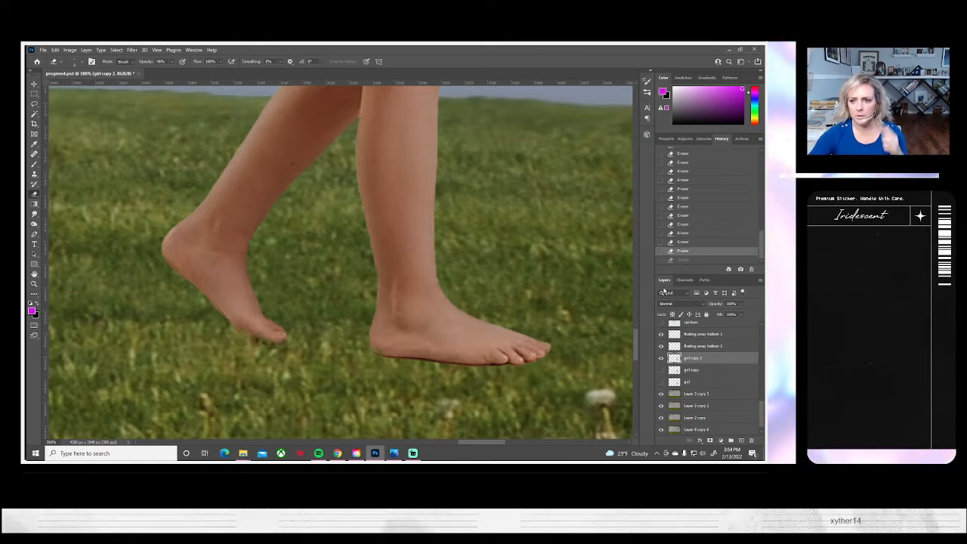
key("ctrl+z")
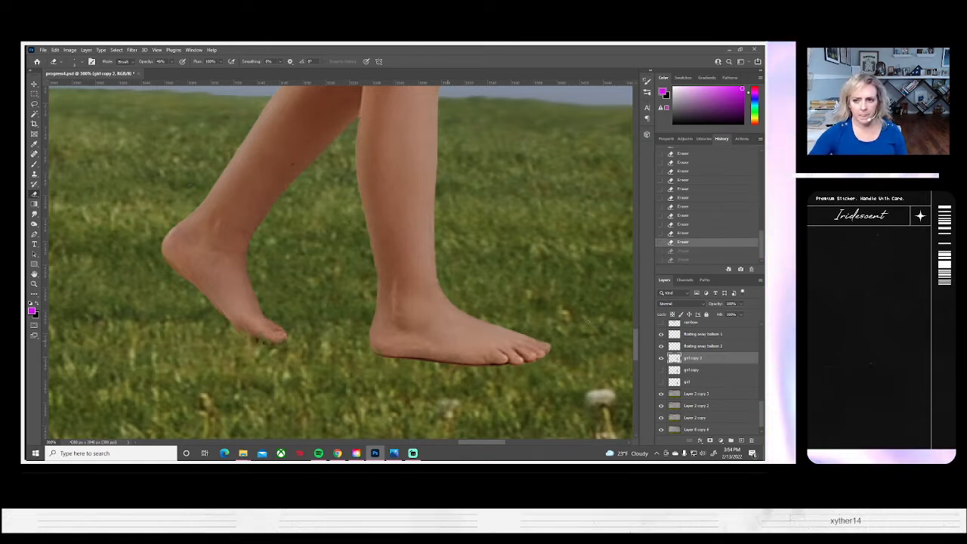
left_click(688, 233)
left_click(688, 225)
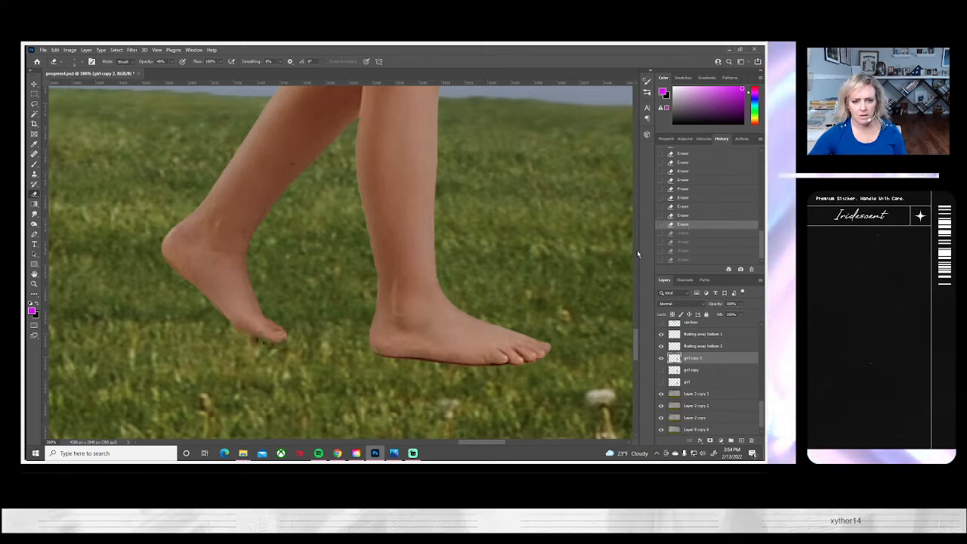
key("ctrl+shift+z")
key("ctrl+shift+z")
key("ctrl+shift+z")
key("ctrl+shift+z")
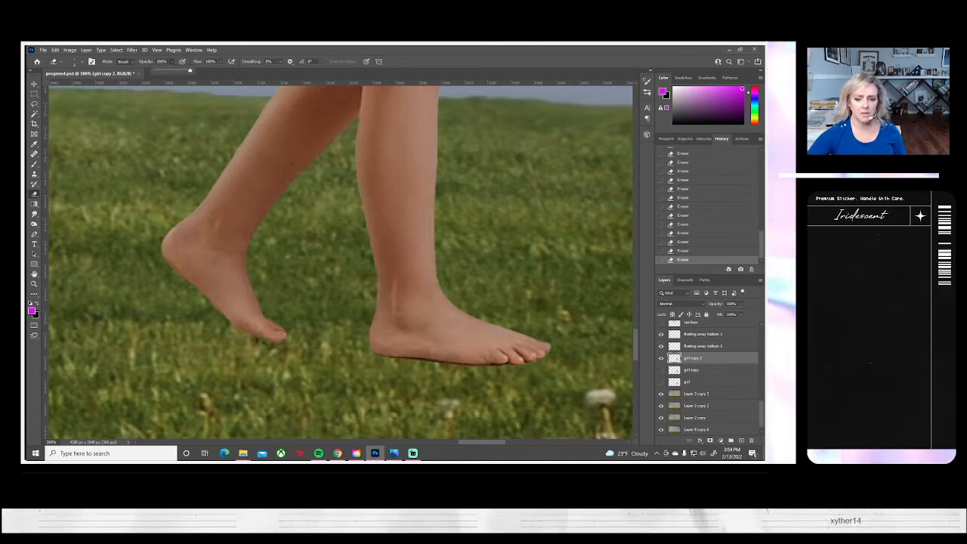
- Erase the underside of the front foot and toes into a ragged, grass-like edge on the girl copy 2 layer, comparing the last stroke
left_click(497, 372)
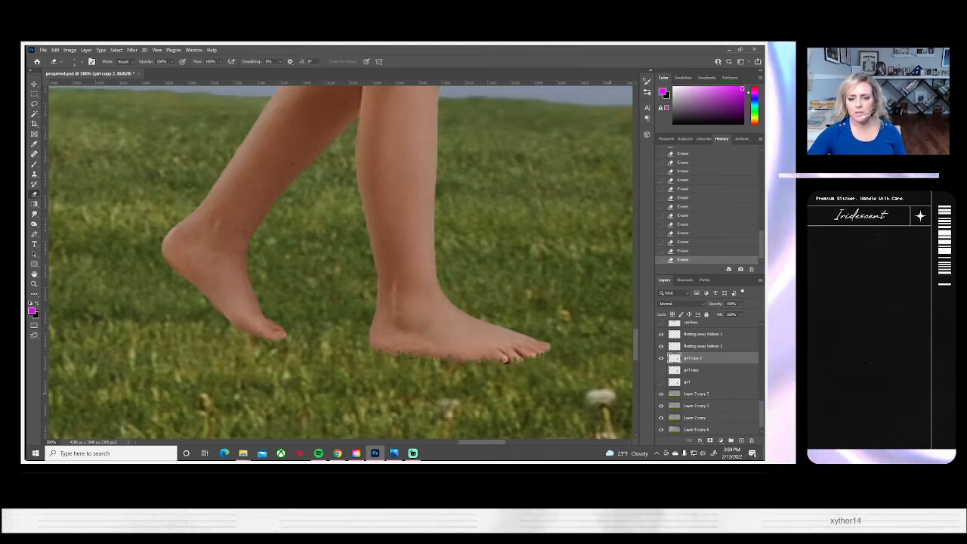
scroll(98, 132, "up", 3)
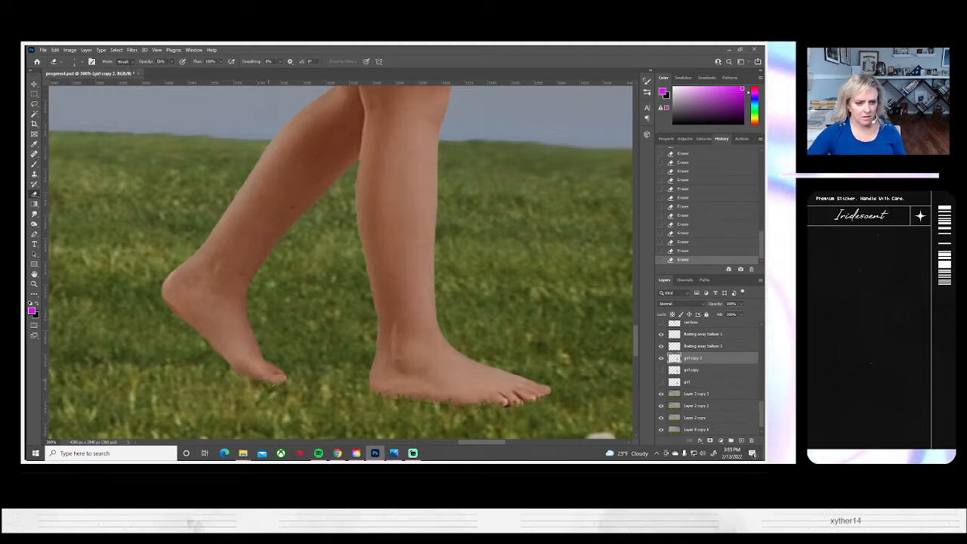
key("ctrl+z")
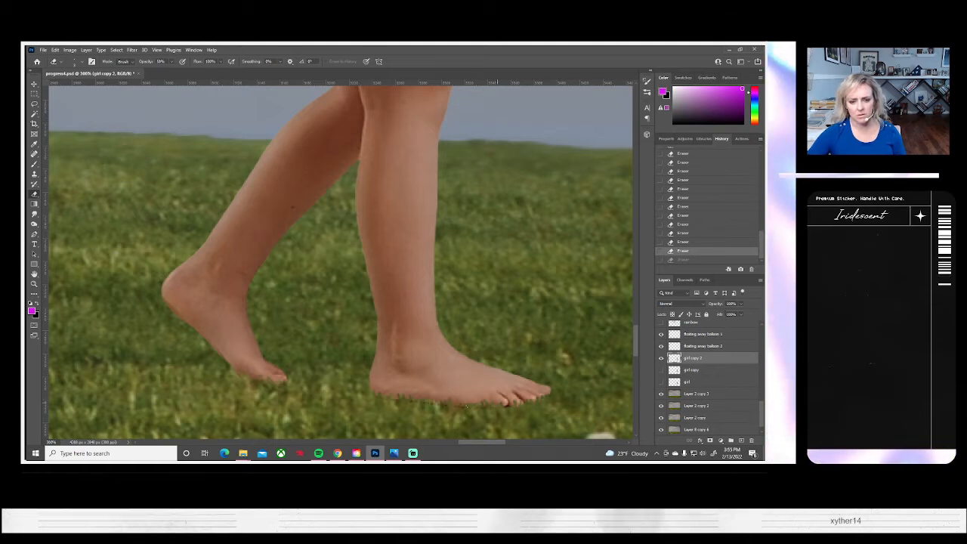
key("ctrl+shift+z")
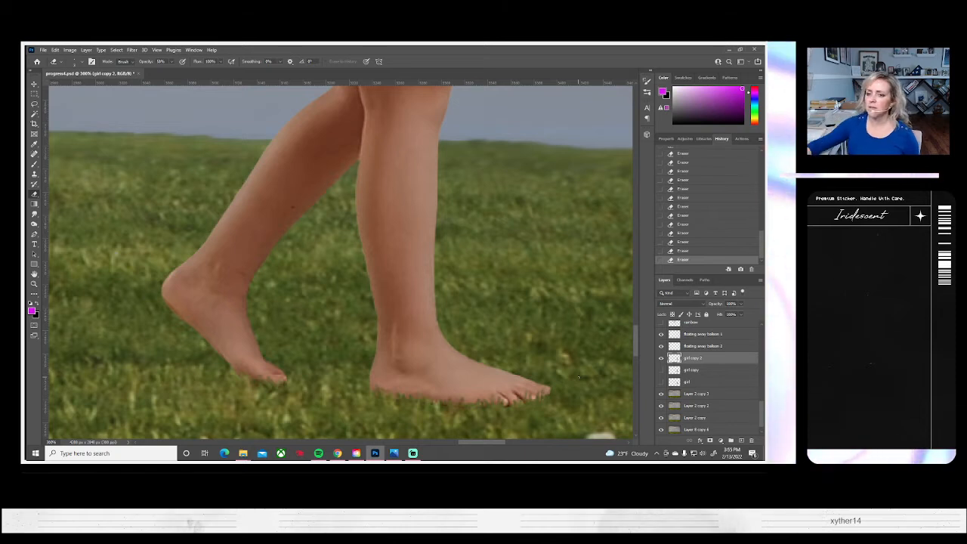
- On the Layer 2 copy 3 background layer, burn a contact shadow into the grass beneath the girl's front foot with a small soft brush
key("z")
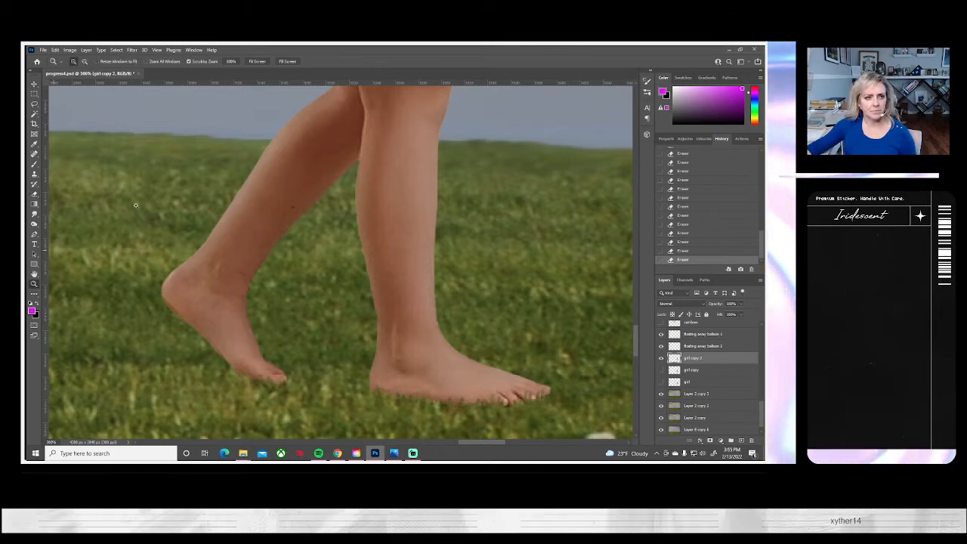
left_click(256, 61)
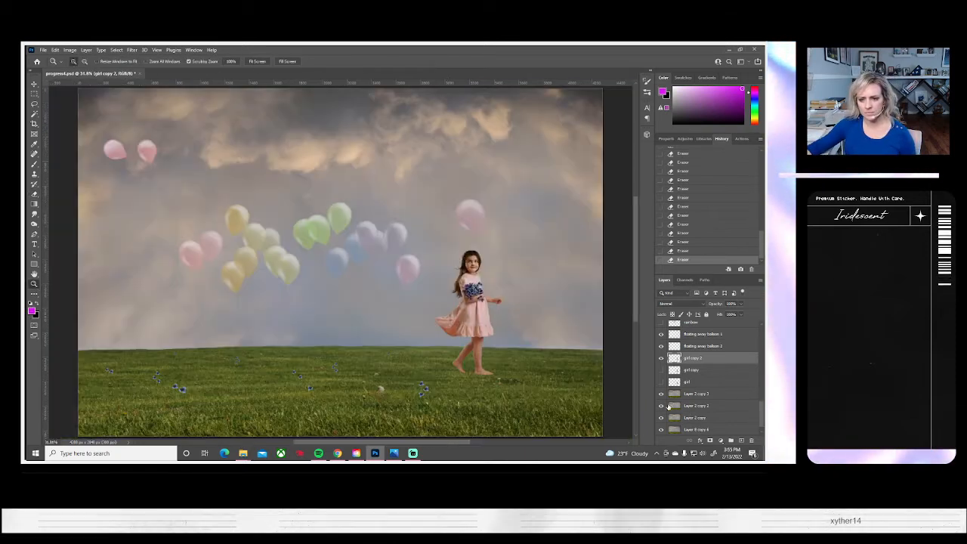
left_click(700, 394)
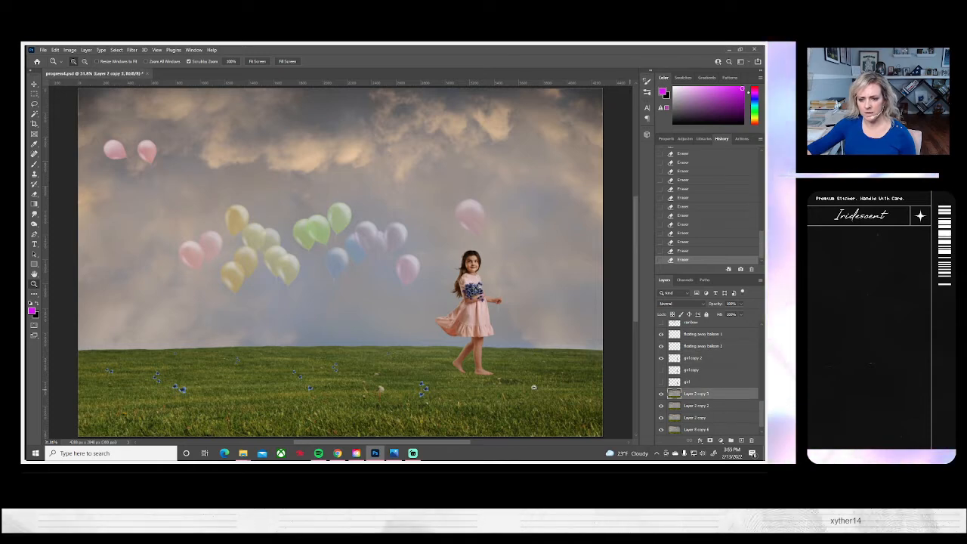
left_click(488, 383)
left_click(488, 383)
left_click(488, 382)
left_click(488, 383)
left_click(487, 383)
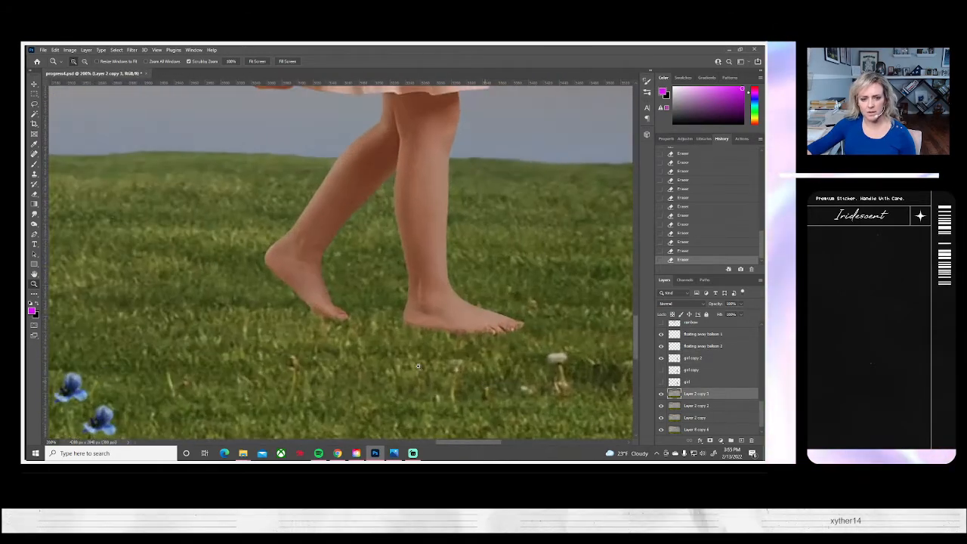
left_click(34, 225)
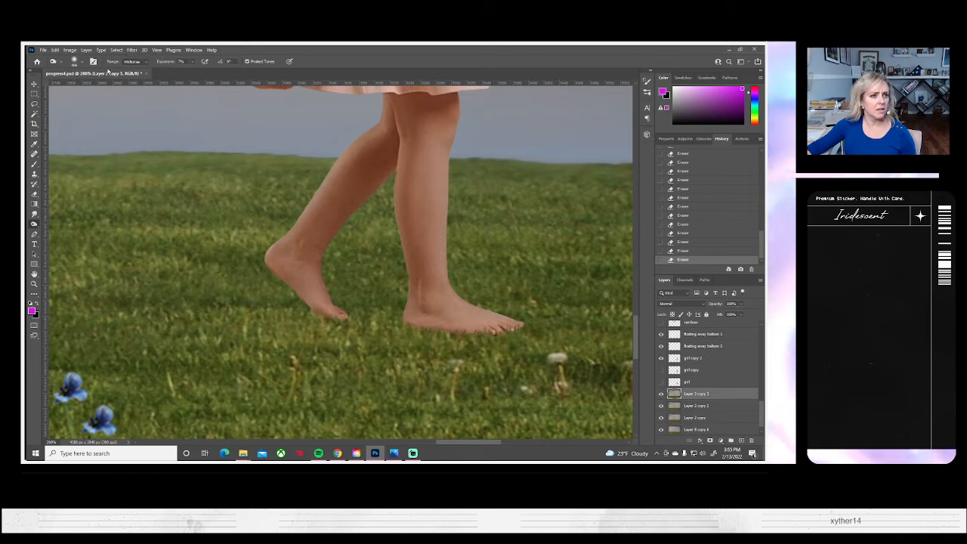
left_click(79, 62)
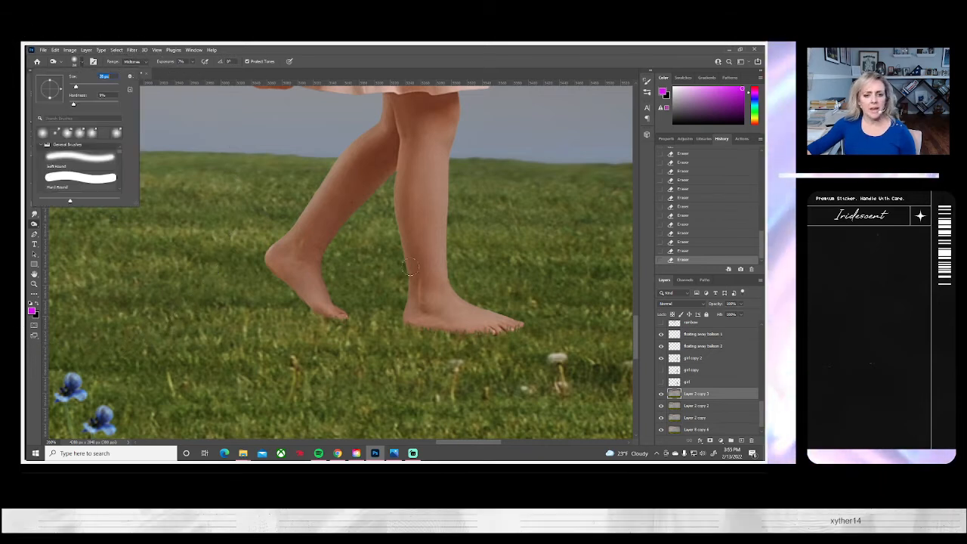
left_click_drag(416, 327, 450, 329)
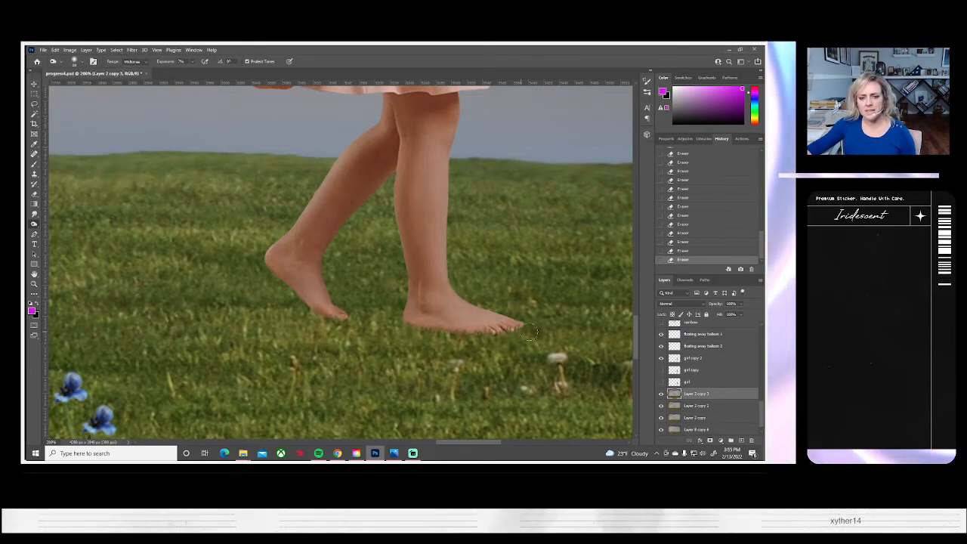
left_click_drag(529, 332, 416, 329)
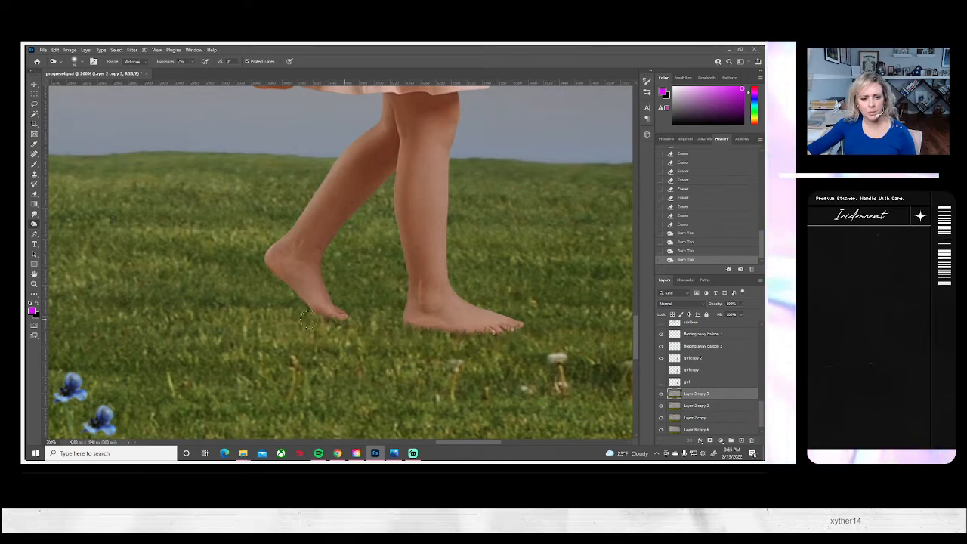
- Burn a soft shadow into the grass beneath the raised back foot, extending across to the front heel
left_click_drag(306, 317, 325, 313)
mouse_move(265, 313)
left_mouse_down()
mouse_move(495, 335)
mouse_move(429, 316)
mouse_move(383, 316)
mouse_move(419, 313)
mouse_move(382, 317)
mouse_move(431, 317)
mouse_move(398, 317)
left_mouse_up()
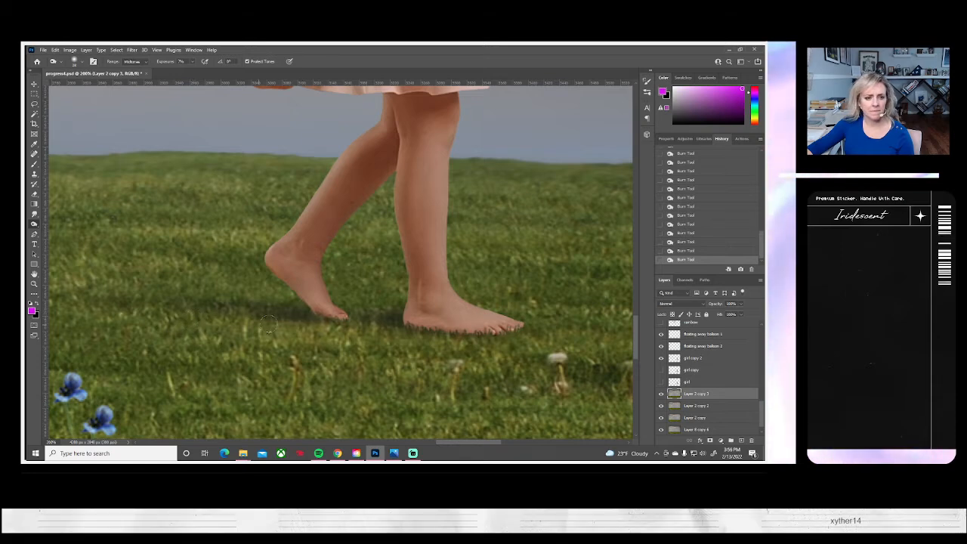
left_click(34, 283)
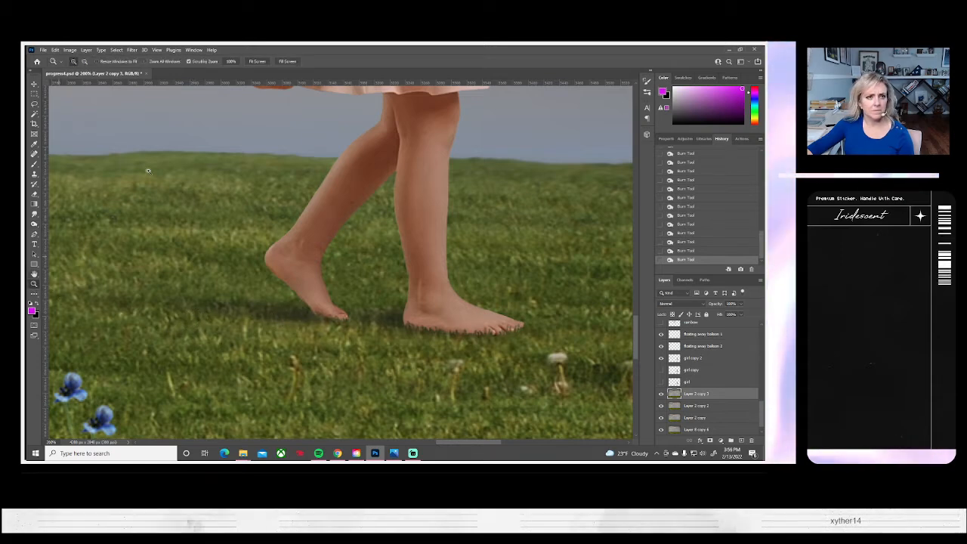
left_click(253, 62)
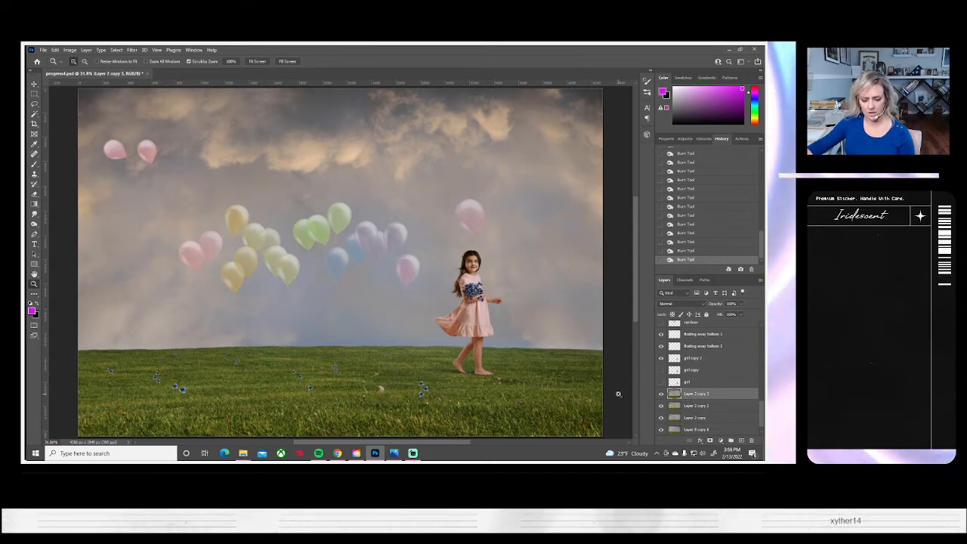
- Duplicate the Layer 2 copy 3 background layer within the same document
right_click(688, 395)
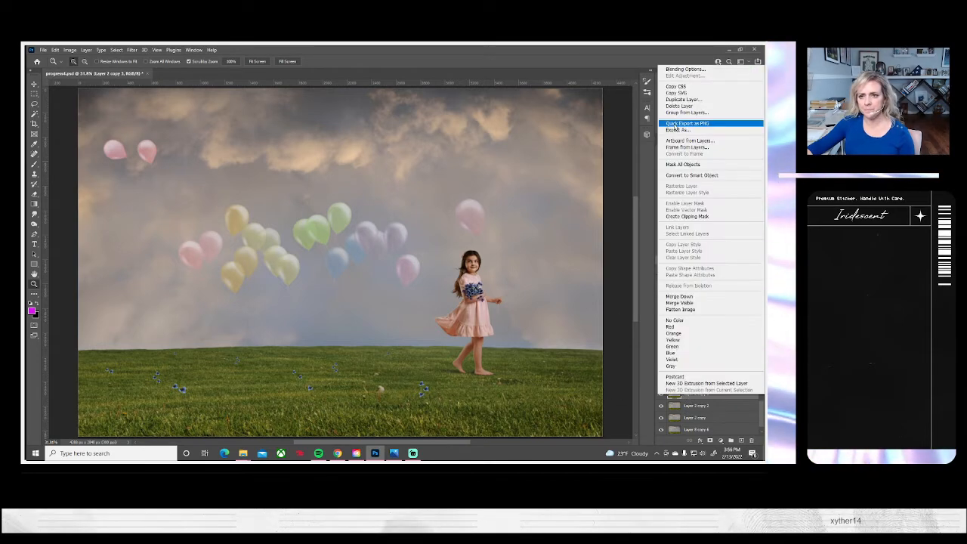
left_click(680, 100)
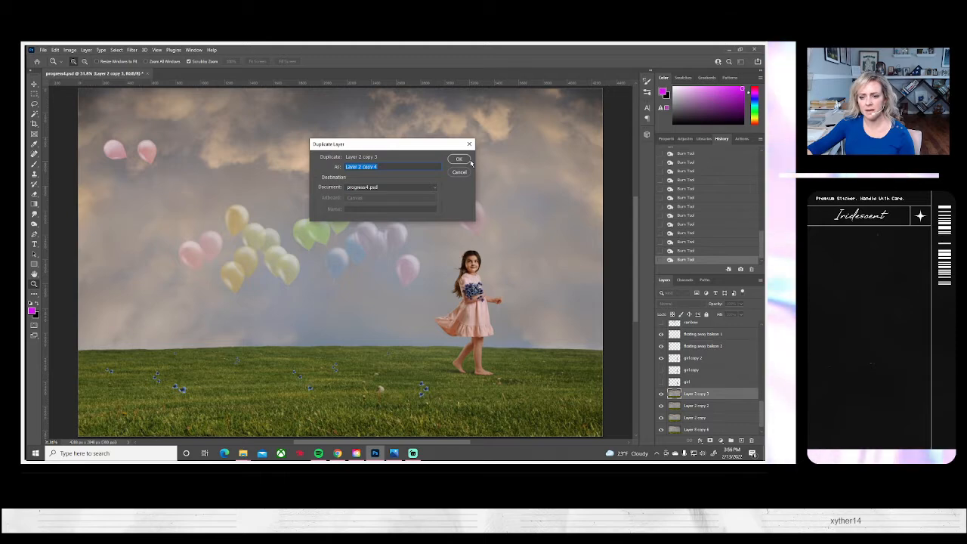
left_click(459, 159)
- Merge Layer 2 copy 4 with Layer 2 copy 2, and toggle the merged layer's visibility to compare the result
left_click(689, 419)
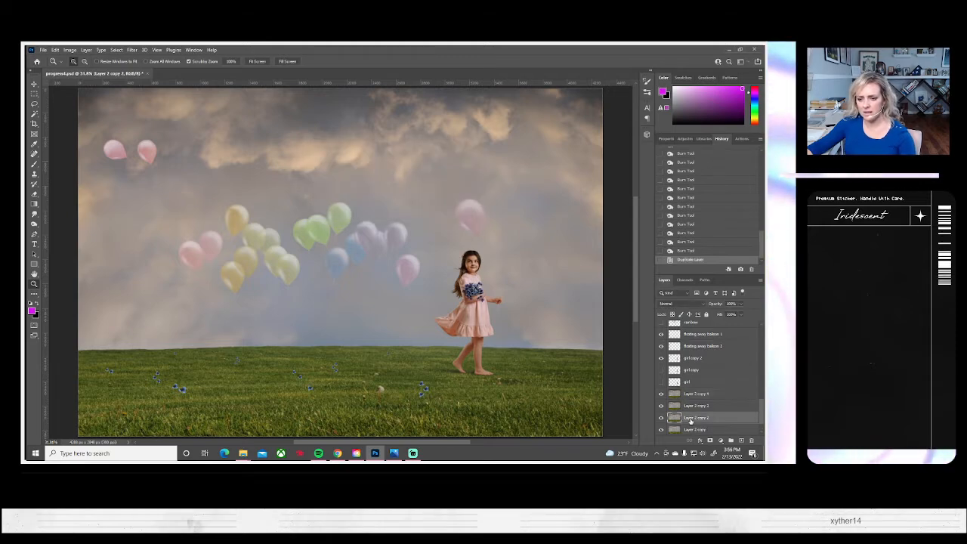
right_click(690, 420)
left_click(643, 406)
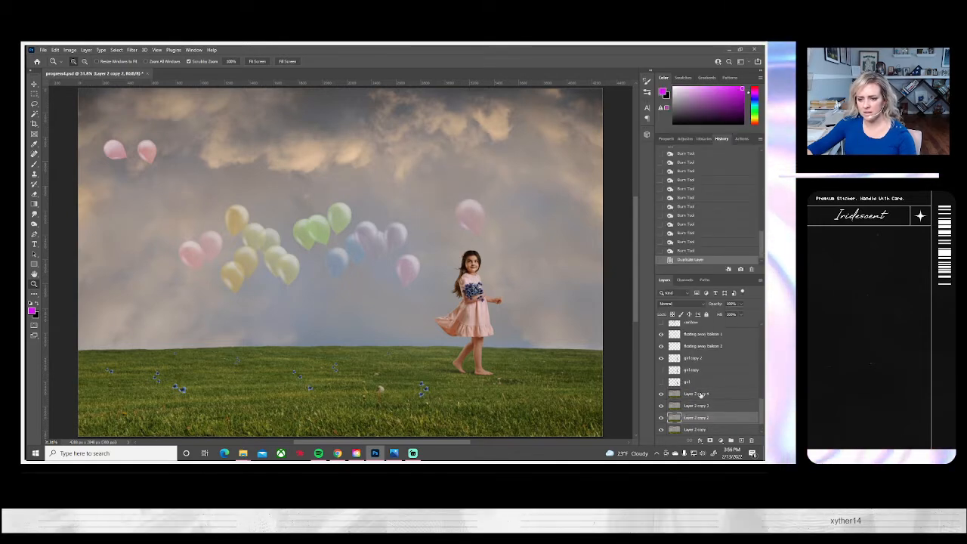
left_click(701, 394, "ctrl")
right_click(701, 394)
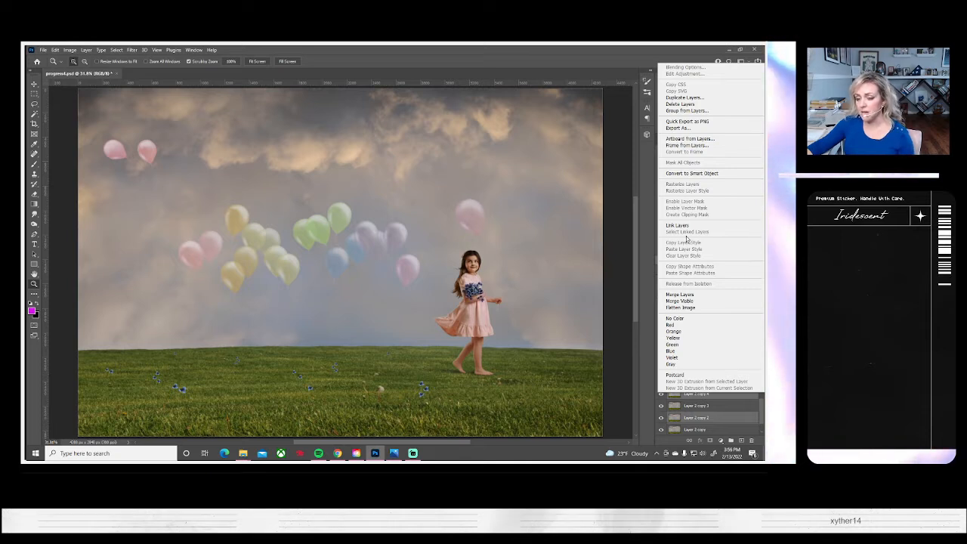
left_click(680, 294)
left_click(662, 394)
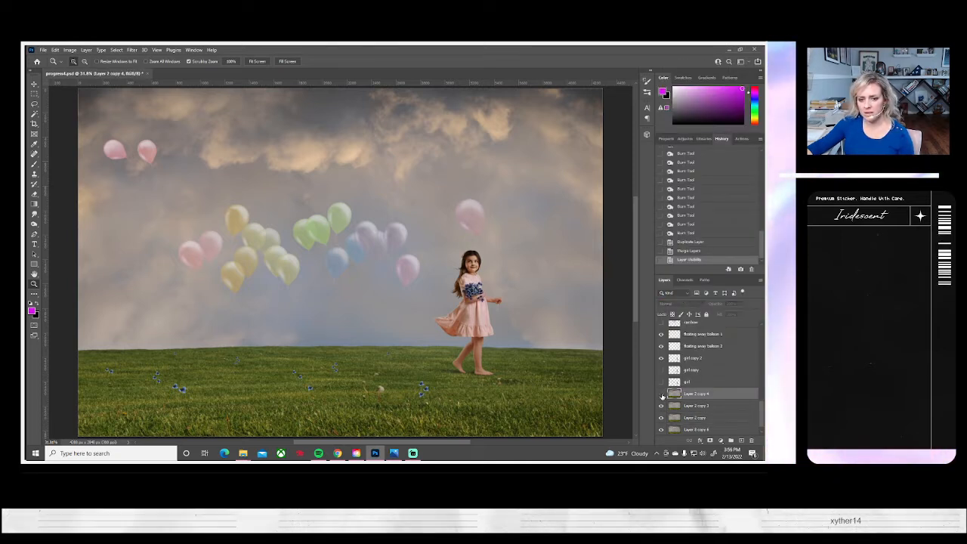
left_click(662, 394)
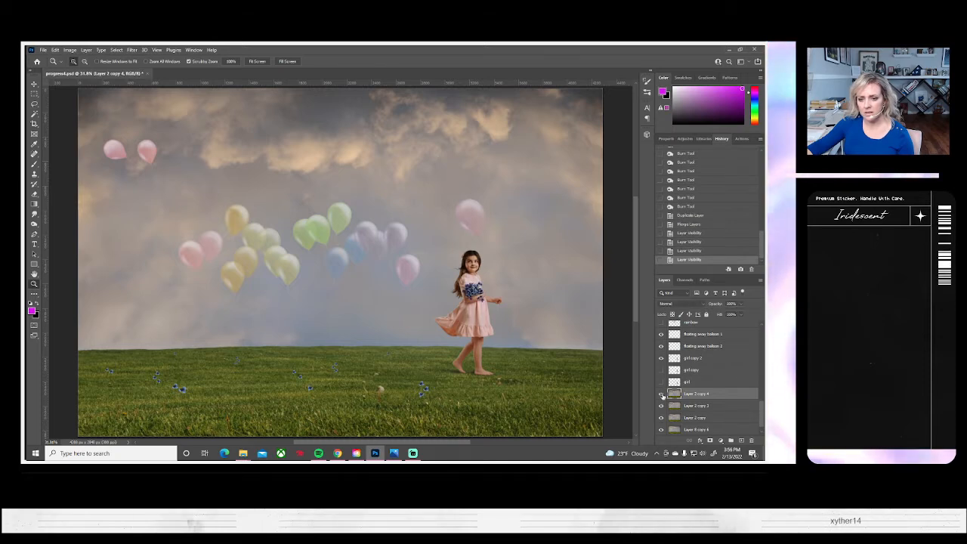
- Duplicate the merged Layer 2 copy 4 layer as a working copy for the horizon retouching
right_click(692, 398)
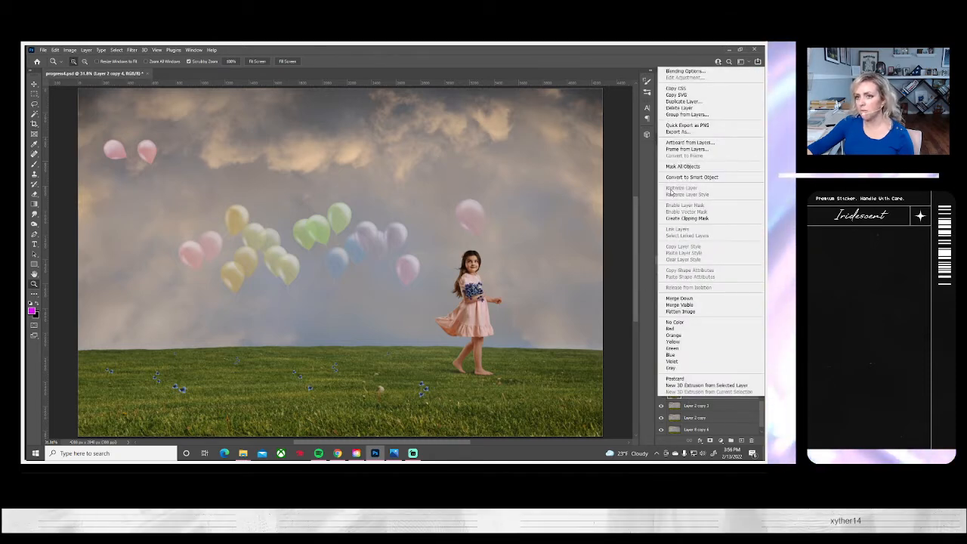
left_click(684, 101)
left_click(459, 160)
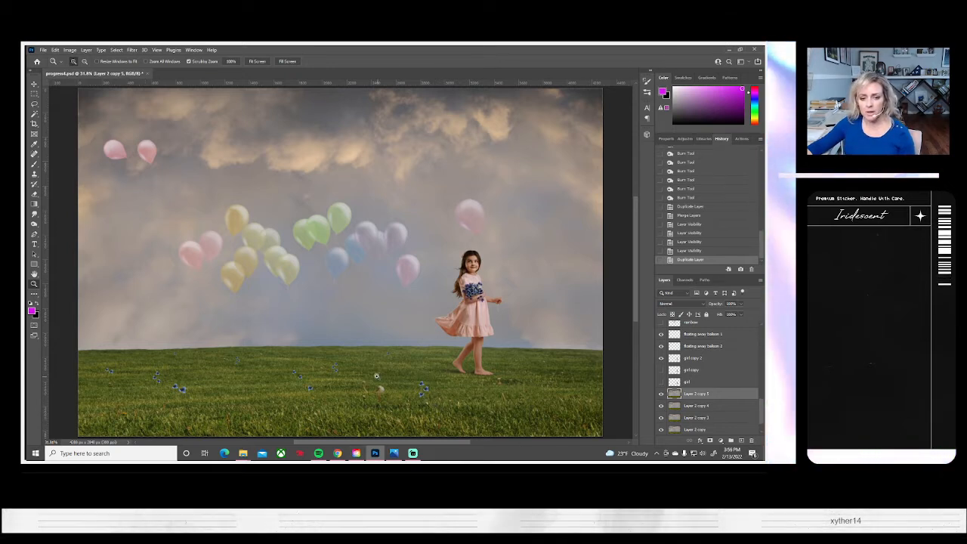
- Smudge the grass edge upward into the sky along the far left end of the horizon on the Layer 2 copy 5 layer
left_click(279, 371)
left_click(279, 371)
left_click(279, 371)
left_click(279, 371)
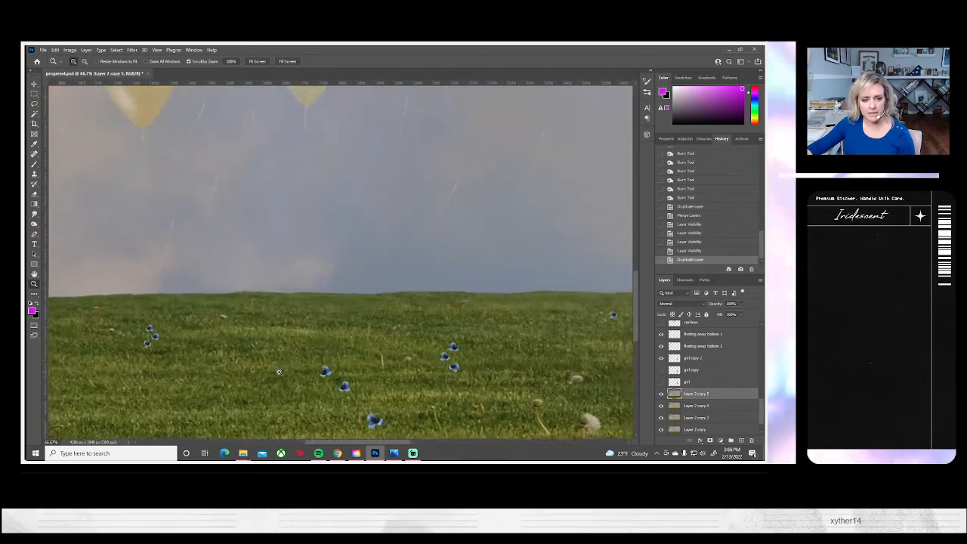
left_click(217, 375)
left_click_drag(203, 375, 375, 373)
left_click_drag(193, 376, 396, 373)
left_click_drag(187, 359, 332, 356)
left_click(234, 337)
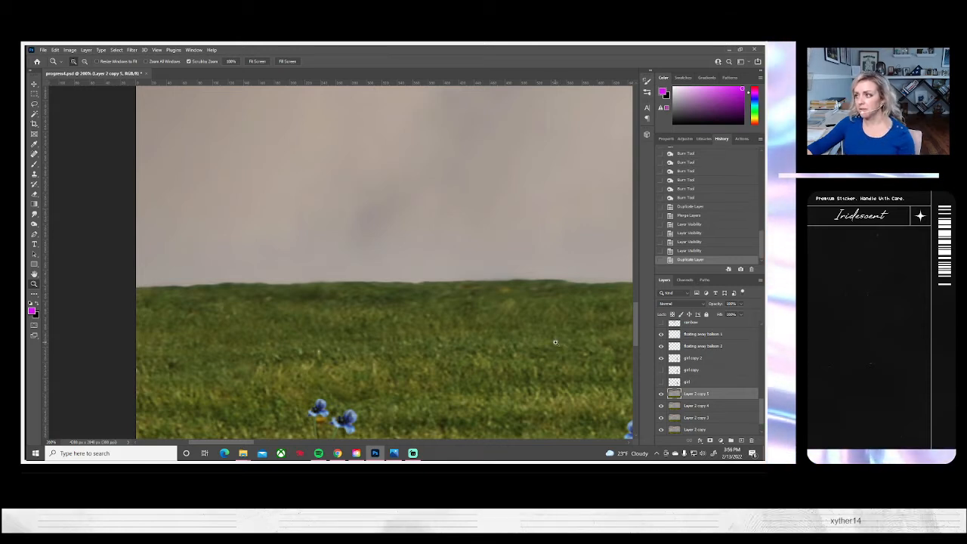
left_click(662, 395)
left_click(662, 394)
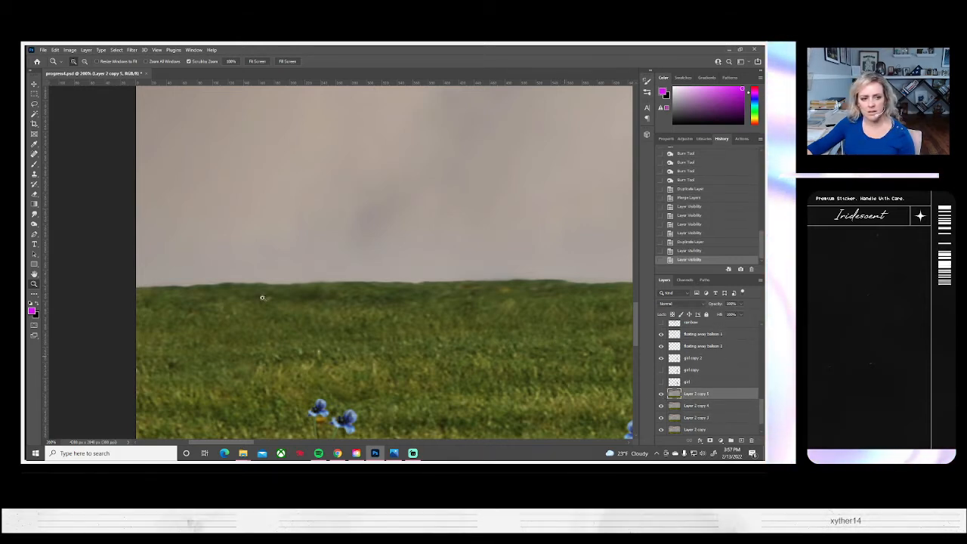
left_click(33, 215)
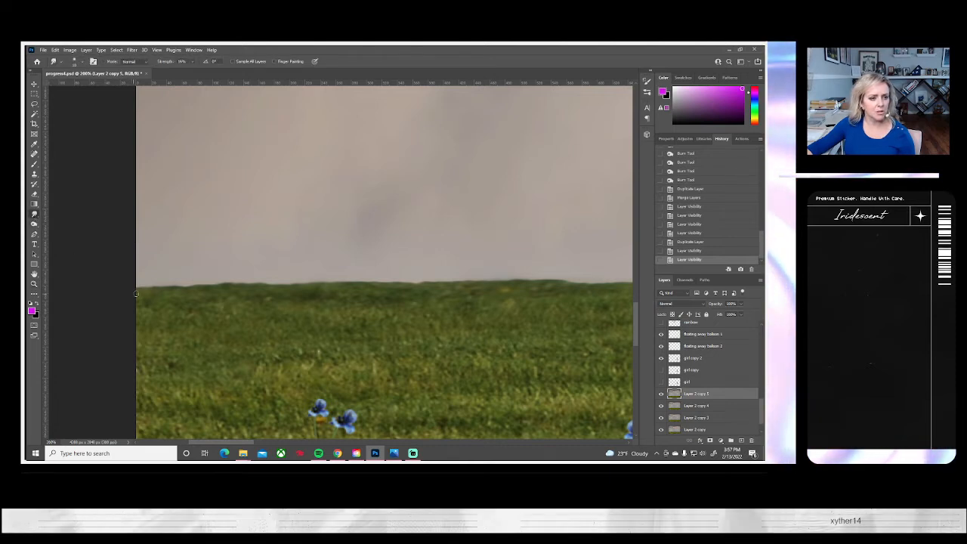
left_click_drag(124, 295, 135, 279)
left_click_drag(136, 280, 147, 284)
left_click_drag(147, 286, 153, 285)
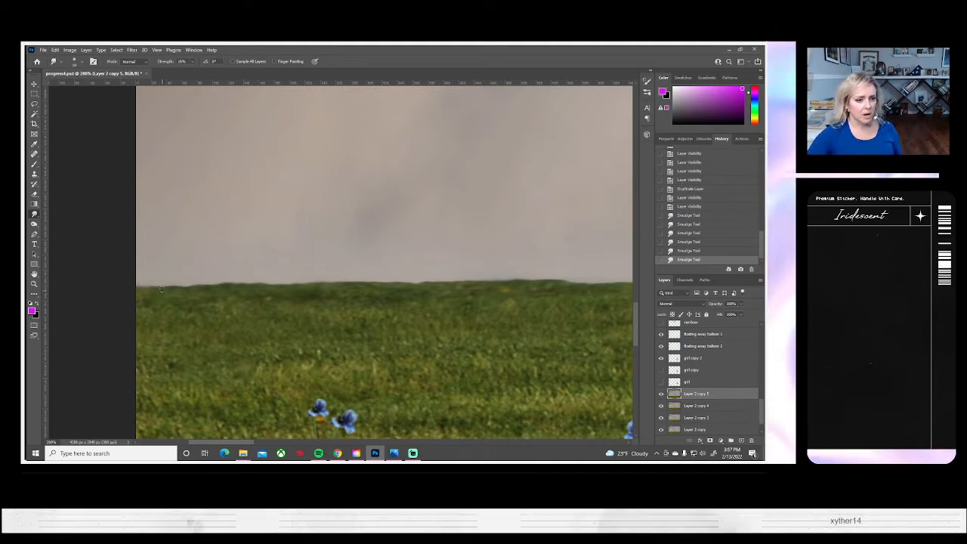
left_click_drag(161, 290, 160, 286)
left_click_drag(158, 290, 158, 285)
left_click_drag(161, 290, 166, 286)
left_click_drag(167, 289, 169, 285)
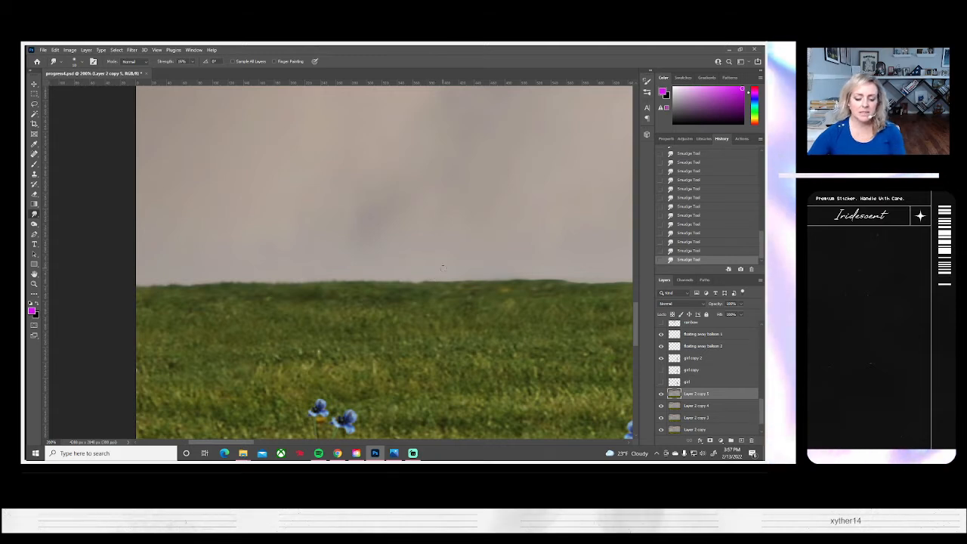
- Smudge the grass edge softly into the sky along the left stretch of the horizon, up to the first balloon strings
left_click_drag(410, 304, 300, 313)
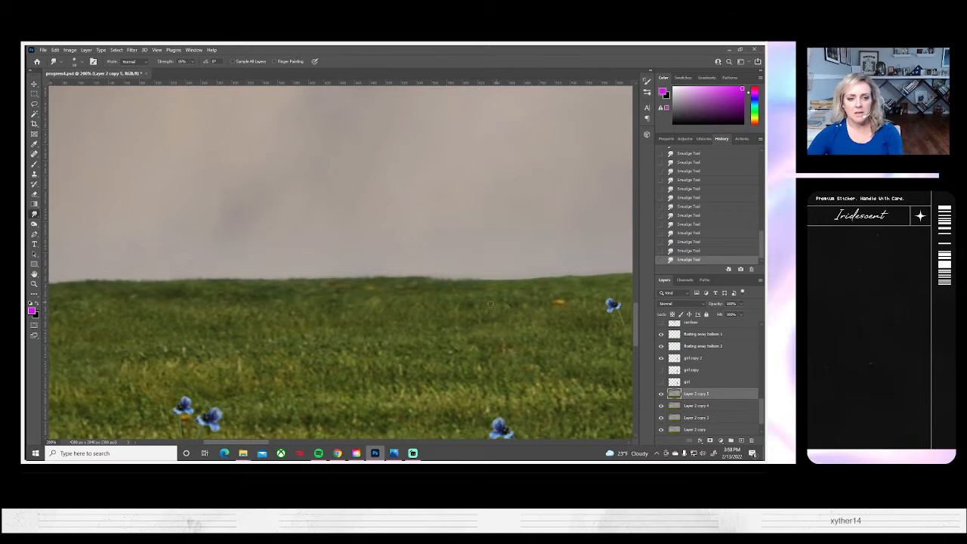
left_click_drag(490, 303, 372, 280)
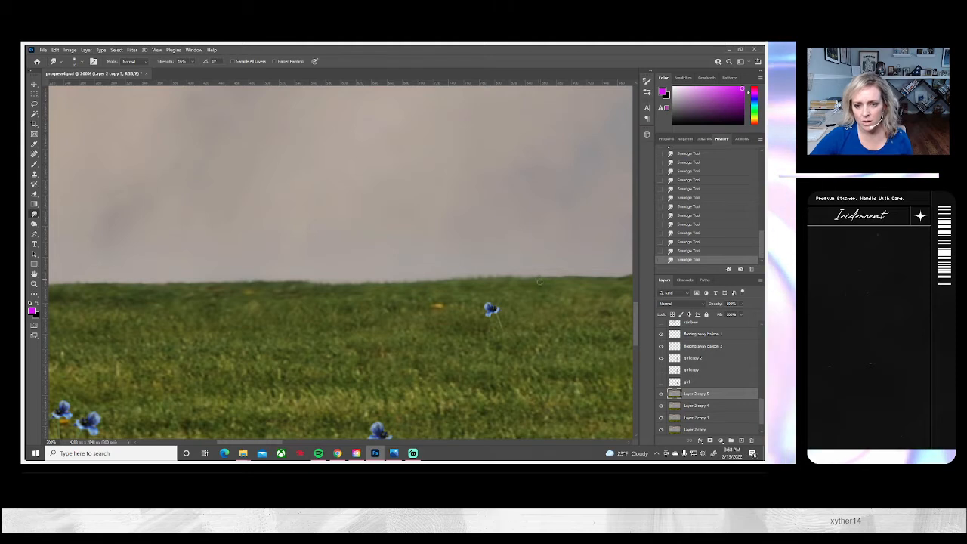
left_click_drag(578, 306, 448, 324)
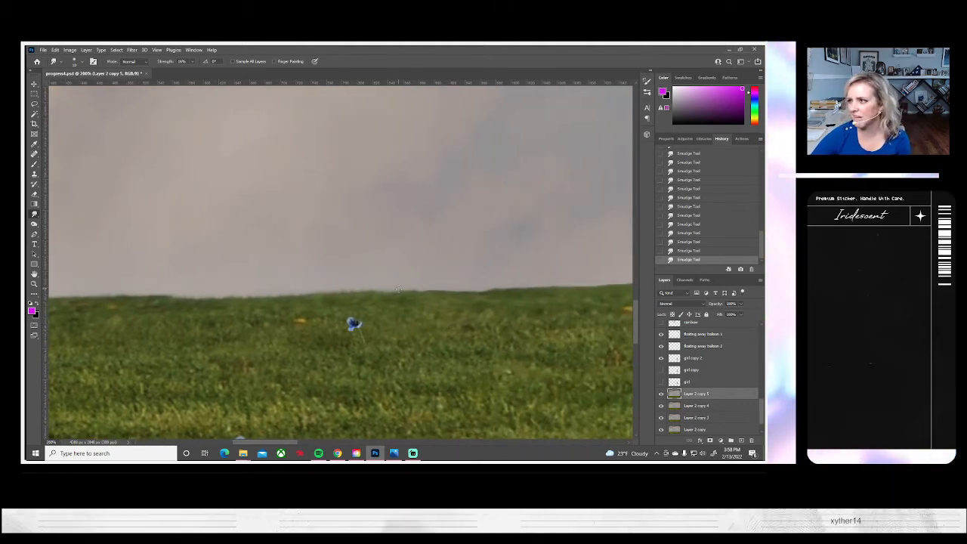
left_click_drag(448, 285, 418, 285)
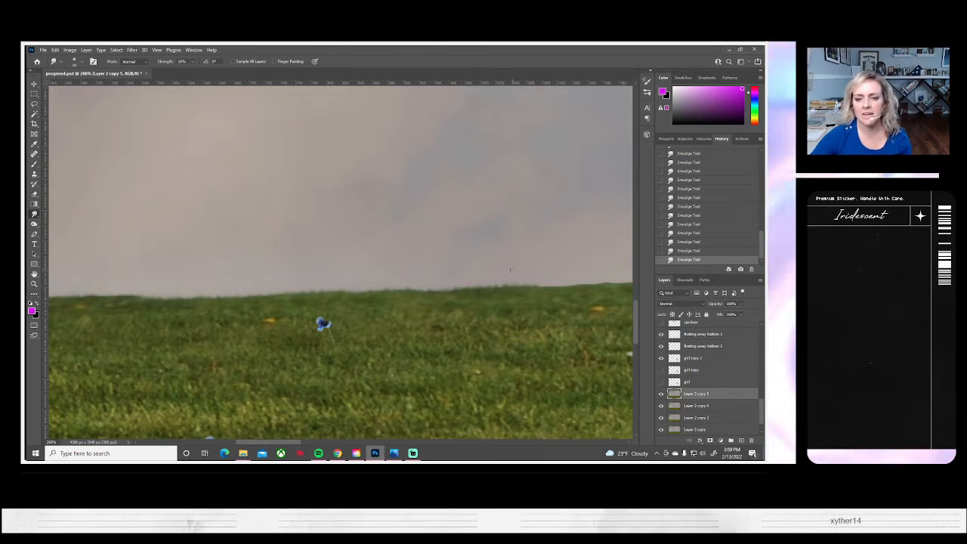
mouse_move(524, 328)
left_mouse_down()
mouse_move(266, 335)
mouse_move(278, 332)
left_mouse_up()
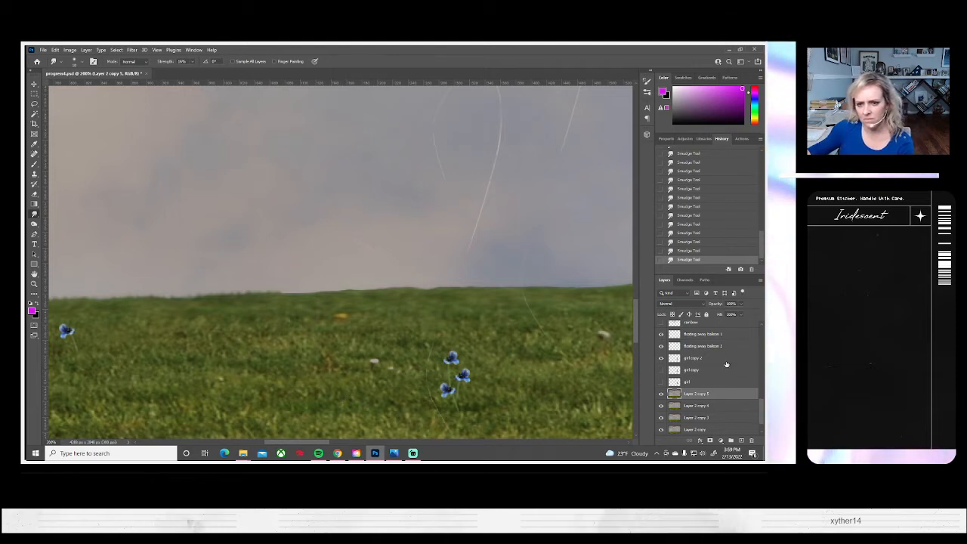
- Toggle the visibility of the Color balloons copy layer to check which balloon strings it contains
scroll(726, 364, "up", 5)
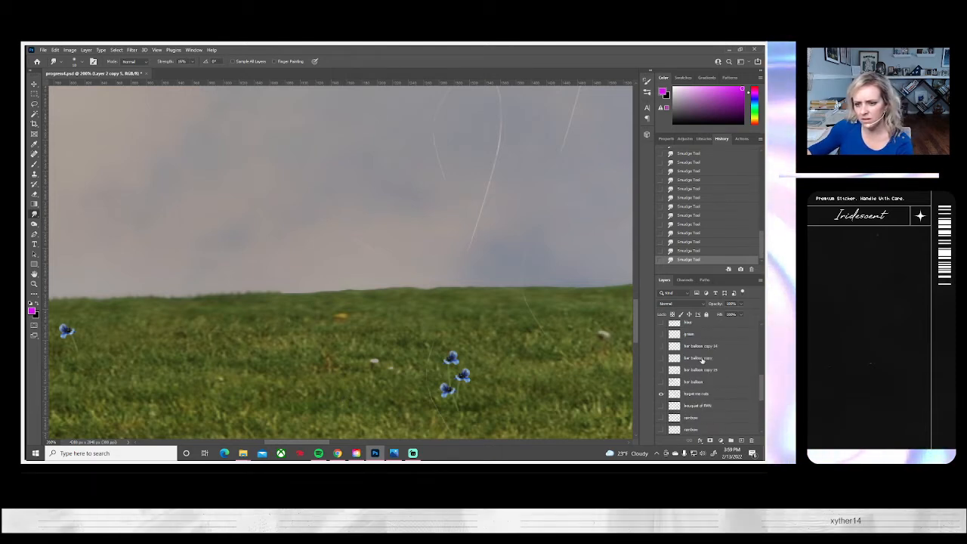
scroll(699, 356, "up", 10)
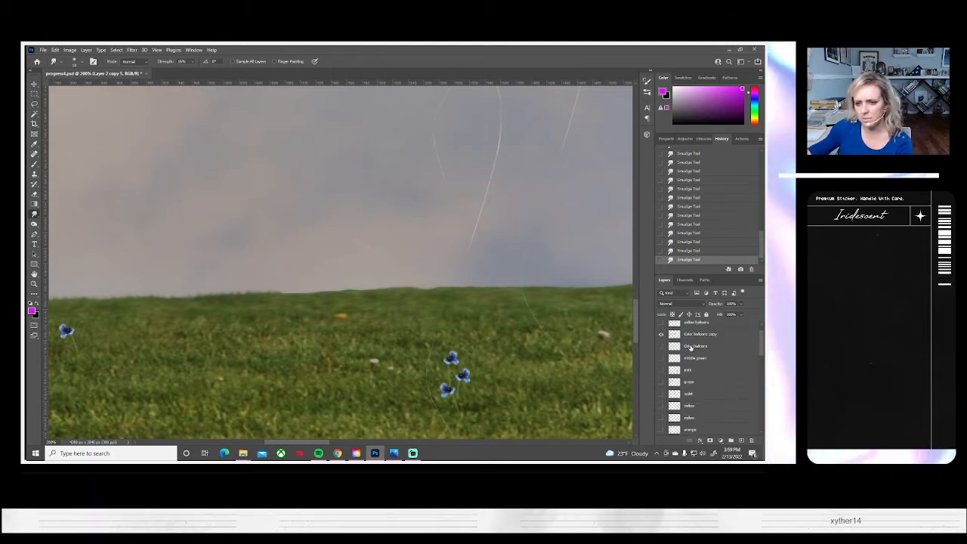
scroll(689, 348, "up", 1)
left_click(660, 353)
left_click(660, 353)
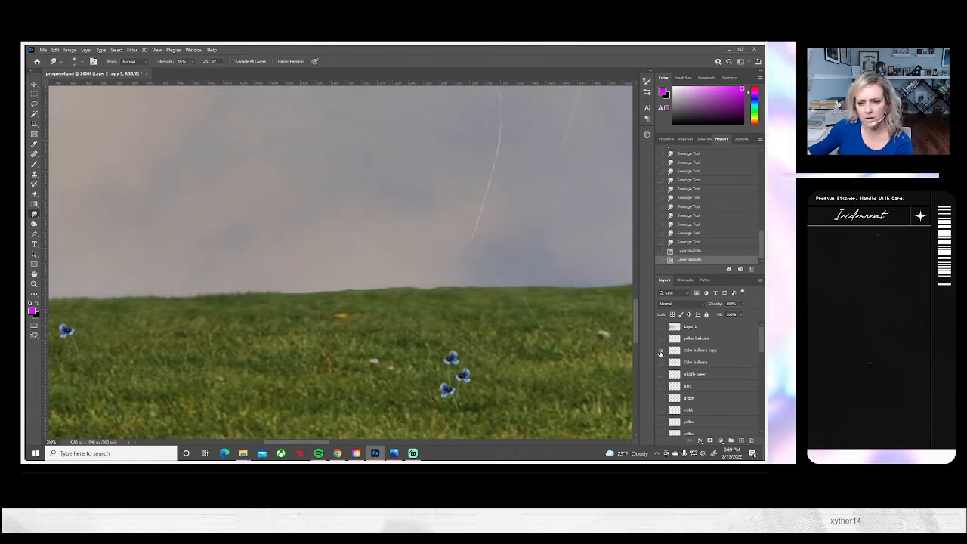
- Erase the faint balloon string crossing the grass on the Color balloons copy layer, with a larger soft eraser at 100% opacity
left_click(695, 349)
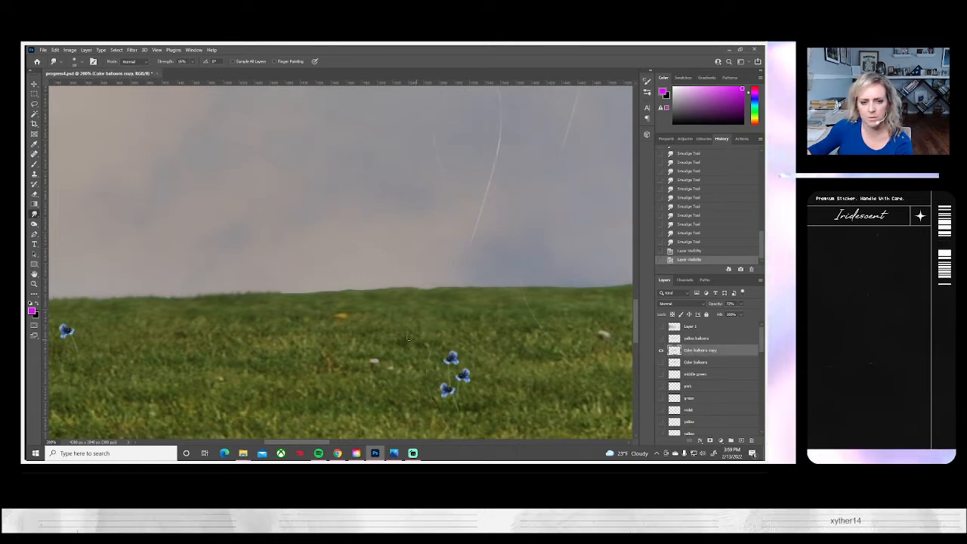
left_click(33, 193)
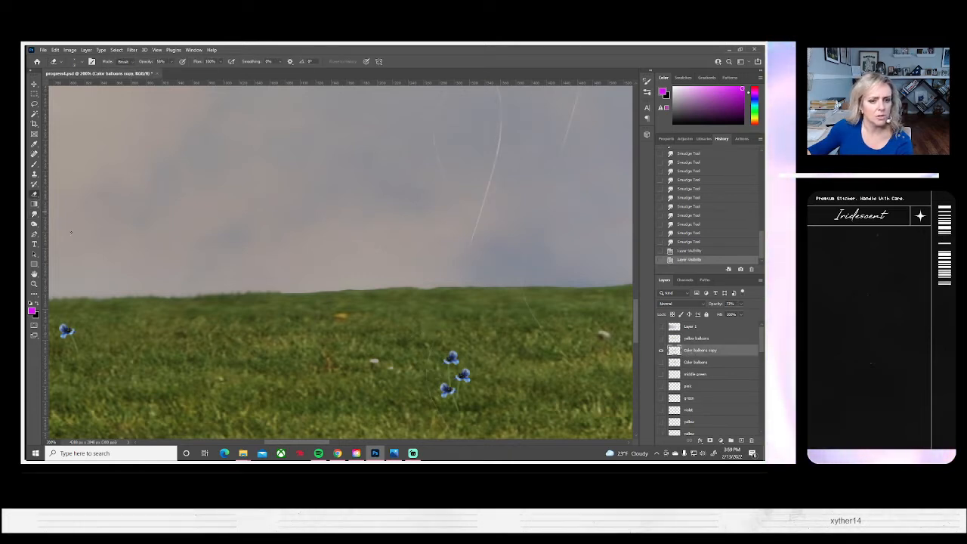
left_click(79, 63)
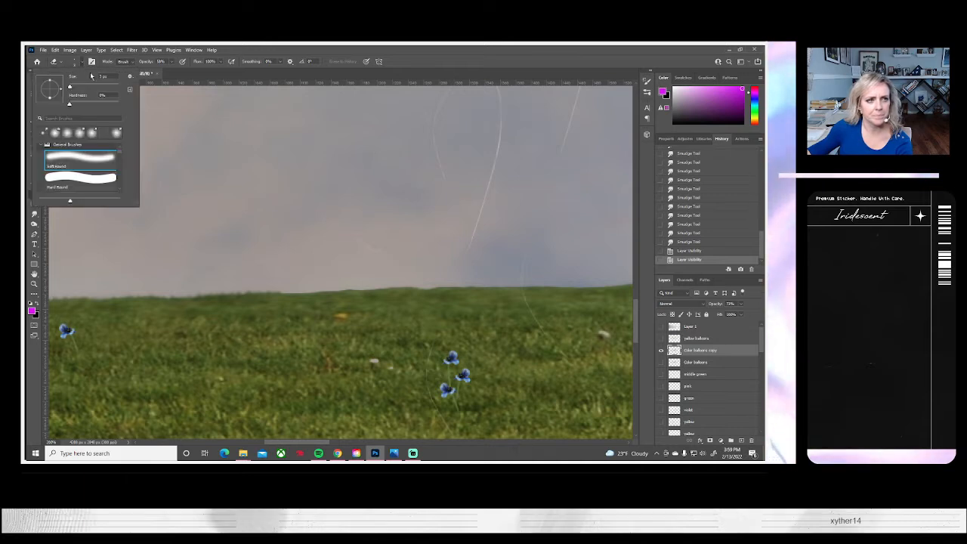
left_click(172, 62)
left_click_drag(171, 71, 190, 73)
mouse_move(443, 383)
left_mouse_down()
mouse_move(549, 354)
mouse_move(538, 340)
mouse_move(542, 283)
mouse_move(528, 343)
mouse_move(478, 361)
mouse_move(491, 344)
left_mouse_up()
scroll(528, 348, "down", 2)
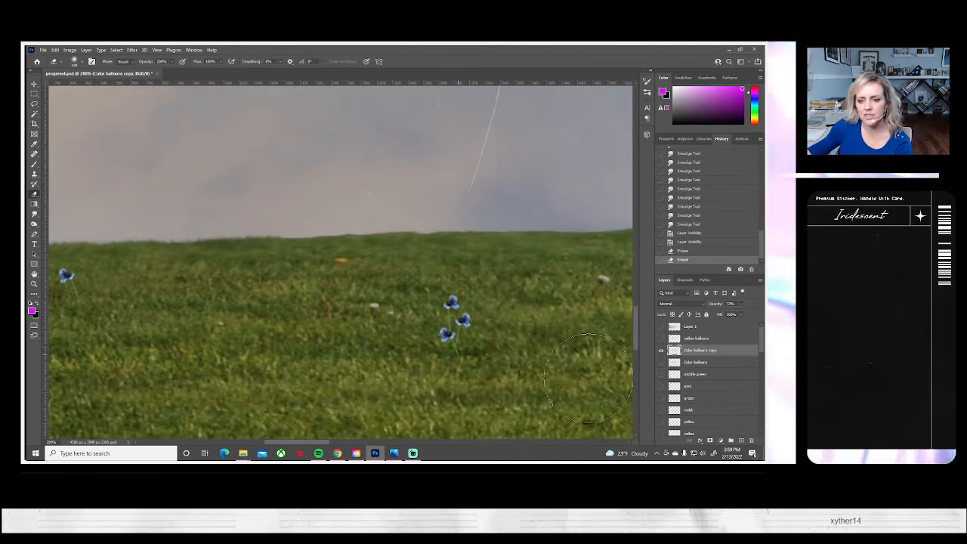
- Toggle the visibility of the Layer 2 copy 5 background layer to compare the horizon with and without smudging
scroll(726, 397, "down", 5)
scroll(723, 394, "down", 3)
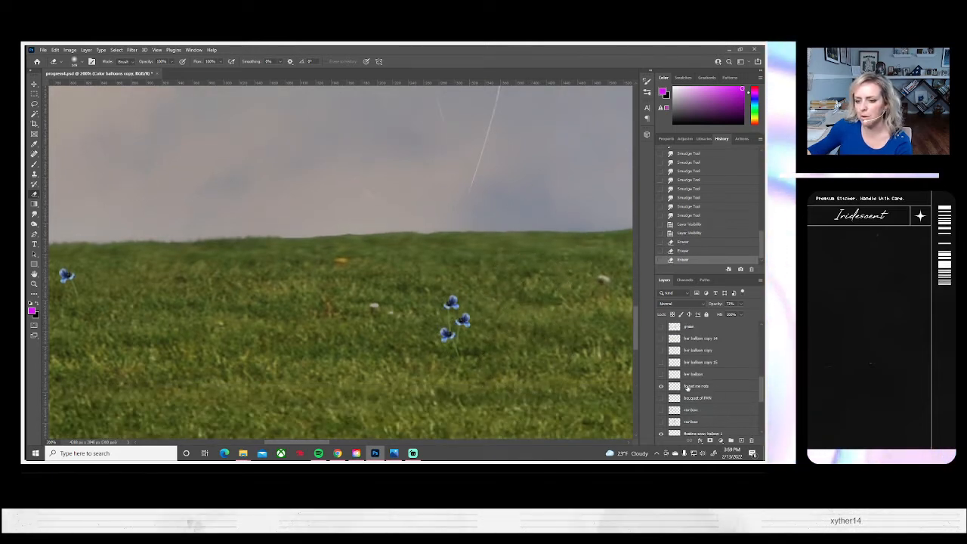
scroll(686, 387, "down", 5)
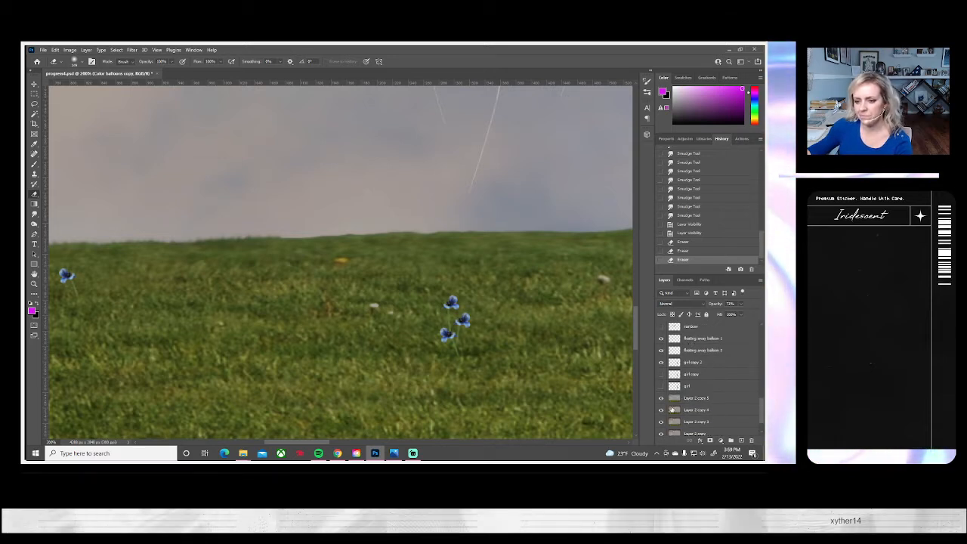
left_click(661, 398)
left_click(661, 398)
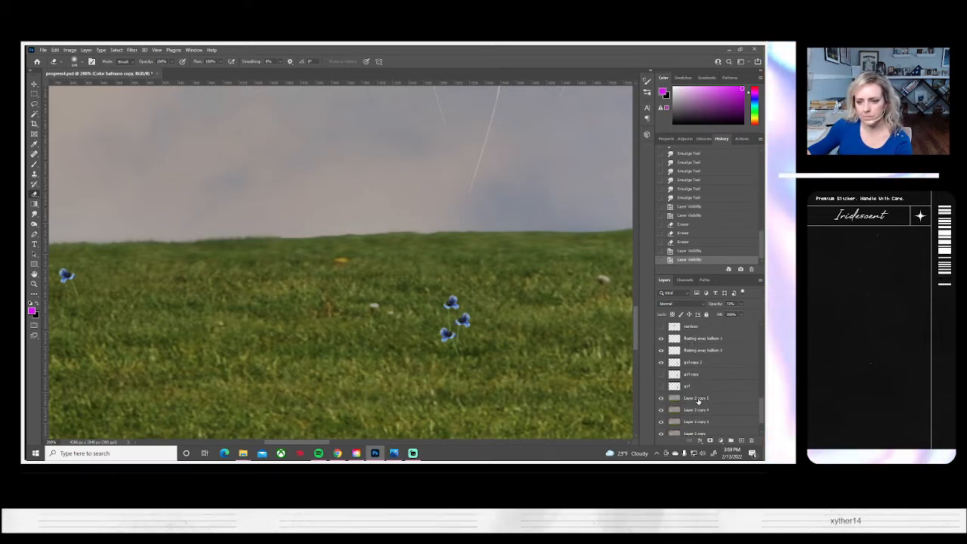
- Smudge short grass tufts upward on Layer 2 copy 5 along the horizon above the first cluster of three blue flowers
left_click(698, 398)
left_click(34, 214)
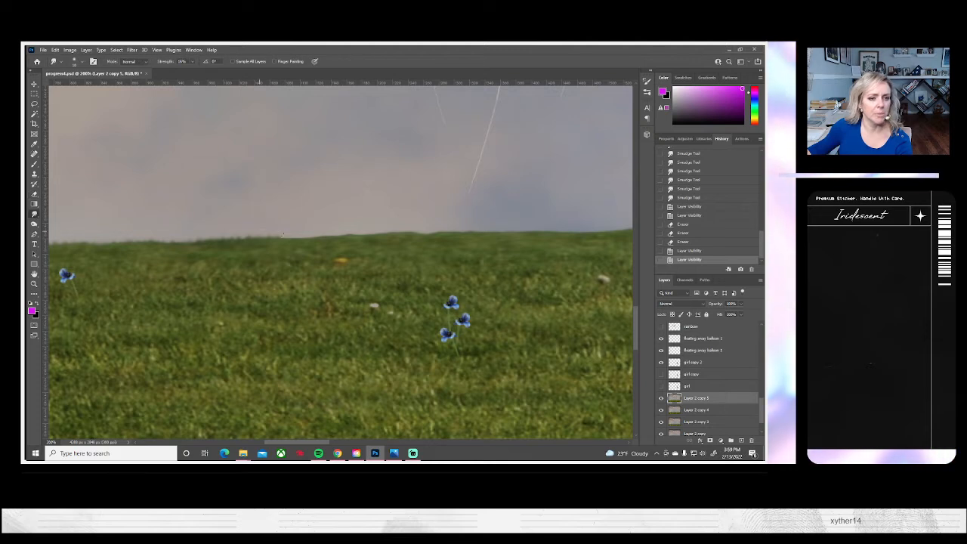
left_click_drag(281, 234, 283, 236)
left_click_drag(283, 237, 289, 230)
mouse_move(289, 230)
left_mouse_down()
mouse_move(299, 239)
mouse_move(303, 231)
left_mouse_up()
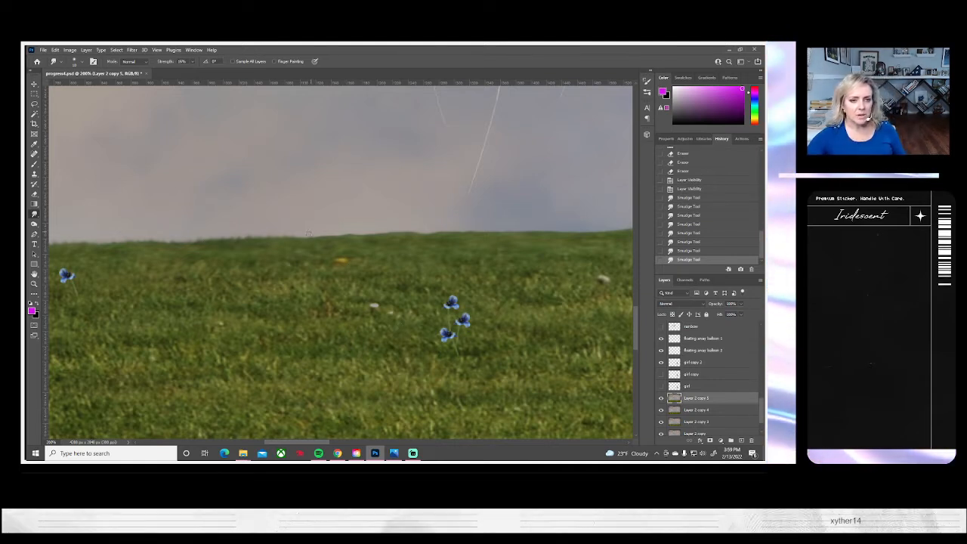
left_click_drag(306, 241, 301, 238)
left_click_drag(304, 241, 299, 237)
left_click_drag(302, 241, 299, 237)
left_click_drag(301, 241, 299, 238)
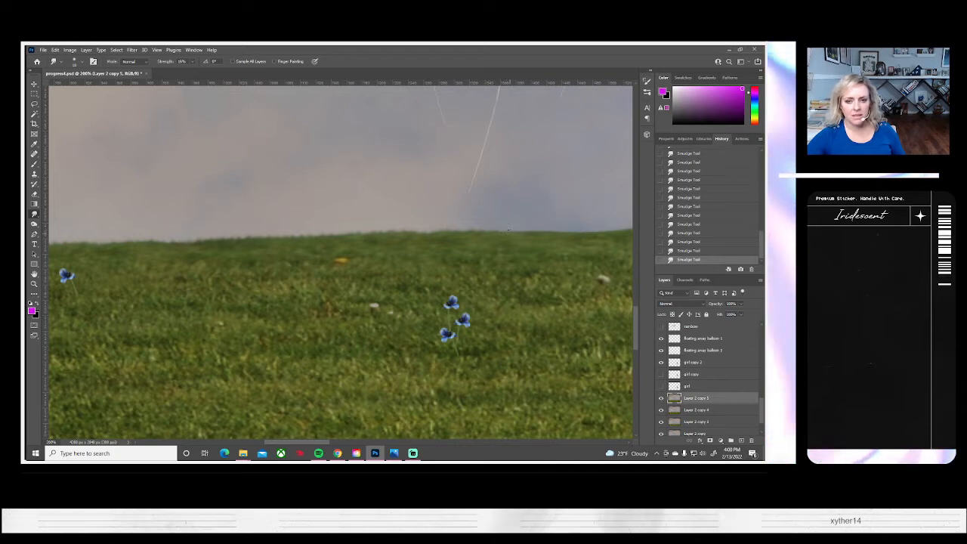
right_click(508, 229)
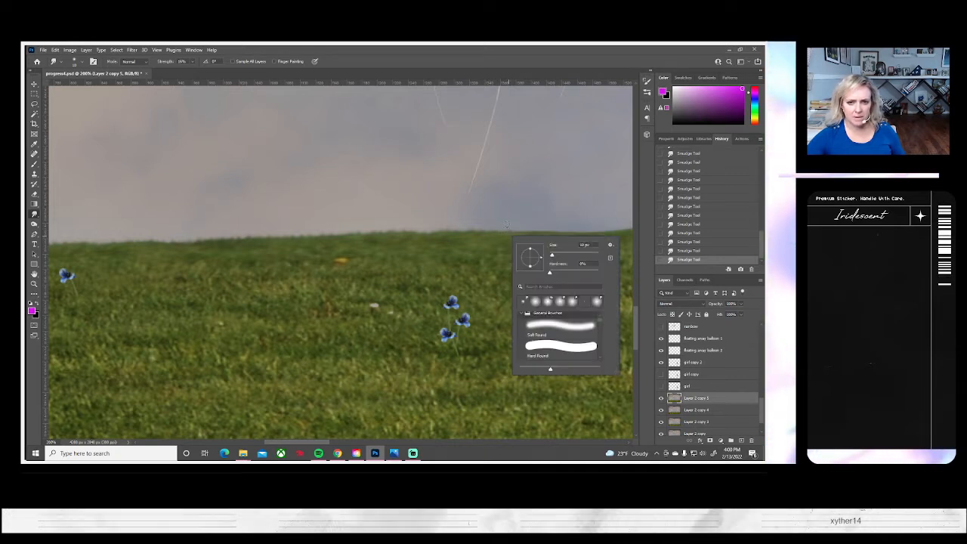
left_click(466, 224)
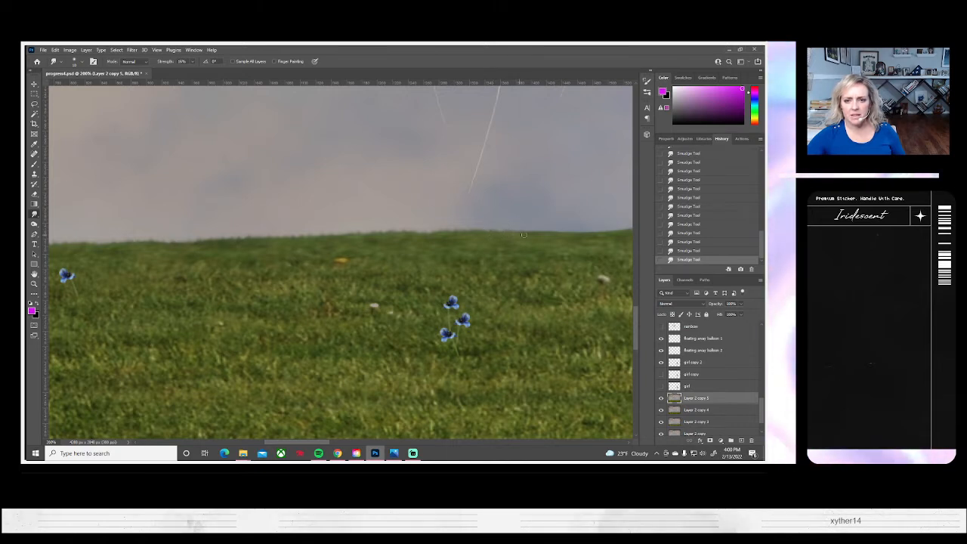
- Smudge the grass edge upward along the horizon beneath the hanging balloon strings, past the first flower cluster
left_click_drag(500, 270, 308, 286)
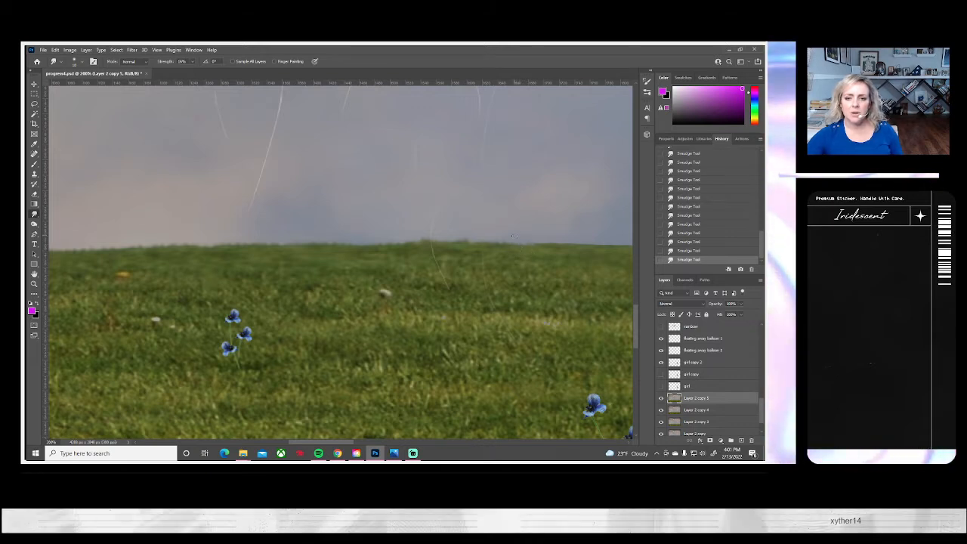
left_click_drag(535, 270, 379, 282)
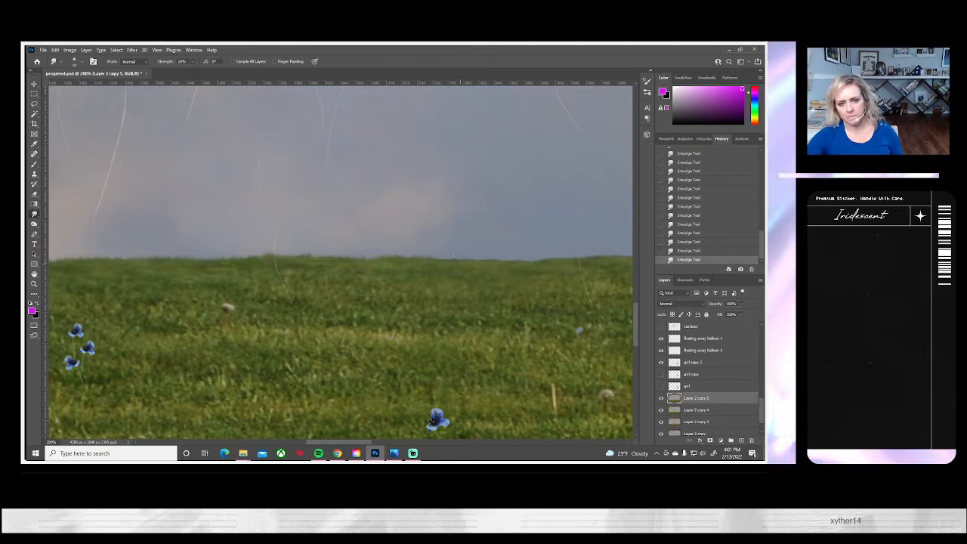
right_click(444, 251)
right_click(434, 253)
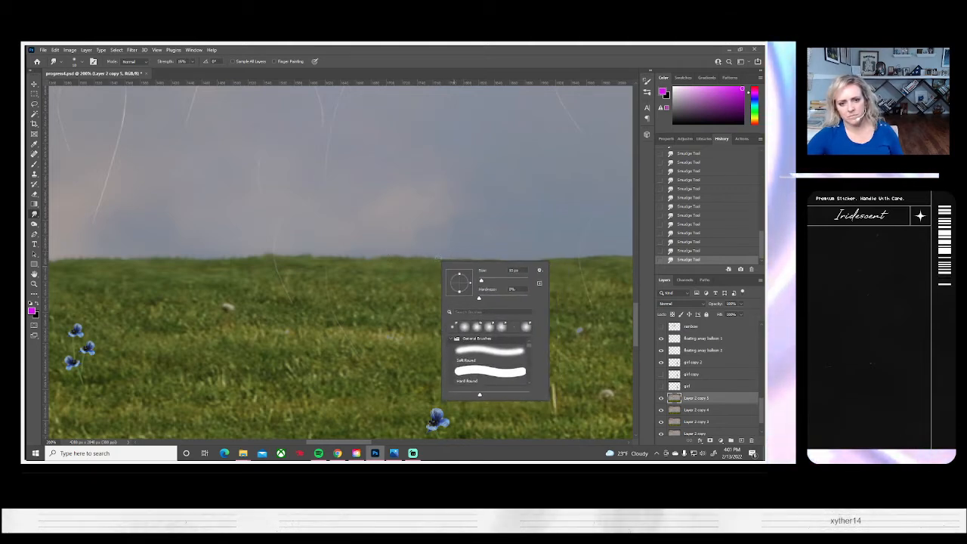
left_click(432, 257)
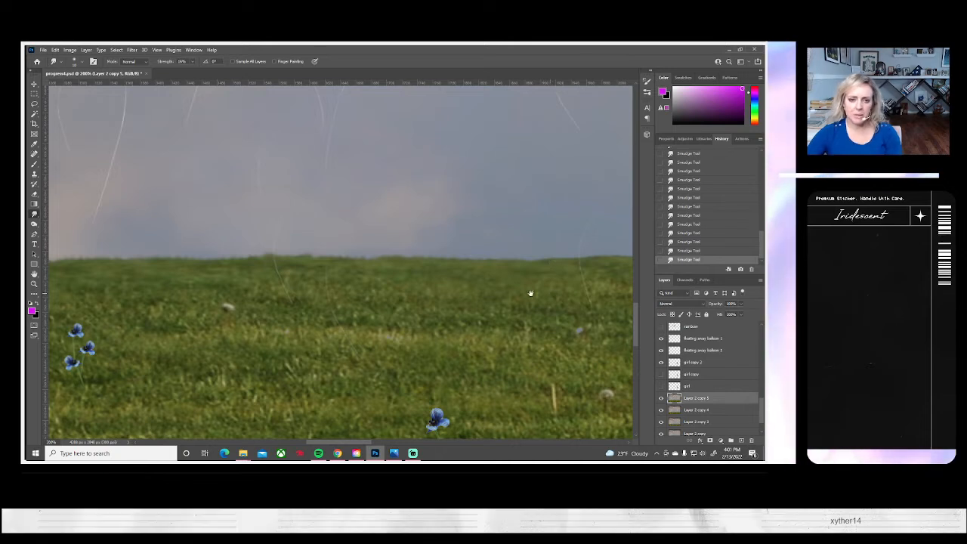
- Smudge the hard grass edge into the sky along the horizon above the second cluster of three blue flowers
left_click_drag(530, 292, 310, 313)
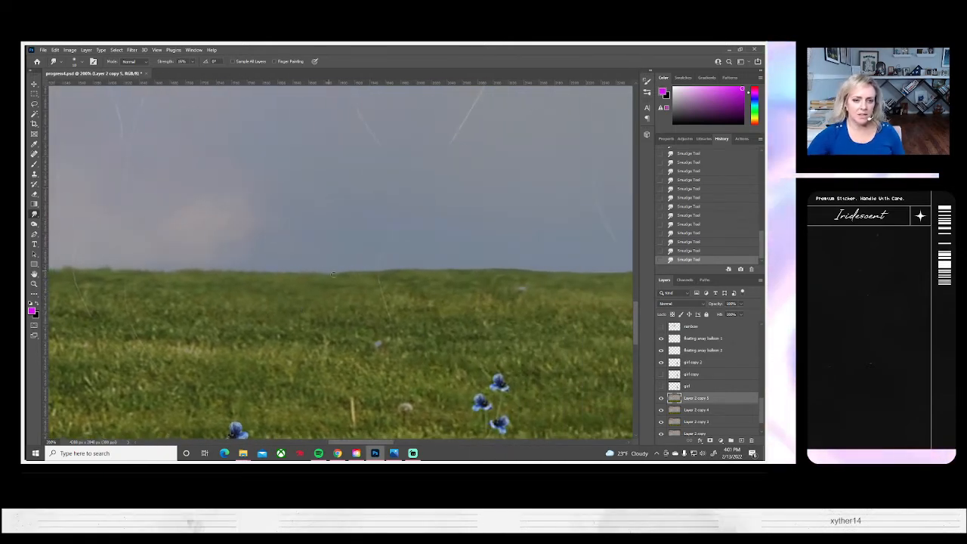
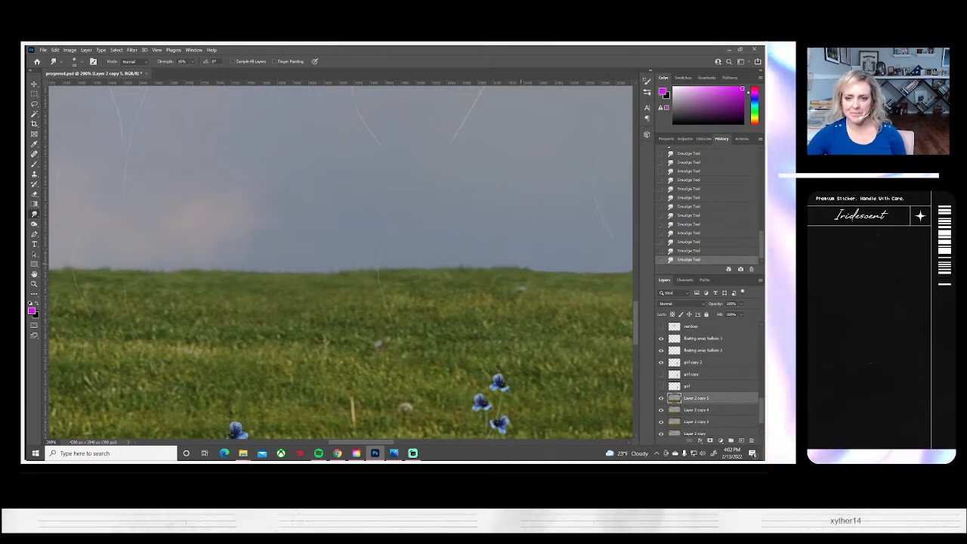
left_click_drag(548, 323, 350, 326)
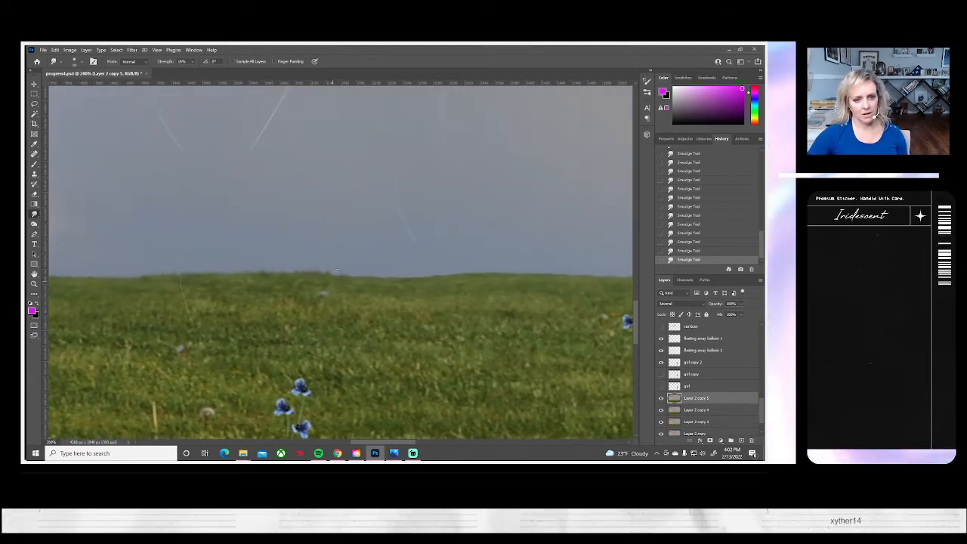
right_click(349, 281)
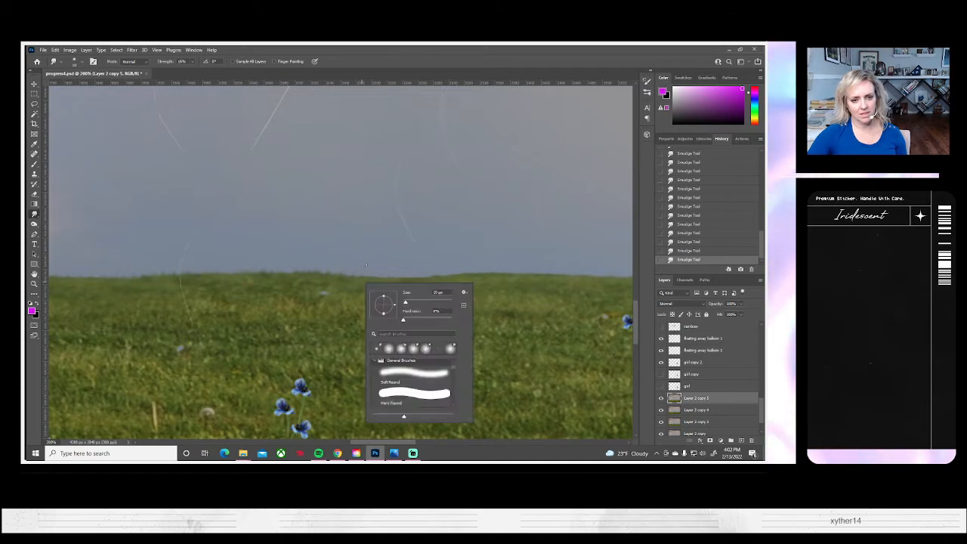
left_click_drag(328, 268, 383, 269)
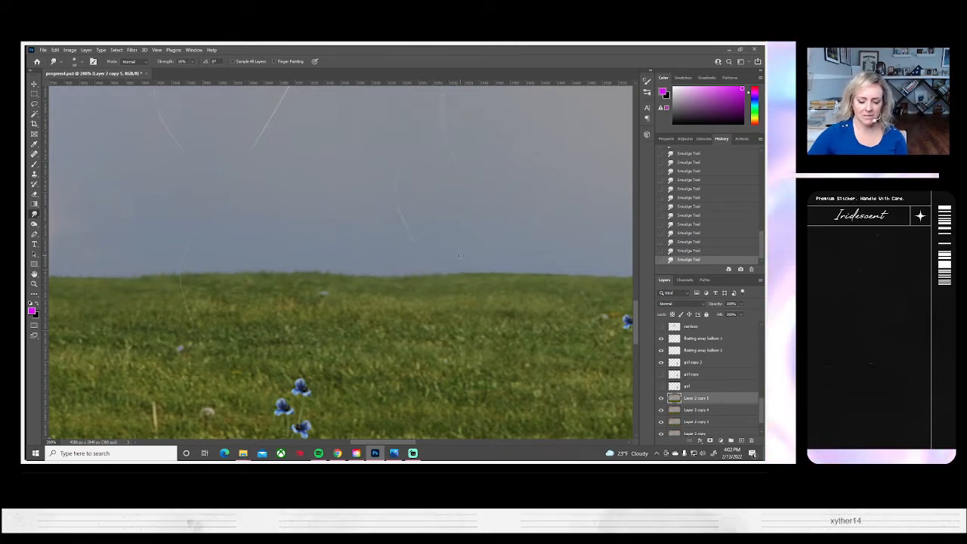
- Smudge the grass edge upward along the horizon above the lone blue flower and on toward the girl's dress
mouse_move(571, 328)
left_mouse_down()
mouse_move(440, 327)
mouse_move(435, 314)
left_mouse_up()
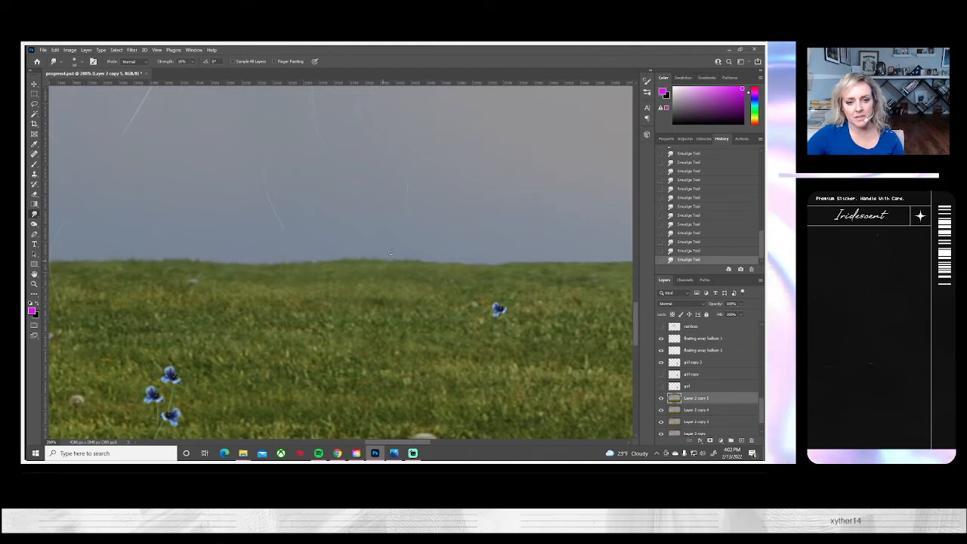
right_click(618, 273)
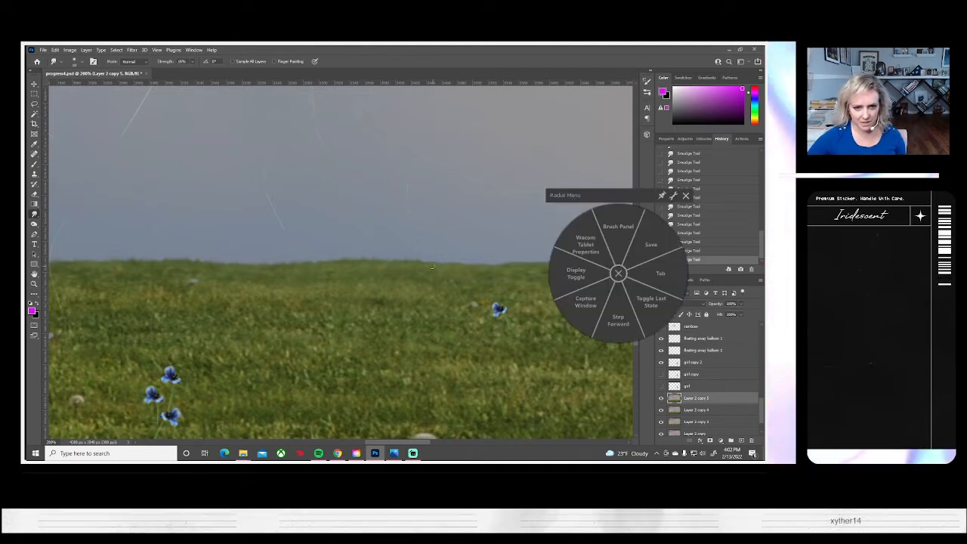
left_click(685, 196)
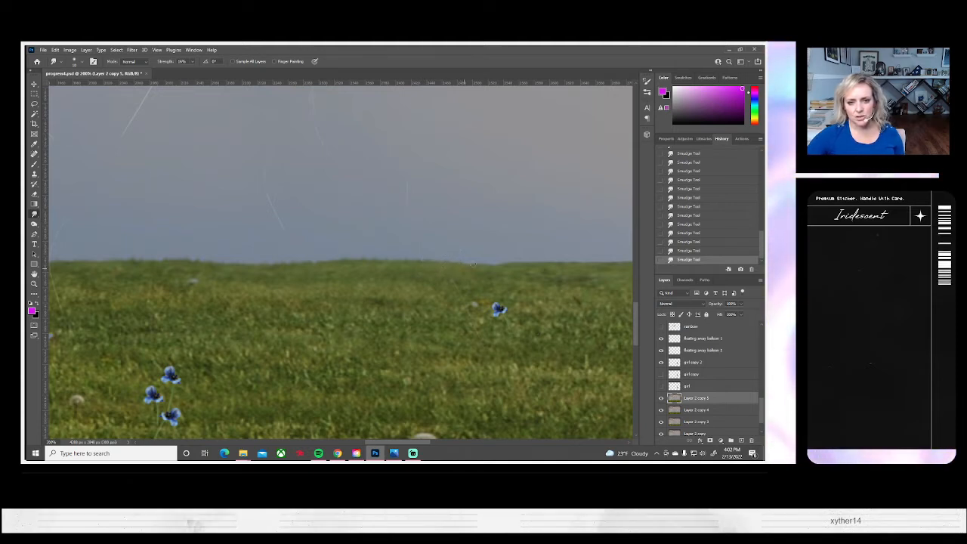
right_click(473, 264)
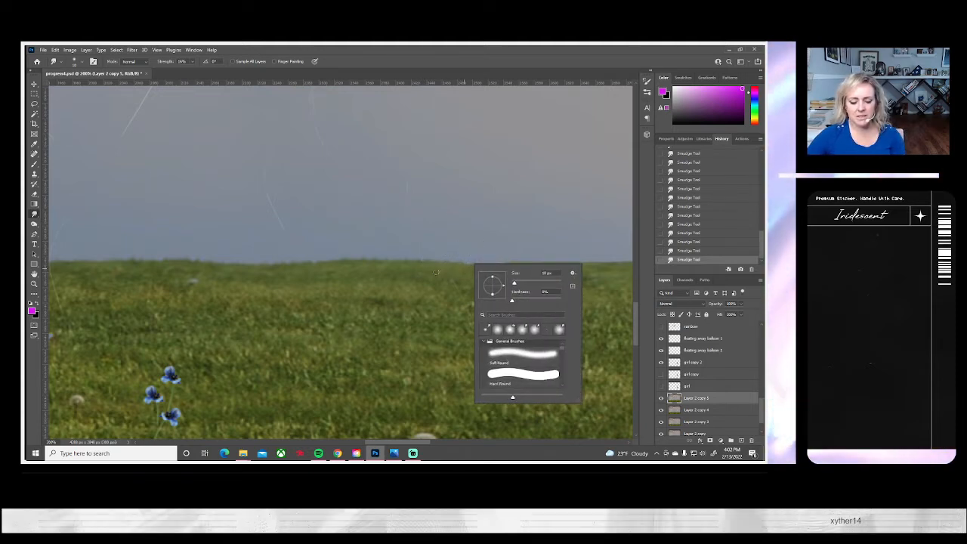
left_click_drag(431, 281, 371, 281)
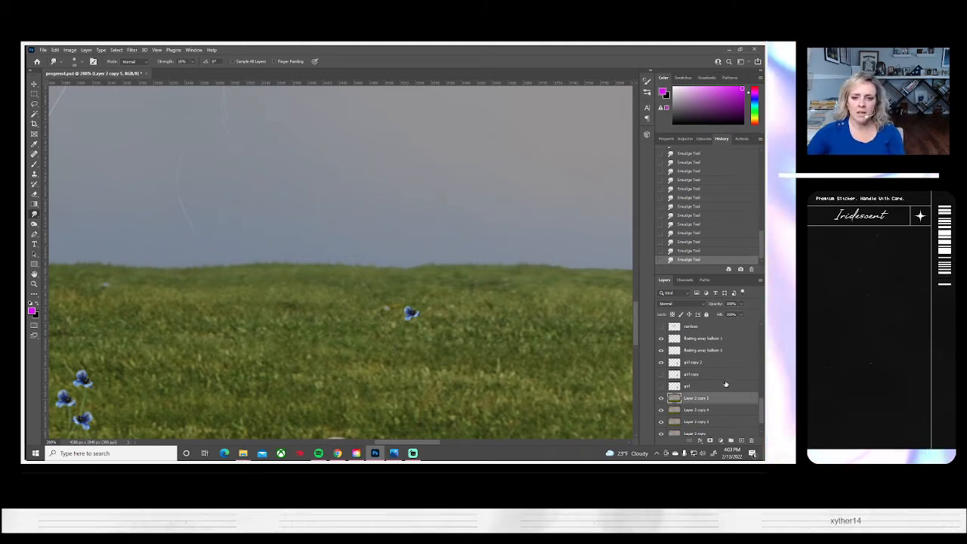
left_click_drag(511, 356, 314, 353)
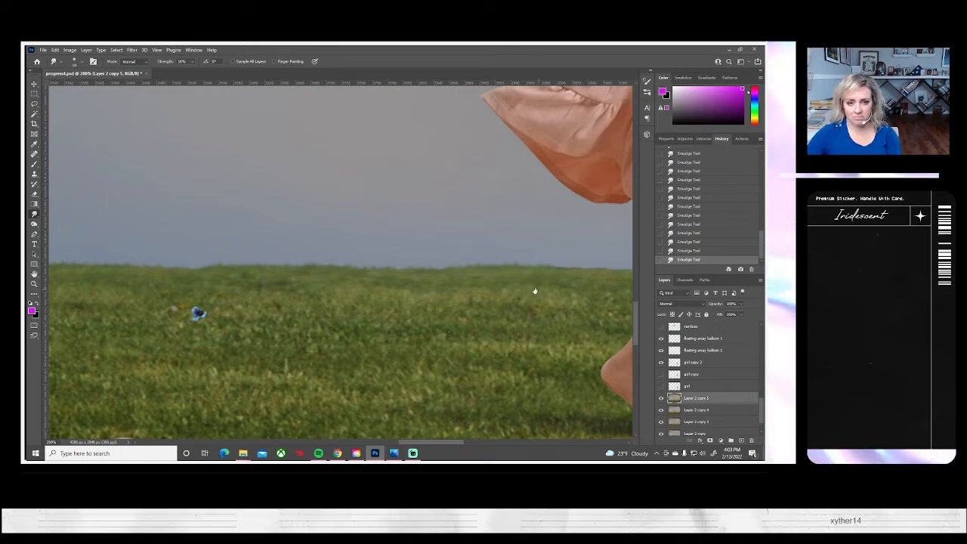
- Examine the smudged horizon across the whole composite and close up around the girl's legs
left_click_drag(535, 290, 349, 295)
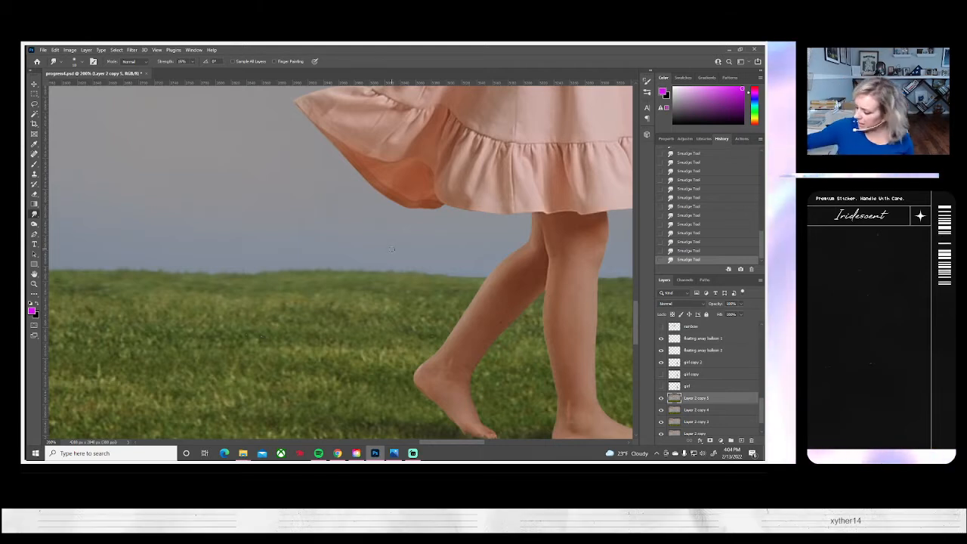
left_click(34, 284)
left_click(258, 62)
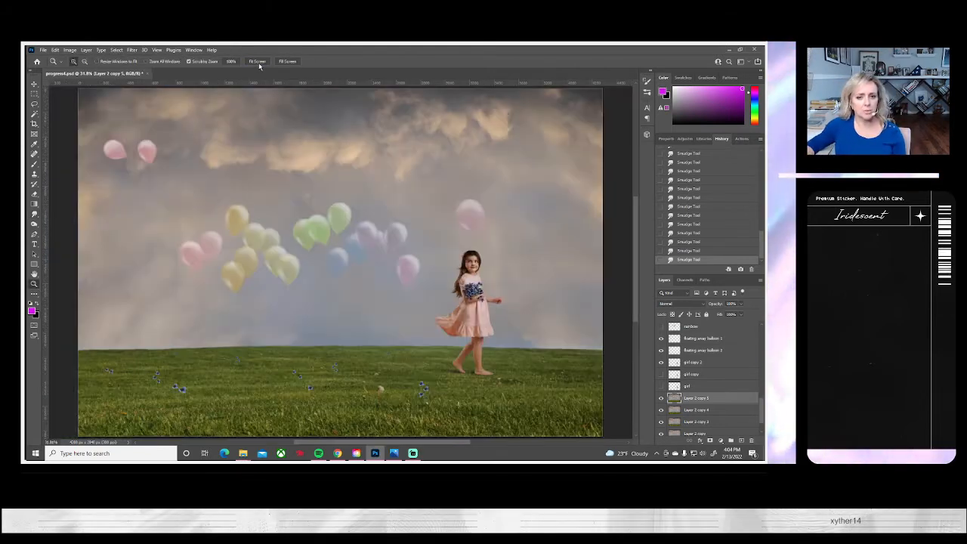
left_click(321, 363)
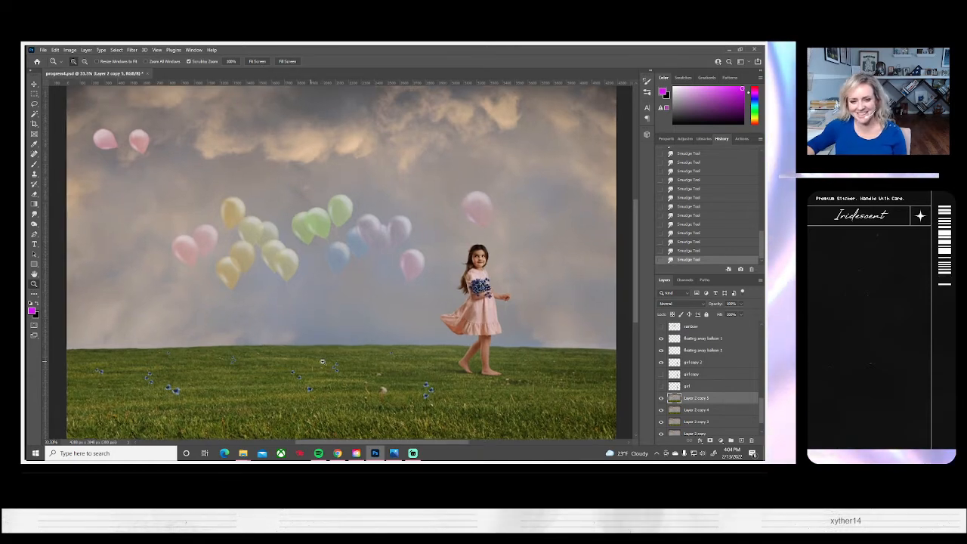
left_click(322, 362)
left_click(323, 361)
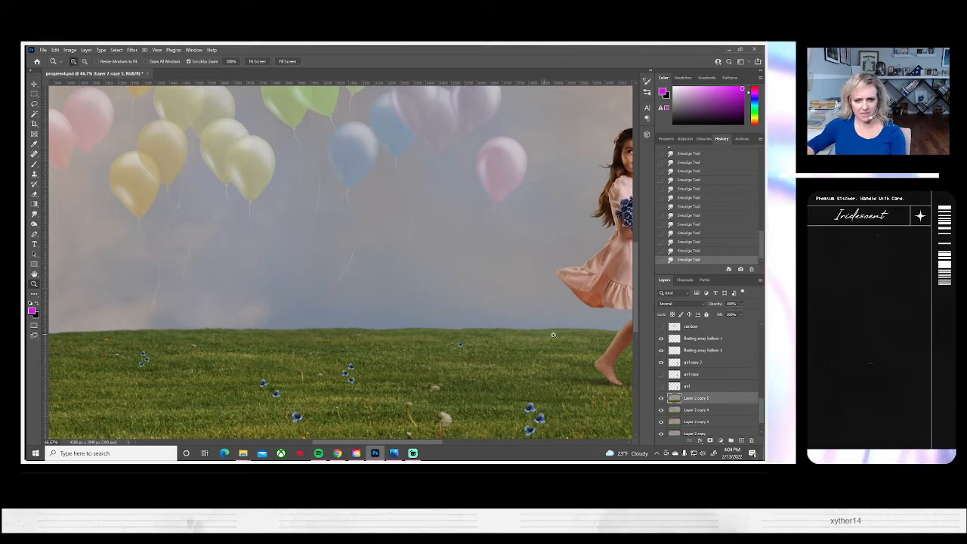
left_click_drag(451, 358, 209, 336)
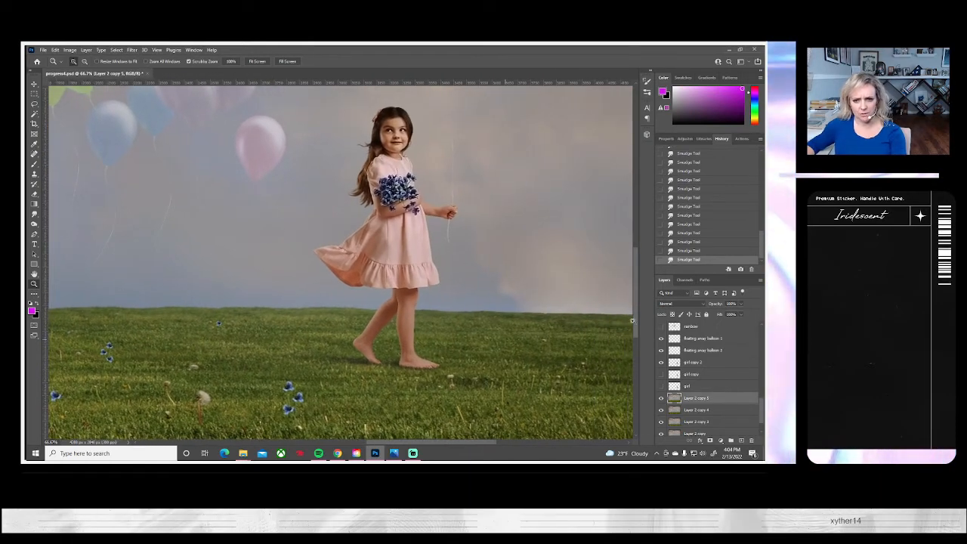
left_click(398, 316)
left_click(397, 316)
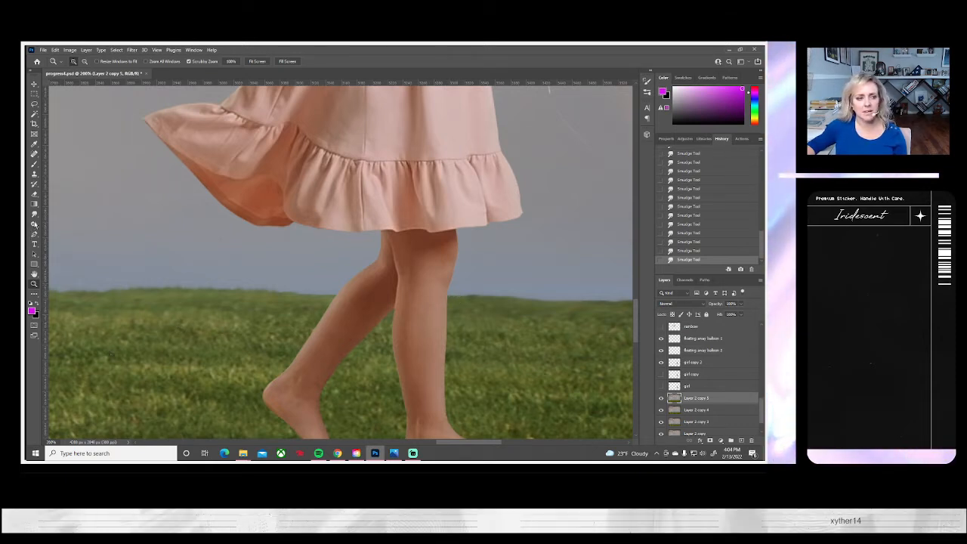
- Smudge the grass edge up into the sky on Layer 2 copy 5 beside the girl's bent back leg with a small soft brush
left_click(33, 215)
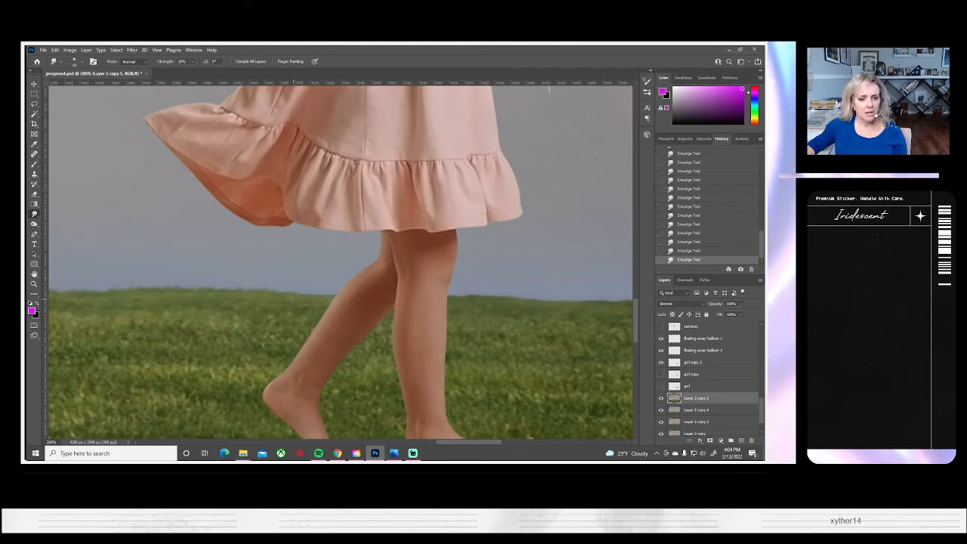
left_click(74, 61)
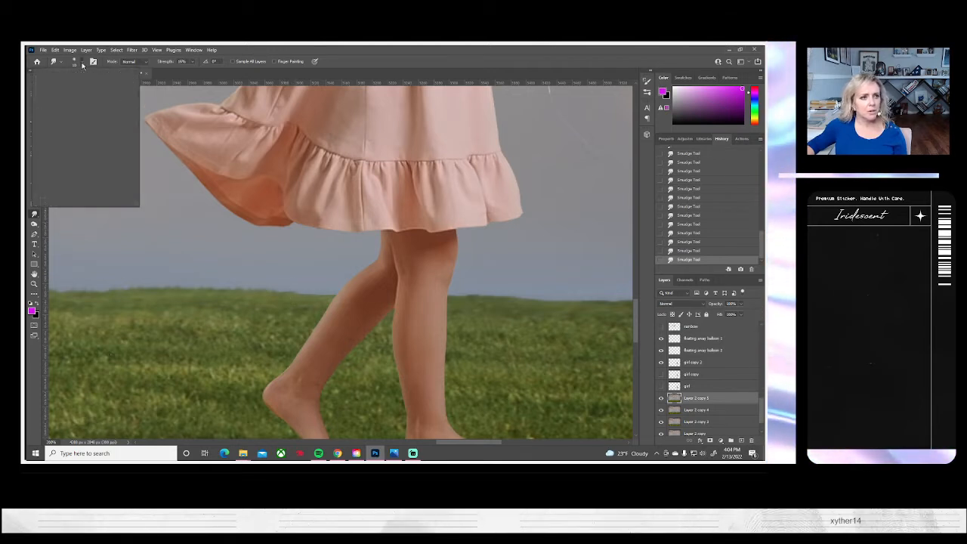
left_click(317, 282)
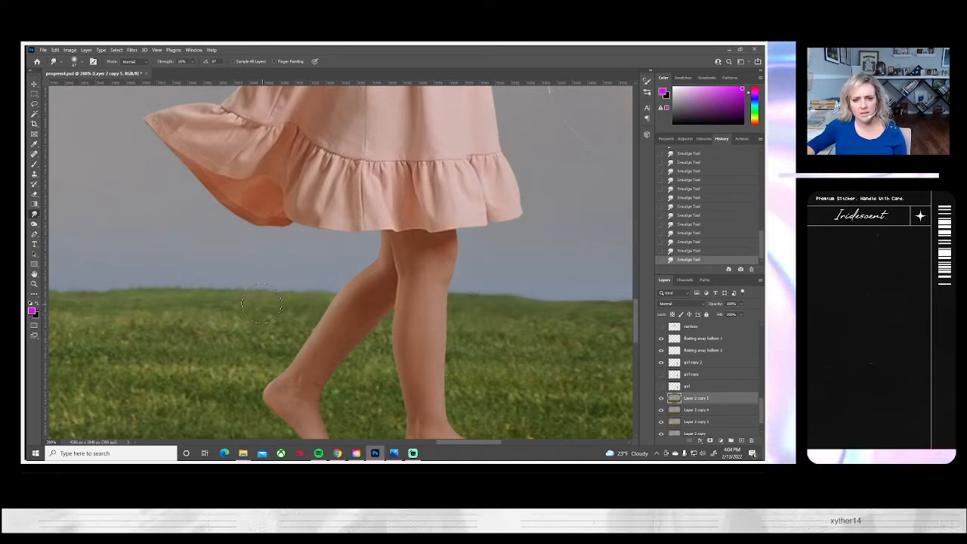
key("ctrl+z")
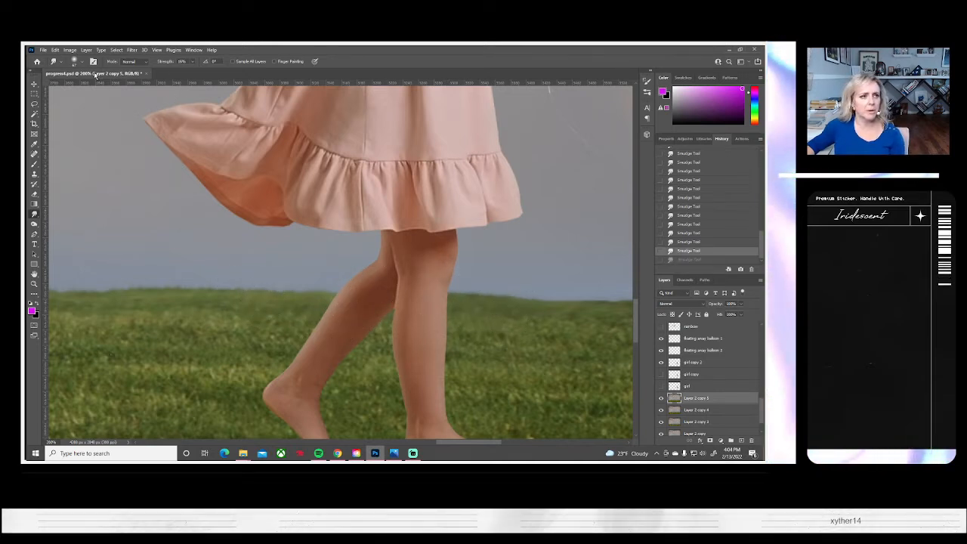
left_click(80, 61)
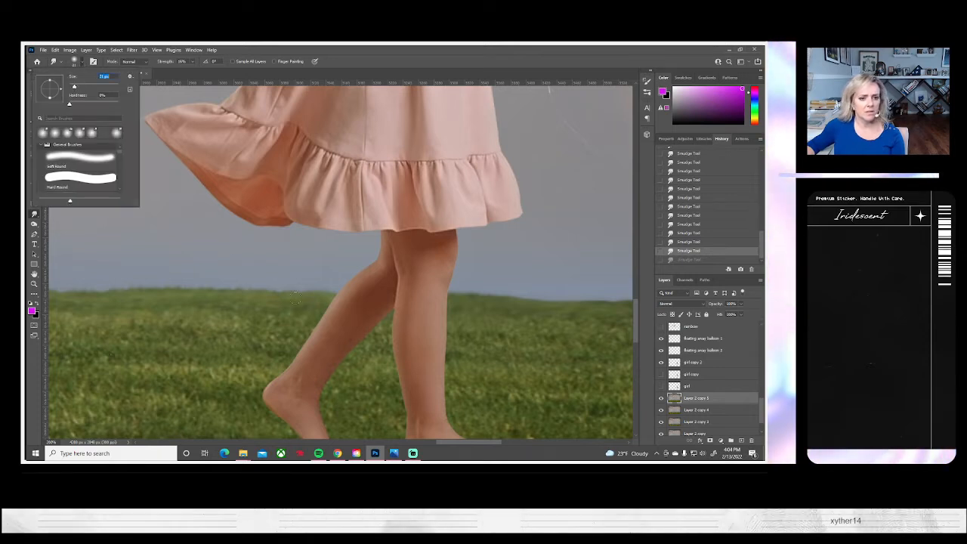
left_click_drag(295, 296, 297, 281)
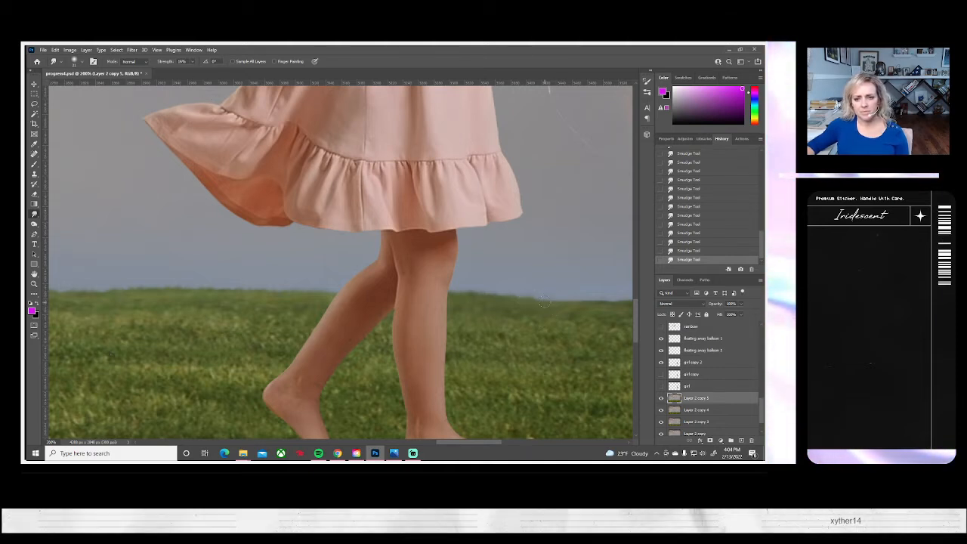
- Reduce the Smudge brush size and smudge the grass edge upward along the horizon in front of the girl's legs
left_click(76, 61)
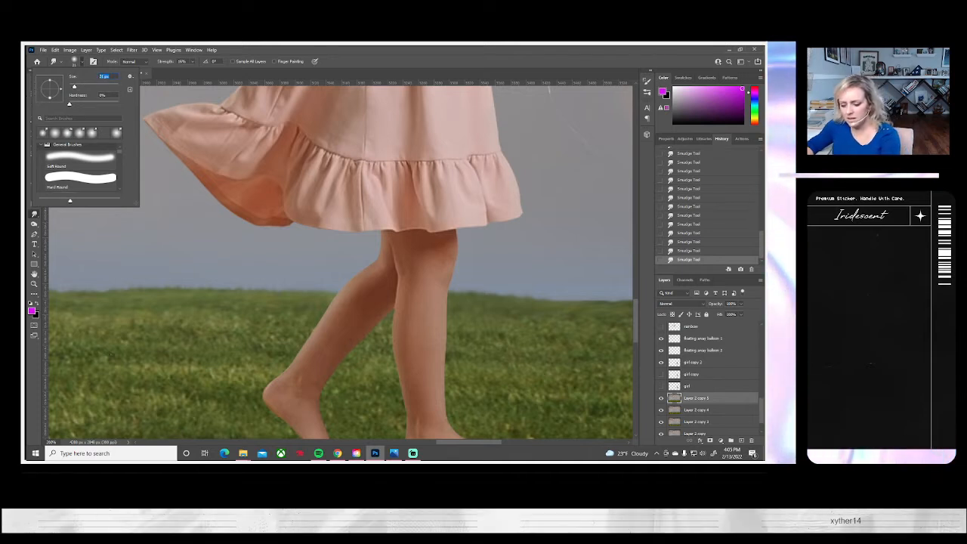
type("30")
key("Return")
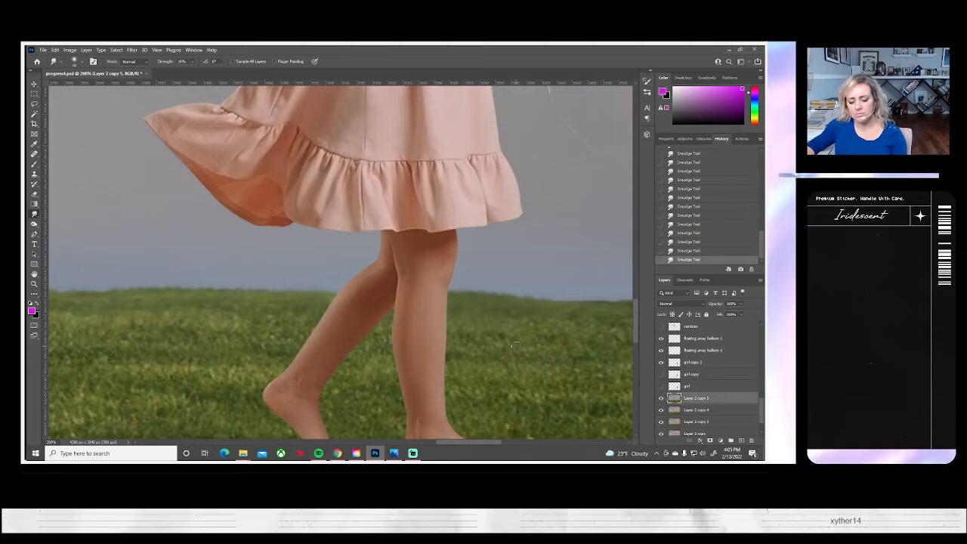
scroll(464, 340, "right", 5)
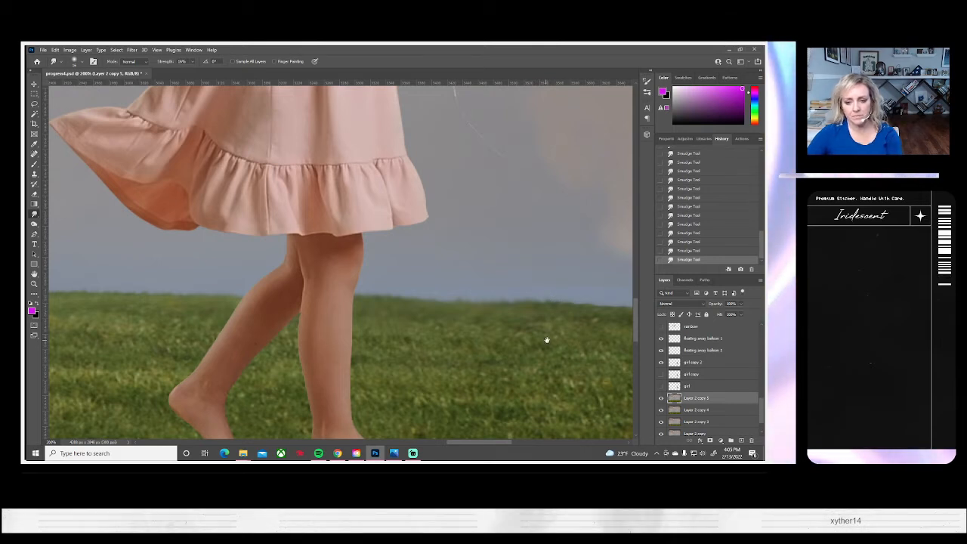
scroll(545, 340, "right", 5)
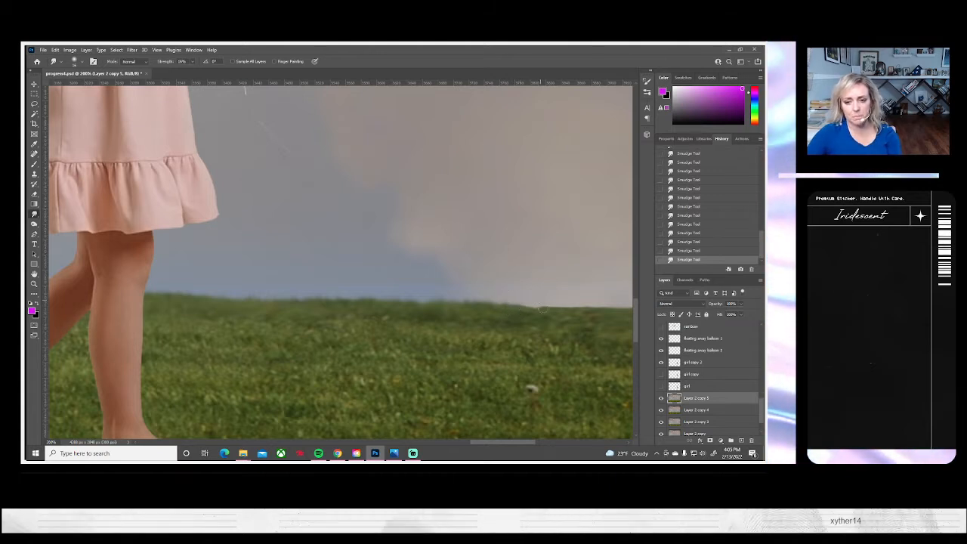
- Smudge the remaining hard grass edge upward from beneath the pale cloud to the image border ahead of the girl
left_click_drag(536, 328, 364, 320)
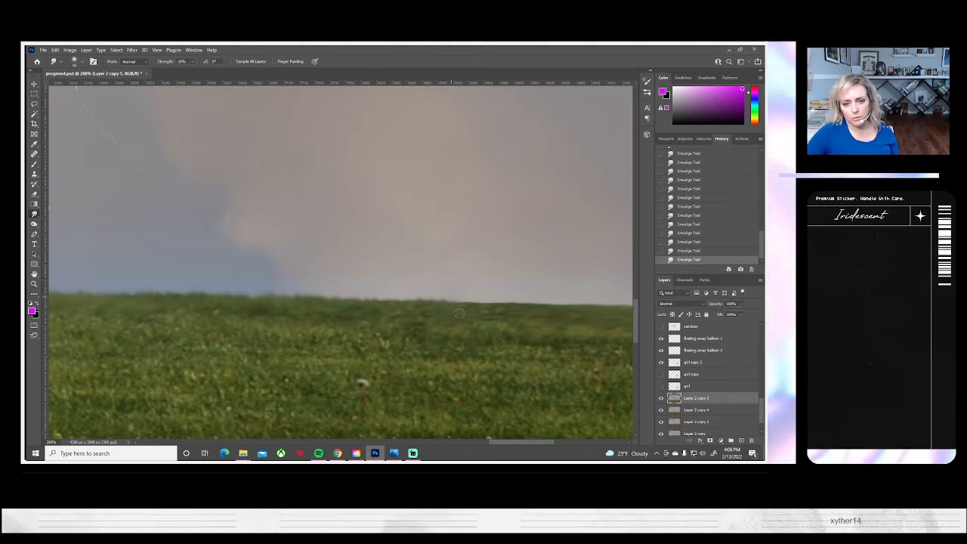
right_click(474, 294)
left_click(475, 294)
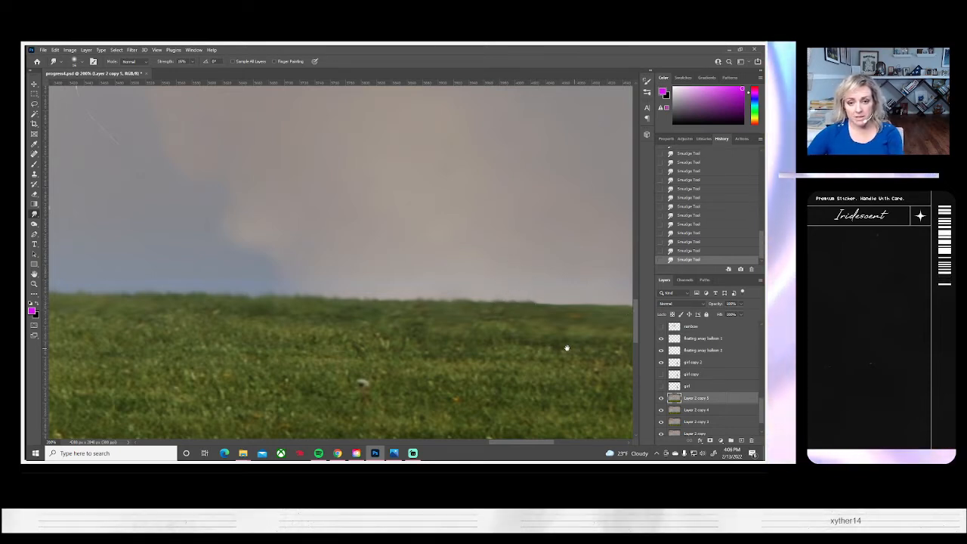
left_click_drag(567, 348, 318, 341)
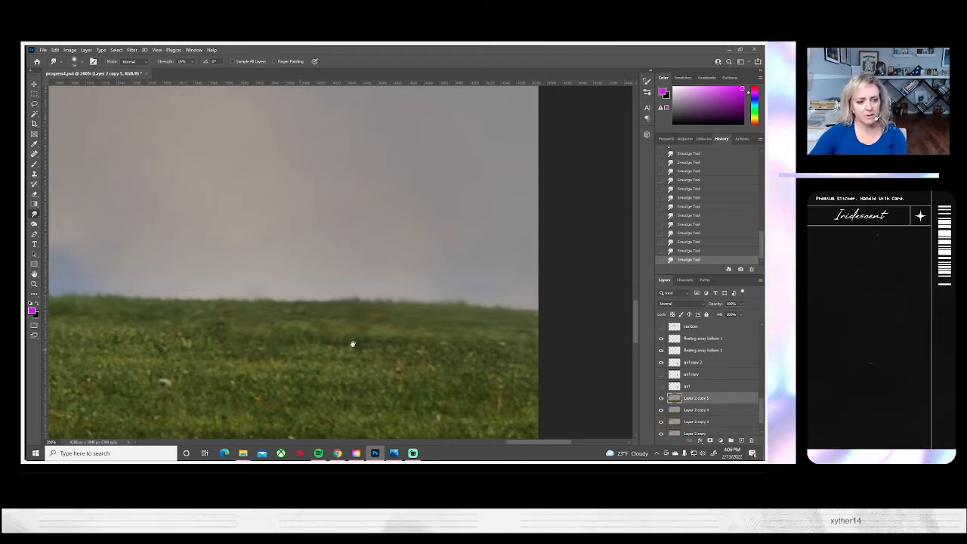
- Review the whole composite and compare it with Layer 2 copy 5 hidden and shown several times
left_click_drag(352, 340, 558, 335)
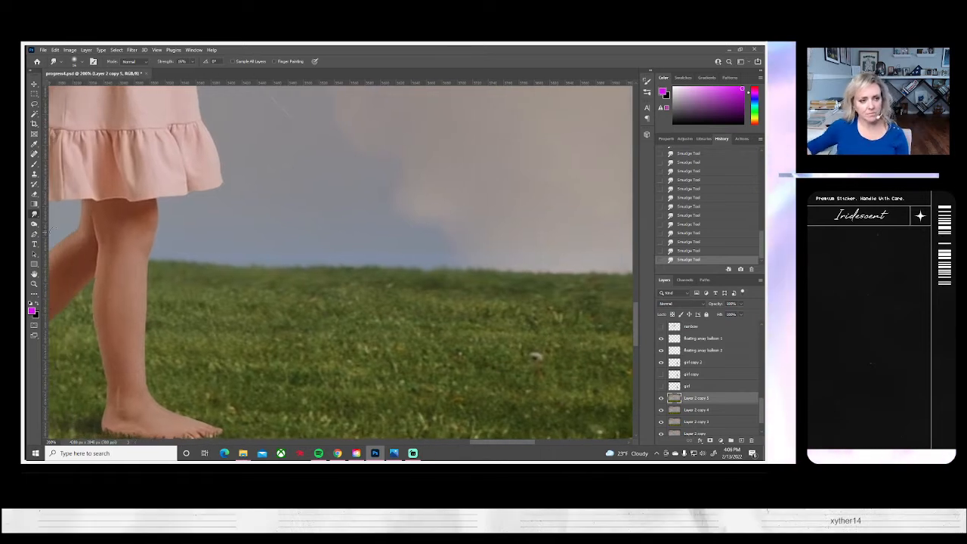
key("z")
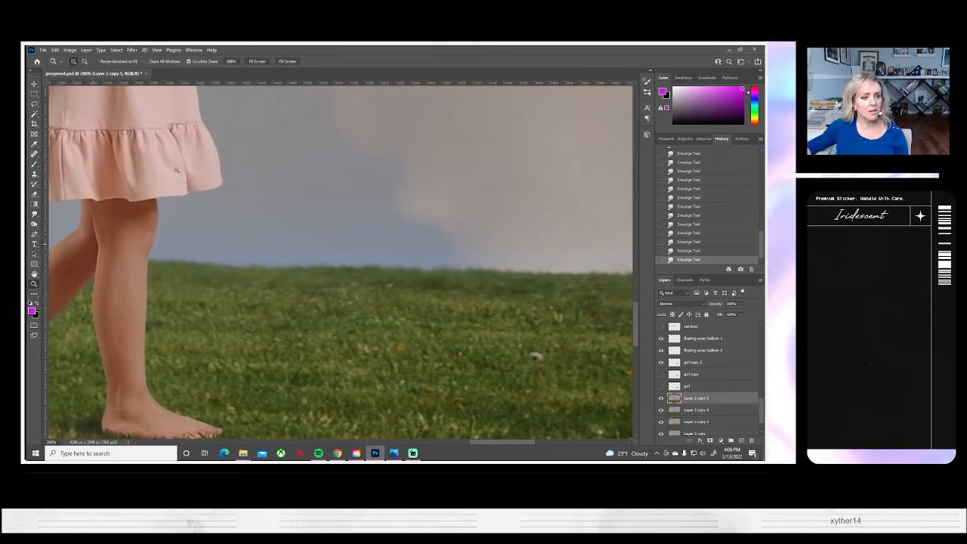
left_click(256, 61)
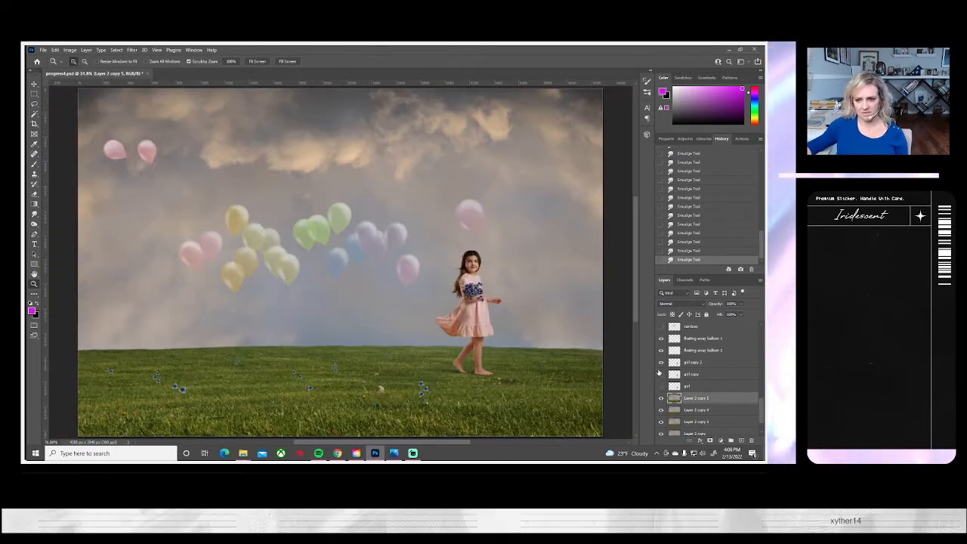
left_click(661, 398)
left_click(661, 398)
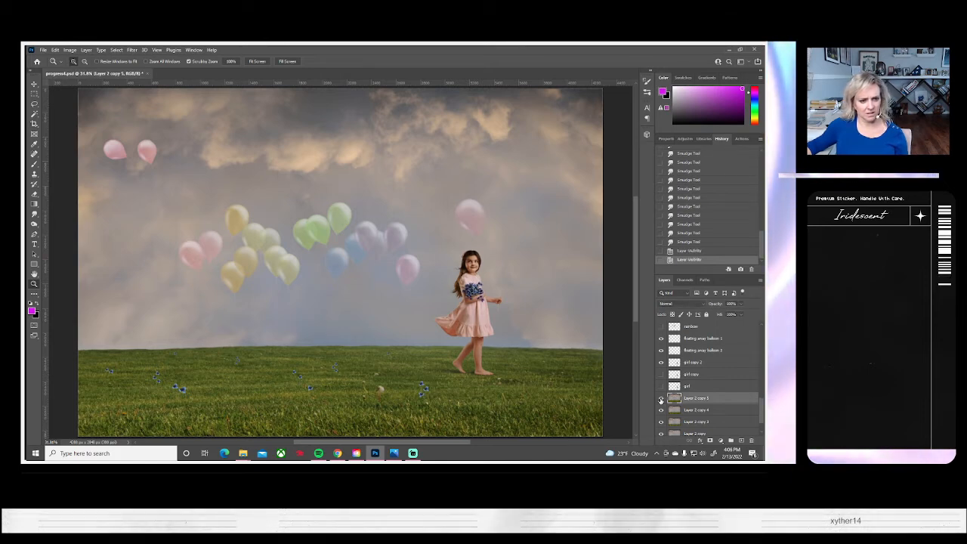
left_click(661, 397)
left_click(661, 398)
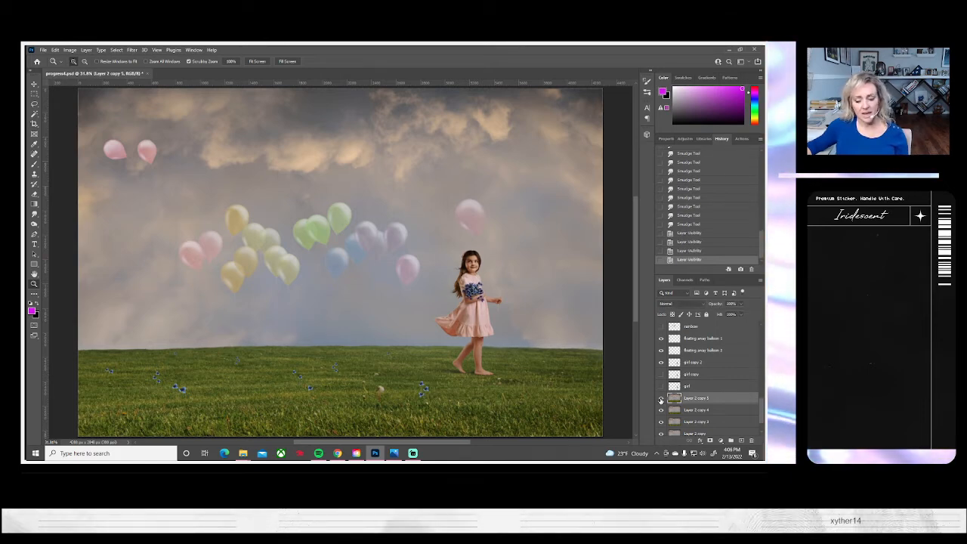
left_click(661, 398)
left_click(661, 398)
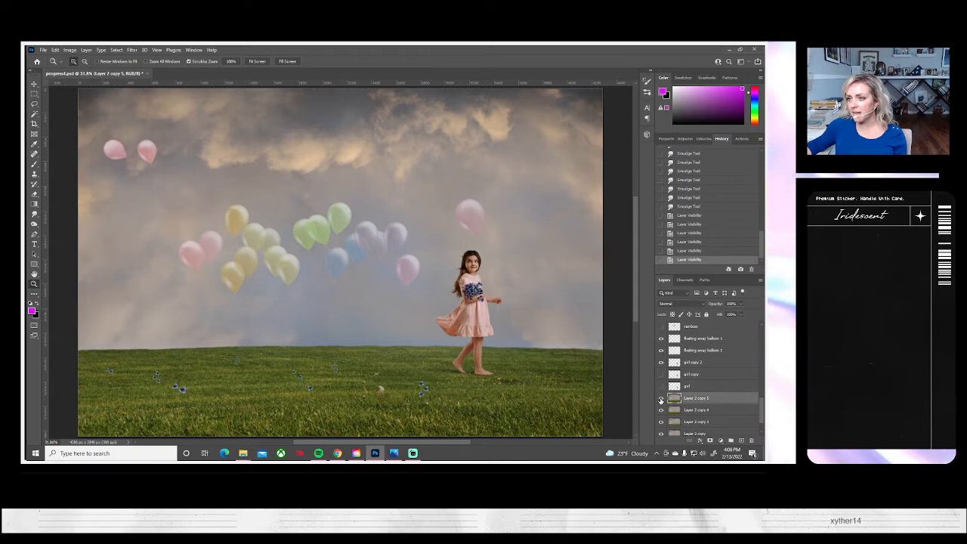
left_click(661, 398)
left_click(661, 398)
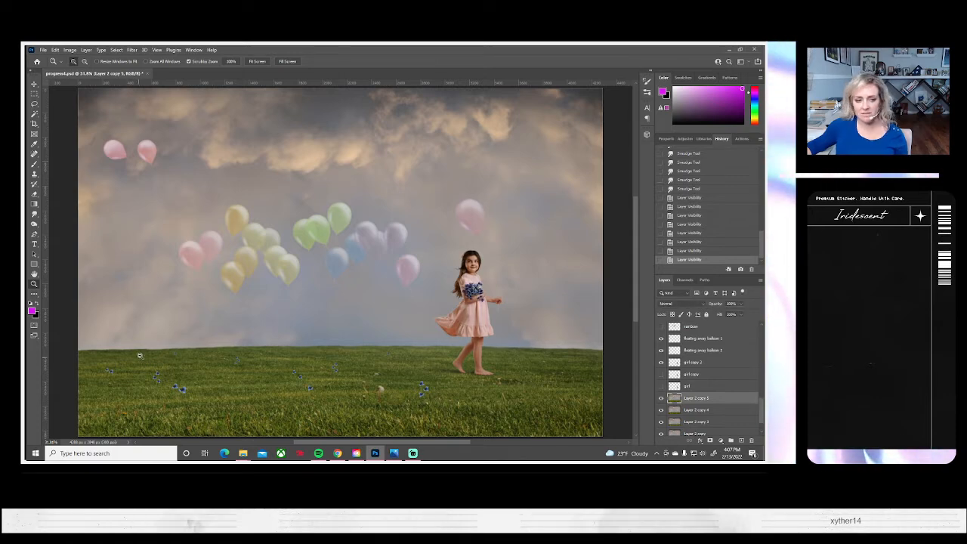
- Try a larger Smudge brush on the grass at the image border beside the two blue flowers, and undo the stroke
left_click_drag(105, 365, 105, 365)
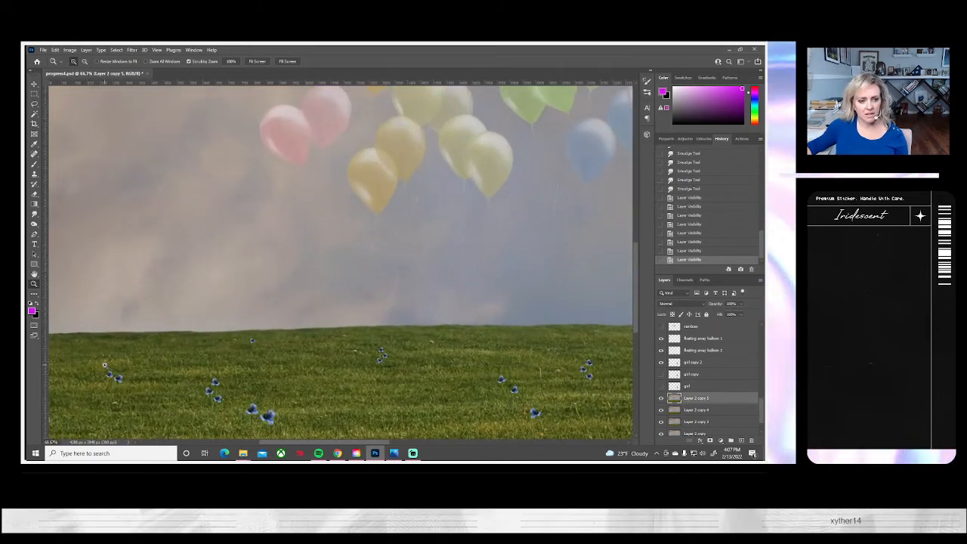
left_click(105, 365)
left_click(115, 362)
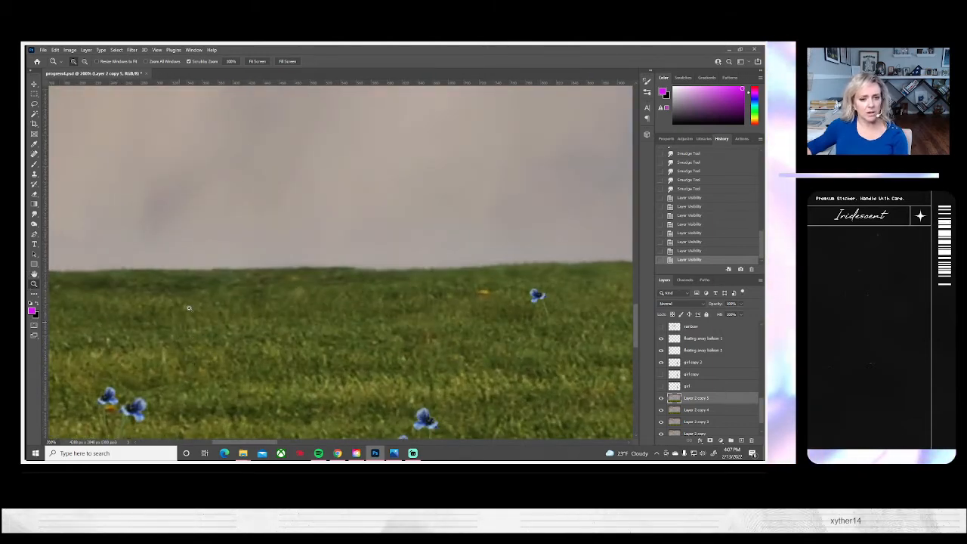
left_click_drag(259, 296, 480, 263)
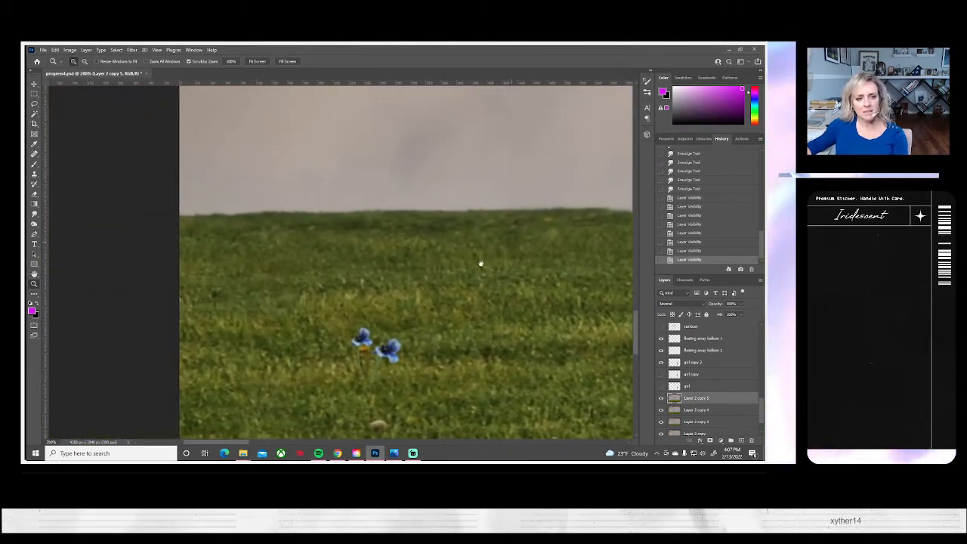
left_click(34, 214)
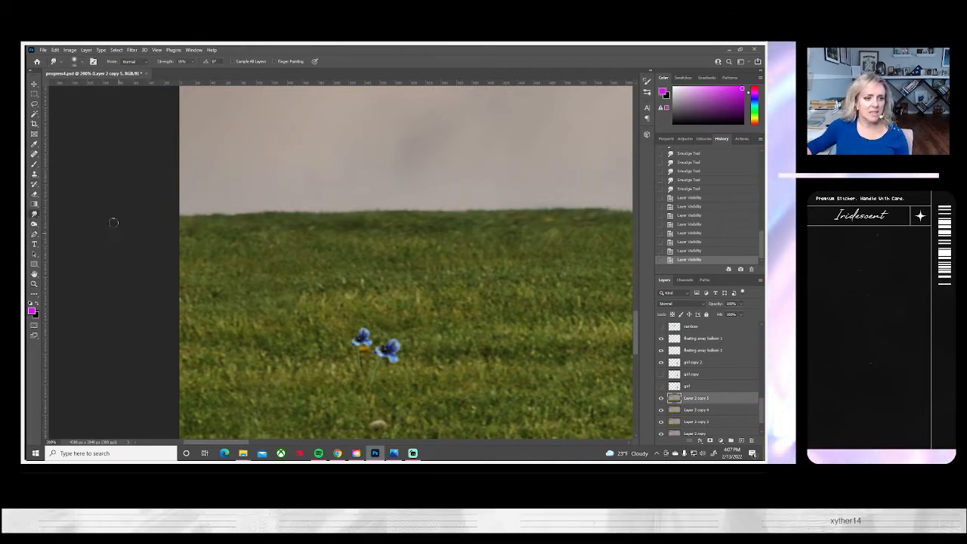
left_click(80, 60)
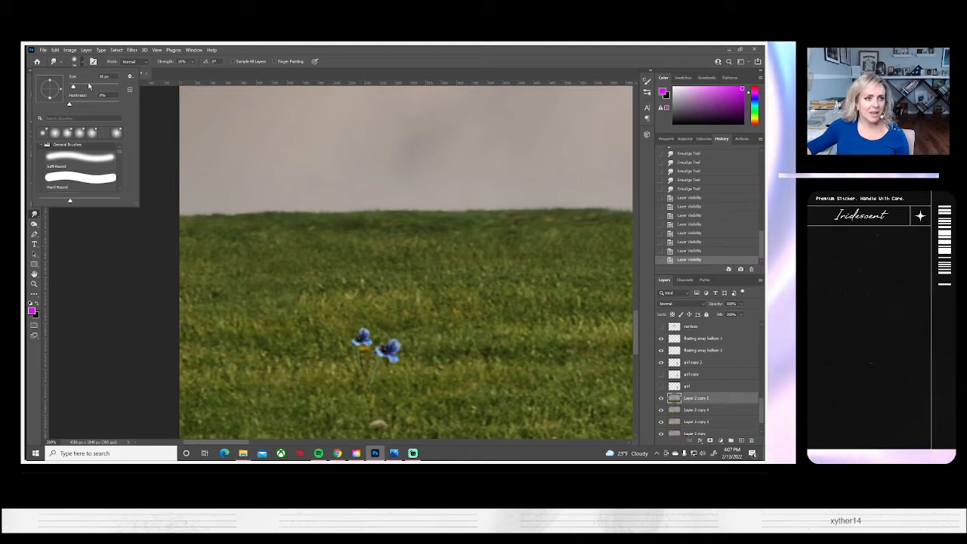
left_click(89, 85)
left_click_drag(186, 275, 182, 333)
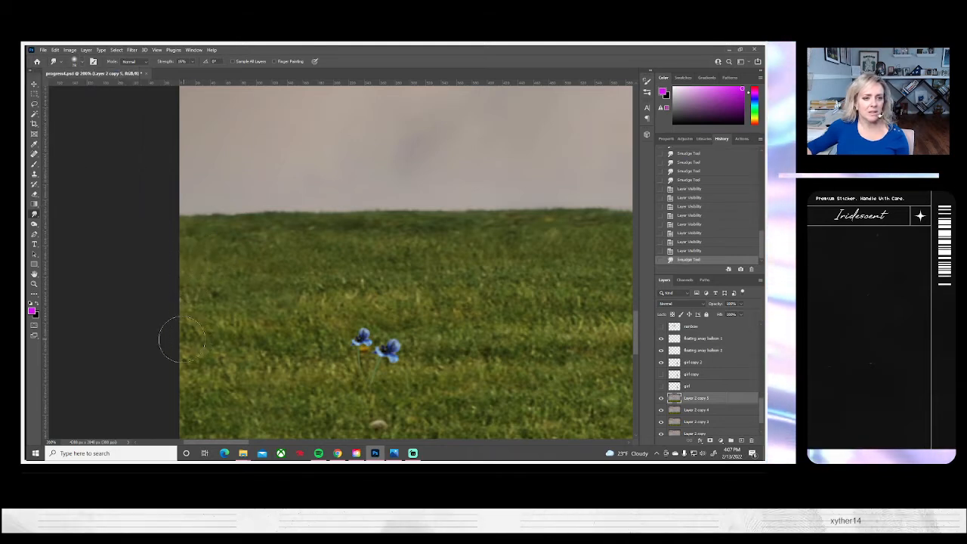
key("ctrl+z")
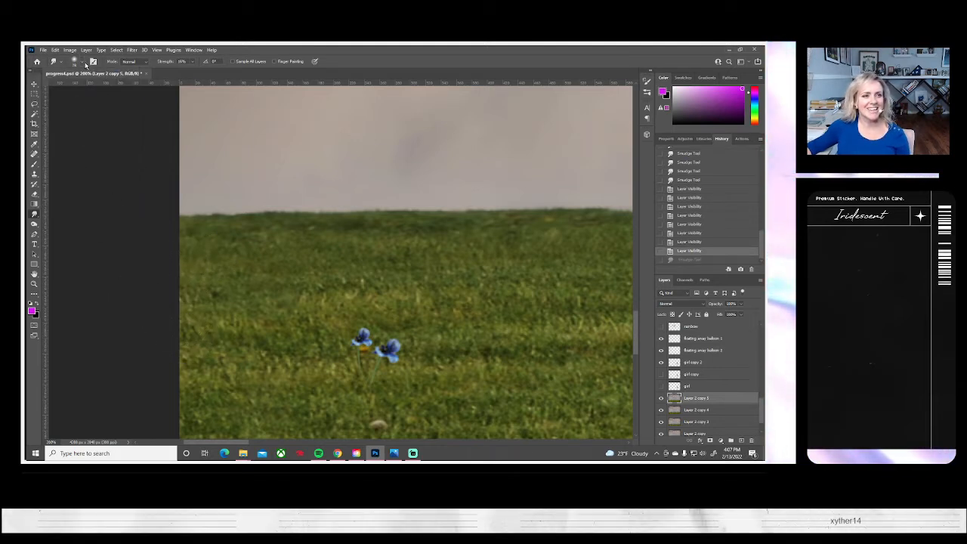
left_click(84, 62)
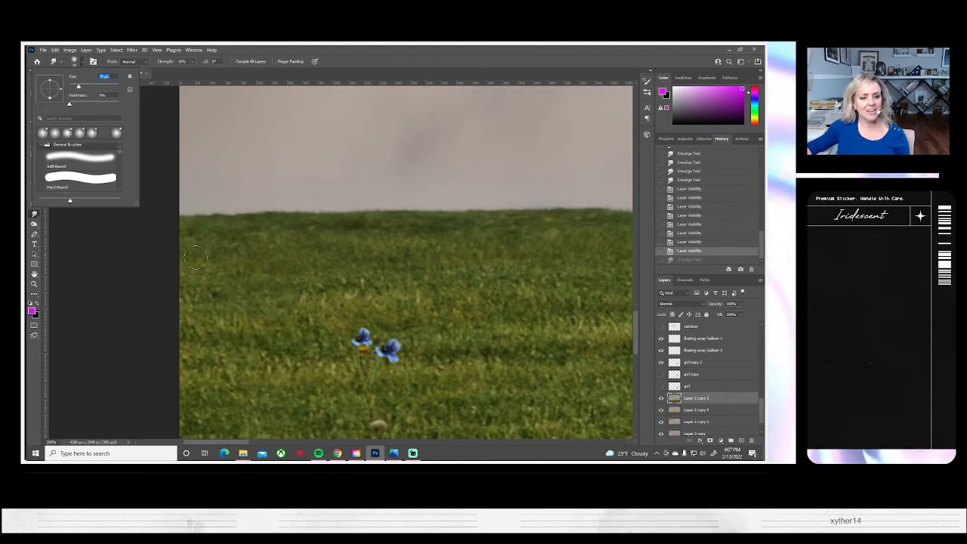
- Save the file and smudge the grass below the horizon from the image border past the two paired blue flowers
left_click(44, 49)
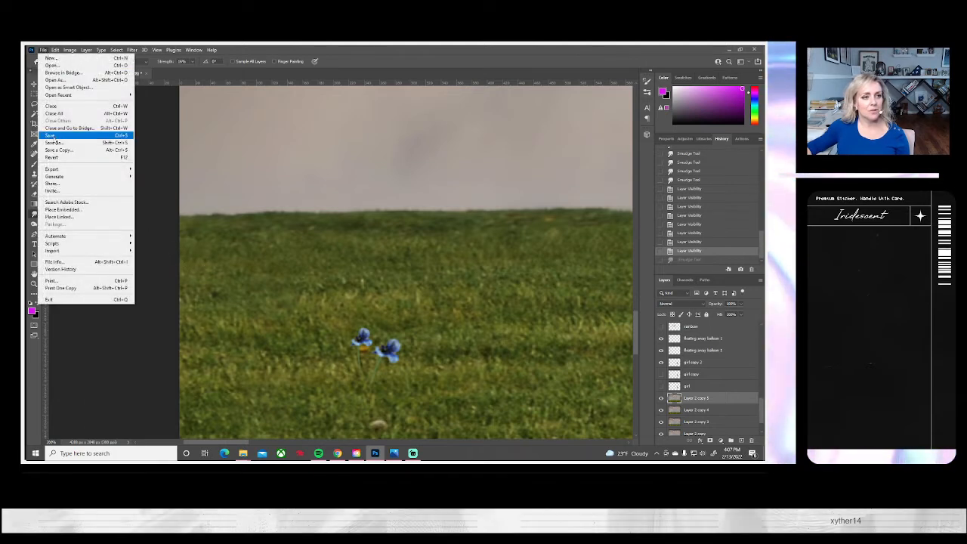
left_click(60, 129)
mouse_move(190, 275)
left_mouse_down()
mouse_move(183, 235)
mouse_move(204, 250)
mouse_move(208, 232)
mouse_move(215, 255)
mouse_move(222, 230)
mouse_move(229, 244)
mouse_move(231, 222)
mouse_move(234, 252)
mouse_move(233, 233)
mouse_move(245, 259)
mouse_move(247, 227)
mouse_move(256, 257)
mouse_move(263, 231)
mouse_move(274, 257)
mouse_move(282, 224)
mouse_move(291, 261)
mouse_move(296, 238)
mouse_move(309, 258)
mouse_move(313, 229)
mouse_move(329, 255)
mouse_move(333, 232)
mouse_move(342, 259)
mouse_move(360, 237)
mouse_move(364, 258)
mouse_move(370, 226)
mouse_move(393, 253)
mouse_move(395, 229)
mouse_move(403, 251)
mouse_move(419, 251)
mouse_move(421, 228)
mouse_move(426, 258)
mouse_move(442, 232)
mouse_move(452, 253)
mouse_move(465, 240)
mouse_move(470, 293)
left_mouse_up()
scroll(459, 291, "right", 5)
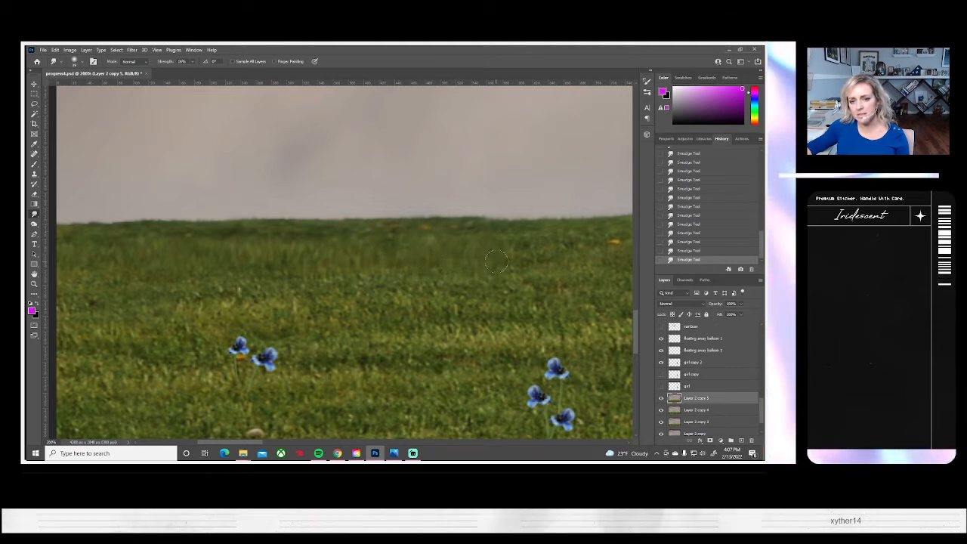
mouse_move(536, 285)
left_mouse_down()
mouse_move(440, 286)
mouse_move(402, 271)
left_mouse_up()
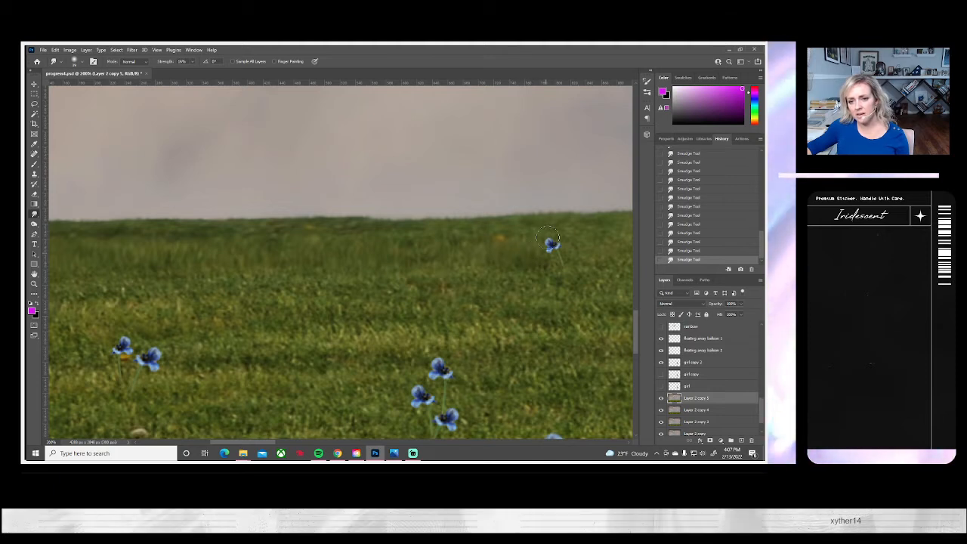
- Continue smudging the grass below the horizon, past the lone blue flower and above the next three-flower cluster, on Layer 2 copy 5
left_click_drag(515, 337, 412, 345)
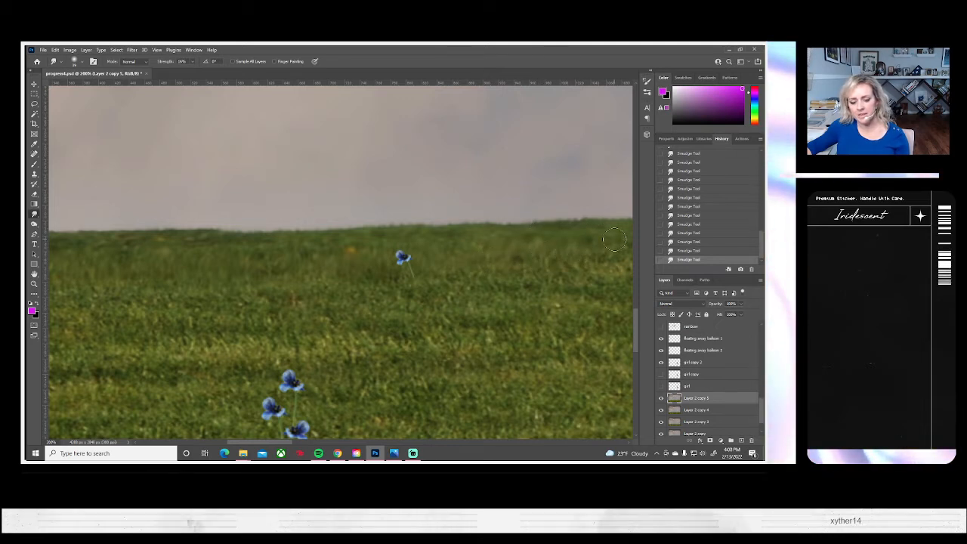
left_click_drag(566, 278, 445, 292)
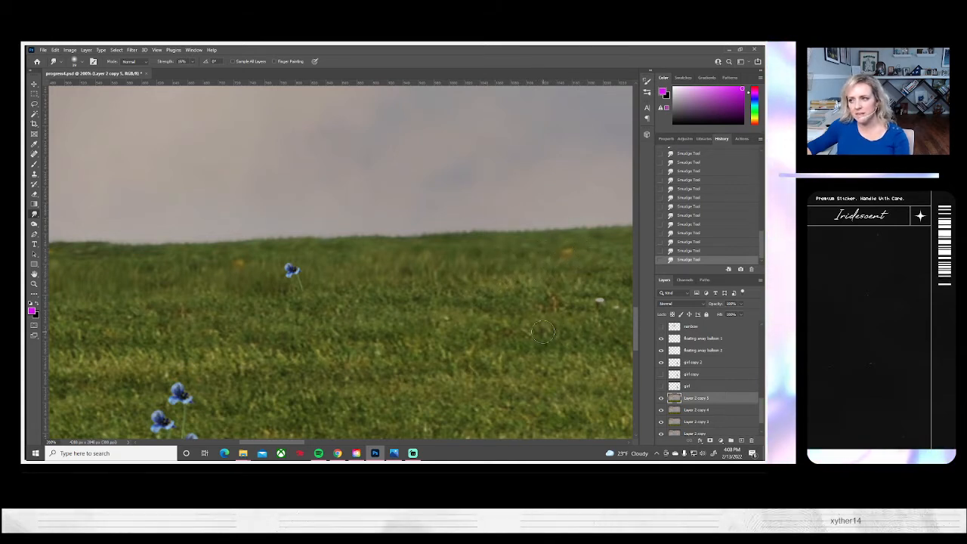
left_click_drag(519, 320, 421, 322)
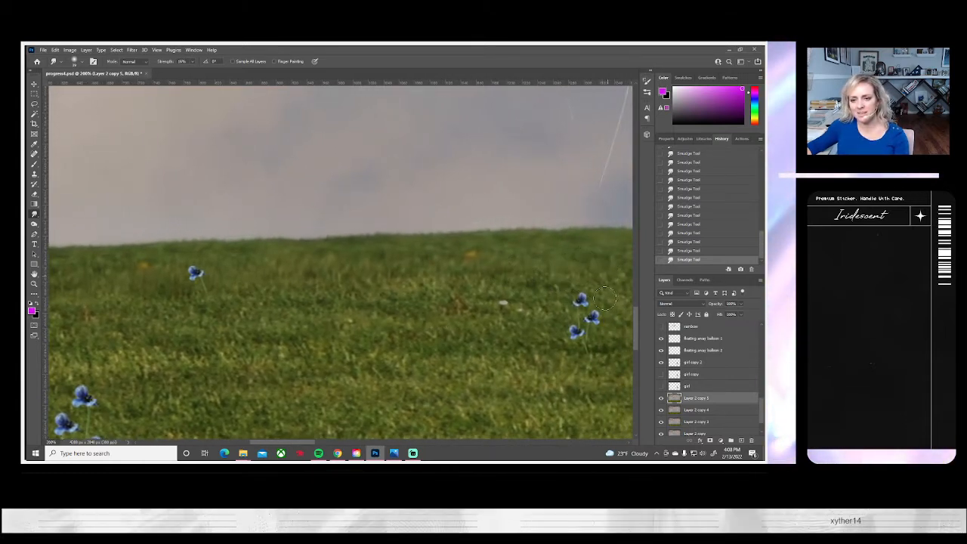
left_click_drag(594, 296, 368, 299)
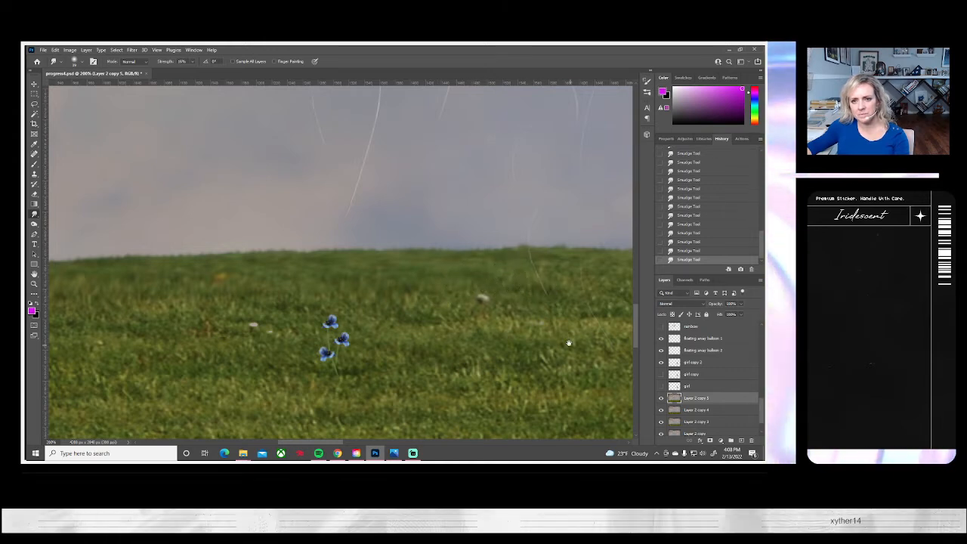
left_click_drag(565, 341, 429, 331)
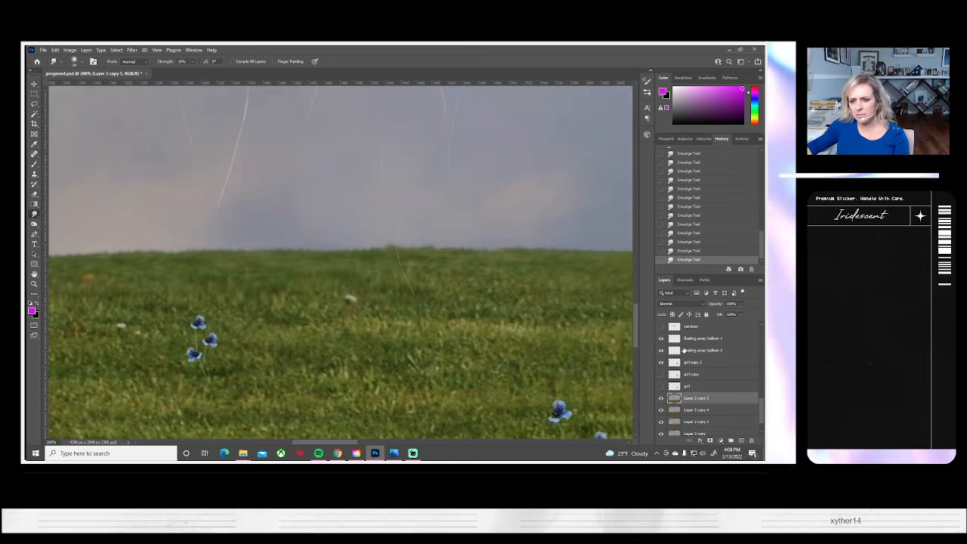
- Erase the stray balloon string hanging over the grass beside the whitish dandelion on the Color balloons copy layer
scroll(683, 351, "up", 5)
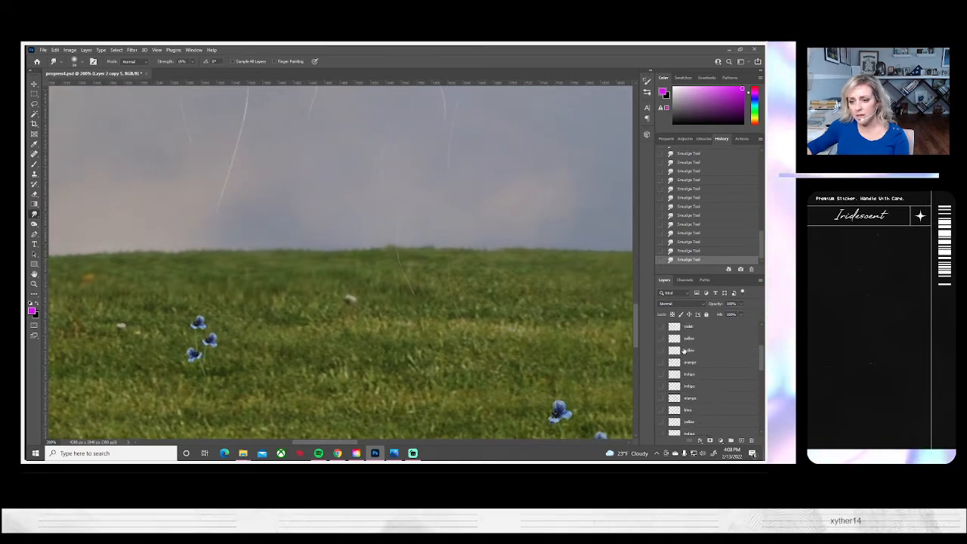
scroll(683, 350, "up", 3)
left_click(688, 339)
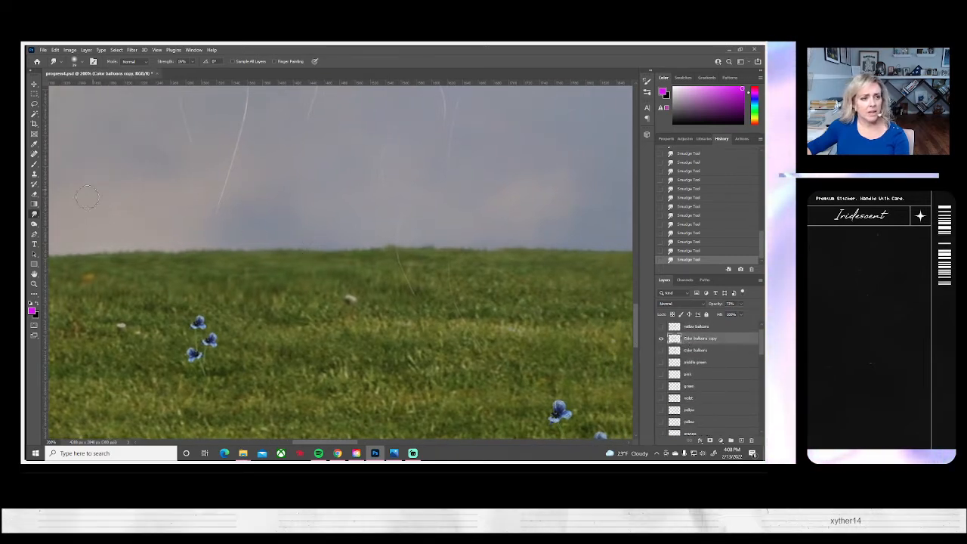
left_click(35, 195)
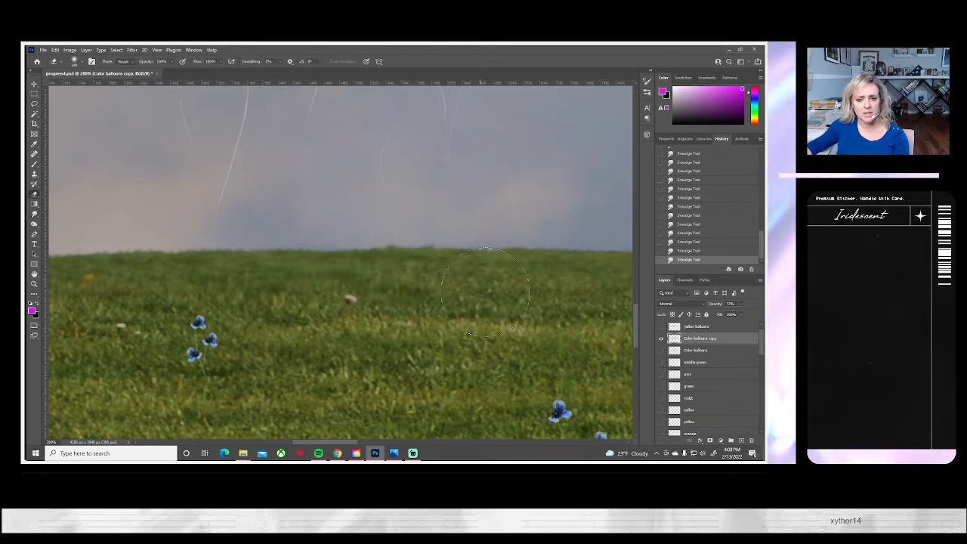
mouse_move(496, 313)
left_mouse_down()
mouse_move(509, 316)
mouse_move(487, 320)
left_mouse_up()
- Retouch a spot in the meadow on Layer 2 copy 5 with the Clone Stamp
scroll(686, 381, "down", 5)
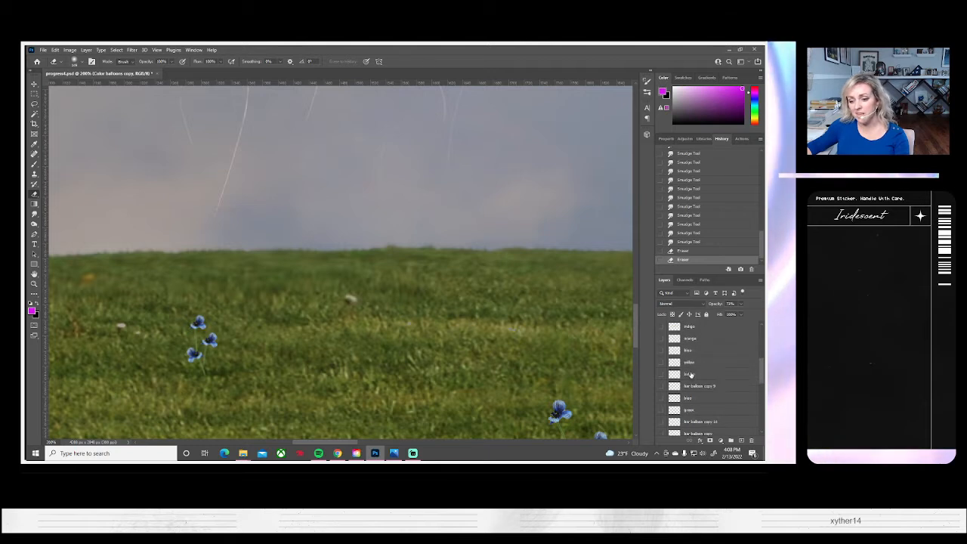
scroll(691, 386, "down", 3)
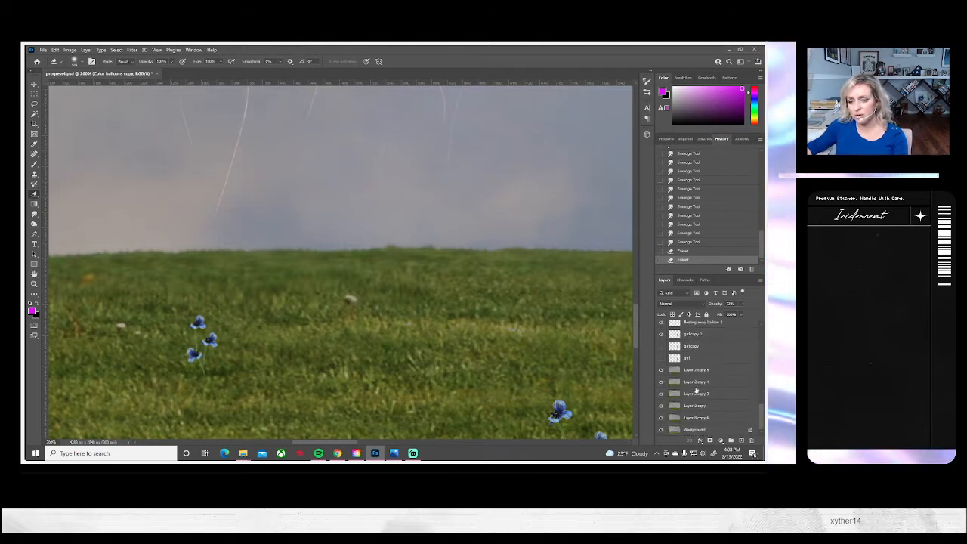
left_click(695, 370)
key("s")
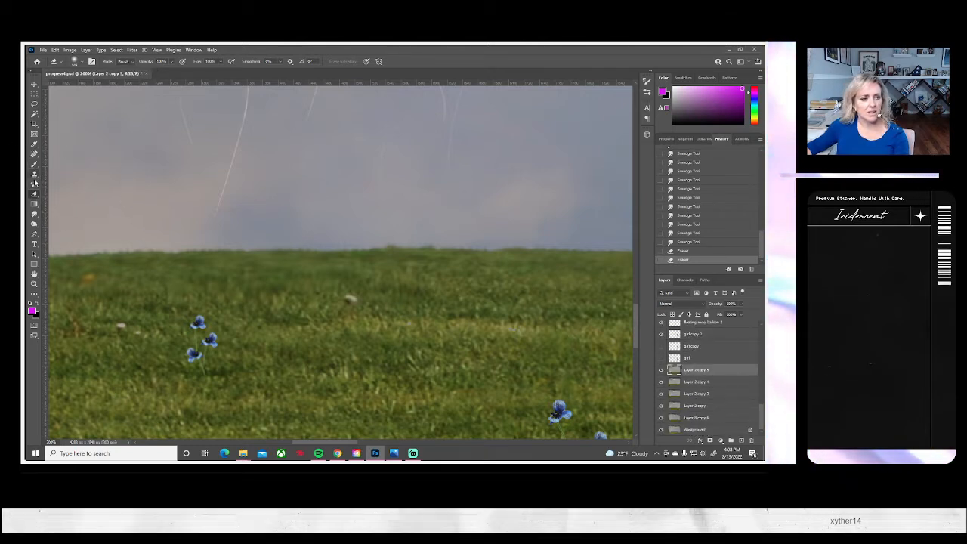
left_click(514, 331)
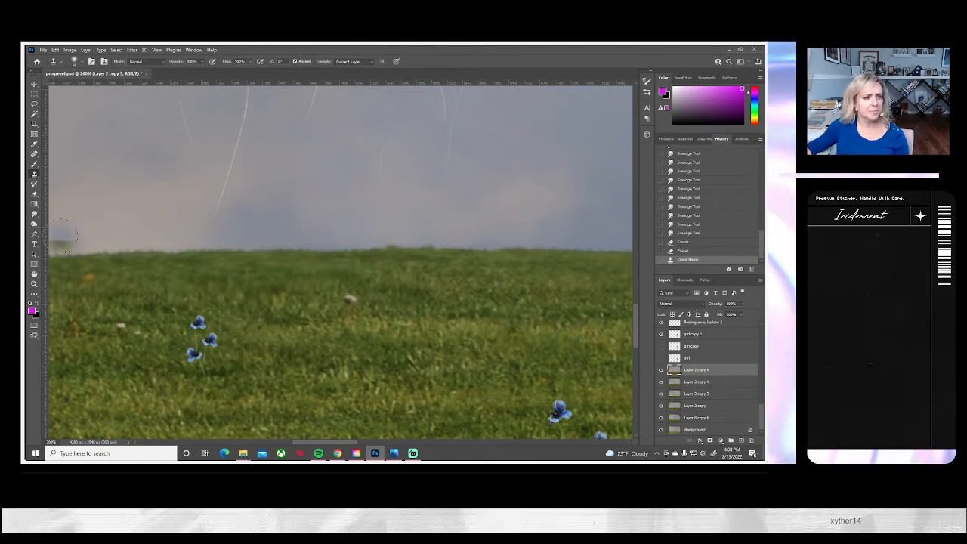
- Smudge the grass below the horizon on Layer 2 copy 5 from the whitish dandelion to the next balloon string
key("g")
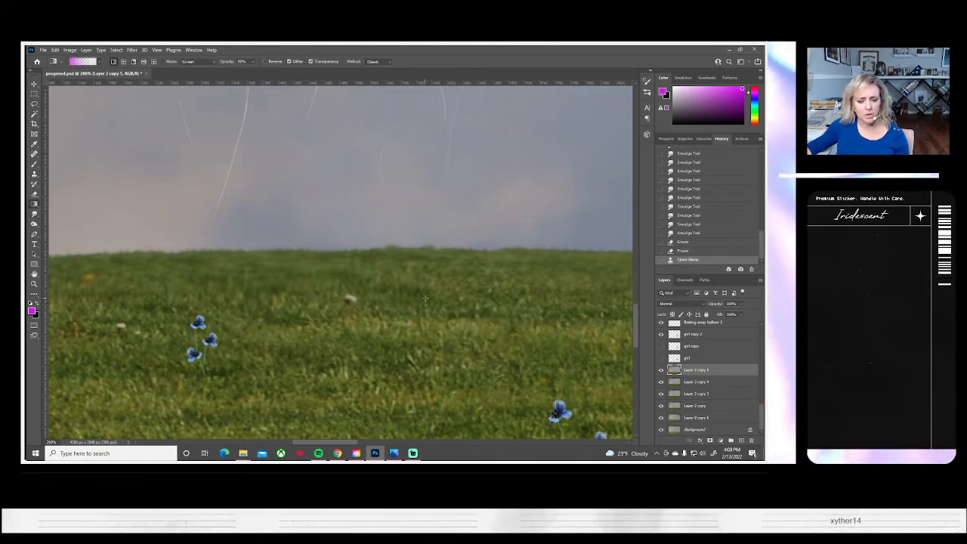
left_click(34, 214)
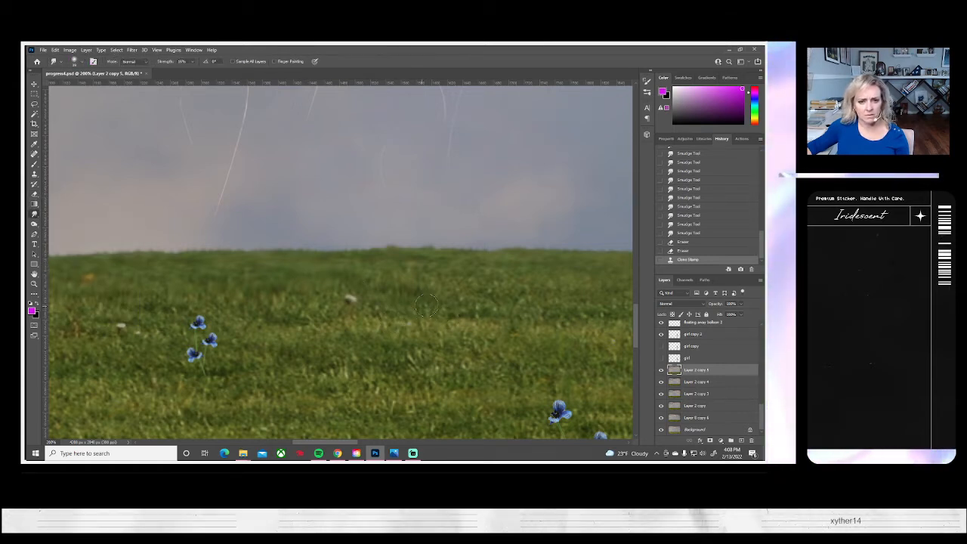
mouse_move(427, 305)
left_mouse_down()
mouse_move(425, 275)
mouse_move(466, 276)
left_mouse_up()
mouse_move(475, 298)
left_mouse_down()
mouse_move(477, 275)
mouse_move(497, 276)
left_mouse_up()
mouse_move(505, 296)
left_mouse_down()
mouse_move(506, 276)
mouse_move(527, 276)
left_mouse_up()
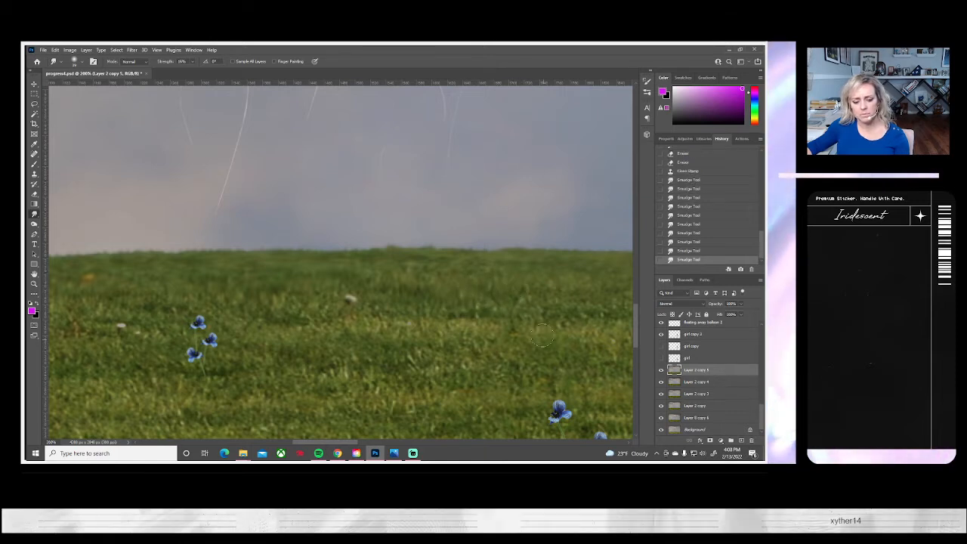
mouse_move(537, 328)
left_mouse_down()
mouse_move(470, 343)
mouse_move(460, 293)
mouse_move(508, 275)
left_mouse_up()
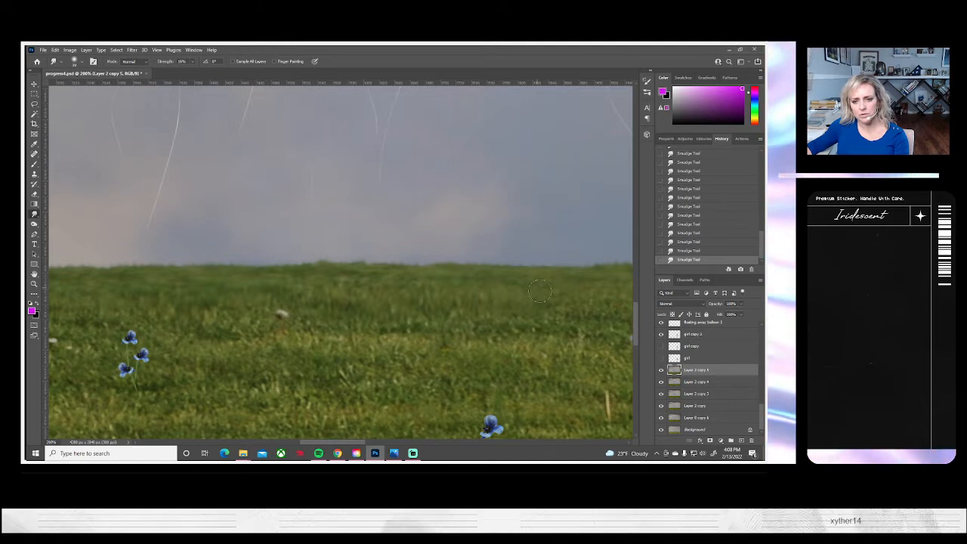
left_click_drag(587, 315, 471, 299)
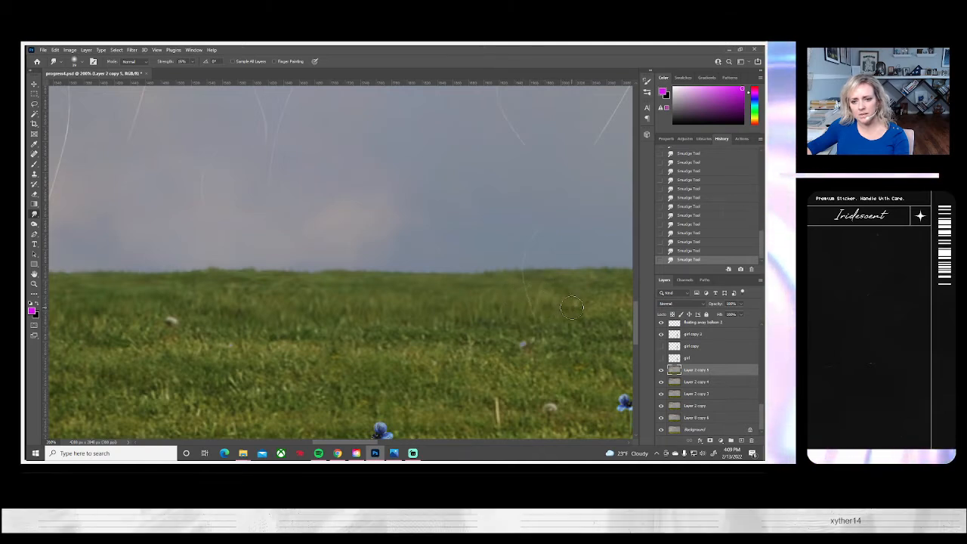
- Erase the faint balloon string that crosses the horizon into the grass on the Color balloons copy layer
scroll(708, 351, "up", 2)
scroll(709, 351, "up", 5)
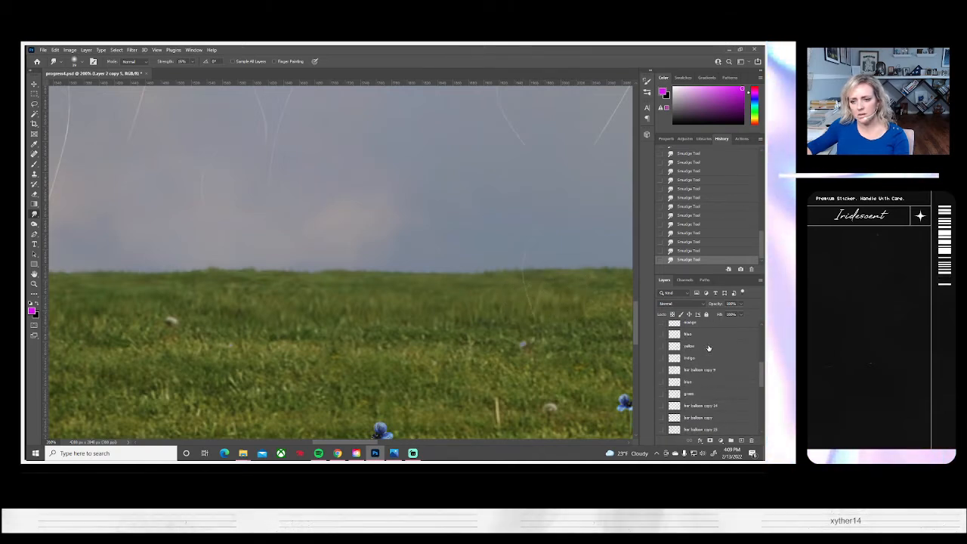
scroll(706, 346, "up", 2)
left_click(701, 346)
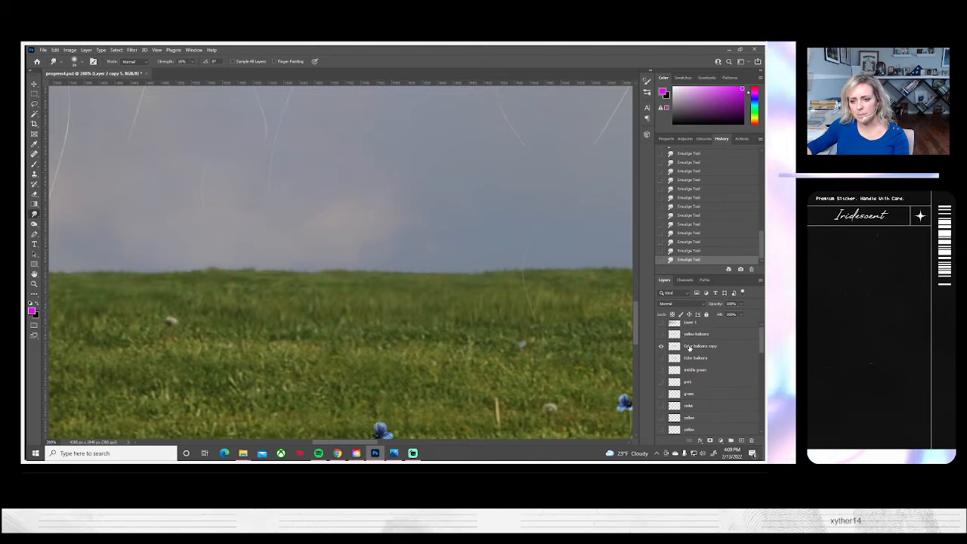
key("e")
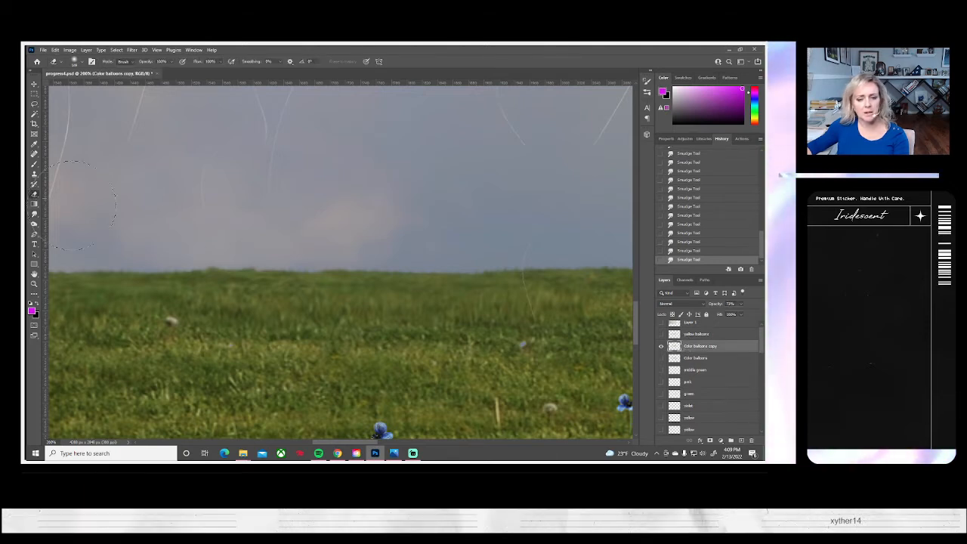
left_click_drag(529, 258, 487, 319)
key("space")
left_click_drag(524, 331, 395, 317)
- Clone grass over the pale spot just below the horizon, above the three blue flowers, on Layer 2 copy 5
scroll(688, 397, "down", 5)
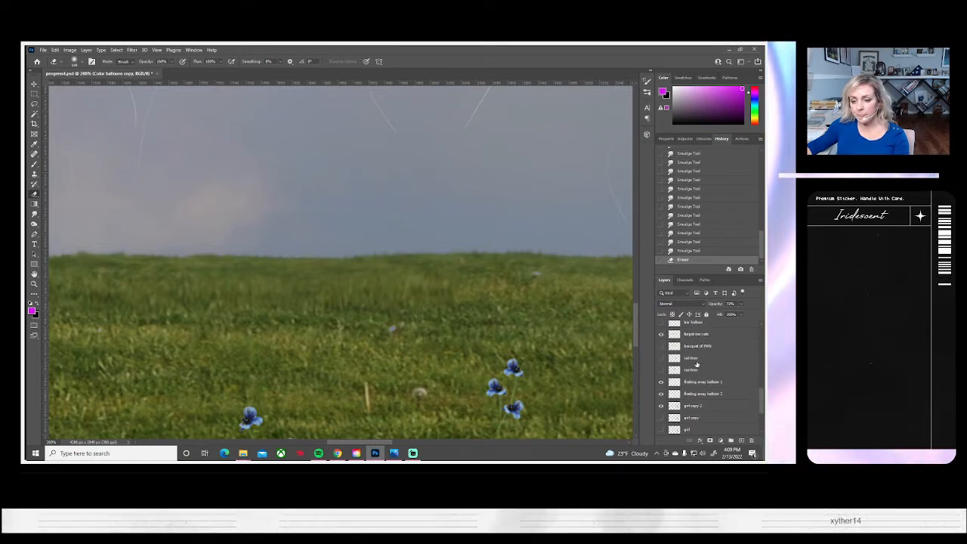
left_click(694, 405)
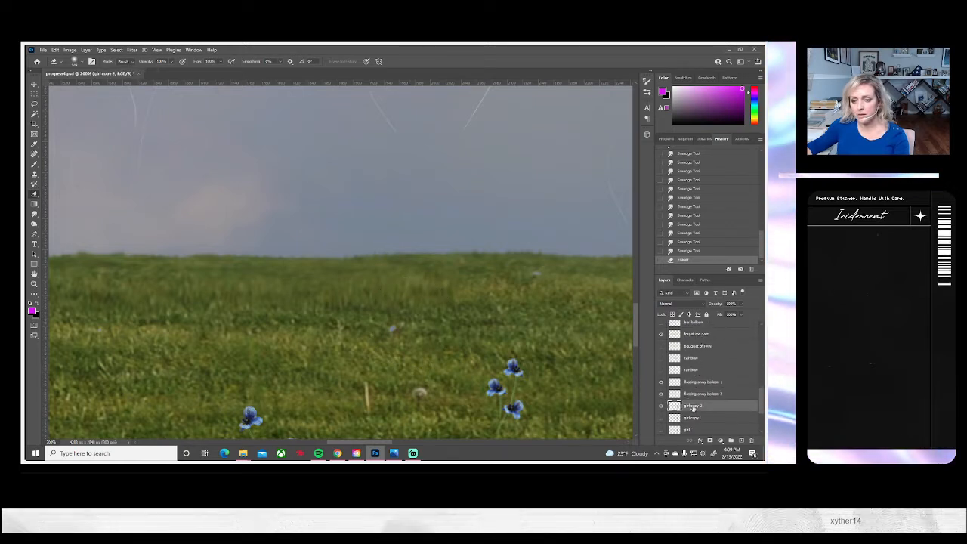
scroll(693, 407, "down", 2)
left_click(689, 393)
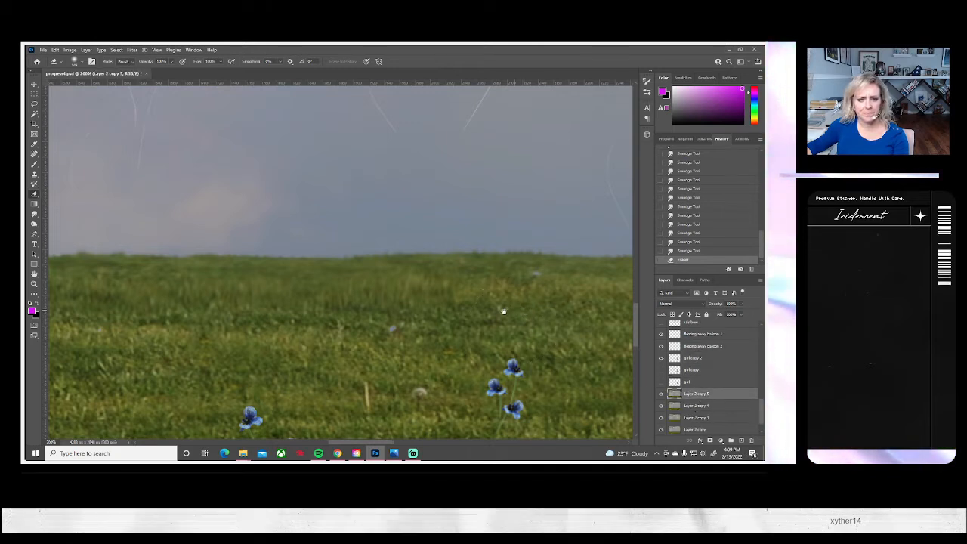
left_click_drag(503, 310, 433, 310)
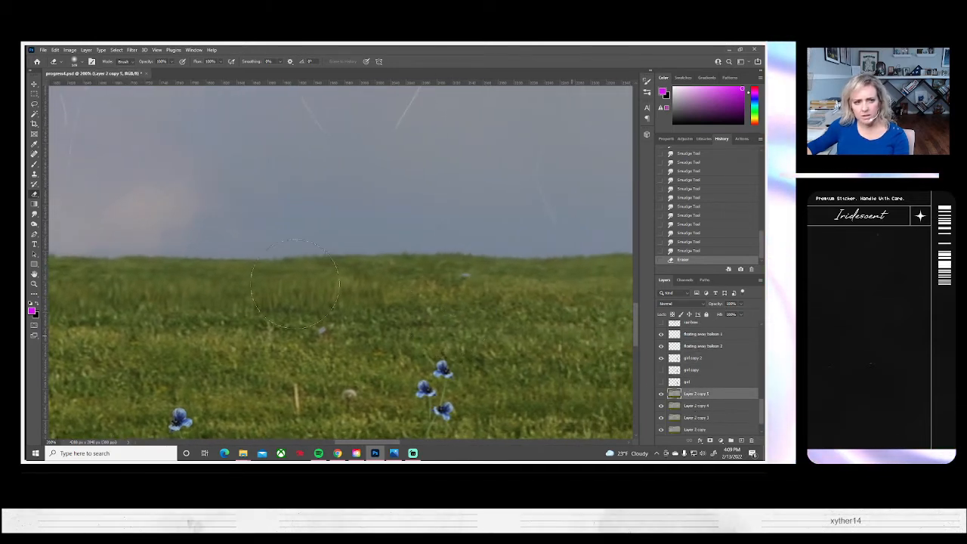
key("s")
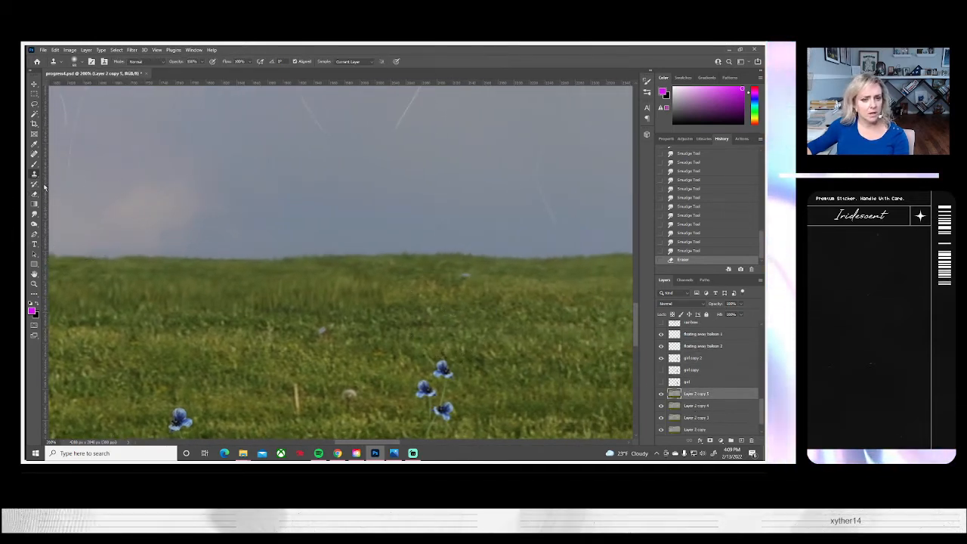
left_click(512, 286, "alt")
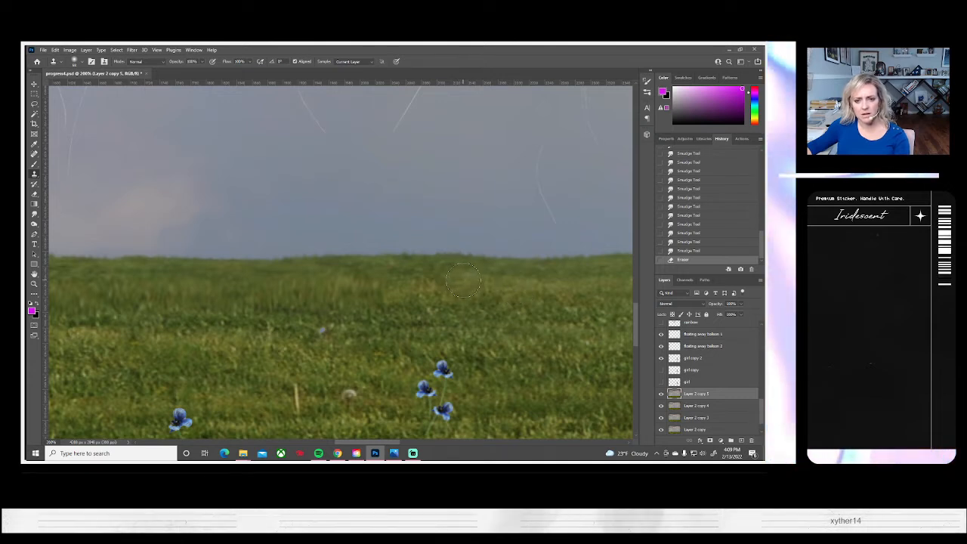
left_click(463, 281)
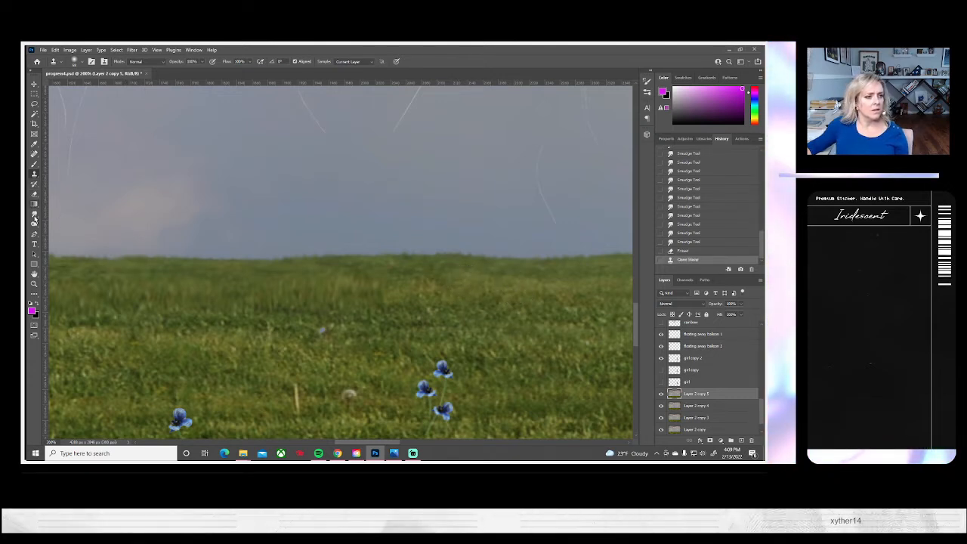
- Smudge the grass below the horizon from above the three blue flowers toward the single blue flower
left_click(34, 215)
mouse_move(398, 301)
left_mouse_down()
mouse_move(395, 271)
mouse_move(408, 293)
mouse_move(420, 292)
mouse_move(422, 269)
mouse_move(433, 303)
mouse_move(452, 276)
left_mouse_up()
mouse_move(456, 298)
left_mouse_down()
mouse_move(436, 270)
mouse_move(426, 284)
mouse_move(473, 278)
left_mouse_up()
mouse_move(477, 299)
left_mouse_down()
mouse_move(500, 285)
mouse_move(501, 296)
mouse_move(521, 281)
mouse_move(535, 304)
mouse_move(549, 274)
mouse_move(571, 298)
mouse_move(492, 332)
mouse_move(444, 328)
mouse_move(434, 295)
left_mouse_up()
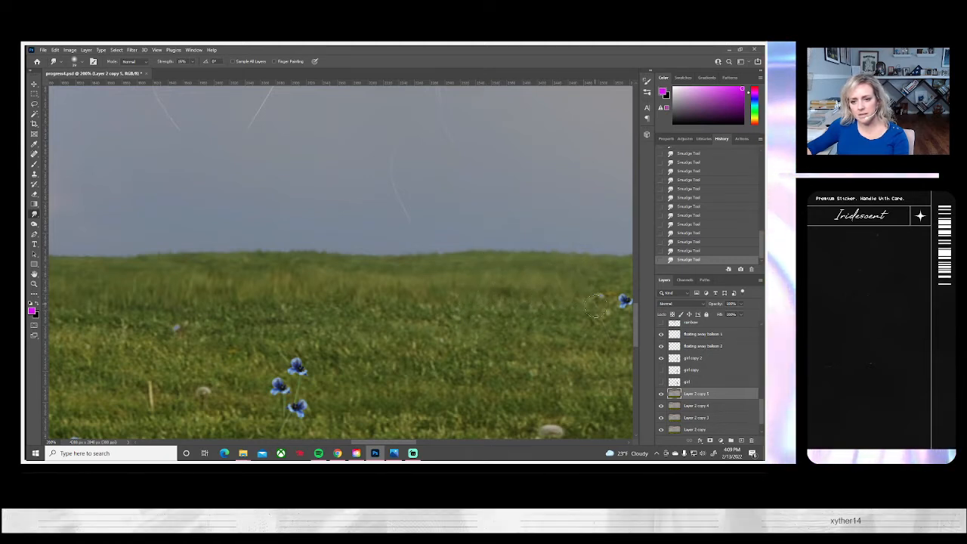
left_click_drag(582, 307, 446, 324)
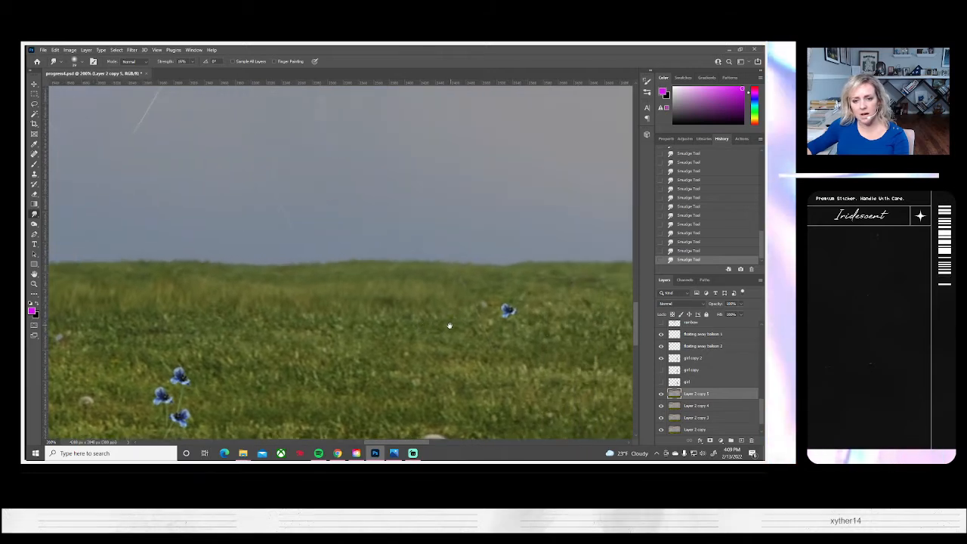
- Switch to the Clone Stamp tool for retouching the grass on Layer 2 copy 5
left_click(34, 174)
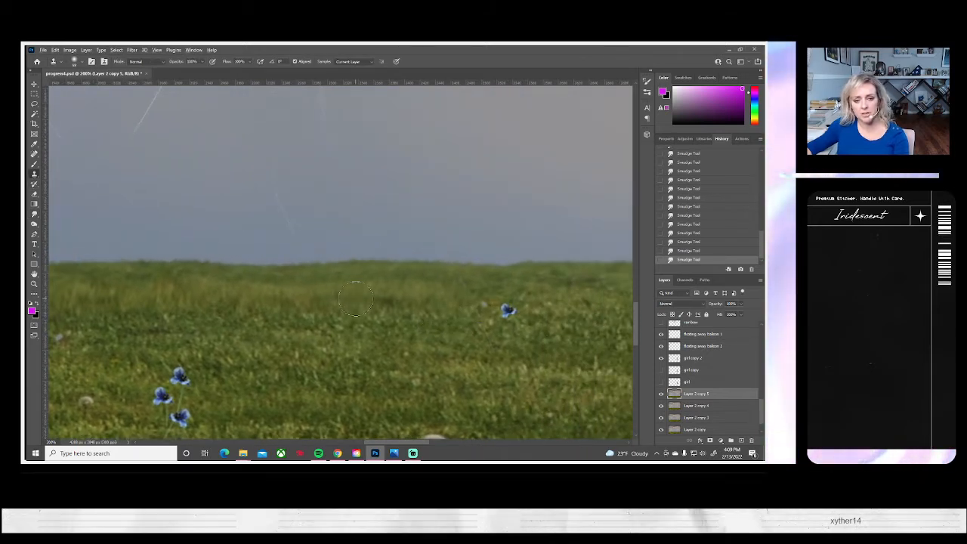
- Clone out the pale spot beside the lone blue flower, then smudge the distant grass around it
left_click(476, 306)
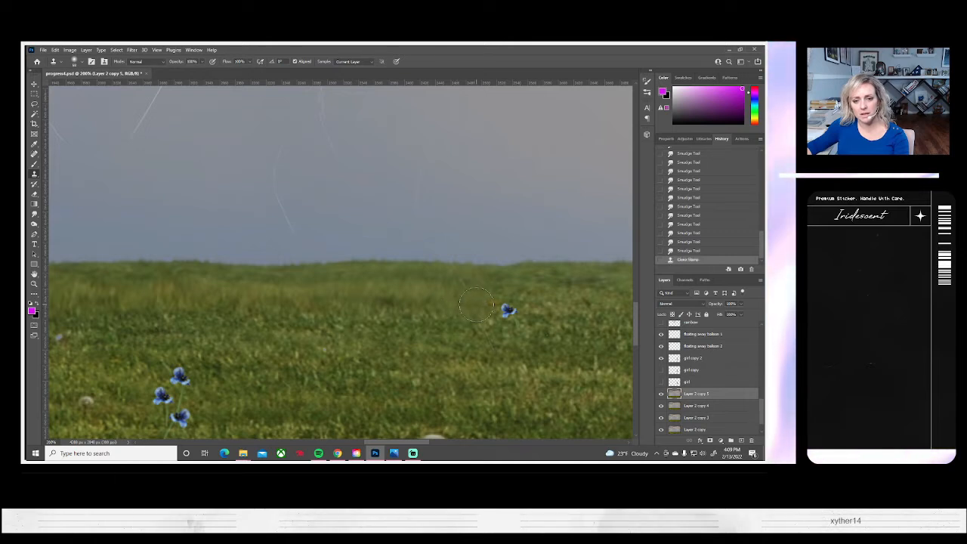
left_click(34, 214)
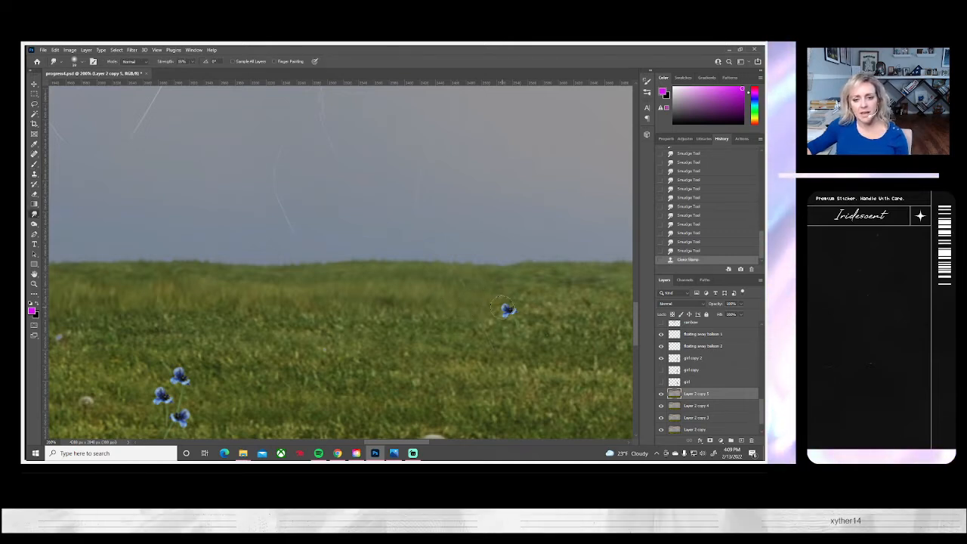
left_click_drag(503, 280, 533, 300)
mouse_move(540, 291)
left_mouse_down()
mouse_move(542, 302)
mouse_move(567, 301)
left_mouse_up()
left_click_drag(579, 290, 585, 304)
left_click_drag(593, 293, 595, 304)
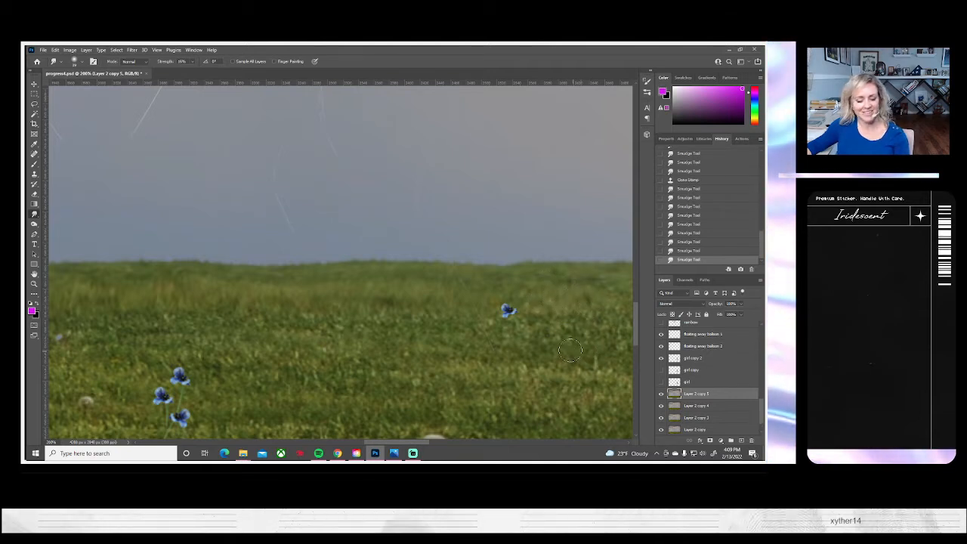
- Smudge the strip of distant grass from the lone blue flower towards the girl's dress hem
key("space")
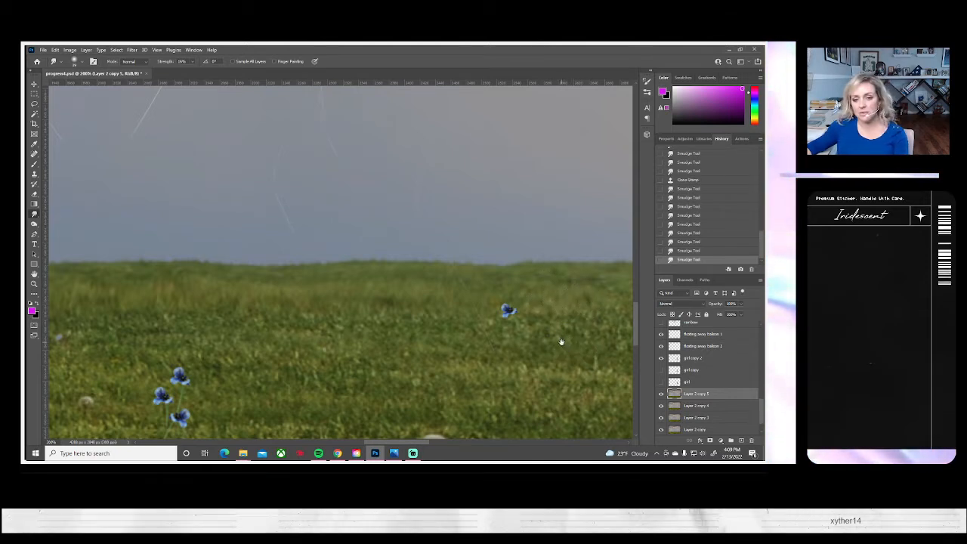
left_click_drag(561, 342, 454, 337)
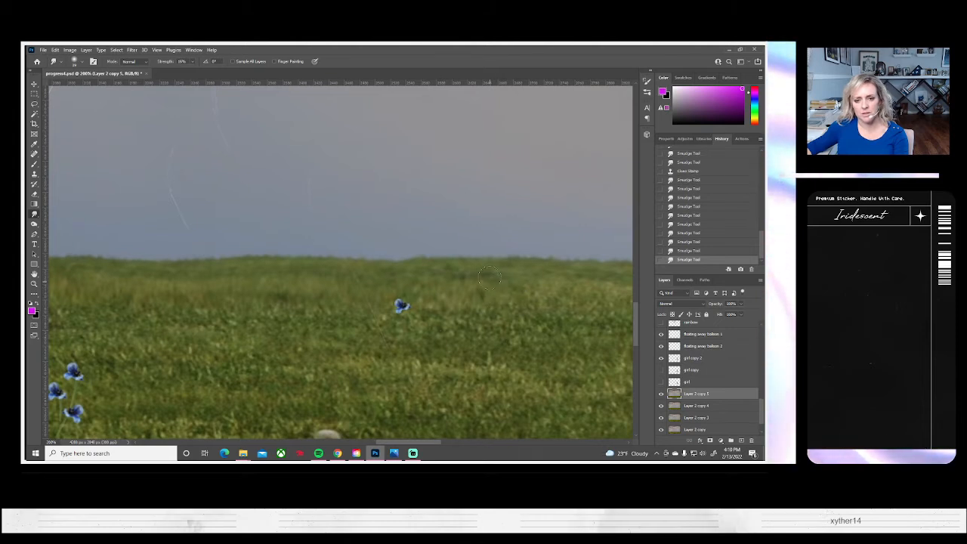
mouse_move(490, 278)
left_mouse_down()
mouse_move(472, 311)
mouse_move(505, 297)
left_mouse_up()
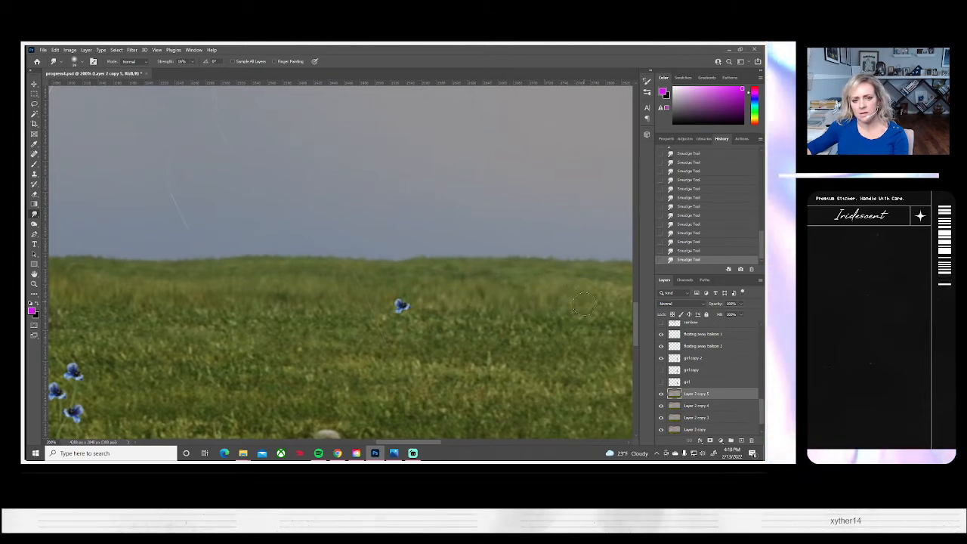
left_click_drag(602, 325, 509, 339)
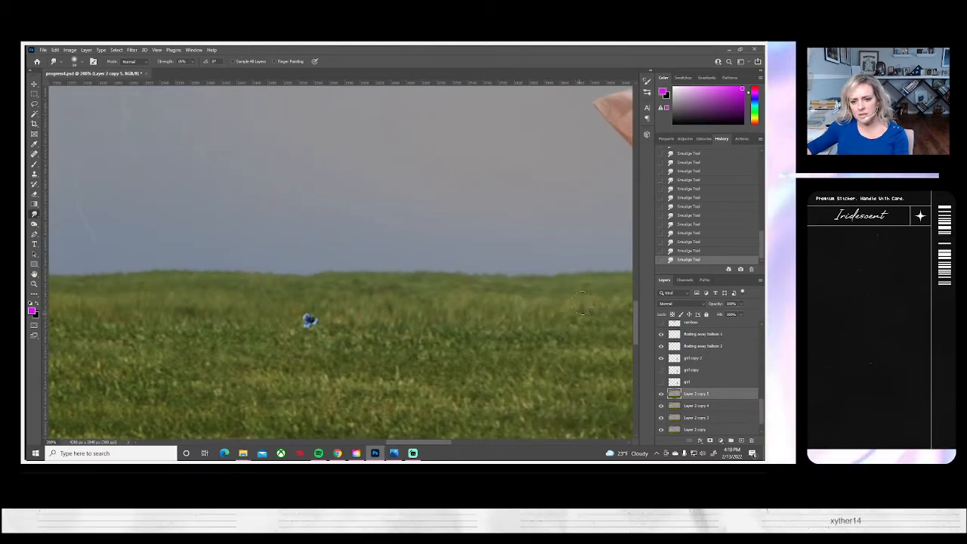
left_click_drag(606, 345, 547, 351)
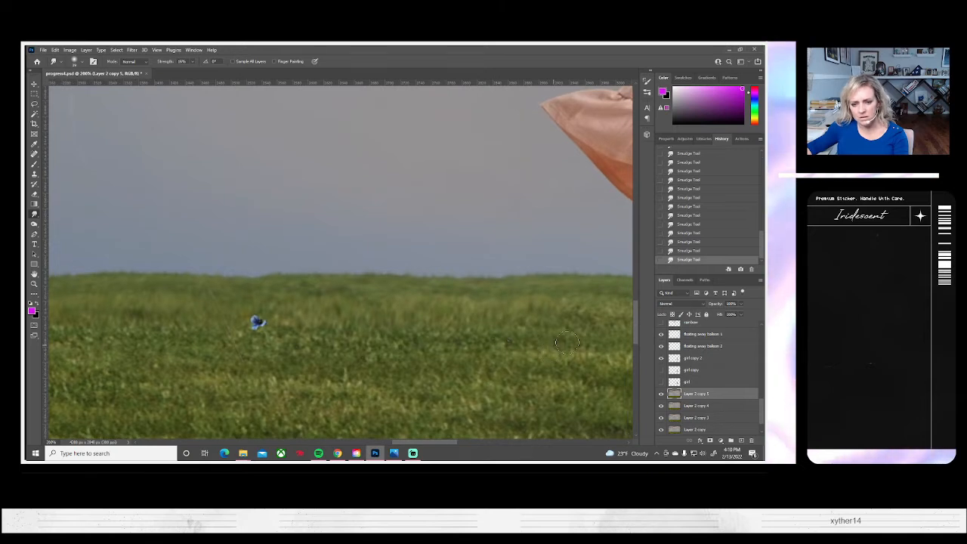
- Clone nearby grass over the uneven patch between the lone blue flower and the girl
left_click(34, 174)
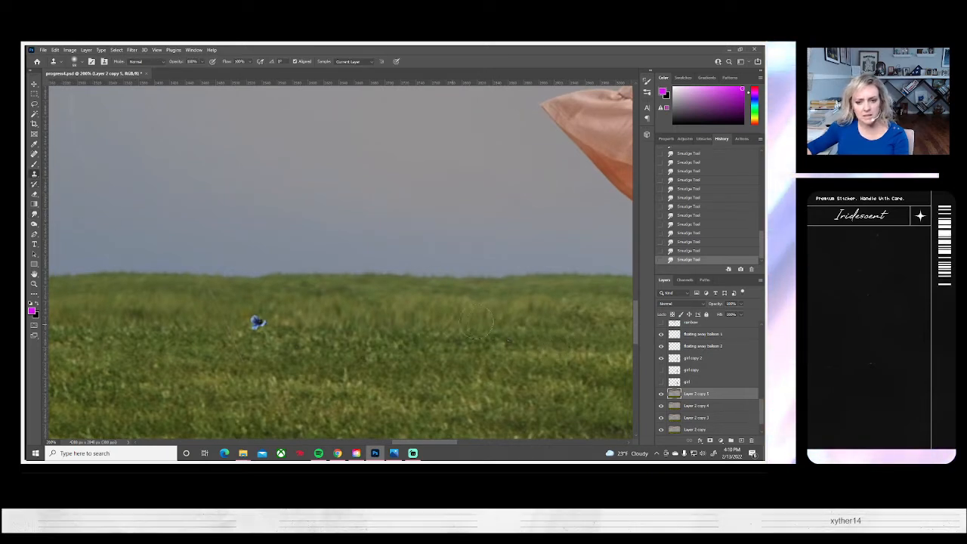
left_click(546, 337, "alt")
left_click(508, 344)
left_click(508, 345)
- Smudge the cloned area and the distant grass up to the girl's back leg
left_click_drag(468, 353, 304, 340)
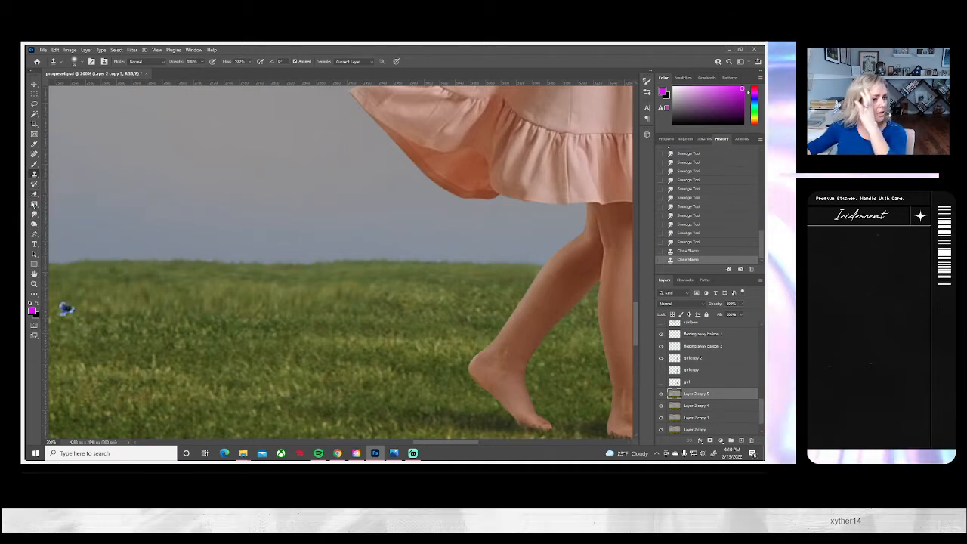
key("g")
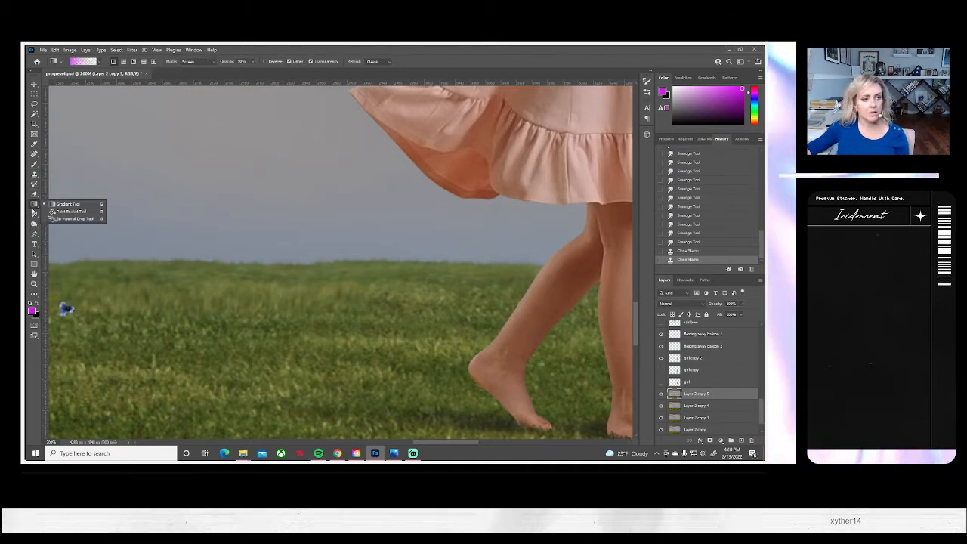
left_click(33, 213)
mouse_move(344, 311)
left_mouse_down()
mouse_move(315, 303)
mouse_move(317, 287)
mouse_move(309, 289)
left_mouse_up()
left_click_drag(308, 293, 314, 304)
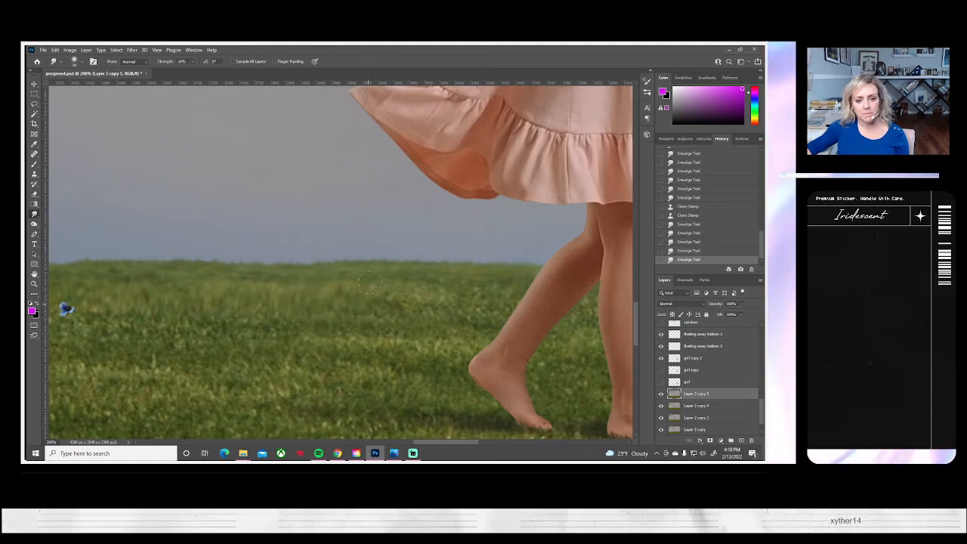
mouse_move(369, 282)
left_mouse_down()
mouse_move(373, 296)
mouse_move(415, 302)
left_mouse_up()
left_click_drag(419, 293, 434, 304)
left_click_drag(438, 294, 445, 304)
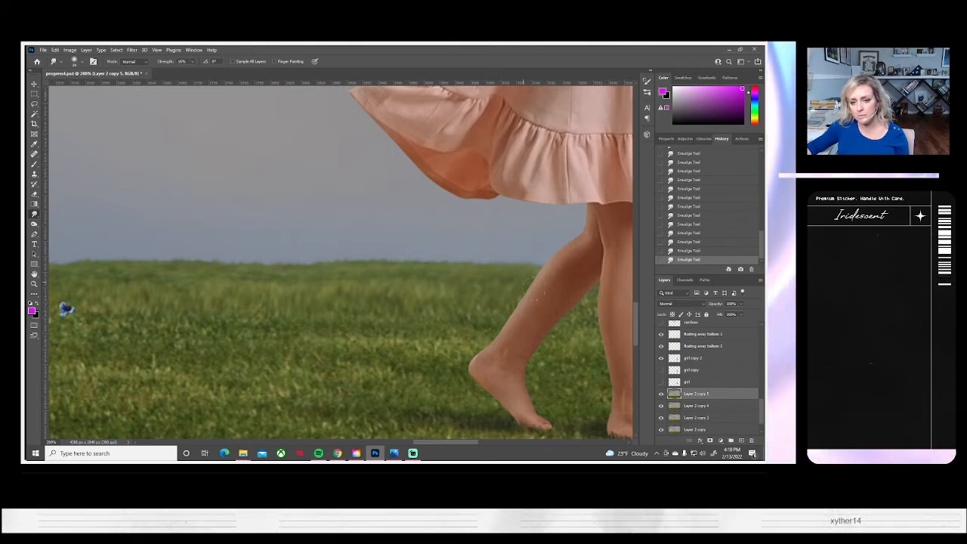
- Smudge the distant grass from the girl's legs along the horizon to the image's right edge
left_click_drag(518, 392, 370, 393)
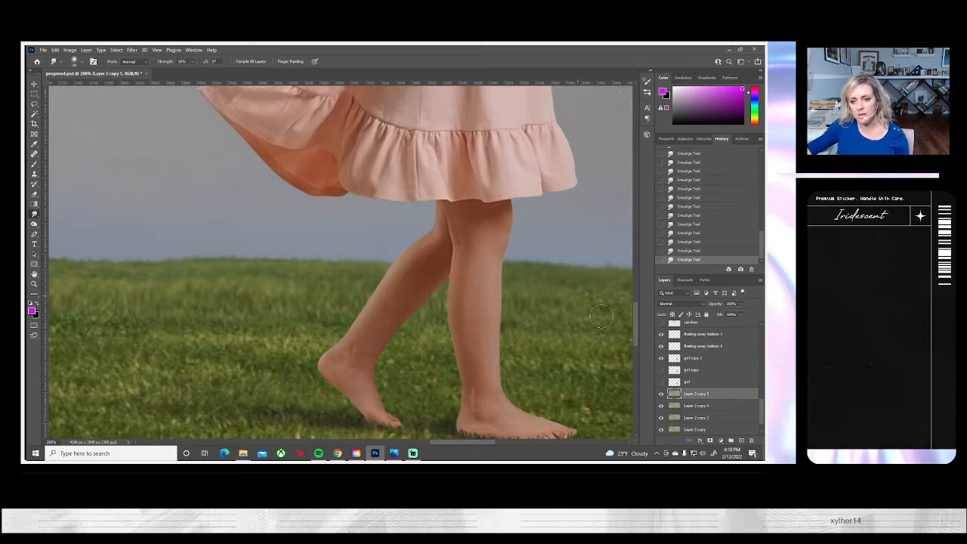
left_click_drag(584, 344, 434, 359)
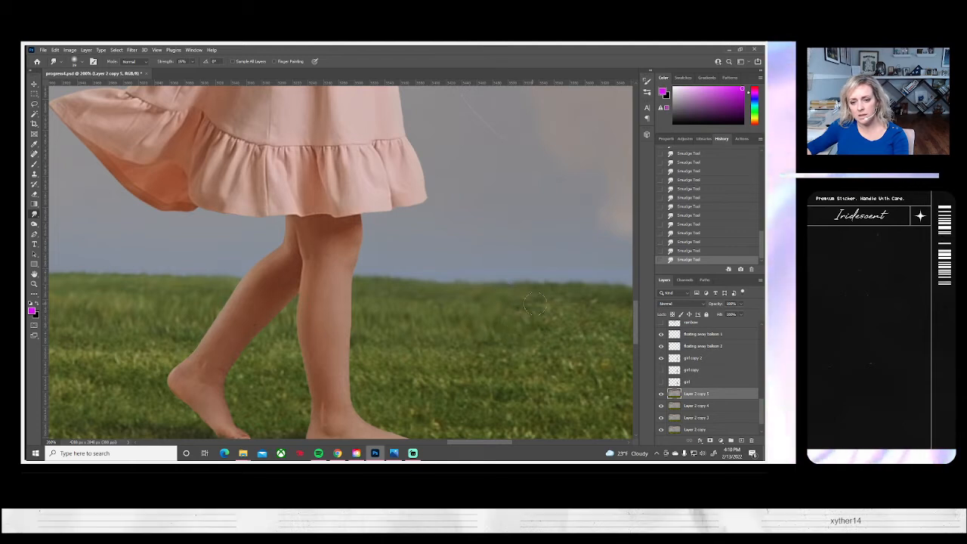
scroll(483, 341, "right", 5)
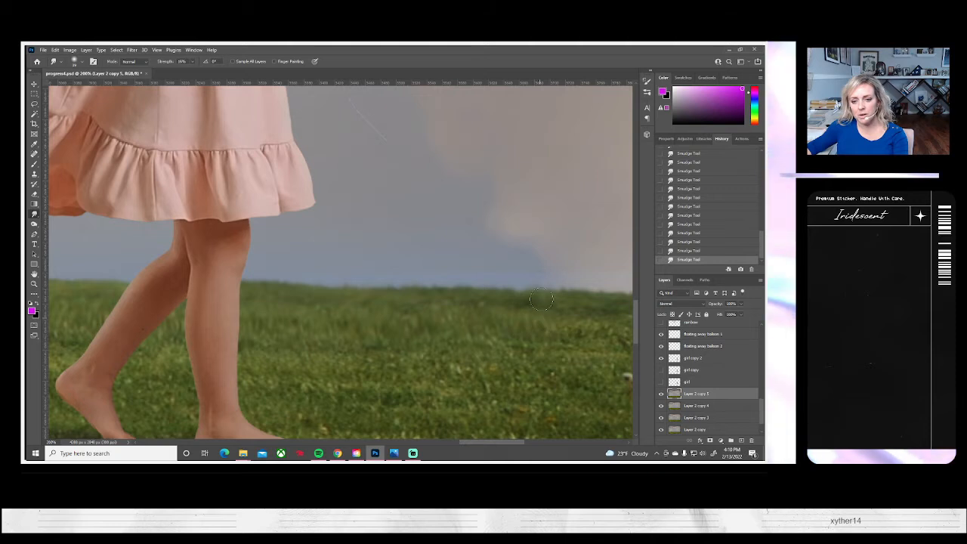
mouse_move(583, 350)
left_mouse_down()
mouse_move(460, 345)
mouse_move(371, 327)
left_mouse_up()
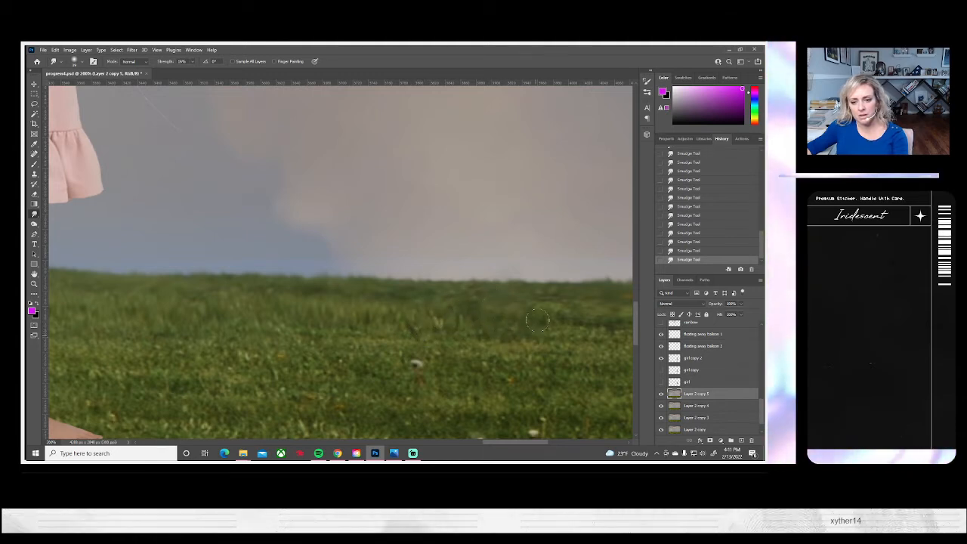
left_click_drag(582, 358, 473, 359)
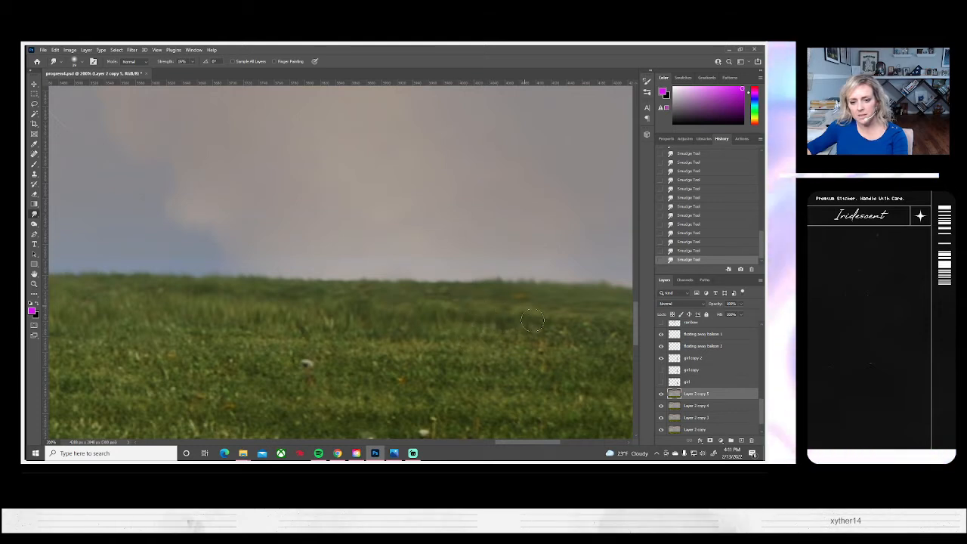
left_click_drag(564, 331, 414, 329)
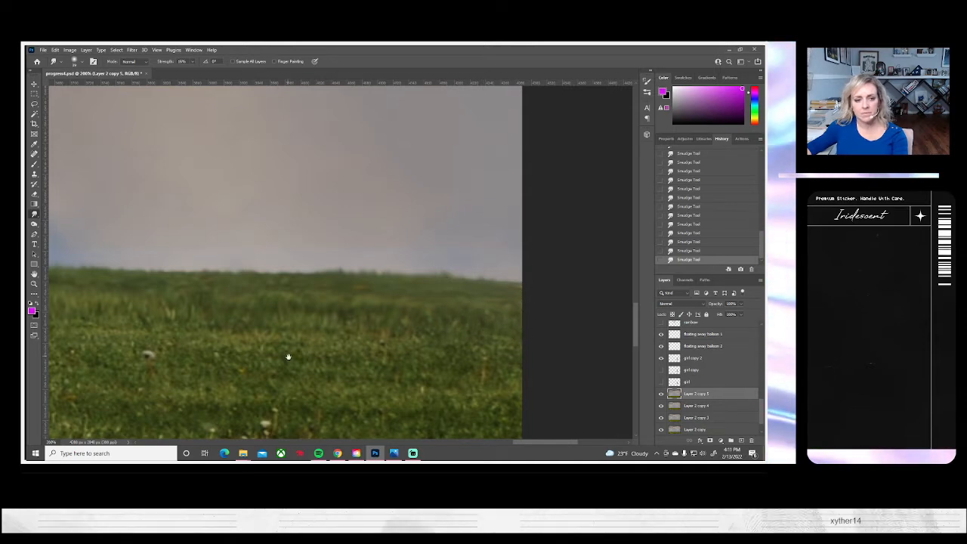
- Smudge the band of grass above the pair of blue flowers, starting at the image's left edge
left_click_drag(287, 357, 545, 326)
left_click_drag(269, 378, 581, 363)
left_click_drag(212, 361, 533, 374)
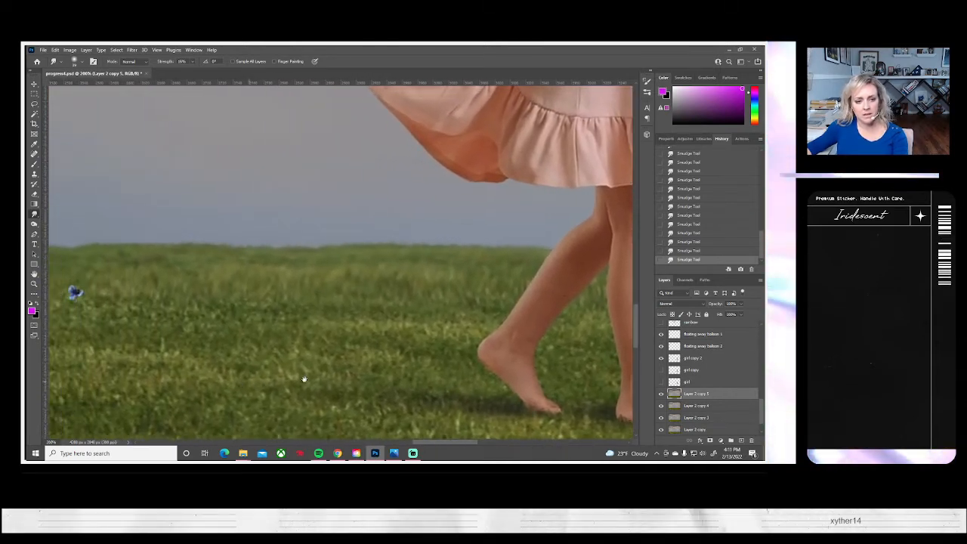
left_click_drag(227, 377, 431, 373)
left_click_drag(273, 374, 431, 373)
left_click_drag(343, 373, 431, 373)
mouse_move(196, 373)
left_mouse_down()
mouse_move(433, 371)
mouse_move(604, 348)
left_mouse_up()
left_click_drag(134, 341, 544, 330)
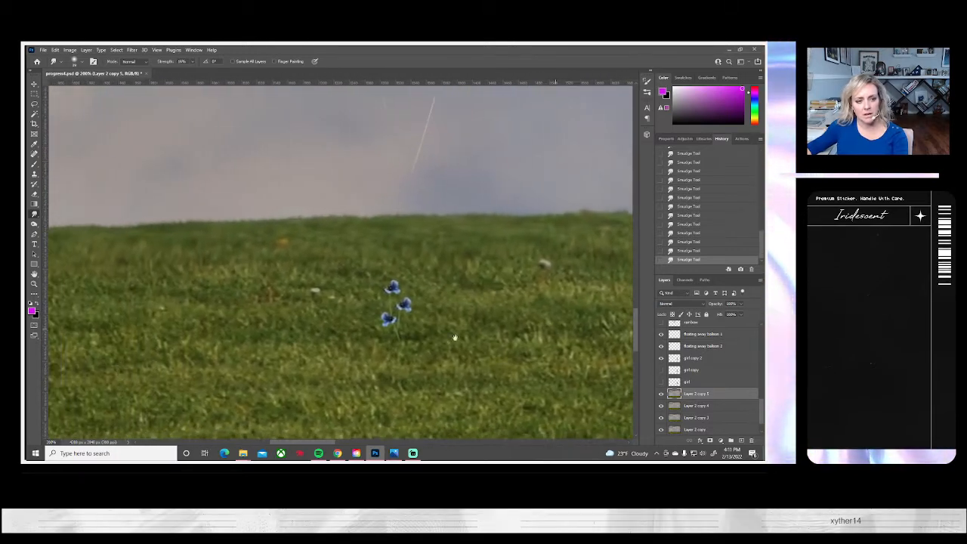
left_click_drag(454, 338, 564, 330)
left_click_drag(206, 339, 486, 349)
left_click_drag(237, 349, 410, 345)
left_click_drag(179, 347, 445, 345)
left_click_drag(302, 349, 425, 352)
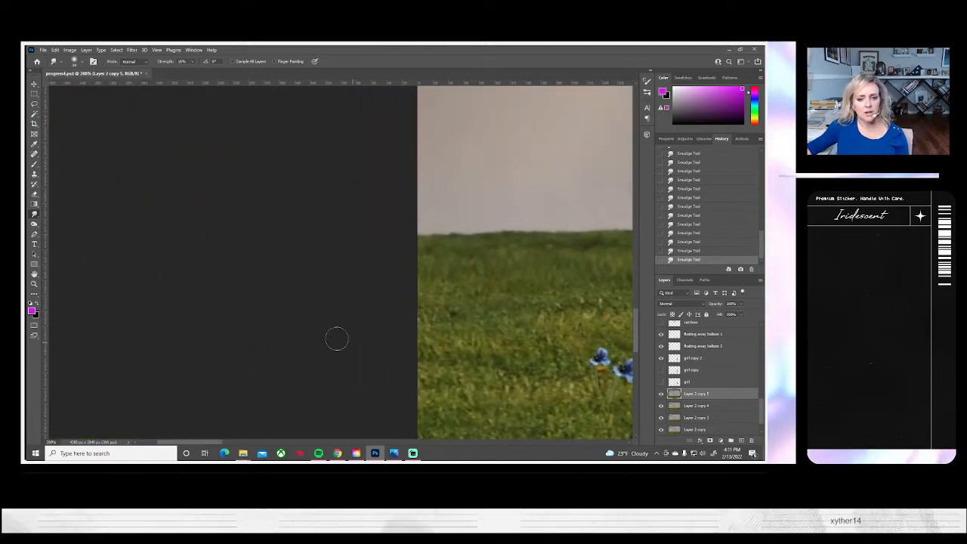
mouse_move(540, 351)
left_mouse_down()
mouse_move(197, 301)
mouse_move(264, 311)
left_mouse_up()
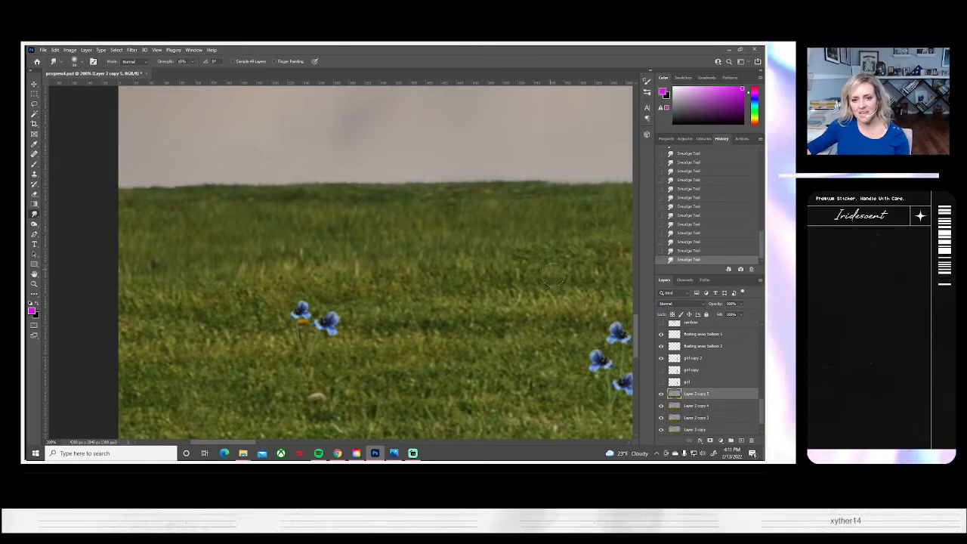
- Continue smudging the grass band rightwards past the small single flower near the horizon
left_click_drag(551, 287, 461, 301)
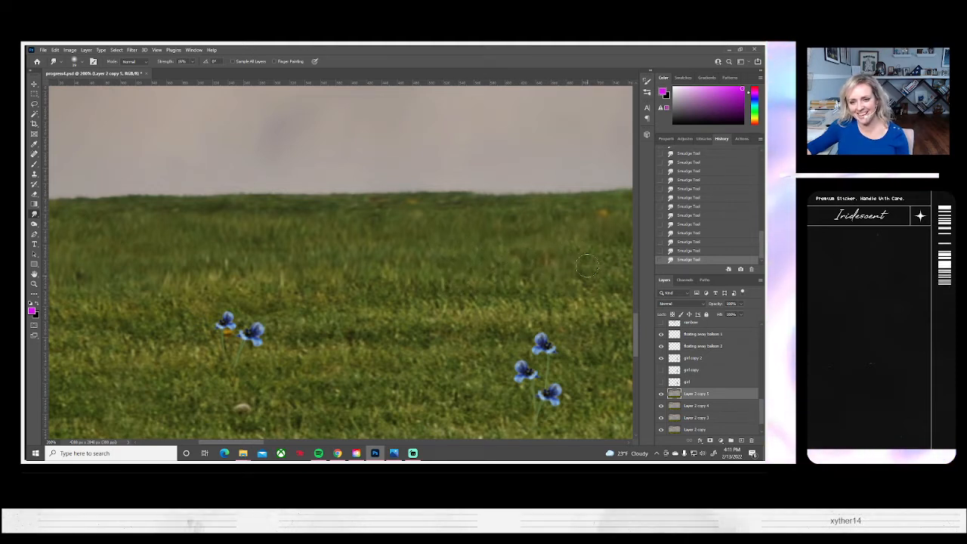
left_click_drag(545, 323, 442, 333)
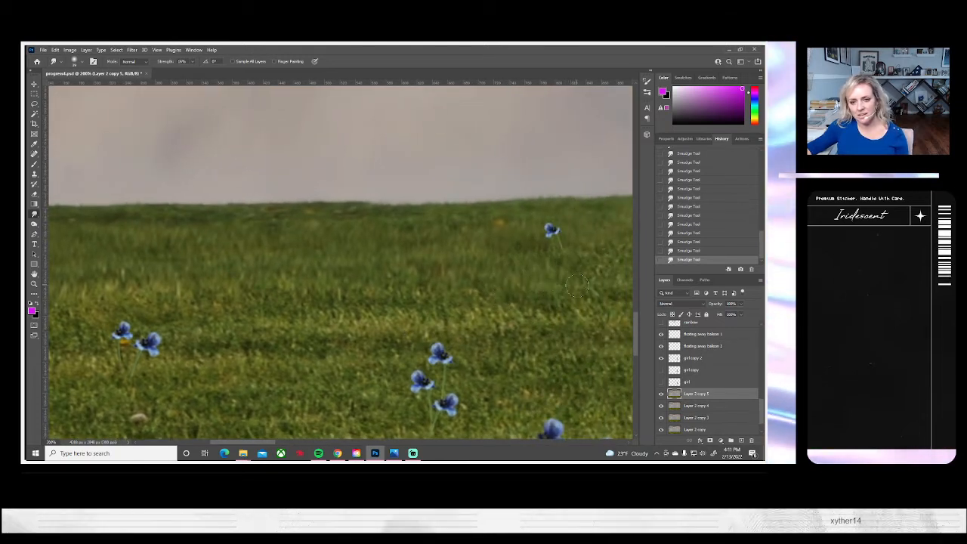
left_click_drag(529, 334, 333, 330)
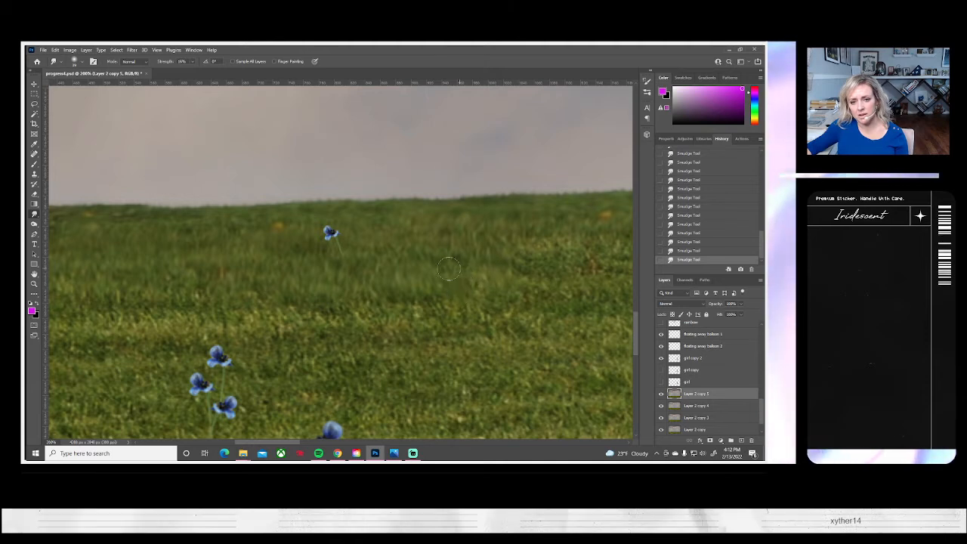
left_click_drag(541, 320, 414, 328)
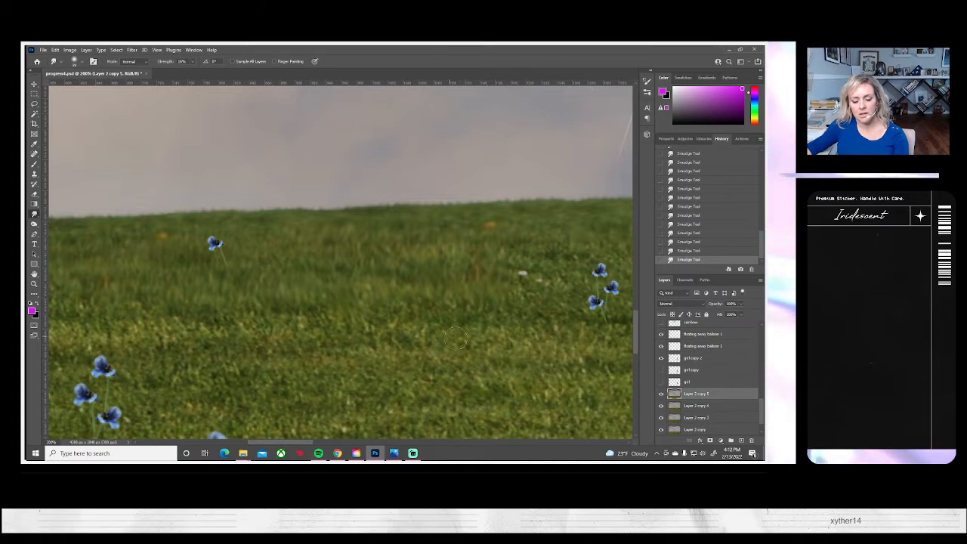
- Clone smooth grass over the pale spots next to the cluster of three blue flowers
left_click_drag(524, 343, 479, 356)
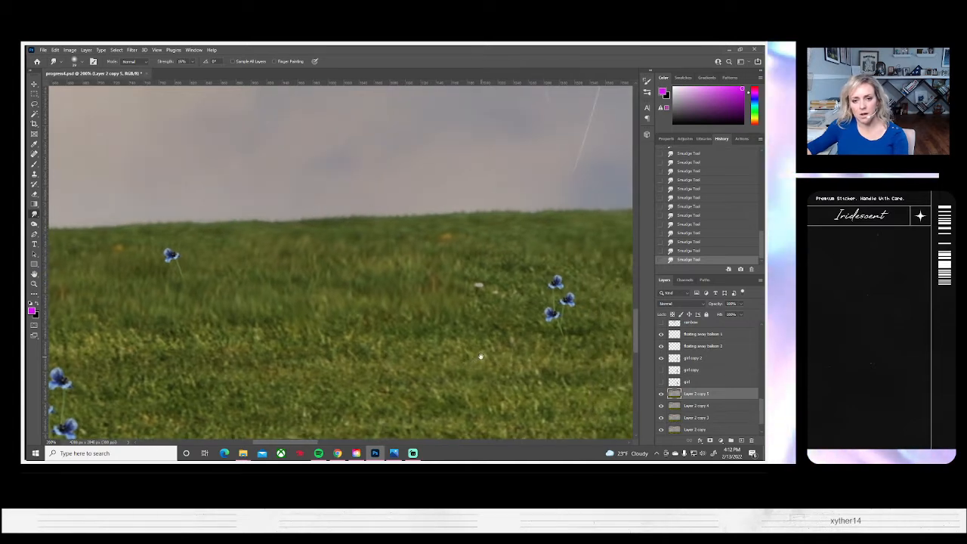
left_click(34, 174)
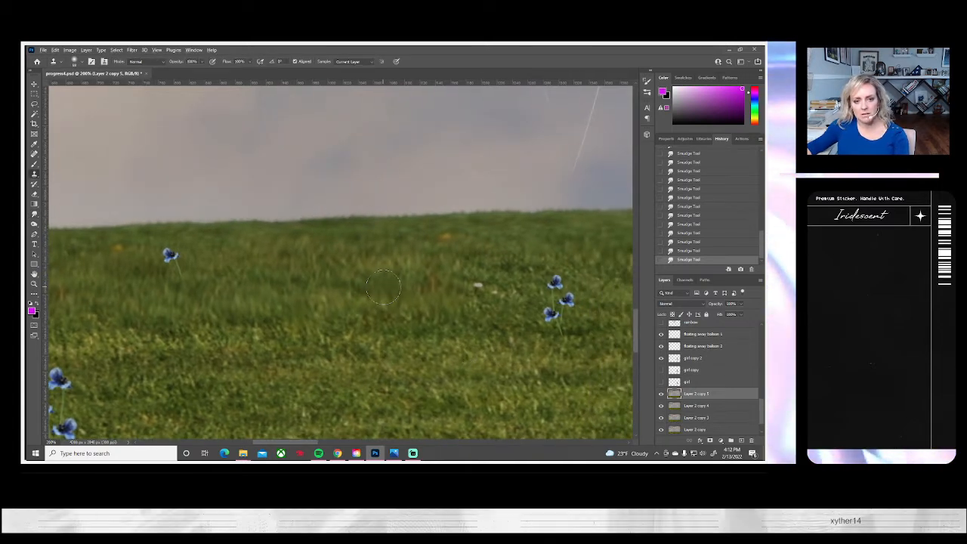
left_click(383, 288, "alt")
mouse_move(475, 286)
left_mouse_down()
mouse_move(506, 291)
mouse_move(437, 295)
left_mouse_up()
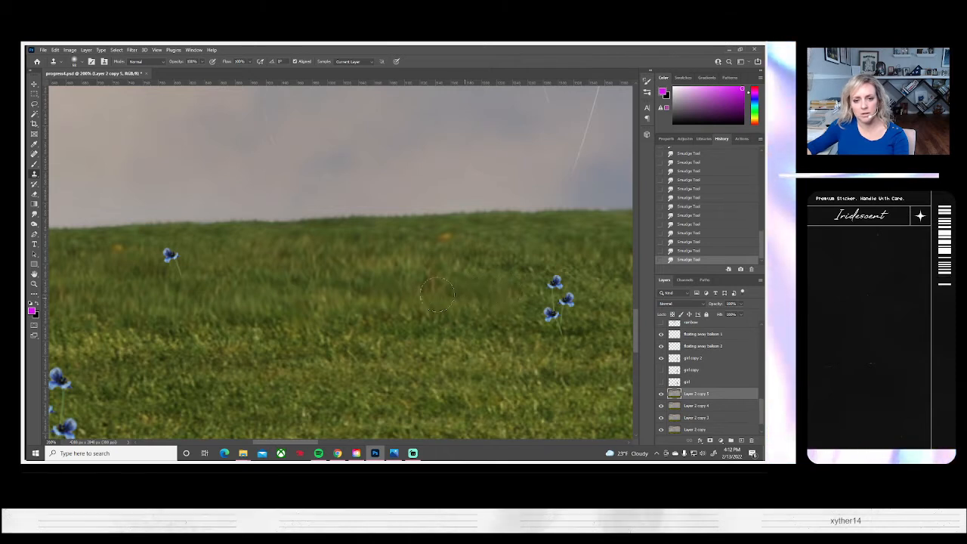
- Smudge the cloned grass and the area around the three-flower cluster, continuing rightwards past the small white flower
left_click(34, 214)
mouse_move(461, 241)
left_mouse_down()
mouse_move(461, 287)
mouse_move(483, 285)
left_mouse_up()
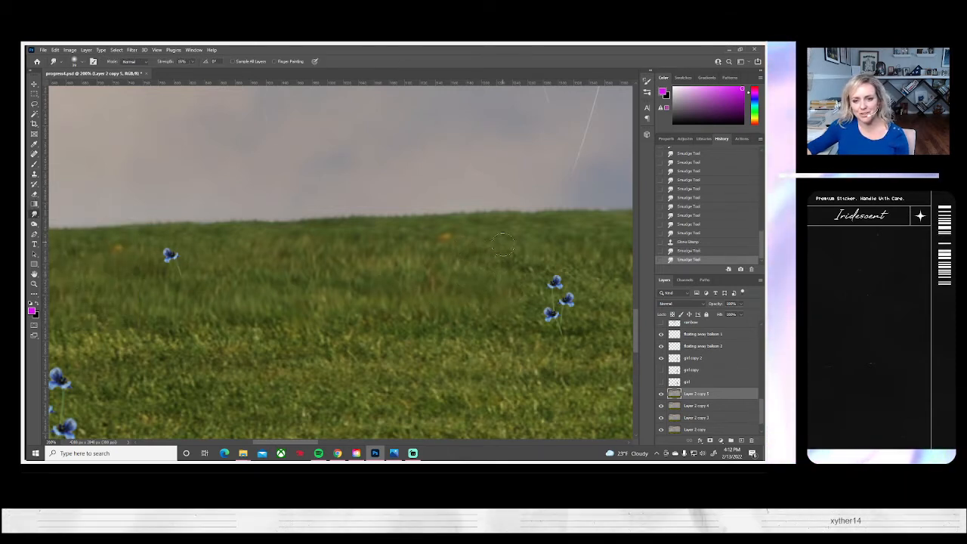
left_click_drag(502, 246, 503, 278)
mouse_move(516, 253)
left_mouse_down()
mouse_move(517, 283)
mouse_move(527, 292)
mouse_move(508, 298)
left_mouse_up()
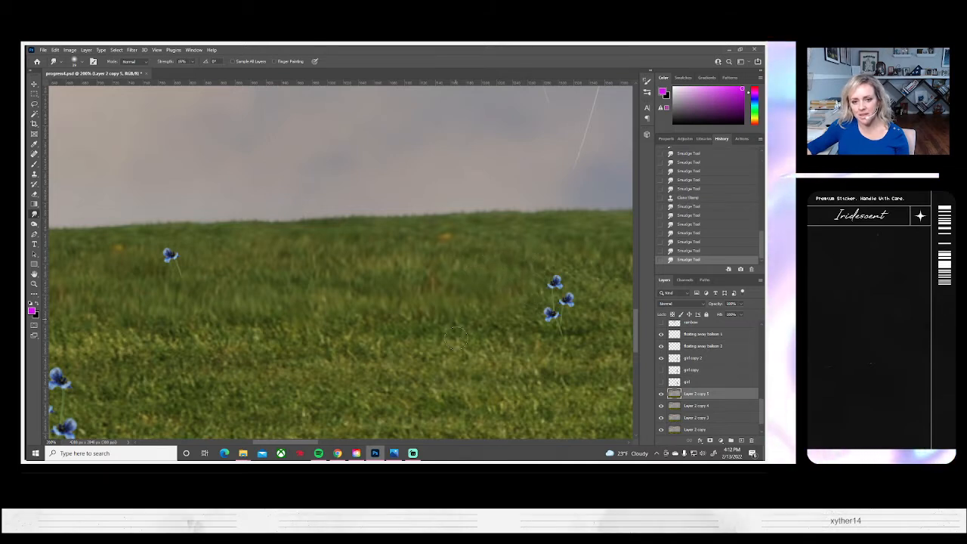
left_click_drag(456, 338, 457, 346)
mouse_move(466, 291)
left_mouse_down()
mouse_move(468, 321)
mouse_move(490, 327)
left_mouse_up()
mouse_move(504, 295)
left_mouse_down()
mouse_move(506, 325)
mouse_move(526, 326)
left_mouse_up()
left_click_drag(544, 294, 547, 326)
left_click_drag(572, 287, 573, 314)
left_click_drag(575, 253, 569, 275)
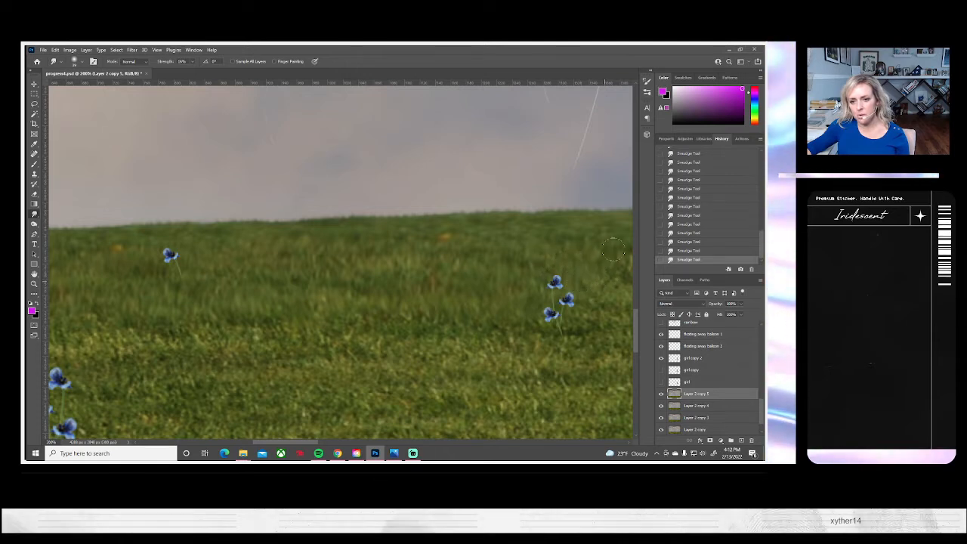
left_click_drag(535, 352, 400, 358)
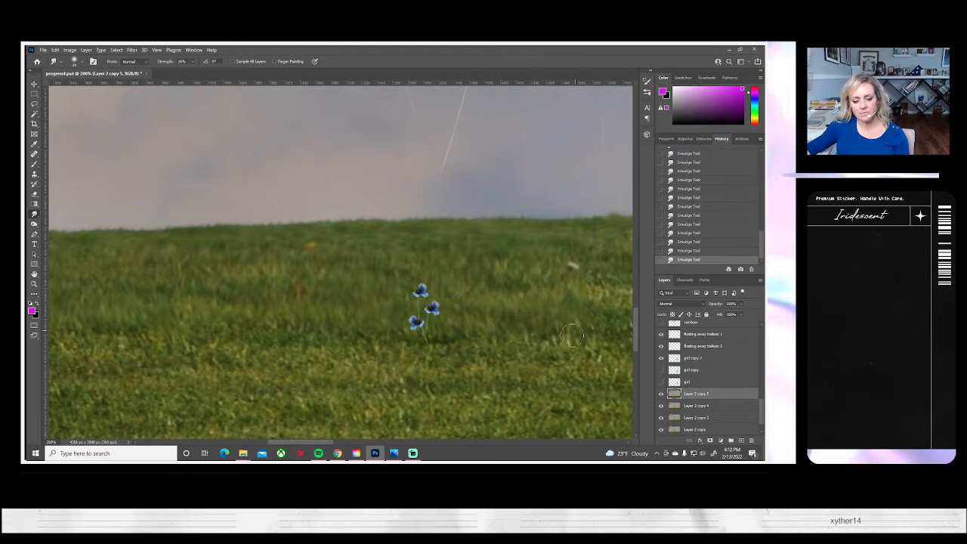
left_click_drag(512, 365, 406, 378)
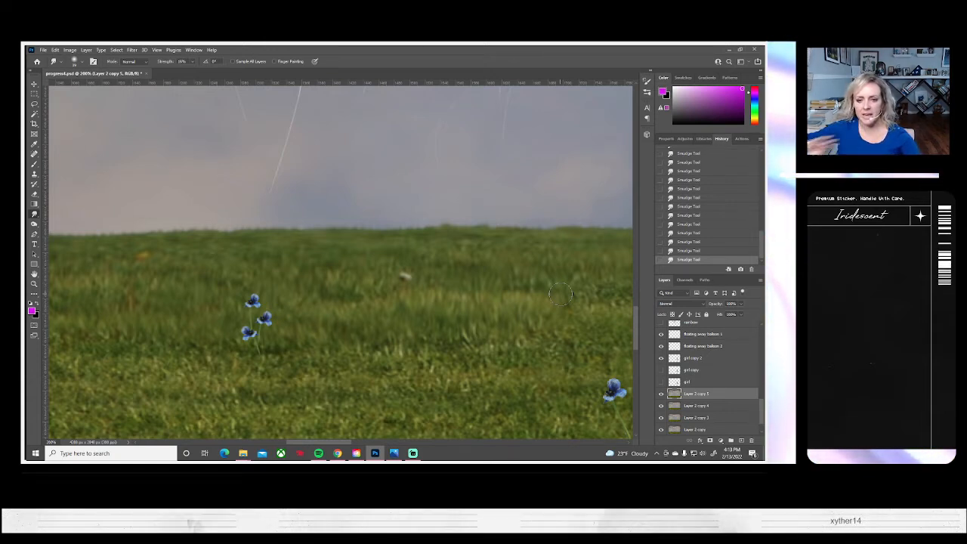
- Smudge the distant grass rightwards past the small white flower and clone grass over the small pale flower near the horizon
left_click_drag(512, 335, 383, 334)
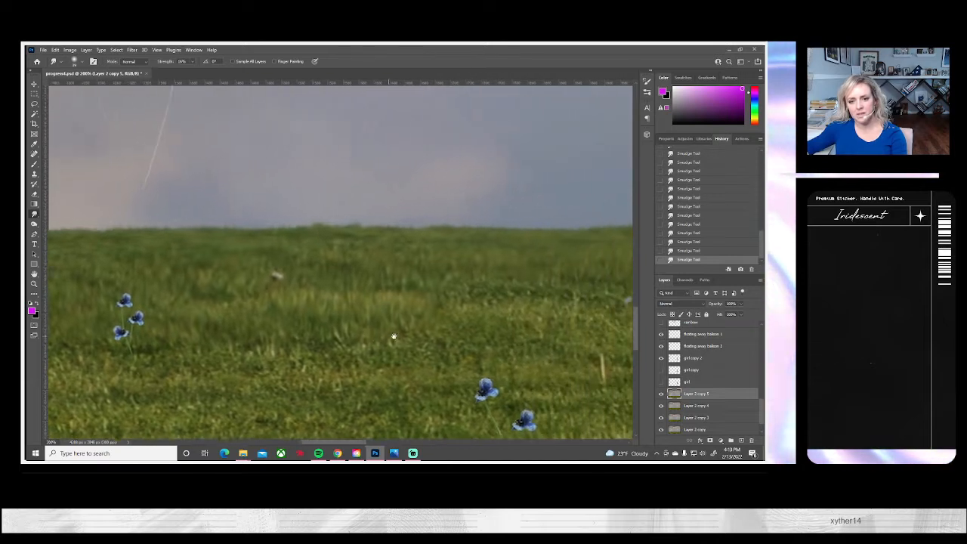
left_click_drag(482, 301, 429, 305)
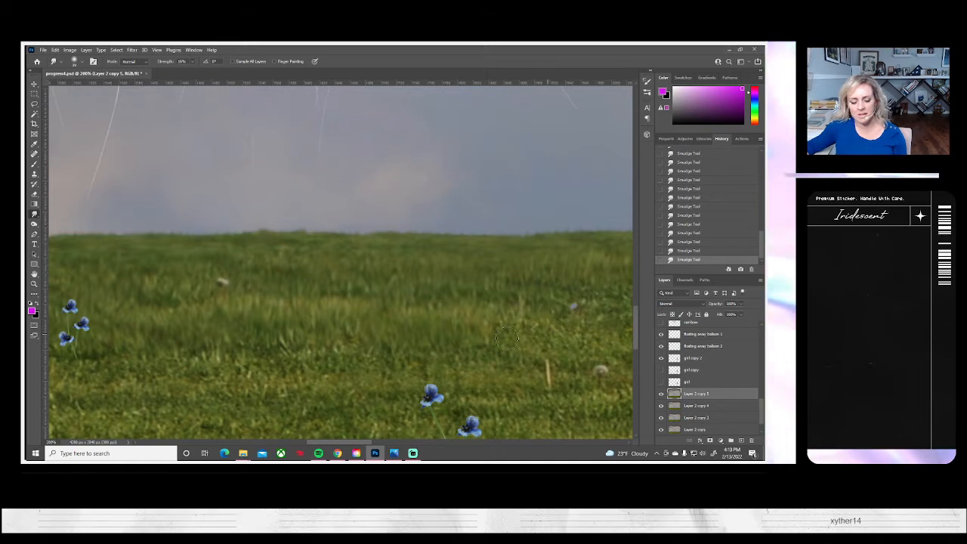
left_click(34, 174)
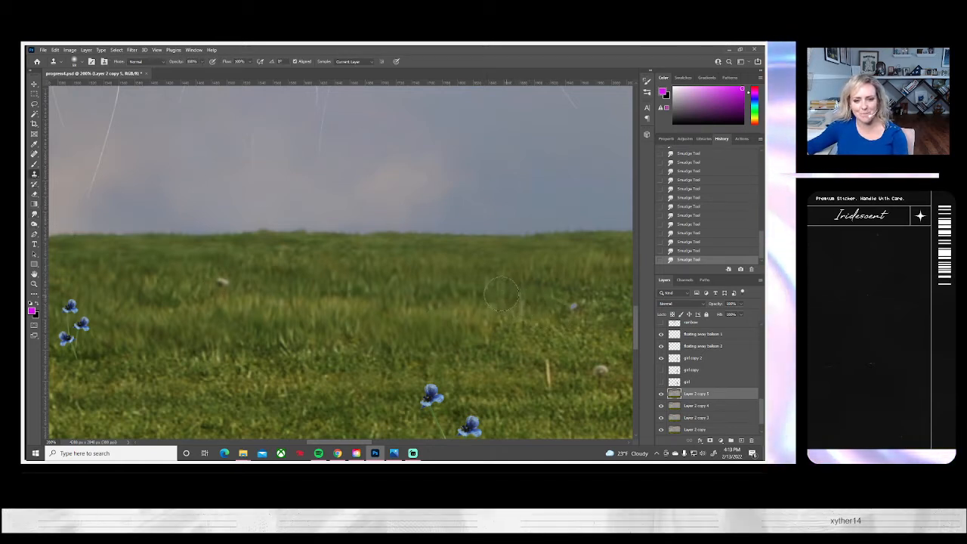
left_click(615, 310)
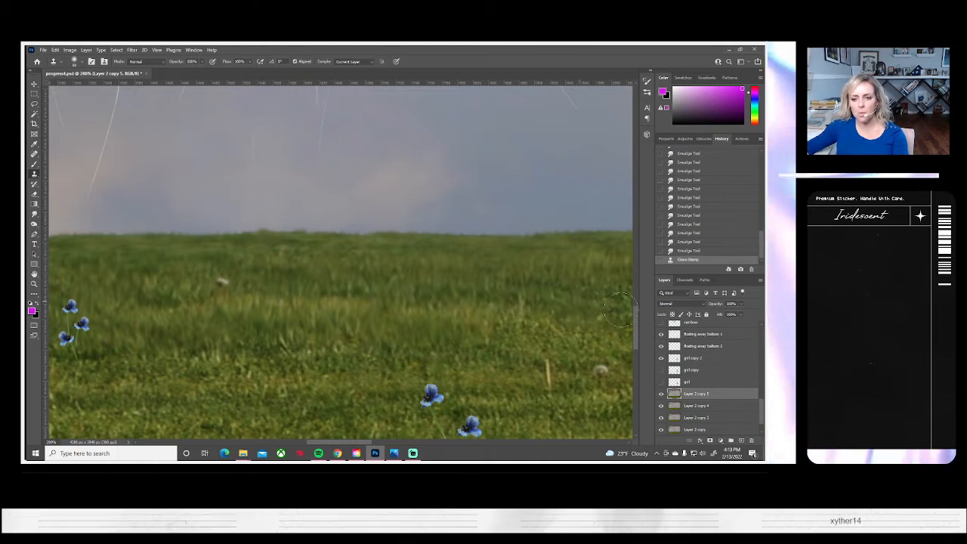
left_click_drag(515, 346, 456, 330)
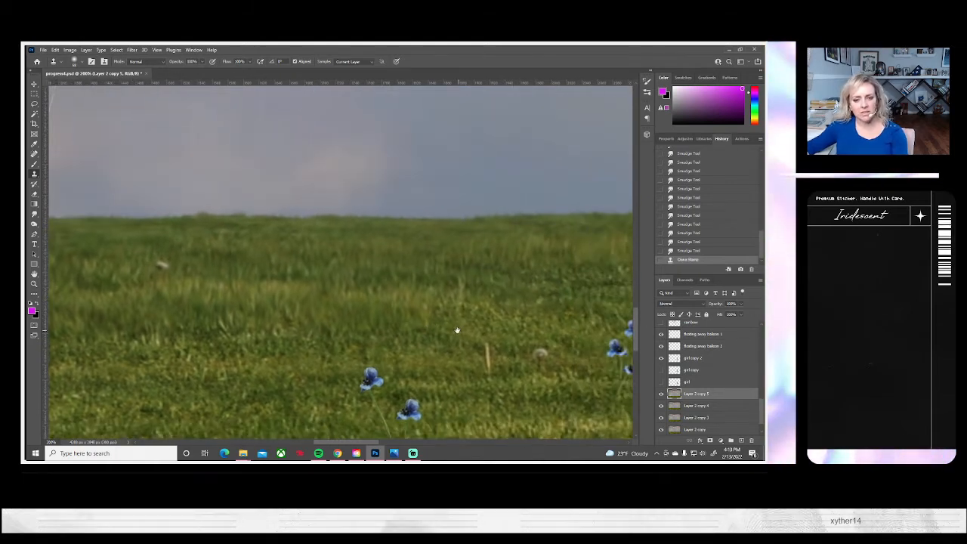
- Smudge the grass above the pale stalk and around the next cluster of three blue flowers, continuing towards the single blue flower
left_click(34, 215)
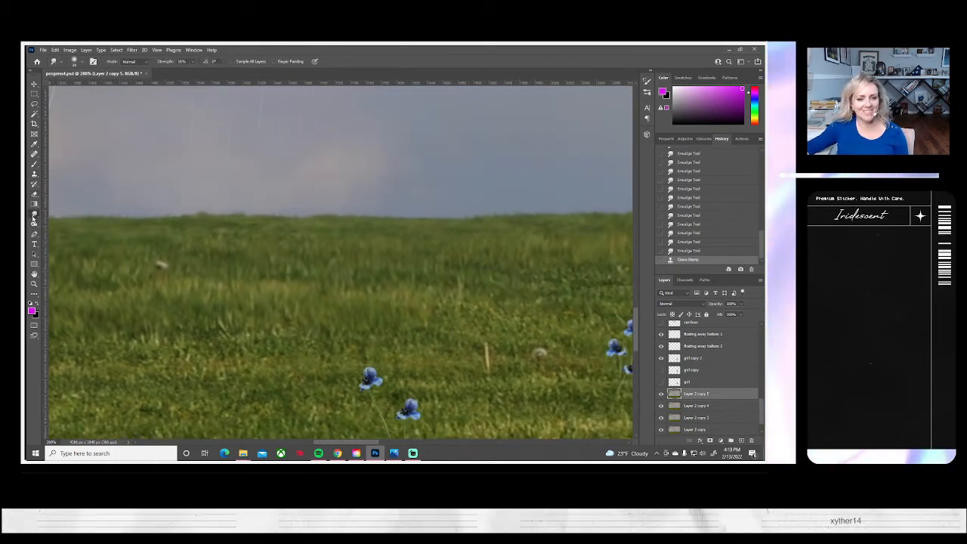
left_click_drag(435, 291, 437, 308)
mouse_move(444, 289)
left_mouse_down()
mouse_move(438, 324)
mouse_move(452, 322)
mouse_move(455, 305)
mouse_move(463, 327)
mouse_move(464, 294)
mouse_move(496, 314)
left_mouse_up()
mouse_move(504, 293)
left_mouse_down()
mouse_move(517, 323)
mouse_move(519, 285)
mouse_move(525, 327)
mouse_move(542, 318)
mouse_move(529, 264)
mouse_move(512, 295)
mouse_move(491, 280)
left_mouse_up()
left_click_drag(568, 345, 479, 341)
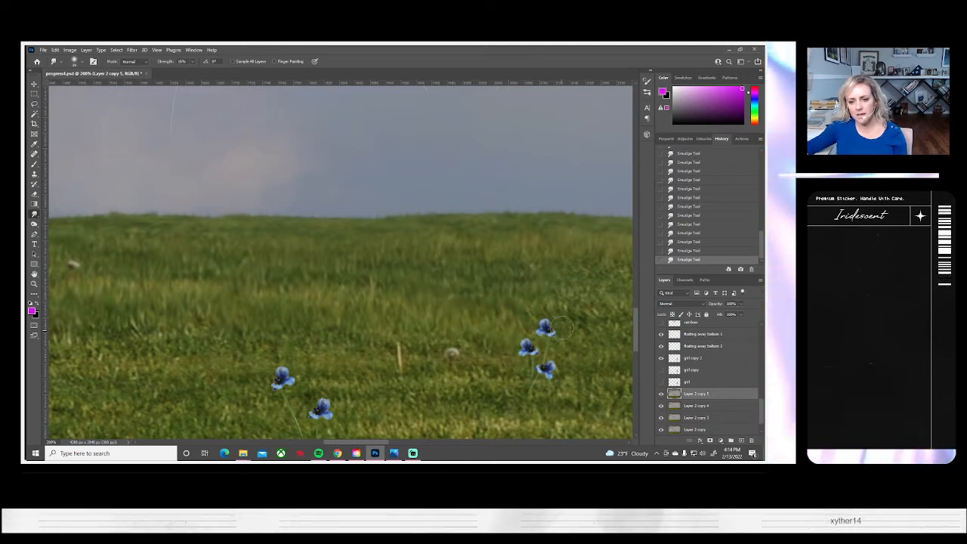
left_click_drag(561, 372, 436, 376)
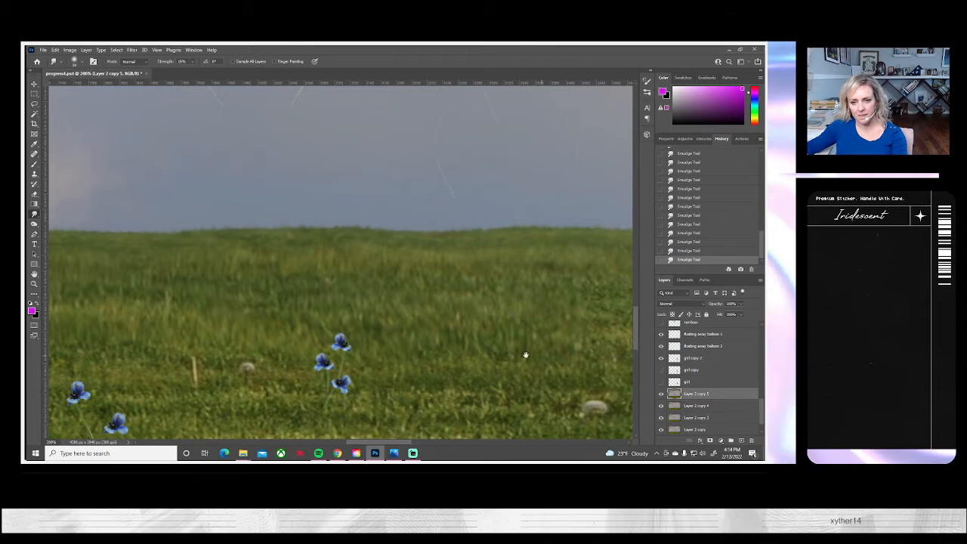
left_click_drag(525, 355, 377, 356)
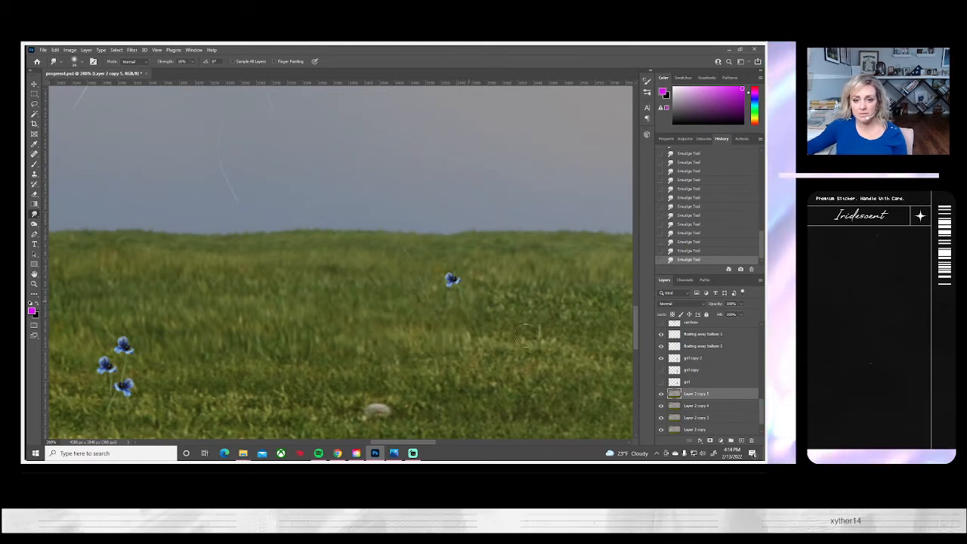
- Toggle the visibility of the Color balloons copy layer and erase on that layer over the meadow beside the single blue flower
scroll(710, 370, "up", 5)
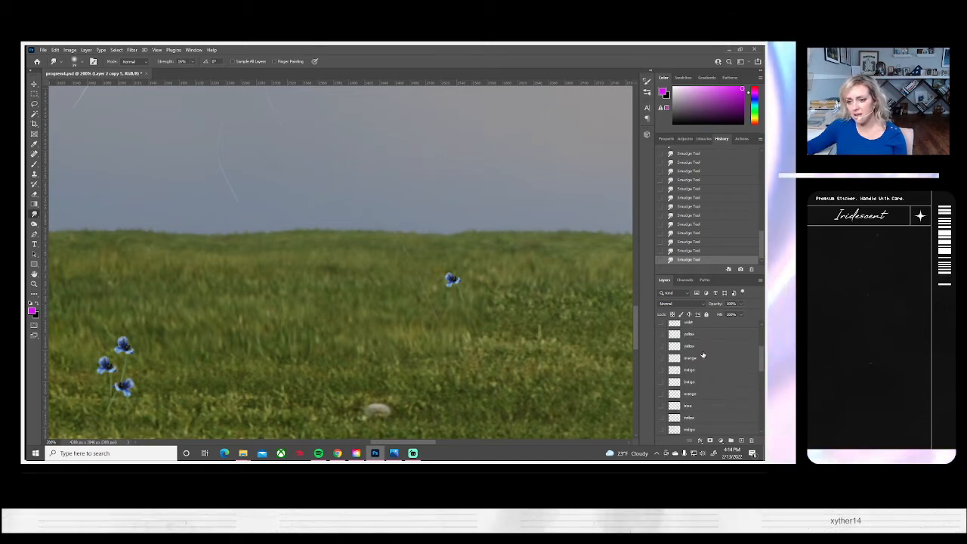
scroll(702, 354, "up", 3)
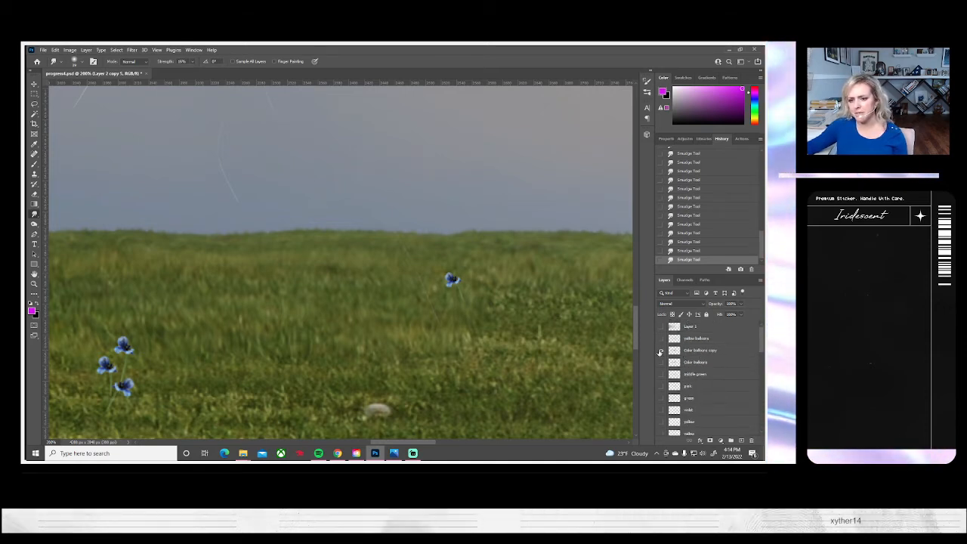
left_click(659, 351)
left_click(657, 350)
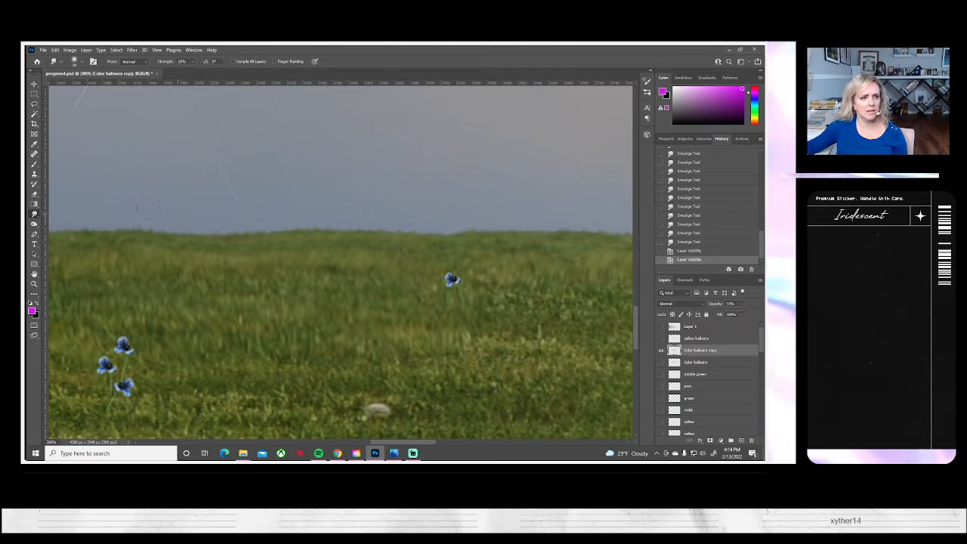
key("e")
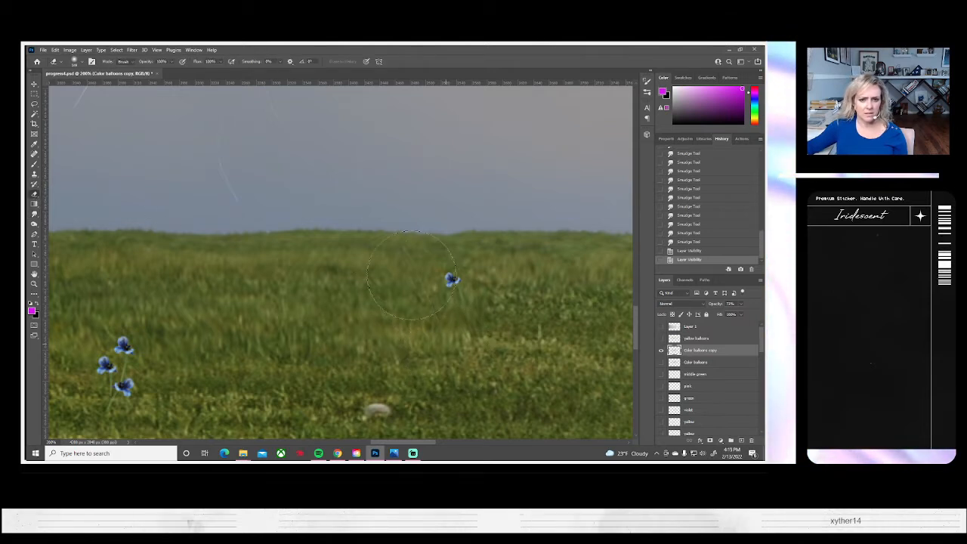
left_click_drag(389, 215, 382, 267)
left_click_drag(422, 314, 442, 357)
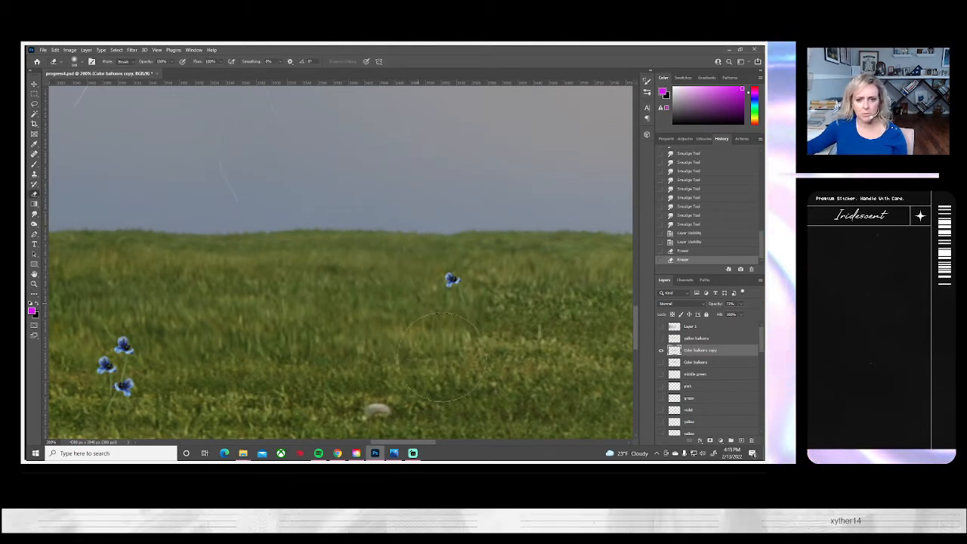
- Smudge the grass below and to the right of the single blue flower on the Layer 2 copy 5 layer
scroll(718, 409, "down", 5)
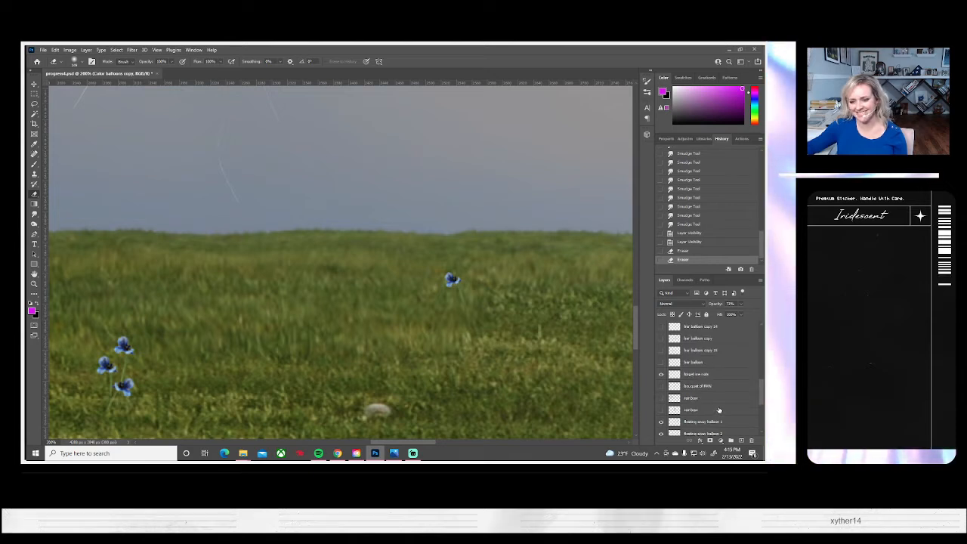
scroll(718, 409, "down", 5)
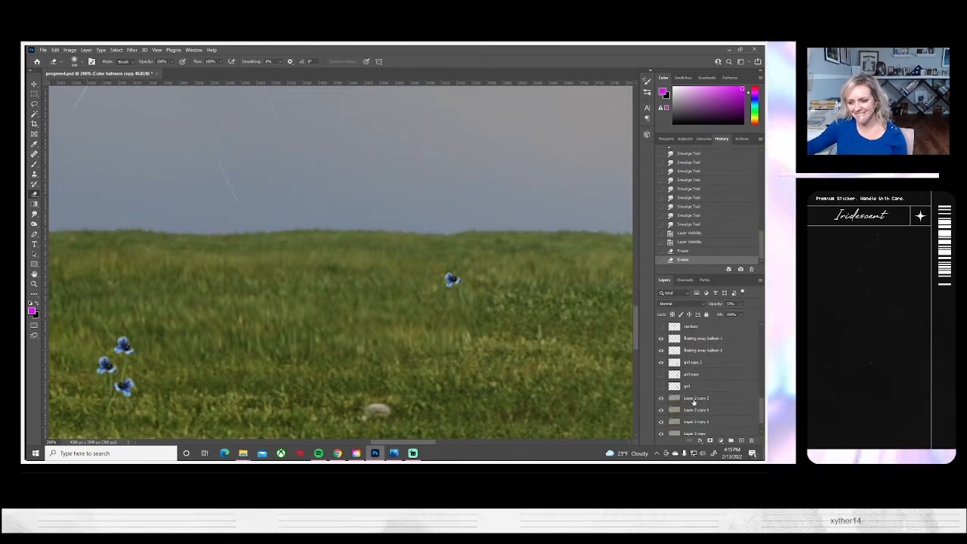
left_click(693, 398)
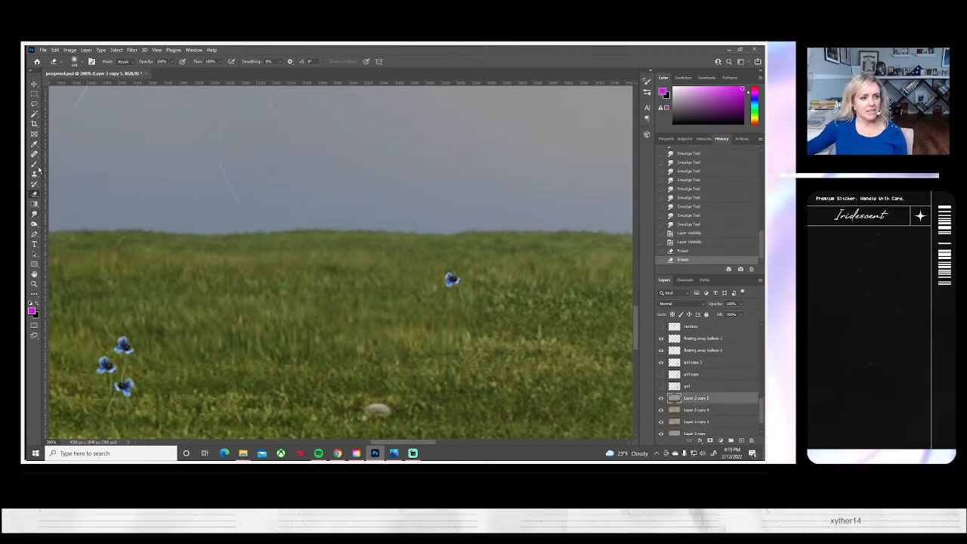
left_click(34, 216)
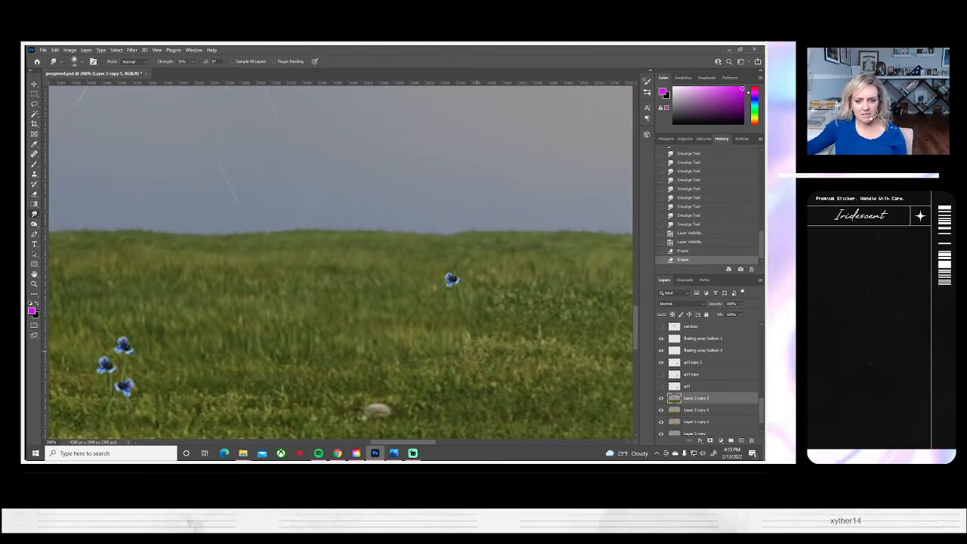
left_click_drag(476, 351, 469, 315)
mouse_move(498, 367)
left_mouse_down()
mouse_move(495, 324)
mouse_move(526, 367)
mouse_move(528, 328)
mouse_move(548, 350)
mouse_move(537, 321)
left_mouse_up()
mouse_move(553, 349)
left_mouse_down()
mouse_move(537, 305)
mouse_move(509, 315)
mouse_move(495, 287)
left_mouse_up()
mouse_move(492, 314)
left_mouse_down()
mouse_move(490, 290)
mouse_move(514, 265)
mouse_move(506, 307)
mouse_move(512, 256)
mouse_move(548, 306)
mouse_move(557, 267)
left_mouse_up()
left_click_drag(572, 311, 571, 284)
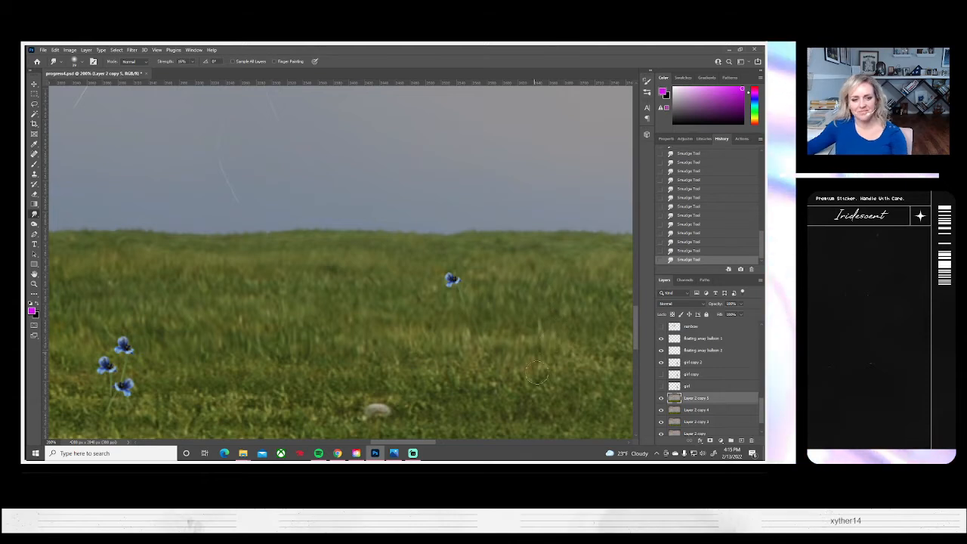
- Continue smudging the grass band rightwards up to and around the girl's legs and feet
left_click_drag(513, 367, 288, 343)
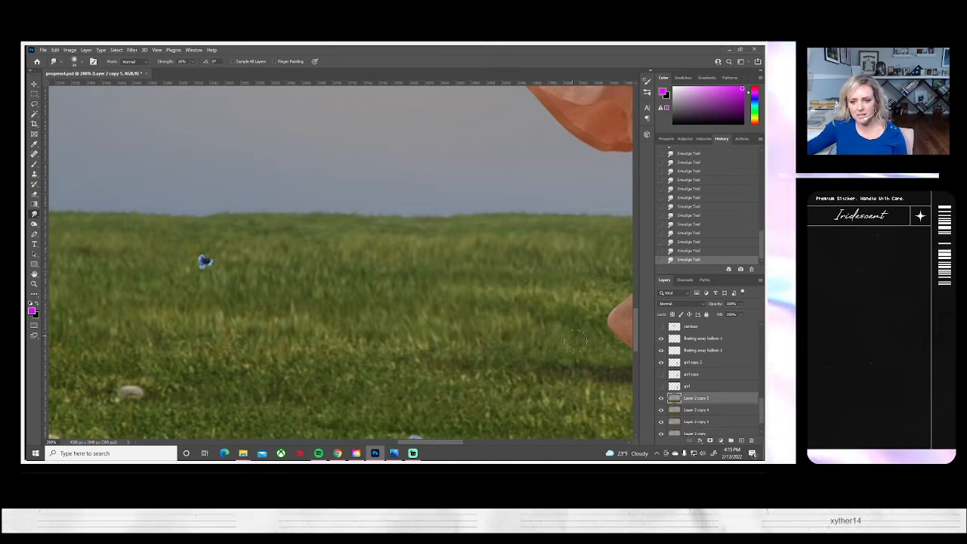
left_click_drag(513, 349, 360, 349)
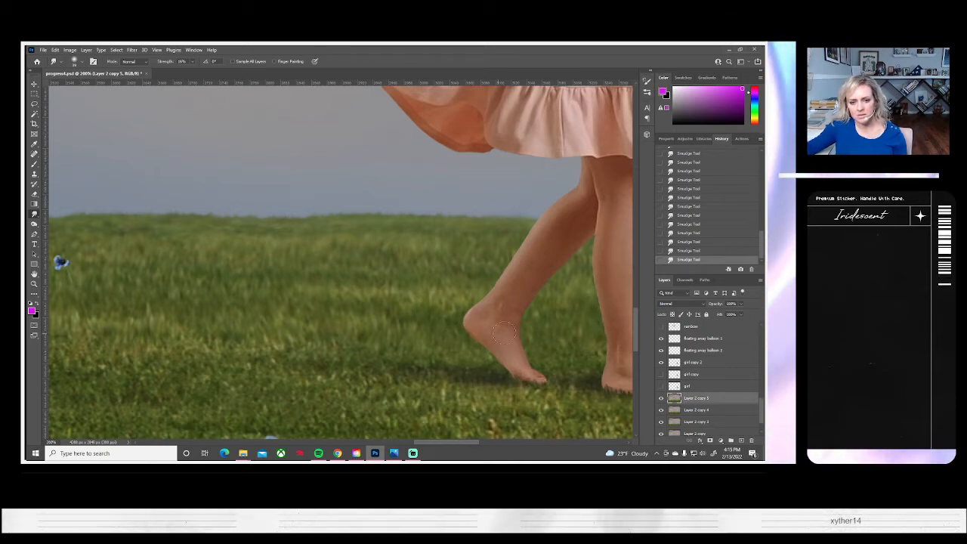
left_click_drag(502, 332, 273, 363)
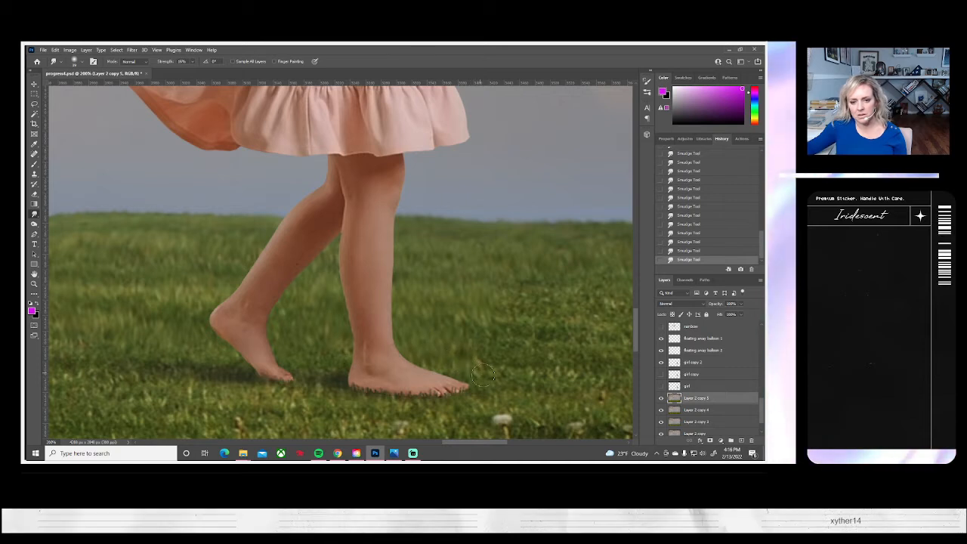
- Smudge the grass from the girl's front foot past the small white flower to the image's right edge
left_click_drag(521, 361, 387, 365)
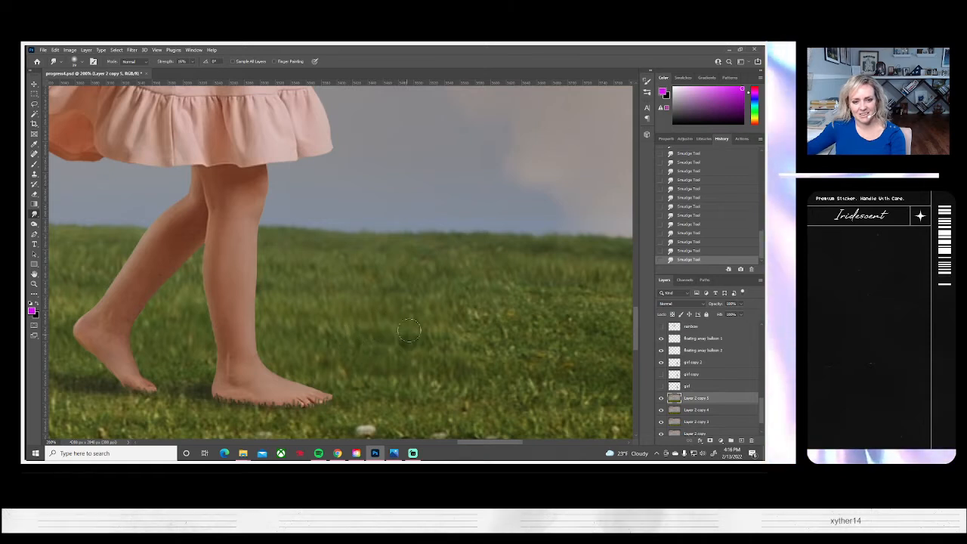
left_click_drag(511, 367, 395, 356)
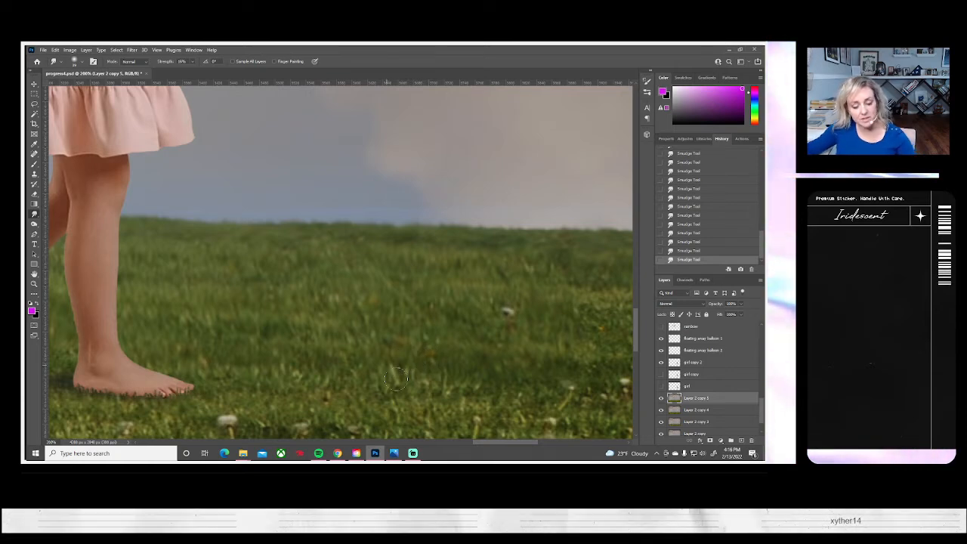
mouse_move(482, 399)
left_mouse_down()
mouse_move(413, 413)
mouse_move(316, 258)
left_mouse_up()
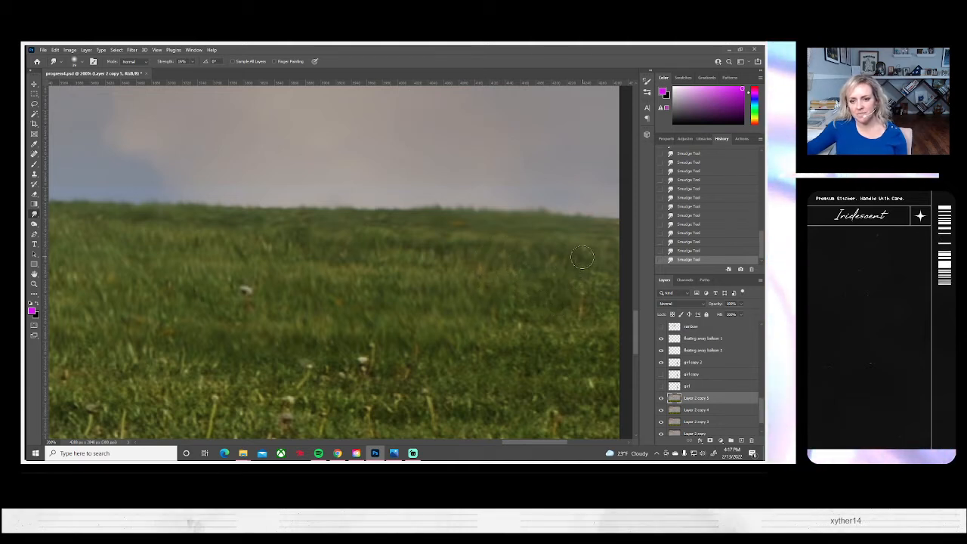
left_click_drag(562, 352, 464, 333)
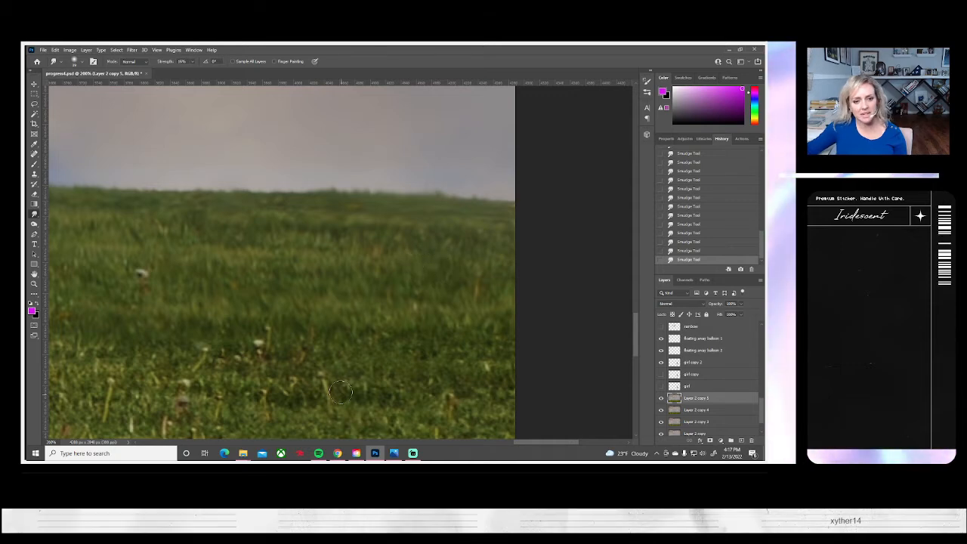
- Smudge a lower band of grass from the image's left edge past the flower pair and the nearer three-flower cluster
left_click_drag(249, 374, 488, 330)
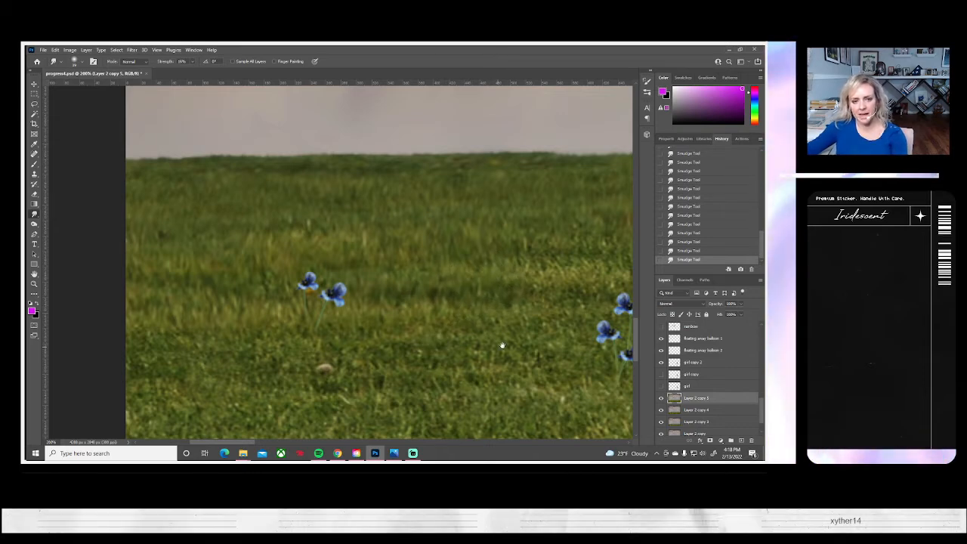
left_click_drag(502, 345, 414, 345)
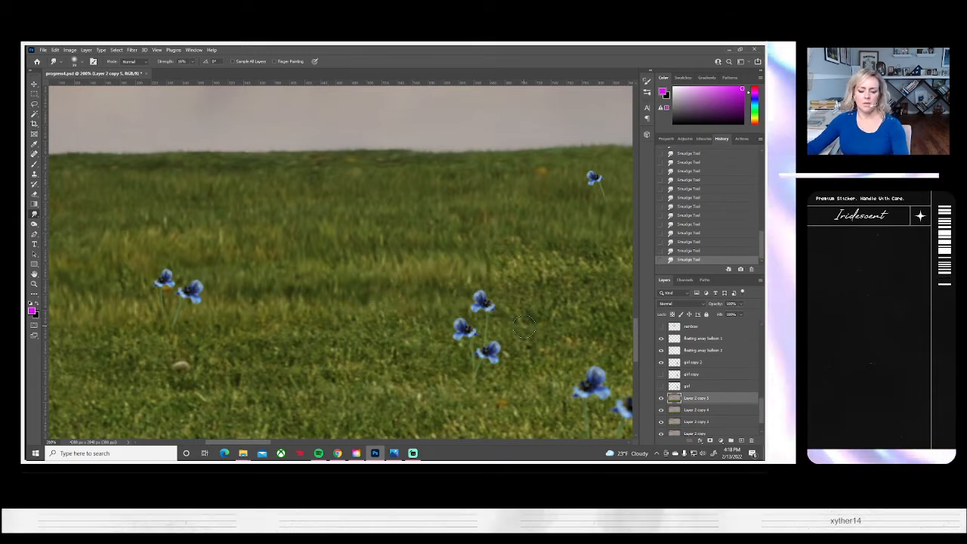
scroll(525, 325, "right", 6)
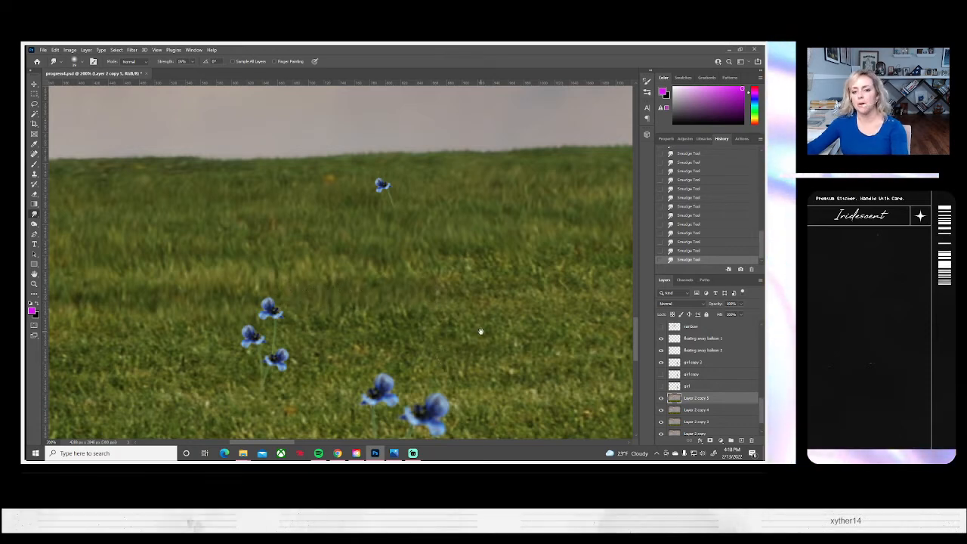
left_click_drag(480, 331, 406, 340)
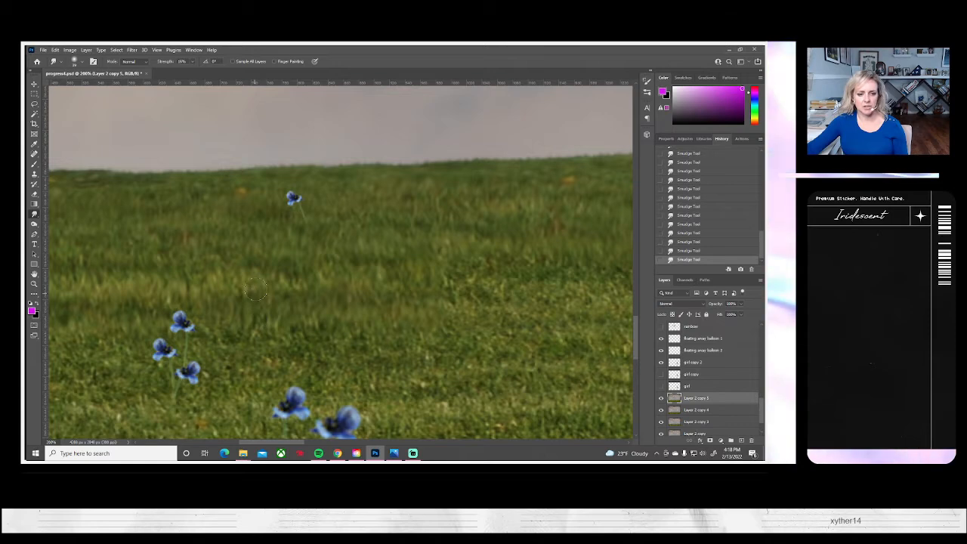
- Continue smudging the lower grass band rightwards beneath the distant three-flower cluster and small white flower to the long-stemmed blue flowers
left_click_drag(492, 360, 382, 382)
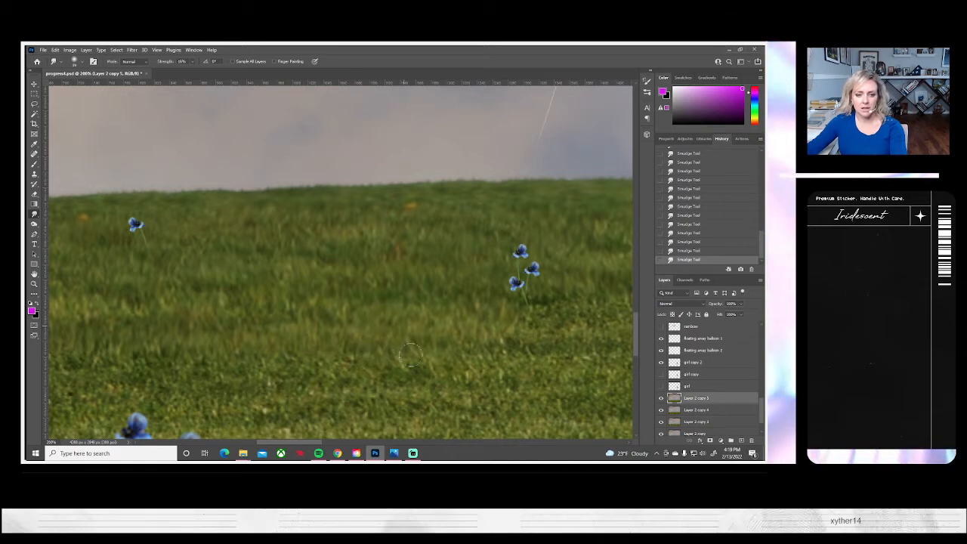
left_click_drag(471, 373, 393, 376)
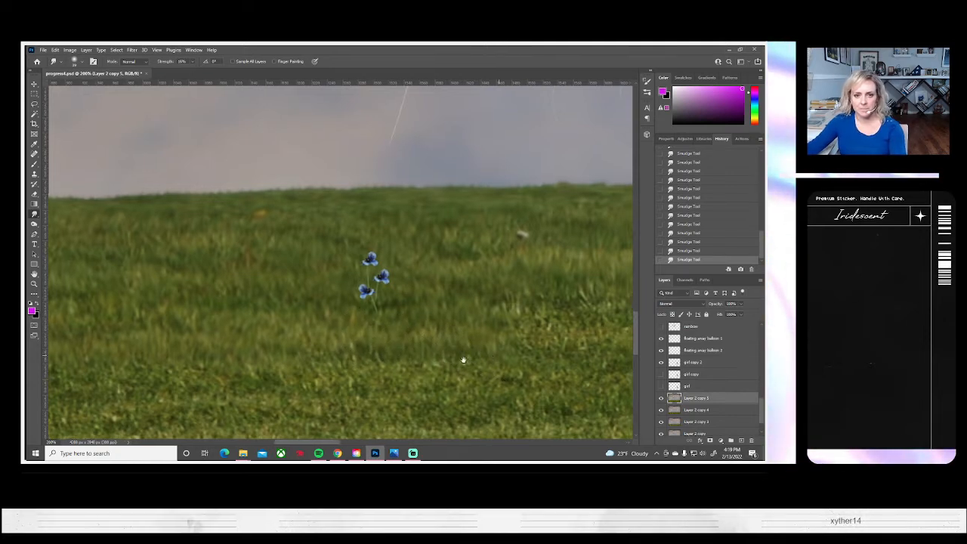
scroll(463, 360, "right", 5)
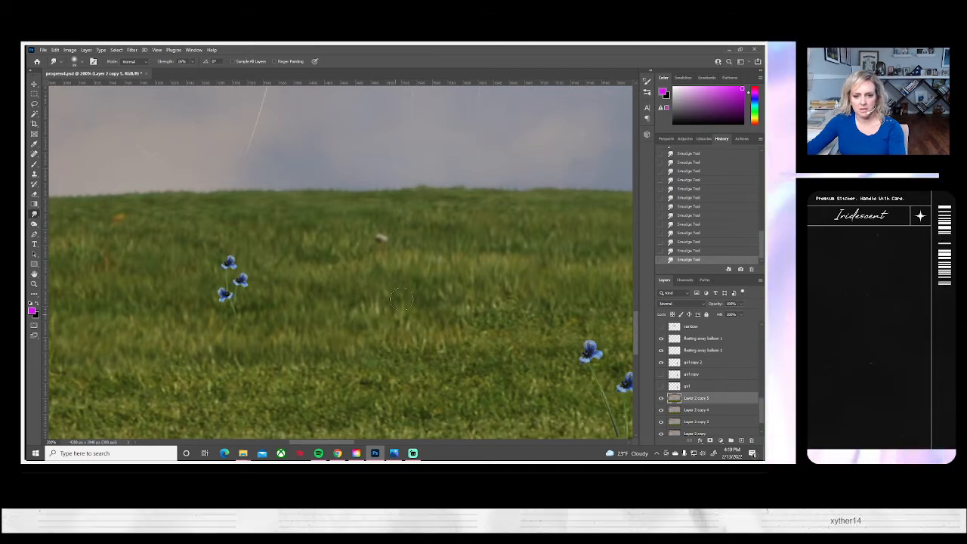
left_click_drag(505, 386, 339, 392)
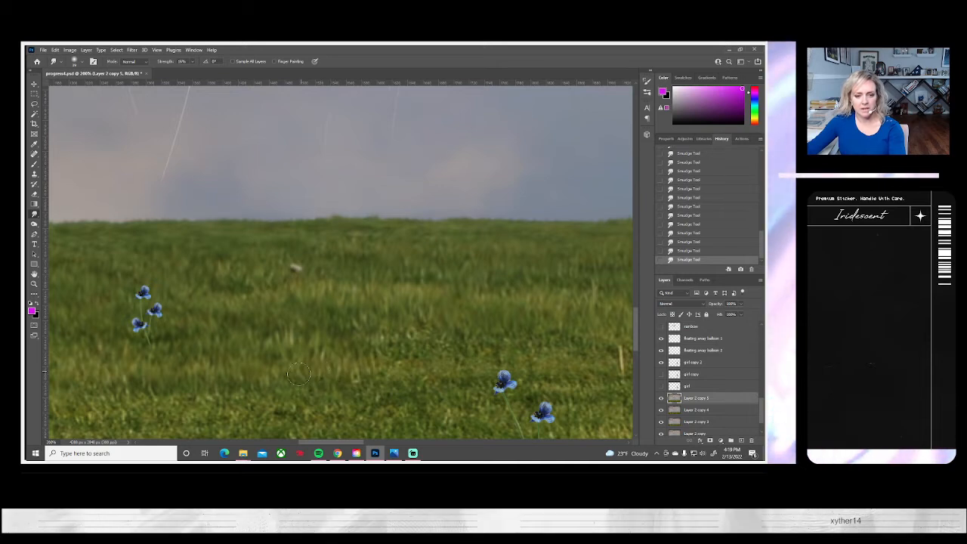
left_click_drag(406, 373, 398, 340)
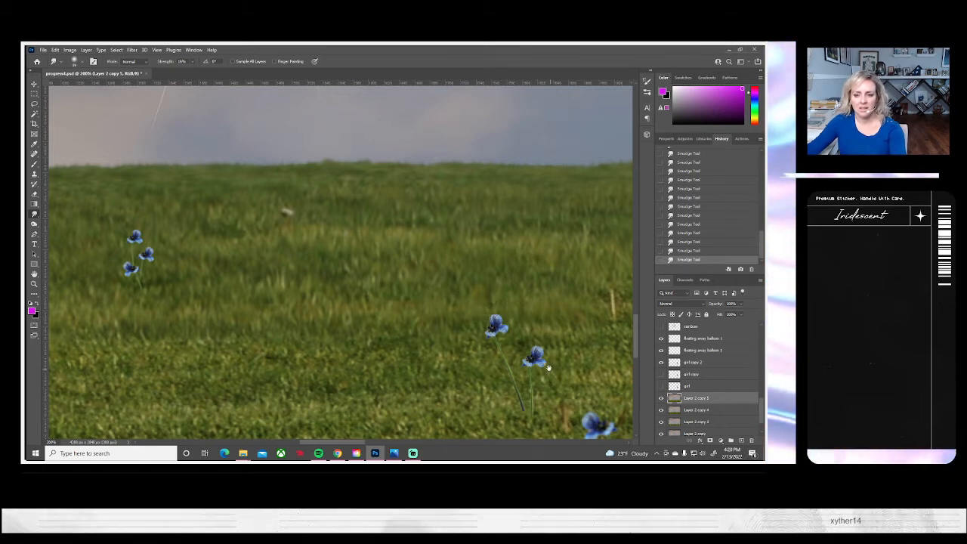
- Clone grass over the pale upright stalk between the long-stemmed flower pair and the distant three-flower cluster
left_click_drag(619, 317, 422, 308)
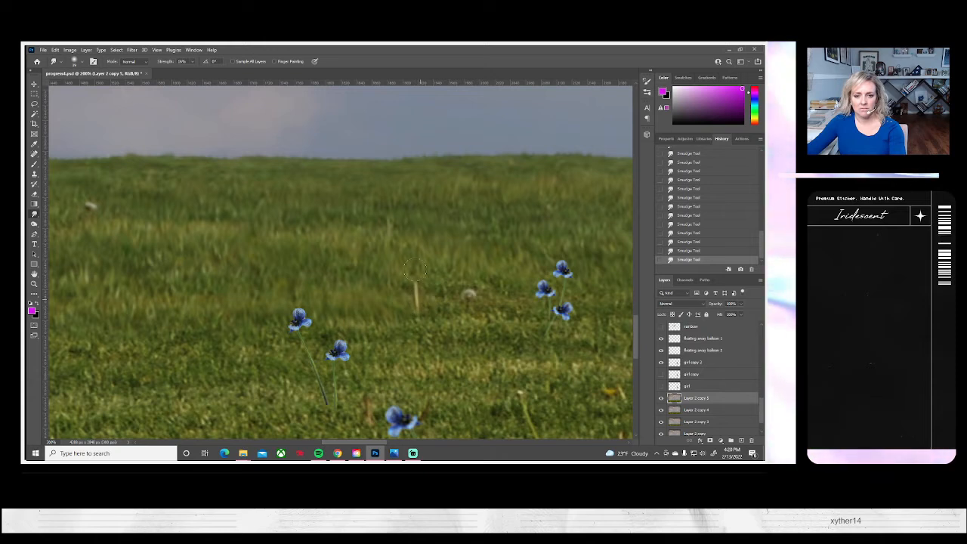
key("s")
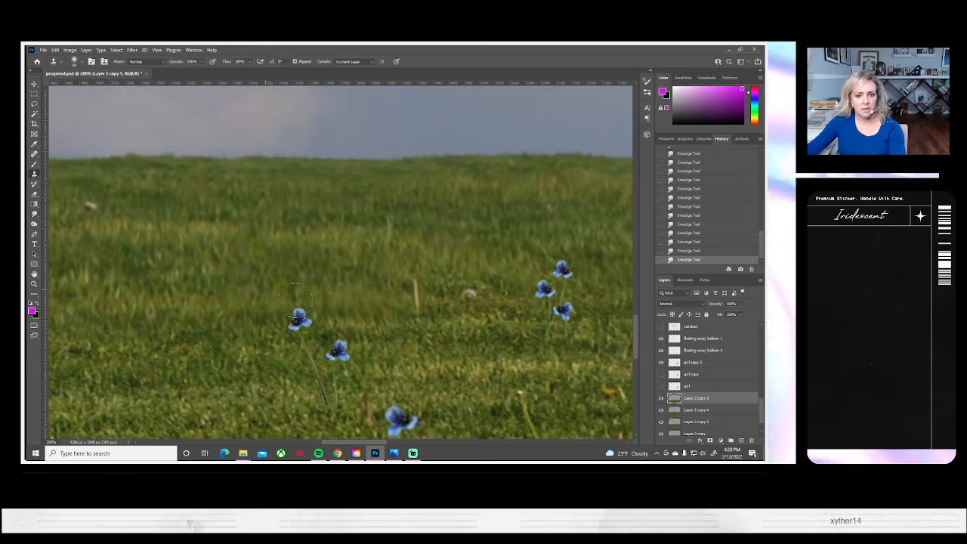
left_click(348, 286, "alt")
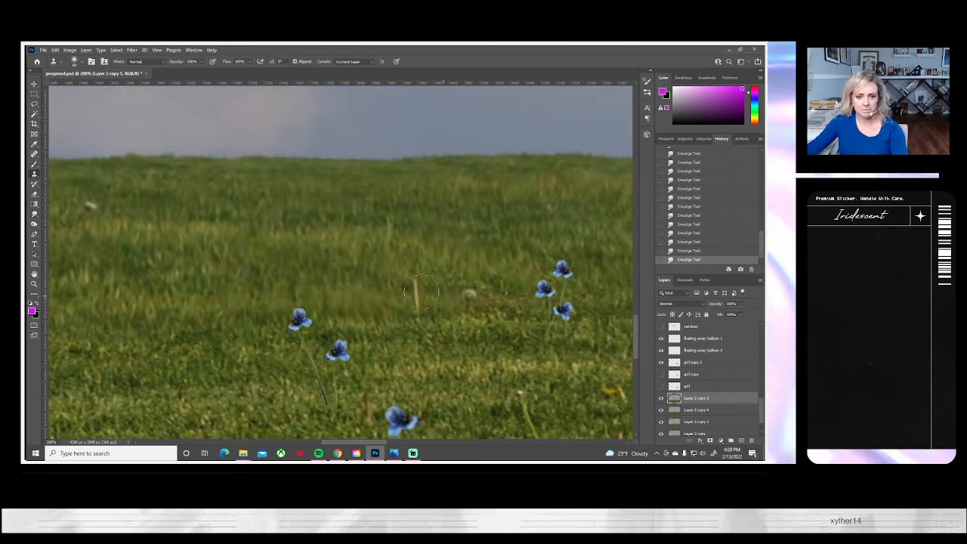
left_click(417, 291)
left_click(421, 299)
left_click(476, 289)
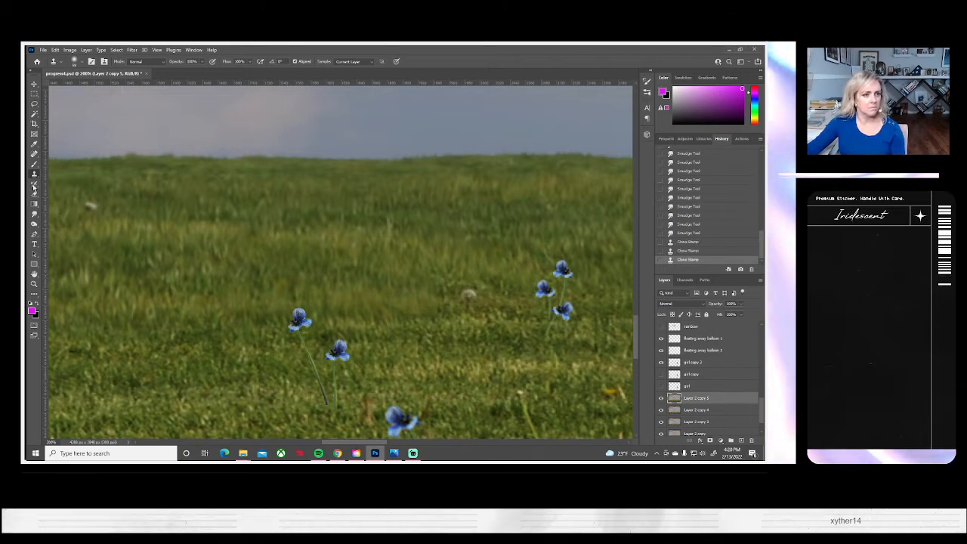
- Smudge the grass around the small white flower and below it, from the three-flower cluster back to the long-stemmed flower pair
left_click(35, 214)
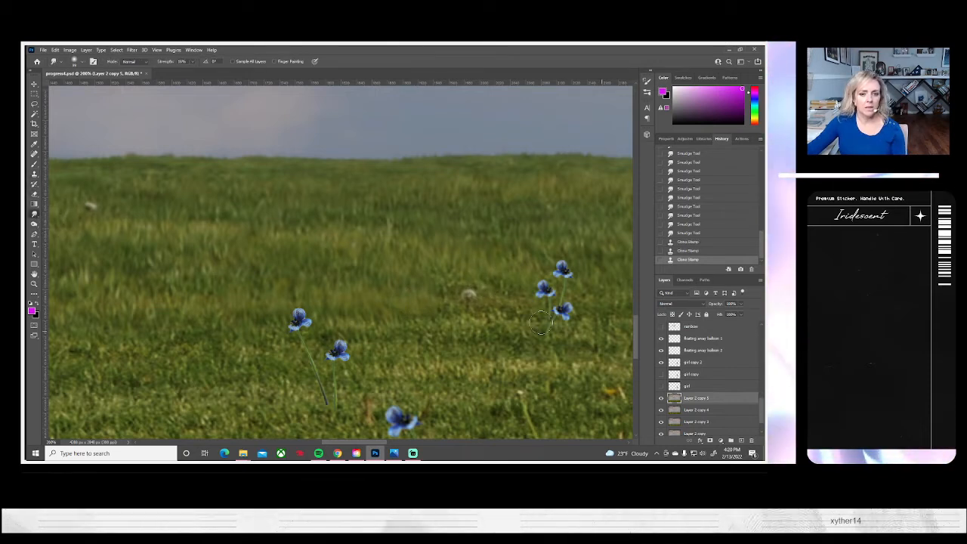
left_click(469, 301)
left_click(464, 280)
left_click_drag(465, 267, 470, 253)
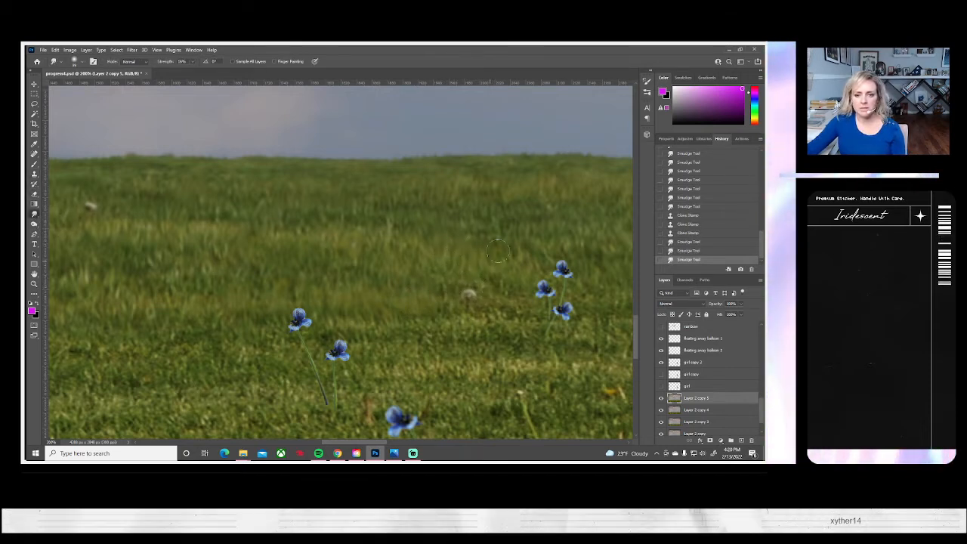
mouse_move(494, 296)
left_mouse_down()
mouse_move(496, 280)
mouse_move(504, 289)
left_mouse_up()
mouse_move(512, 311)
left_mouse_down()
mouse_move(515, 293)
mouse_move(501, 311)
left_mouse_up()
mouse_move(494, 324)
left_mouse_down()
mouse_move(475, 311)
mouse_move(454, 336)
mouse_move(450, 312)
mouse_move(430, 335)
mouse_move(432, 310)
mouse_move(406, 318)
left_mouse_up()
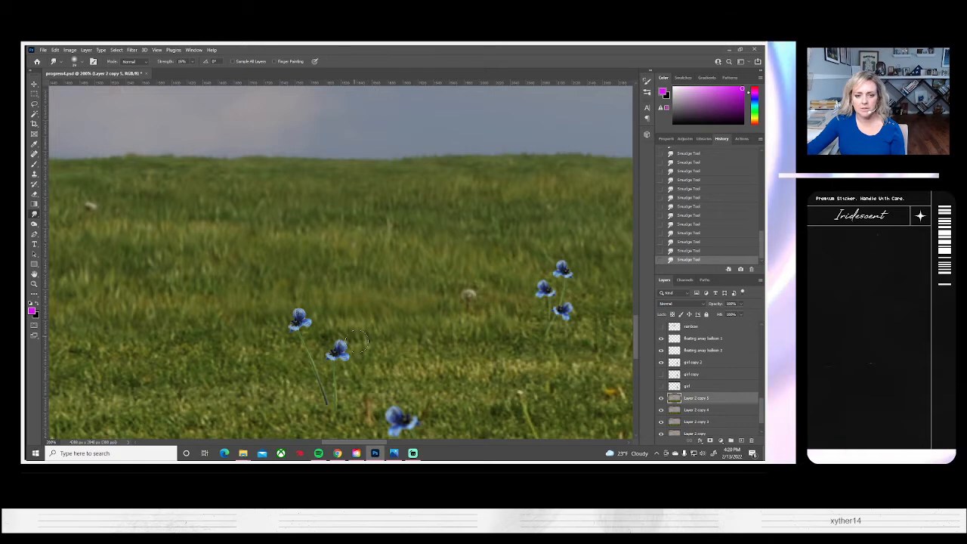
left_click_drag(357, 342, 354, 321)
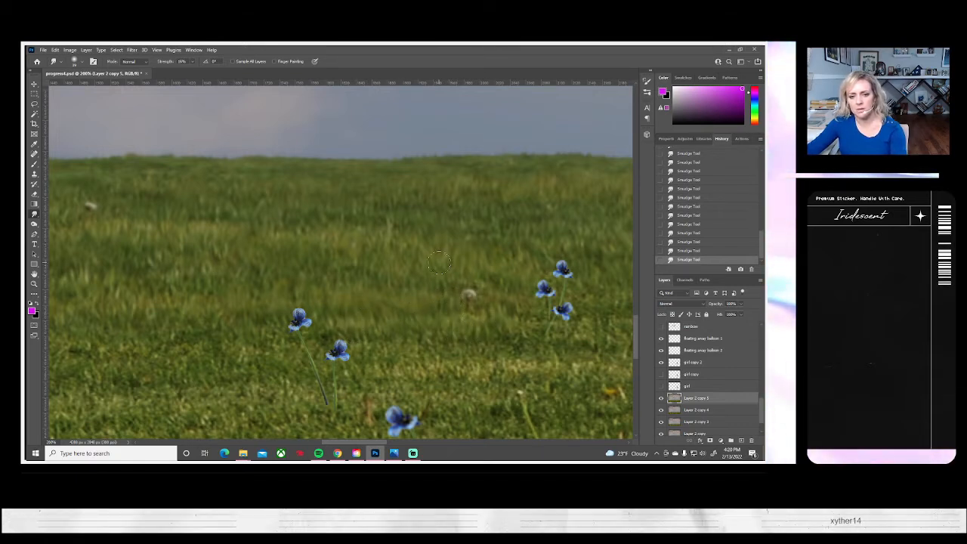
- Continue smudging the lower grass band rightwards from the three-flower cluster past the dandelions to the blue flower pair behind the girl
scroll(462, 341, "right", 5)
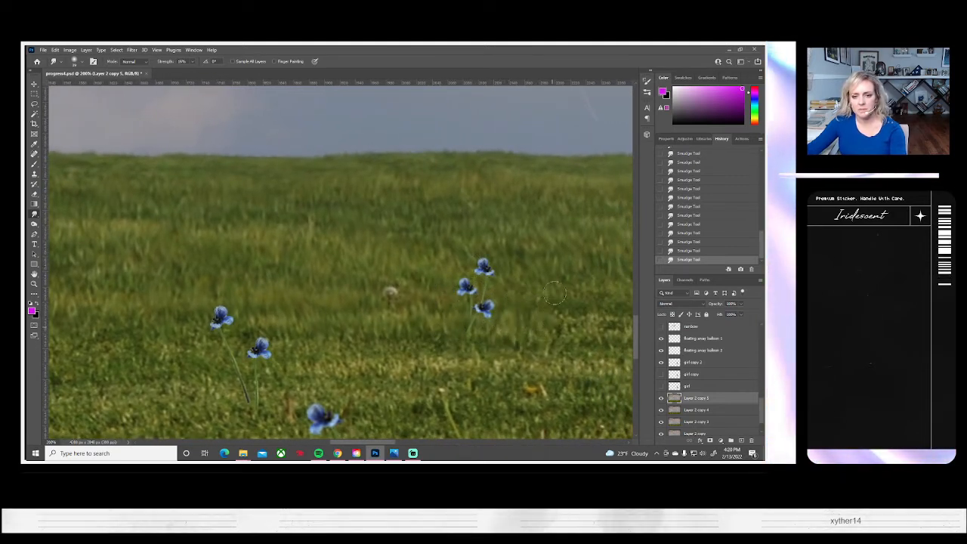
left_click_drag(581, 367, 445, 336)
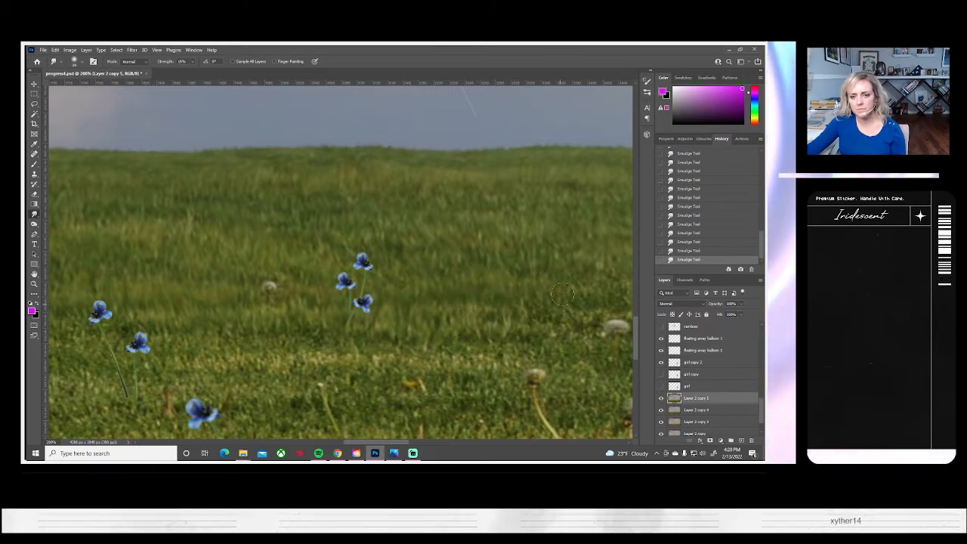
scroll(604, 270, "right", 5)
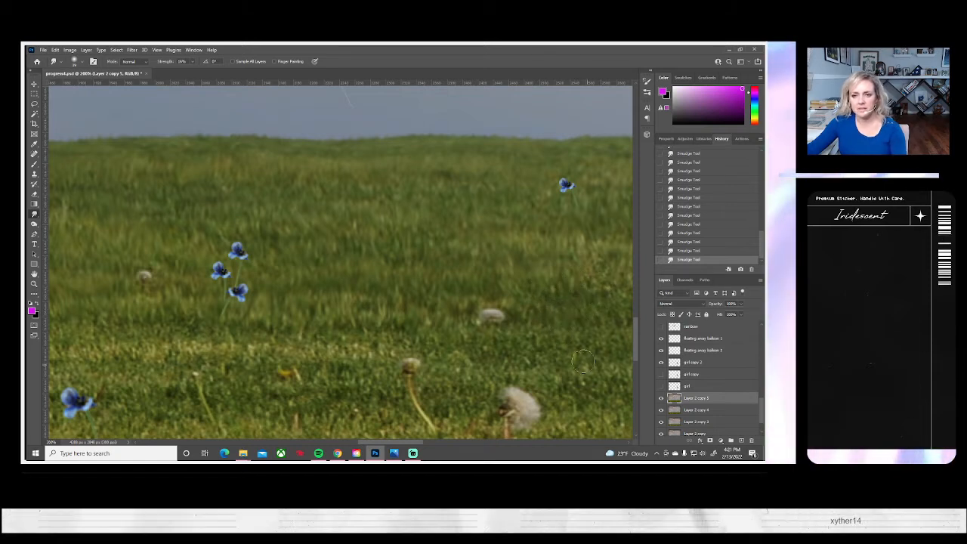
left_click_drag(571, 353, 436, 360)
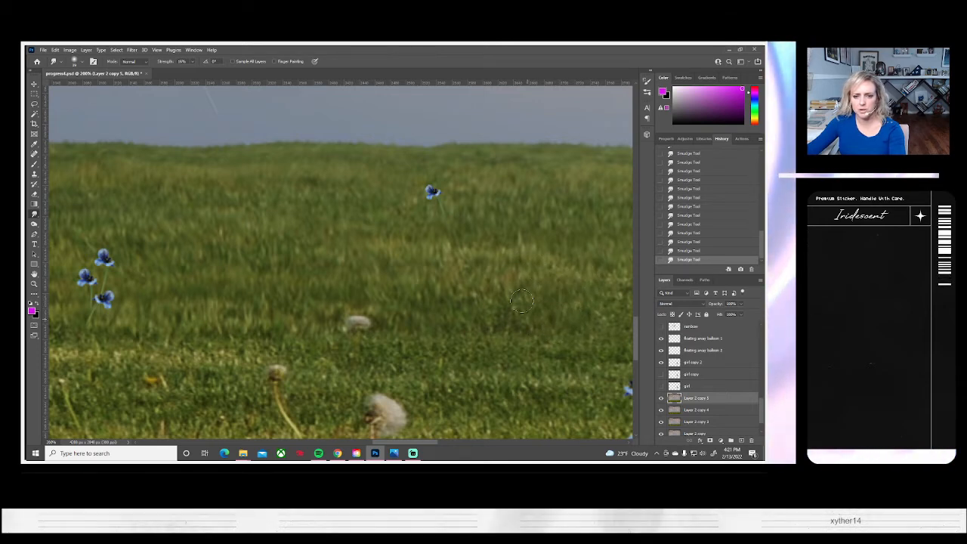
left_click_drag(566, 361, 405, 374)
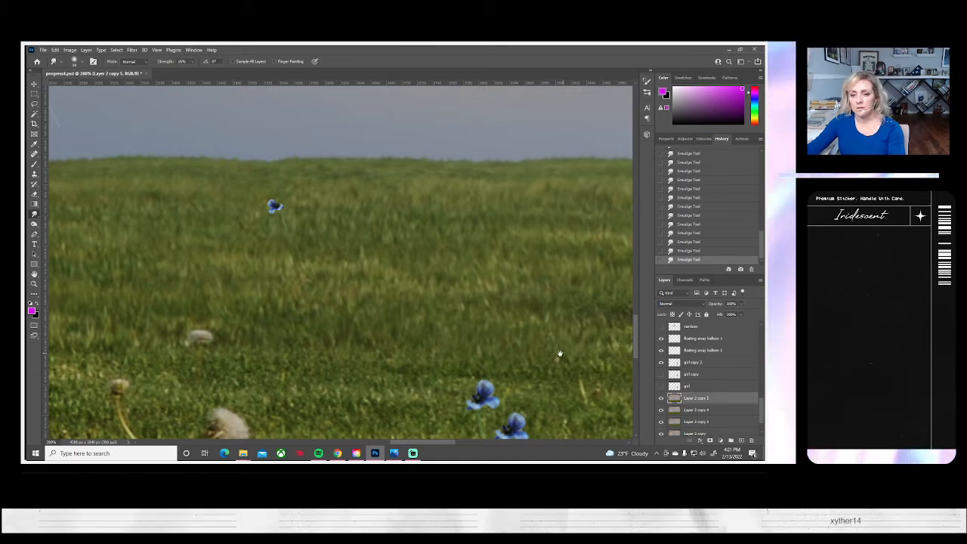
left_click_drag(560, 353, 422, 353)
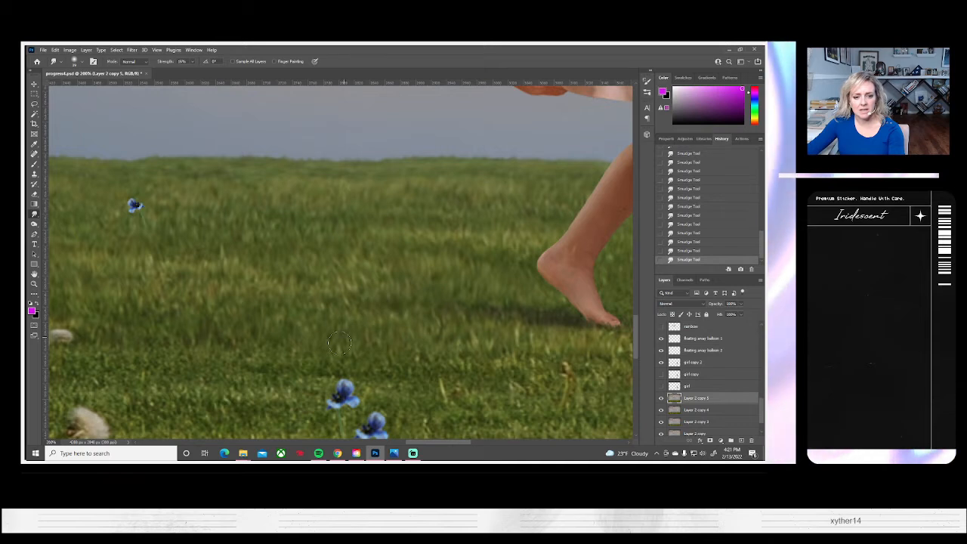
- Smudge the grass beneath the girl's feet and onward past the dandelions ahead of her front foot
scroll(339, 344, "right", 5)
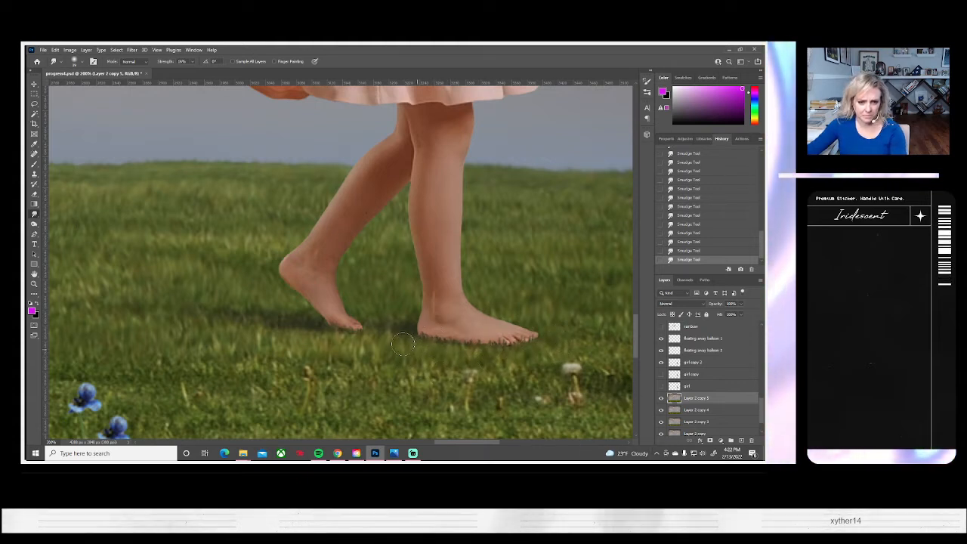
scroll(453, 393, "right", 3)
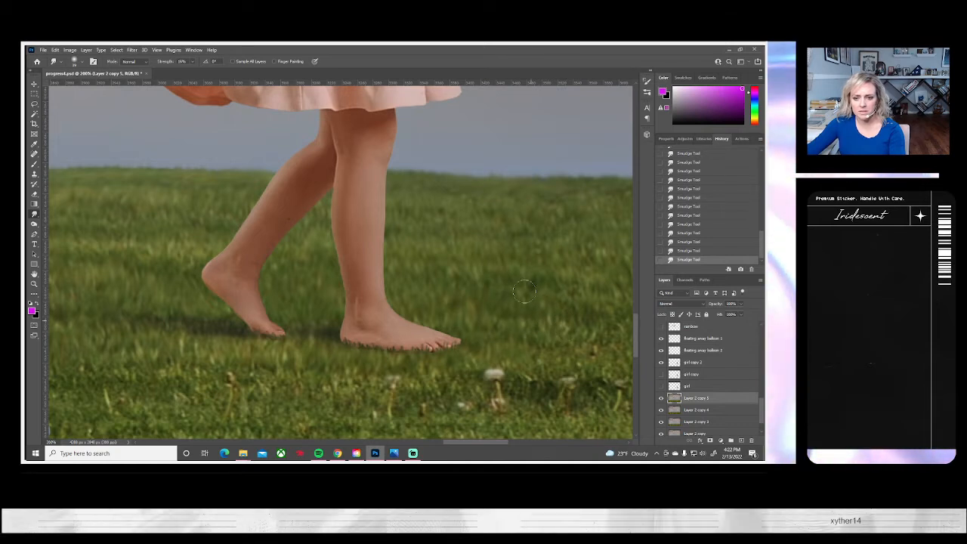
left_click_drag(578, 397, 459, 397)
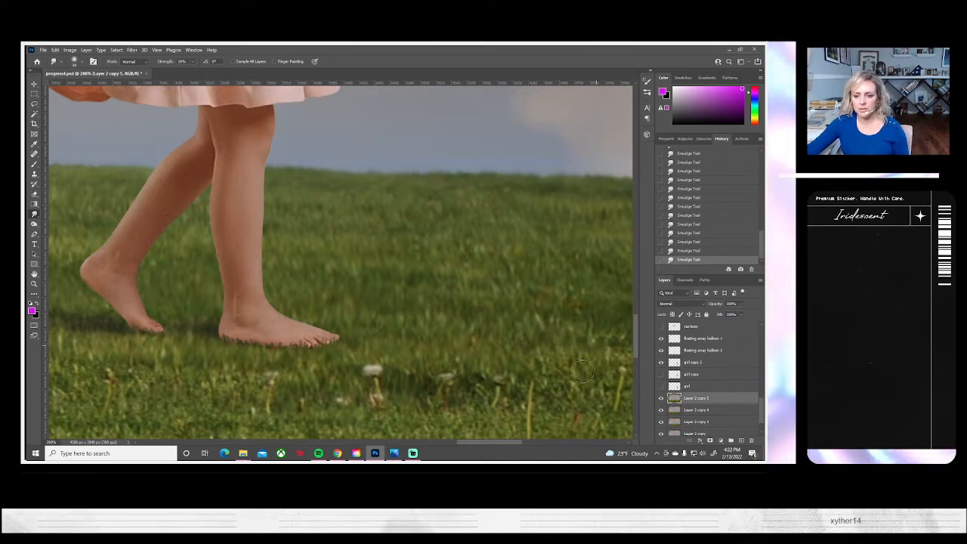
mouse_move(527, 363)
left_mouse_down()
mouse_move(491, 384)
mouse_move(435, 368)
left_mouse_up()
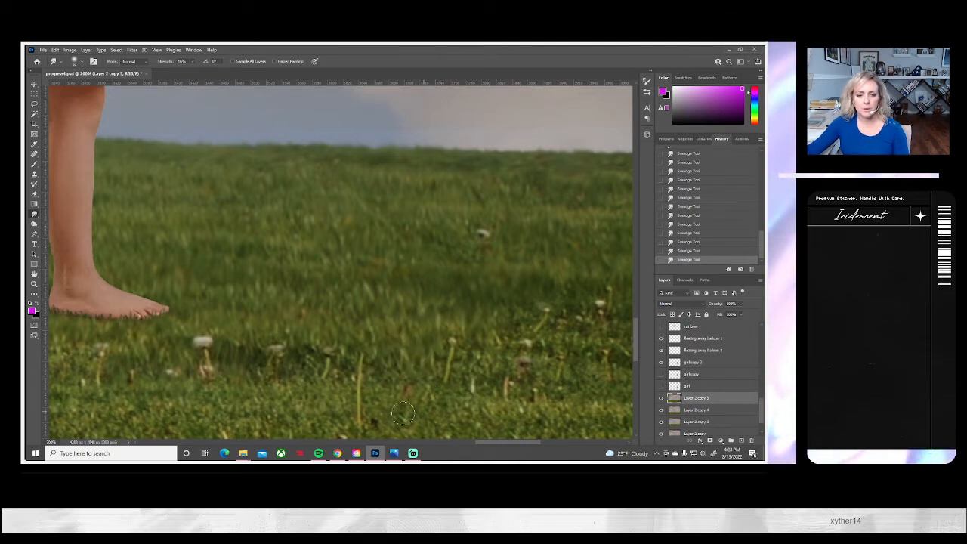
- Clone grass over the tall pale stem and the dark spots below it, ahead of the girl's front foot
left_click(34, 174)
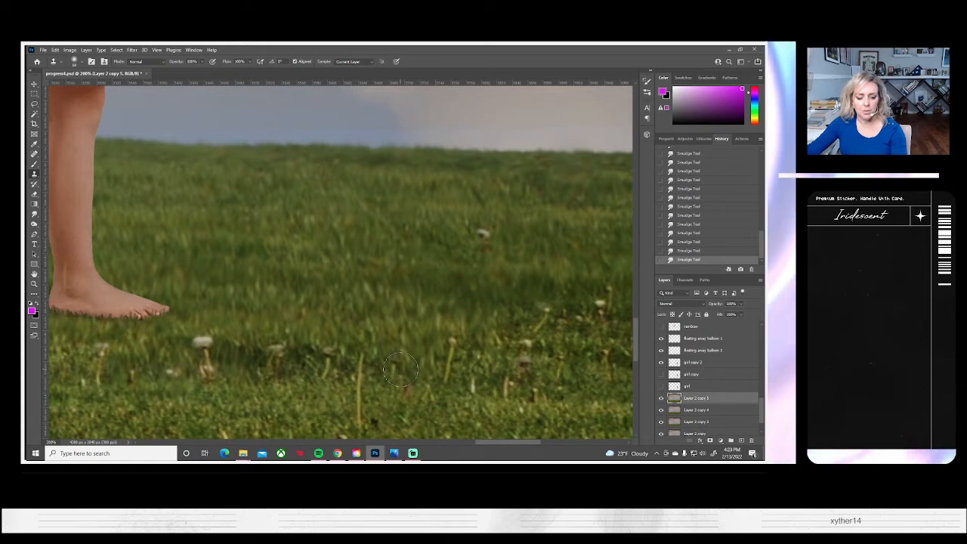
left_click_drag(362, 365, 357, 400)
left_click(514, 420)
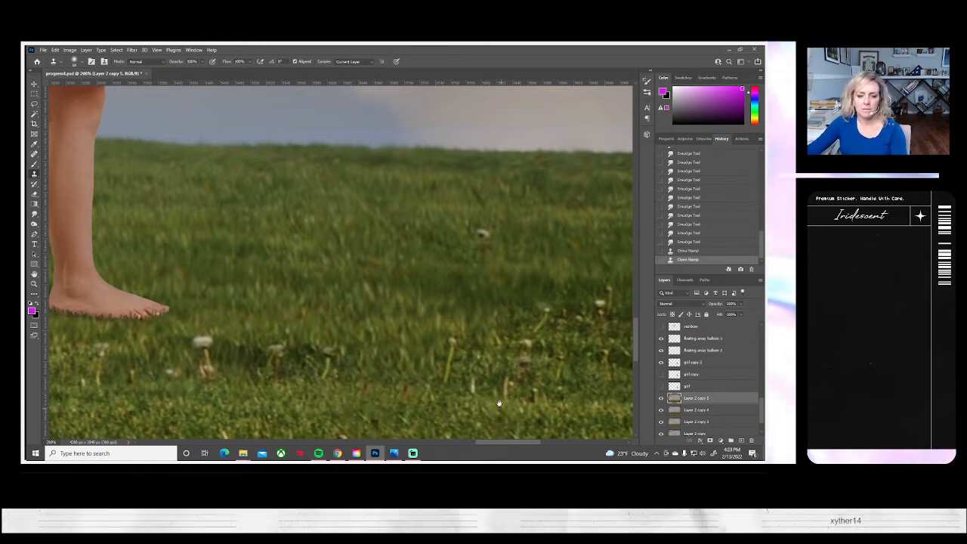
left_click_drag(499, 403, 502, 350)
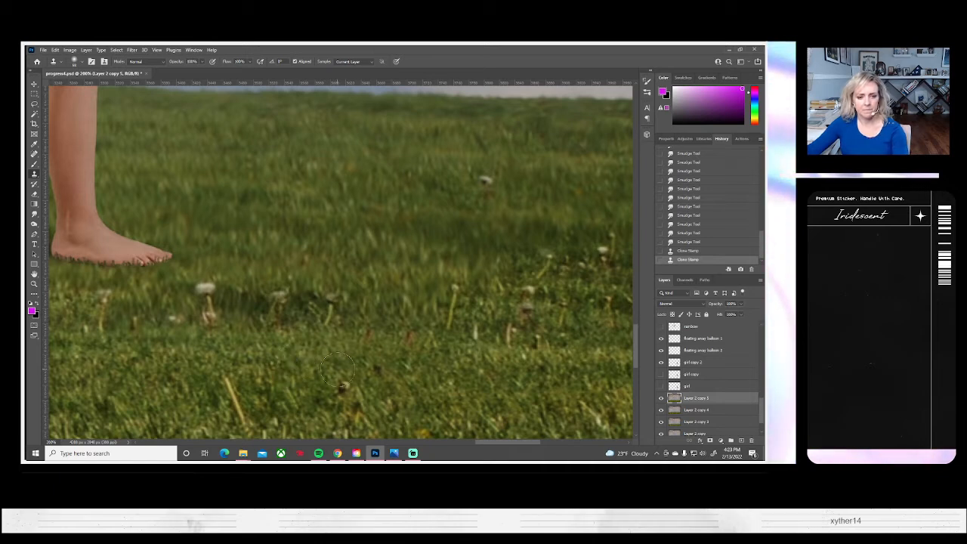
left_click(382, 367)
left_click(383, 368)
scroll(358, 334, "up", 1)
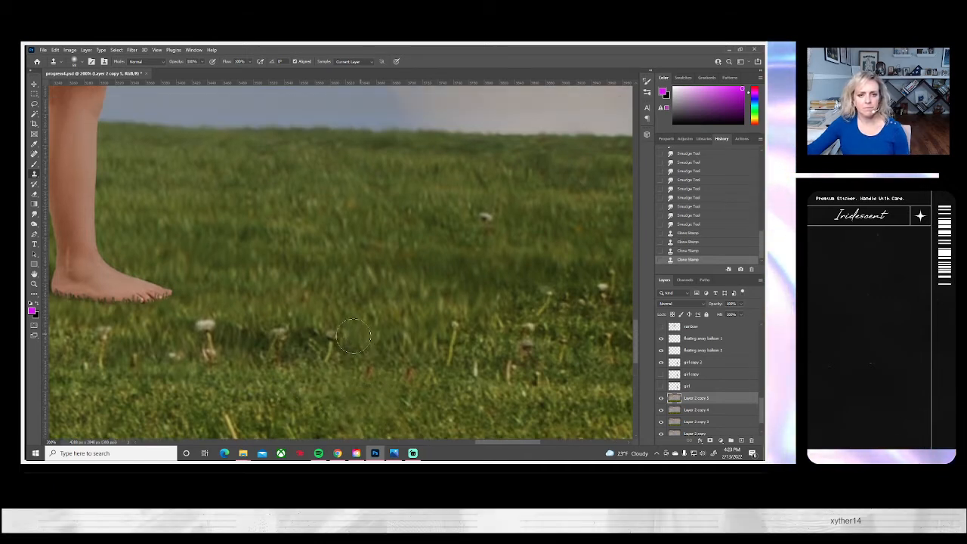
- Smudge the grass ahead of the girl's front foot, just above the cloned-out stem area
key("r")
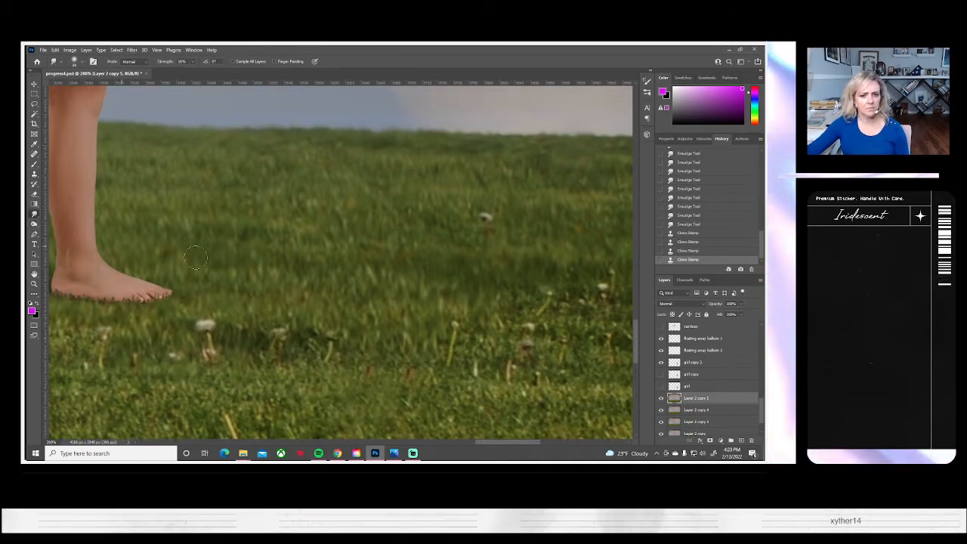
mouse_move(326, 239)
left_mouse_down()
mouse_move(319, 252)
mouse_move(296, 228)
mouse_move(288, 240)
left_mouse_up()
mouse_move(419, 349)
left_mouse_down()
mouse_move(425, 358)
mouse_move(445, 304)
mouse_move(397, 331)
left_mouse_up()
mouse_move(394, 337)
left_mouse_down()
mouse_move(384, 322)
mouse_move(355, 327)
left_mouse_up()
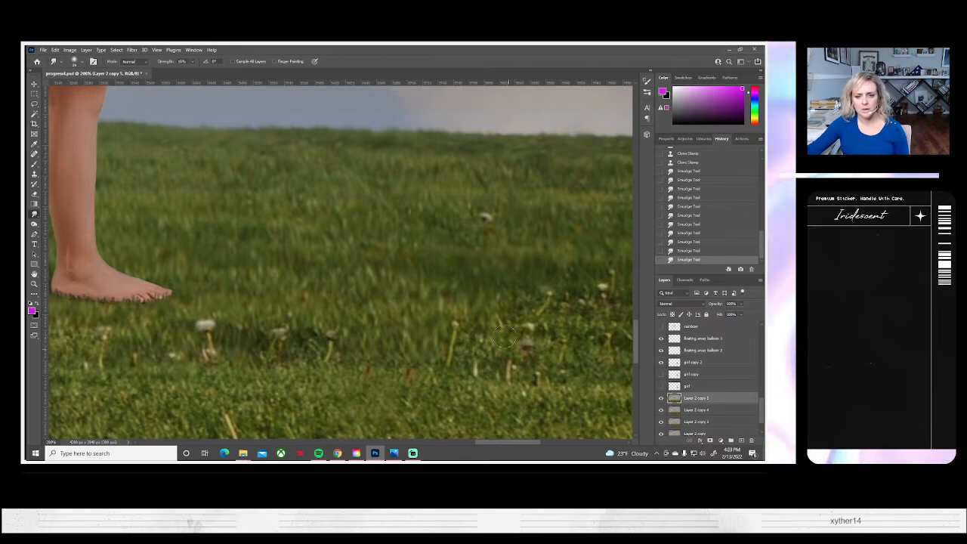
- Smudge the grass around the faint dandelions and stems farther ahead of the girl, continuing to the image's right edge
mouse_move(504, 336)
left_mouse_down()
mouse_move(502, 293)
mouse_move(508, 328)
mouse_move(530, 282)
mouse_move(534, 318)
mouse_move(547, 323)
mouse_move(547, 309)
mouse_move(573, 302)
mouse_move(577, 320)
mouse_move(585, 287)
mouse_move(588, 304)
mouse_move(598, 283)
left_mouse_up()
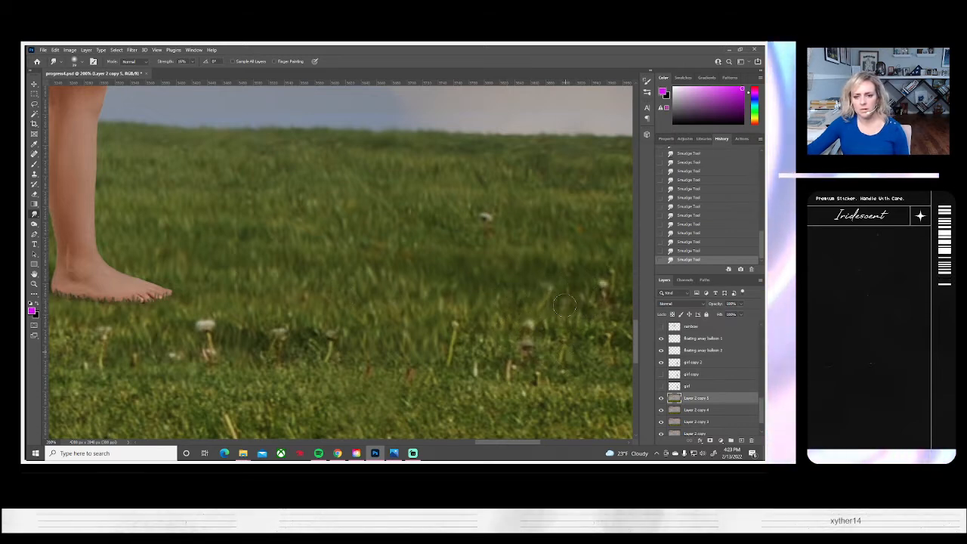
left_click_drag(563, 349, 557, 317)
mouse_move(527, 347)
left_mouse_down()
mouse_move(502, 338)
mouse_move(492, 312)
mouse_move(491, 345)
mouse_move(476, 350)
mouse_move(463, 343)
mouse_move(464, 304)
left_mouse_up()
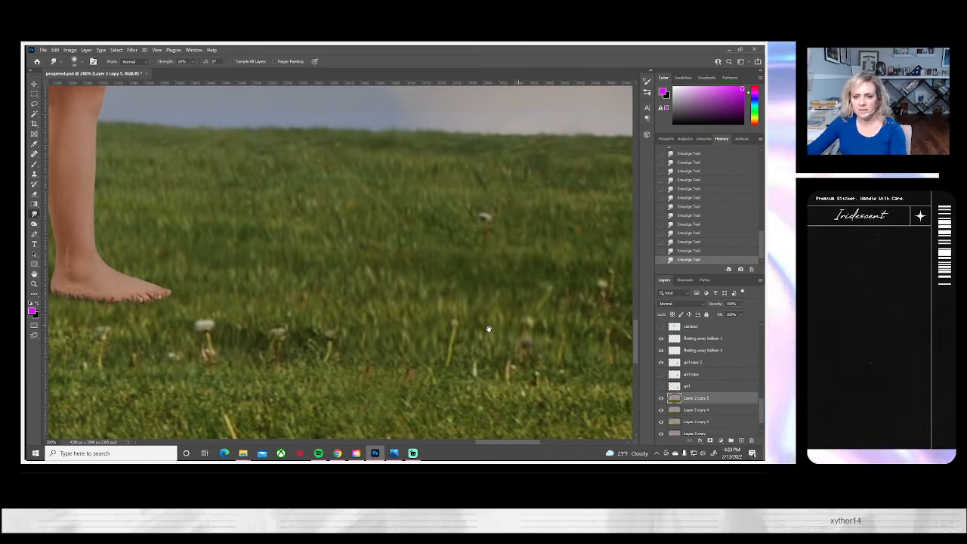
left_click_drag(488, 328, 300, 242)
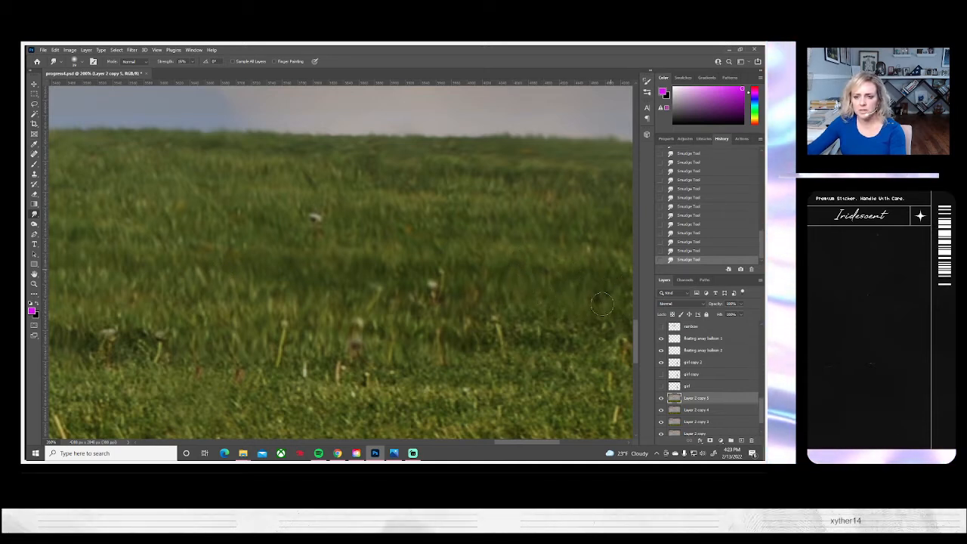
left_click_drag(598, 313, 493, 318)
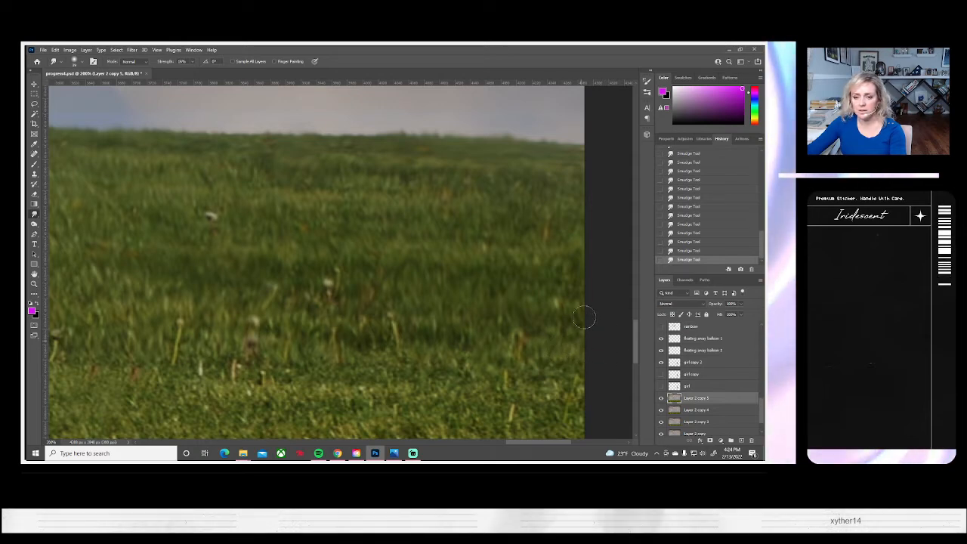
- Fit the whole composite in view and save the document
scroll(302, 317, "down", 2)
scroll(302, 317, "left", 2)
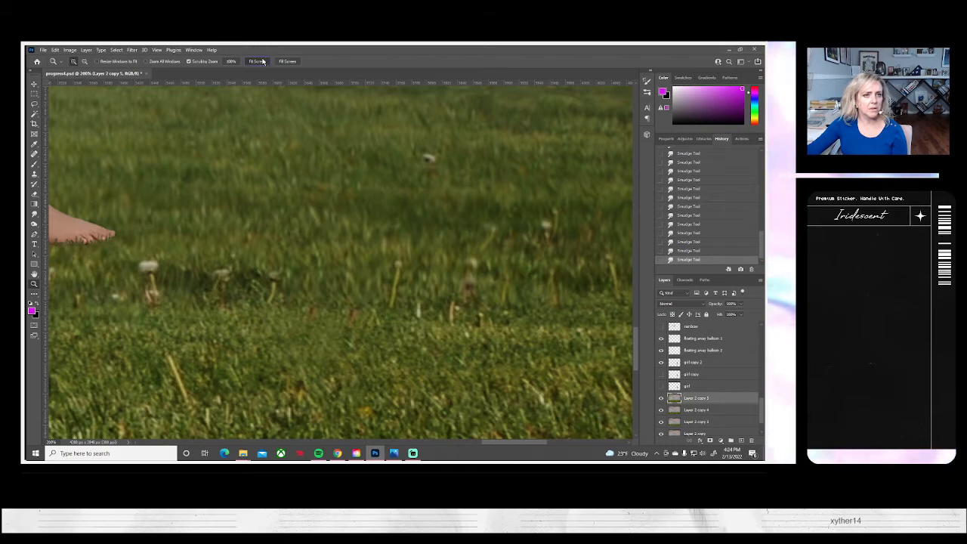
left_click(257, 61)
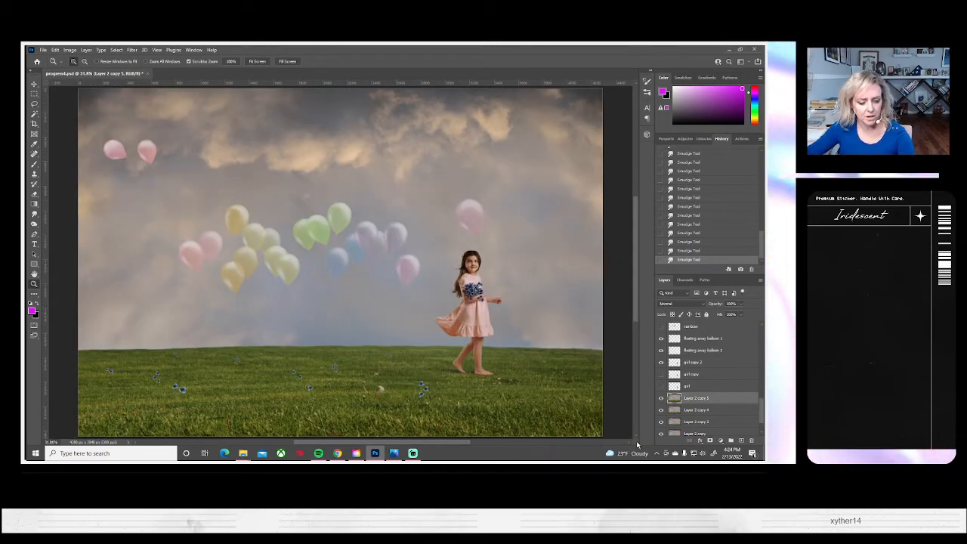
key("ctrl+s")
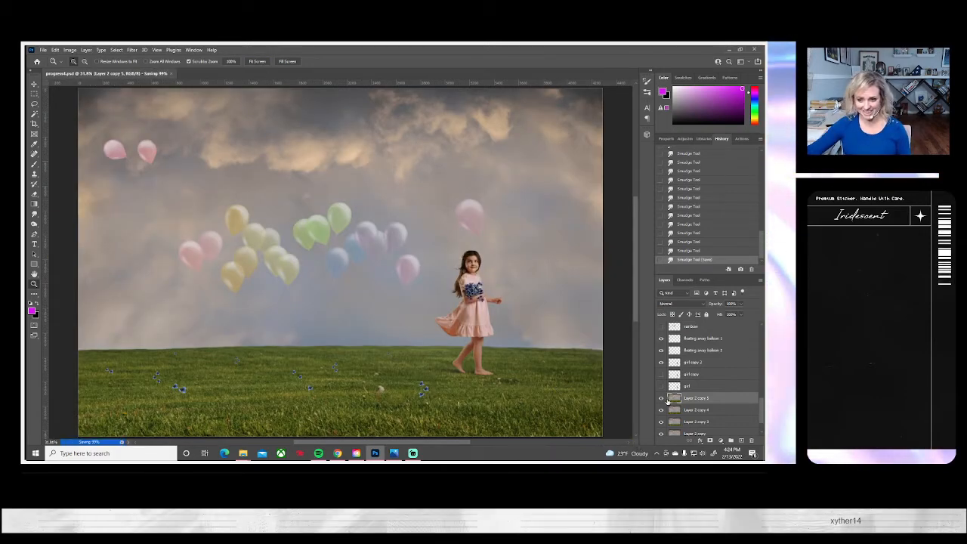
- Compare the meadow before and after smudging by repeatedly hiding and showing Layer 2 copy 5, leaving it visible
left_click(661, 398)
left_click(662, 398)
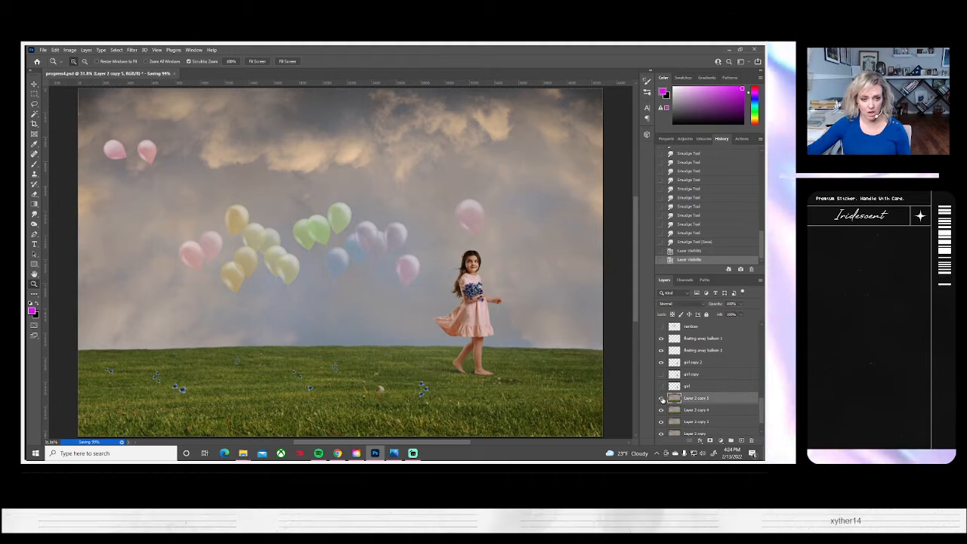
left_click(662, 398)
left_click(661, 398)
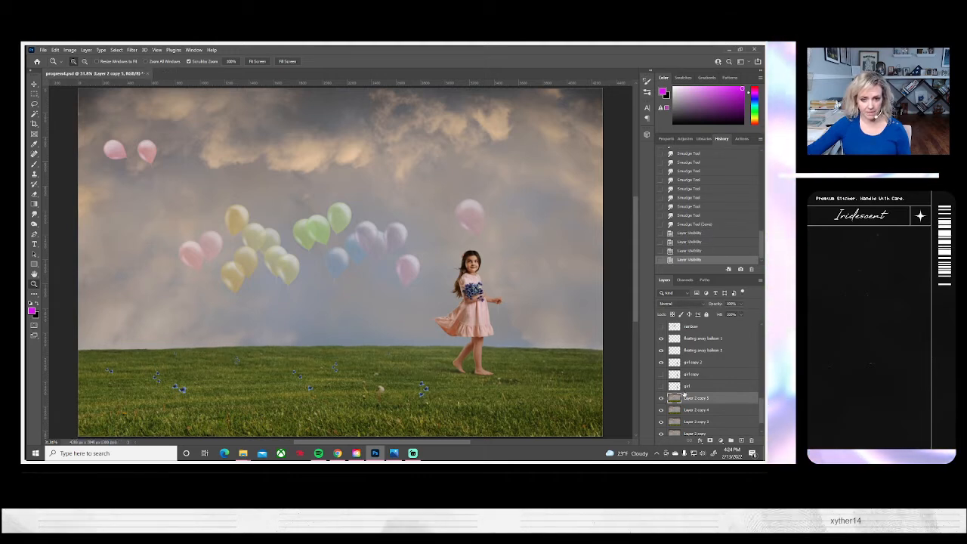
left_click(661, 402)
left_click(662, 402)
left_click(661, 401)
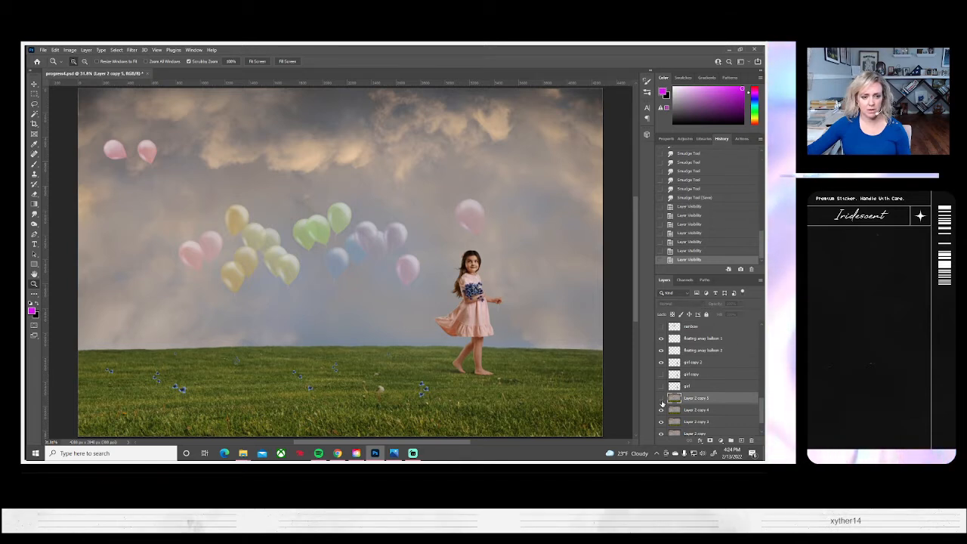
left_click(662, 402)
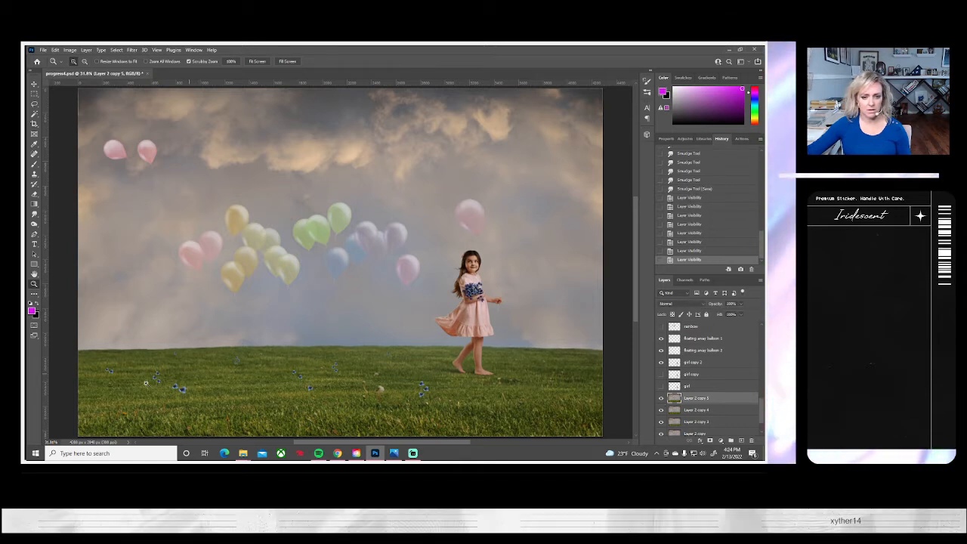
- Set the Smudge tool to 12% strength for working on the grass on the meadow's left side
left_click(185, 394)
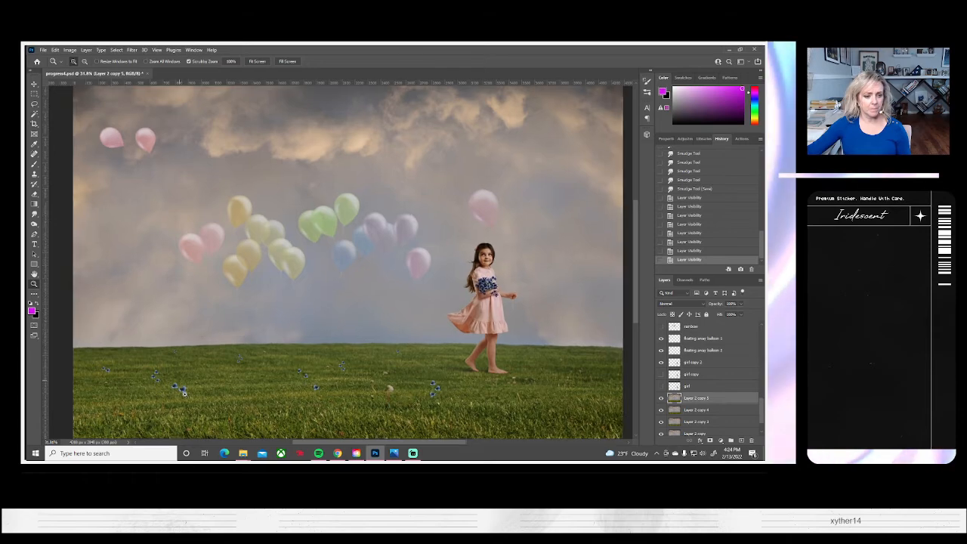
left_click(185, 393)
left_click(184, 392)
left_click(184, 392)
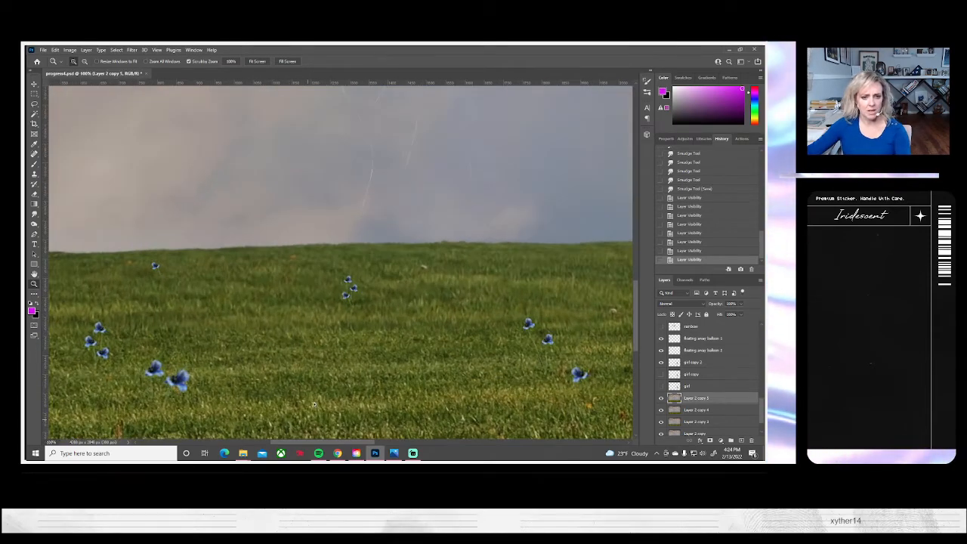
left_click_drag(314, 382, 557, 289)
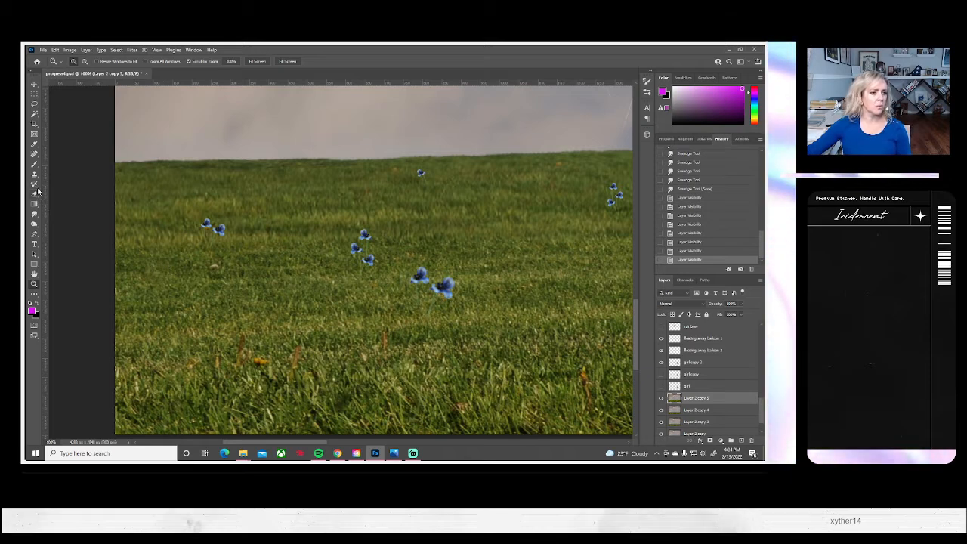
left_click(34, 214)
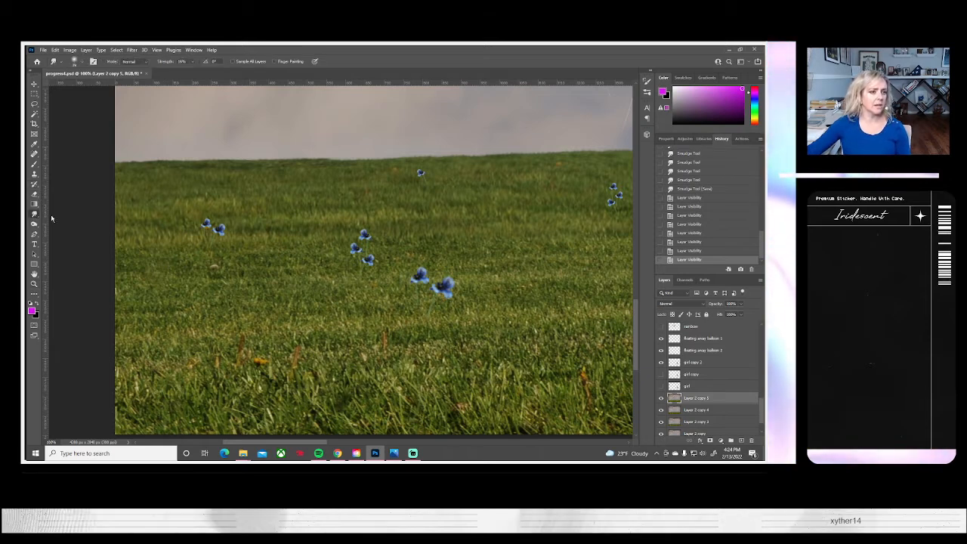
left_click(83, 63)
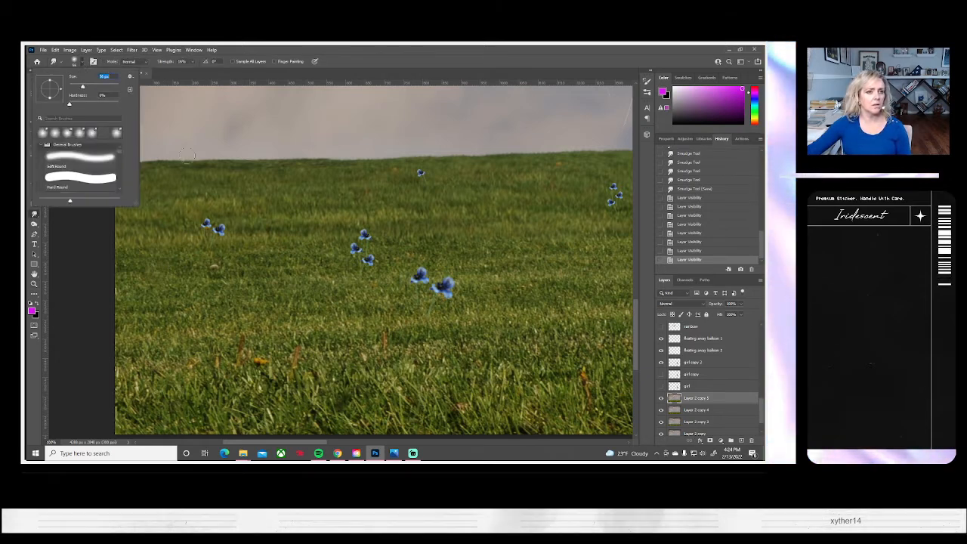
left_click(189, 63)
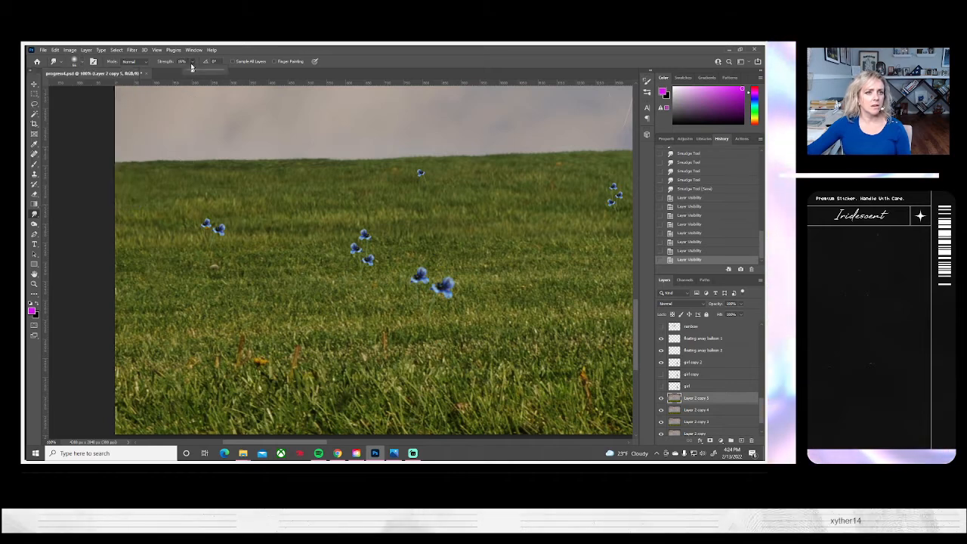
left_click_drag(191, 73, 189, 72)
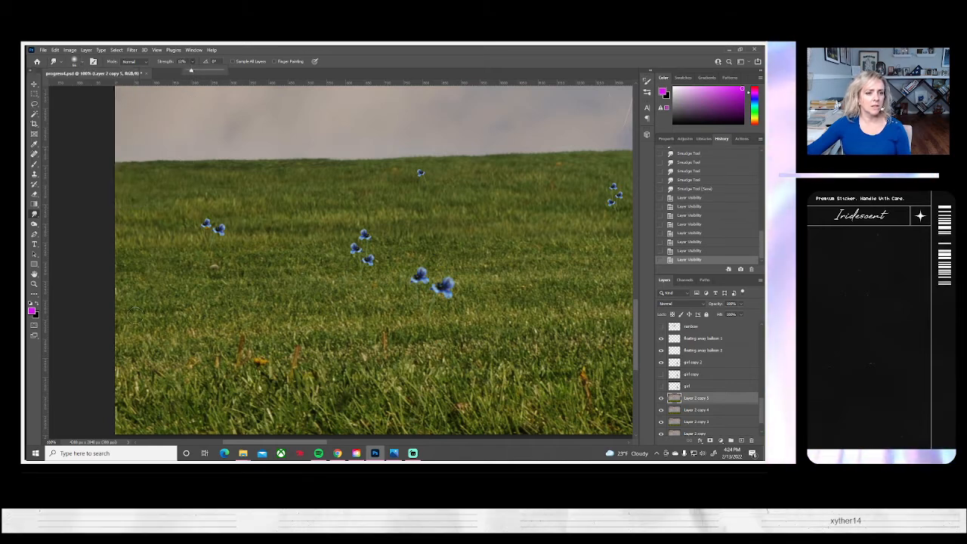
- Smudge the mid-ground grass from the image's left edge to the blue flowers, extending just below the two large blooms
left_click_drag(127, 251, 136, 276)
mouse_move(146, 261)
left_mouse_down()
mouse_move(168, 243)
mouse_move(176, 269)
left_mouse_up()
mouse_move(184, 257)
left_mouse_down()
mouse_move(213, 240)
mouse_move(219, 257)
mouse_move(228, 247)
mouse_move(243, 267)
left_mouse_up()
mouse_move(251, 250)
left_mouse_down()
mouse_move(258, 271)
mouse_move(288, 270)
left_mouse_up()
mouse_move(295, 252)
left_mouse_down()
mouse_move(323, 236)
mouse_move(329, 272)
left_mouse_up()
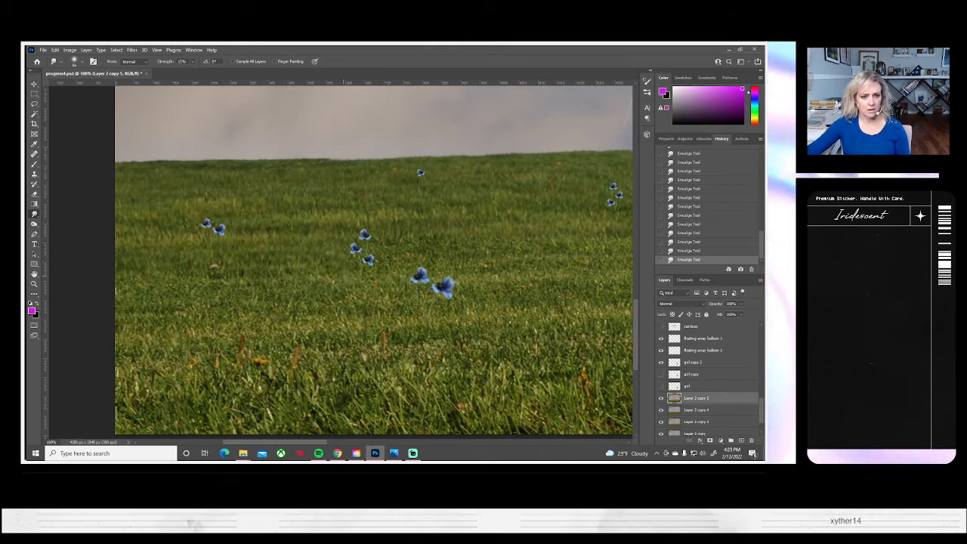
left_click_drag(352, 249, 361, 276)
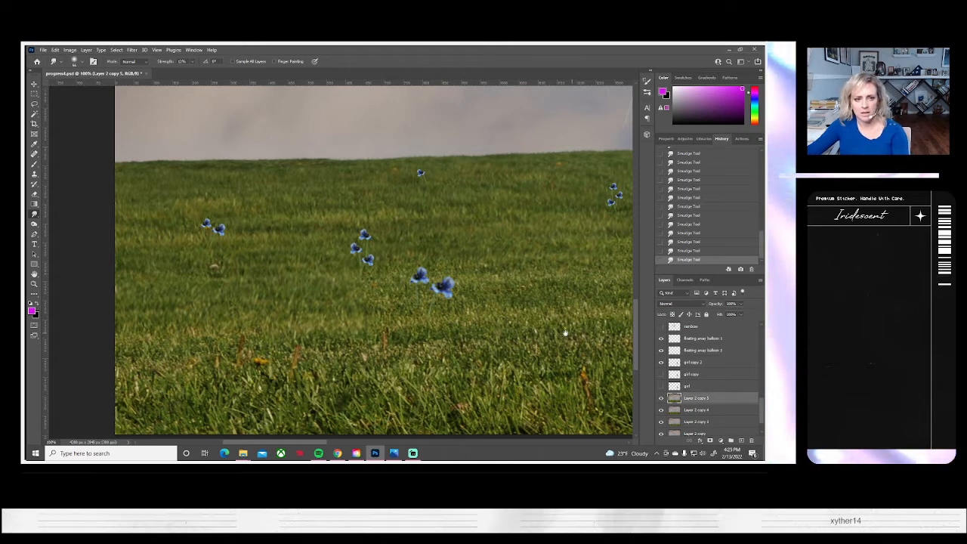
- Smudge the continuing mid-ground band of grass from the two large blue flowers toward the meadow's centre
scroll(565, 332, "right", 3)
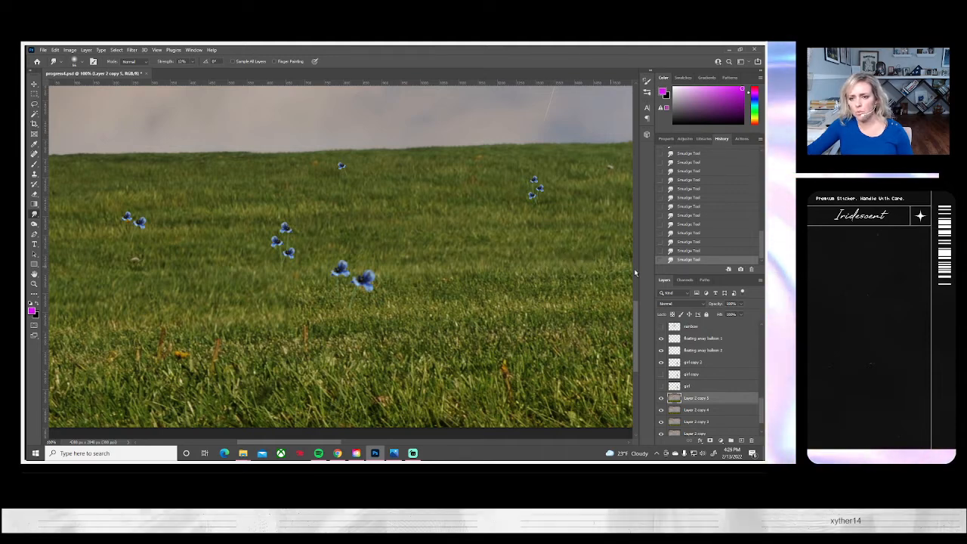
left_click_drag(604, 304, 569, 300)
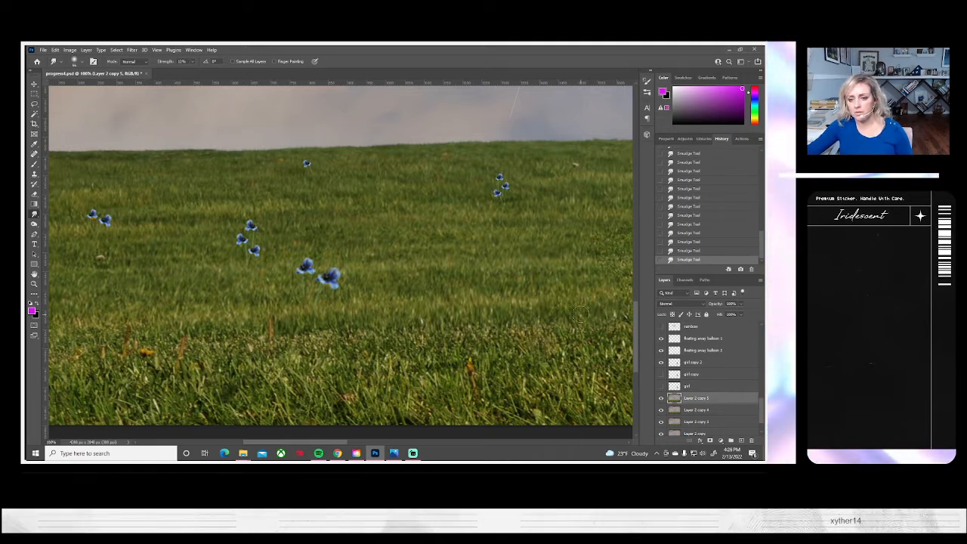
mouse_move(561, 353)
left_mouse_down()
mouse_move(473, 370)
mouse_move(549, 340)
left_mouse_up()
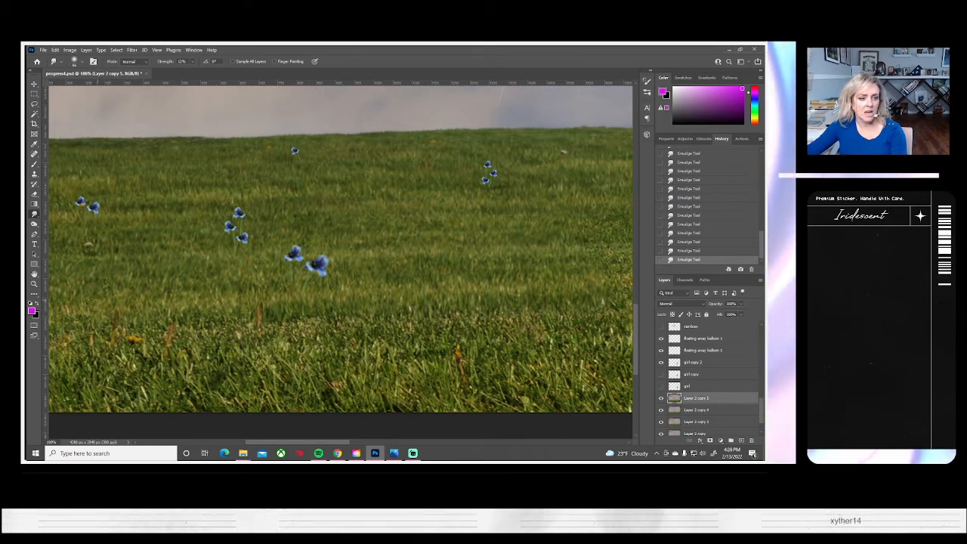
left_click_drag(129, 315, 194, 306)
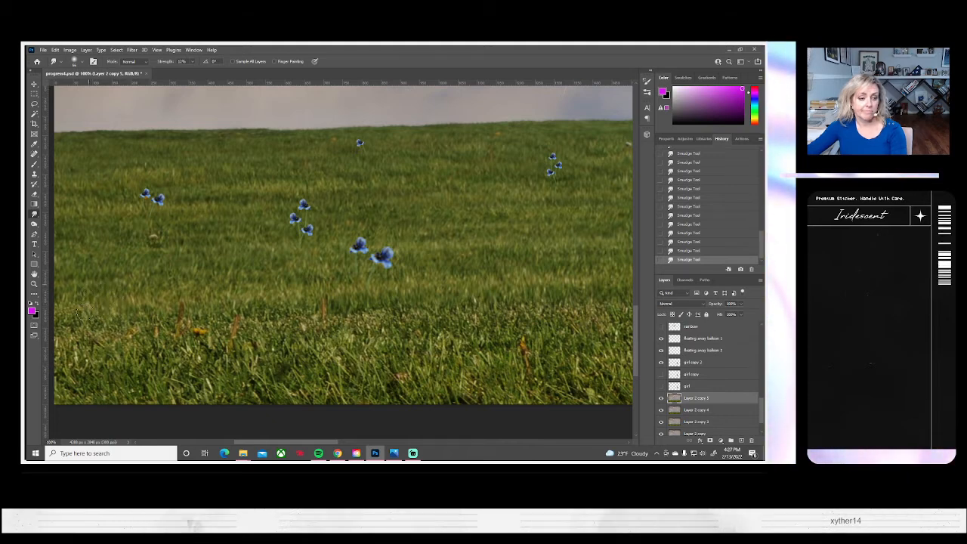
left_click_drag(119, 315, 239, 309)
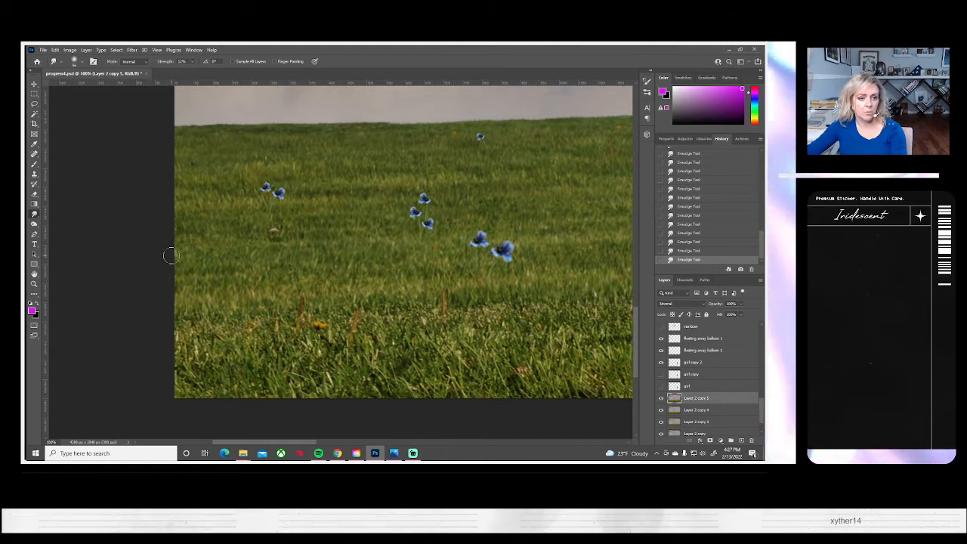
- Smudge the mid-ground grass around the single blue flower and tall dandelions, continuing past the three-flower cluster toward the girl
left_click_drag(487, 338, 76, 339)
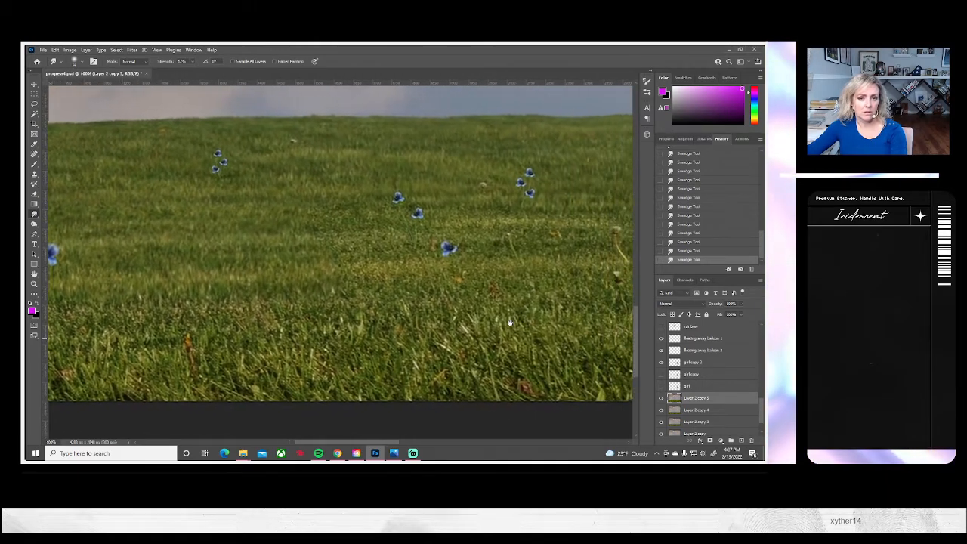
left_click_drag(511, 322, 483, 330)
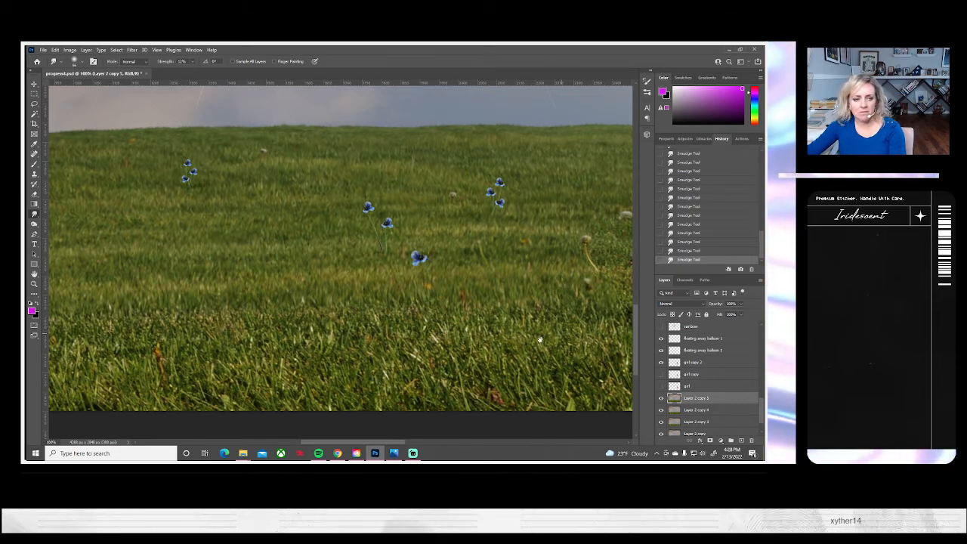
left_click_drag(611, 288, 453, 302)
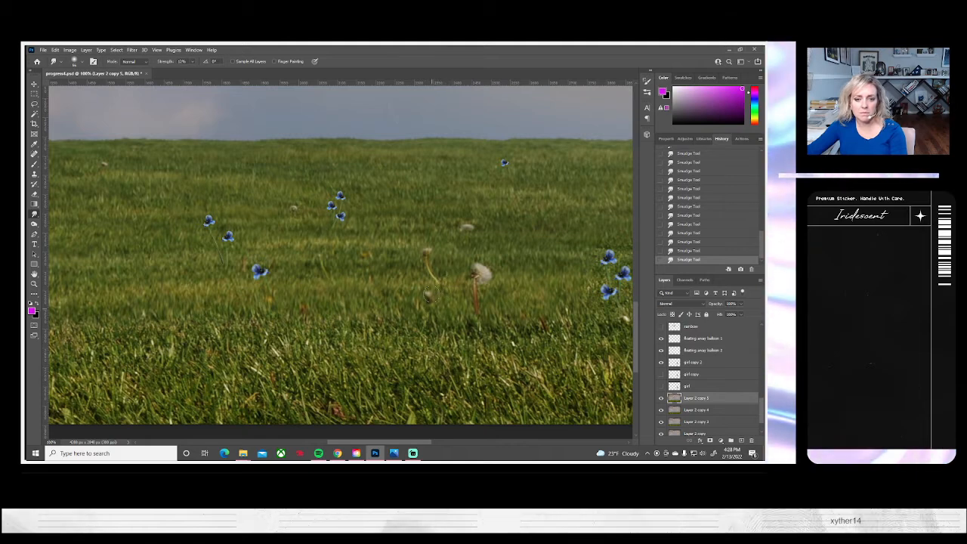
left_click_drag(490, 355, 322, 368)
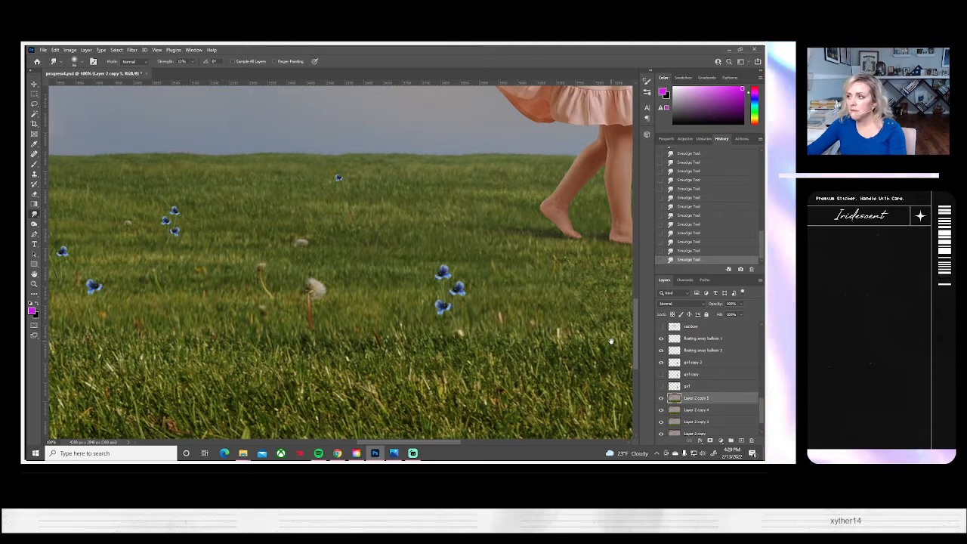
left_click_drag(609, 339, 501, 353)
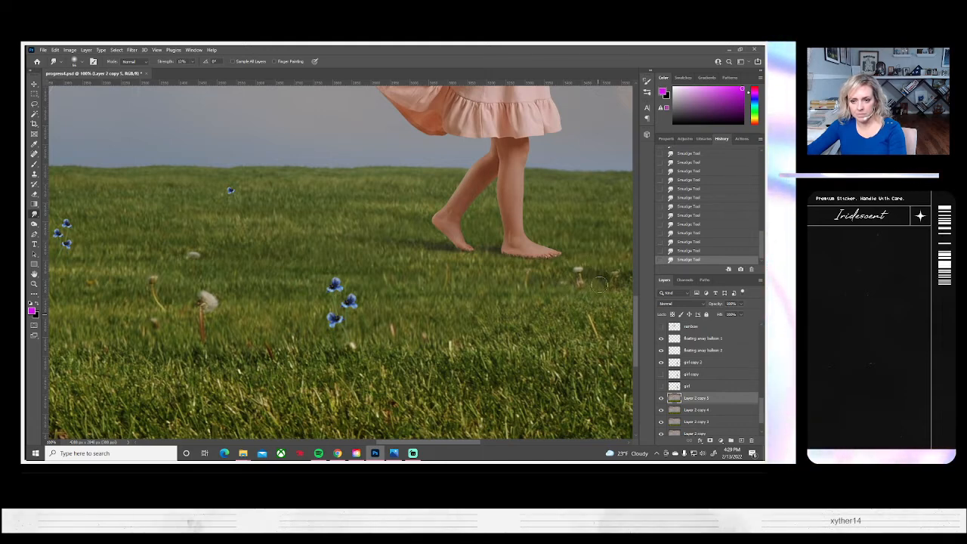
- Clone nearby grass over the pale stem below and ahead of the girl's front foot
key("s")
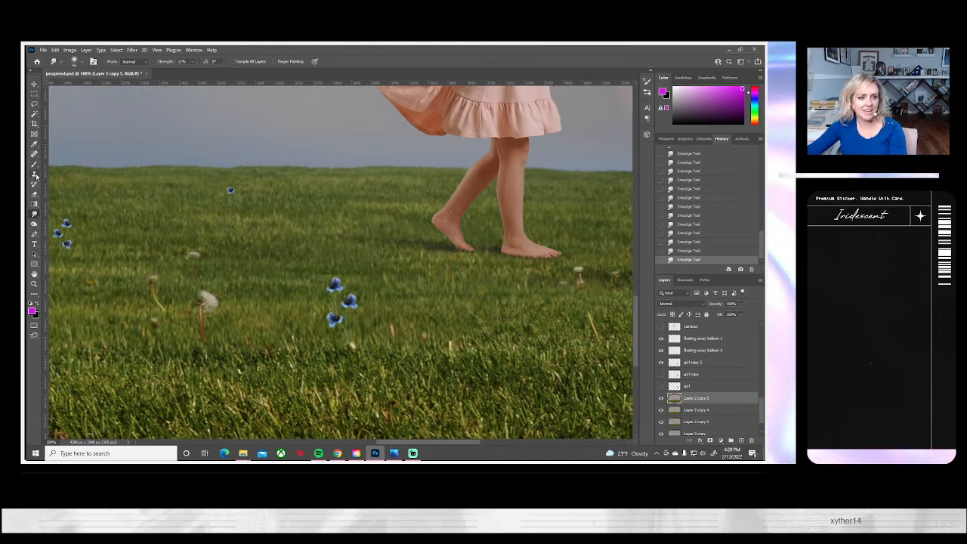
left_click(556, 339, "alt")
mouse_move(594, 338)
left_mouse_down()
mouse_move(584, 311)
mouse_move(601, 364)
left_mouse_up()
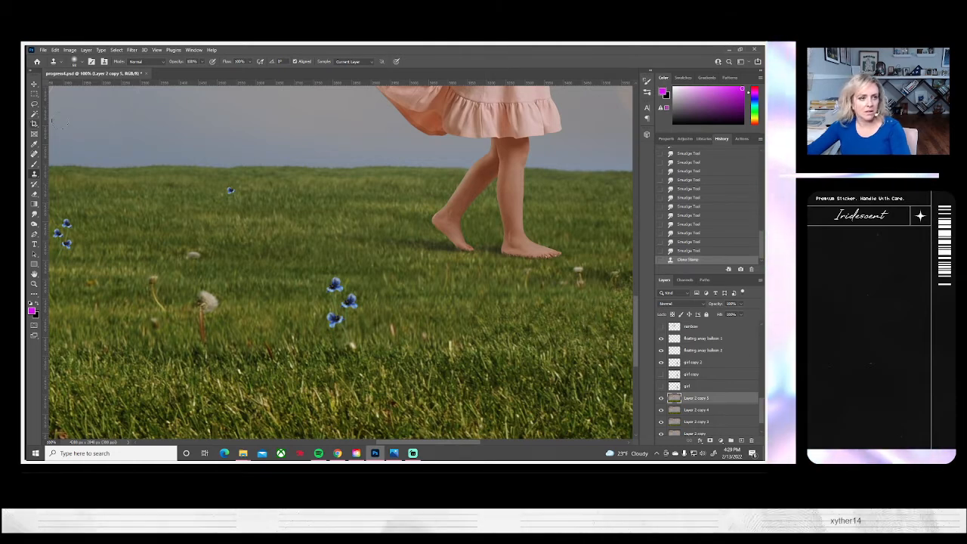
- Smudge the grass below the girl's feet and over the cloned-out stem, continuing the band to the image's right edge
left_click(34, 214)
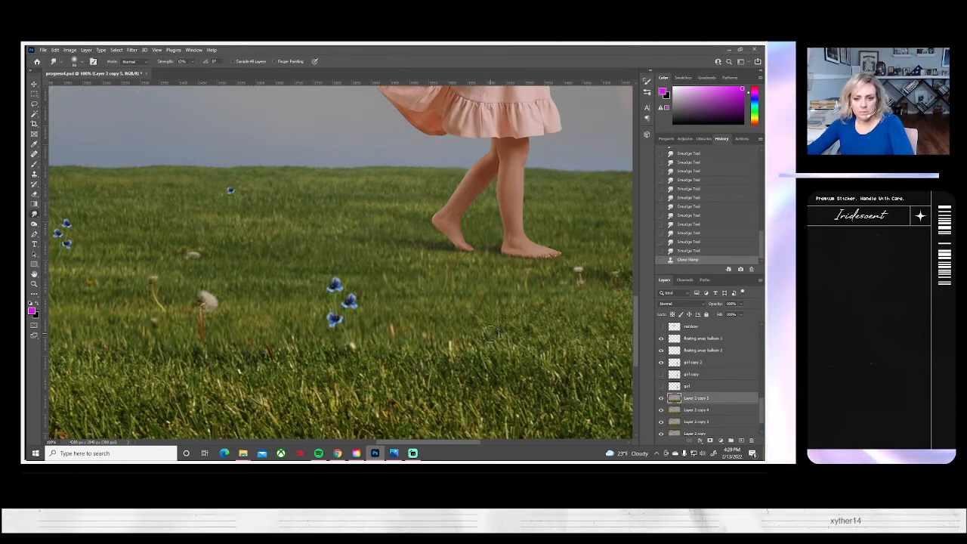
left_click_drag(487, 339, 472, 317)
mouse_move(474, 327)
left_mouse_down()
mouse_move(519, 326)
mouse_move(501, 320)
mouse_move(506, 310)
mouse_move(517, 296)
mouse_move(553, 308)
left_mouse_up()
left_click_drag(561, 320, 563, 307)
mouse_move(580, 325)
left_mouse_down()
mouse_move(590, 356)
mouse_move(588, 329)
left_mouse_up()
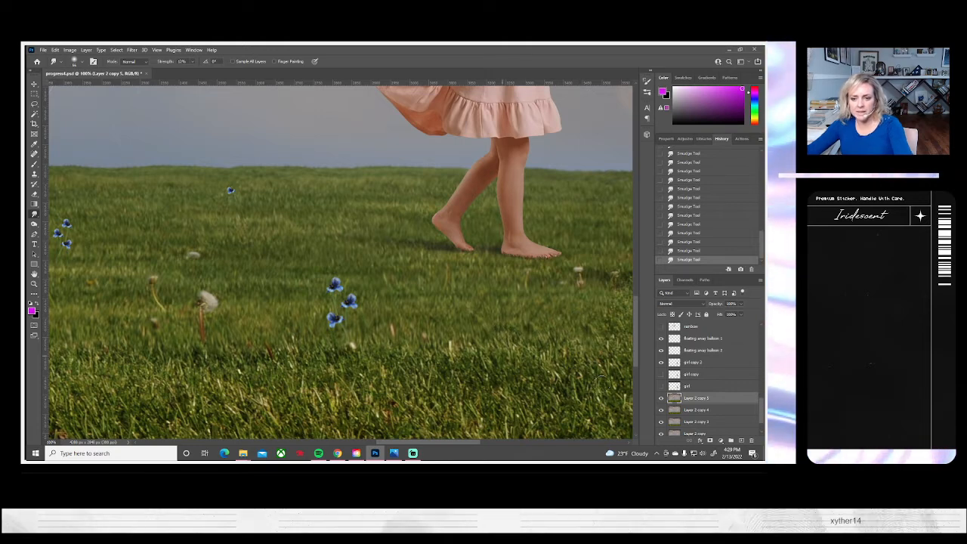
mouse_move(514, 396)
left_mouse_down()
mouse_move(428, 401)
mouse_move(389, 379)
left_mouse_up()
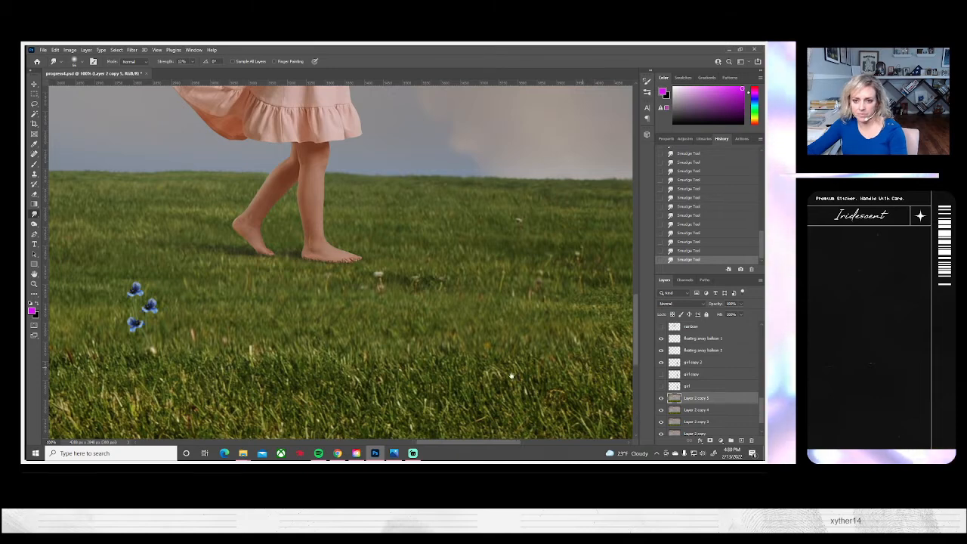
scroll(453, 376, "right", 5)
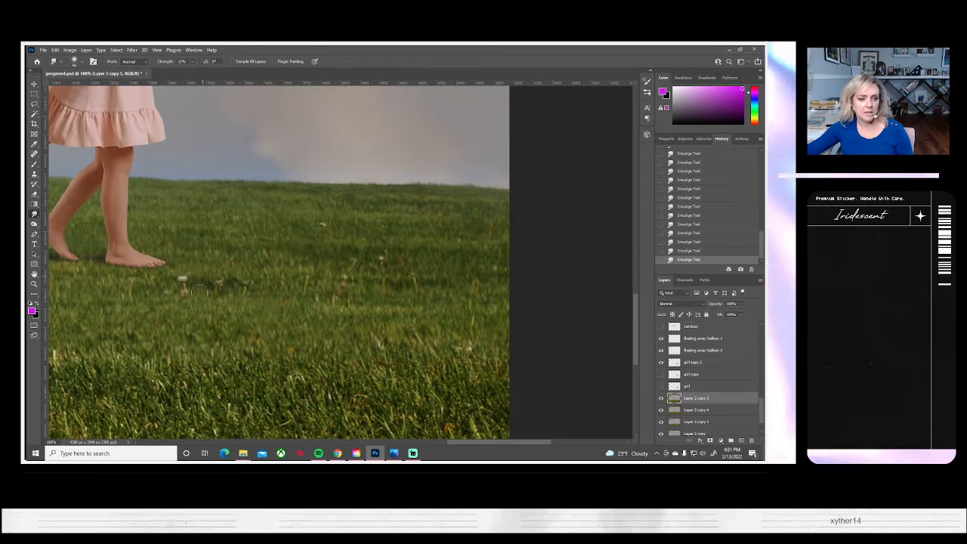
- Examine the smudged meadow in the whole composite and up close around its left foreground
left_click(34, 283)
left_click(257, 61)
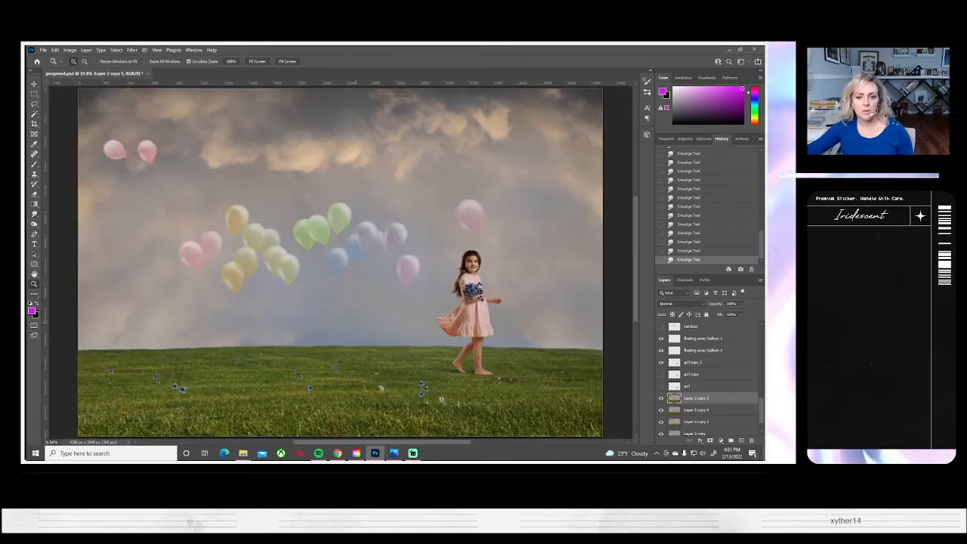
left_click(272, 411)
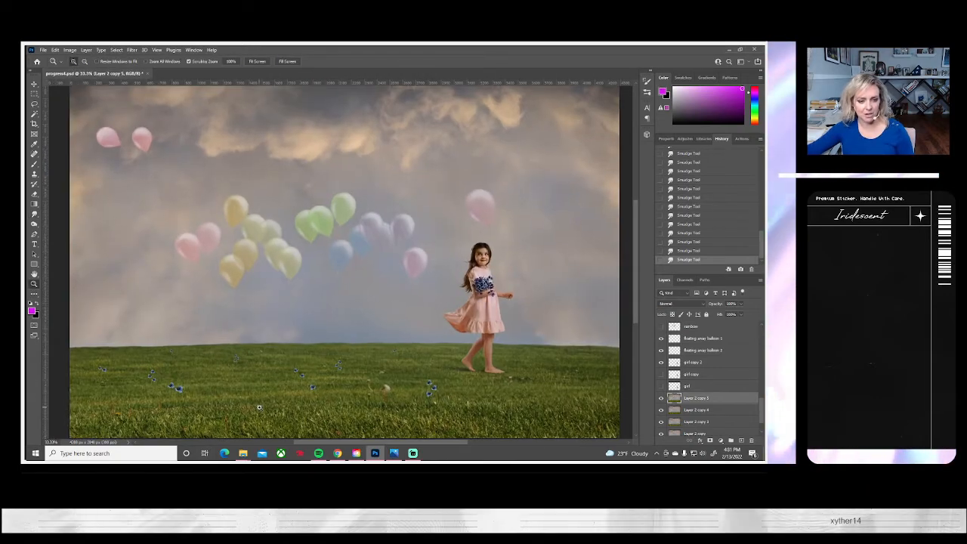
left_click(272, 410)
left_click(271, 410)
left_click_drag(306, 395, 560, 356)
left_click_drag(340, 384, 341, 376)
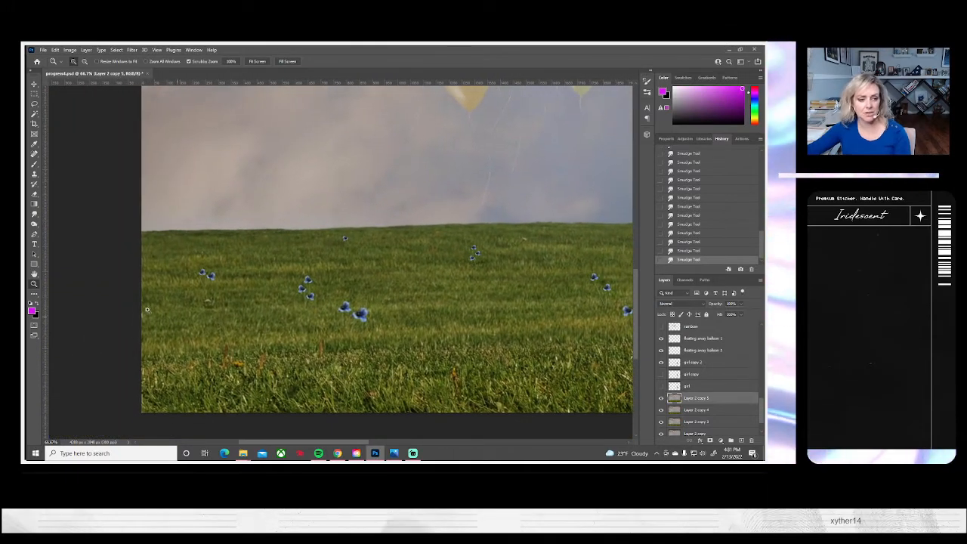
- Set the Smudge strength to 10% and smudge the foreground grass along the meadow's lower left part
left_click(34, 214)
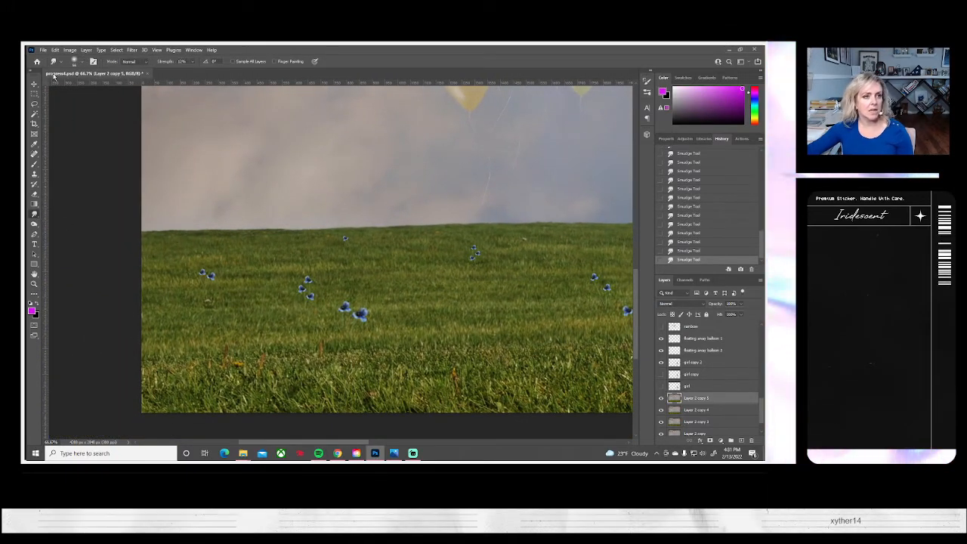
left_click(81, 62)
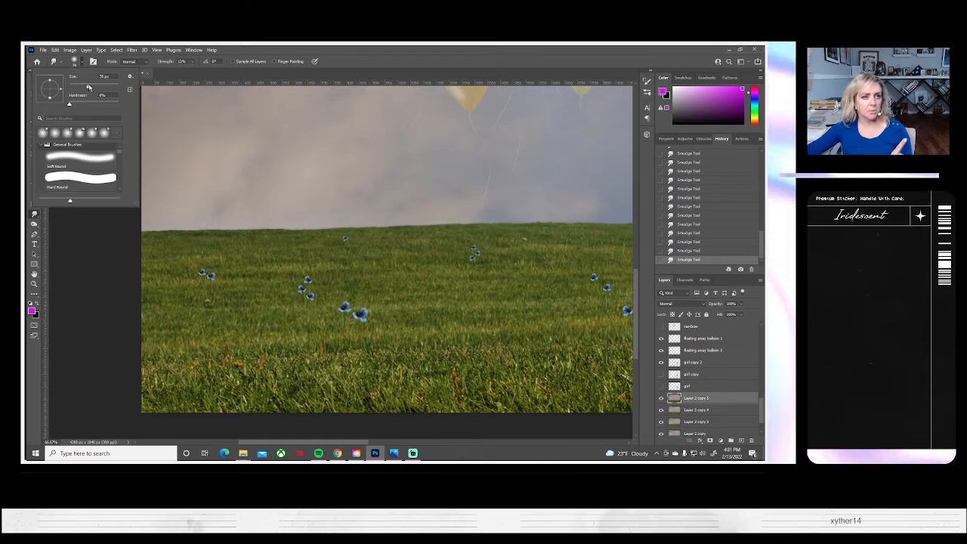
left_click(88, 88)
left_click(191, 62)
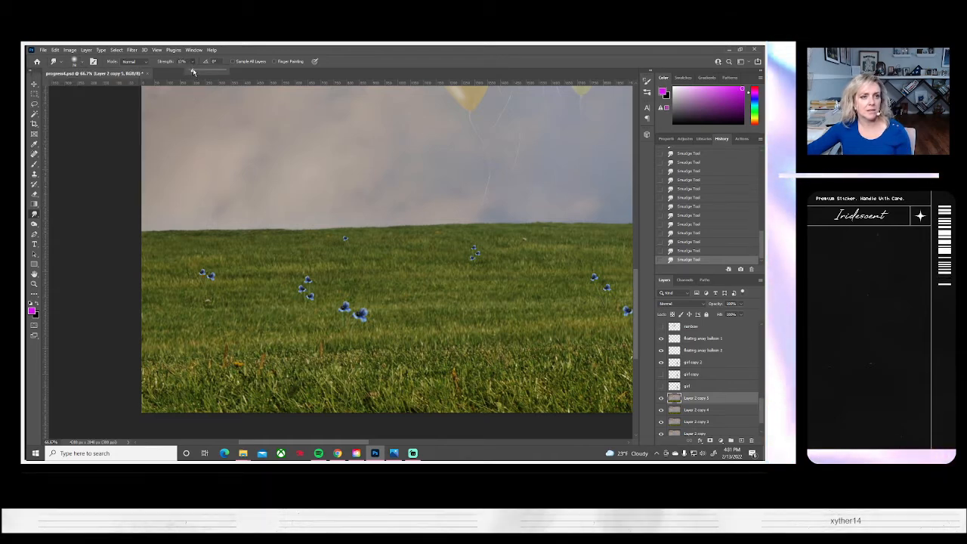
left_click_drag(192, 72, 191, 71)
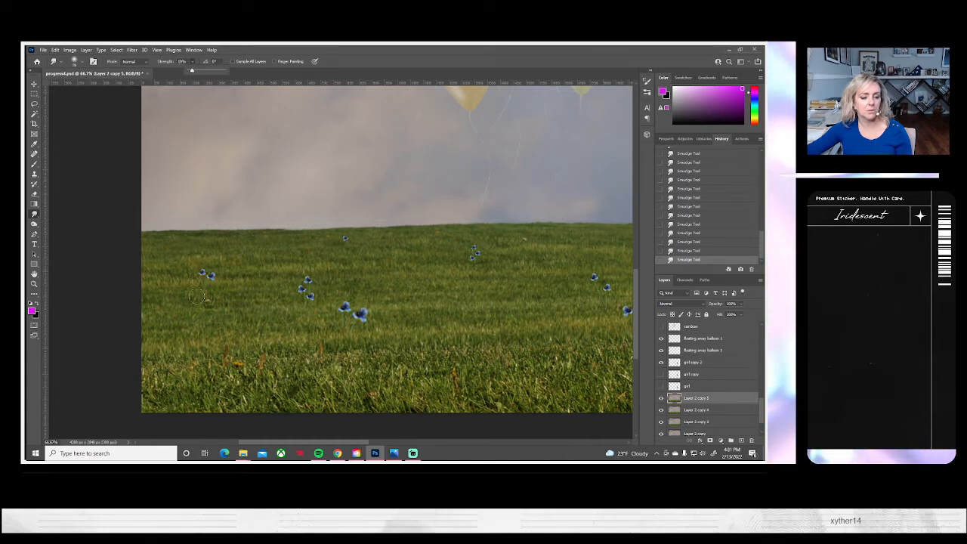
left_click(144, 353)
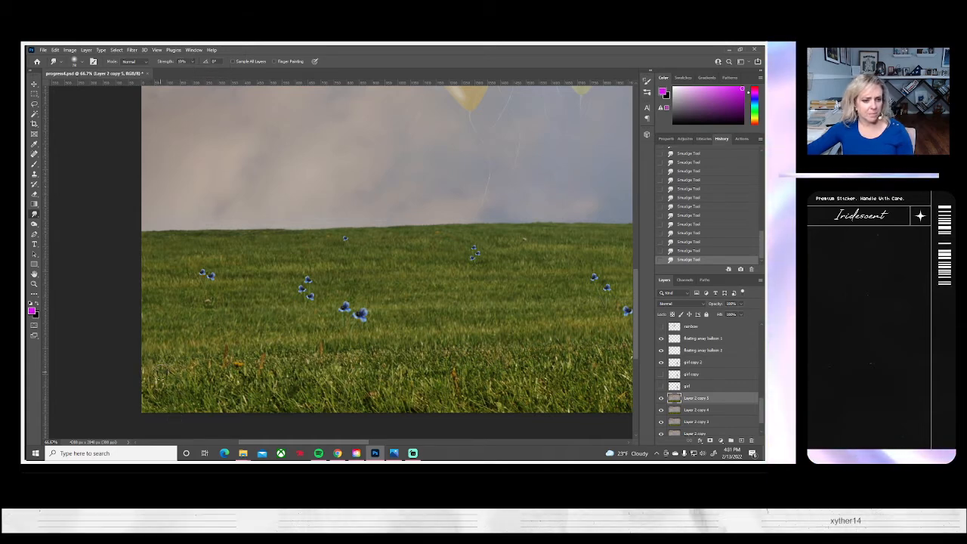
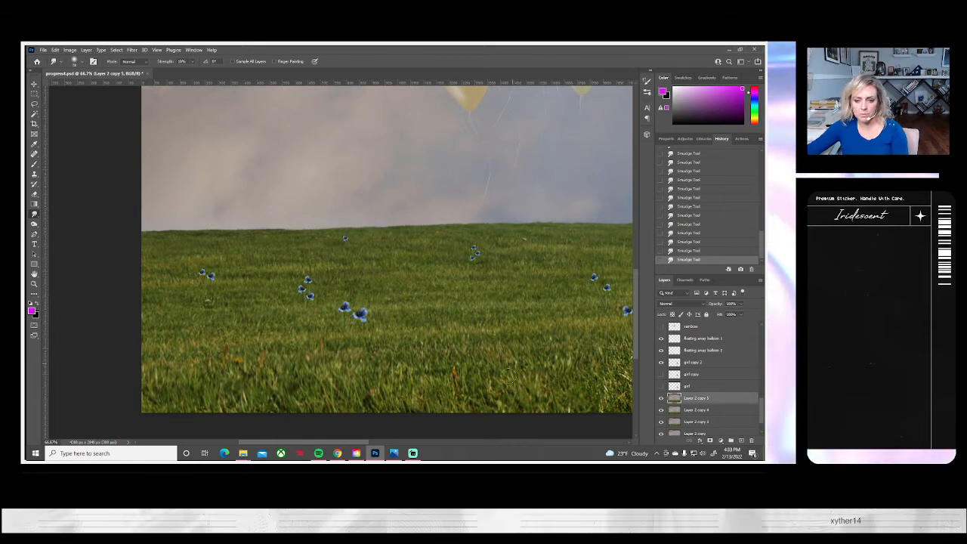
- Continue smudging the foreground grass band below the dandelions and the girl to the image's right edge
scroll(452, 375, "right", 6)
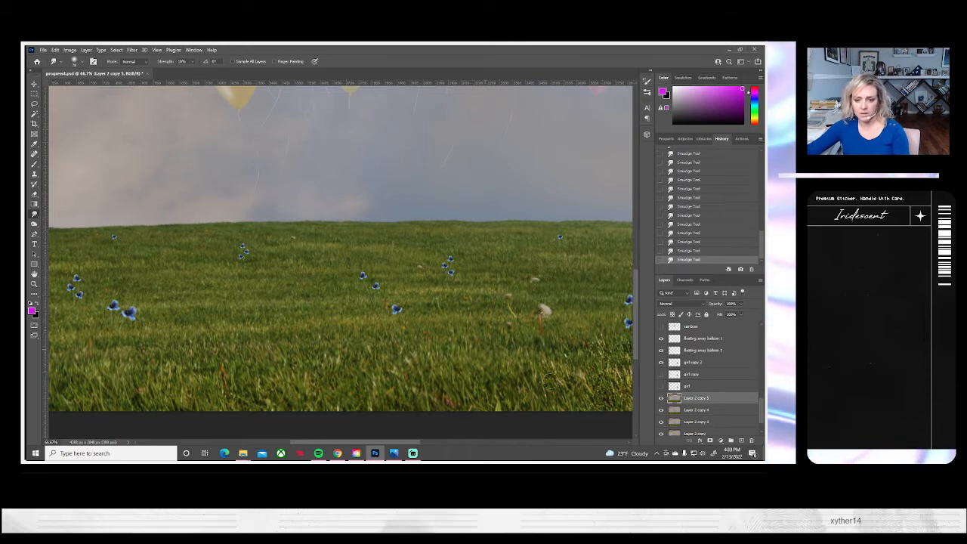
left_click_drag(533, 374, 400, 358)
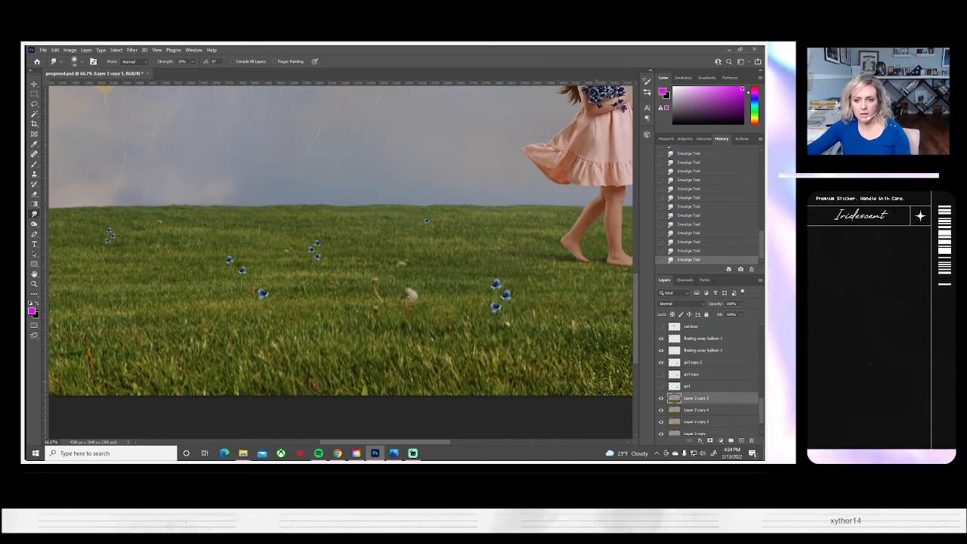
left_click_drag(560, 381, 382, 359)
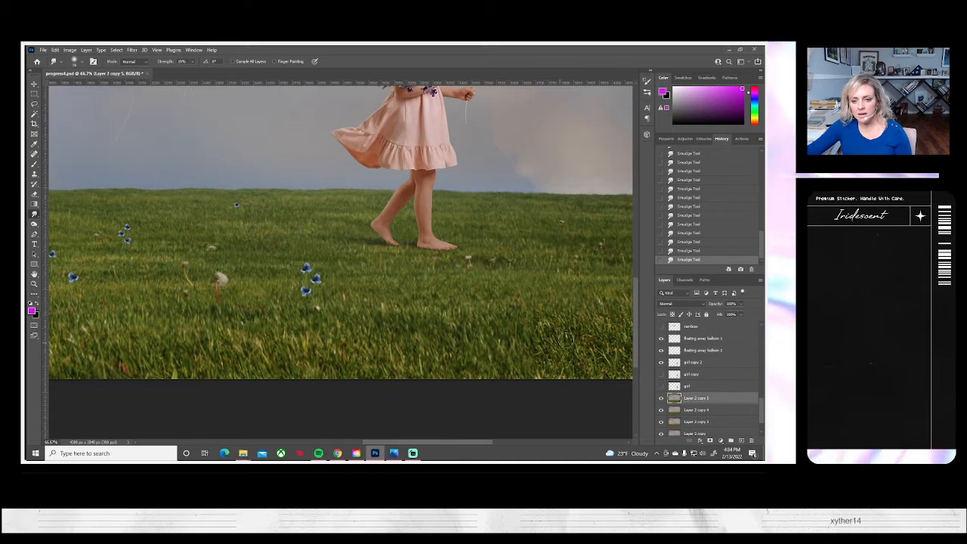
left_click_drag(594, 348, 463, 355)
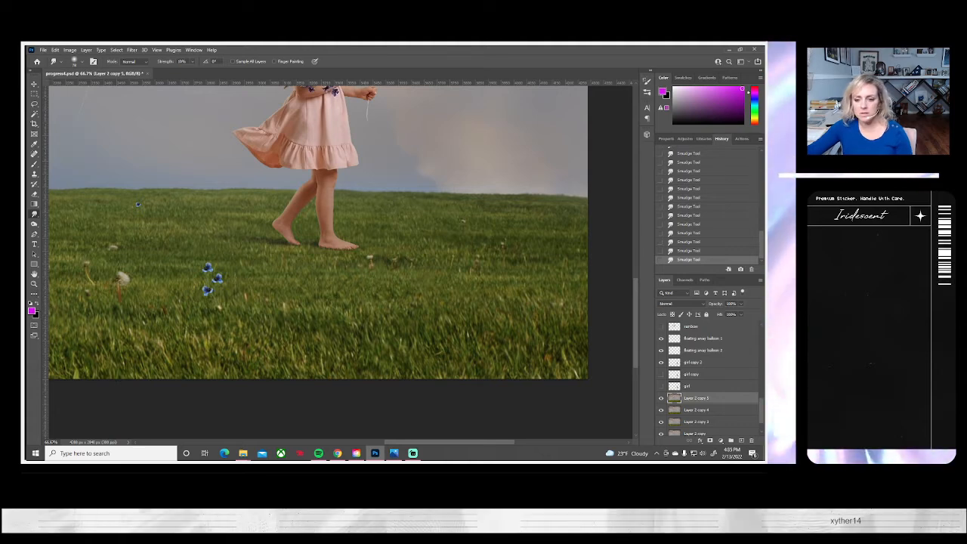
- Duplicate the forget me nots layer under its default copy name
scroll(702, 419, "up", 2)
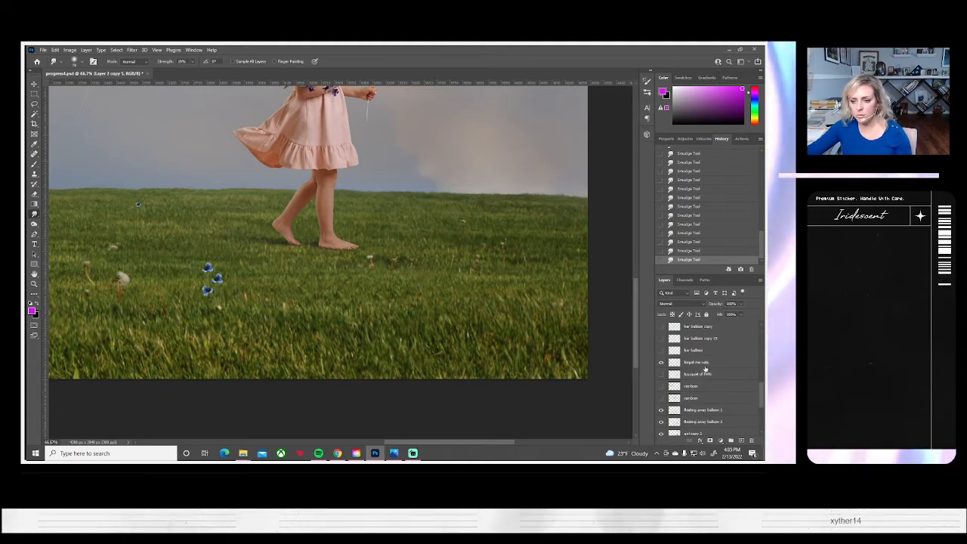
right_click(705, 367)
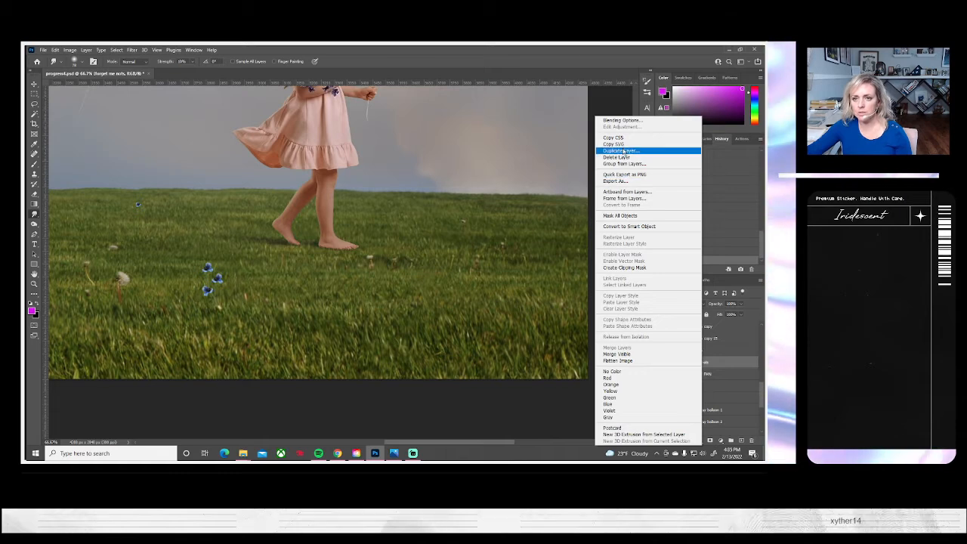
left_click(623, 152)
left_click(456, 161)
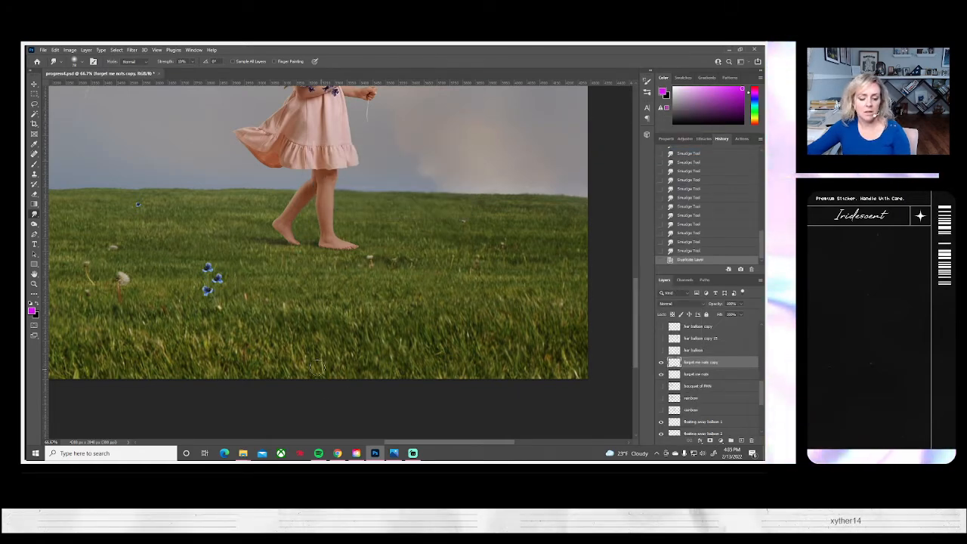
- Reduce the Smudge brush size and smudge the stems of the leftmost two-flower cluster on the duplicated layer
key("space")
left_click_drag(207, 335, 518, 368)
left_click_drag(270, 359, 459, 367)
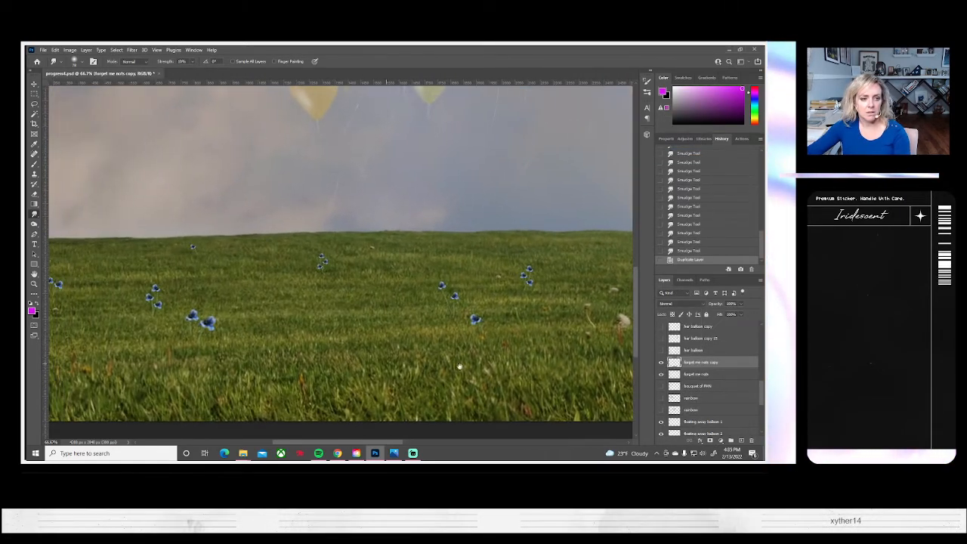
left_click(34, 284)
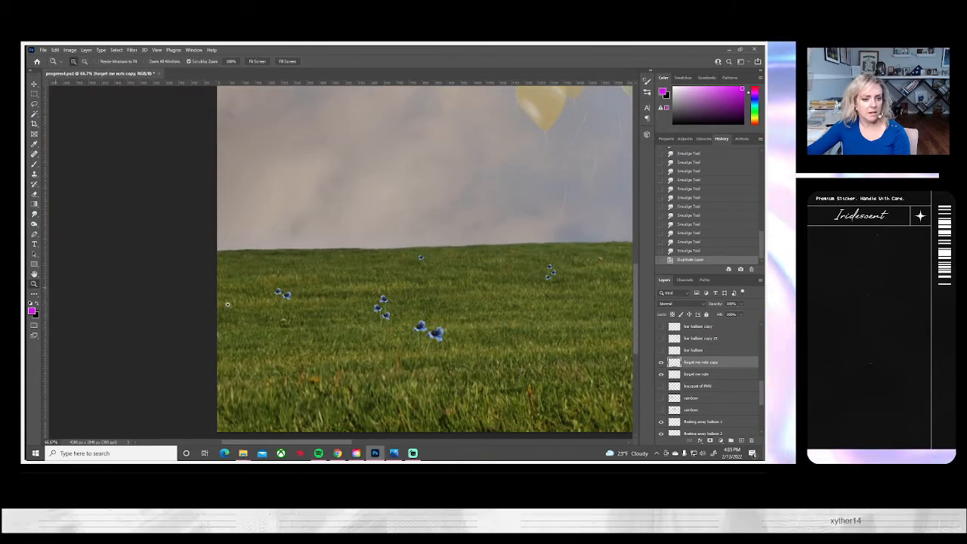
left_click(278, 306)
left_click(279, 305)
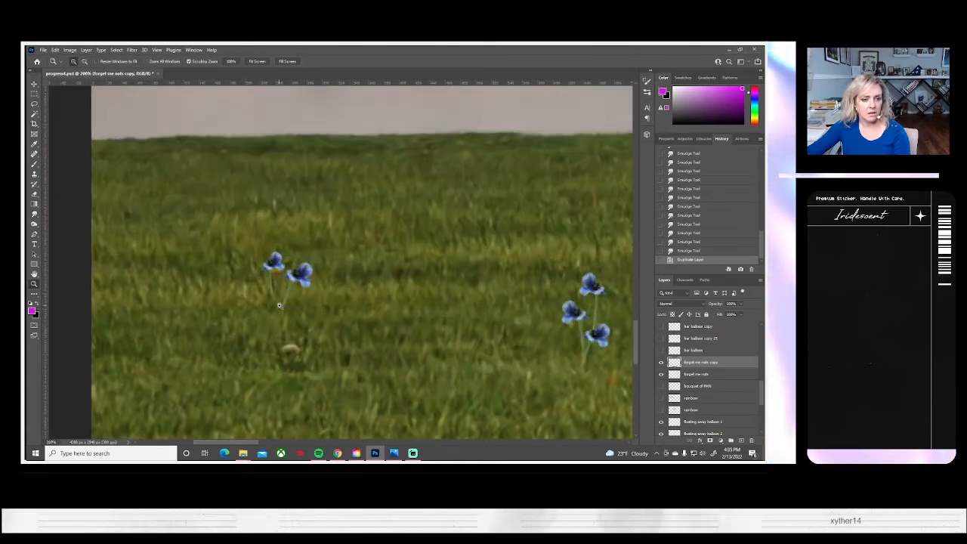
left_click(34, 213)
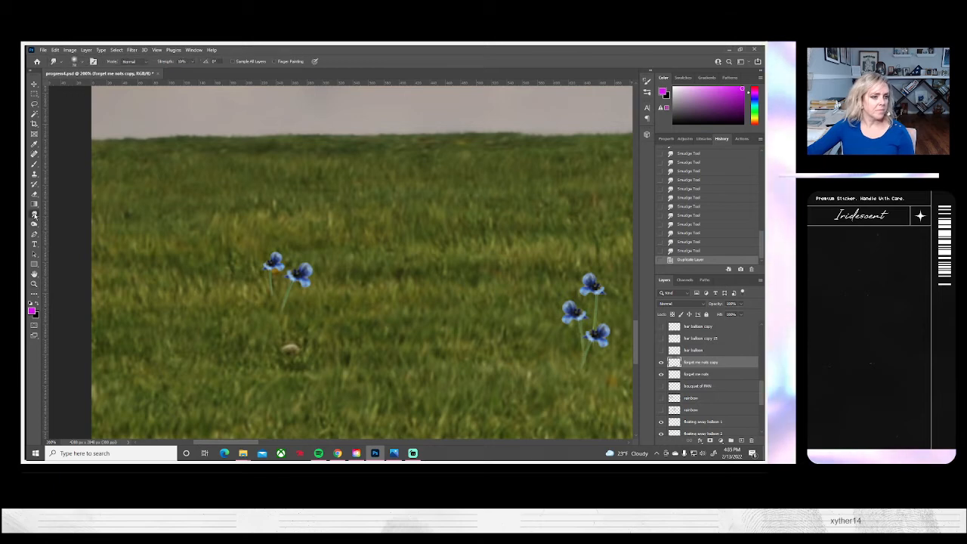
left_click(79, 64)
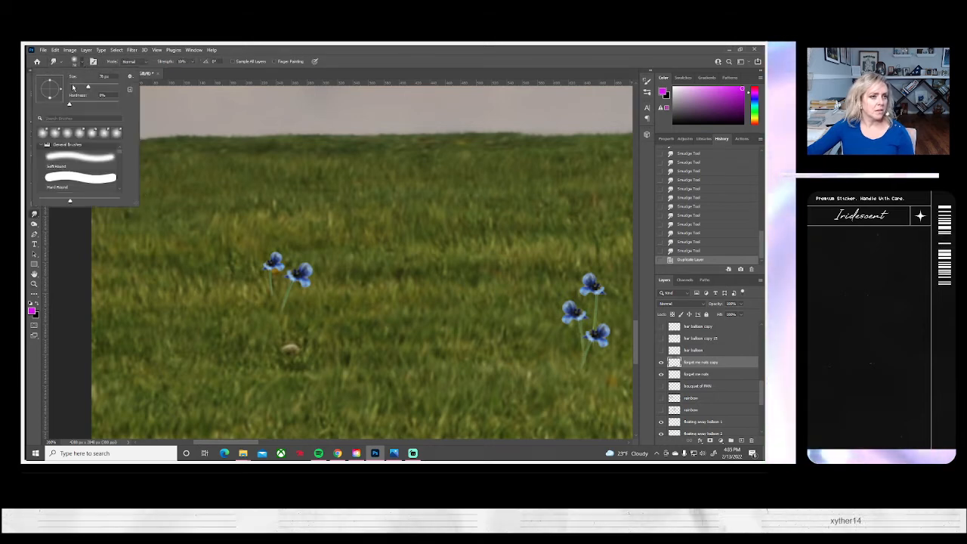
left_click(73, 88)
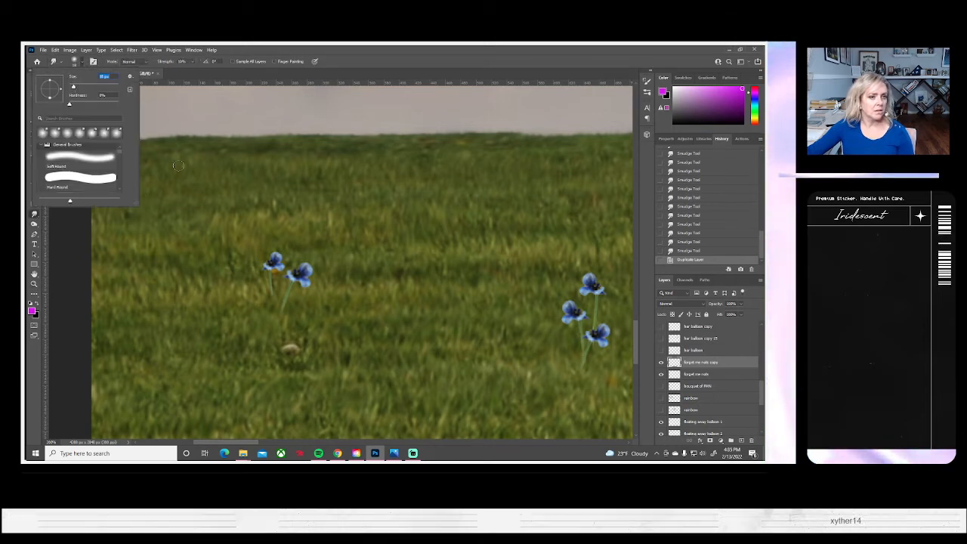
left_click(204, 202)
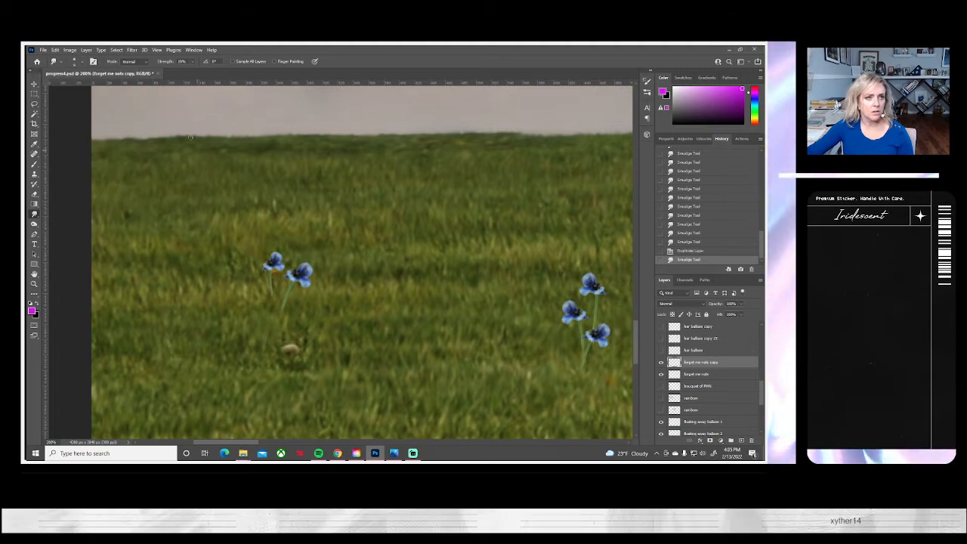
- Raise the Smudge strength and smudge the left flower and stem of the leftmost pair
left_click(192, 62)
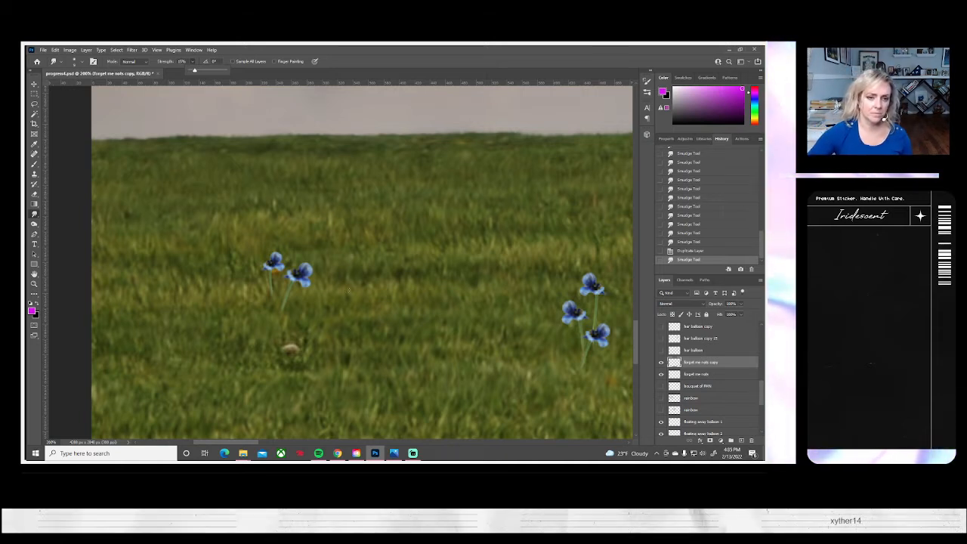
left_click(279, 261)
left_click_drag(278, 259, 284, 262)
left_click_drag(281, 264, 285, 265)
mouse_move(281, 265)
left_mouse_down()
mouse_move(267, 268)
mouse_move(281, 307)
mouse_move(284, 284)
left_mouse_up()
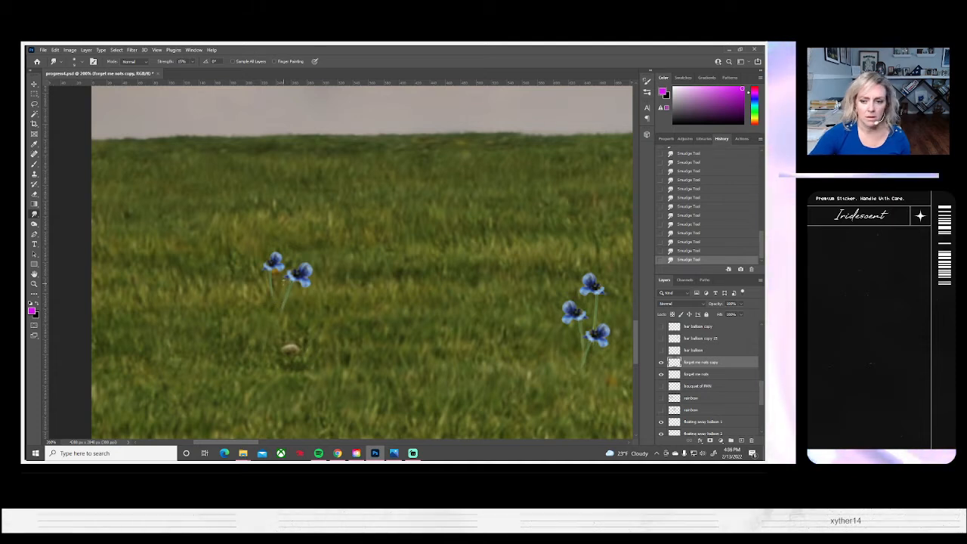
- Hide the original forget me nots layer and smudge the petals of the leftmost pair's right flower
left_click(660, 376)
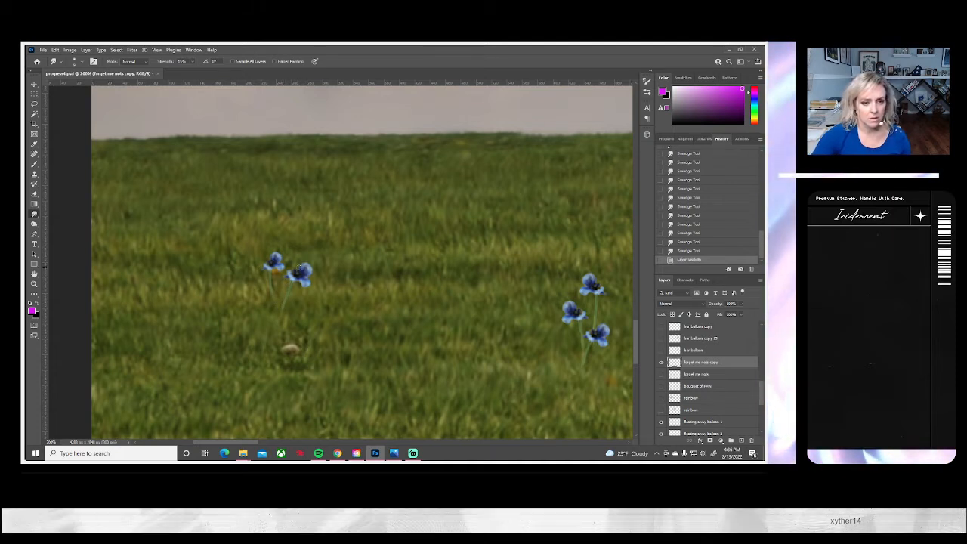
mouse_move(299, 268)
left_mouse_down()
mouse_move(306, 278)
mouse_move(297, 275)
left_mouse_up()
left_click_drag(296, 274, 288, 274)
left_click_drag(293, 276, 298, 284)
left_click_drag(303, 280, 309, 284)
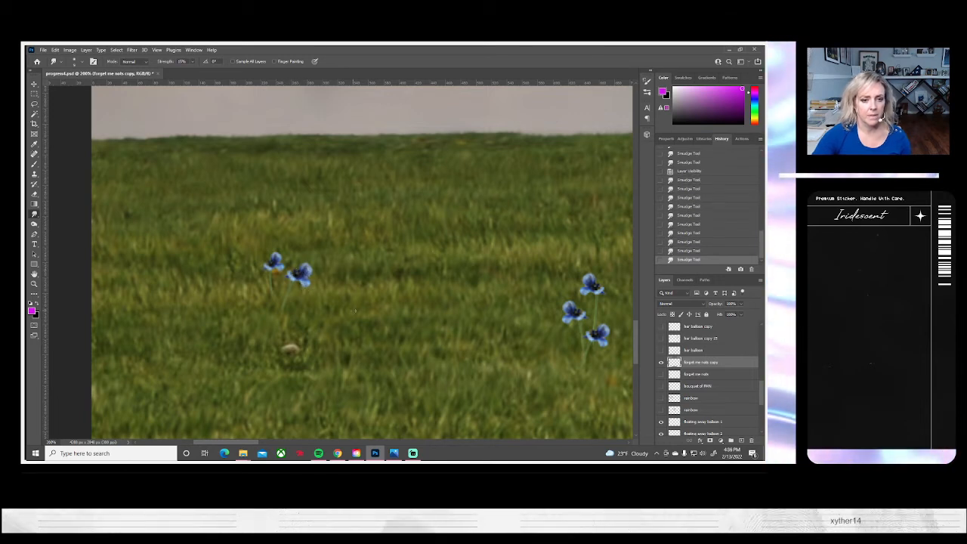
- Smudge the petals and stems of the neighbouring three-flower cluster
left_click_drag(500, 354, 349, 341)
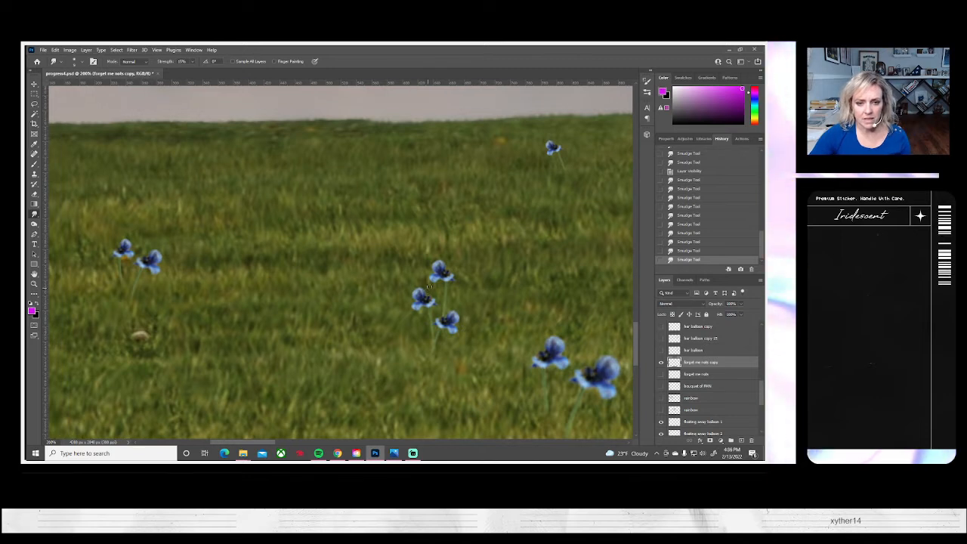
mouse_move(435, 282)
left_mouse_down()
mouse_move(443, 273)
mouse_move(426, 298)
left_mouse_up()
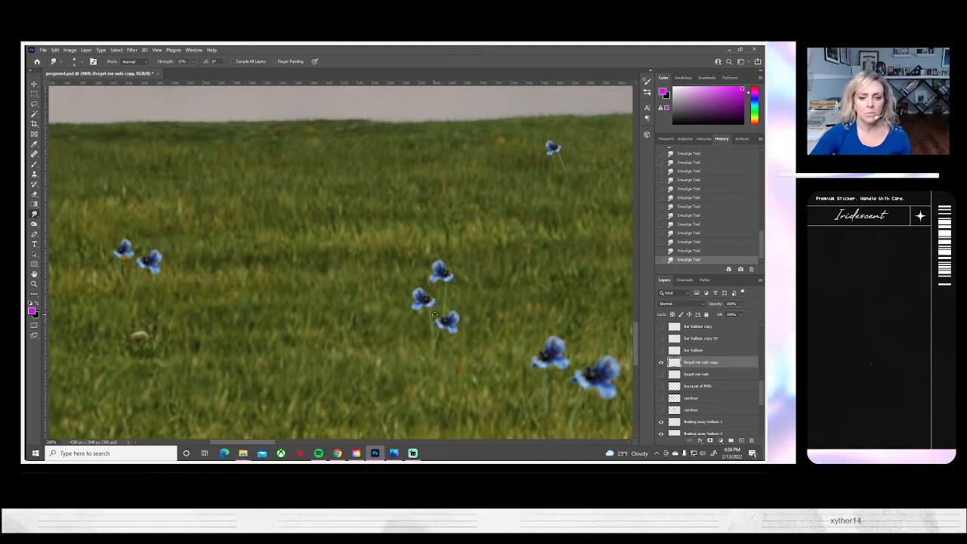
- Copy the three-flower cluster's uppermost bloom onto a new layer and adjust it over the original with Free Transform
left_click(34, 104)
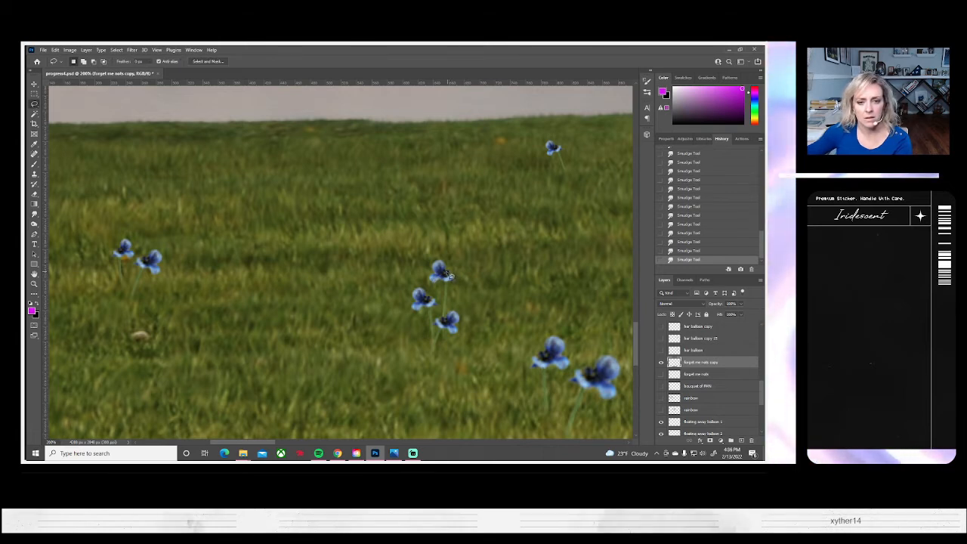
mouse_move(455, 281)
left_mouse_down()
mouse_move(480, 289)
mouse_move(469, 263)
mouse_move(450, 265)
left_mouse_up()
key("ctrl+c")
key("ctrl+v")
key("ctrl+t")
key("Return")
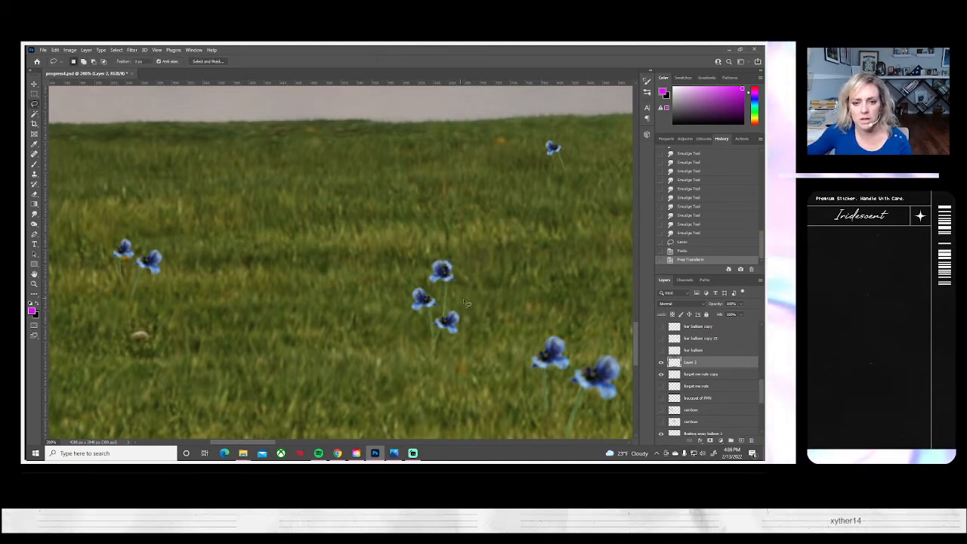
- Erase the excess edges of the pasted bloom with a small Soft Round eraser
left_click(34, 194)
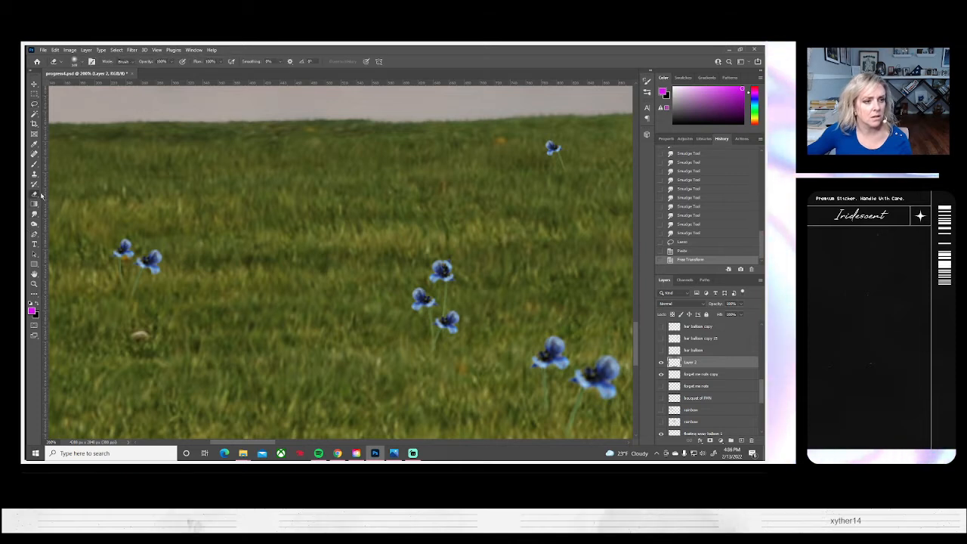
left_click(75, 62)
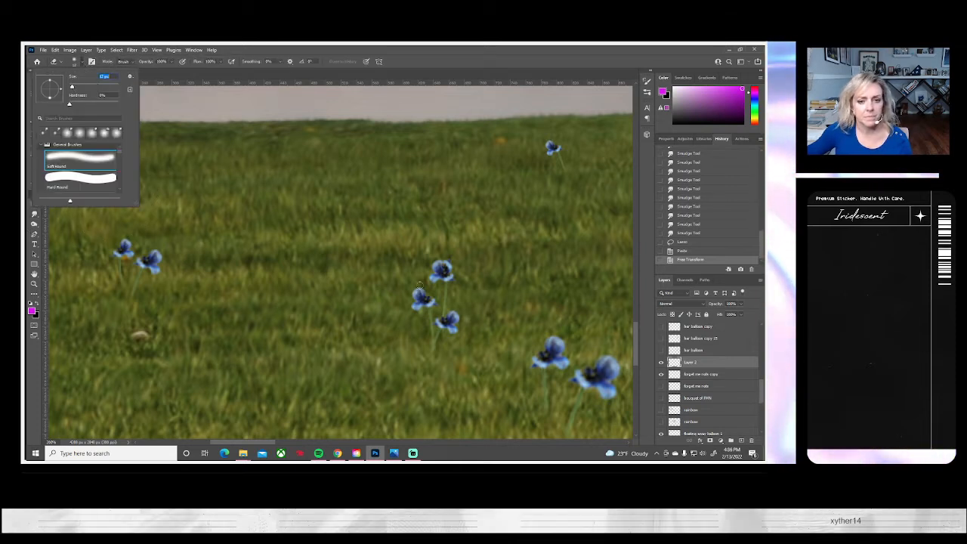
mouse_move(448, 267)
left_mouse_down()
mouse_move(449, 259)
mouse_move(467, 284)
mouse_move(423, 274)
left_mouse_up()
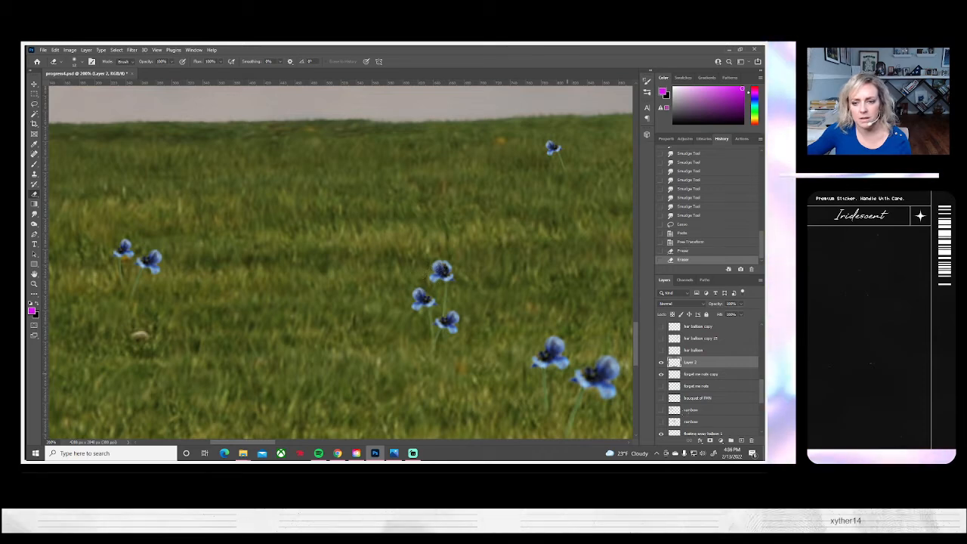
- Merge Layer 2 with the forget me nots copy layer and name the merged layer "forget me nots copy"
left_click(687, 376, "ctrl")
right_click(687, 376)
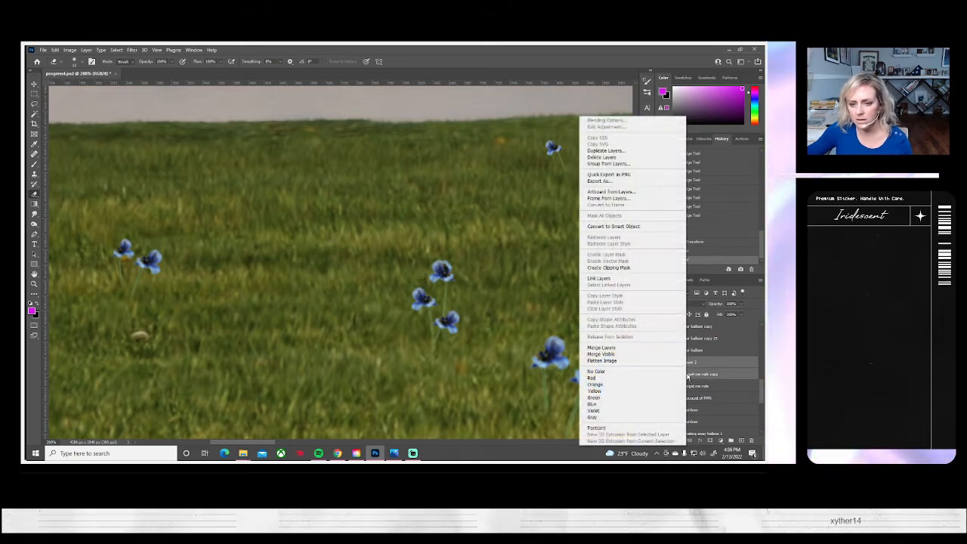
left_click(597, 348)
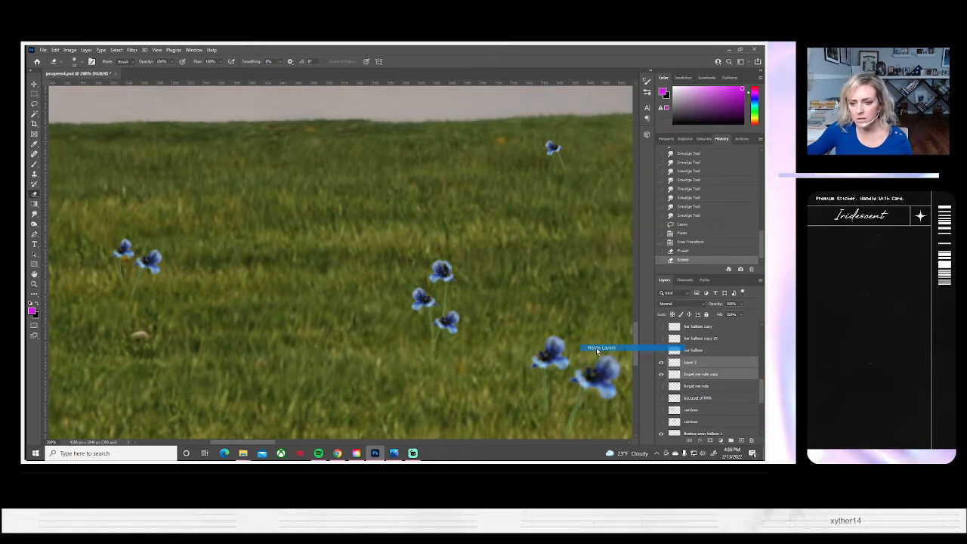
double_click(689, 362)
type("fo")
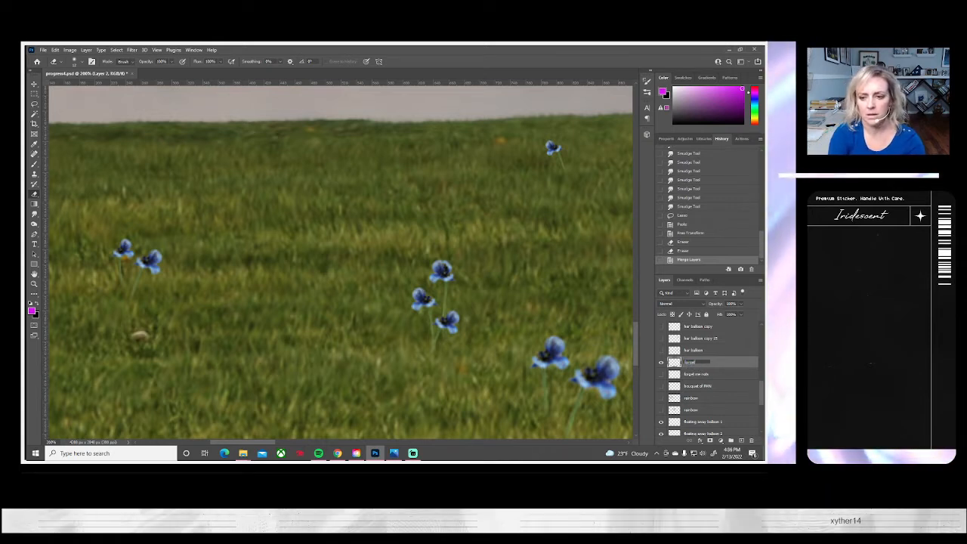
type("rget me nots")
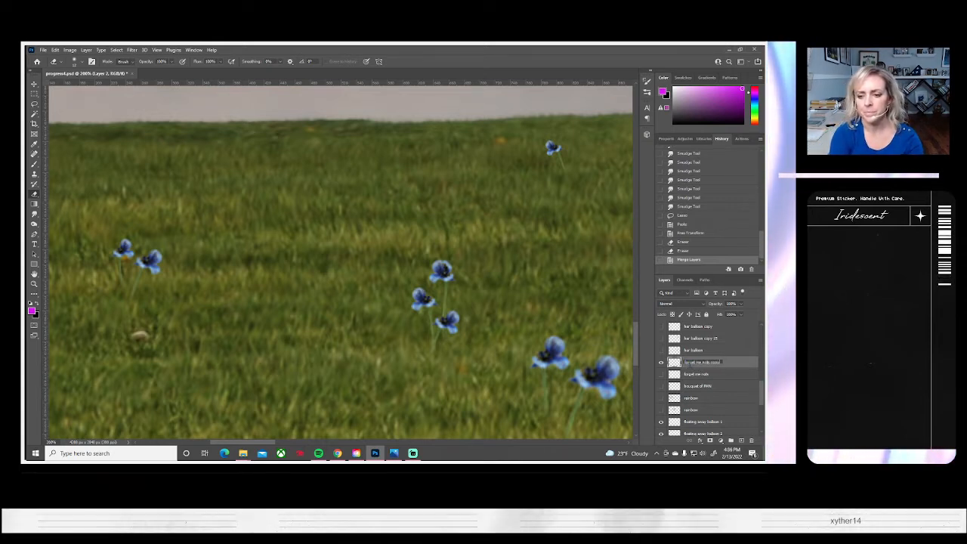
type(" copy")
key("Return")
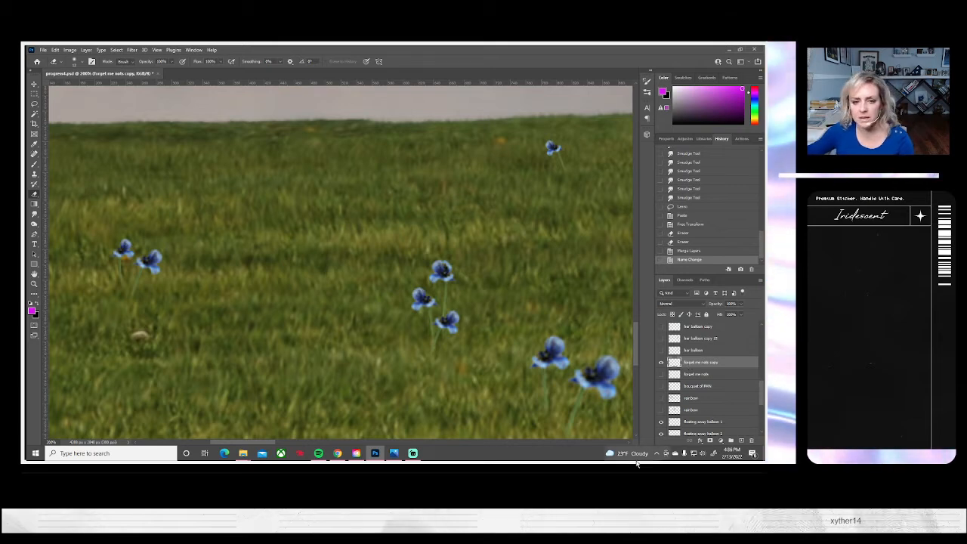
- Undo the stray eraser stroke and smudge the petals and centre of the three-flower cluster's uppermost bloom
mouse_move(618, 459)
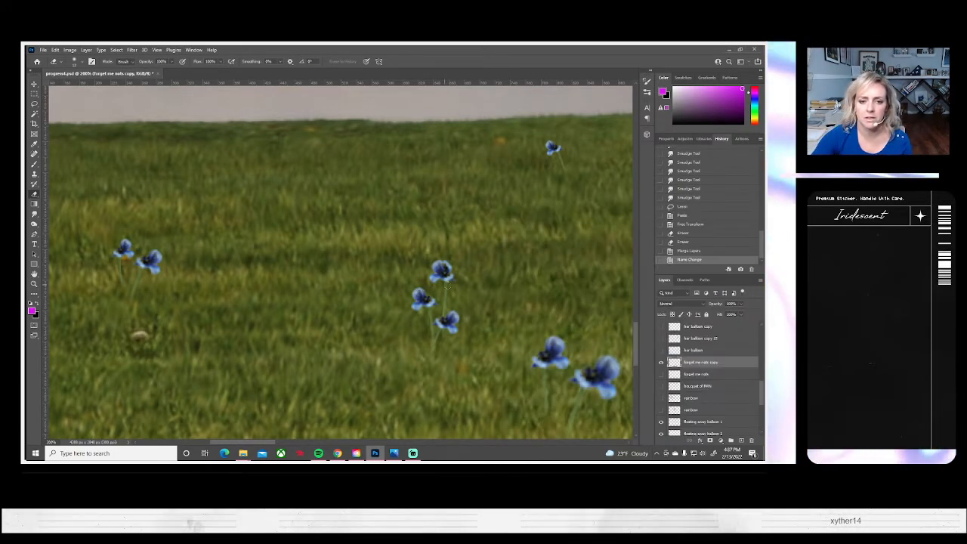
key("ctrl+z")
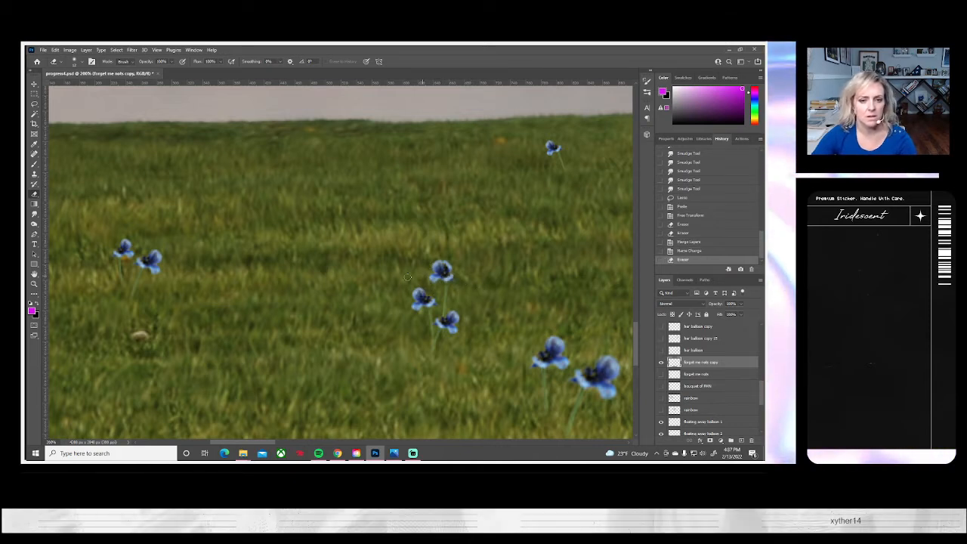
left_click(34, 215)
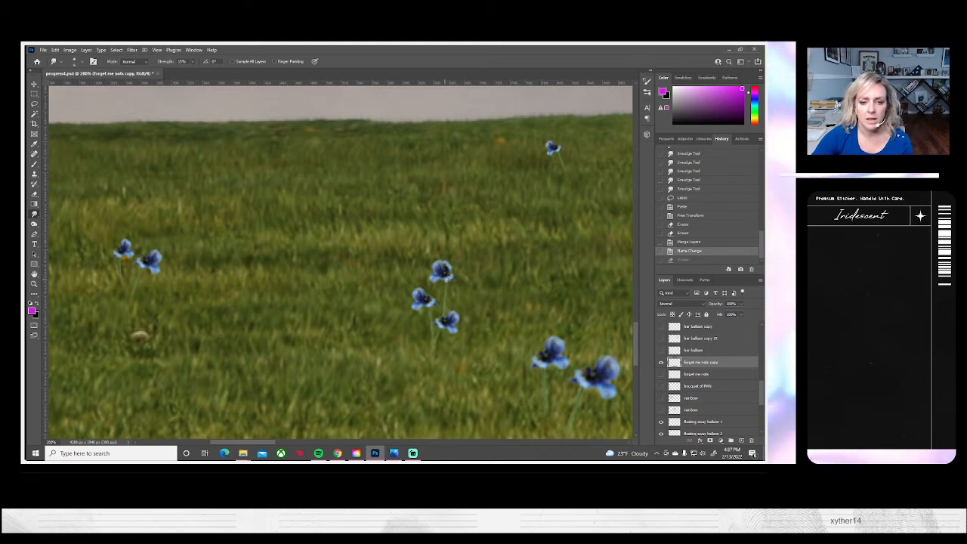
left_click(445, 279)
left_click(446, 279)
left_click(447, 279)
left_click(447, 278)
left_click(447, 277)
left_click(448, 274)
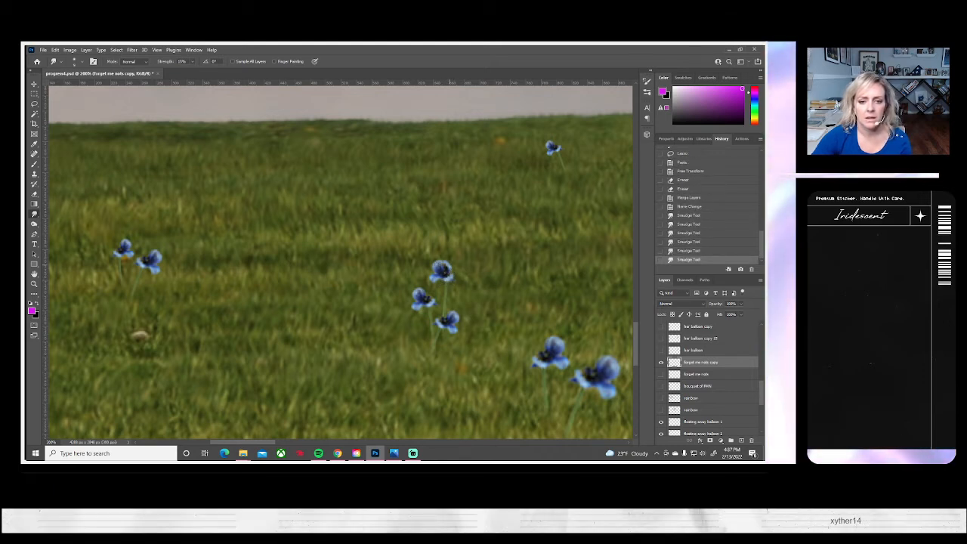
left_click(442, 272)
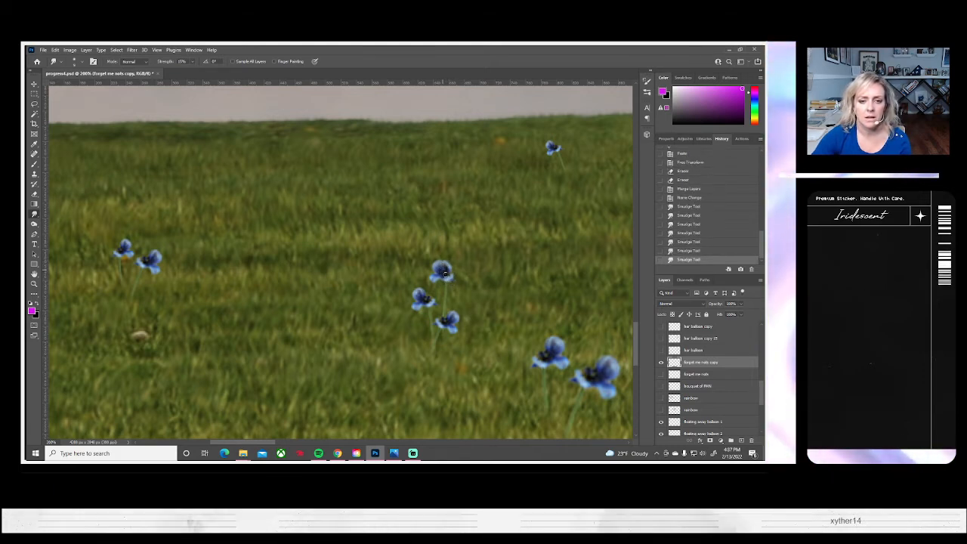
left_click(441, 271)
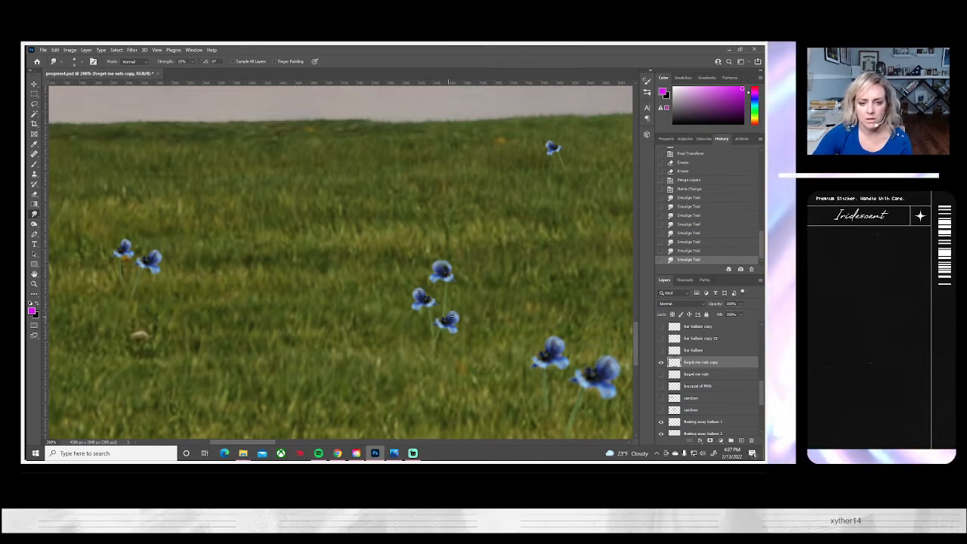
- Smudge the three-flower cluster's lowest bloom and the lone flower near the horizon
left_click(441, 317)
left_click(441, 317)
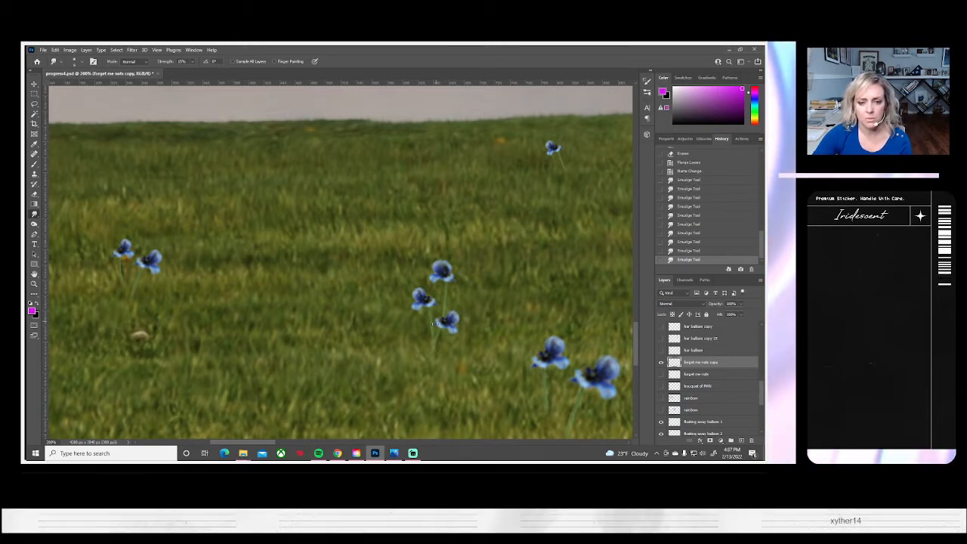
left_click(440, 316)
left_click(439, 315)
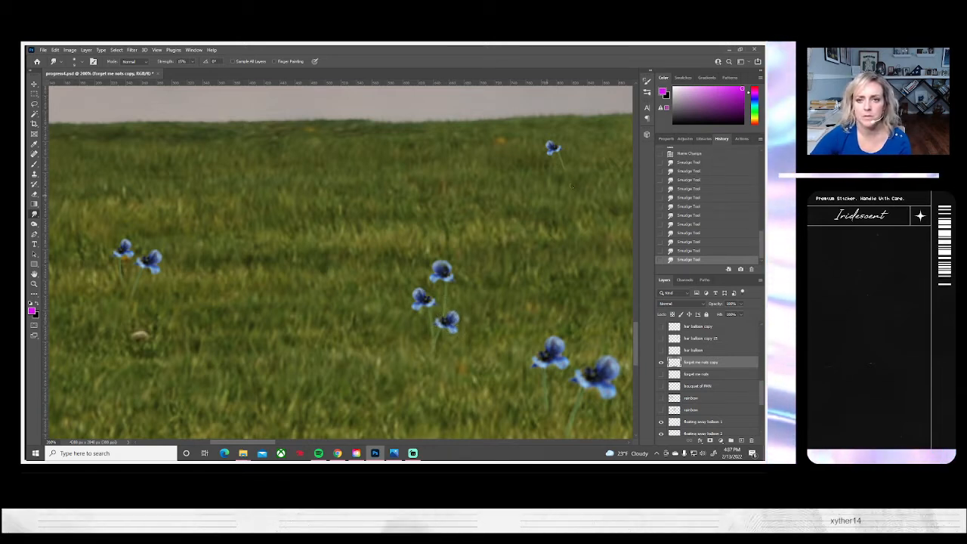
left_click(552, 144)
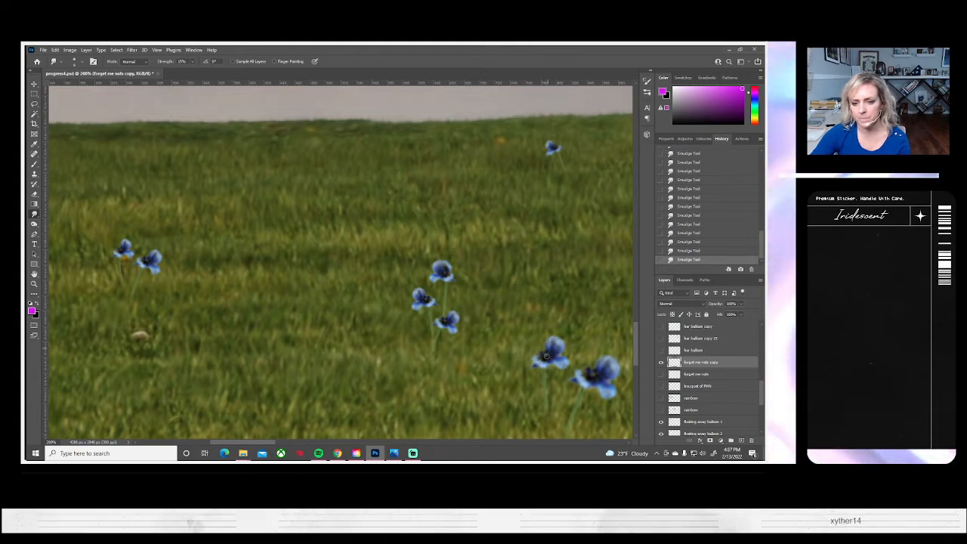
- Smudge the petals and stems of the tiny three-flower cluster just below the horizon
left_click_drag(486, 378, 367, 306)
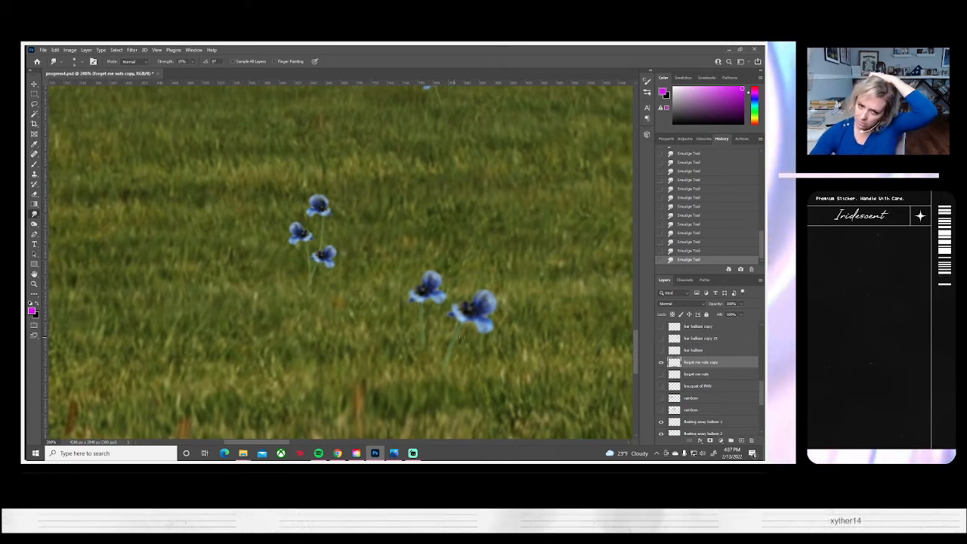
left_click_drag(518, 307, 287, 395)
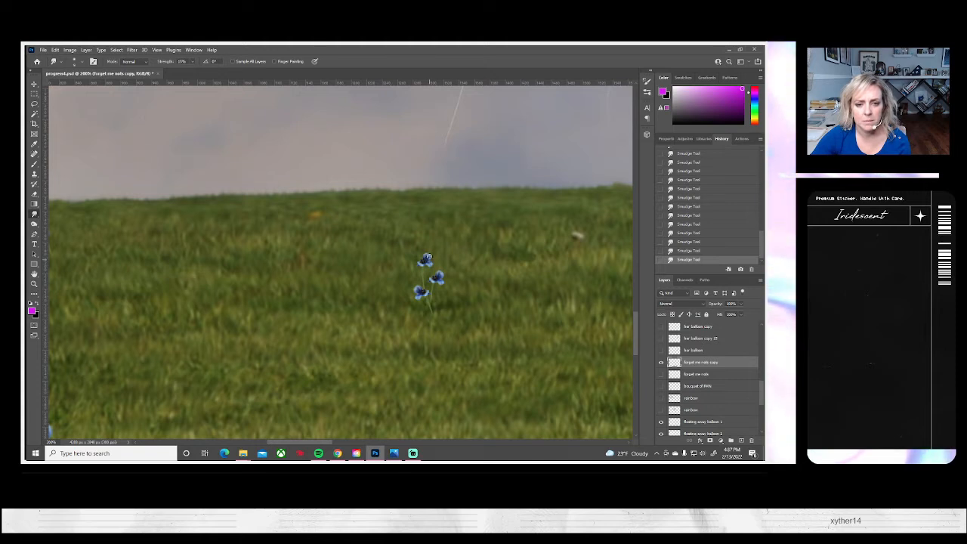
left_click_drag(429, 257, 428, 260)
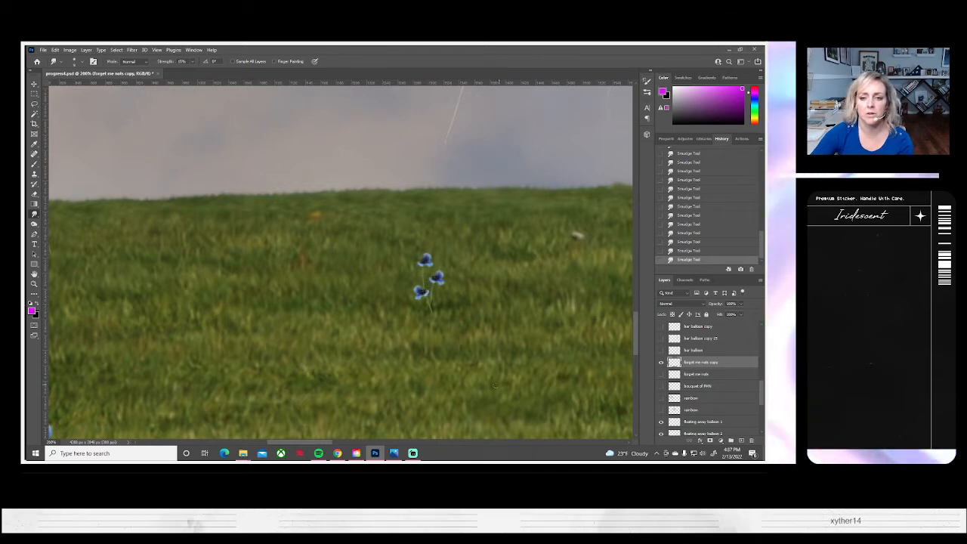
- Smudge the long-stemmed pair and the remaining flowers farther along the meadow, up to the larger three-flower cluster beyond the dandelions
left_click_drag(493, 382, 122, 245)
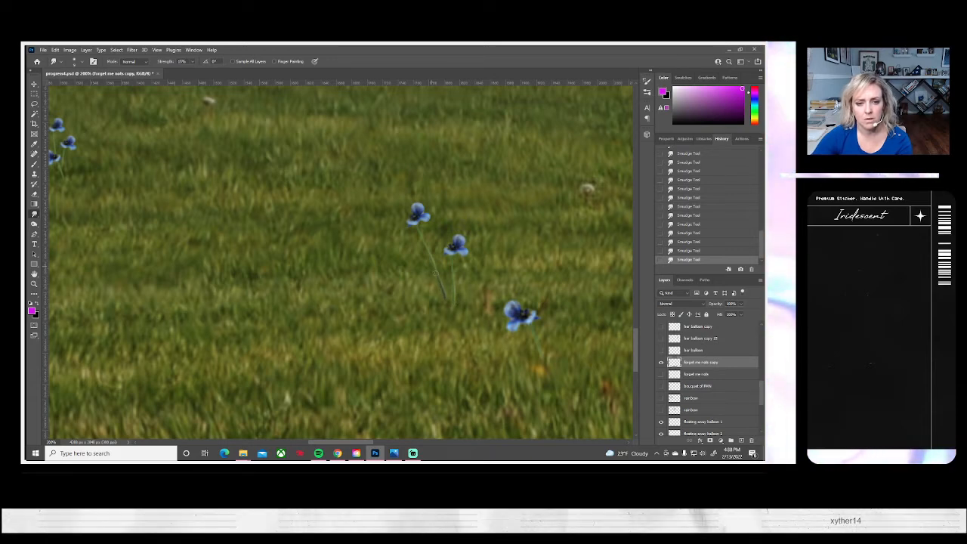
left_click_drag(566, 322, 317, 328)
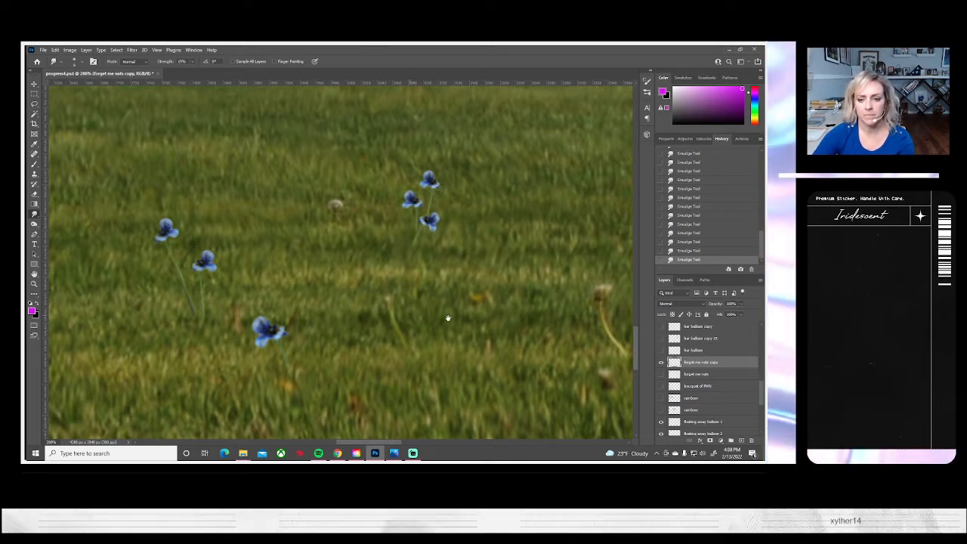
mouse_move(415, 311)
left_mouse_down()
mouse_move(116, 265)
mouse_move(69, 242)
left_mouse_up()
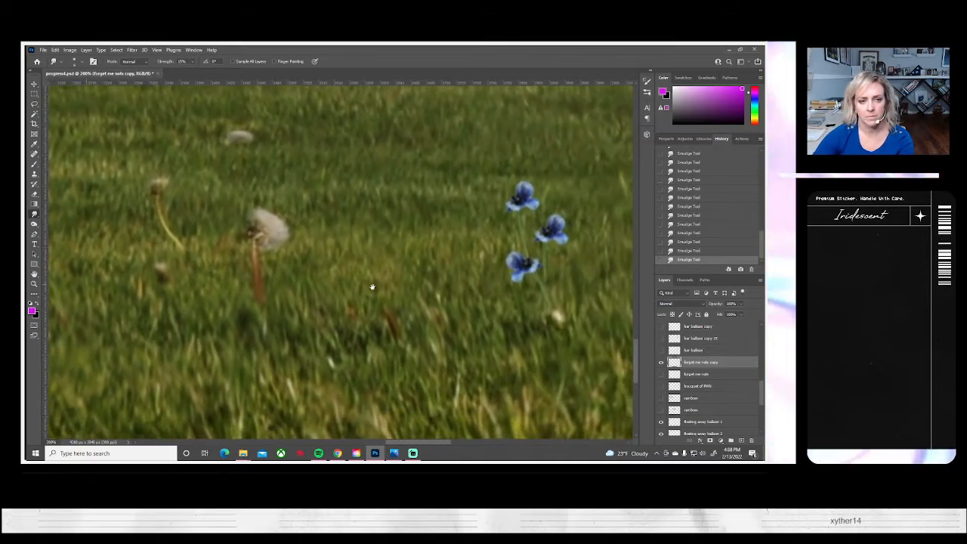
left_click_drag(377, 283, 311, 299)
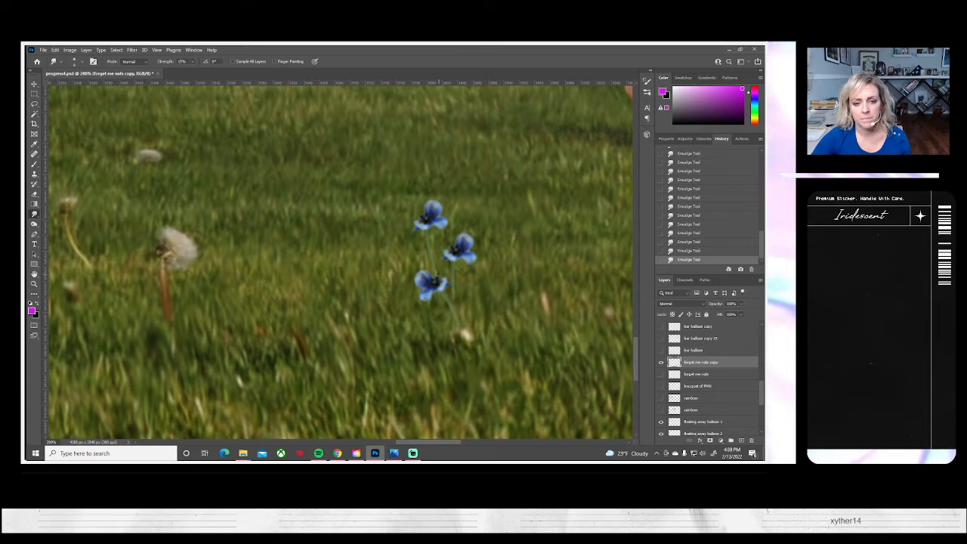
- Check the rest of the meadow and the full composite, and save the document
left_click_drag(563, 296, 262, 429)
left_click_drag(560, 205, 463, 287)
left_click_drag(518, 331, 418, 91)
left_click_drag(336, 319, 554, 211)
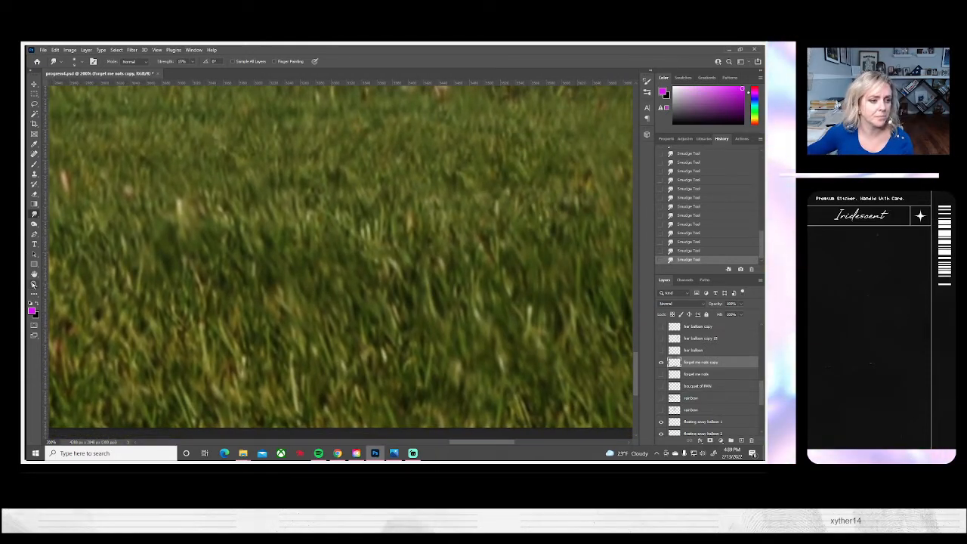
key("z")
left_click(254, 61)
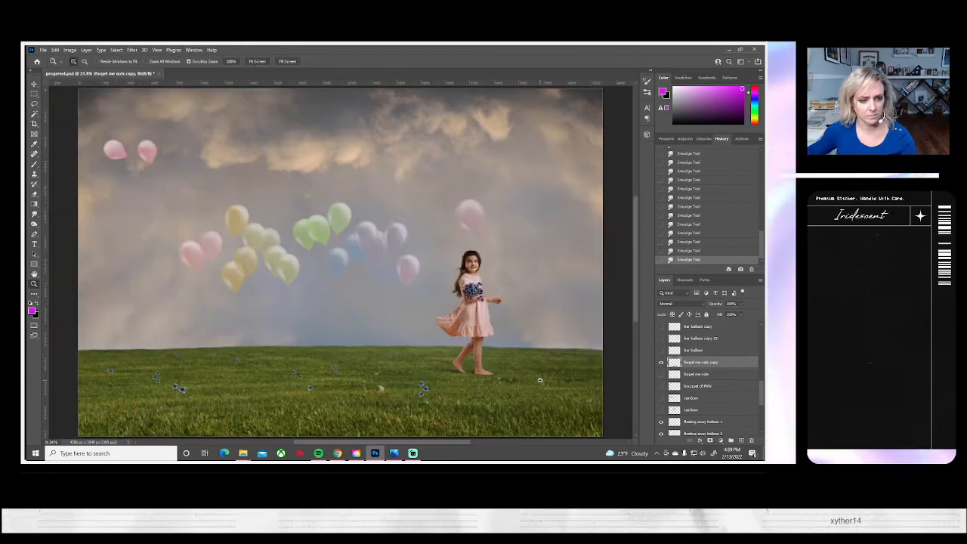
key("ctrl+s")
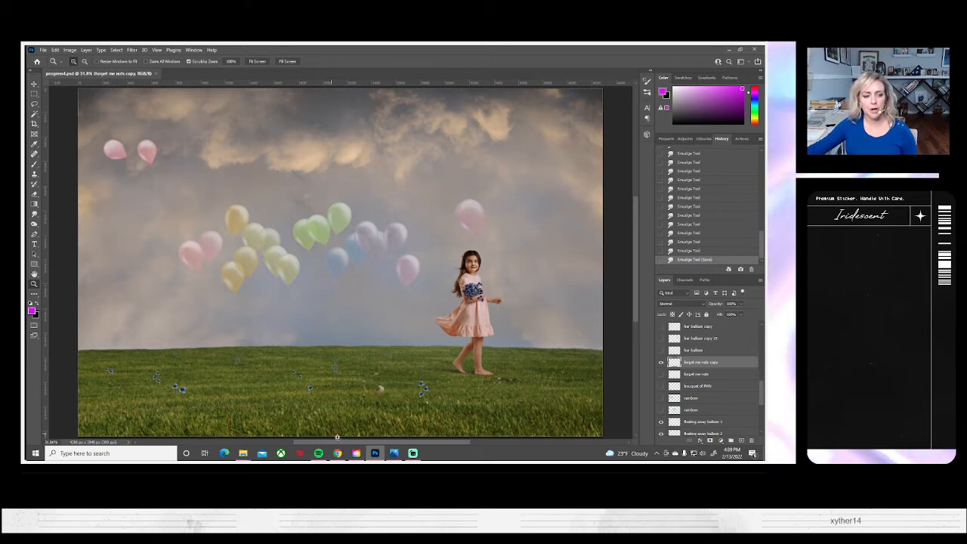
- Duplicate the forget me nots copy layer, comparing the meadow with that layer hidden and shown
left_click(660, 363)
left_click(661, 362)
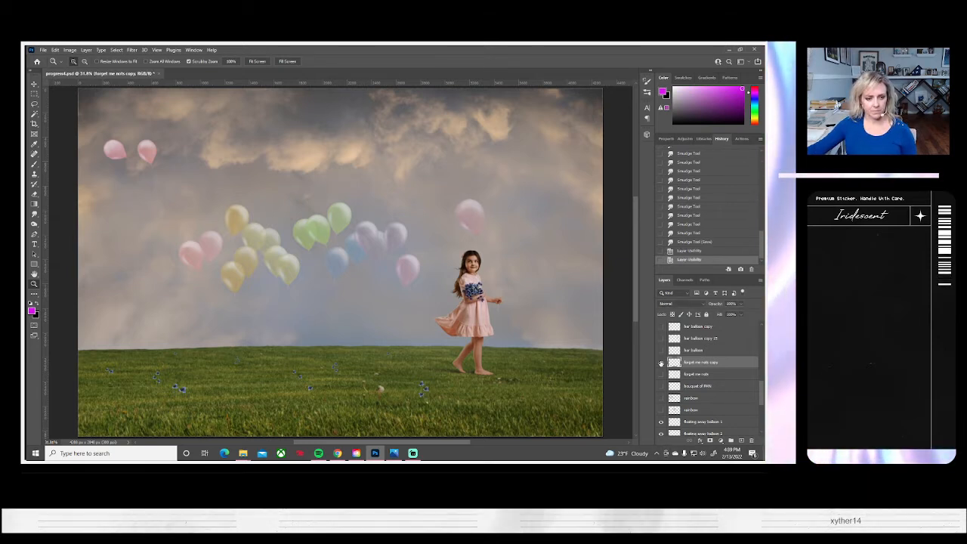
right_click(701, 367)
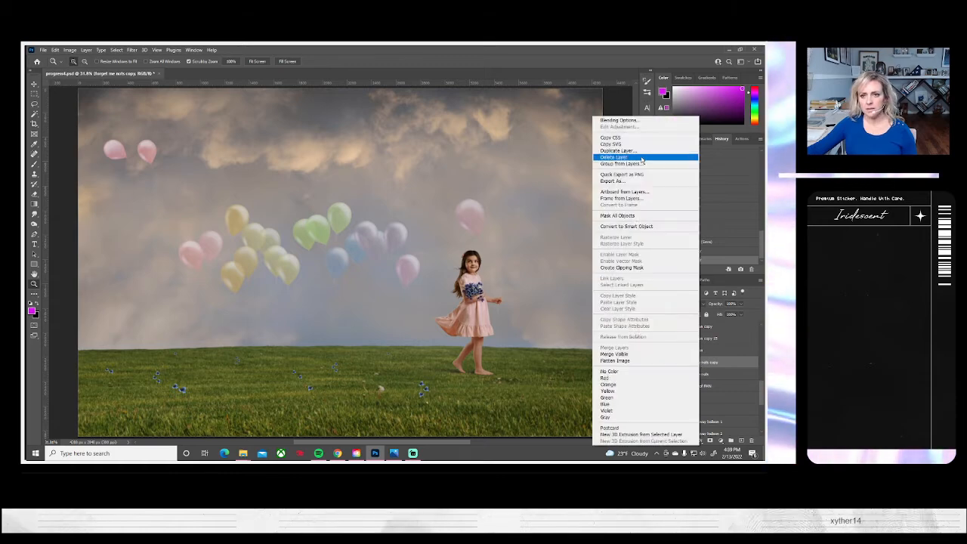
left_click(618, 151)
left_click(457, 159)
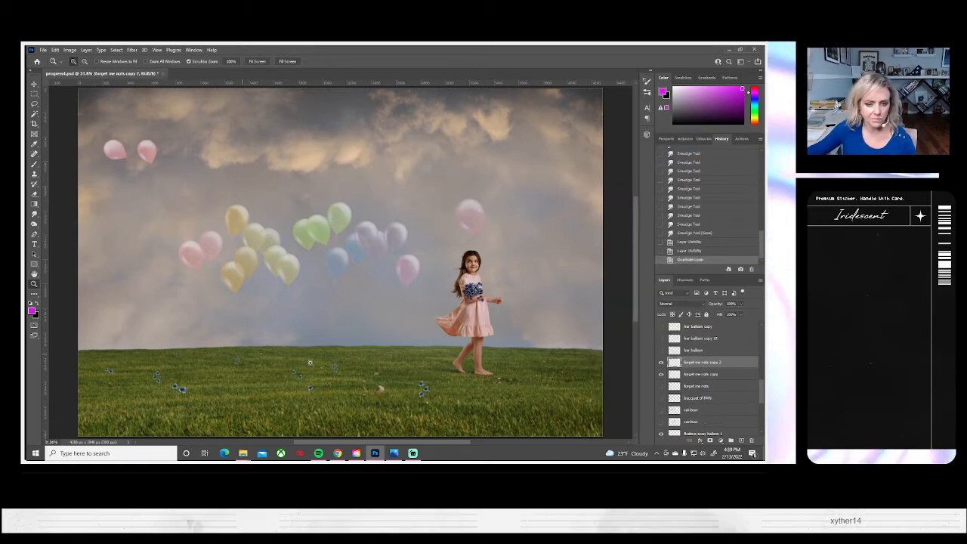
left_click(661, 374)
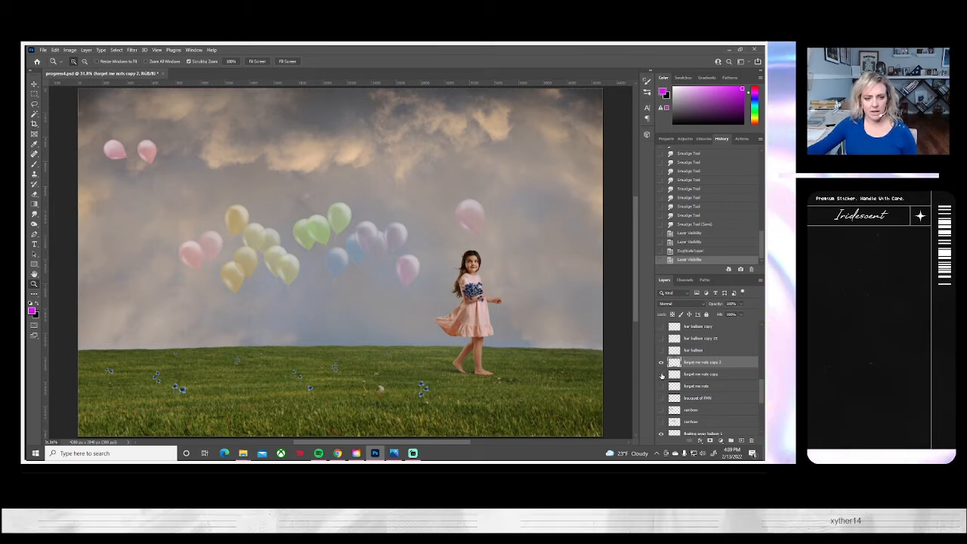
left_click(662, 375)
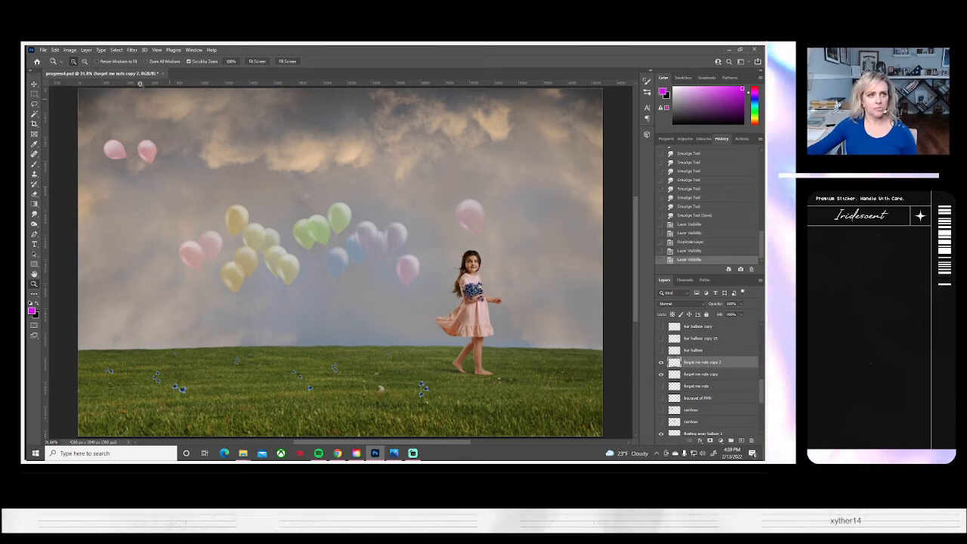
- Darken and flatten the duplicated flower layer with Brightness/Contrast, using brightness -38 and contrast -43
left_click(70, 50)
mouse_move(75, 70)
left_click(174, 70)
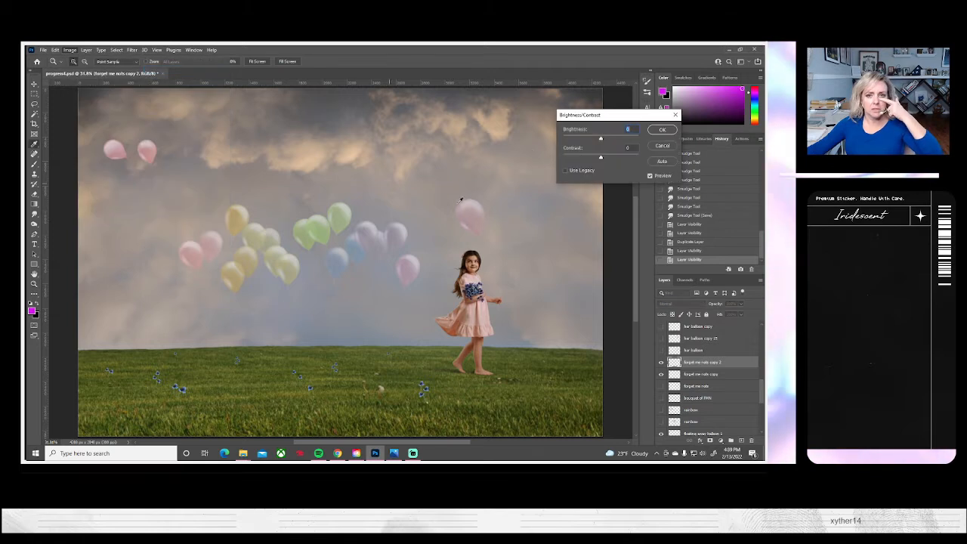
left_click_drag(601, 139, 571, 159)
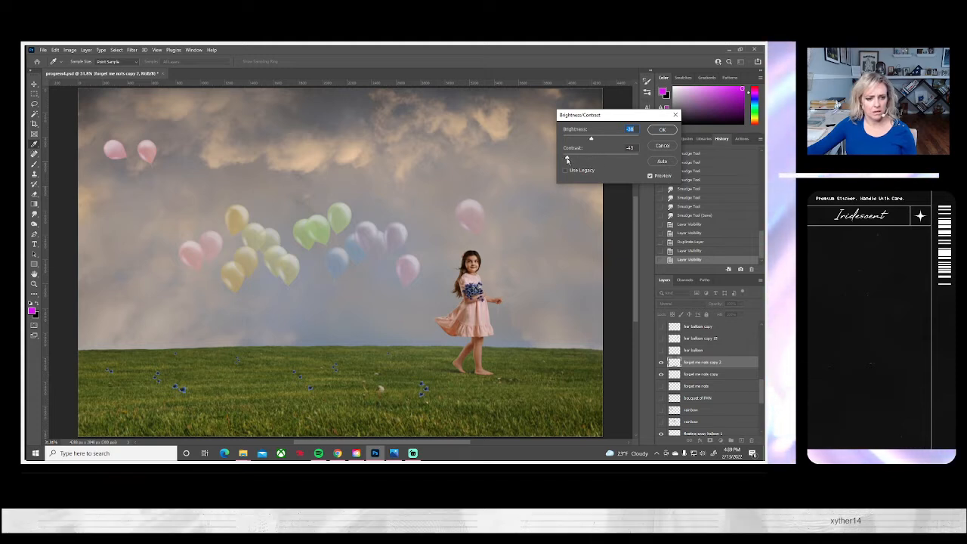
left_click(661, 129)
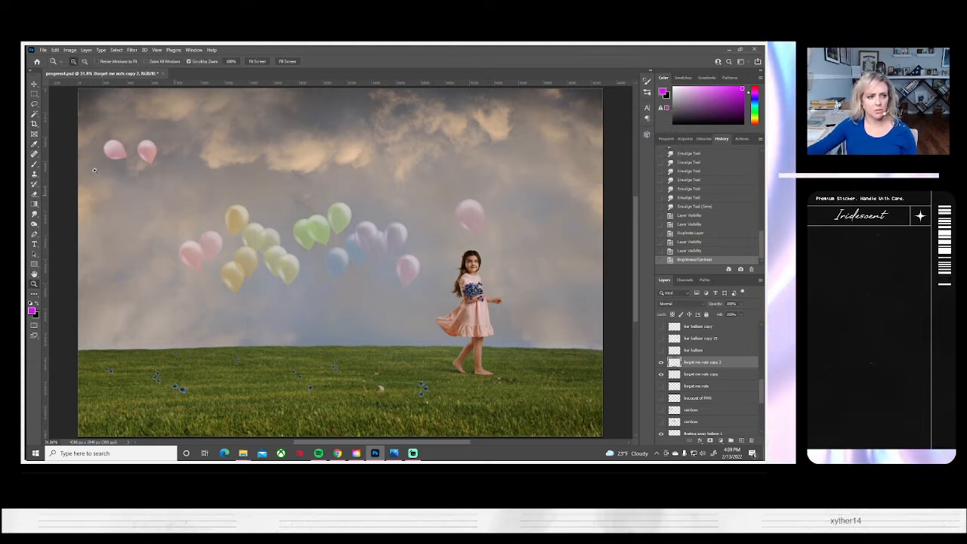
- Erase parts of the darkened forget-me-nots duplicate around the meadow's flower clusters with a larger soft round eraser
left_click(34, 194)
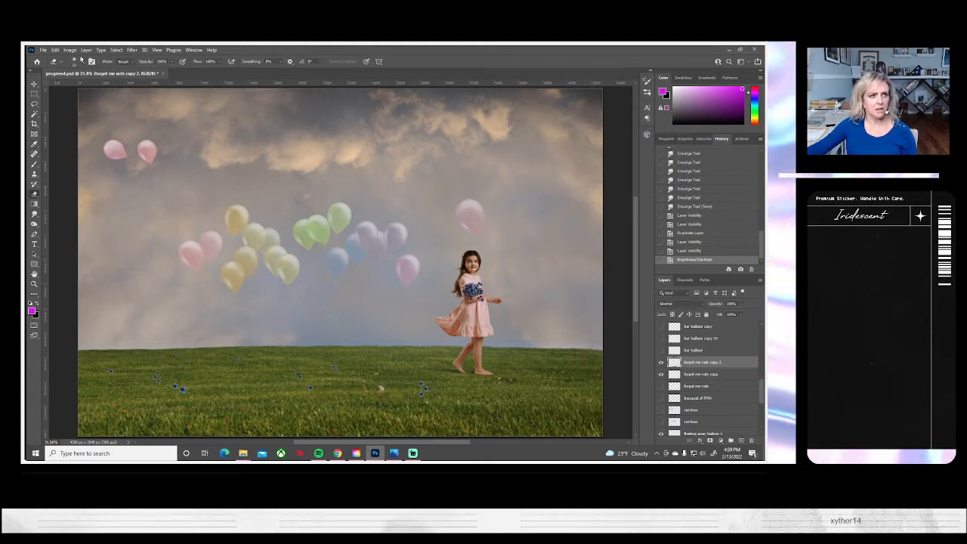
left_click(75, 62)
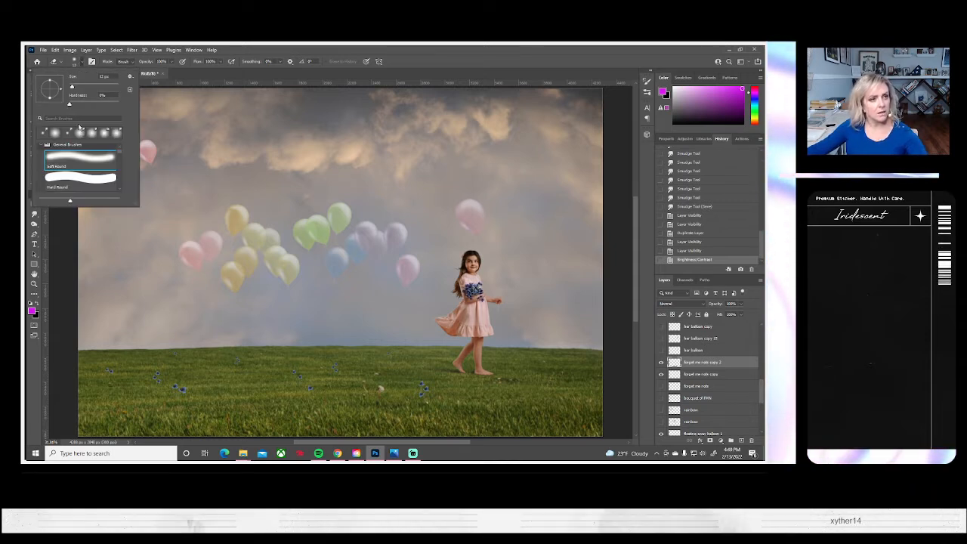
left_click_drag(72, 85, 101, 85)
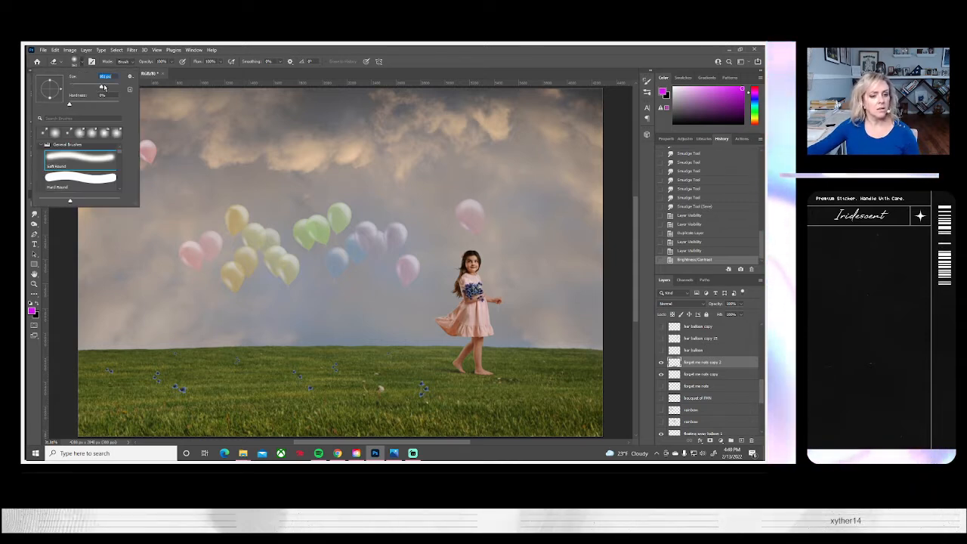
left_click(396, 359)
left_click(344, 383)
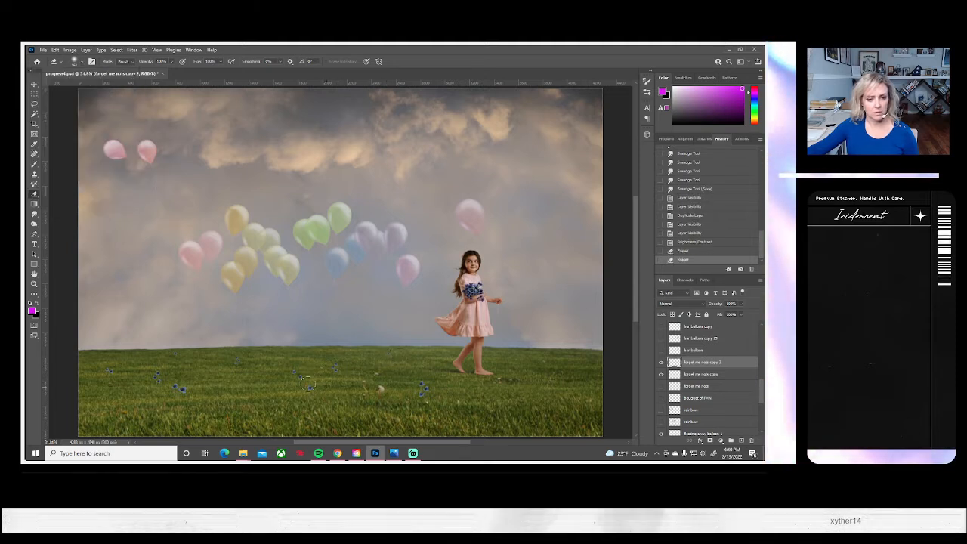
left_click(405, 402)
left_click(395, 386)
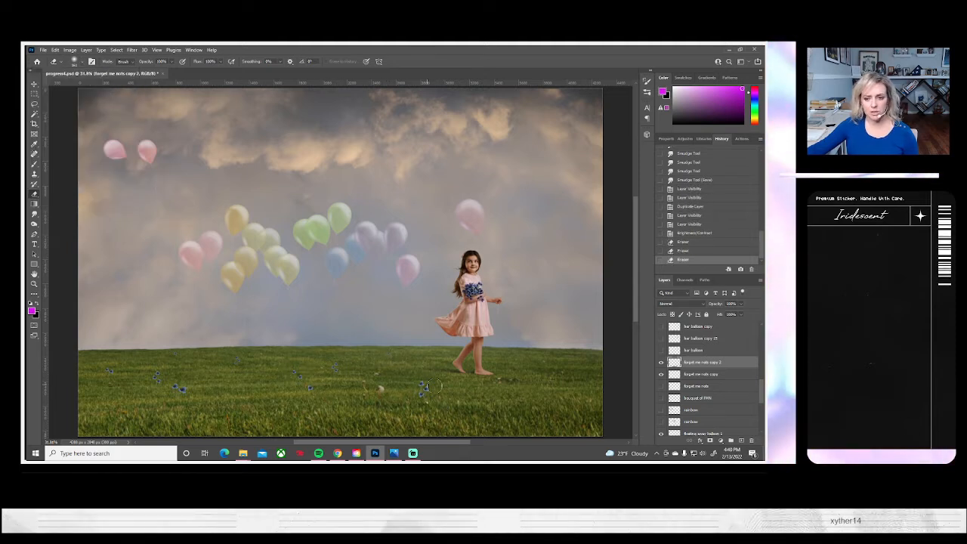
- Merge the darkened forget me nots copy 2 layer with the forget me nots copy layer
left_click(698, 375, "shift")
right_click(697, 375)
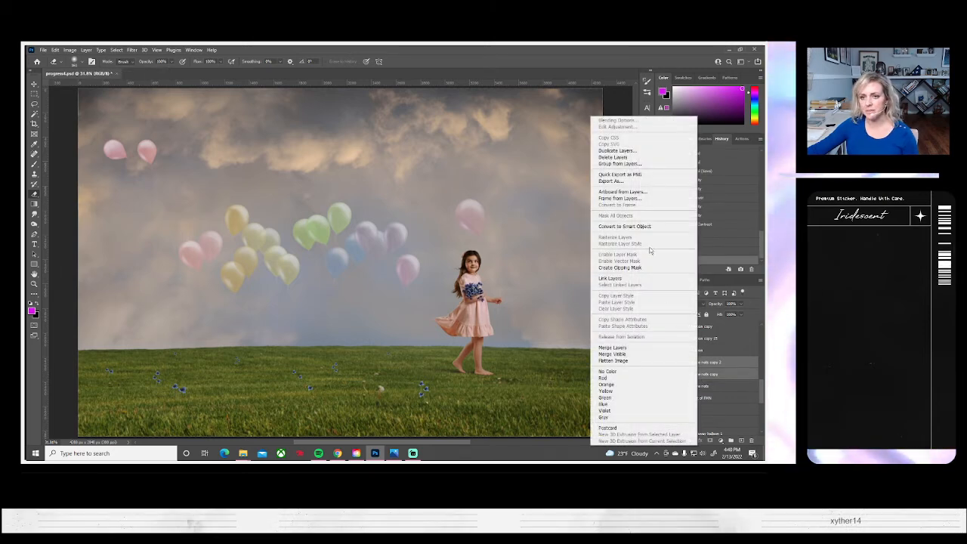
left_click(707, 365)
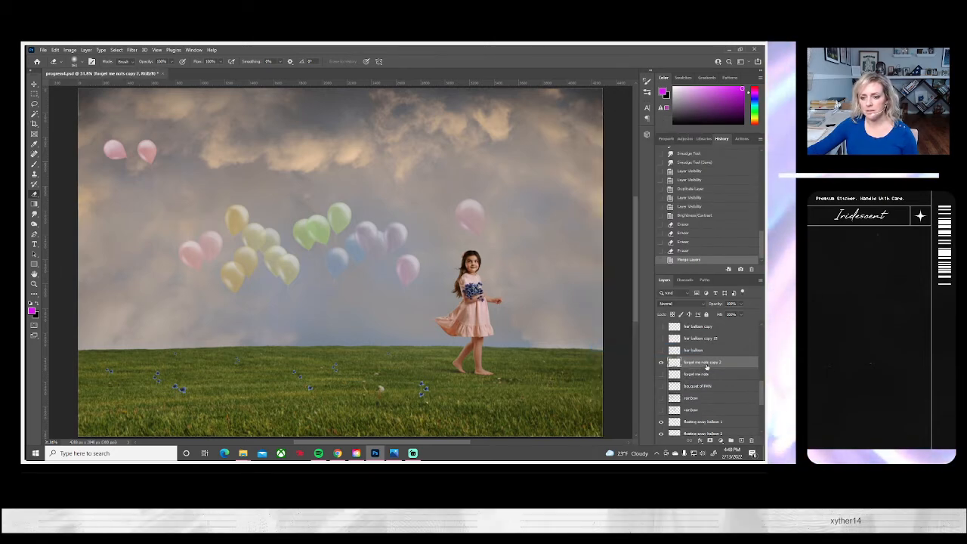
- Duplicate the merged forget-me-nots layer as forget me nots copy 3, hide the source layer, and save the document
right_click(707, 366)
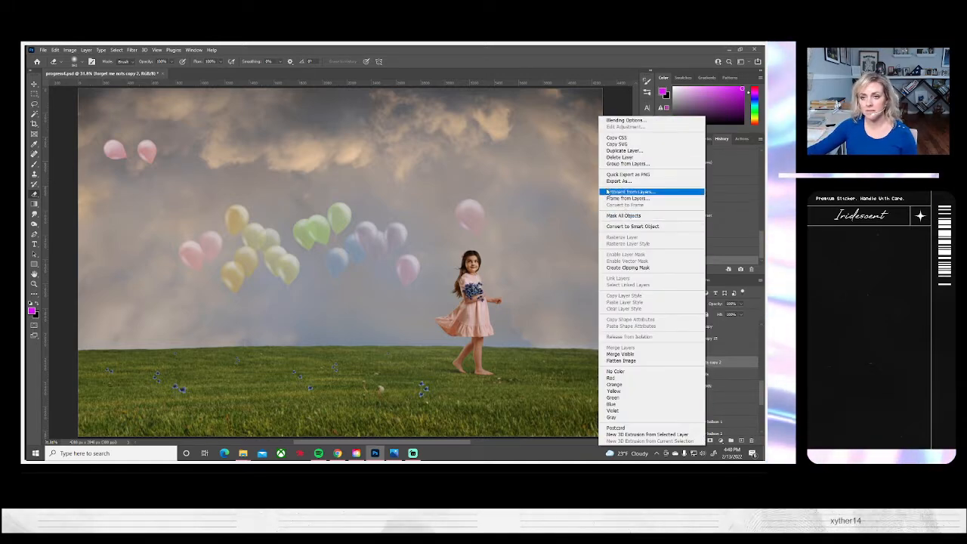
left_click(618, 150)
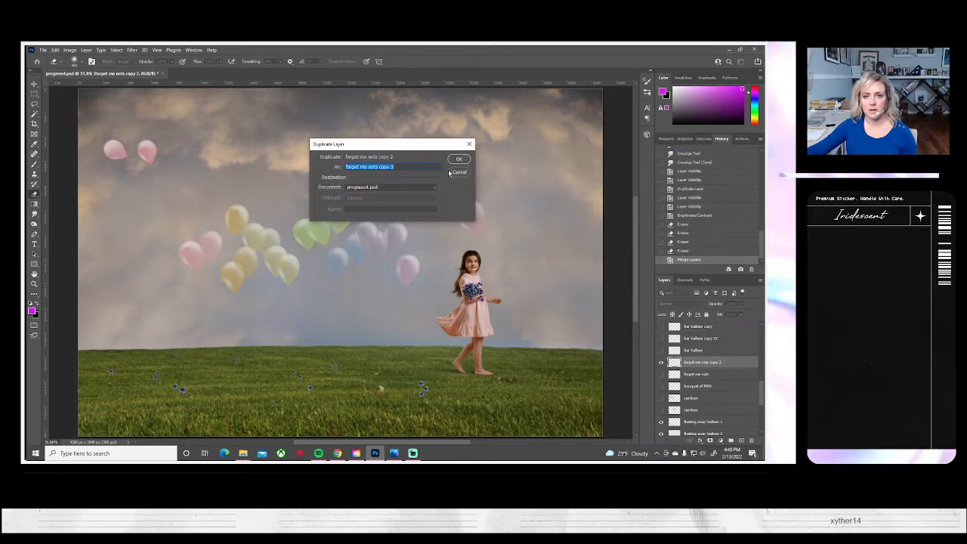
left_click(458, 159)
left_click(660, 374)
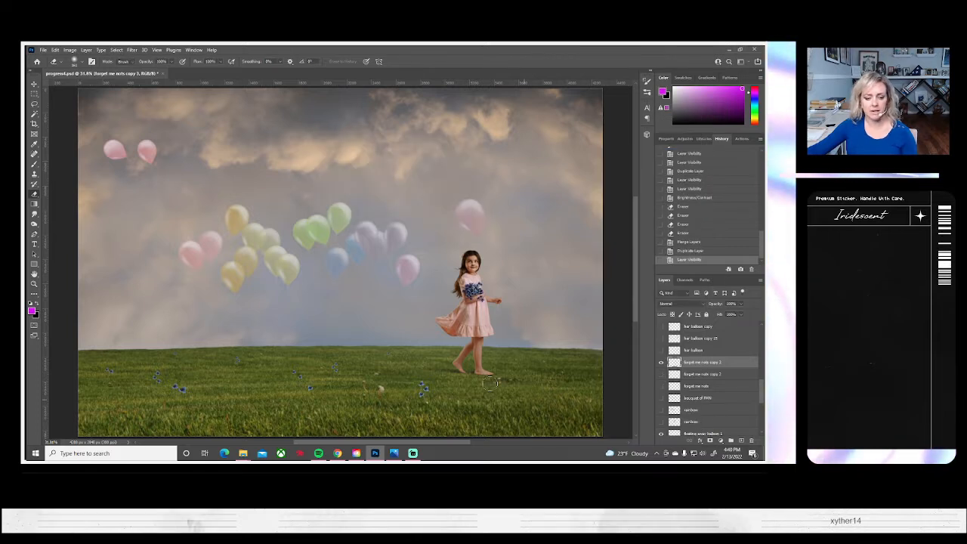
key("ctrl+s")
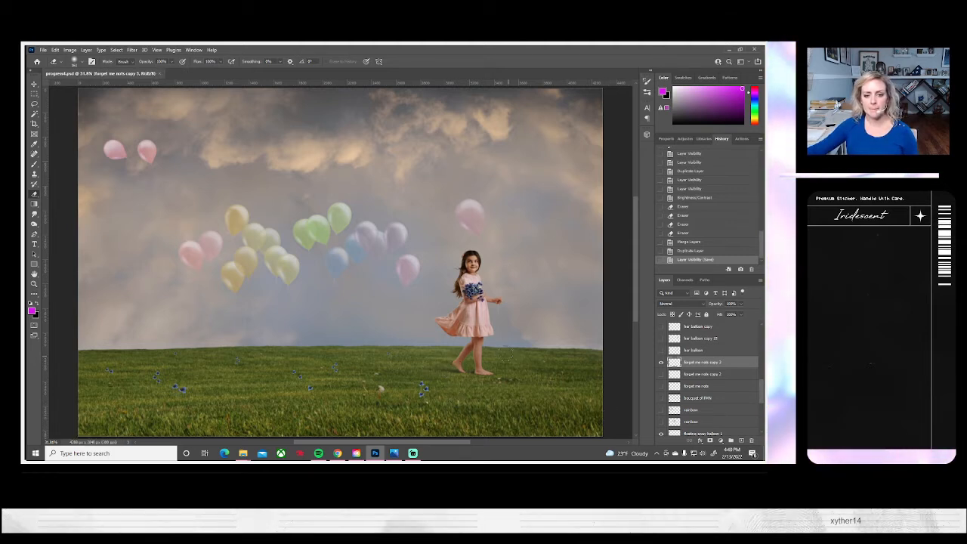
- Duplicate the girl copy 2 layer
scroll(686, 393, "down", 5)
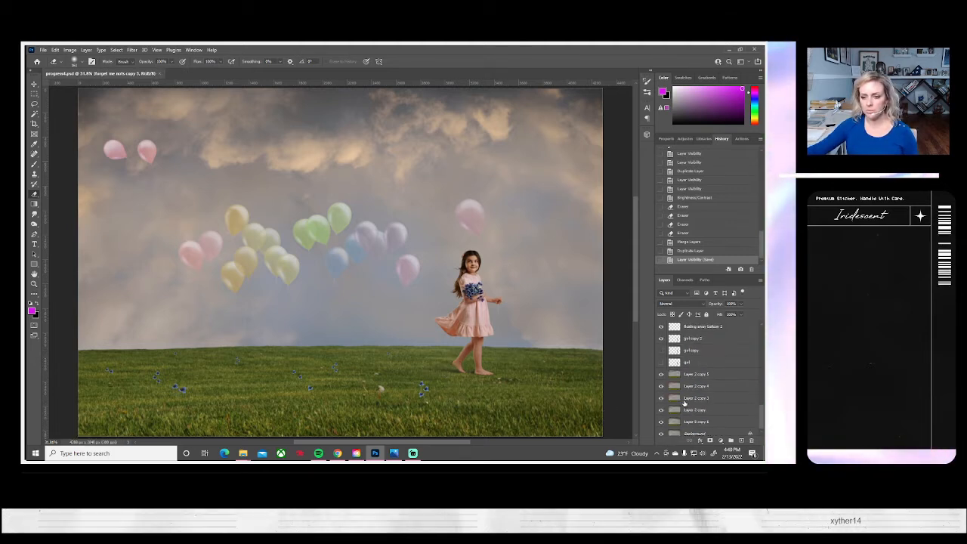
right_click(691, 341)
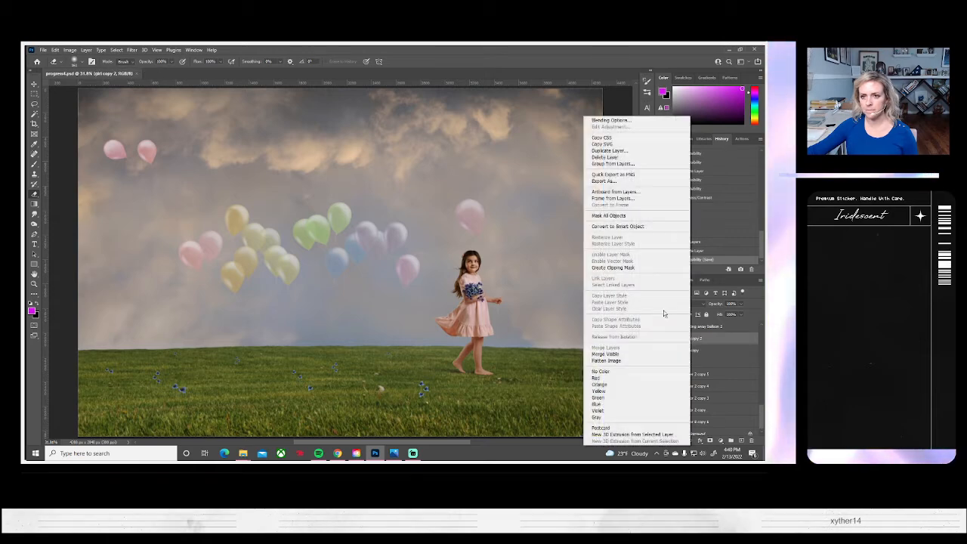
left_click(604, 150)
left_click(459, 159)
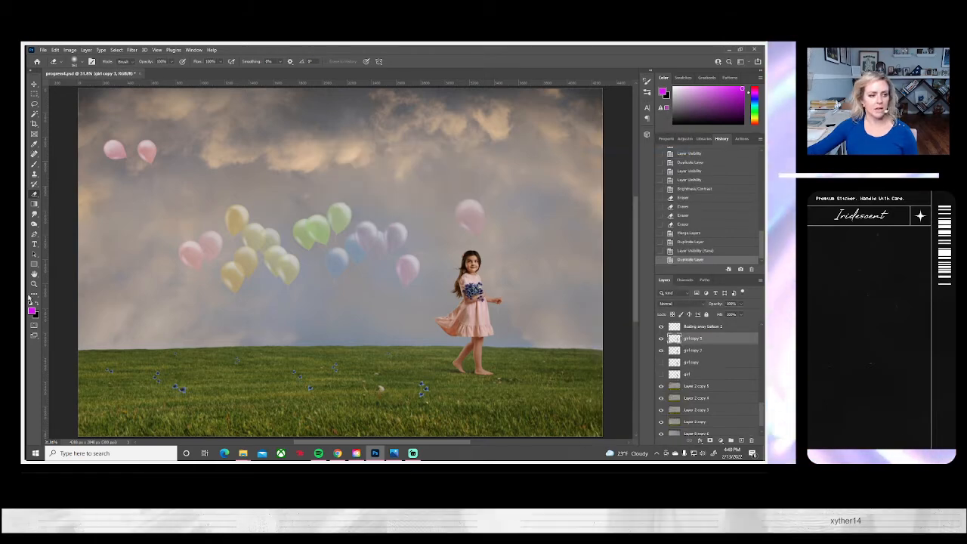
- Warm the duplicated girl layer with Color Balance, setting the midtone levels to +13, -3 and -18
key("z")
left_click(473, 289)
left_click(473, 289)
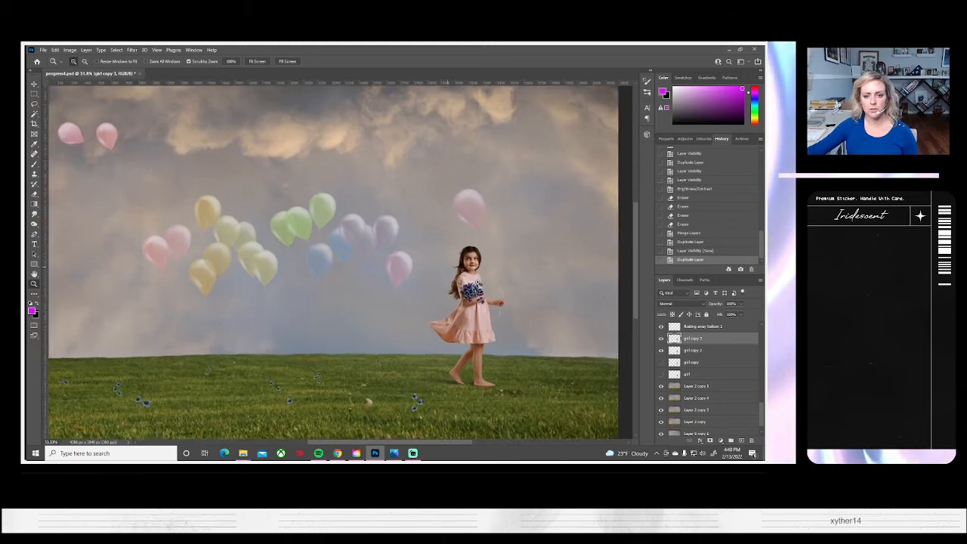
left_click(471, 291)
left_click(469, 294)
left_click(465, 304)
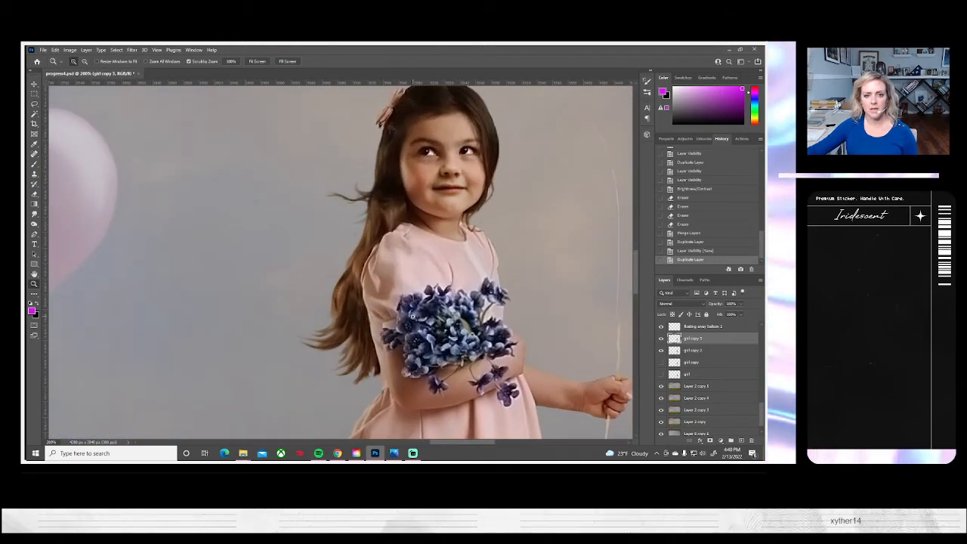
scroll(359, 318, "up", 3)
scroll(360, 318, "up", 4)
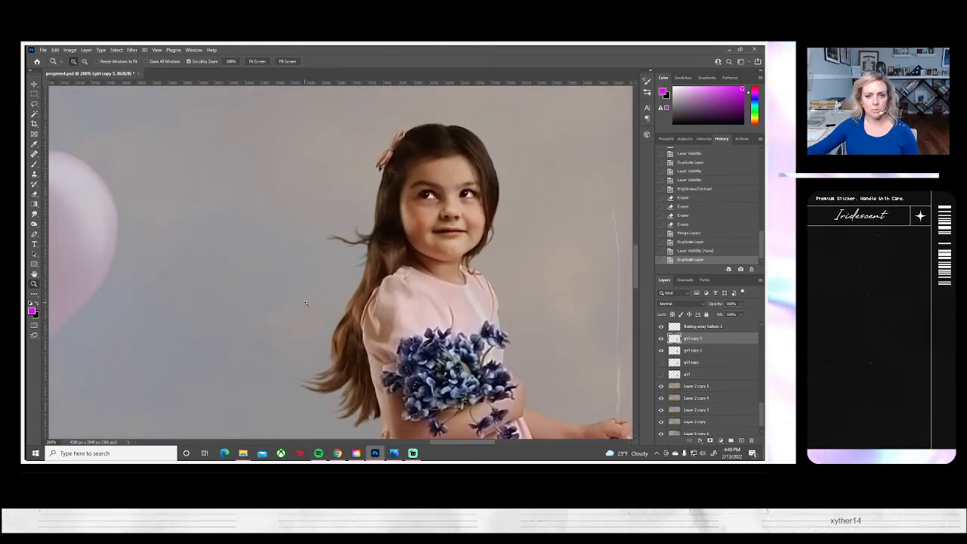
left_click(69, 49)
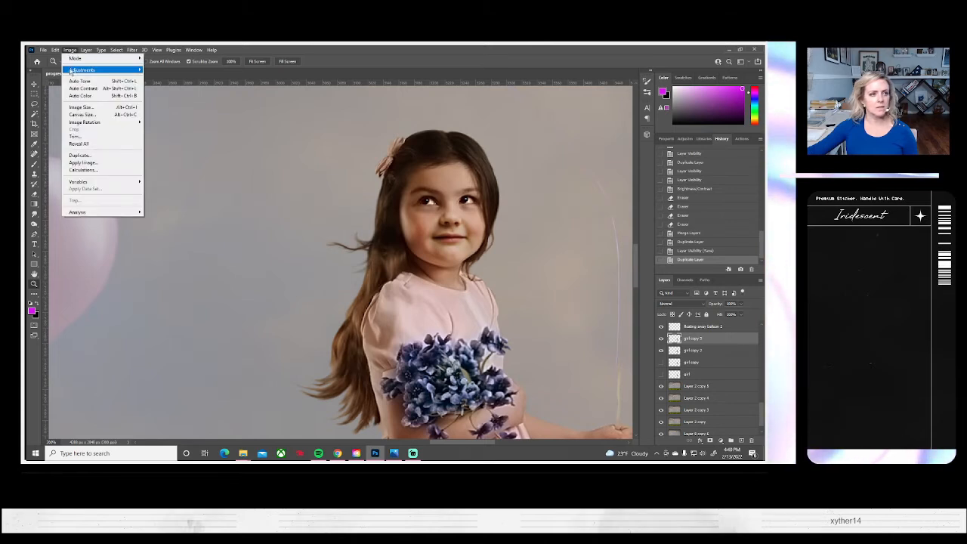
mouse_move(83, 69)
left_click(166, 117)
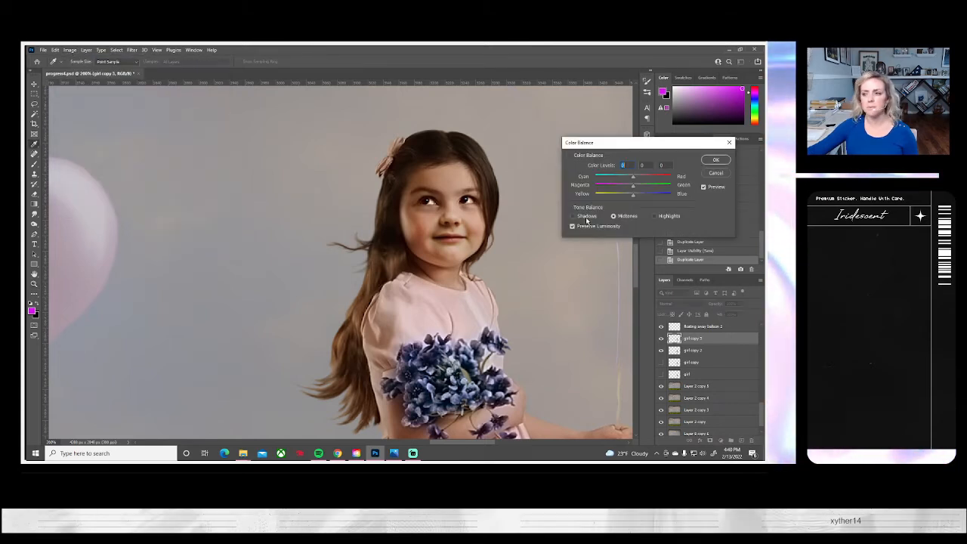
left_click_drag(632, 178, 638, 183)
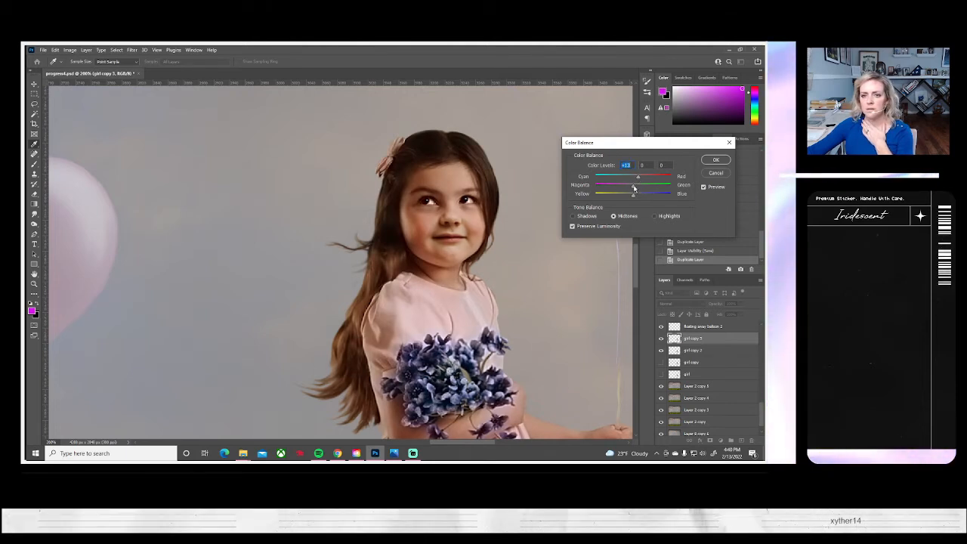
left_click(632, 186)
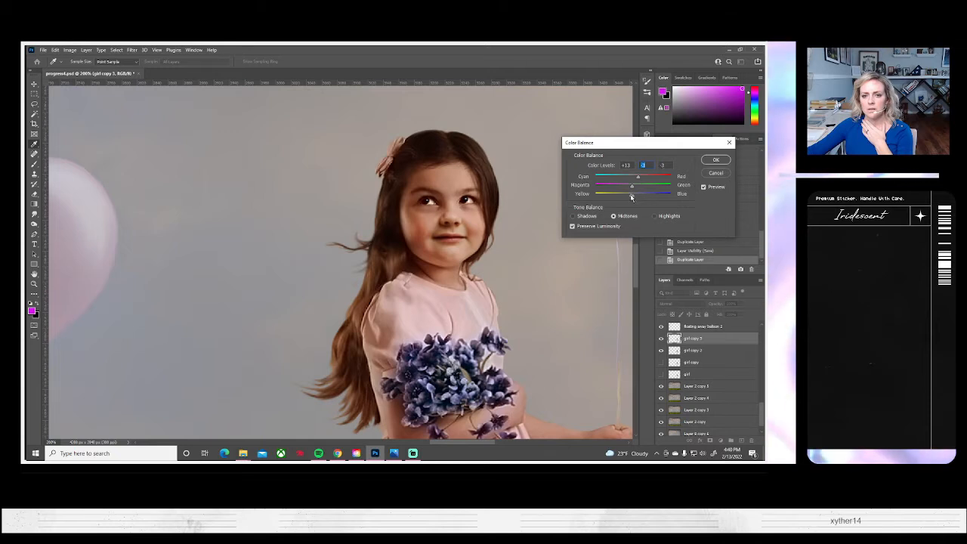
left_click_drag(633, 195, 626, 198)
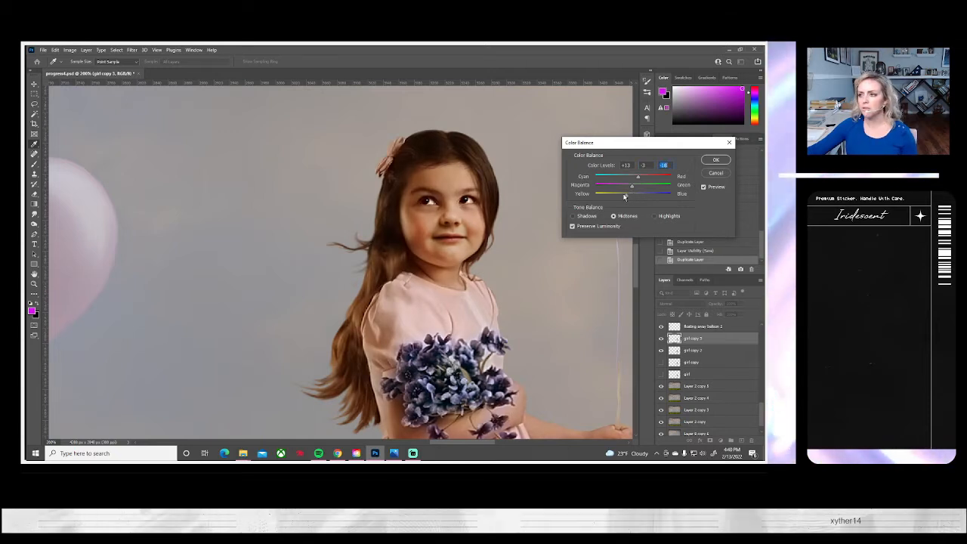
left_click(715, 159)
key("z")
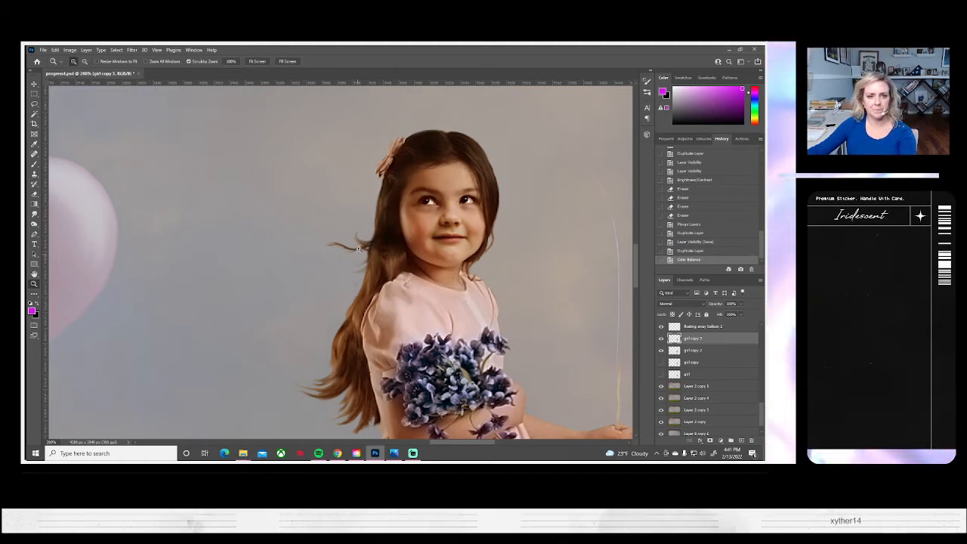
- Smudge the edges of the girl's hair and around her hair bow on the duplicated girl layer
left_click(34, 214)
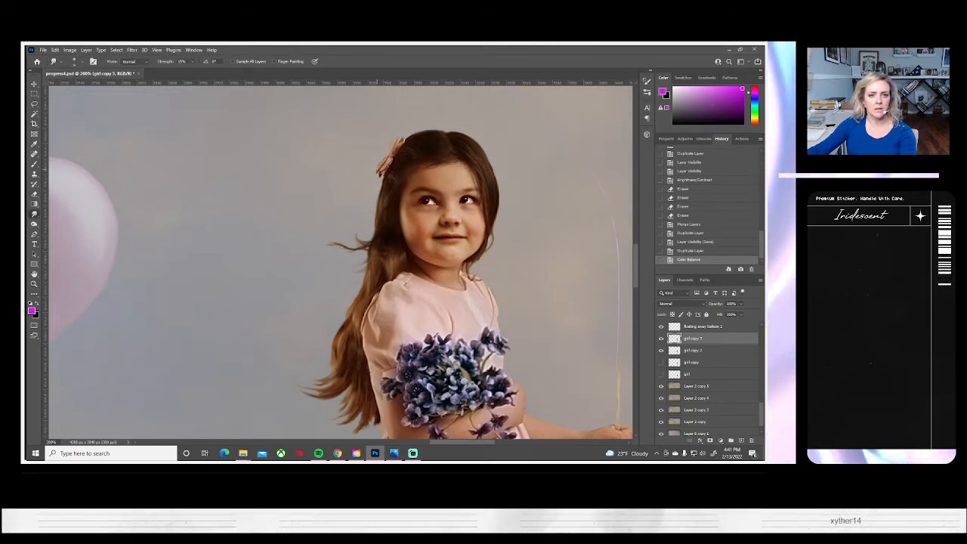
left_click_drag(377, 169, 391, 146)
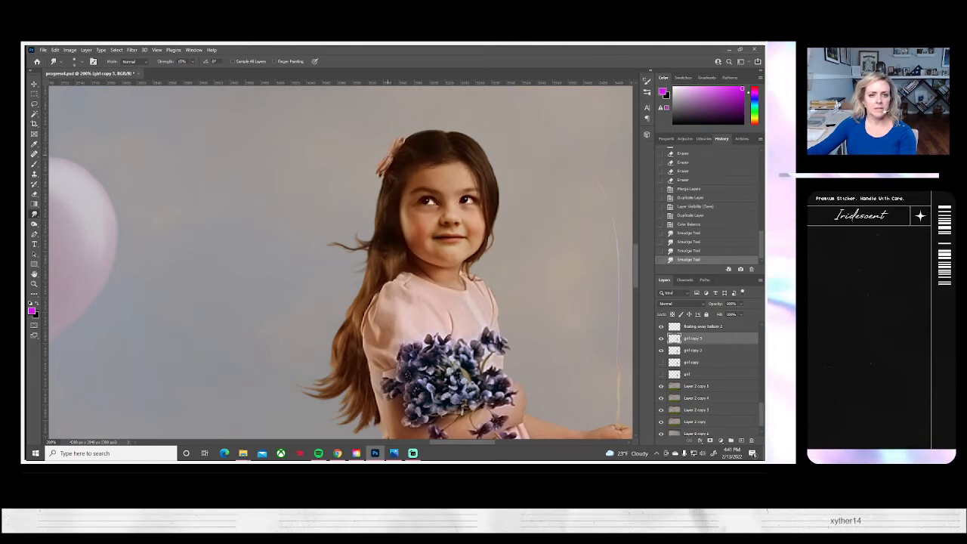
left_click_drag(398, 148, 395, 152)
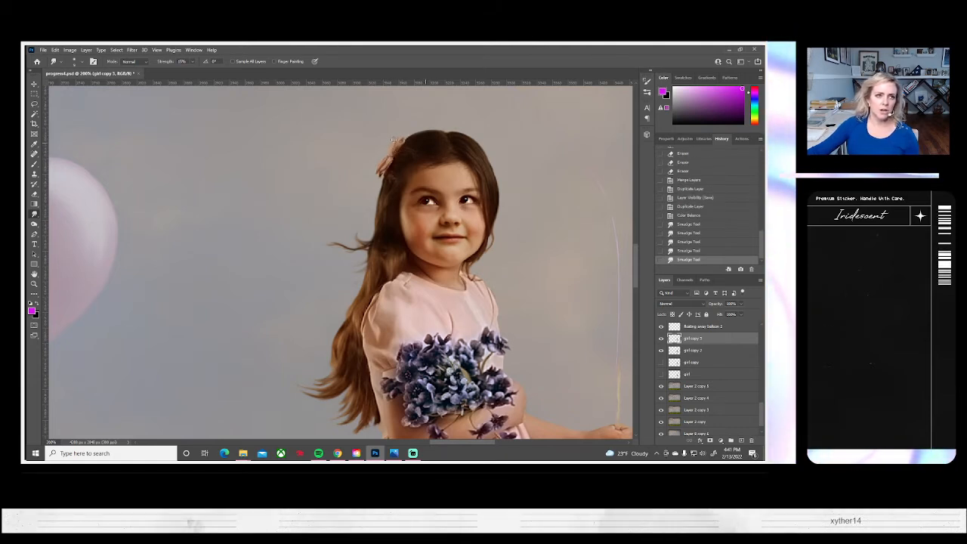
- Switch to the Photos viewer and browse the studio photos for a clear view of the girl's hair bow, stopping at DSC_2918
mouse_move(240, 455)
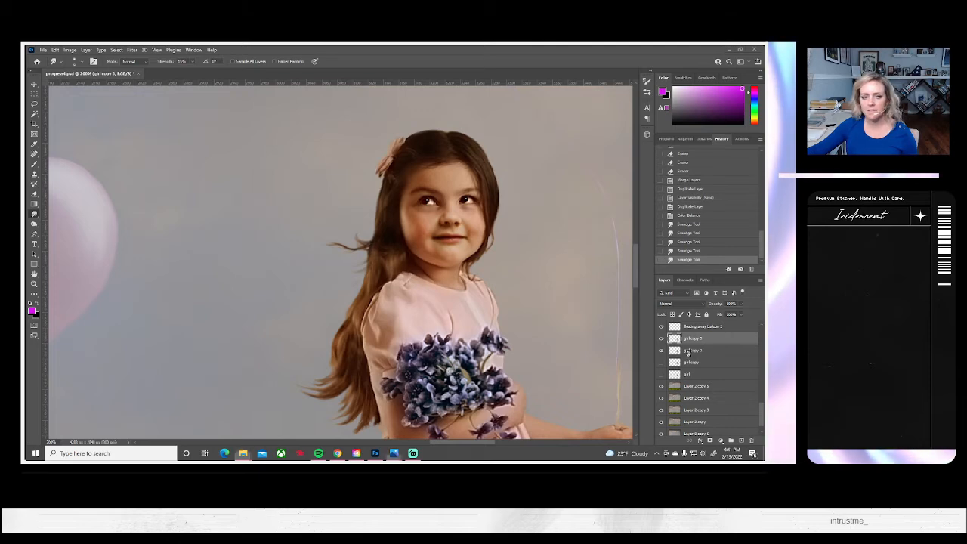
key("alt+Tab")
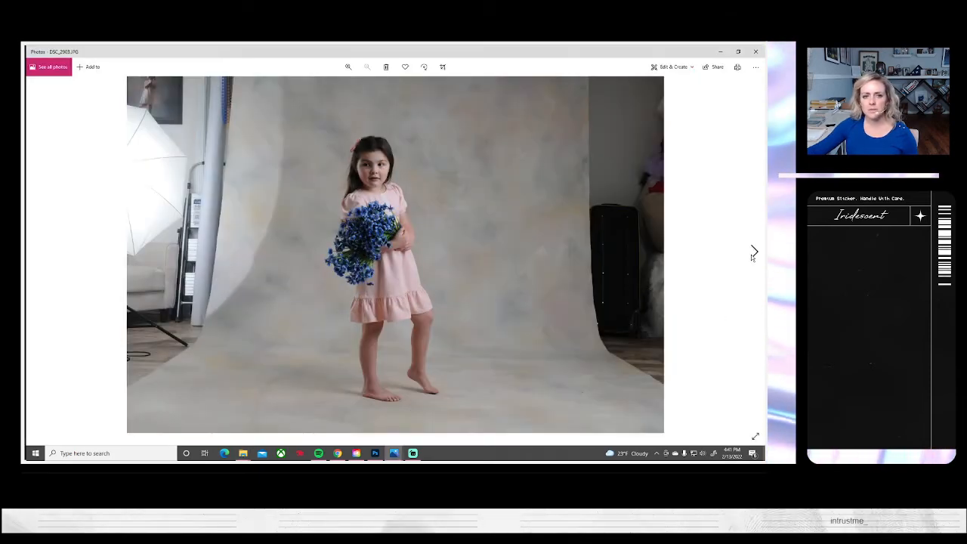
left_click(753, 252)
left_click(752, 251)
left_click(753, 251)
left_click(753, 252)
left_click(753, 251)
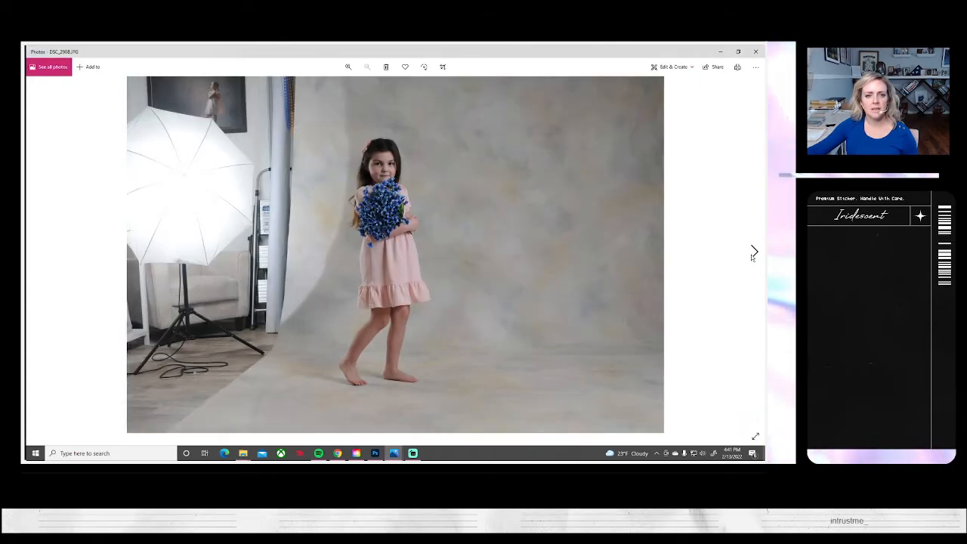
left_click(752, 252)
left_click(753, 252)
left_click(752, 252)
left_click(753, 251)
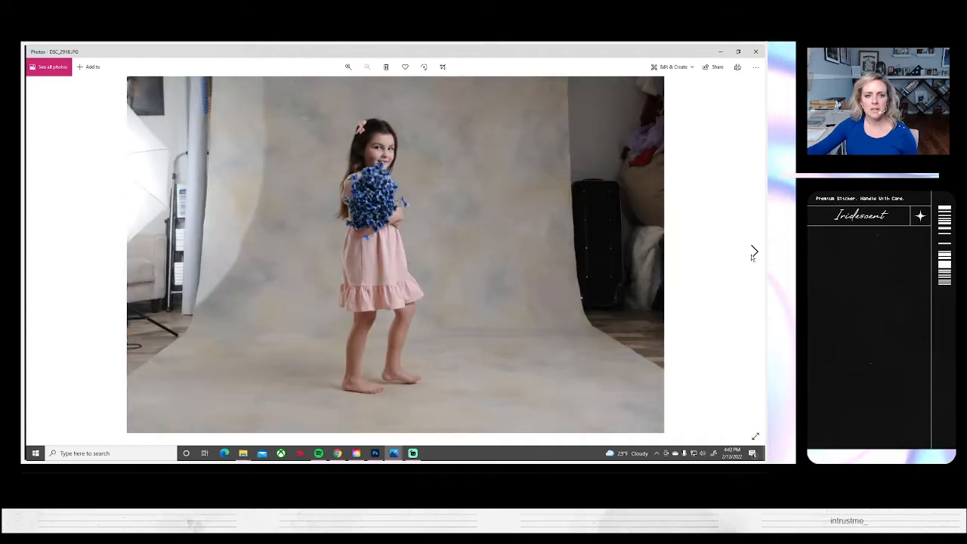
left_click(753, 252)
left_click(753, 252)
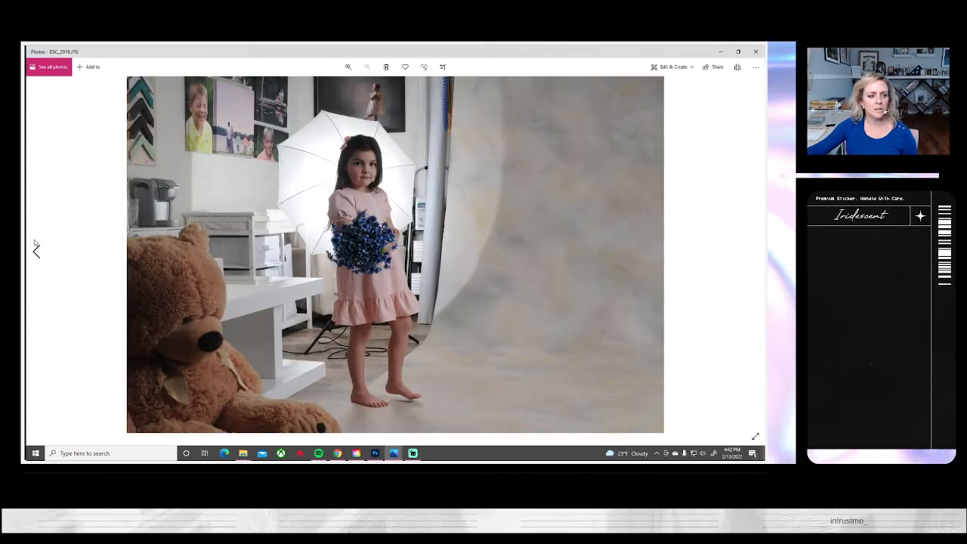
left_click(36, 248)
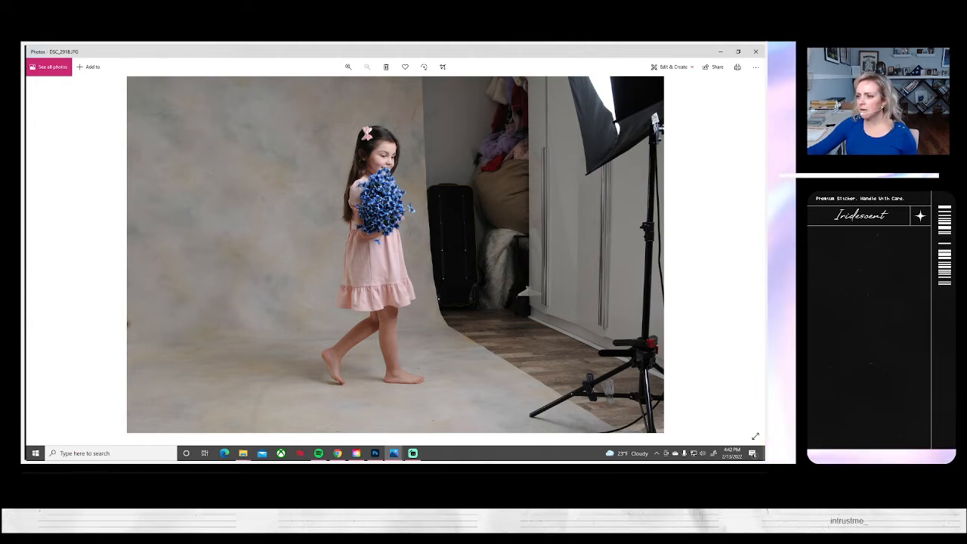
- Browse the studio photos beyond DSC_2918, through DSC_2995, to compare other views of the girl's hair and bow
key("alt+Tab")
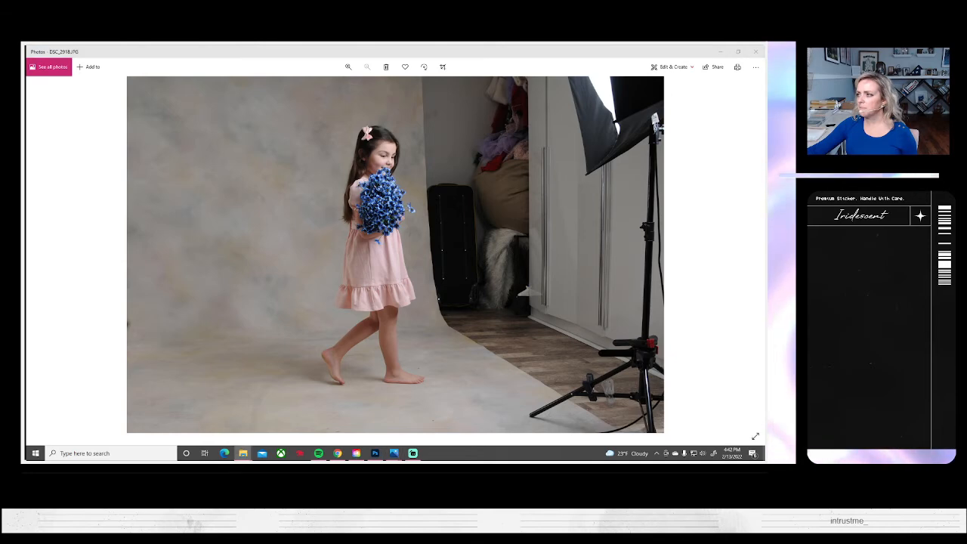
left_click(753, 251)
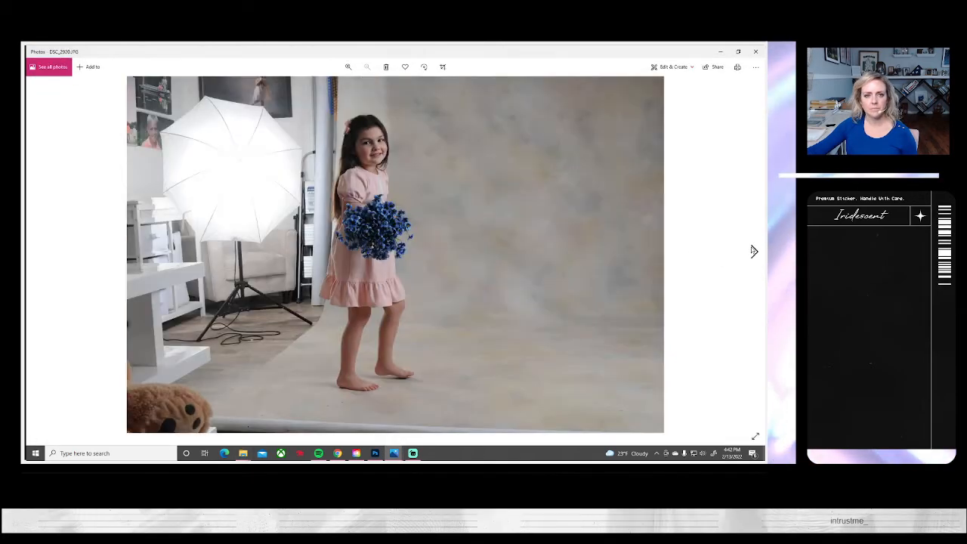
left_click(753, 250)
left_click(753, 250)
left_click(753, 250)
left_click(752, 251)
left_click(753, 251)
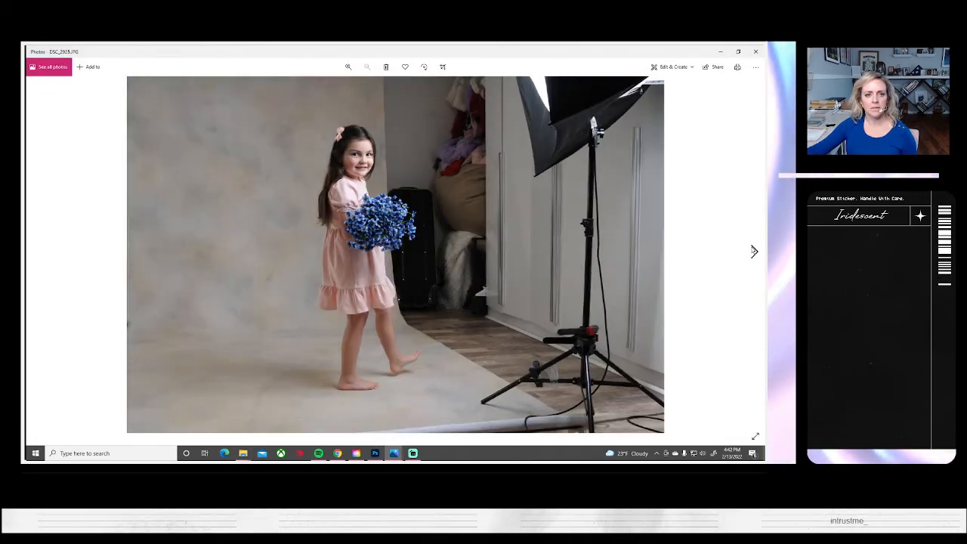
left_click(753, 251)
left_click(753, 251)
left_click(753, 250)
left_click(753, 251)
left_click(753, 251)
left_click(752, 250)
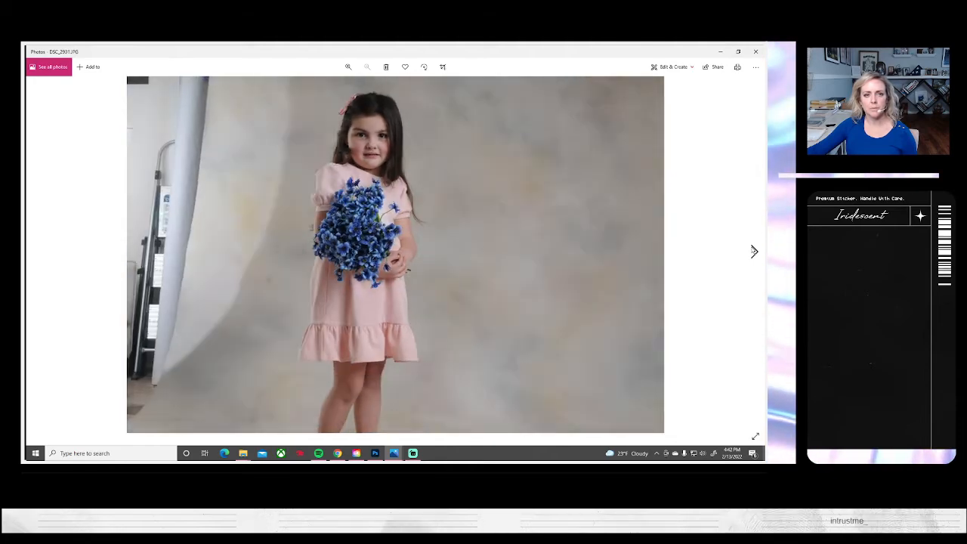
left_click(753, 250)
left_click(753, 251)
left_click(752, 250)
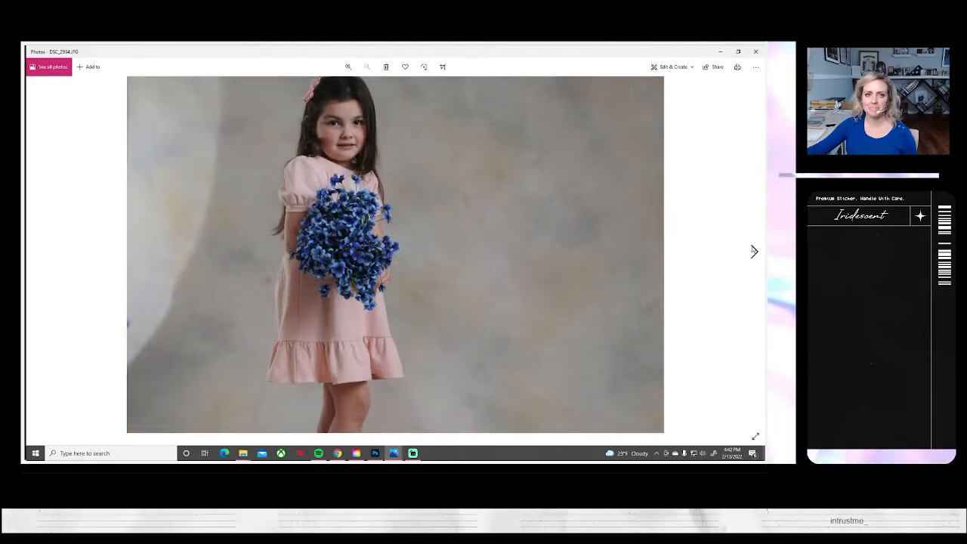
left_click(753, 251)
left_click(752, 250)
left_click(753, 250)
left_click(753, 250)
left_click(753, 251)
left_click(753, 251)
left_click(753, 251)
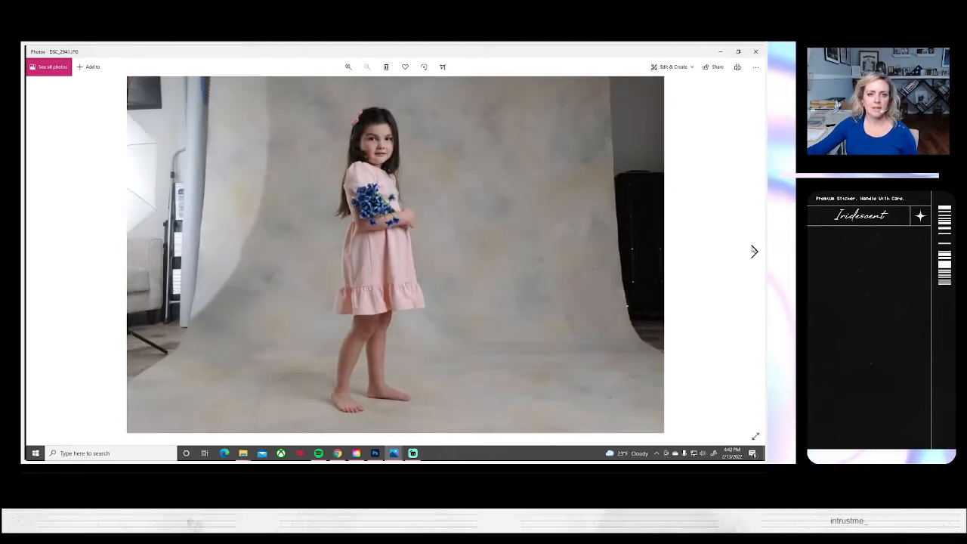
left_click(752, 251)
left_click(753, 251)
left_click(753, 251)
left_click(753, 250)
left_click(753, 251)
left_click(753, 250)
left_click(753, 251)
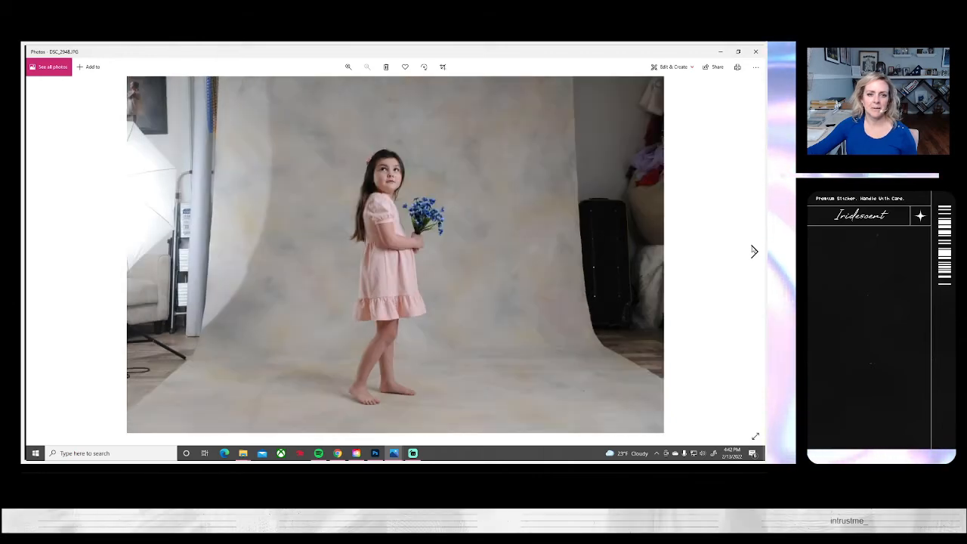
left_click(753, 250)
left_click(753, 251)
left_click(753, 251)
left_click(753, 251)
left_click(753, 251)
left_click(753, 250)
left_click(753, 250)
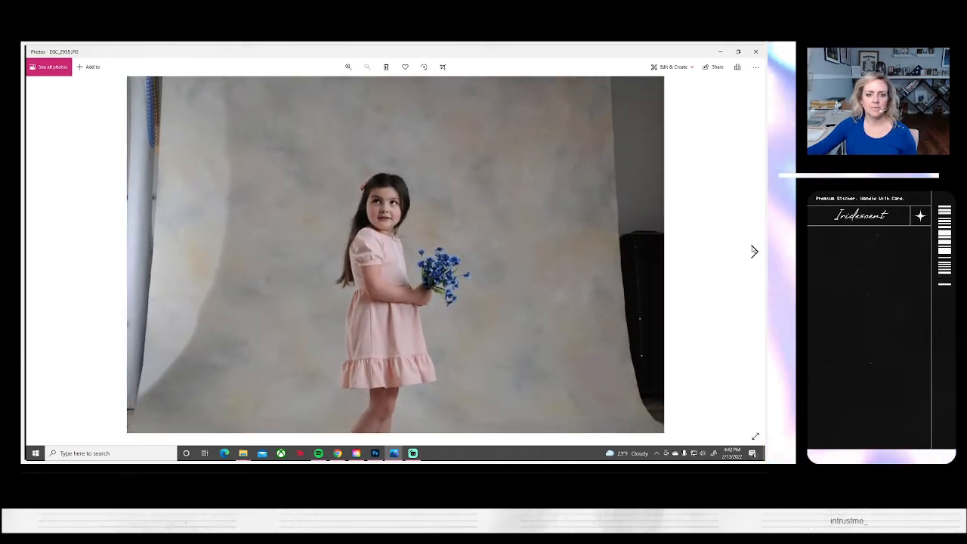
left_click(753, 251)
left_click(753, 250)
left_click(752, 250)
left_click(753, 250)
left_click(753, 251)
left_click(753, 251)
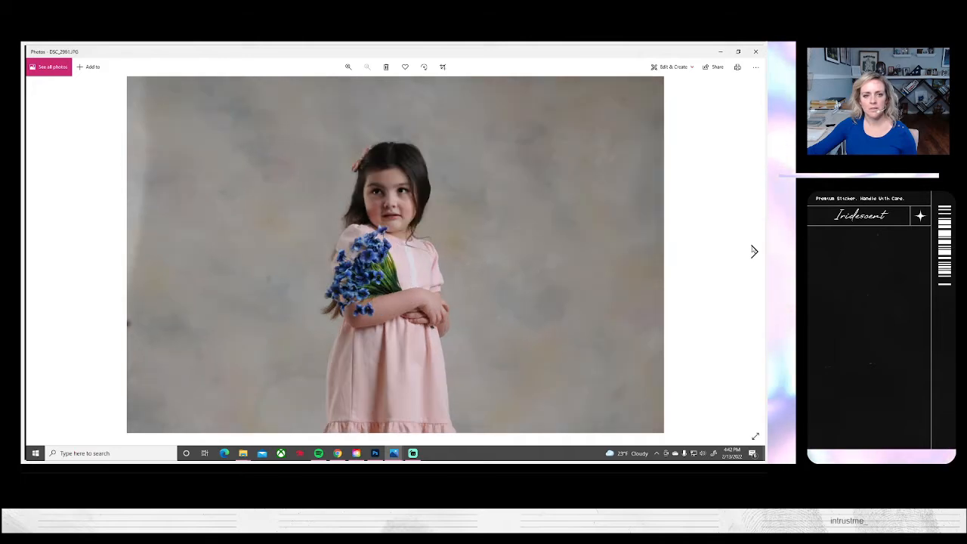
left_click(752, 251)
left_click(753, 250)
left_click(753, 251)
left_click(753, 251)
left_click(753, 251)
left_click(753, 251)
left_click(752, 251)
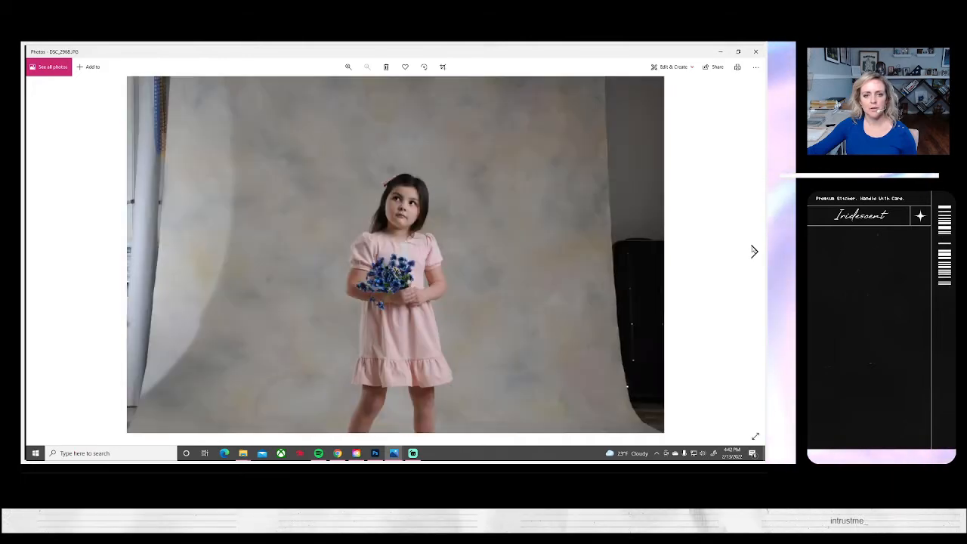
left_click(753, 251)
left_click(752, 250)
left_click(753, 251)
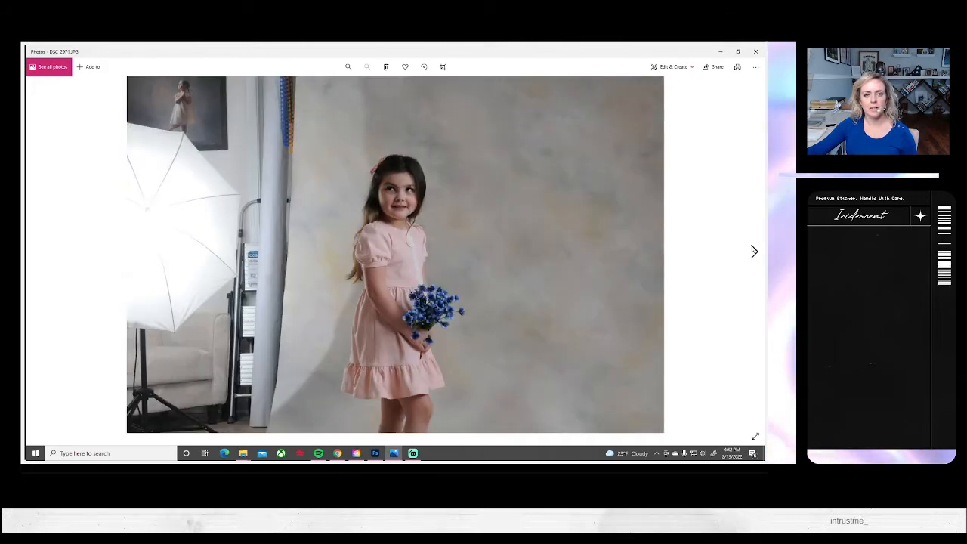
left_click(753, 251)
left_click(752, 251)
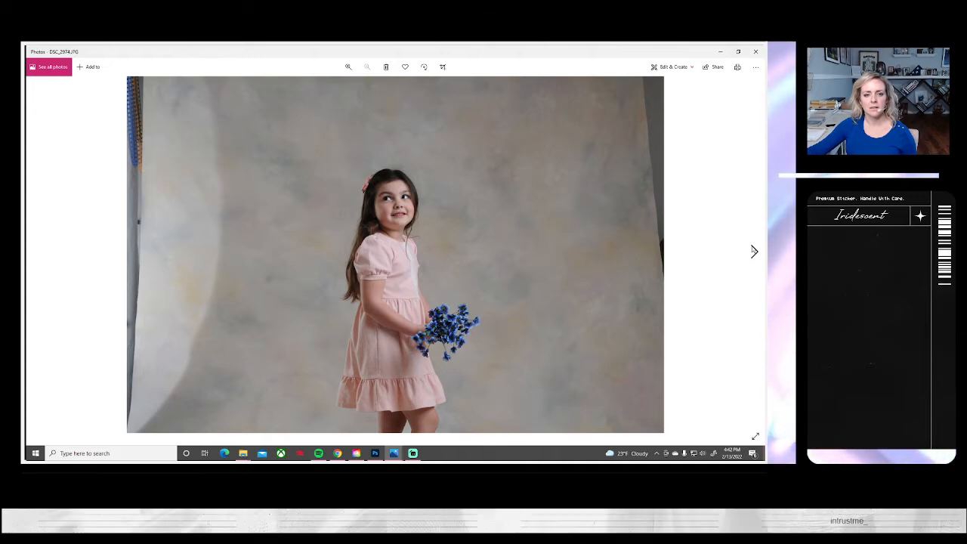
left_click(753, 251)
left_click(752, 251)
left_click(753, 251)
left_click(753, 251)
left_click(753, 250)
left_click(753, 251)
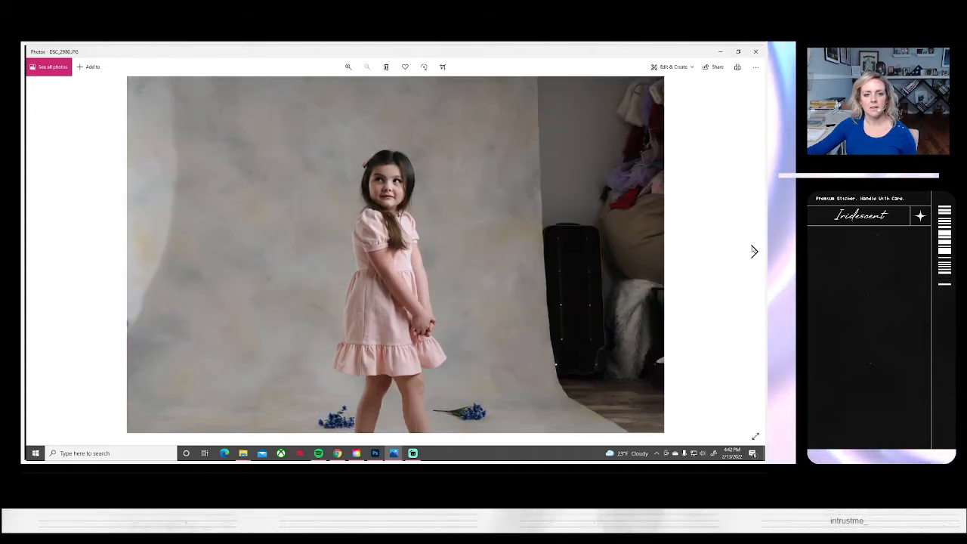
left_click(753, 250)
left_click(753, 251)
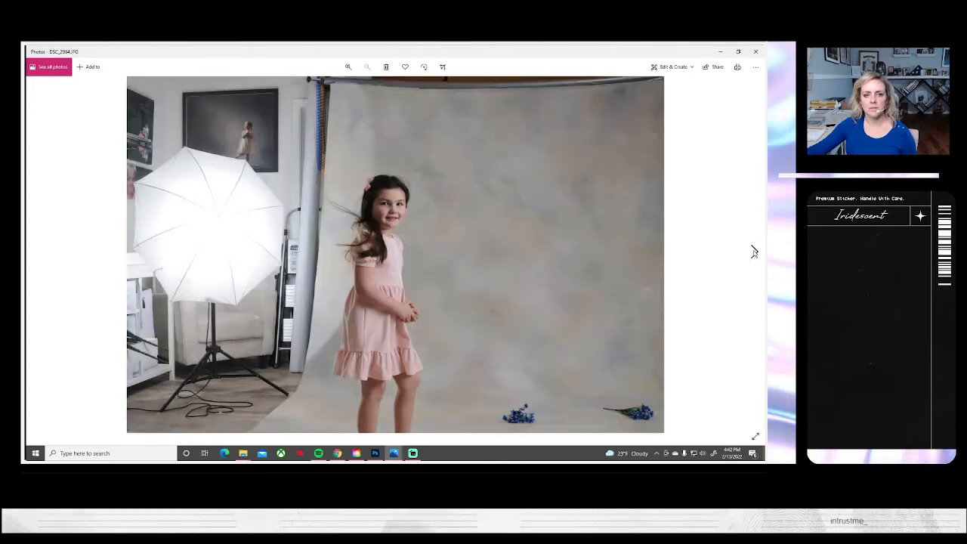
left_click(753, 250)
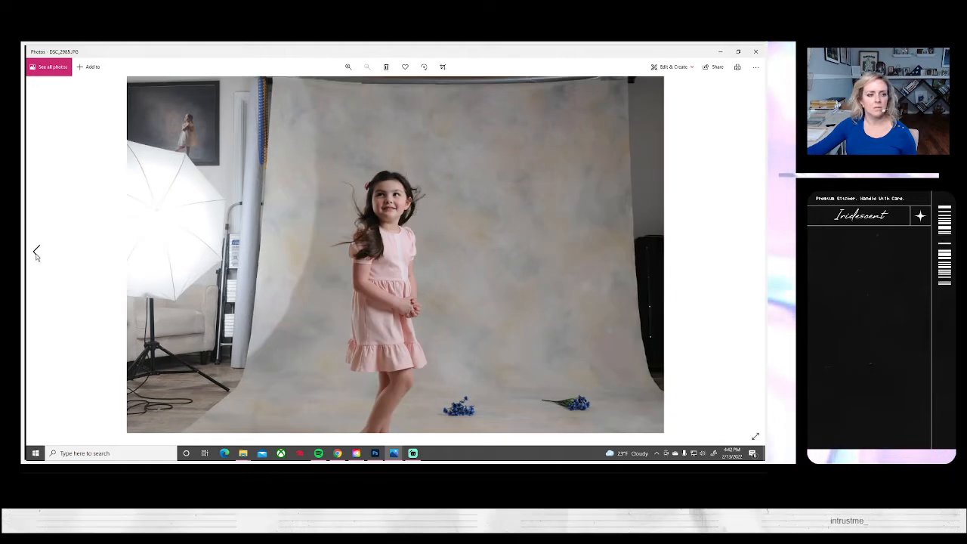
left_click(37, 253)
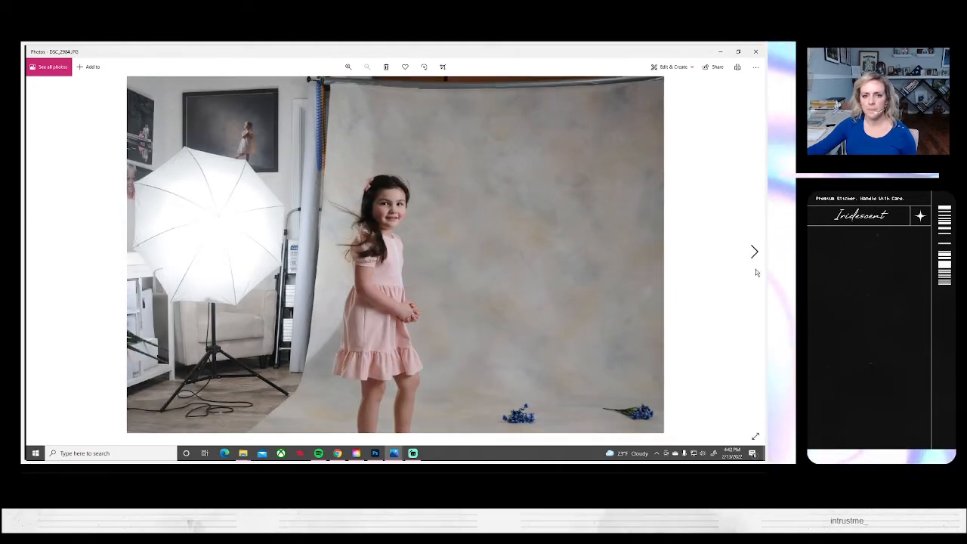
left_click(753, 251)
left_click(753, 251)
left_click(753, 251)
left_click(753, 251)
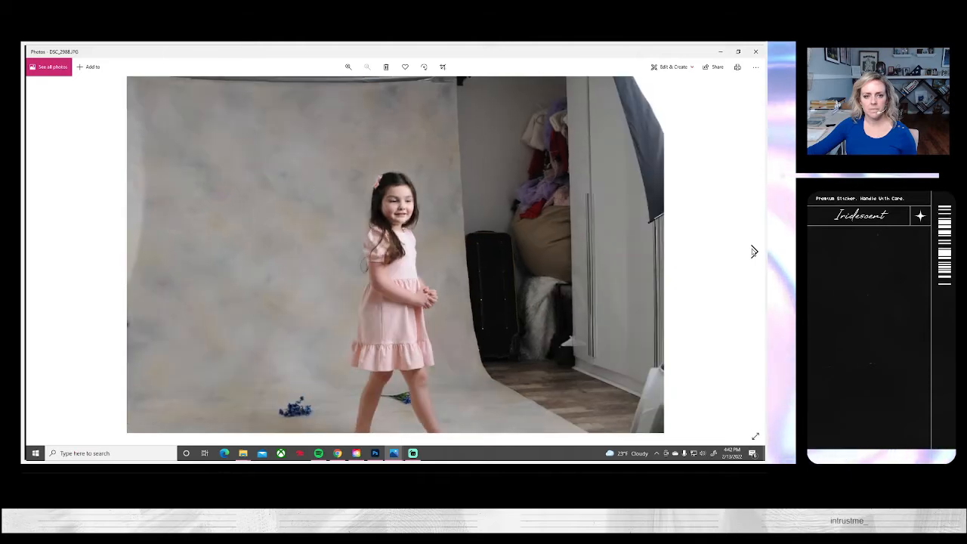
left_click(753, 251)
left_click(753, 251)
left_click(753, 250)
left_click(752, 250)
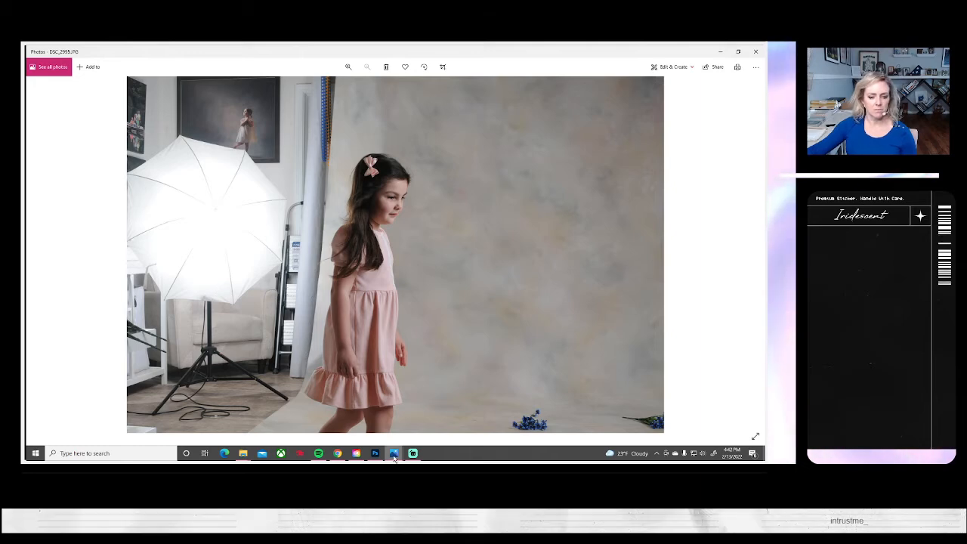
- Switch back to Photoshop and open the studio photo DSC_2918.JPG
mouse_move(393, 456)
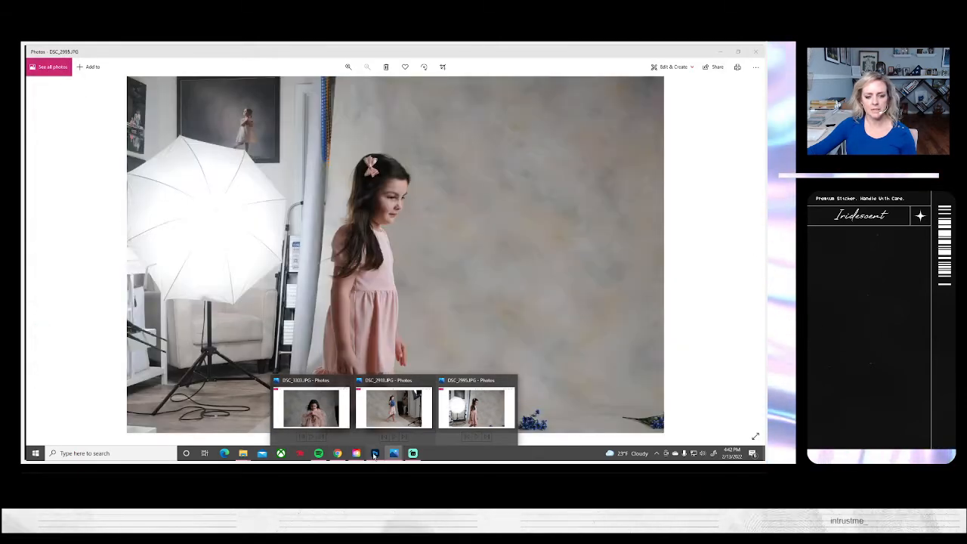
left_click(374, 453)
left_click(47, 50)
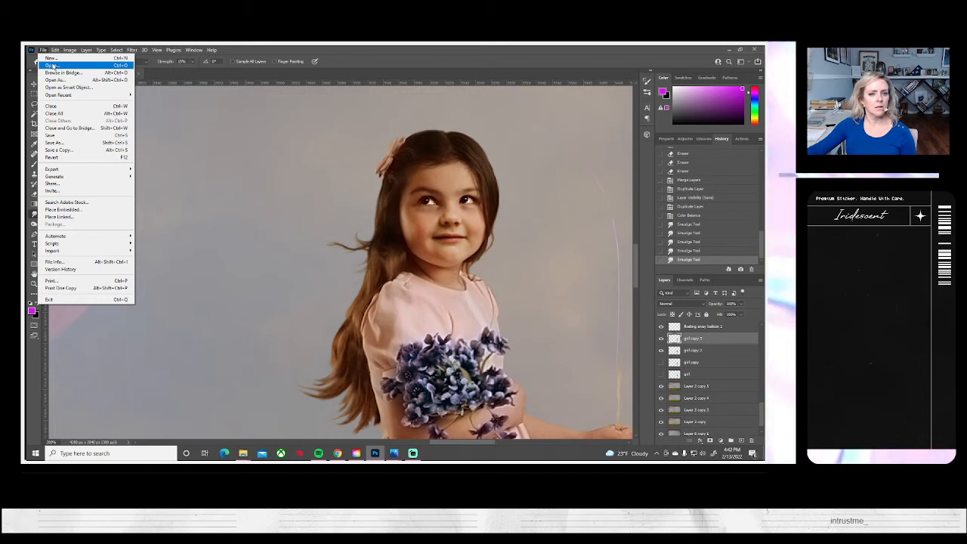
left_click(52, 67)
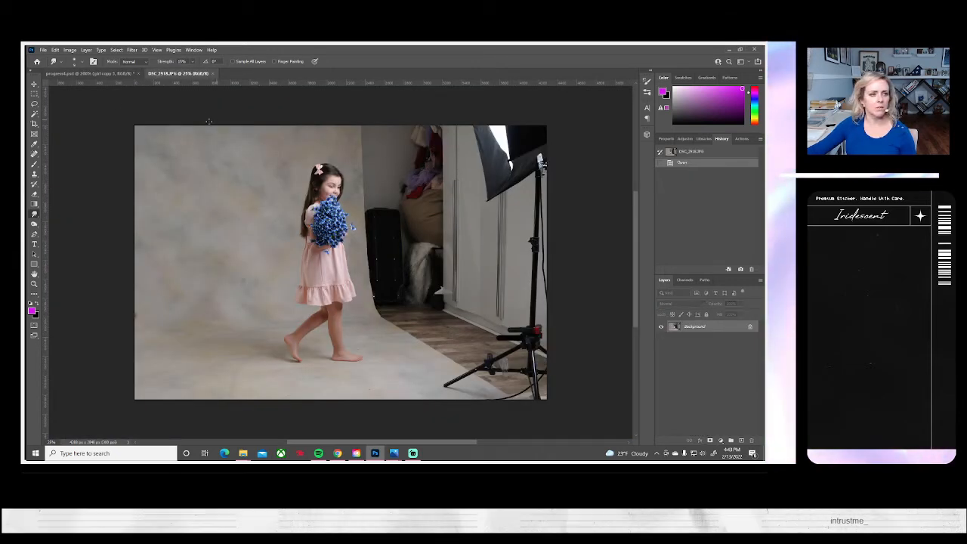
- Lasso the hair bow and the top of the girl's head in DSC_2918.JPG and paste the selection into the meadow composite
left_click(34, 103)
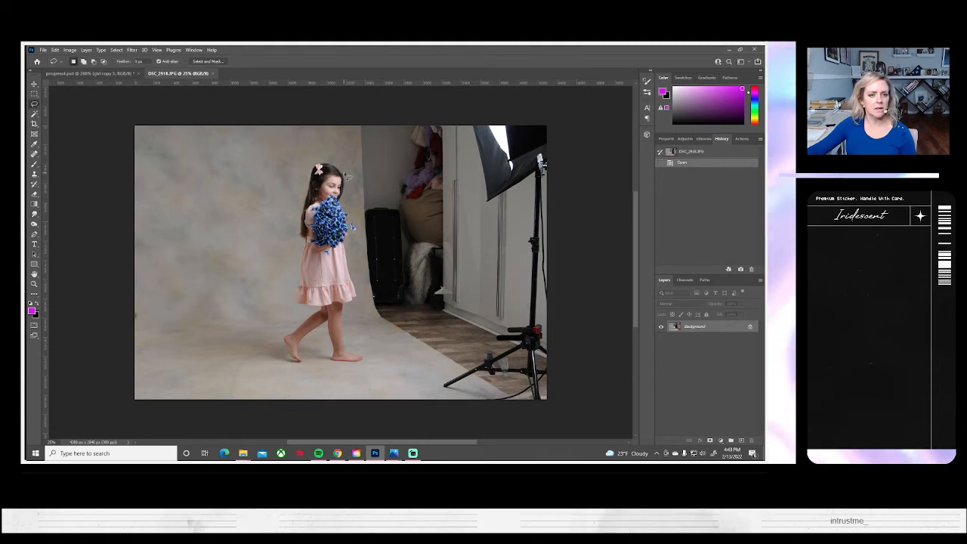
mouse_move(327, 157)
left_mouse_down()
mouse_move(307, 173)
mouse_move(325, 184)
left_mouse_up()
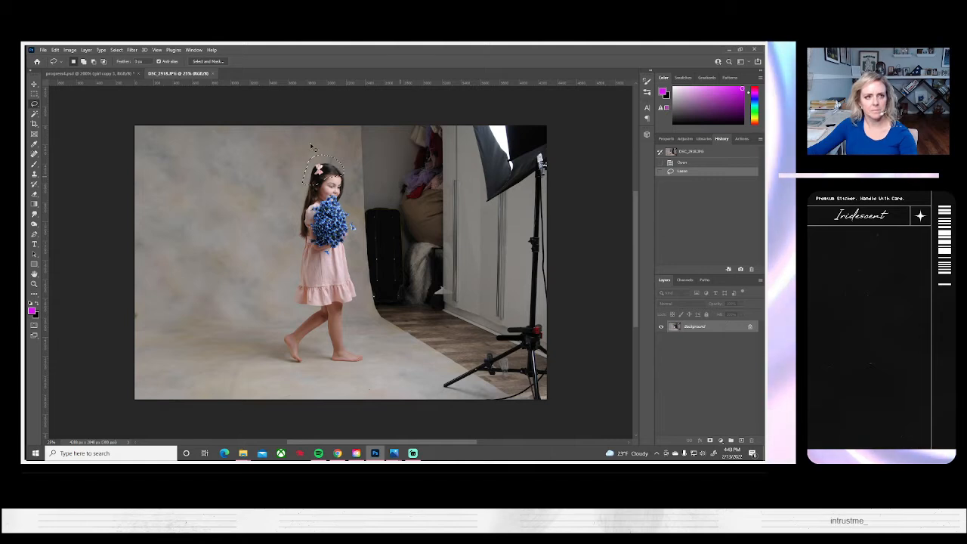
left_click(97, 74)
scroll(332, 225, "up", 1)
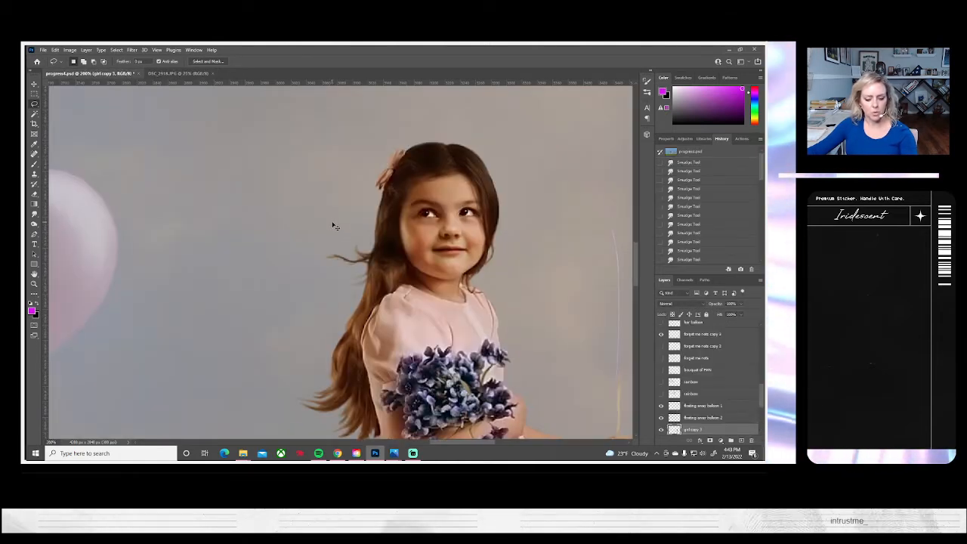
key("ctrl+v")
- Scale down the pasted bow piece, rotate it slightly counter-clockwise and place it over the bow on the girl's head
key("ctrl+t")
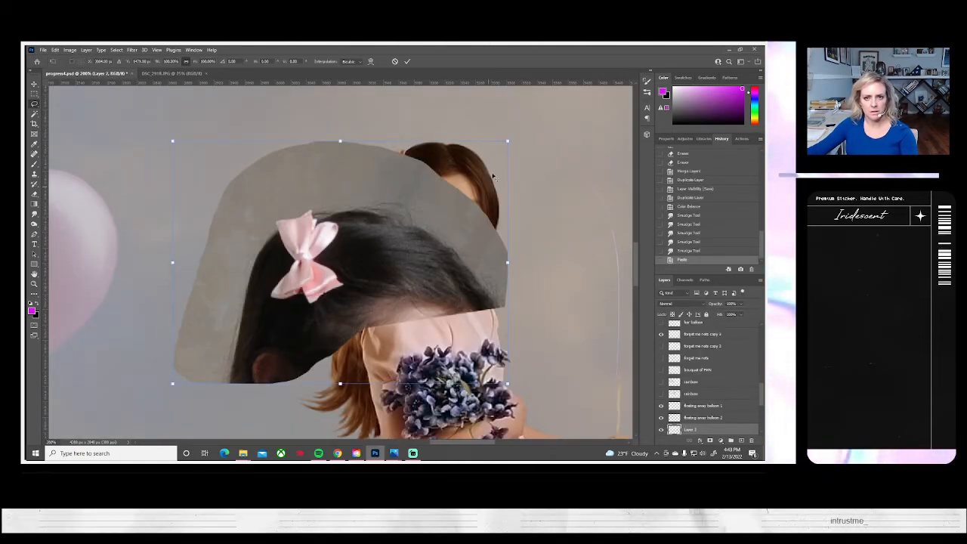
left_click_drag(507, 142, 413, 210)
left_click_drag(449, 306, 481, 220)
key("Return")
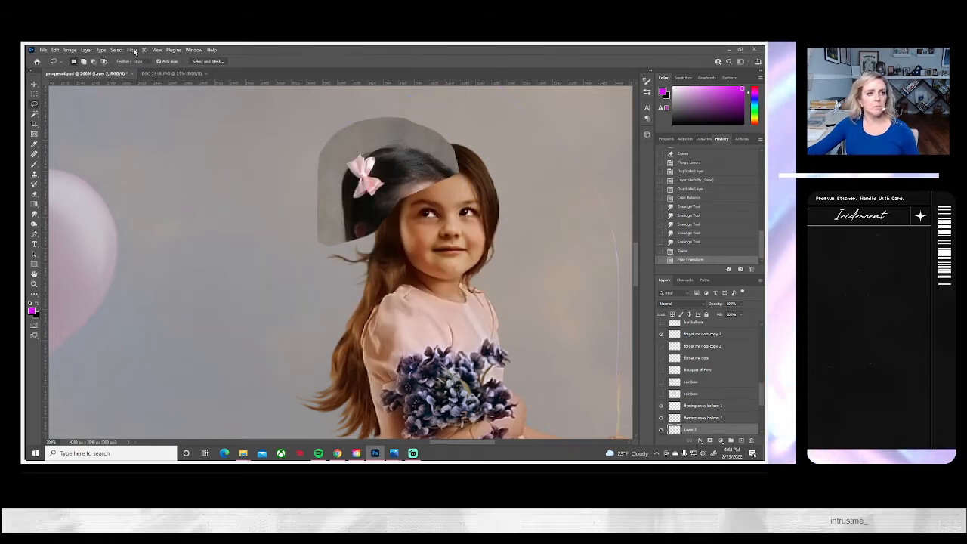
- Sharpen the pasted bow layer with the Unsharp Mask filter
left_click(130, 49)
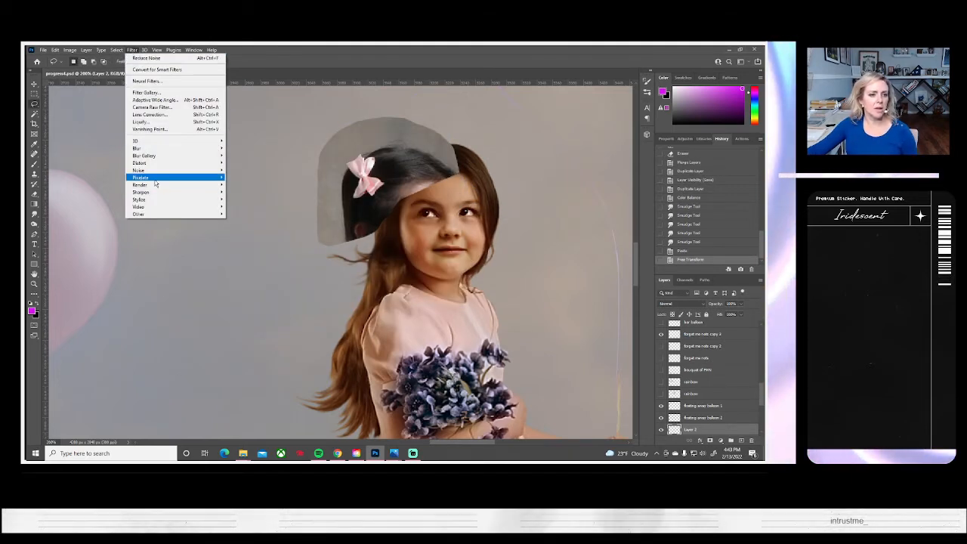
mouse_move(212, 192)
left_click(246, 228)
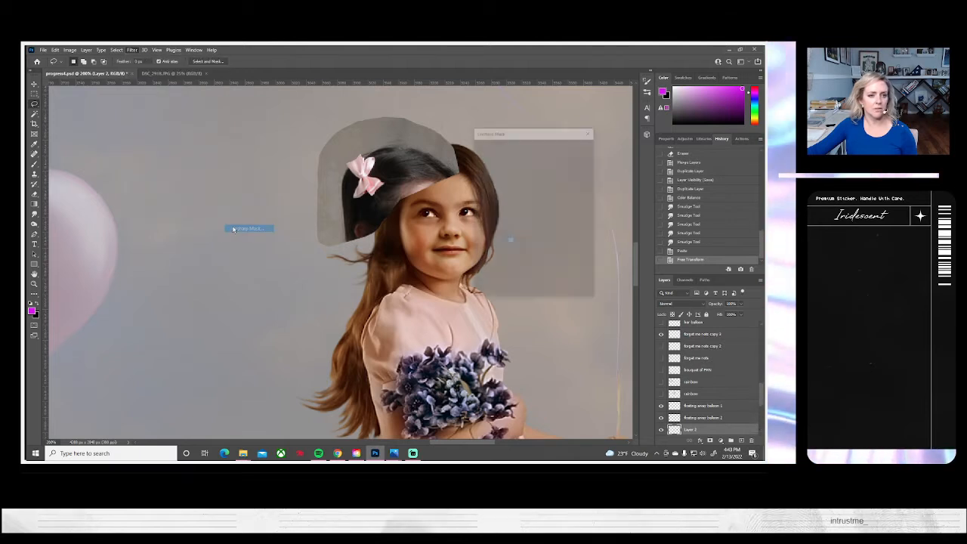
left_click(574, 146)
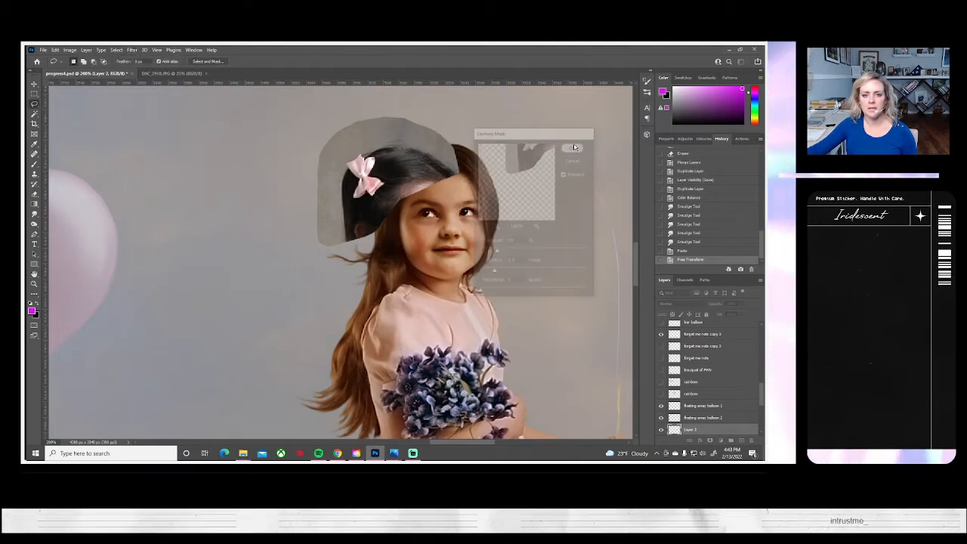
- Apply the Reduce Noise filter to the bow layer with Preserve Details 25%, Reduce Color Noise 100% and Sharpen Details 26%
left_click(131, 50)
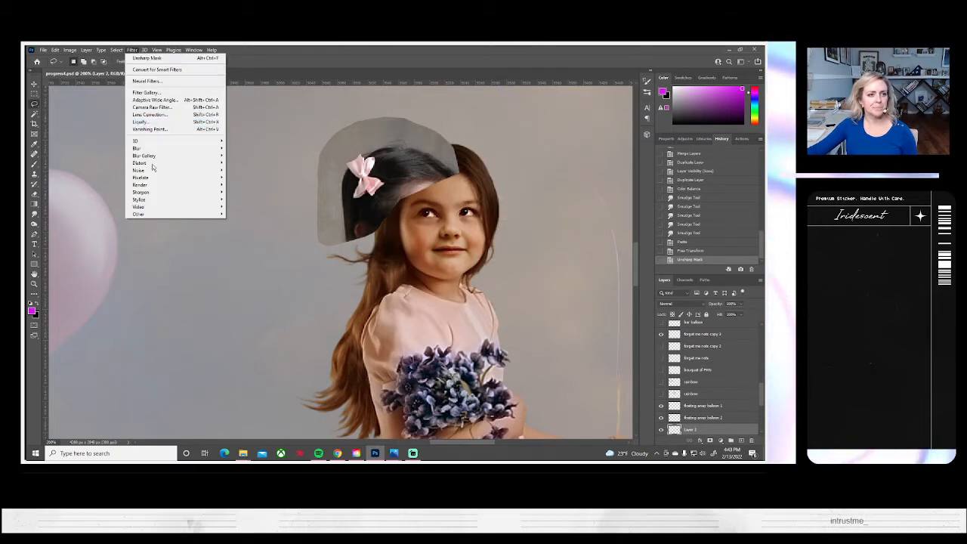
mouse_move(214, 172)
left_click(244, 200)
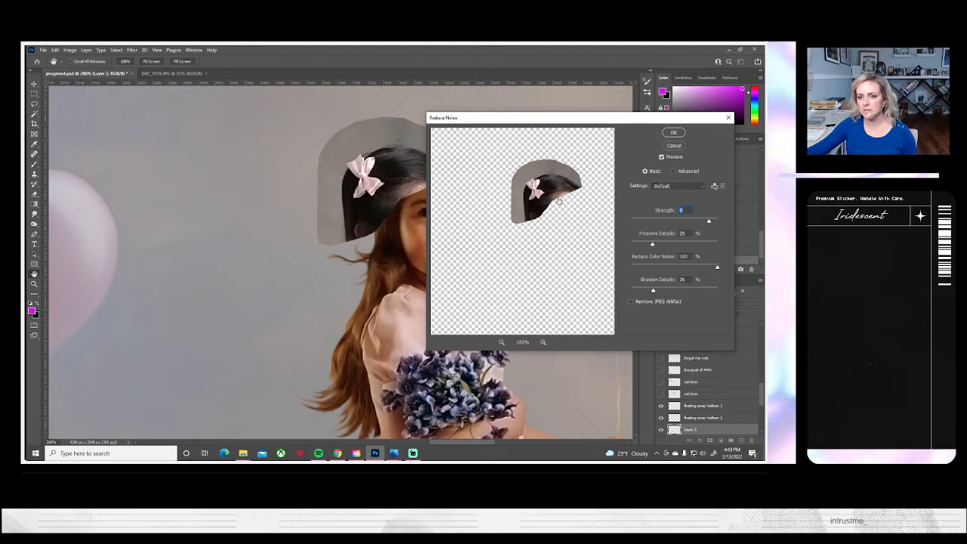
left_click(672, 133)
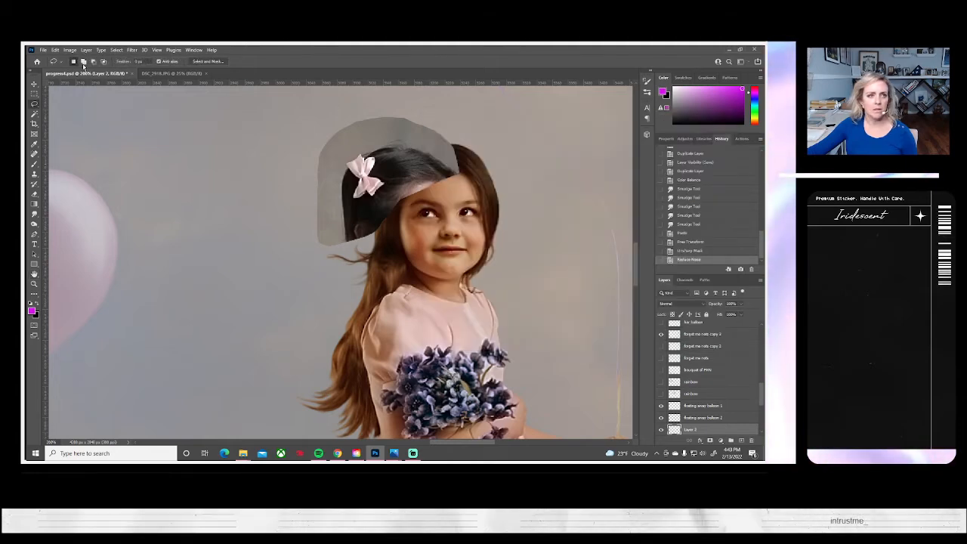
- Warm the bow layer's midtones with Color Balance, setting cyan-red to +31 and yellow-blue to -43
left_click(69, 50)
mouse_move(83, 70)
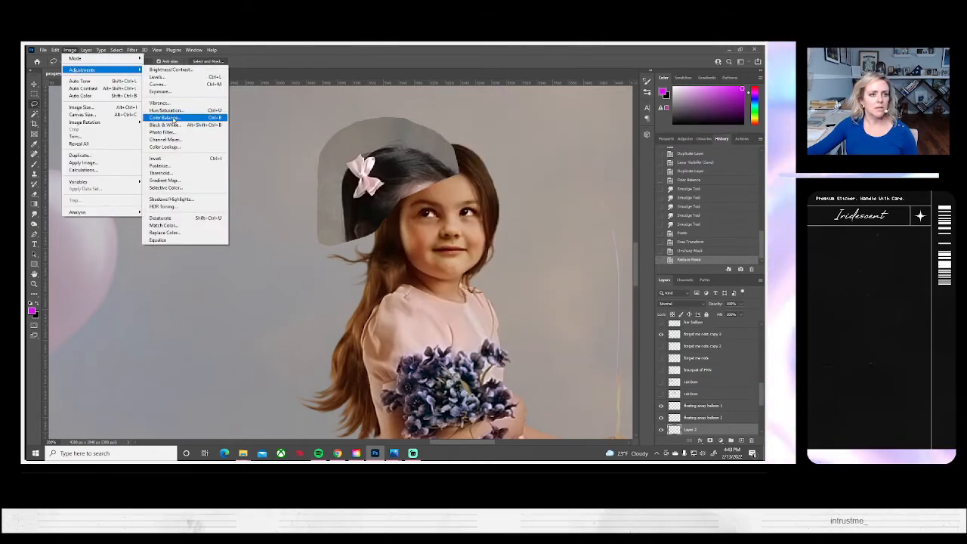
left_click(167, 118)
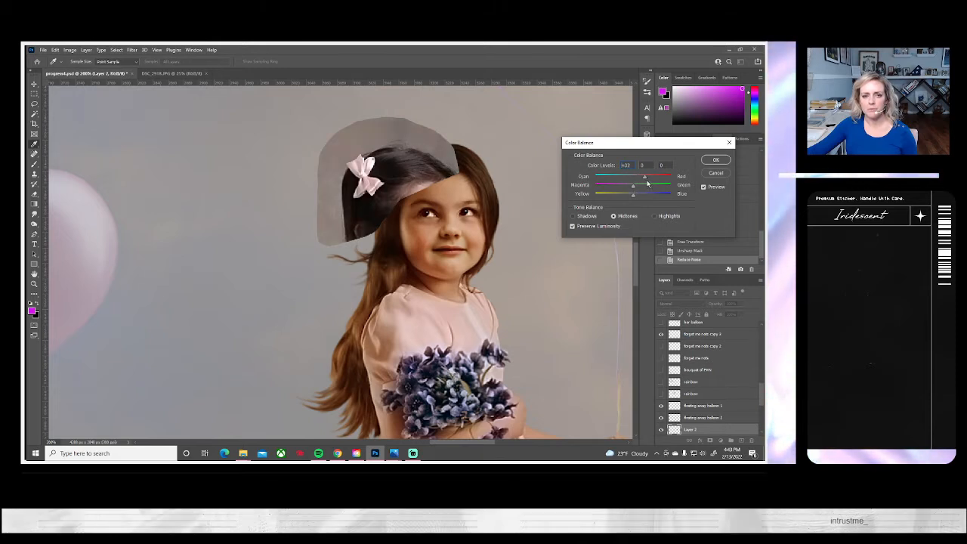
mouse_move(648, 183)
left_mouse_down()
mouse_move(613, 197)
mouse_move(644, 179)
left_mouse_up()
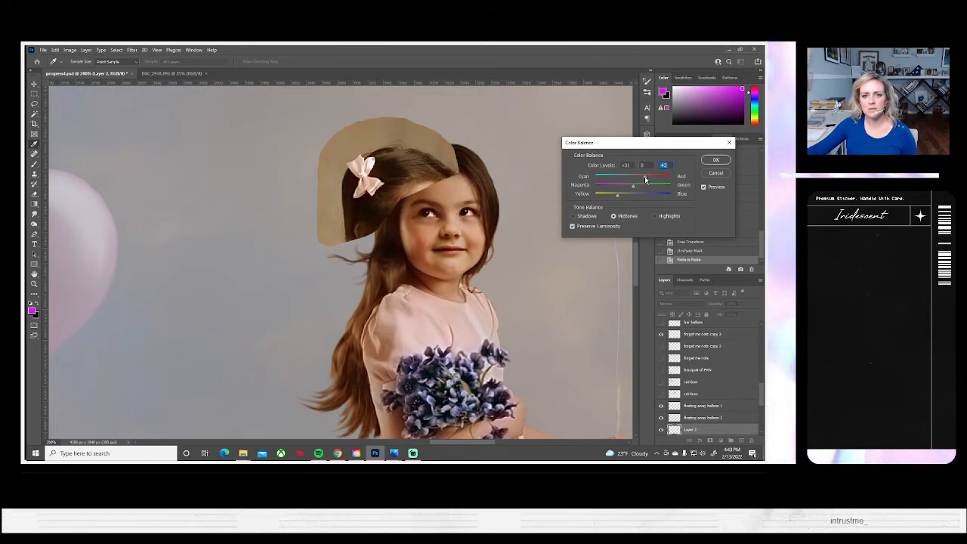
left_click(715, 160)
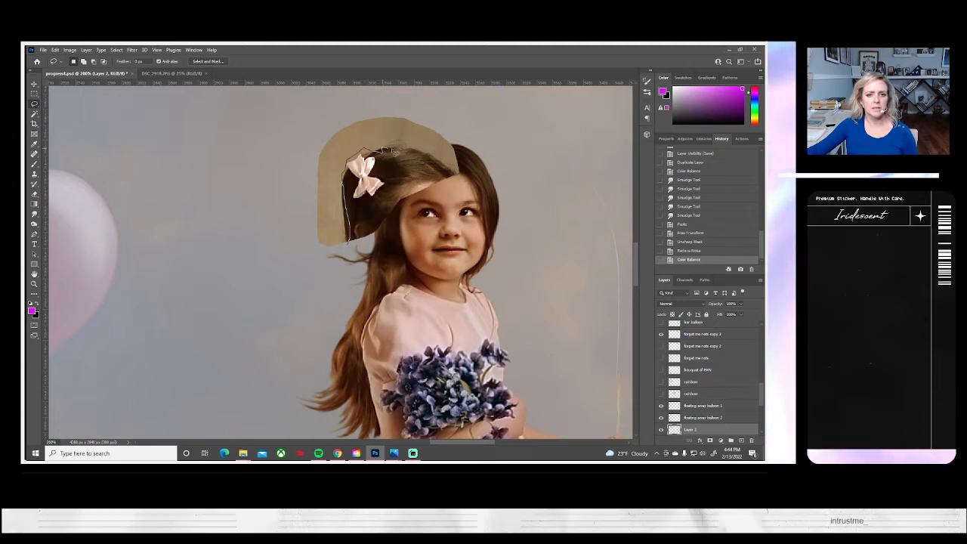
- Lasso the leftover studio backdrop around the bow and hair, delete it and deselect
left_click_drag(393, 151, 426, 165)
mouse_move(481, 187)
left_mouse_down()
mouse_move(483, 132)
mouse_move(359, 95)
left_mouse_up()
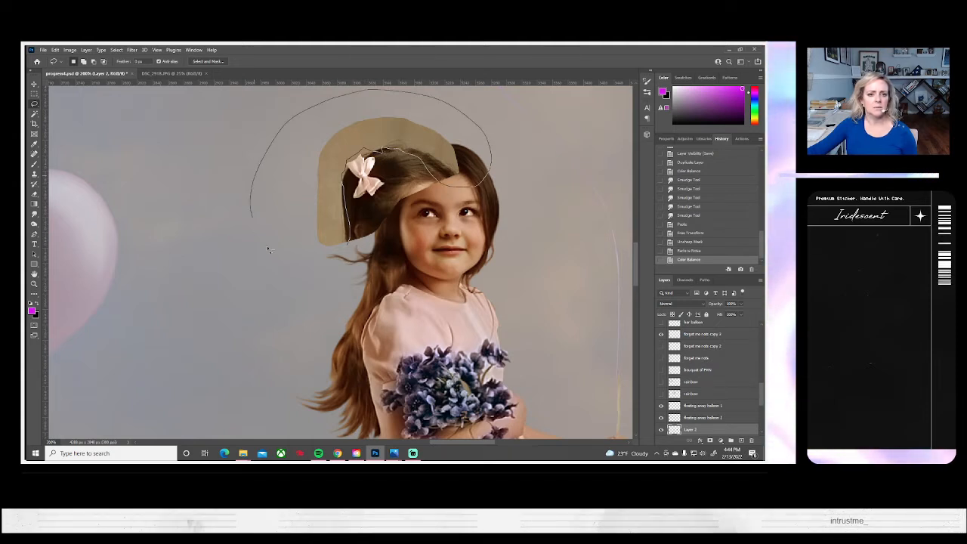
mouse_move(267, 249)
left_mouse_down()
mouse_move(333, 266)
mouse_move(330, 254)
left_mouse_up()
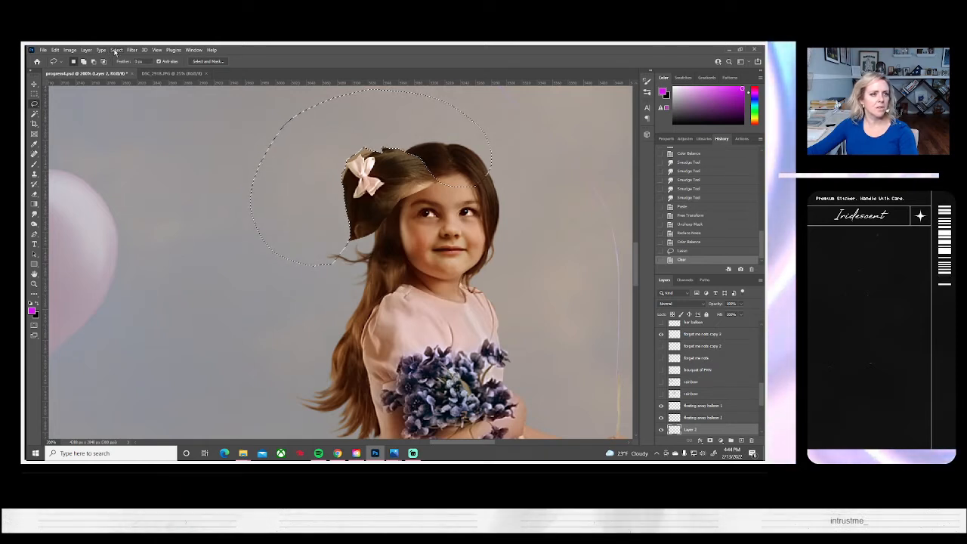
left_click(115, 51)
left_click(130, 68)
- Move the trimmed bow piece onto the side of the girl's head and rotate it slightly to follow her hair
key("ctrl+t")
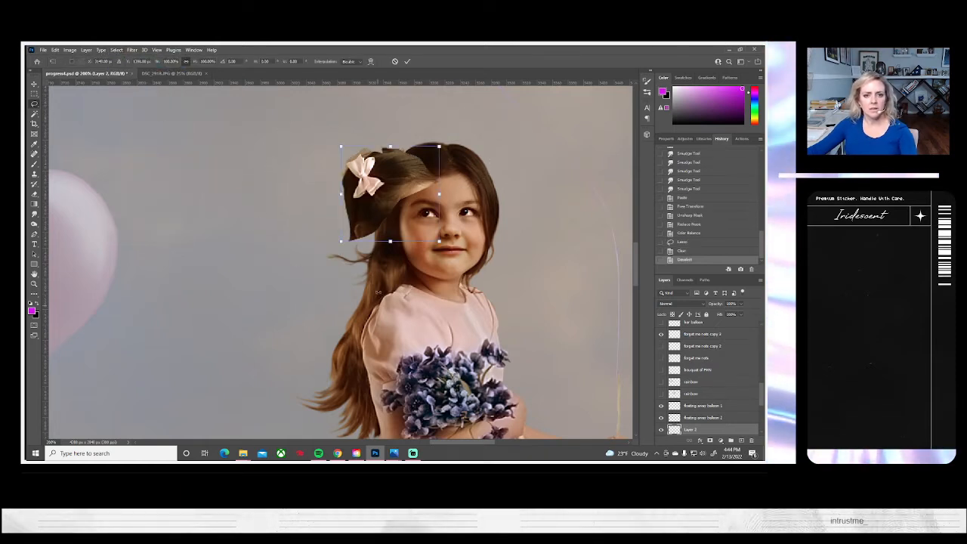
left_click_drag(378, 292, 481, 245)
left_click_drag(474, 252, 467, 261)
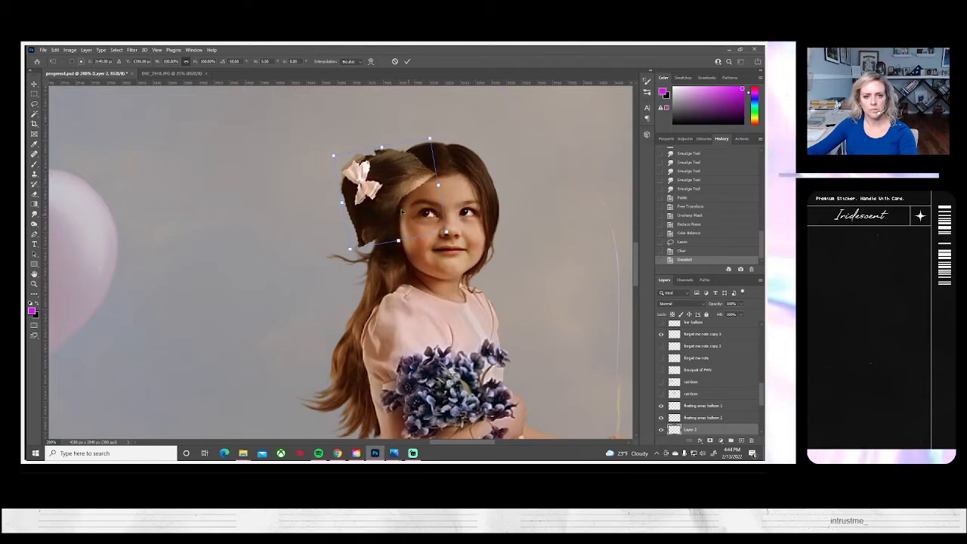
left_click_drag(401, 210, 431, 202)
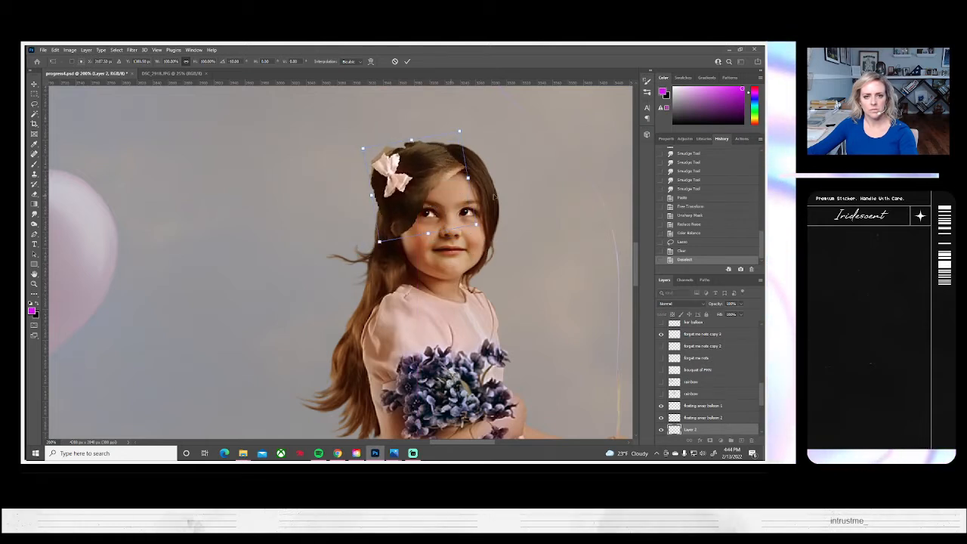
left_click_drag(497, 185, 502, 198)
key("Return")
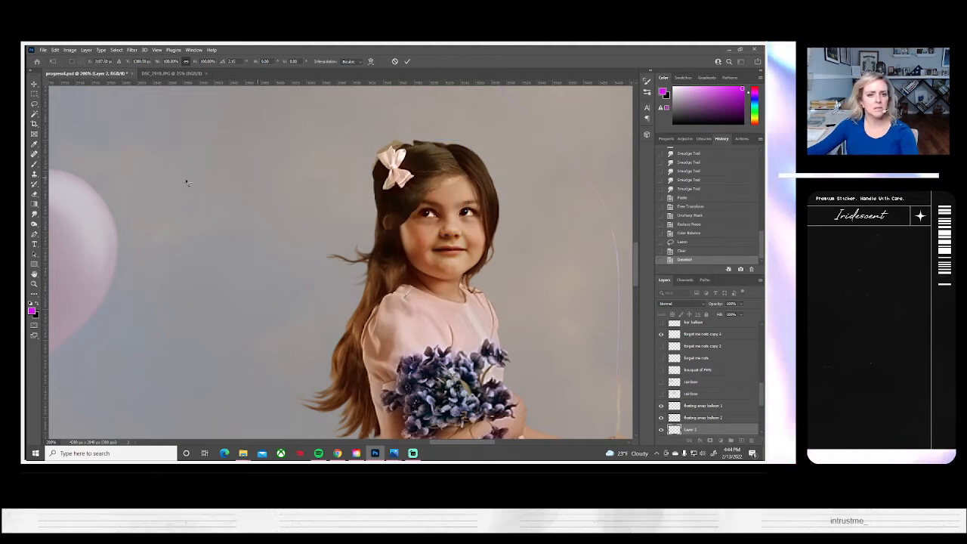
- Erase the edges of the pasted hair over the forehead, crown and side with a small soft round eraser
left_click(35, 194)
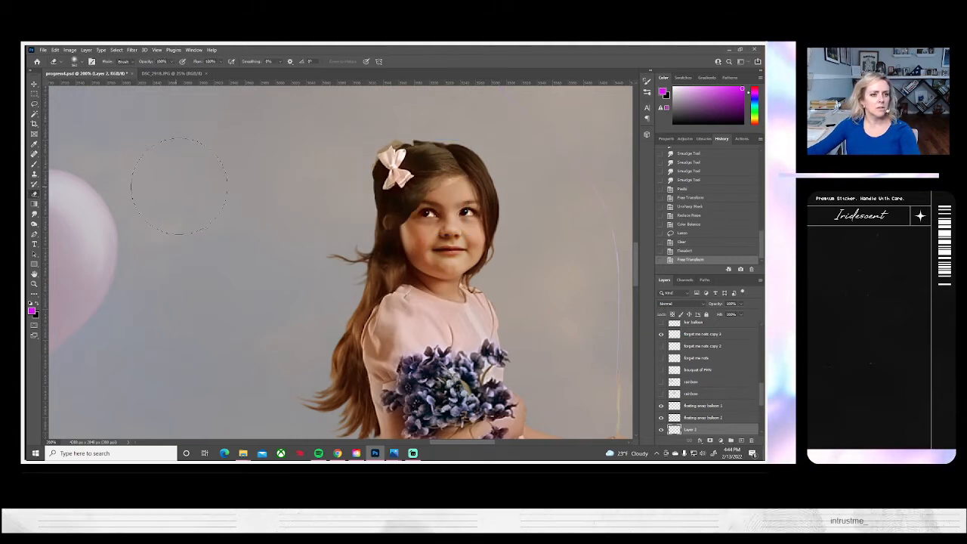
left_click(83, 62)
left_click(77, 87)
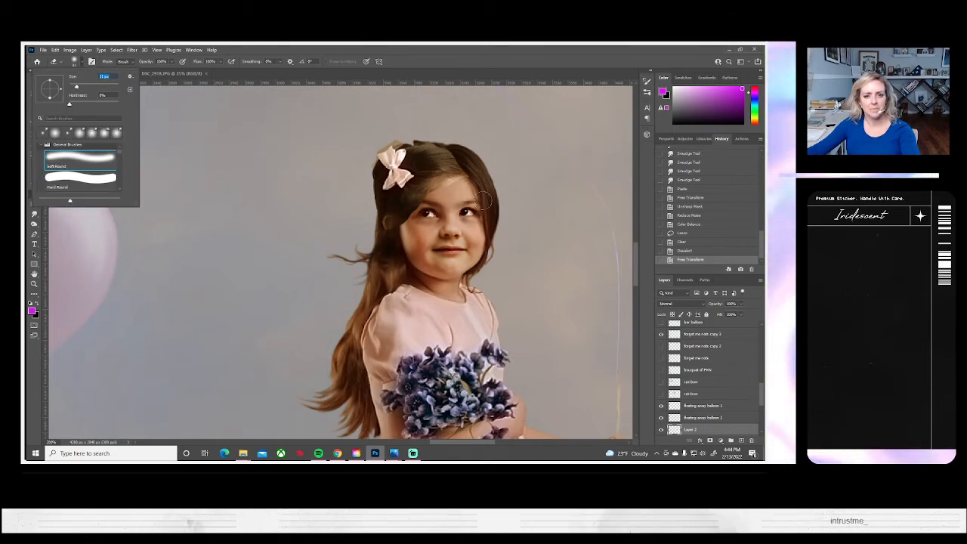
left_click(74, 89)
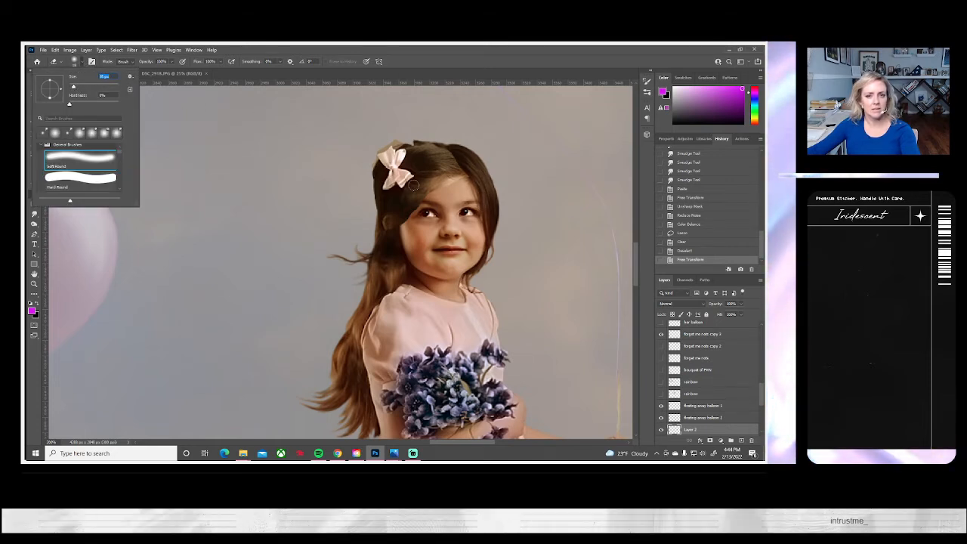
left_click(463, 172)
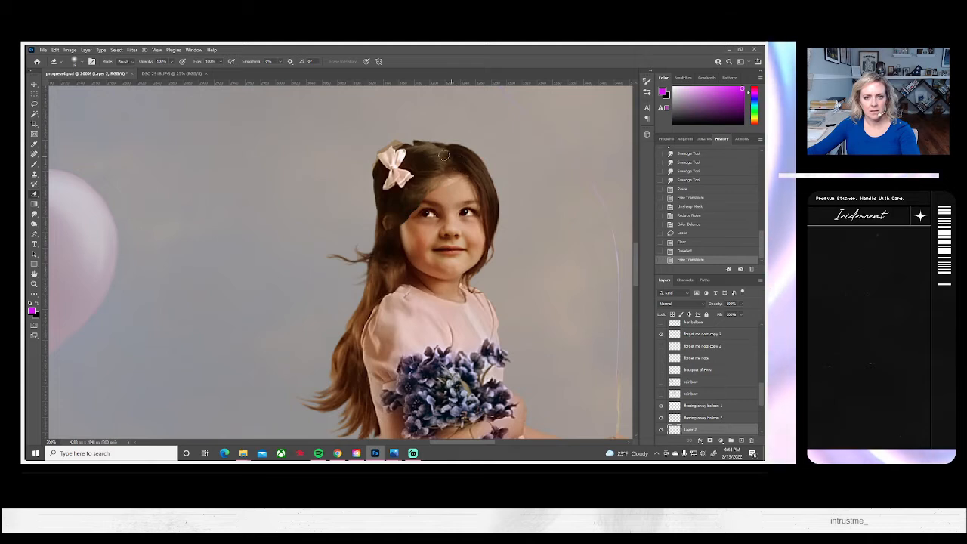
left_click_drag(426, 141, 379, 151)
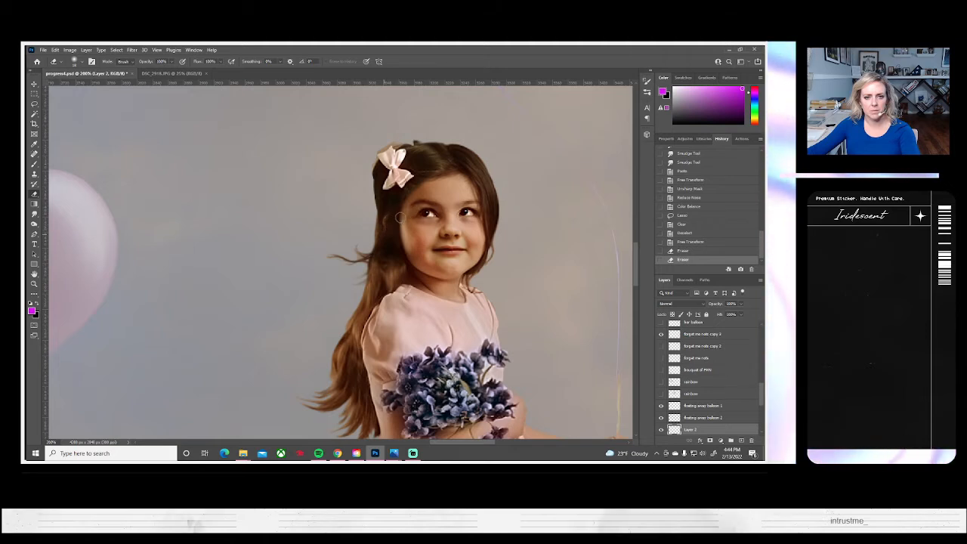
left_click_drag(380, 209, 378, 197)
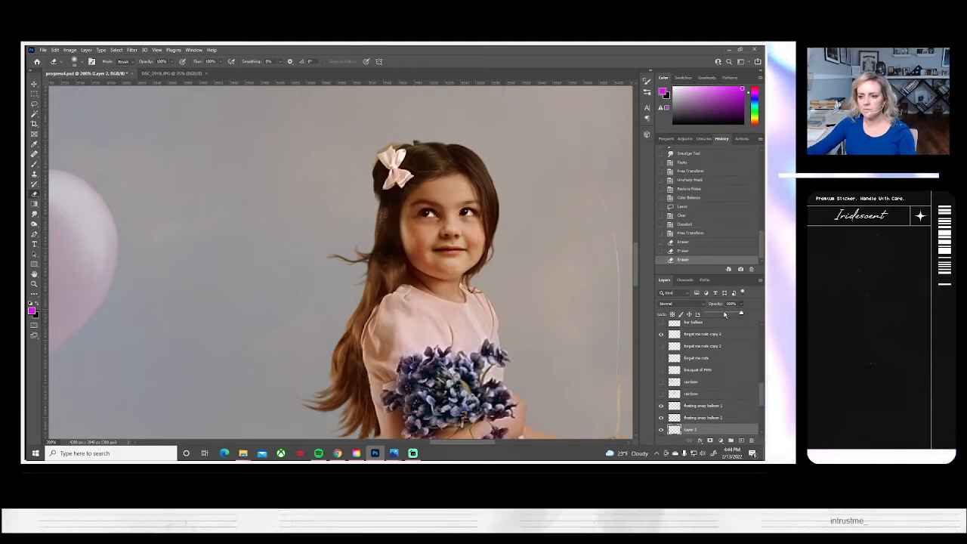
- Lower the bow layer's opacity, nudge the bow into line with the head beneath, and restore the opacity to 100%
left_click(722, 314)
left_click(228, 185)
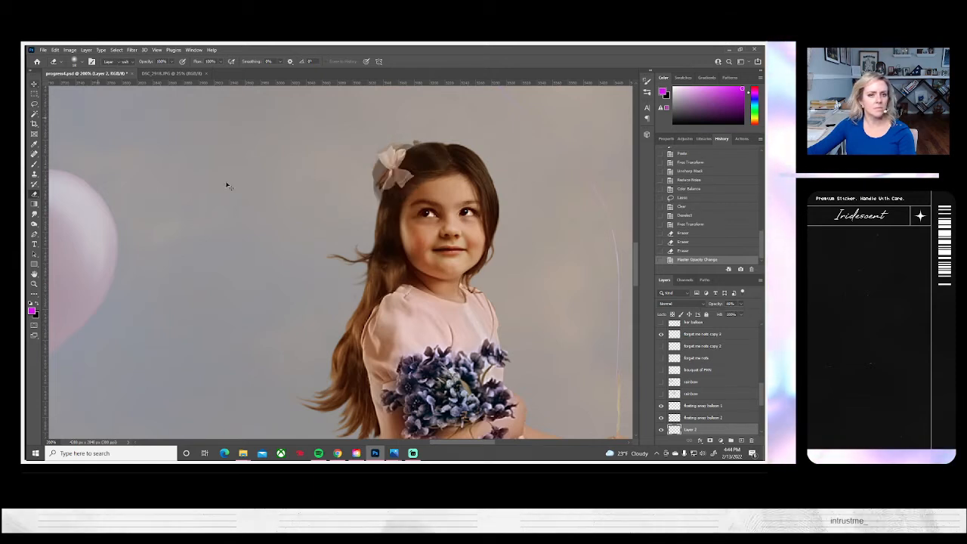
key("v")
left_click_drag(397, 162, 398, 182)
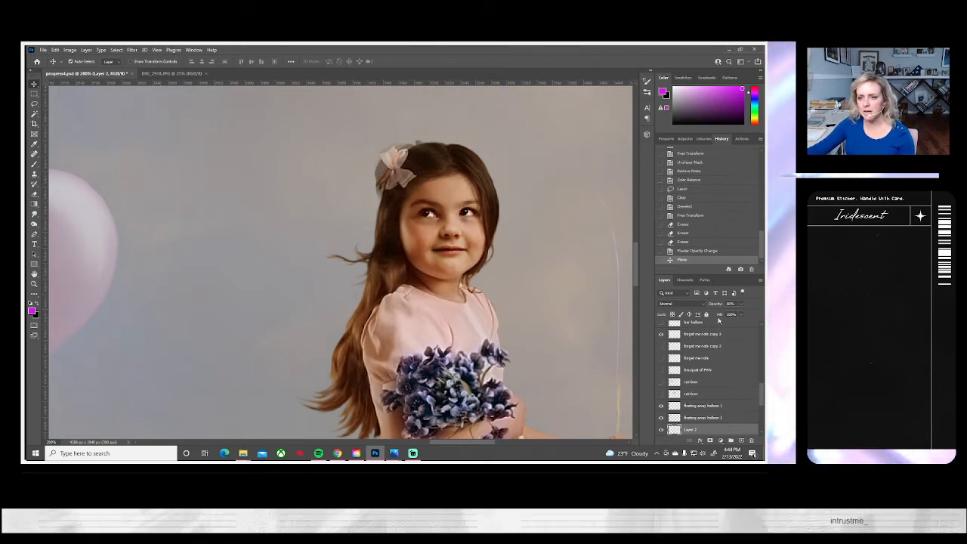
left_click_drag(728, 312, 749, 313)
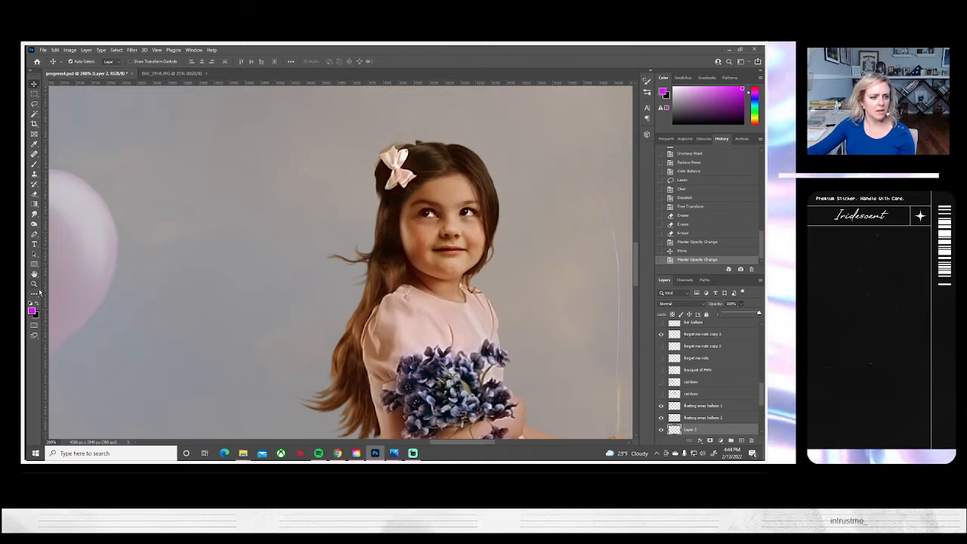
- Examine the bow area up close, comparing the girl's head with the pasted bow layer hidden and shown
left_click(404, 186)
left_click(404, 185)
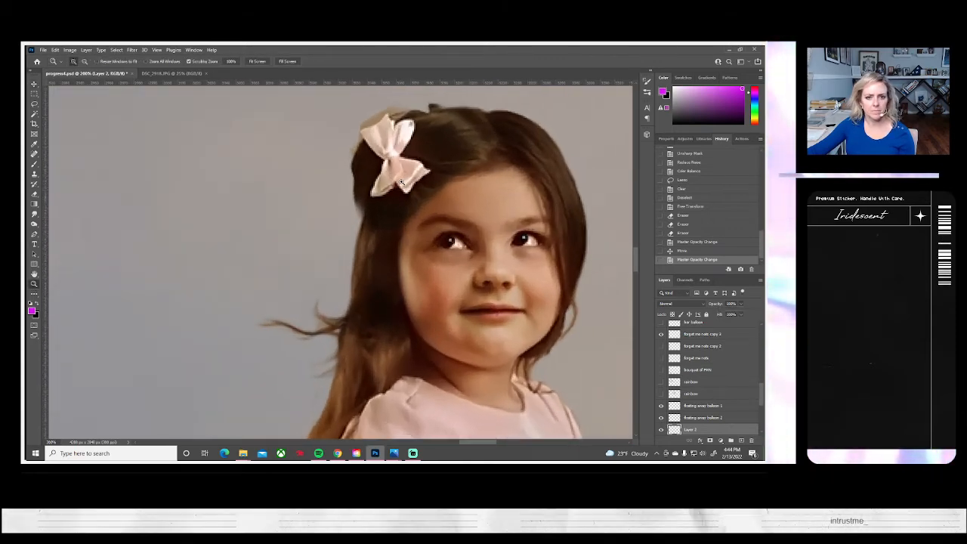
left_click(404, 183)
scroll(379, 235, "up", 3)
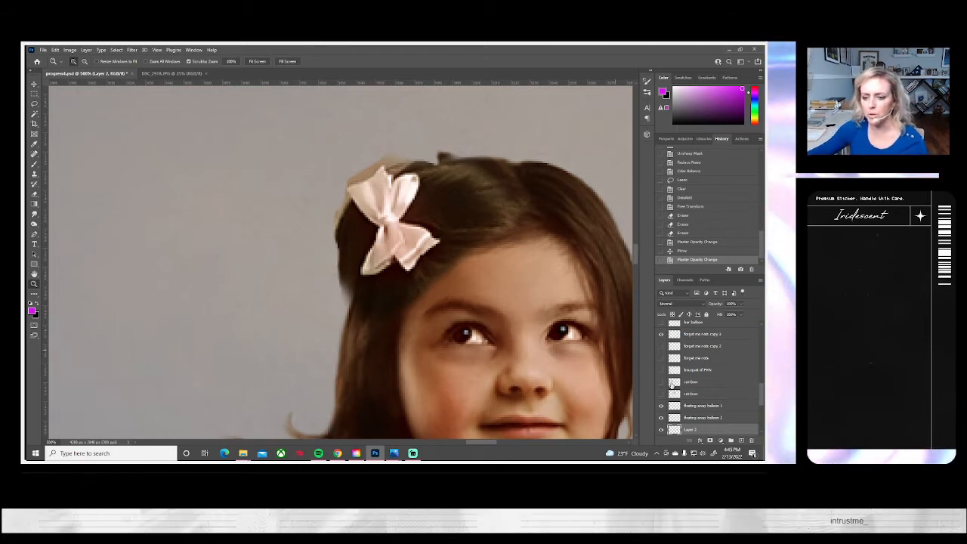
scroll(672, 386, "down", 3)
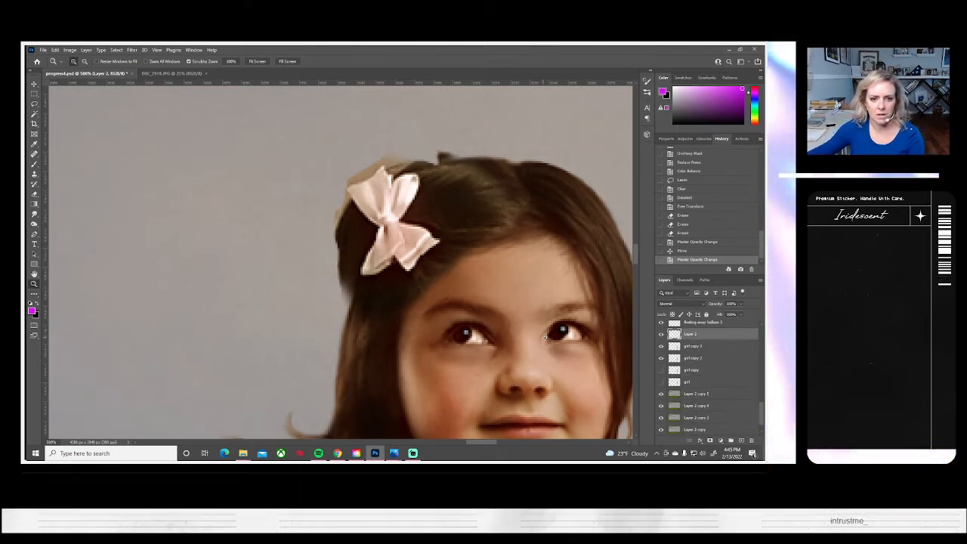
left_click(662, 335)
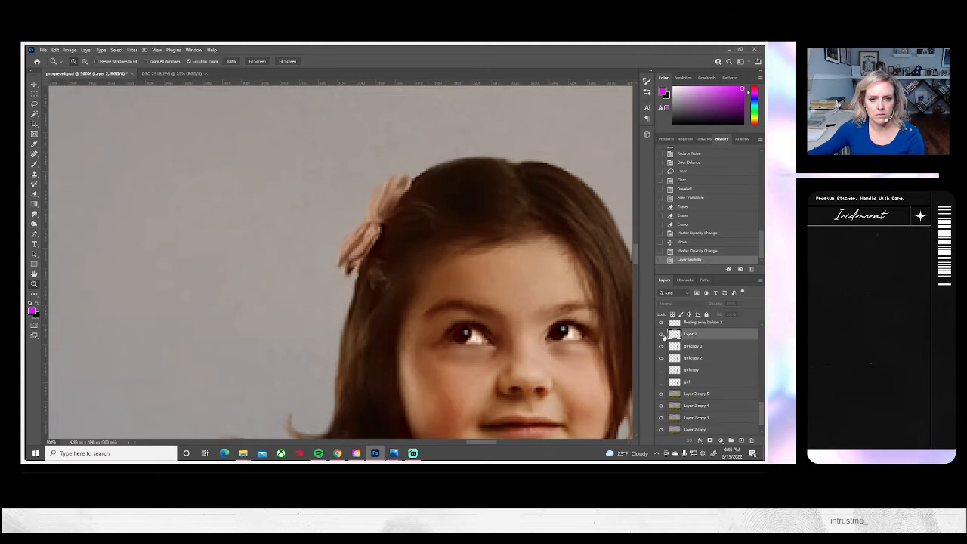
left_click(661, 334)
left_click(661, 335)
left_click(661, 334)
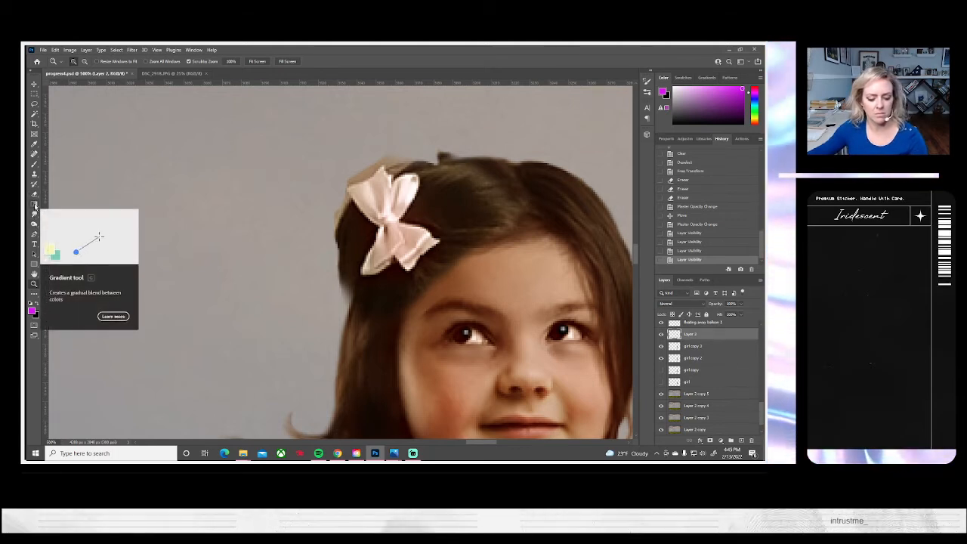
- Rotate the bow layer about 8 degrees counter-clockwise with Free Transform
key("ctrl+t")
left_click_drag(604, 398, 603, 378)
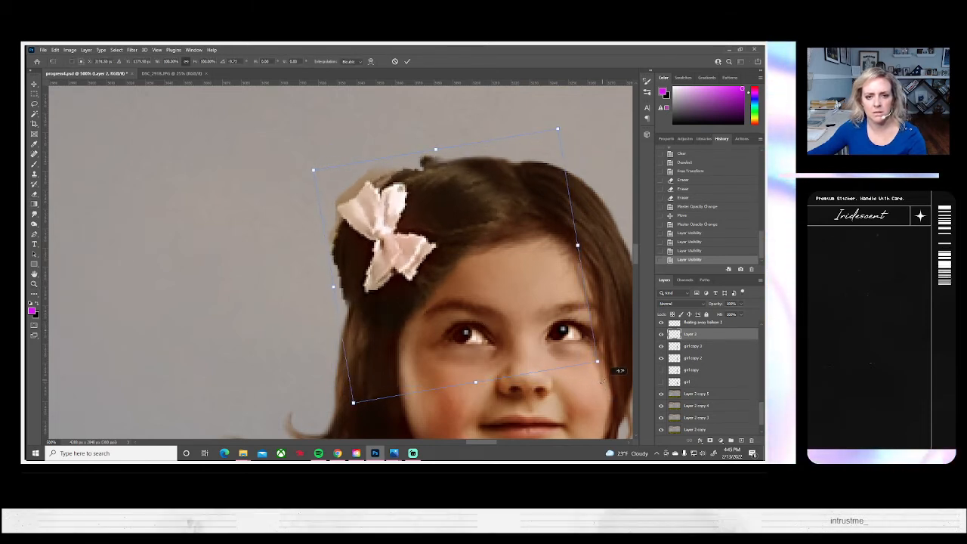
key("Escape")
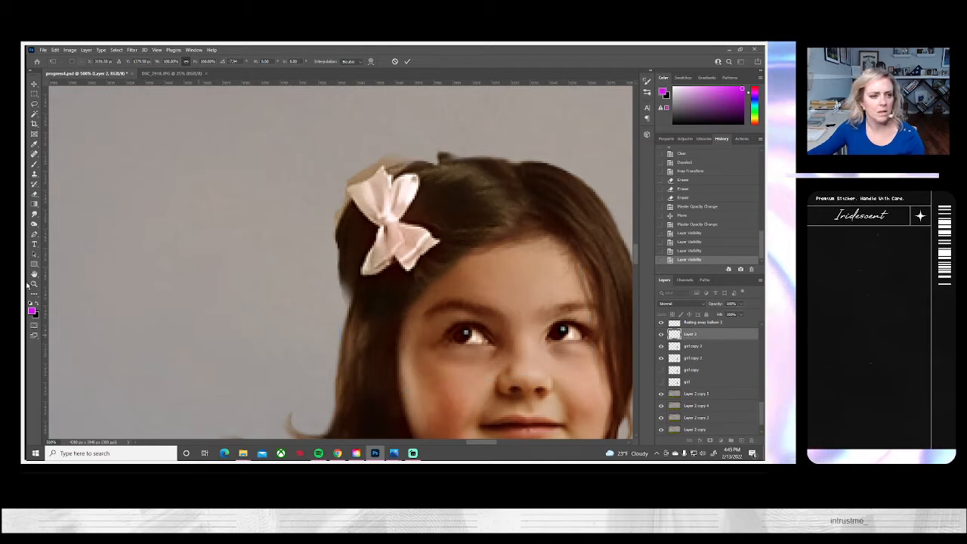
key("Return")
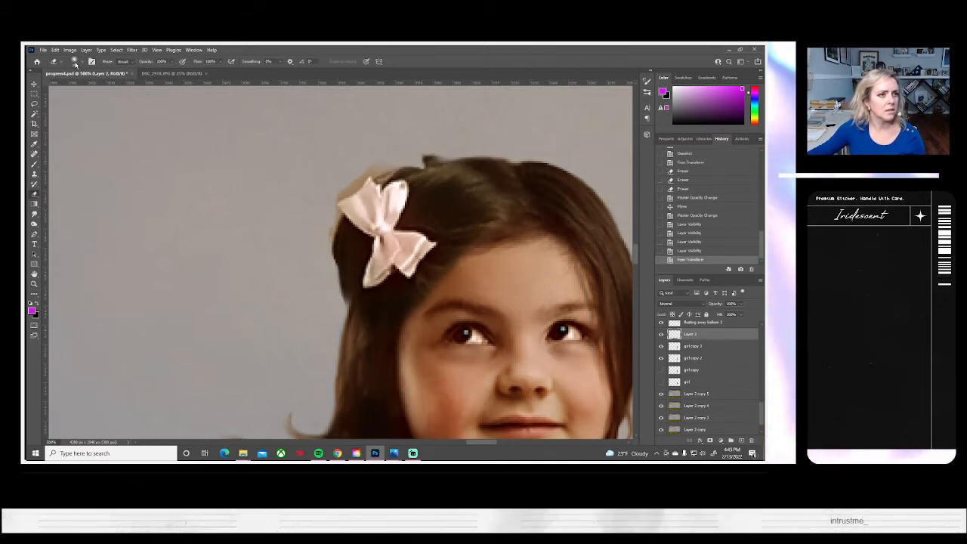
- Erase the leftover backdrop and stray hair around the bow and along the crown with a 4 px soft round eraser
left_click(74, 64)
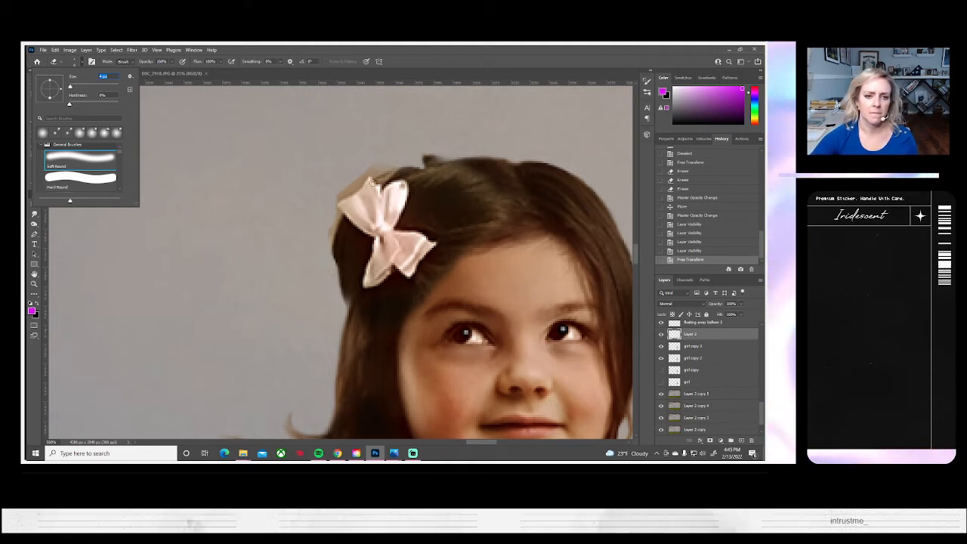
left_click_drag(371, 181, 339, 199)
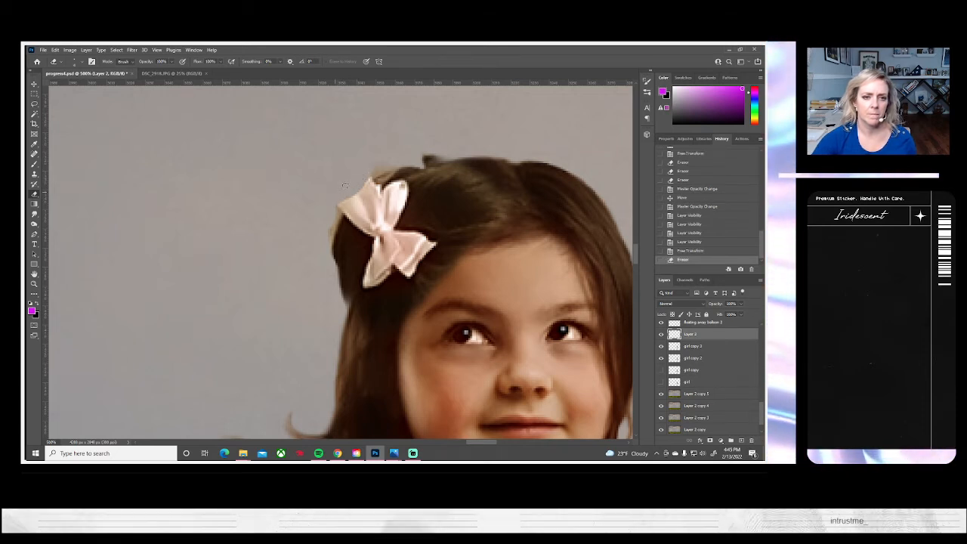
left_click_drag(368, 176, 376, 182)
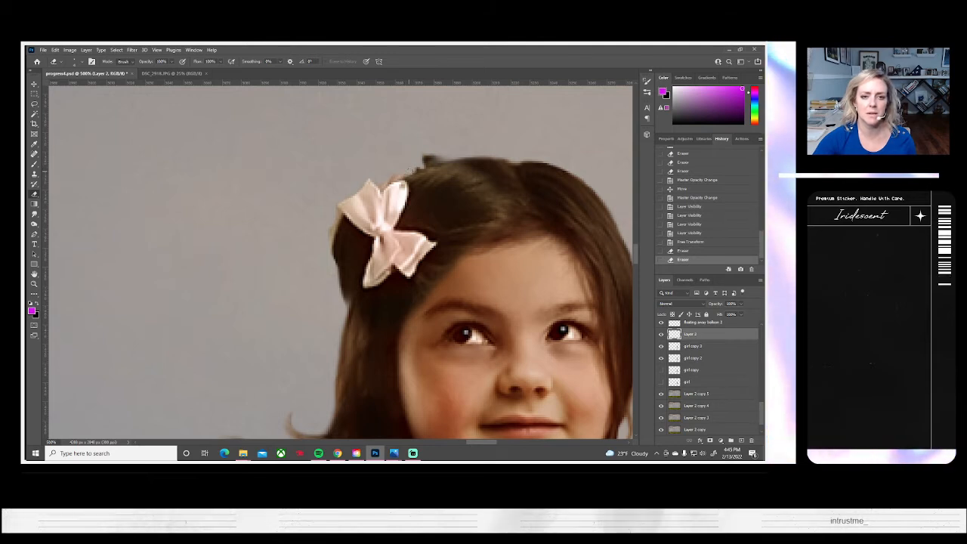
left_click_drag(411, 172, 440, 155)
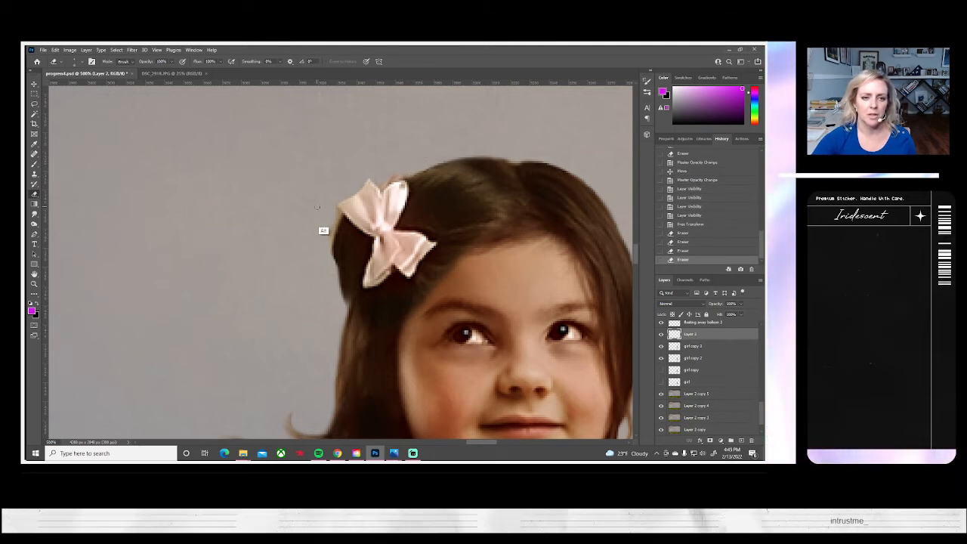
scroll(336, 203, "up", 1)
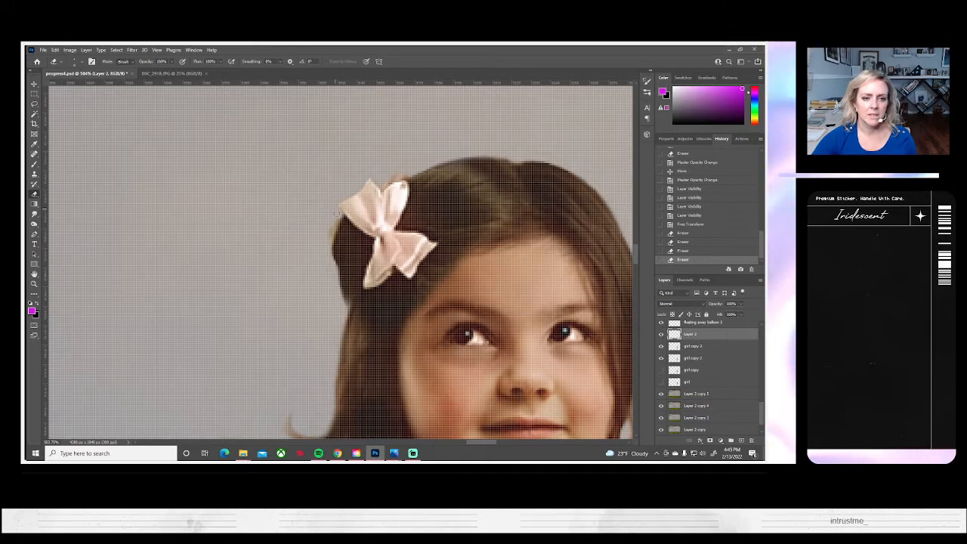
left_click(340, 214)
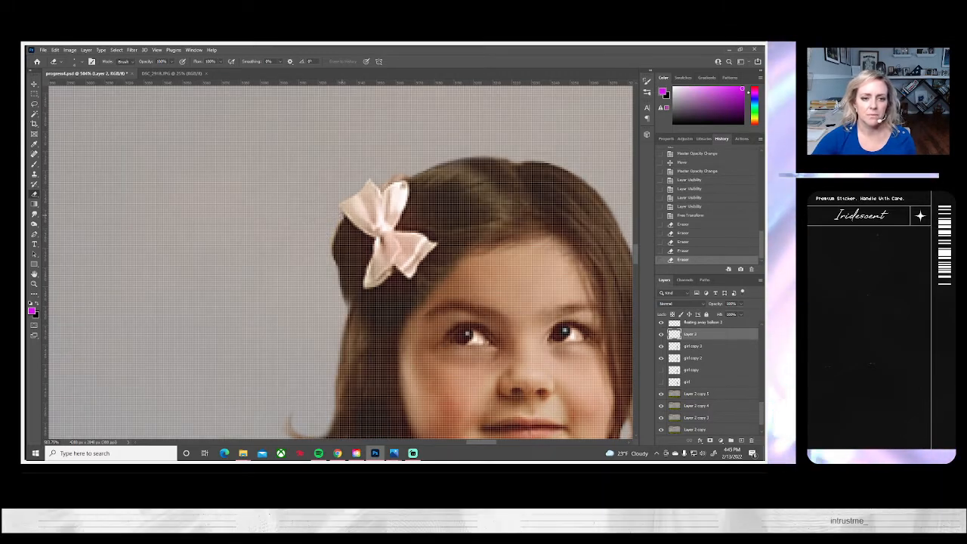
mouse_move(340, 214)
left_mouse_down()
mouse_move(366, 255)
mouse_move(363, 236)
mouse_move(342, 235)
mouse_move(351, 233)
mouse_move(342, 224)
mouse_move(326, 233)
mouse_move(332, 248)
mouse_move(362, 240)
mouse_move(333, 222)
mouse_move(348, 229)
mouse_move(346, 256)
mouse_move(372, 268)
mouse_move(362, 257)
mouse_move(361, 290)
mouse_move(346, 297)
mouse_move(346, 312)
mouse_move(340, 281)
mouse_move(353, 278)
mouse_move(344, 272)
mouse_move(354, 284)
mouse_move(353, 271)
mouse_move(256, 182)
mouse_move(284, 253)
mouse_move(312, 266)
mouse_move(336, 261)
mouse_move(337, 238)
mouse_move(339, 274)
left_mouse_up()
scroll(333, 223, "up", 1)
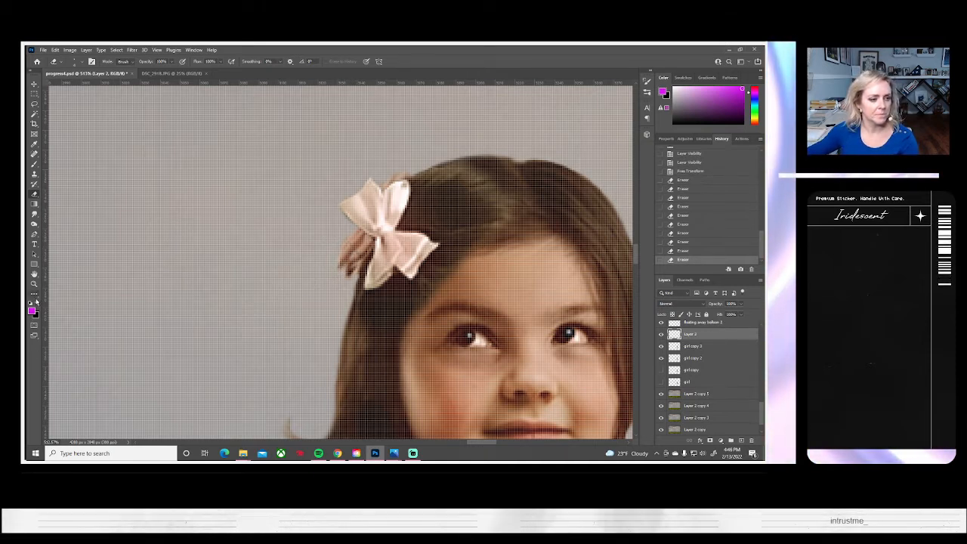
- Examine the bow at full-image and close-up views, comparing the girl's head with the bow layer hidden and shown
left_click(33, 283)
left_click(257, 61)
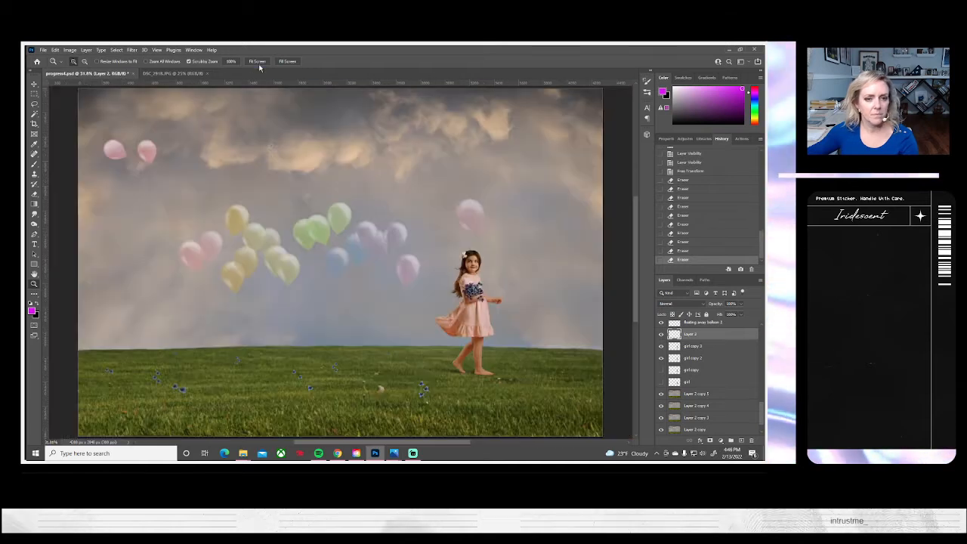
left_click(660, 334)
left_click(661, 335)
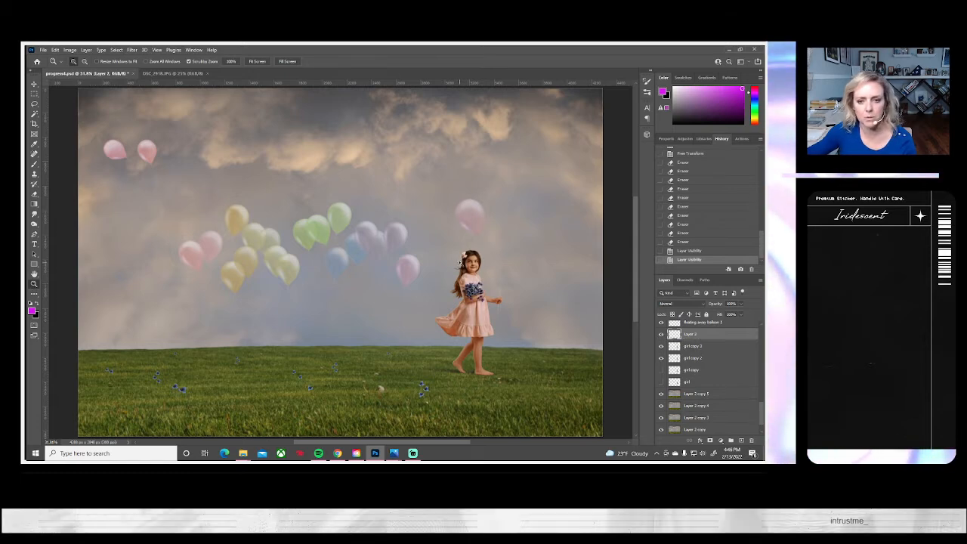
left_click_drag(459, 262, 459, 264)
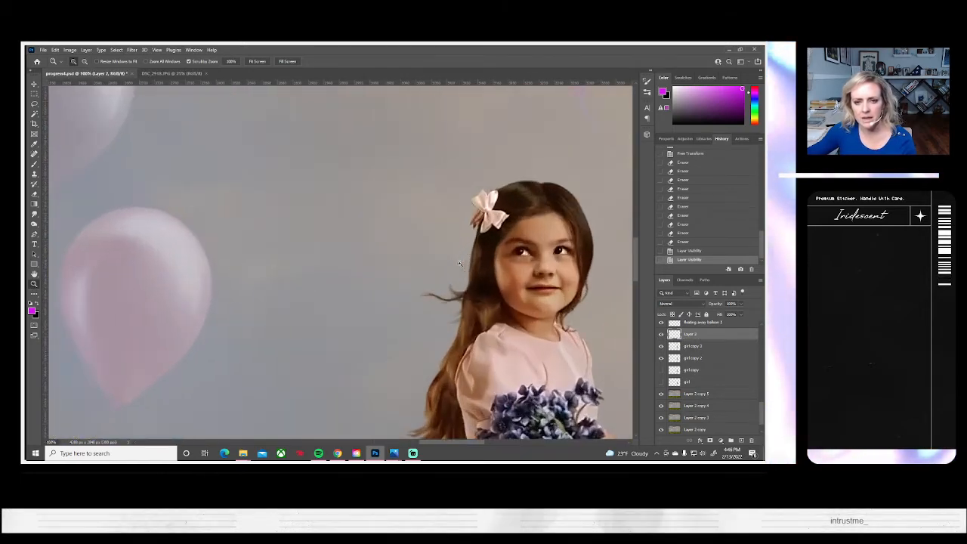
left_click(518, 270)
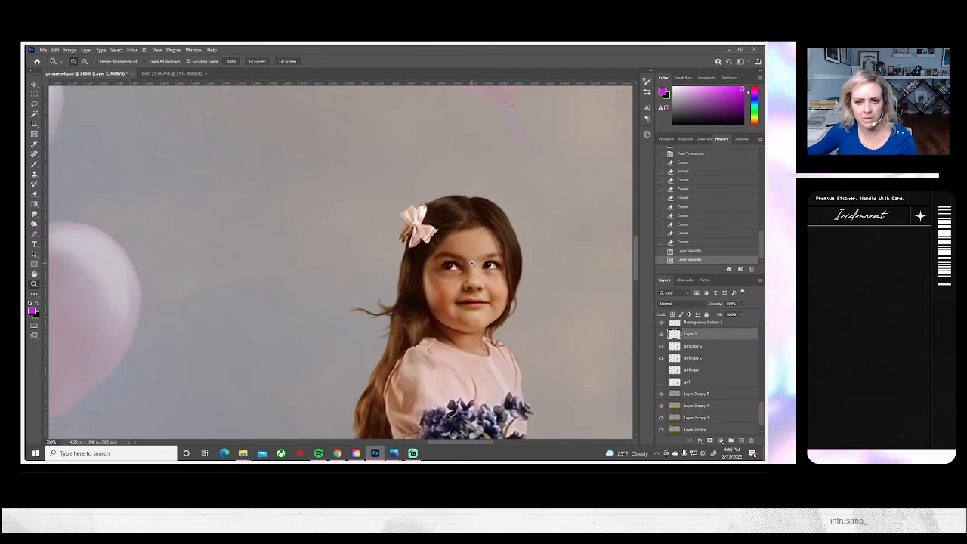
left_click(661, 334)
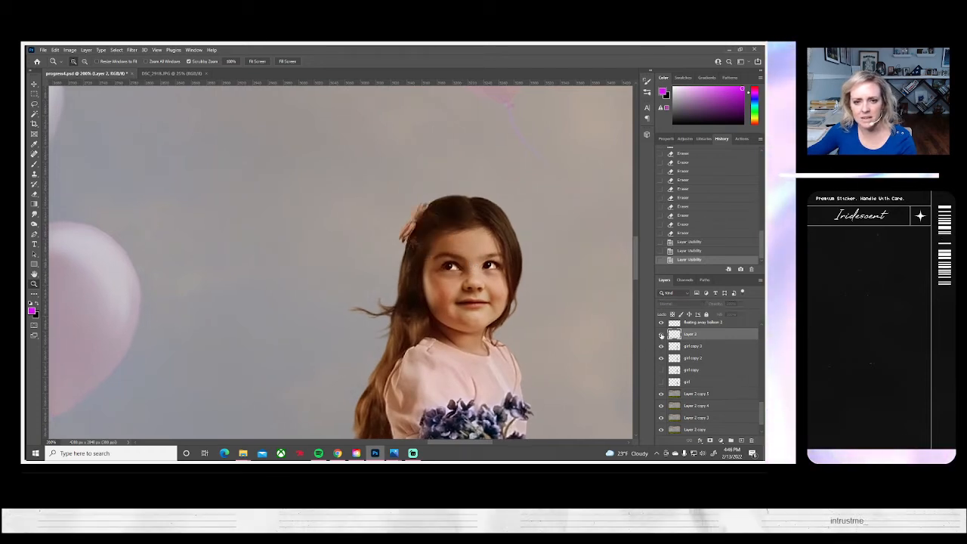
left_click(661, 334)
- Erase a spot of the pasted hair at the forehead hairline, checking it with the bow layer hidden and shown
key("e")
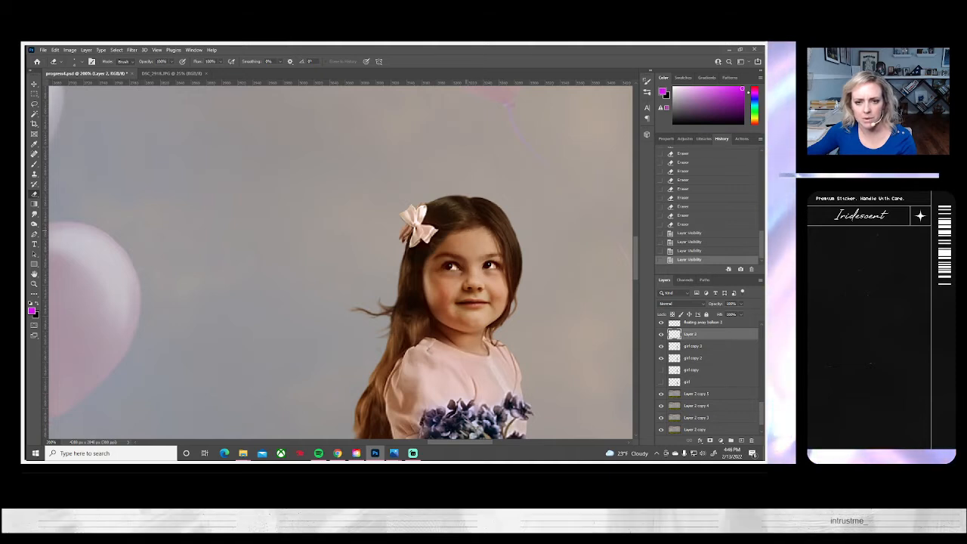
left_click(465, 230)
left_click(661, 335)
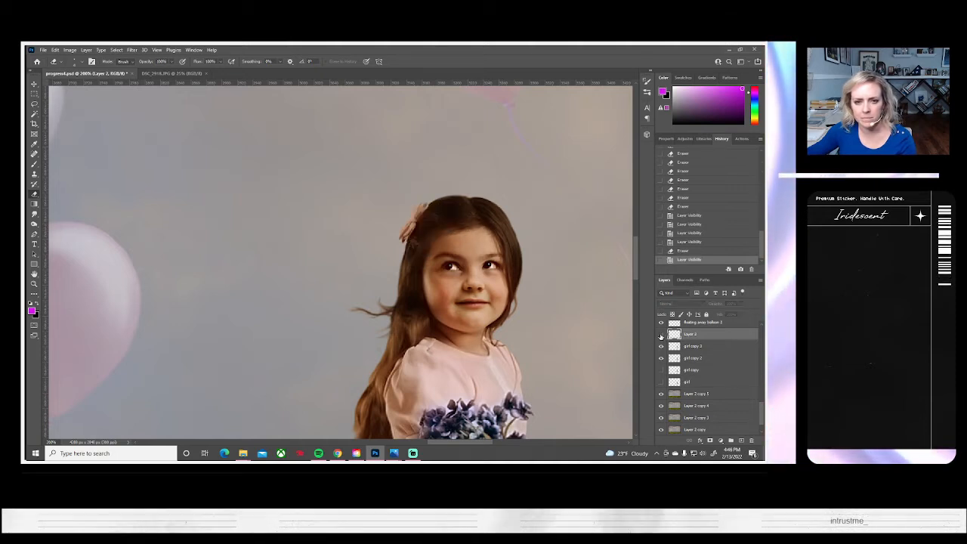
left_click(661, 335)
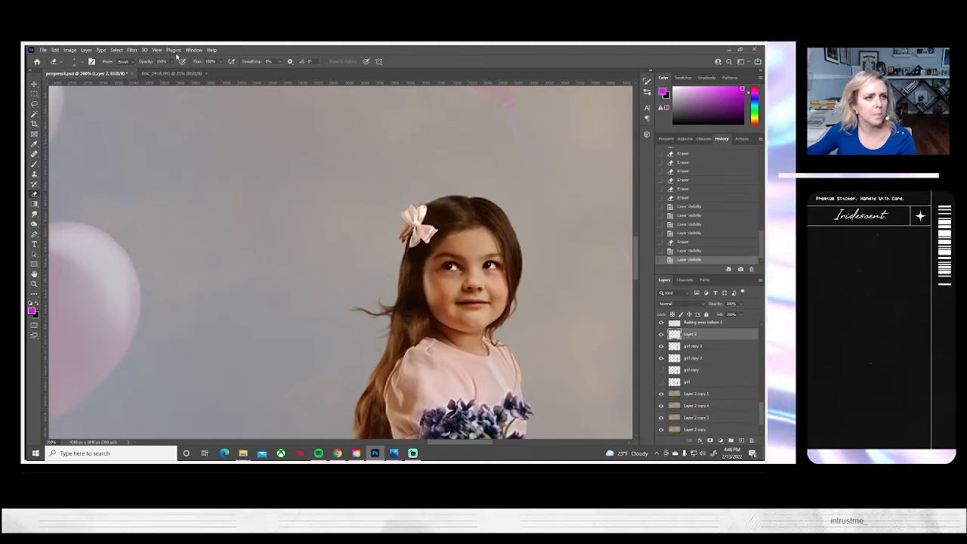
- Set the soft round eraser to 8 px and erase the edge of the pasted hair just below the bow
left_click(79, 62)
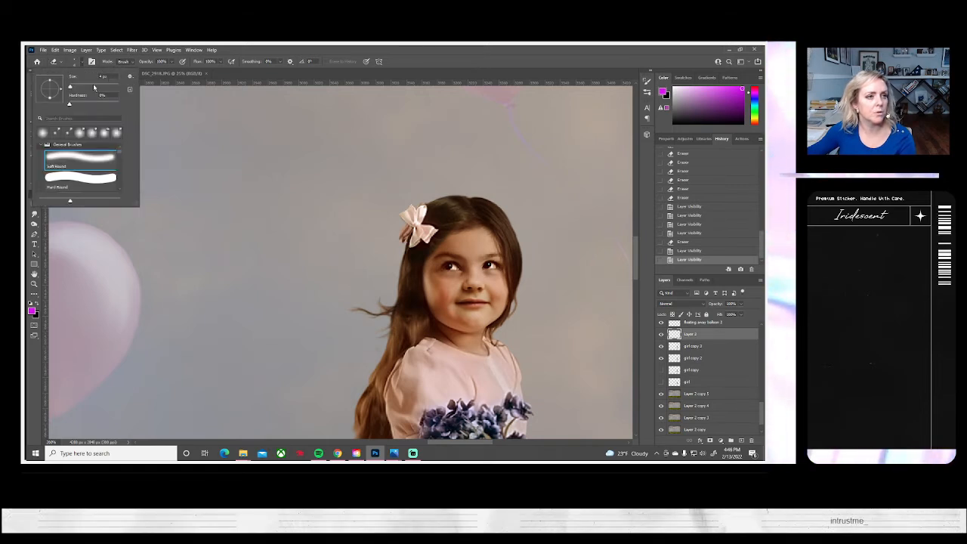
left_click(73, 87)
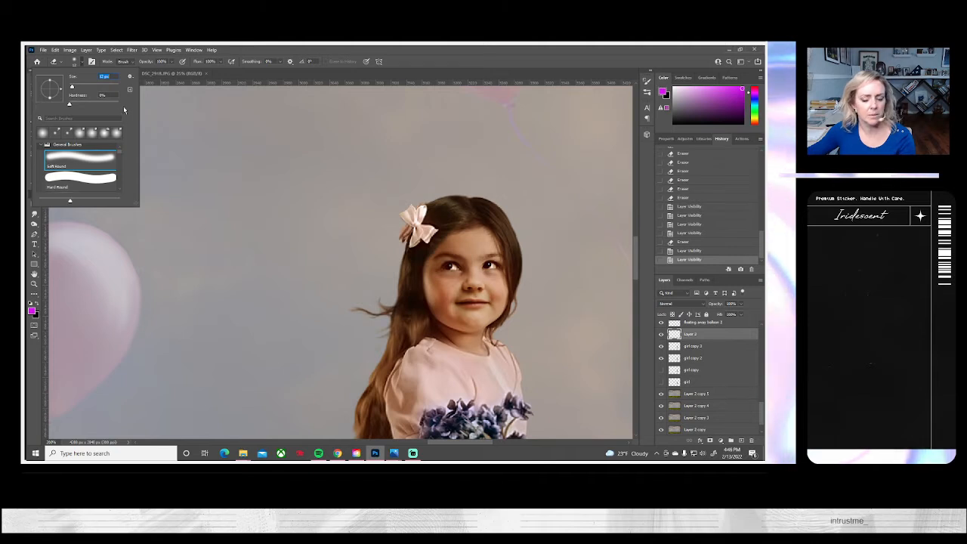
type("8")
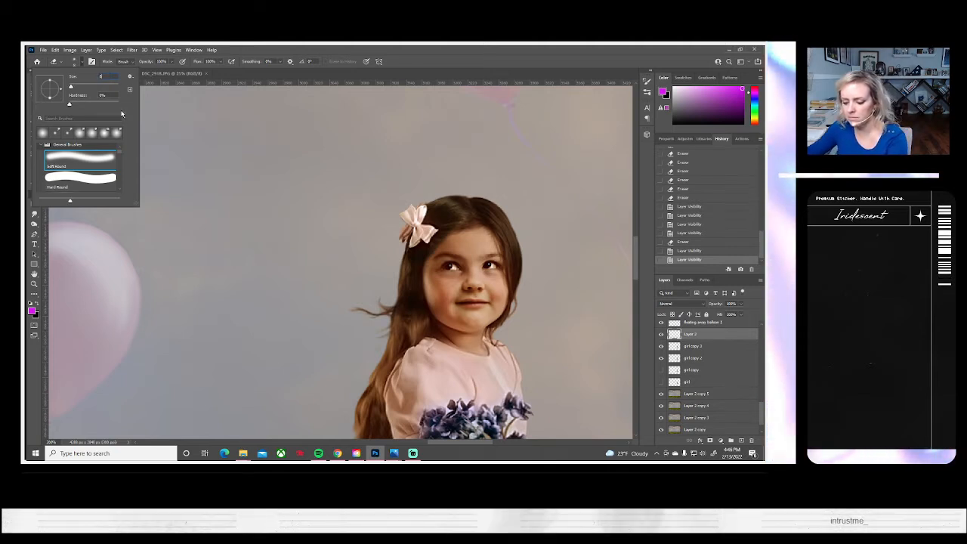
key("Return")
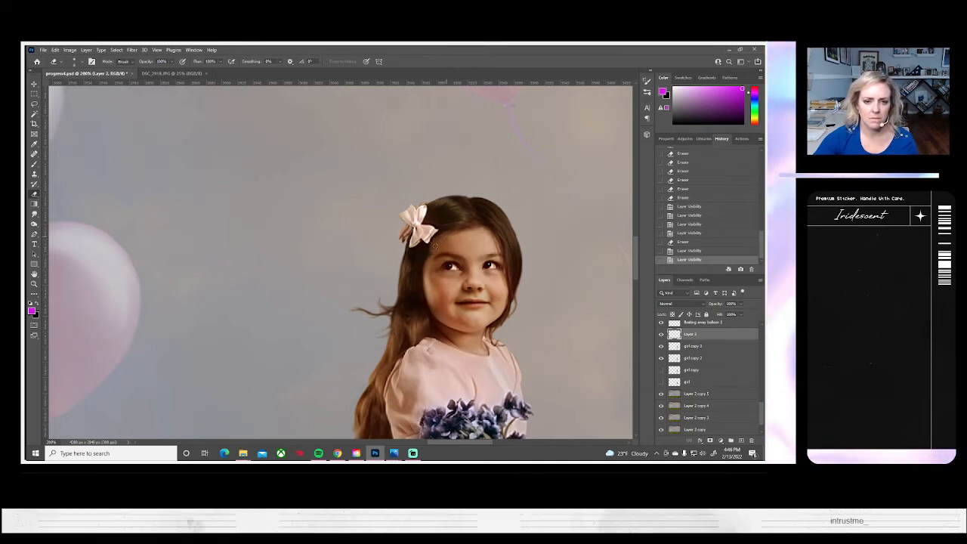
left_click(414, 259)
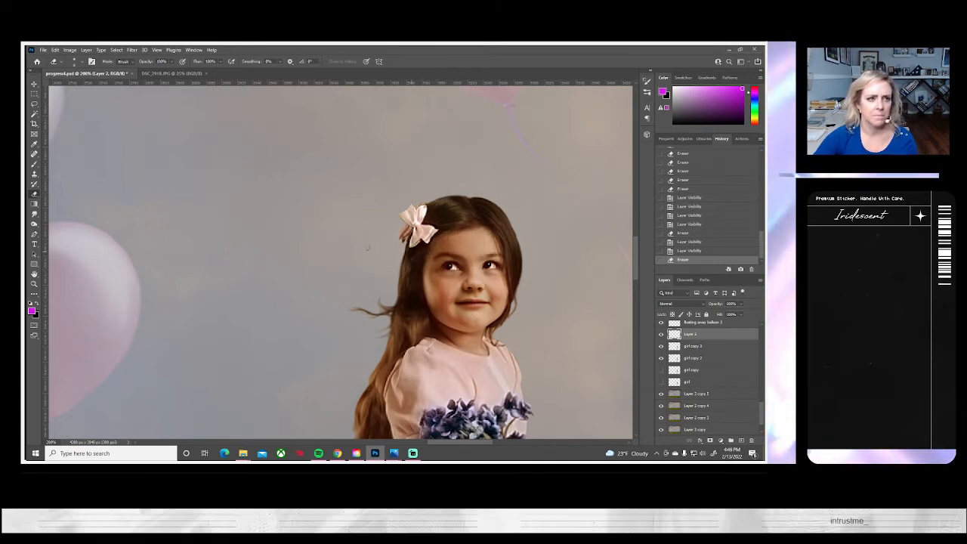
- Lower the eraser's opacity to under 50% and soften the pasted hair's edge below the bow and down the side
left_click(171, 62)
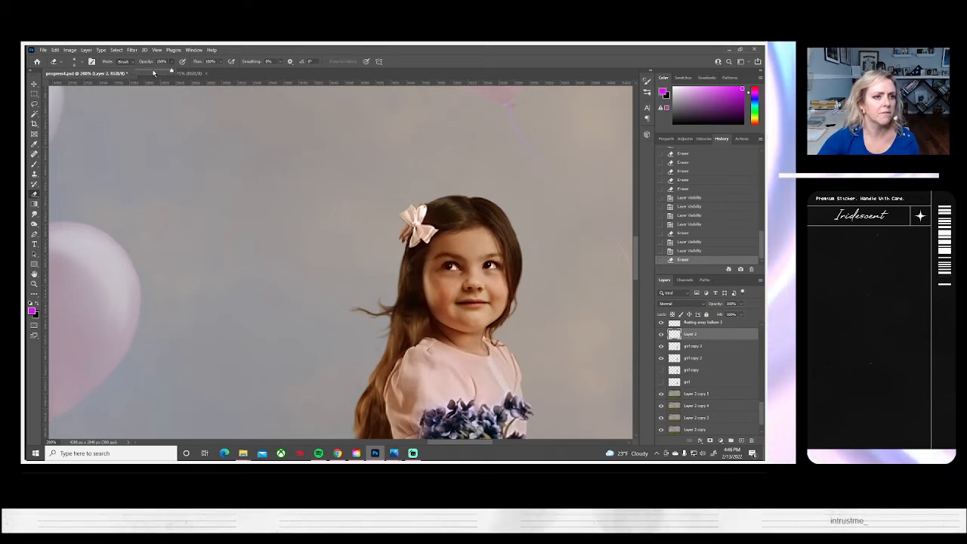
left_click(152, 71)
scroll(152, 71, "up", 1)
left_click(438, 250)
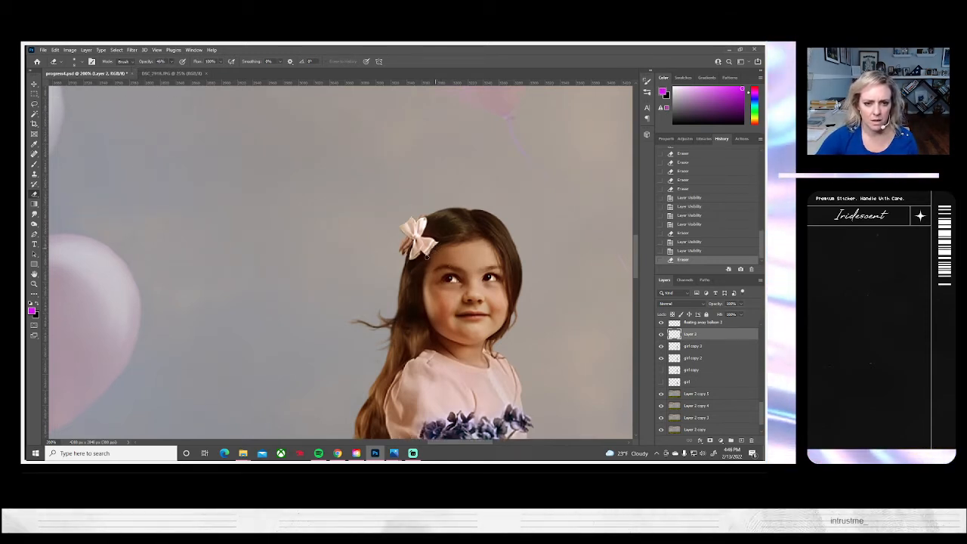
left_click(426, 262)
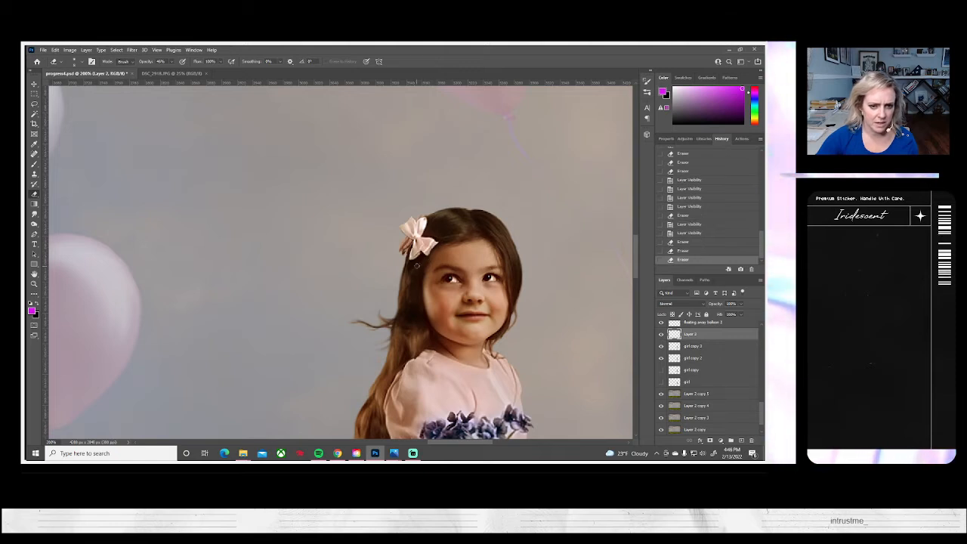
left_click(403, 279)
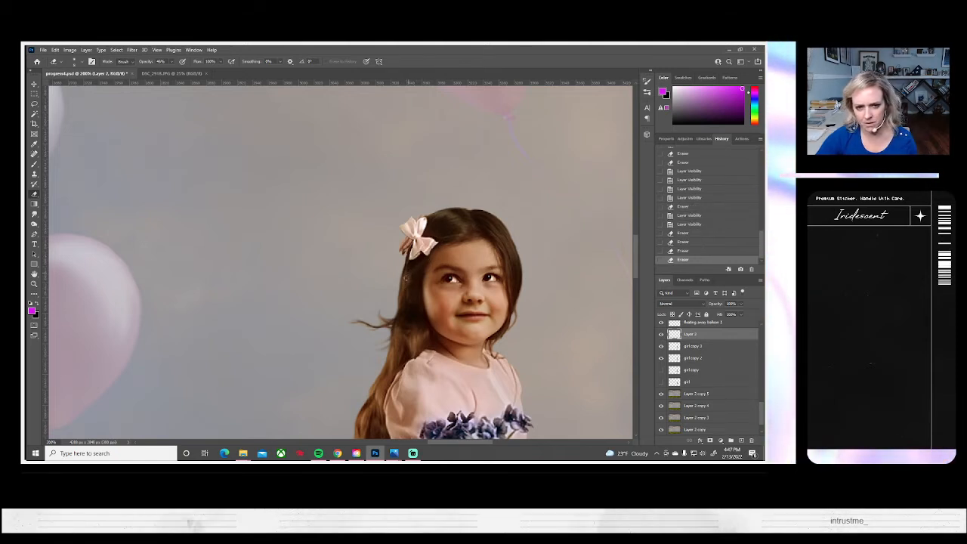
left_click(406, 278)
- Soften the pasted hair along the crown and forehead hairline, comparing the head with the bow layer hidden and shown
scroll(438, 261, "left", 2)
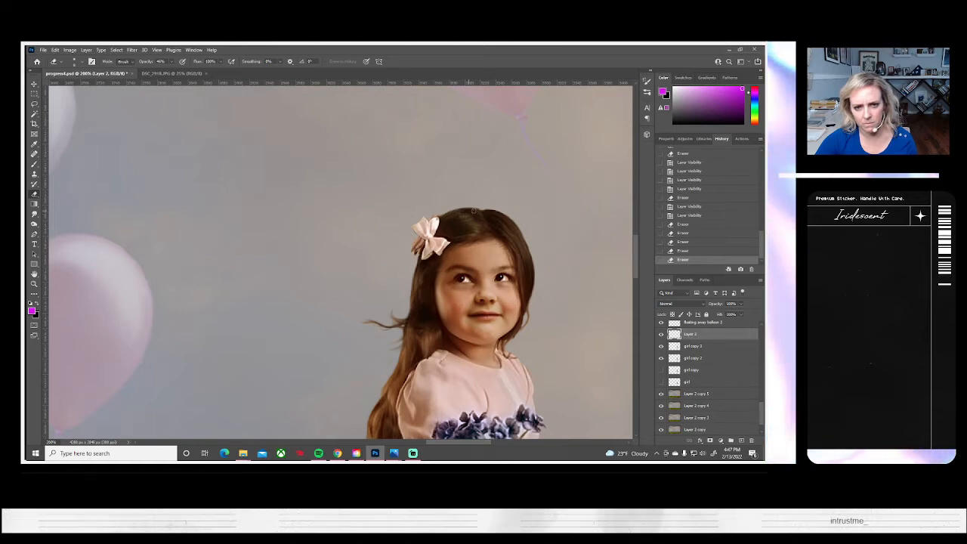
left_click(472, 215)
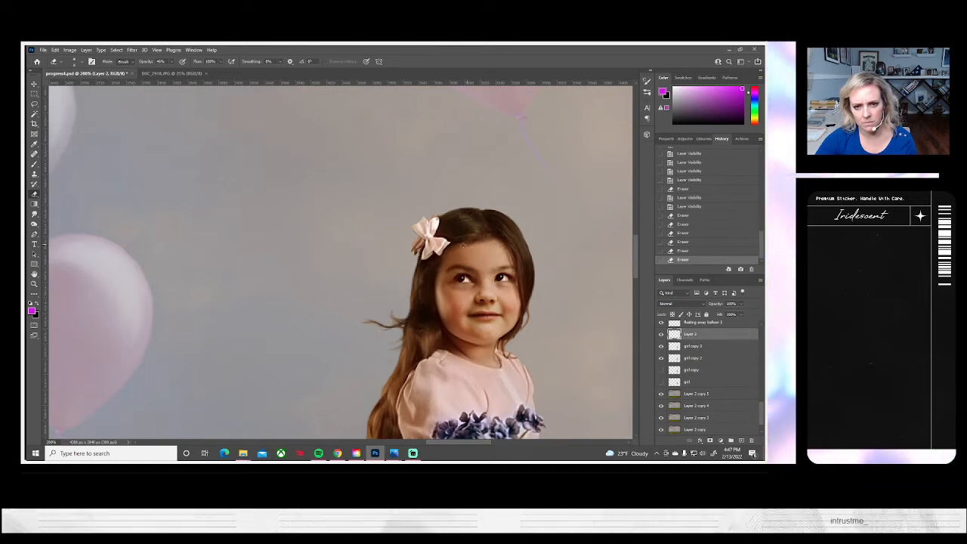
left_click(483, 236)
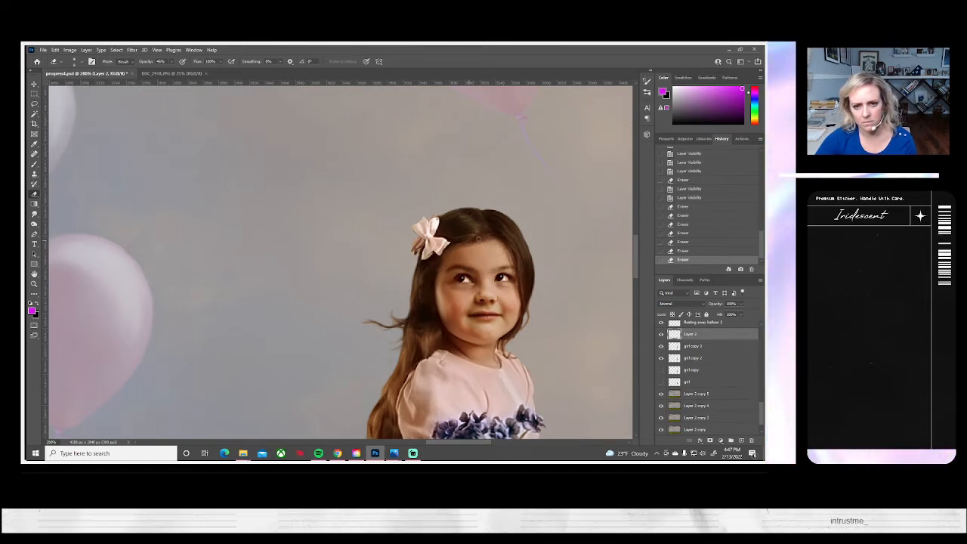
left_click(477, 238)
left_click(661, 335)
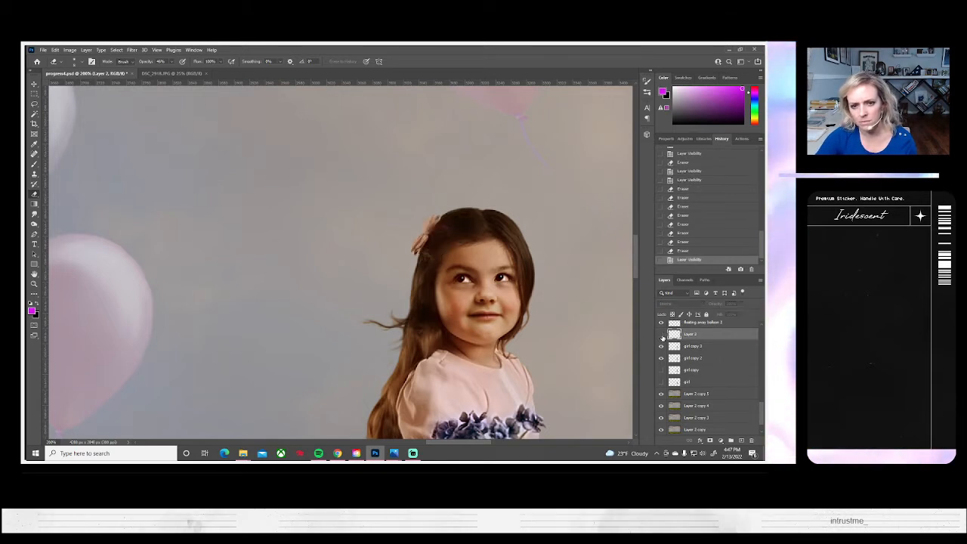
left_click(661, 335)
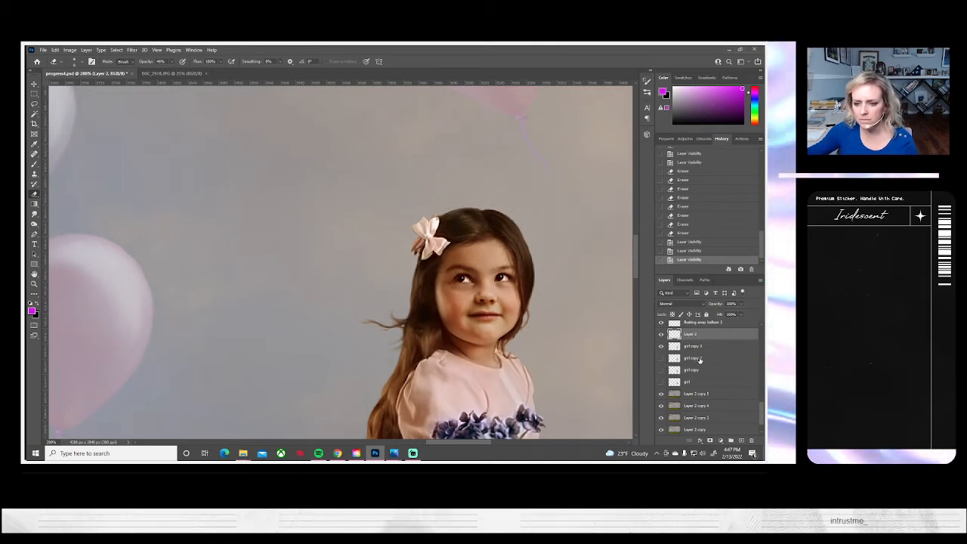
- Duplicate the hidden girl copy 2 layer as a backup
right_click(675, 358)
left_click(618, 150)
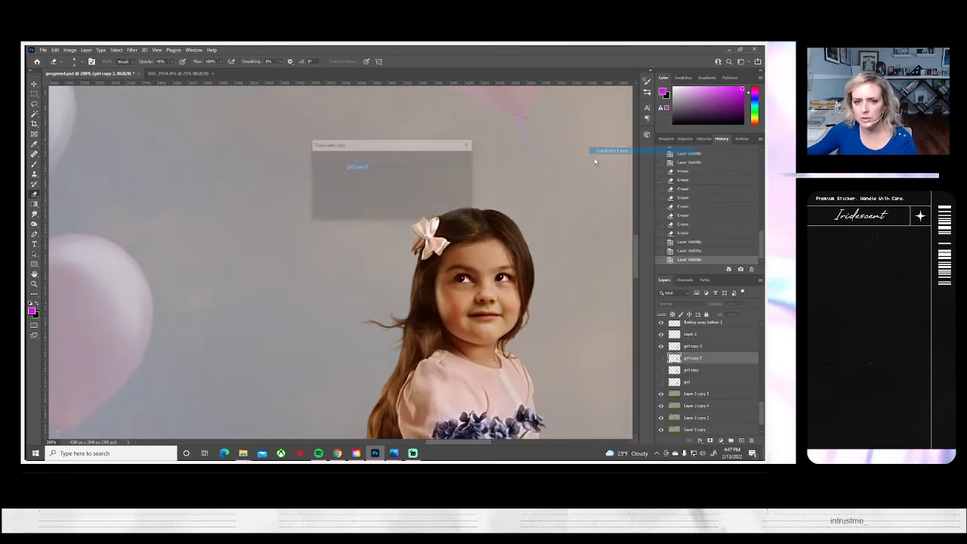
key("Return")
- On the girl copy 3 layer, erase the old bow showing behind the new one with a small soft eraser at 100% opacity
left_click(692, 346)
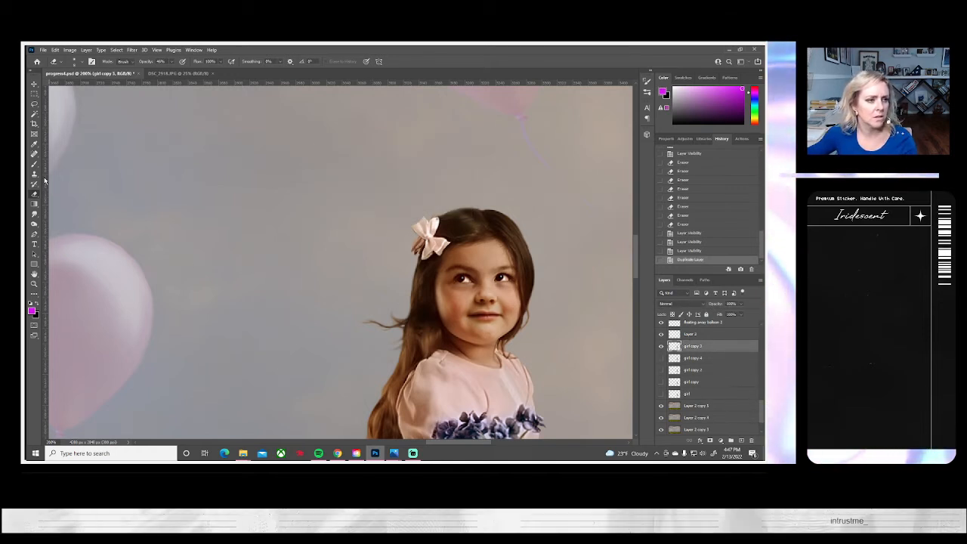
left_click(73, 61)
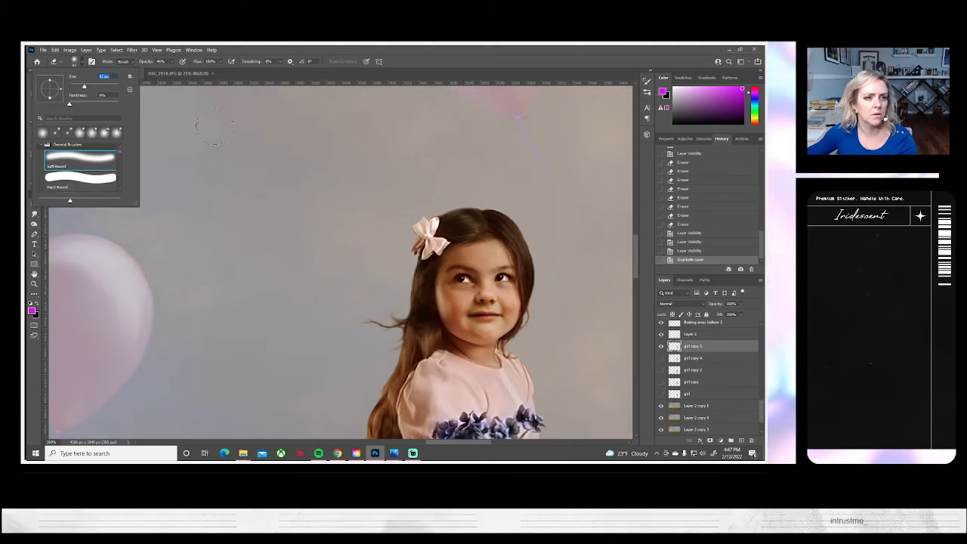
left_click_drag(84, 87, 74, 87)
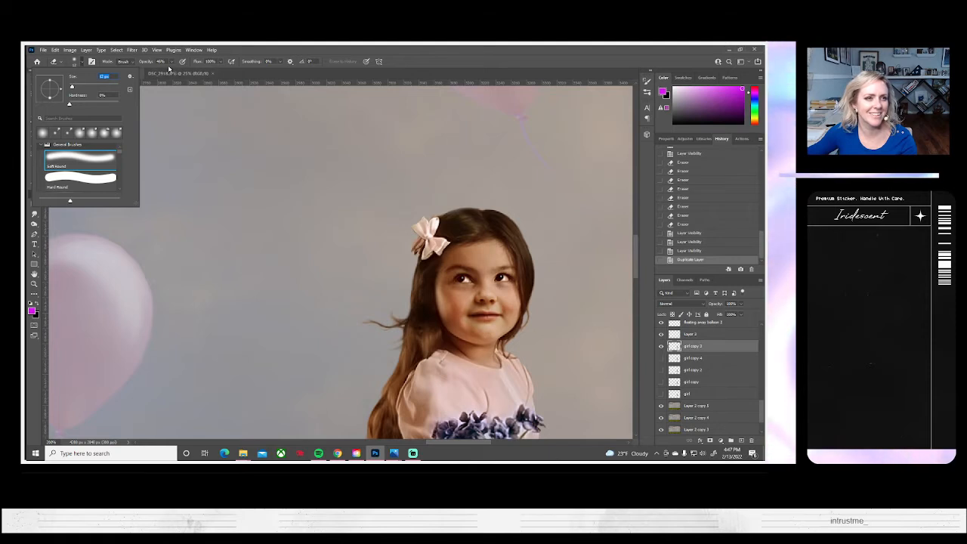
key("e")
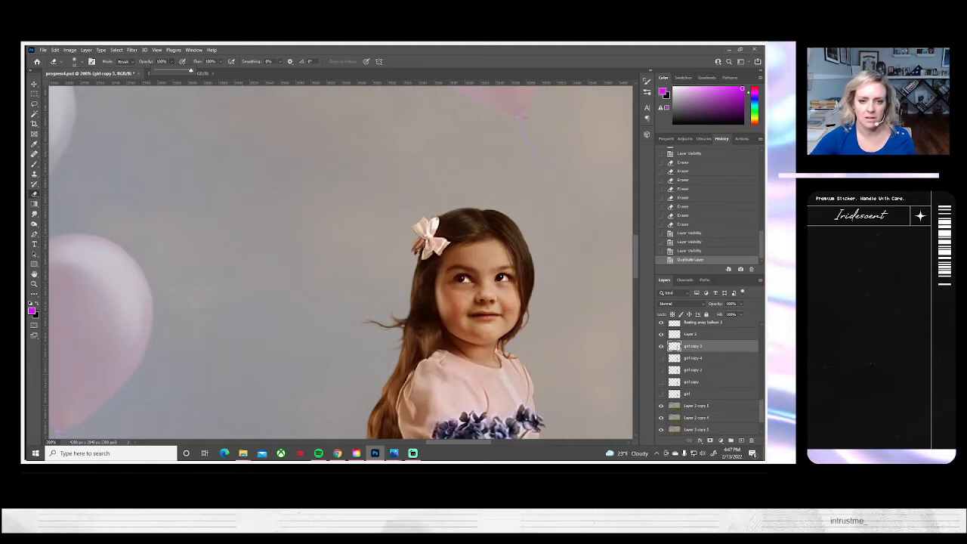
left_click_drag(414, 242, 412, 228)
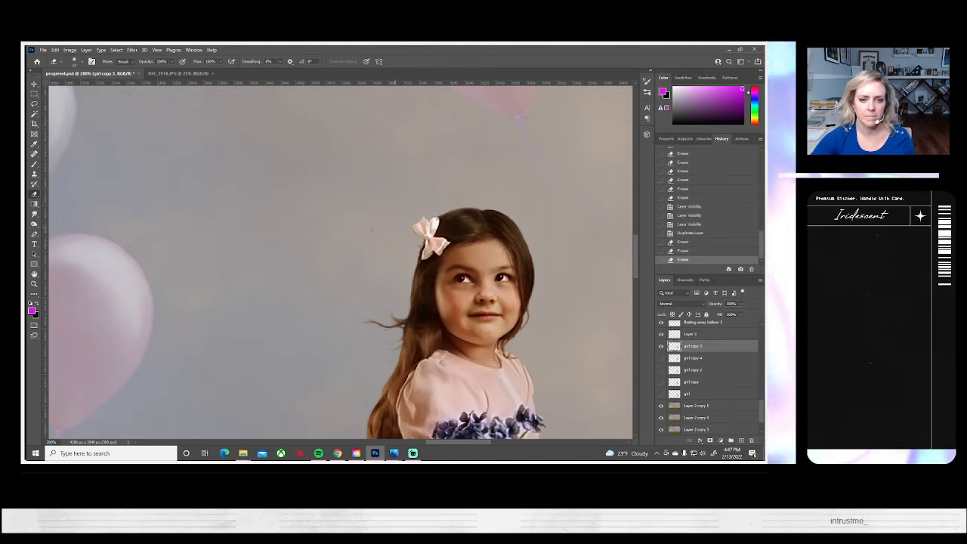
- Compare the head with Layer 2 hidden and shown, and erase the pasted hair's outer edge beside the bow on Layer 2
left_click(660, 334)
left_click(661, 334)
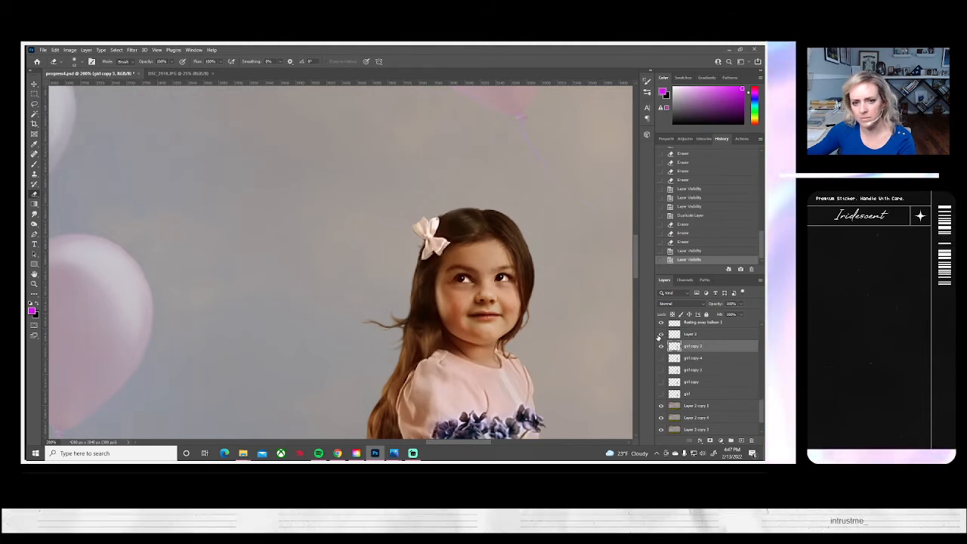
left_click(692, 335)
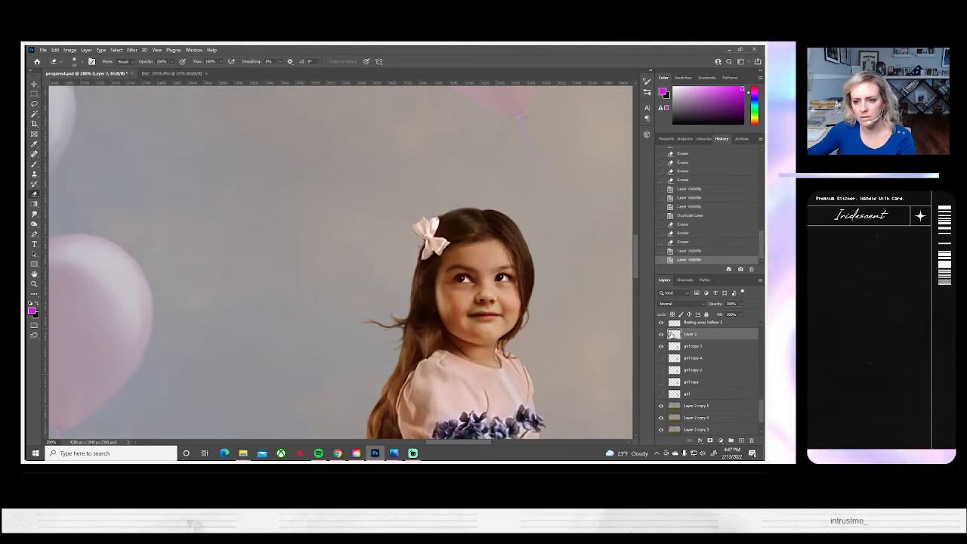
left_click(659, 334)
left_click(660, 334)
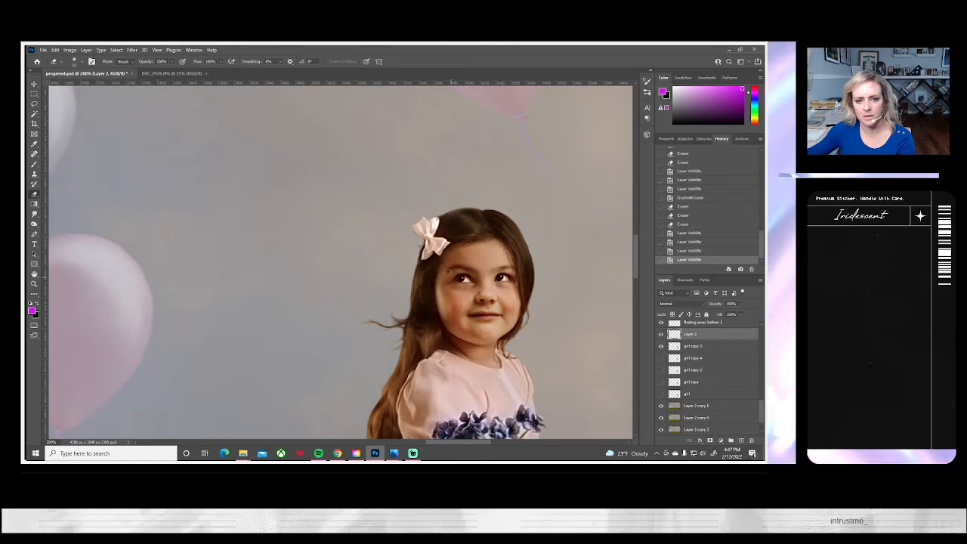
left_click_drag(410, 244, 413, 249)
left_click(415, 243)
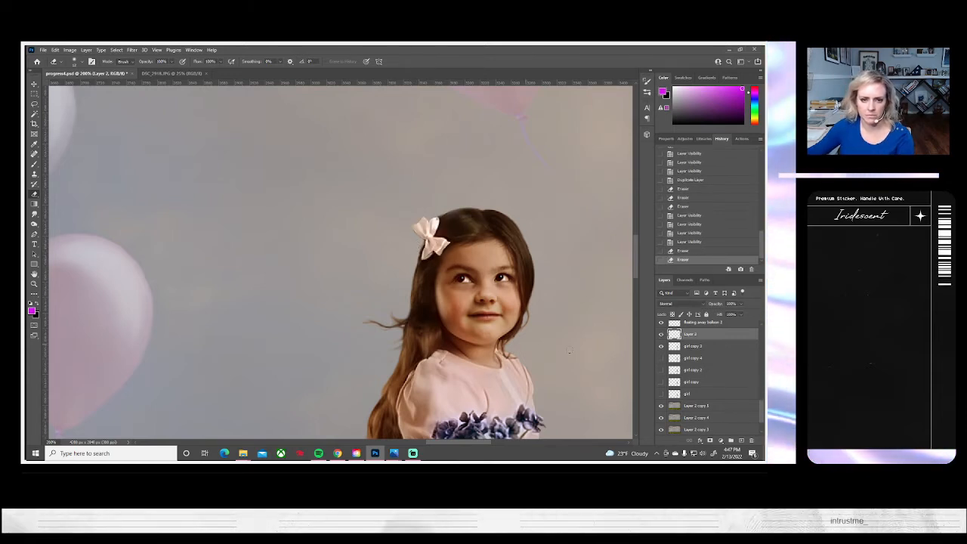
- Hide girl copy 3 to isolate the bow, erase the stray hair remnants around it on Layer 2, and show the girl again to compare
left_click(664, 349)
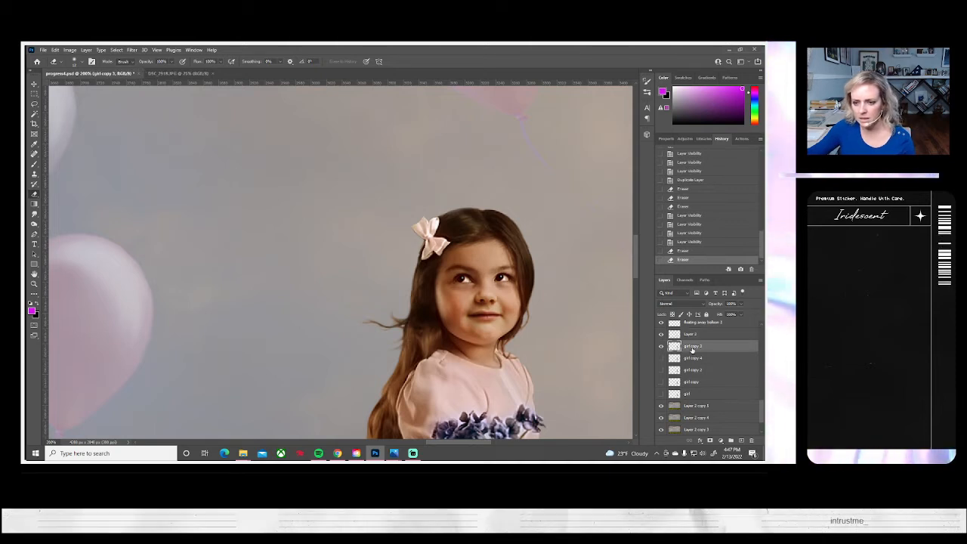
left_click(661, 347)
left_click(661, 347)
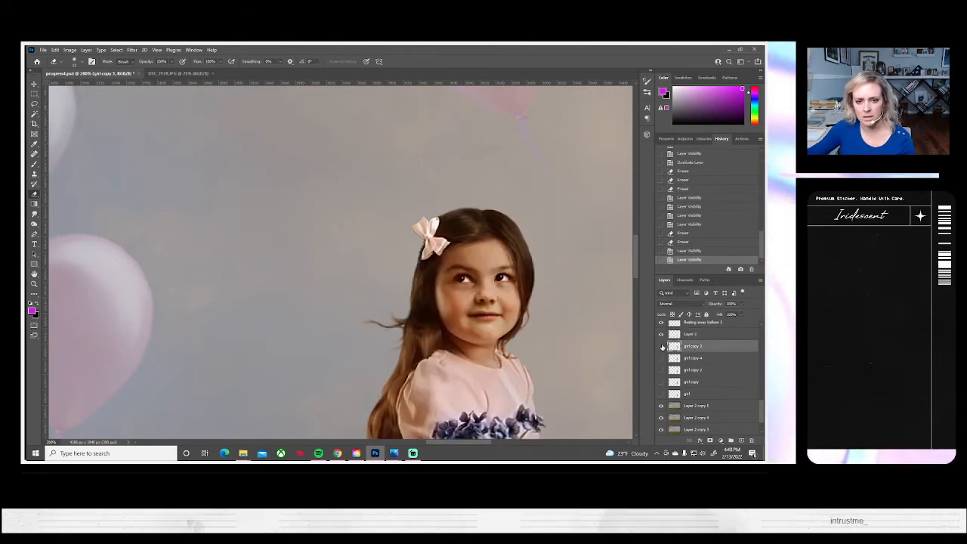
left_click(661, 347)
left_click(688, 336)
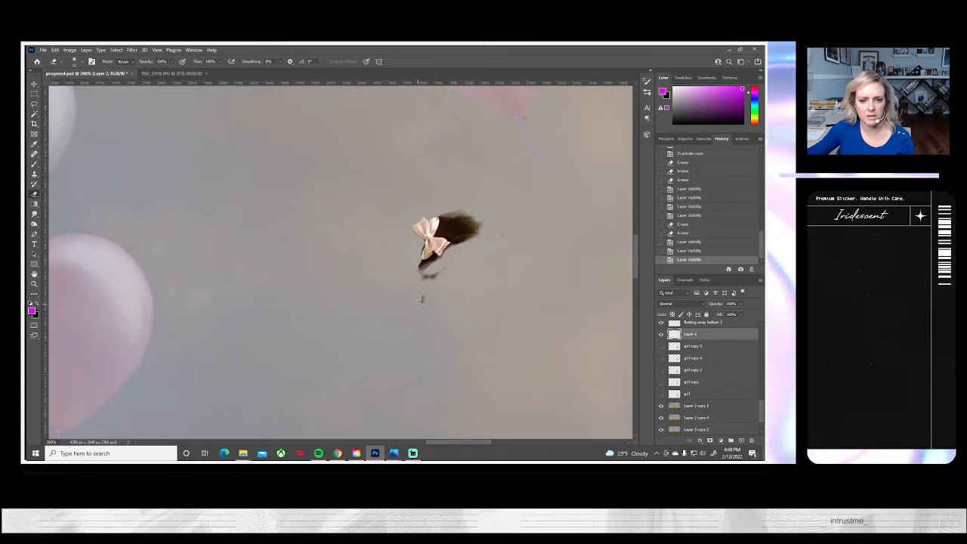
left_click_drag(498, 266, 501, 238)
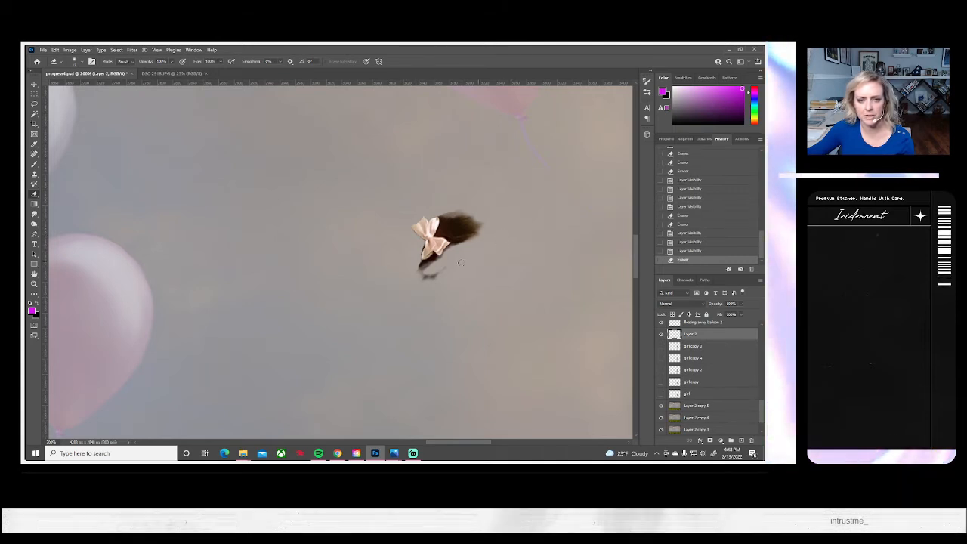
left_click_drag(461, 262, 446, 267)
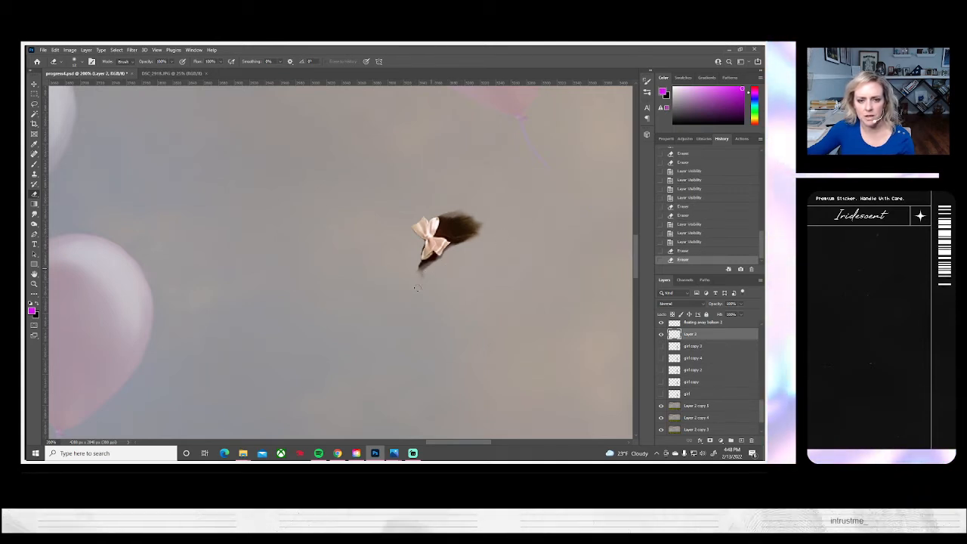
left_click(661, 346)
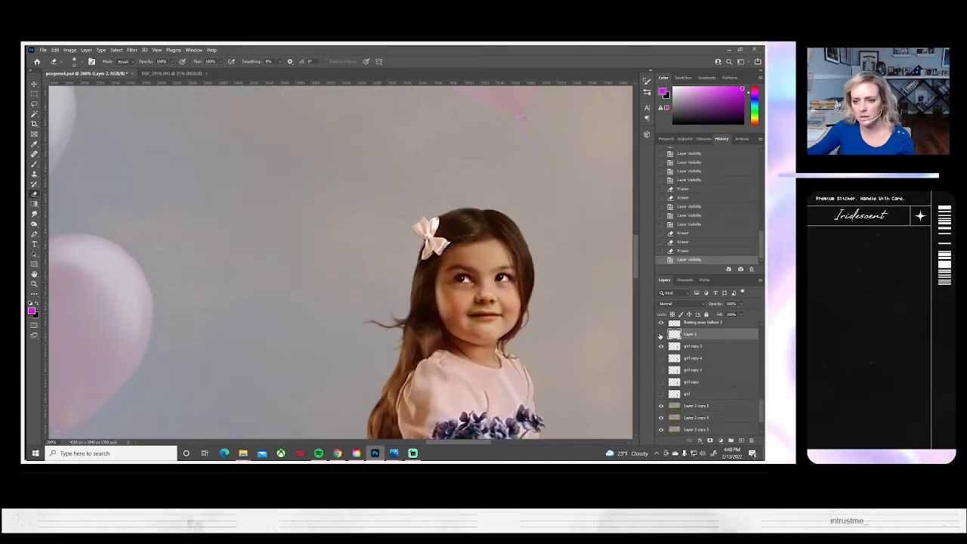
left_click(661, 334)
left_click(661, 334)
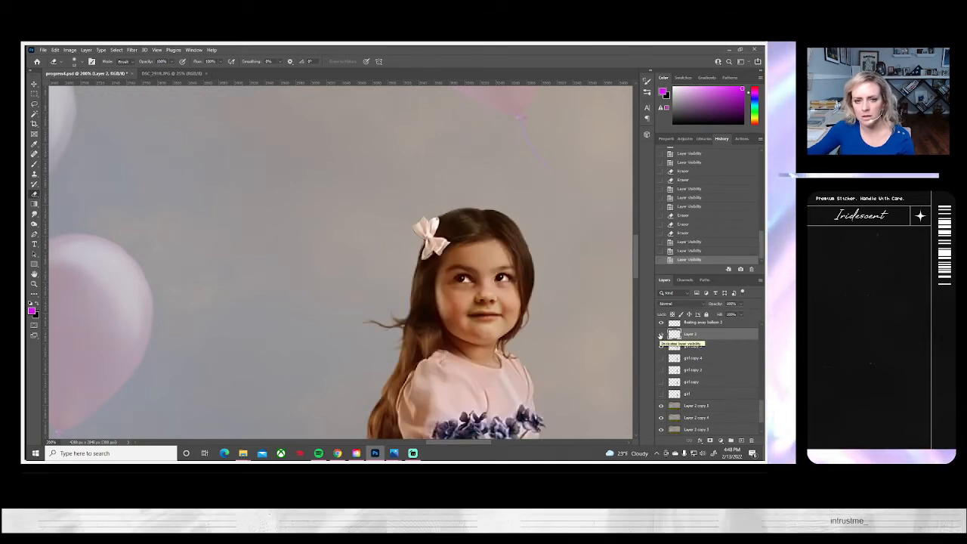
- Lasso the side hair just below the bow on the girl copy 3 layer
left_click(680, 346)
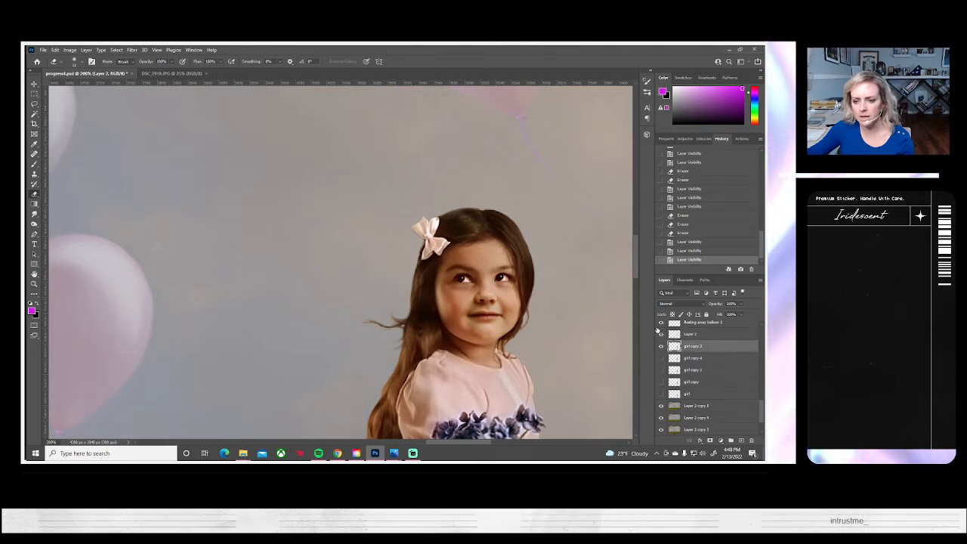
left_click(34, 104)
mouse_move(428, 246)
left_mouse_down()
mouse_move(442, 254)
mouse_move(440, 274)
mouse_move(414, 317)
left_mouse_up()
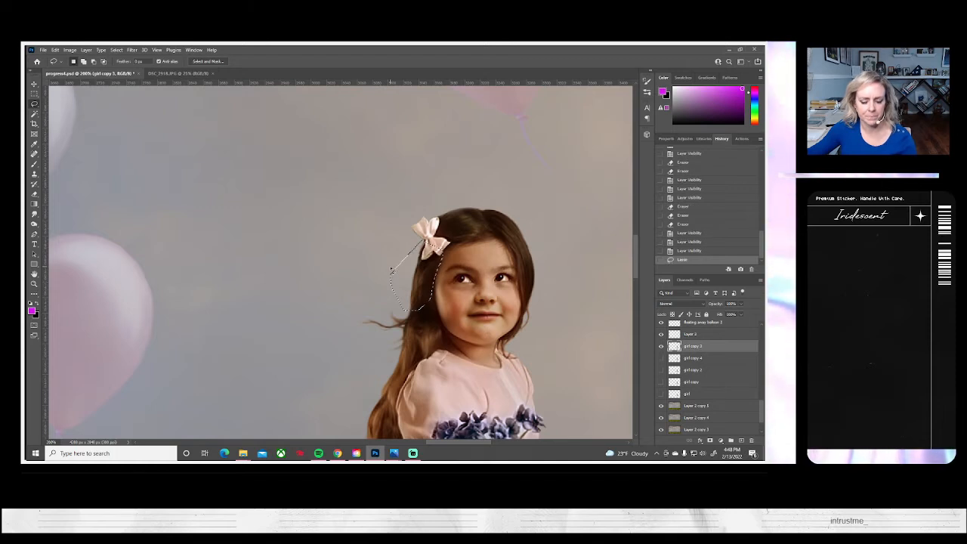
- Copy the selected hair beneath the bow to a new layer, nudge it slightly toward the face, and compare with the patch hidden
key("ctrl+j")
key("ctrl+t")
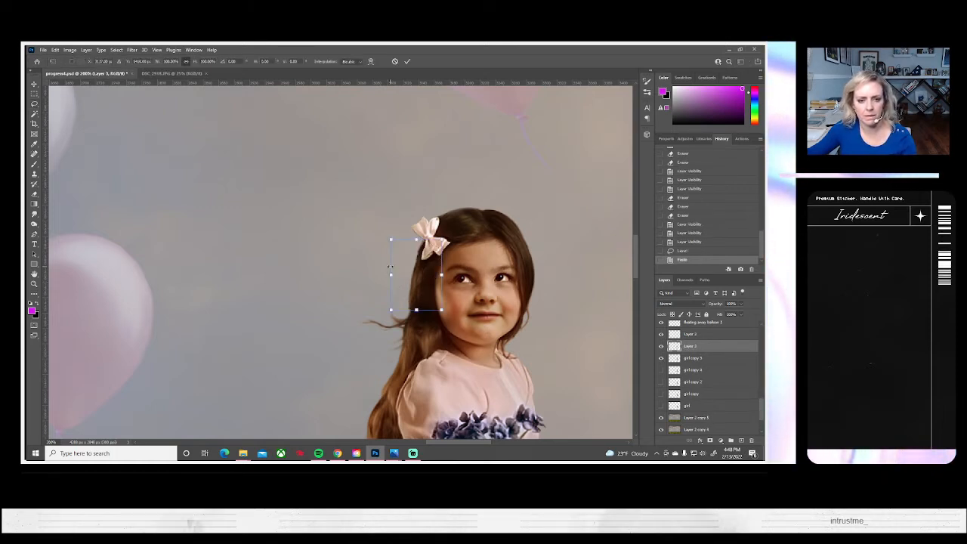
left_click_drag(429, 285, 432, 284)
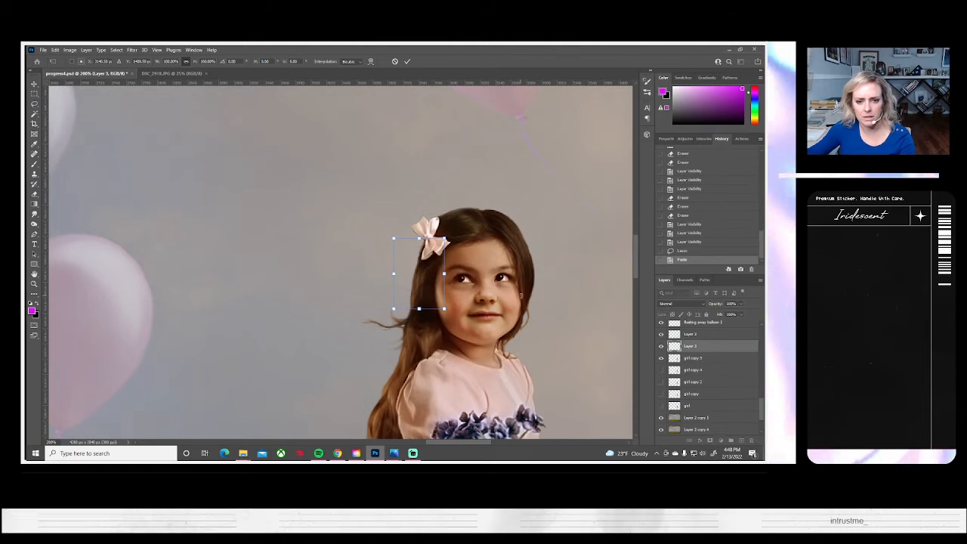
left_click(661, 346)
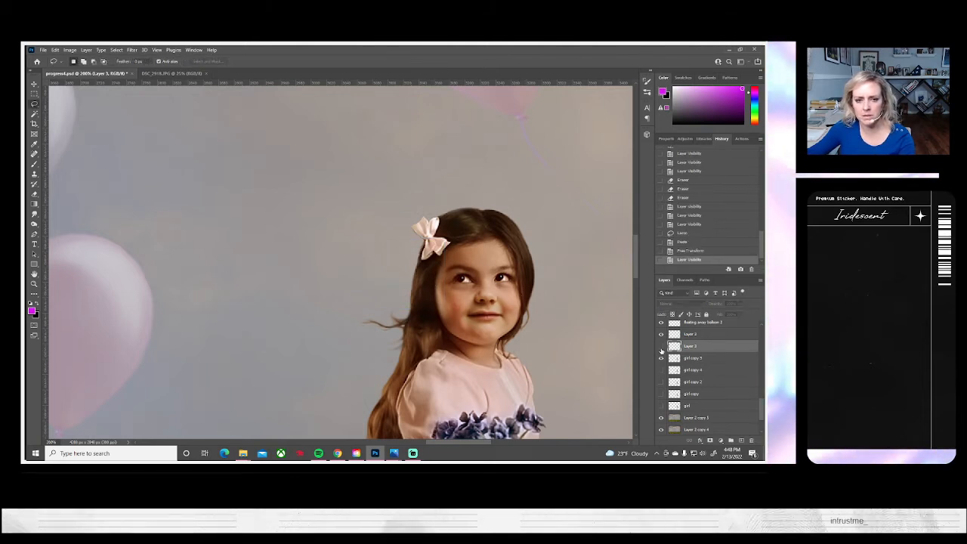
left_click(660, 347)
- Warp the copied hair patch, pulling its upper edge slightly up and outward under the bow, and compare with the patch hidden
left_click(55, 50)
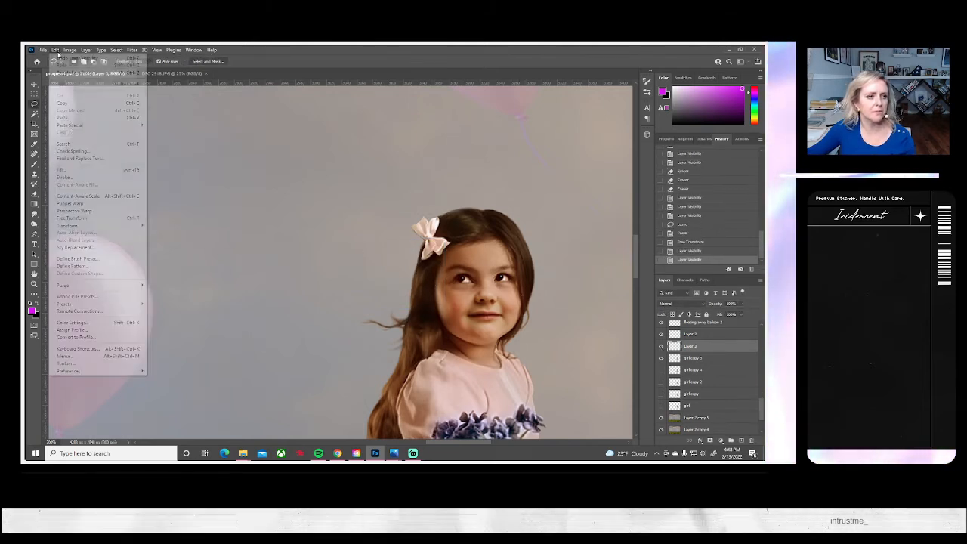
mouse_move(69, 227)
left_click(185, 278)
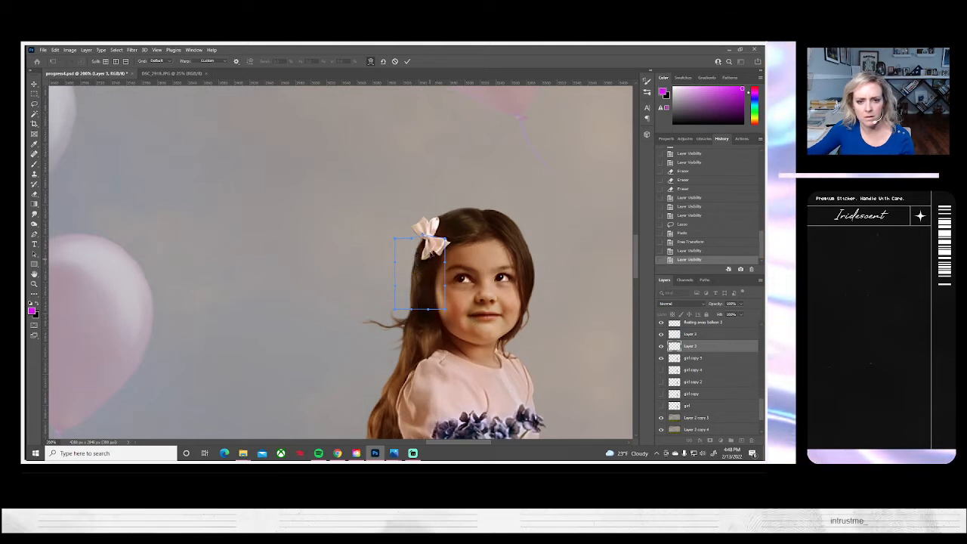
left_click_drag(423, 236, 420, 231)
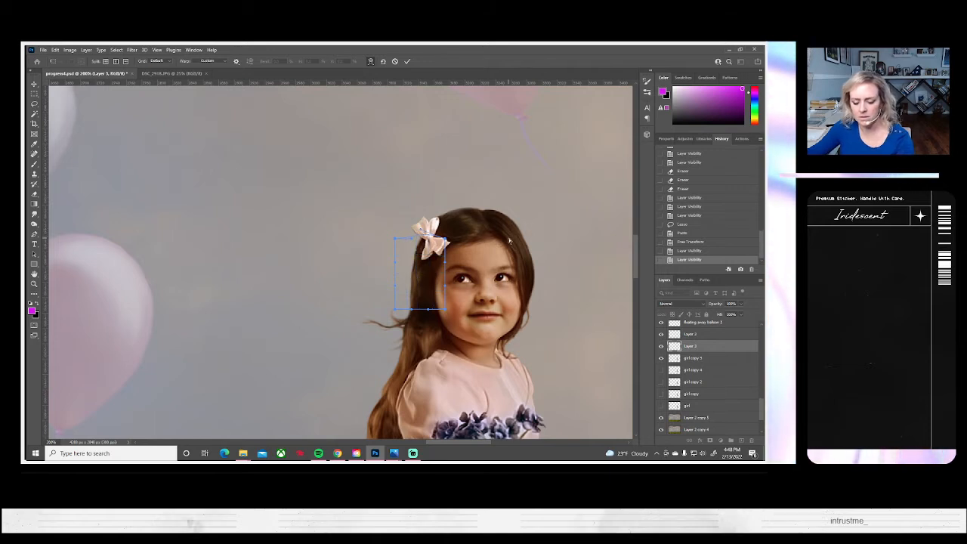
key("Return")
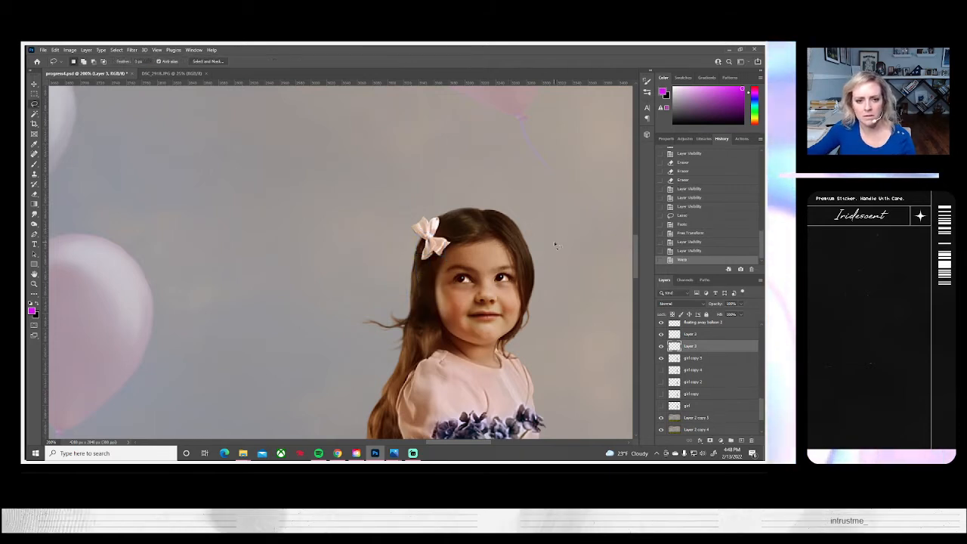
double_click(661, 345)
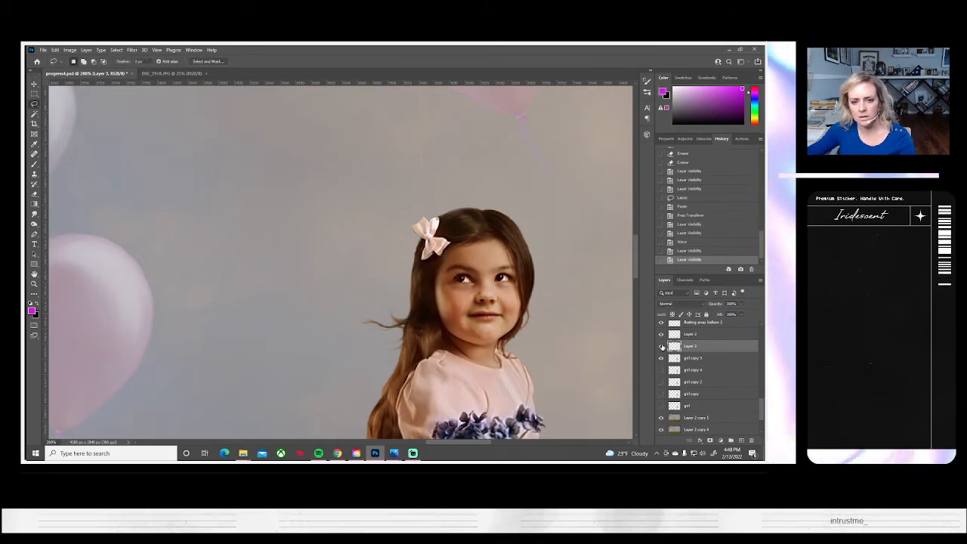
- Merge the hair patch with the visible girl layer below it, and merge that result with the girl copy 4 layer
right_click(687, 359)
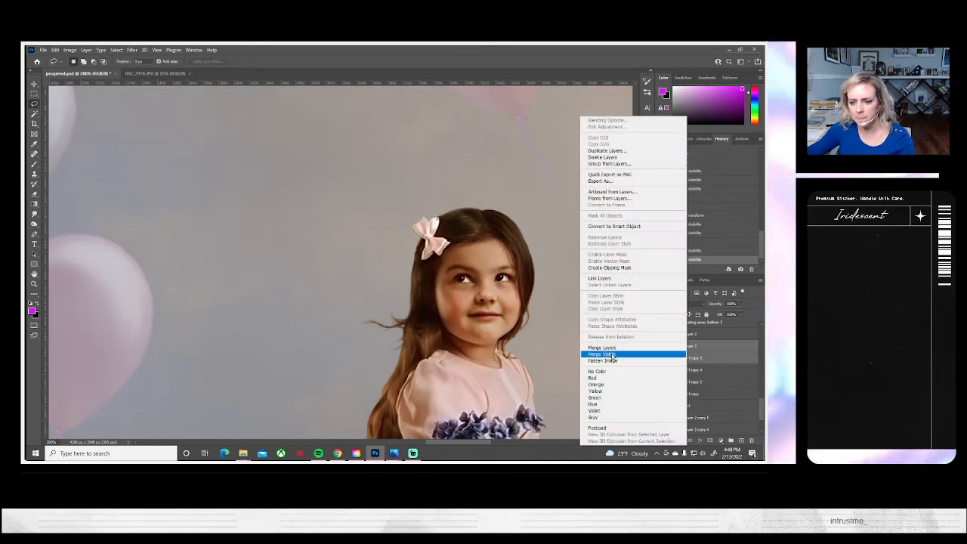
left_click(669, 351)
left_click(660, 335)
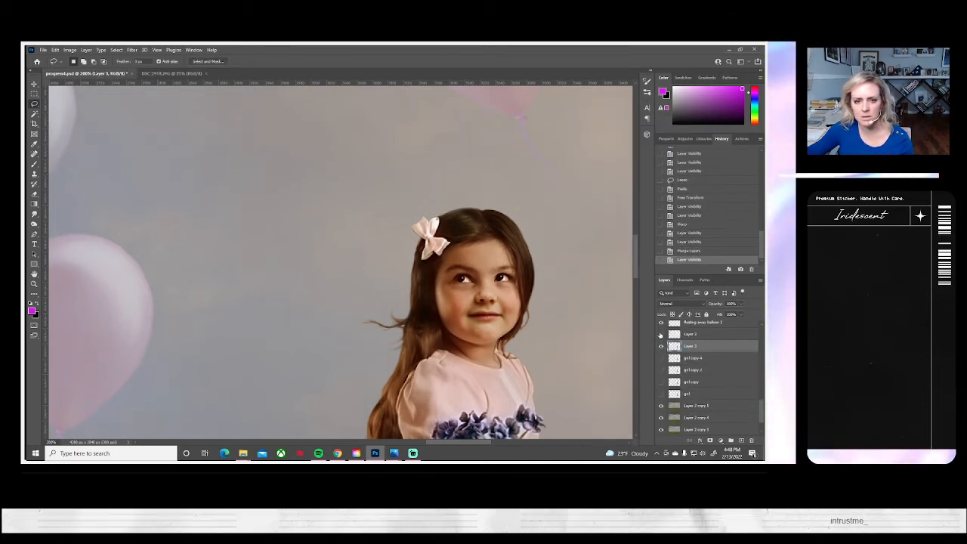
left_click(659, 334)
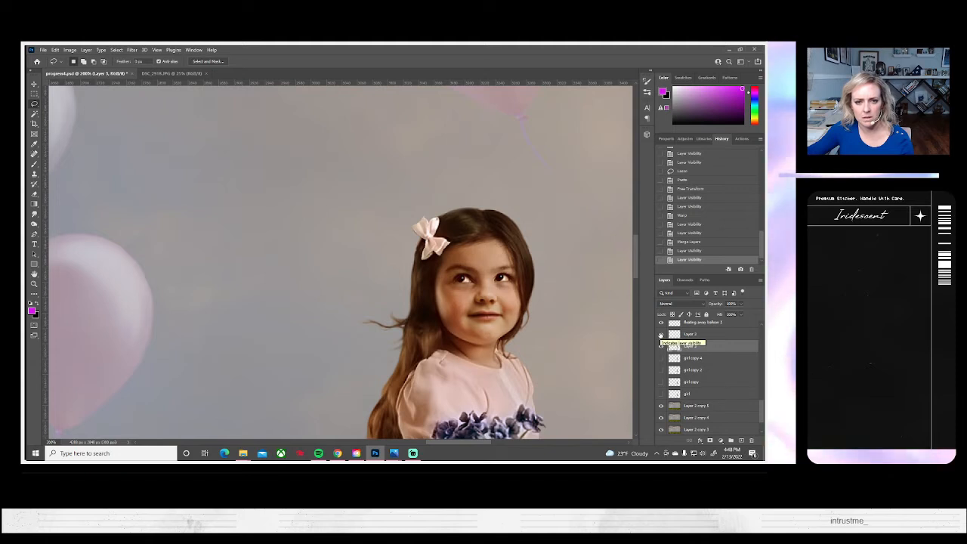
right_click(694, 359)
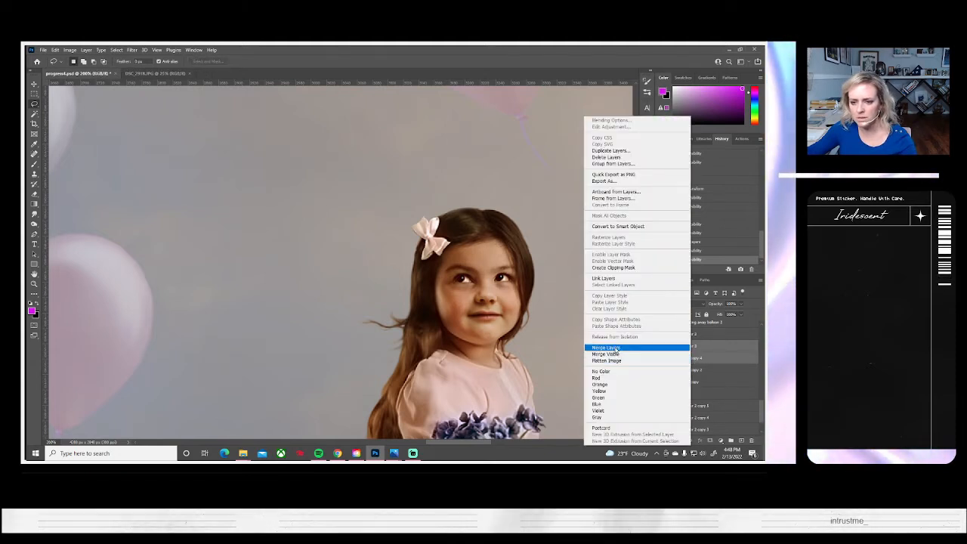
left_click(631, 347)
- Toggle the bow layer and the girl layer to check their contents, and merge the two layers
left_click(661, 337)
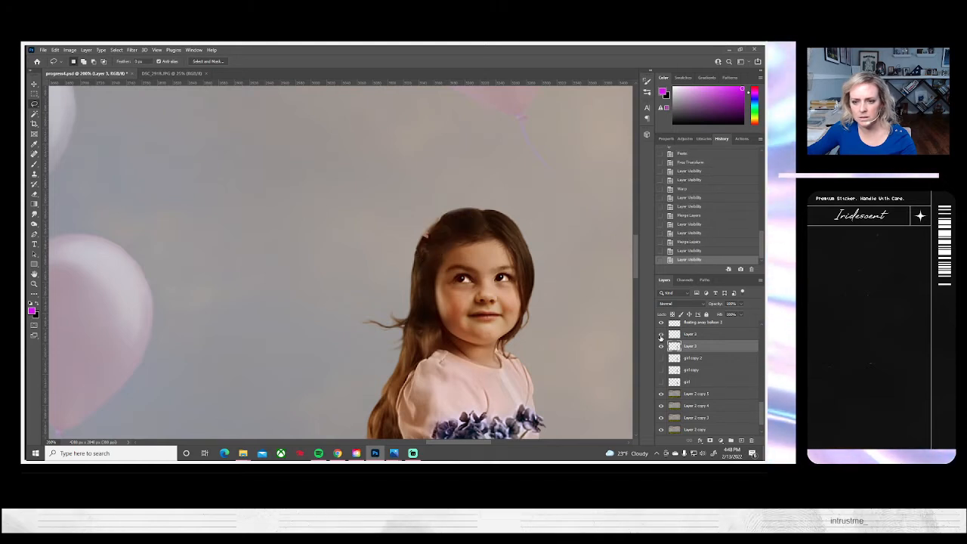
left_click(661, 337)
left_click(661, 347)
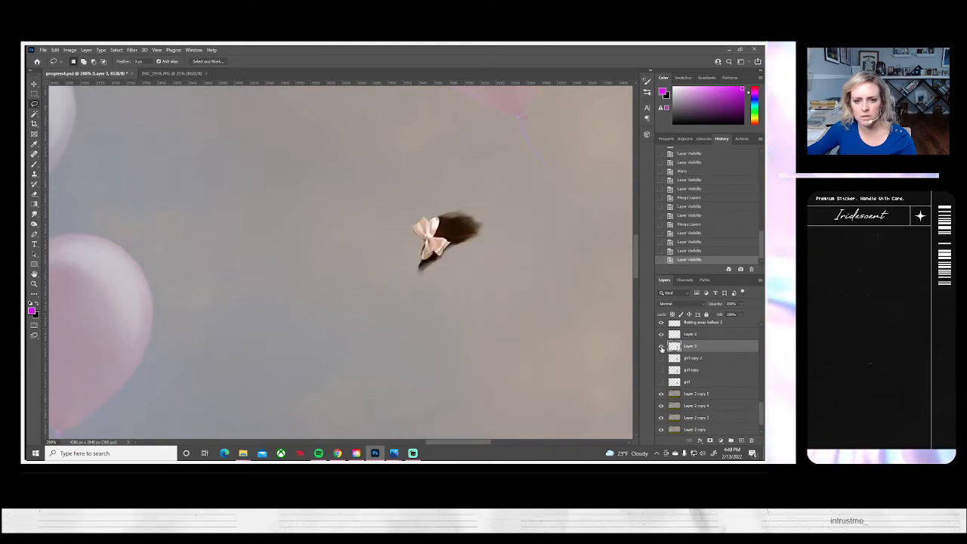
left_click(661, 346)
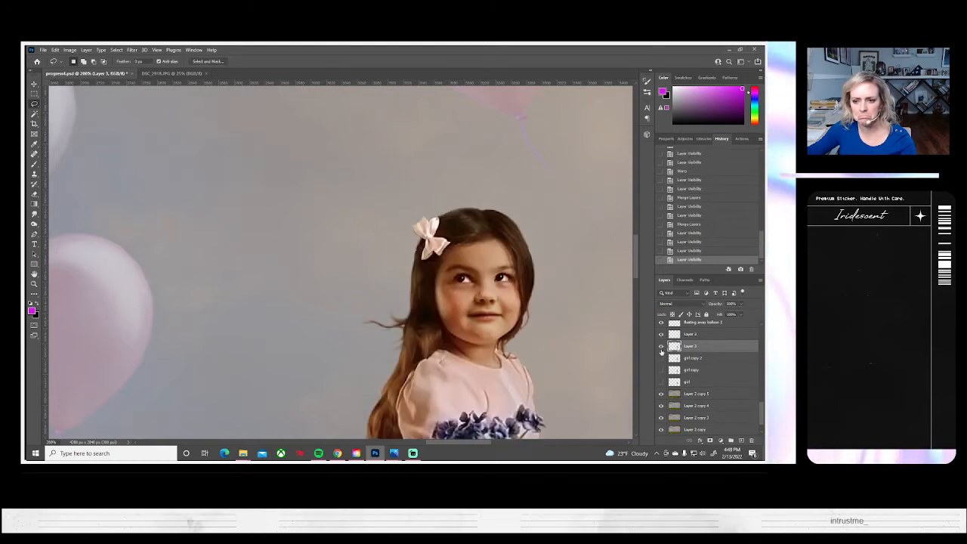
left_click(690, 335, "shift")
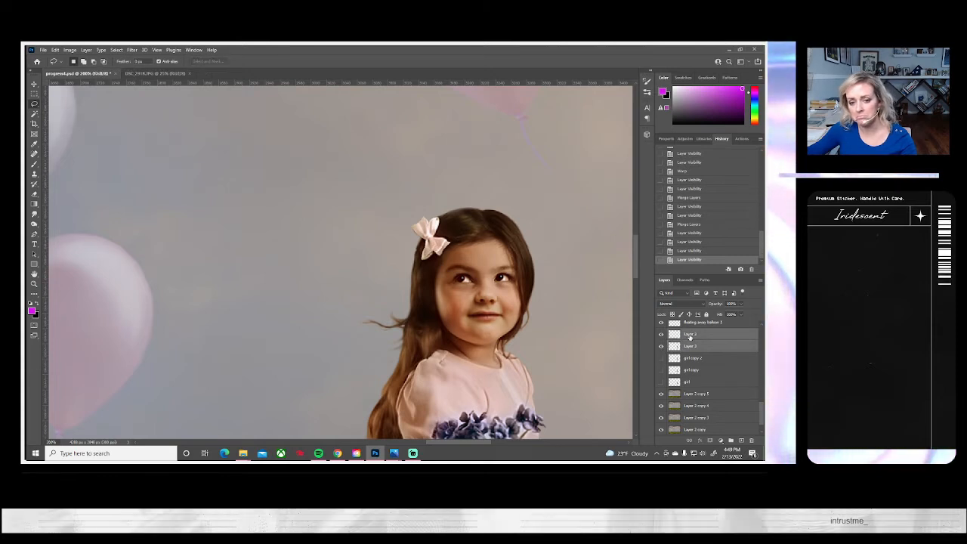
right_click(690, 337)
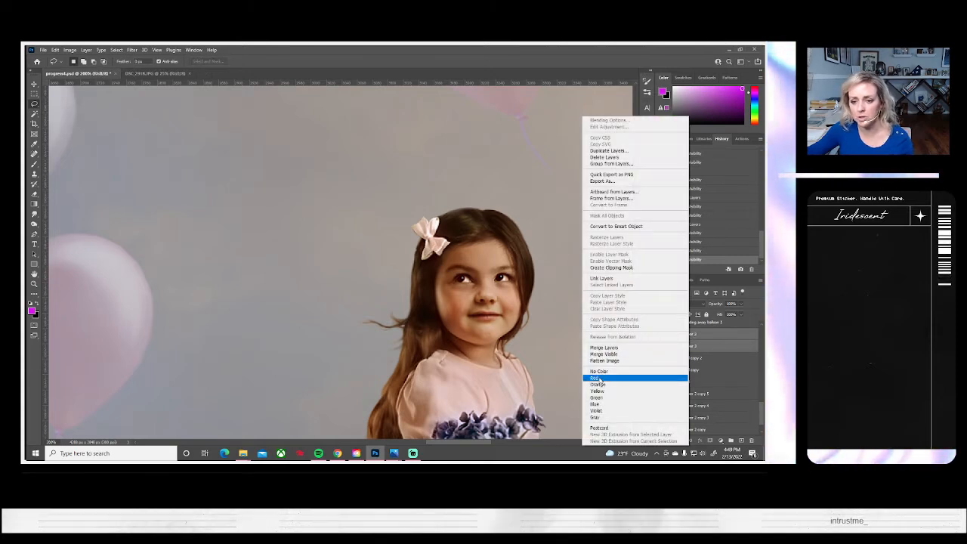
left_click(603, 347)
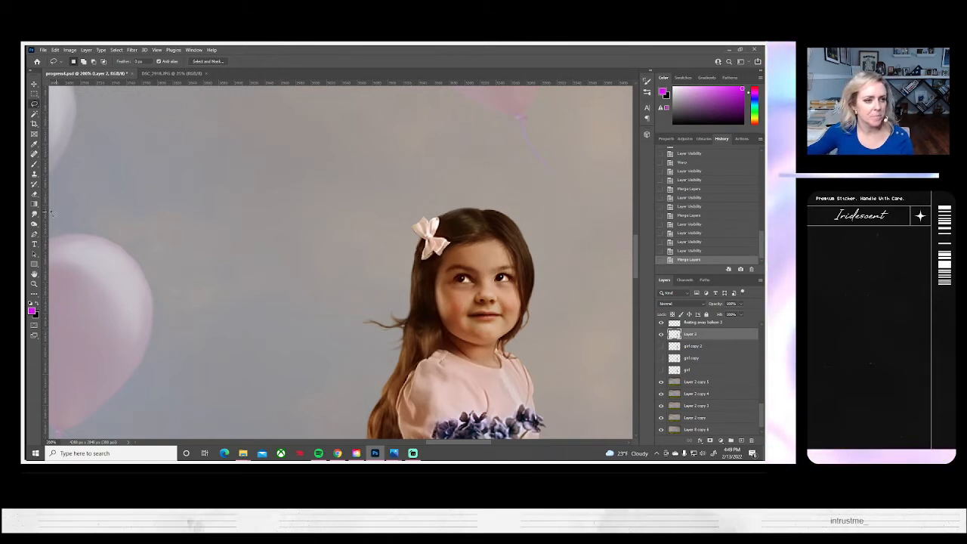
- Erase the stray edges around the hair bow with a small soft round eraser and compare with the layer hidden
key("b")
left_click(76, 63)
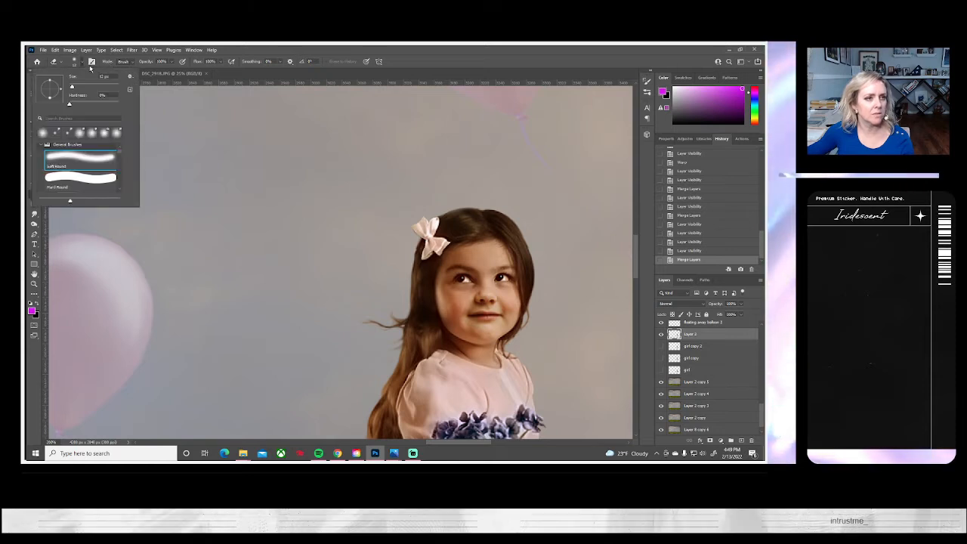
left_click(71, 86)
key("Return")
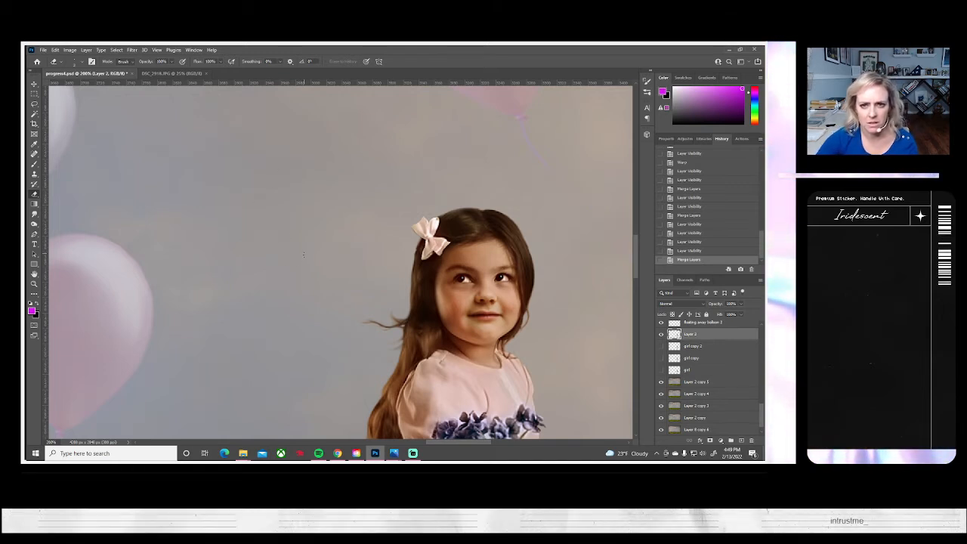
left_click_drag(385, 340, 410, 360)
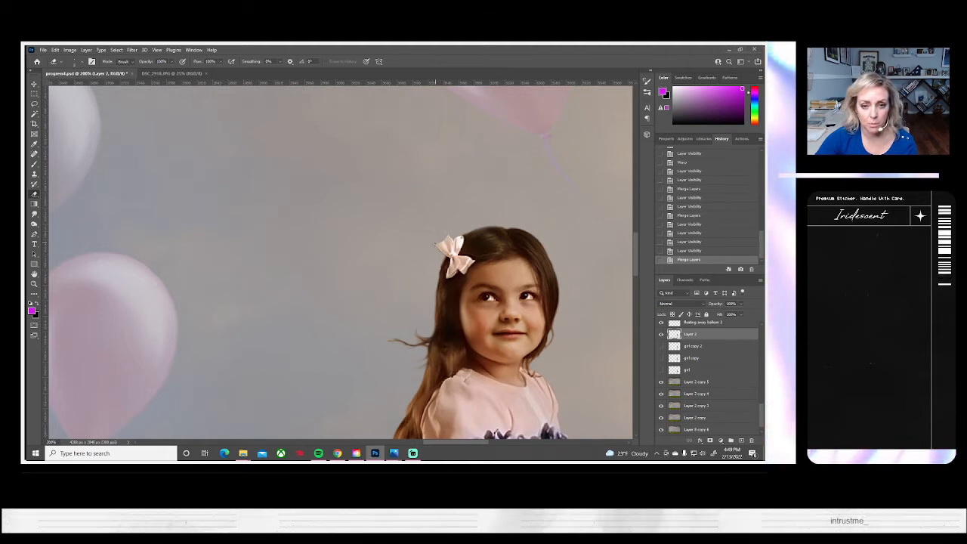
left_click(436, 245)
left_click(437, 248)
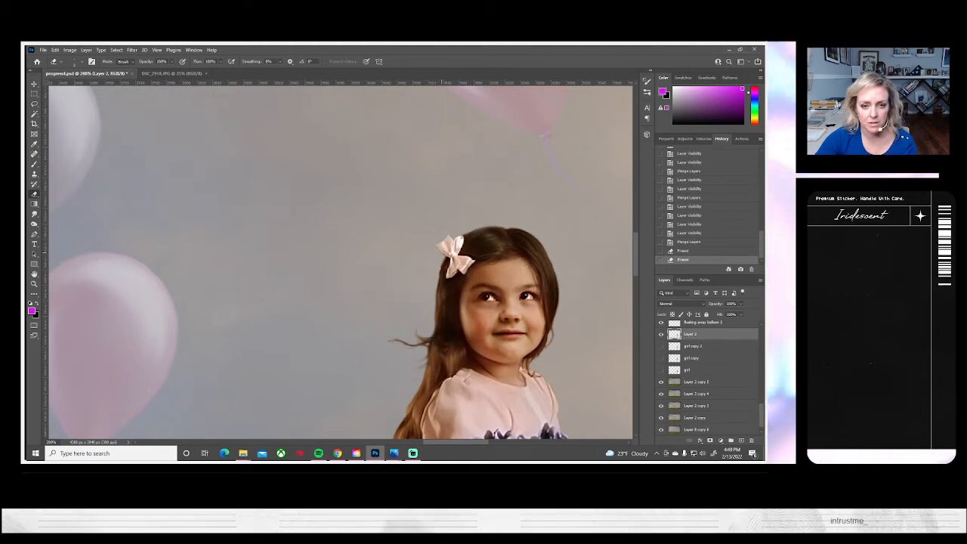
left_click(438, 249)
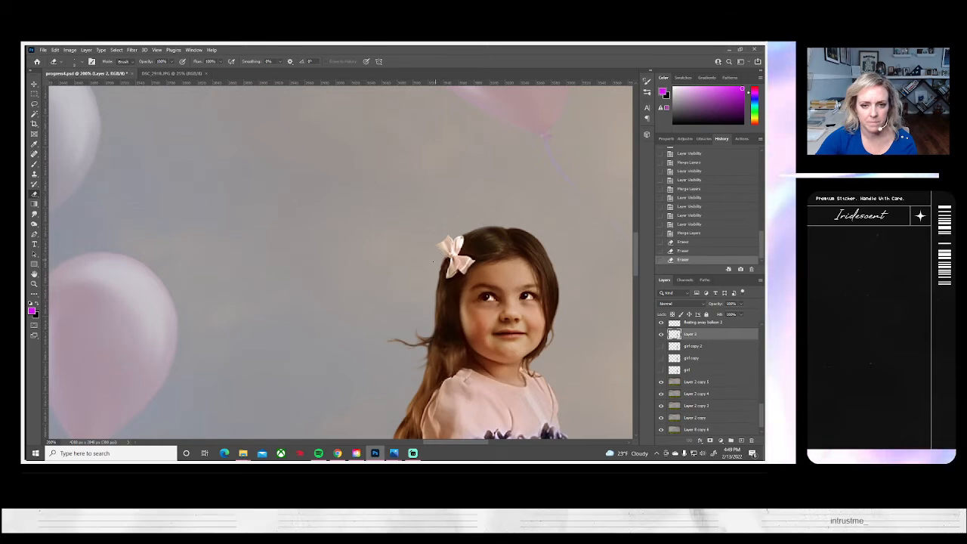
key("ctrl+z")
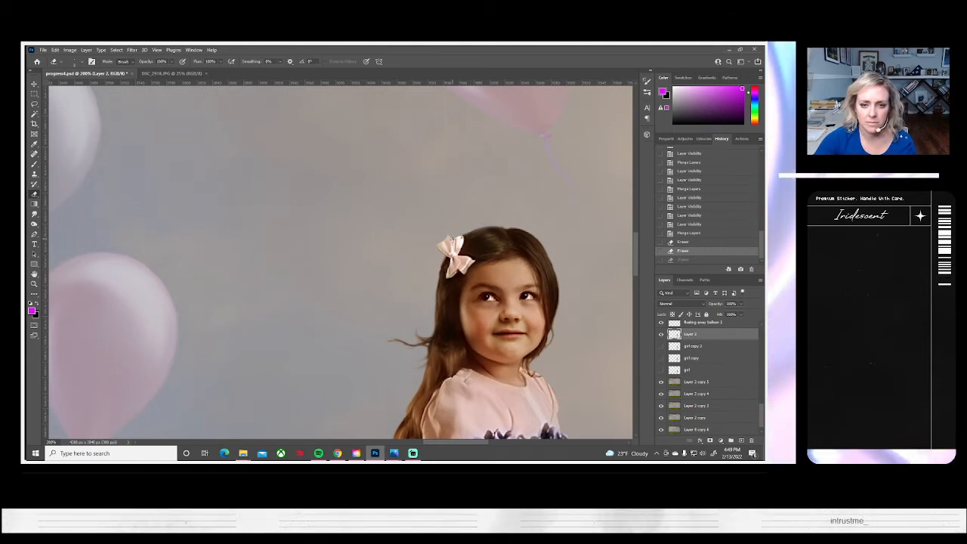
left_click_drag(458, 235, 437, 246)
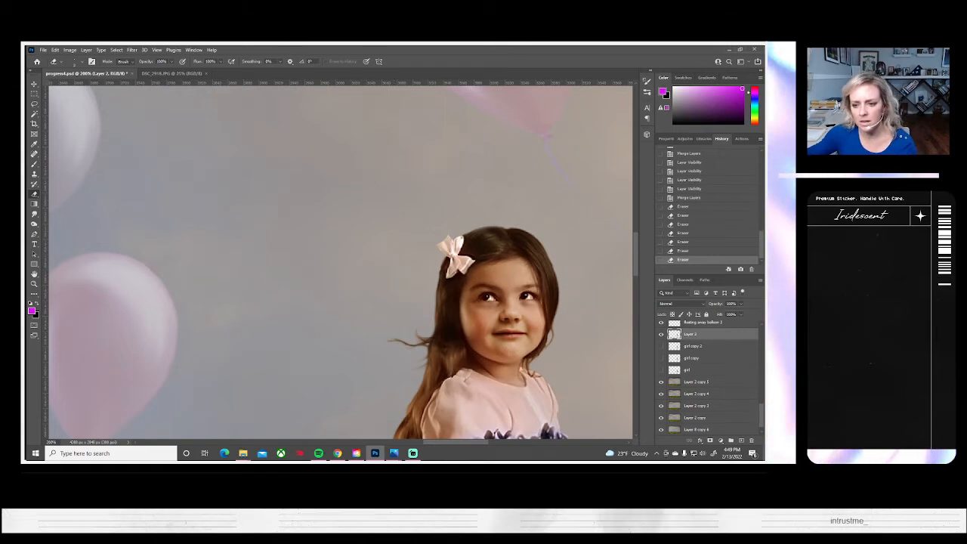
left_click(662, 335)
left_click(661, 335)
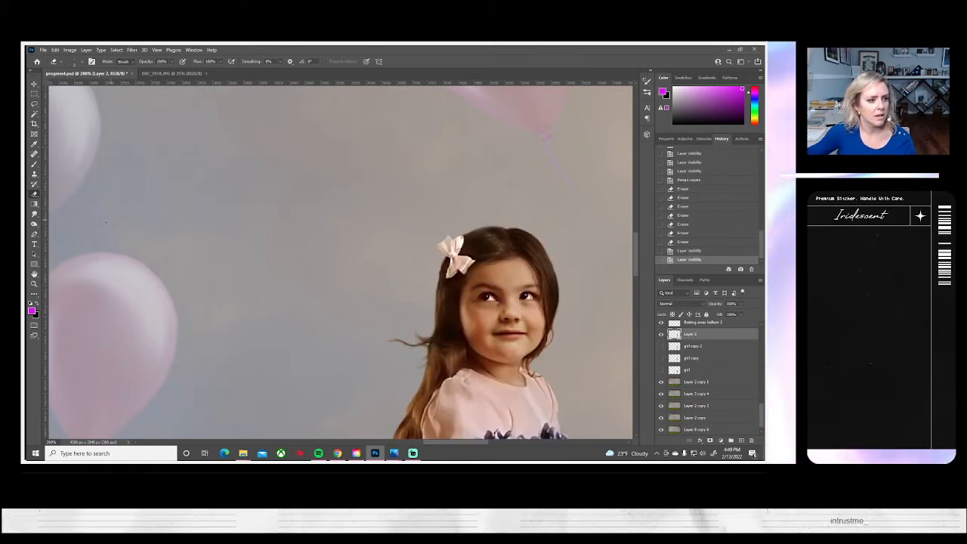
- Darken the hair bow and its edges with the Burn tool at 7% exposure
left_click(34, 223)
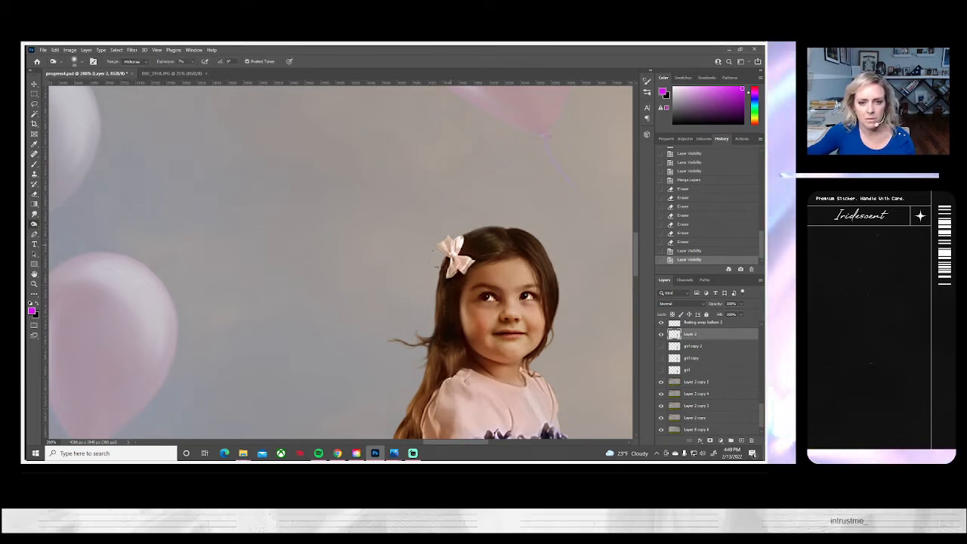
mouse_move(449, 243)
left_mouse_down()
mouse_move(435, 251)
mouse_move(464, 241)
left_mouse_up()
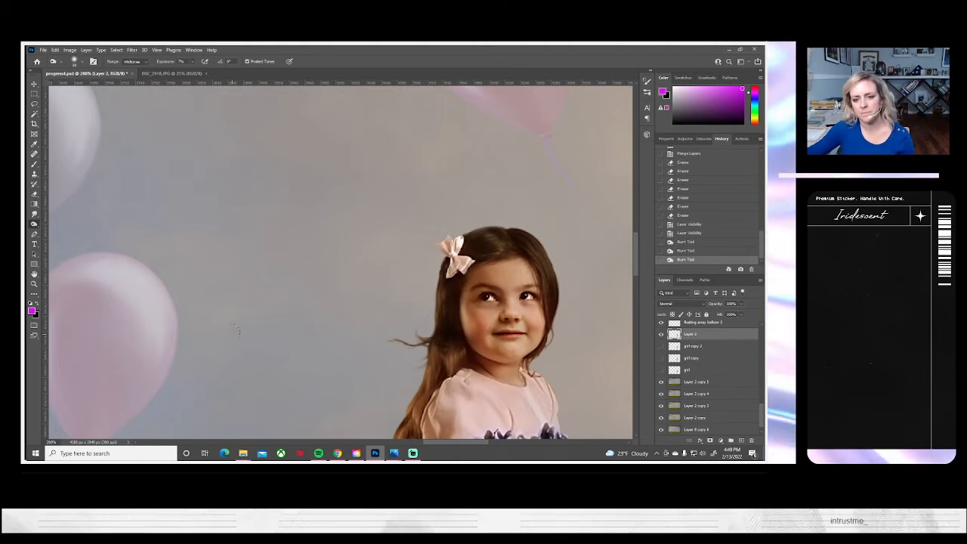
scroll(131, 284, "down", 3)
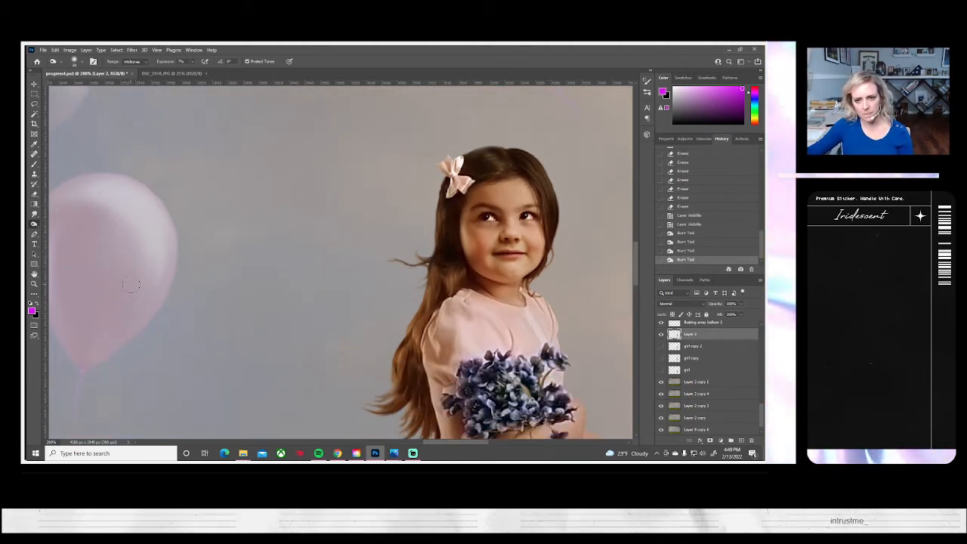
scroll(131, 284, "down", 1)
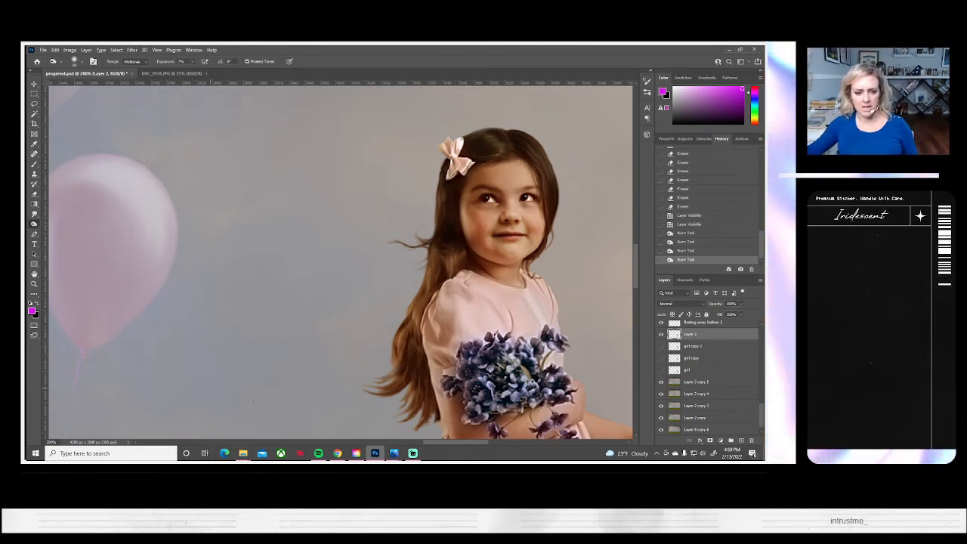
- Switch to the Photos app, examine the girl's face and eyes up close in DSC_2878.JPG, and close the photo
mouse_move(255, 450)
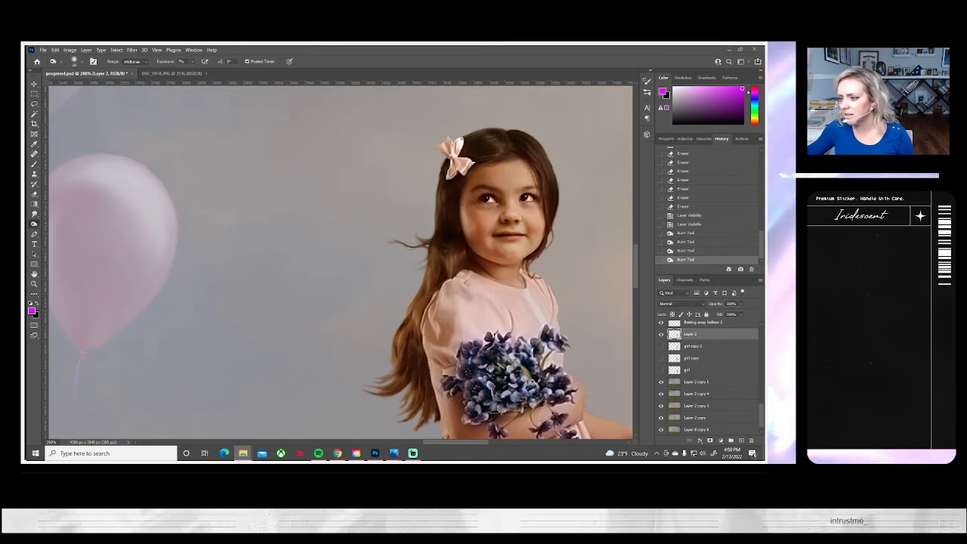
left_click(393, 453)
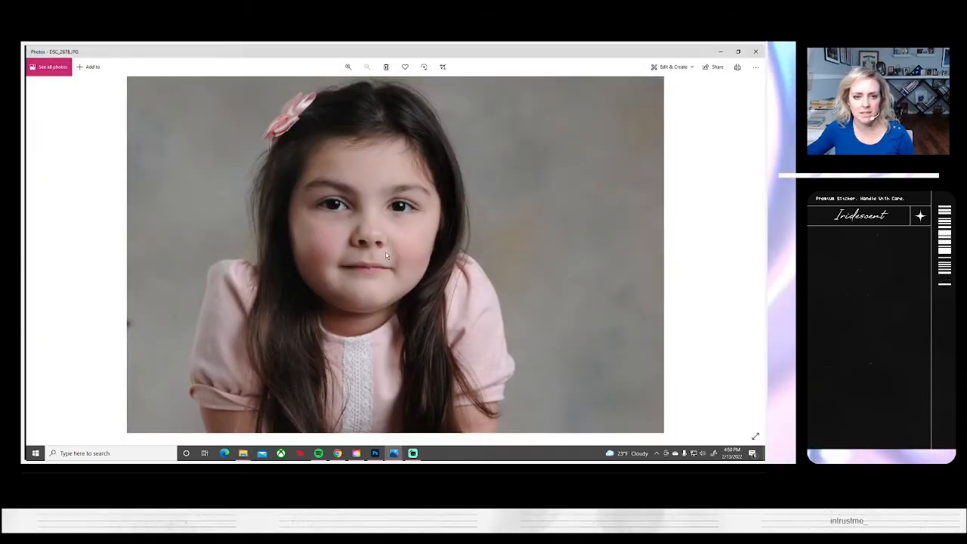
scroll(385, 255, "up", 5)
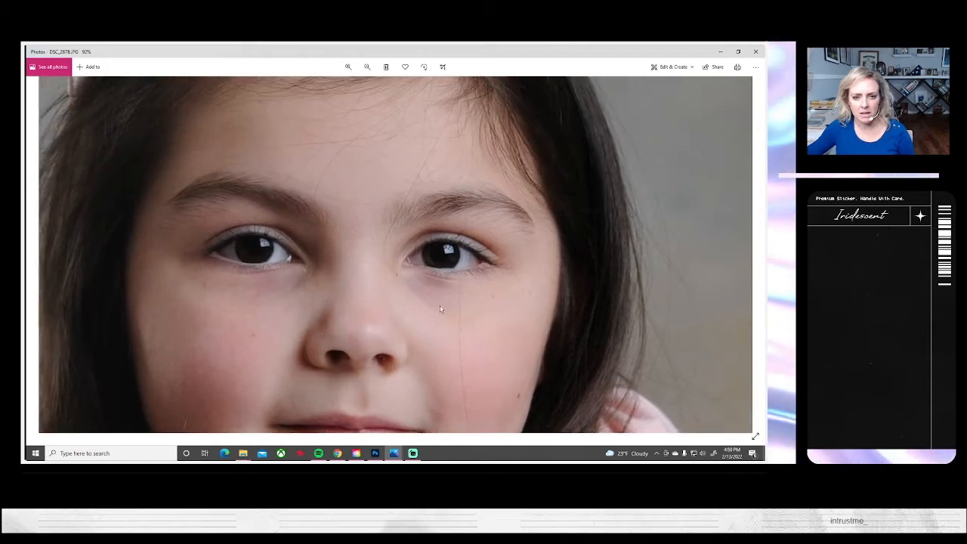
scroll(416, 283, "up", 5)
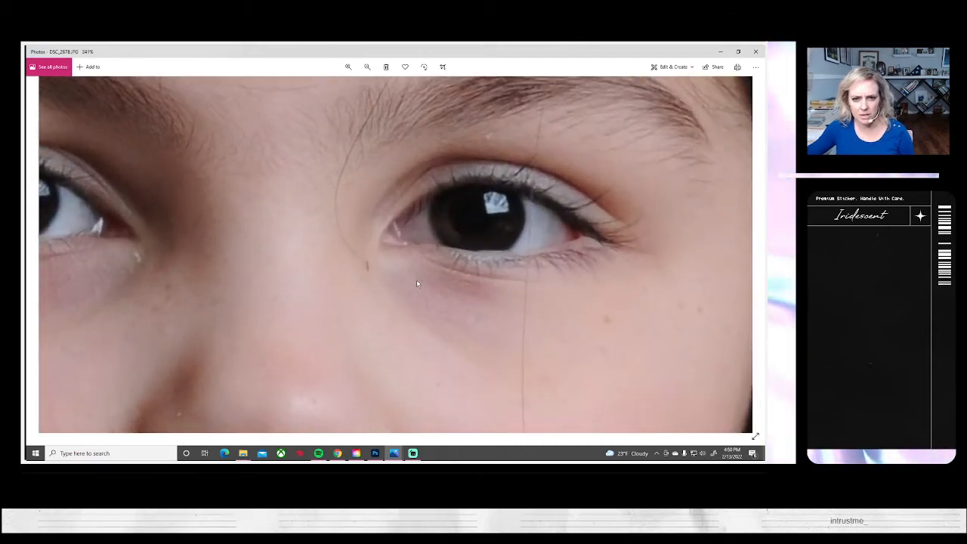
left_click(756, 51)
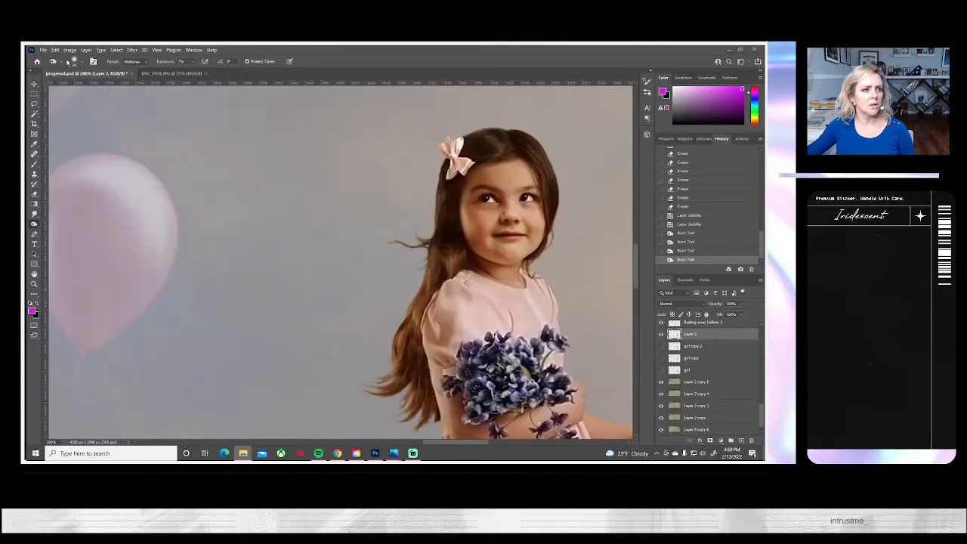
- Open DSC_2878.JPG and outline the girl's left eye closely with the Lasso tool
left_click(43, 50)
left_click(240, 134)
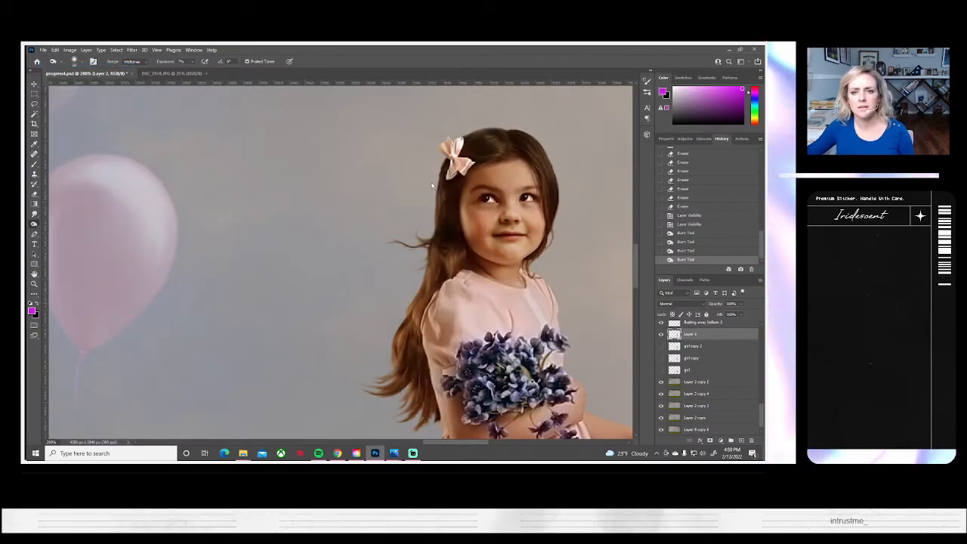
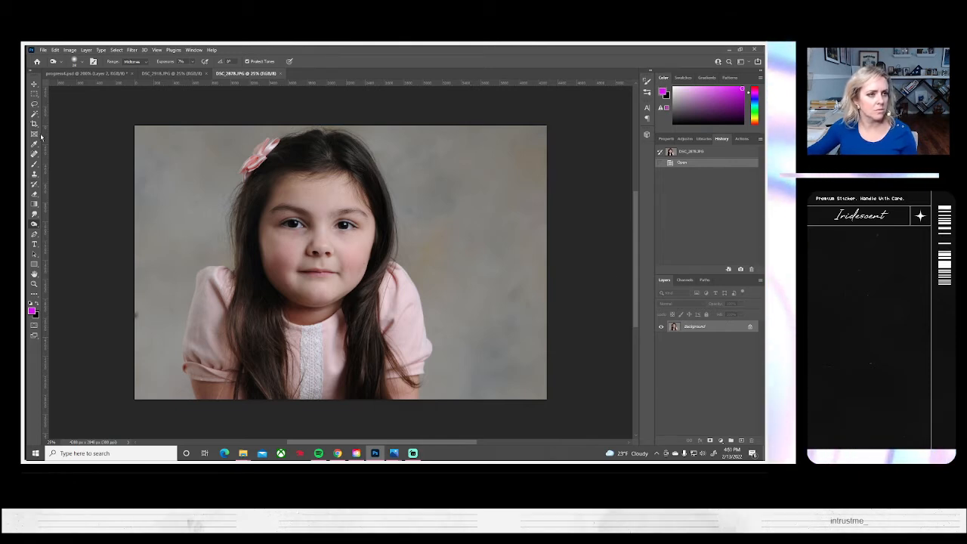
left_click(33, 283)
left_click(314, 231)
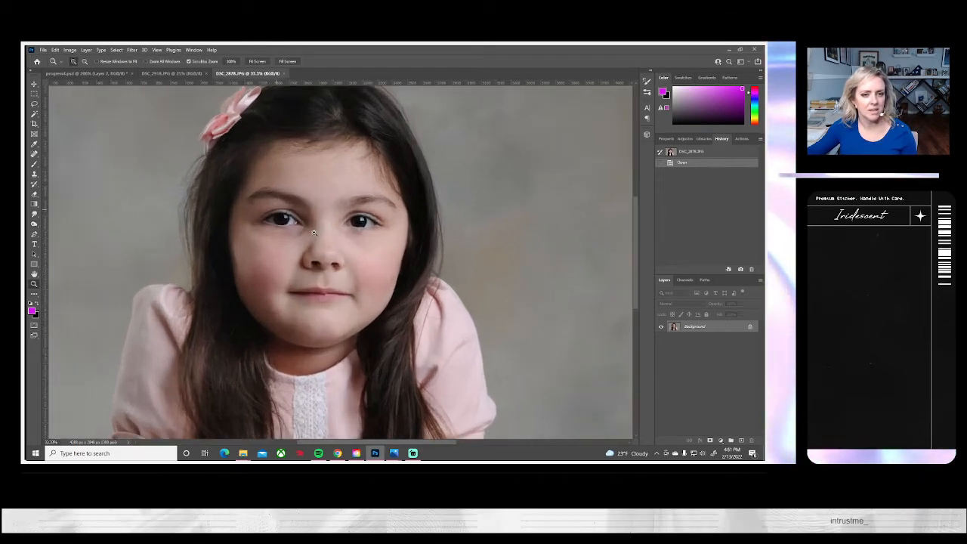
left_click(313, 232)
left_click(314, 232)
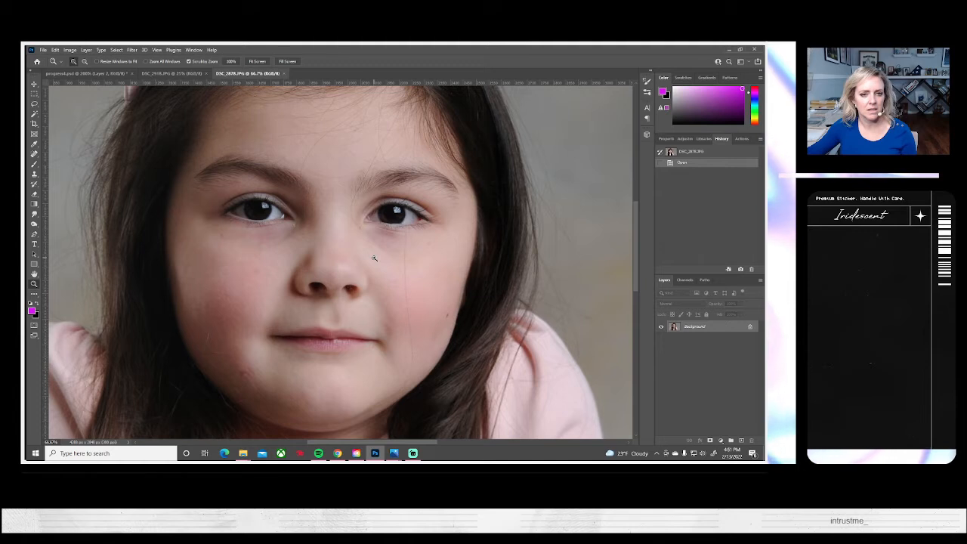
left_click(34, 105)
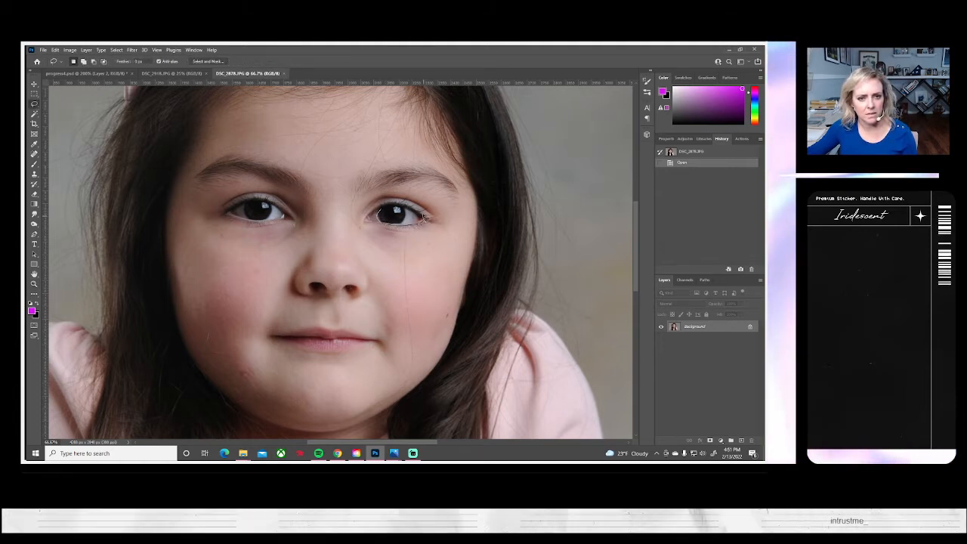
mouse_move(425, 217)
left_mouse_down()
mouse_move(412, 205)
mouse_move(386, 208)
mouse_move(390, 219)
left_mouse_up()
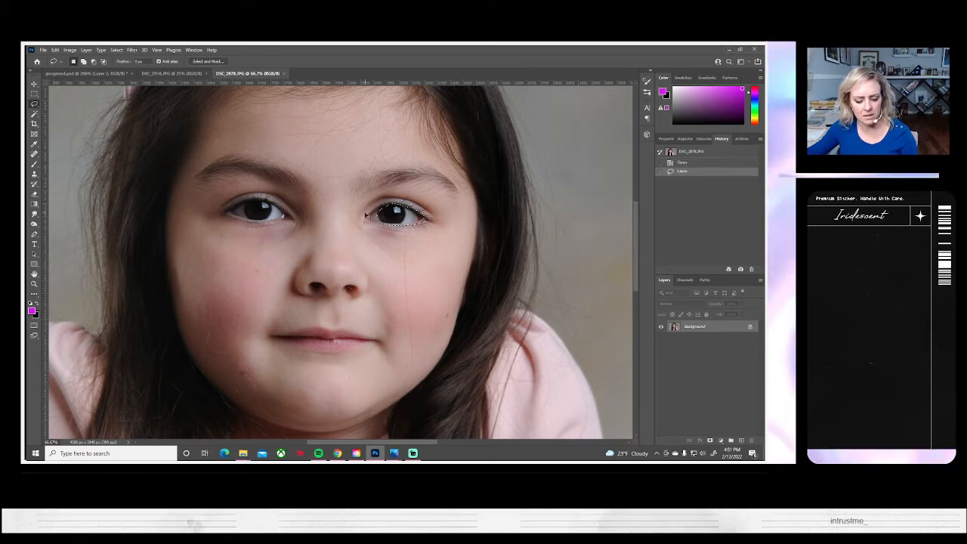
- Close the full-length studio photo and paste the copied eye into progress4.psd
left_click(159, 73)
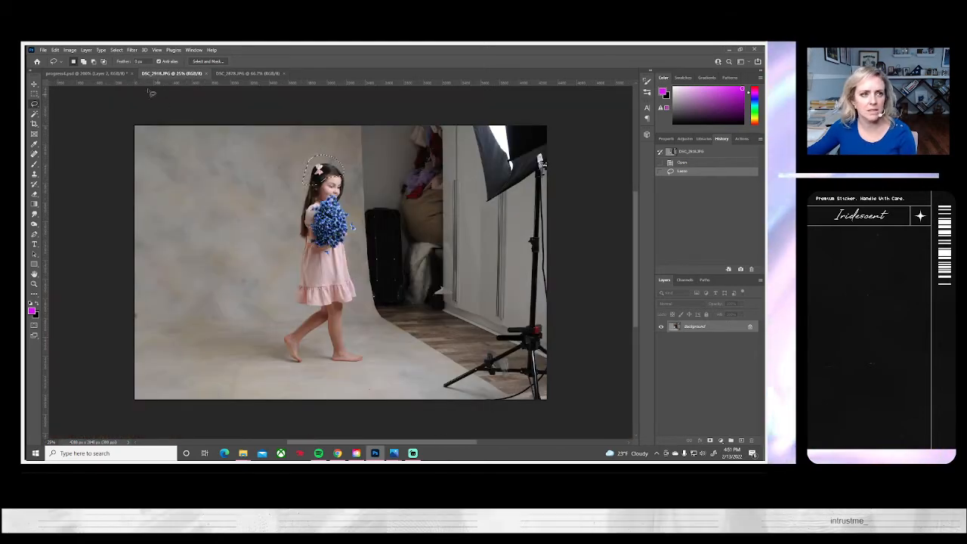
left_click(206, 74)
left_click(120, 74)
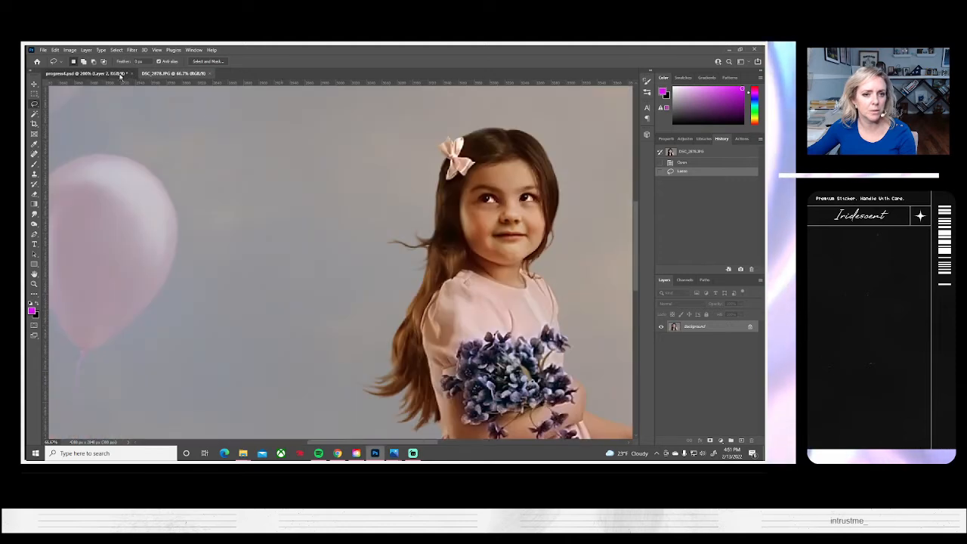
key("ctrl+v")
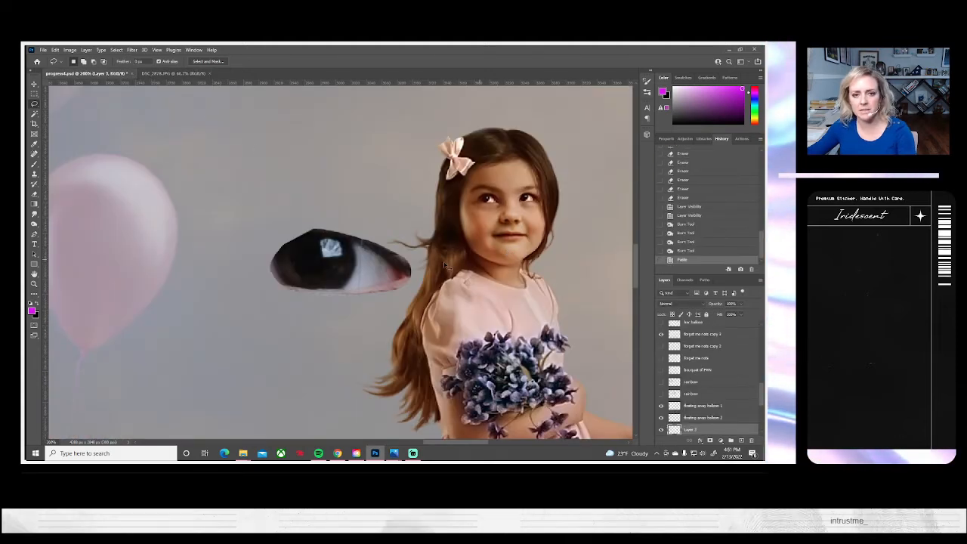
- Scale the pasted eye down proportionally and place it over the girl's nose
key("ctrl+t")
left_click_drag(413, 276, 536, 226)
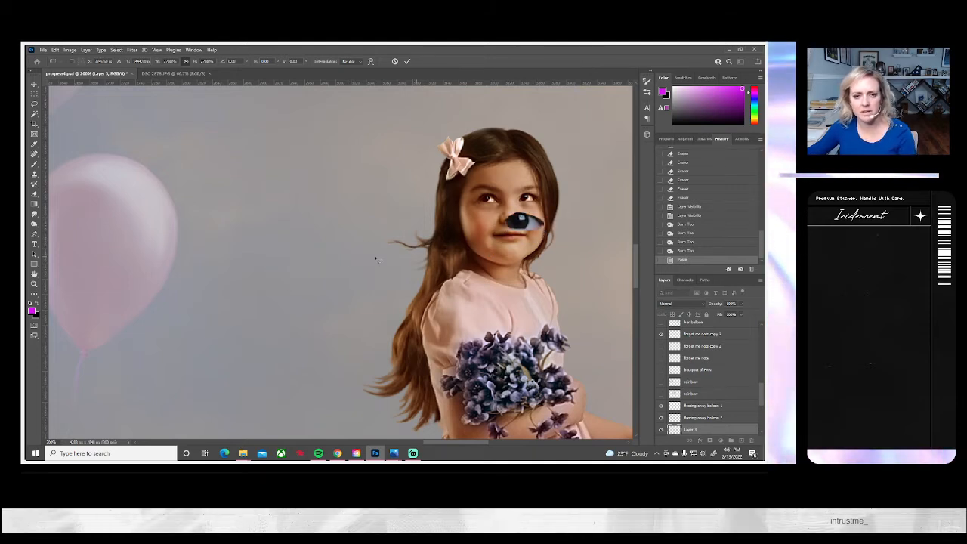
key("Return")
key("z")
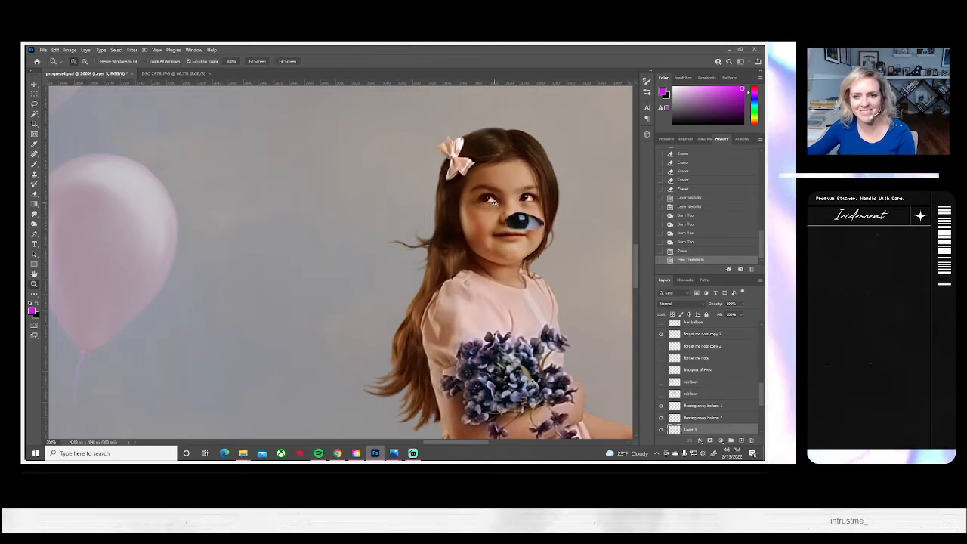
left_click(494, 204)
left_click_drag(535, 261, 435, 259)
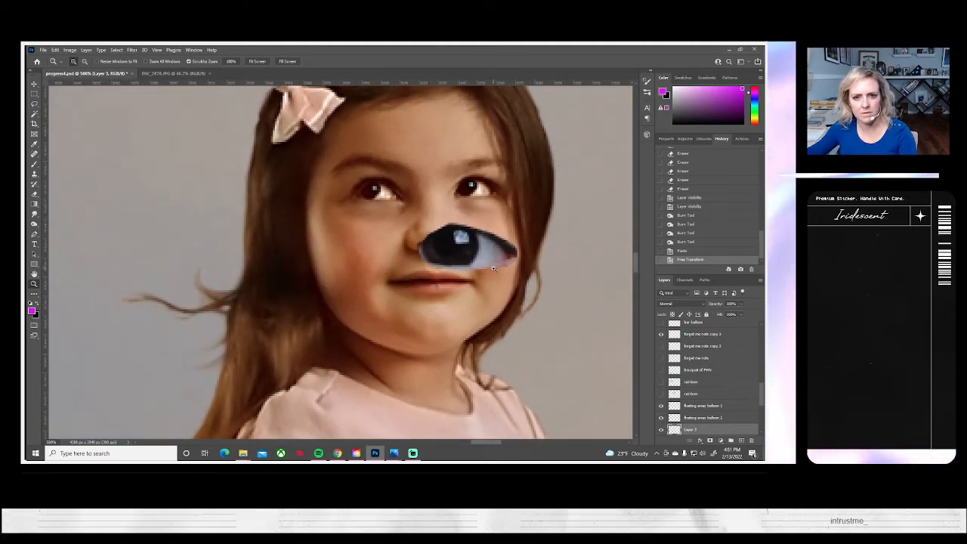
- Try to shrink the pasted eye further to match the girl's own eye, and delete its layer
key("ctrl+t")
left_click_drag(493, 268, 499, 222)
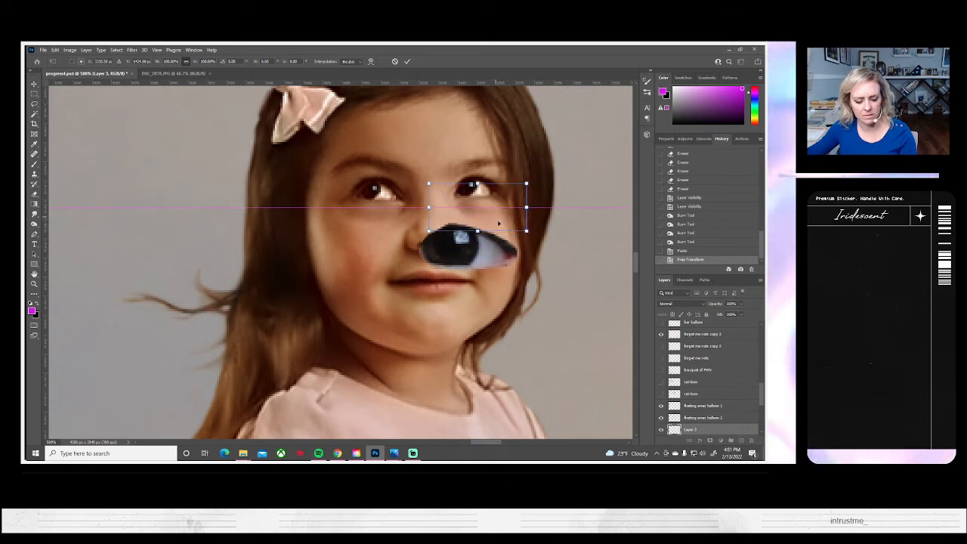
mouse_move(526, 184)
left_mouse_down()
mouse_move(502, 184)
mouse_move(538, 187)
left_mouse_up()
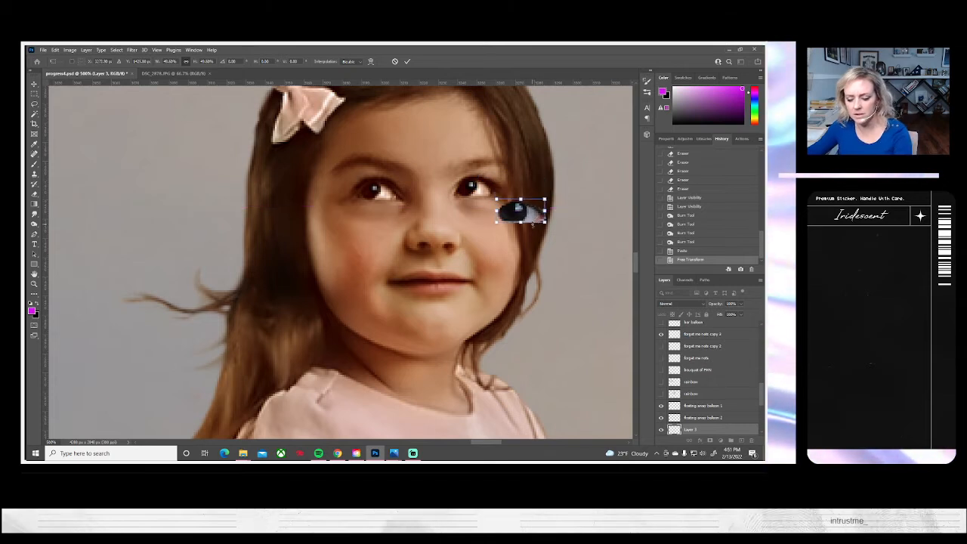
key("Return")
key("z")
key("Delete")
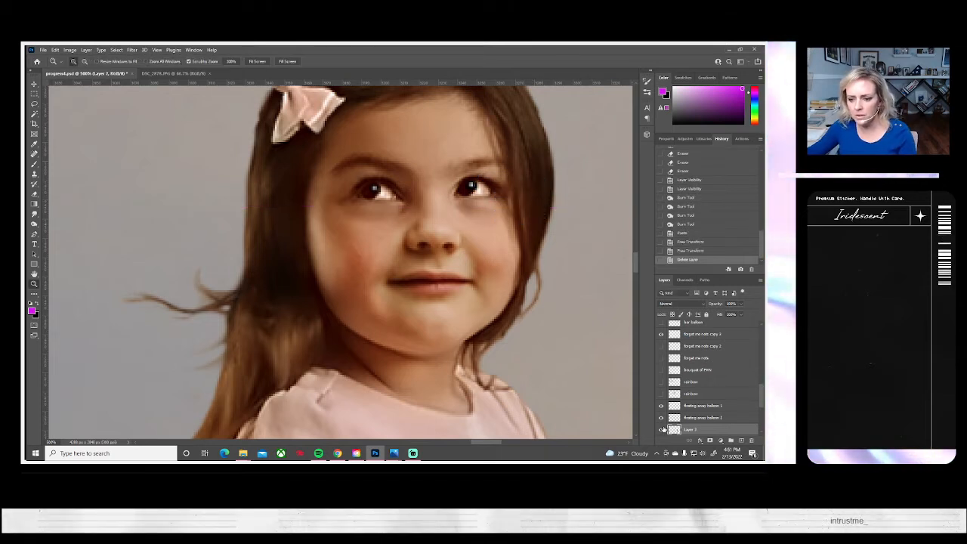
- Check the merged girl layer by hiding and showing it, and rename it "girl"
left_click(661, 430)
left_click(662, 429)
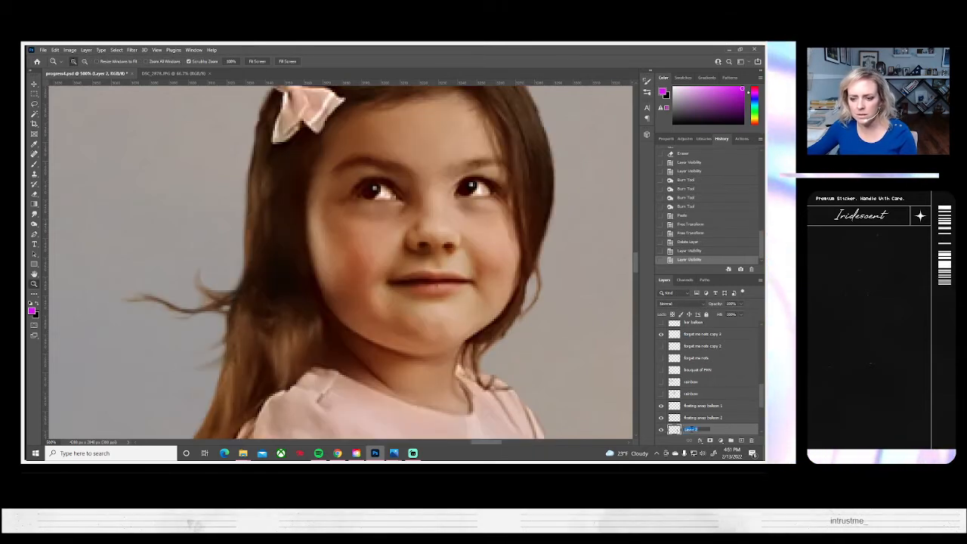
type("girl")
key("Return")
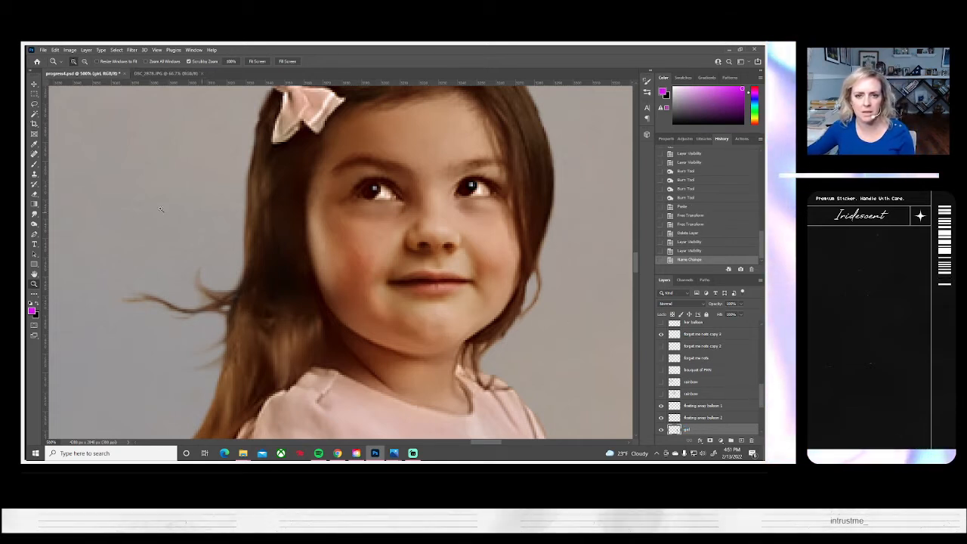
- Select the whites of both eyes with the Magic Wand, without the stray extra area, and copy them onto a new layer
key("w")
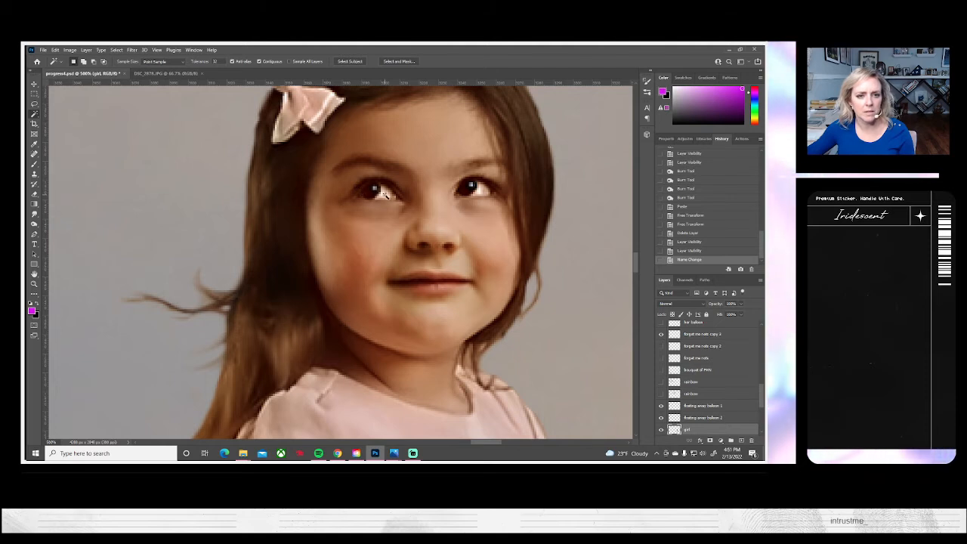
left_click(385, 195)
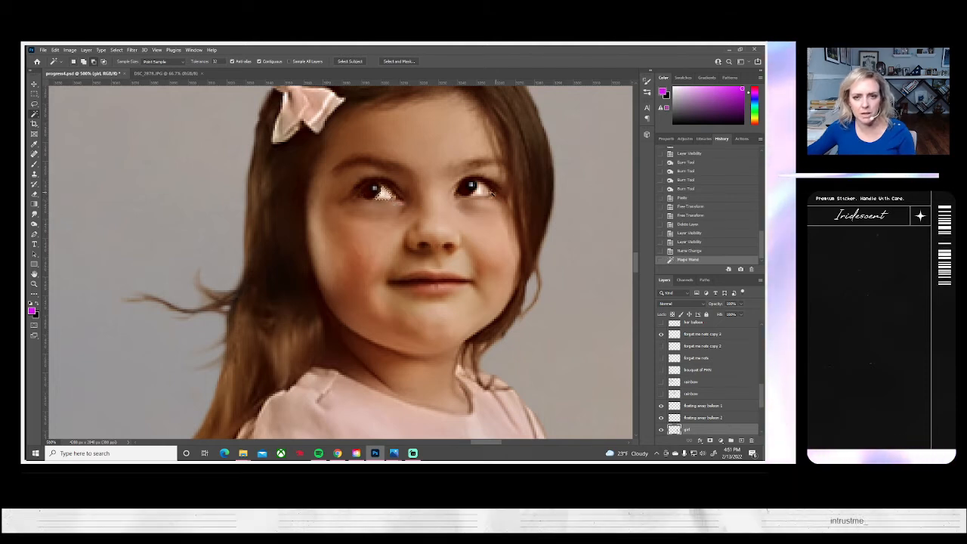
left_click(481, 193, "shift")
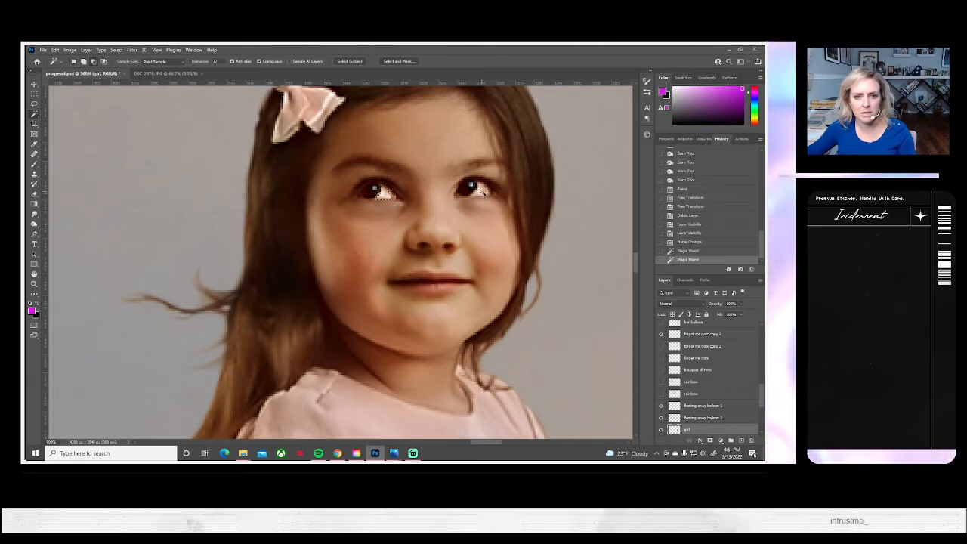
left_click(483, 193, "shift")
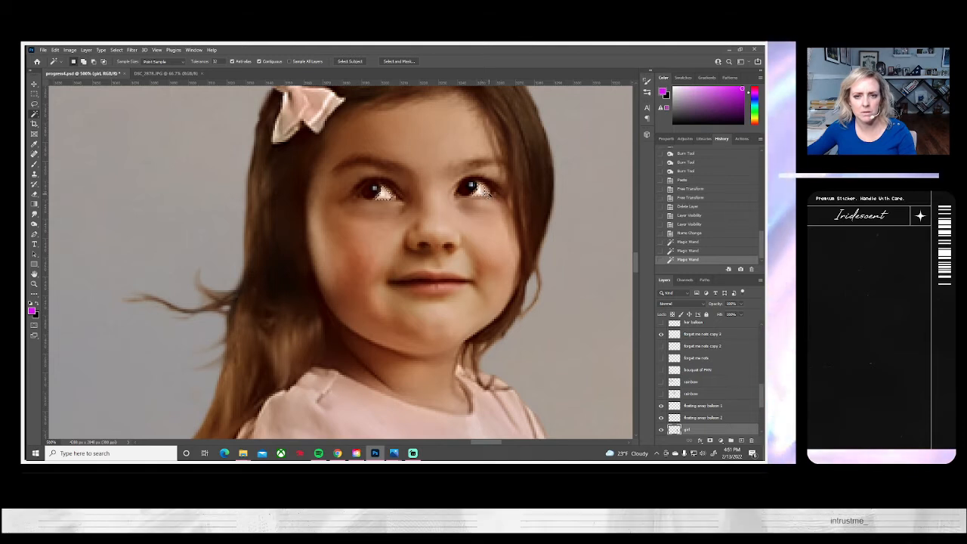
left_click(485, 193, "shift")
left_click(456, 201, "shift")
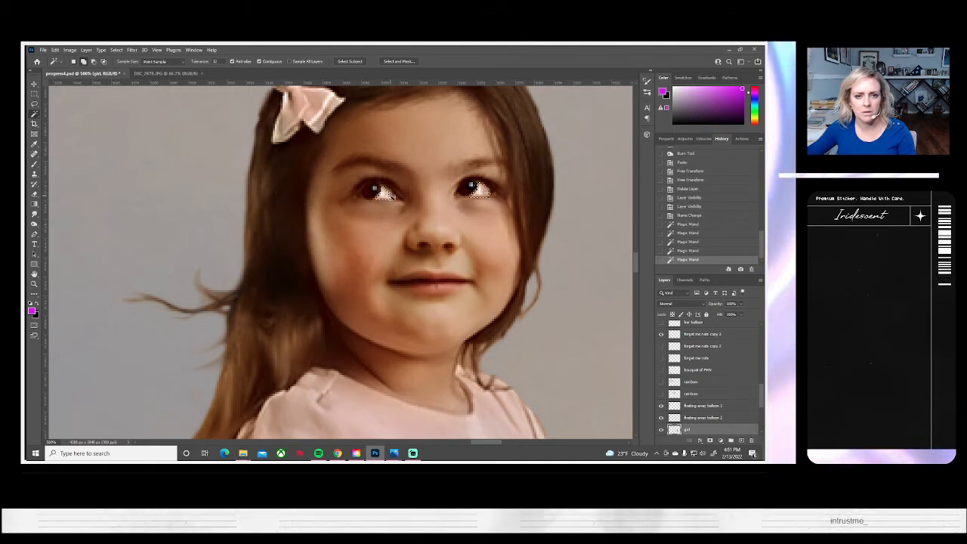
key("ctrl+z")
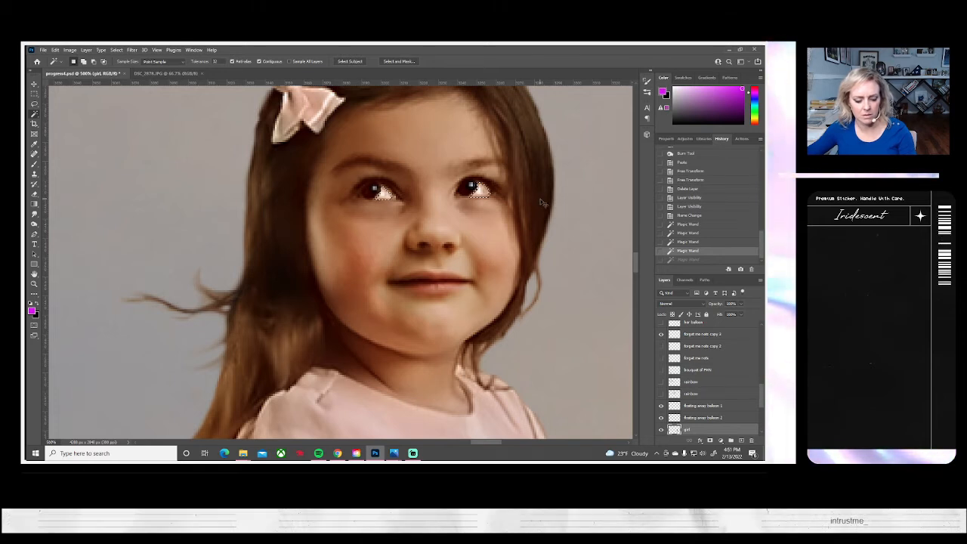
key("ctrl+c")
key("ctrl+v")
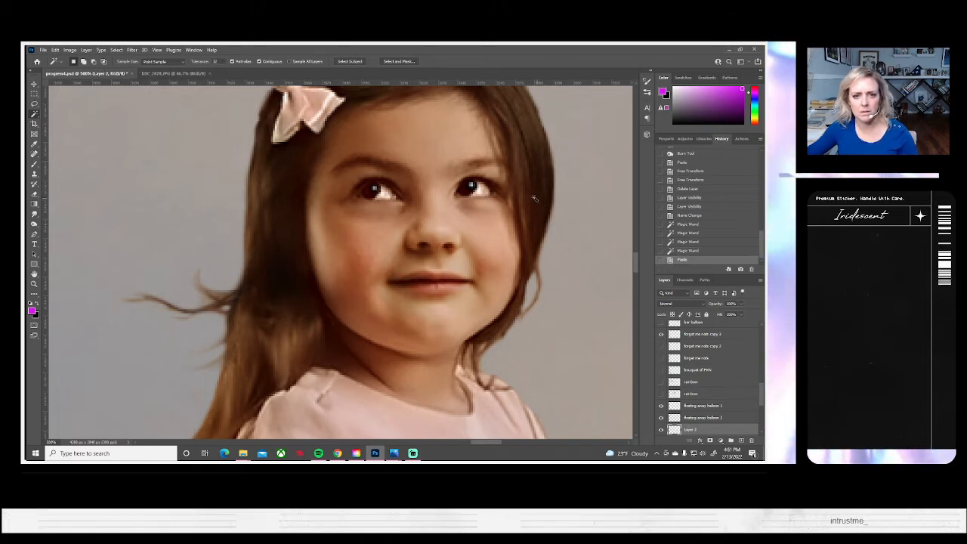
- Darken the copied eye whites with Brightness/Contrast at brightness -18 and compare with the layer hidden
left_click(68, 50)
mouse_move(91, 81)
left_click(178, 67)
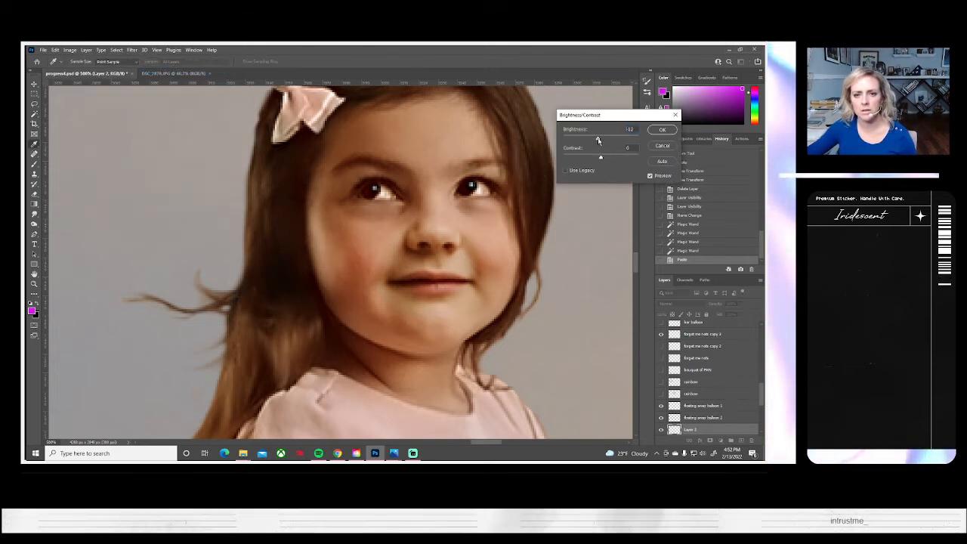
left_click_drag(597, 139, 598, 140)
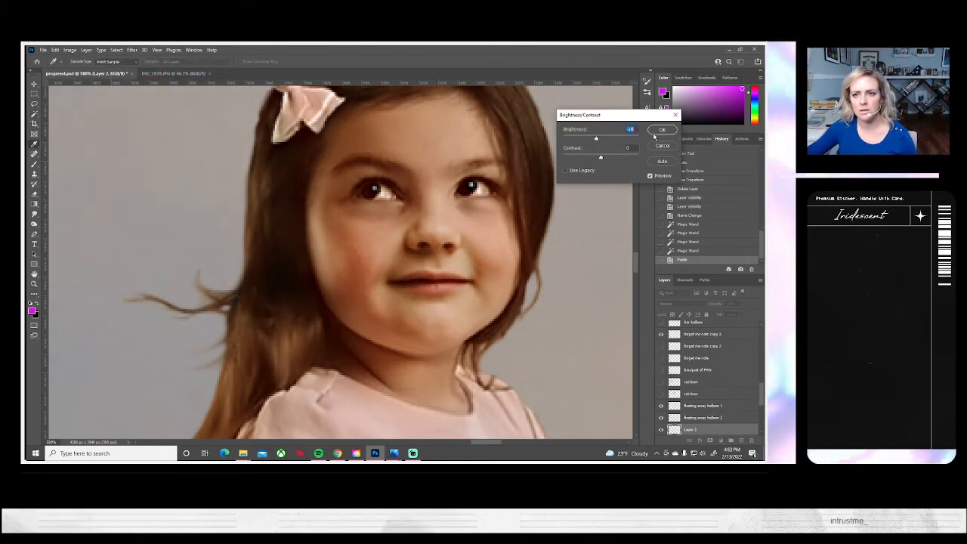
left_click(661, 129)
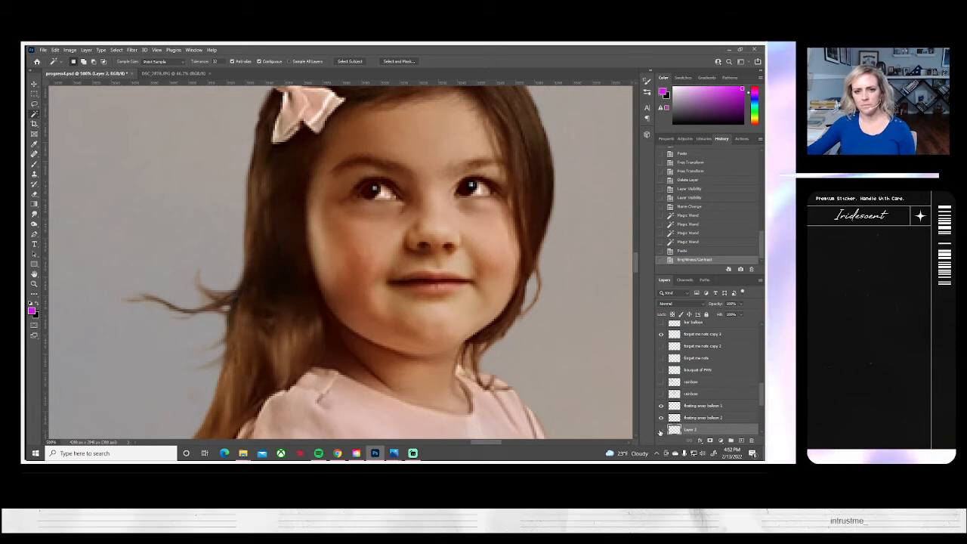
left_click(660, 431)
left_click(660, 432)
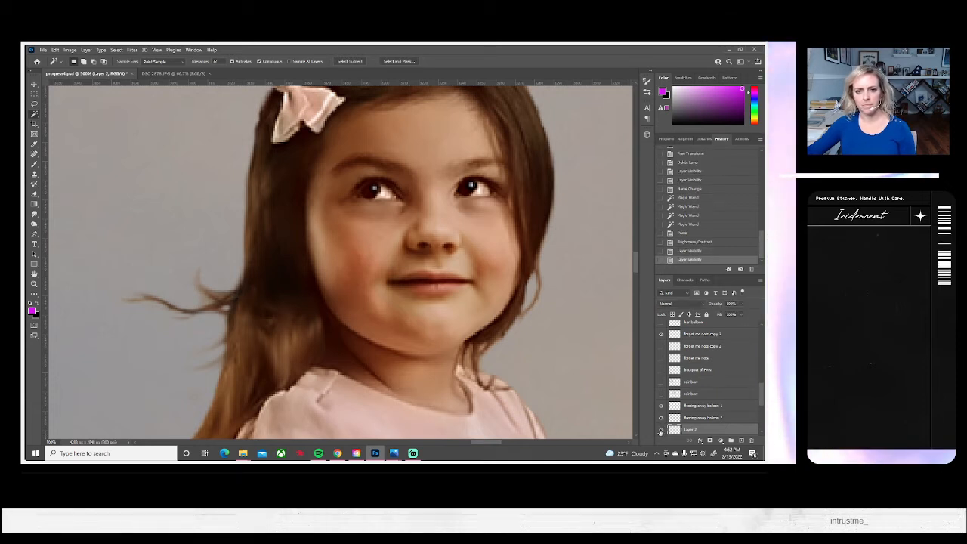
- Merge the eye whites layer with the girl layer and name the merged layer "girl"
scroll(687, 424, "down", 2)
right_click(690, 406)
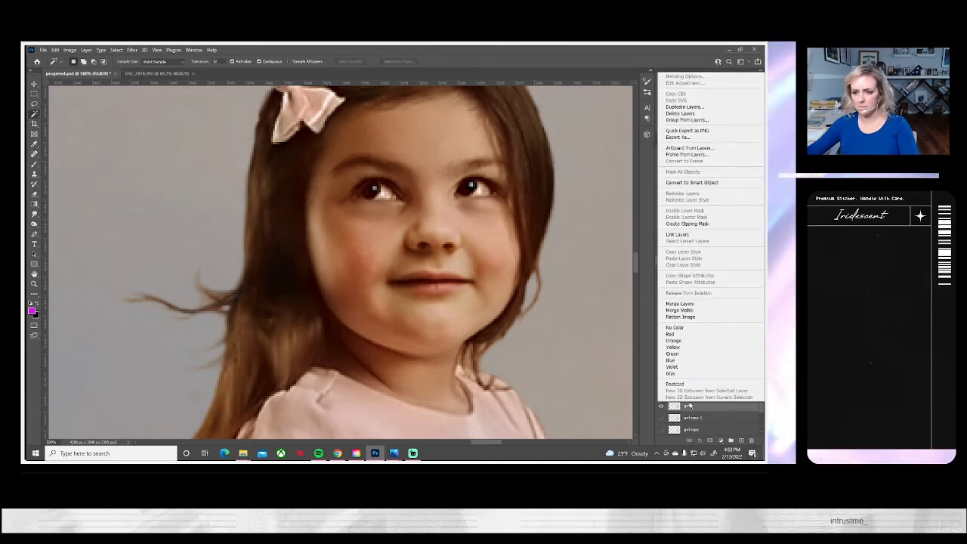
left_click(679, 303)
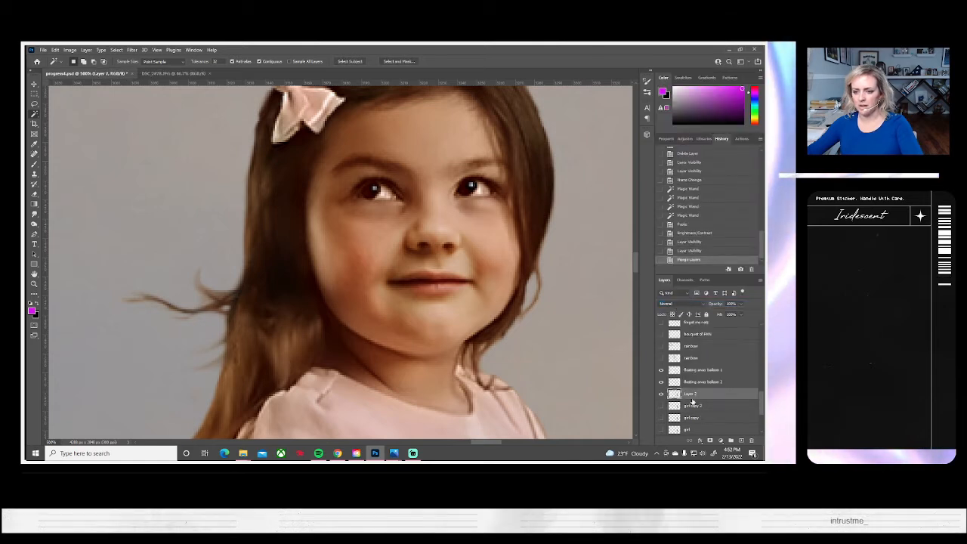
double_click(690, 394)
type("girl")
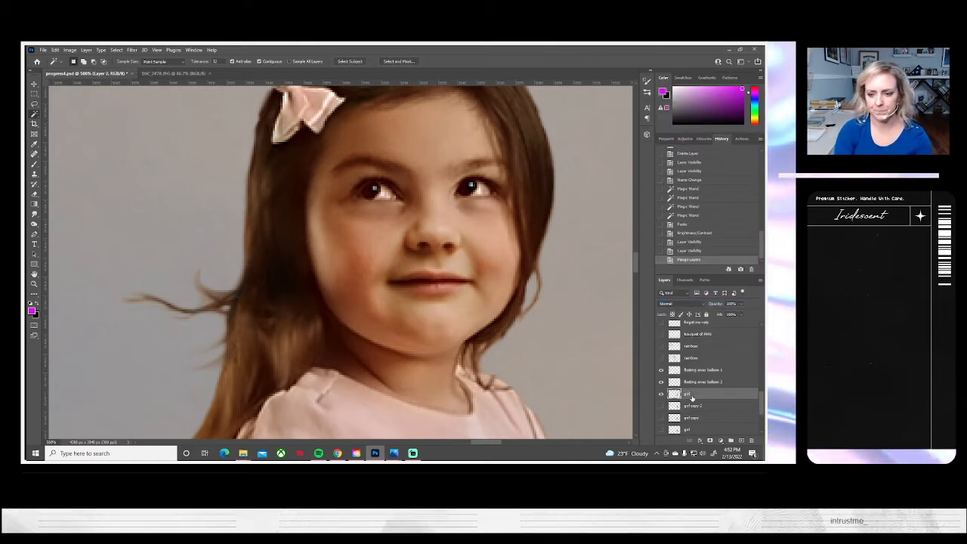
key("Return")
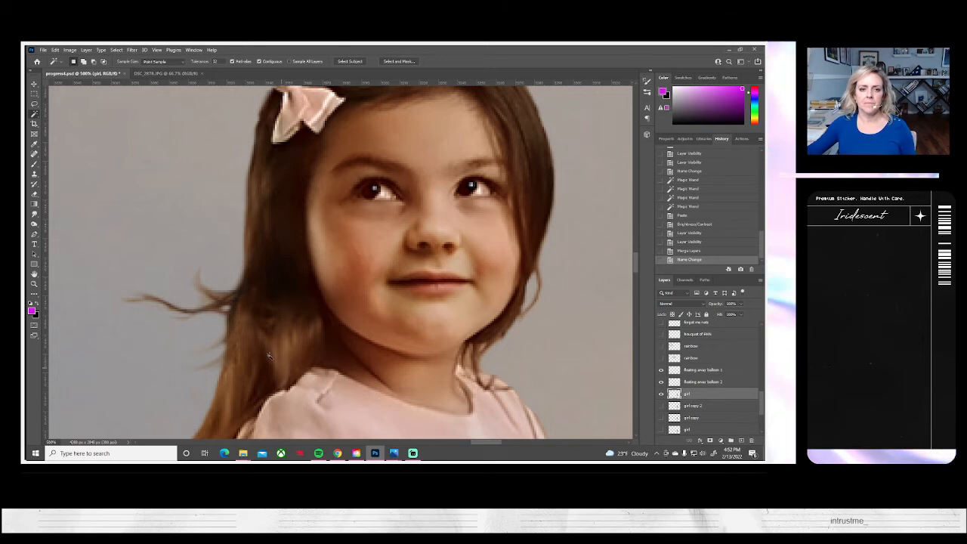
- Darken the grass around and beneath the girl's feet on Layer 2 copy 5 with the Burn tool, using midtones at 7% exposure
key("z")
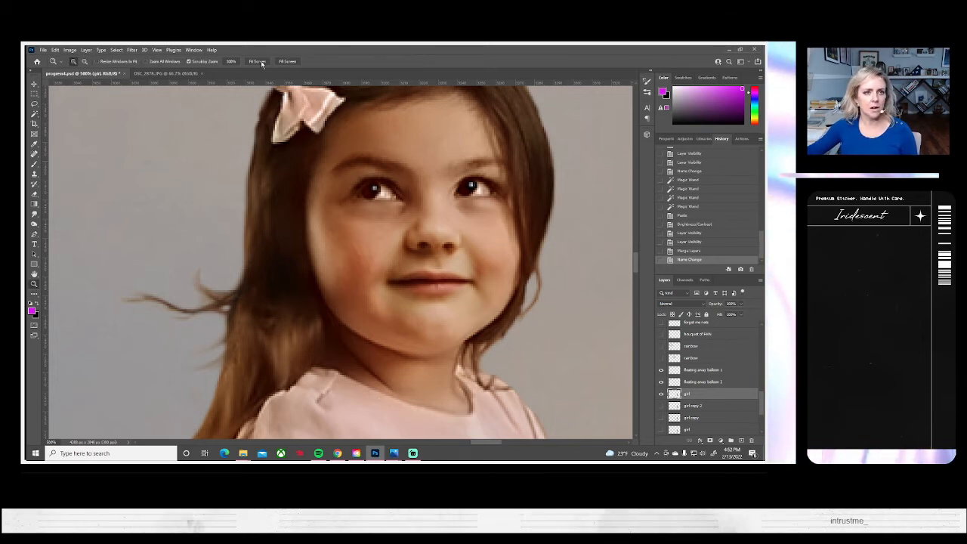
left_click(257, 61)
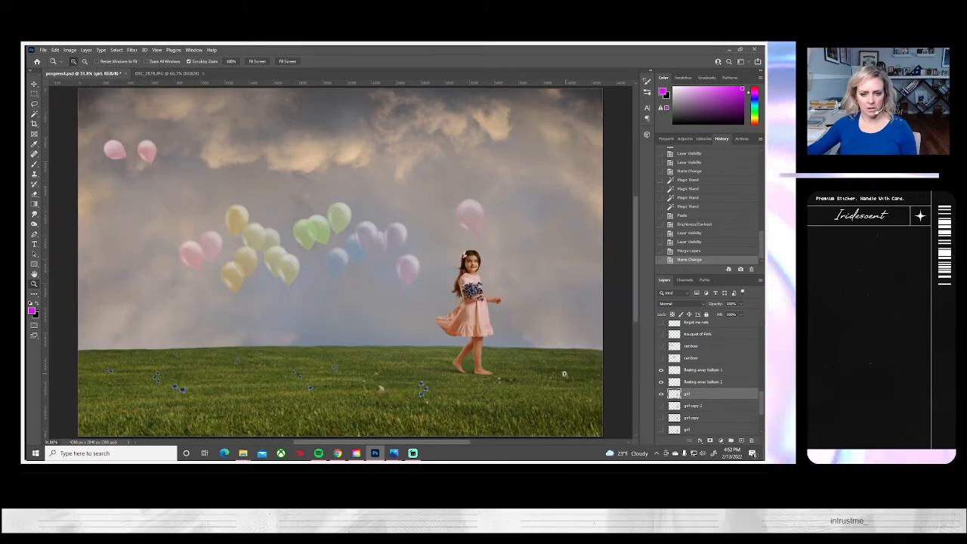
scroll(688, 404, "down", 2)
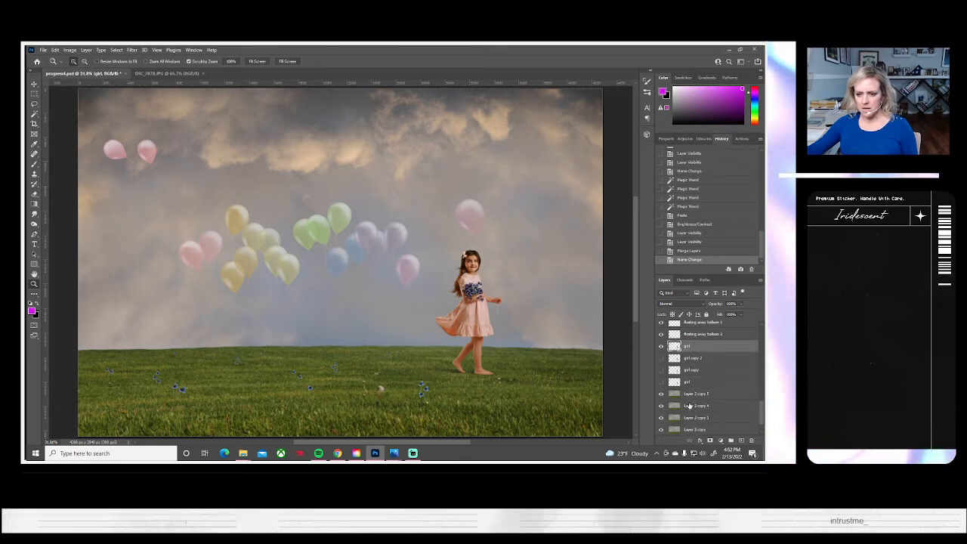
left_click(673, 394)
left_click(277, 370)
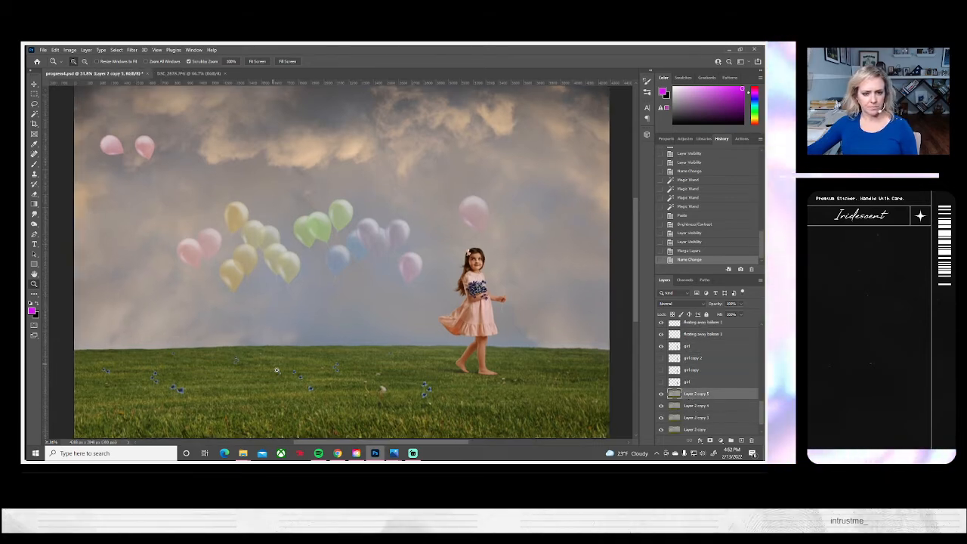
mouse_move(472, 377)
left_mouse_down()
mouse_move(239, 355)
mouse_move(320, 361)
left_mouse_up()
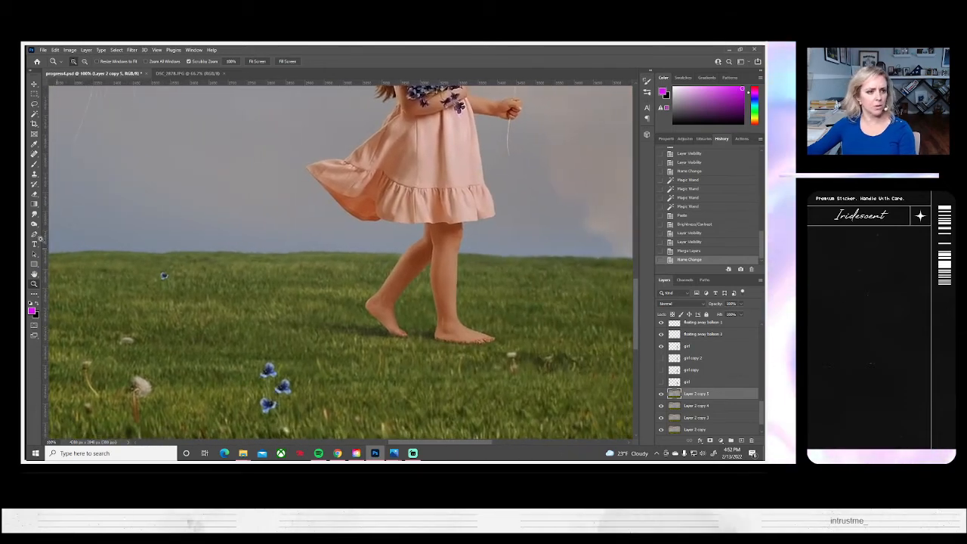
left_click(34, 225)
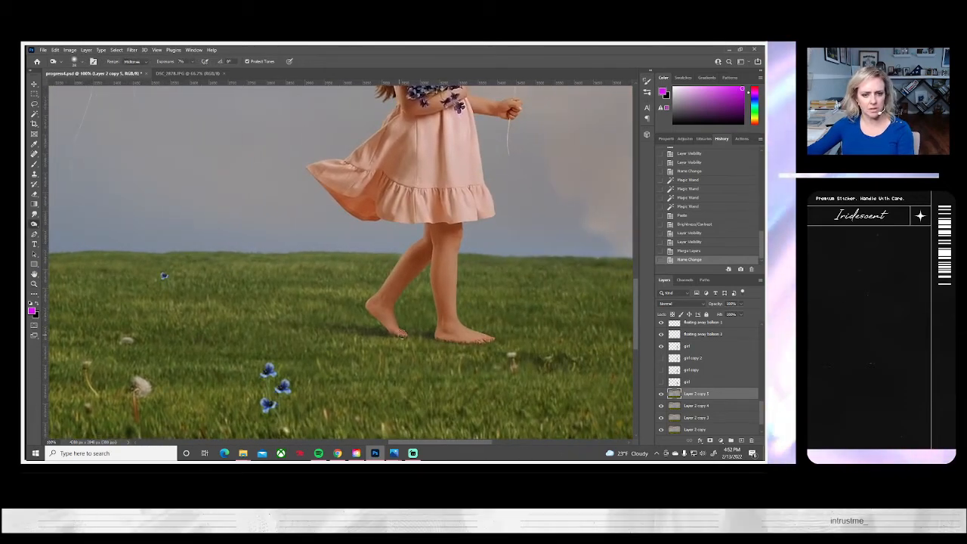
left_click_drag(328, 330, 452, 342)
- Burn small shadows into the grass beneath the blue flower clusters across the field on Layer 2 copy 5
left_click_drag(300, 396, 411, 303)
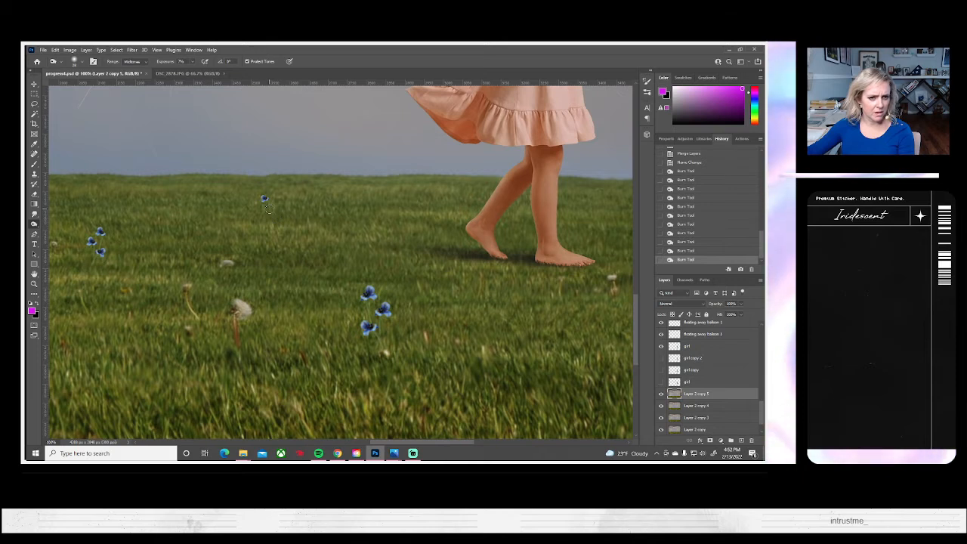
left_click(269, 209)
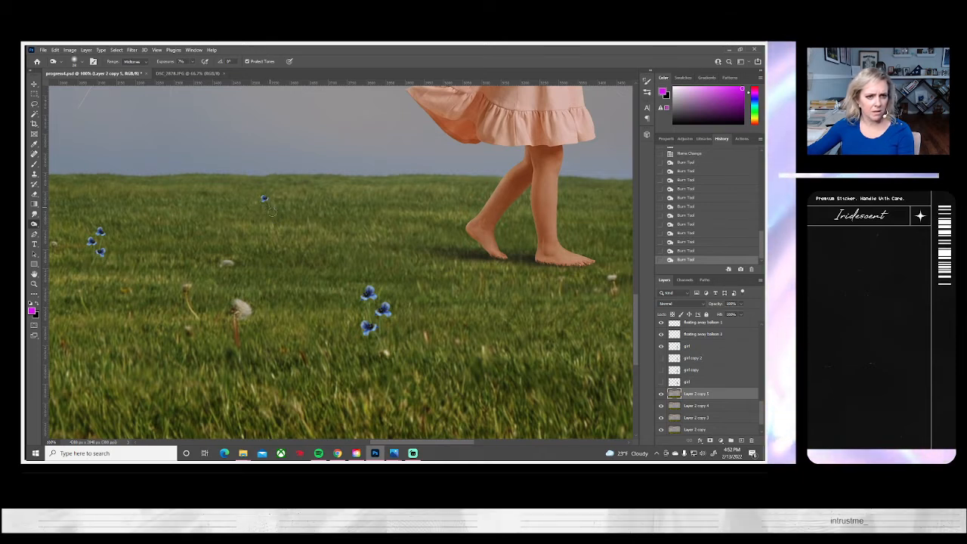
left_click(266, 208)
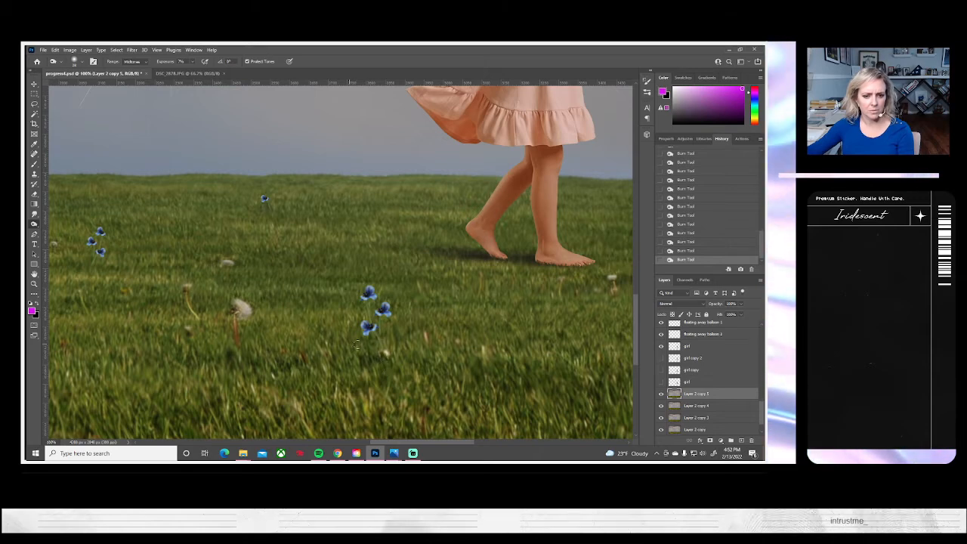
scroll(262, 346, "left", 5)
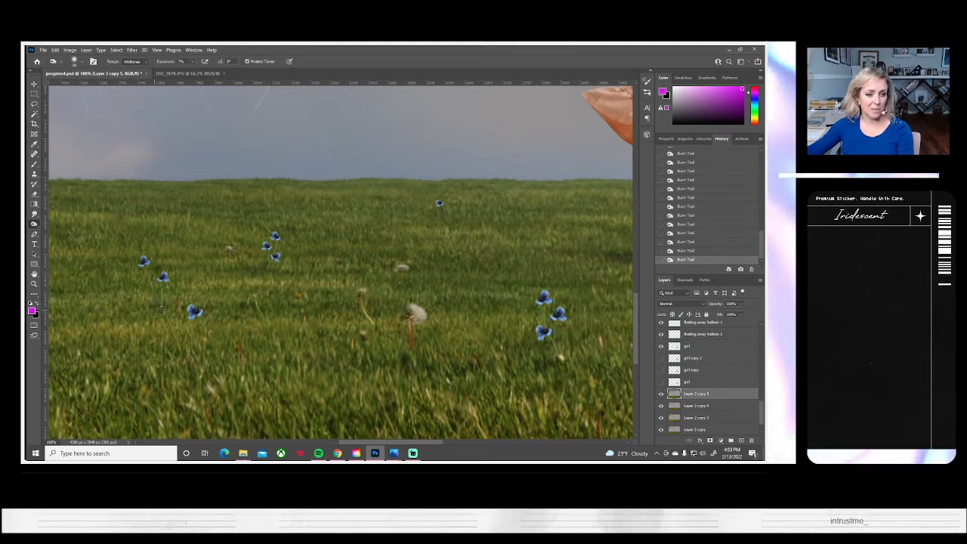
left_click_drag(185, 390, 480, 355)
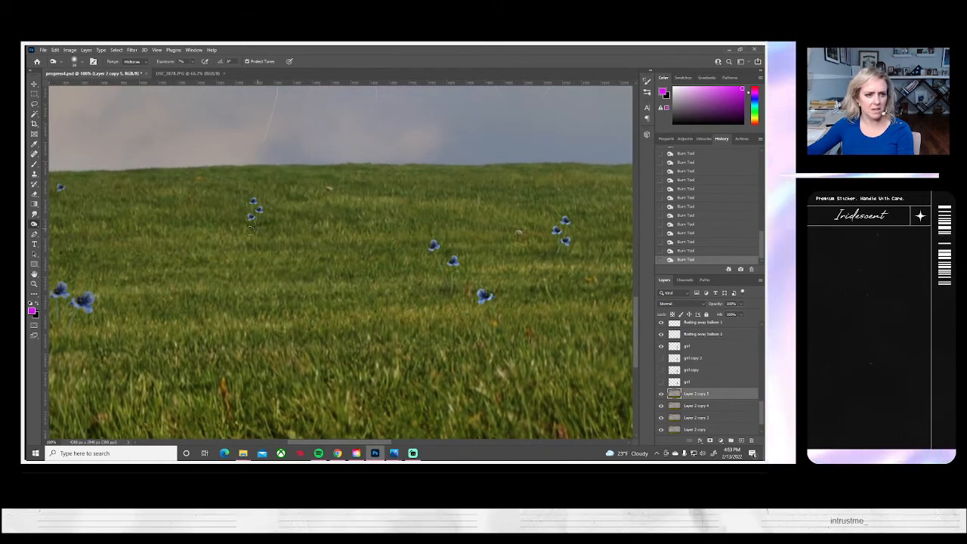
- Smudge the blue flowers and their stems into the grass on the "forget me nots copy 3" layer with a resized soft brush
scroll(690, 371, "up", 5)
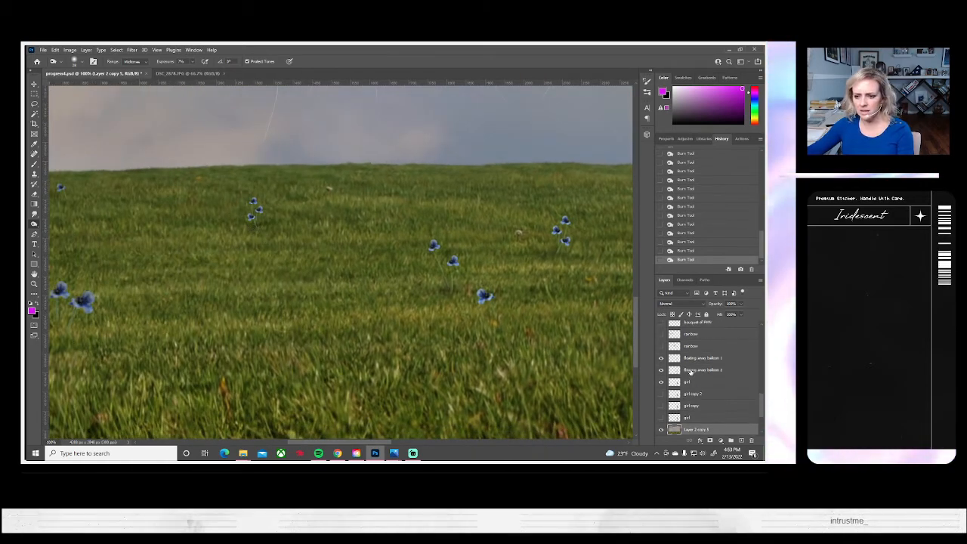
scroll(694, 372, "up", 5)
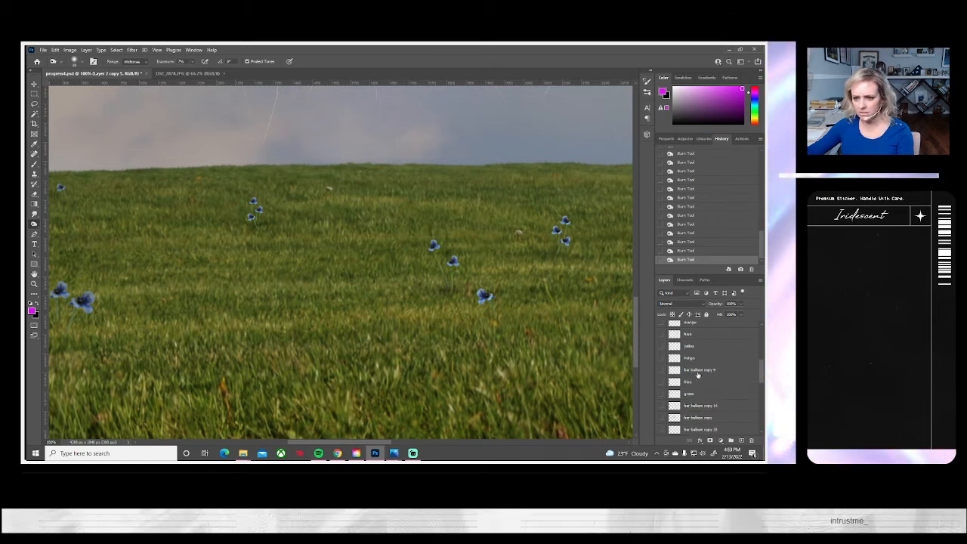
scroll(703, 373, "down", 4)
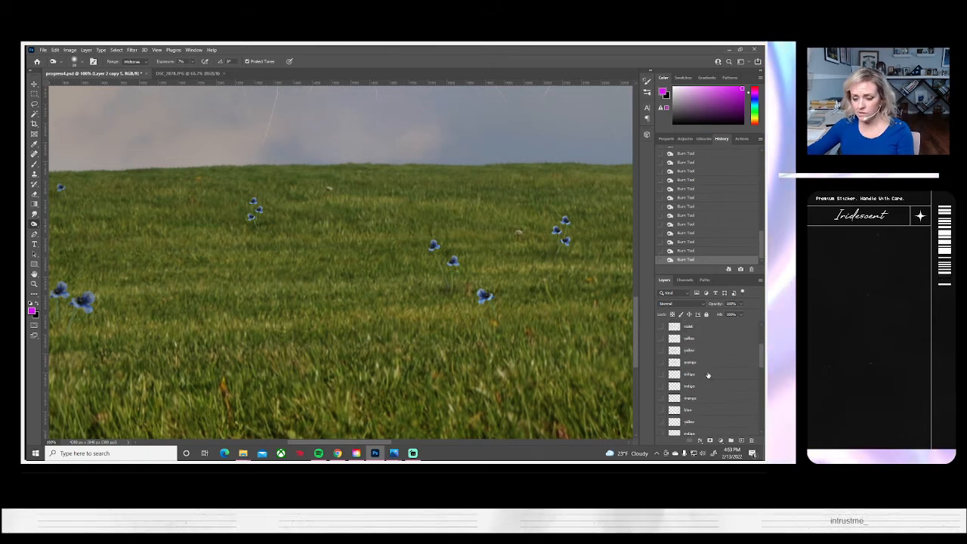
left_click(708, 398)
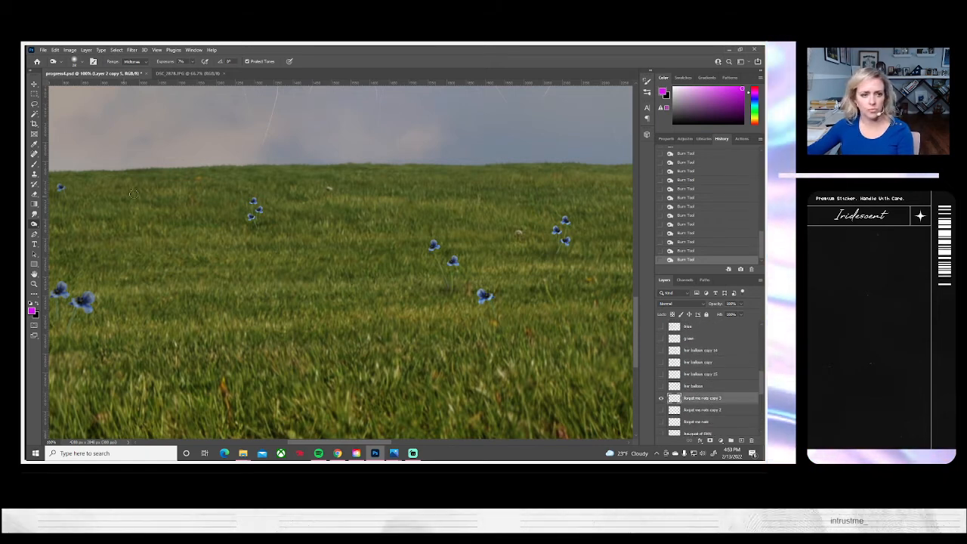
left_click(34, 214)
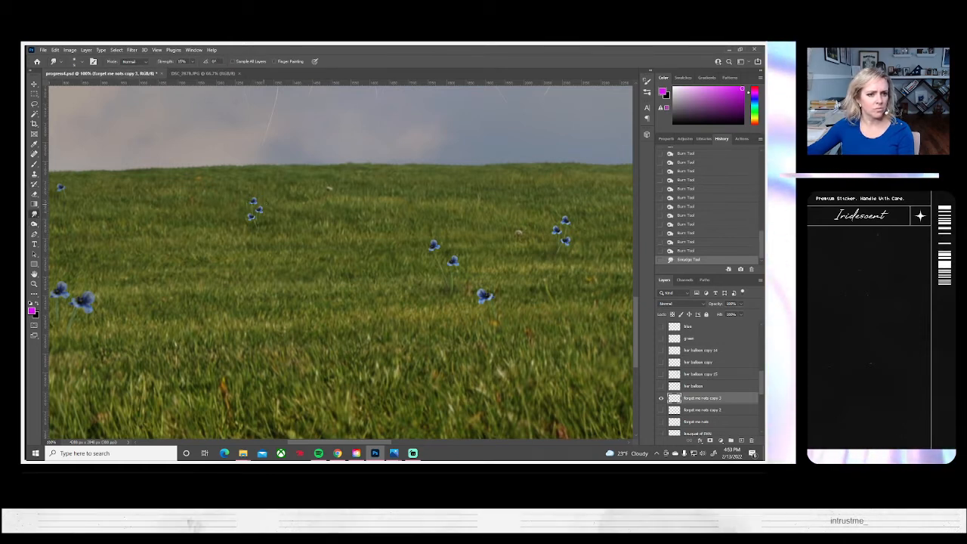
left_click(74, 61)
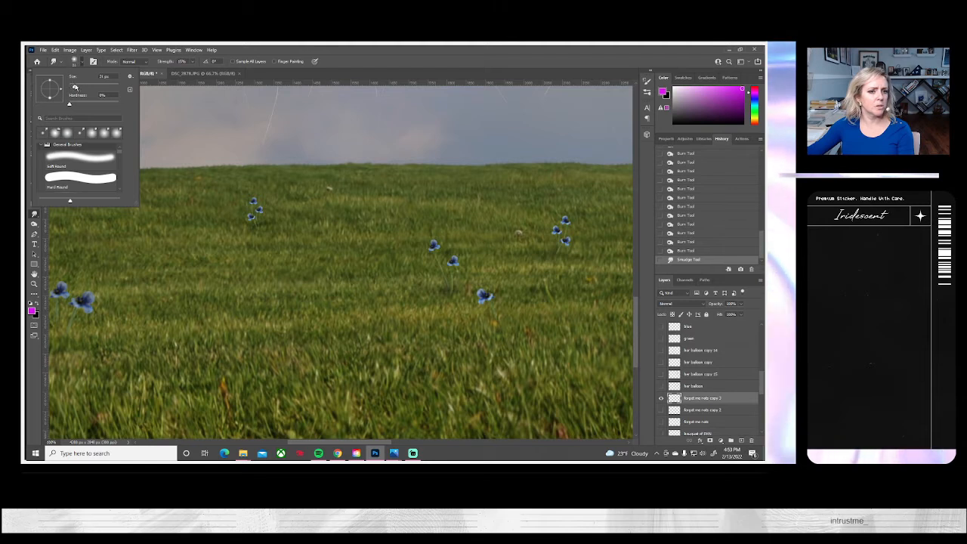
mouse_move(250, 203)
left_mouse_down()
mouse_move(262, 212)
mouse_move(251, 219)
mouse_move(256, 225)
left_mouse_up()
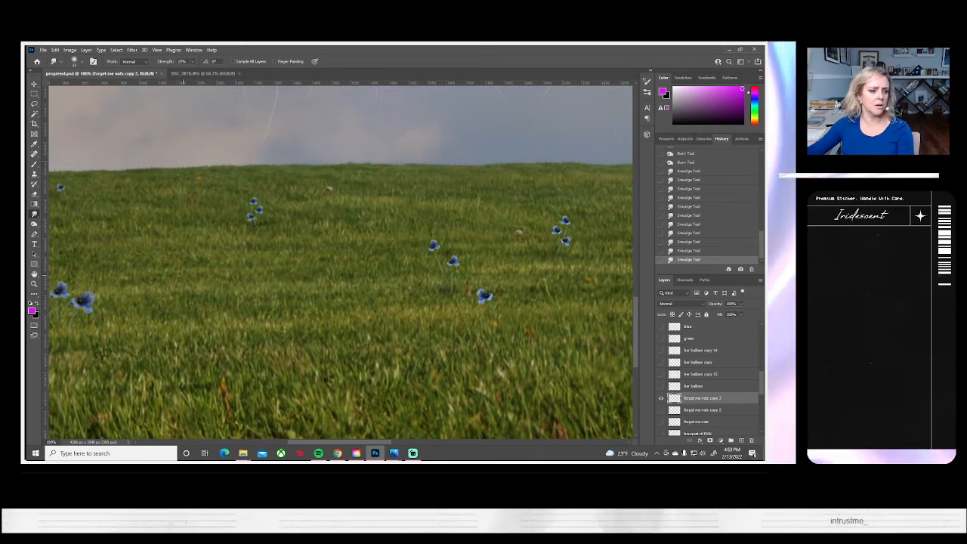
- Try smudging the grass below the two large blue flowers on Layer 2 copy 5, and roll back those strokes in the history
left_click_drag(267, 324, 429, 299)
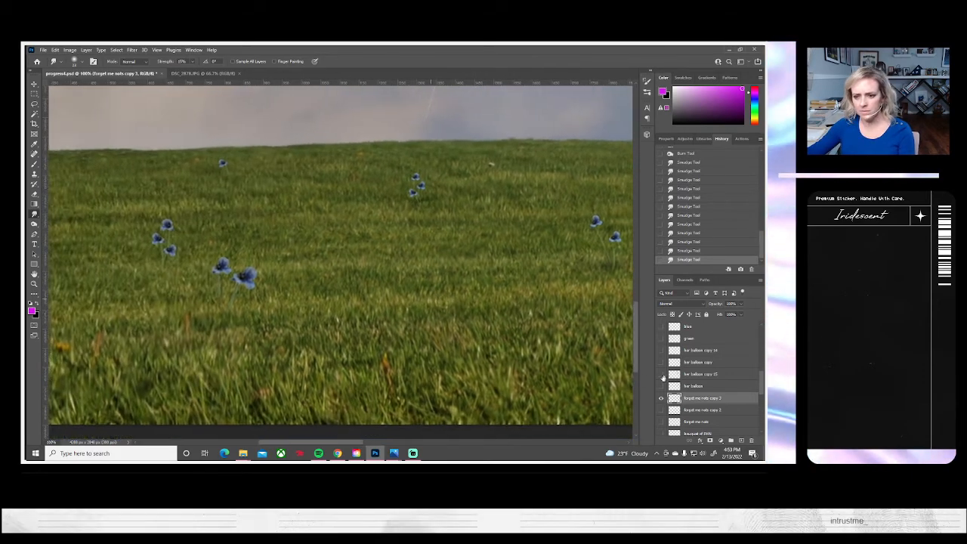
scroll(711, 390, "down", 3)
scroll(710, 389, "down", 2)
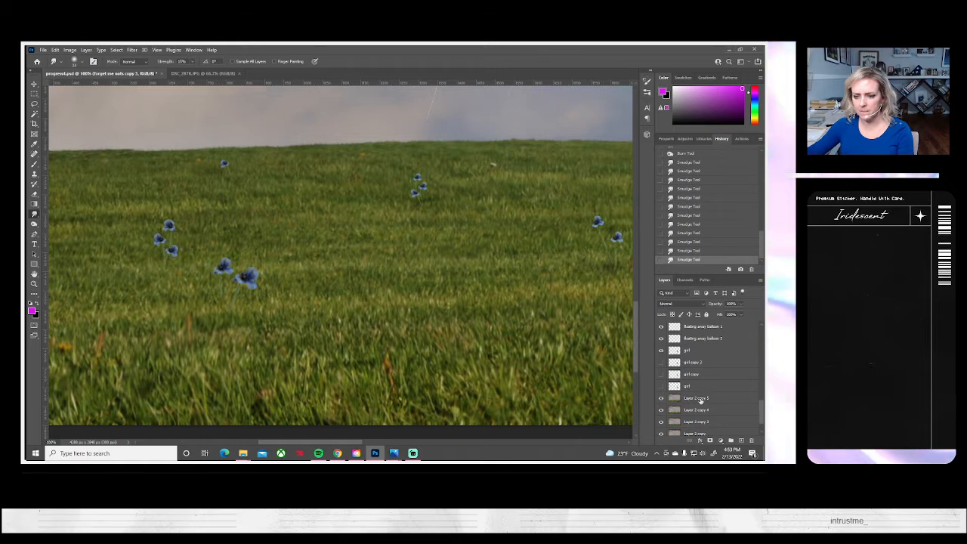
left_click(698, 398)
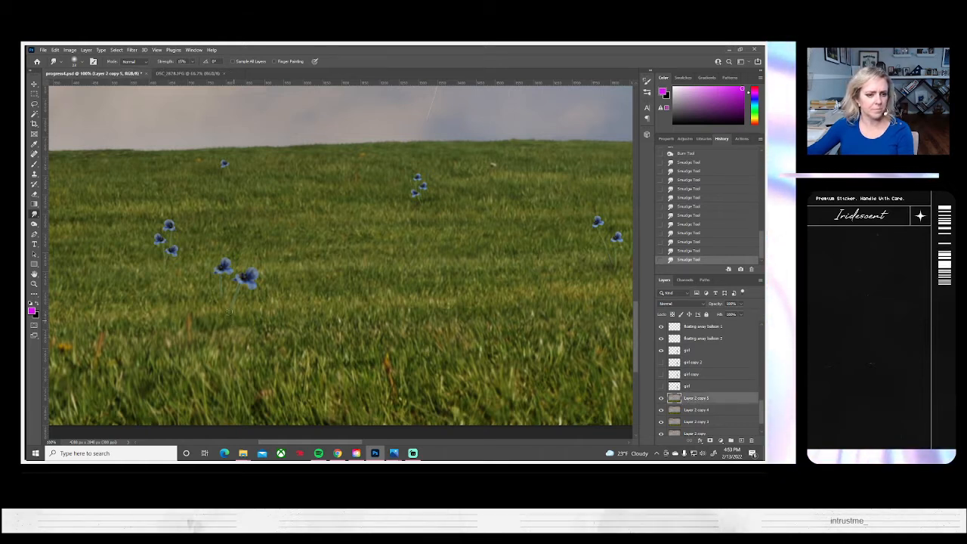
left_click_drag(233, 312, 229, 309)
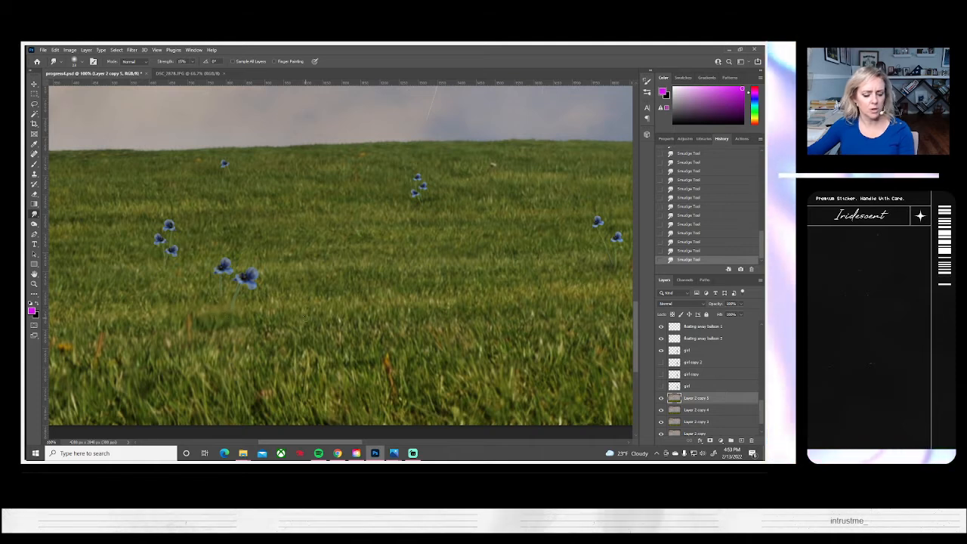
left_click(690, 216)
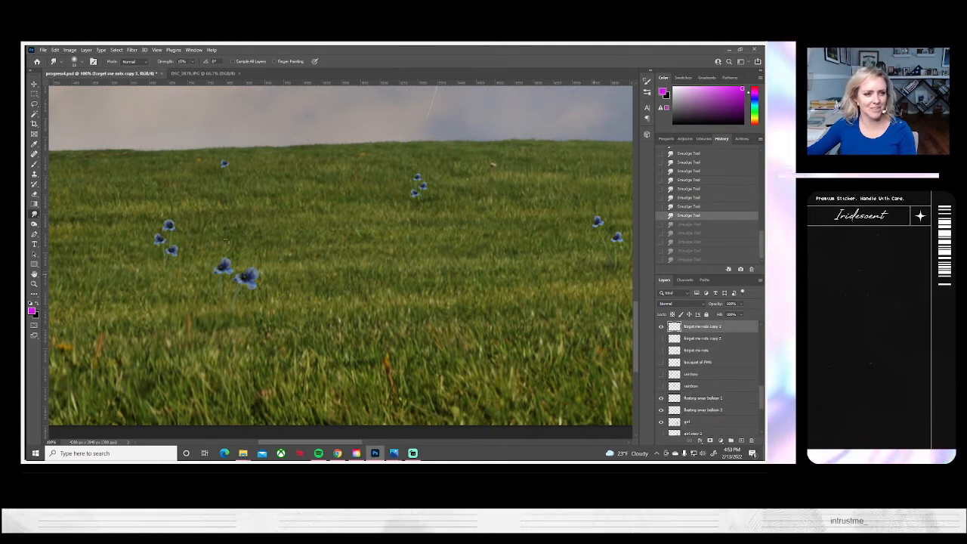
- Apply Burn tool strokes below the two large flowers and the neighbouring three-flower cluster on the "forget me nots copy 3" layer
left_click(34, 225)
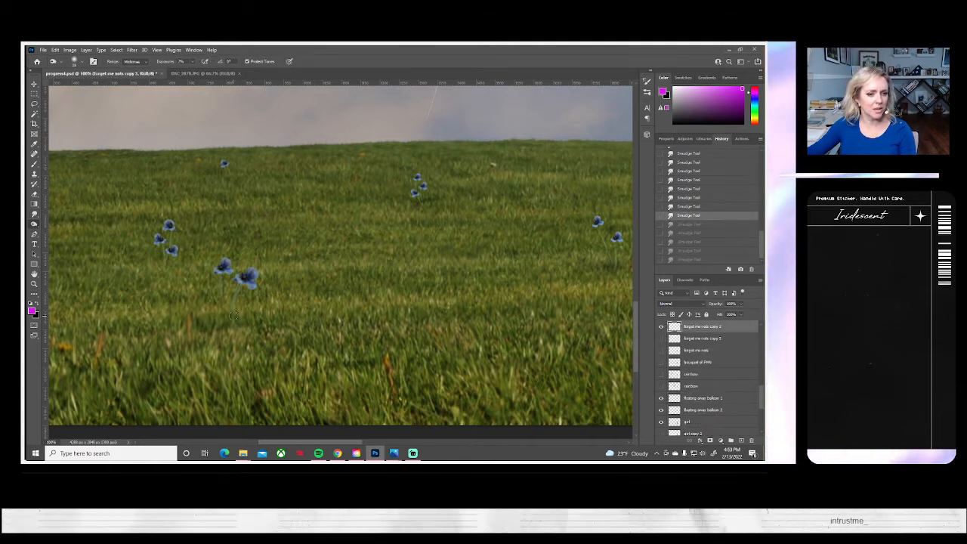
left_click_drag(227, 317, 227, 320)
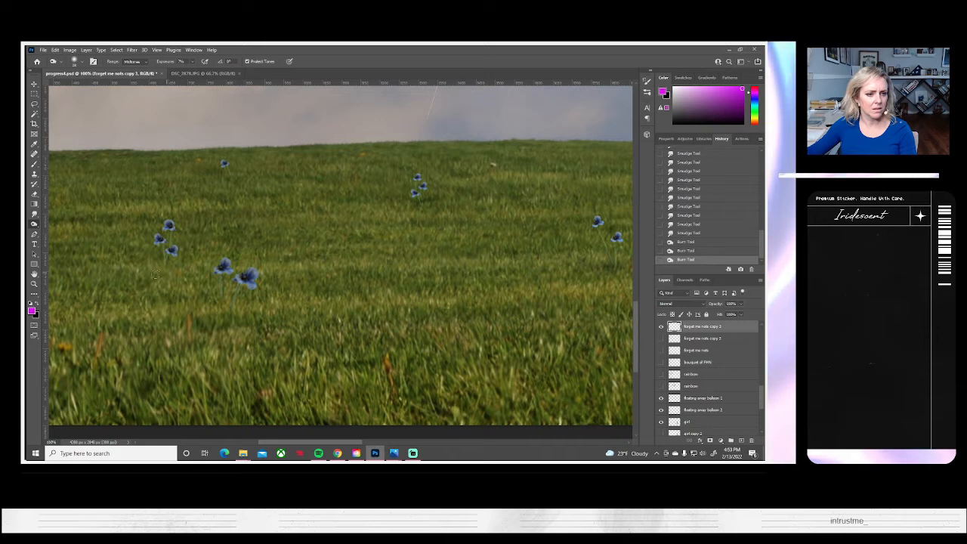
left_click(155, 276)
- Burn shadows into the grass on Layer 2 copy 5 below the two large flowers and the three-flower cluster, undoing a stray stroke
scroll(710, 360, "up", 1)
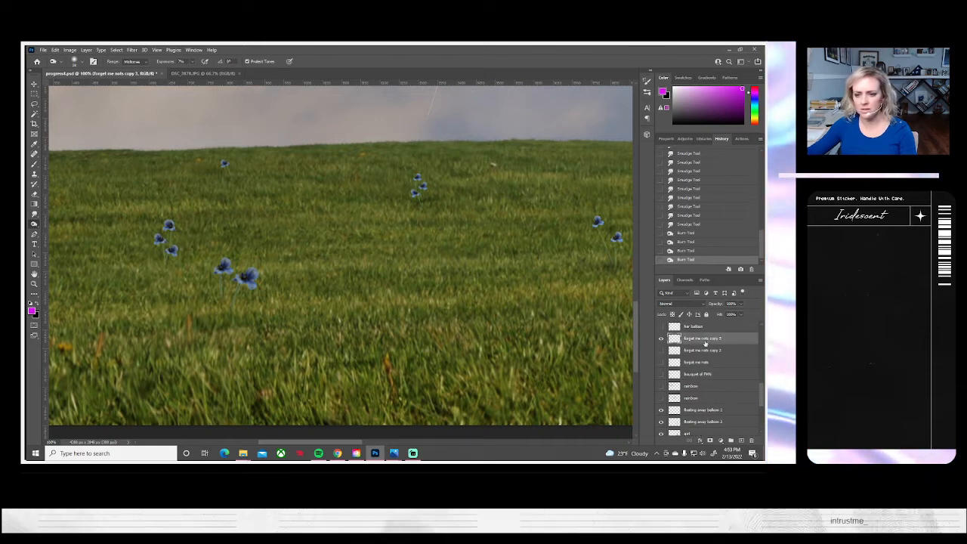
scroll(704, 355, "down", 5)
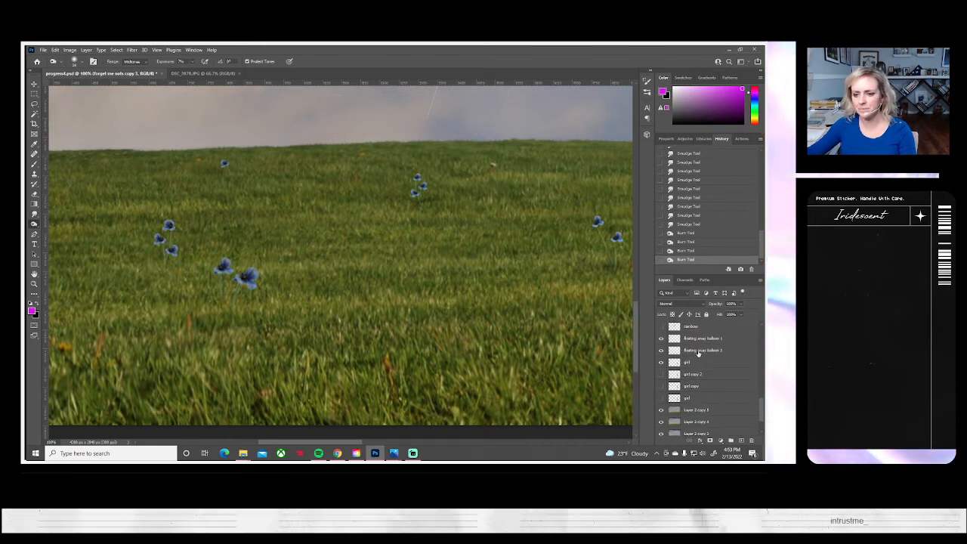
left_click(696, 409)
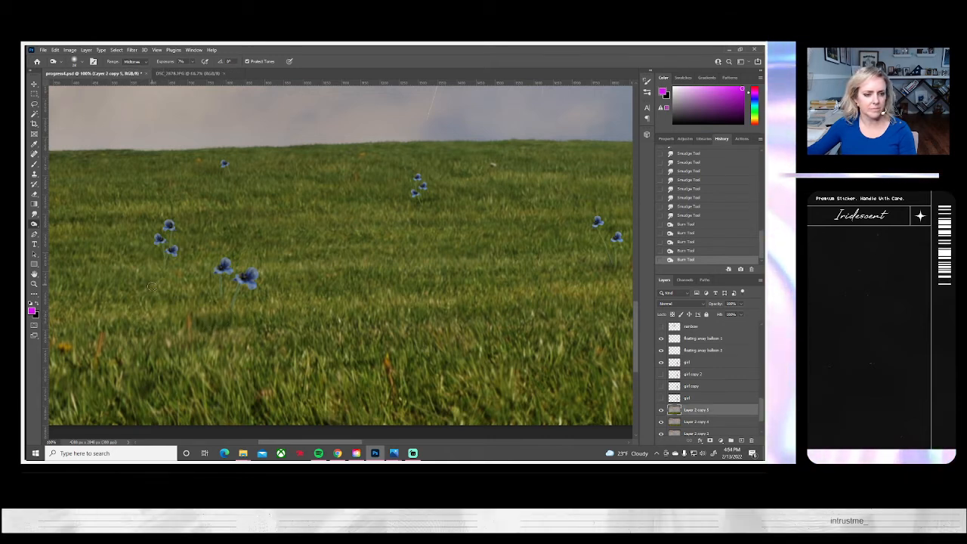
key("ctrl+z")
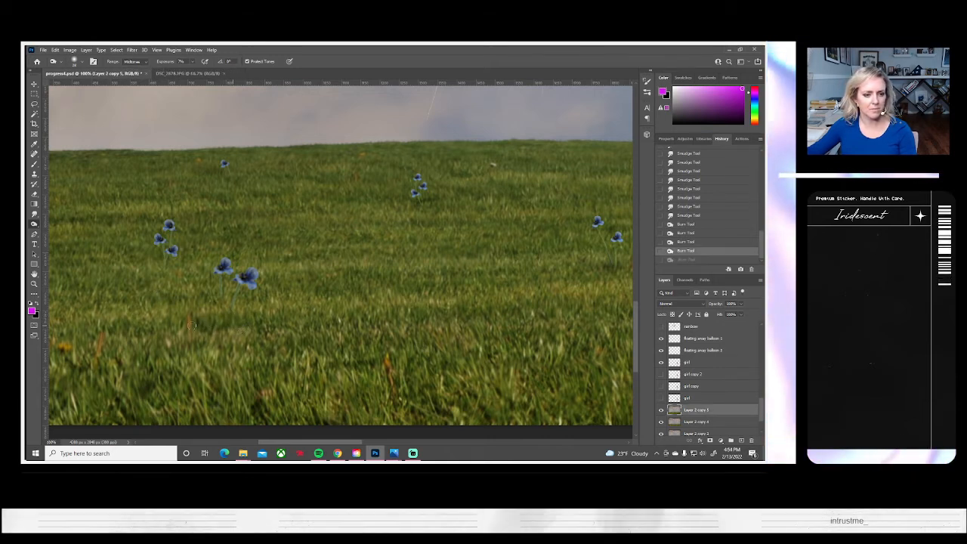
left_click_drag(195, 325, 240, 326)
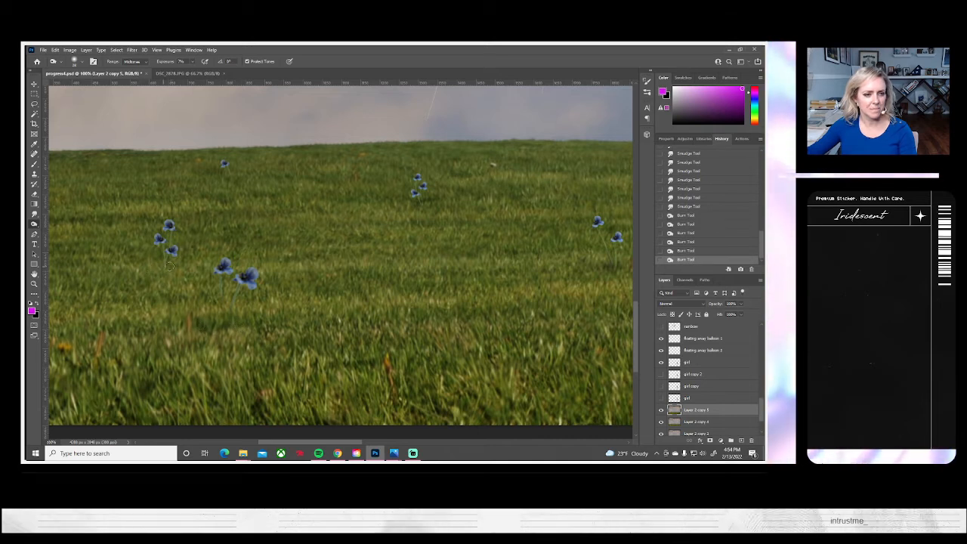
left_click_drag(170, 266, 157, 267)
mouse_move(168, 266)
left_mouse_down()
mouse_move(154, 267)
mouse_move(166, 266)
left_mouse_up()
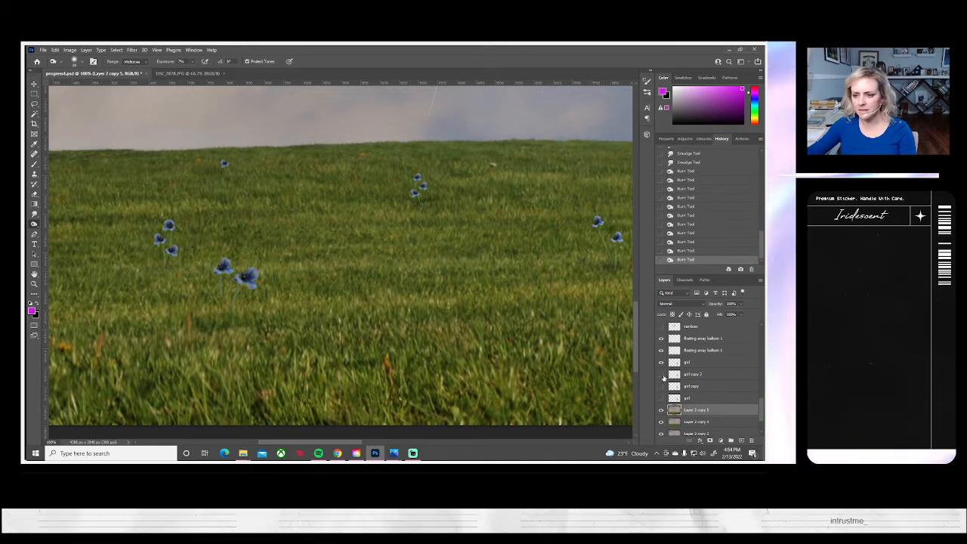
- Smudge the petals of the three-flower cluster and the stems of the two large flowers on the "forget me nots copy 3" layer
scroll(694, 373, "up", 3)
left_click(699, 337)
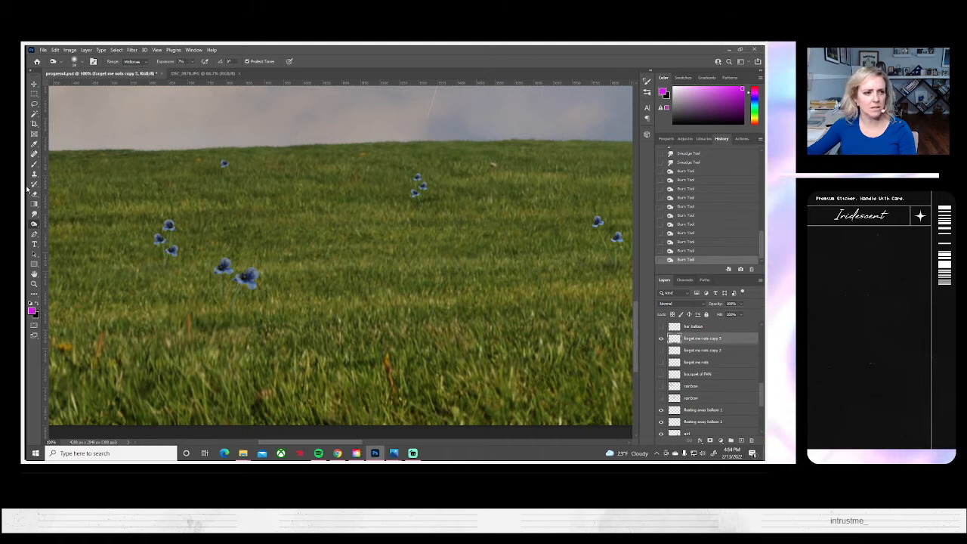
left_click(34, 214)
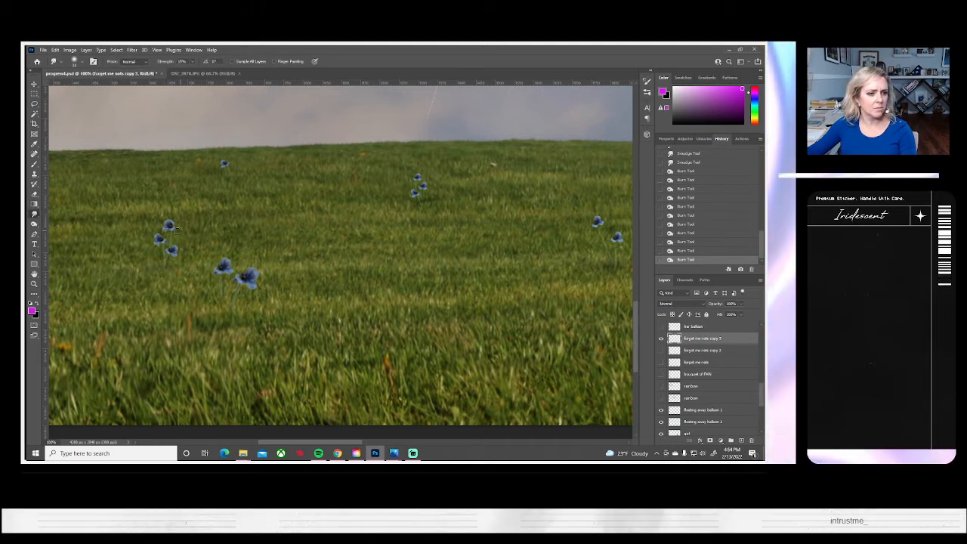
left_click_drag(172, 226, 159, 239)
left_click_drag(156, 238, 173, 251)
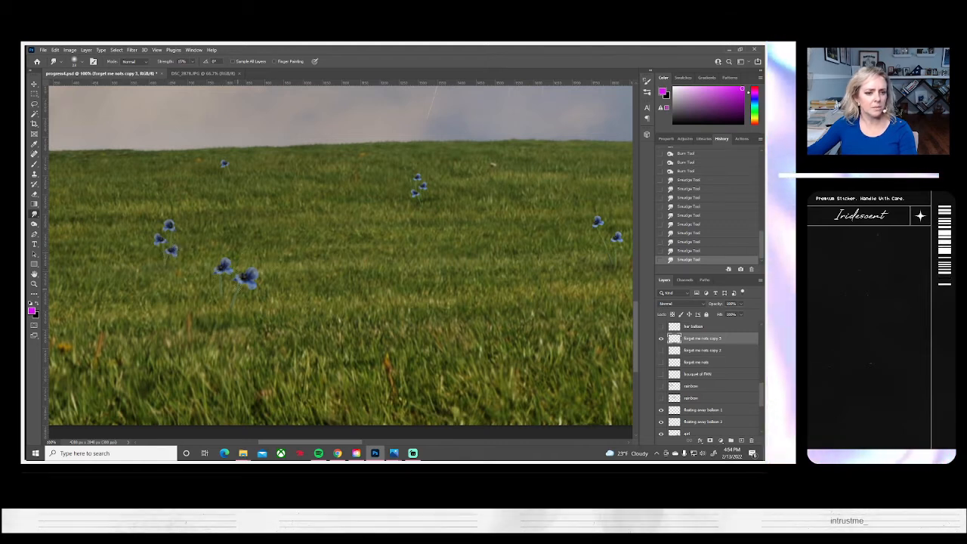
left_click_drag(237, 284, 233, 295)
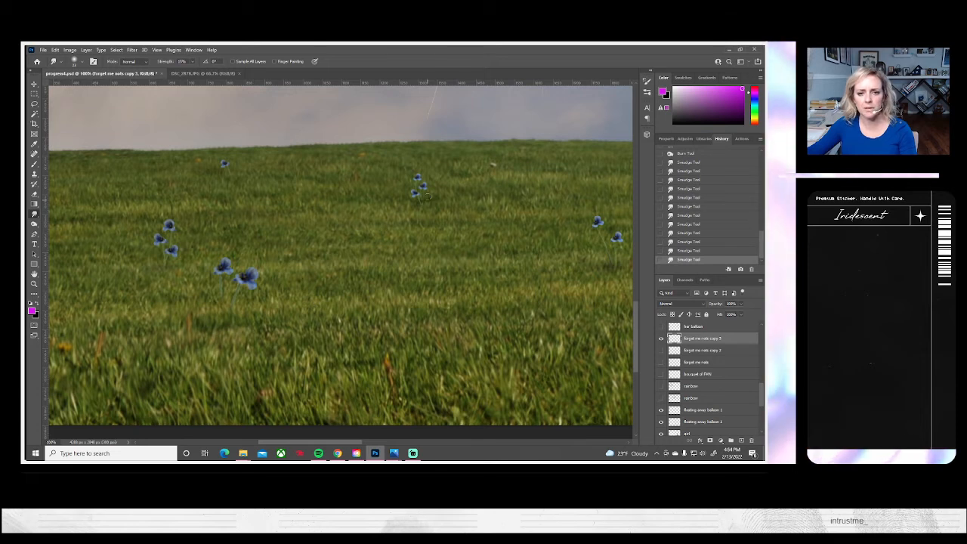
- Smudge the small three-flower cluster and the other blue flowers across the field on the "forget me nots copy 3" layer
left_click_drag(422, 188, 420, 191)
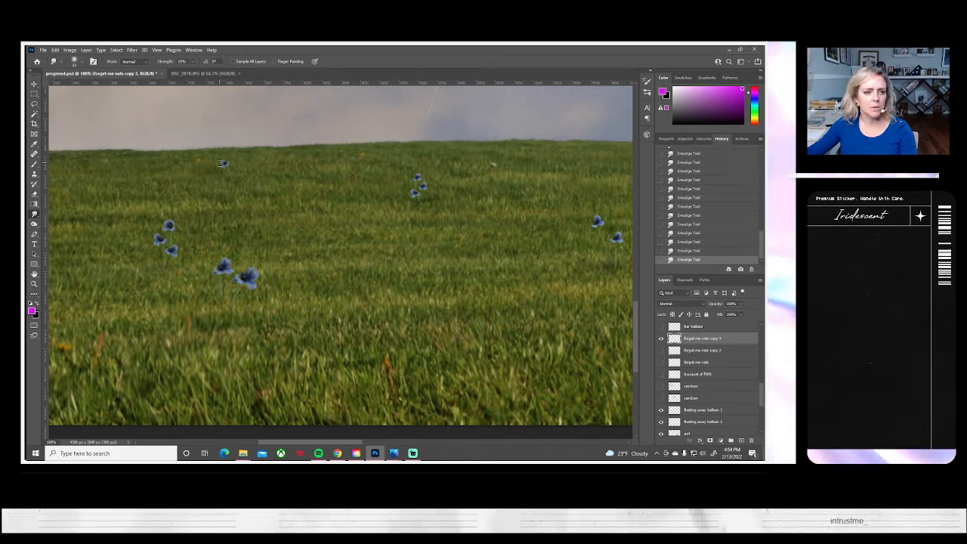
left_click_drag(415, 305, 198, 295)
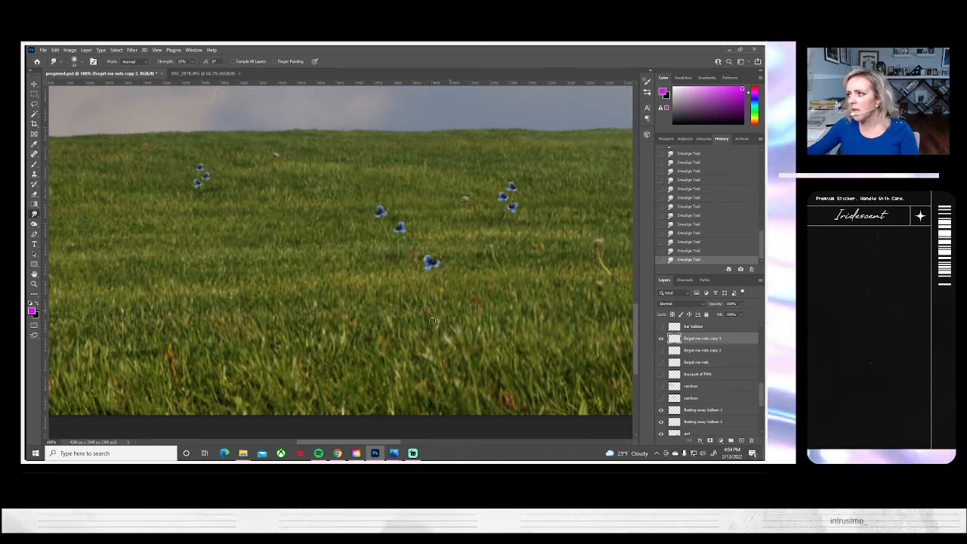
left_click_drag(572, 311, 319, 306)
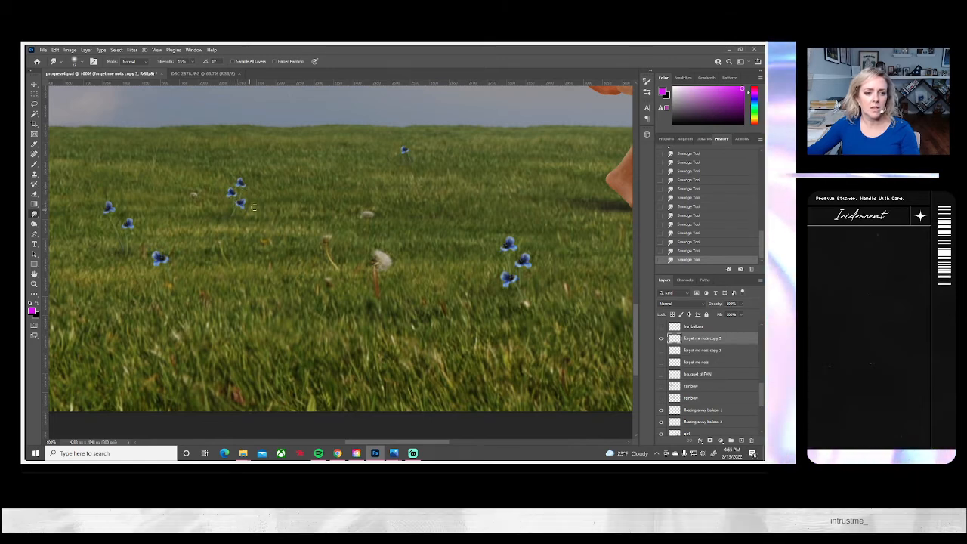
left_click_drag(472, 341, 273, 352)
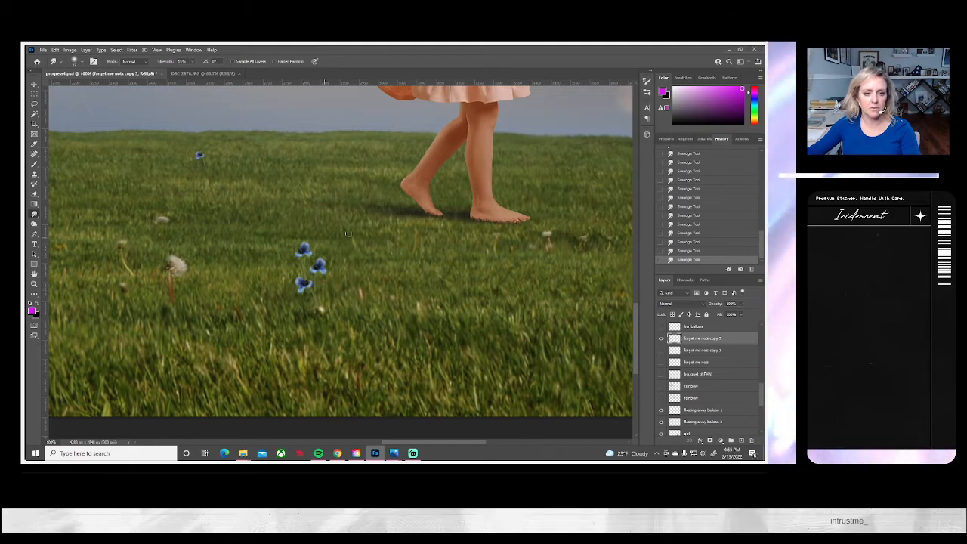
- Review the whole composite, and examine the girl, her dress and the bouquet up close
left_click(34, 284)
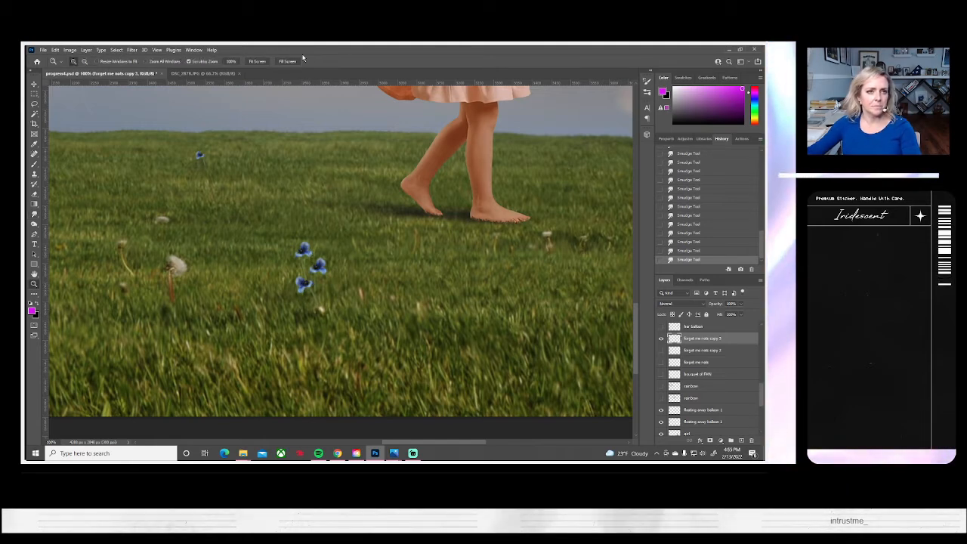
left_click(257, 61)
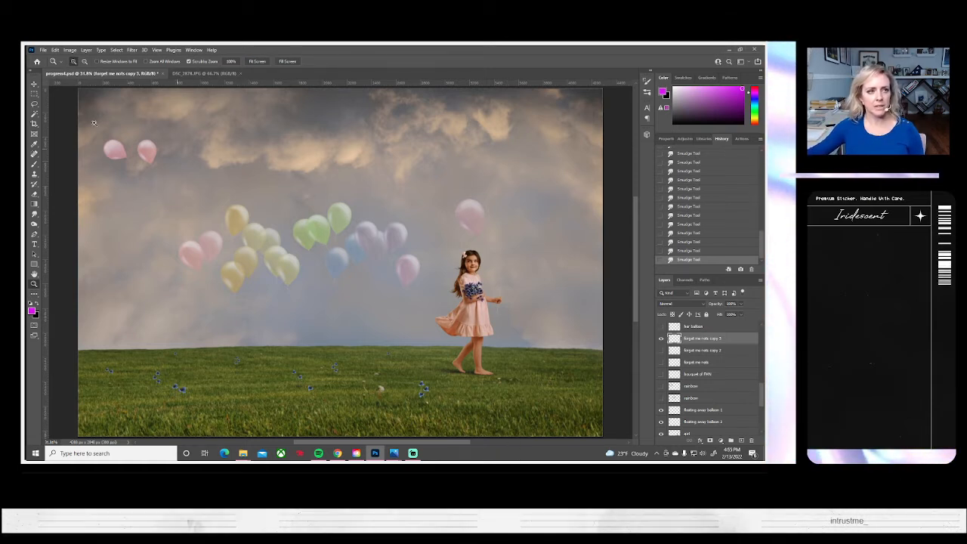
left_click(84, 61)
left_click(319, 255)
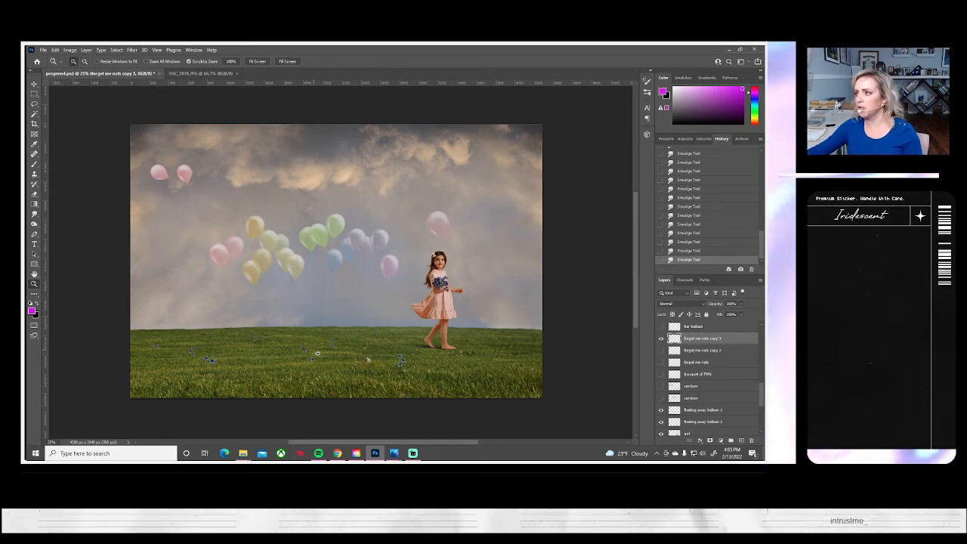
left_click(442, 332)
left_click(442, 331)
left_click(442, 331)
left_click(443, 332)
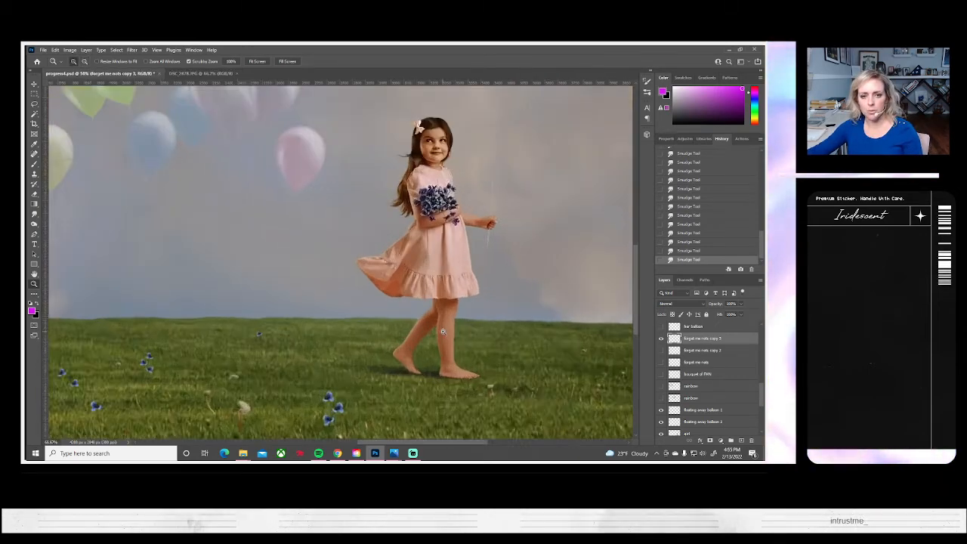
scroll(441, 295, "up", 2)
scroll(440, 294, "up", 2)
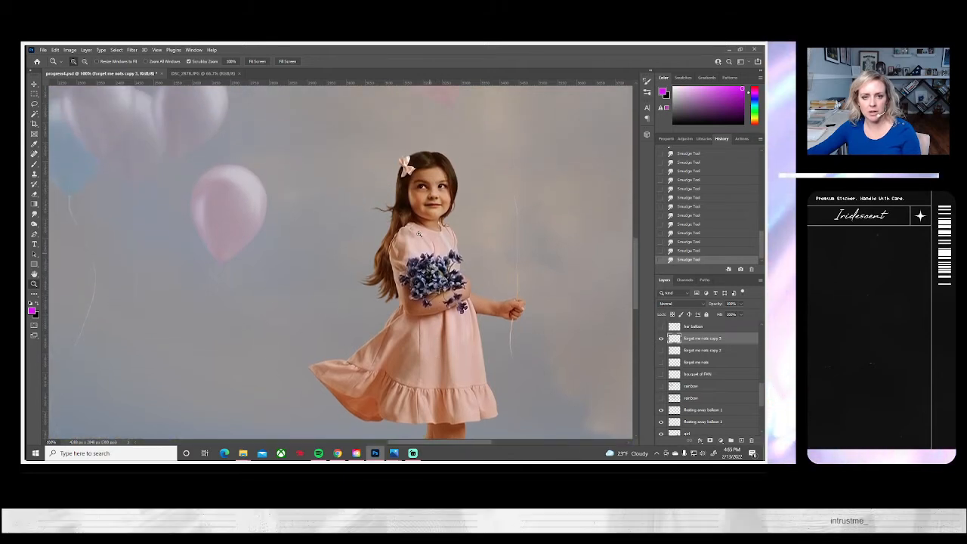
left_click(450, 288)
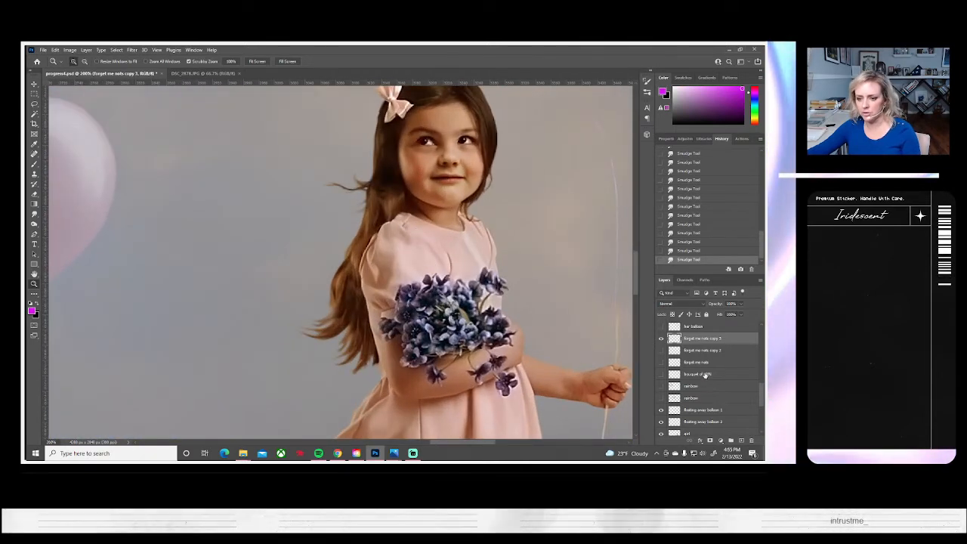
- Duplicate the visible "girl" layer as "girl copy 3"
scroll(704, 375, "up", 5)
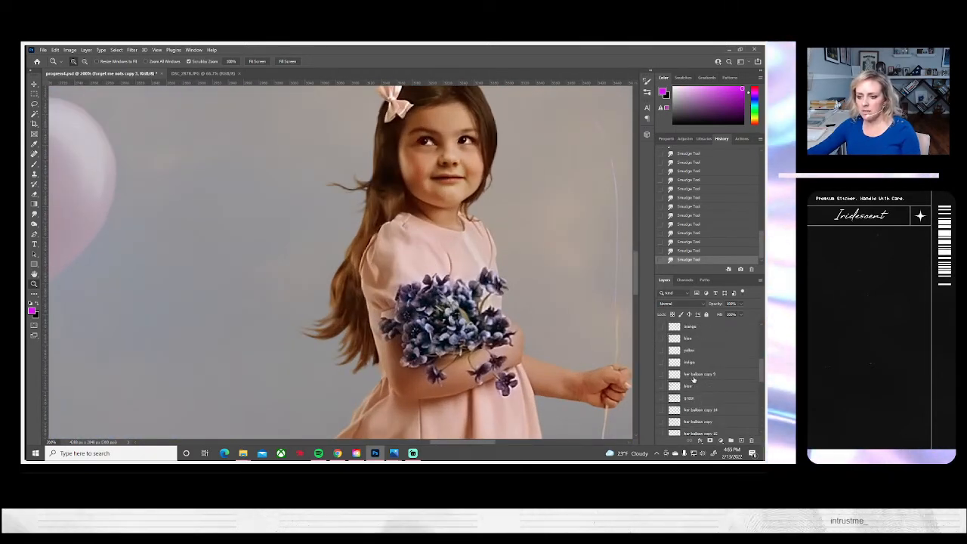
scroll(693, 380, "down", 5)
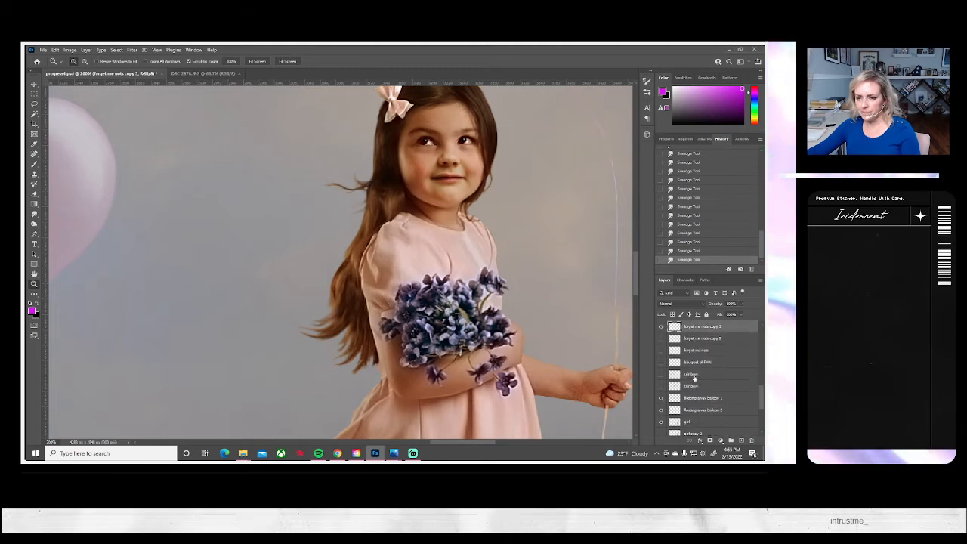
scroll(693, 376, "down", 2)
right_click(685, 361)
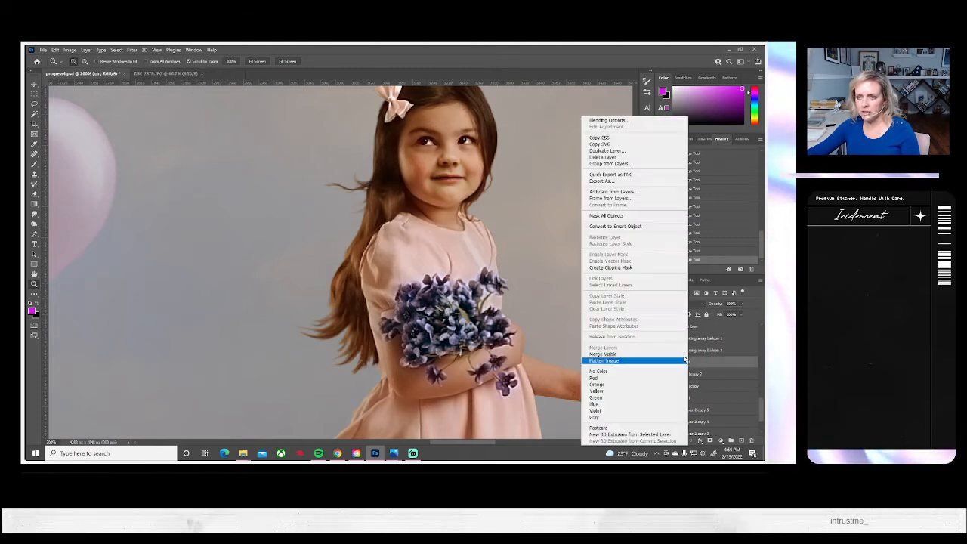
left_click(606, 150)
left_click(454, 160)
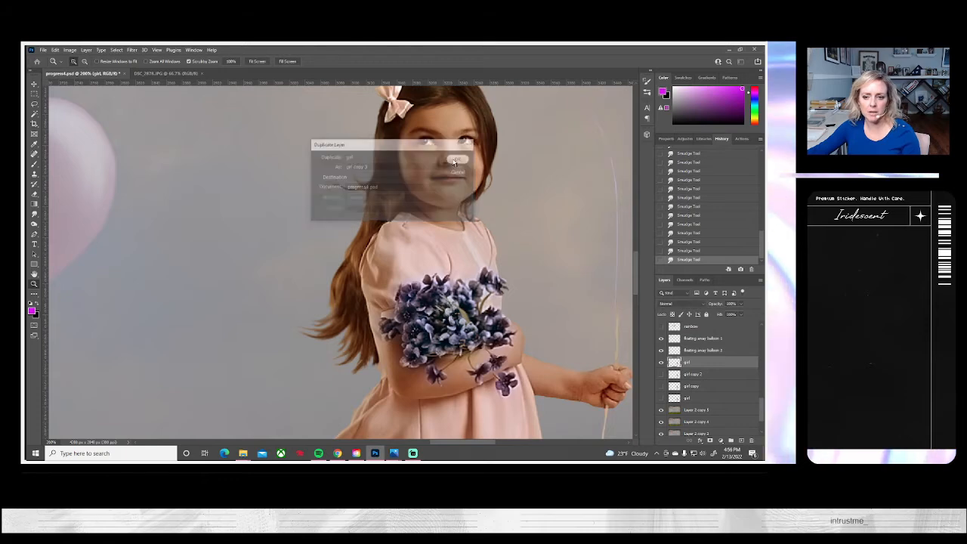
- Save the composite as a new Photoshop file named progress5.psd with Maximize Compatibility enabled
left_click(43, 50)
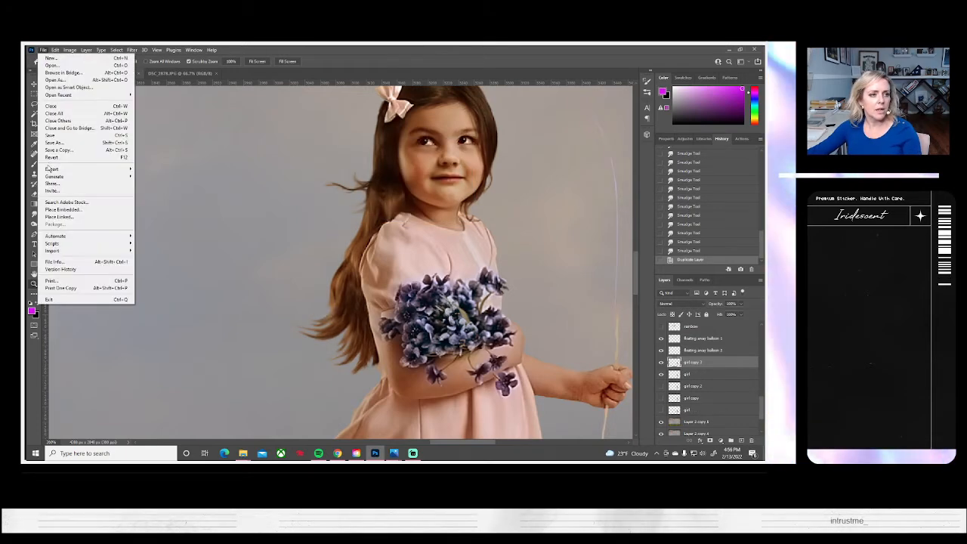
left_click(53, 142)
left_click(442, 314)
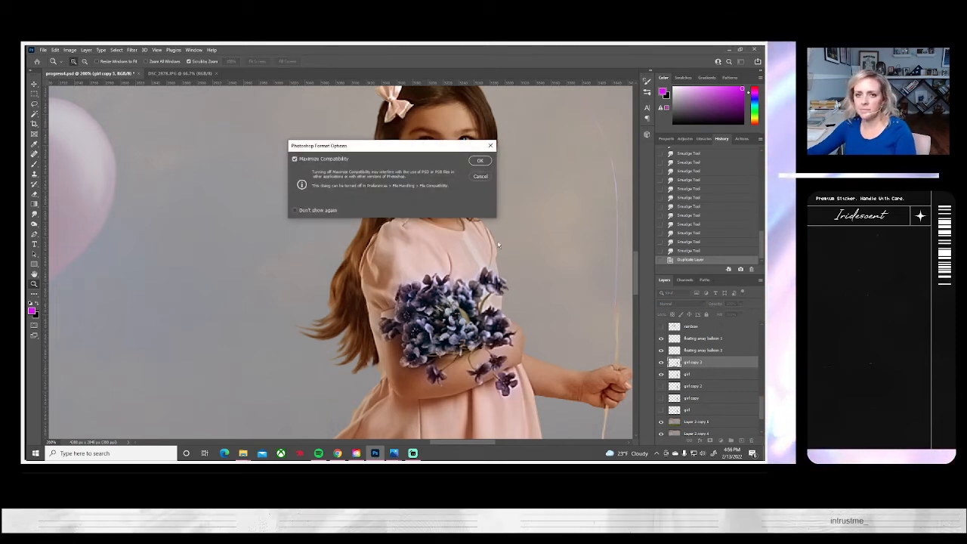
left_click(477, 161)
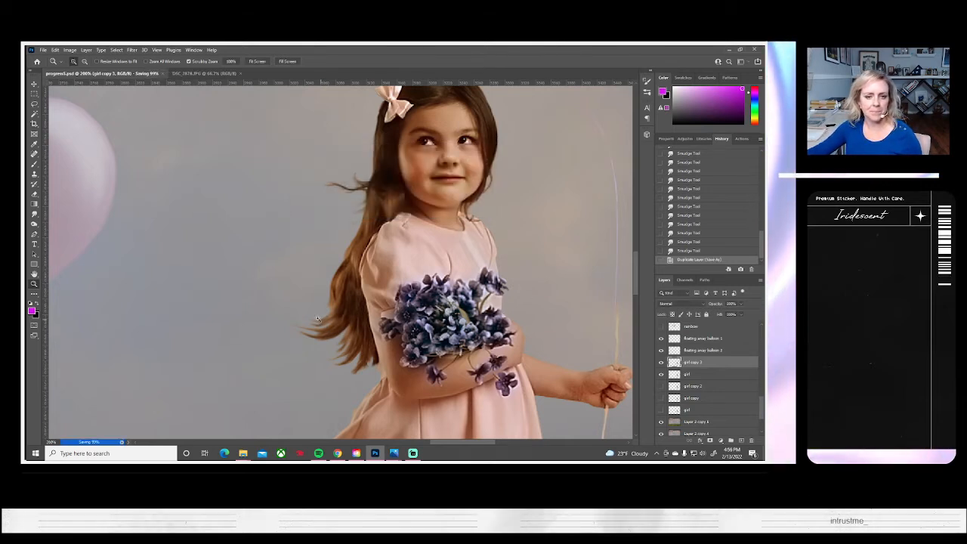
- Smudge the girl's long hair strands and the hair edge beside her shoulder on the "girl copy 3" layer
left_click(33, 214)
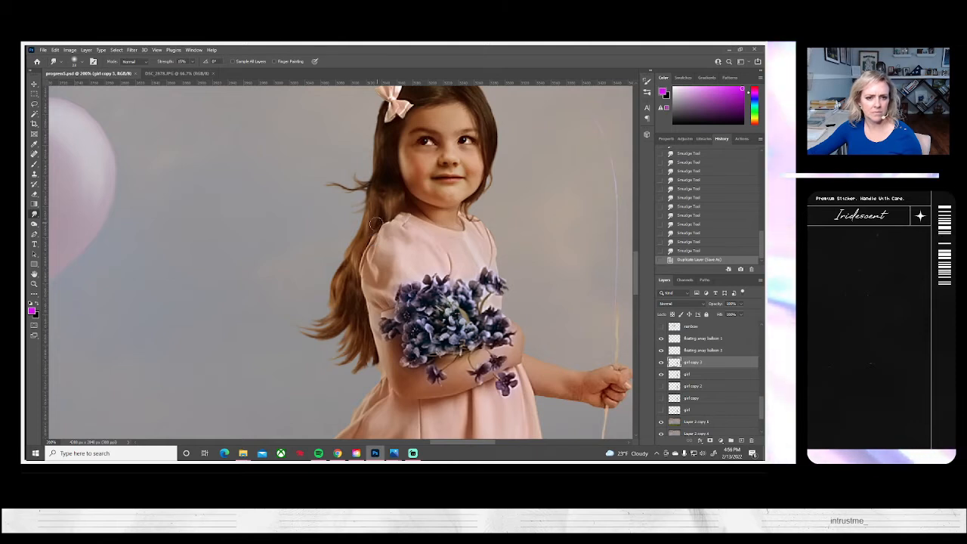
mouse_move(378, 224)
left_mouse_down()
mouse_move(385, 173)
mouse_move(377, 223)
mouse_move(377, 191)
mouse_move(351, 267)
mouse_move(351, 257)
mouse_move(352, 313)
mouse_move(324, 342)
mouse_move(346, 272)
mouse_move(336, 302)
mouse_move(346, 333)
left_mouse_up()
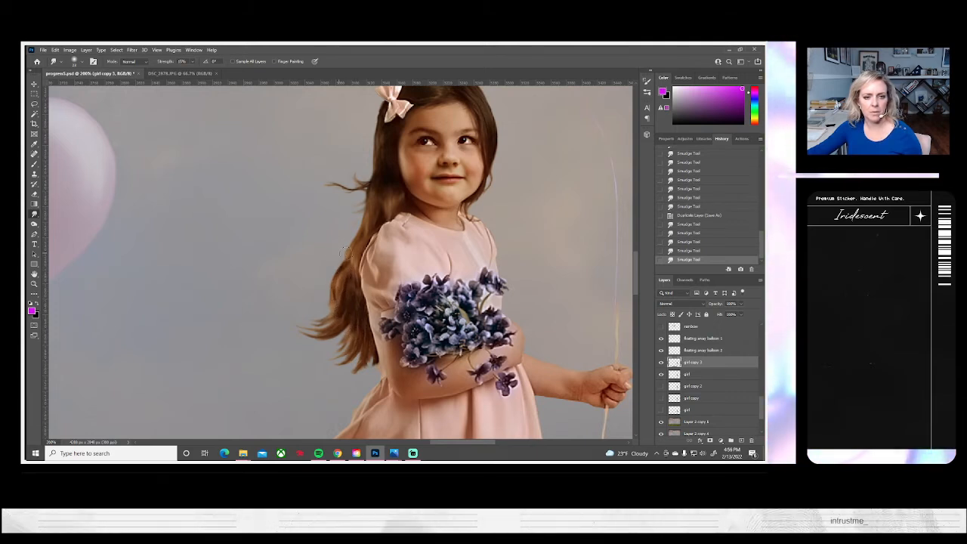
mouse_move(345, 252)
left_mouse_down()
mouse_move(356, 211)
mouse_move(385, 220)
left_mouse_up()
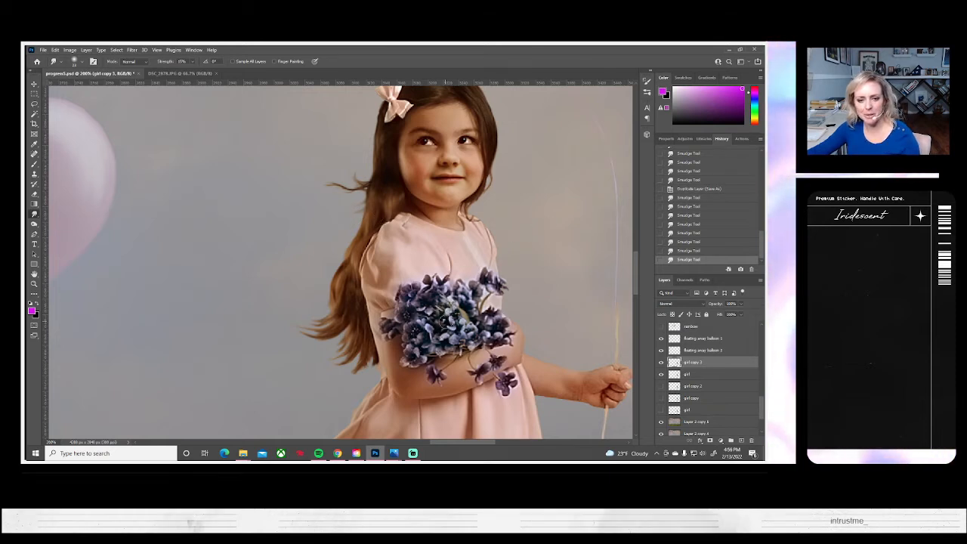
- Reduce the Smudge brush size and smooth the dress neckline, shoulder and bodice creases above the bouquet on "girl copy 3"
left_click_drag(446, 321, 414, 344)
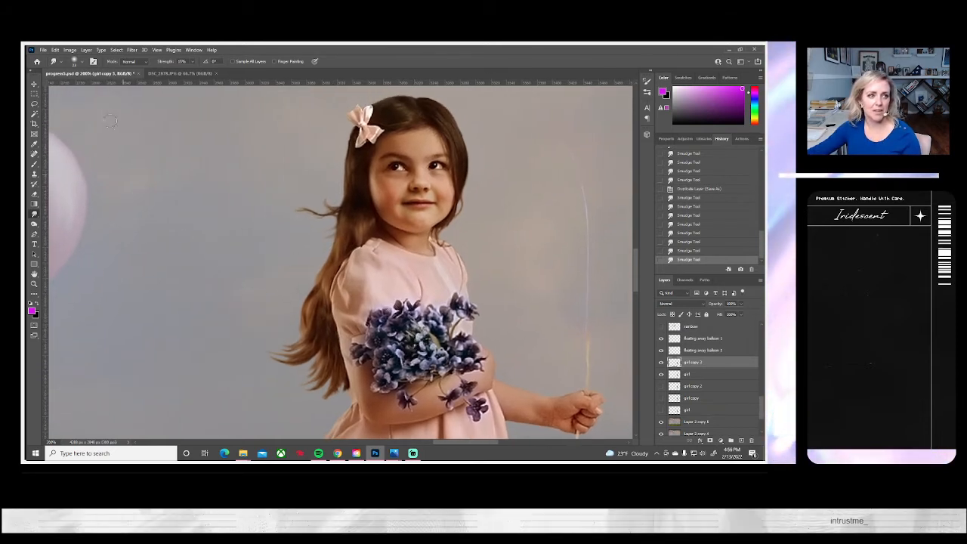
left_click(82, 64)
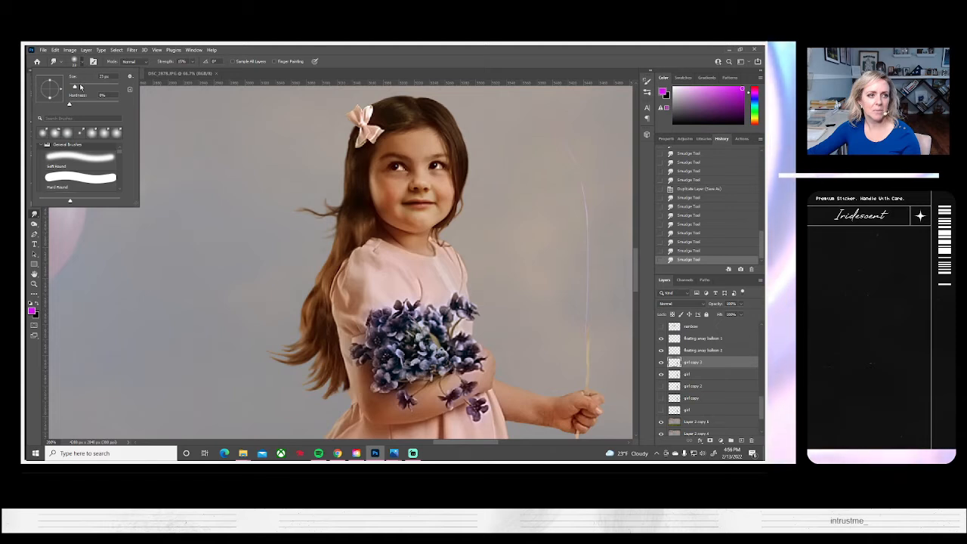
left_click(105, 77)
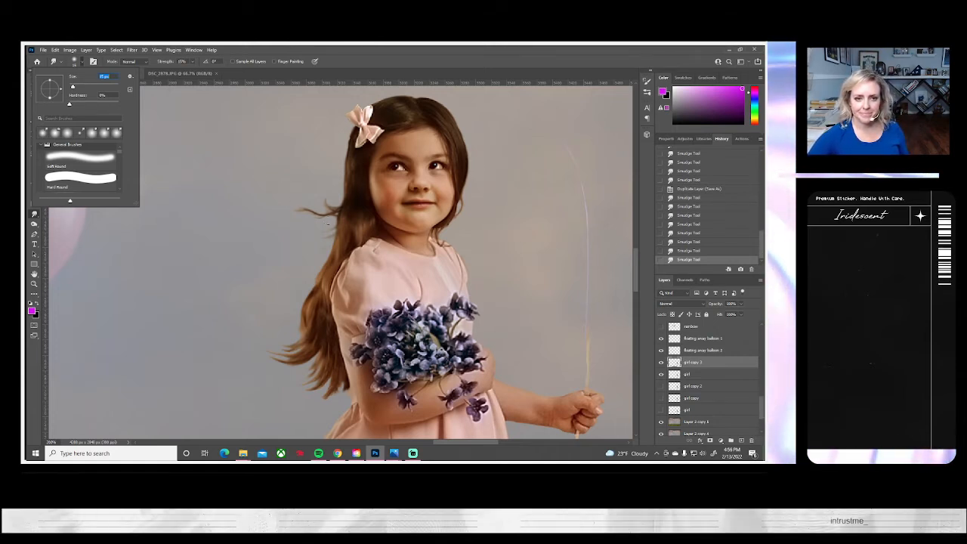
left_click(370, 242)
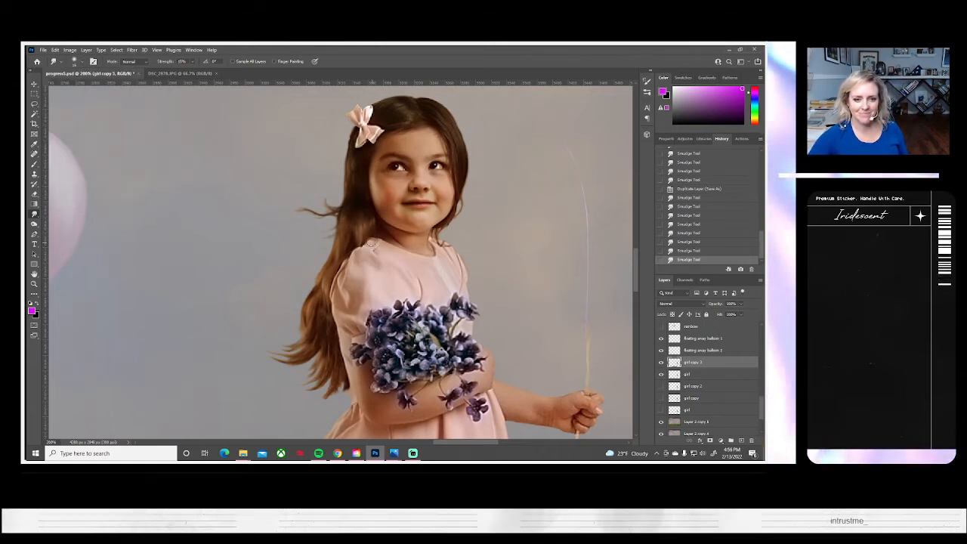
left_click_drag(371, 242, 375, 247)
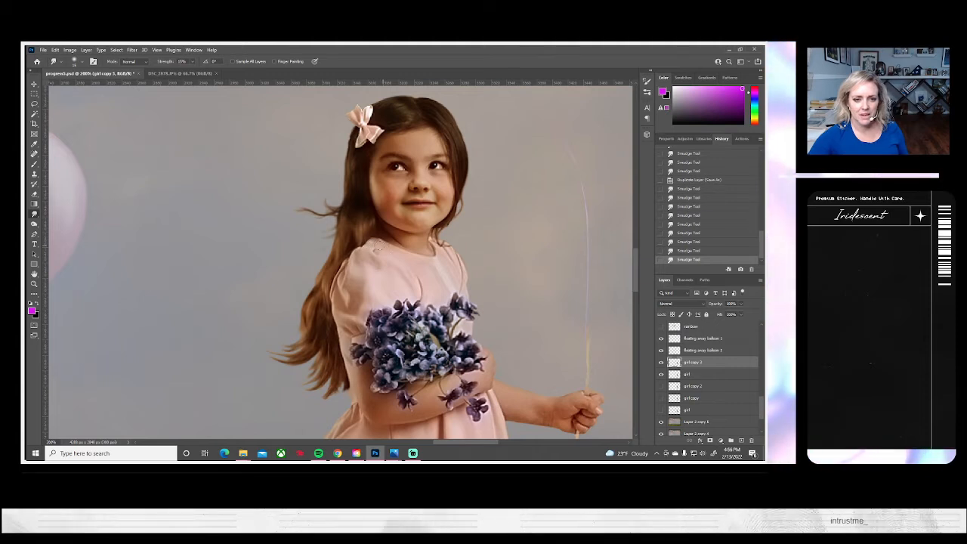
mouse_move(385, 250)
left_mouse_down()
mouse_move(373, 246)
mouse_move(426, 268)
left_mouse_up()
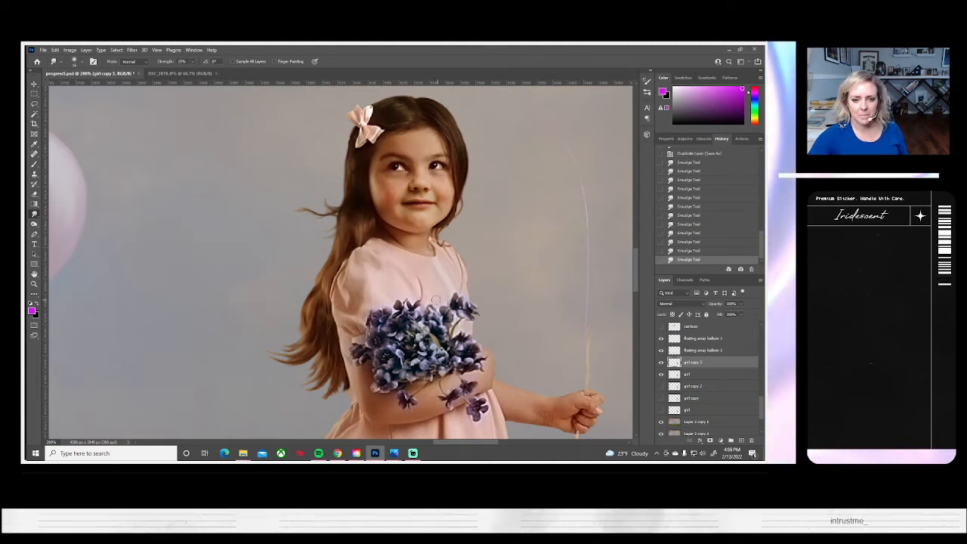
left_click_drag(417, 283, 418, 288)
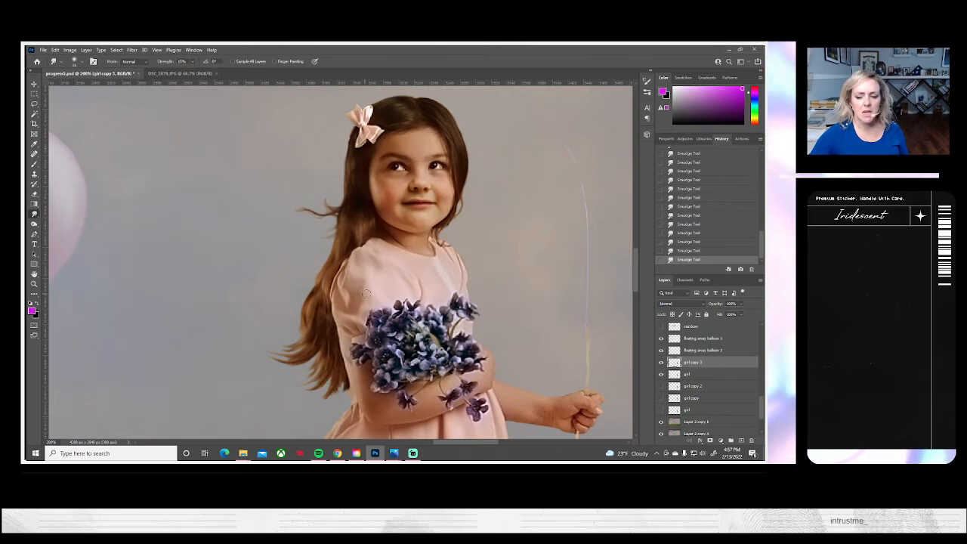
- Hide the original "girl" layer and toggle "girl copy 3" off and on to check the retouching
left_click(661, 375)
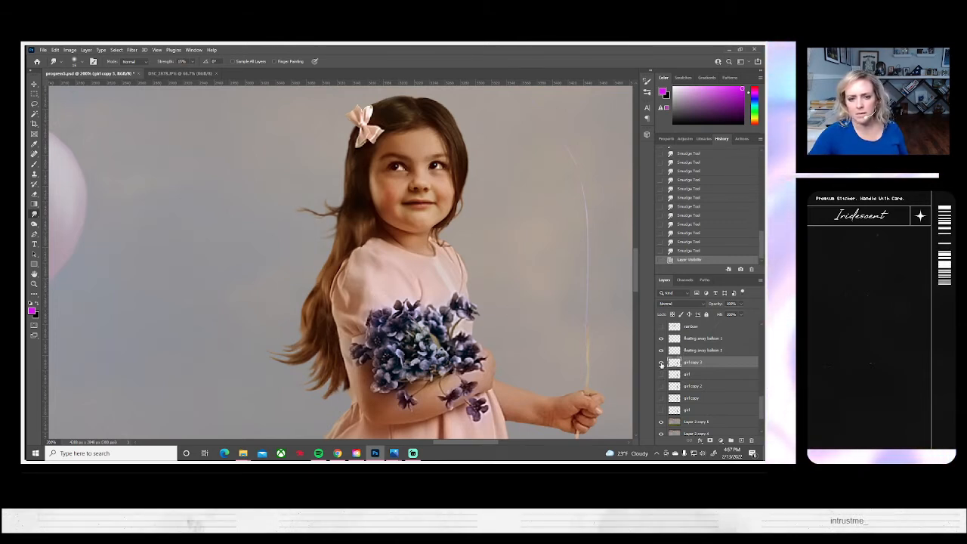
left_click(661, 362)
left_click(661, 363)
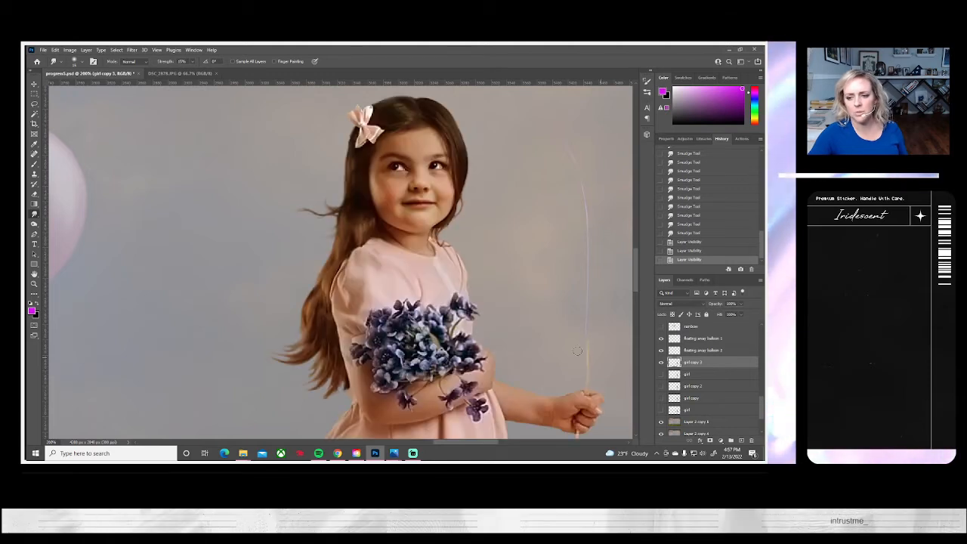
- Smudge the folds and outer edge of the girl's puffed sleeve beside her hair on "girl copy 3"
left_click_drag(332, 287, 344, 271)
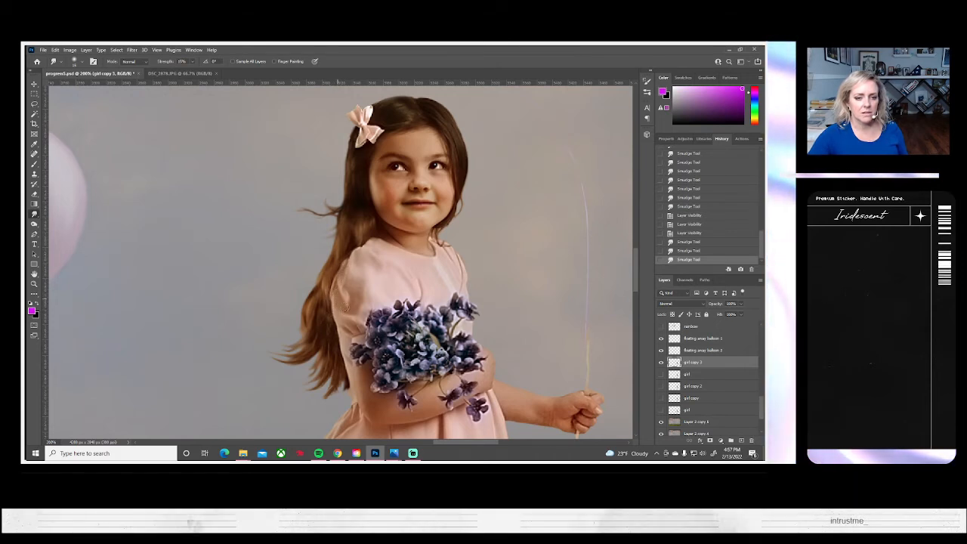
left_click_drag(347, 306, 347, 279)
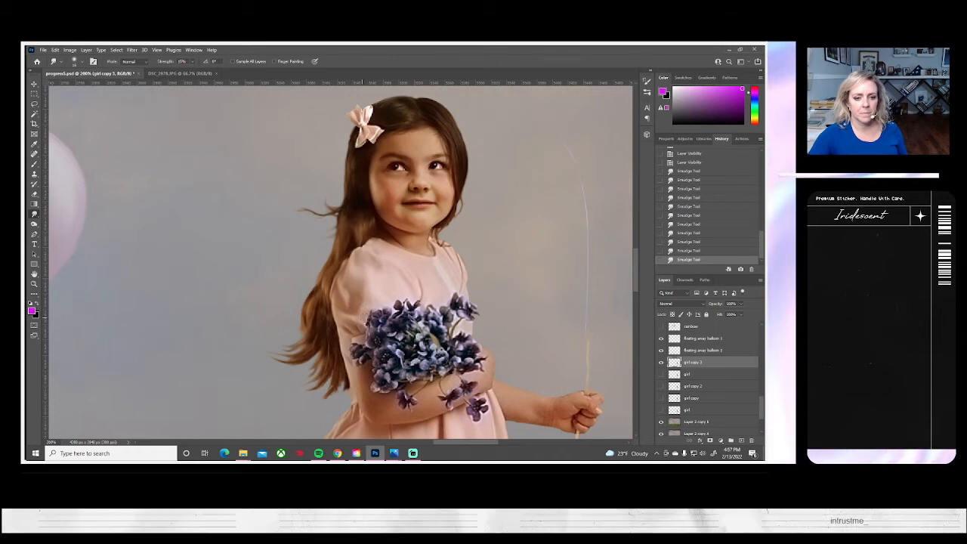
left_click_drag(362, 318, 342, 311)
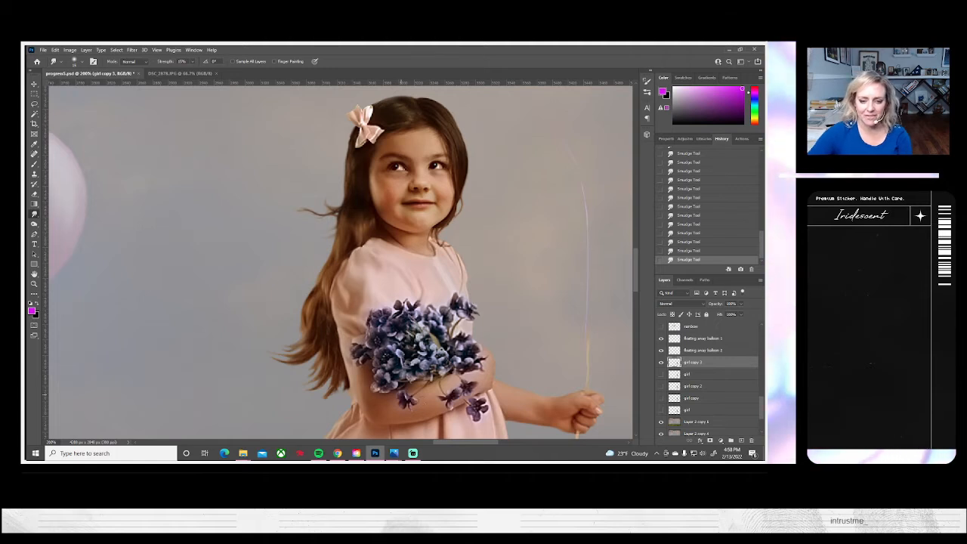
- Smudge the flared side of the skirt and its ruffled hem below the girl's hair on the "girl copy 3" layer
left_click_drag(465, 392, 476, 372)
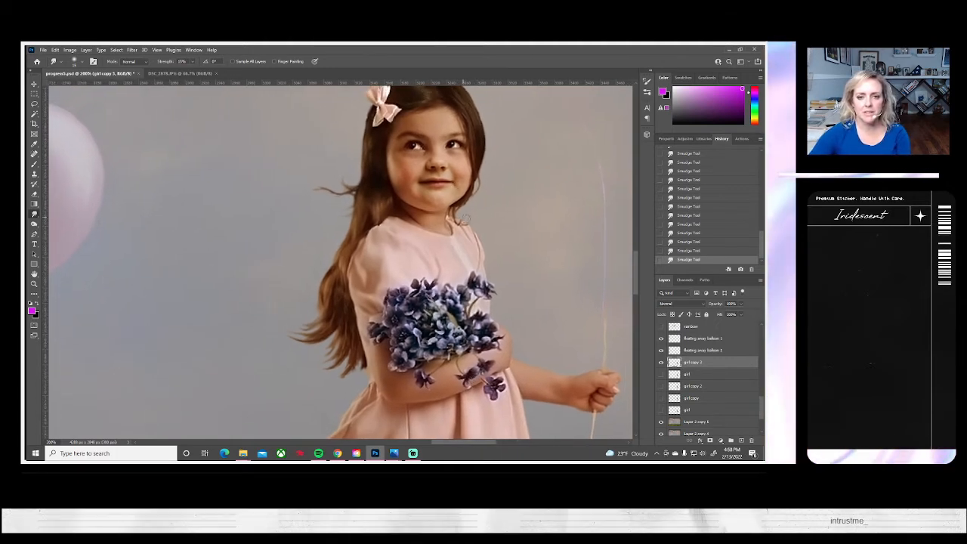
left_click_drag(387, 372, 423, 336)
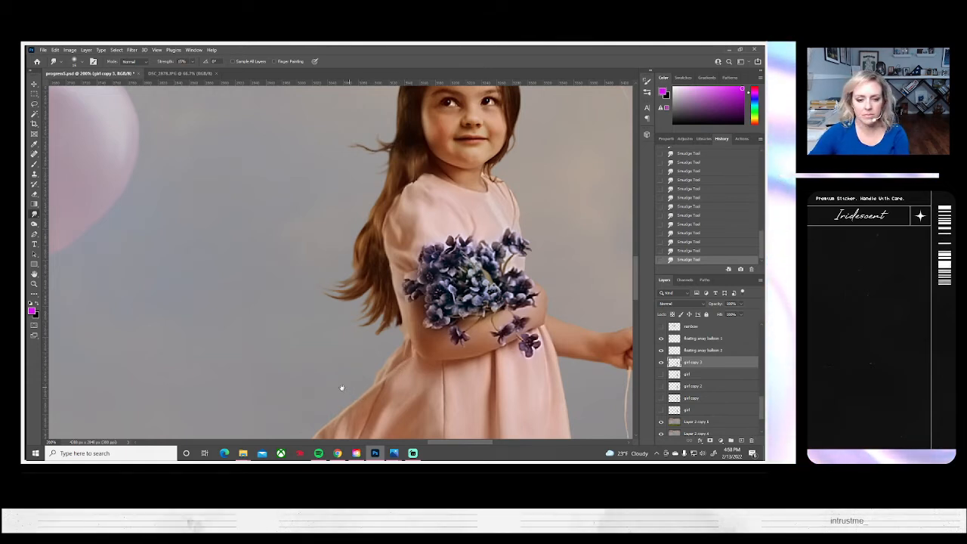
left_click_drag(369, 398, 405, 318)
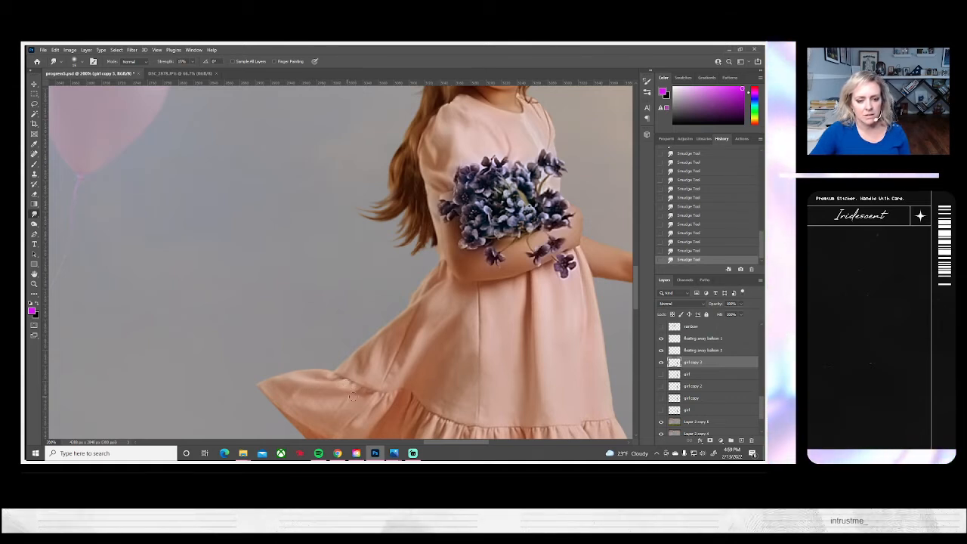
right_click(340, 390)
left_click(318, 395)
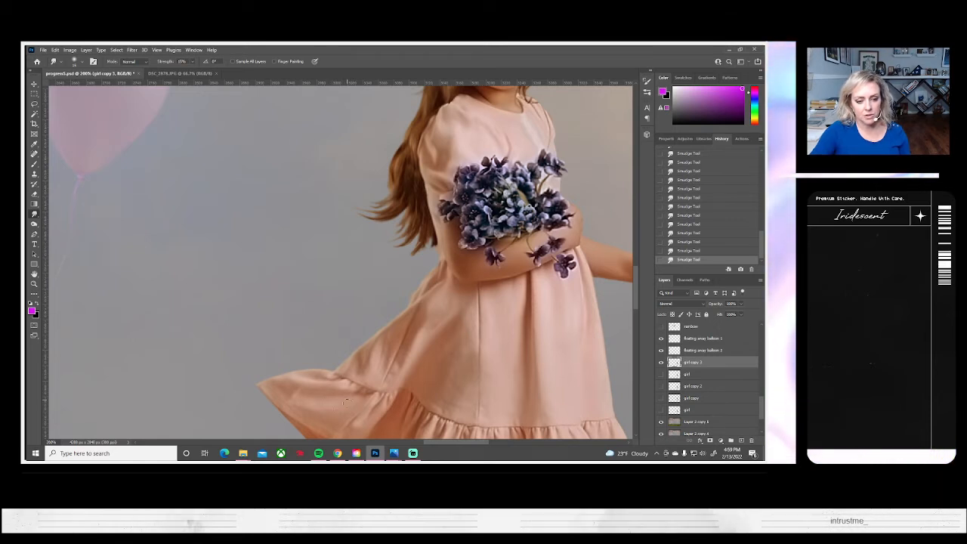
scroll(368, 414, "down", 3)
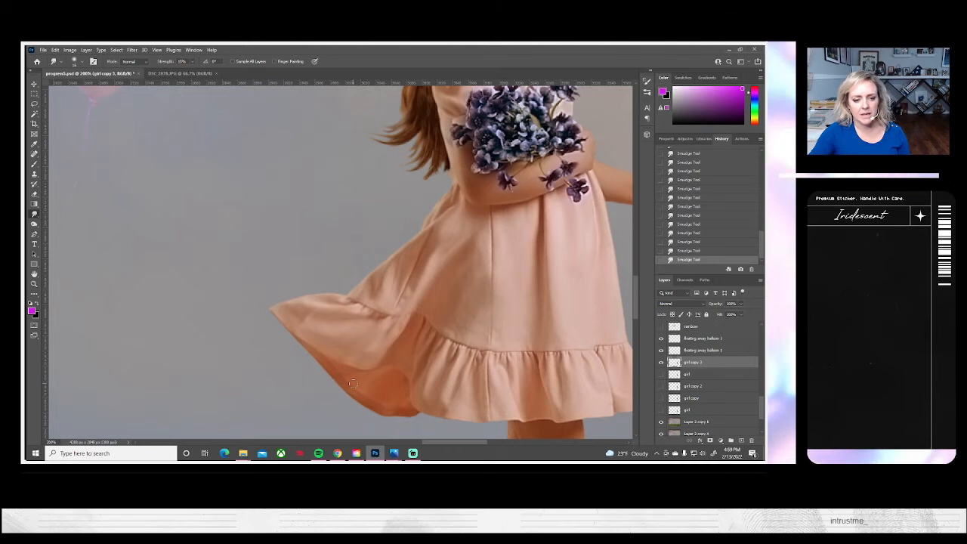
- Smudge the skirt's centre folds and the gathers of the bottom ruffle on "girl copy 3", keeping the Soft Round brush
left_click_drag(482, 388, 469, 322)
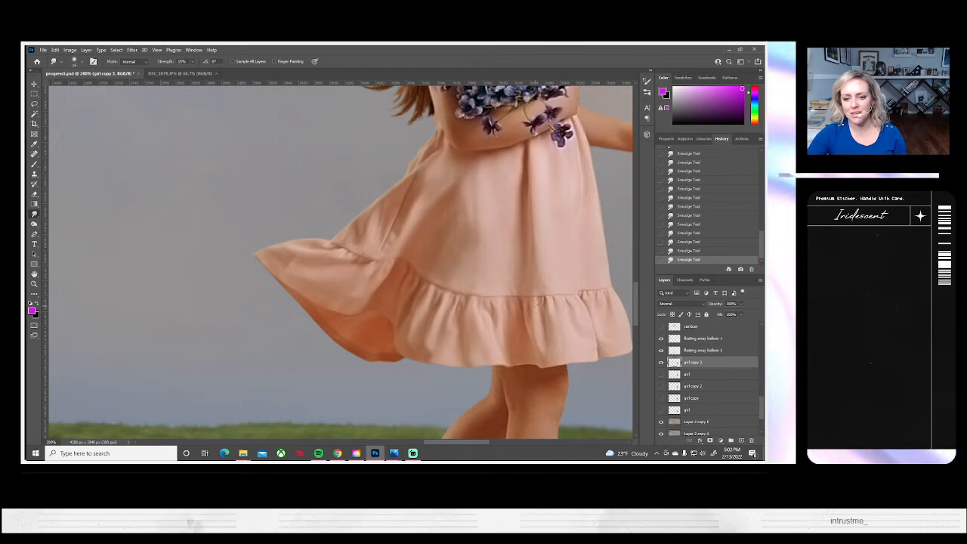
right_click(546, 332)
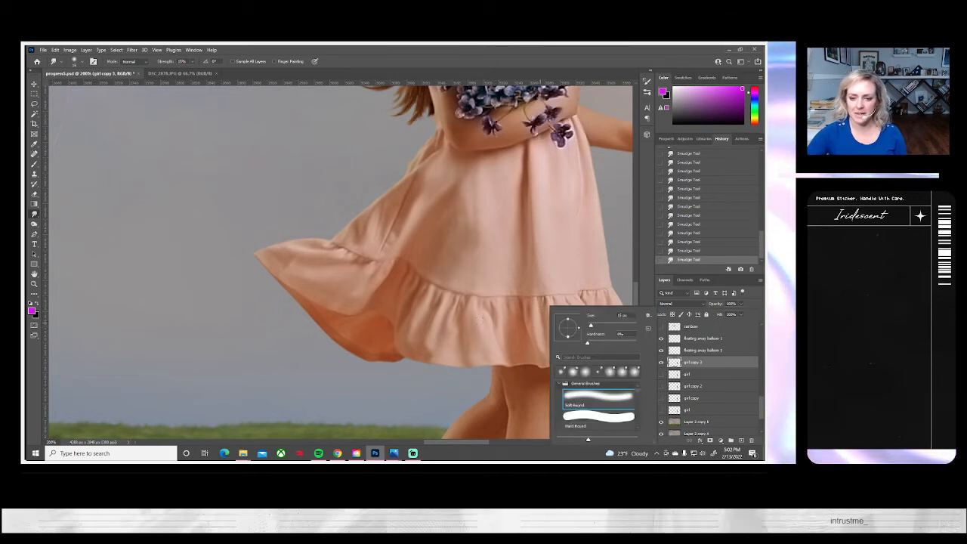
left_click(535, 329)
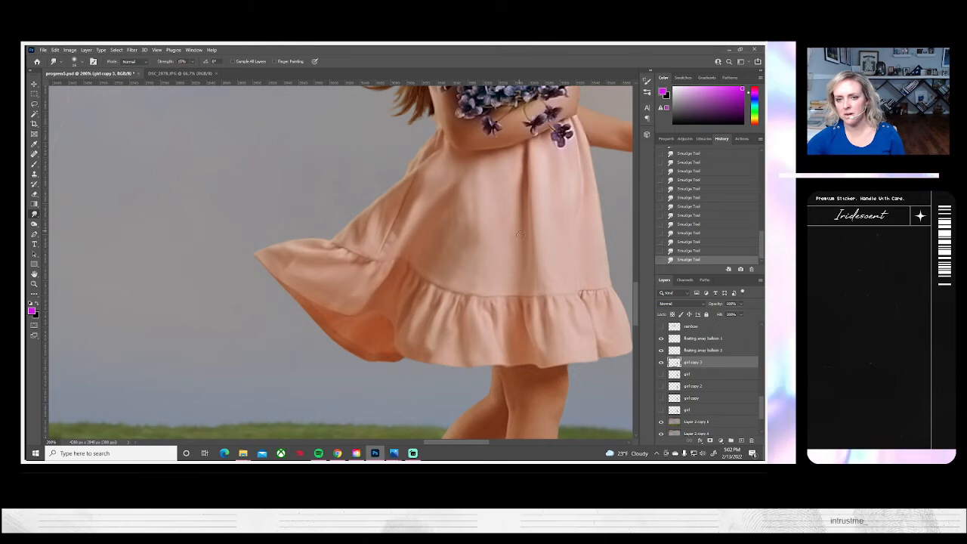
- Smooth the front skirt folds and the dress edge beneath the bouquet on "girl copy 3" with the Smudge tool
left_click_drag(520, 250, 452, 282)
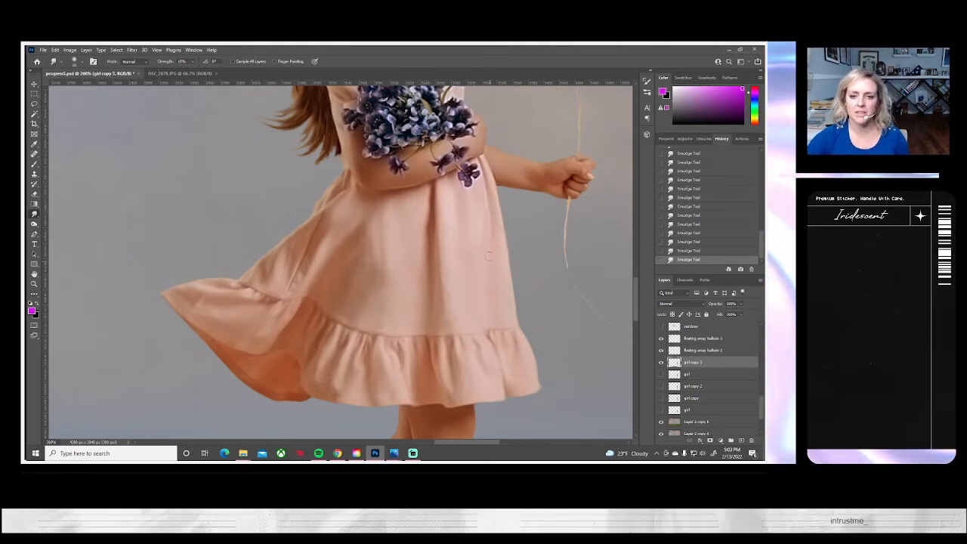
left_click_drag(463, 254, 372, 296)
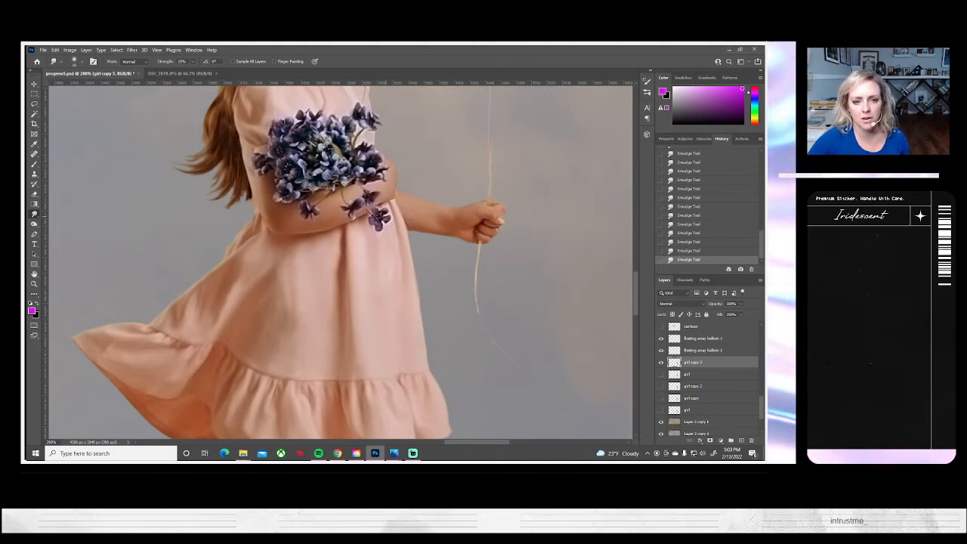
left_click_drag(386, 217, 388, 219)
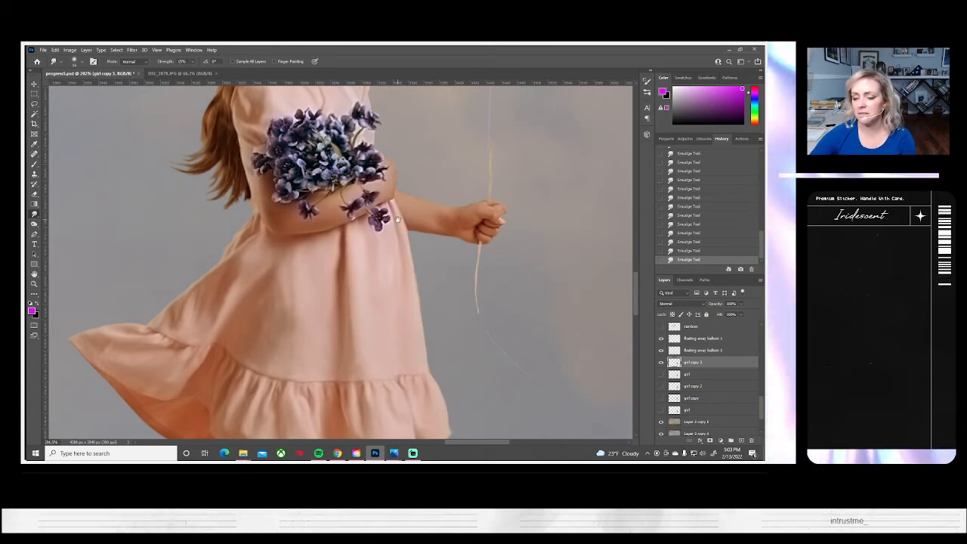
left_click_drag(653, 278, 662, 332)
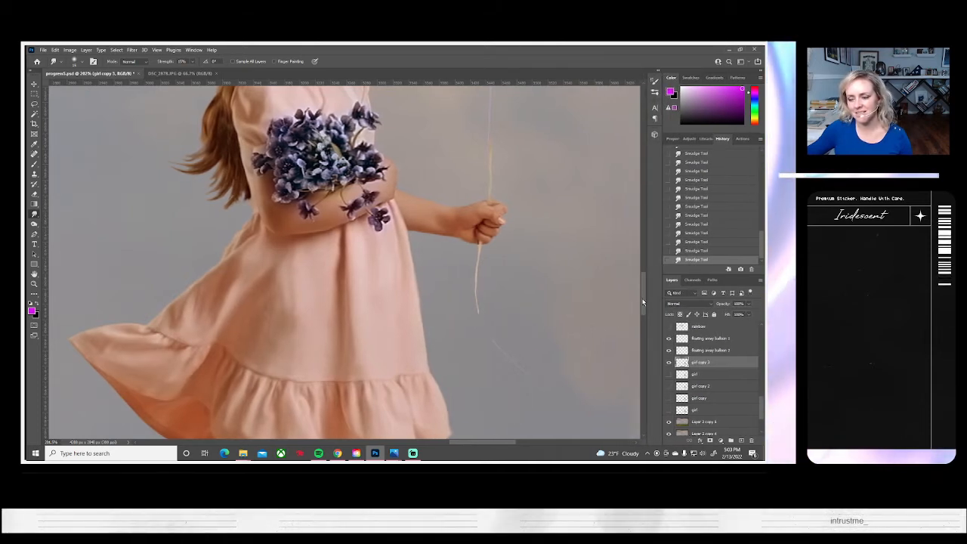
left_click_drag(643, 302, 641, 278)
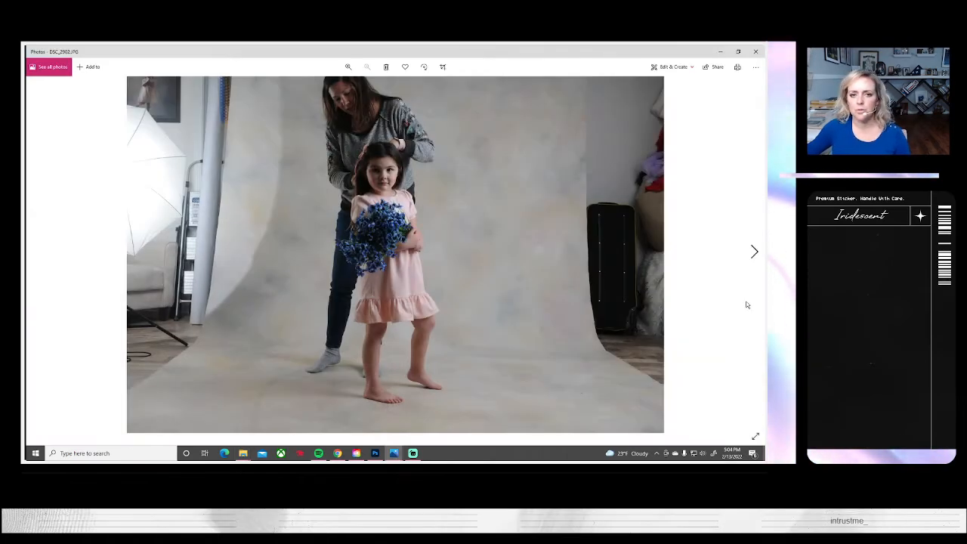
- Browse the studio photos in the Photos app from DSC_2902 to DSC_2927, returning to DSC_2922 to examine the girl's pose with the bouquet
left_click(752, 253)
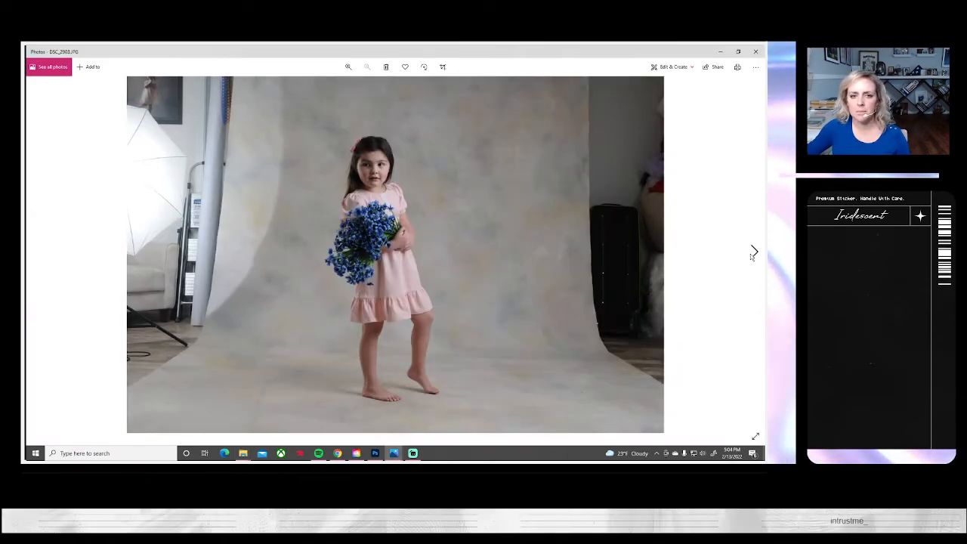
left_click(752, 253)
left_click(752, 253)
left_click(752, 253)
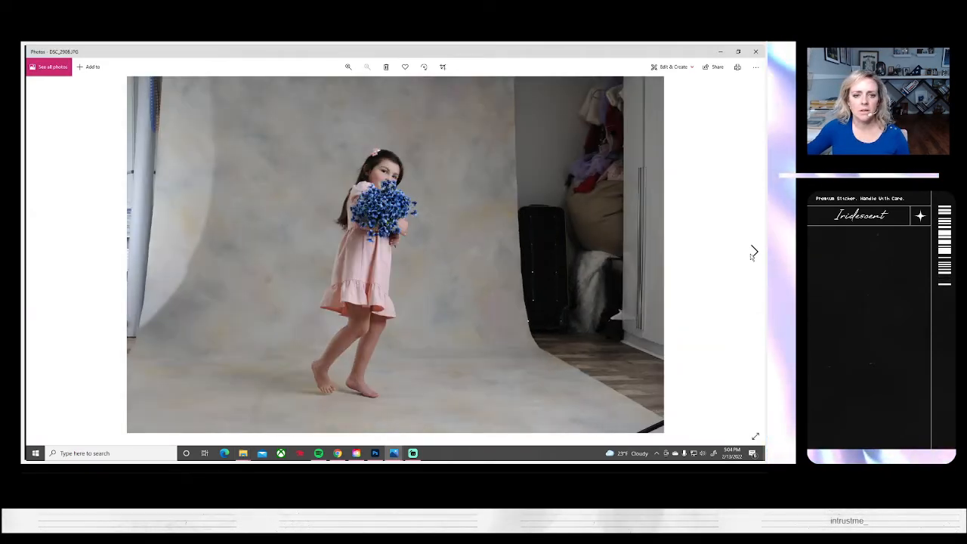
left_click(752, 253)
left_click(752, 253)
left_click(752, 253)
left_click(752, 253)
left_click(752, 253)
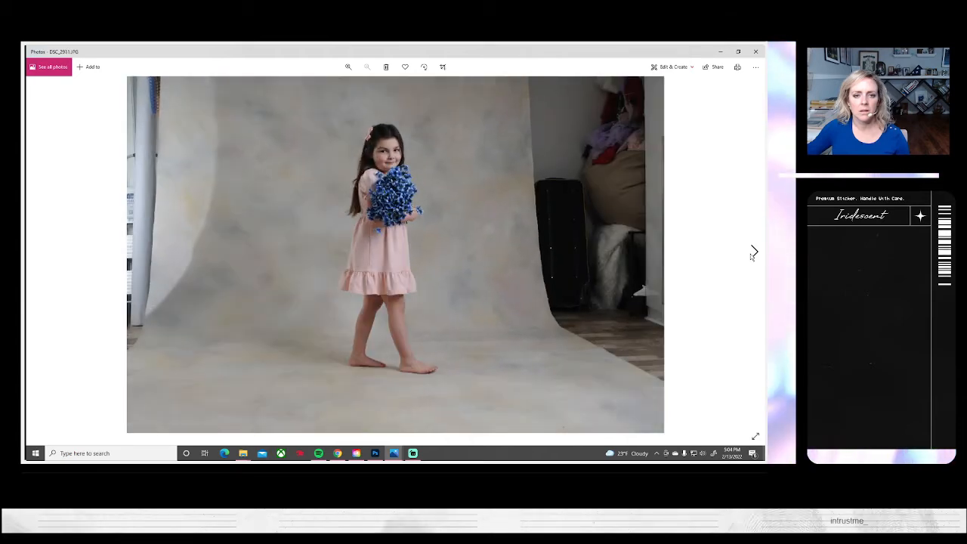
left_click(753, 253)
left_click(752, 253)
left_click(752, 253)
left_click(752, 253)
left_click(752, 253)
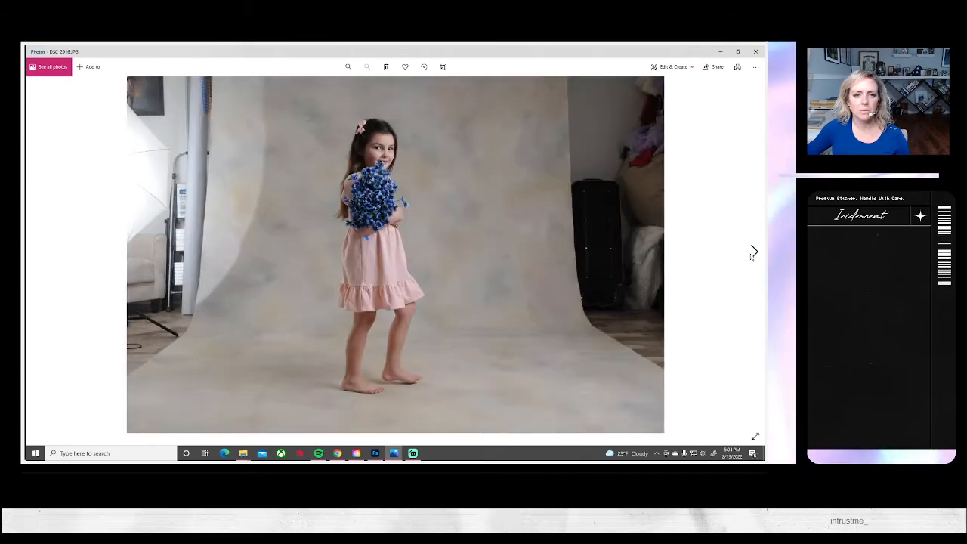
left_click(752, 253)
left_click(752, 253)
left_click(752, 253)
left_click(752, 253)
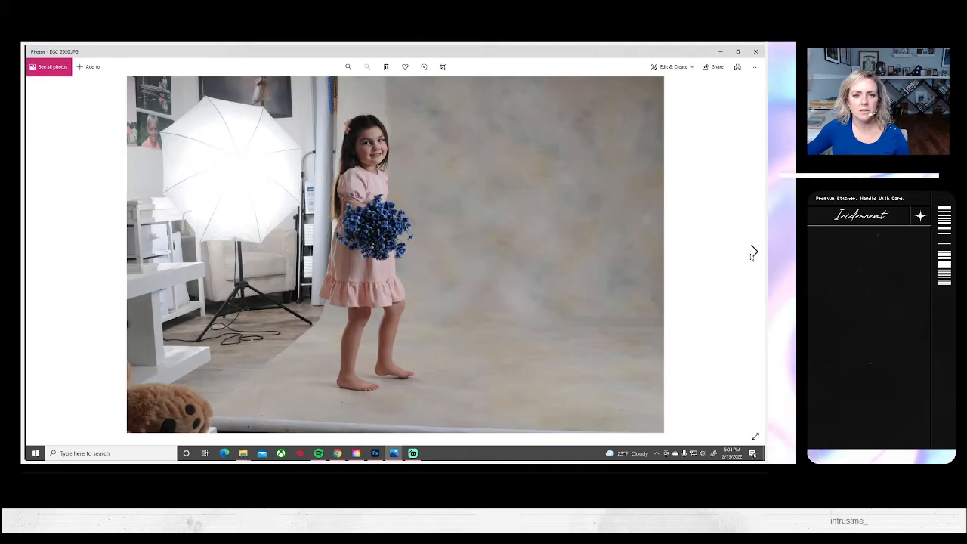
left_click(752, 253)
left_click(752, 253)
left_click(752, 253)
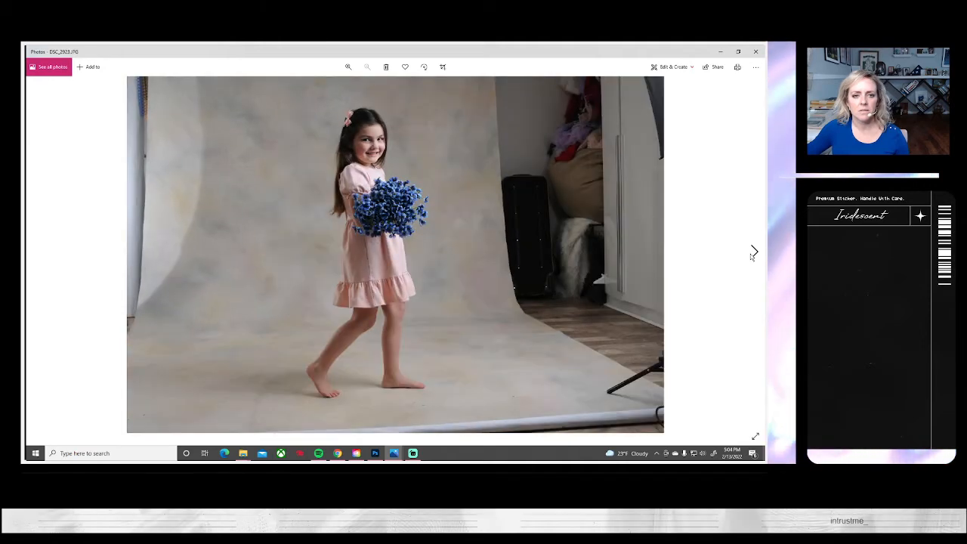
left_click(752, 253)
left_click(753, 253)
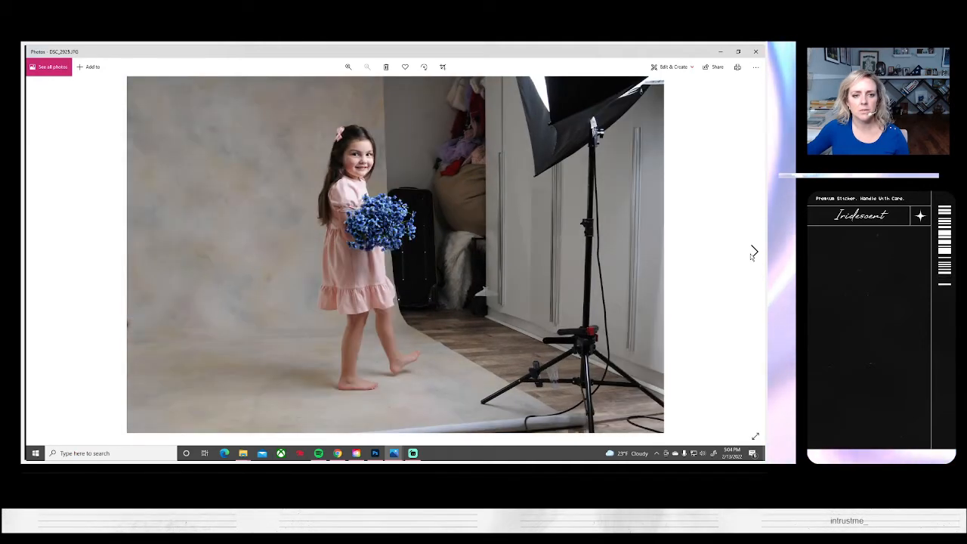
left_click(752, 253)
left_click(752, 253)
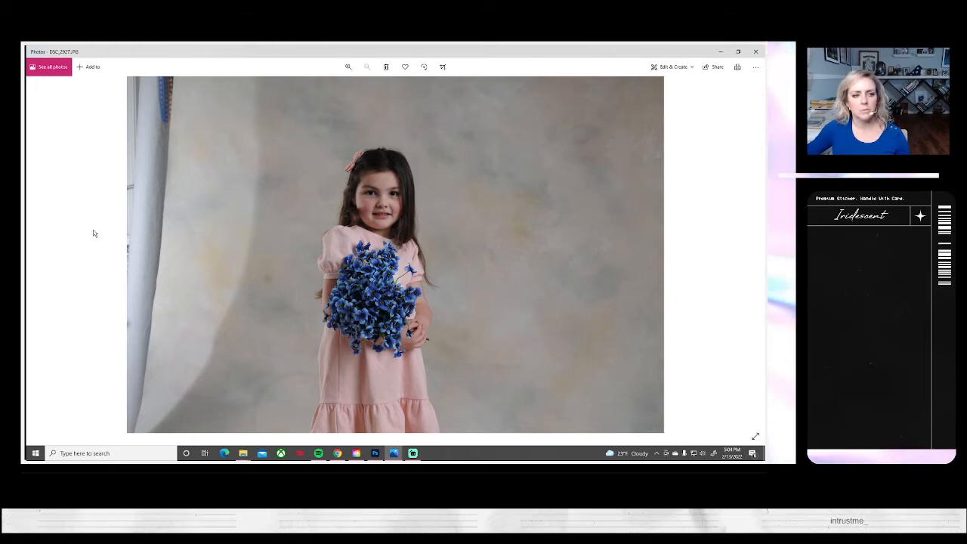
left_click(36, 252)
left_click(36, 252)
left_click(36, 251)
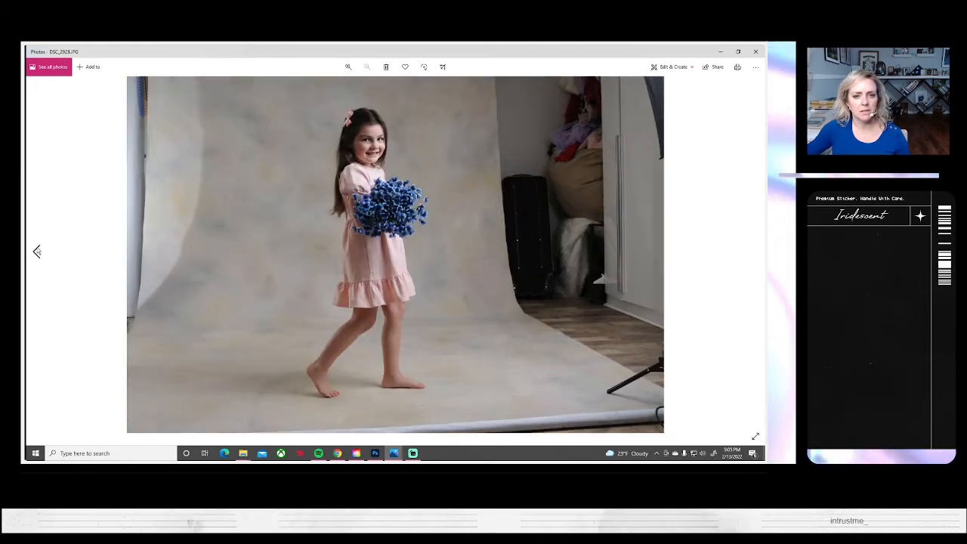
left_click(36, 251)
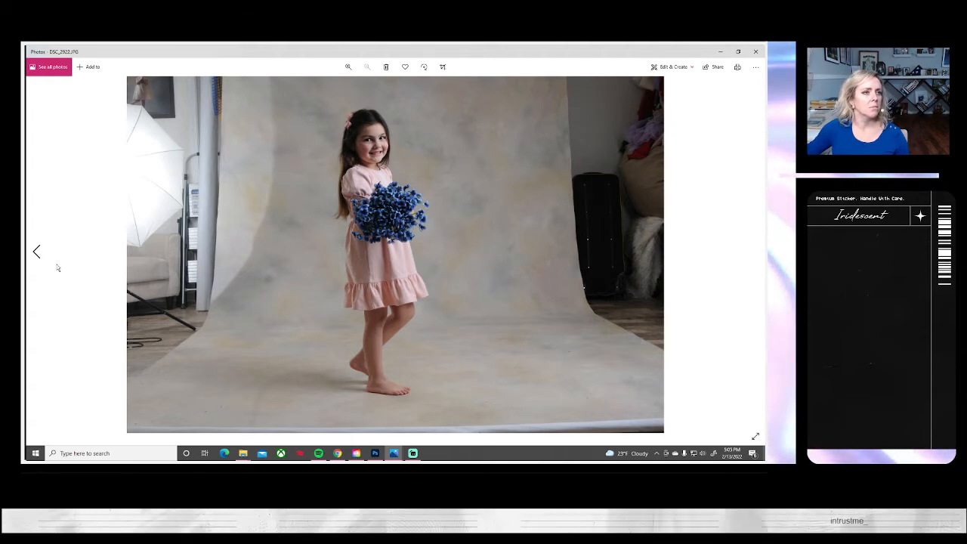
- Browse the rest of the studio photos up to DSC_2970 and step back to DSC_2969 to compare poses and bouquet positions
left_click(753, 251)
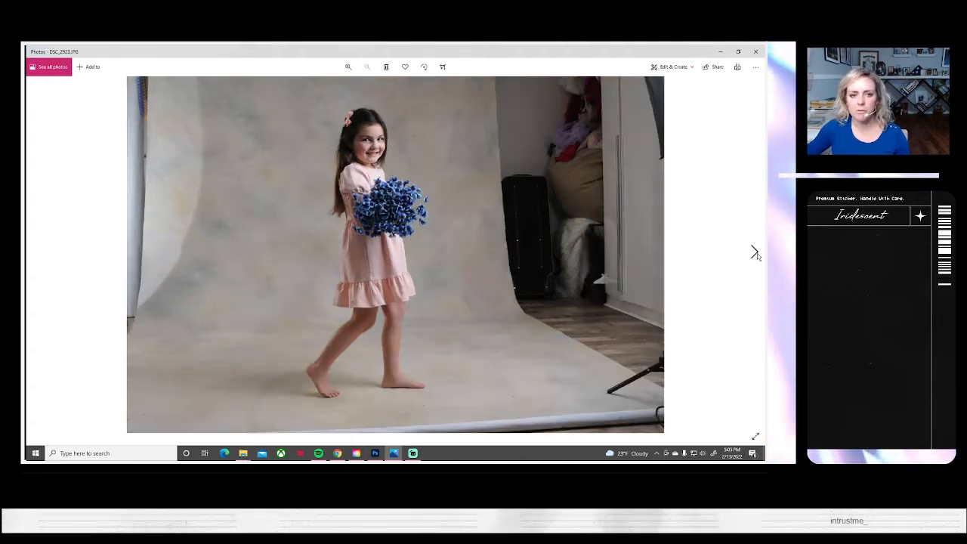
left_click(753, 251)
left_click(753, 252)
left_click(754, 251)
left_click(754, 251)
left_click(753, 251)
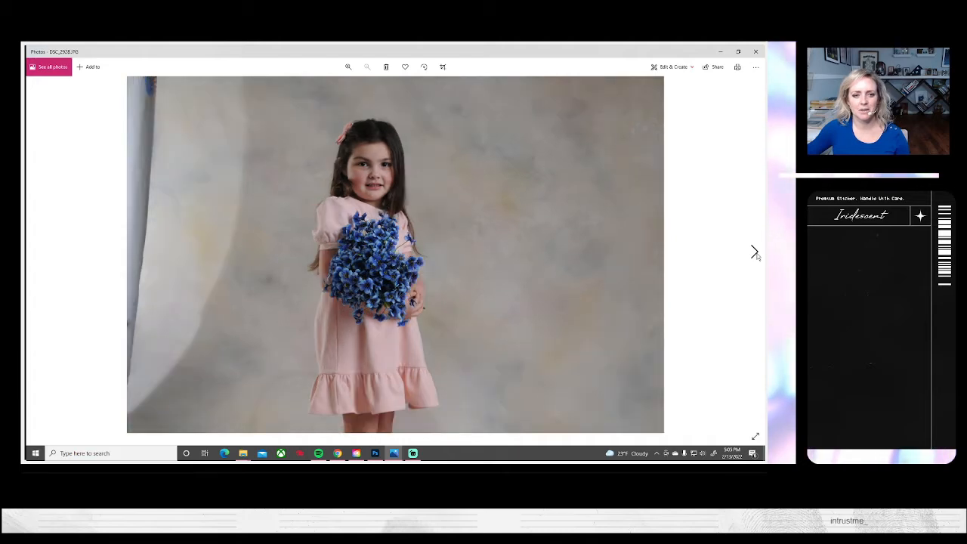
left_click(754, 251)
left_click(754, 251)
left_click(754, 251)
left_click(753, 252)
left_click(753, 251)
left_click(754, 251)
left_click(753, 251)
left_click(754, 251)
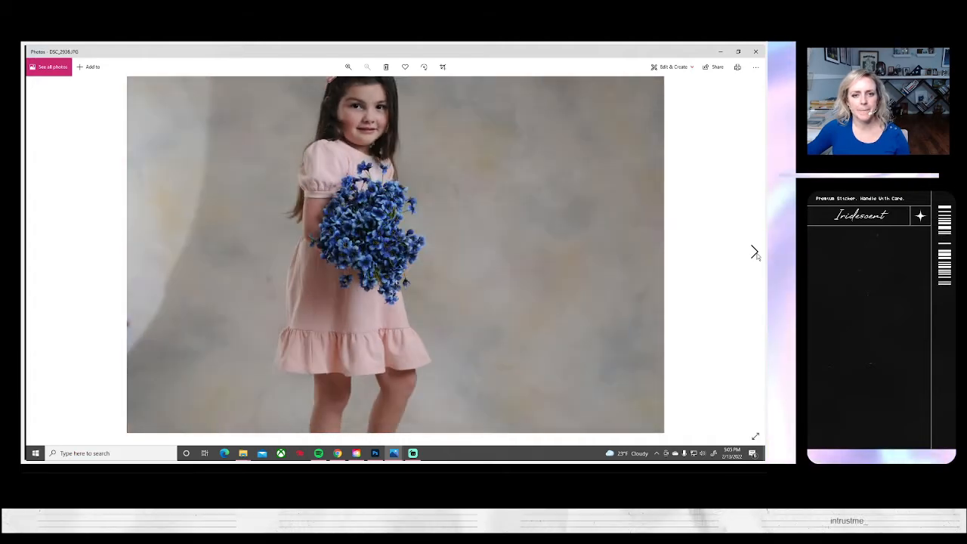
left_click(753, 251)
left_click(754, 252)
left_click(753, 251)
left_click(754, 251)
left_click(753, 251)
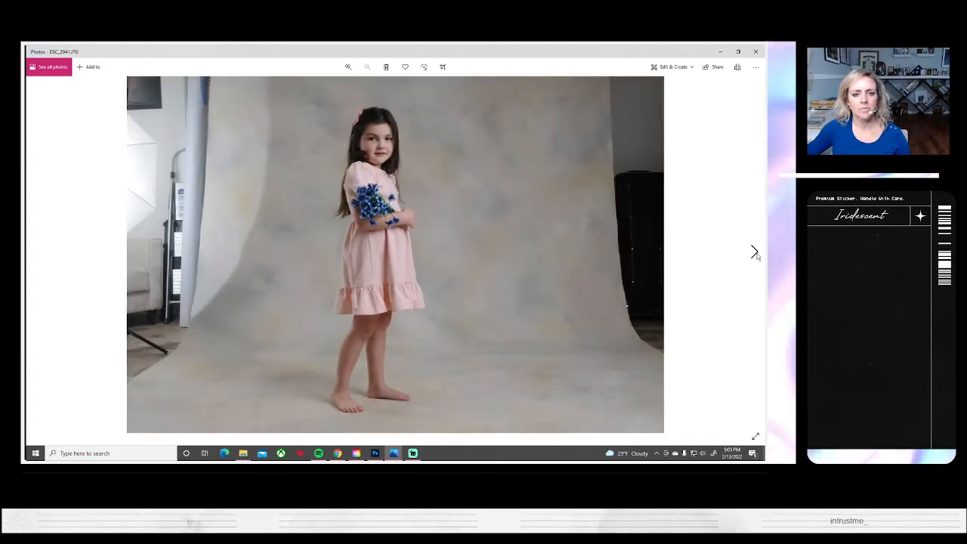
left_click(754, 251)
left_click(754, 252)
left_click(754, 252)
left_click(753, 252)
left_click(754, 251)
left_click(754, 251)
left_click(754, 251)
left_click(754, 251)
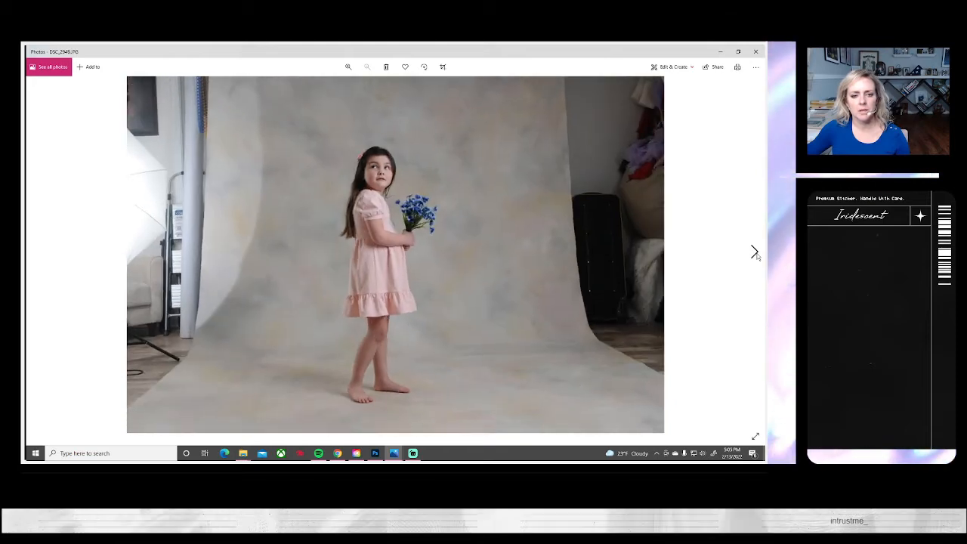
left_click(753, 251)
left_click(753, 252)
left_click(753, 252)
left_click(754, 251)
left_click(753, 251)
left_click(754, 251)
left_click(754, 251)
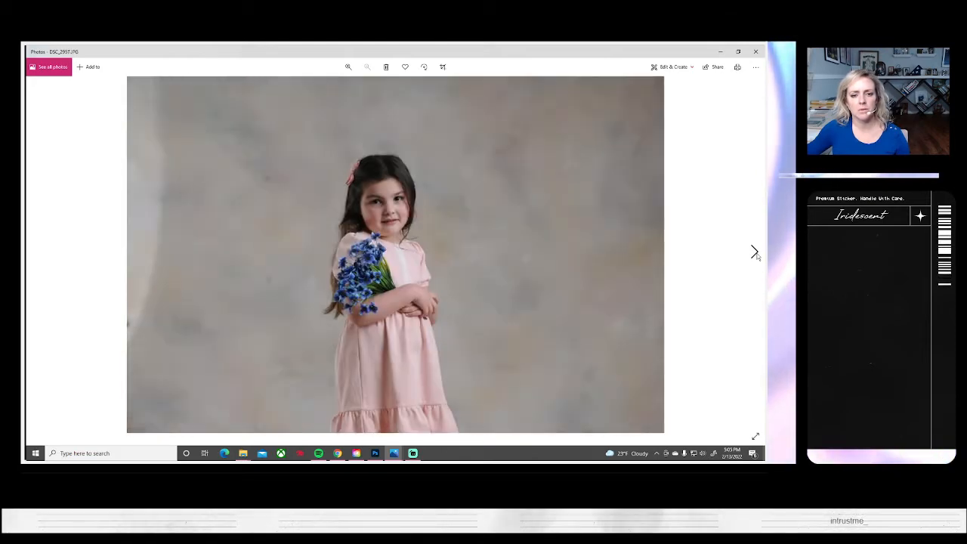
left_click(753, 251)
left_click(753, 252)
left_click(754, 252)
left_click(754, 252)
left_click(754, 252)
left_click(753, 252)
left_click(753, 251)
left_click(753, 251)
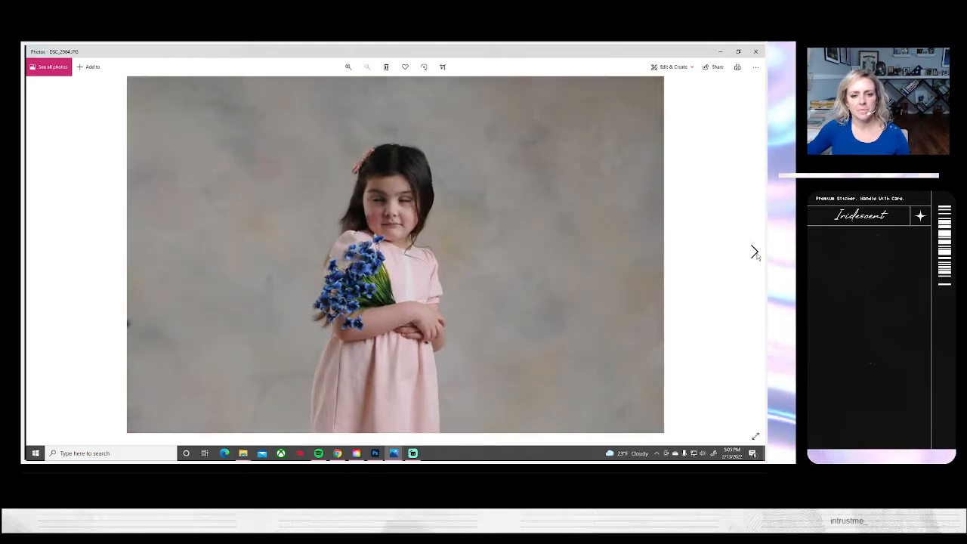
left_click(754, 251)
left_click(754, 252)
left_click(753, 251)
left_click(753, 251)
left_click(754, 251)
left_click(754, 251)
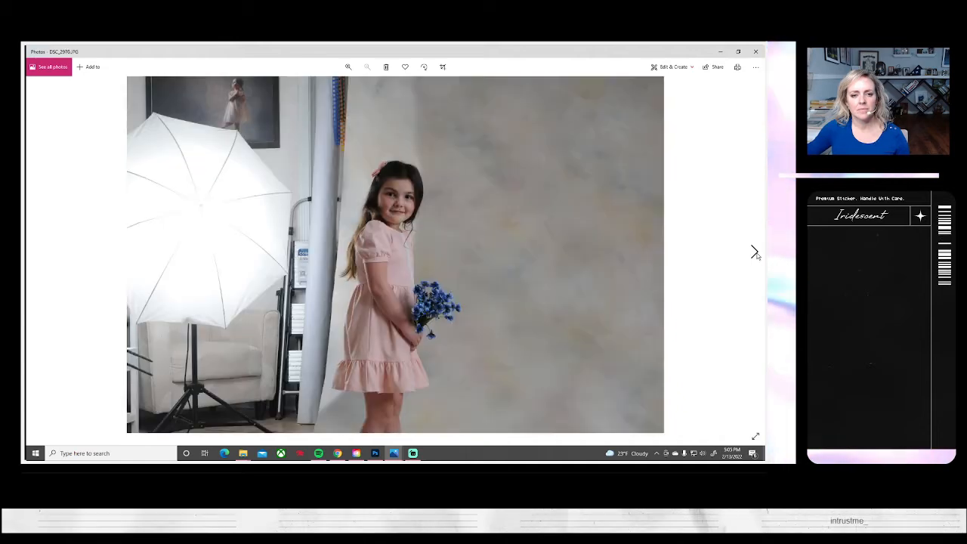
left_click(36, 252)
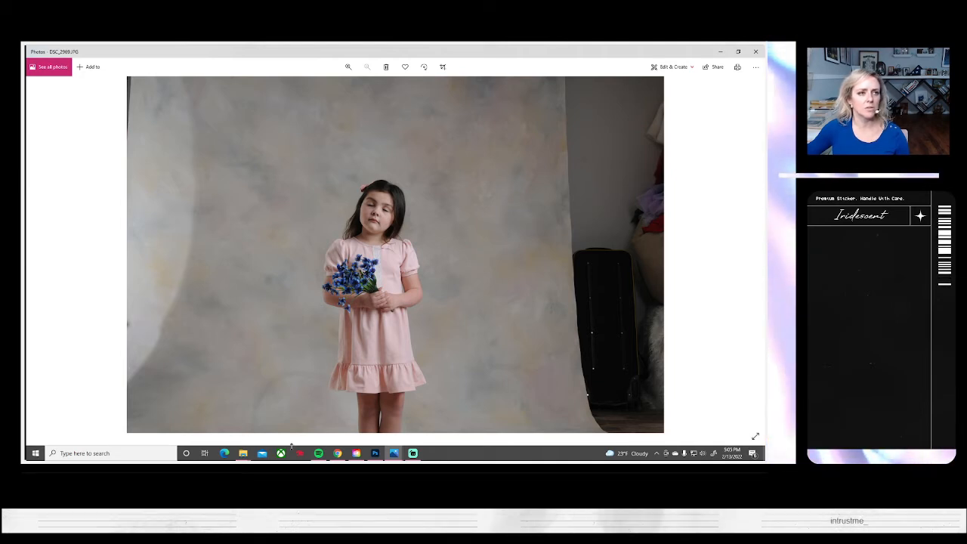
- Switch to Photoshop, open DSC_2922.JPG and DSC_2969.JPG as separate documents, and bring DSC_2922.JPG to the front
left_click(374, 453)
left_click(44, 50)
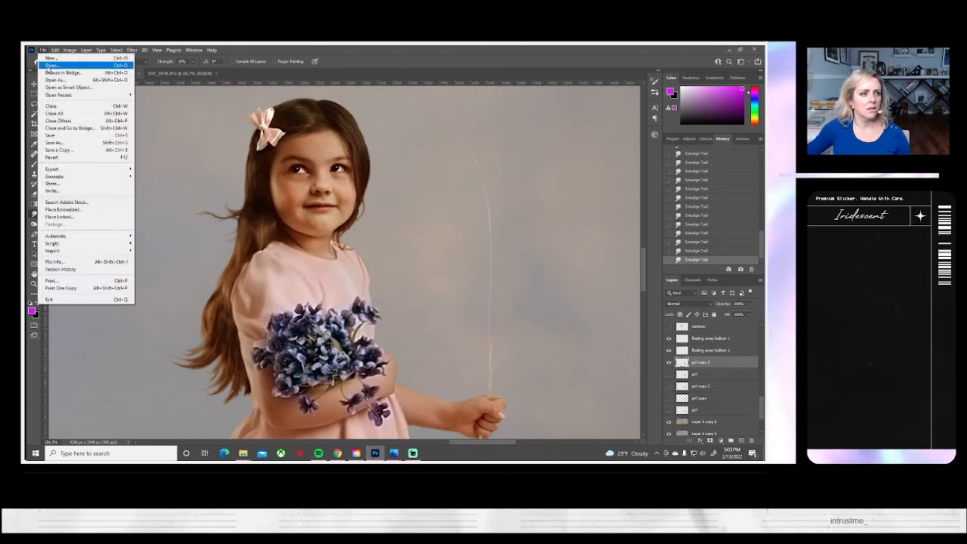
left_click(51, 67)
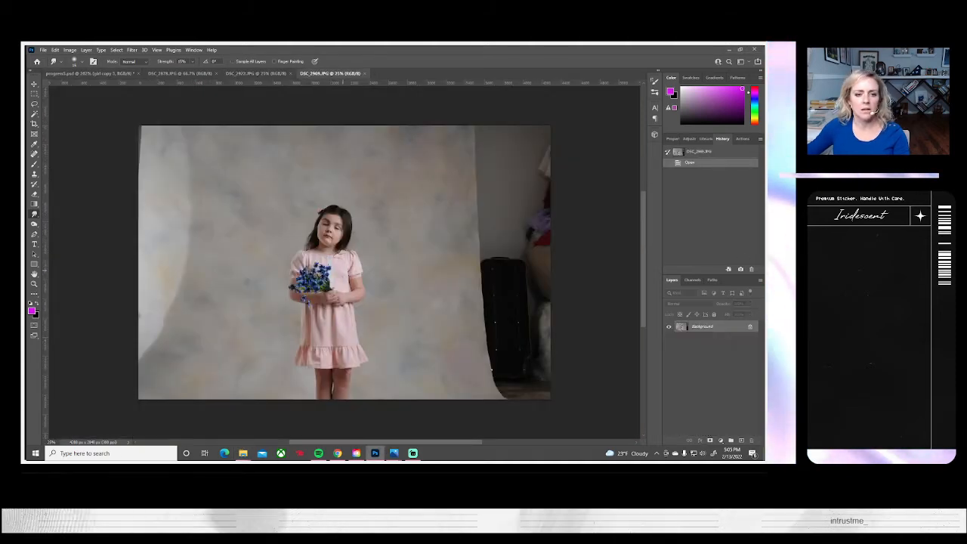
left_click(250, 73)
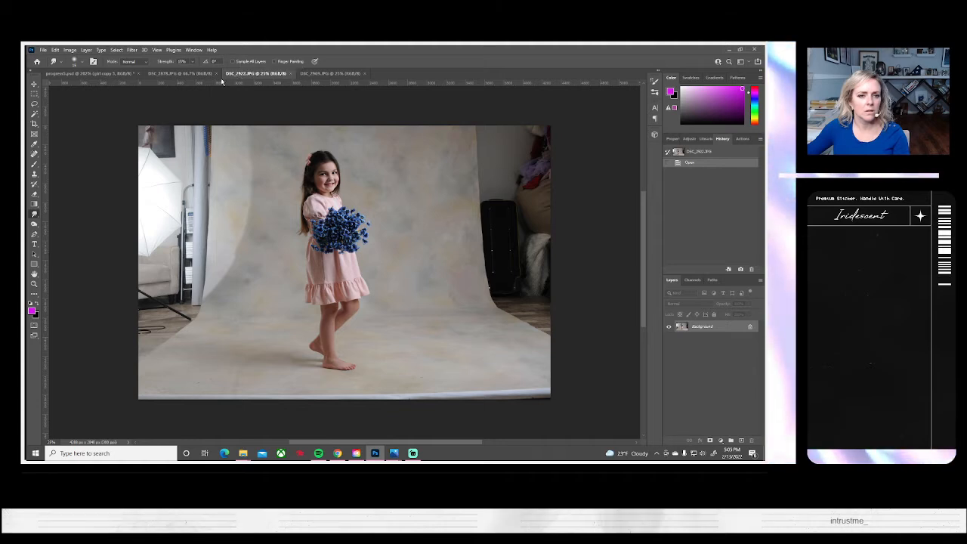
- Close DSC_2878.JPG and compare the girl in progress5.psd with the studio photos DSC_2969.JPG and DSC_2922.JPG
left_click(191, 74)
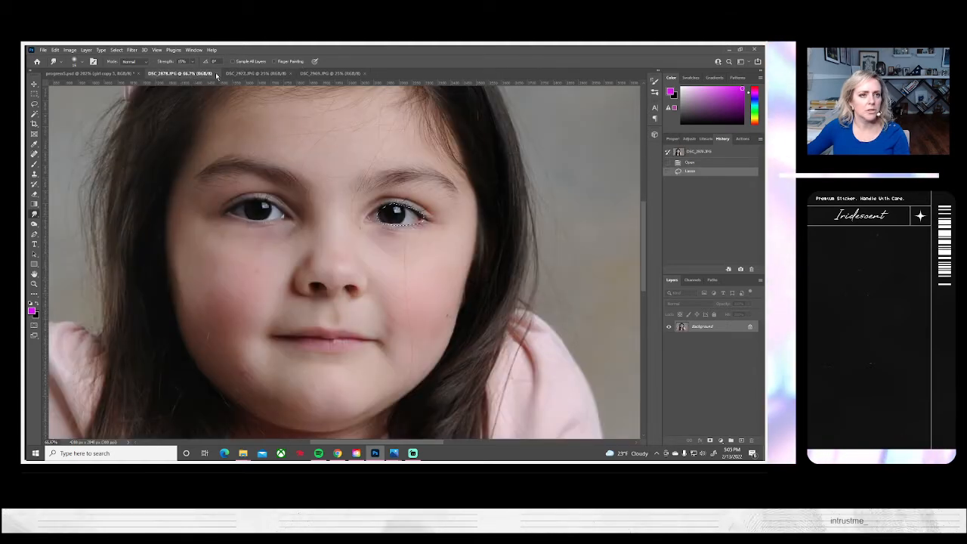
left_click(216, 76)
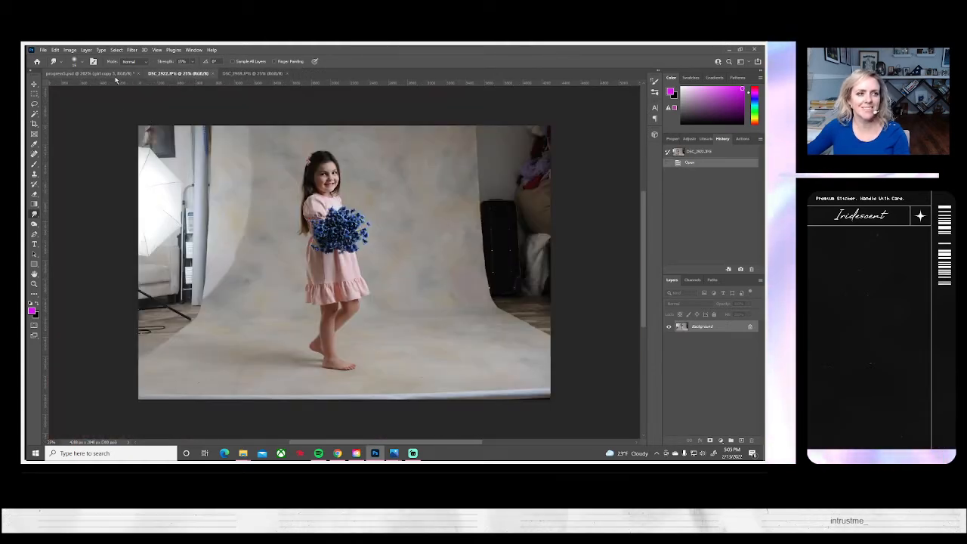
left_click(115, 74)
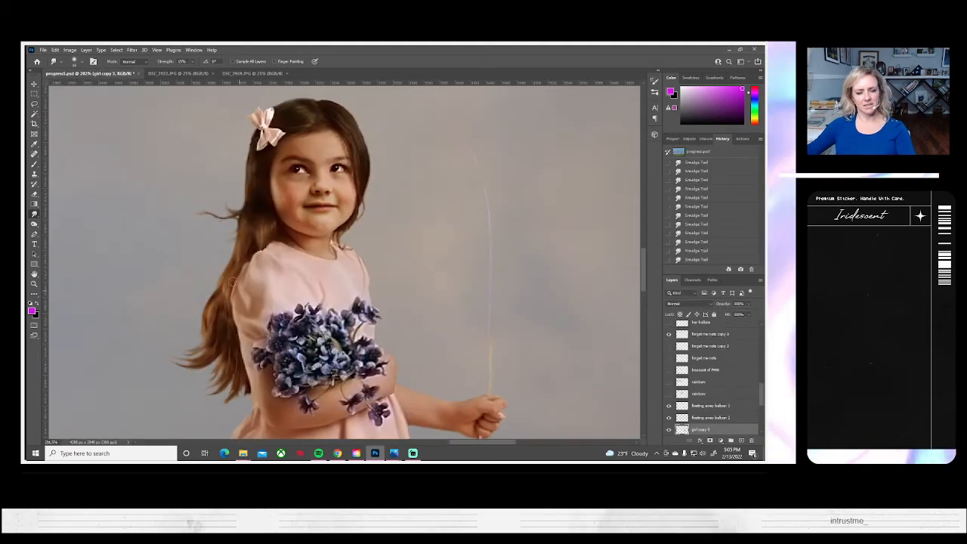
left_click(252, 73)
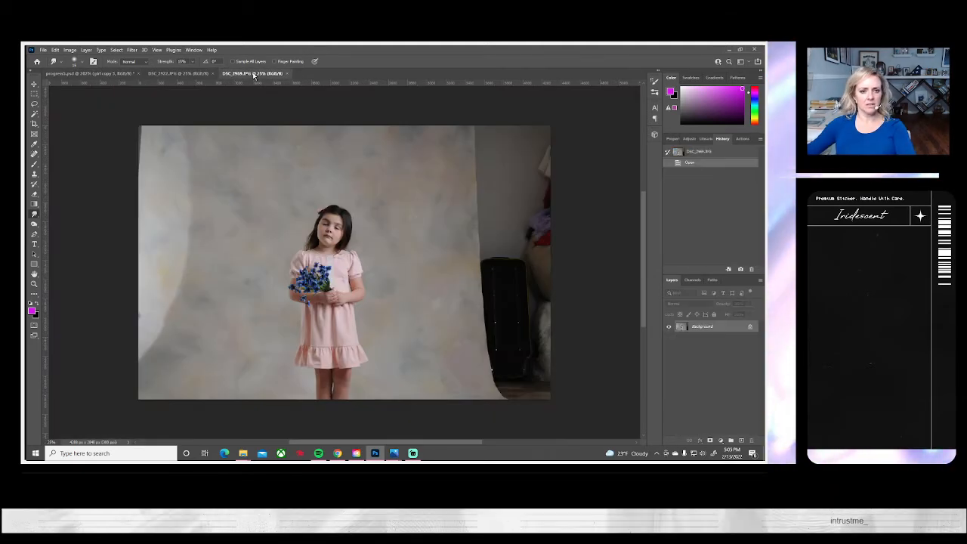
left_click(172, 73)
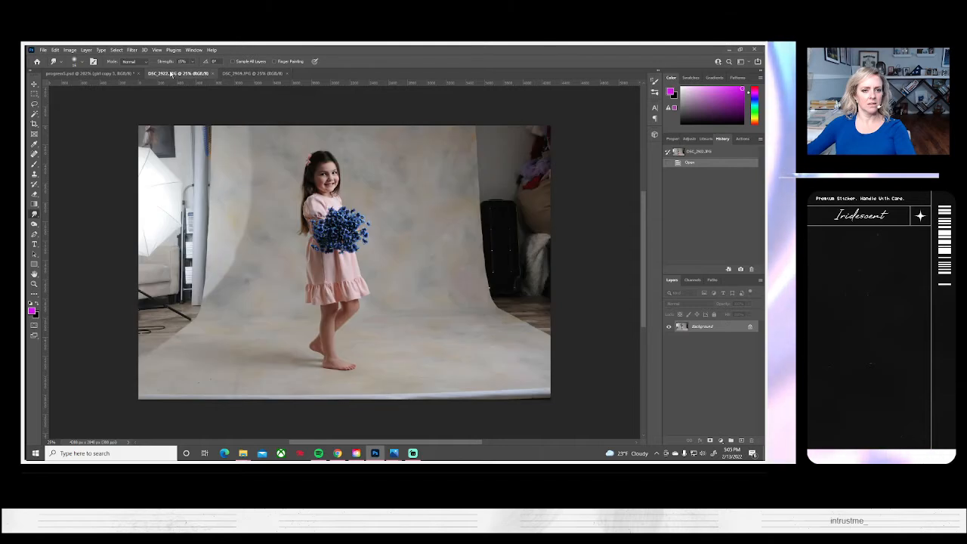
- Lasso the hair falling over the girl's shoulder in DSC_2969.JPG and paste a copy of it into progress5.psd
left_click(250, 73)
key("l")
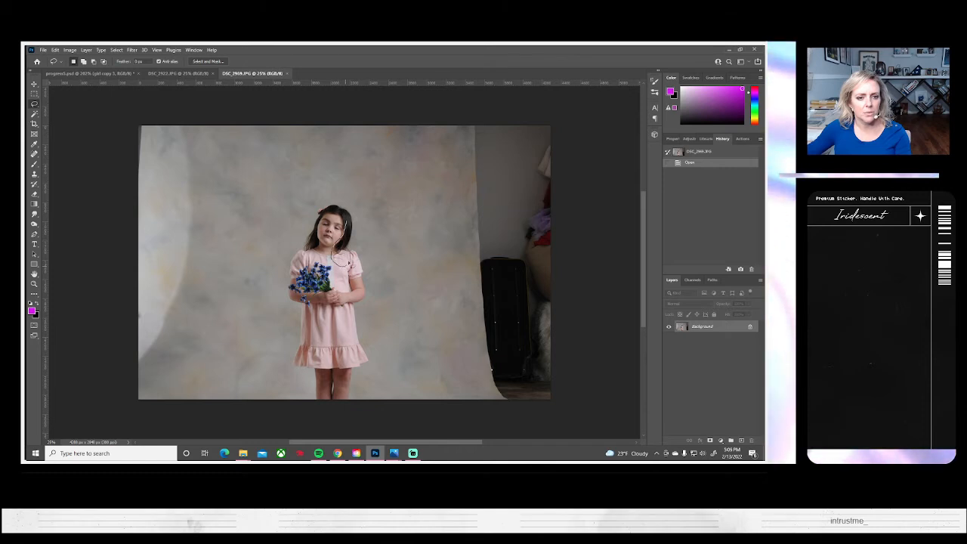
left_click_drag(368, 209, 376, 225)
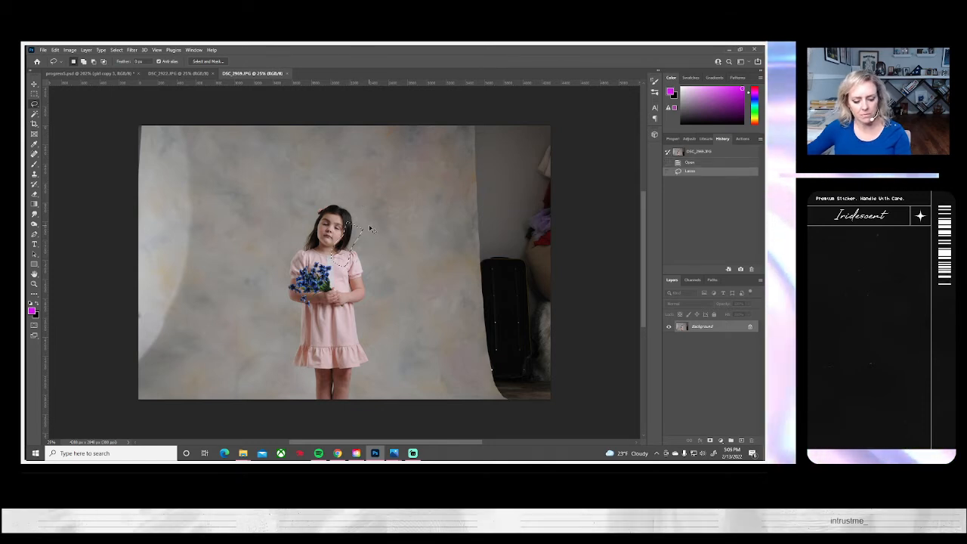
left_click(110, 73)
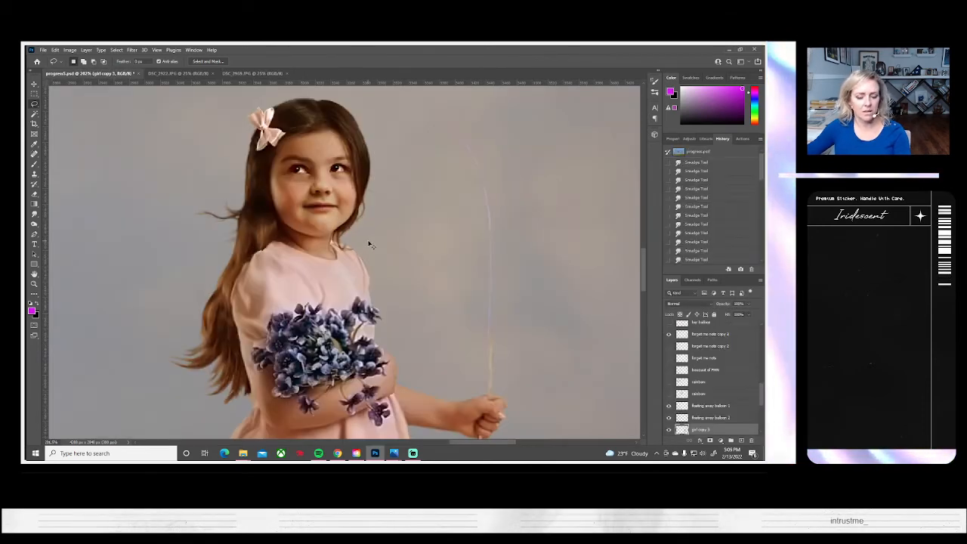
key("ctrl+v")
- Scale the pasted hair piece to about 35%, rotate it about -7°, and place it beside the girl's cheek and shoulder
key("ctrl+t")
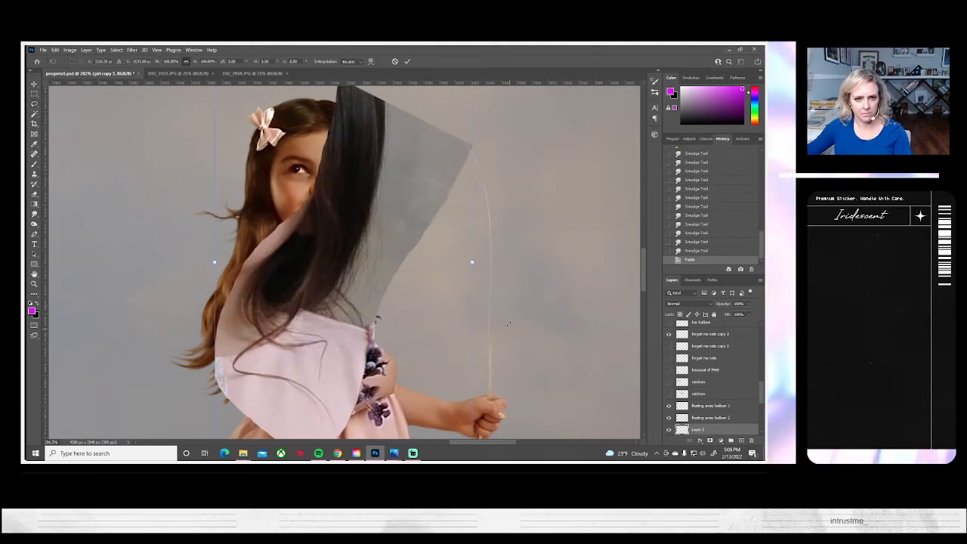
scroll(509, 315, "up", 2)
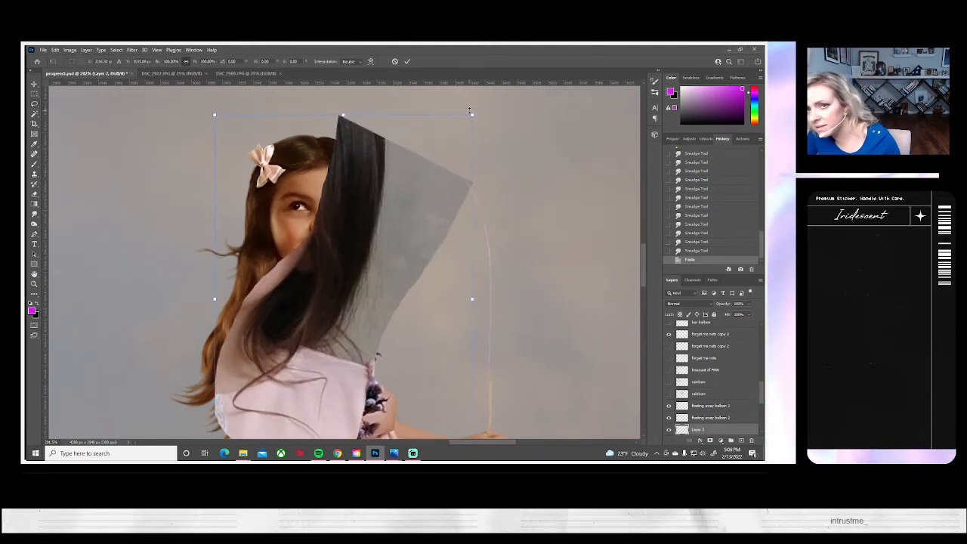
left_click_drag(471, 115, 391, 240)
left_click_drag(438, 295, 438, 266)
left_click_drag(363, 303, 391, 280)
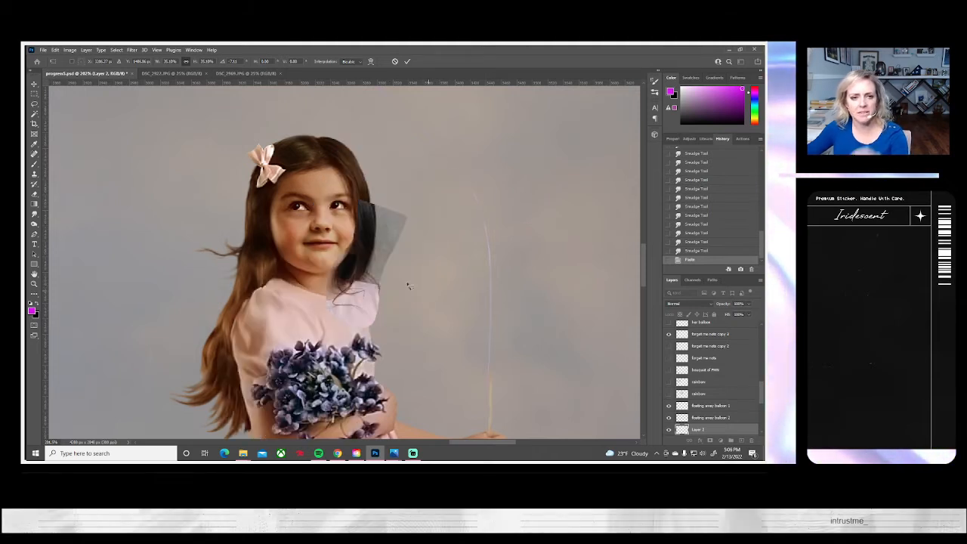
key("Return")
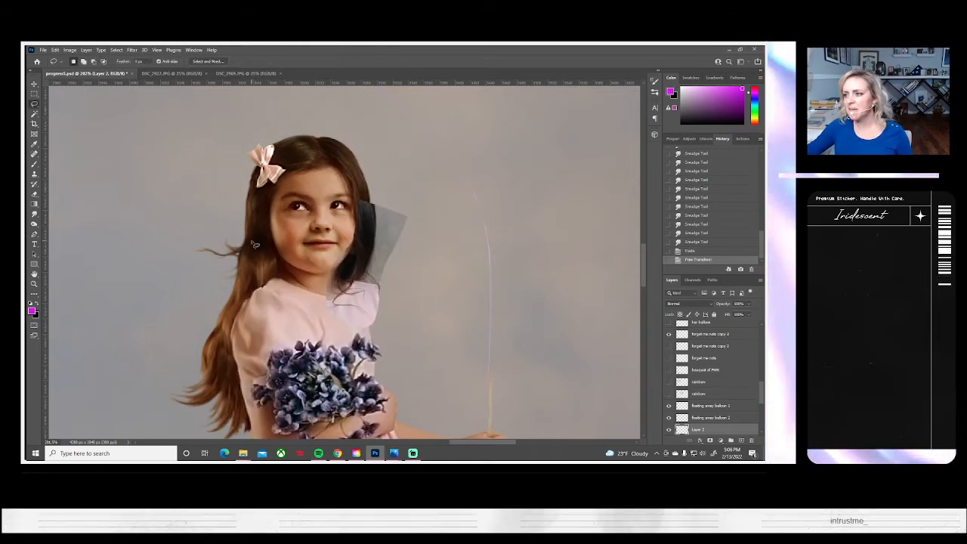
- Sharpen the pasted hair with Unsharp Mask at amount 30%, radius 2.5 pixels and threshold 0
left_click(133, 50)
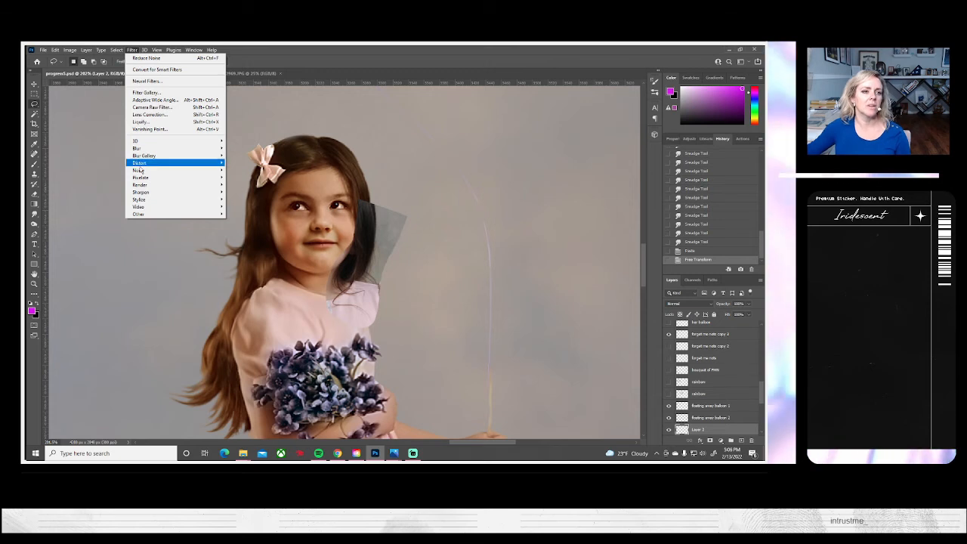
mouse_move(140, 192)
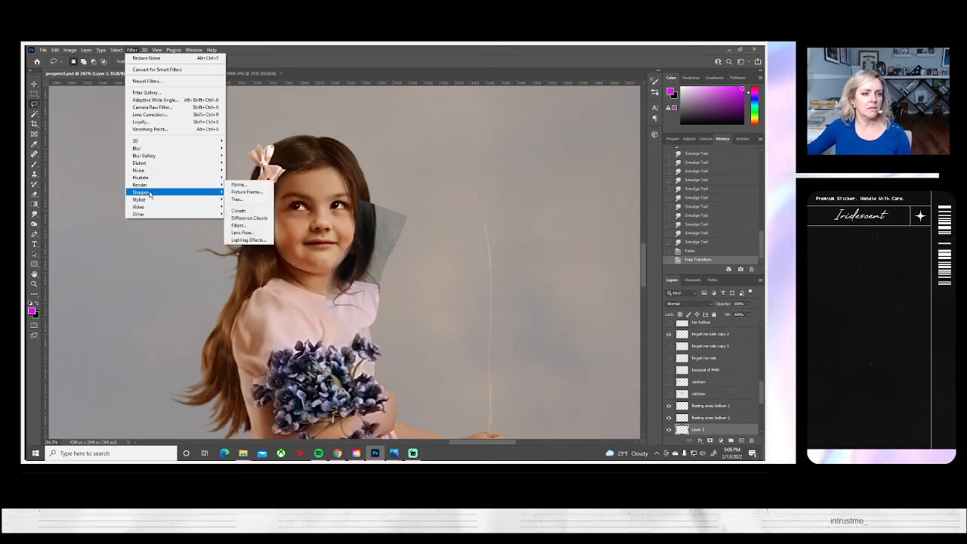
left_click(245, 228)
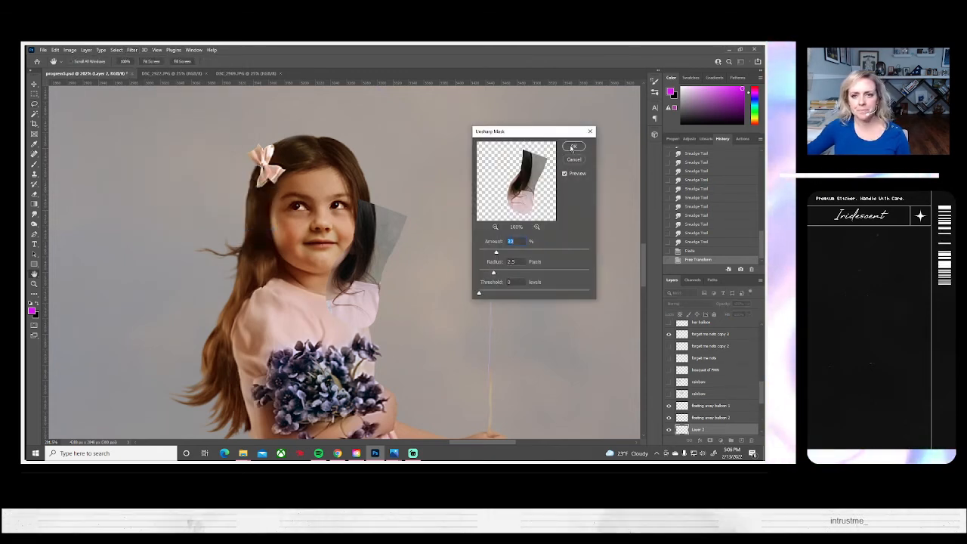
left_click(571, 147)
- Apply Reduce Noise to the pasted hair with strength 9, preserve details 25%, reduce color noise 100% and sharpen details 26%
left_click(132, 49)
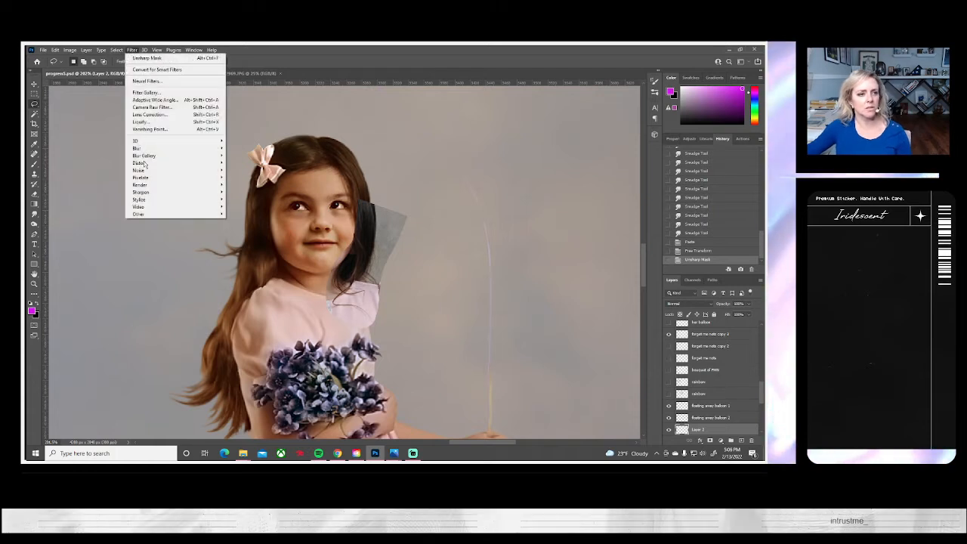
mouse_move(149, 172)
left_click(241, 198)
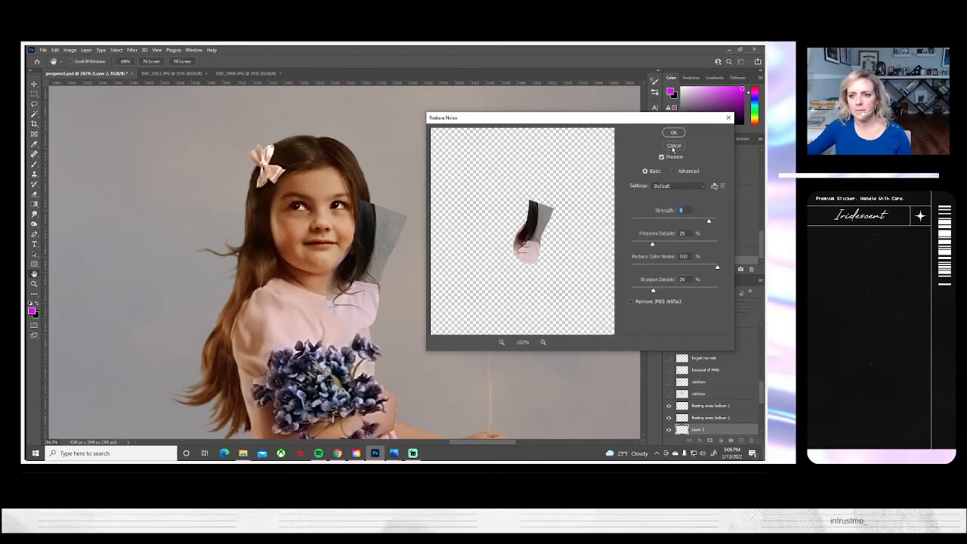
left_click(671, 132)
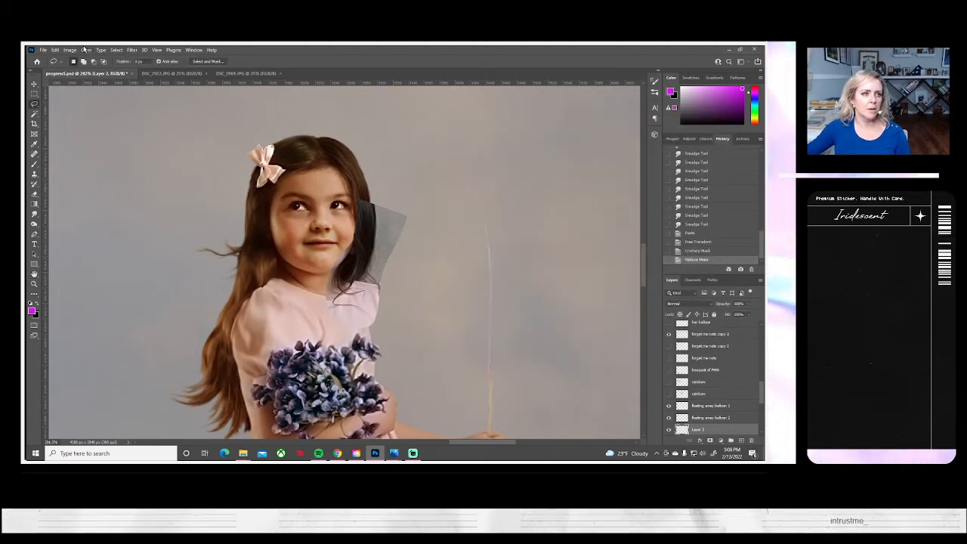
- Warm the pasted hair's midtones with Color Balance, setting cyan-red to +33 and yellow-blue to -45
left_click(69, 49)
mouse_move(78, 72)
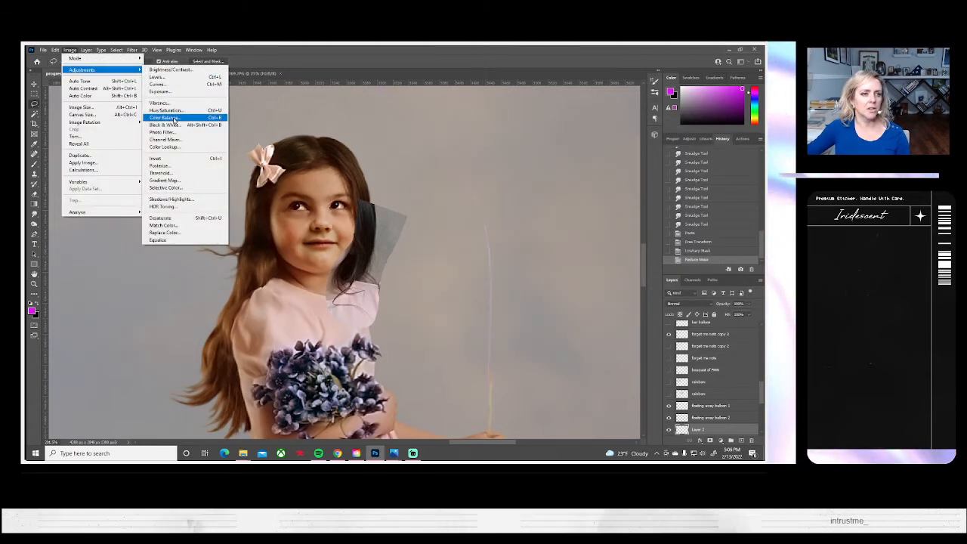
left_click(177, 114)
left_click_drag(640, 177, 646, 184)
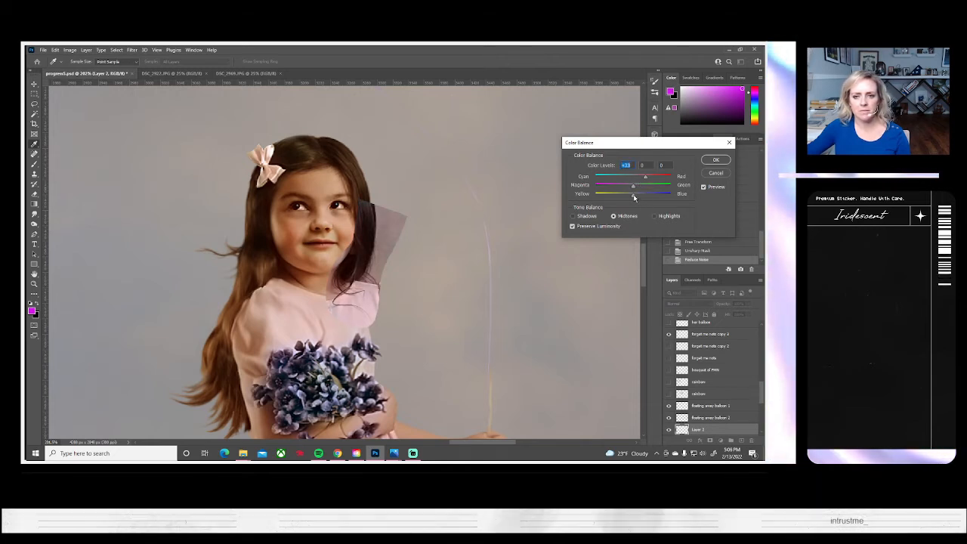
left_click_drag(634, 195, 616, 198)
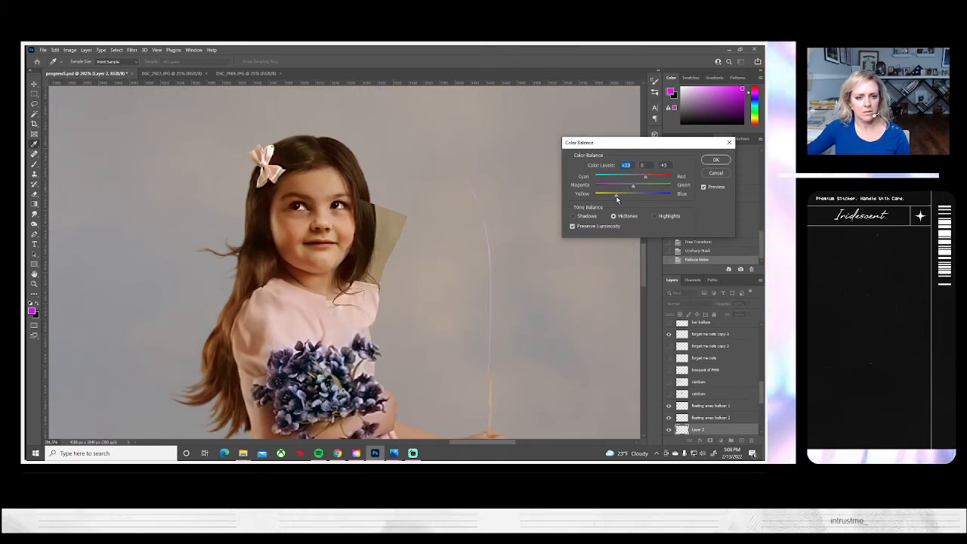
key("Return")
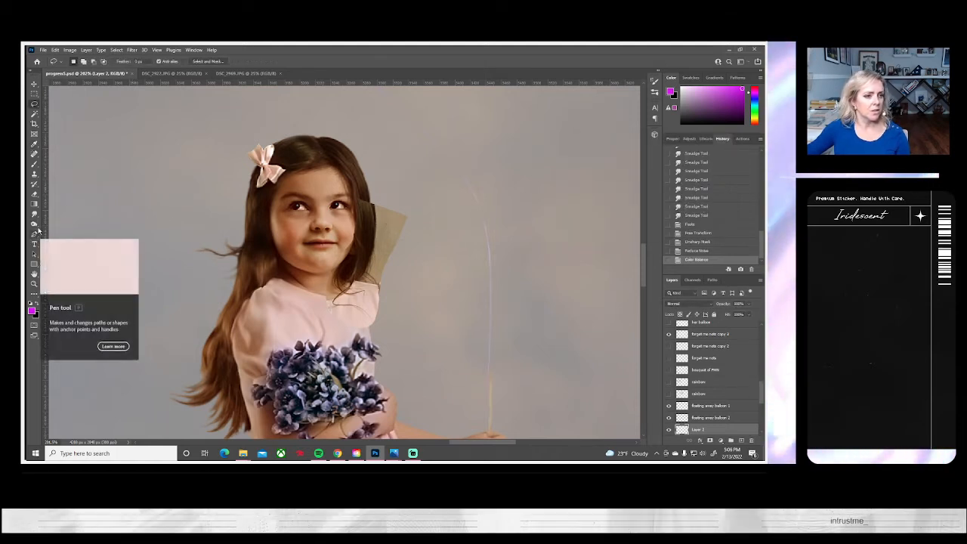
- Lasso the leftover dress fabric of the pasted hair piece around the neckline and chest and delete it
left_click(34, 193)
left_click(108, 247)
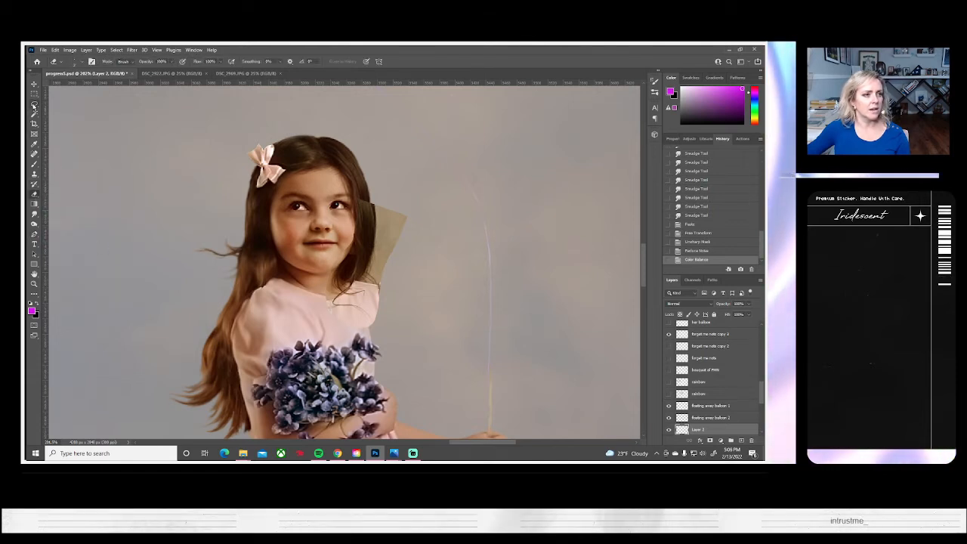
left_click(34, 104)
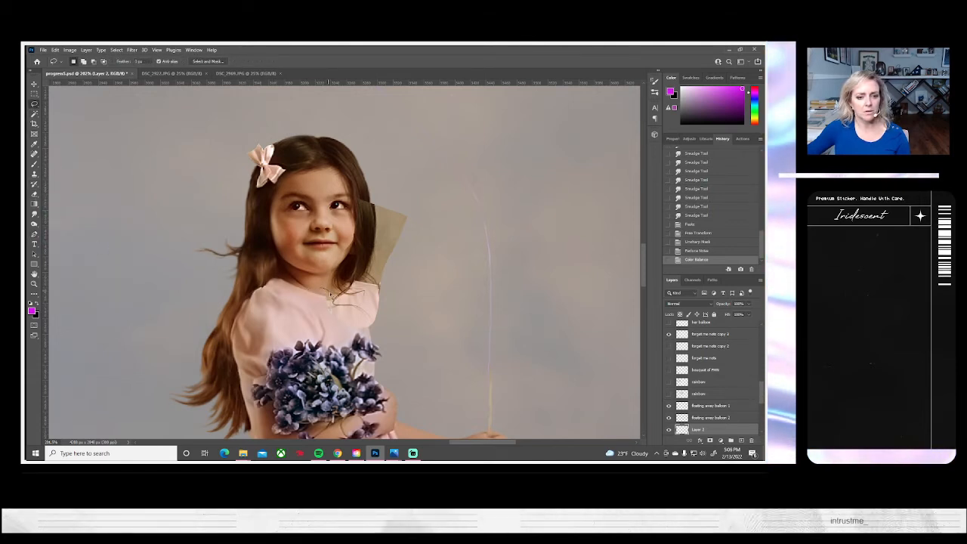
mouse_move(330, 306)
left_mouse_down()
mouse_move(370, 327)
mouse_move(302, 333)
mouse_move(330, 292)
left_mouse_up()
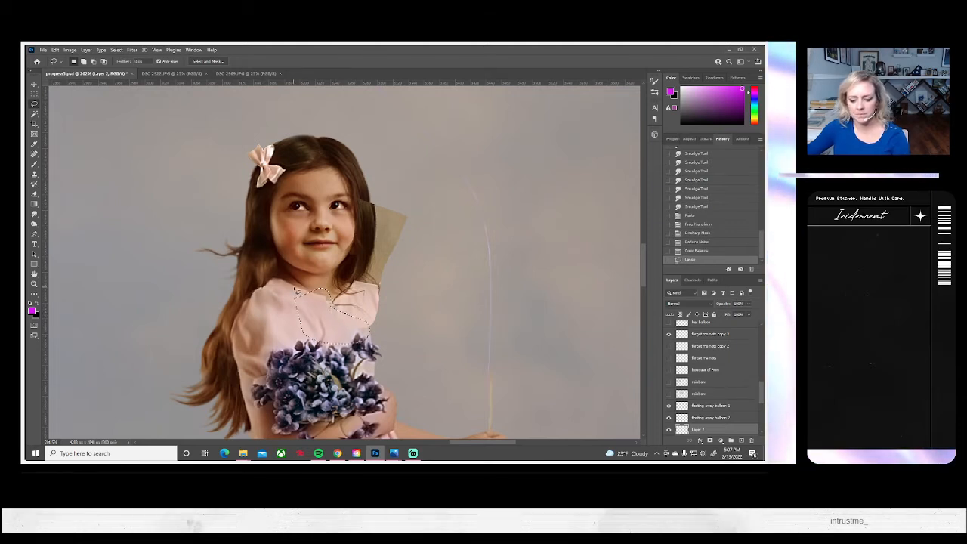
key("Delete")
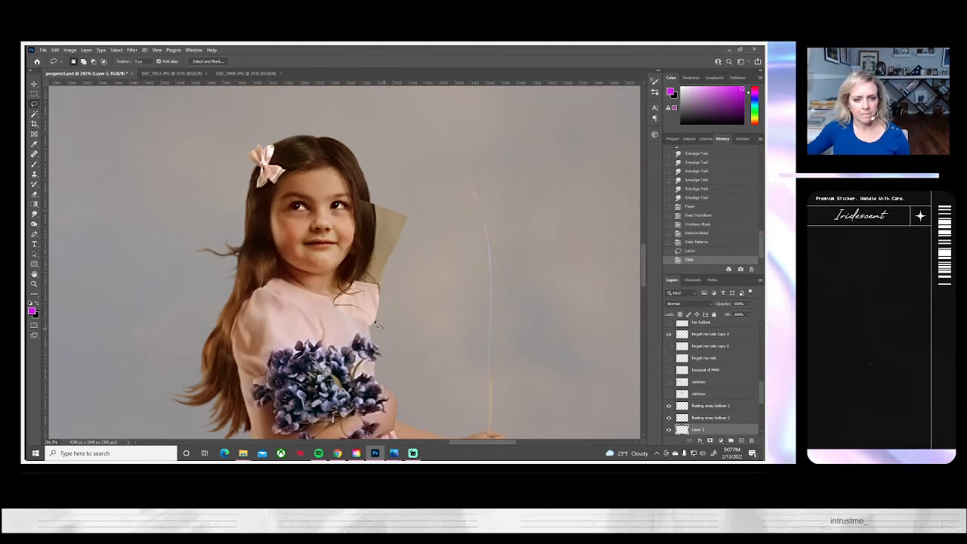
- Lasso the studio backdrop and sleeve edge on the outer side of the pasted hair, delete them, and clear the selection
mouse_move(383, 327)
left_mouse_down()
mouse_move(367, 281)
mouse_move(381, 241)
mouse_move(374, 195)
mouse_move(432, 221)
left_mouse_up()
left_click_drag(423, 279, 419, 286)
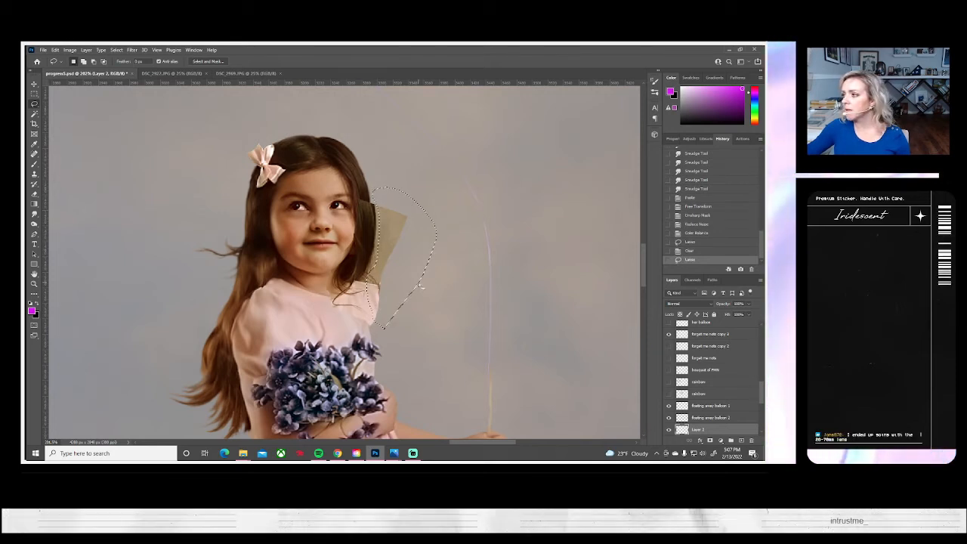
key("Delete")
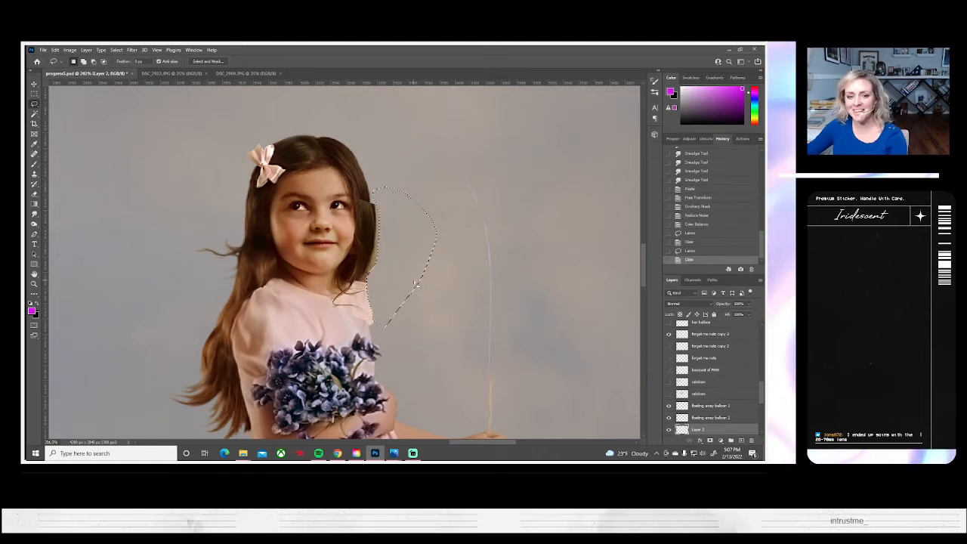
left_click(116, 50)
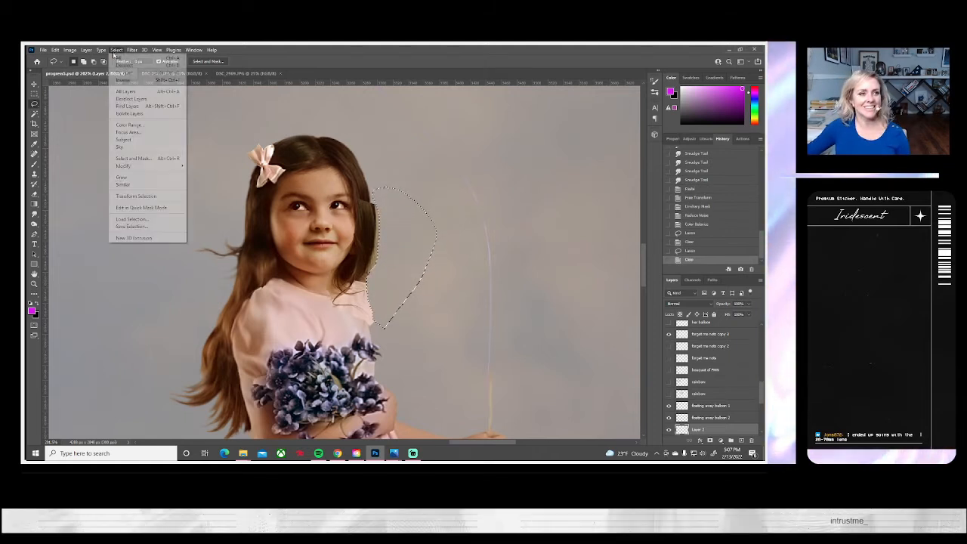
left_click(130, 65)
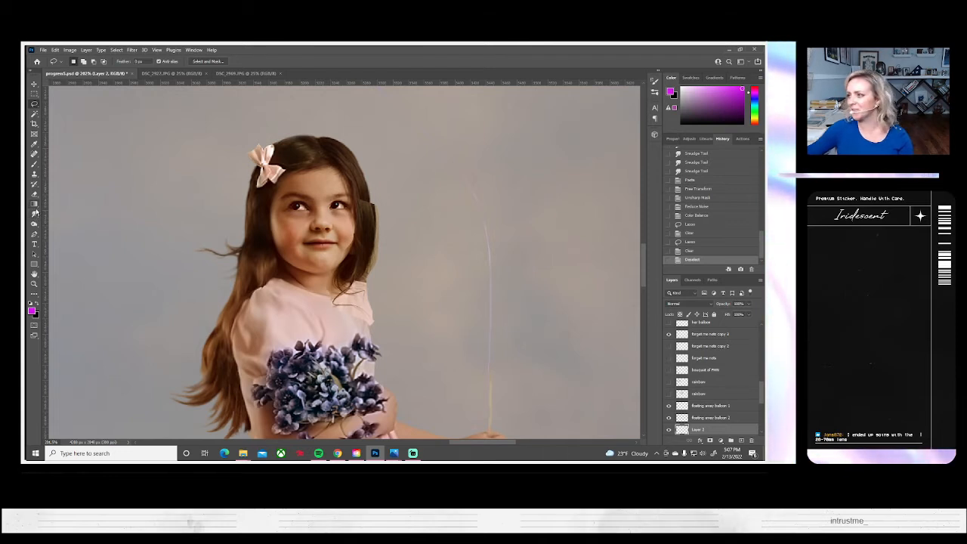
- Blend the pasted hair into the girl's own hair and neck by erasing its hard edges with an enlarged Soft Round eraser
left_click(34, 195)
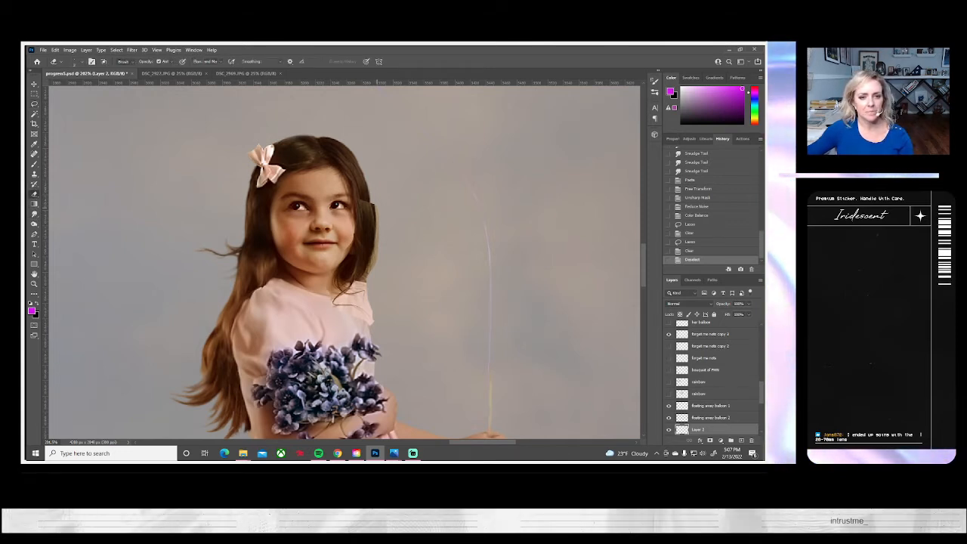
left_click(73, 61)
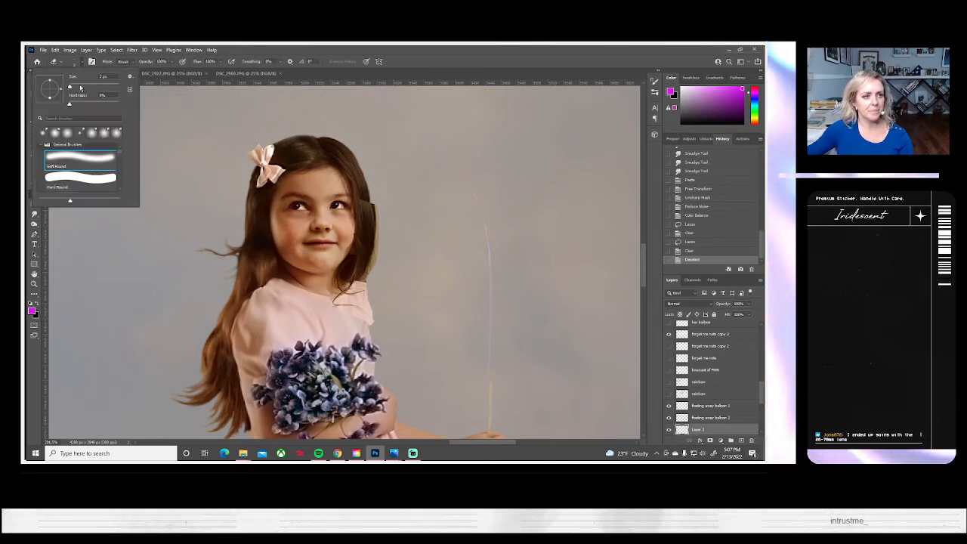
left_click(372, 195)
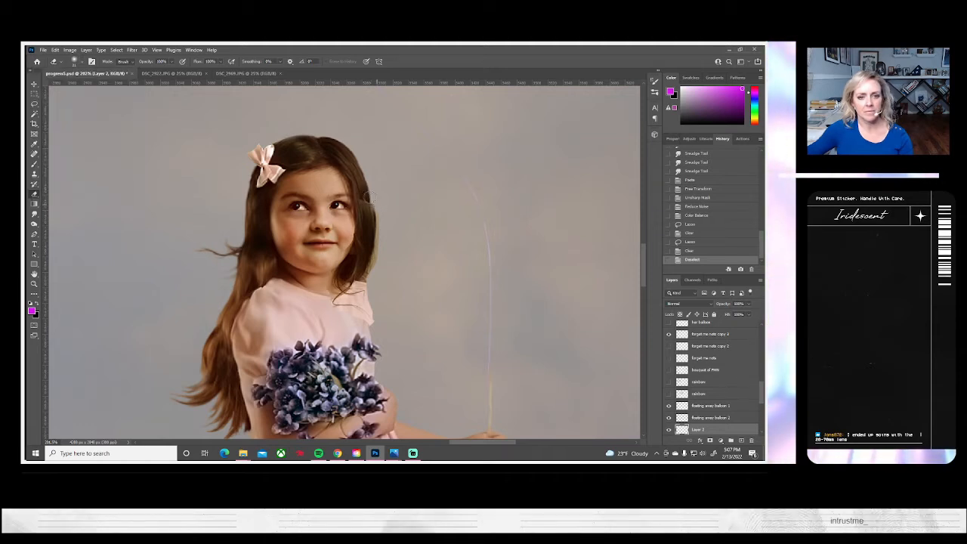
mouse_move(352, 194)
left_mouse_down()
mouse_move(343, 250)
mouse_move(323, 268)
mouse_move(341, 245)
left_mouse_up()
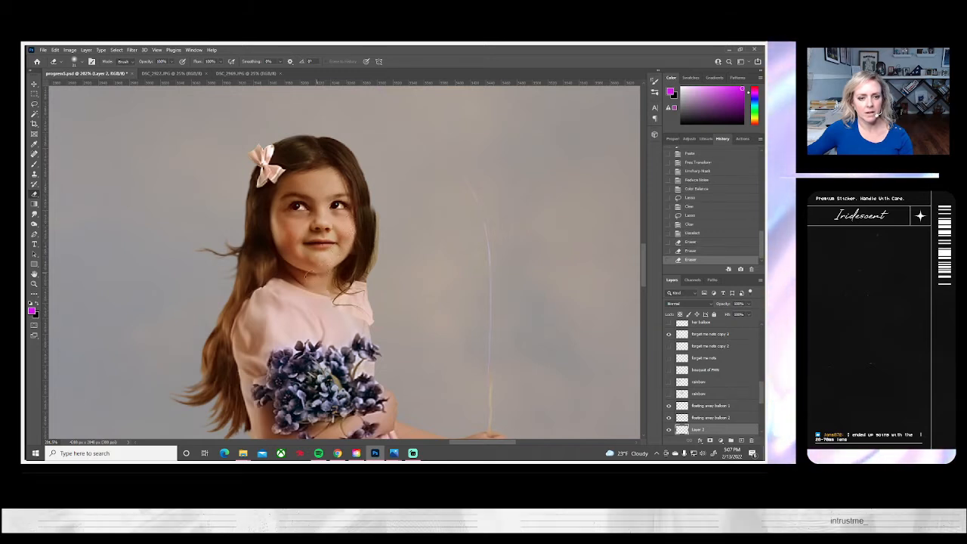
left_click_drag(306, 276, 327, 268)
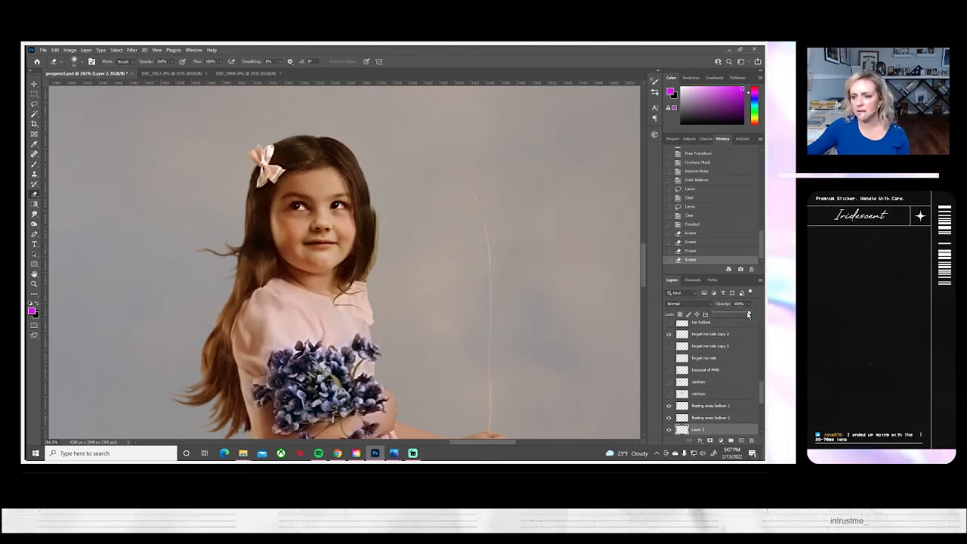
- Warp the pasted hair layer, pulling its outer edge and corners inward so it follows the girl's own hair and shoulder
left_click_drag(747, 314, 734, 315)
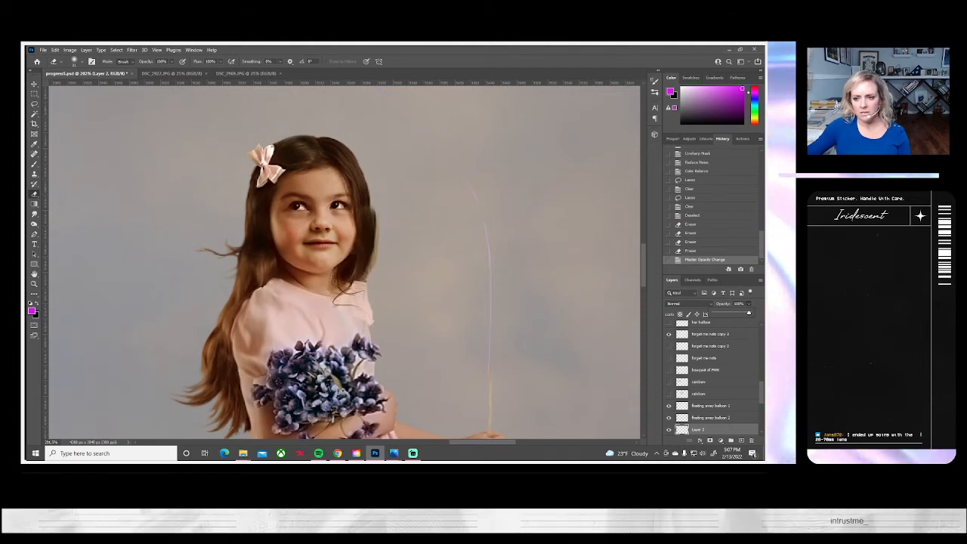
left_click(54, 50)
mouse_move(114, 225)
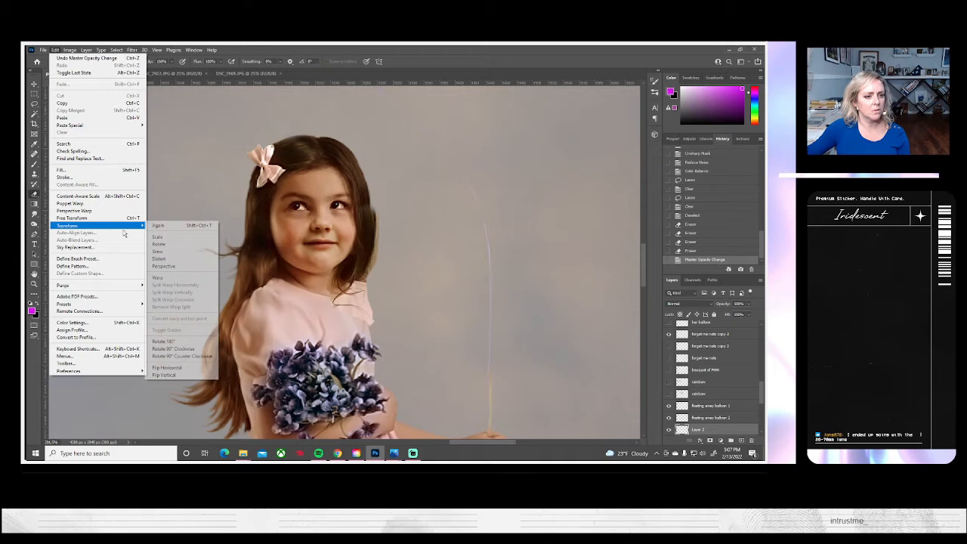
left_click(159, 277)
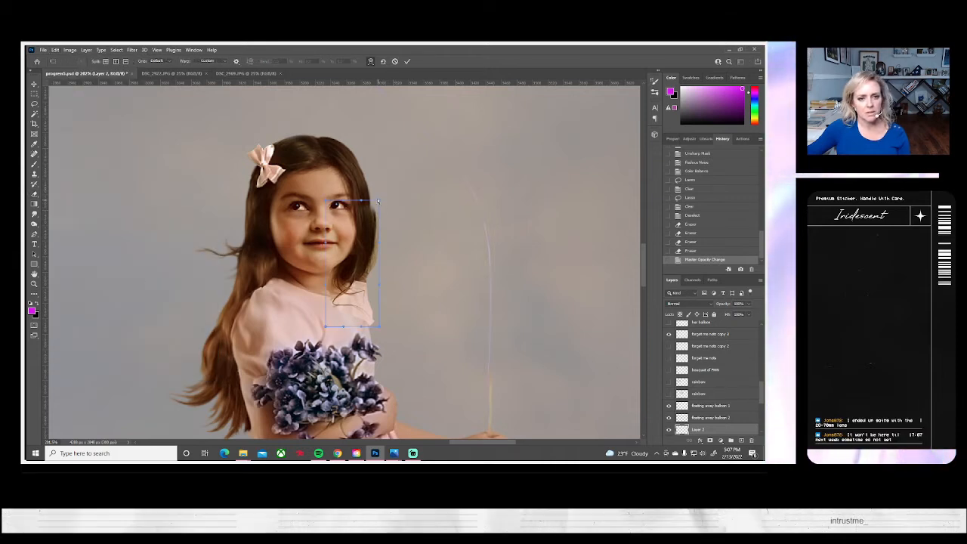
left_click_drag(378, 201, 372, 197)
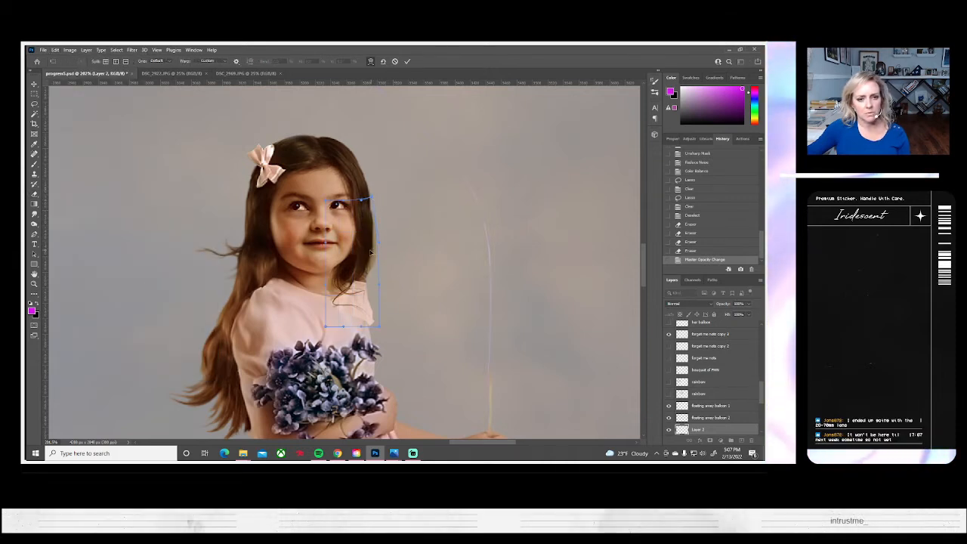
left_click_drag(371, 253, 322, 242)
left_click_drag(329, 202, 355, 233)
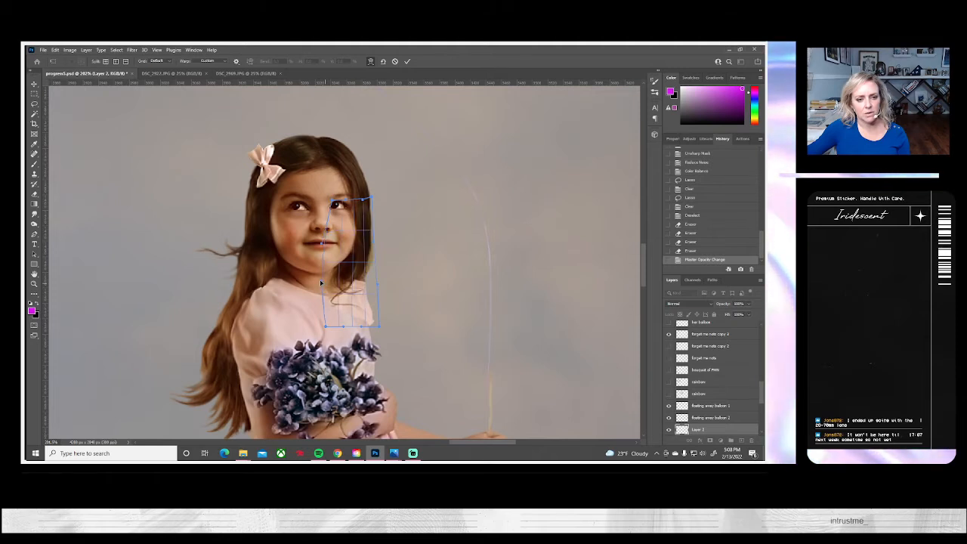
left_click_drag(382, 327, 373, 333)
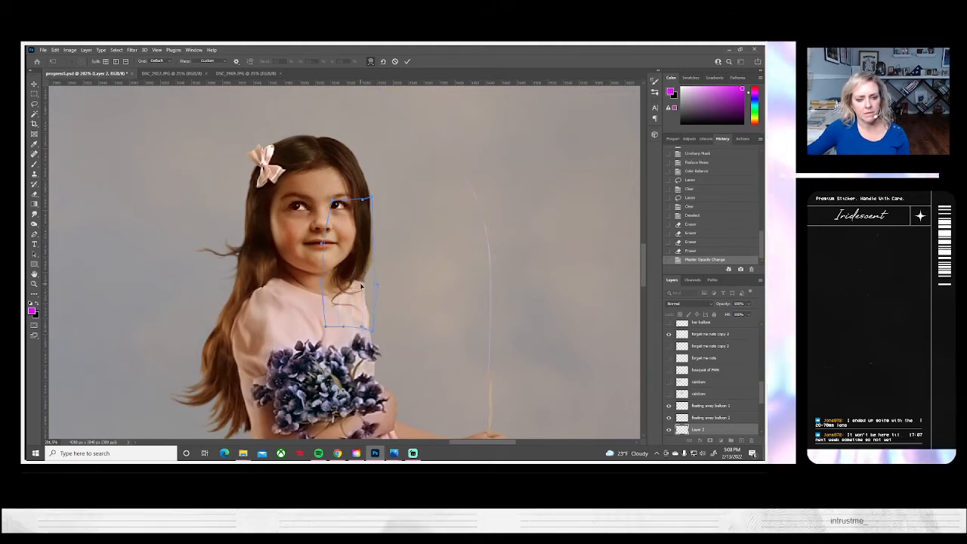
left_click_drag(360, 289, 357, 296)
key("Return")
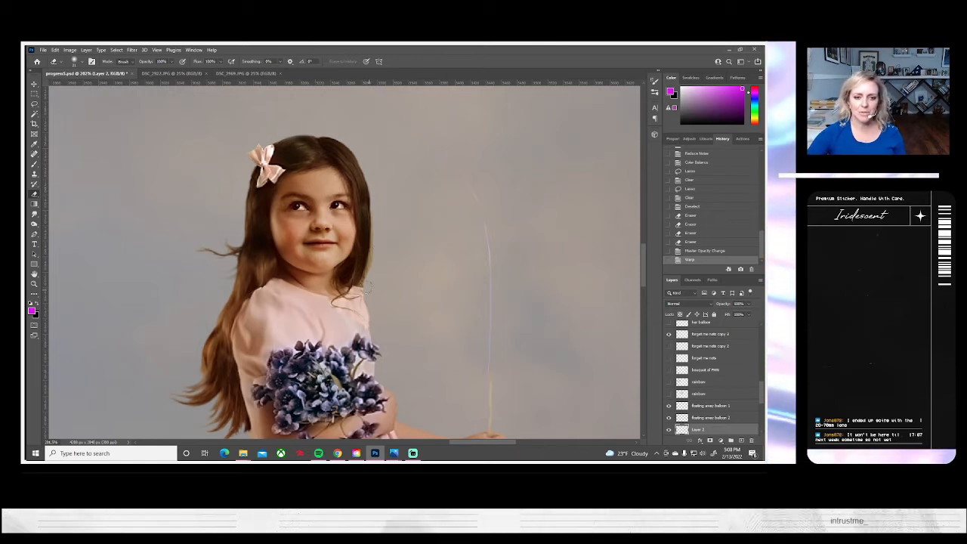
- Set the eraser size to 5 px, try a stroke along the pasted hair's outer edge, and undo that stroke
left_click(73, 62)
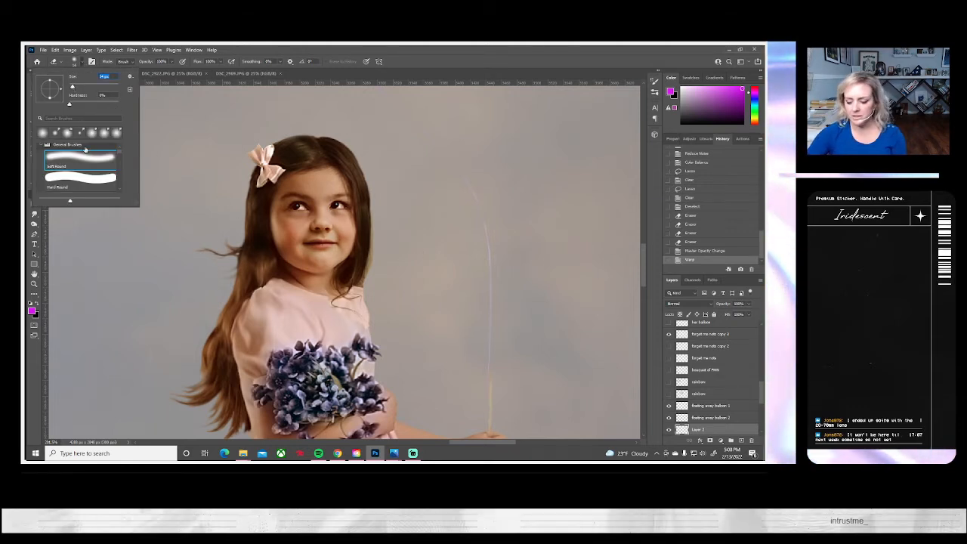
type("5")
key("Return")
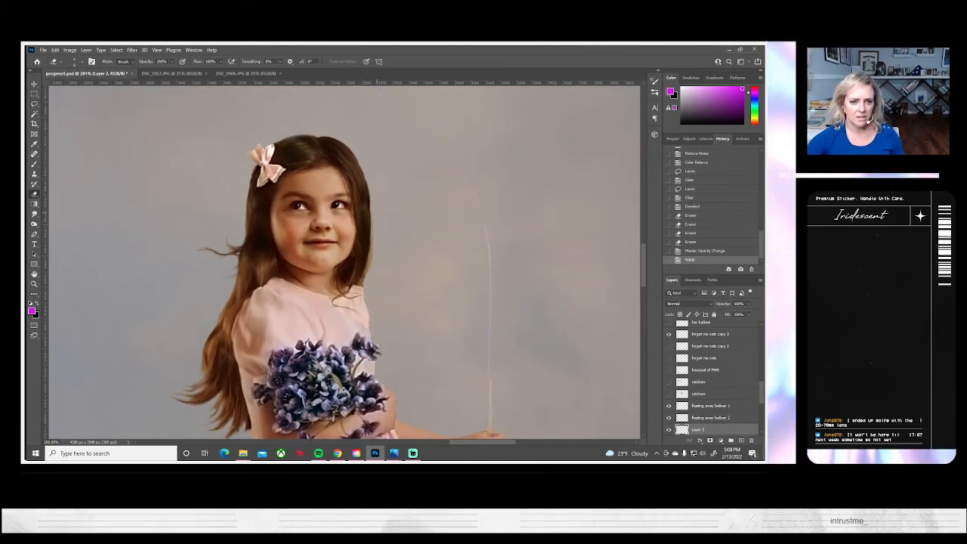
left_click_drag(373, 217, 370, 243)
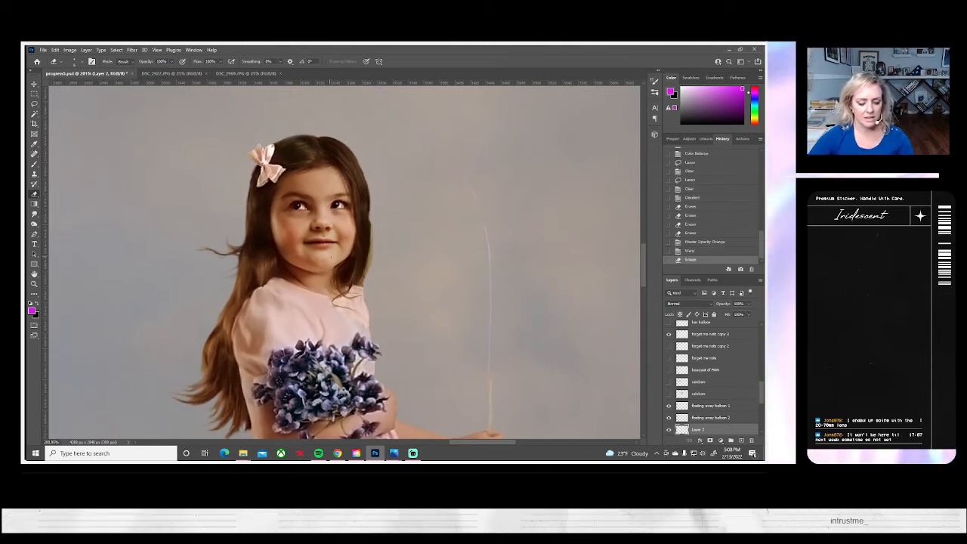
key("ctrl+z")
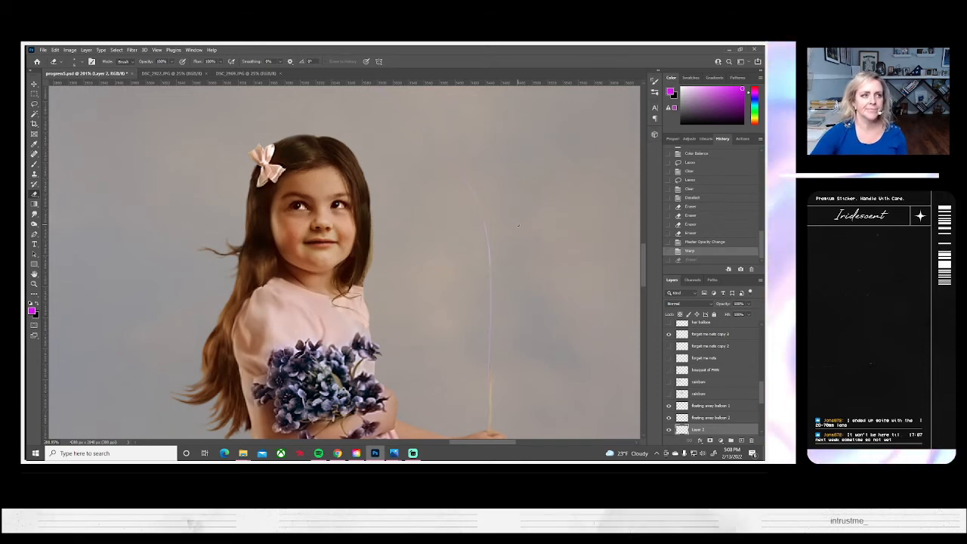
- Warp the middle of the pasted hair's outer edge slightly inward and toggle the layer's visibility to compare
left_click(55, 50)
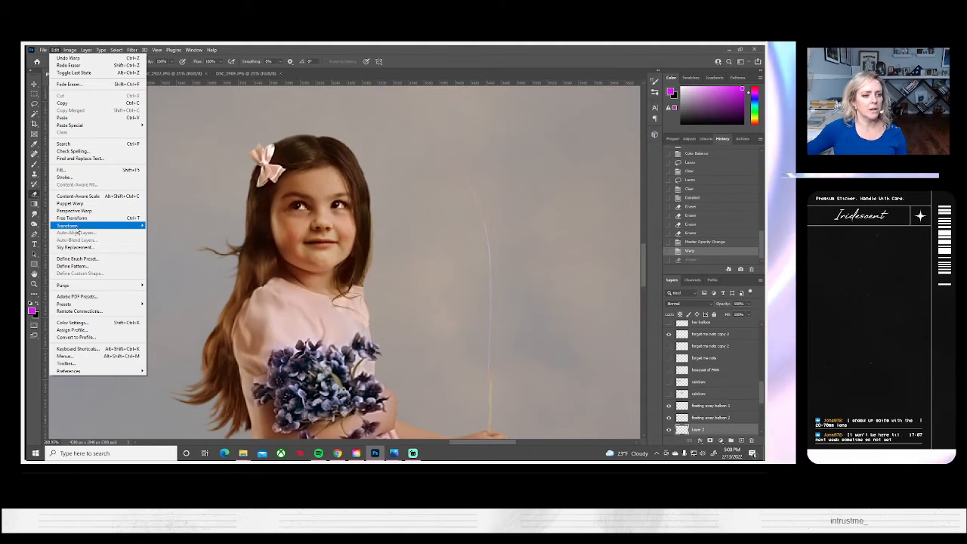
mouse_move(72, 225)
left_click(181, 278)
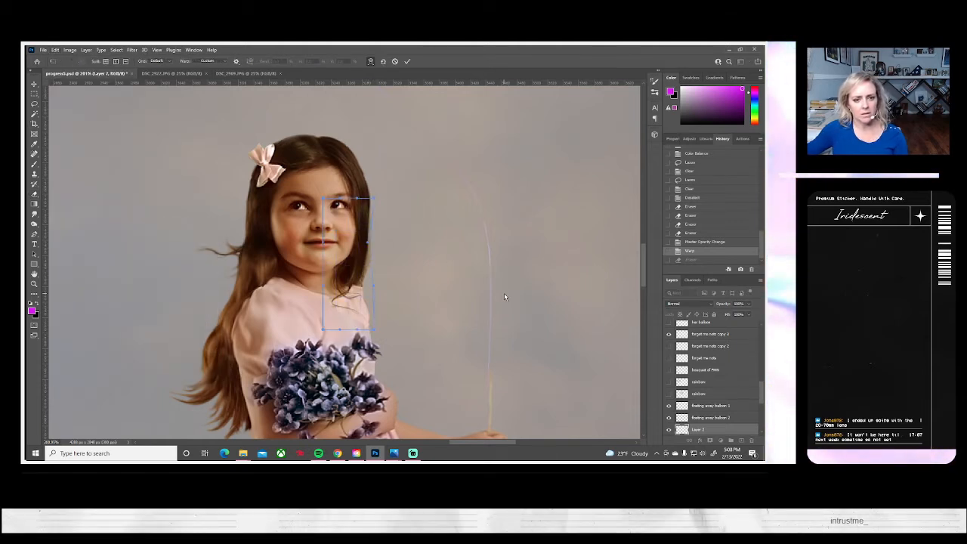
key("Return")
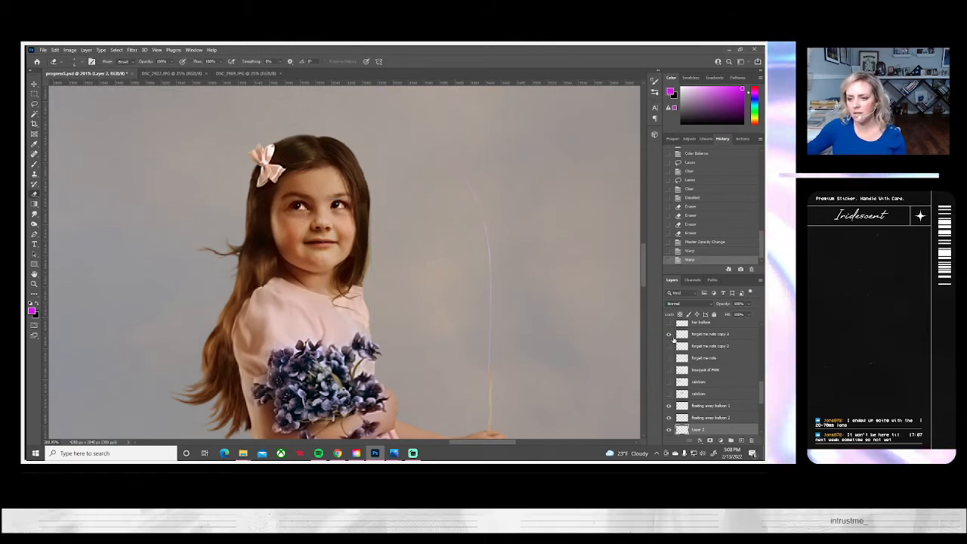
left_click(668, 430)
left_click(668, 429)
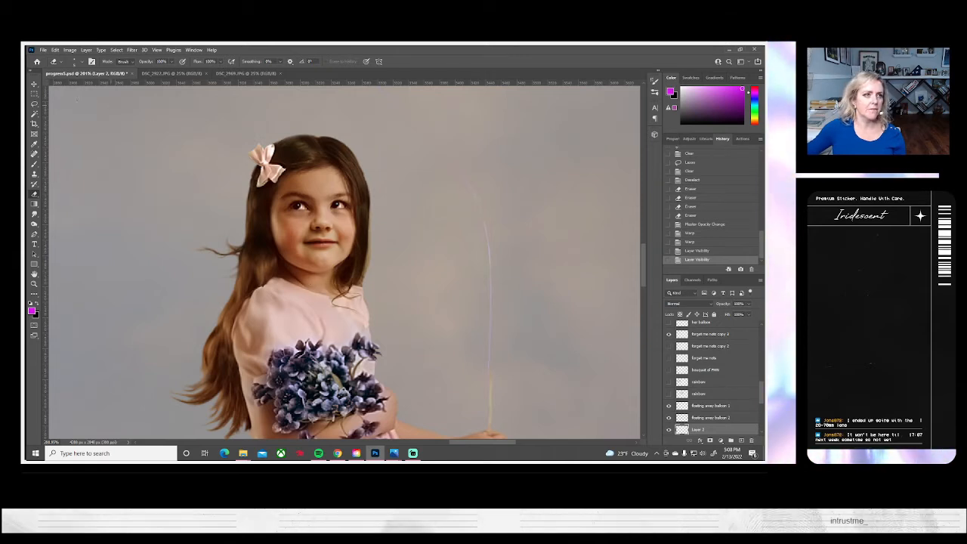
- Warp the lower outer part of the pasted hair inward along the girl's sleeve and shoulder
left_click(69, 50)
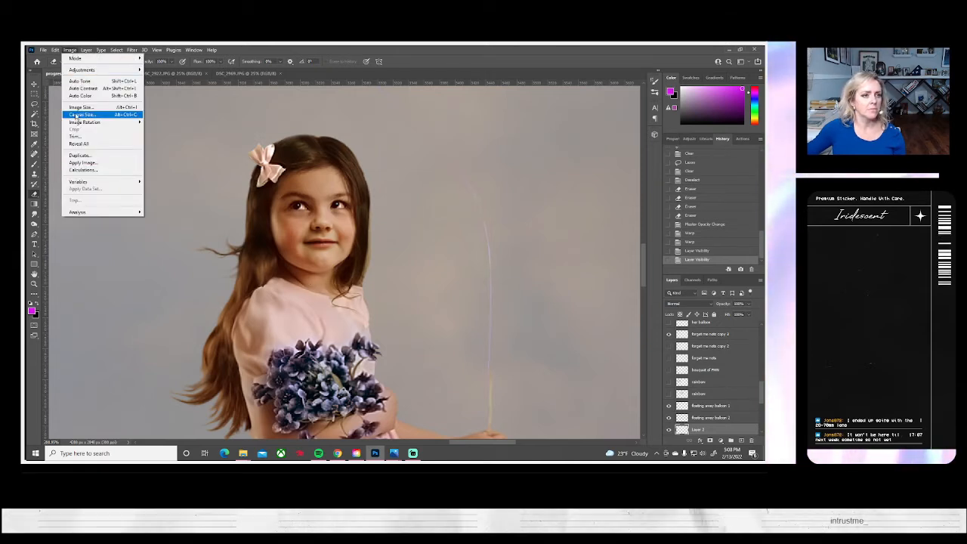
mouse_move(58, 50)
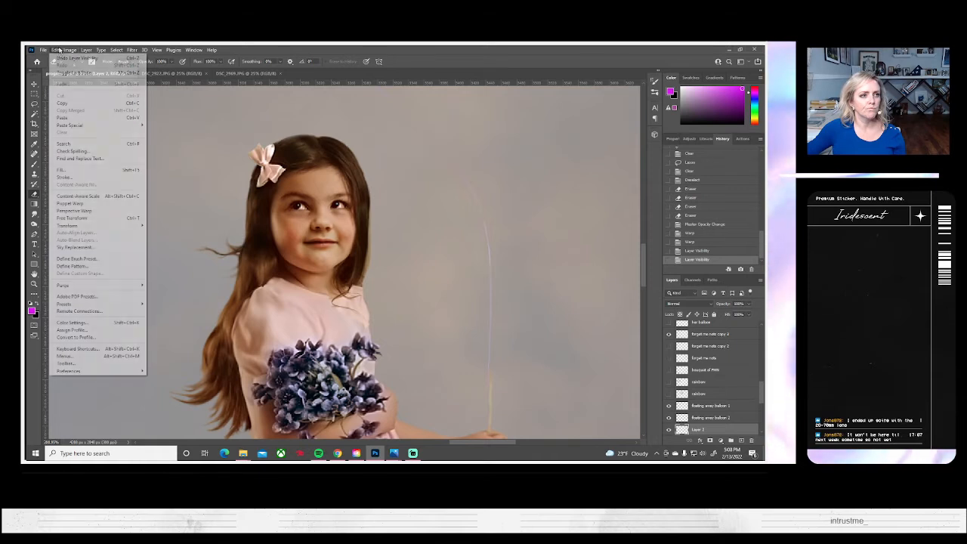
mouse_move(98, 225)
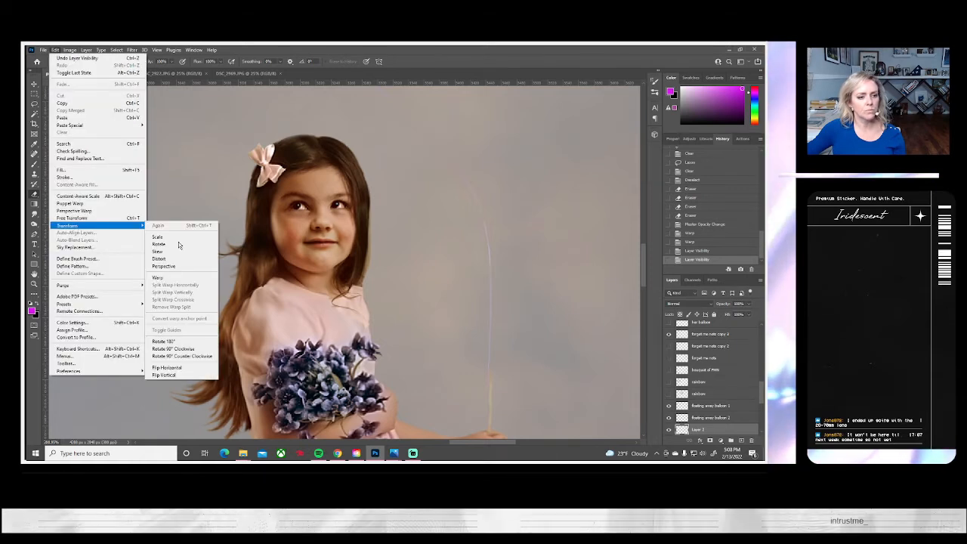
left_click(171, 280)
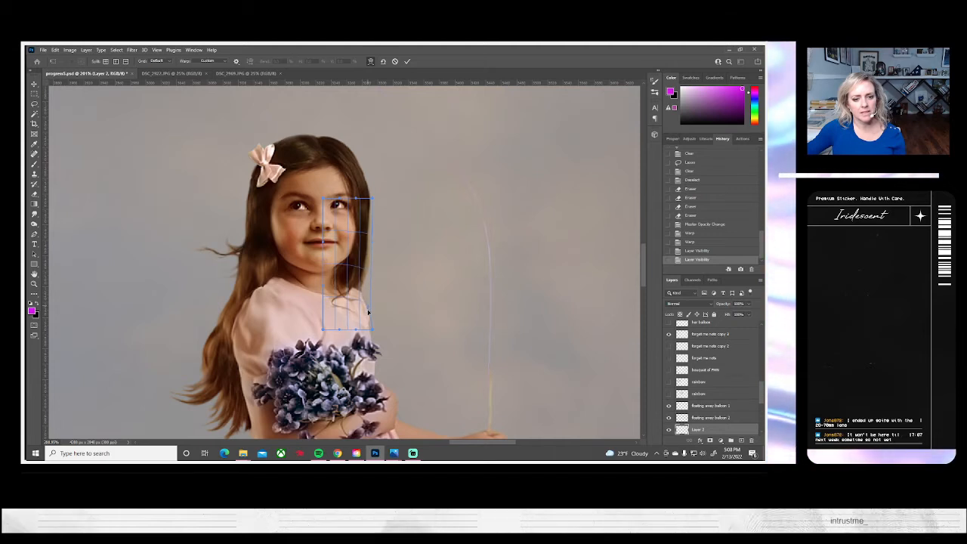
mouse_move(367, 314)
left_mouse_down()
mouse_move(345, 323)
mouse_move(358, 323)
left_mouse_up()
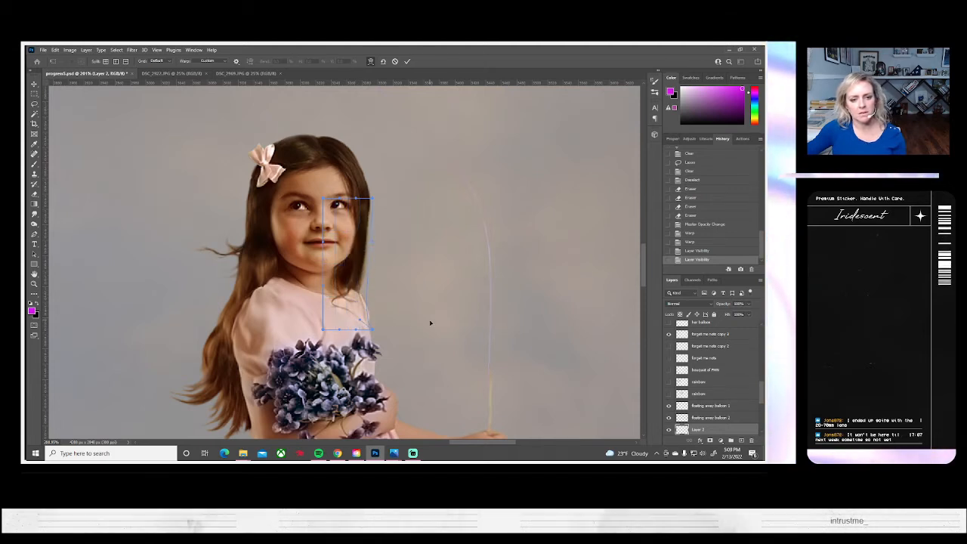
key("Return")
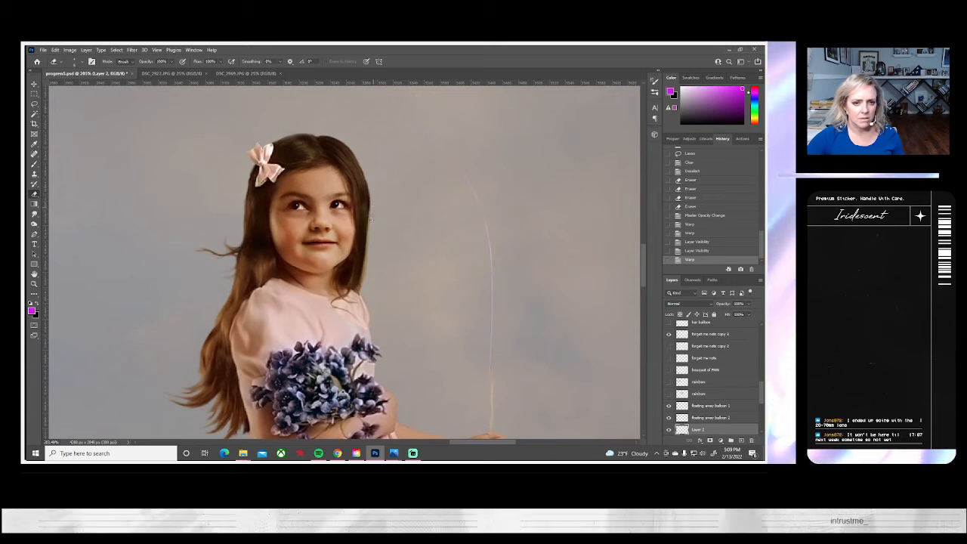
- Erase the leftover fringe along the pasted hair's outer edge from cheek height down to the shoulder
left_click_drag(370, 219, 365, 270)
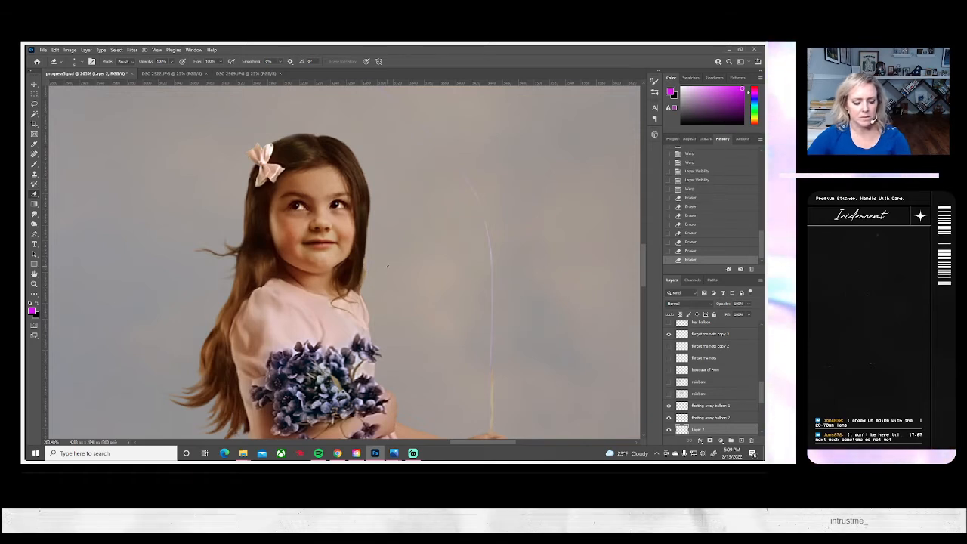
key("ctrl+z")
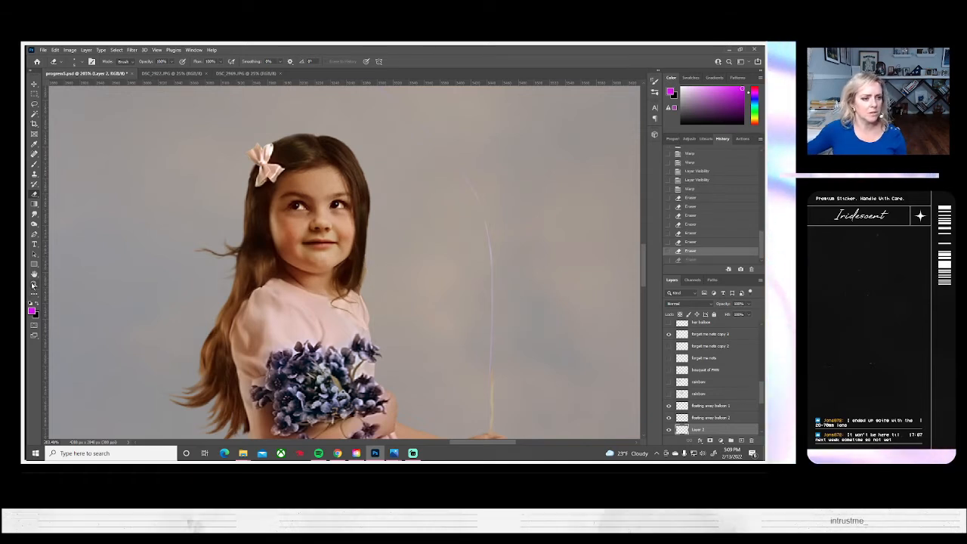
key("z")
left_click(344, 271)
left_click(345, 270)
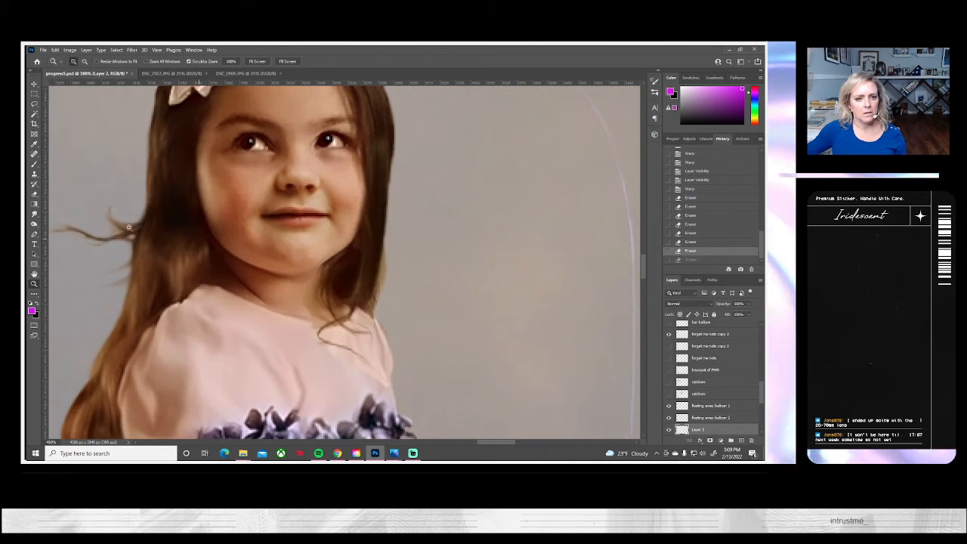
left_click(34, 194)
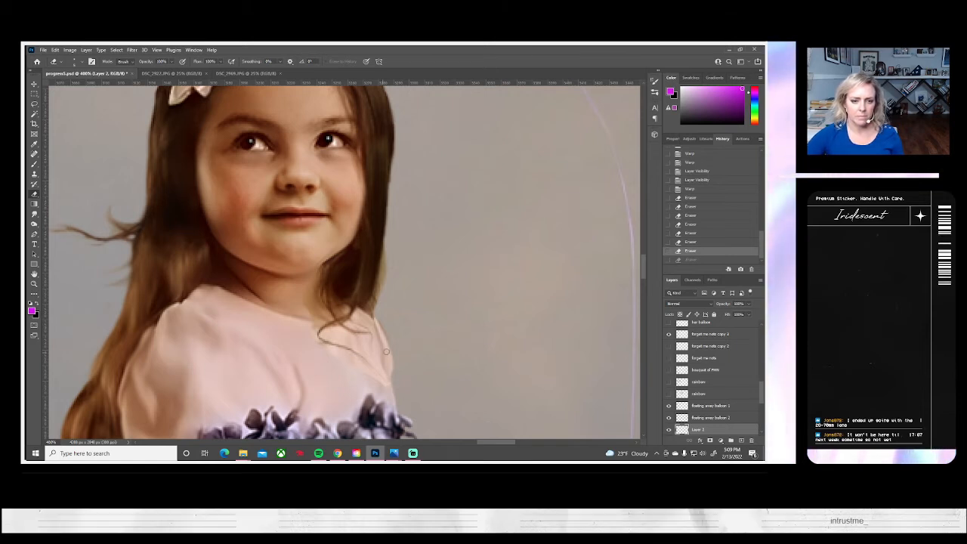
left_click(376, 303)
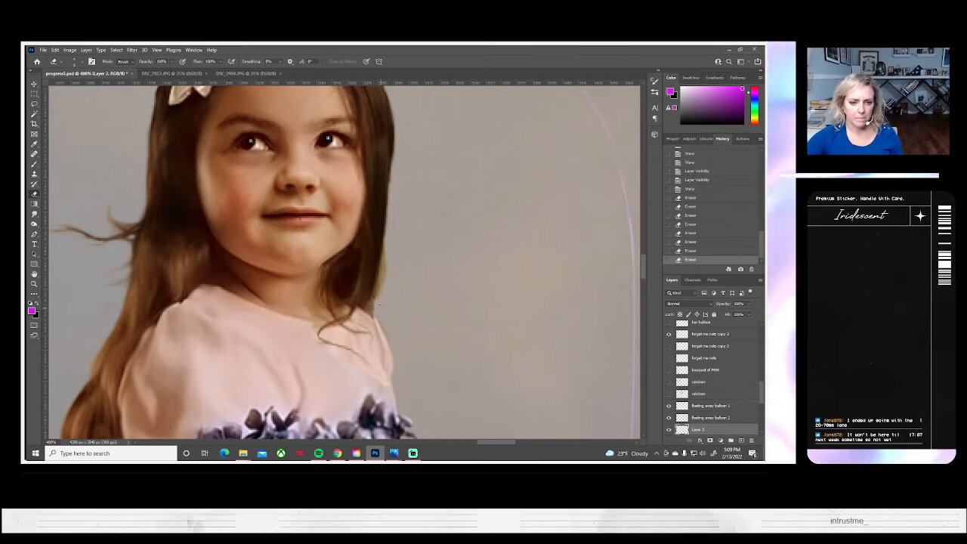
mouse_move(381, 280)
left_mouse_down()
mouse_move(377, 303)
mouse_move(380, 290)
left_mouse_up()
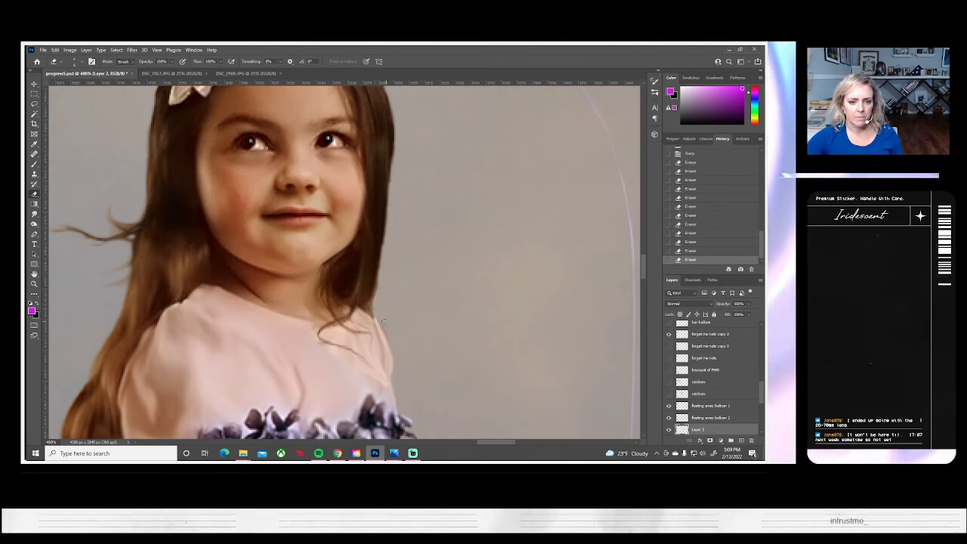
left_click(383, 321)
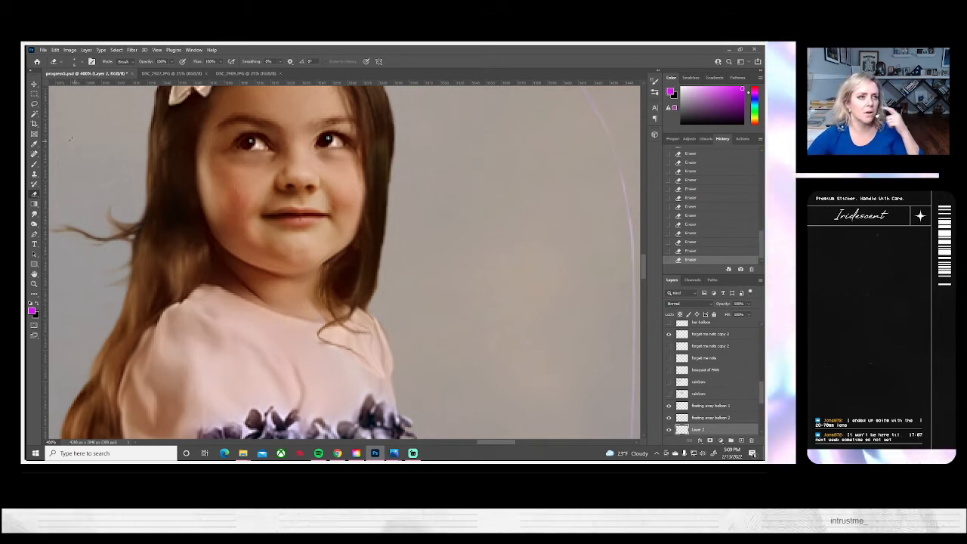
- Compare the girl with and without the pasted hair layer by hiding it and showing it again
scroll(70, 138, "down", 2)
left_click(69, 50)
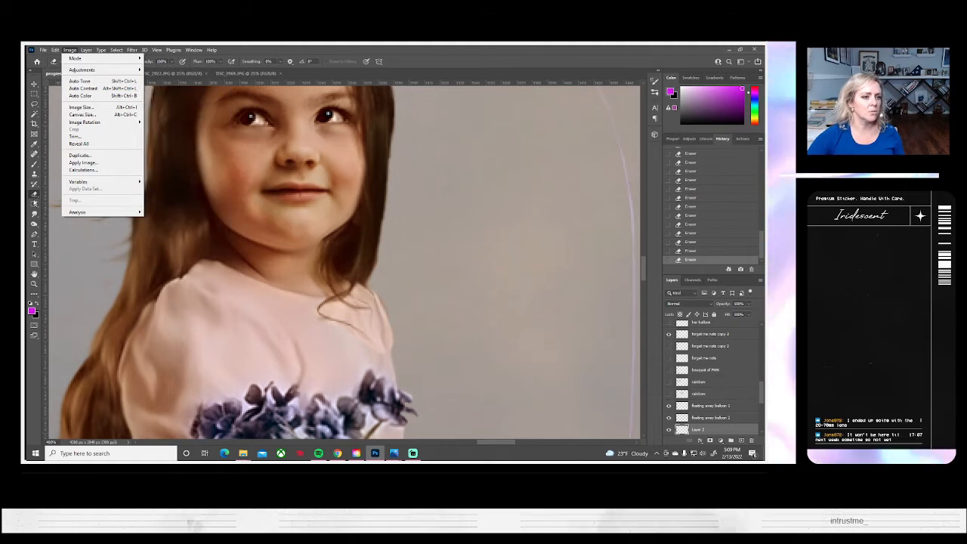
left_click(53, 183)
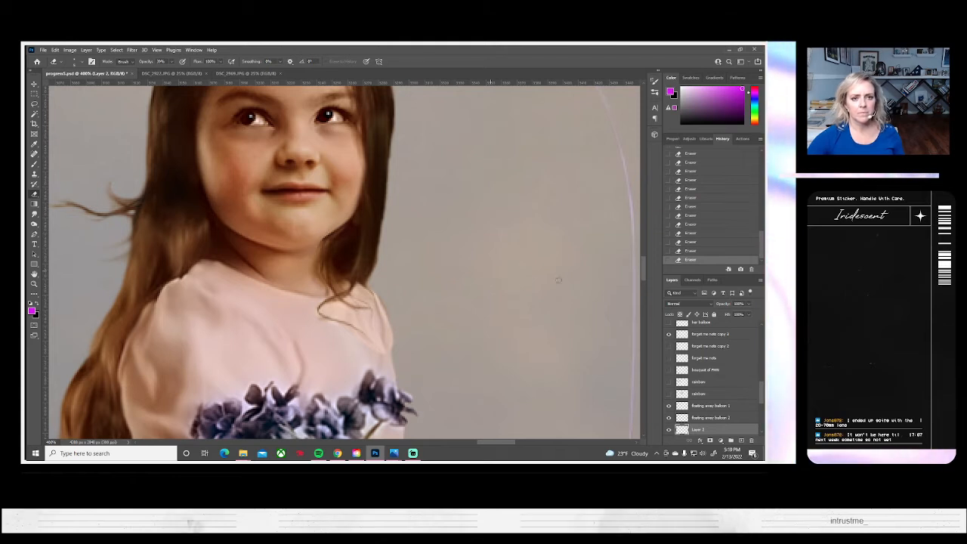
left_click(668, 429)
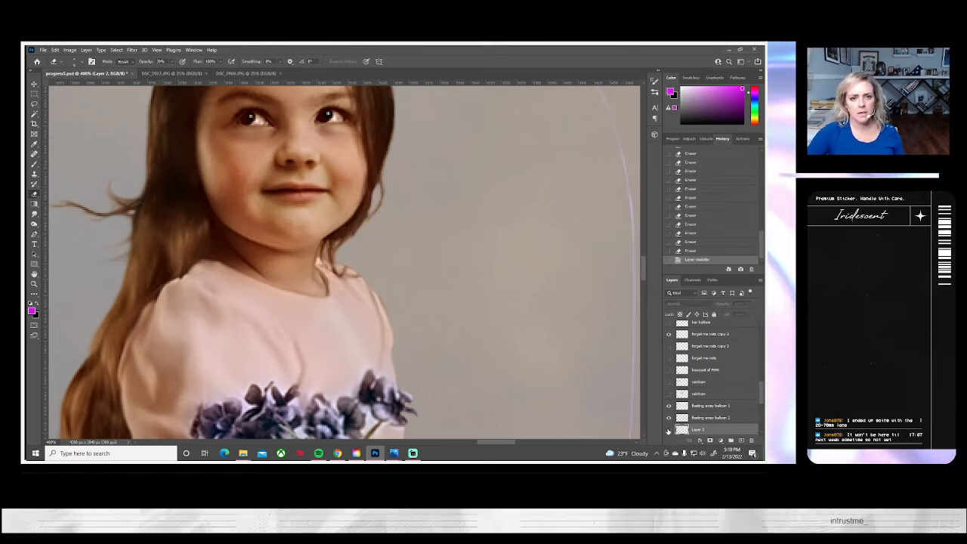
left_click(667, 429)
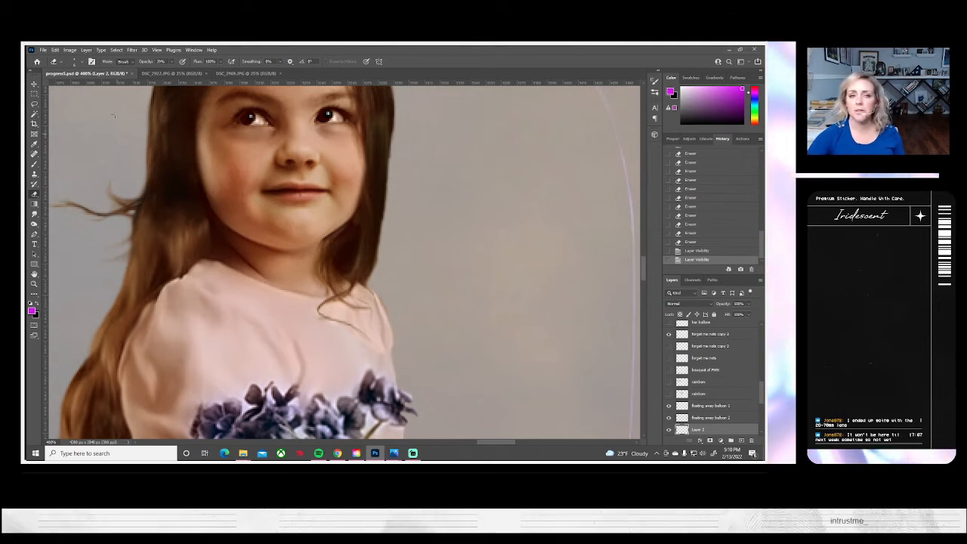
- Set the eraser opacity to 100%
left_click(173, 62)
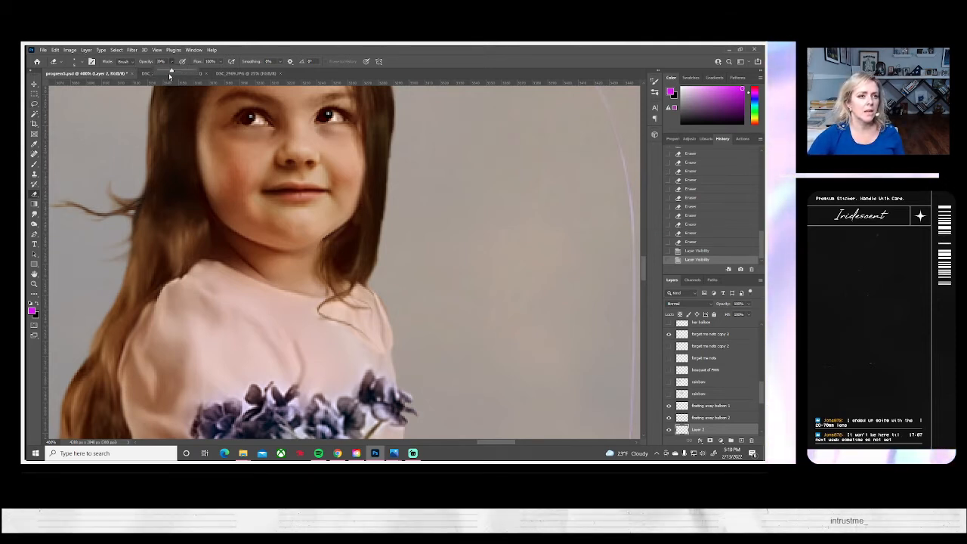
left_click_drag(171, 73, 219, 76)
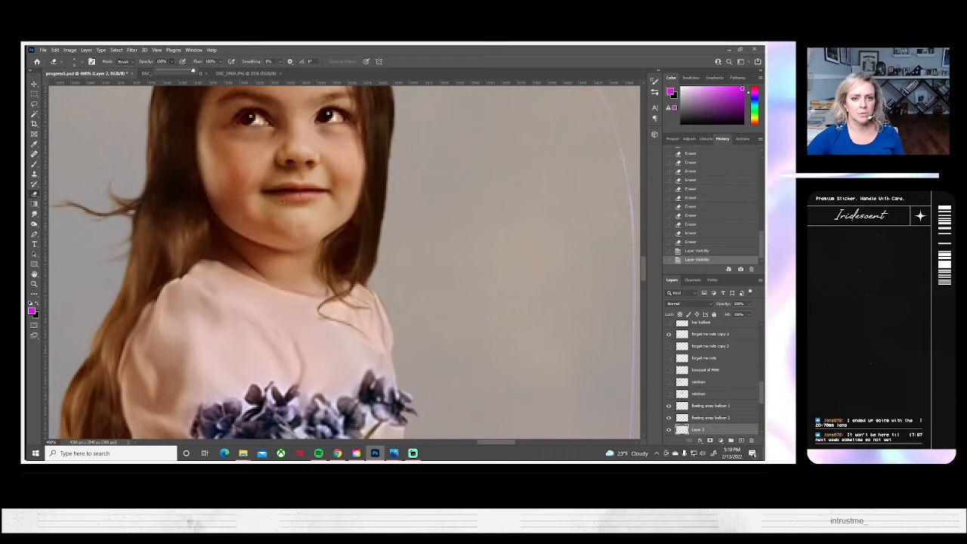
left_click(364, 180)
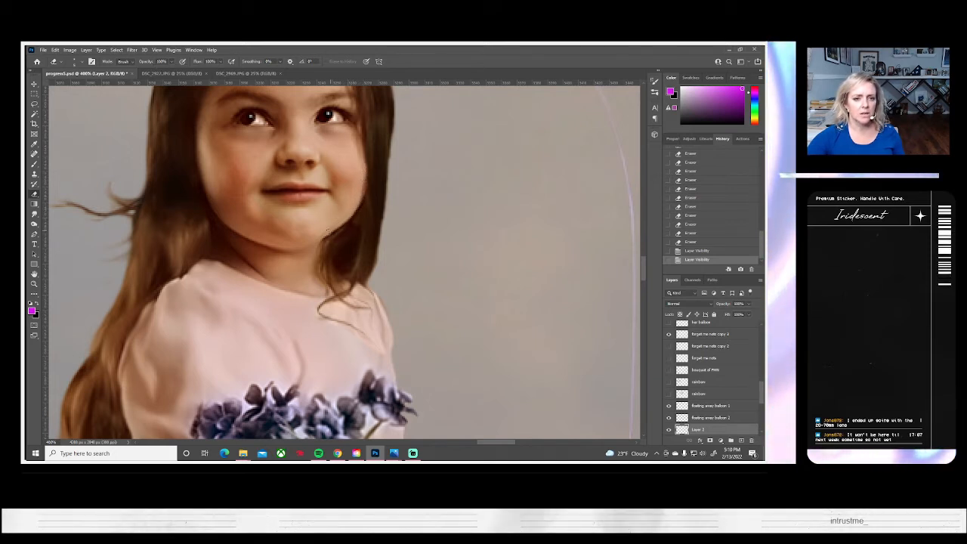
- Erase pasted hair along the inner edge by the girl's jaw, and compare the result with the hair layer hidden and shown
left_click_drag(319, 240, 358, 171)
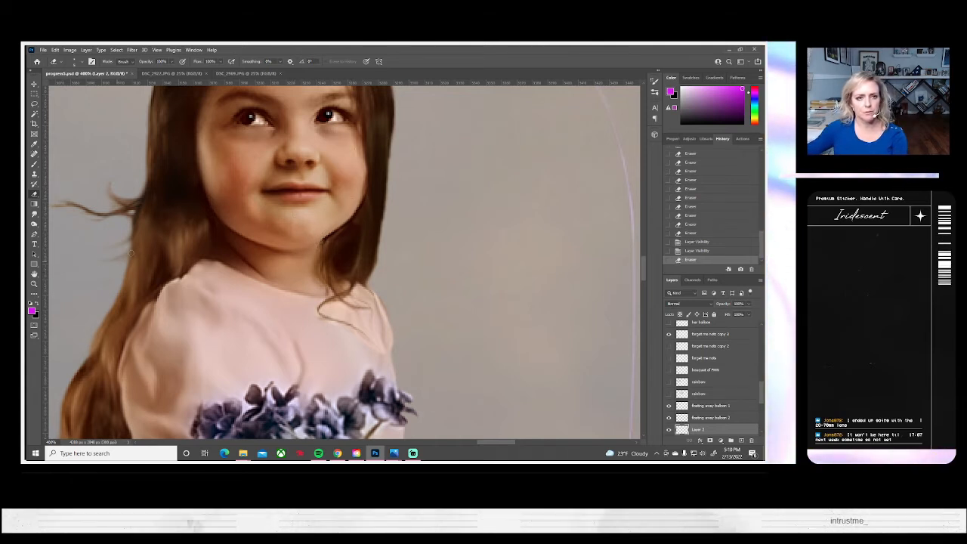
left_click_drag(252, 194, 270, 263)
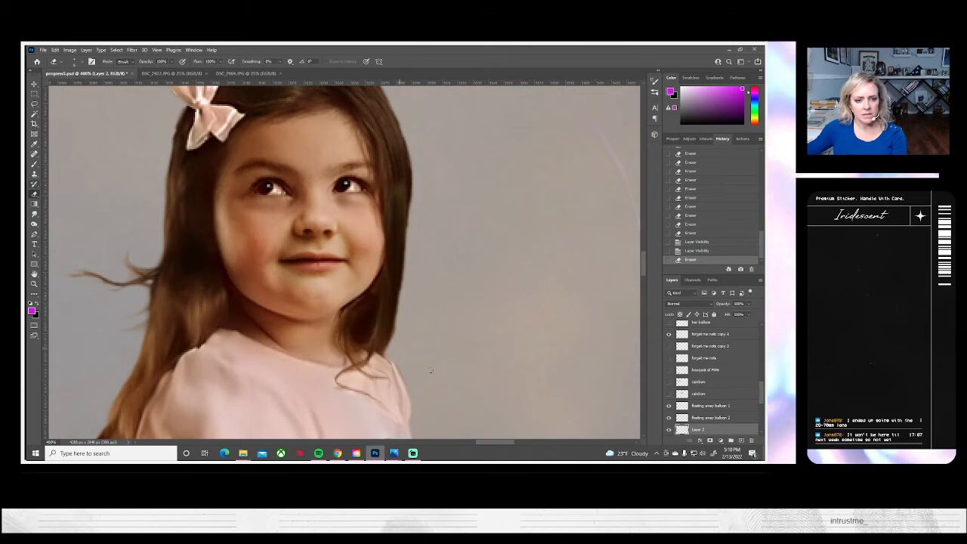
left_click(668, 429)
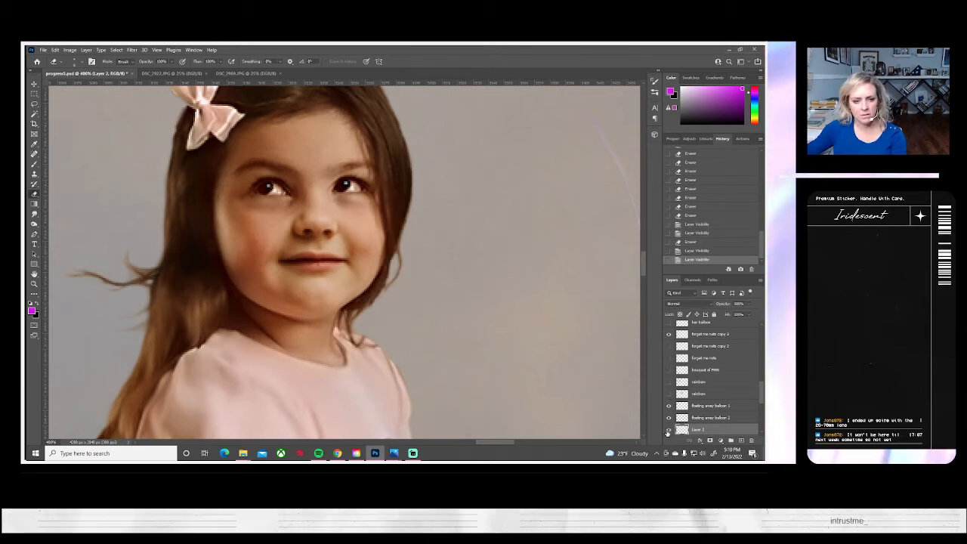
left_click(668, 430)
left_click(668, 430)
left_click(667, 430)
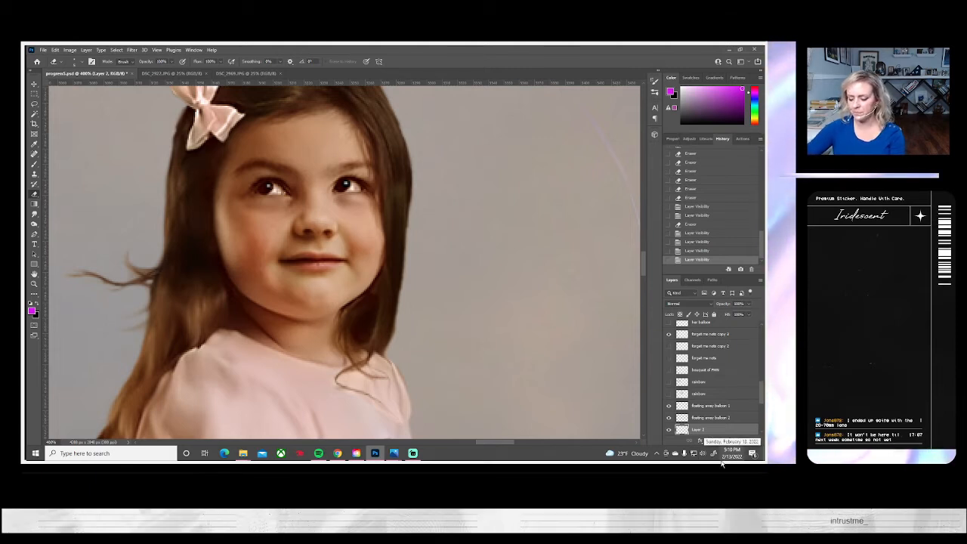
- Erase the faint leftovers of the pasted hair over the pink dress, just below the loose strand's end
left_click(398, 419)
left_click(394, 419)
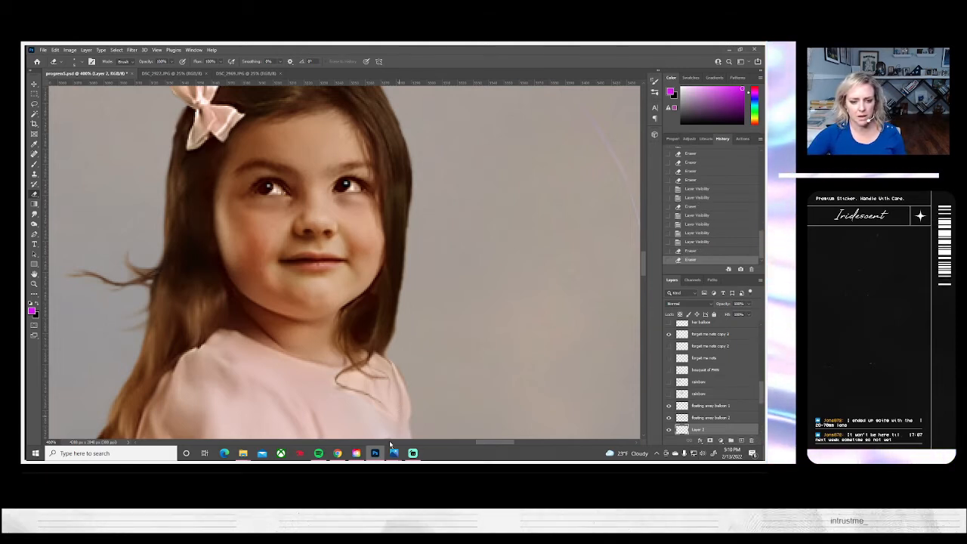
left_click(391, 419)
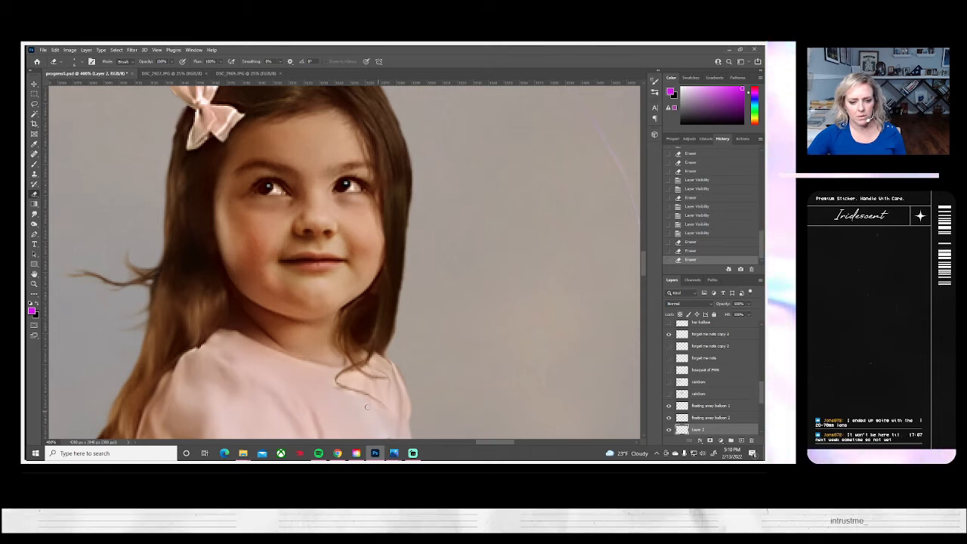
left_click(367, 407)
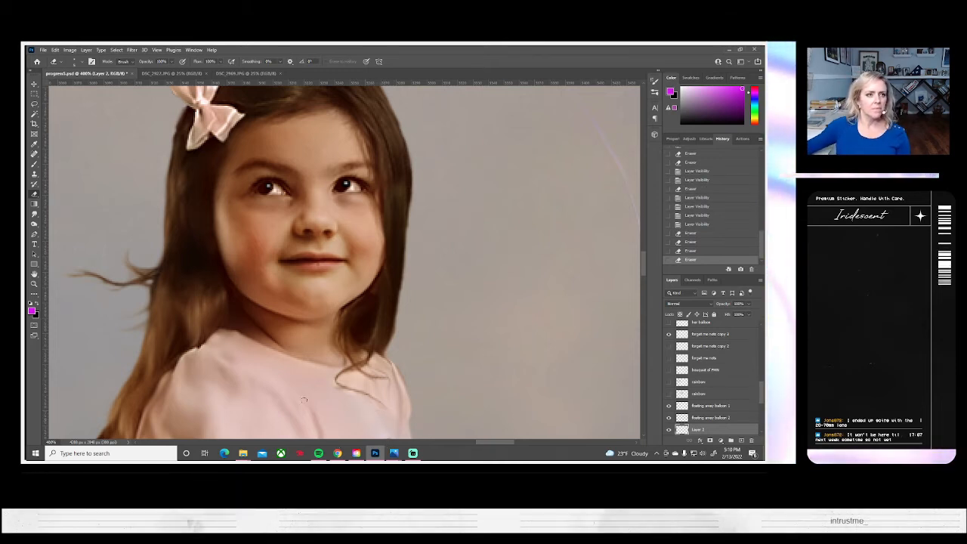
- Apply a midtone Color Balance to the pasted hair layer, shifting it slightly toward cyan and +6 toward blue
left_click(70, 50)
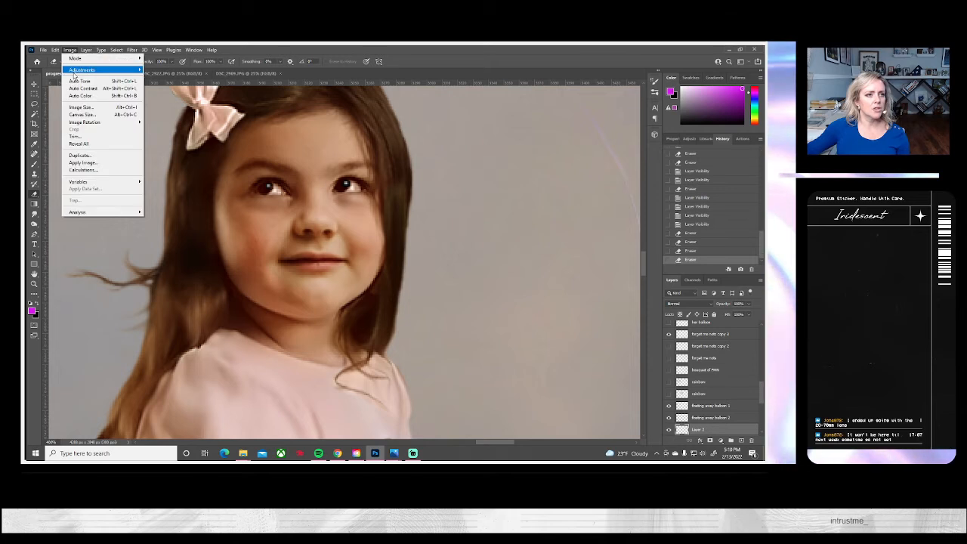
mouse_move(83, 70)
left_click(178, 118)
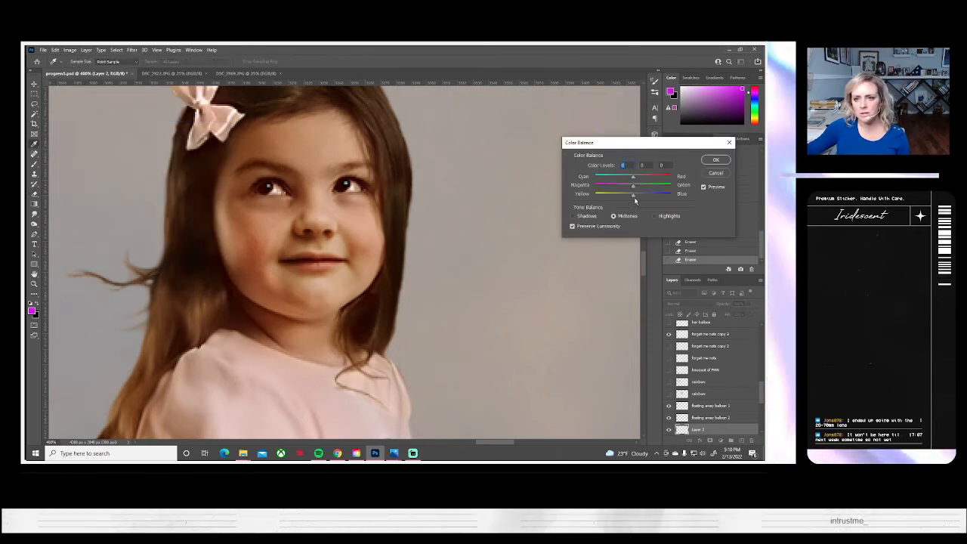
left_click_drag(634, 198, 633, 182)
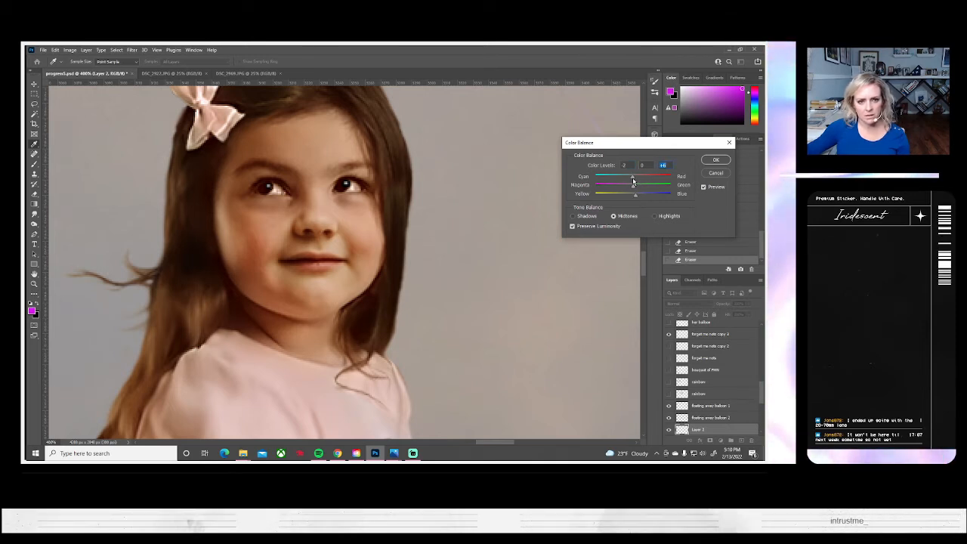
left_click(710, 161)
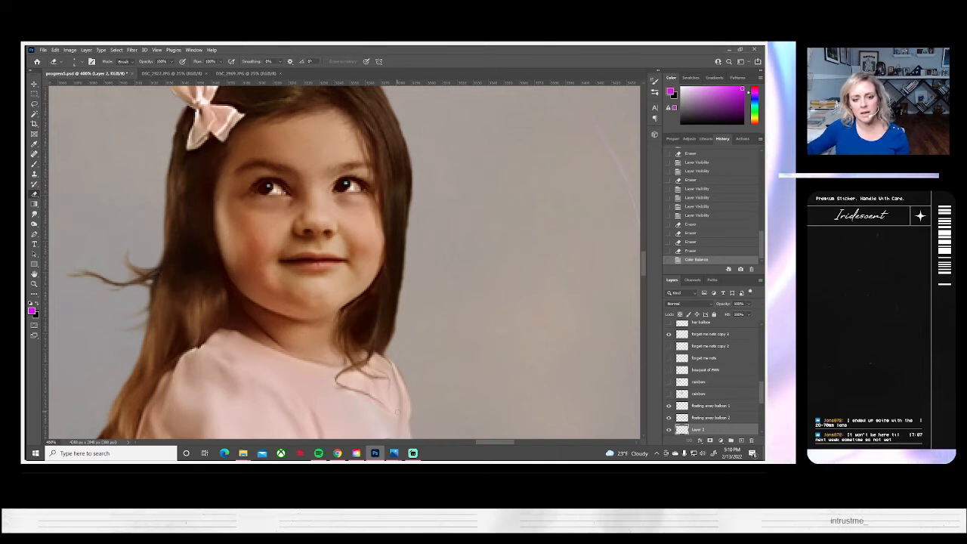
- Merge the pasted hair layer with the visible girl copy layer directly beneath it
scroll(343, 261, "down", 2)
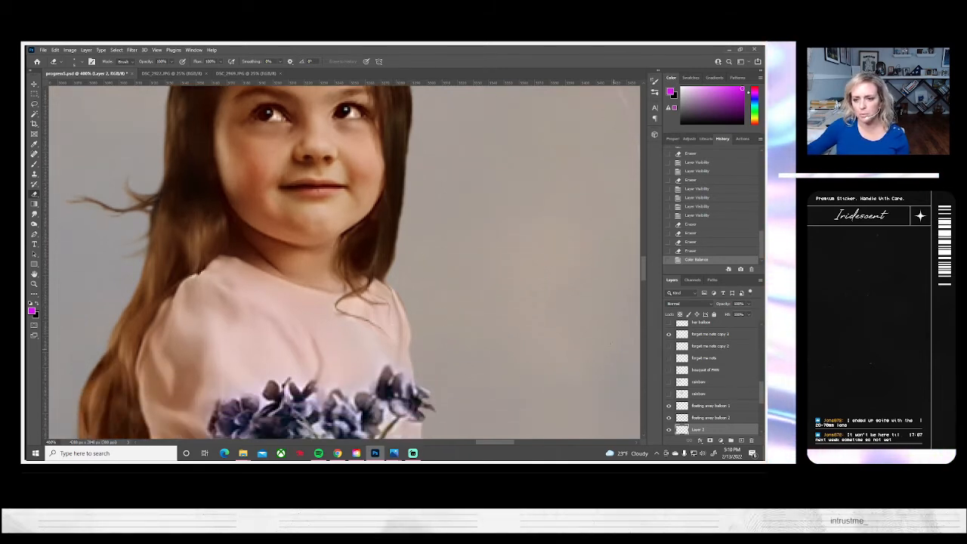
scroll(692, 393, "down", 1)
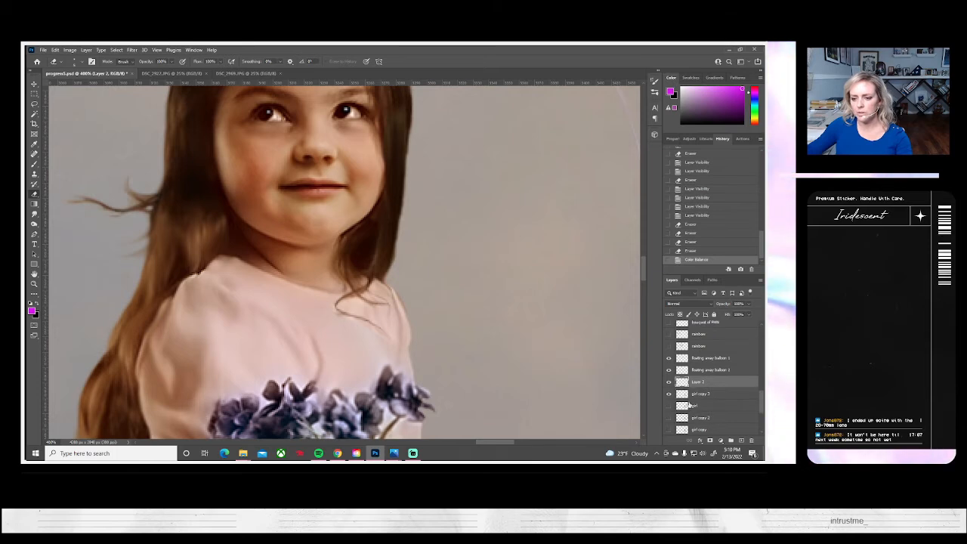
left_click(698, 395, "shift")
right_click(699, 398)
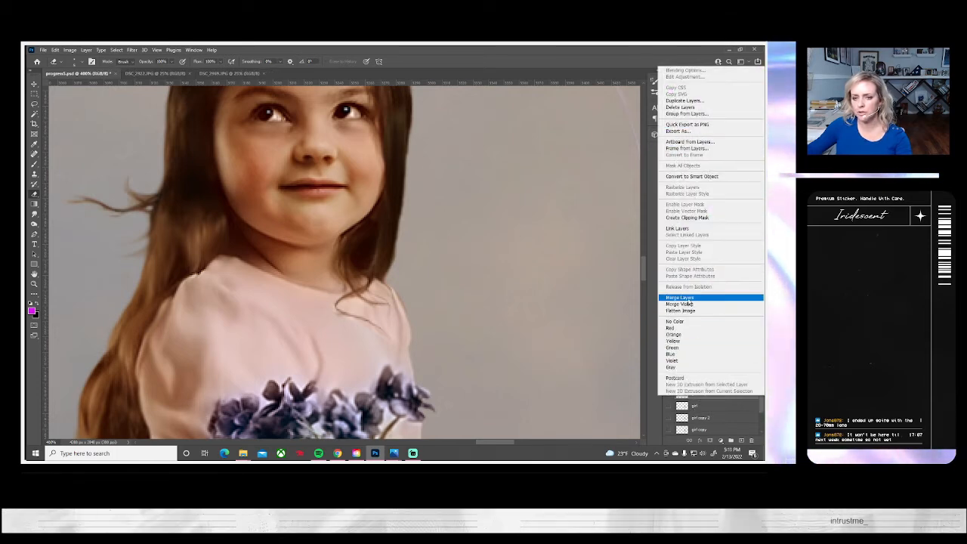
left_click(680, 296)
- Show the earlier girl layer and compare it with the merged girl in the full composite by toggling the merged layer
left_click(33, 283)
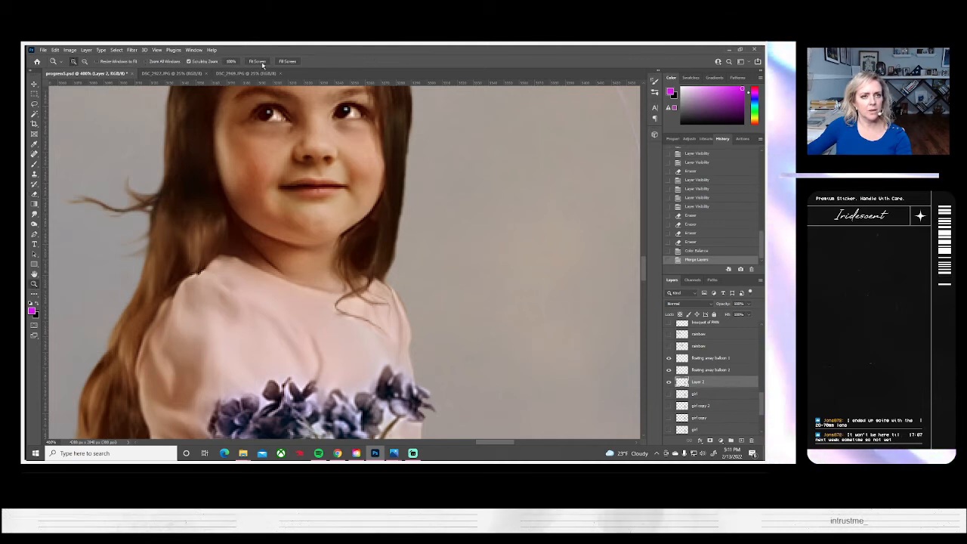
left_click(258, 62)
left_click(668, 392)
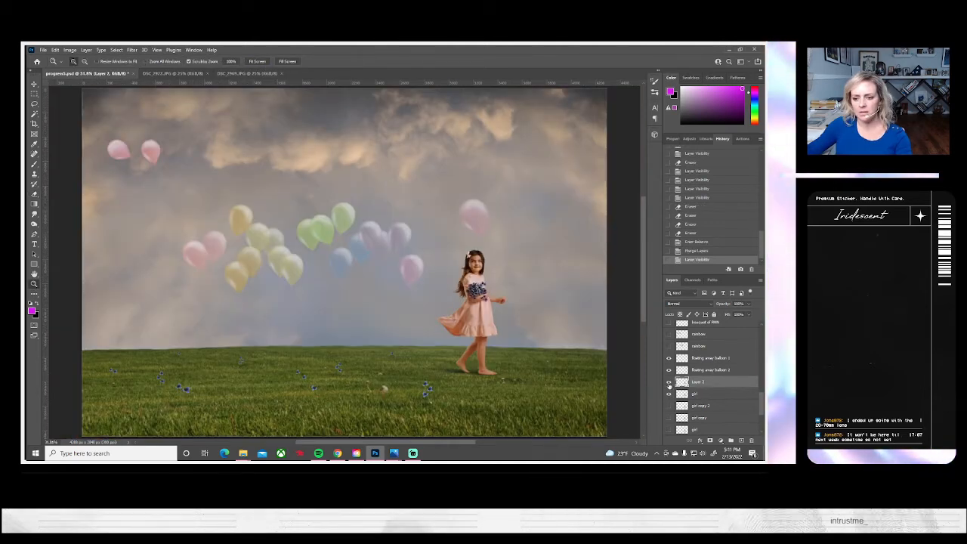
left_click(668, 381)
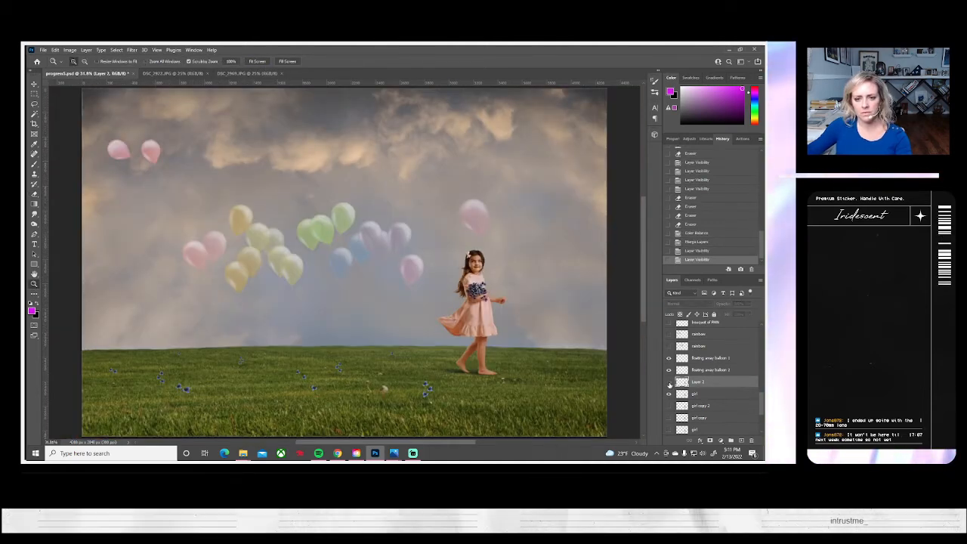
left_click(668, 382)
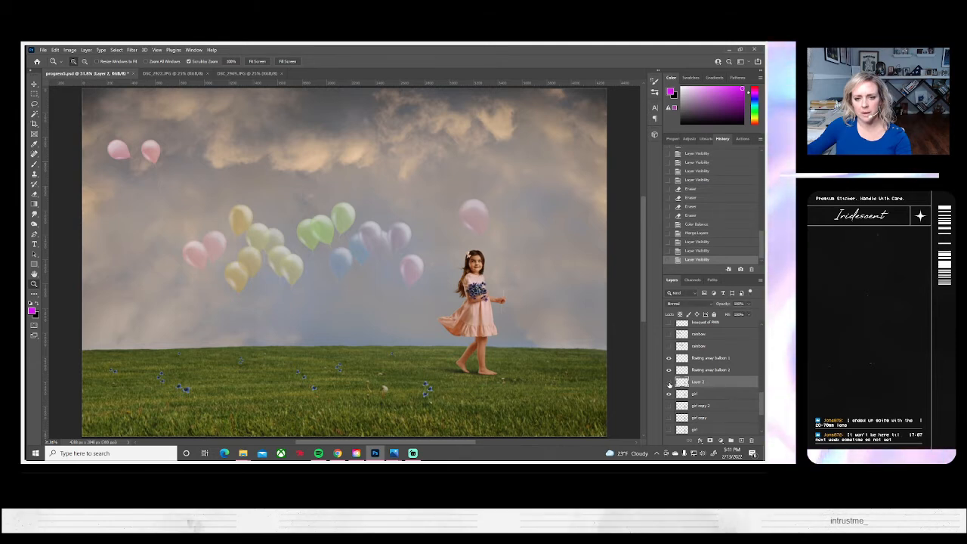
left_click(668, 382)
left_click(668, 382)
left_click(668, 383)
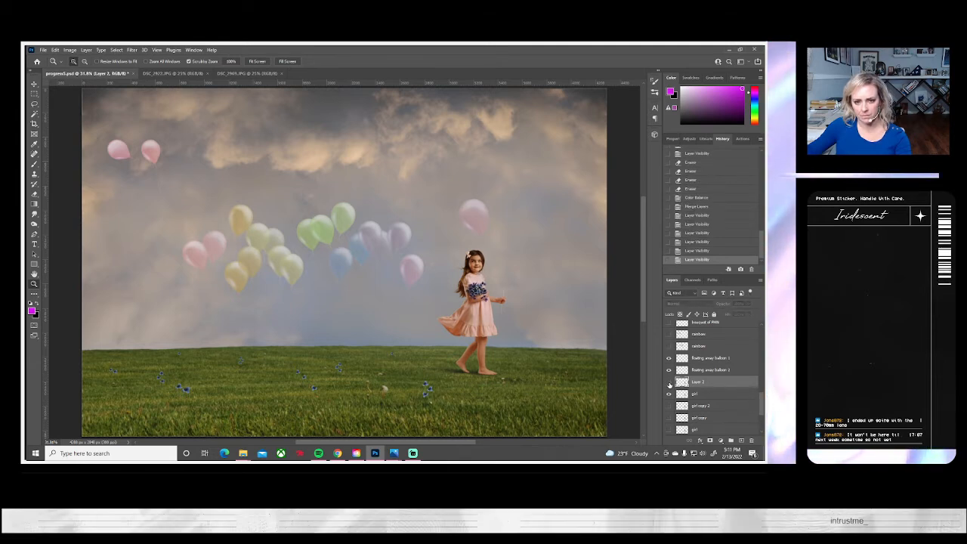
left_click(668, 383)
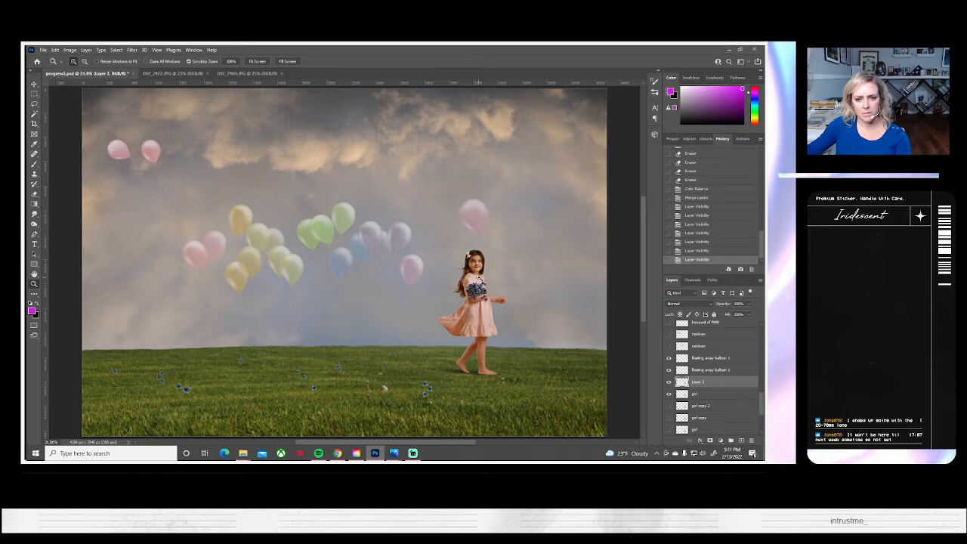
- Compare the girl's hair close up with the merged layer off and on, and hide the earlier girl layer again
left_click_drag(478, 277, 478, 278)
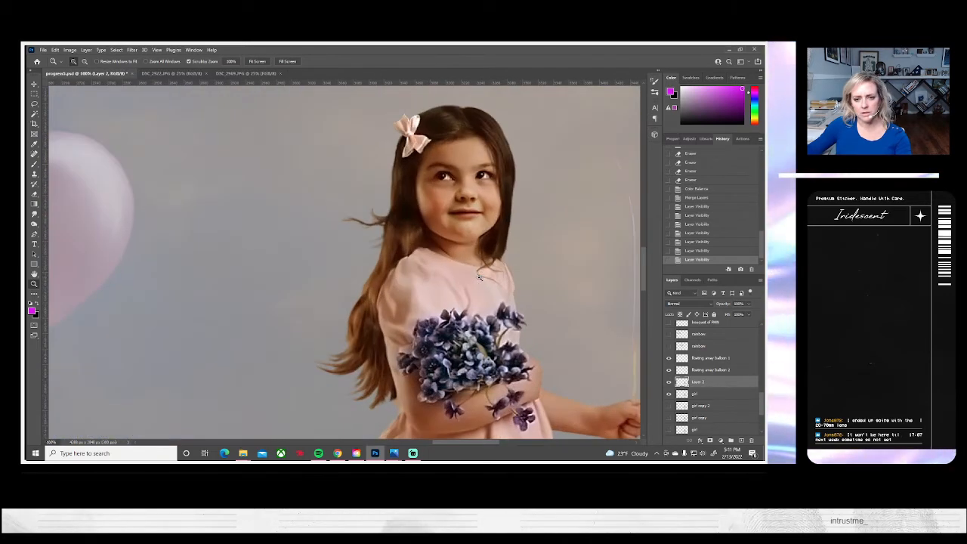
left_click(669, 382)
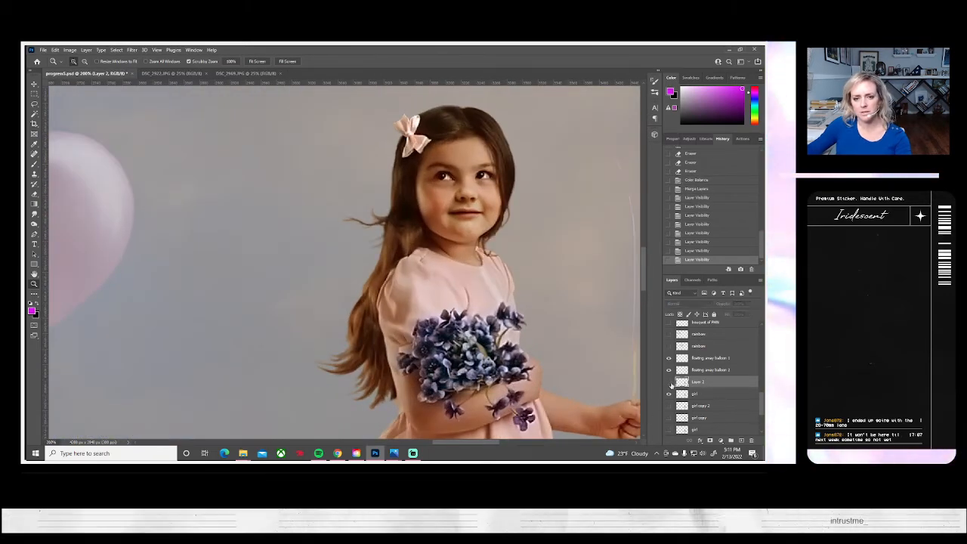
left_click(668, 382)
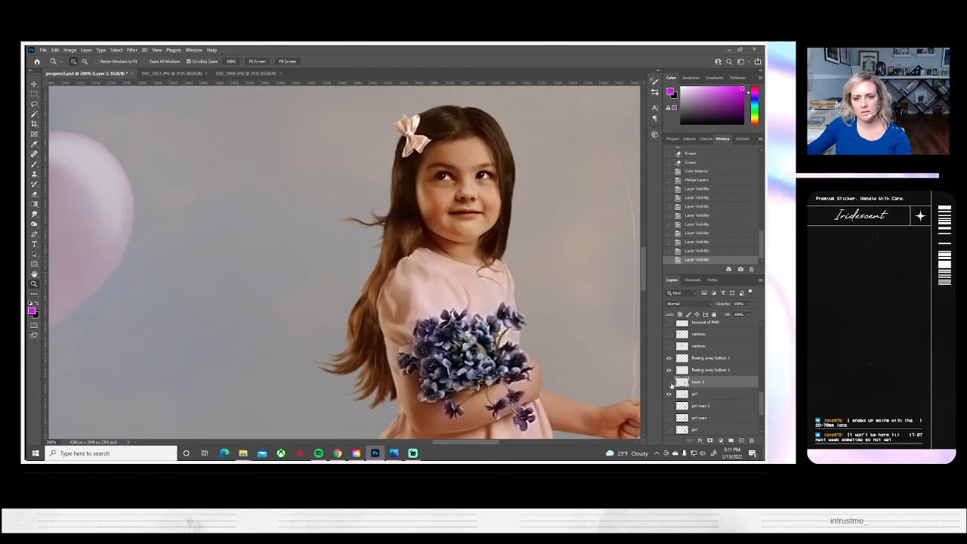
left_click(669, 382)
left_click(669, 383)
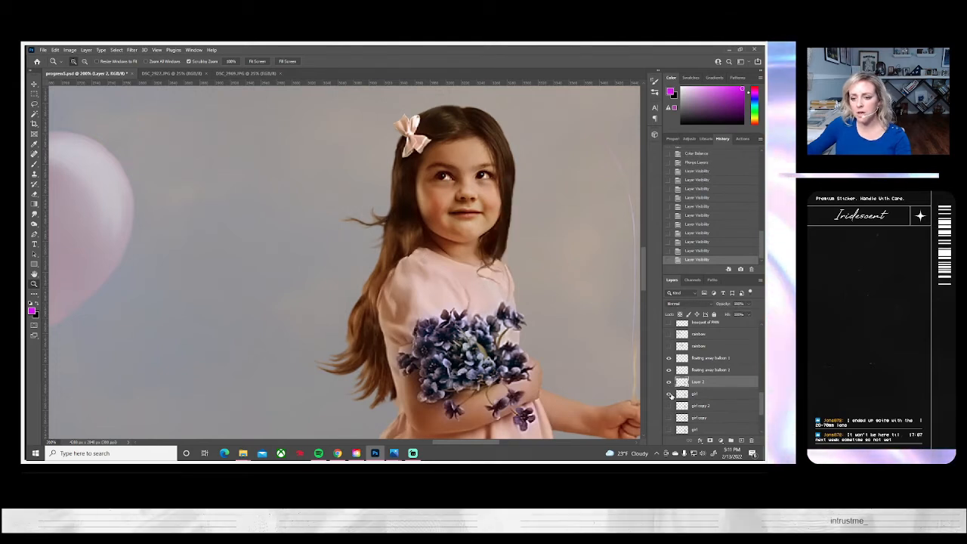
left_click(669, 393)
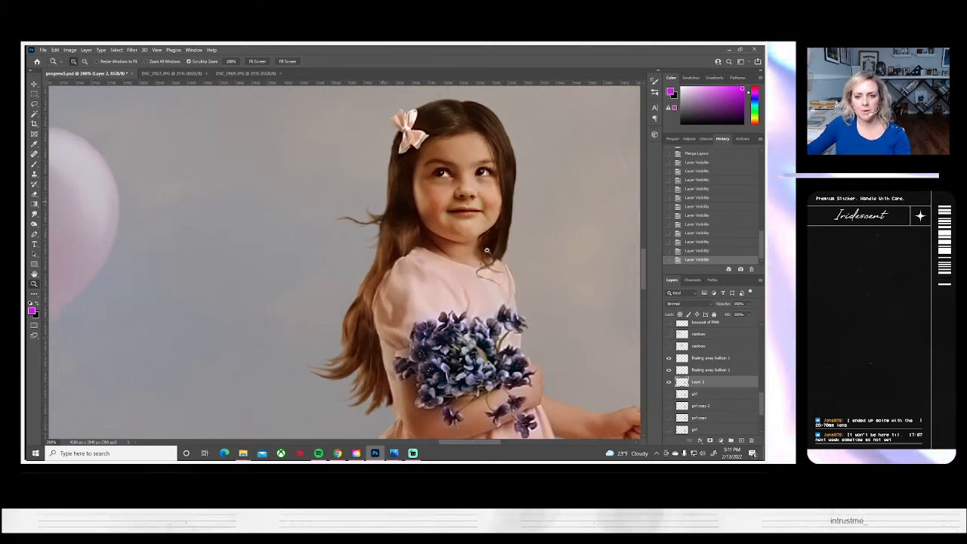
- Smudge the pasted hair beside the girl's neck and down onto her dress with a small soft brush to blend it
left_click(487, 250)
left_click(487, 250)
left_click_drag(487, 250, 485, 301)
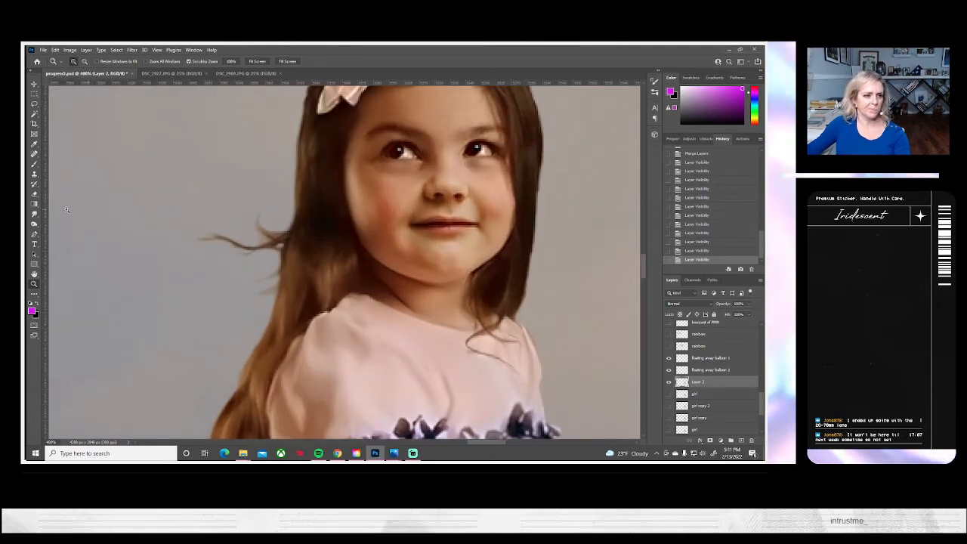
left_click(34, 214)
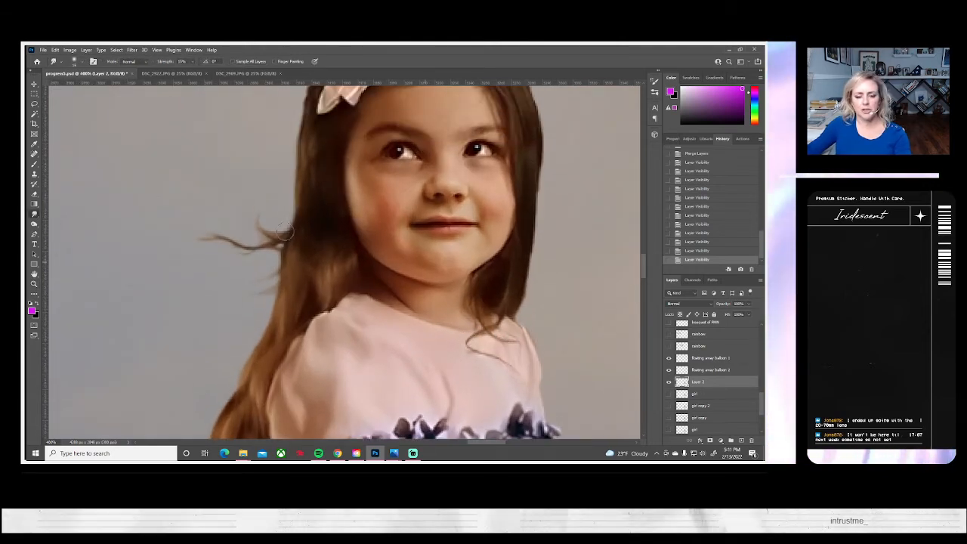
left_click(78, 61)
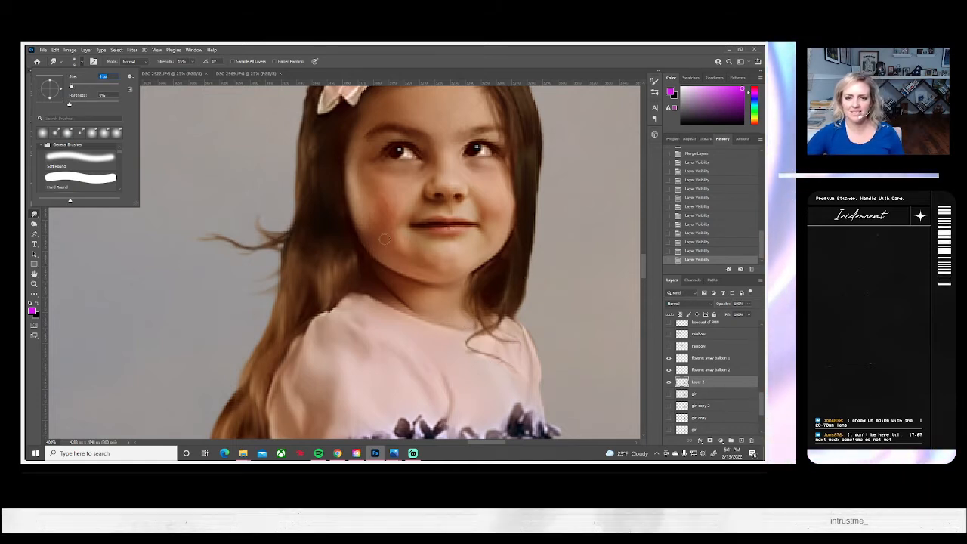
mouse_move(498, 253)
left_mouse_down()
mouse_move(475, 281)
mouse_move(492, 244)
mouse_move(474, 269)
left_mouse_up()
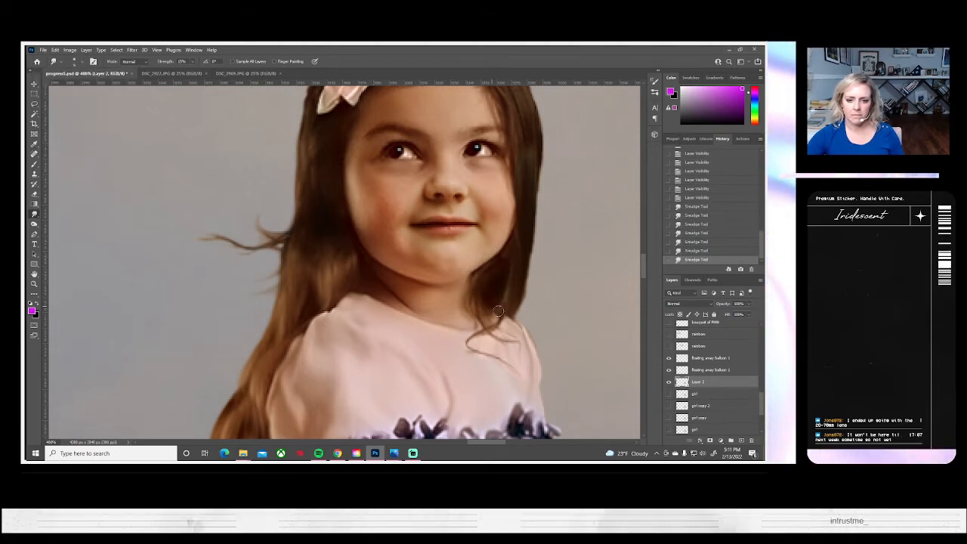
mouse_move(499, 311)
left_mouse_down()
mouse_move(476, 320)
mouse_move(503, 340)
mouse_move(525, 340)
mouse_move(494, 337)
mouse_move(521, 358)
left_mouse_up()
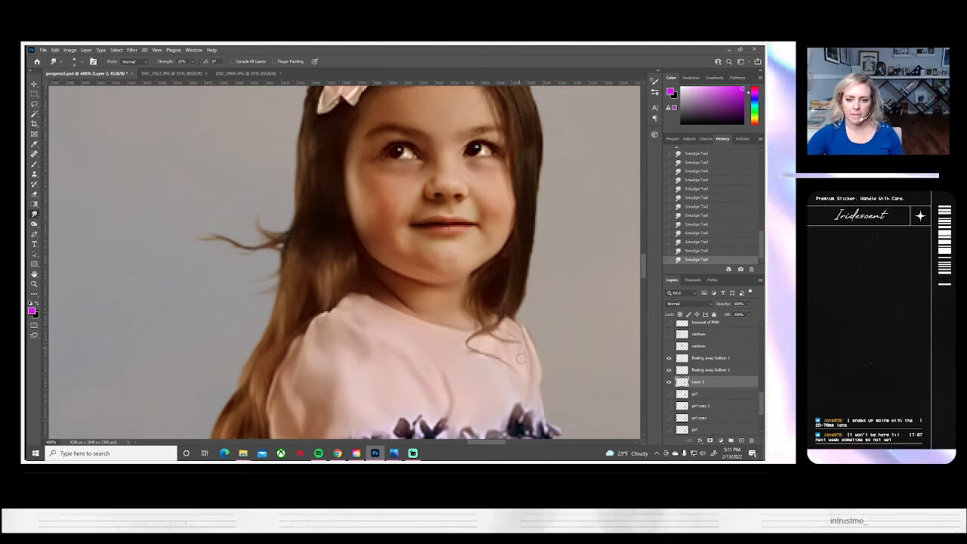
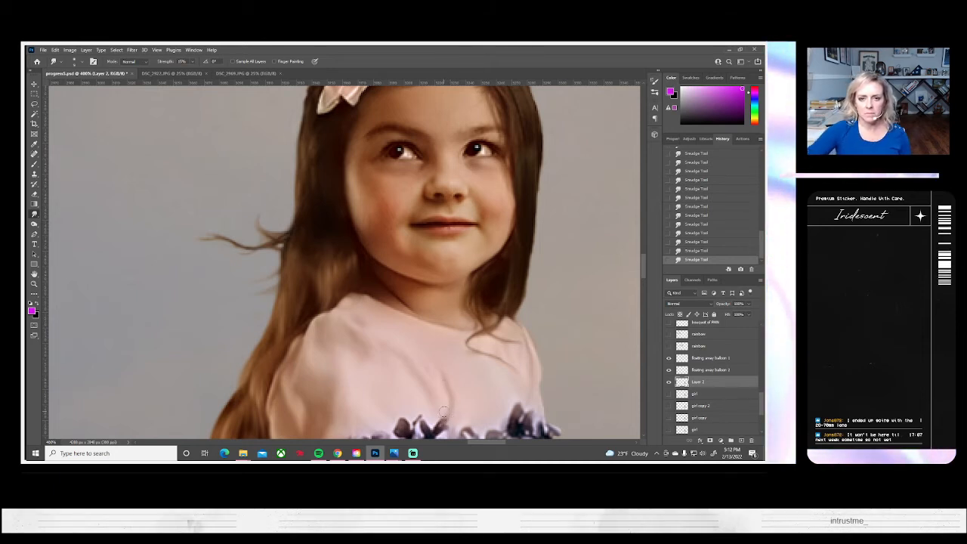
- Check the blended girl in the full composite by hiding and showing the merged layer
left_click(33, 283)
left_click(257, 61)
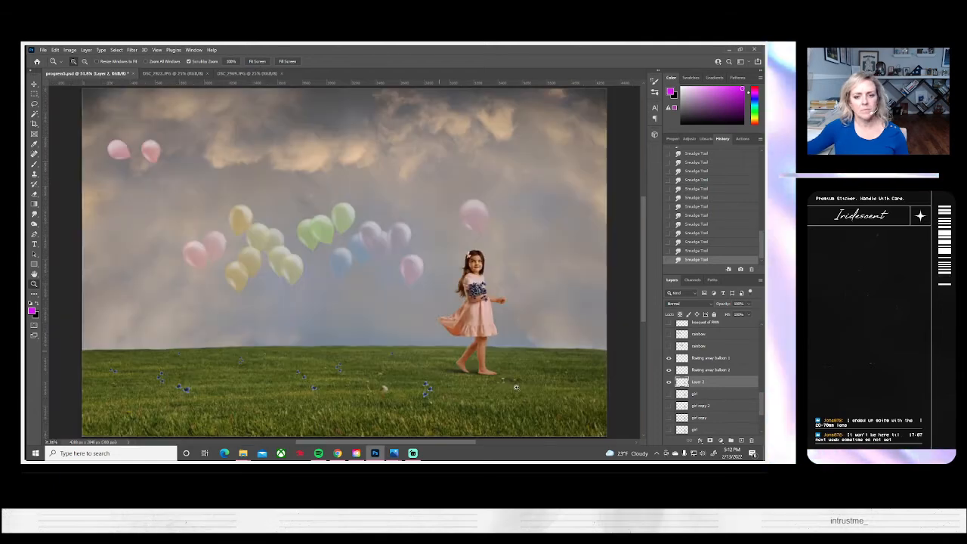
left_click(668, 383)
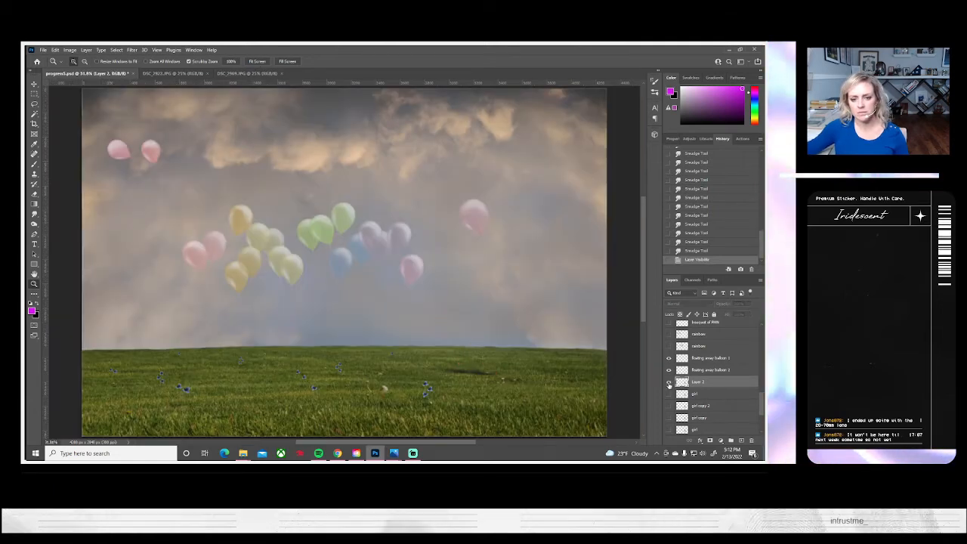
left_click(669, 383)
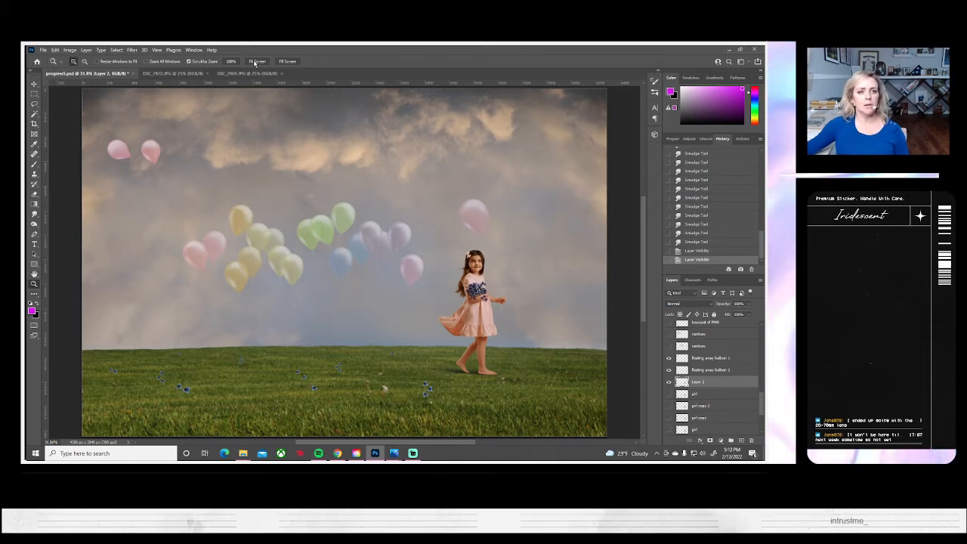
- Save the composite and inspect the sky in its upper-left corner at 200% zoom before returning to the full view
left_click(43, 50)
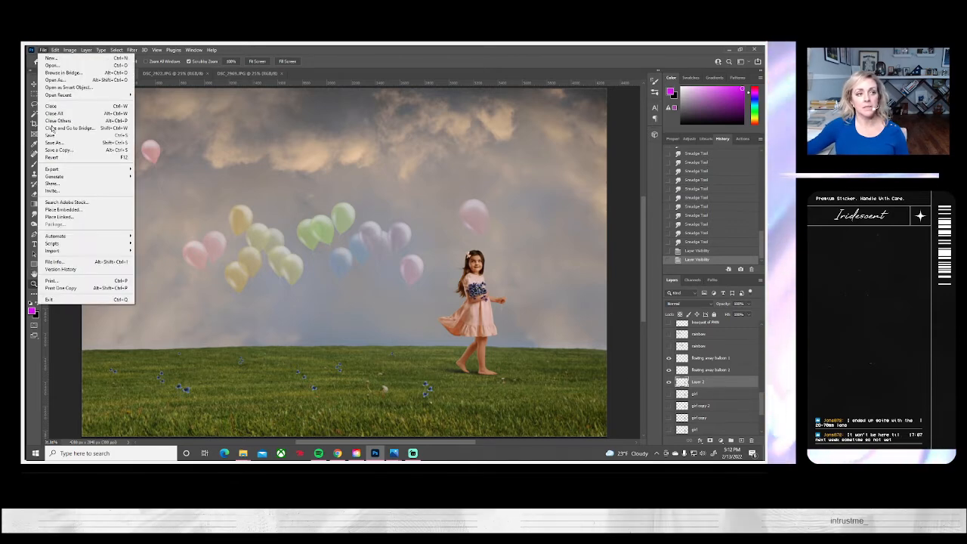
left_click(50, 135)
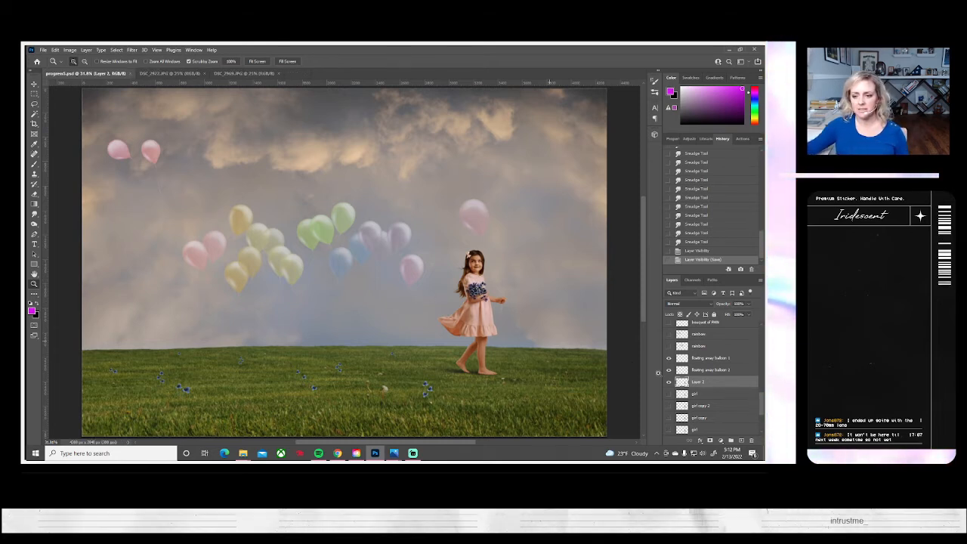
scroll(219, 179, "up", 3)
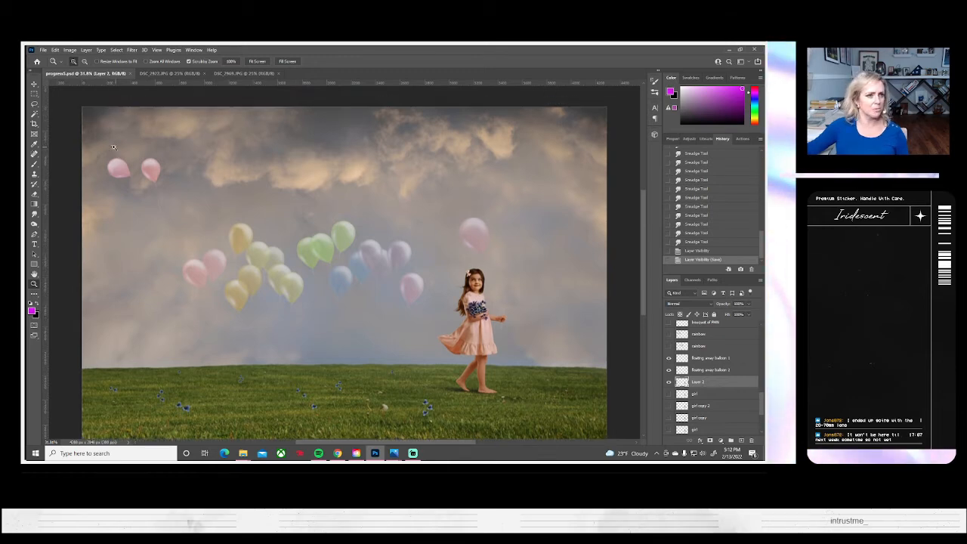
left_click_drag(84, 123, 85, 125)
left_click(87, 148)
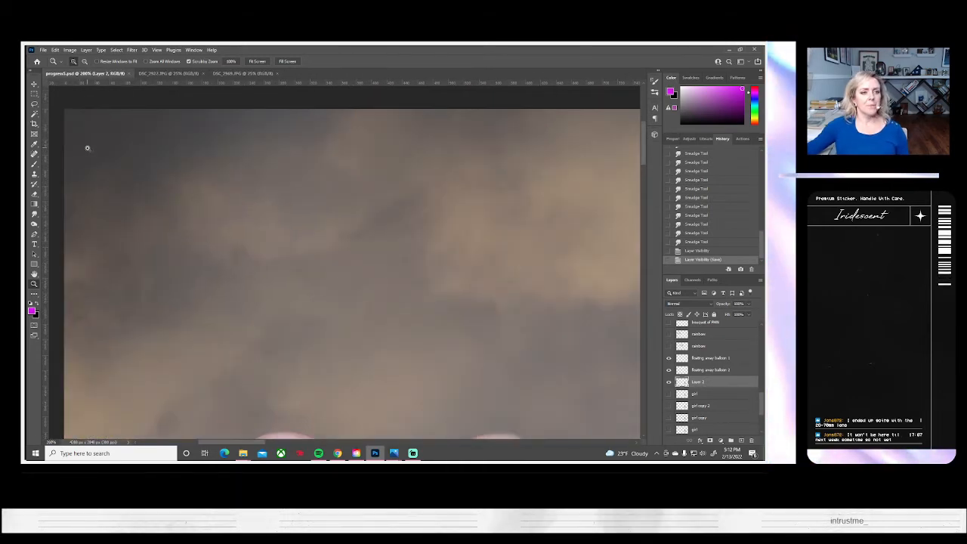
left_click(257, 61)
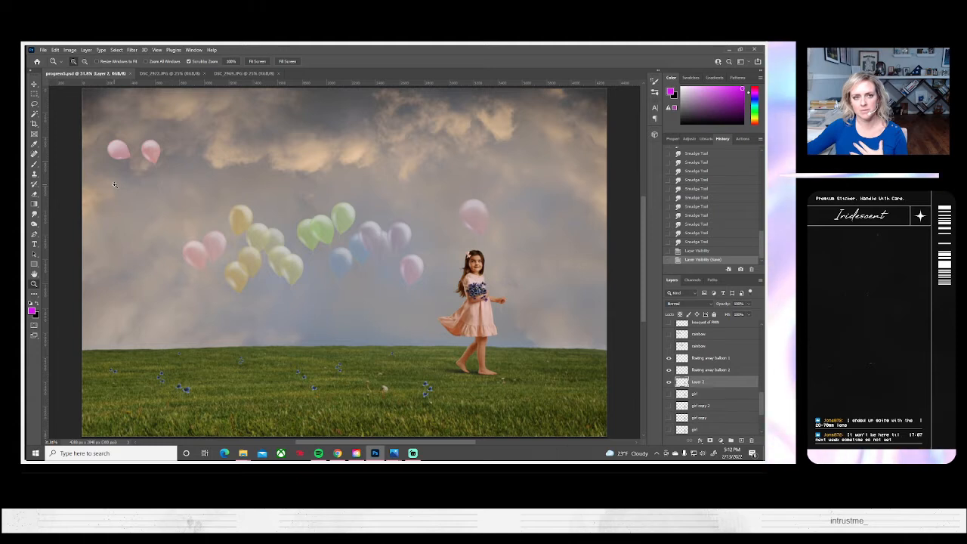
left_click(44, 50)
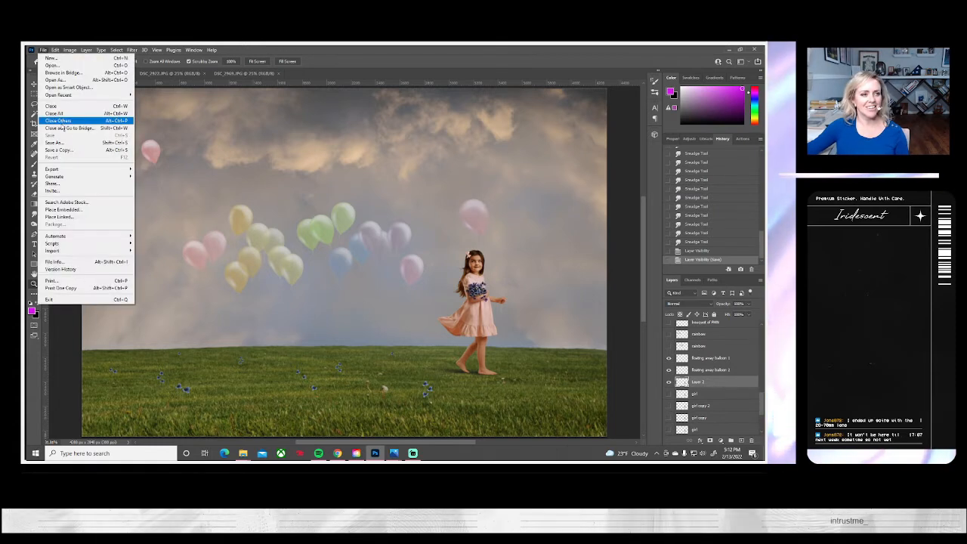
left_click(355, 66)
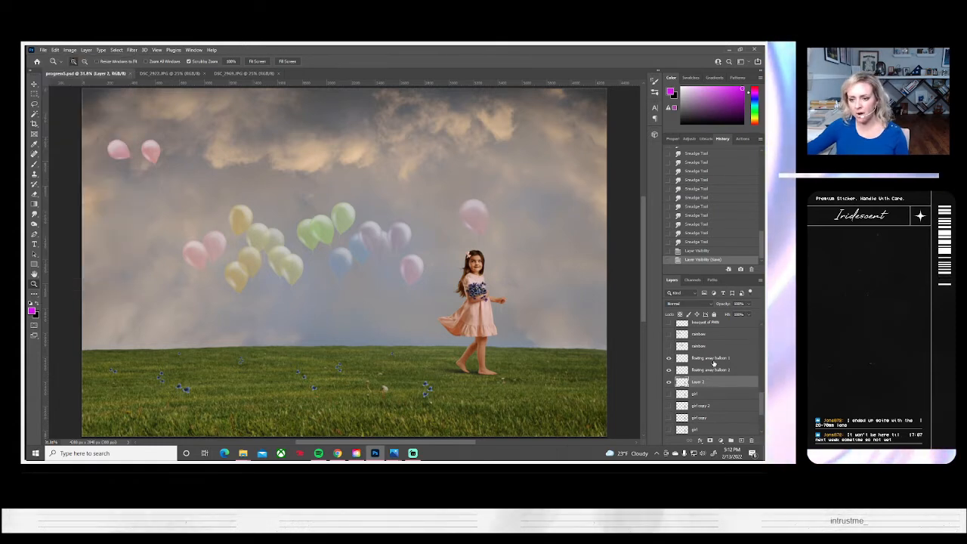
- Preview each of the two hidden rainbow layers in the composite and hide them again
left_click(669, 335)
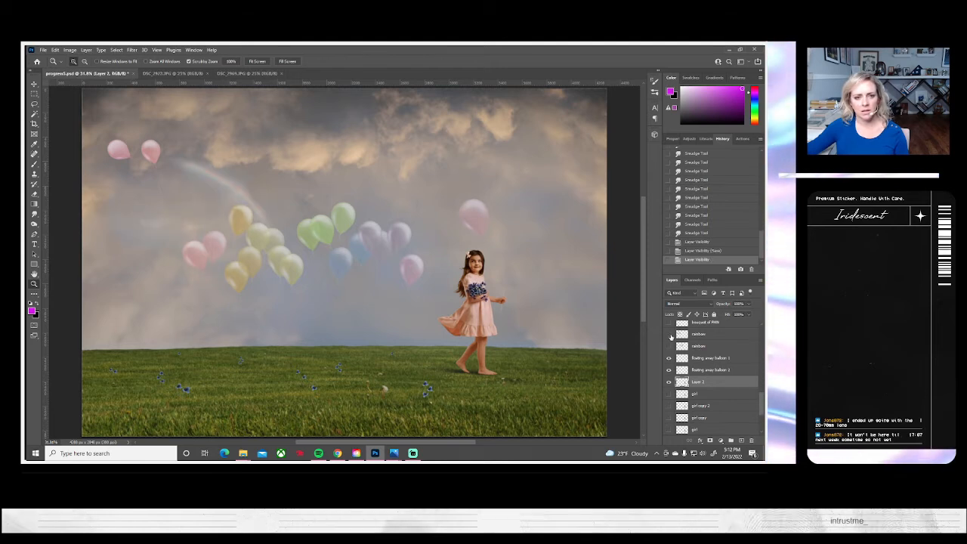
left_click(669, 335)
left_click(669, 346)
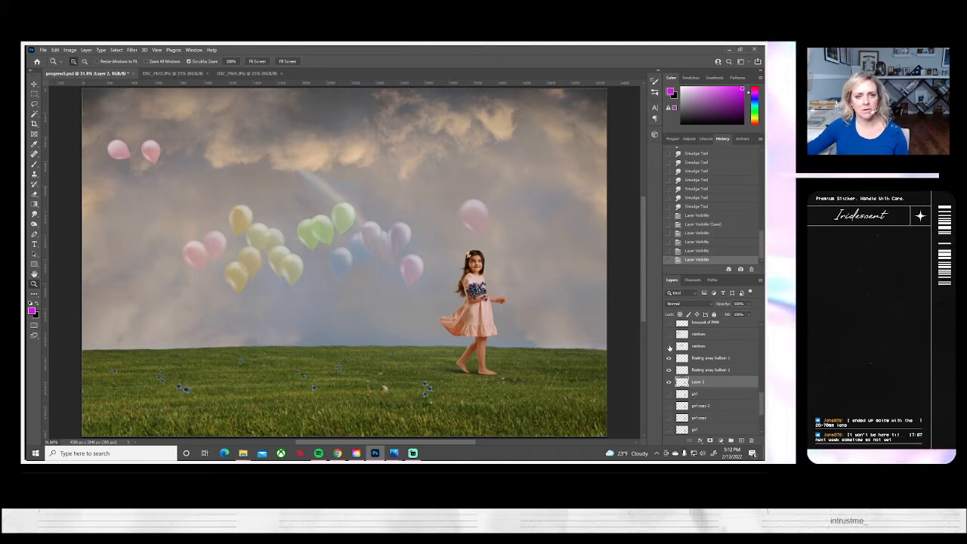
left_click(669, 346)
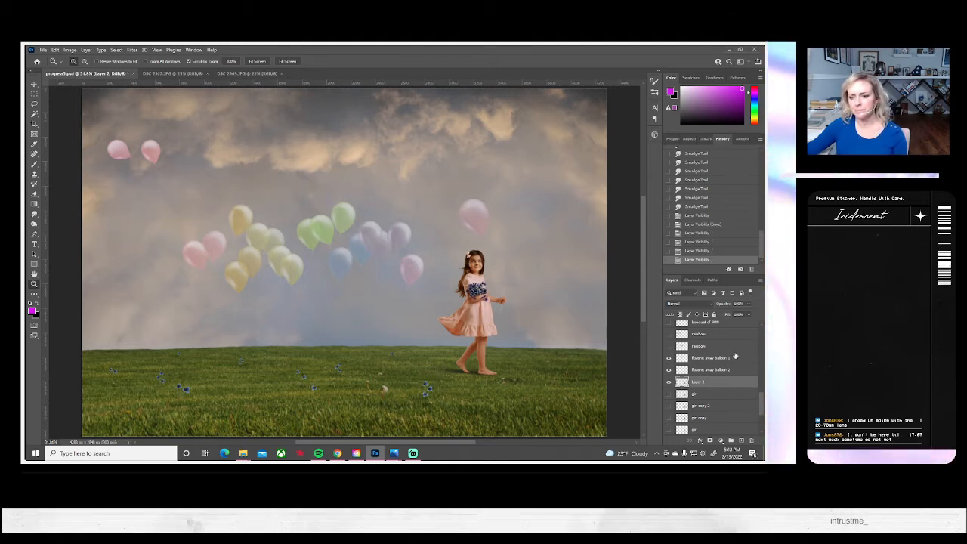
- Preview the hidden Layer 1 at the top of the stack, then delete it together with the hidden yellow balloons layer
scroll(735, 355, "up", 3)
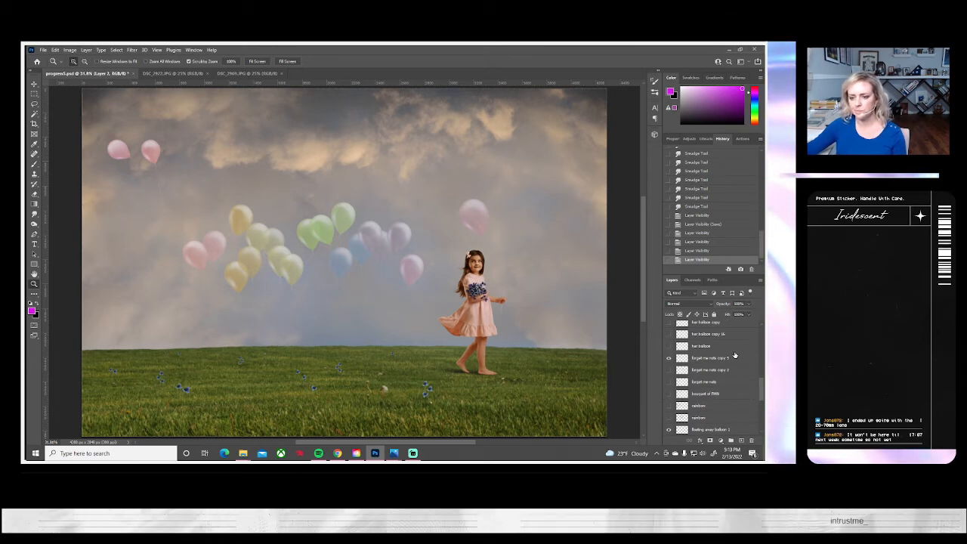
scroll(696, 375, "up", 3)
scroll(696, 375, "up", 3)
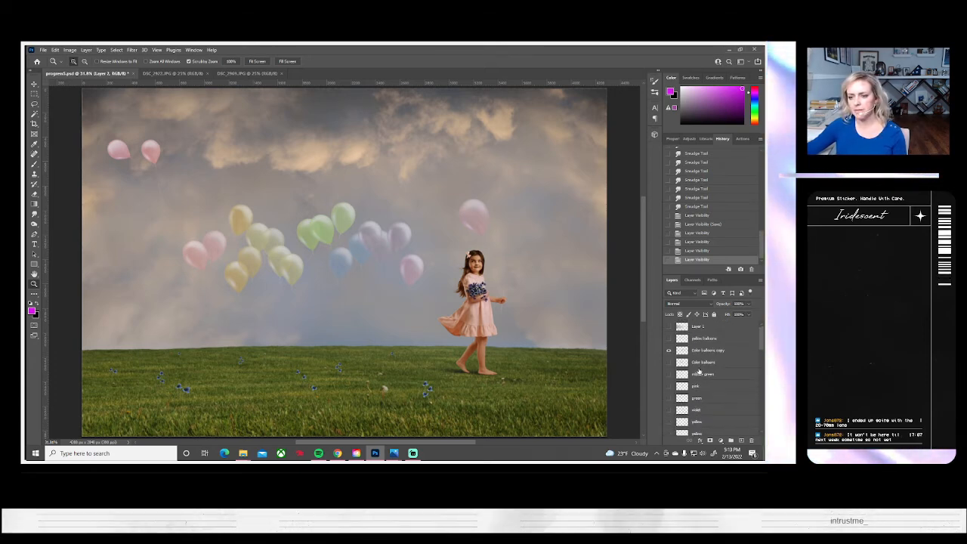
left_click(668, 327)
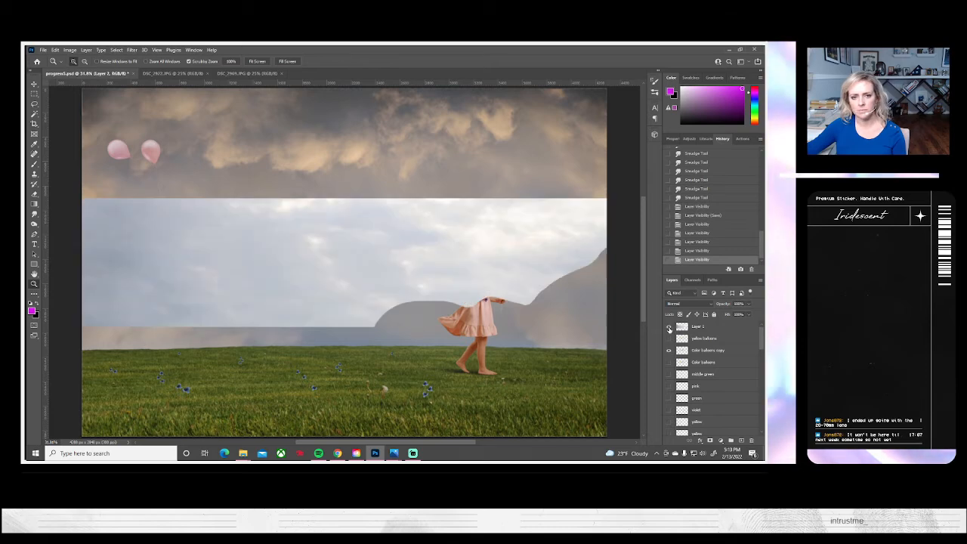
left_click(669, 327)
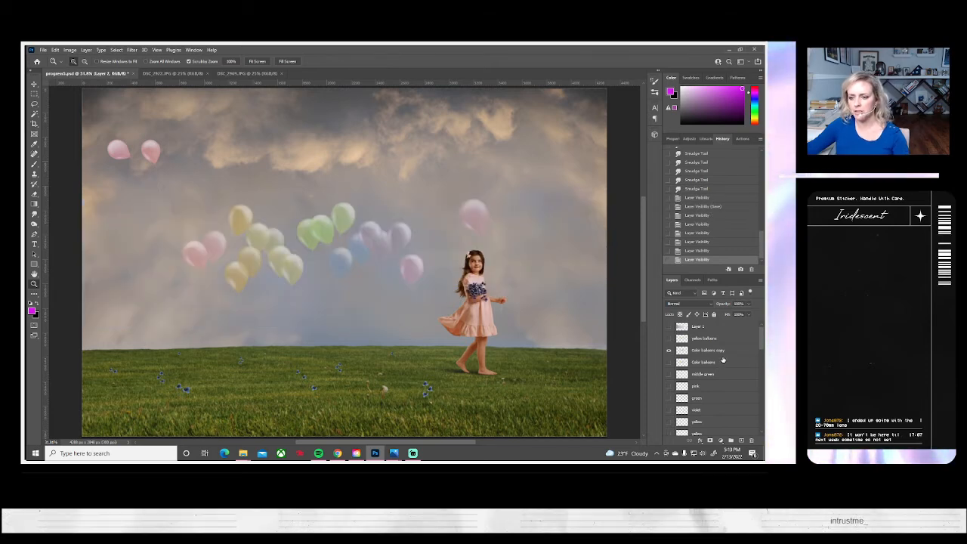
left_click(699, 326)
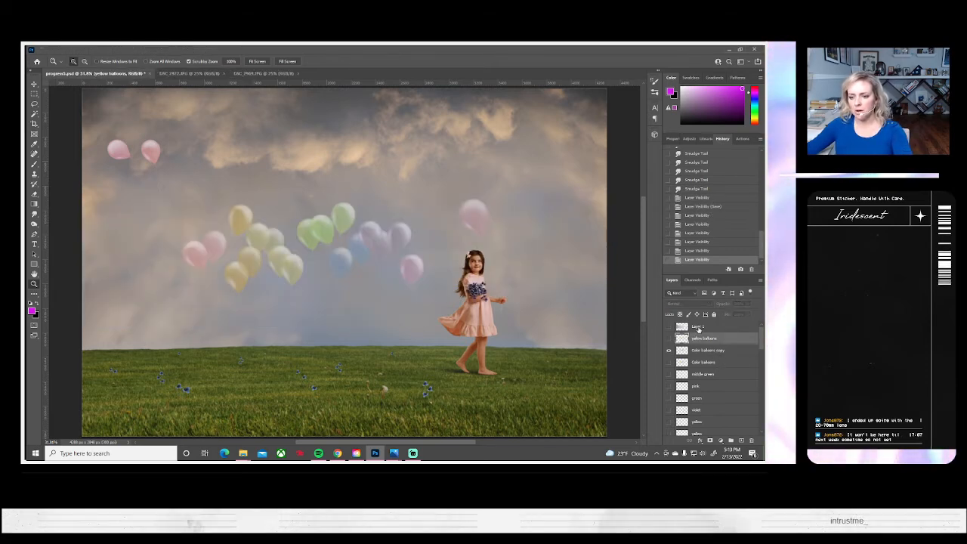
key("Delete")
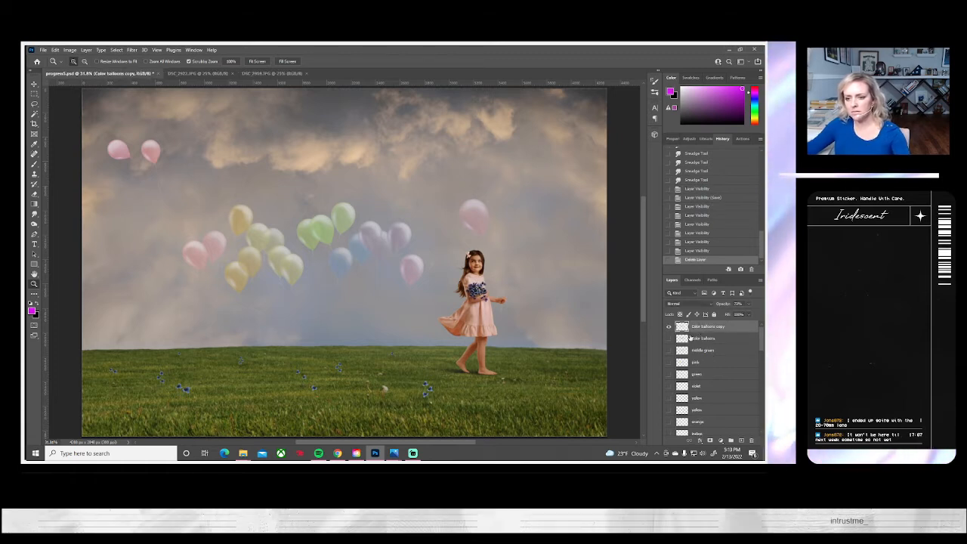
- Delete the run of hidden balloon layers from Color balloons down to her balloon
left_click(698, 337)
scroll(707, 362, "down", 5)
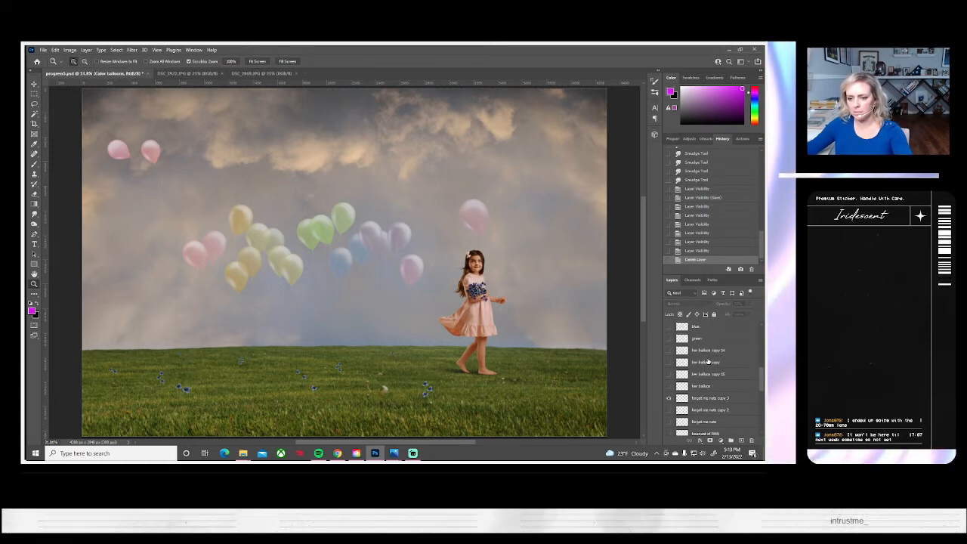
scroll(707, 362, "down", 2)
left_click(692, 362, "shift")
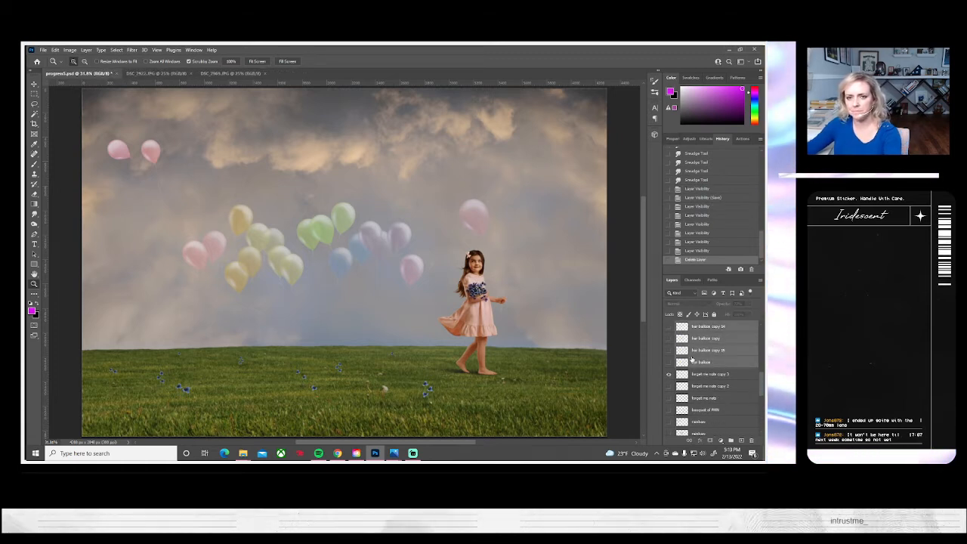
key("Delete")
key("Delete")
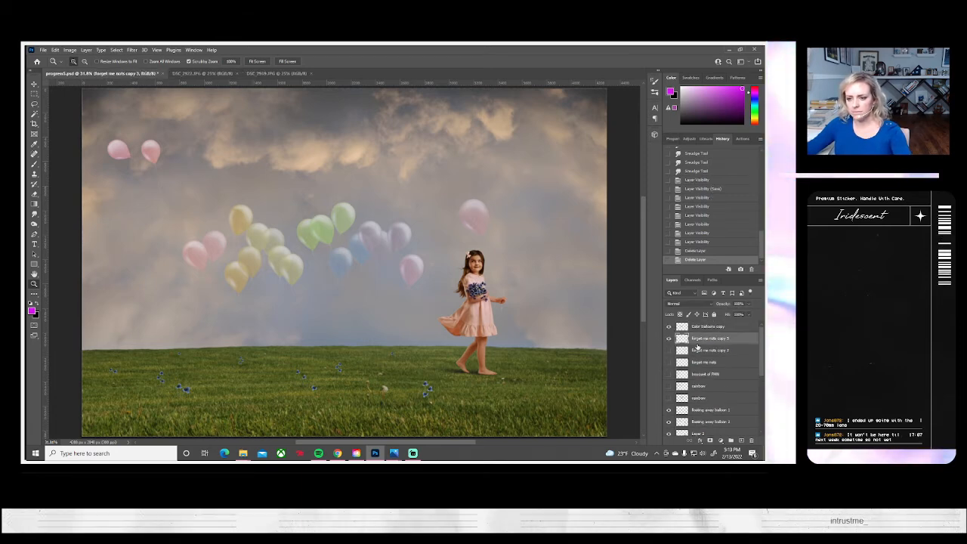
- Delete the hidden forget me nots, bouquet and rainbow layers beneath the visible forget me nots layer
left_click(694, 350)
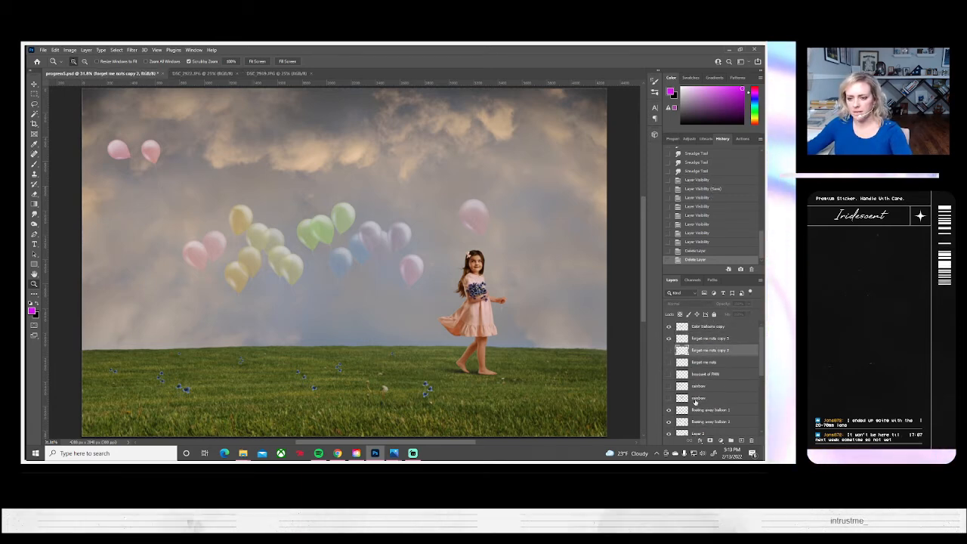
left_click(693, 397, "shift")
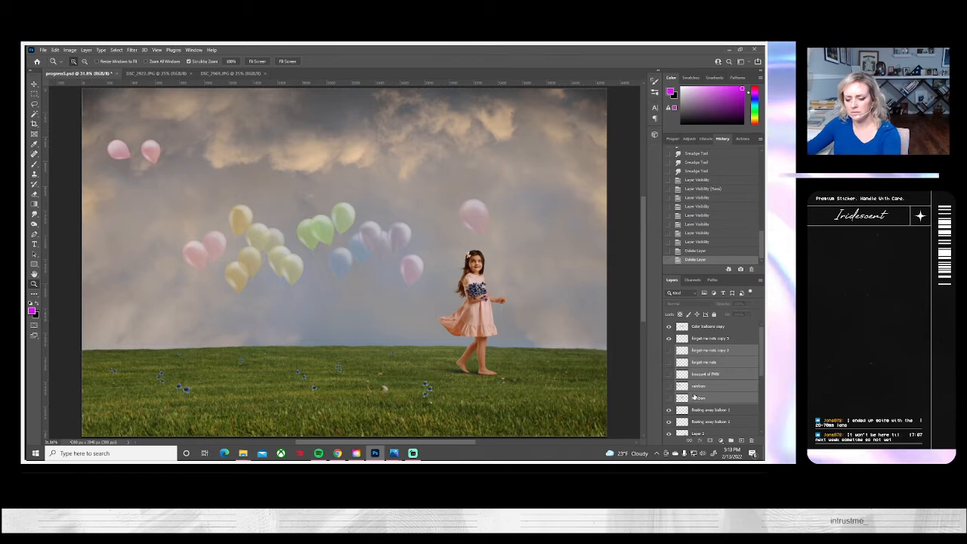
key("Delete")
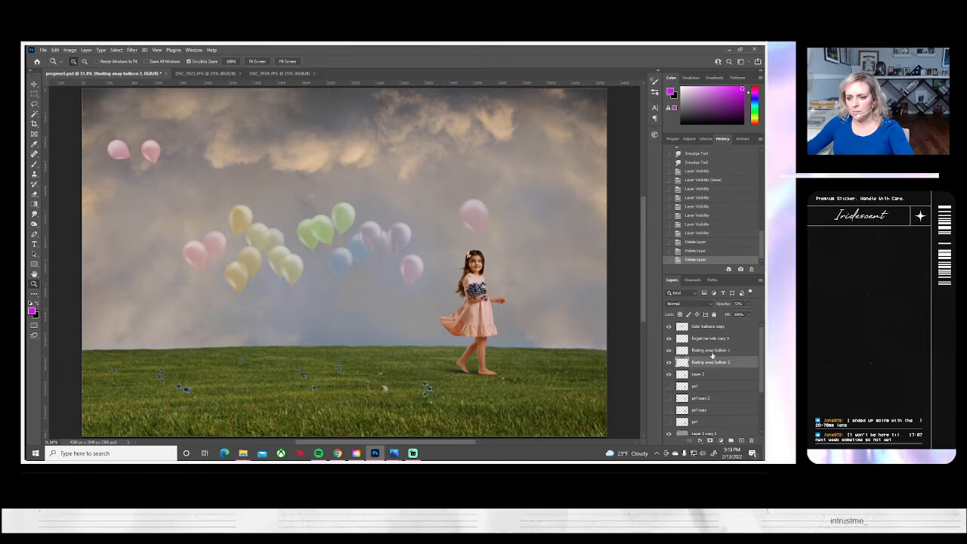
- Merge the two floating away balloon layers with Color balloons copy, and check the forget me nots layer by toggling its visibility
left_click(711, 351, "ctrl")
left_click(710, 326, "ctrl")
right_click(710, 325)
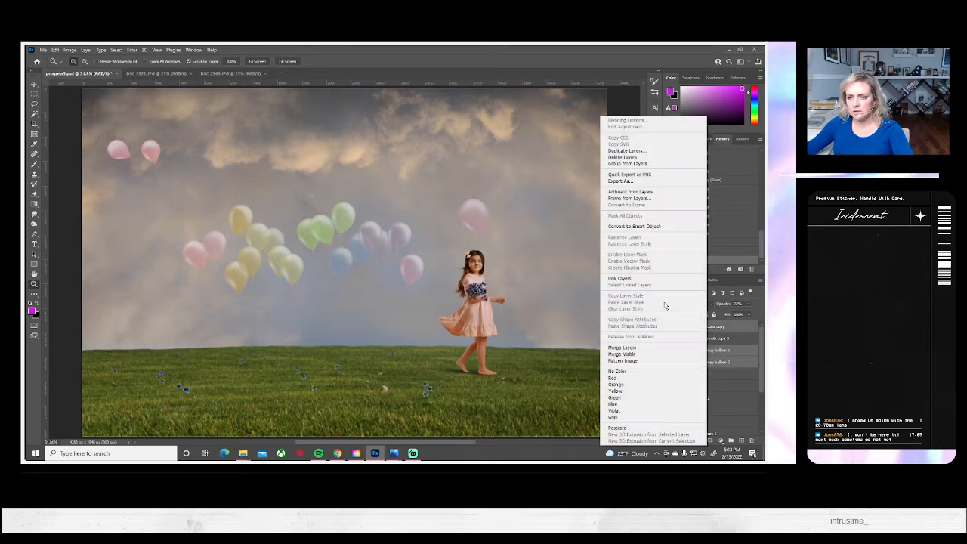
left_click(622, 348)
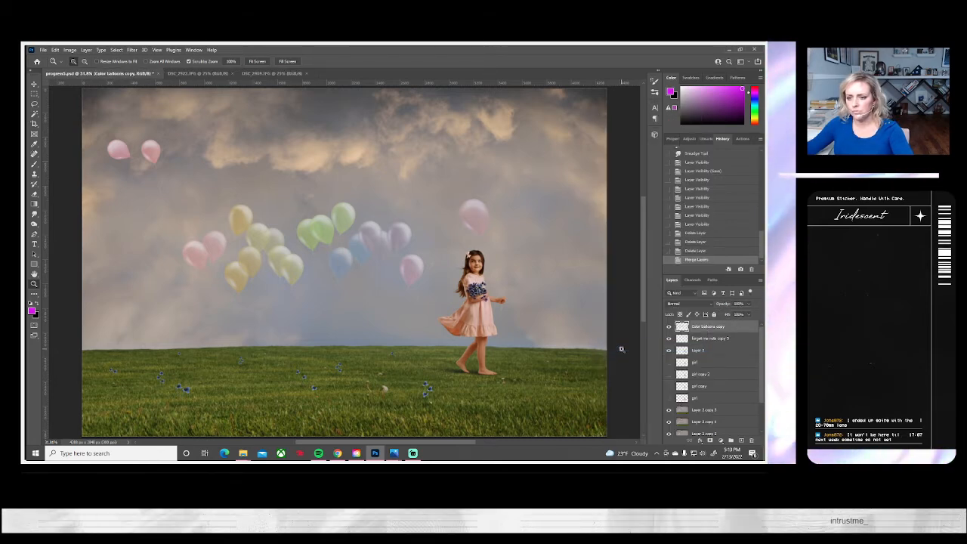
left_click(668, 339)
left_click(668, 339)
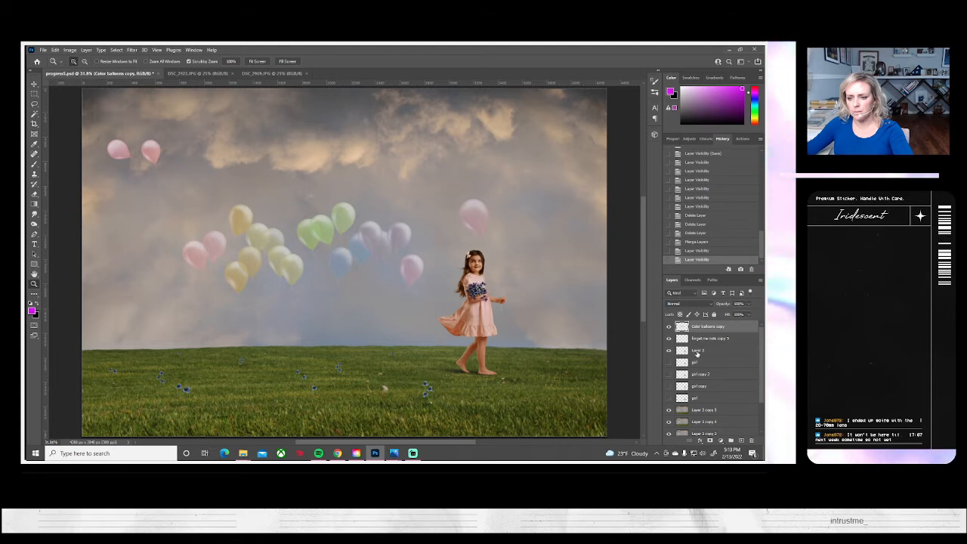
- Rename the merged girl layer to "girl" and delete the four hidden older girl layers below it
double_click(695, 352)
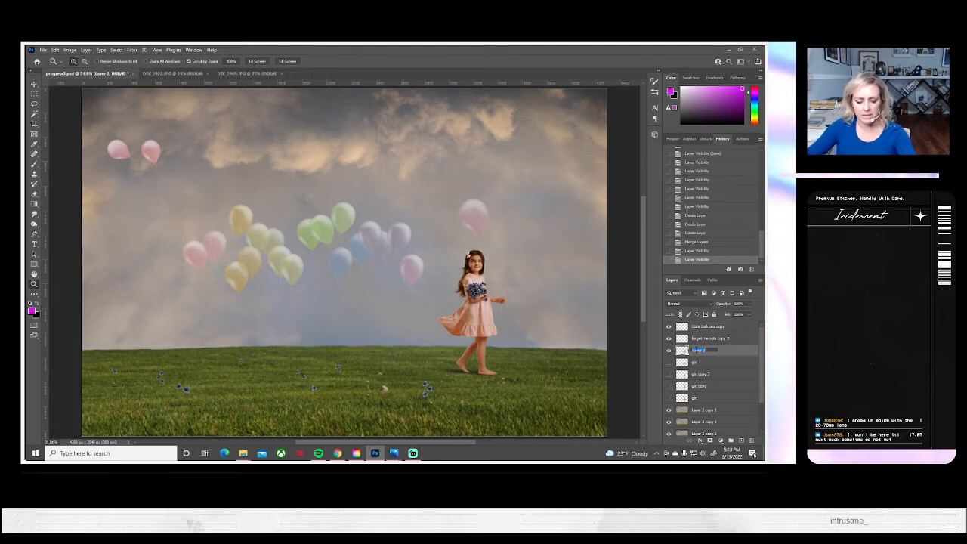
type("girl")
key("Return")
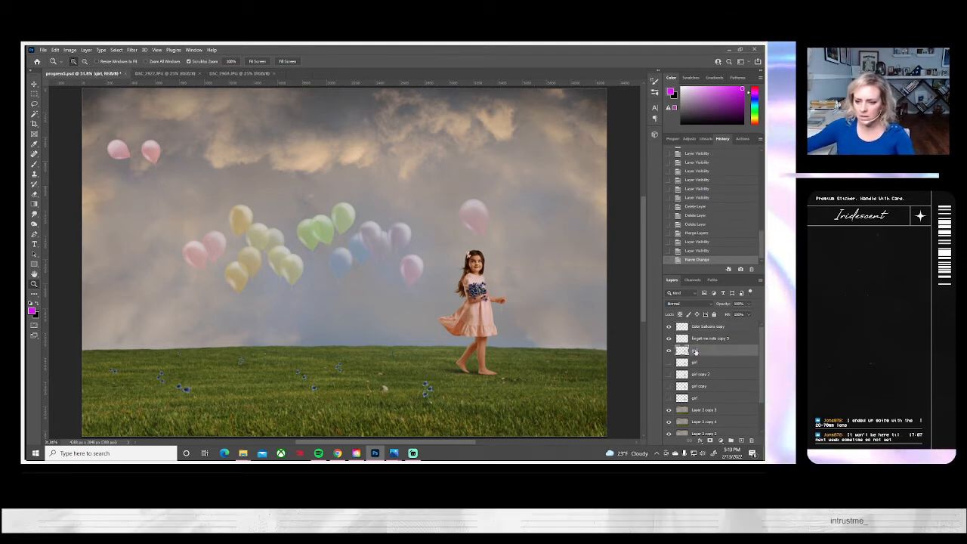
left_click(698, 363)
left_click(699, 399, "shift")
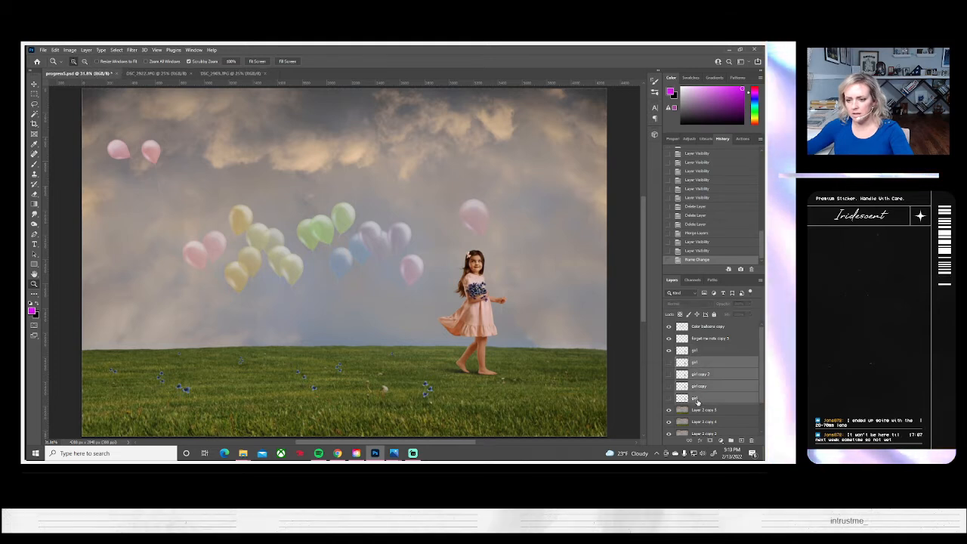
key("Delete")
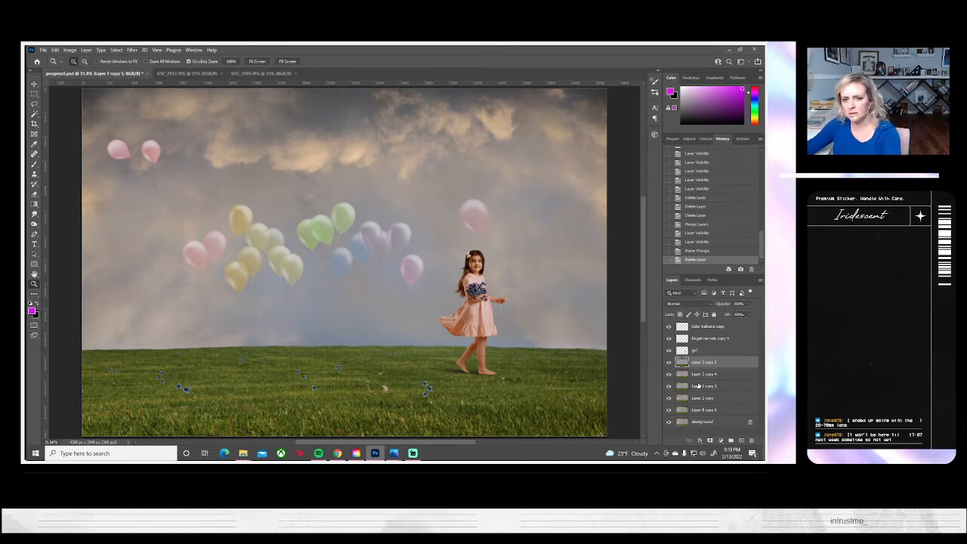
- Toggle the top landscape layer to check it, then delete the four redundant landscape layers between it and the Background
left_click(692, 375)
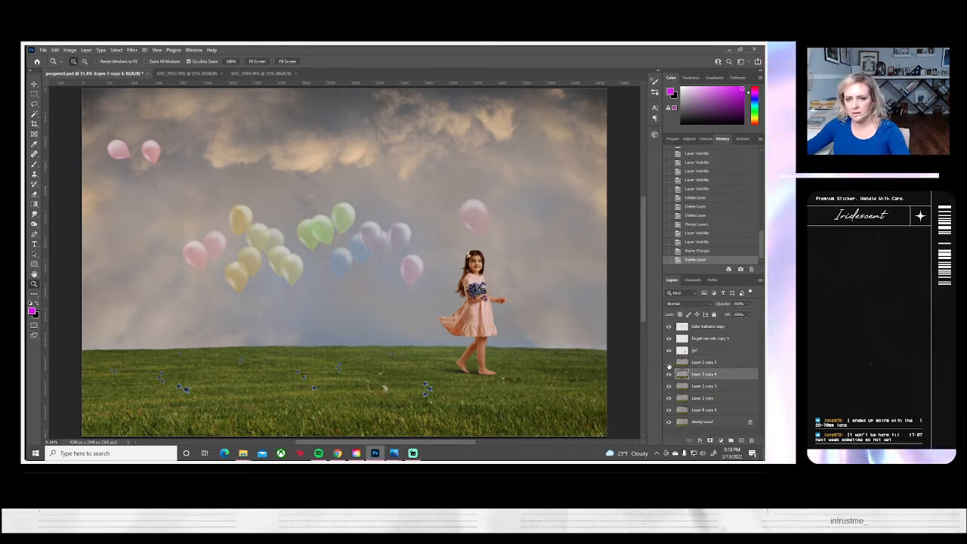
left_click(667, 362)
left_click(668, 362)
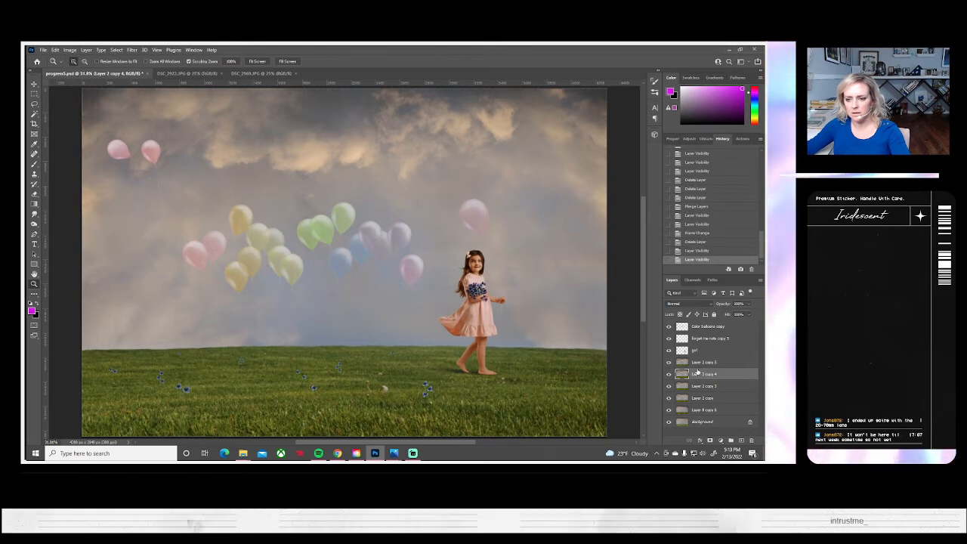
left_click(699, 422, "shift")
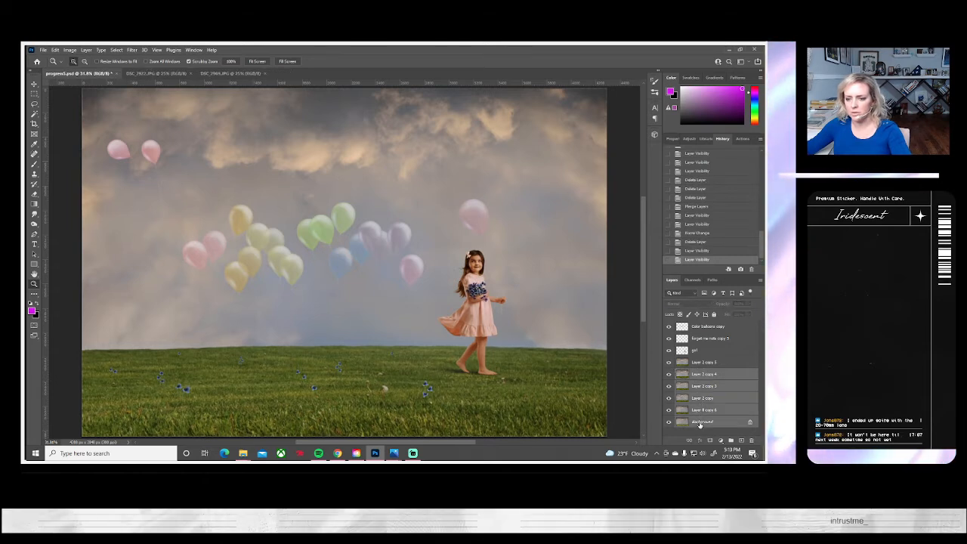
left_click(700, 413, "shift")
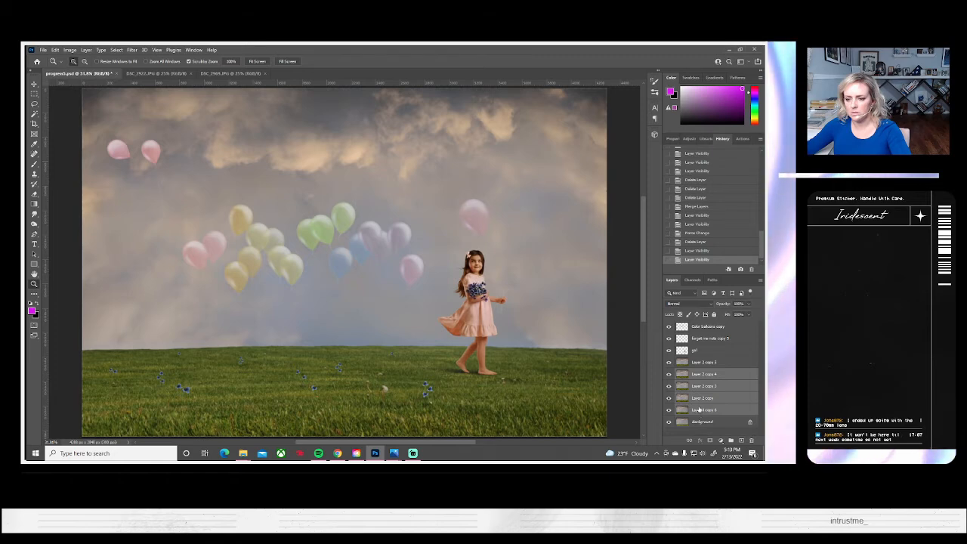
right_click(700, 410)
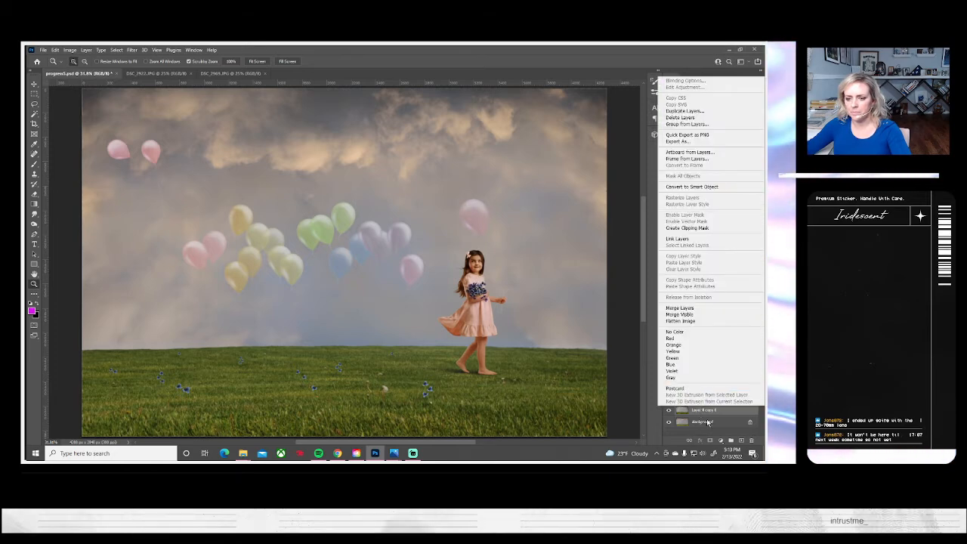
left_click(709, 413)
key("Delete")
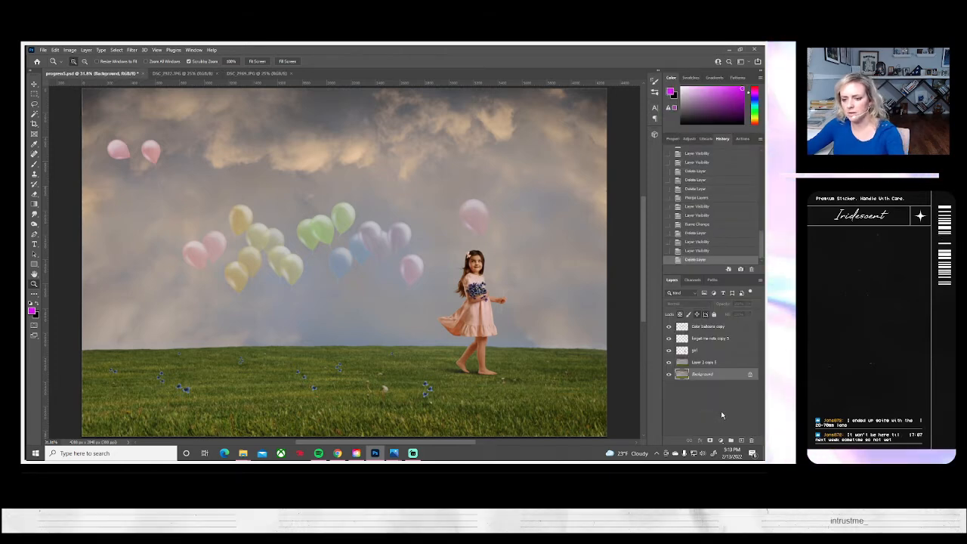
- Save the cleaned-up composite as progress6.psd with maximum compatibility kept on
left_click(43, 50)
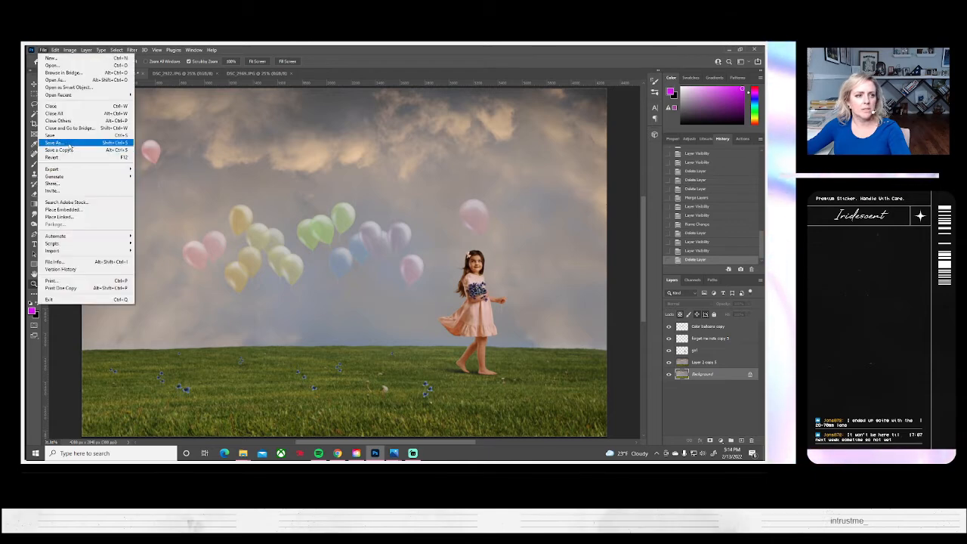
left_click(68, 145)
left_click(440, 316)
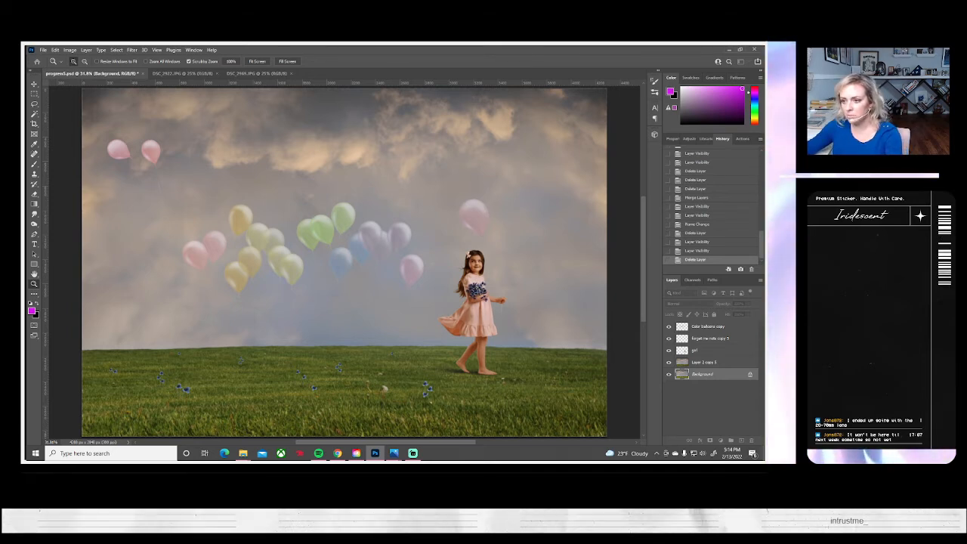
key("ctrl+s")
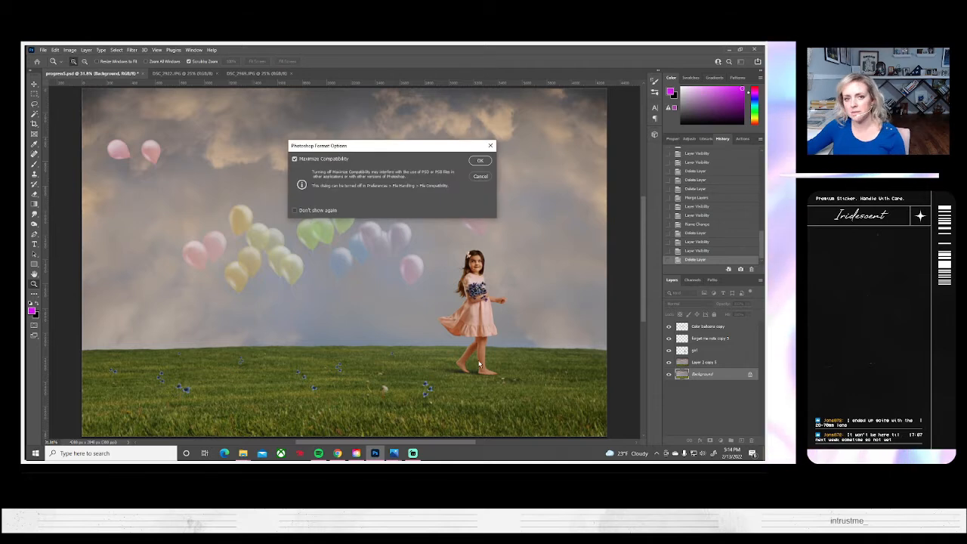
left_click(481, 163)
right_click(525, 330)
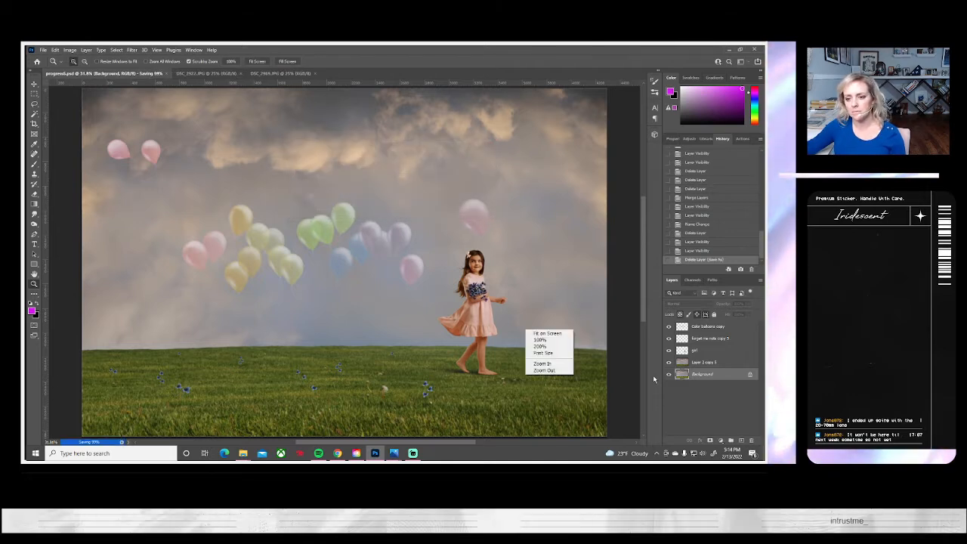
key("Escape")
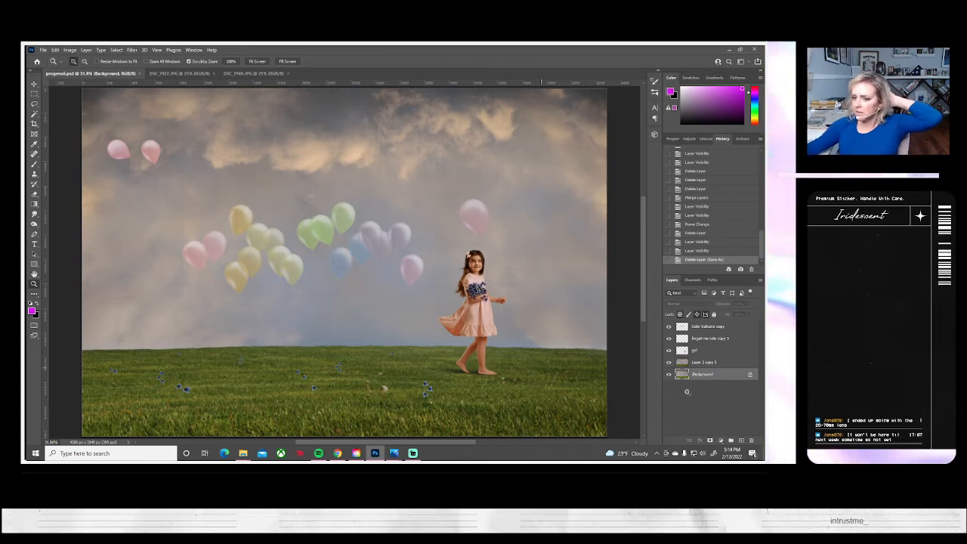
- Duplicate the Layer 2 copy 5 landscape layer directly above itself, keeping the default name
left_click(703, 363)
right_click(703, 362)
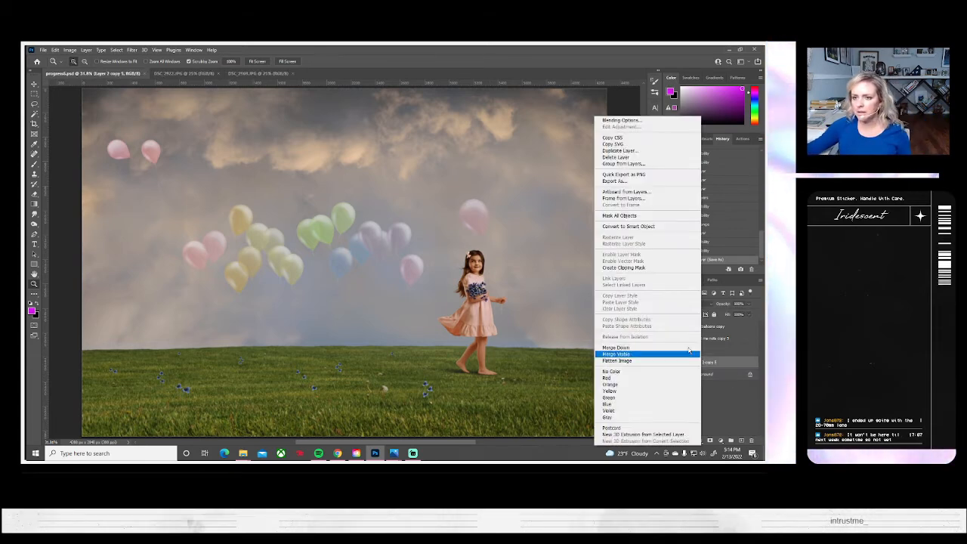
left_click(620, 150)
left_click(459, 159)
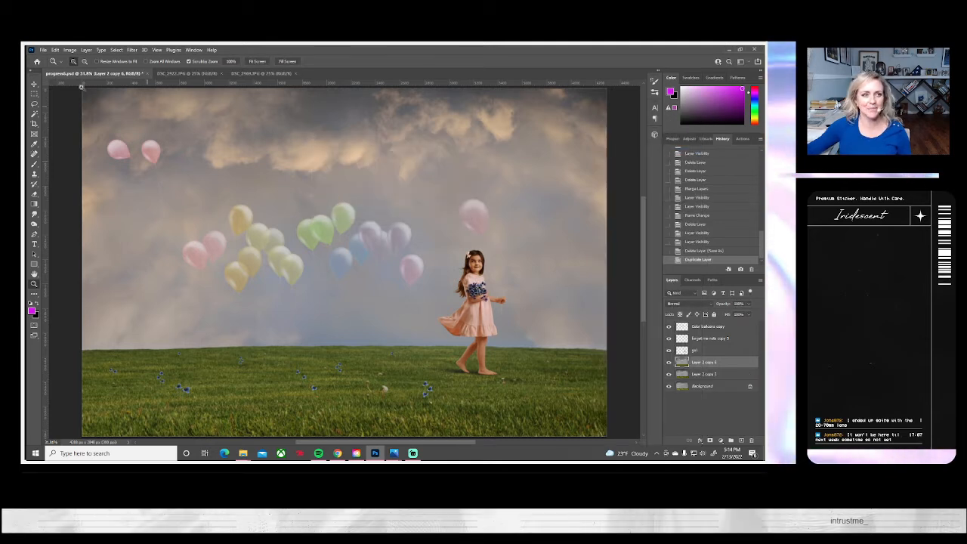
- Darken the duplicated landscape layer with Brightness/Contrast, setting brightness to -57 and contrast to 59
left_click(69, 50)
mouse_move(71, 70)
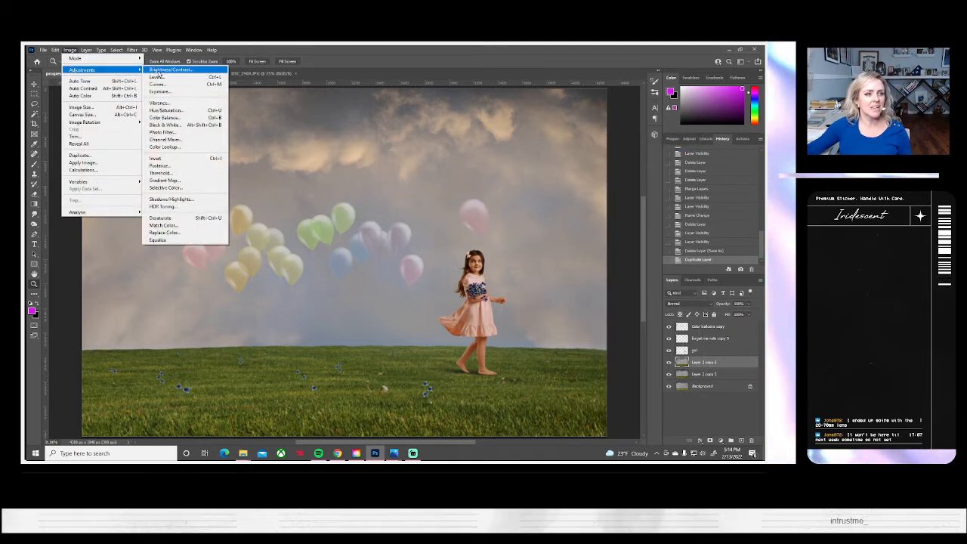
left_click(170, 69)
left_click_drag(601, 141, 624, 160)
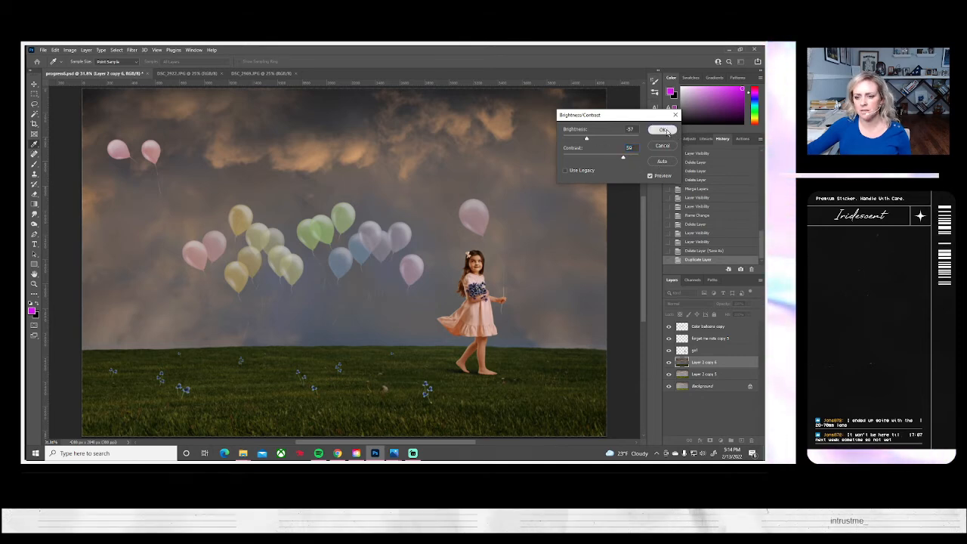
left_click(661, 129)
key("z")
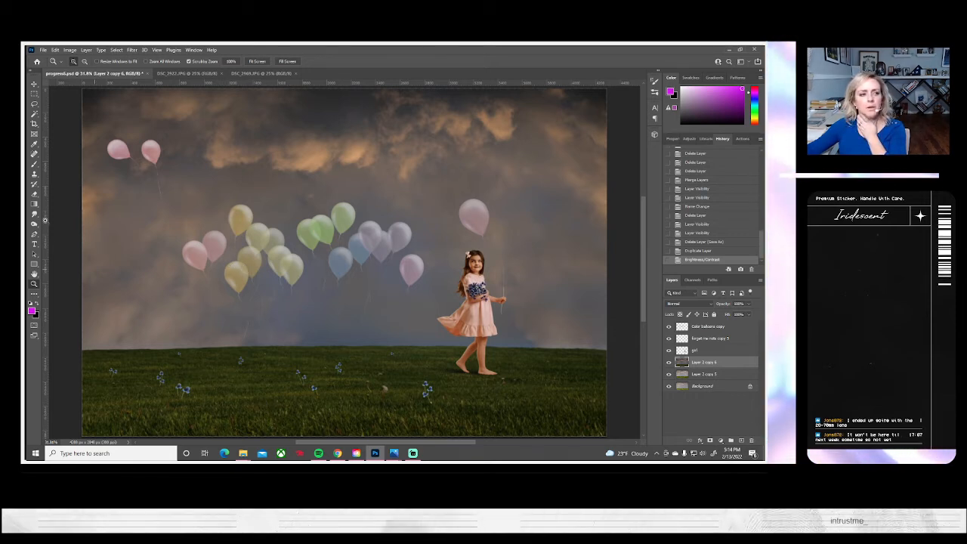
- Erase the darkened landscape layer around the girl, balloons and lower sky using a large soft eraser at 47% opacity
left_click(34, 194)
left_click(75, 61)
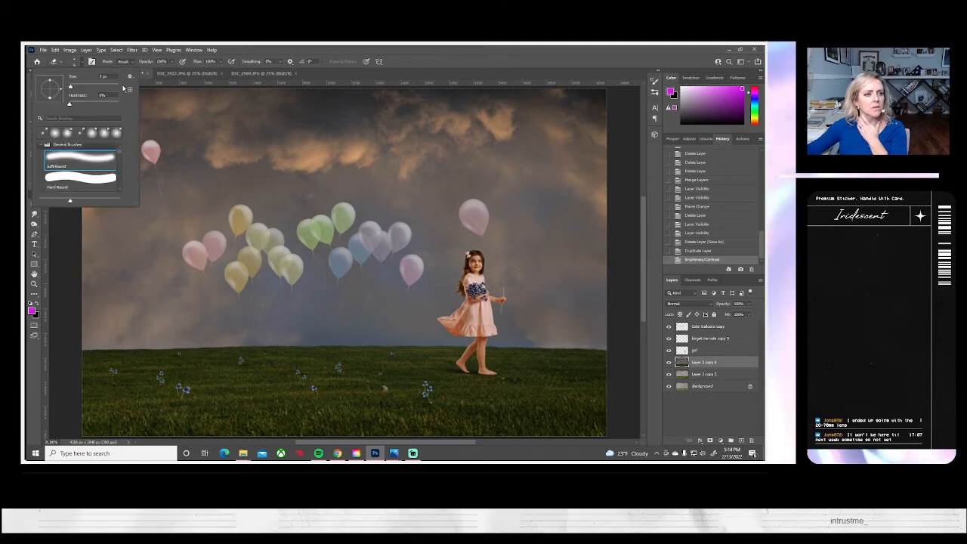
left_click(171, 61)
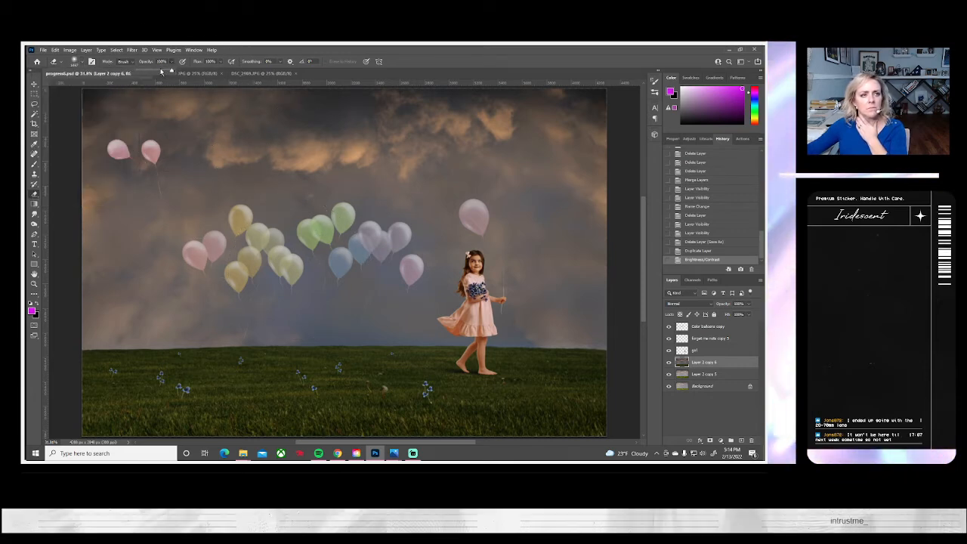
left_click_drag(171, 70, 152, 71)
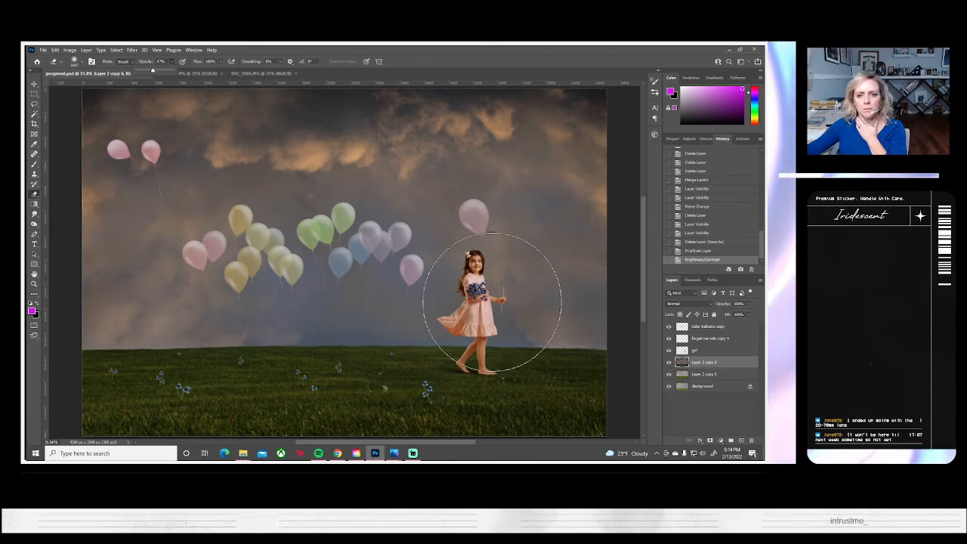
mouse_move(566, 163)
left_mouse_down()
mouse_move(487, 308)
mouse_move(464, 324)
left_mouse_up()
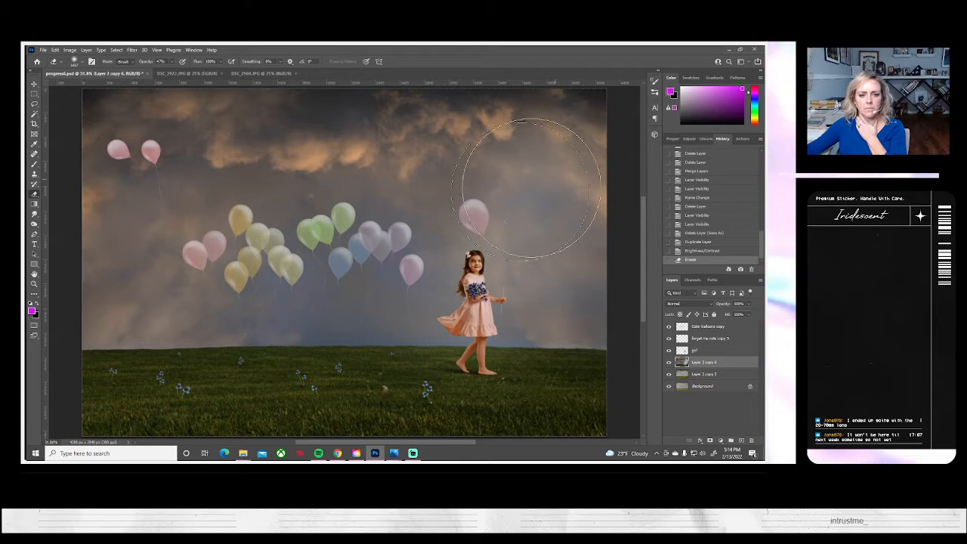
left_click_drag(529, 173, 205, 324)
left_click_drag(608, 194, 345, 362)
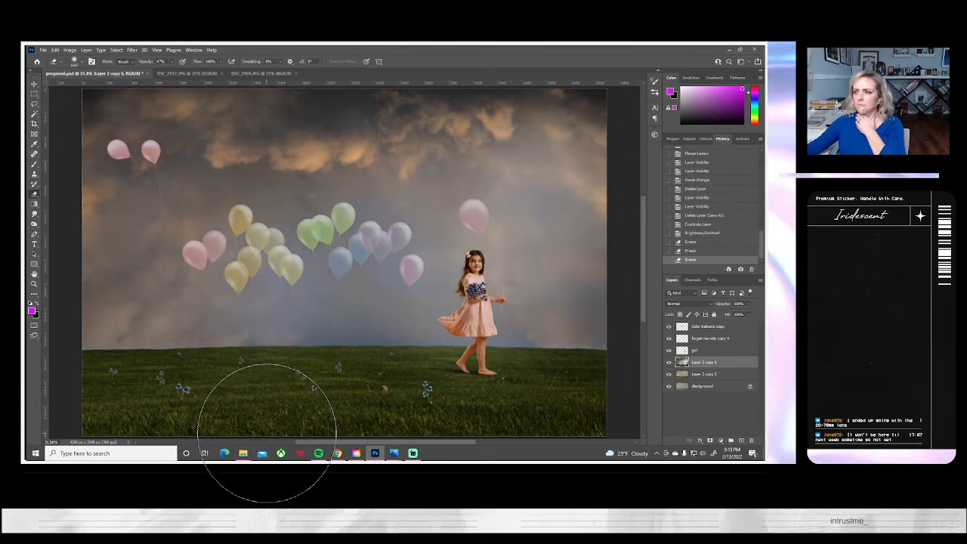
- Switch to Photos and browse the sunset sky photos for a possible sky to use in the composite
left_click(47, 51)
left_click(51, 68)
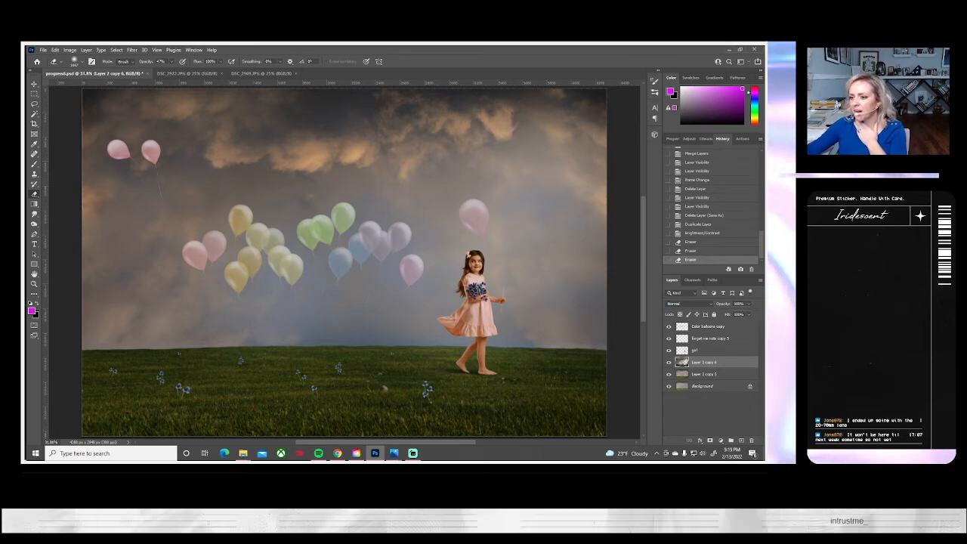
mouse_move(764, 453)
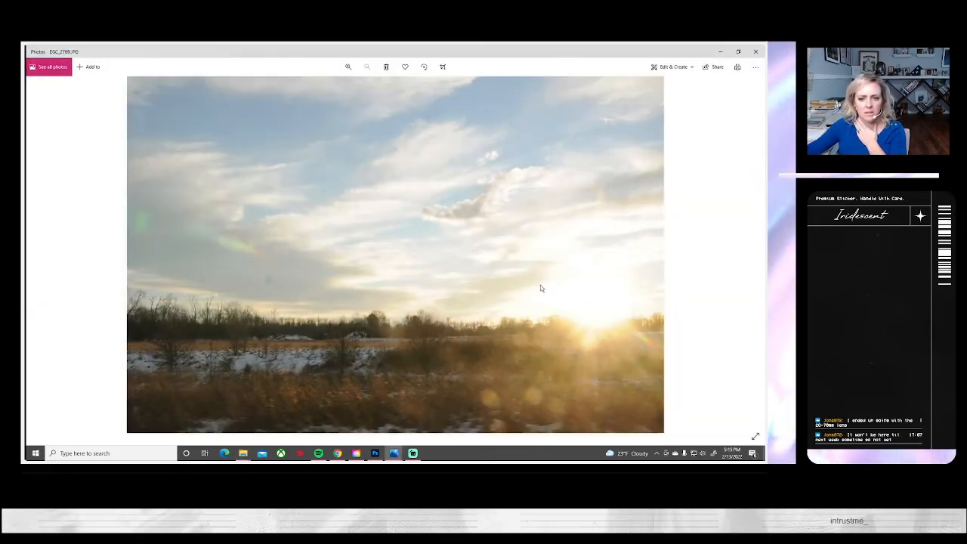
left_click(755, 52)
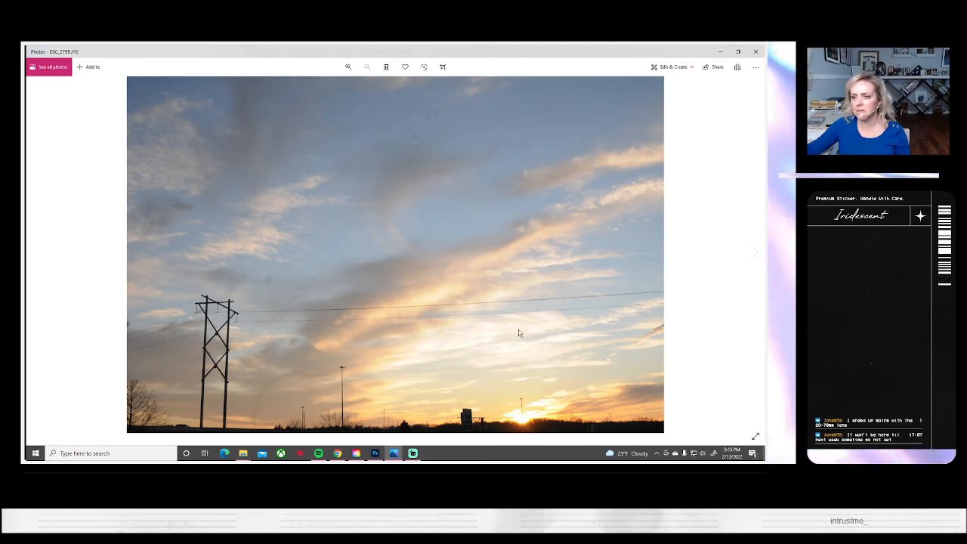
left_click(35, 250)
left_click(36, 250)
left_click(35, 250)
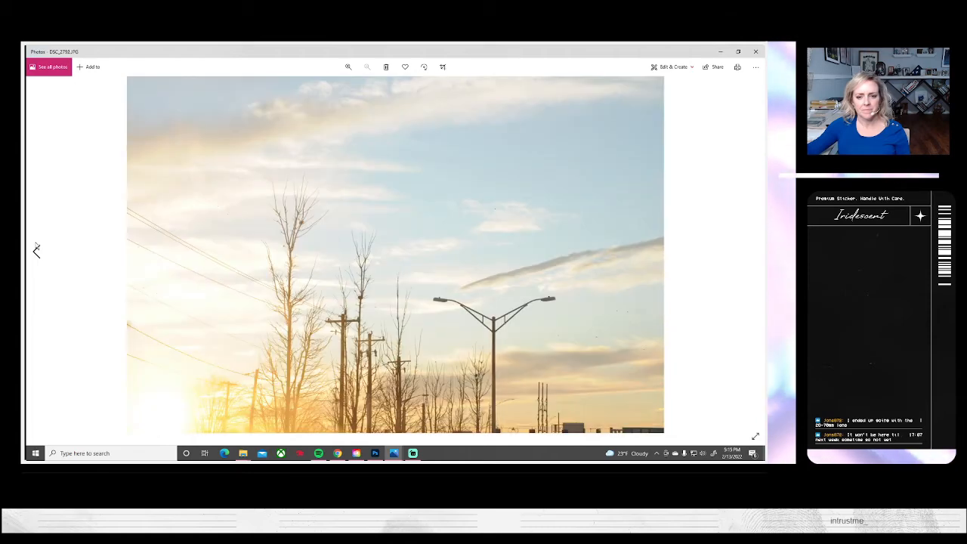
left_click(36, 250)
left_click(753, 251)
left_click(753, 252)
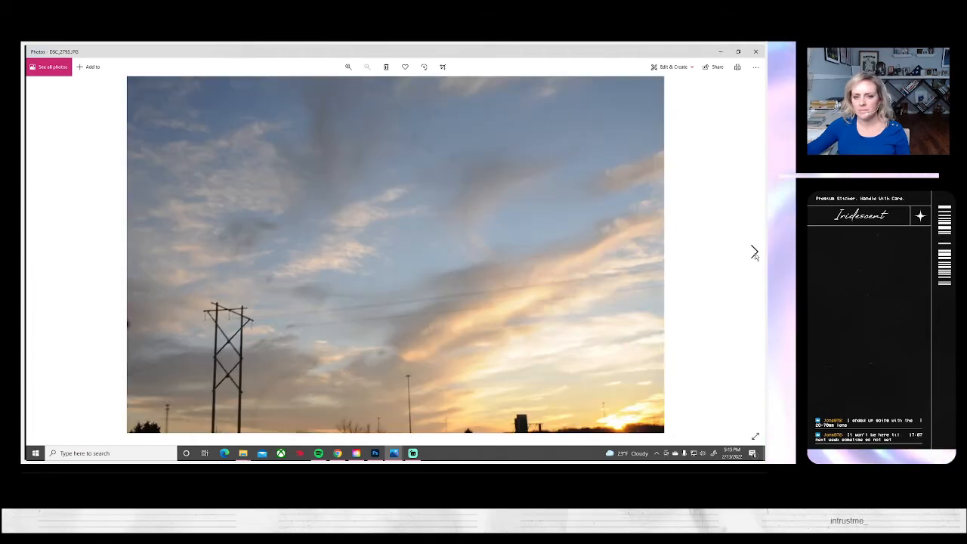
left_click(753, 252)
left_click(753, 251)
left_click(753, 252)
left_click(752, 251)
left_click(753, 251)
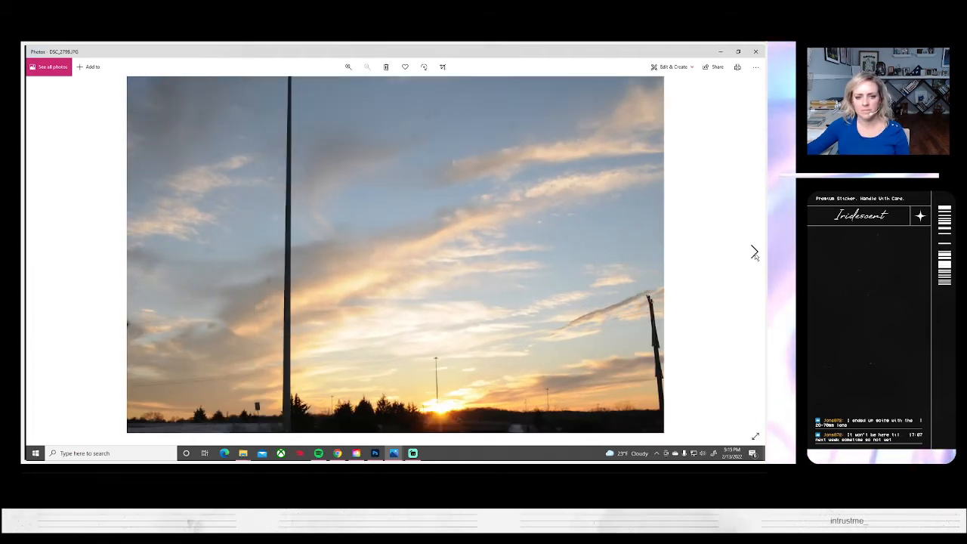
left_click(753, 251)
left_click(753, 251)
left_click(752, 252)
left_click(753, 252)
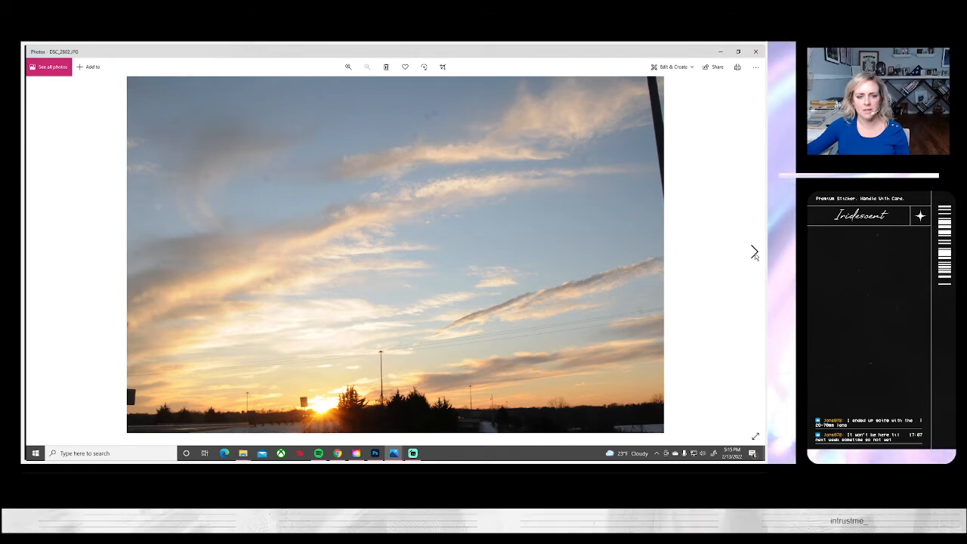
- Shrink the photo viewer beside the composite and compare further sky photos with it
left_click_drag(666, 53, 616, 128)
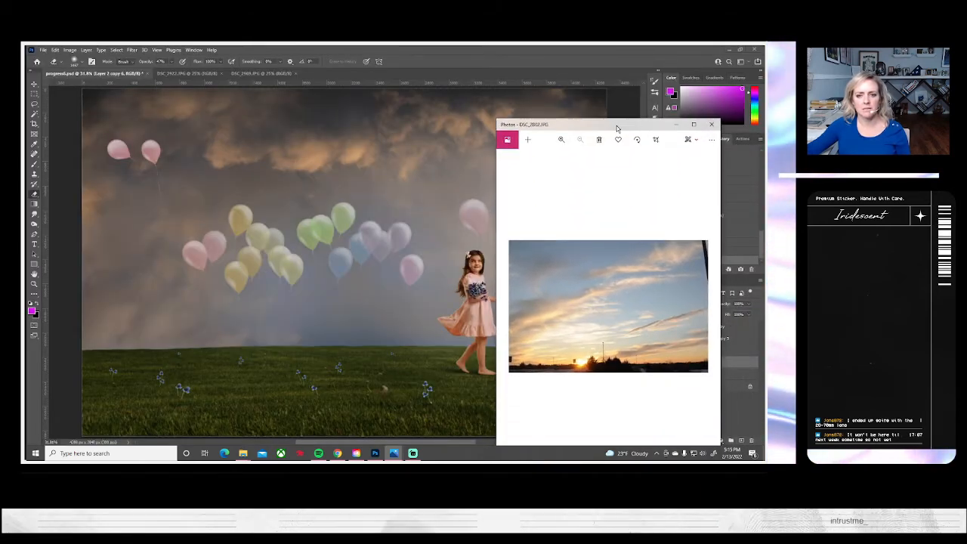
left_click(710, 123)
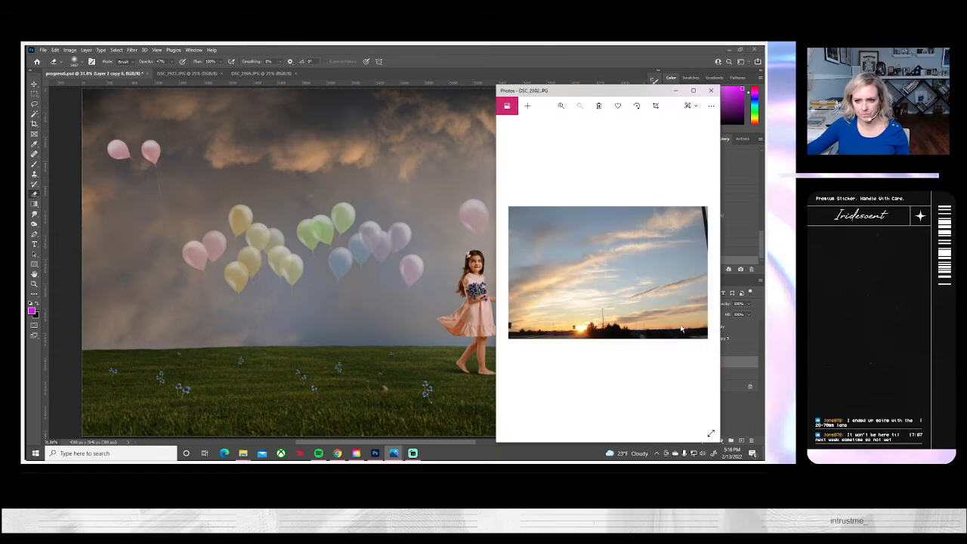
left_click(707, 269)
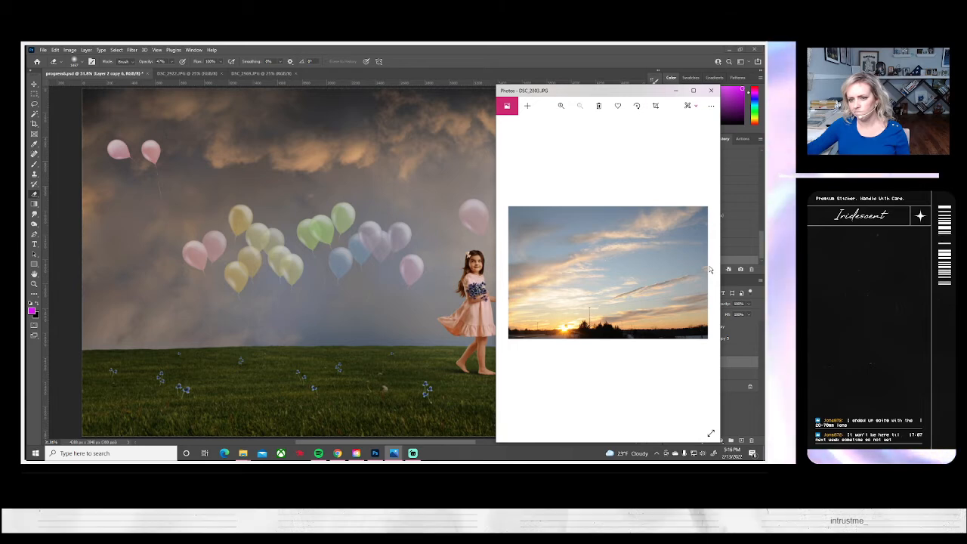
left_click(710, 89)
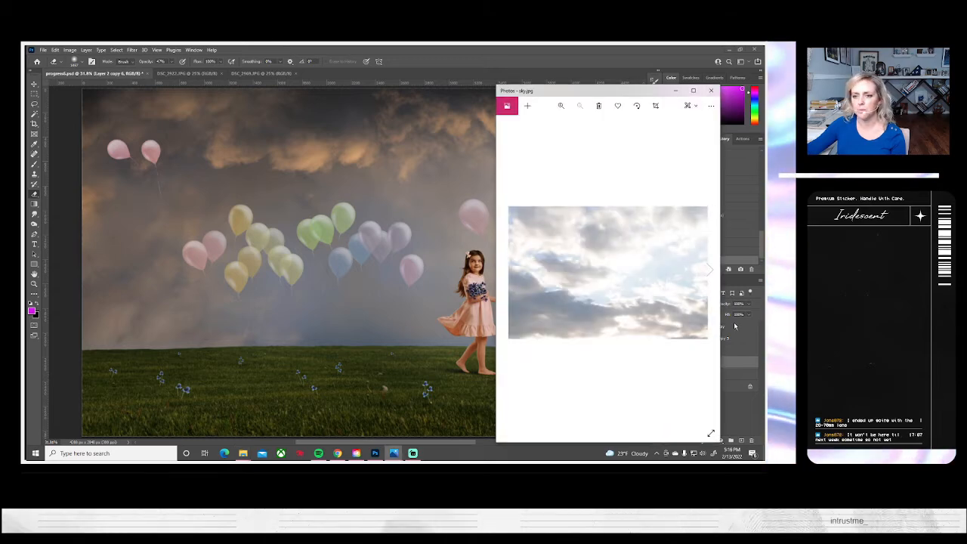
left_click(708, 270)
left_click(708, 269)
left_click(708, 270)
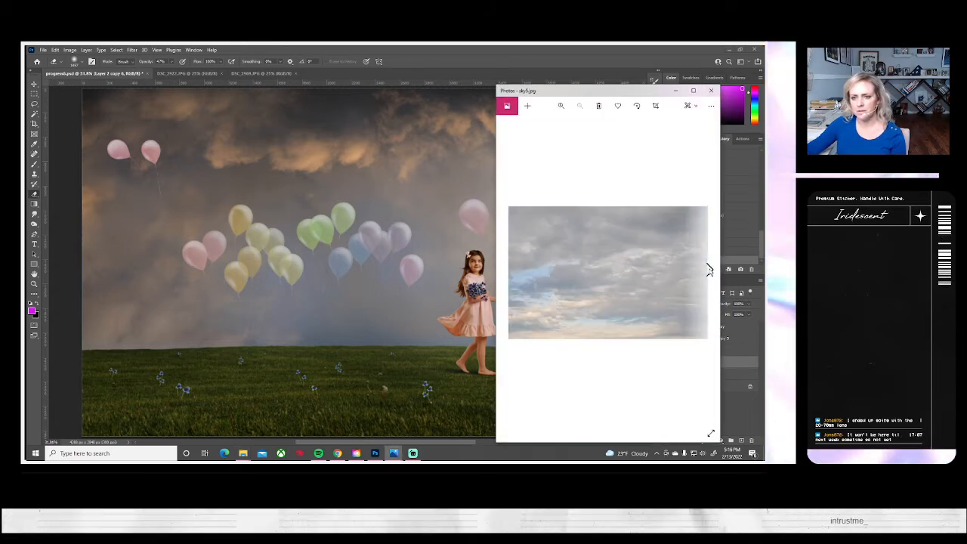
- Browse the sky photos from sky5.jpg to sky12.JPG, comparing them with the balloon composite as possible sky sources
left_click(709, 269)
left_click(708, 269)
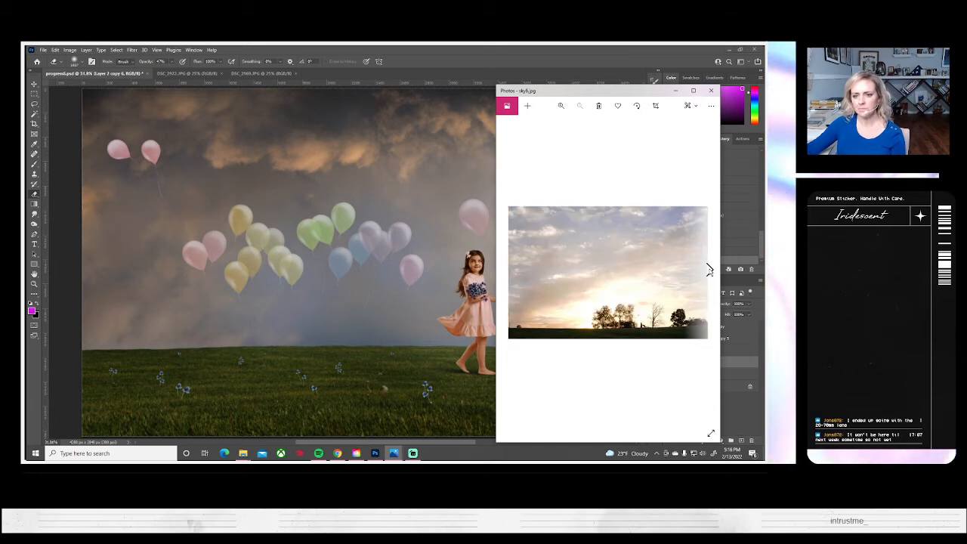
left_click(708, 270)
left_click(709, 270)
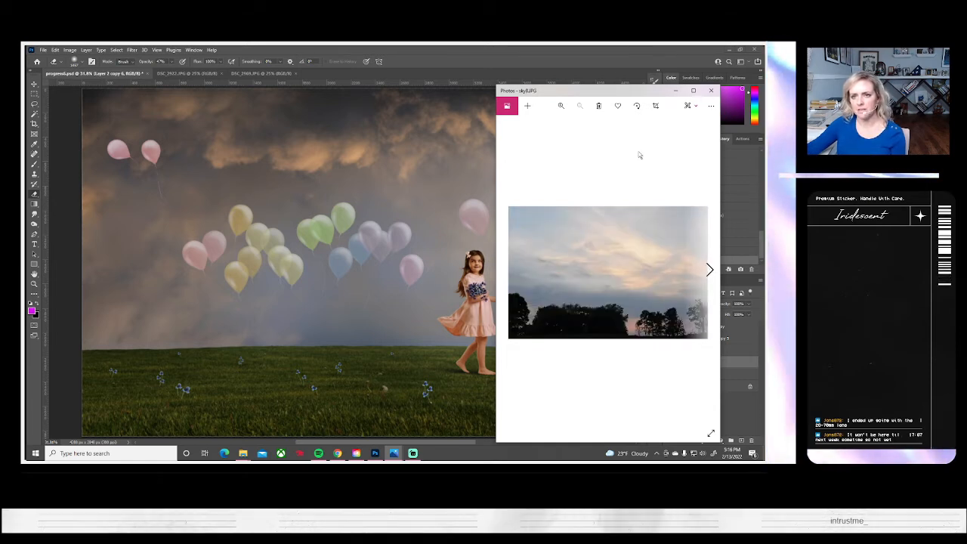
left_click_drag(618, 94, 286, 72)
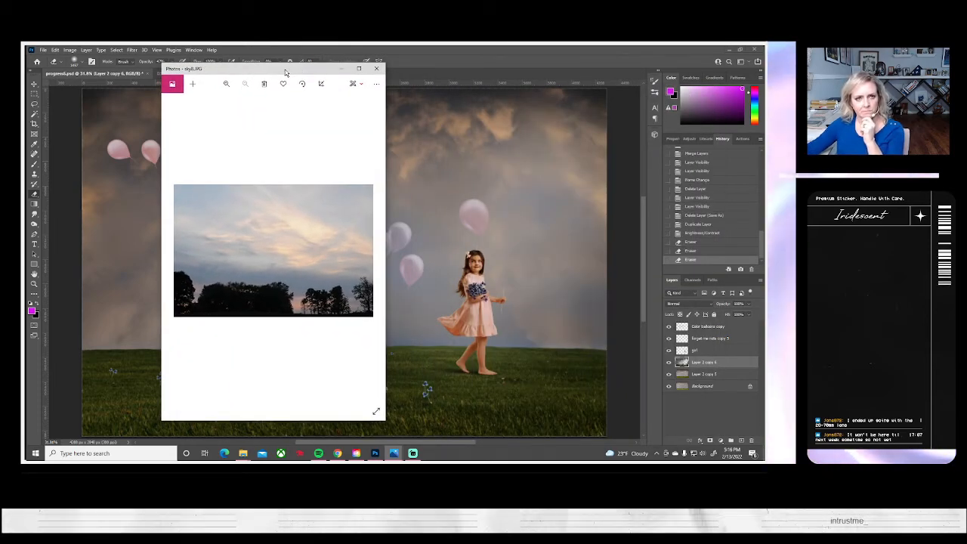
left_click_drag(285, 72, 528, 125)
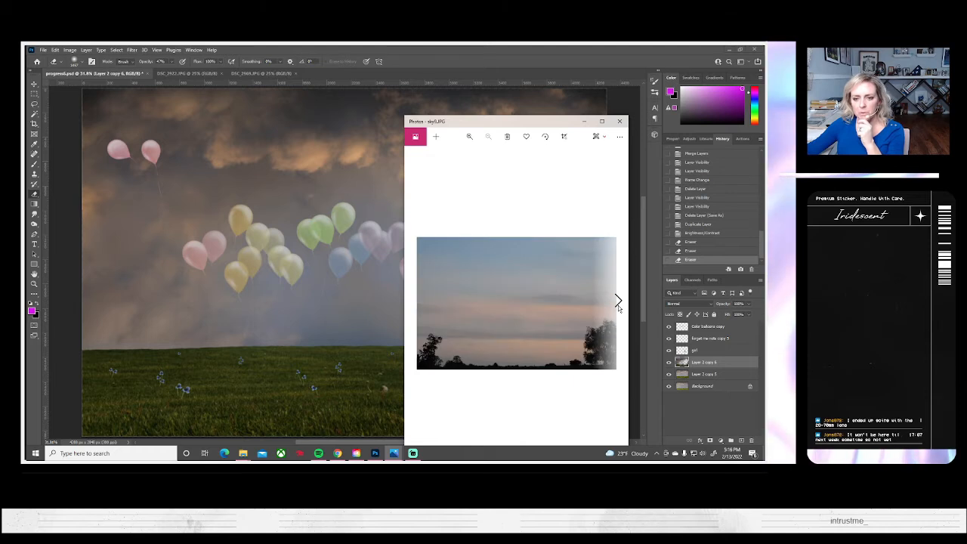
left_click(618, 301)
left_click(618, 301)
left_click(617, 301)
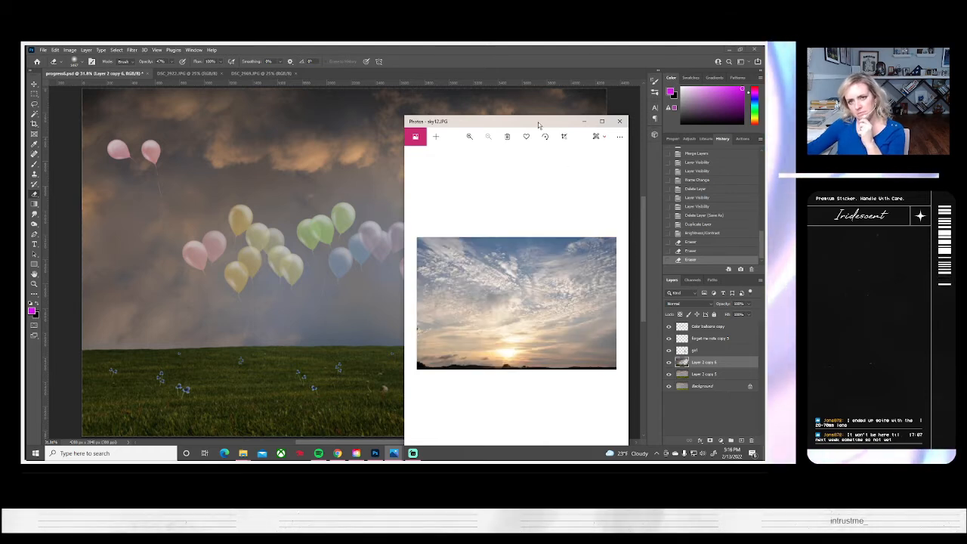
- Rotate the sky12.JPG photo by 180 degrees and compare it side by side with the composite's sky
left_click_drag(541, 126, 459, 124)
left_click(465, 137)
left_click(465, 136)
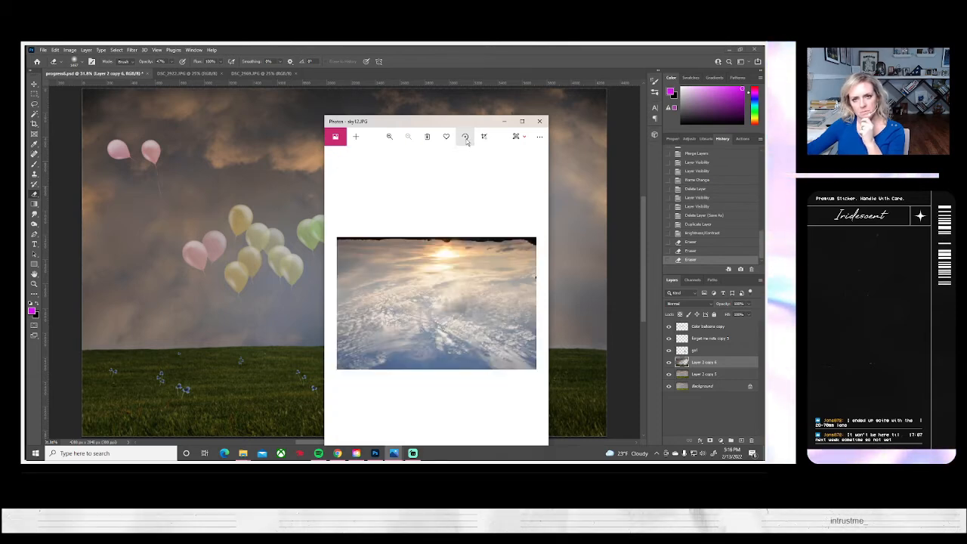
left_click_drag(483, 127, 747, 126)
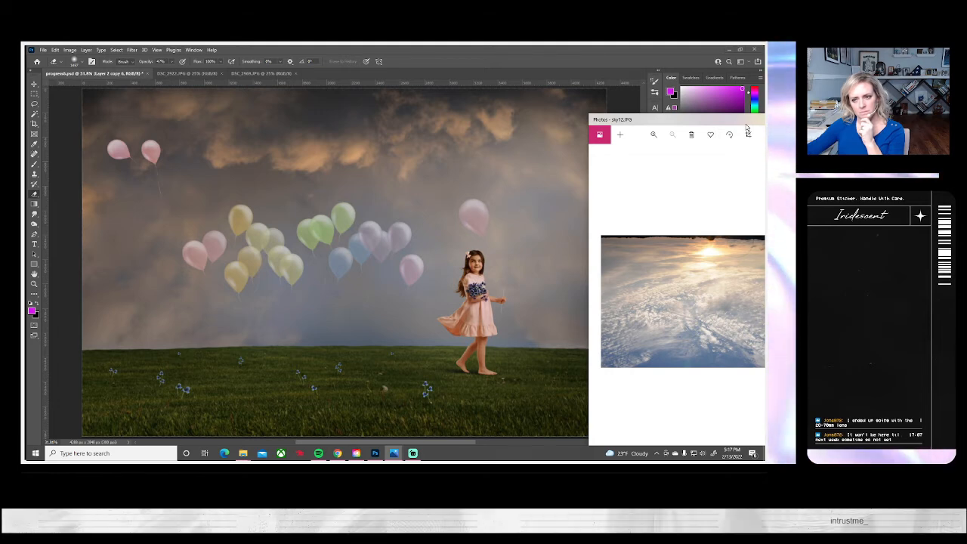
left_click_drag(746, 121, 482, 126)
- Look through the photos that follow sky12.JPG and close the photo viewer
left_click(538, 302)
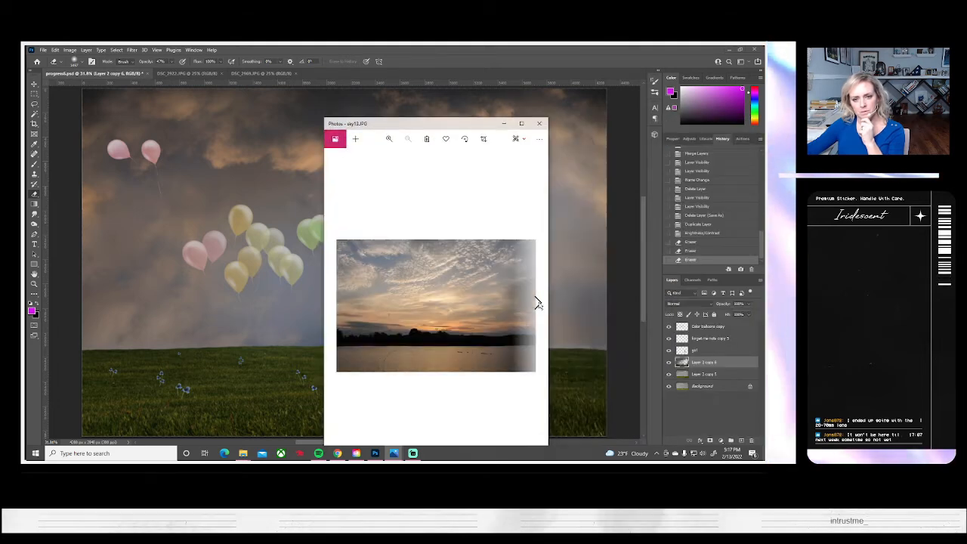
left_click(538, 302)
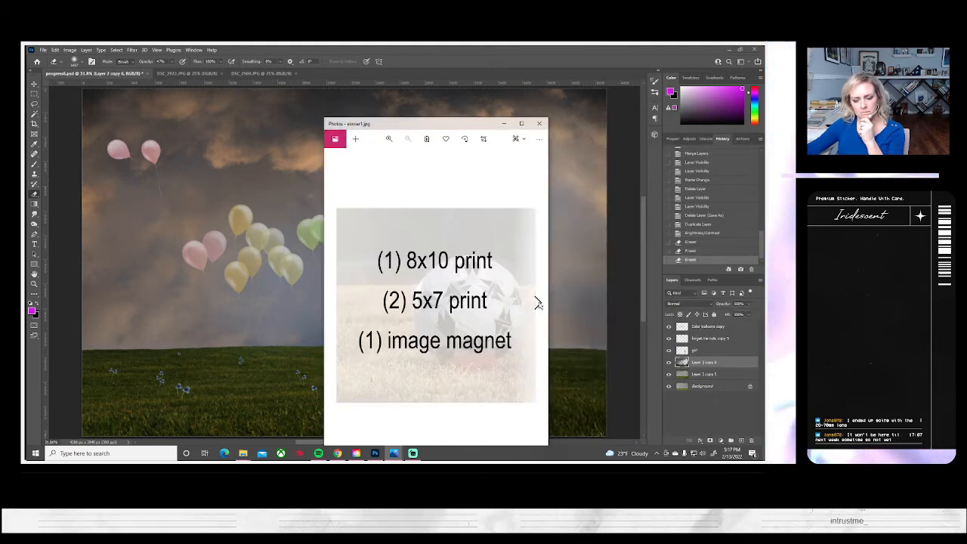
left_click(538, 123)
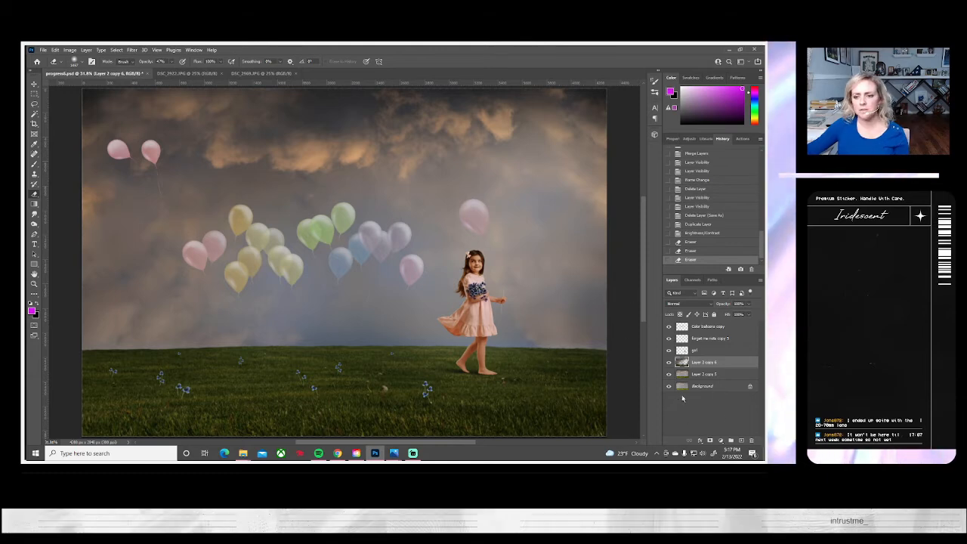
- Open the storm-cloud landscape photo and copy a rectangular area of the clouds in its upper left part
left_click(43, 50)
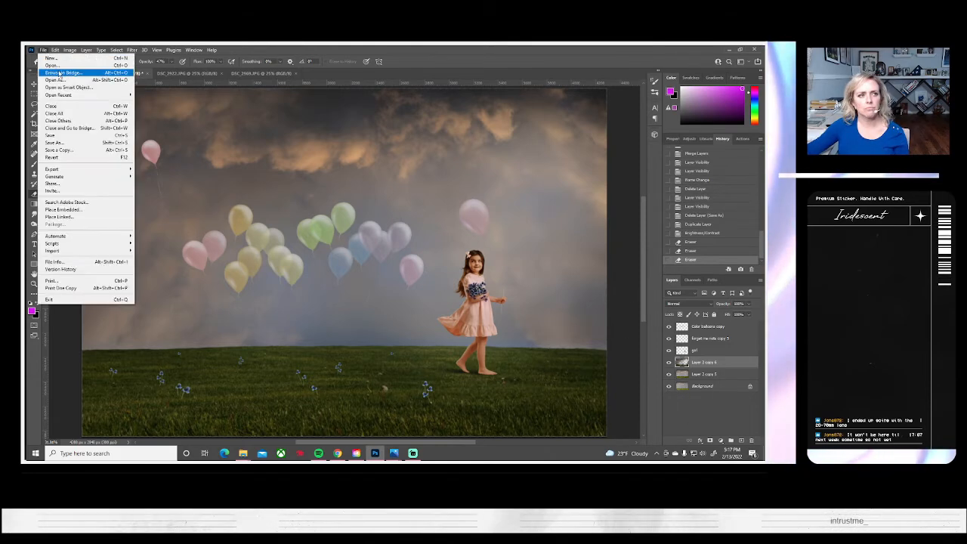
left_click(61, 66)
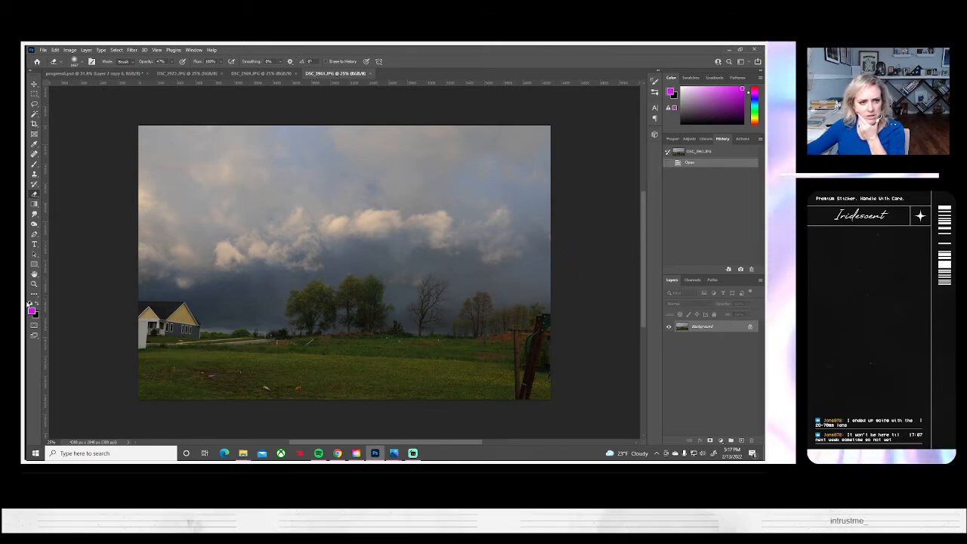
left_click(34, 93)
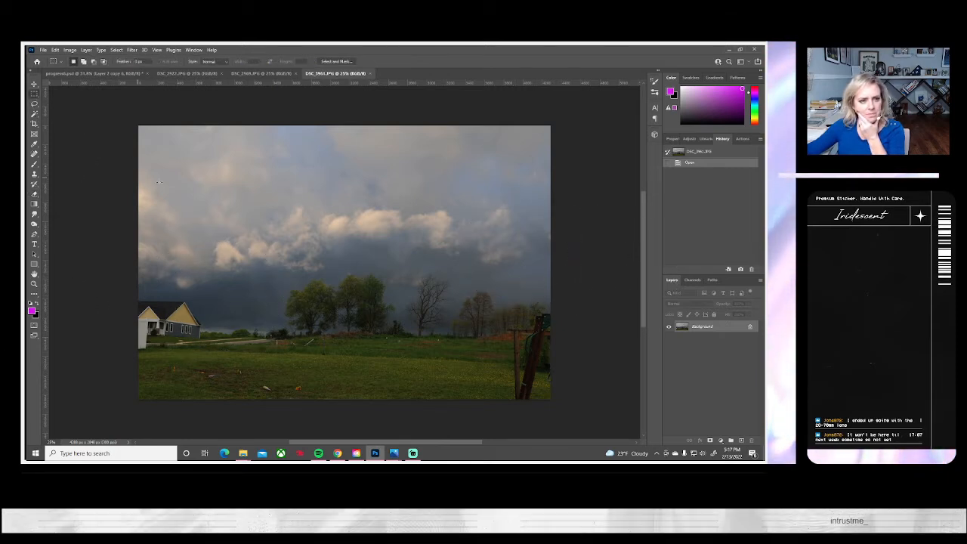
mouse_move(159, 154)
left_mouse_down()
mouse_move(308, 247)
mouse_move(375, 256)
mouse_move(354, 265)
mouse_move(316, 225)
left_mouse_up()
left_click_drag(315, 225, 320, 225)
key("ctrl+c")
- Paste the copied clouds into progress6.psd, then rotate the patch and position it over the middle of the sky with Free Transform
left_click(91, 73)
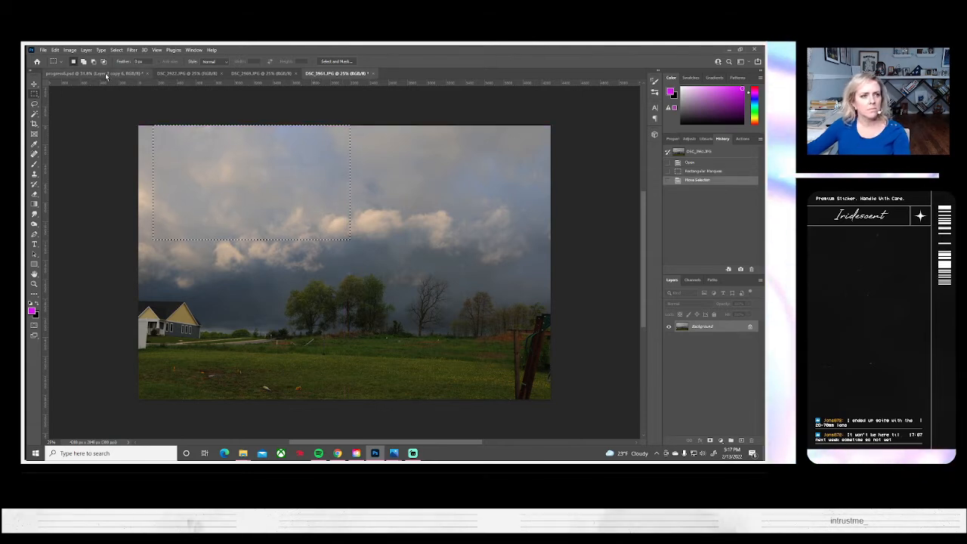
key("ctrl+v")
key("ctrl+t")
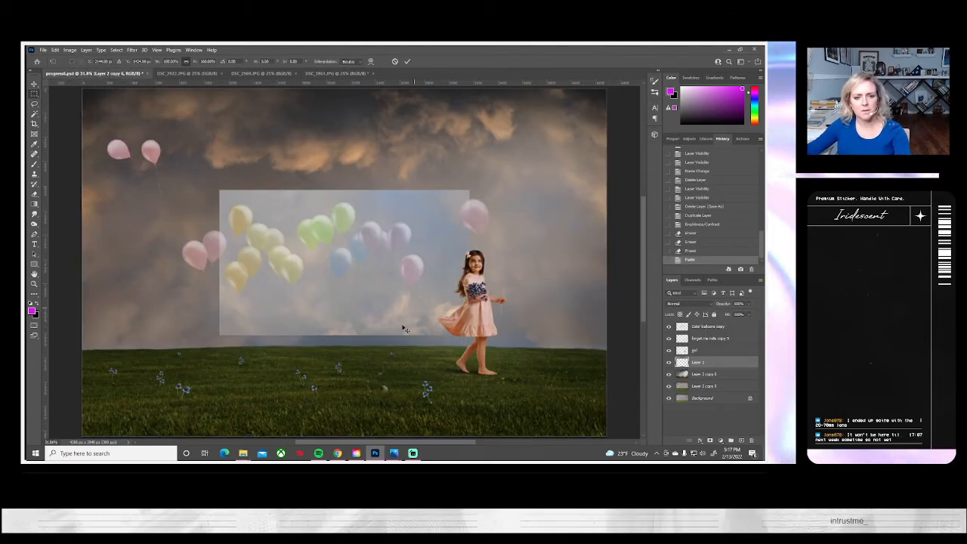
left_click_drag(389, 299, 477, 202)
left_click_drag(550, 292, 335, 76)
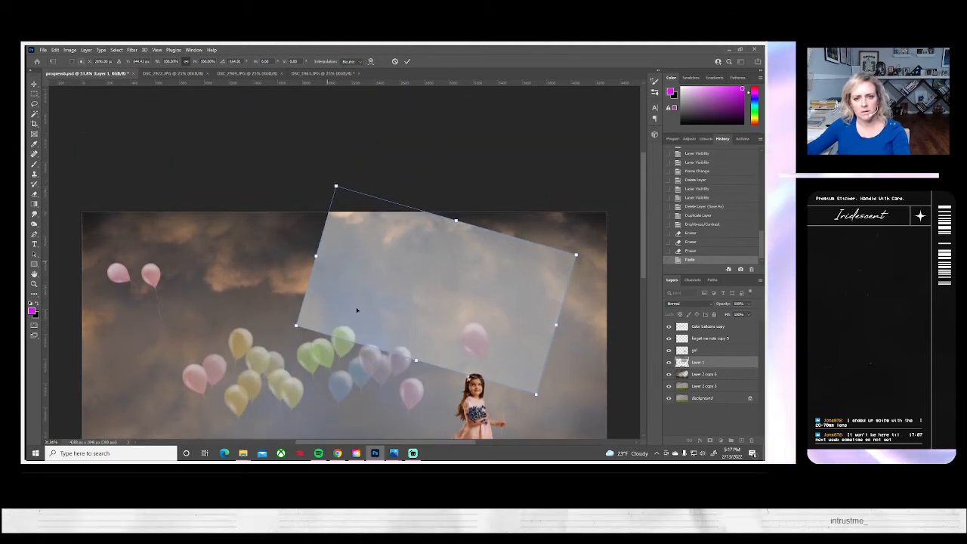
left_click_drag(395, 286, 469, 306)
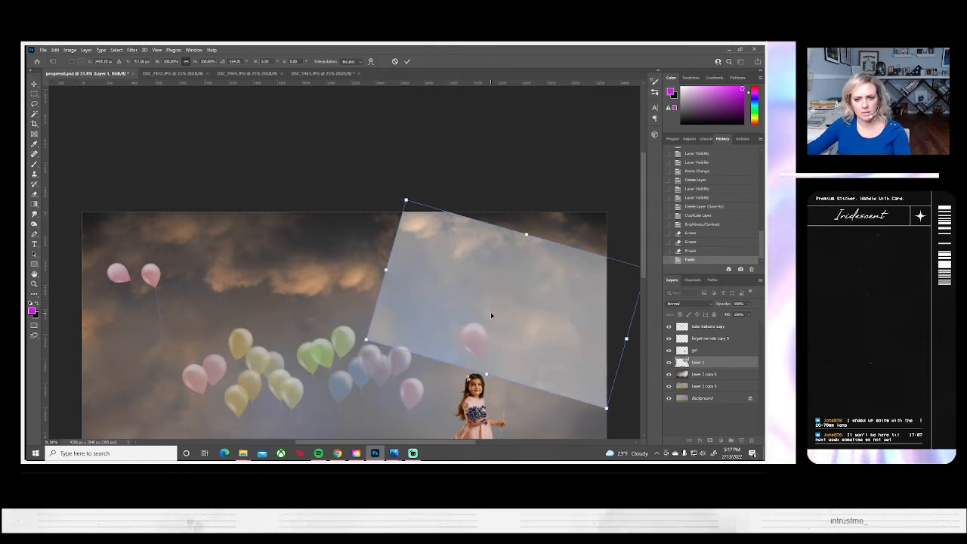
left_click_drag(546, 311, 392, 331)
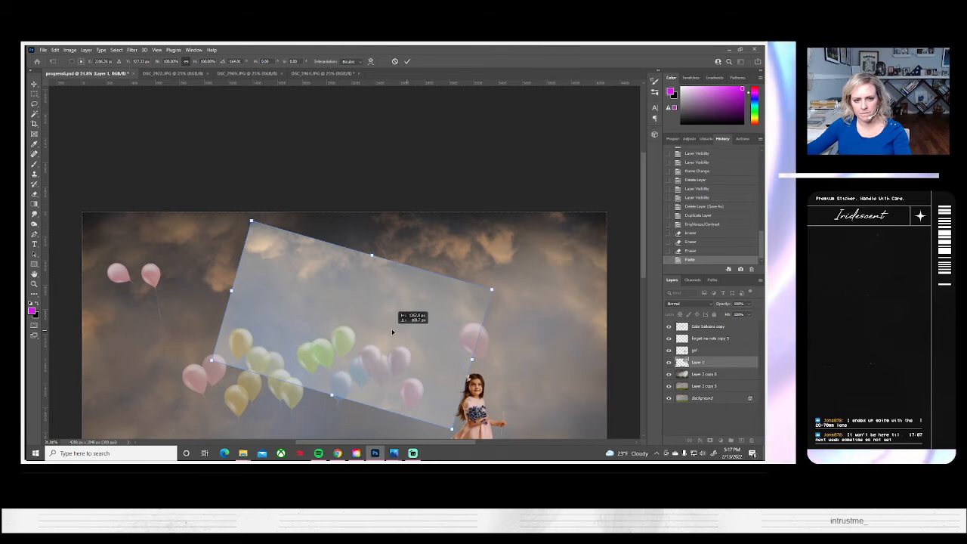
key("Return")
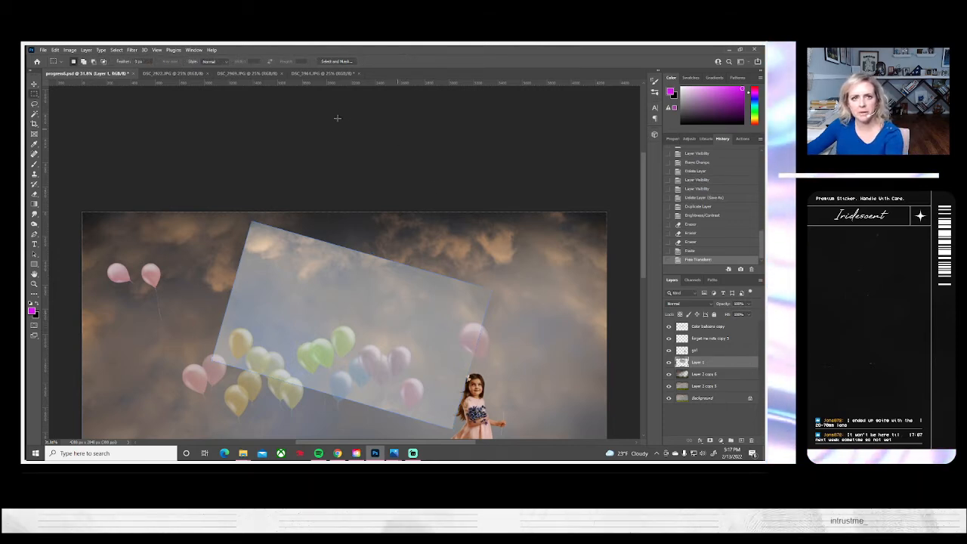
- Delete the pasted cloud layer
key("Delete")
scroll(520, 349, "down", 3)
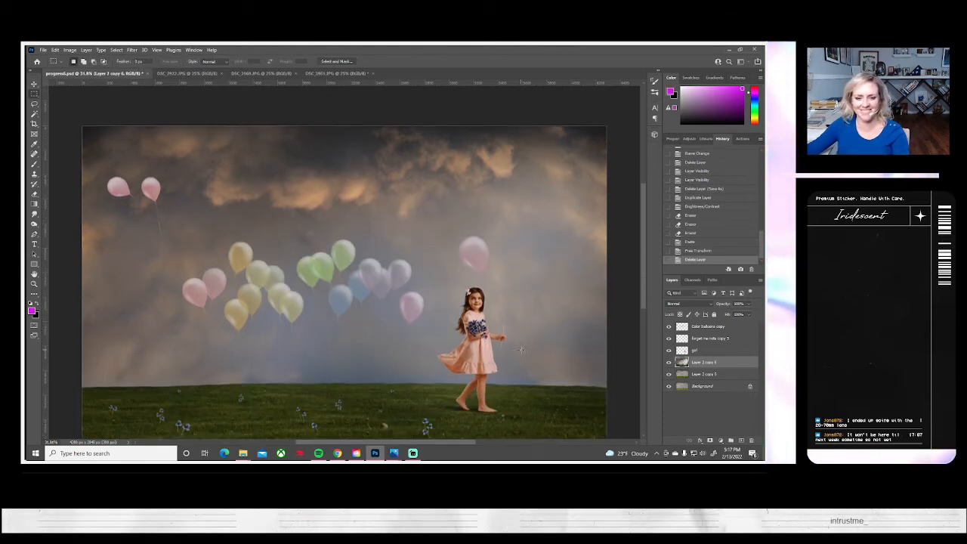
scroll(520, 349, "down", 2)
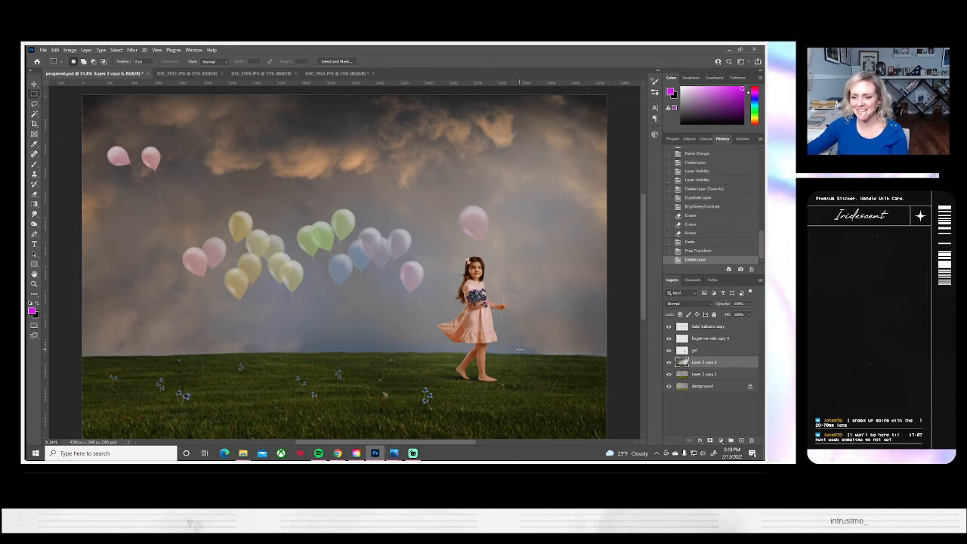
- Toggle the visibility of Layer 2 copy 6 to compare the scene with and without its darkening
left_click(667, 363)
left_click(667, 363)
left_click(667, 363)
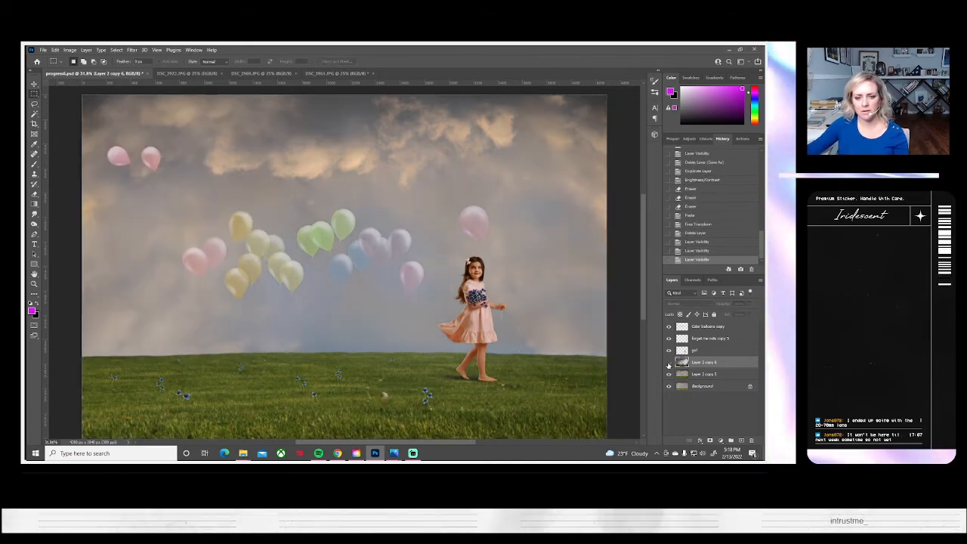
left_click(668, 363)
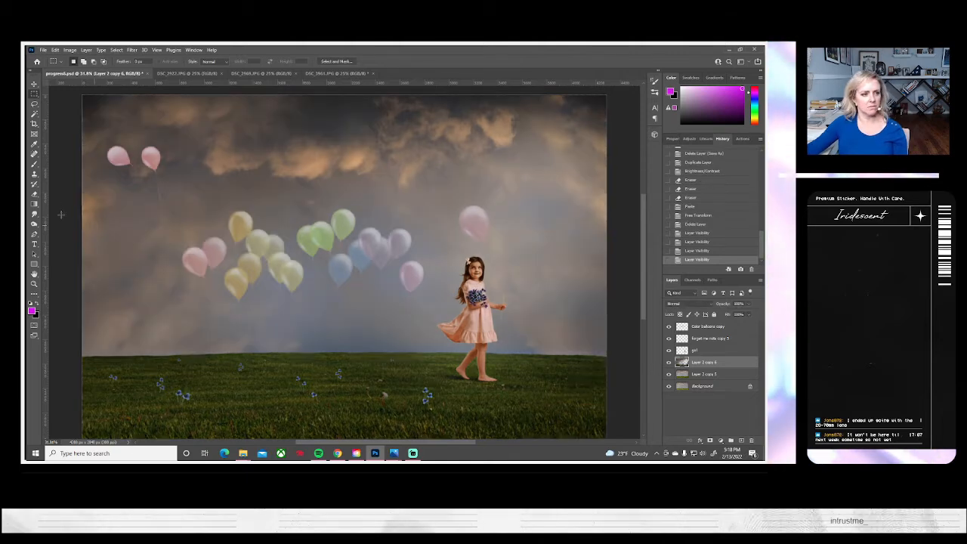
- Erase parts of the darkened Layer 2 copy 6 across the sky with a large soft Eraser at the existing opacity
left_click(34, 195)
mouse_move(299, 347)
left_mouse_down()
mouse_move(379, 333)
mouse_move(453, 300)
mouse_move(372, 332)
mouse_move(451, 324)
mouse_move(594, 170)
left_mouse_up()
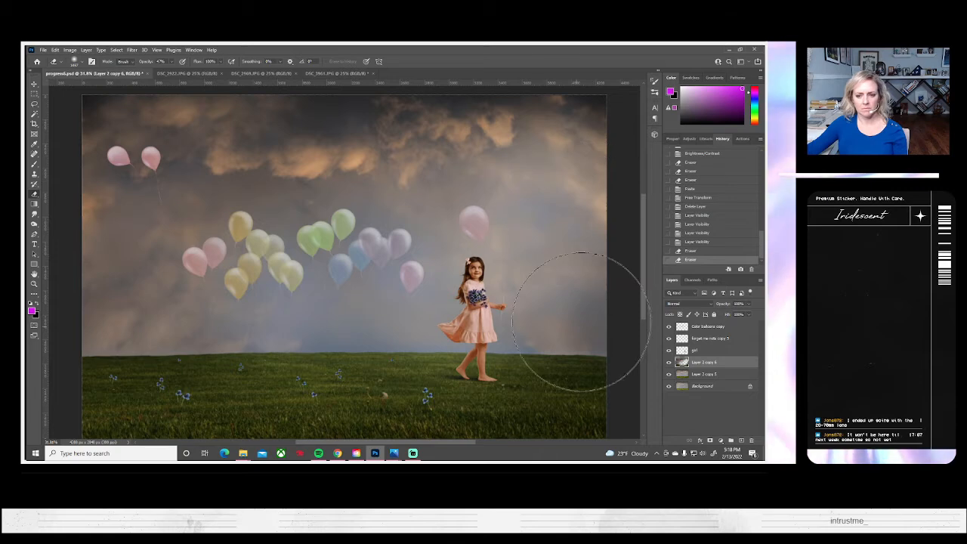
left_click_drag(581, 322, 575, 311)
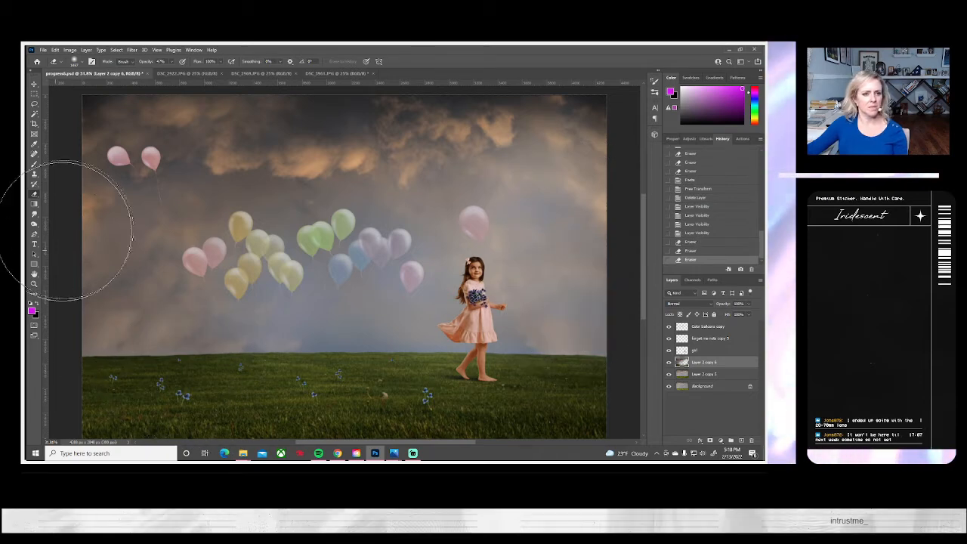
left_click_drag(123, 295, 69, 308)
left_click_drag(70, 308, 243, 306)
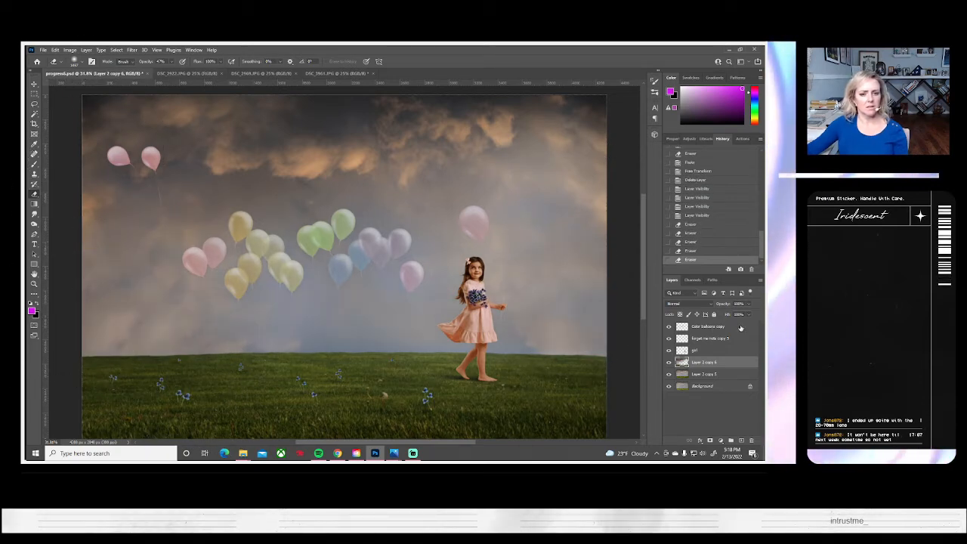
- Delete the darkened Layer 2 copy 6 and duplicate Layer 2 copy 5 in its place
key("Delete")
right_click(689, 362)
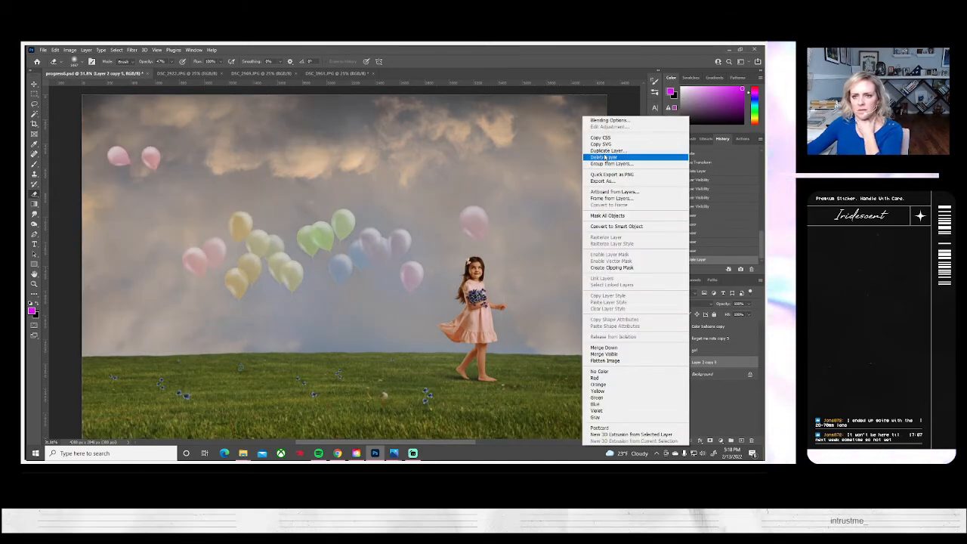
left_click(623, 156)
left_click(459, 159)
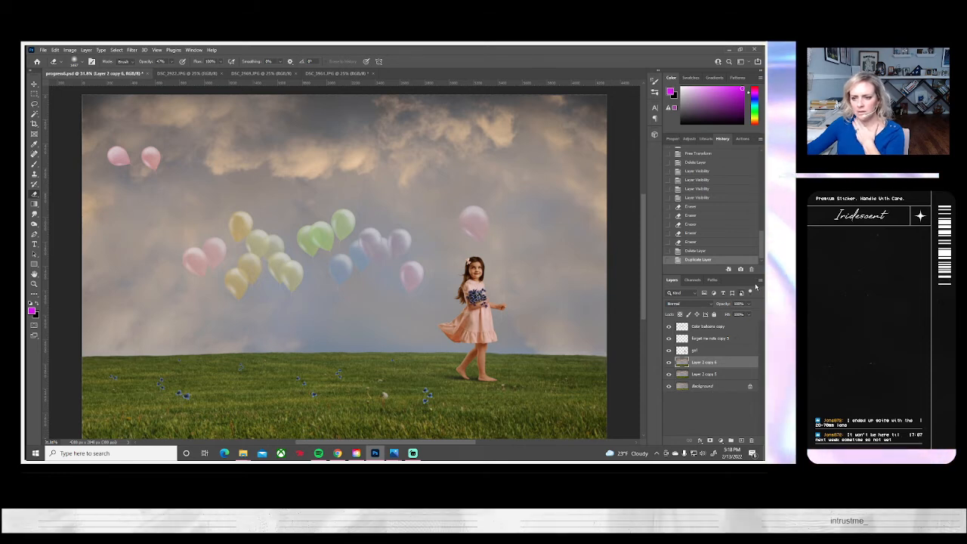
- Add a new empty layer, reset the colours to default black and white, and move the layer to the top of the stack
left_click(760, 279)
left_click(623, 157)
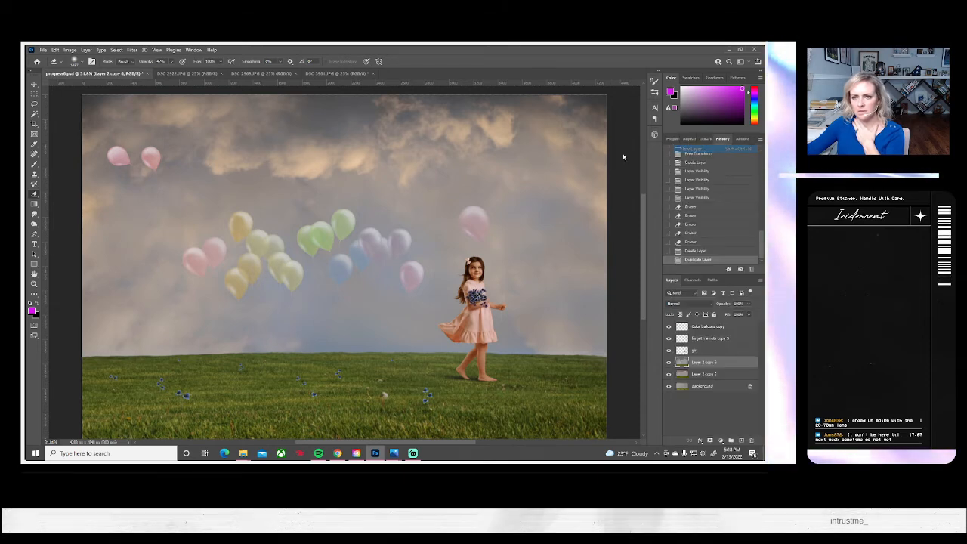
left_click(457, 162)
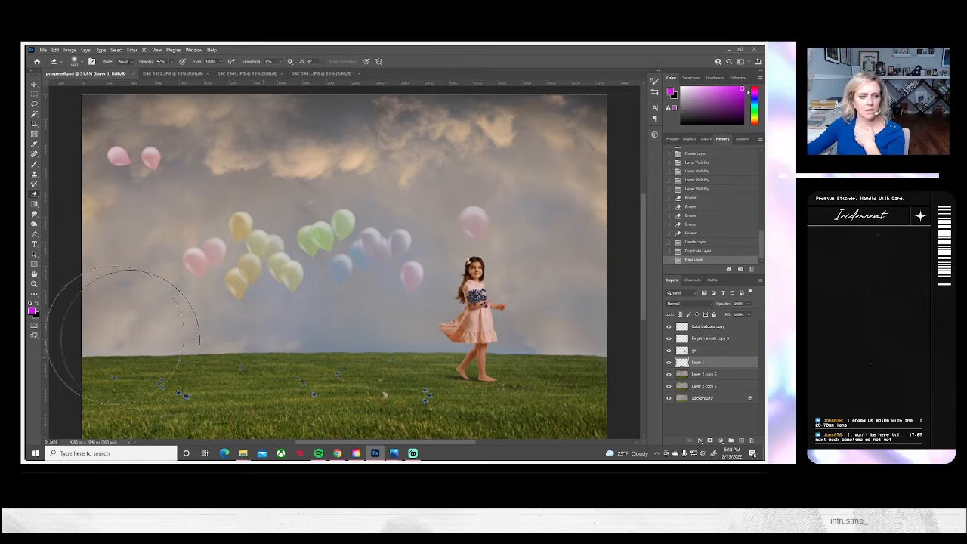
left_click(31, 303)
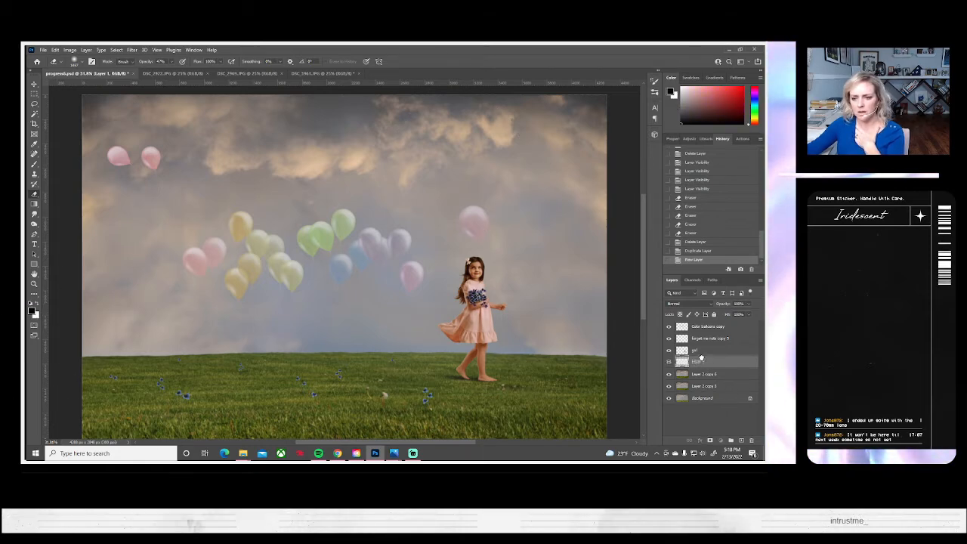
left_click_drag(701, 357, 699, 326)
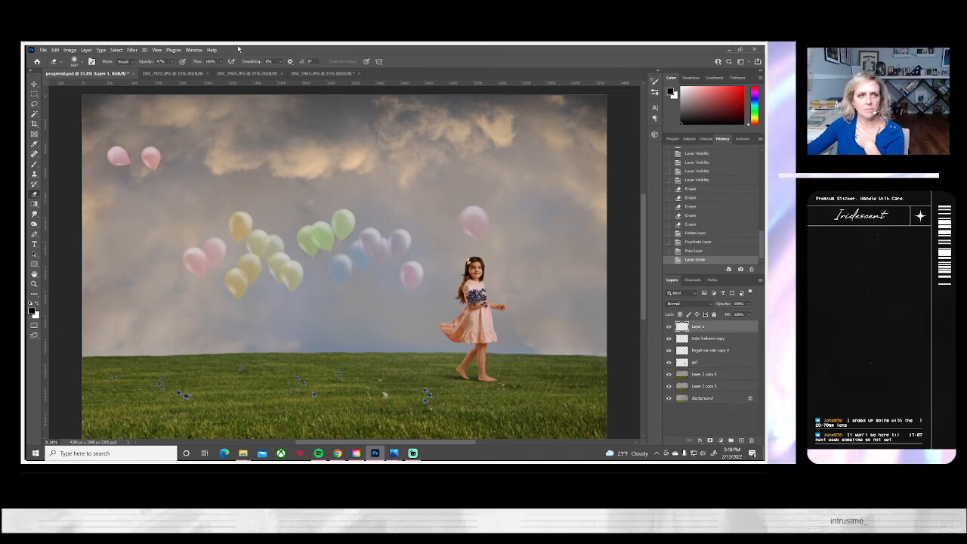
left_click(132, 50)
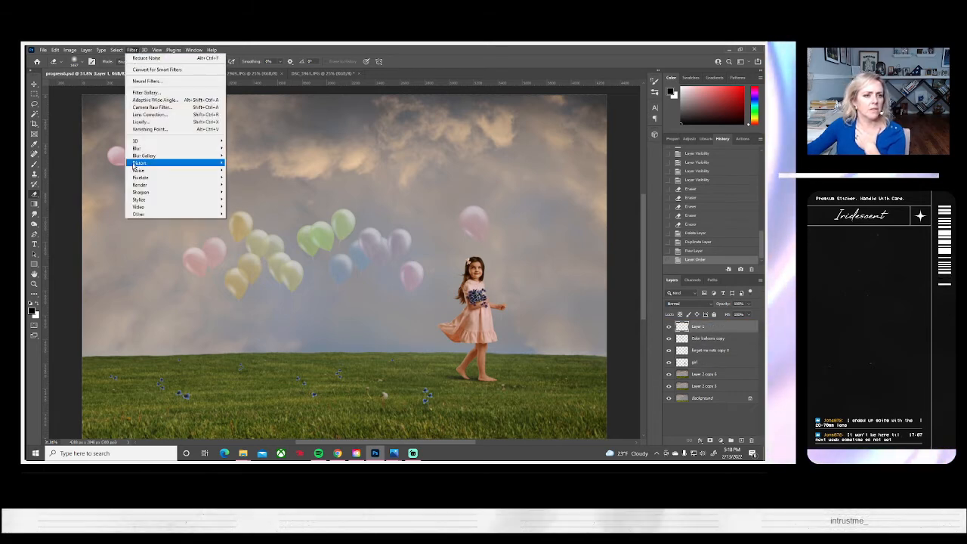
mouse_move(134, 165)
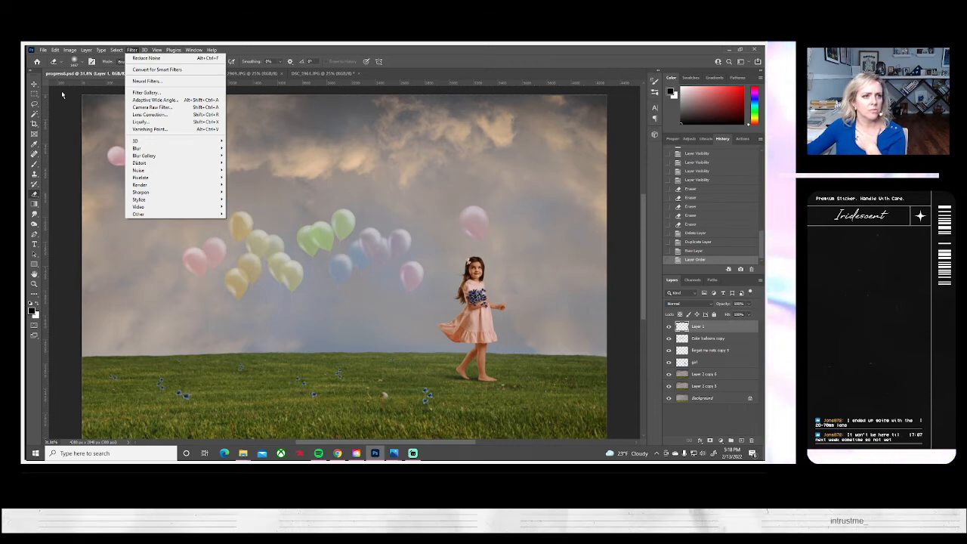
left_click(34, 203)
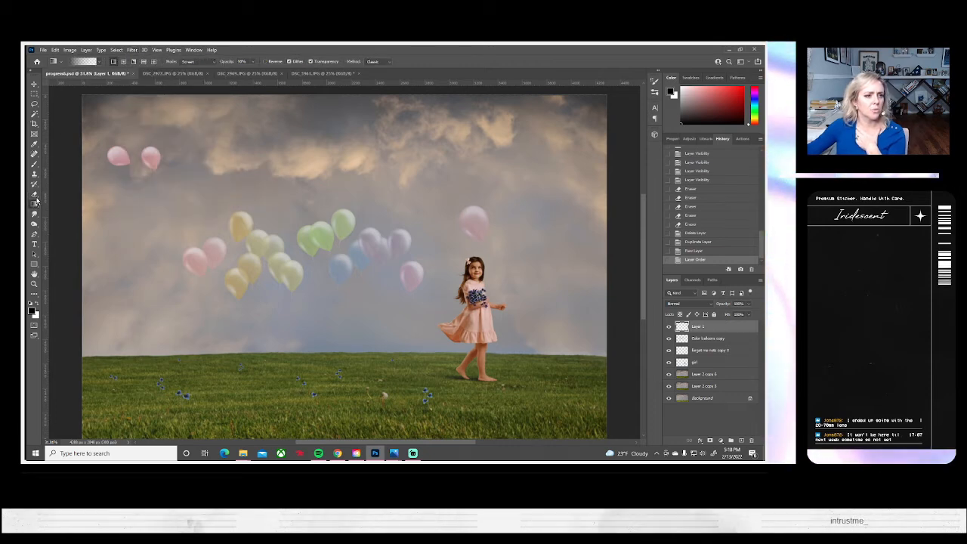
left_click(34, 202)
left_click(101, 62)
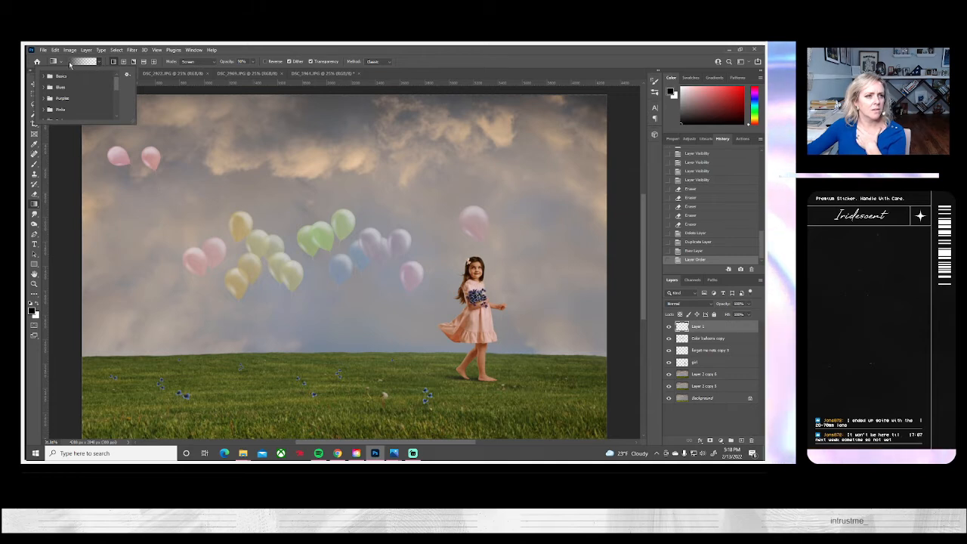
left_click(59, 62)
left_click(59, 62)
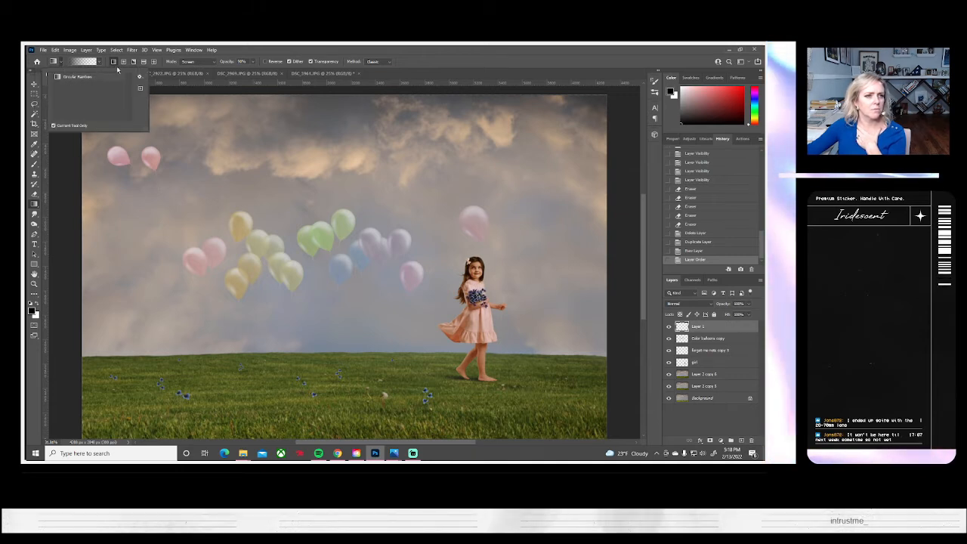
left_click(124, 63)
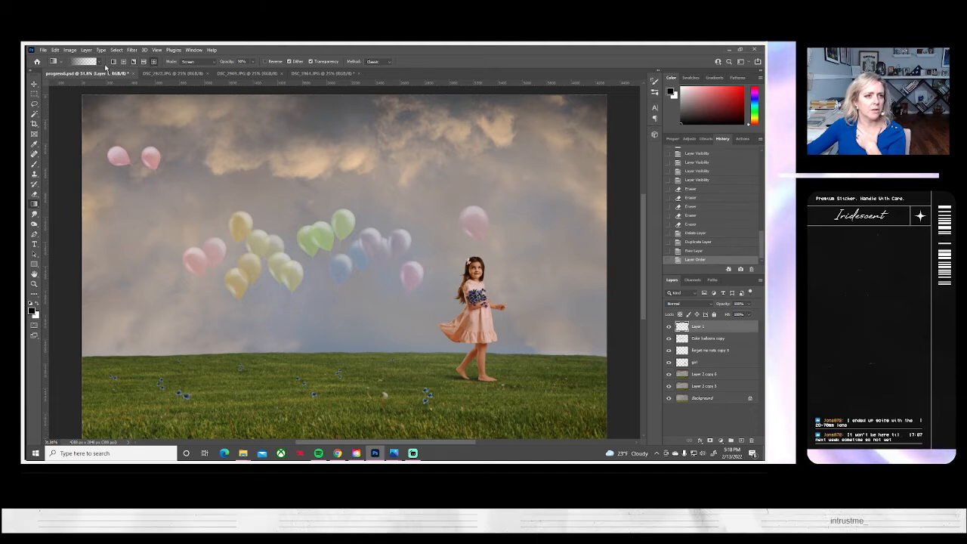
left_click(98, 64)
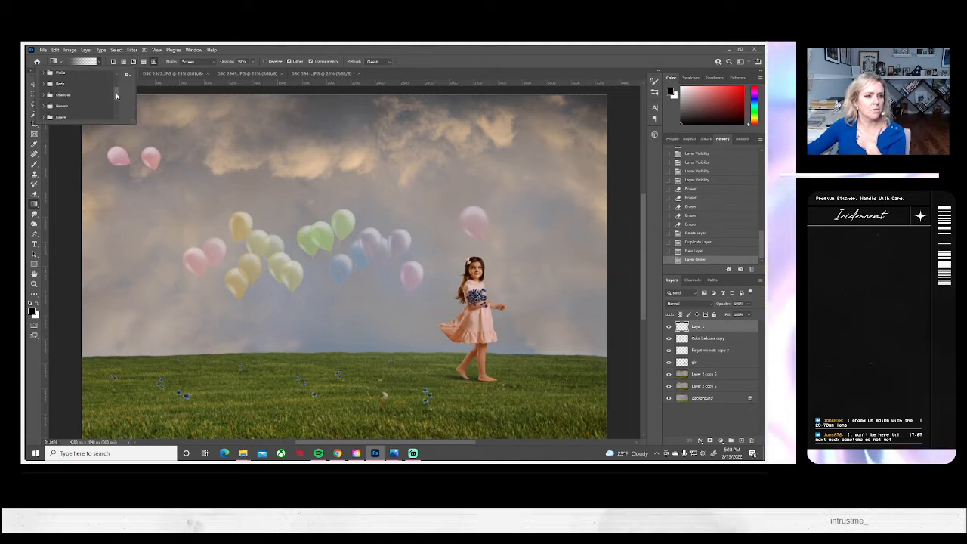
left_click(99, 62)
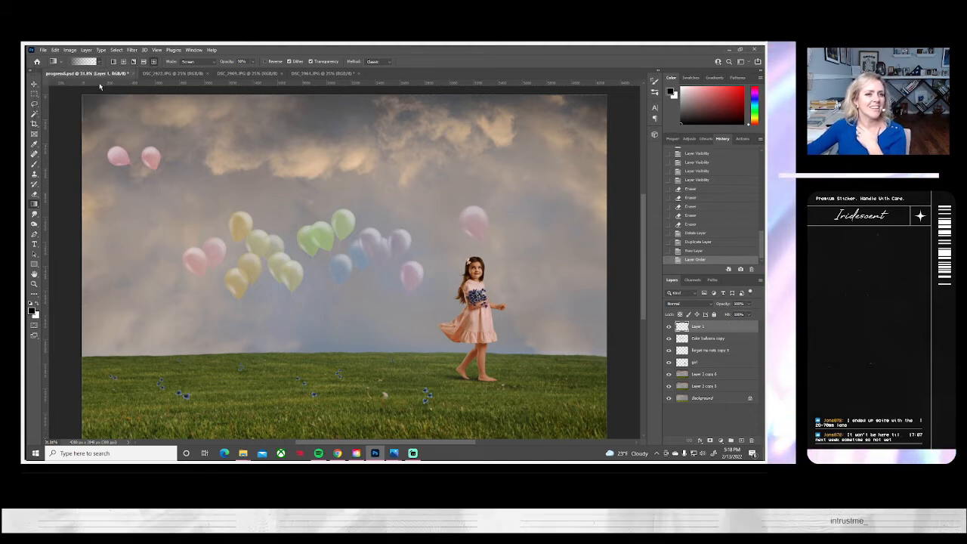
- Fill the new empty Layer 1 with a black-and-white Clouds render
left_click(132, 50)
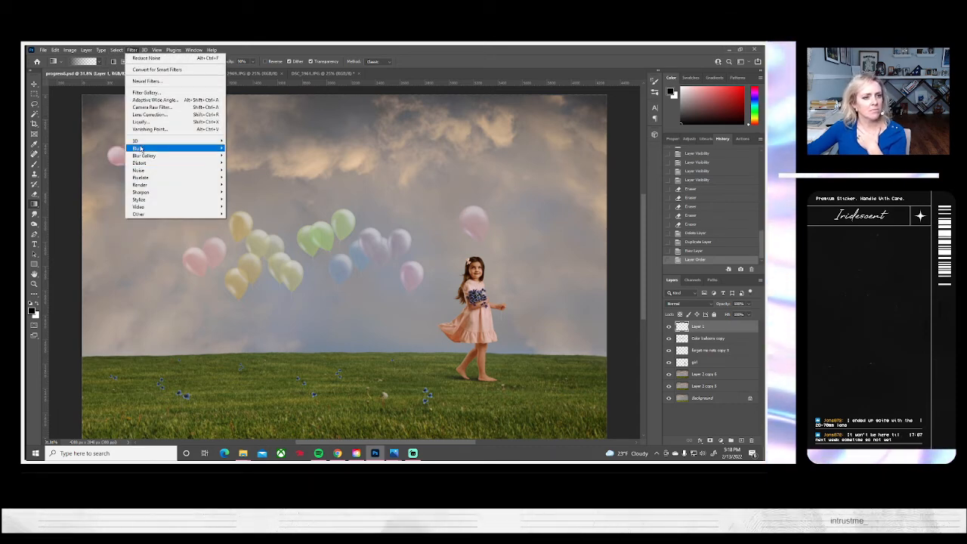
mouse_move(141, 142)
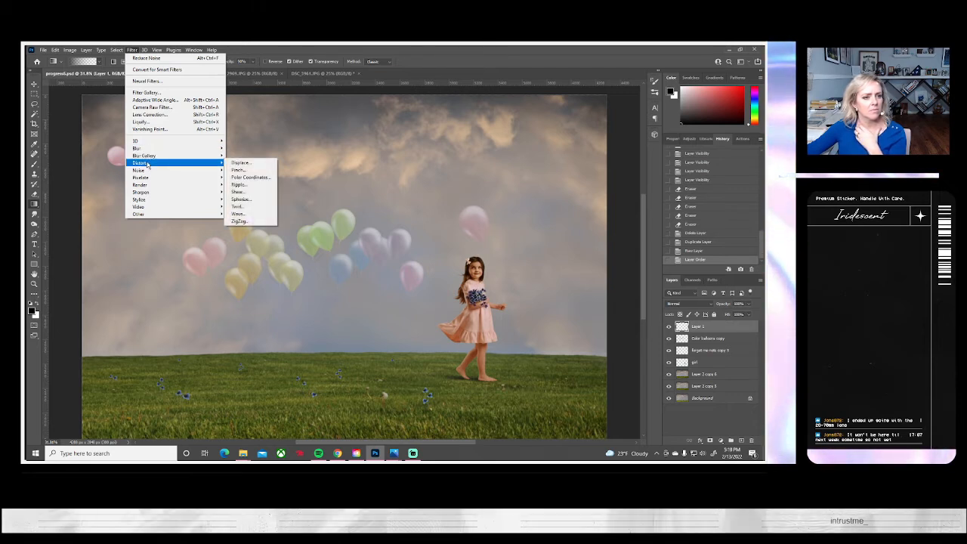
mouse_move(147, 186)
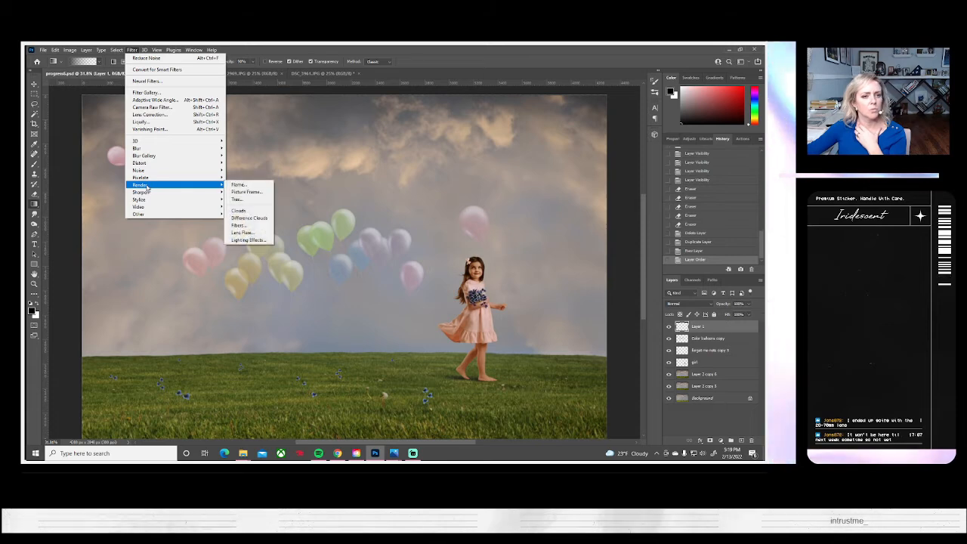
left_click(247, 210)
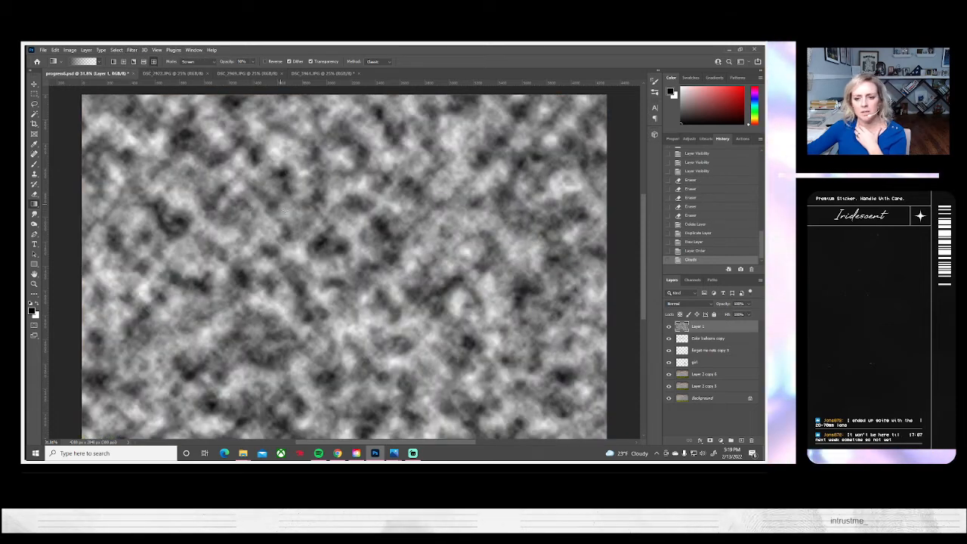
- Apply a Radial Blur to the clouds layer with the Zoom method, amount 100 and Good quality, centring the blur toward the image's upper right
left_click(133, 49)
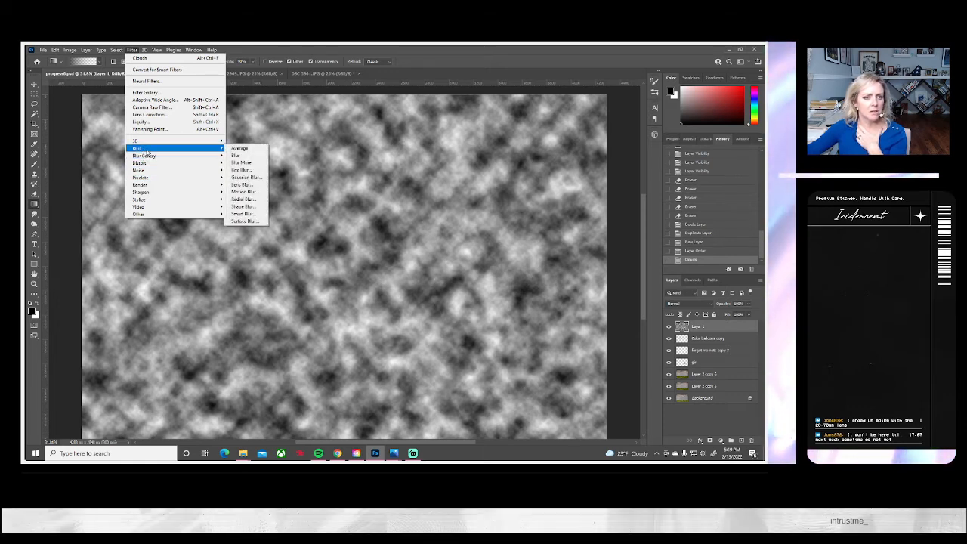
left_click(243, 199)
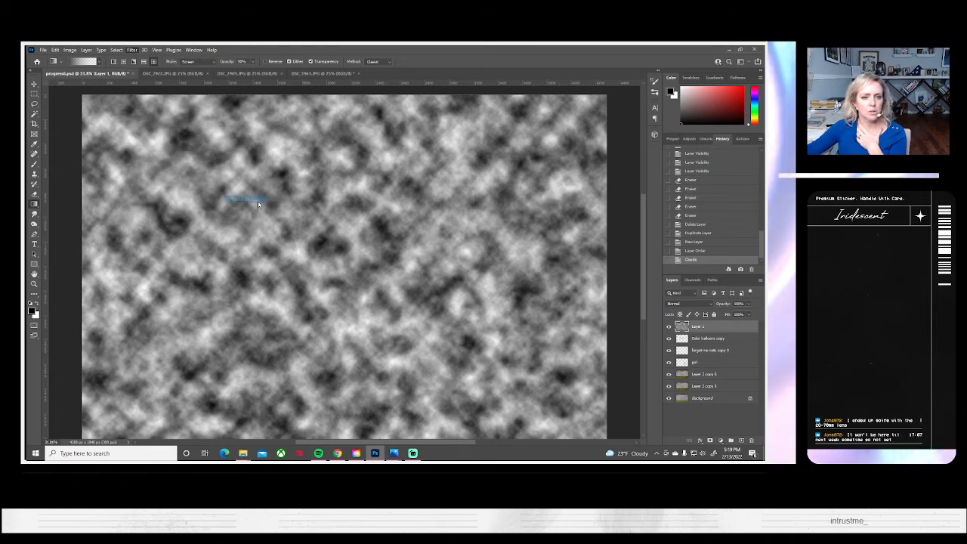
left_click_drag(418, 228, 441, 203)
left_click_drag(354, 173, 383, 173)
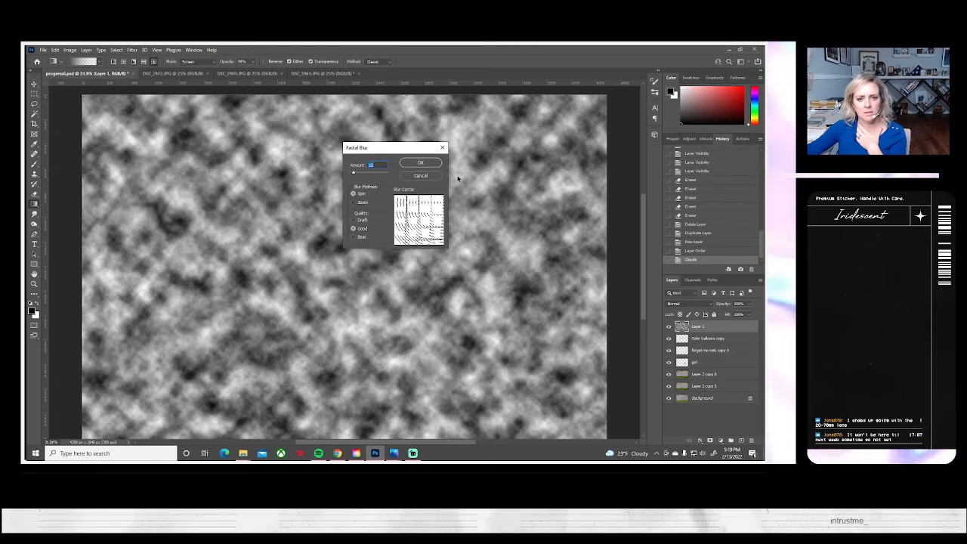
left_click(353, 203)
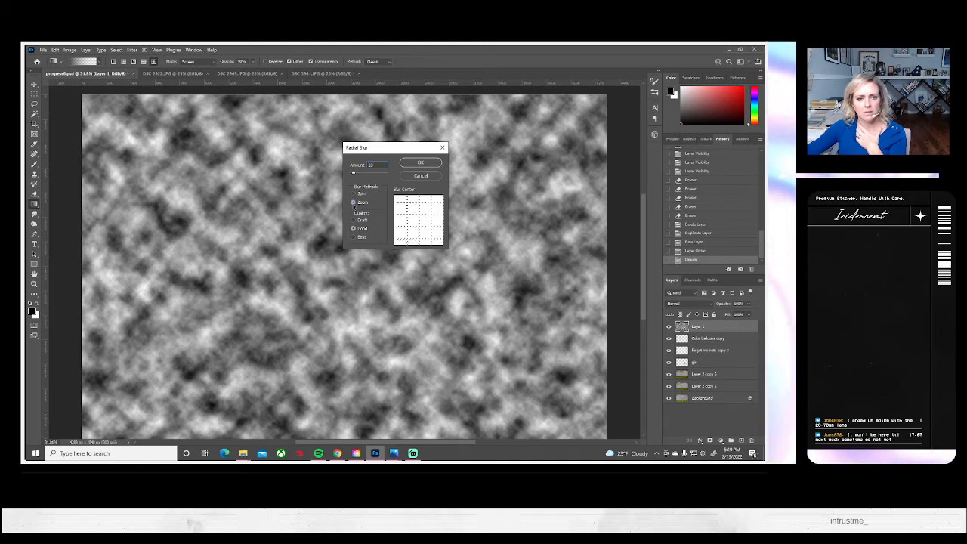
left_click_drag(434, 219, 431, 205)
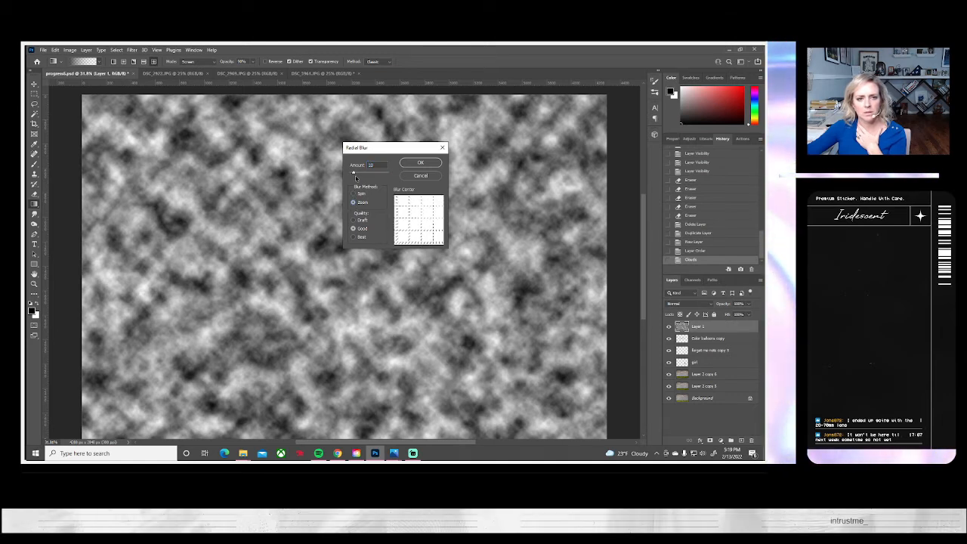
left_click_drag(355, 176, 388, 174)
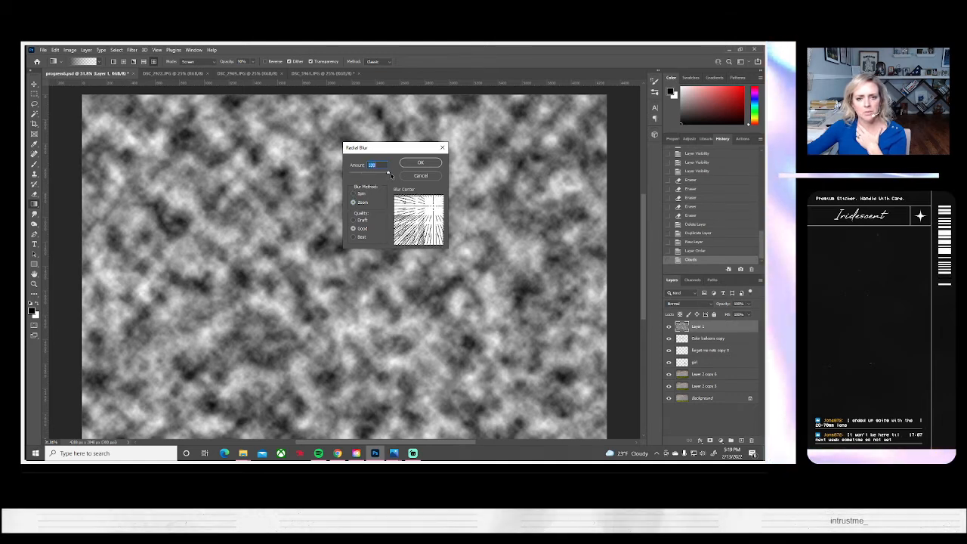
left_click_drag(436, 212, 441, 210)
left_click(421, 162)
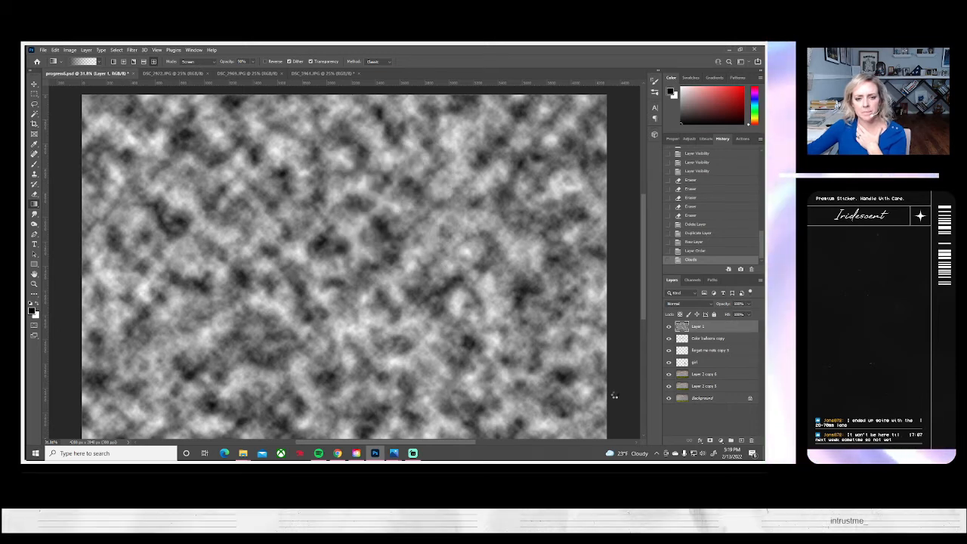
- Lower Layer 1's opacity to a faint overlay and erase its rays along the upper sky and foreground grass with the large soft Eraser
left_click(747, 306)
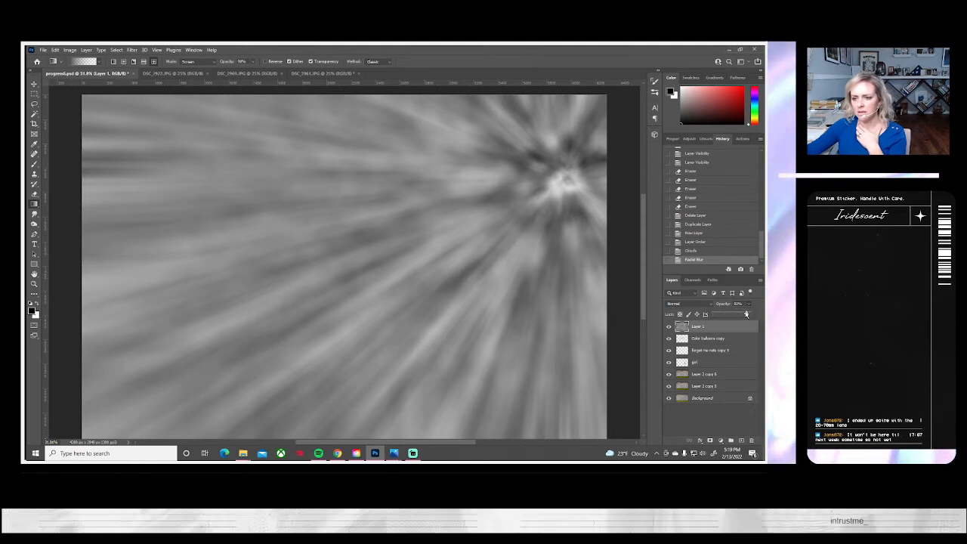
left_click_drag(746, 314, 723, 318)
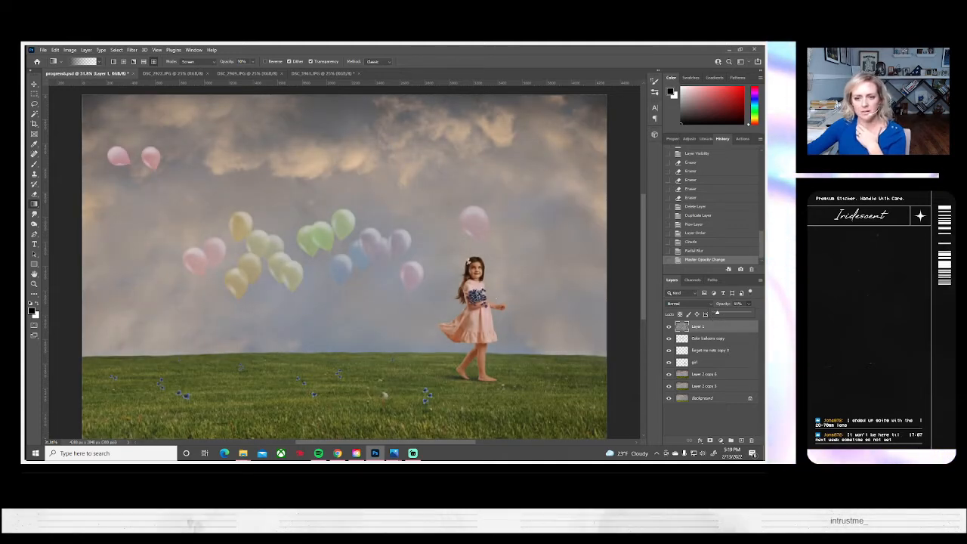
left_click(35, 194)
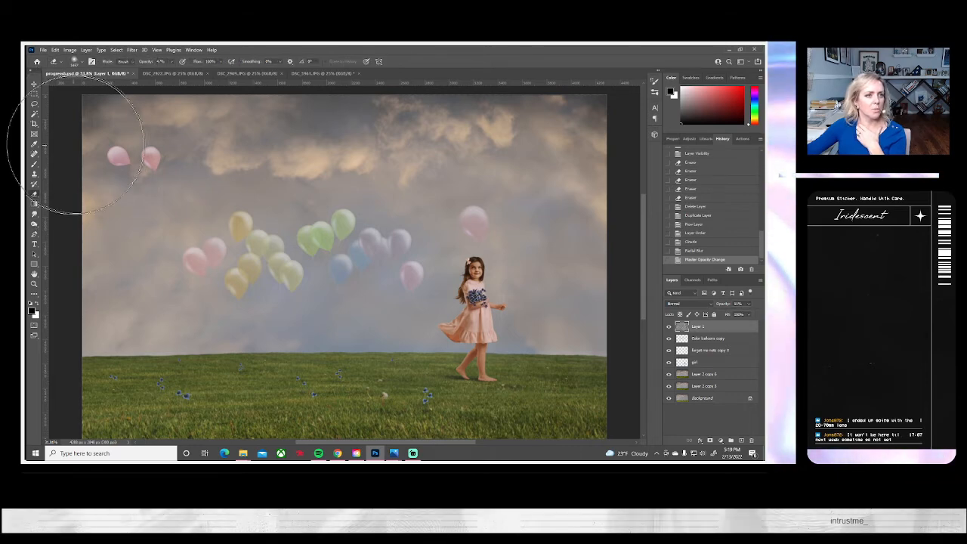
left_click_drag(86, 149, 521, 104)
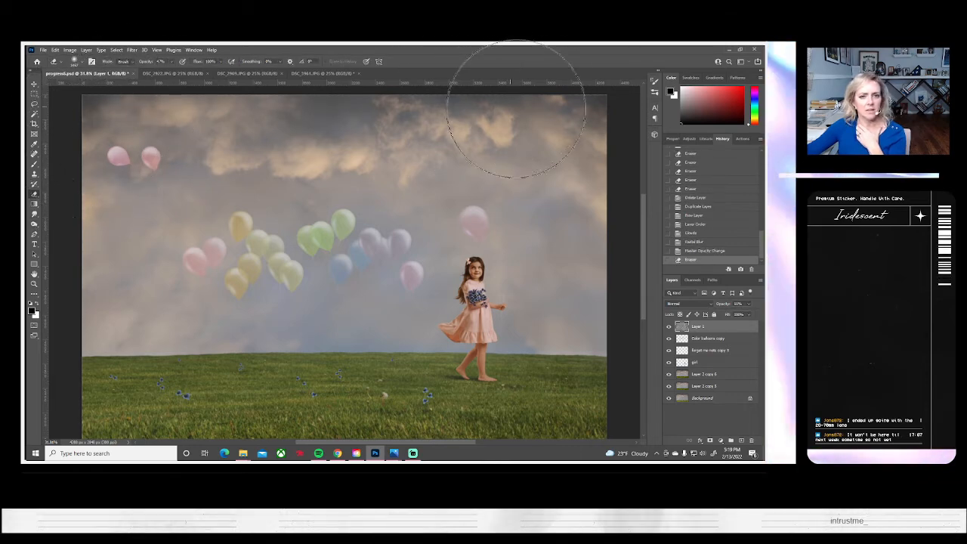
mouse_move(39, 173)
left_mouse_down()
mouse_move(369, 152)
mouse_move(505, 126)
mouse_move(529, 132)
left_mouse_up()
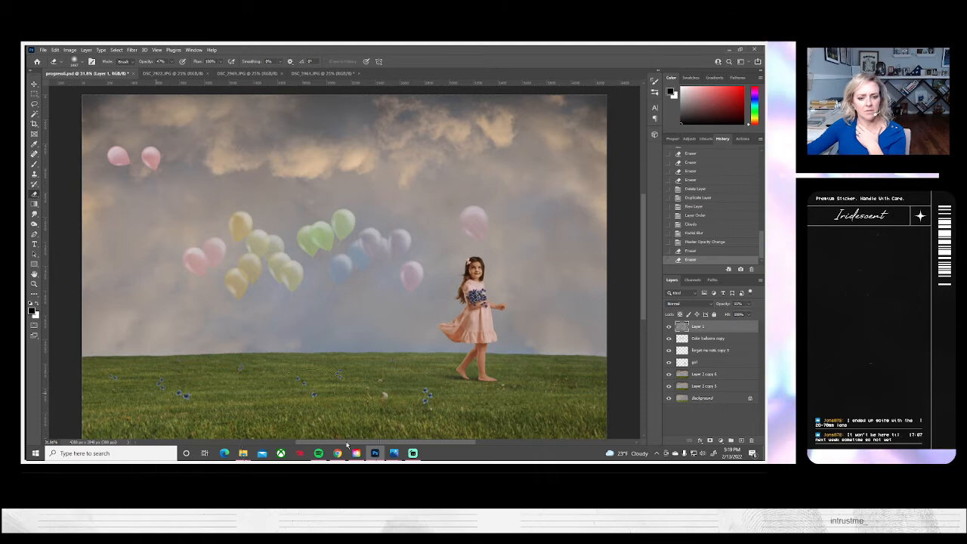
mouse_move(442, 406)
left_mouse_down()
mouse_move(199, 450)
mouse_move(647, 413)
left_mouse_up()
mouse_move(560, 434)
left_mouse_down()
mouse_move(162, 453)
mouse_move(58, 408)
left_mouse_up()
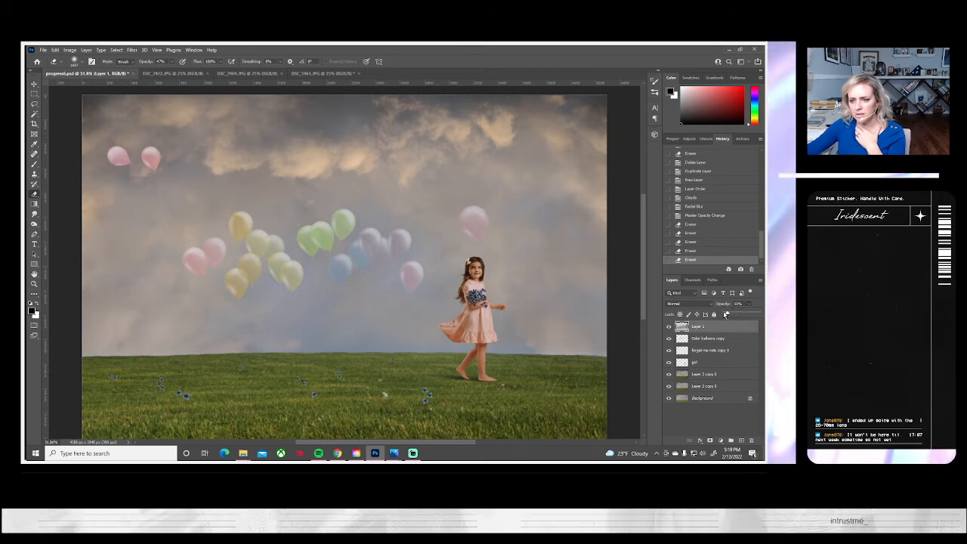
- Raise Layer 1's opacity slightly and erase the rays over the girl's legs
left_click_drag(726, 314, 731, 314)
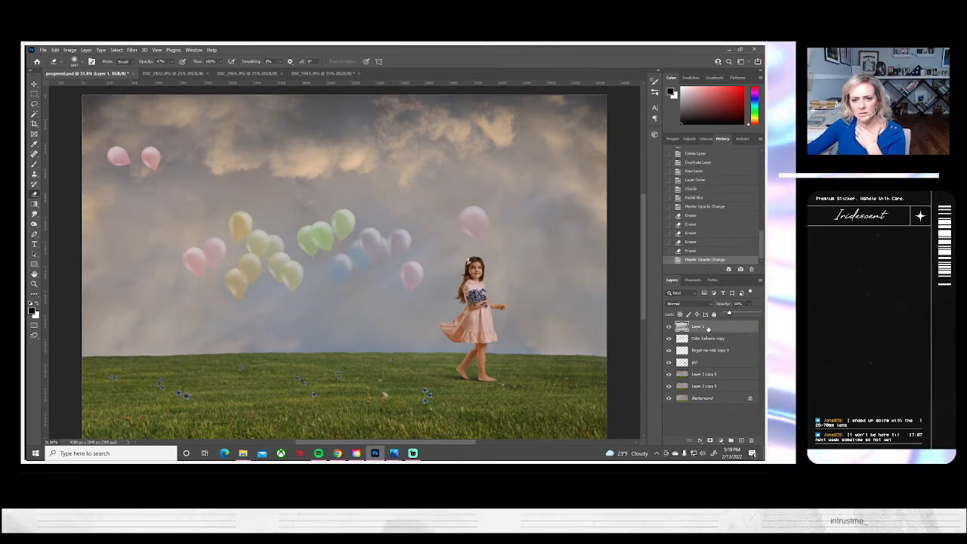
left_click_drag(498, 370, 462, 367)
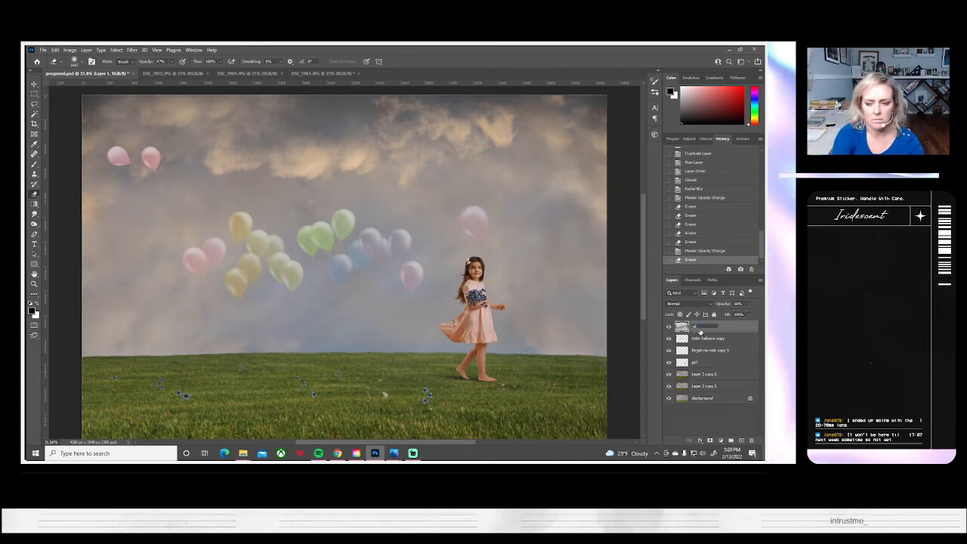
- Rename the blurred clouds layer as rays and save the document on the computer
type("ys")
key("Return")
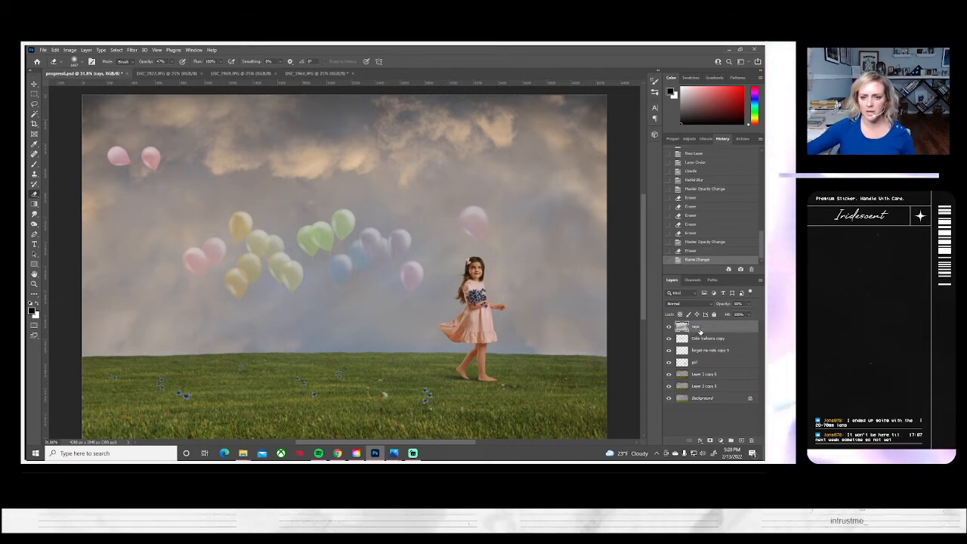
left_click(43, 50)
left_click(64, 136)
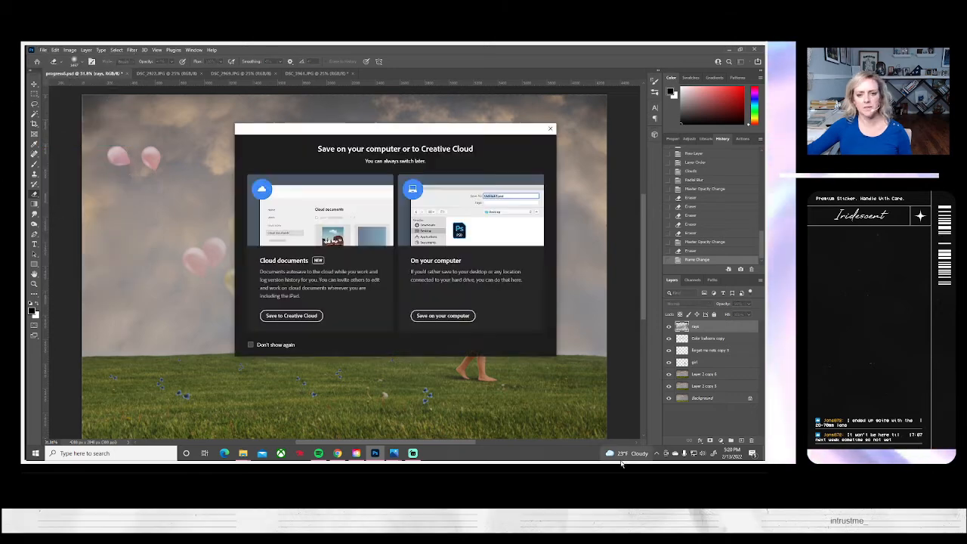
left_click(450, 314)
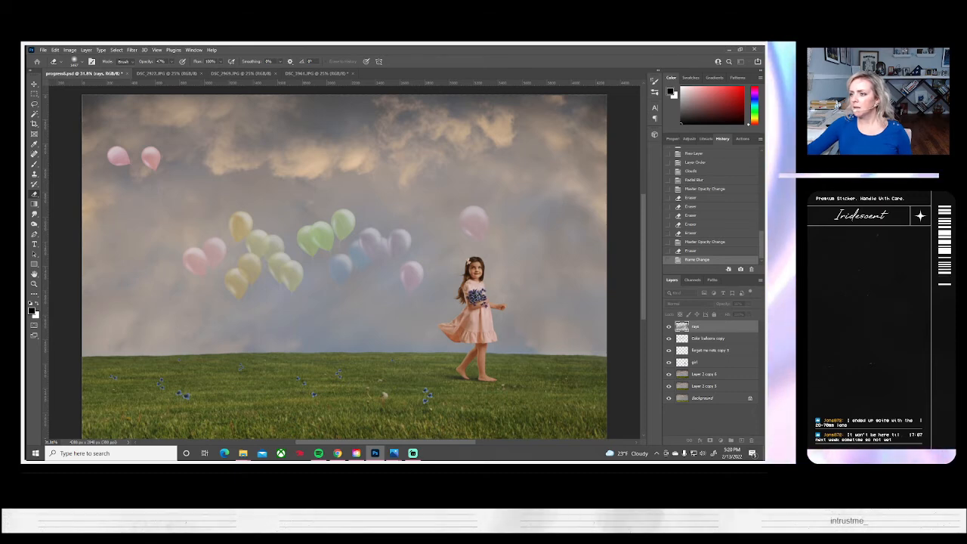
key("ctrl+s")
left_click(478, 160)
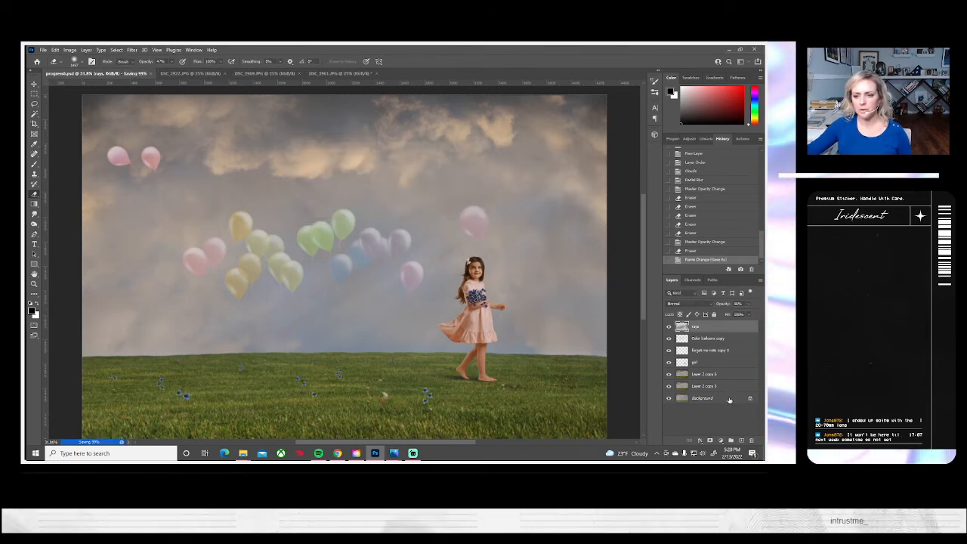
- Toggle the visibility of the rays layer to compare the scene with and without the light rays
left_click(669, 329)
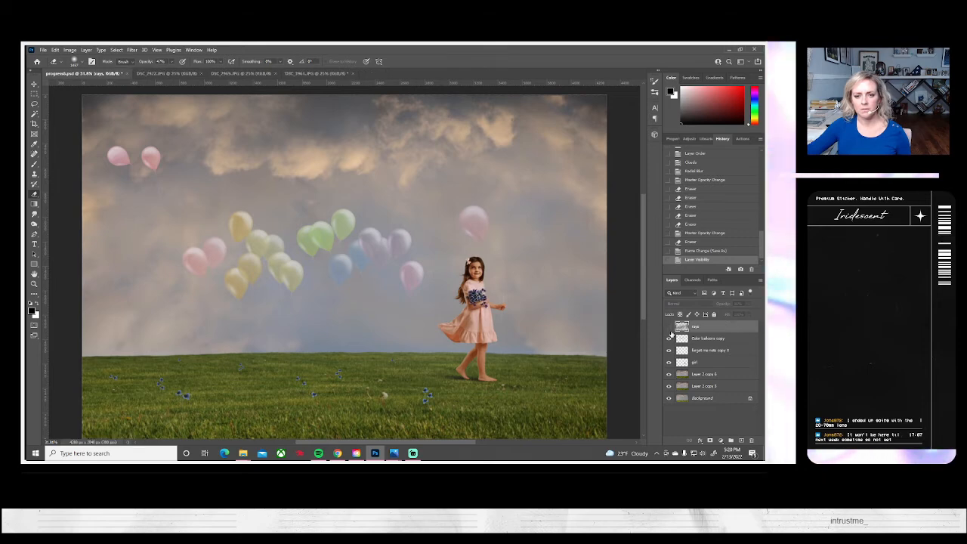
left_click(669, 329)
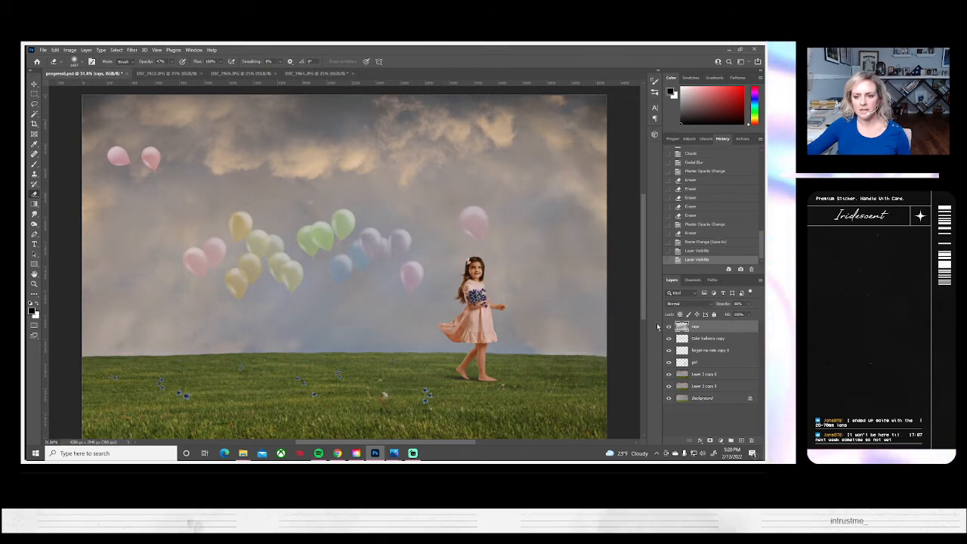
left_click(667, 326)
left_click(668, 326)
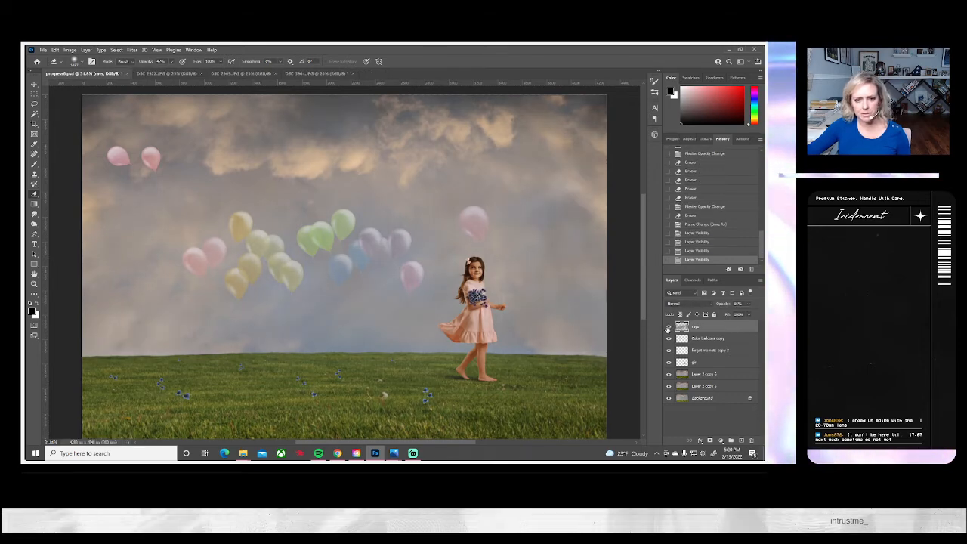
- Reduce the soft Eraser's size and erase the rays over the girl's head and dress on the rays layer
left_click(82, 62)
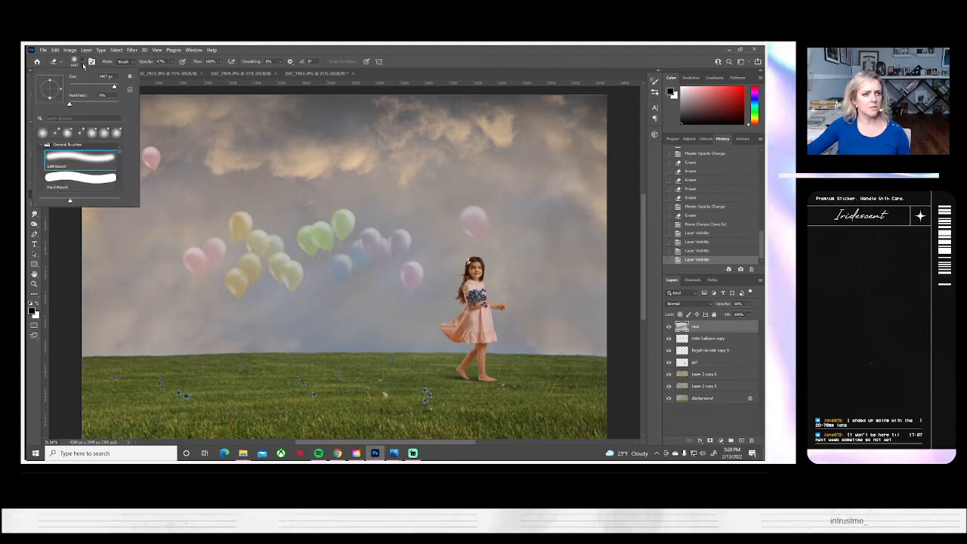
left_click(101, 87)
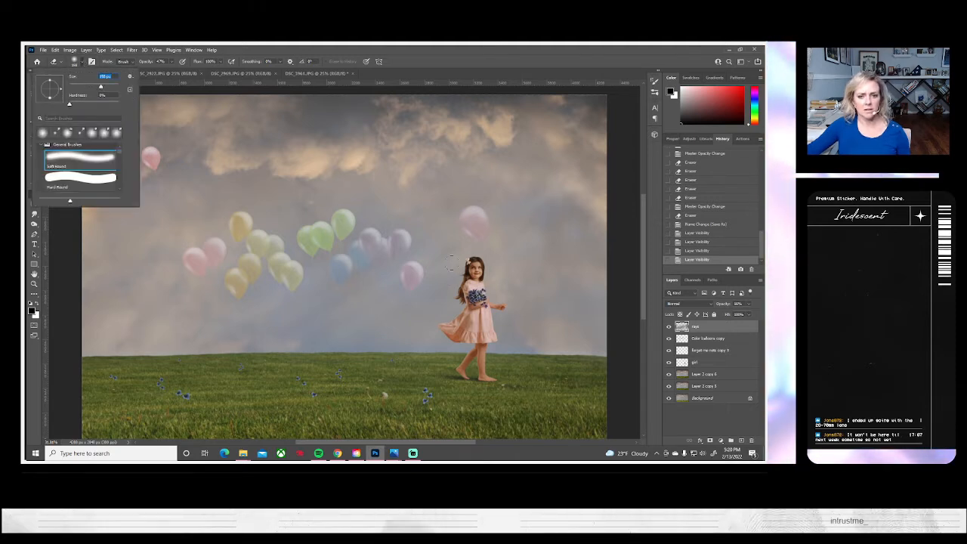
left_click_drag(473, 273, 475, 271)
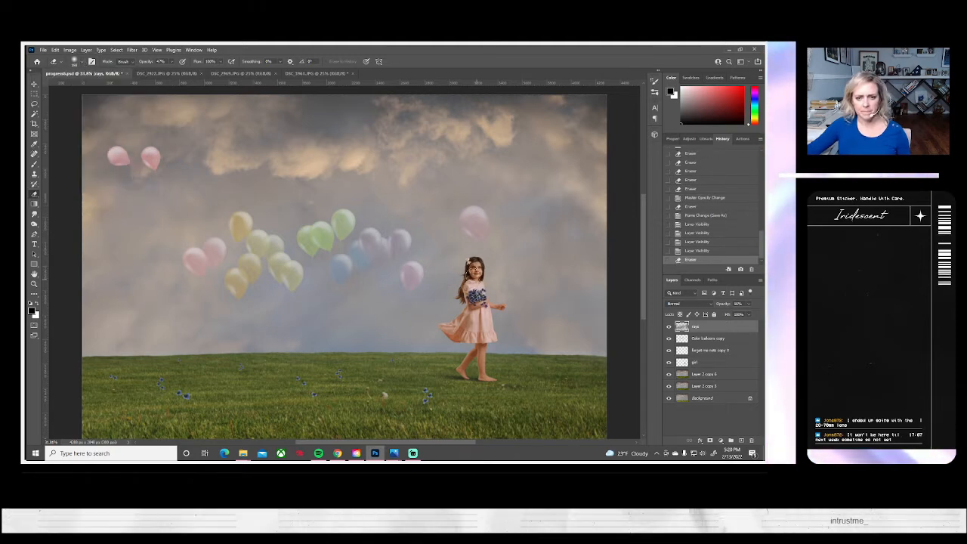
left_click_drag(472, 332, 477, 330)
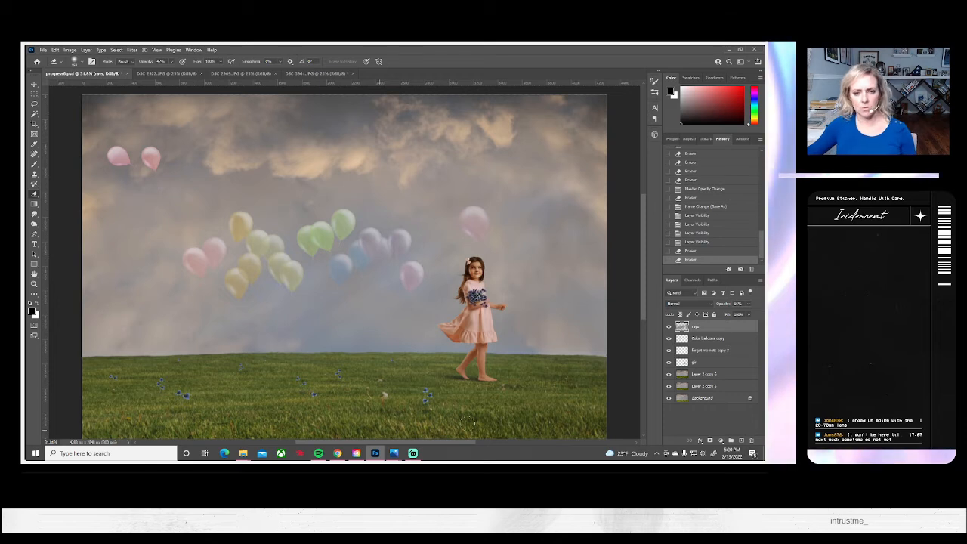
- Hide the rays layer and toggle the visibility of the Color balloons copy and Layer 2 copy 6 layers to compare the scene
left_click(670, 329)
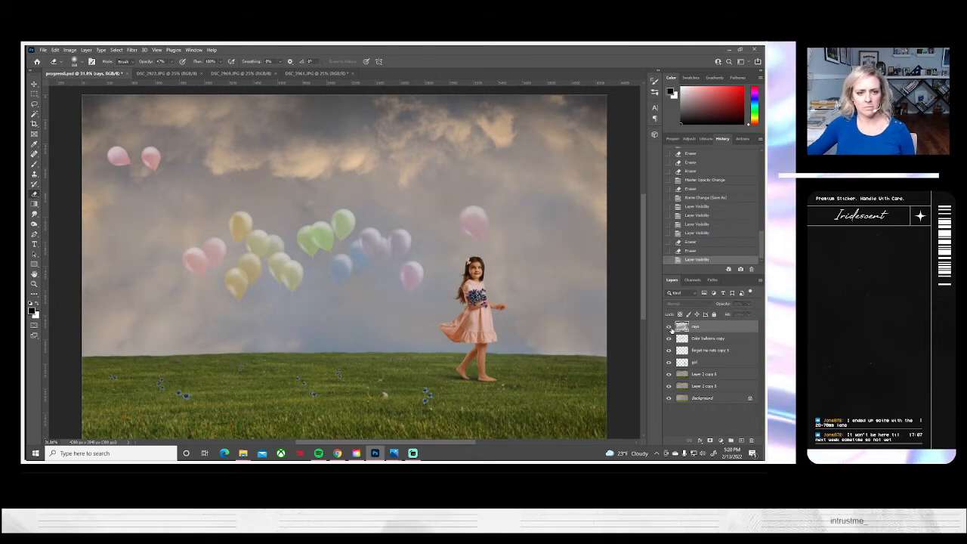
left_click(670, 328)
left_click(669, 328)
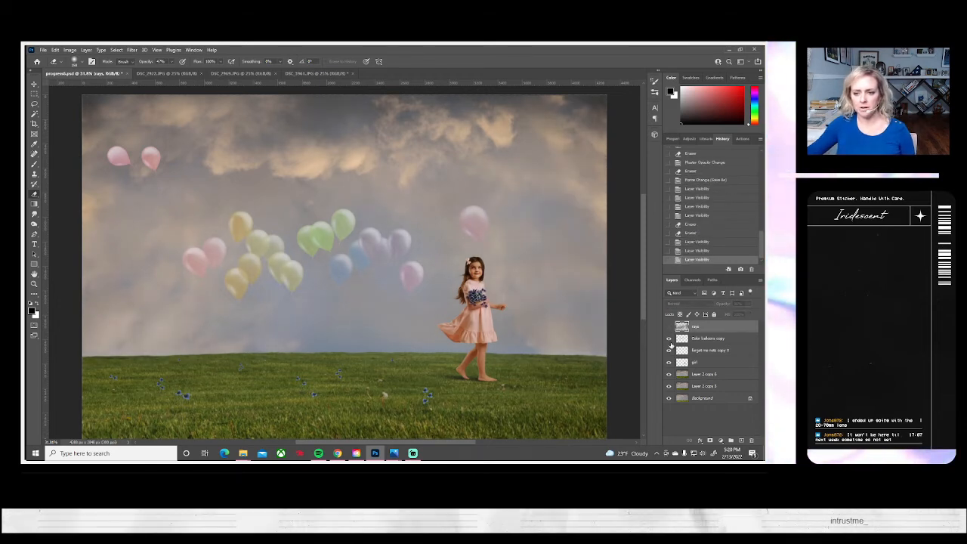
left_click(668, 338)
left_click(668, 338)
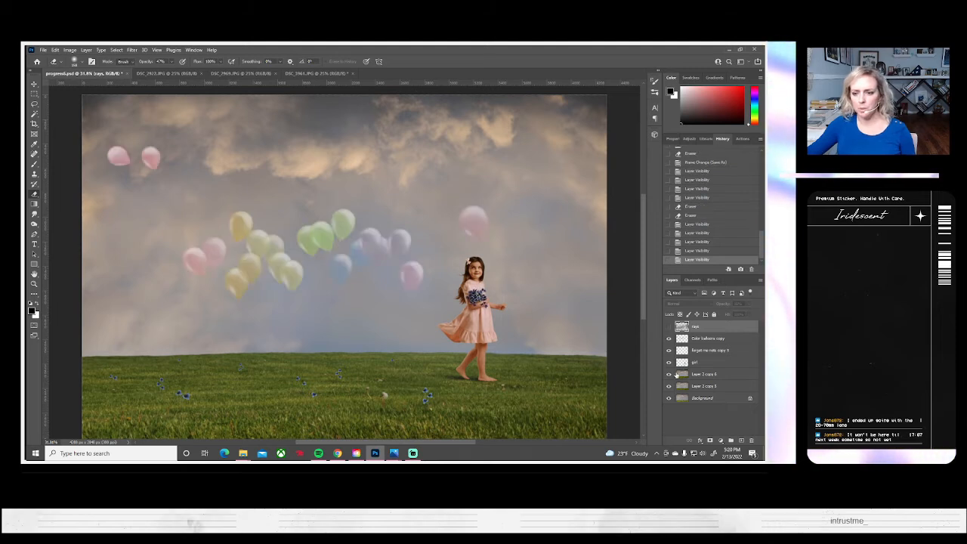
left_click(667, 375)
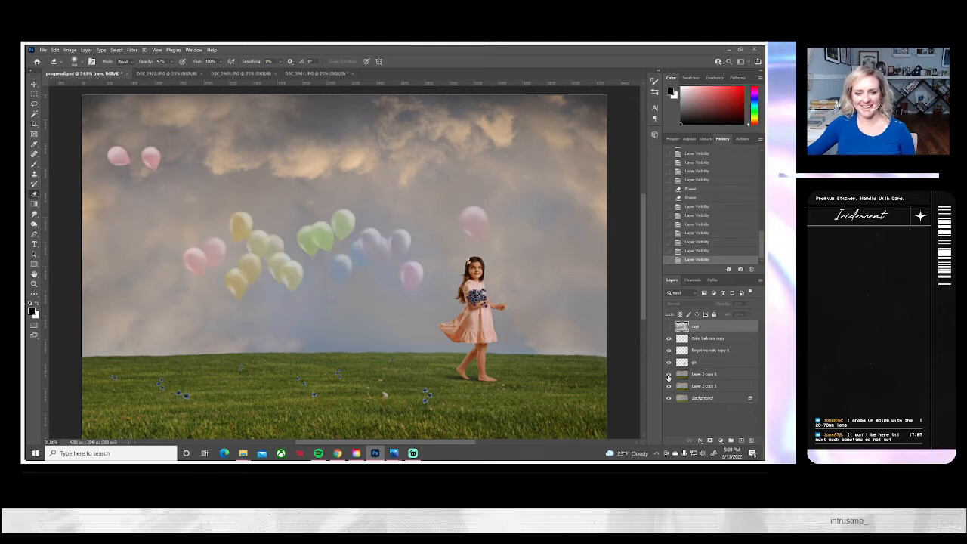
left_click(668, 375)
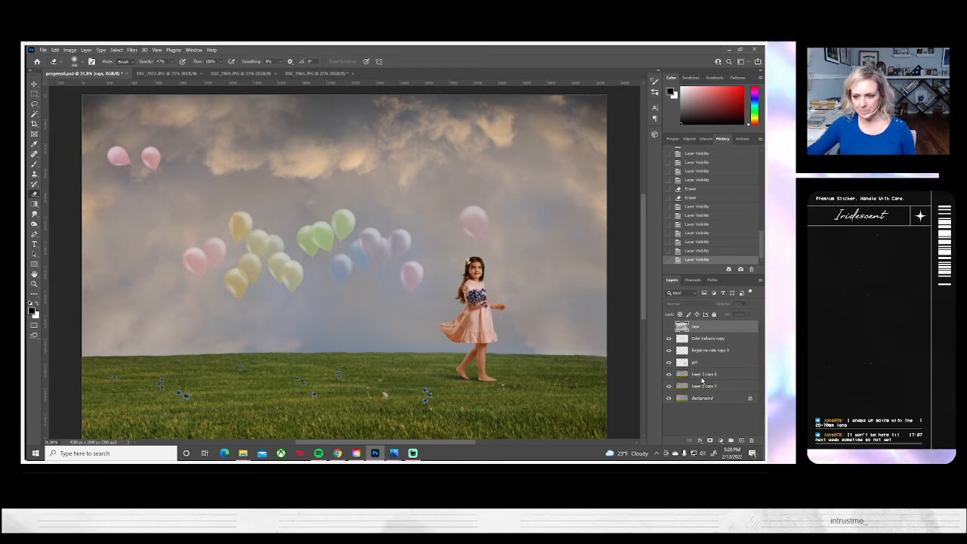
- Duplicate the Layer 2 copy 6 background layer within the same document
right_click(692, 373)
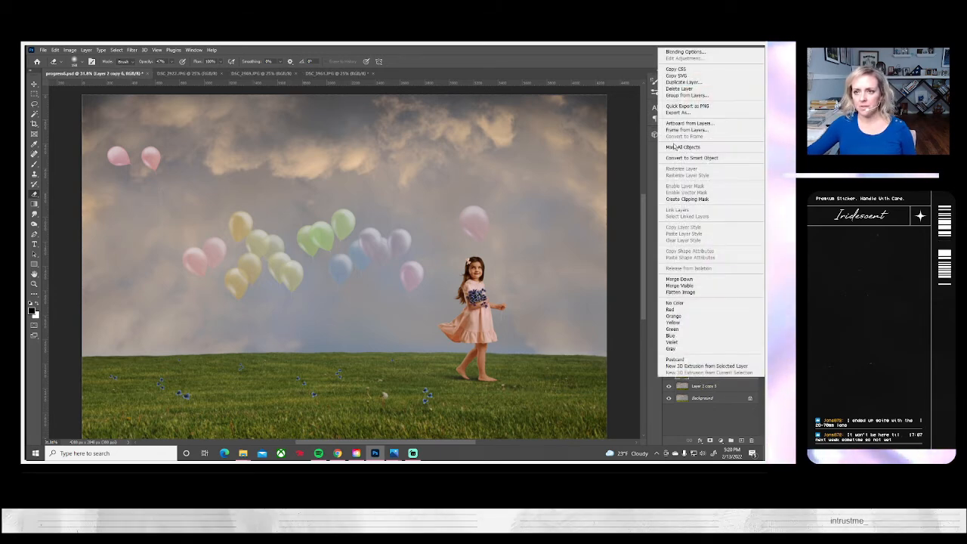
left_click(682, 81)
left_click(457, 160)
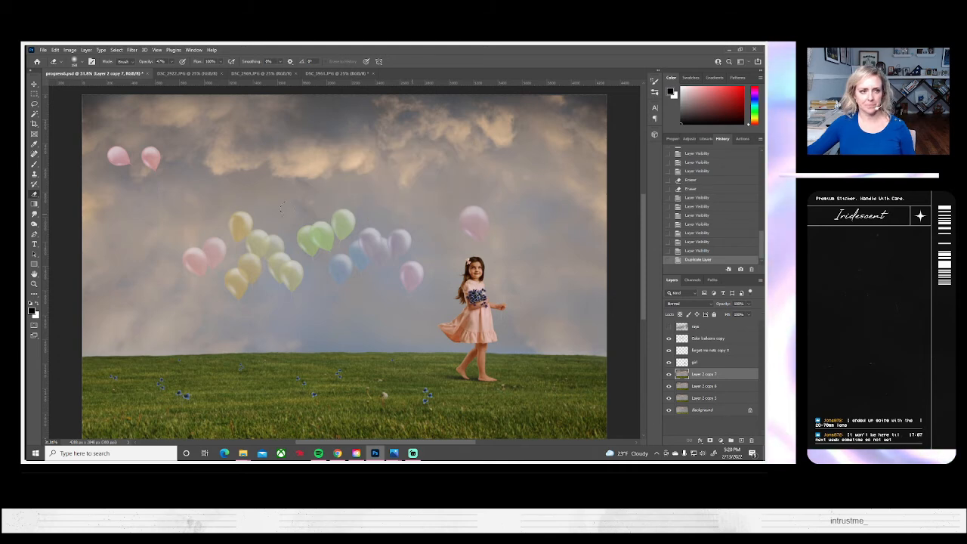
- Darken Layer 2 copy 7 with Brightness/Contrast, setting brightness to about -26 and contrast to about 22
left_click(72, 50)
mouse_move(81, 70)
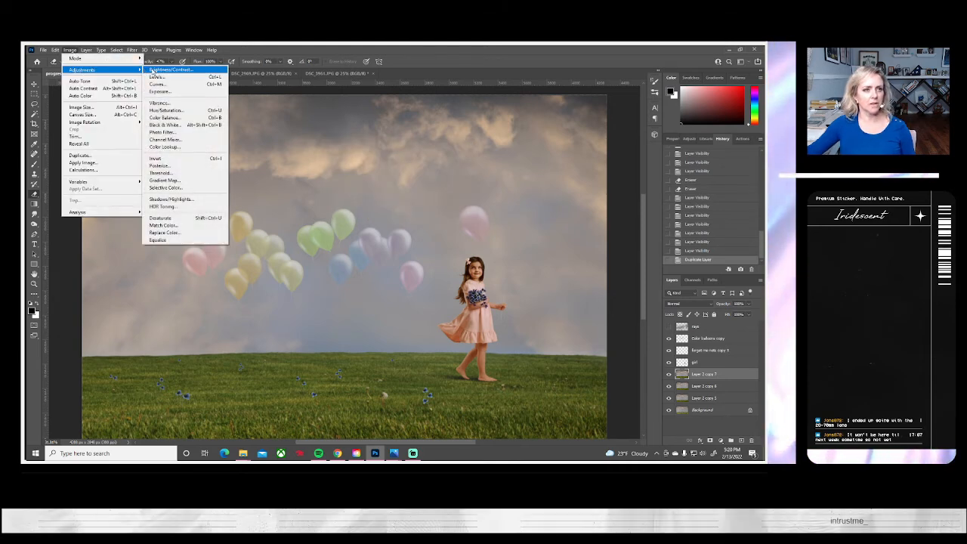
left_click(151, 68)
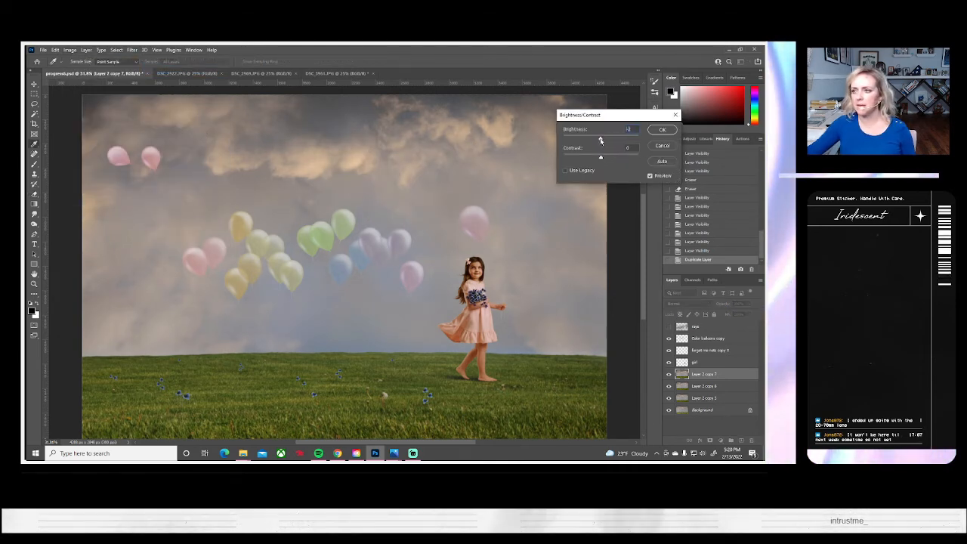
left_click_drag(600, 141, 591, 142)
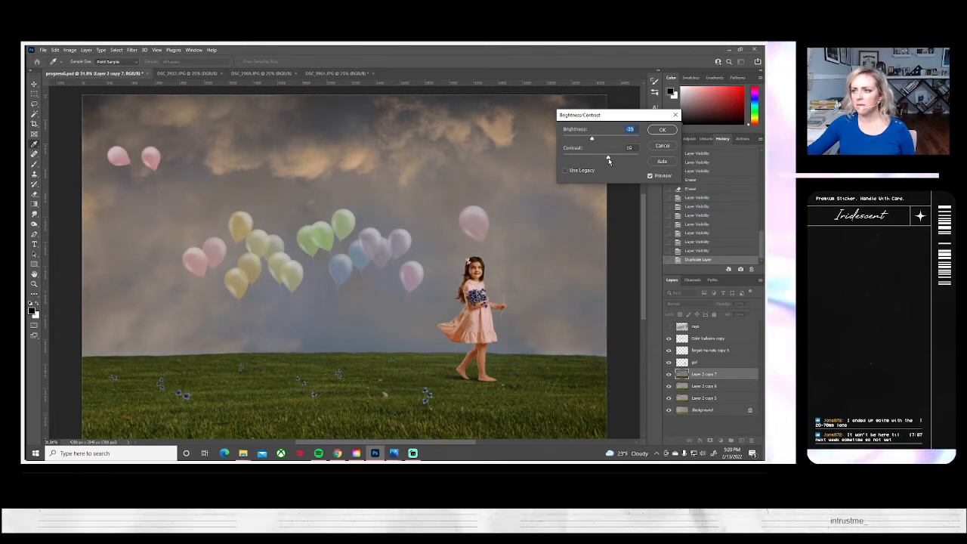
left_click_drag(609, 161, 610, 161)
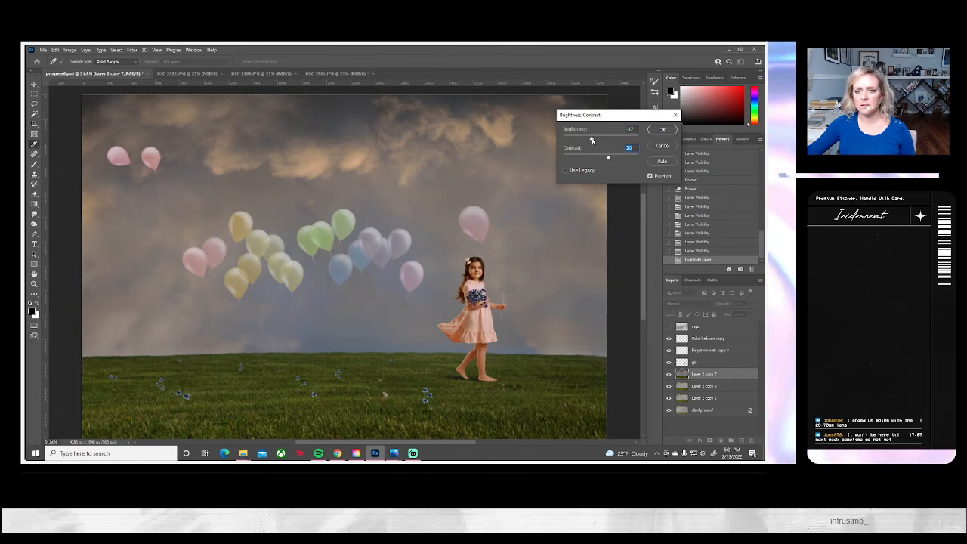
left_click_drag(591, 141, 593, 142)
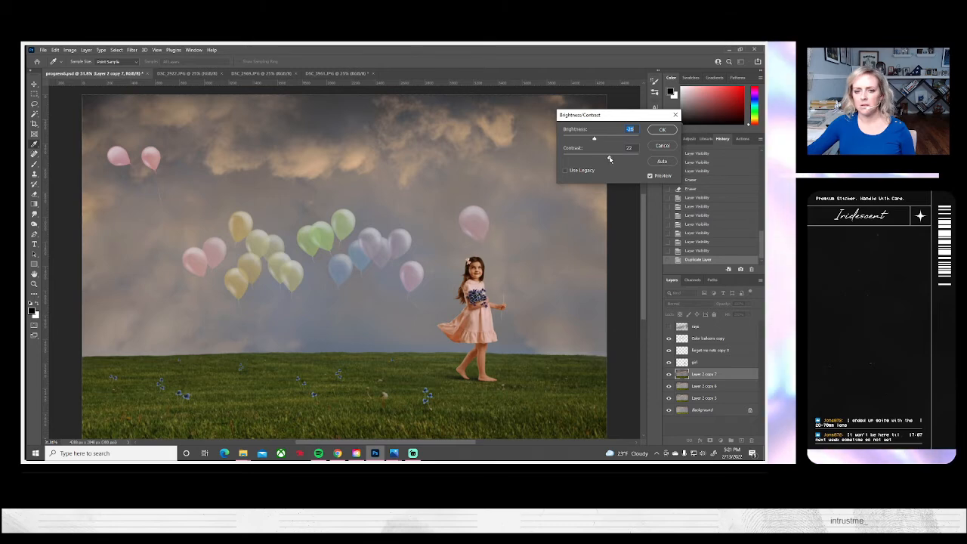
left_click(610, 159)
left_click(662, 130)
key("e")
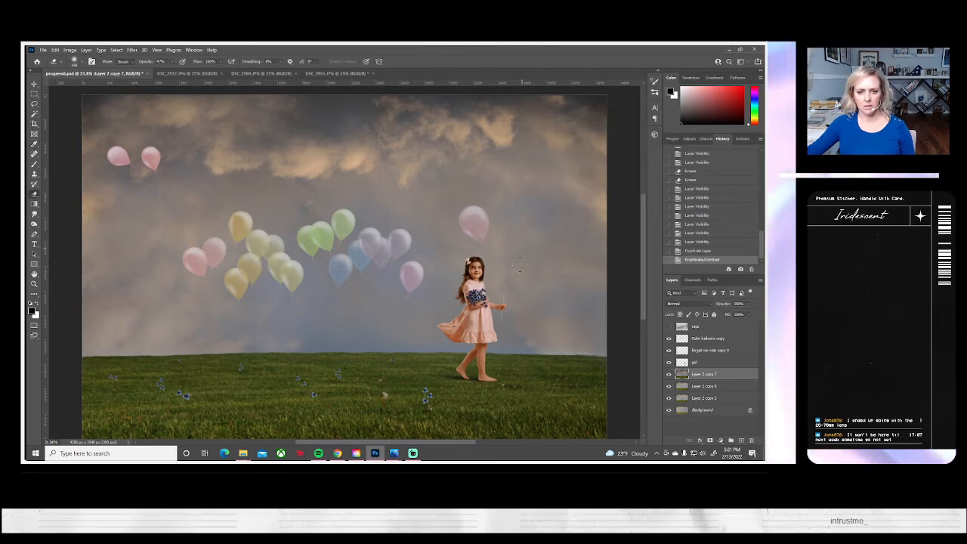
- Duplicate the girl layer as girl copy and hide the original girl layer
left_click(700, 364)
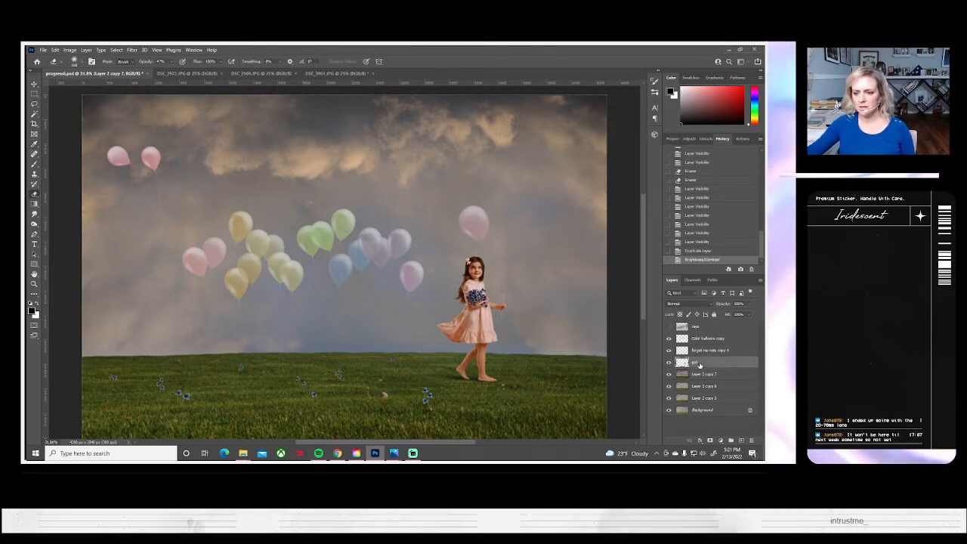
right_click(701, 363)
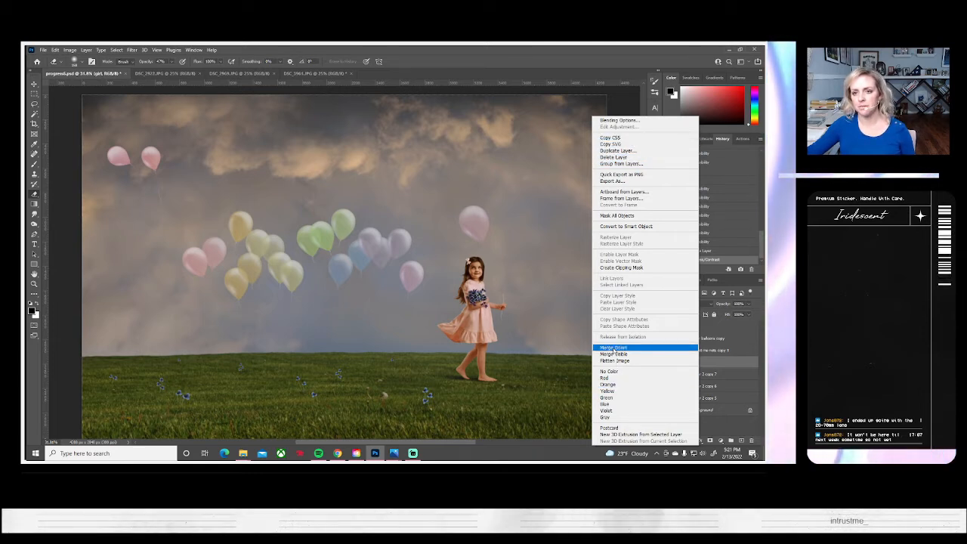
left_click(616, 151)
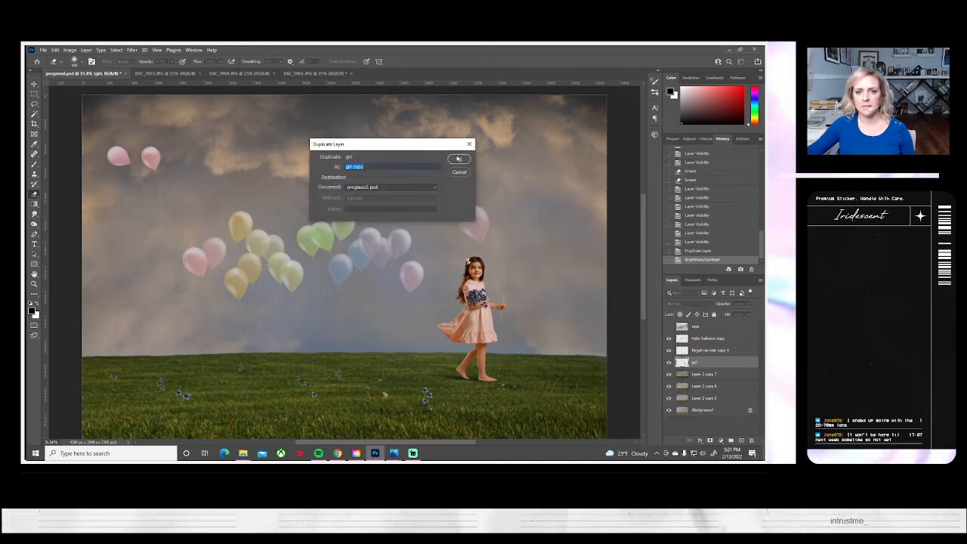
left_click(458, 159)
left_click(668, 374)
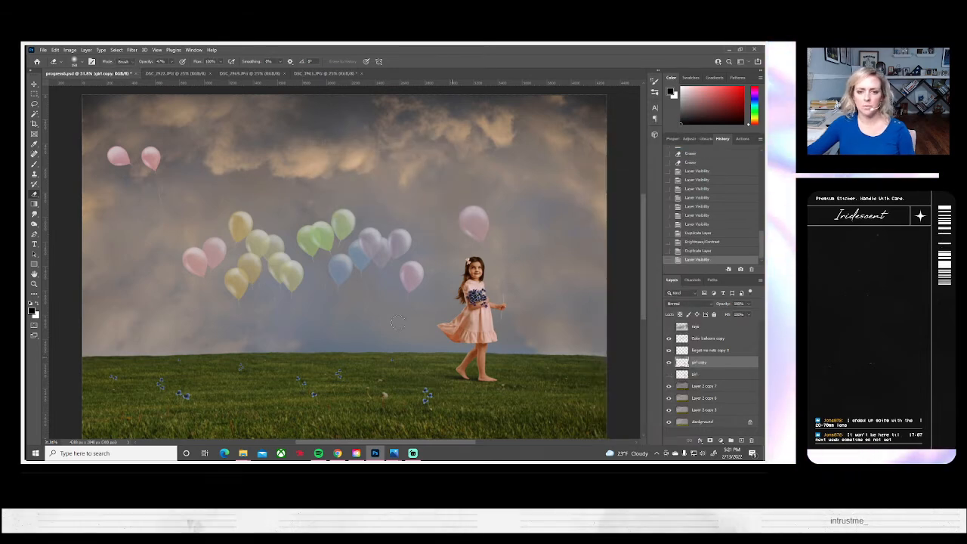
- Erase stray wisps and edge remnants around the girl's hair on the girl copy layer with a small soft Eraser at 100% opacity
left_click(34, 284)
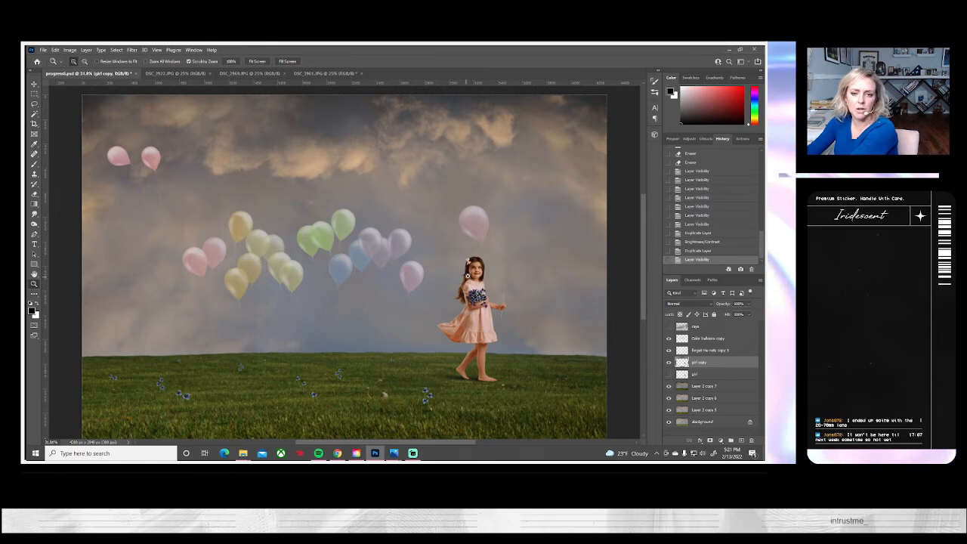
left_click_drag(467, 276, 412, 304)
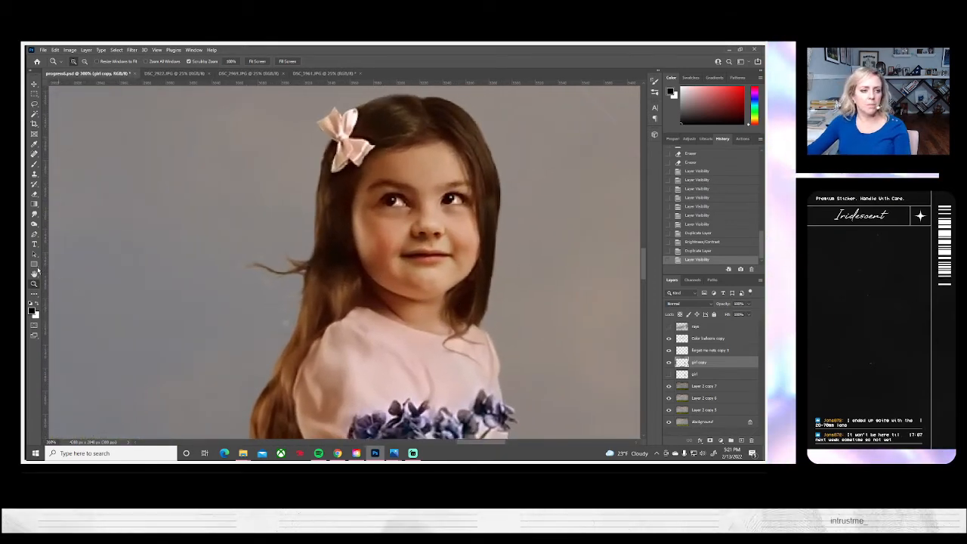
left_click(84, 61)
left_click(361, 268)
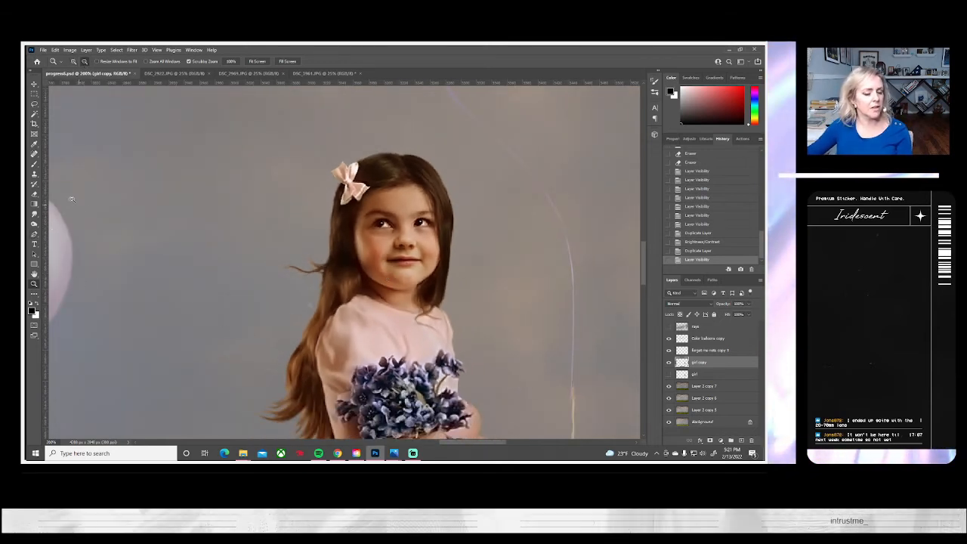
left_click(668, 363)
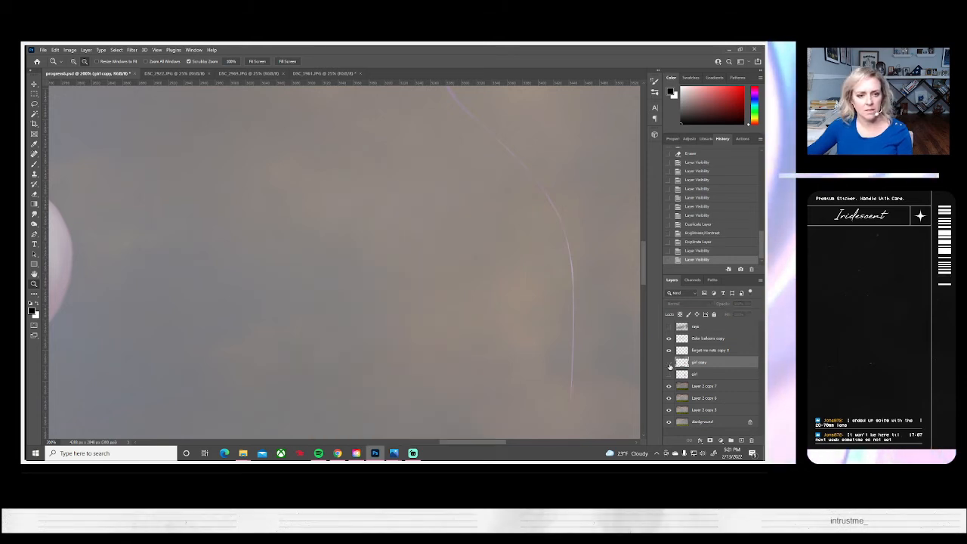
left_click(668, 363)
left_click(34, 194)
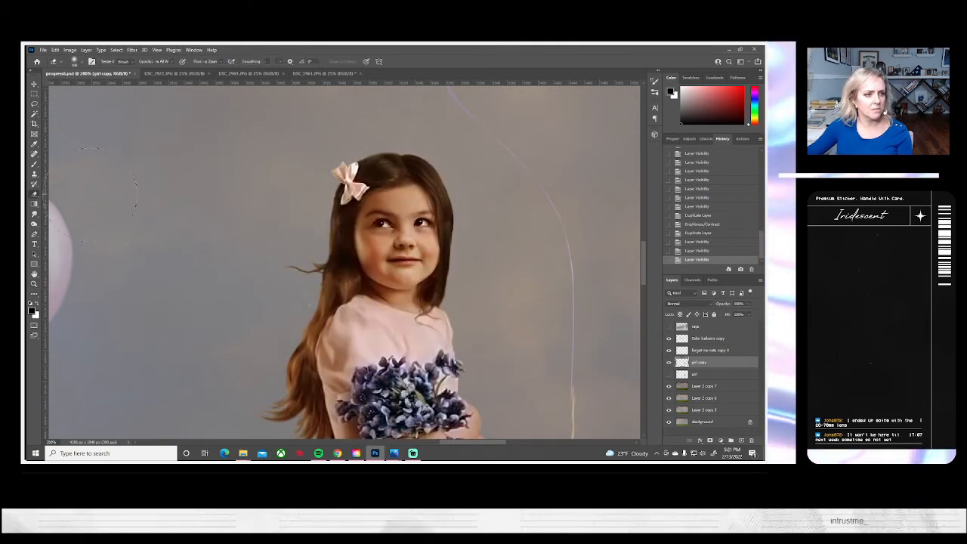
left_click(77, 62)
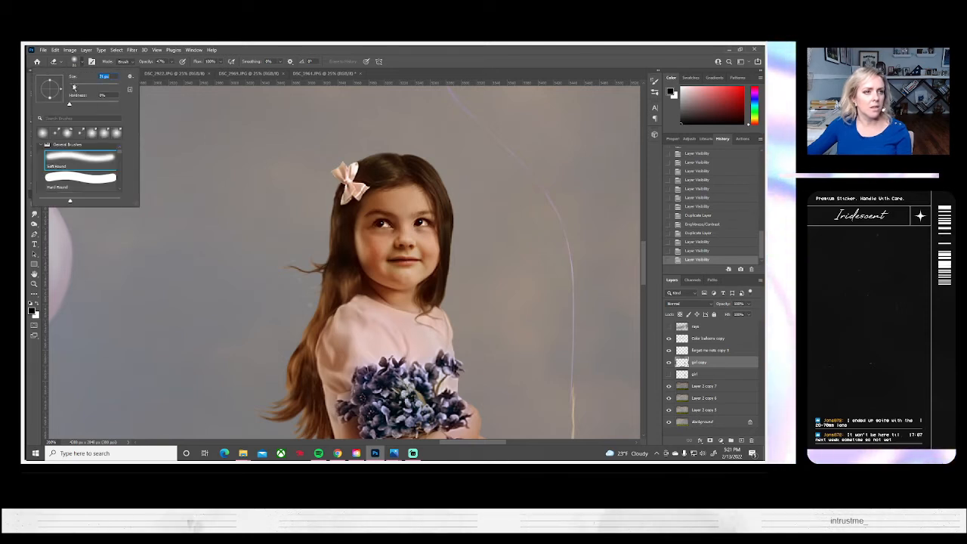
left_click(173, 71)
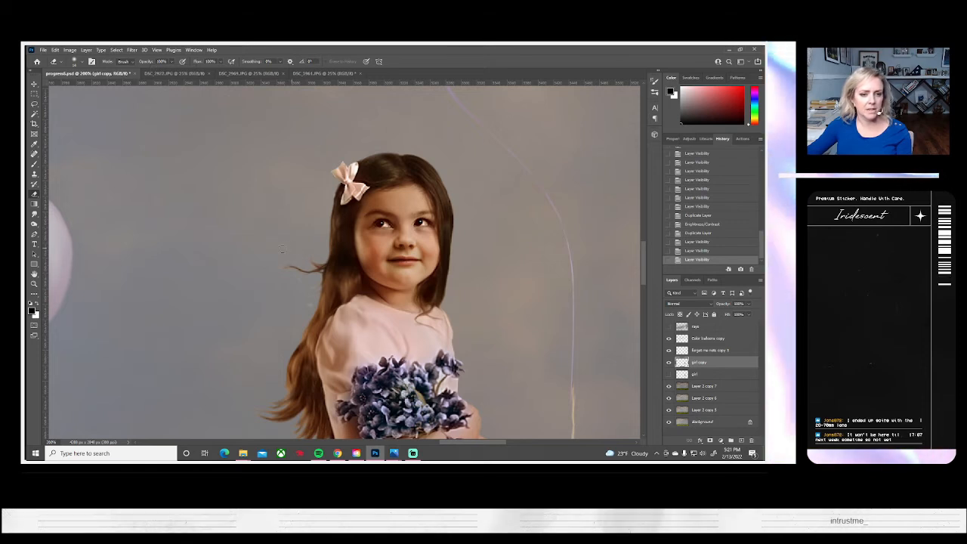
left_click_drag(282, 248, 468, 213)
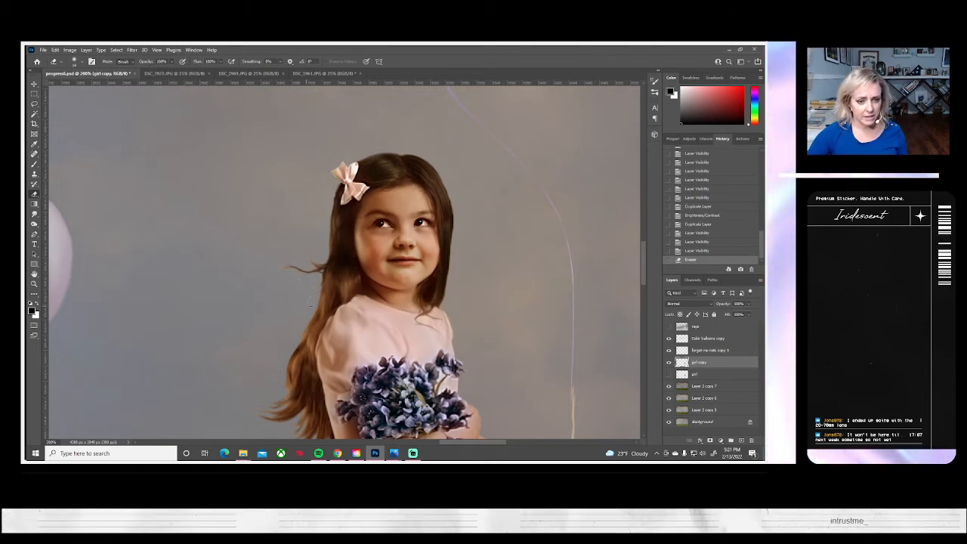
mouse_move(299, 300)
left_mouse_down()
mouse_move(267, 272)
mouse_move(286, 261)
mouse_move(265, 268)
mouse_move(303, 263)
mouse_move(294, 261)
mouse_move(303, 290)
mouse_move(315, 280)
mouse_move(303, 300)
mouse_move(285, 304)
mouse_move(302, 281)
left_mouse_up()
mouse_move(302, 281)
left_mouse_down()
mouse_move(278, 278)
mouse_move(305, 280)
left_mouse_up()
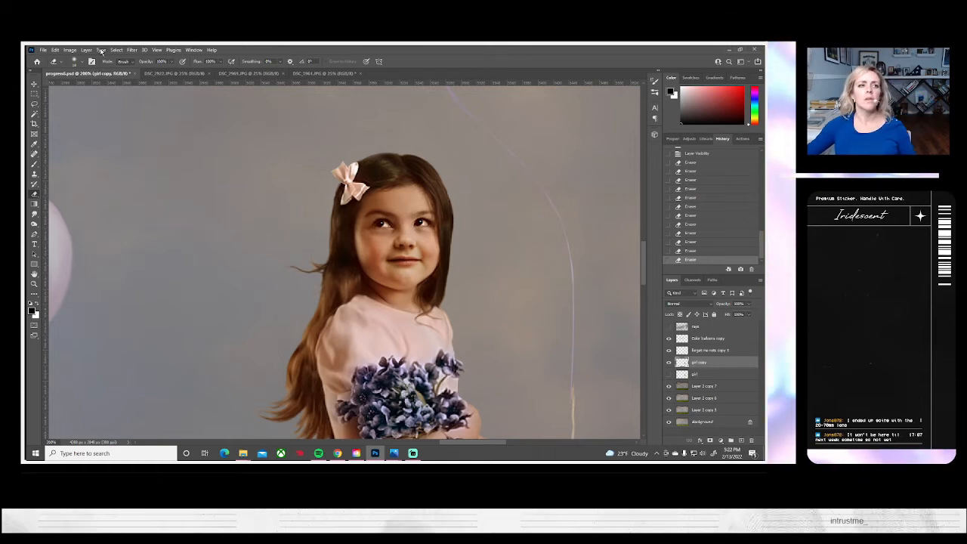
- Use Liquify's Forward Warp on the girl copy layer to push the hair behind her shoulder outward for more volume, and apply it
left_click(131, 50)
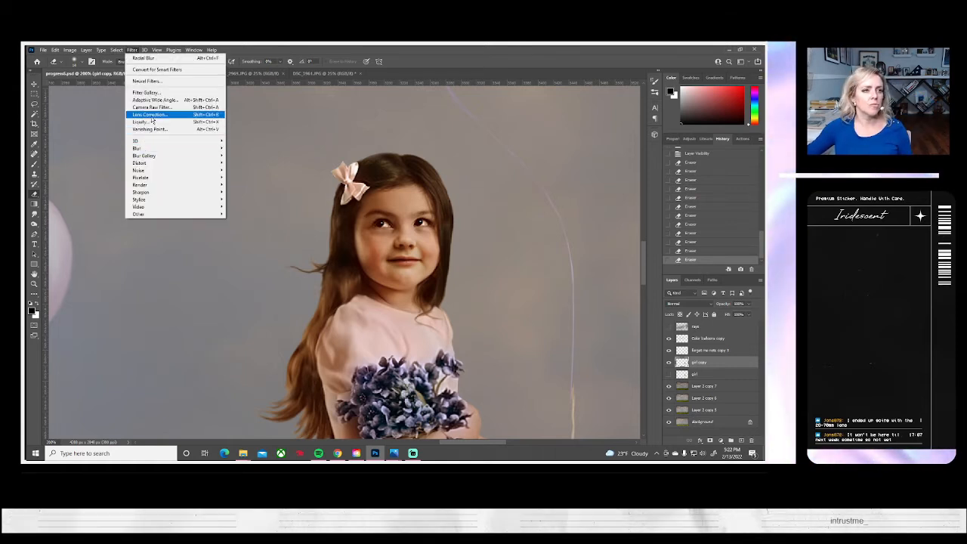
left_click(151, 122)
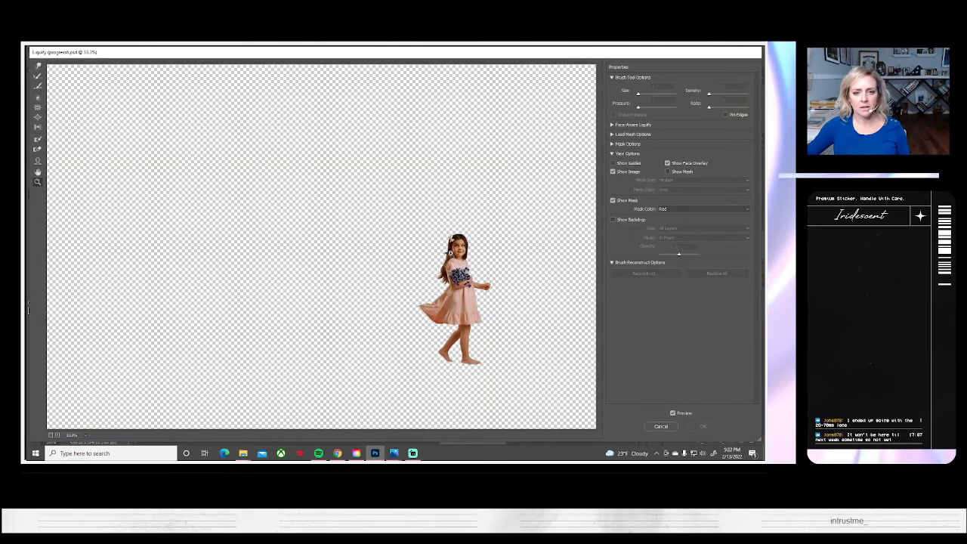
left_click(458, 252)
left_click(374, 258)
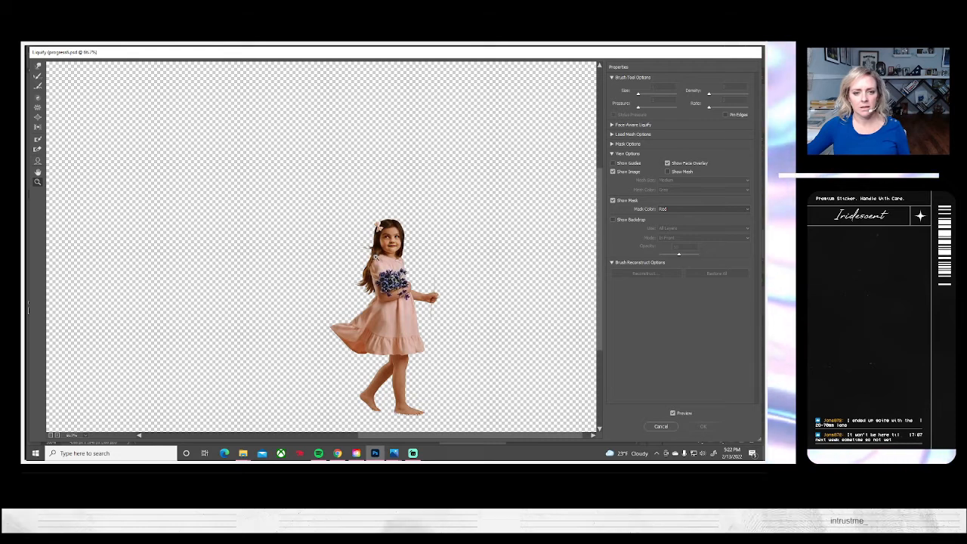
double_click(376, 256)
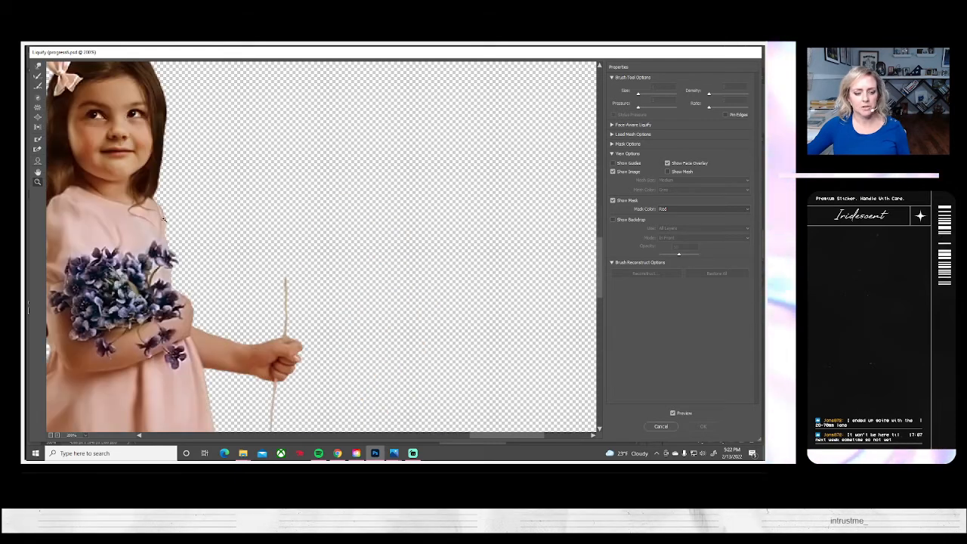
mouse_move(186, 209)
left_mouse_down()
mouse_move(427, 272)
mouse_move(444, 254)
left_mouse_up()
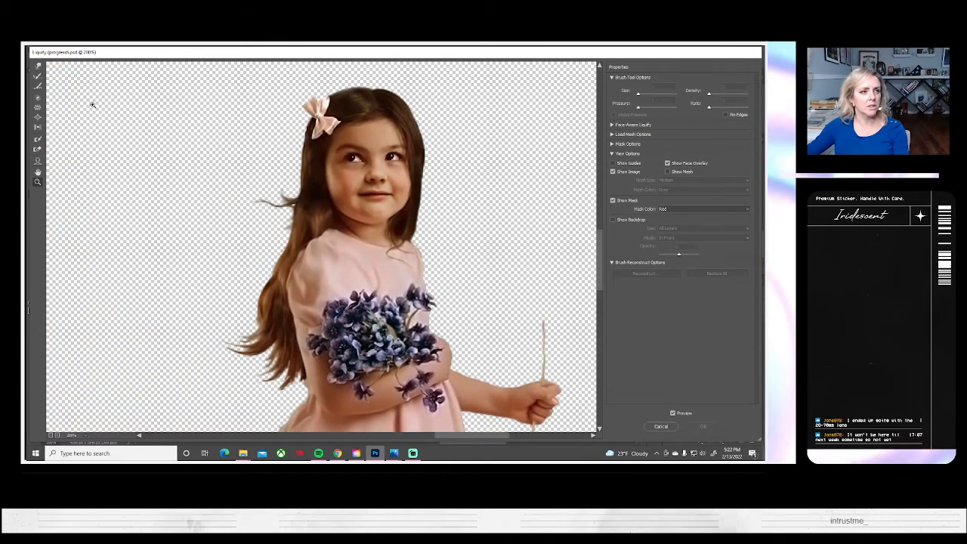
left_click(38, 66)
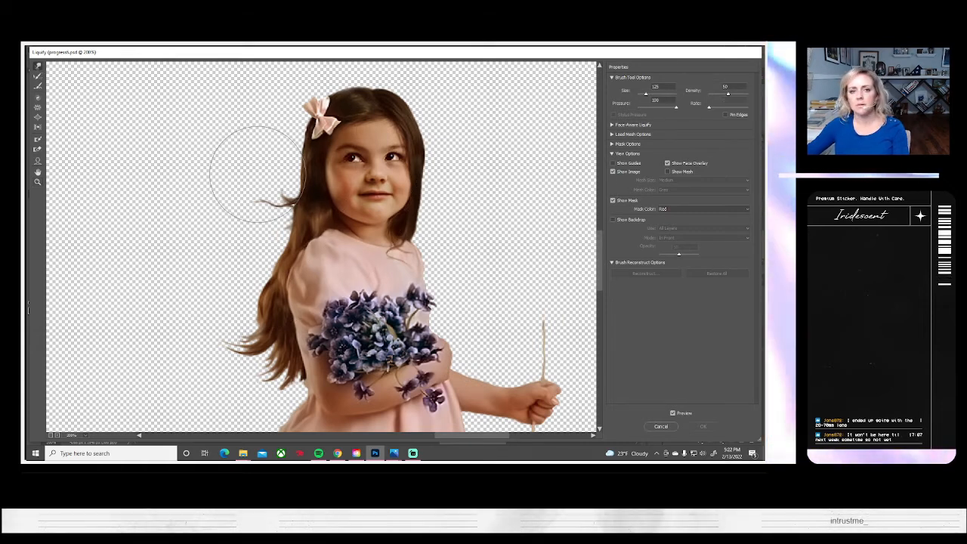
left_click_drag(280, 166, 269, 167)
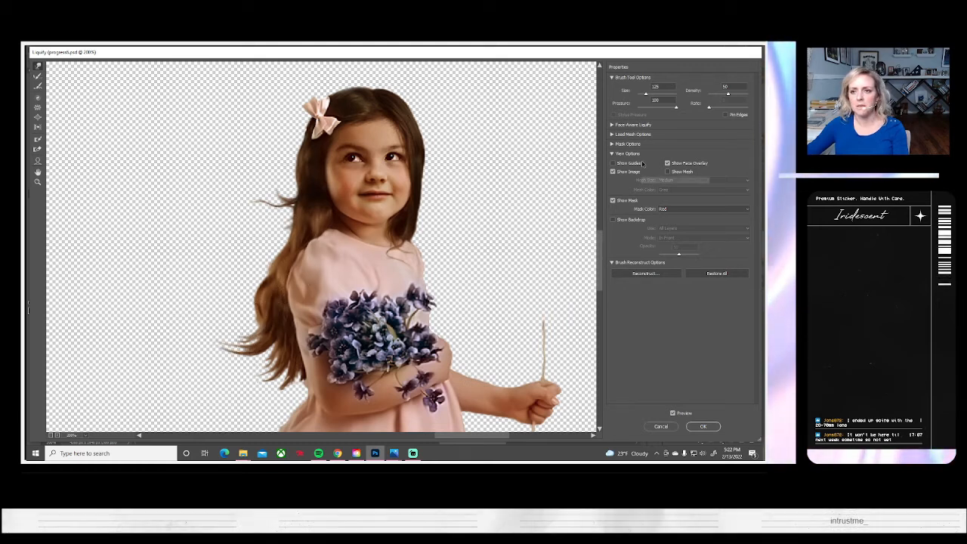
left_click_drag(642, 95, 639, 95)
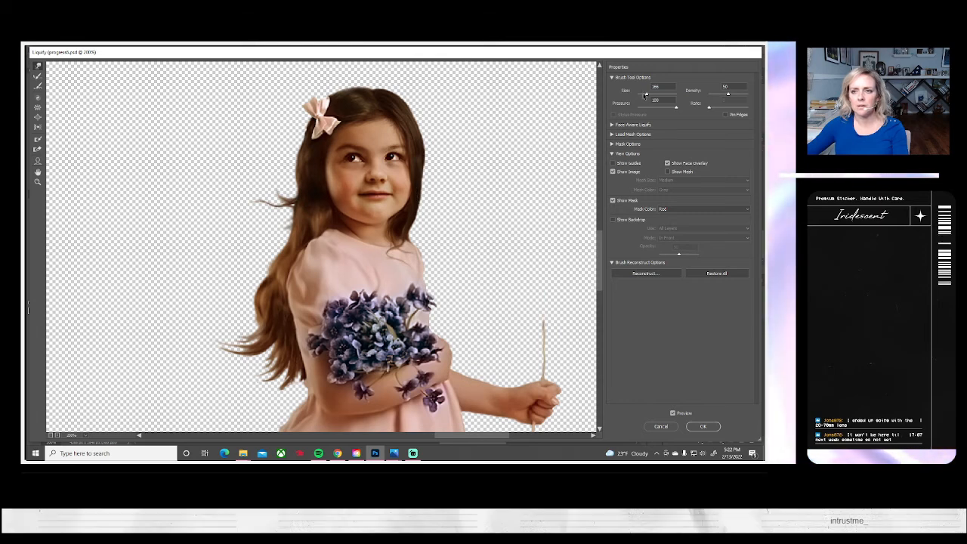
left_click_drag(646, 93, 643, 94)
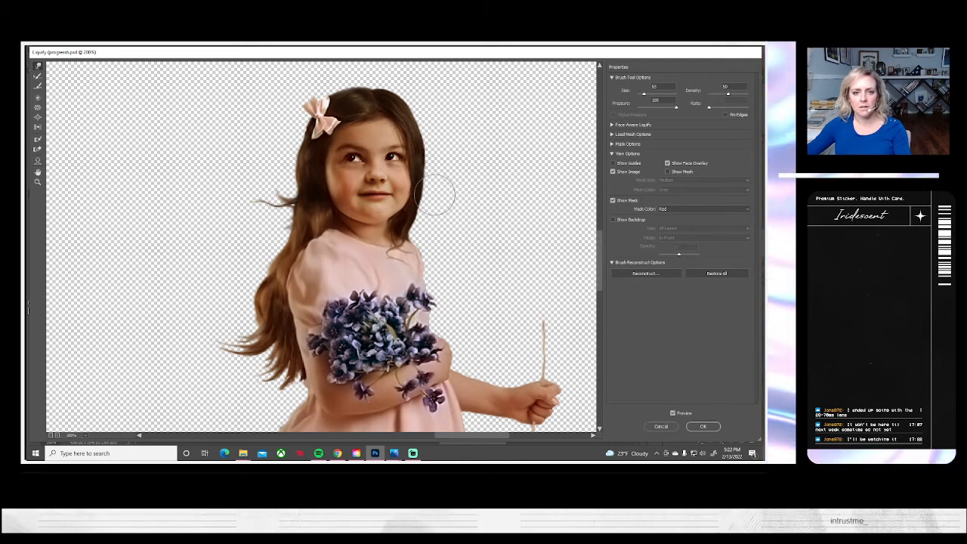
left_click(702, 427)
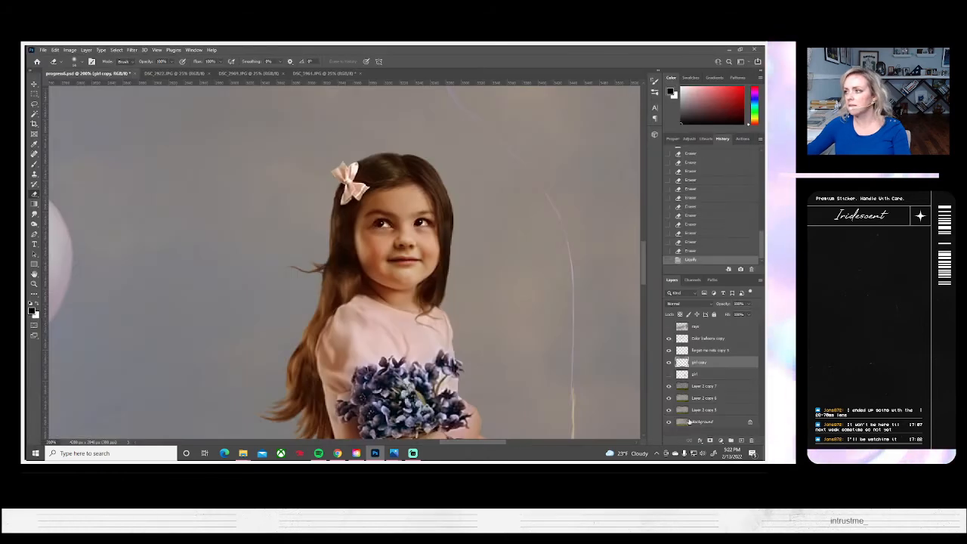
- Compare the girl's reshaped hair against the background by toggling the girl copy layer's visibility
left_click(668, 362)
left_click(668, 363)
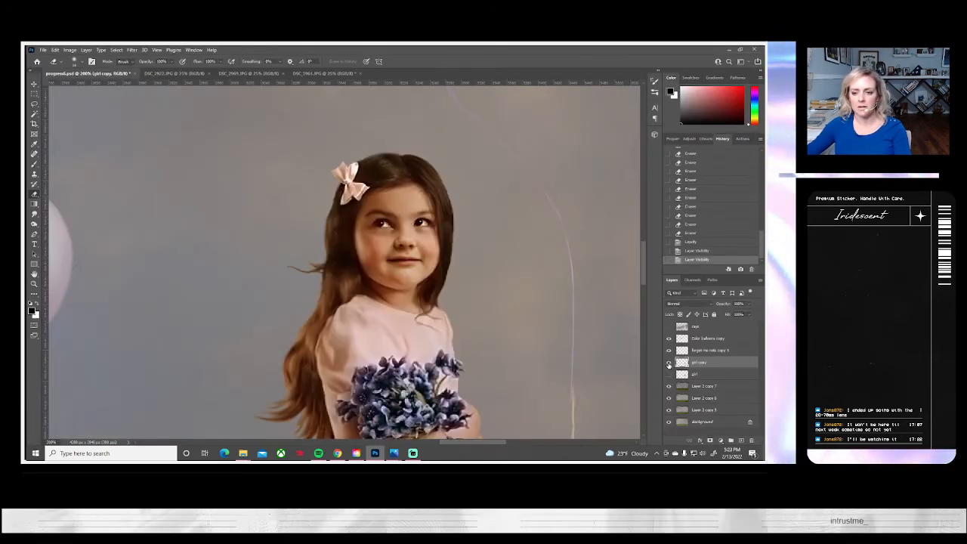
left_click(701, 250)
left_click(699, 259)
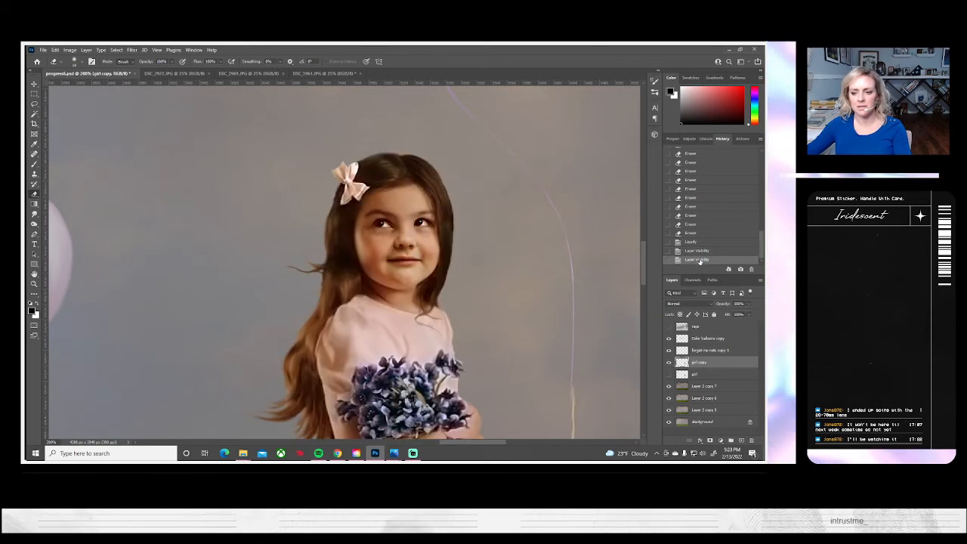
scroll(554, 360, "down", 3)
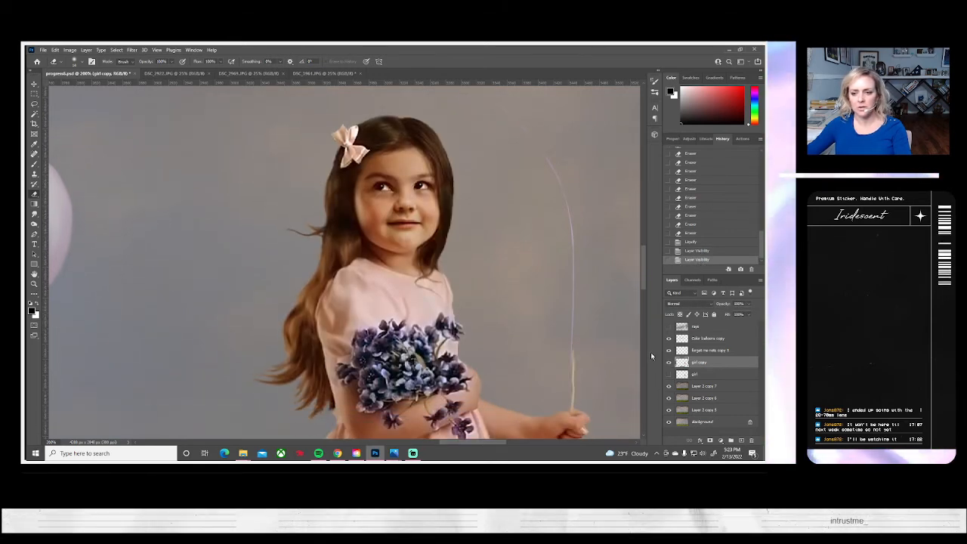
left_click(668, 362)
left_click(669, 362)
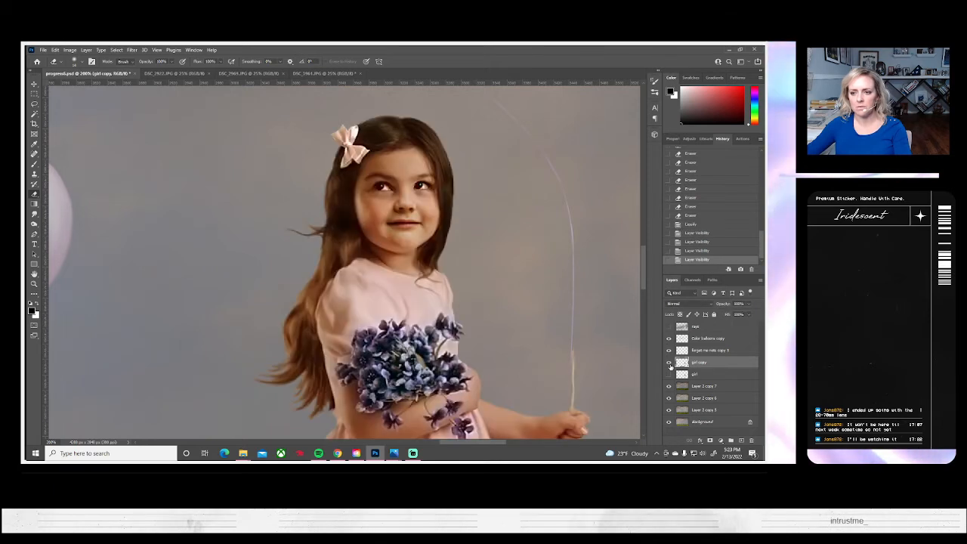
- Set the latest history state as the History Brush source
left_click(668, 216)
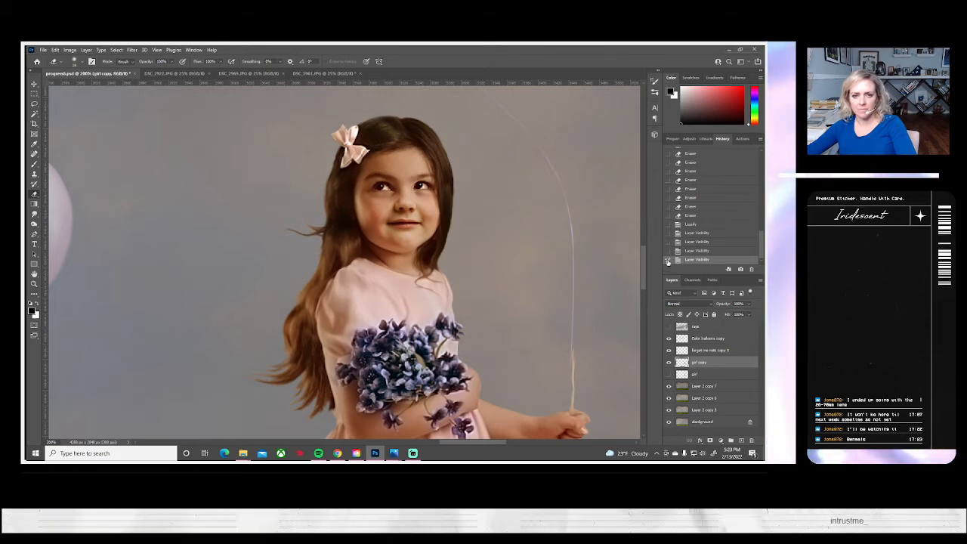
left_click(667, 260)
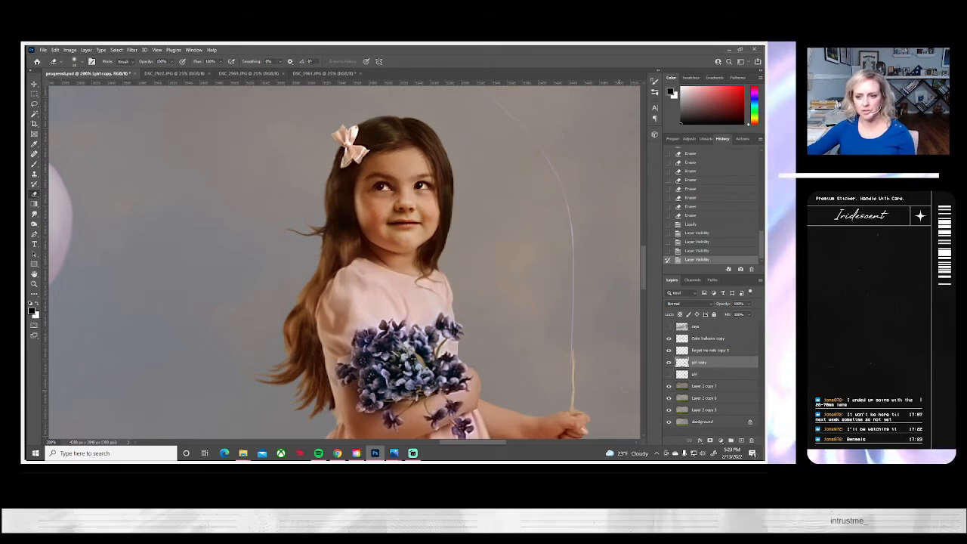
- Duplicate the girl copy layer as girl copy 2 within the same document and hide girl copy
right_click(698, 362)
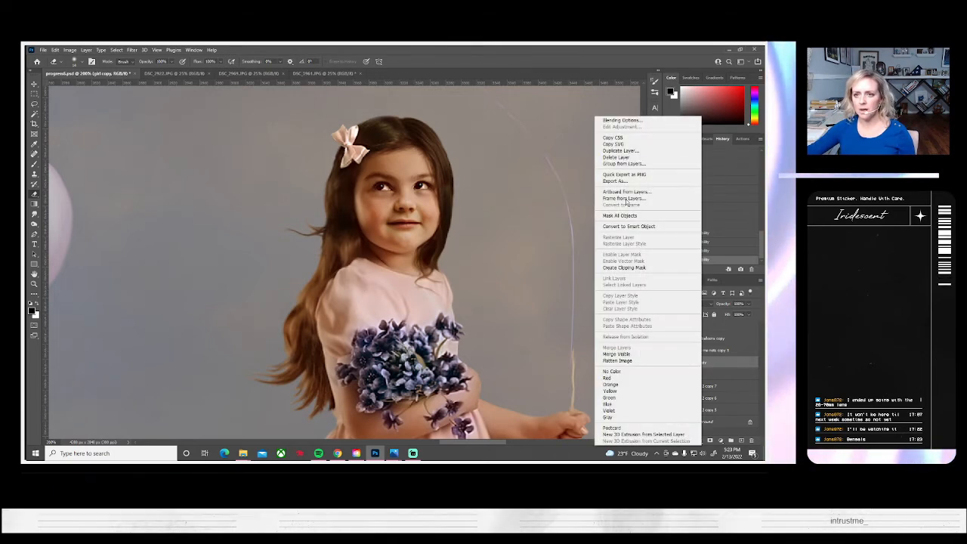
left_click(623, 151)
key("Return")
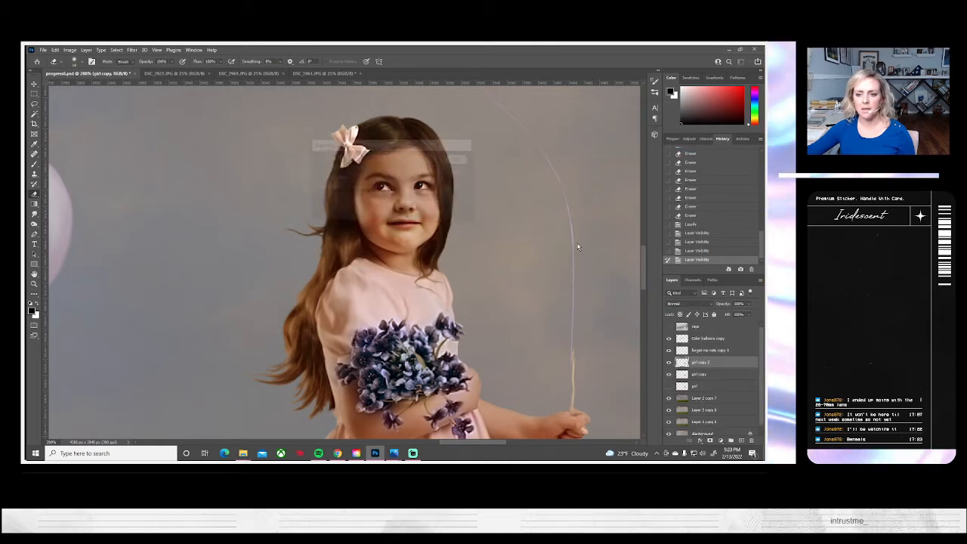
left_click(668, 374)
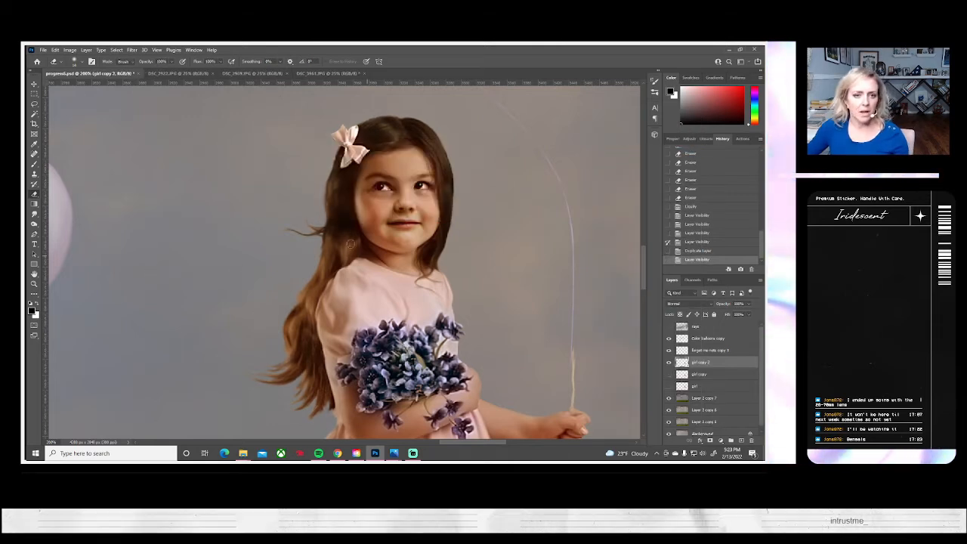
- Lighten the girl's cheeks, chin and brow area on girl copy 2 with a smaller, soft Dodge brush set to Midtones at low exposure
left_click_drag(345, 230, 352, 266)
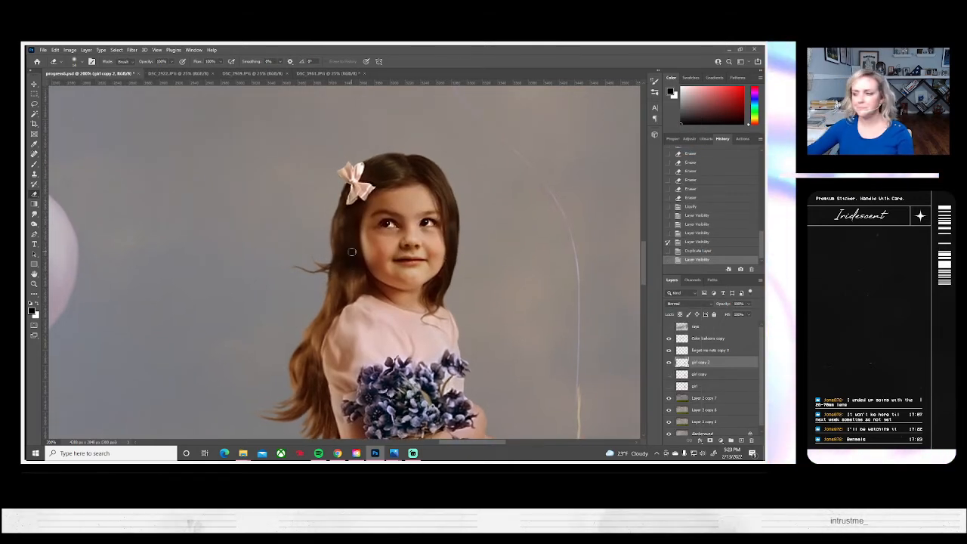
left_click(34, 284)
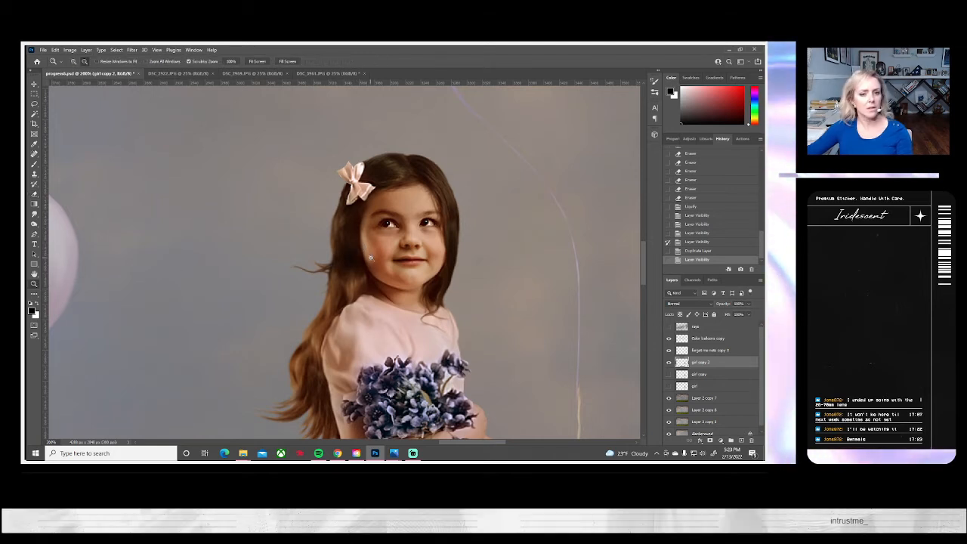
left_click(388, 255)
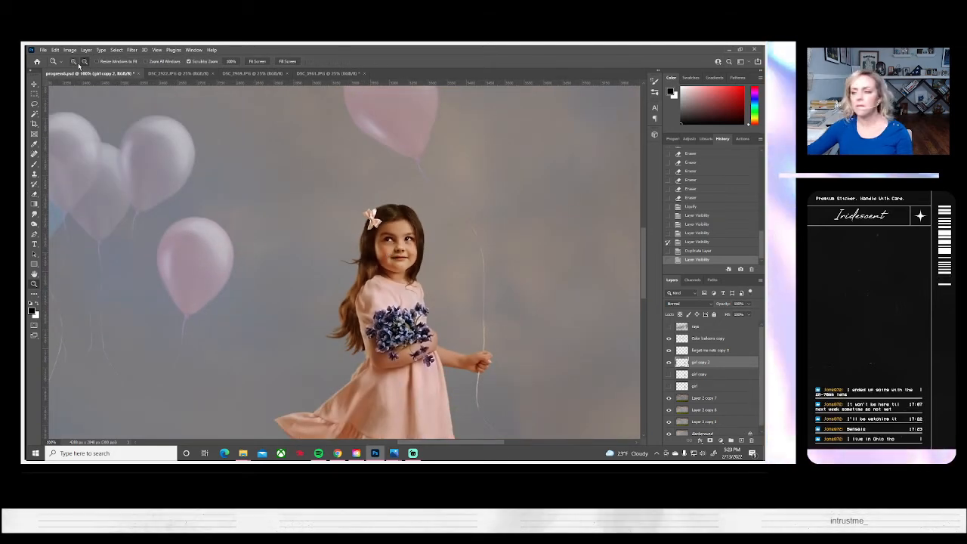
left_click(411, 257)
left_click(411, 257)
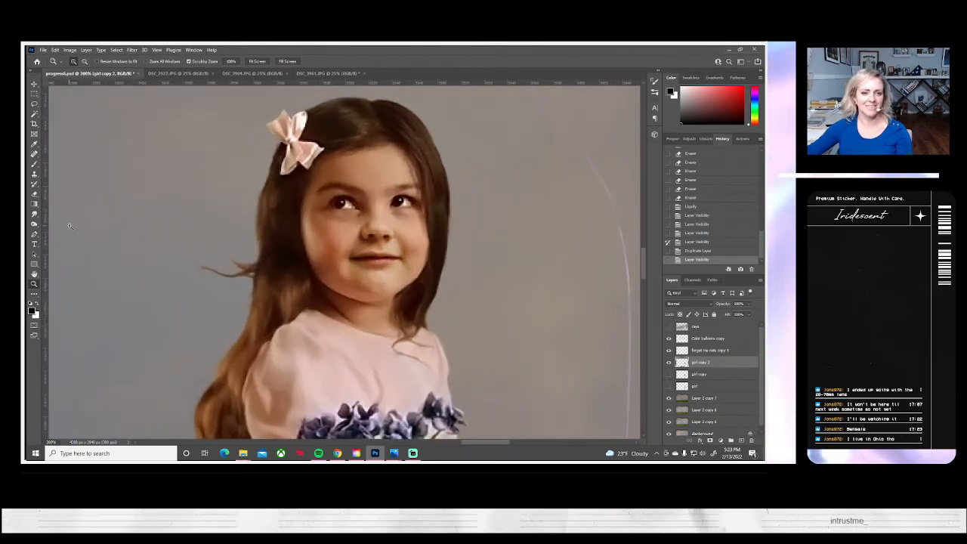
left_click(34, 225)
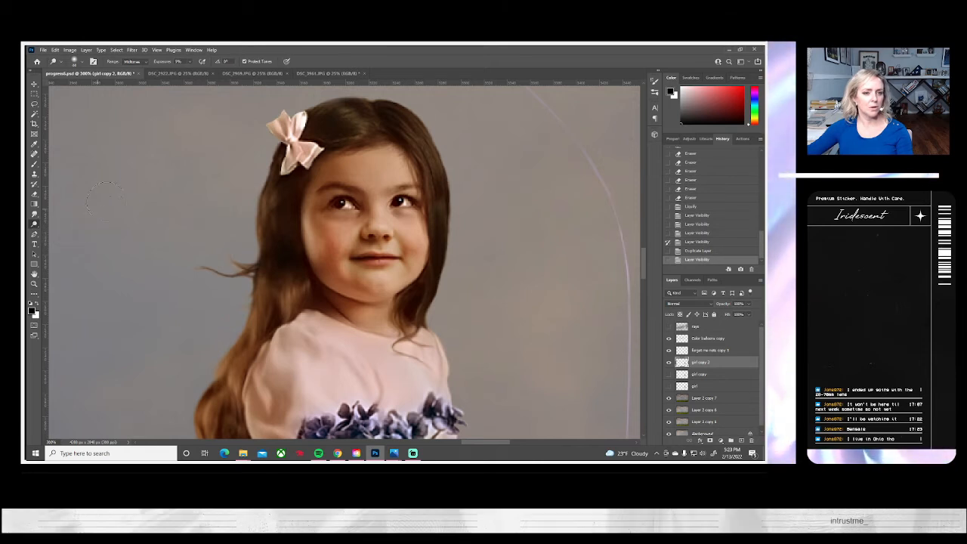
left_click(83, 63)
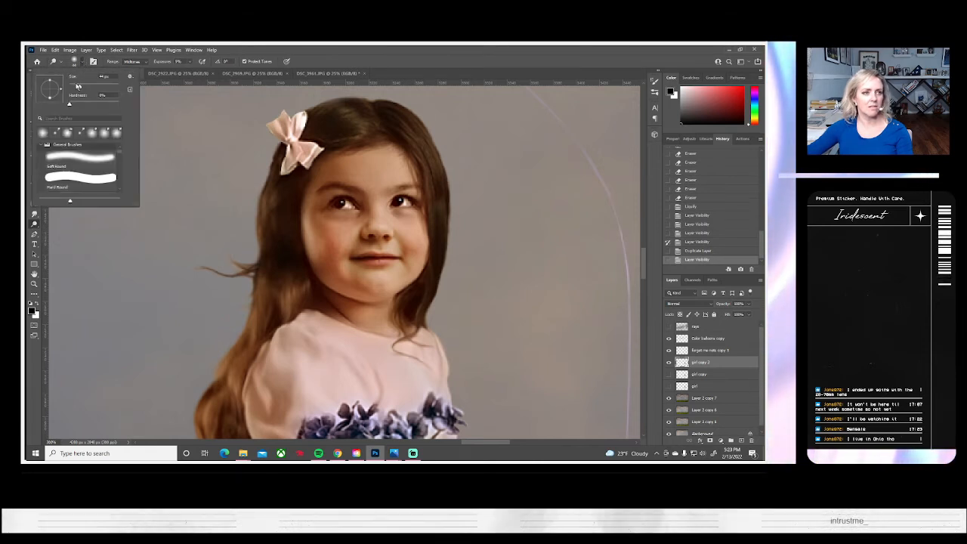
left_click_drag(78, 87, 74, 87)
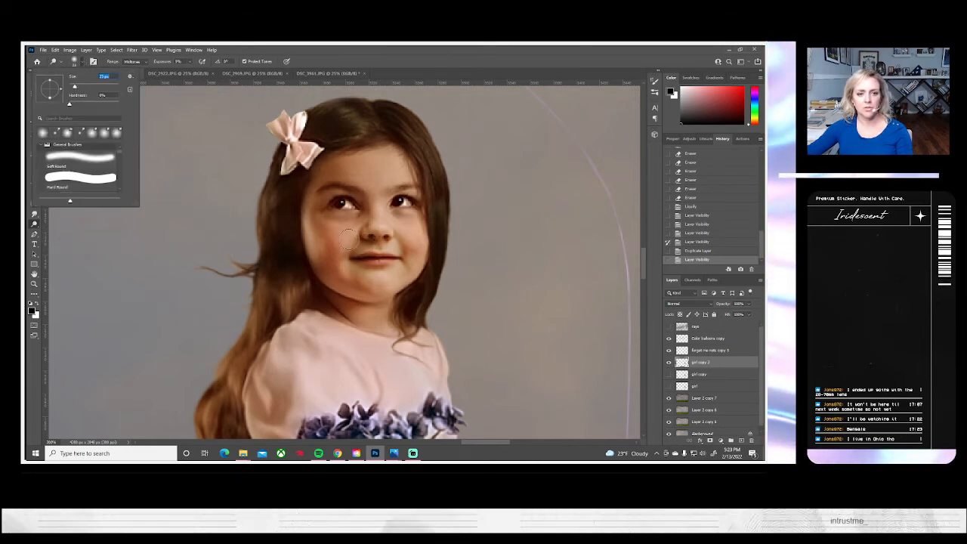
mouse_move(348, 239)
left_mouse_down()
mouse_move(330, 220)
mouse_move(340, 237)
left_mouse_up()
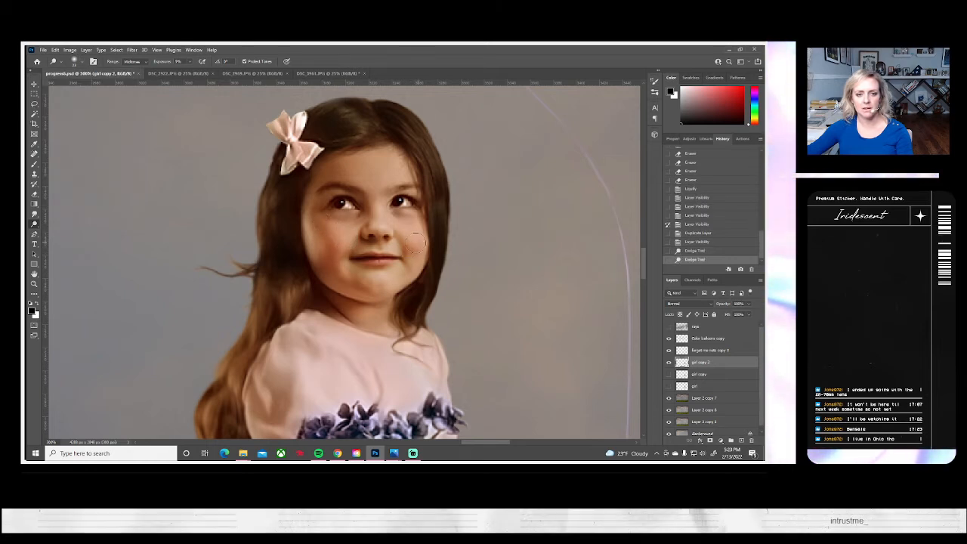
mouse_move(416, 242)
left_mouse_down()
mouse_move(397, 226)
mouse_move(409, 251)
left_mouse_up()
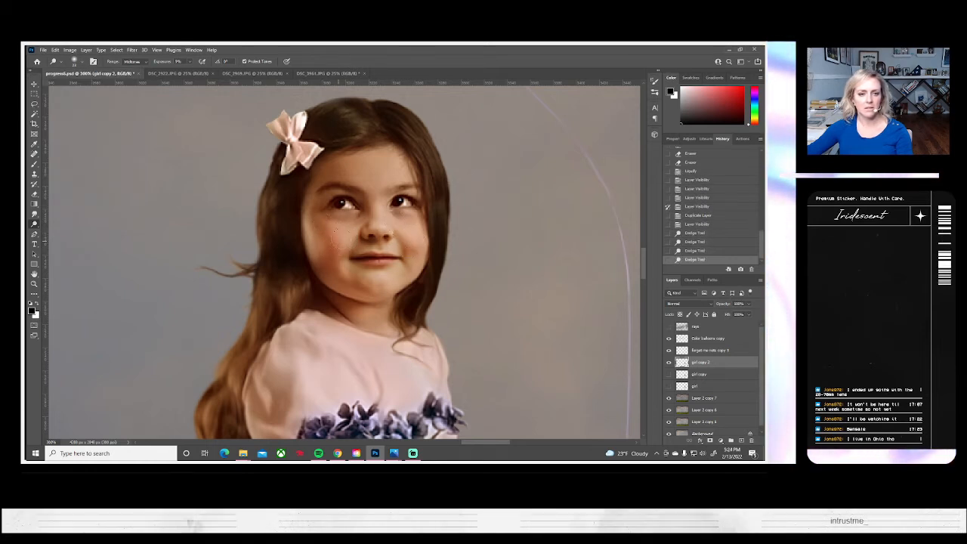
left_click_drag(338, 240, 332, 231)
left_click_drag(332, 235, 340, 249)
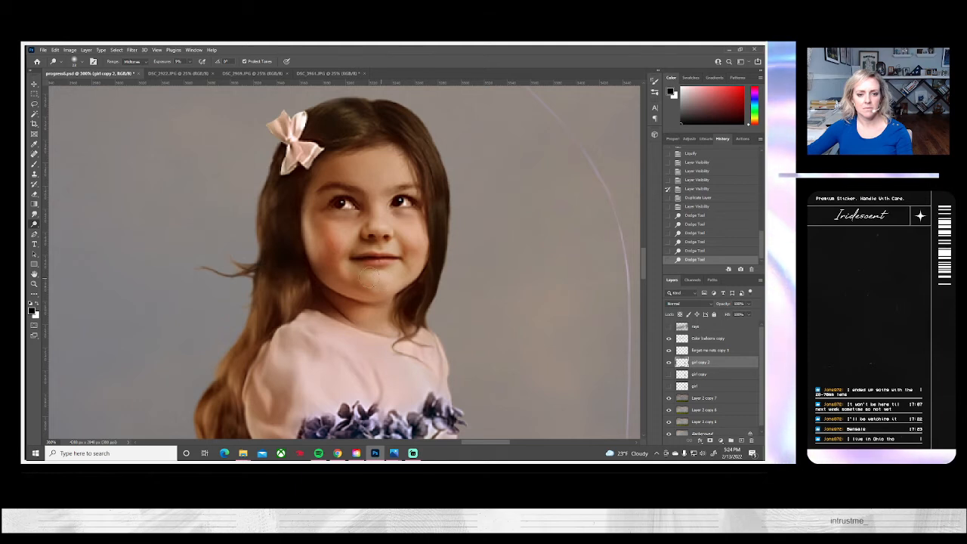
mouse_move(370, 277)
left_mouse_down()
mouse_move(381, 281)
mouse_move(355, 277)
left_mouse_up()
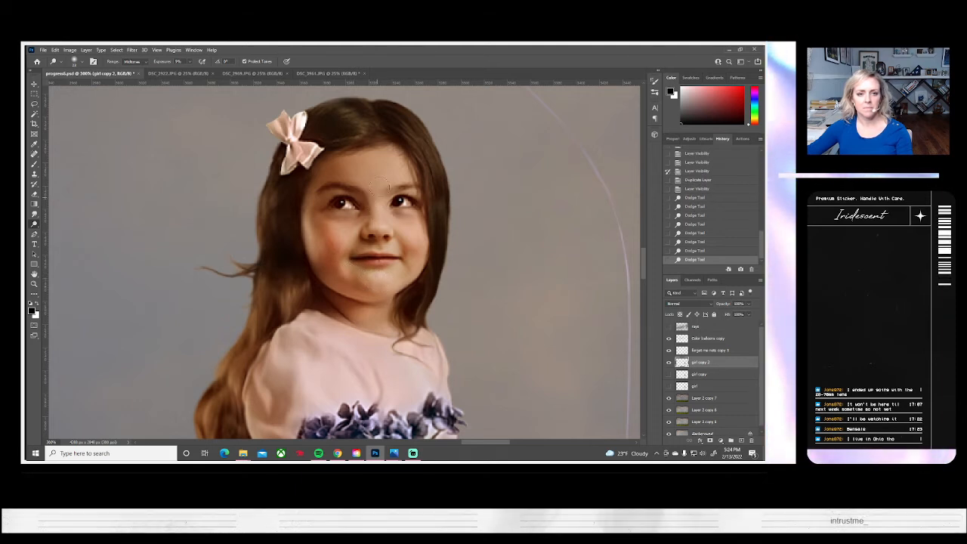
mouse_move(388, 183)
left_mouse_down()
mouse_move(389, 159)
mouse_move(397, 176)
mouse_move(372, 165)
mouse_move(375, 191)
left_mouse_up()
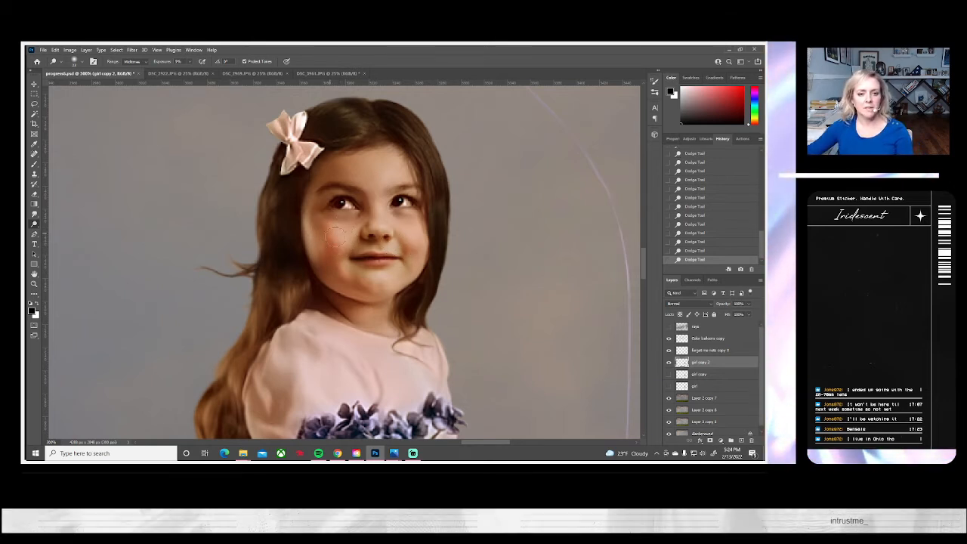
- Smooth the skin on the girl's cheek and along her jaw on girl copy 2 with low-strength Smudge strokes
left_click(36, 215)
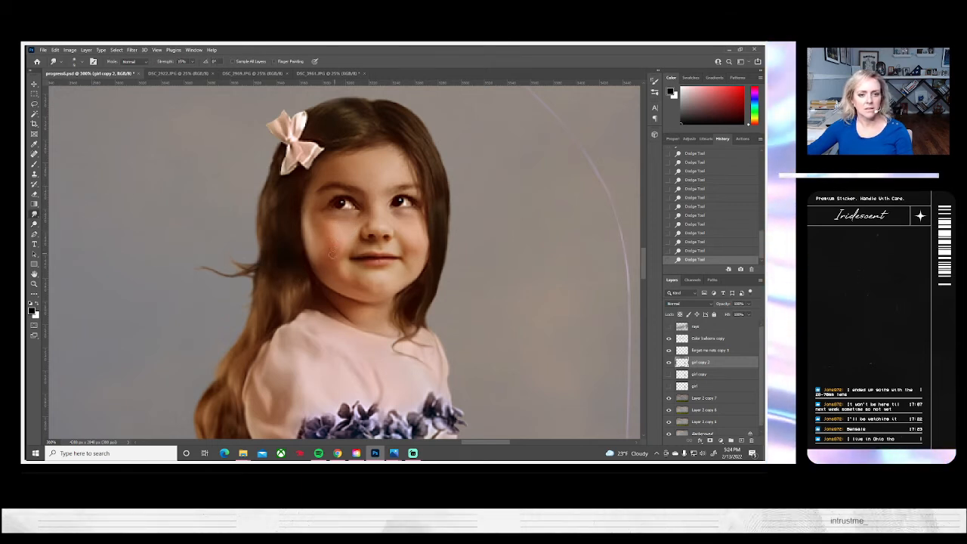
left_click_drag(332, 254, 327, 244)
left_click_drag(325, 238, 322, 230)
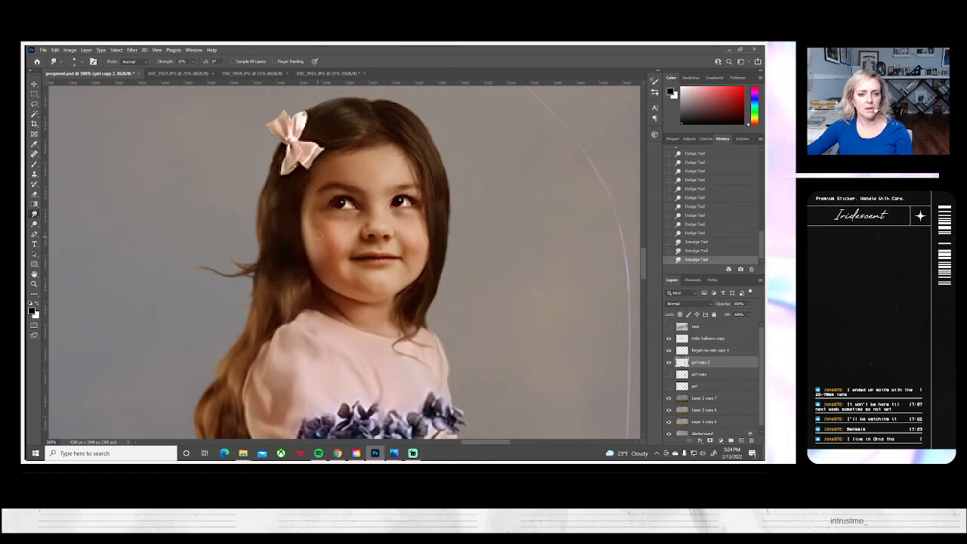
mouse_move(319, 236)
left_mouse_down()
mouse_move(313, 259)
mouse_move(316, 219)
mouse_move(308, 246)
mouse_move(311, 222)
mouse_move(360, 297)
left_mouse_up()
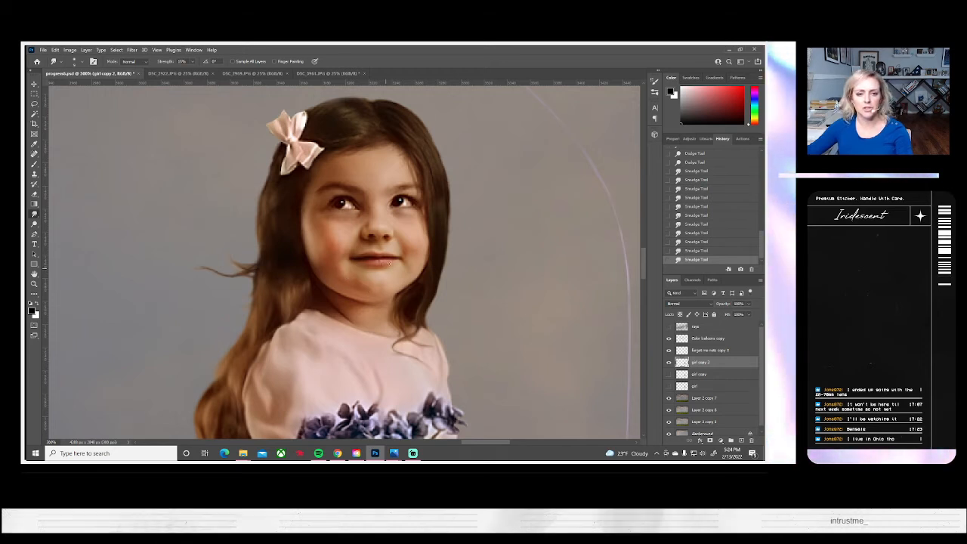
- Darken the contours around the girl's nose and eyes on girl copy 2 with a very small, soft Burn brush set to Midtones at low exposure
left_click(34, 223)
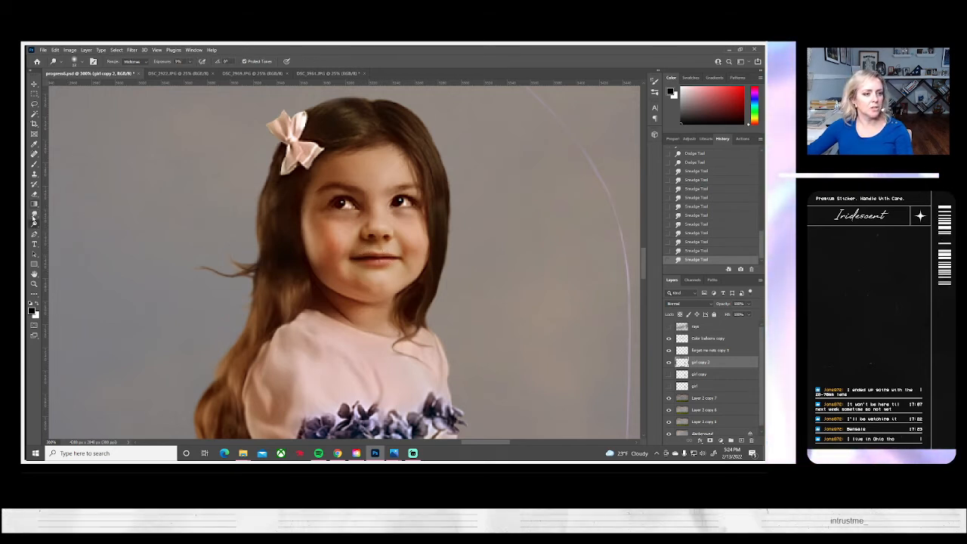
left_click_drag(34, 225, 62, 232)
left_click(62, 232)
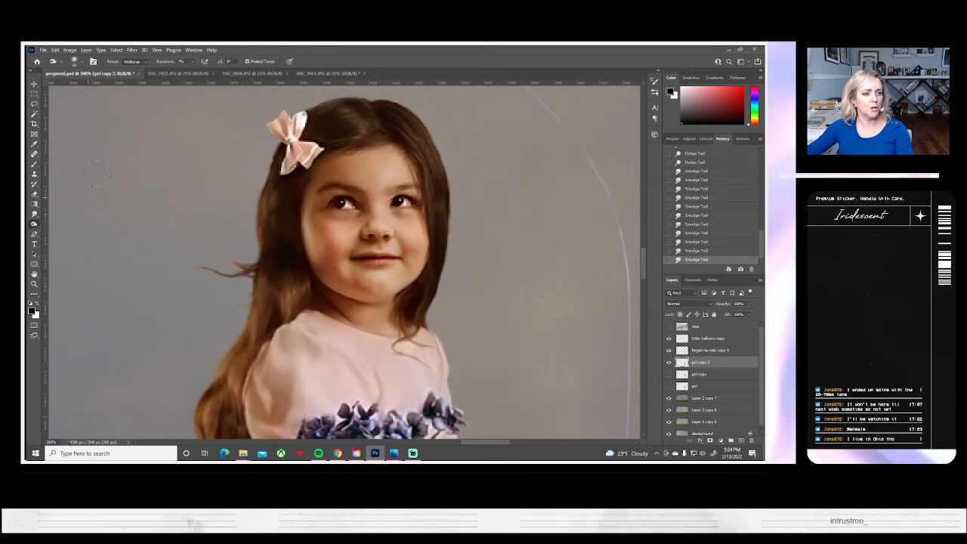
left_click(76, 62)
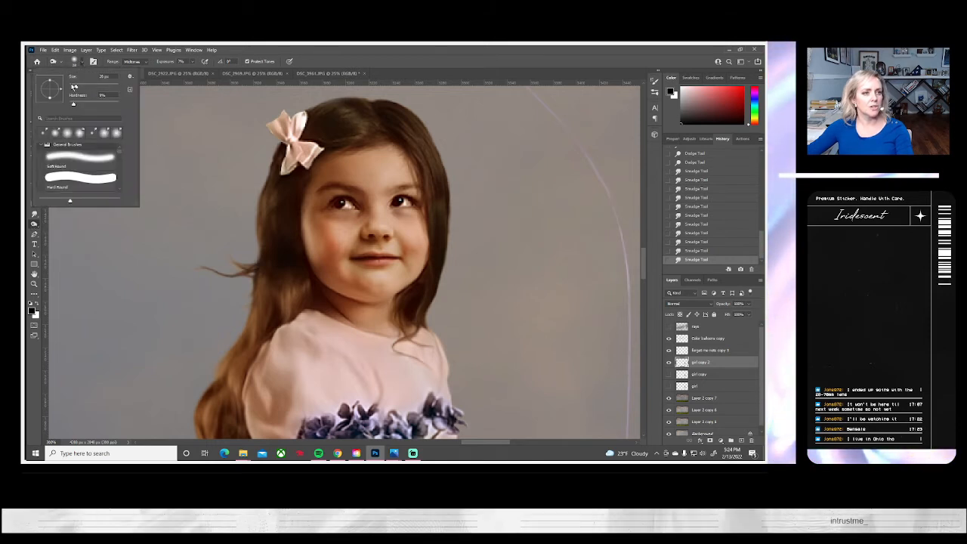
left_click_drag(74, 87, 71, 87)
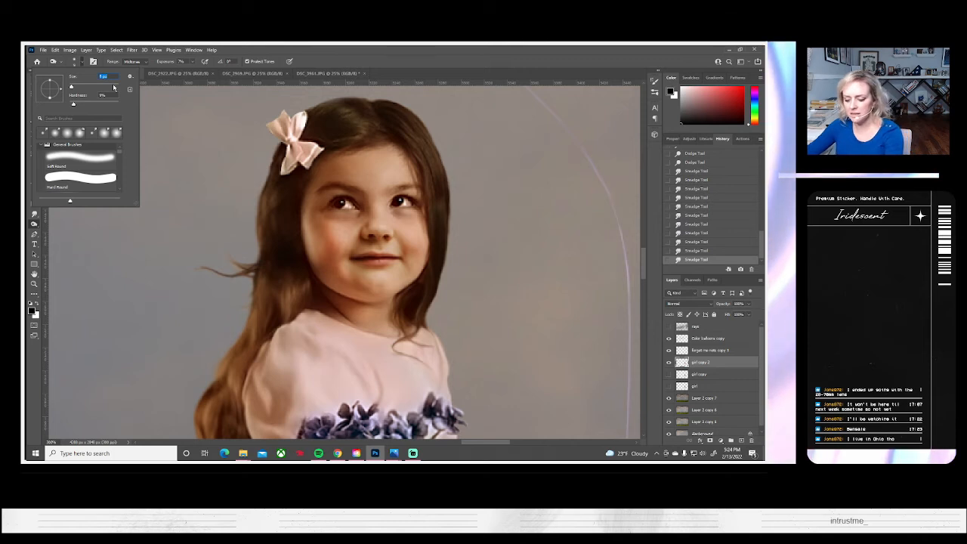
key("Return")
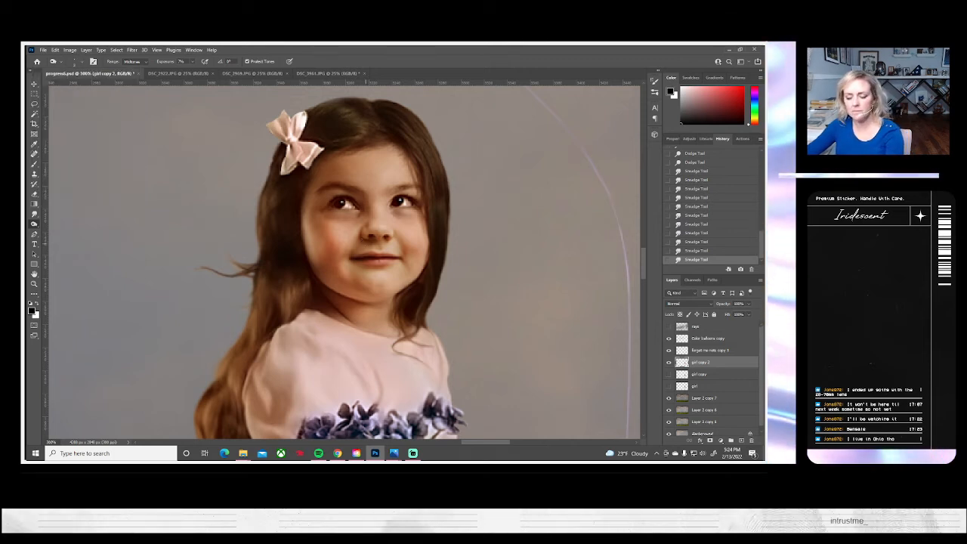
left_click(81, 62)
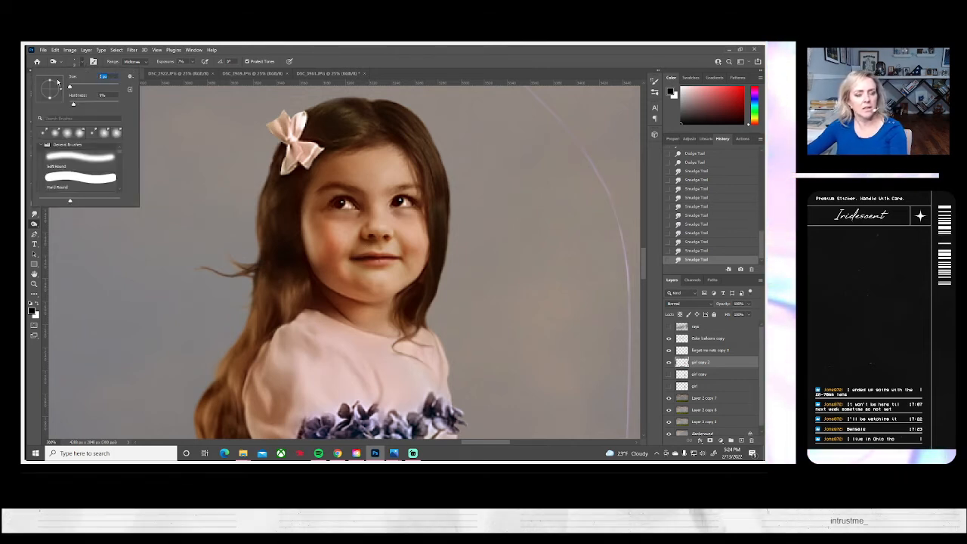
key("Return")
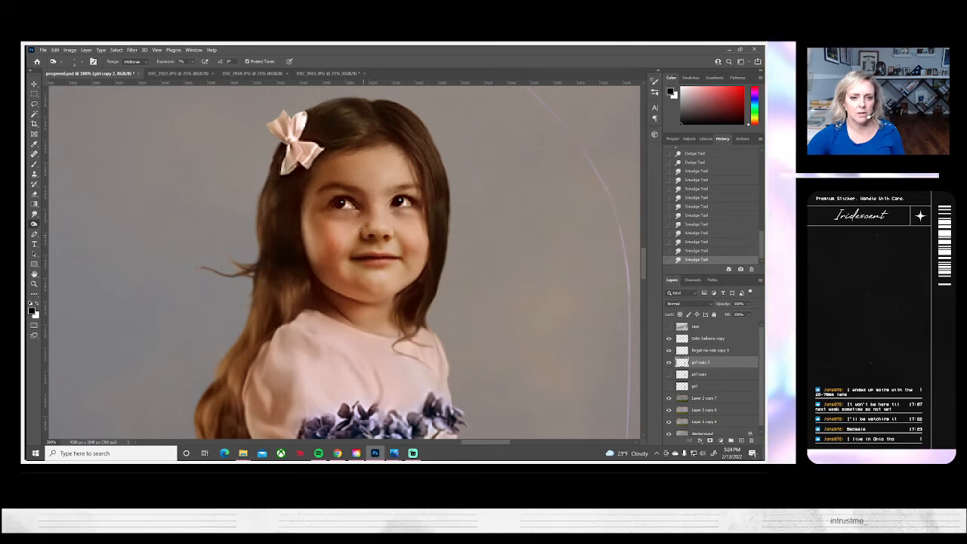
left_click(368, 228)
mouse_move(366, 227)
left_mouse_down()
mouse_move(363, 234)
mouse_move(369, 218)
left_mouse_up()
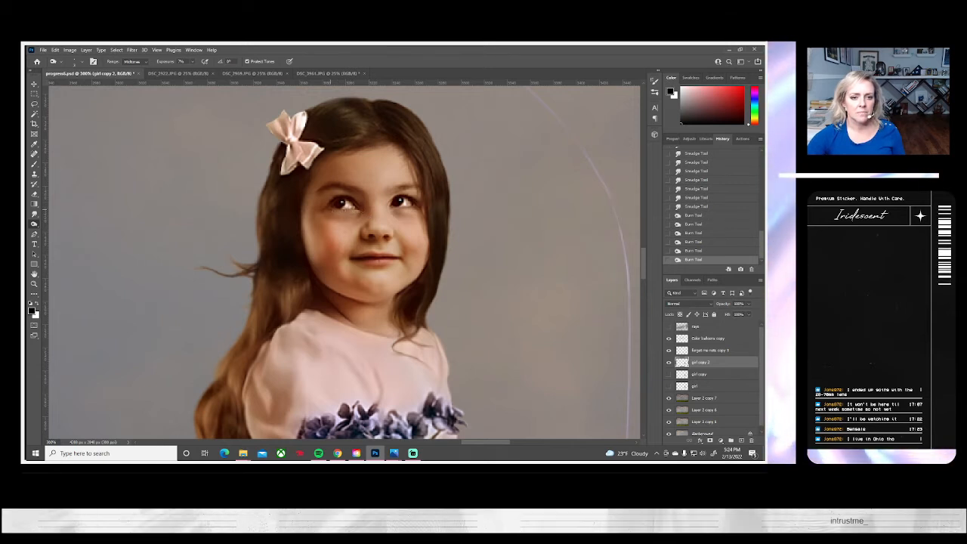
mouse_move(337, 210)
left_mouse_down()
mouse_move(416, 204)
mouse_move(409, 194)
left_mouse_up()
left_click_drag(402, 194, 407, 195)
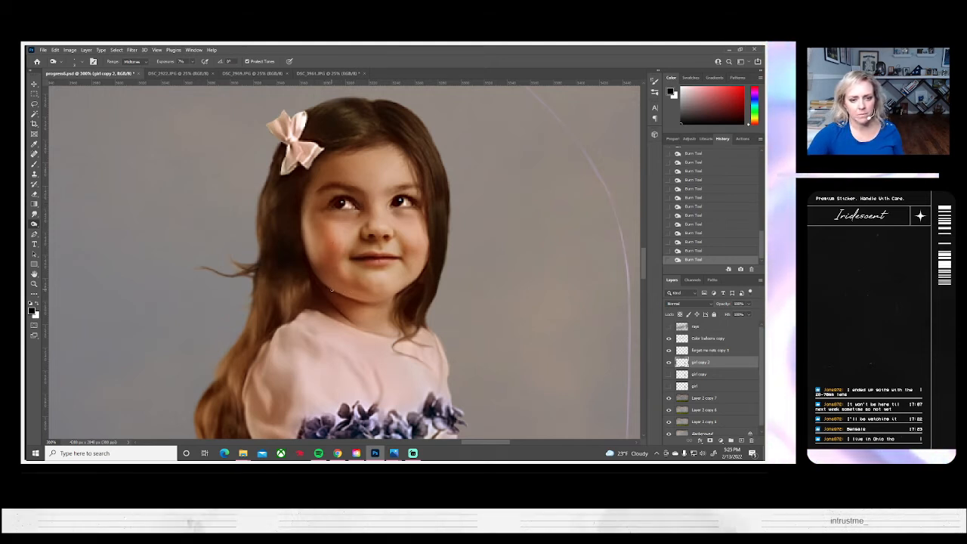
- Step back through the last two Burn strokes in the history to compare the face, and restore them
left_click(696, 250)
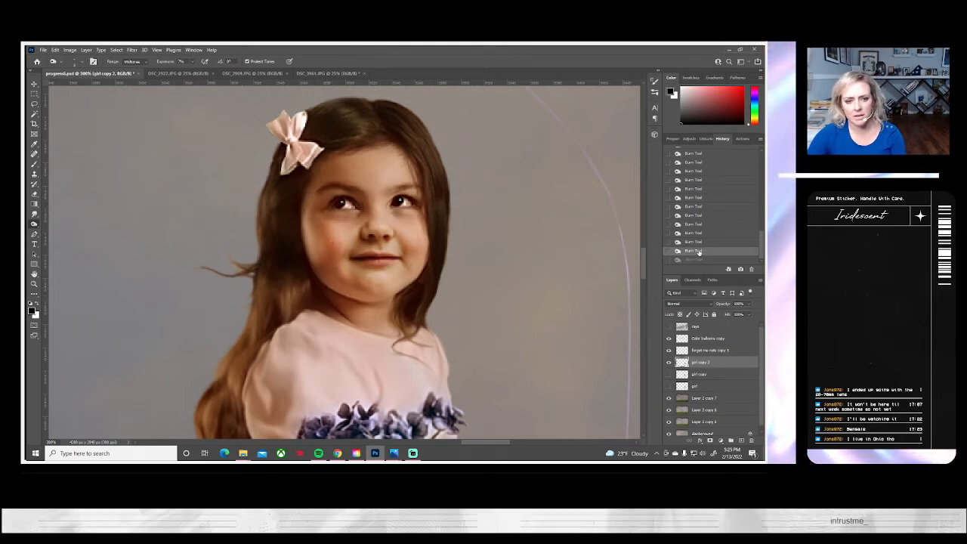
left_click(695, 242)
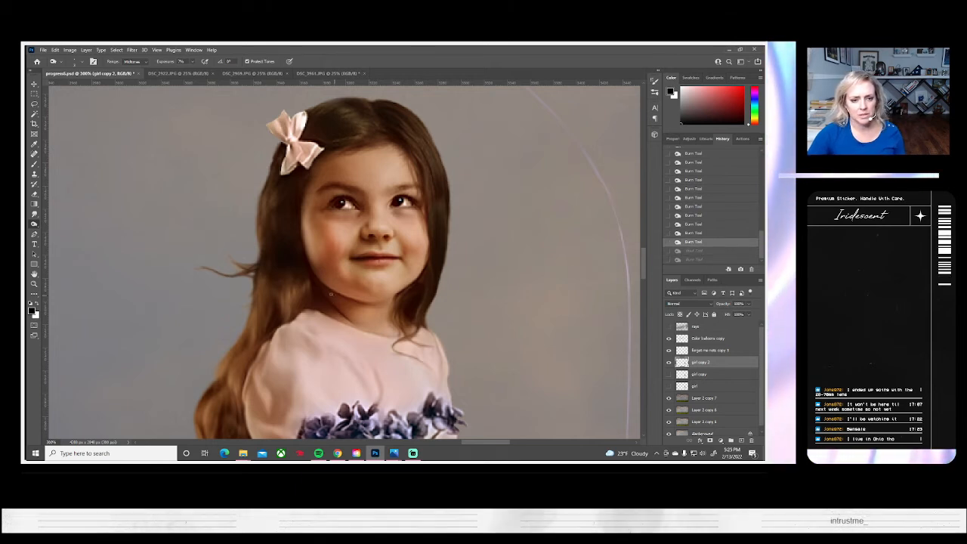
key("ctrl+shift+z")
key("ctrl+shift+z")
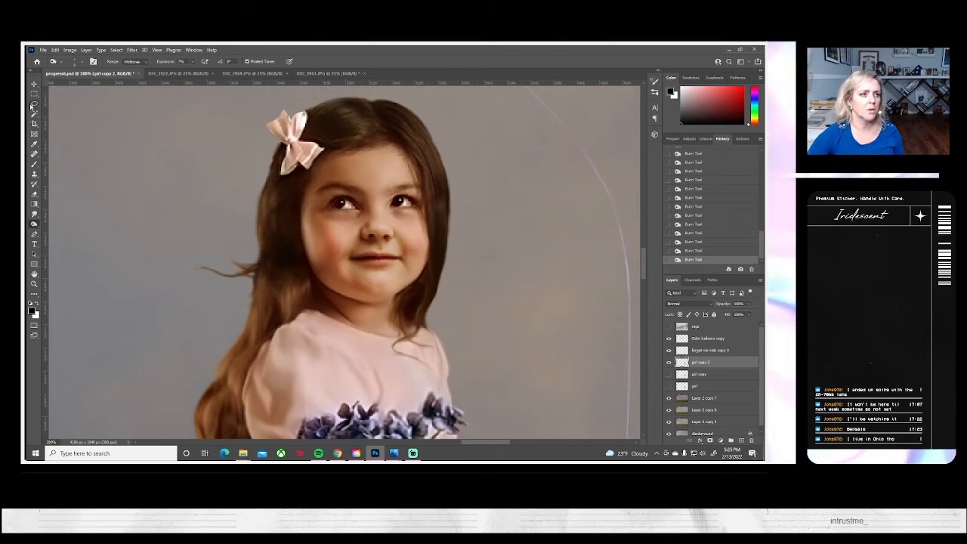
- Deepen the shading around the chin with a larger Burn brush, and beside the bridge of the nose with a smaller one
left_click(81, 63)
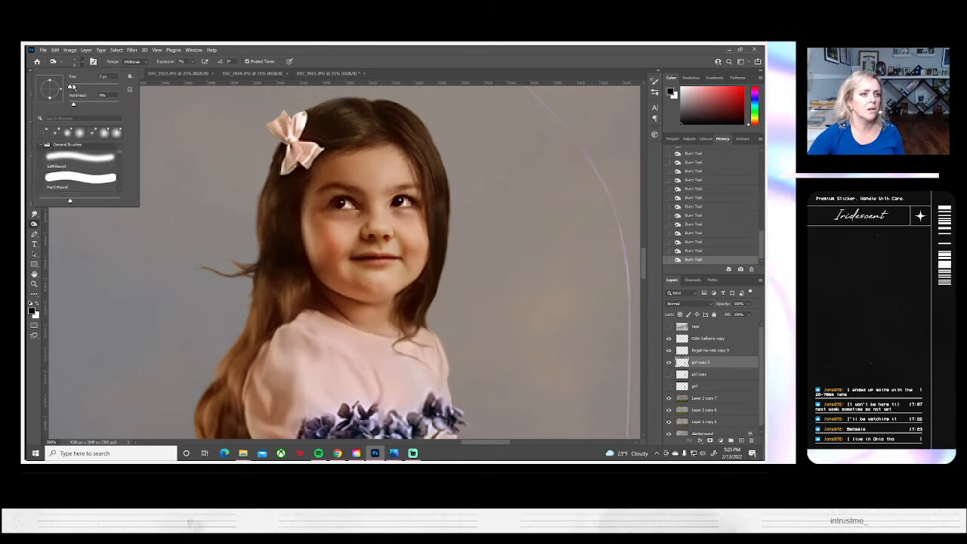
left_click_drag(71, 86, 75, 87)
left_click(368, 289)
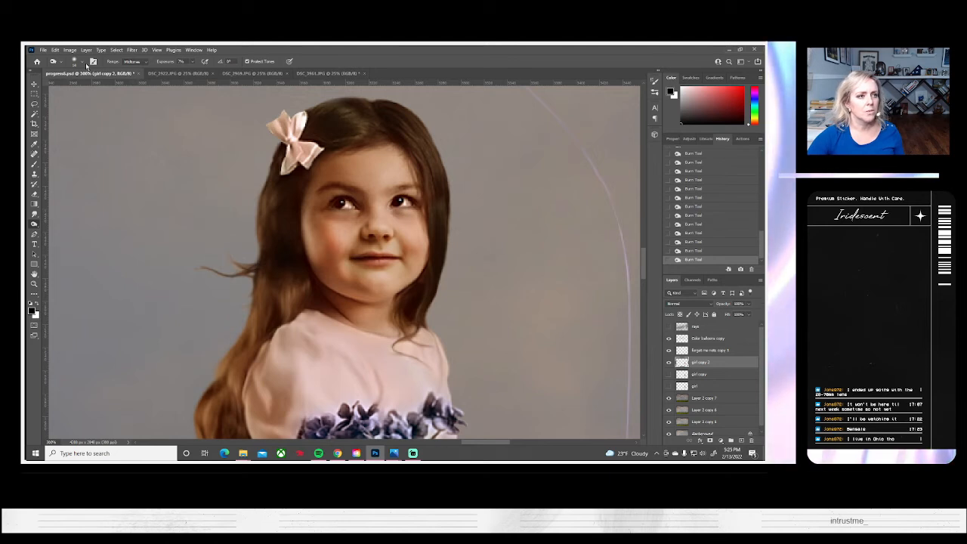
left_click(81, 62)
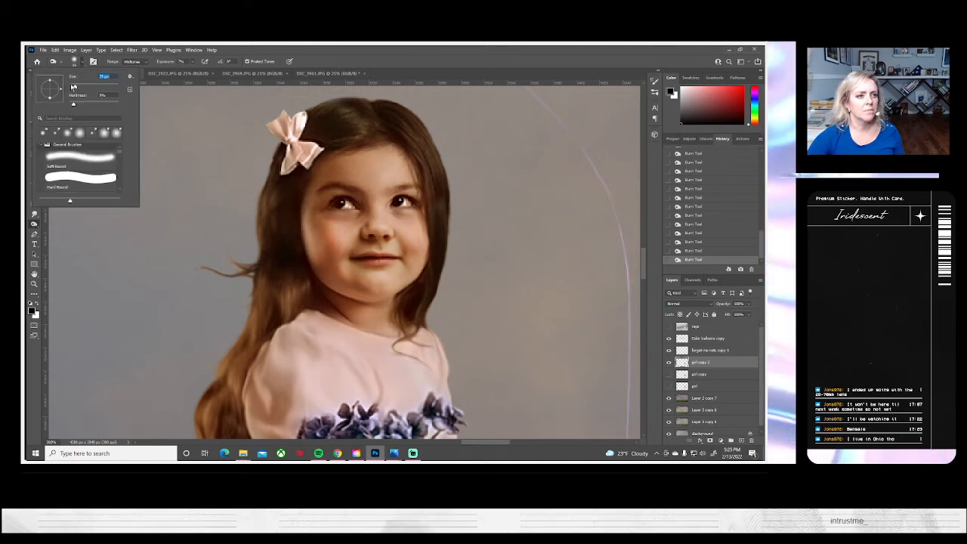
left_click_drag(73, 87, 71, 87)
left_click(391, 212)
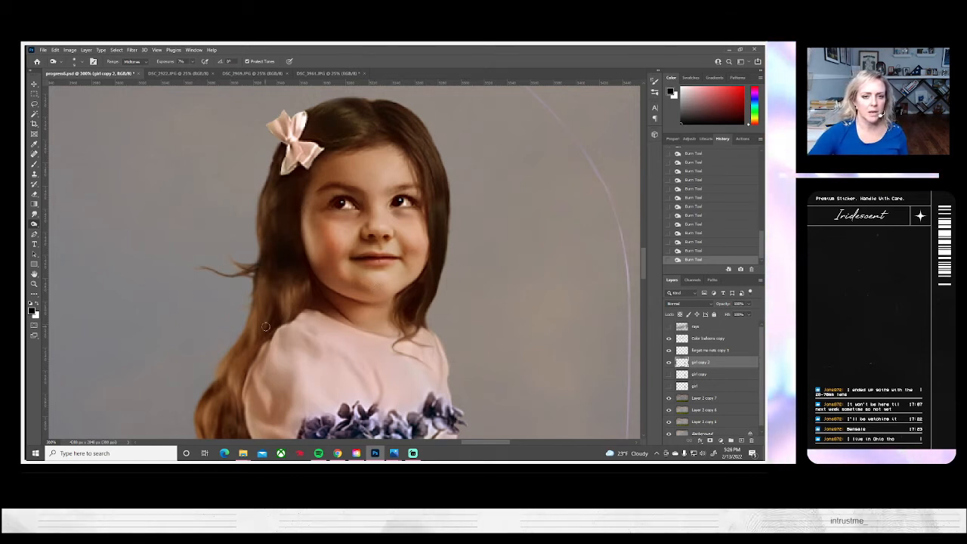
- Lighten the tip and bridge of the girl's nose with a 5 px soft Dodge brush set to Midtones
right_click(34, 224)
left_click(62, 224)
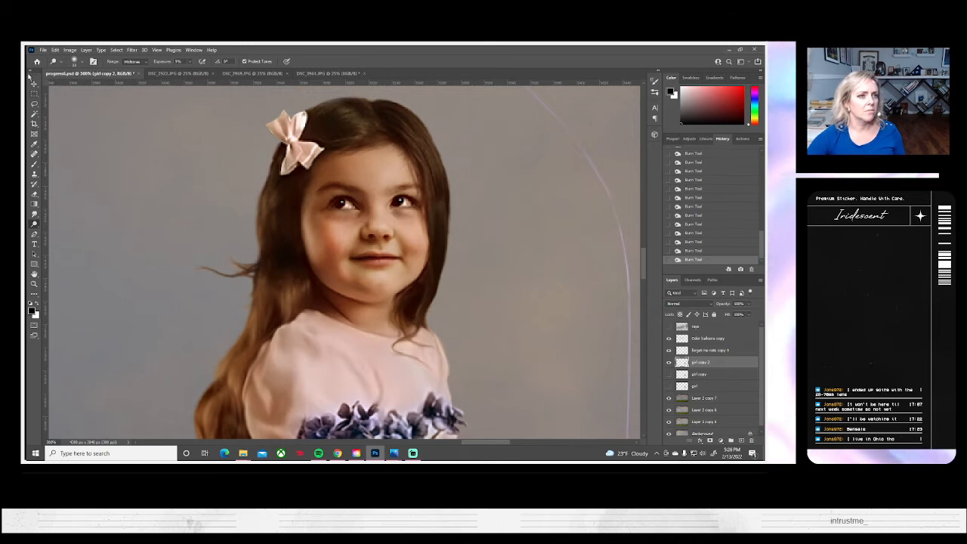
left_click(78, 62)
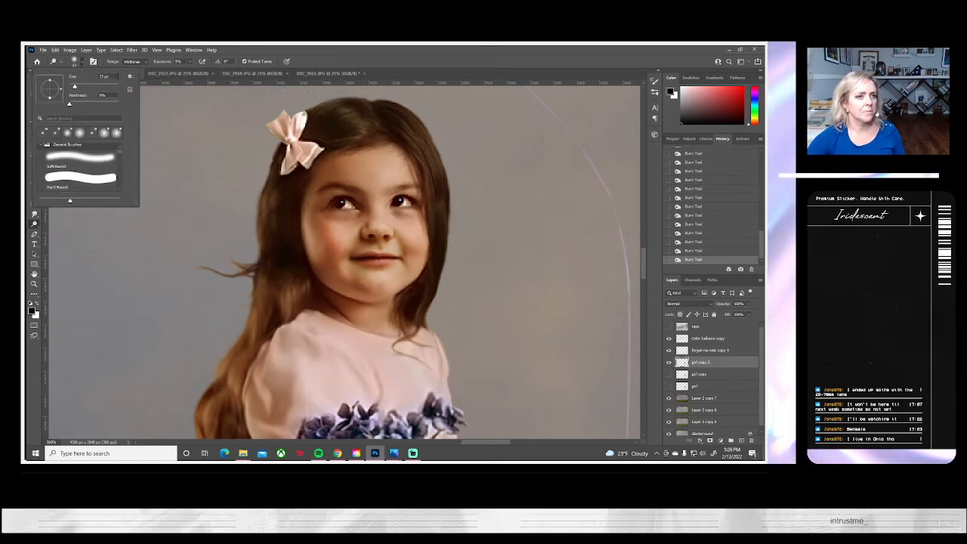
type("5")
key("Return")
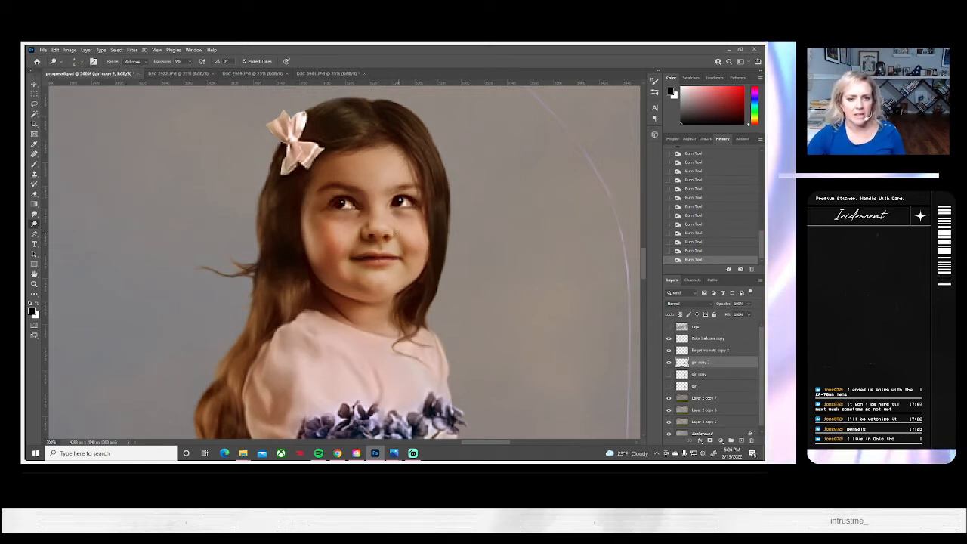
left_click(383, 228)
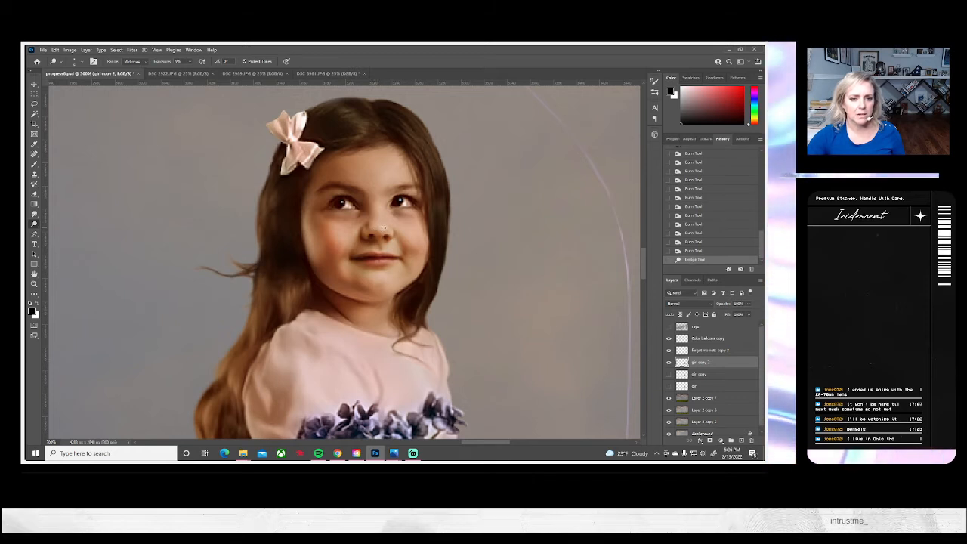
left_click(382, 228)
left_click(379, 218)
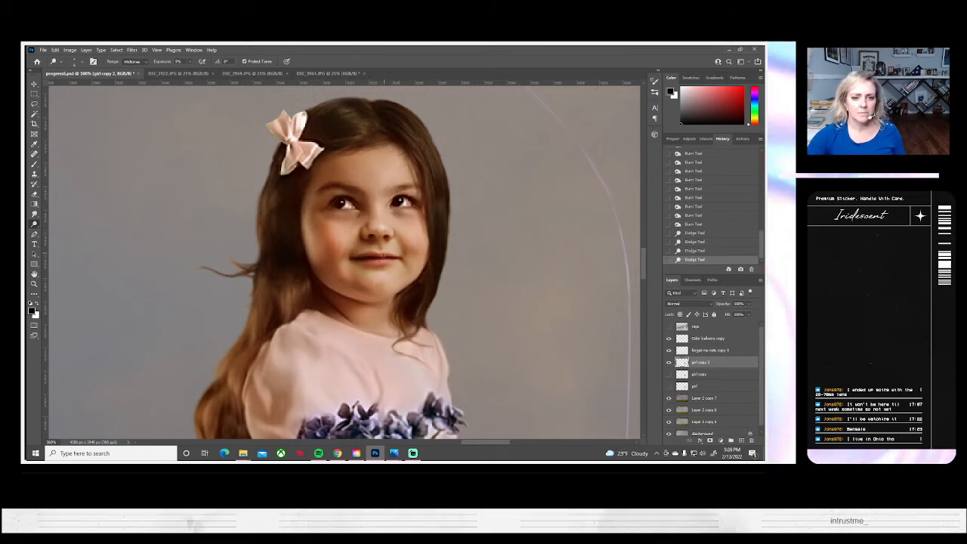
- Lighten the skin just above the upper lip and beneath both eyes with the small Dodge brush
left_click(385, 247)
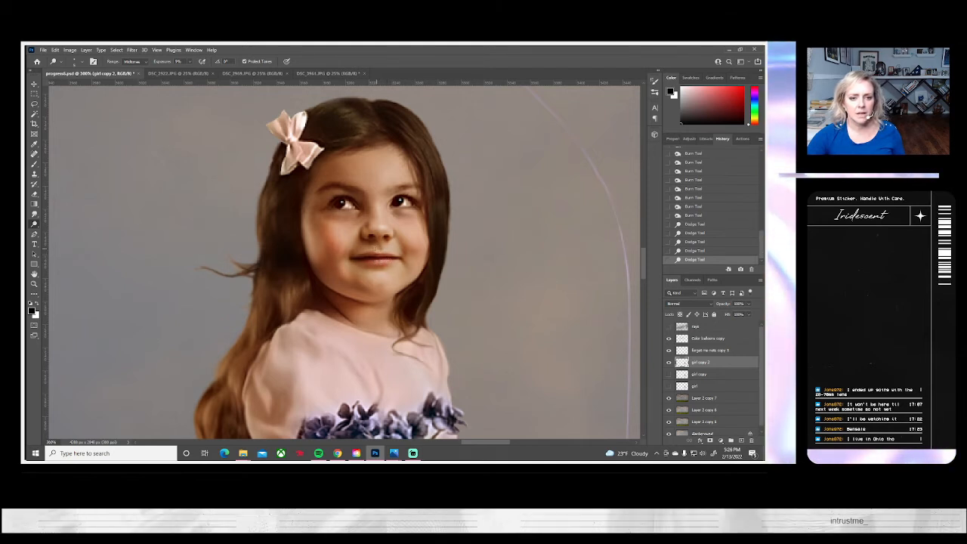
left_click(385, 247)
left_click(385, 250)
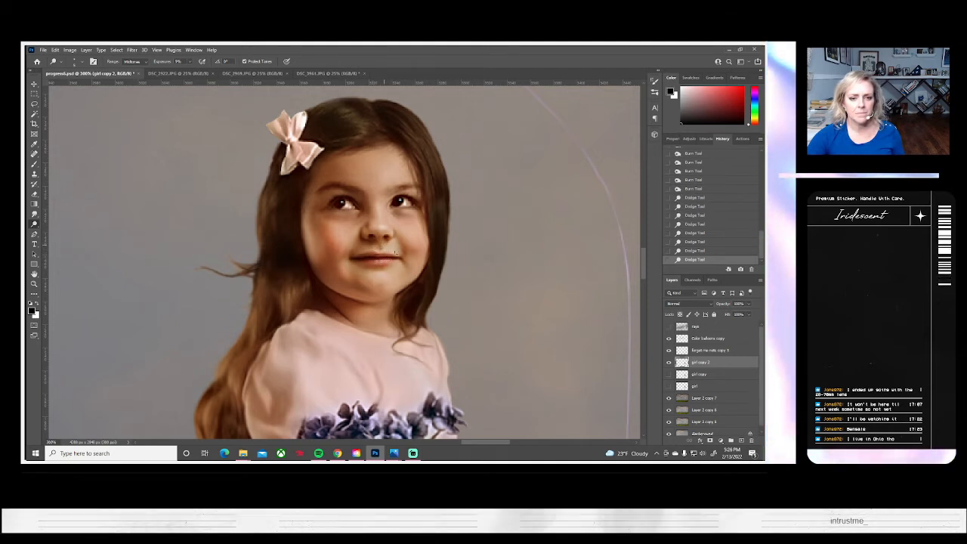
left_click(394, 251)
left_click(394, 252)
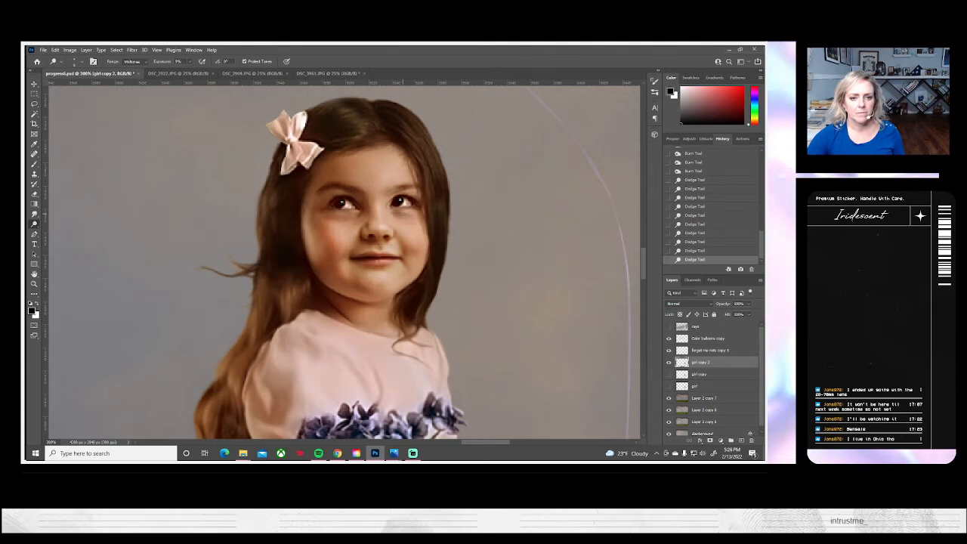
left_click(409, 213)
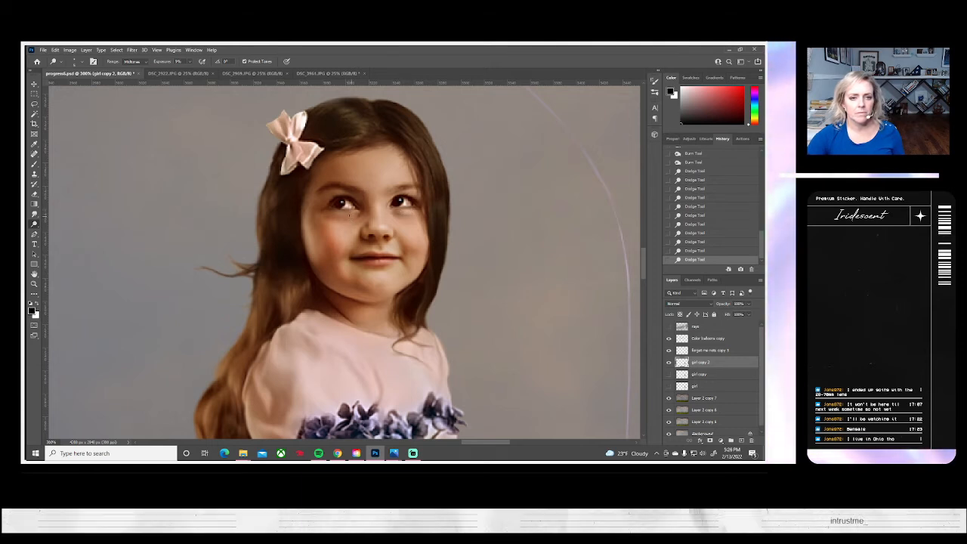
left_click(349, 213)
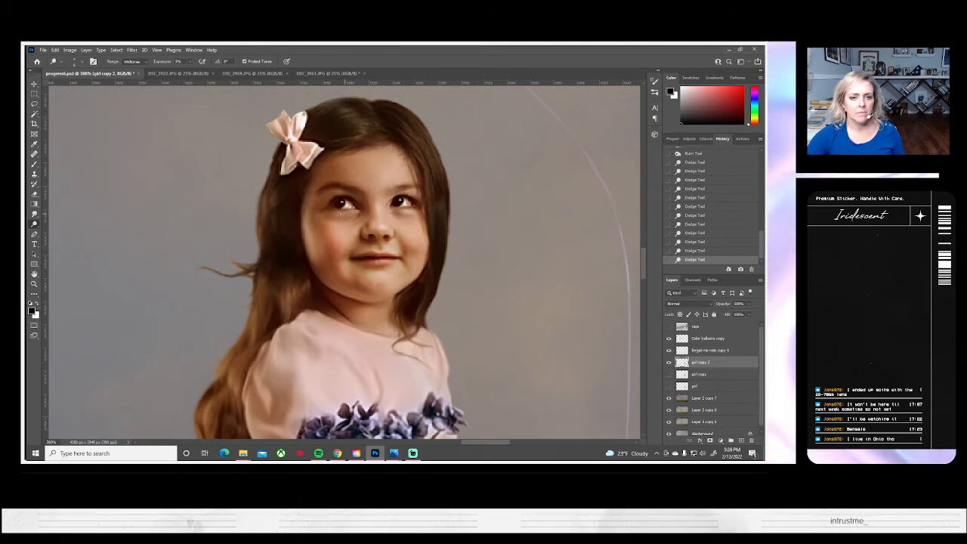
- Lighten the girl's cheeks on girl copy 2, enlarging the soft Dodge brush for broader highlights
left_click(411, 239)
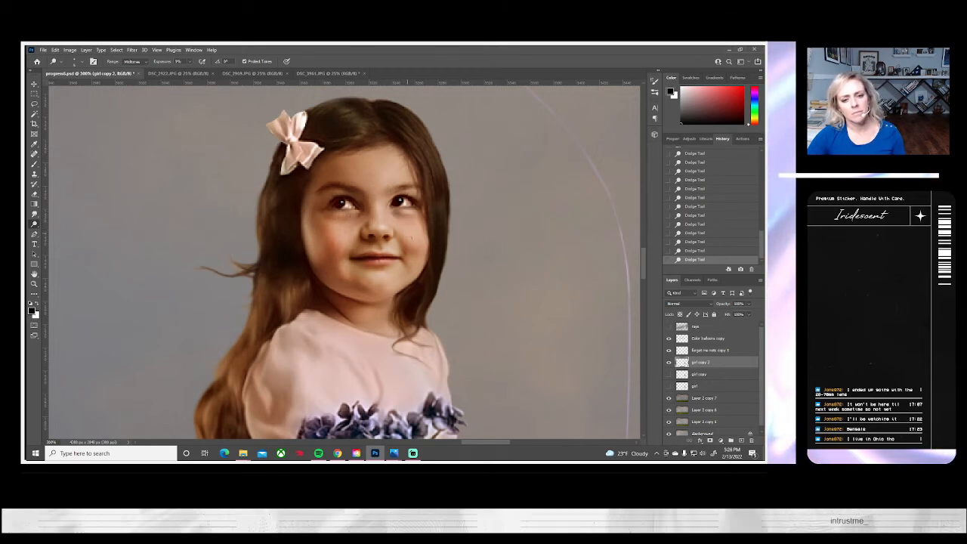
left_click(75, 63)
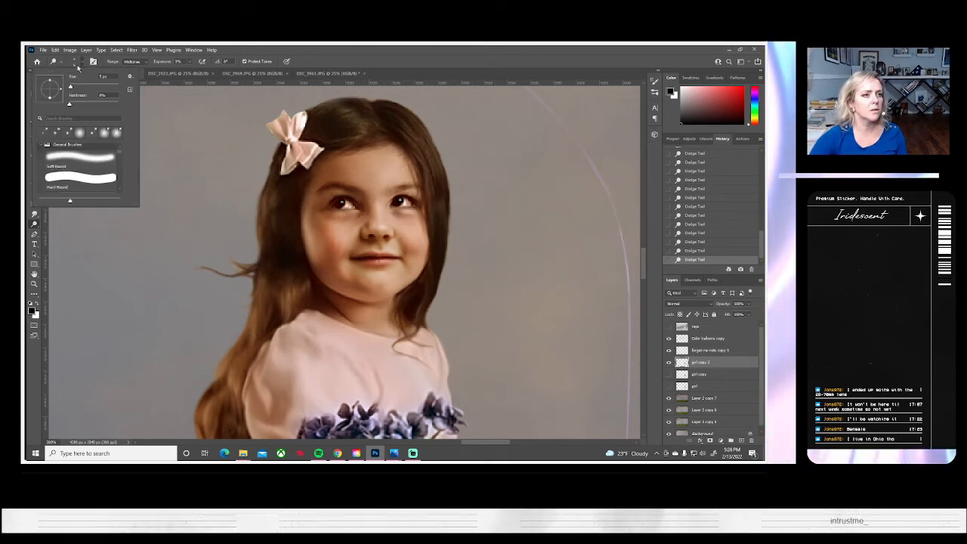
left_click_drag(70, 86, 73, 85)
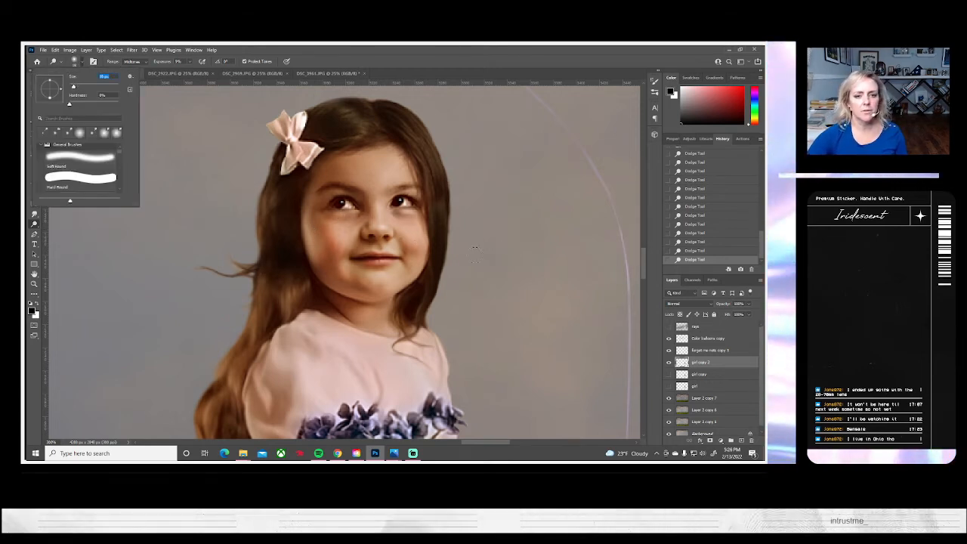
left_click(410, 230)
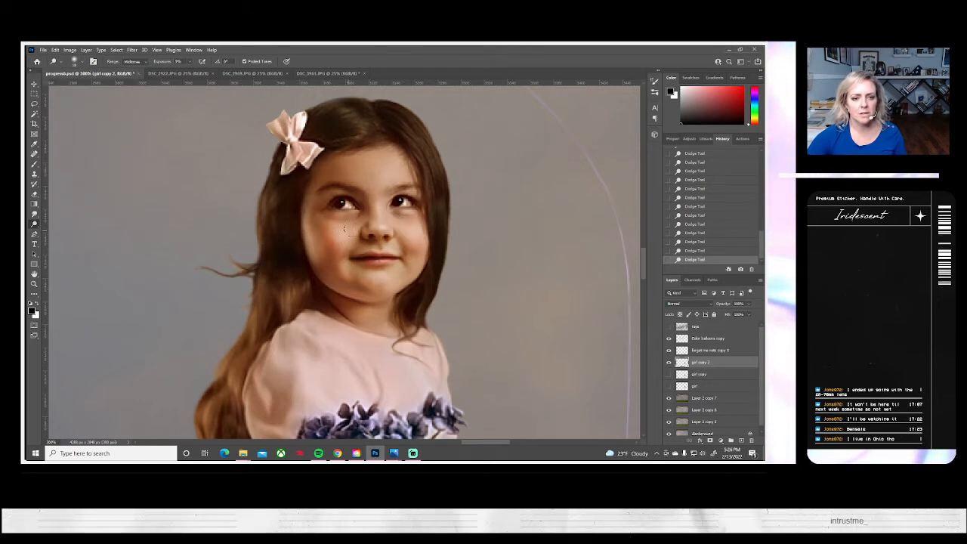
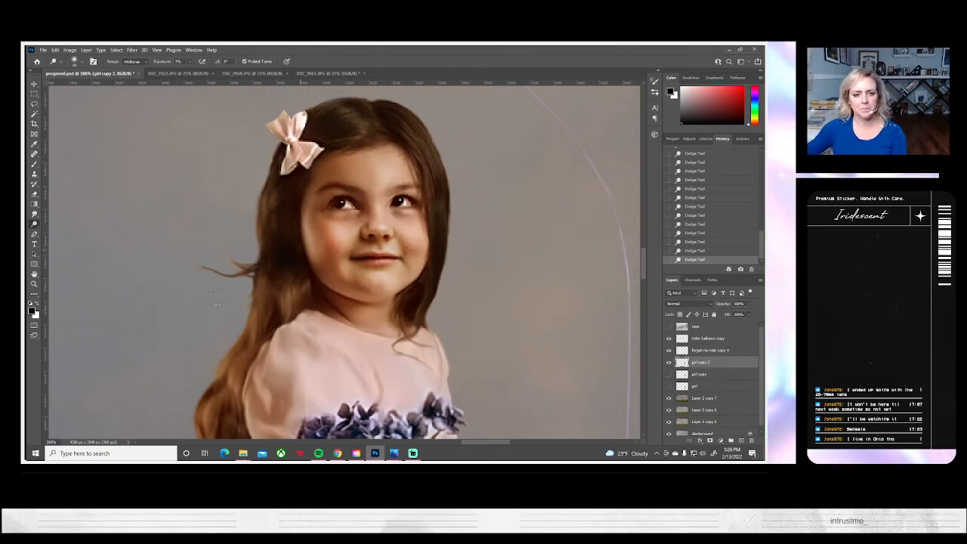
- Toggle girl copy 2 off and on to compare the retouching, and show the girl copy layer beneath it
left_click(34, 283)
scroll(176, 272, "down", 5)
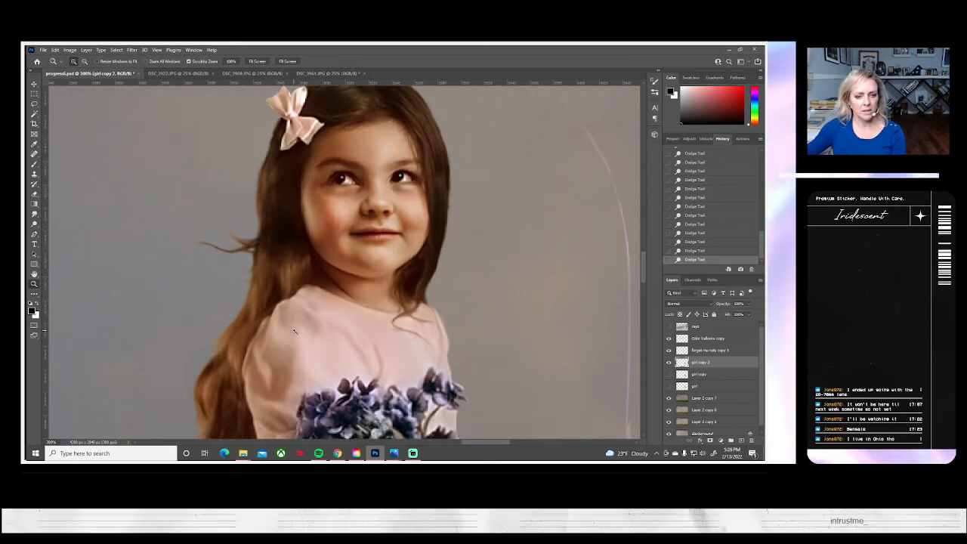
scroll(281, 290, "down", 2)
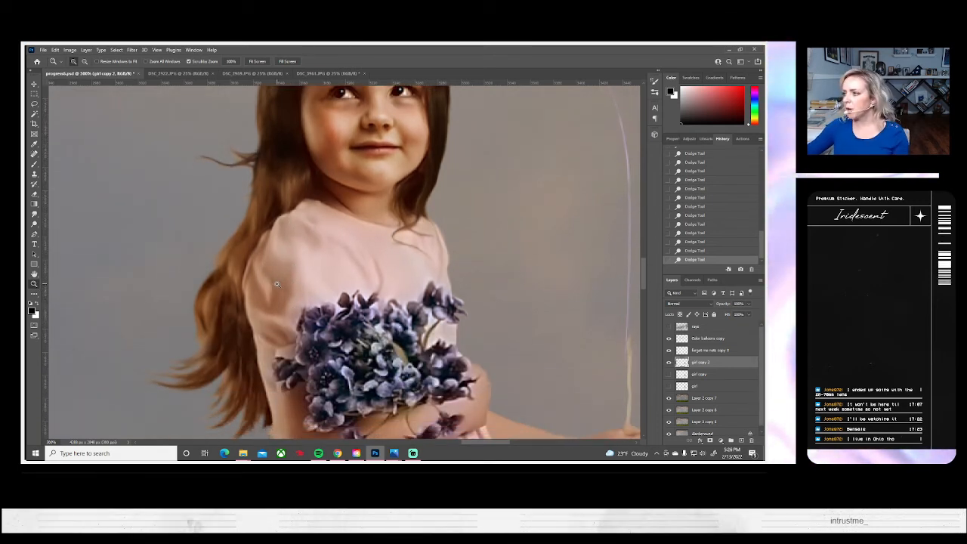
left_click(668, 362)
left_click(668, 363)
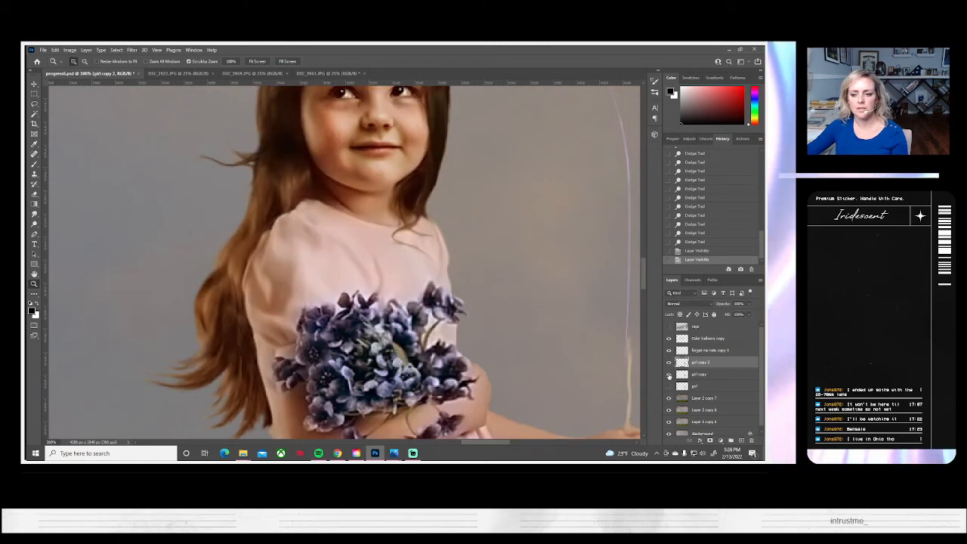
left_click(668, 375)
scroll(581, 330, "up", 6)
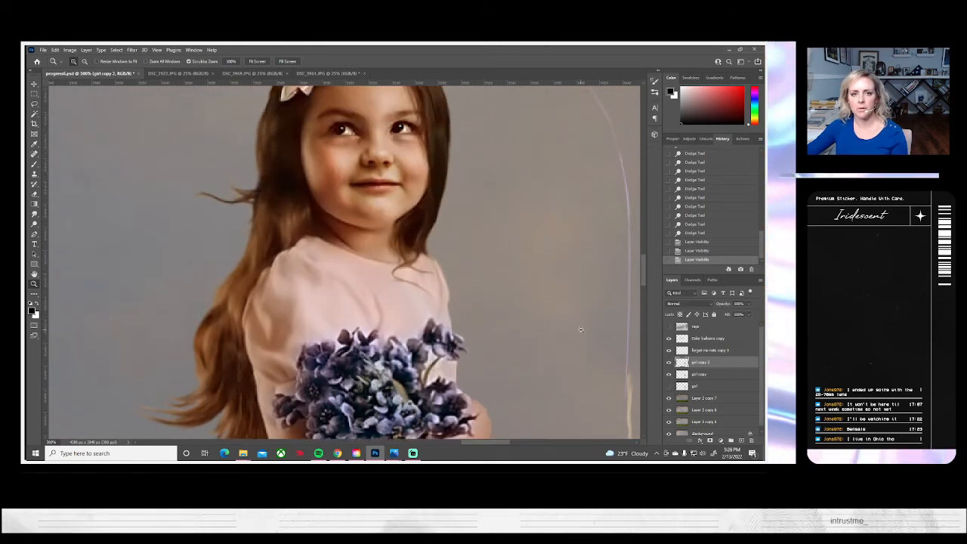
- Toggle girl copy 2 off and on to compare the retouching close up and across the full image, and hide girl copy
left_click(668, 362)
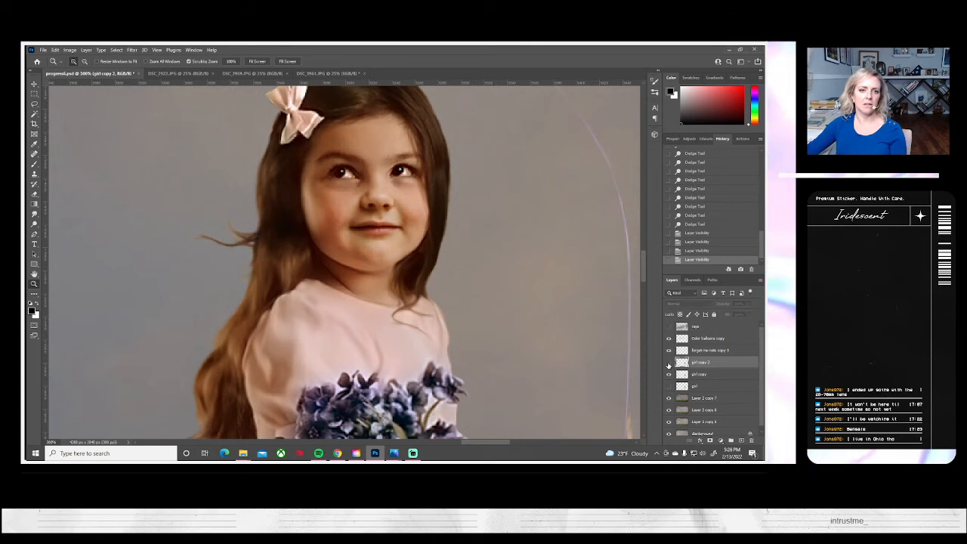
left_click(668, 363)
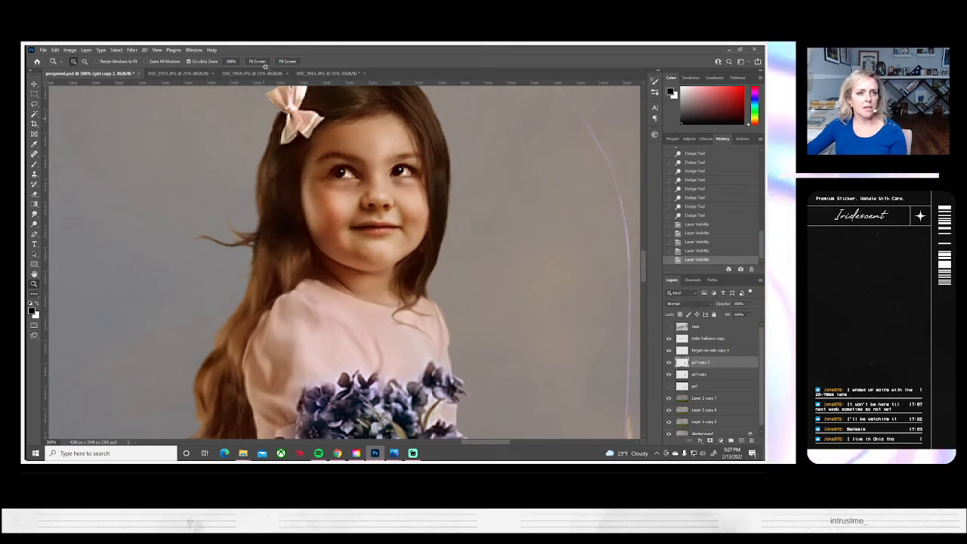
left_click(258, 62)
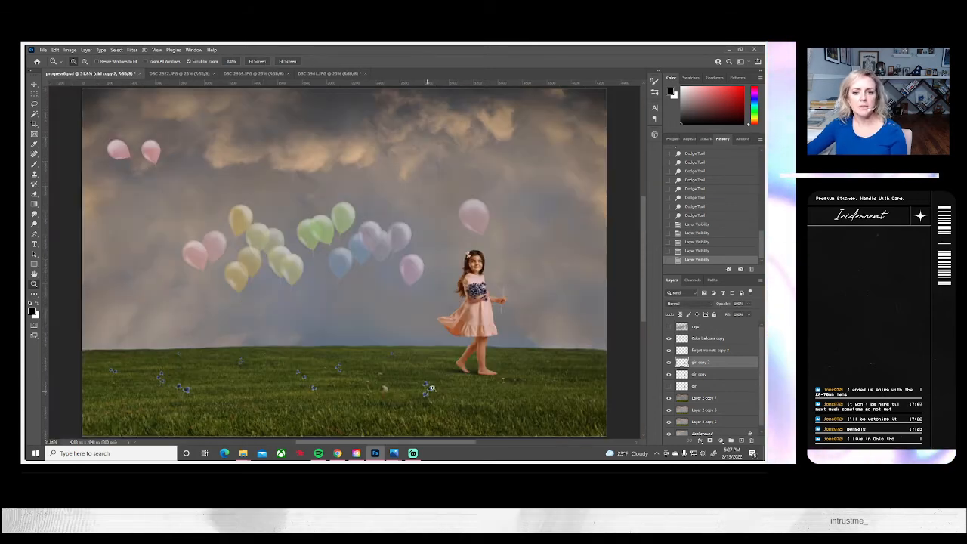
left_click(668, 362)
left_click(668, 362)
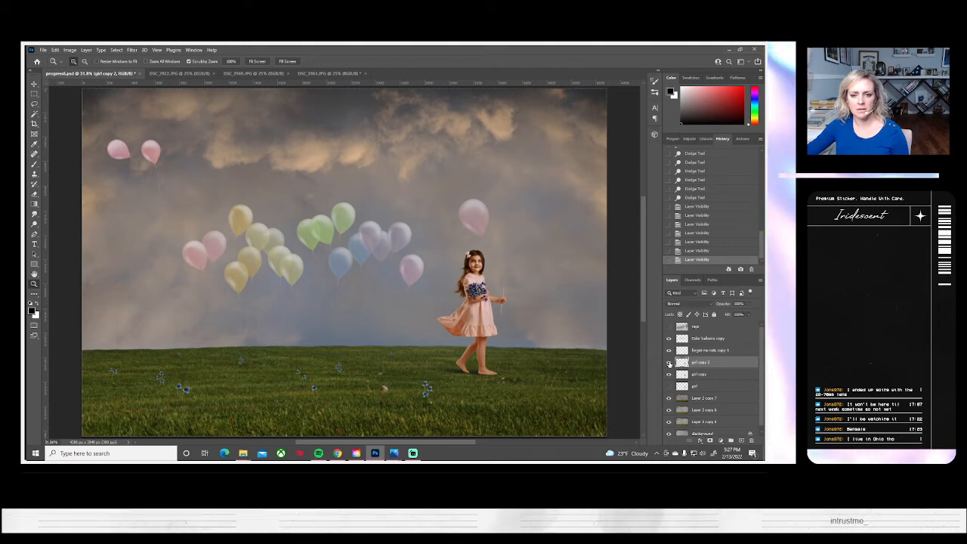
left_click(668, 362)
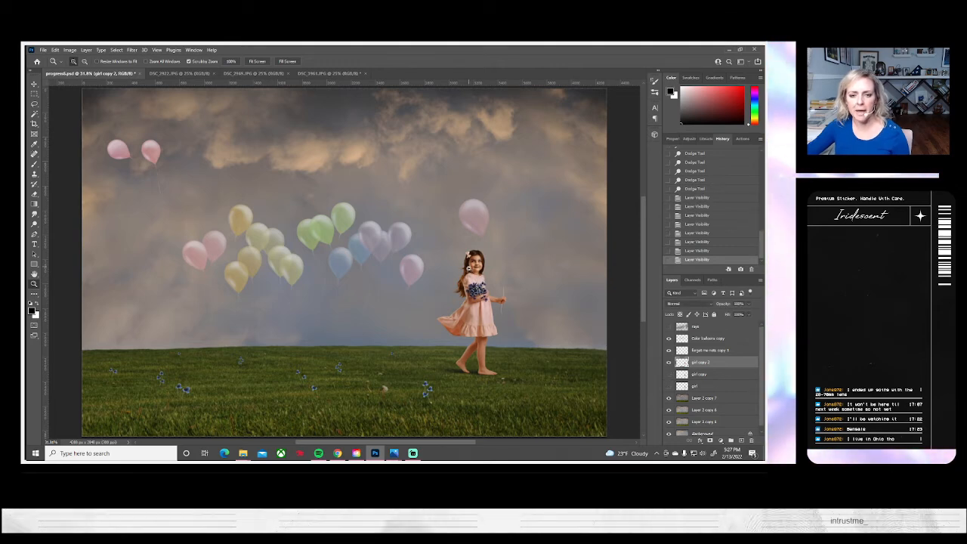
- Lighten the wavy hair behind the girl's shoulder and alongside her cheek on girl copy 2 with the Dodge tool set to Midtones
left_click_drag(469, 268, 474, 282)
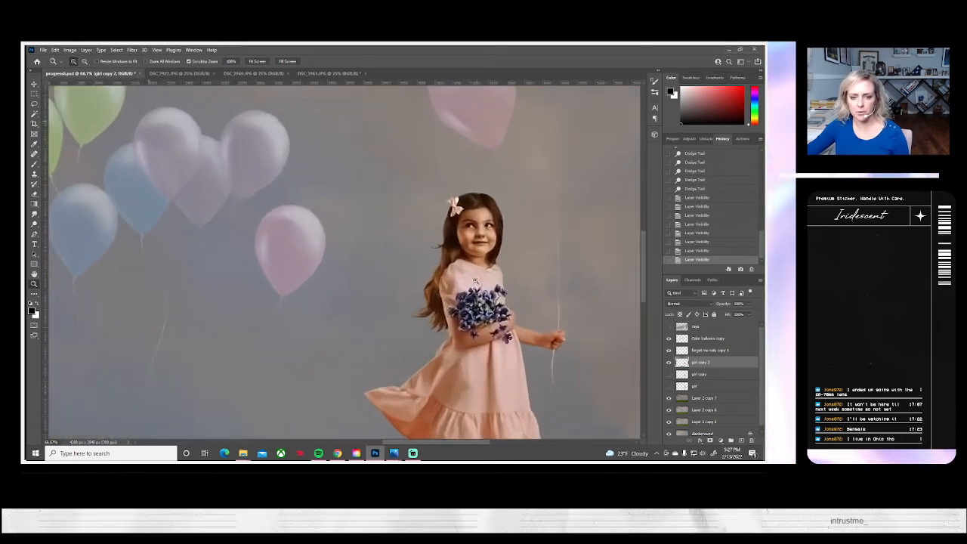
left_click(475, 281)
scroll(474, 276, "up", 1)
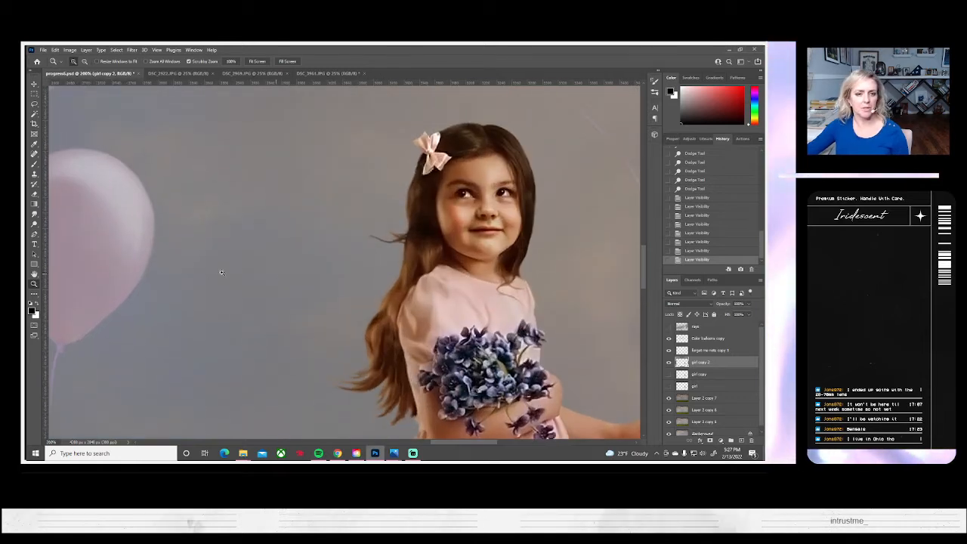
left_click(34, 224)
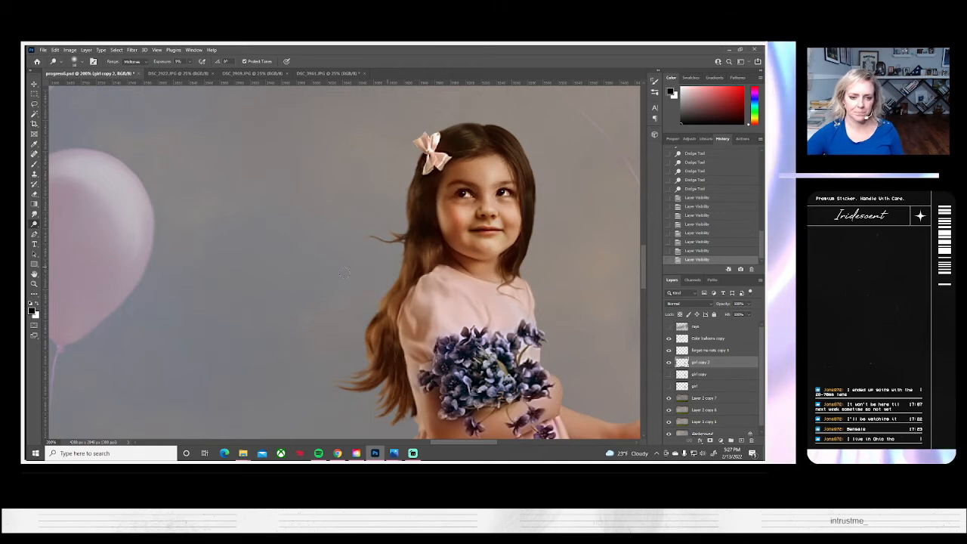
scroll(344, 273, "right", 2)
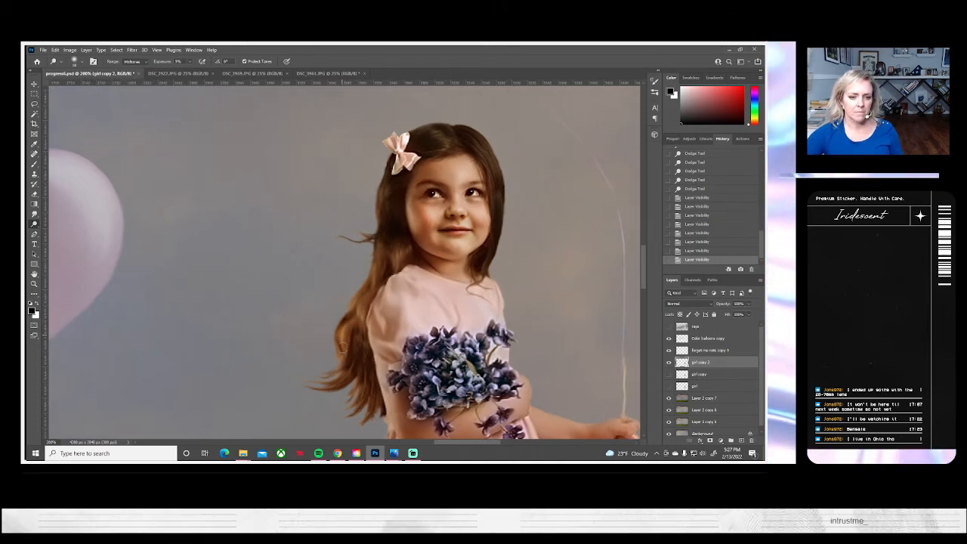
mouse_move(342, 346)
left_mouse_down()
mouse_move(346, 327)
mouse_move(361, 322)
mouse_move(364, 340)
mouse_move(371, 317)
left_mouse_up()
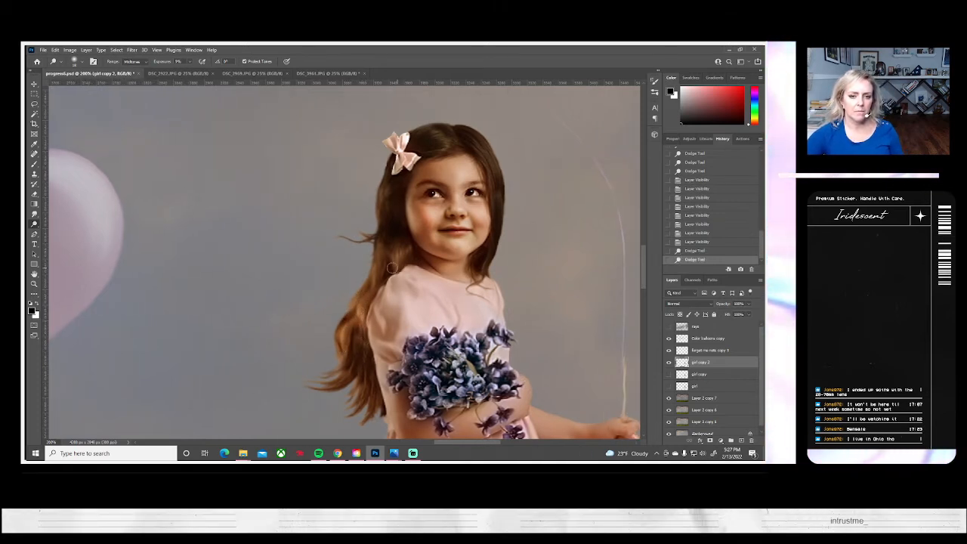
mouse_move(392, 250)
left_mouse_down()
mouse_move(403, 259)
mouse_move(412, 246)
left_mouse_up()
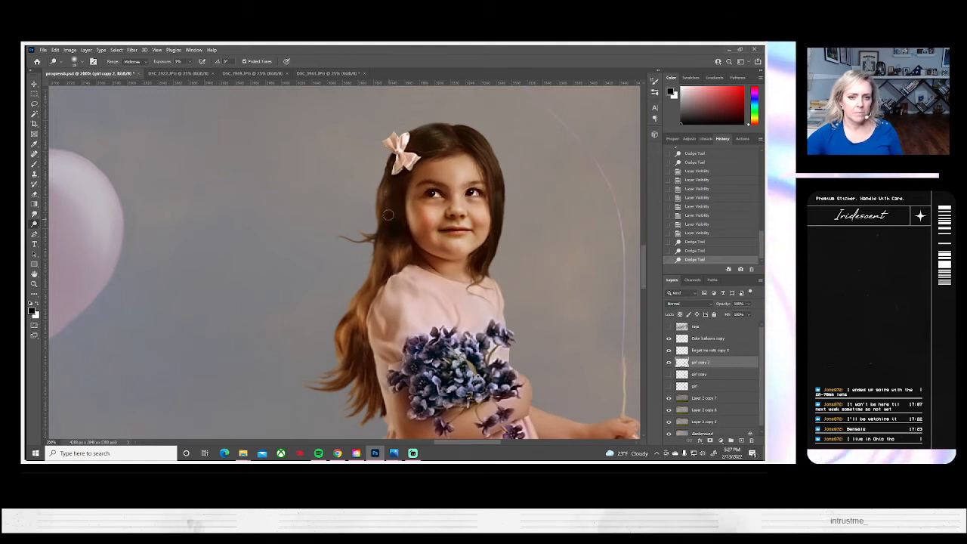
left_click_drag(388, 199, 400, 211)
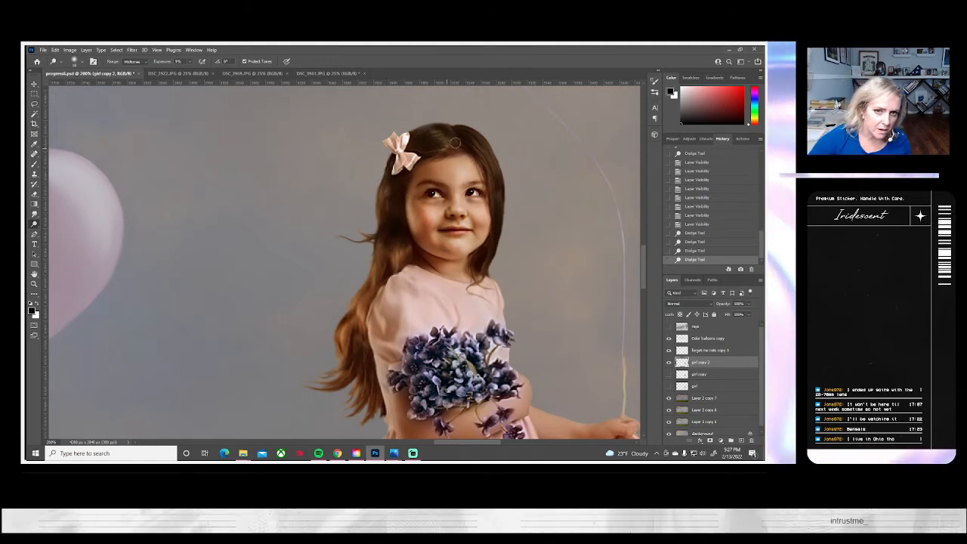
- Lighten the hair on the crown of the girl's head and down the side opposite the bow with the Dodge brush
left_click_drag(447, 141, 416, 135)
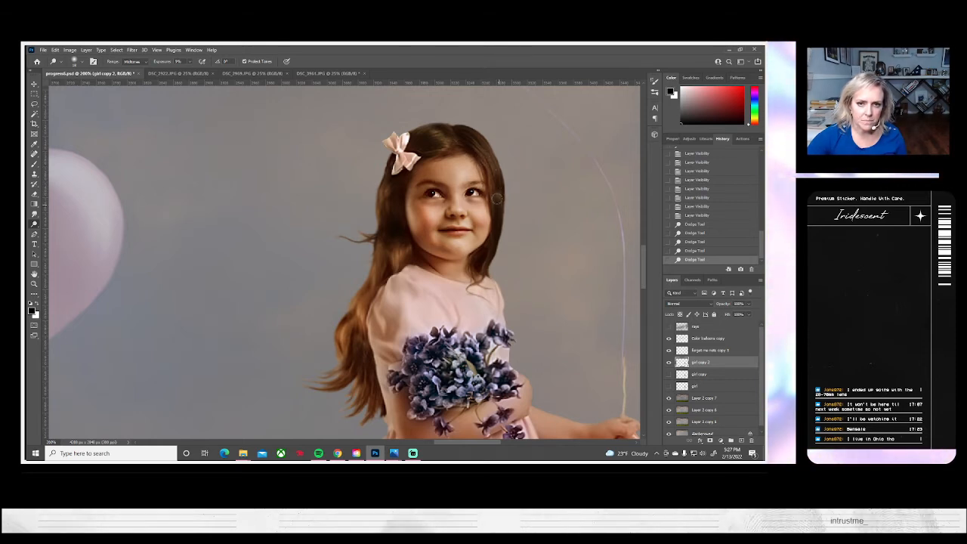
left_click_drag(496, 198, 499, 219)
mouse_move(484, 153)
left_mouse_down()
mouse_move(493, 178)
mouse_move(424, 166)
left_mouse_up()
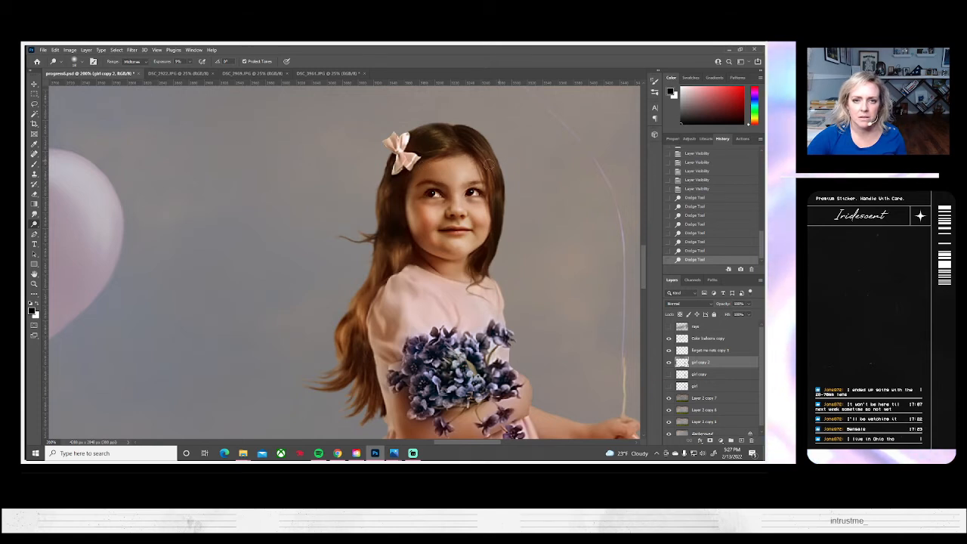
left_click(477, 162)
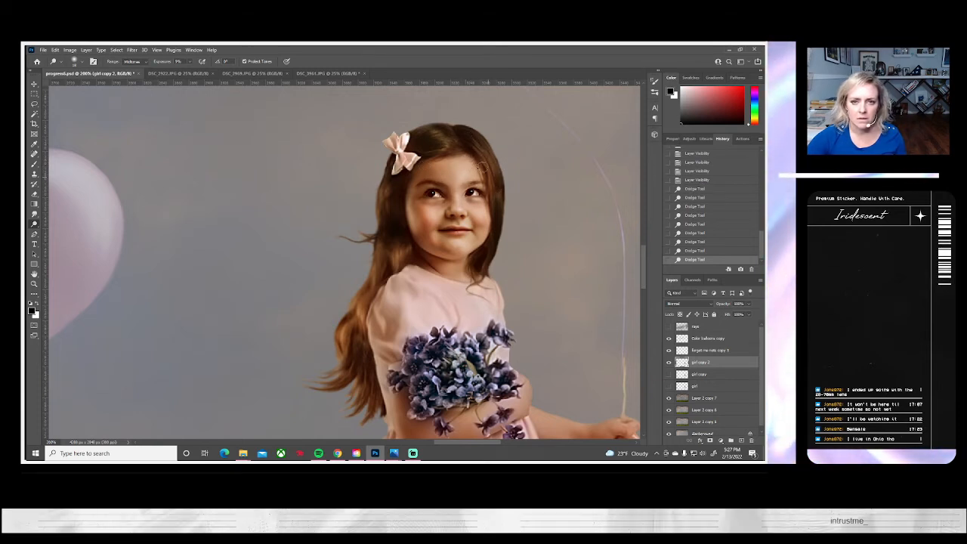
left_click(481, 142)
left_click(491, 167)
left_click(490, 165)
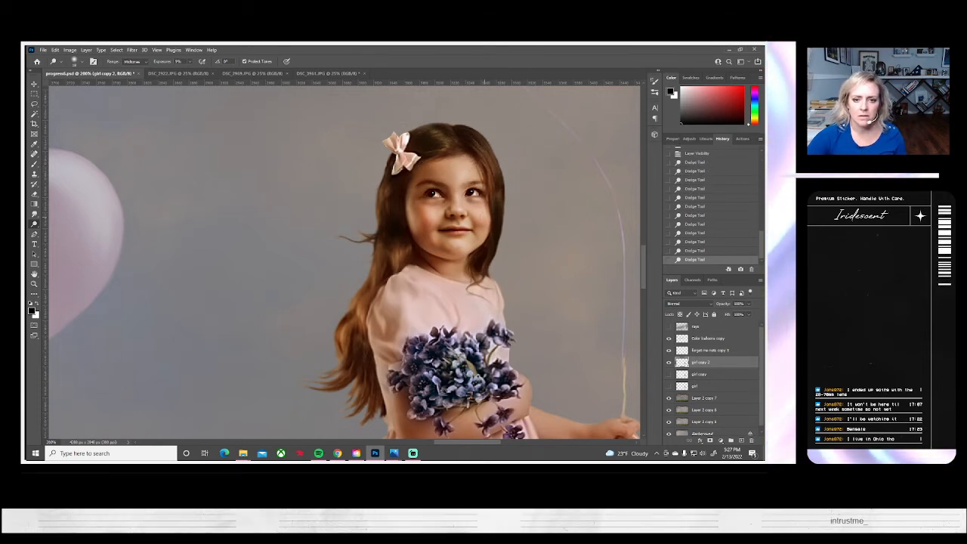
left_click(485, 268)
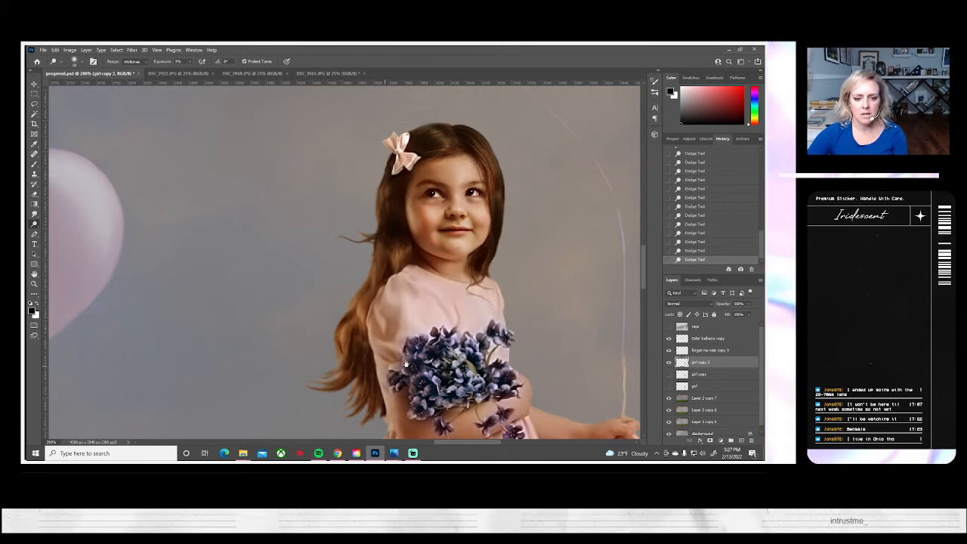
- Toggle girl copy 2 off and on to compare the dodged hair with the image without that layer
left_click_drag(405, 364, 395, 312)
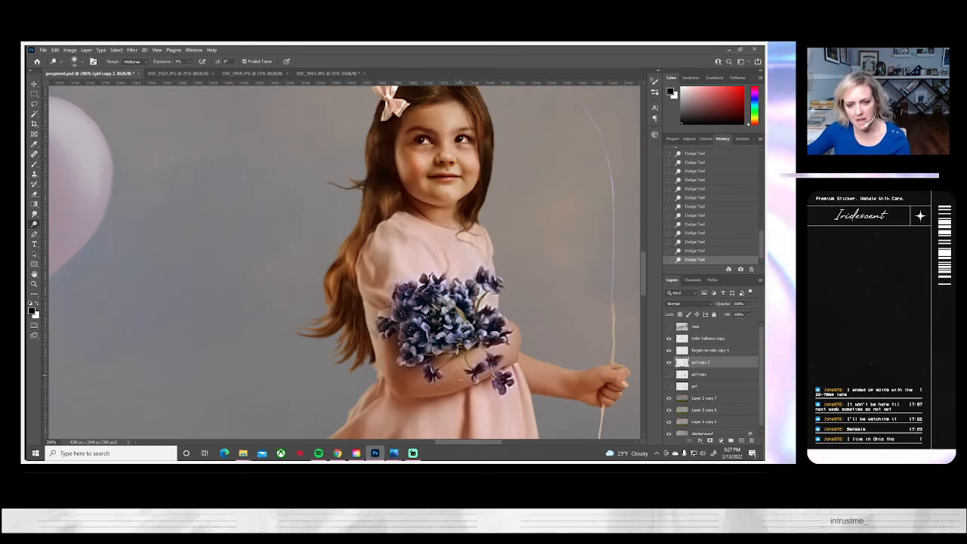
left_click_drag(454, 353, 408, 317)
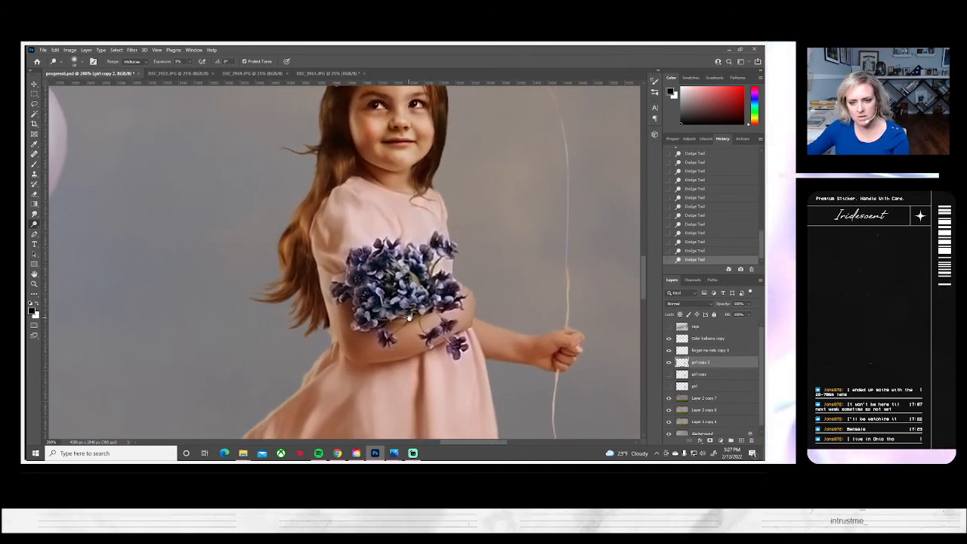
left_click(668, 362)
left_click(668, 363)
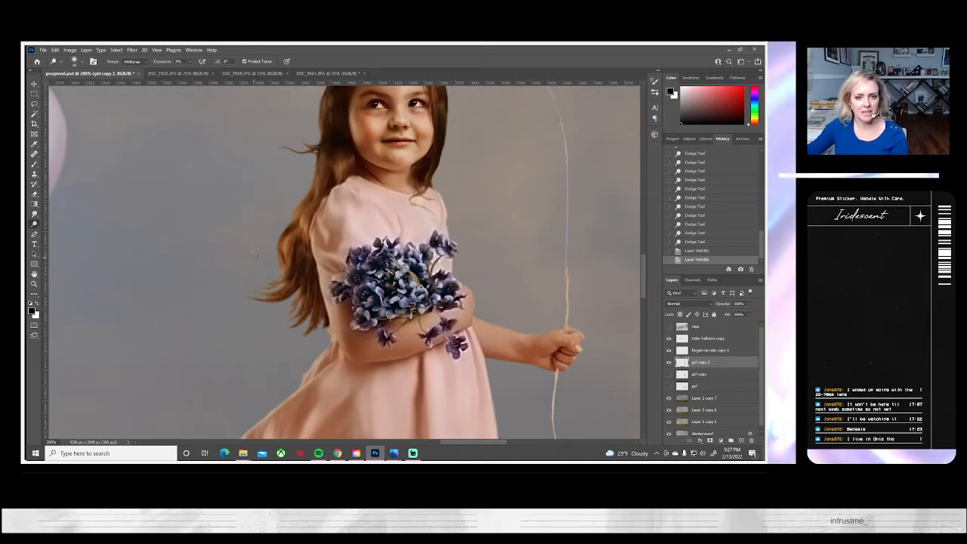
- Duplicate the girl copy 2 layer, keeping the suggested layer name
scroll(252, 255, "up", 3)
right_click(707, 362)
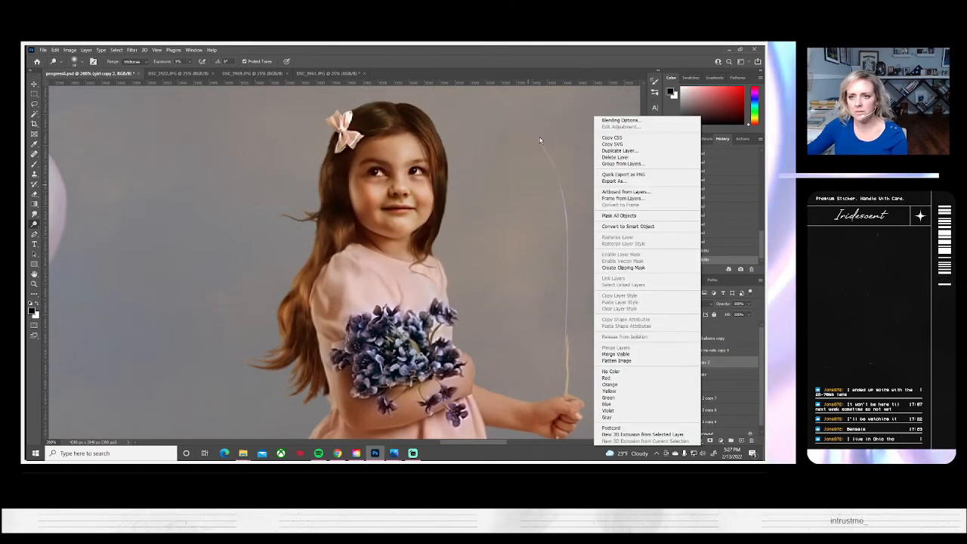
left_click(620, 149)
left_click(456, 153)
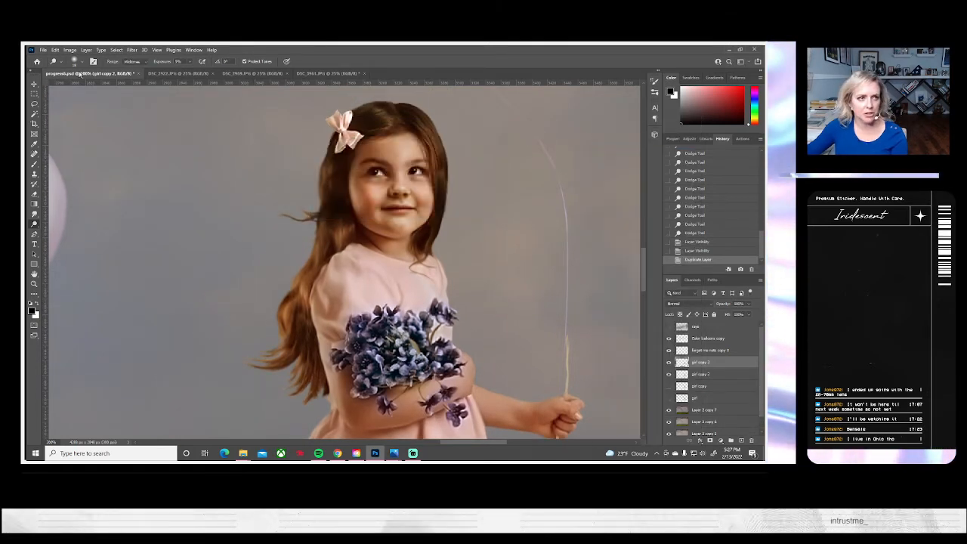
- Save the document as a new version named progress7.psd
left_click(43, 49)
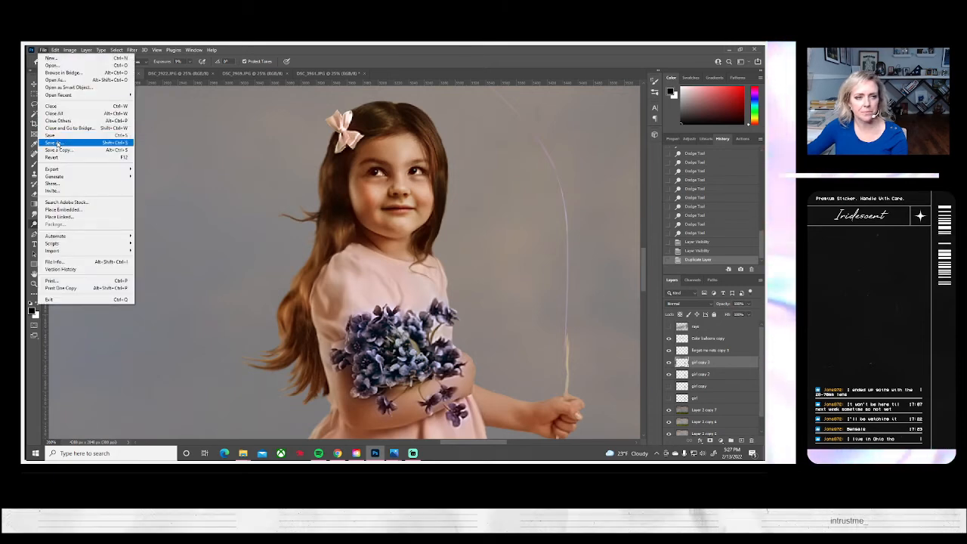
left_click(57, 143)
left_click(442, 316)
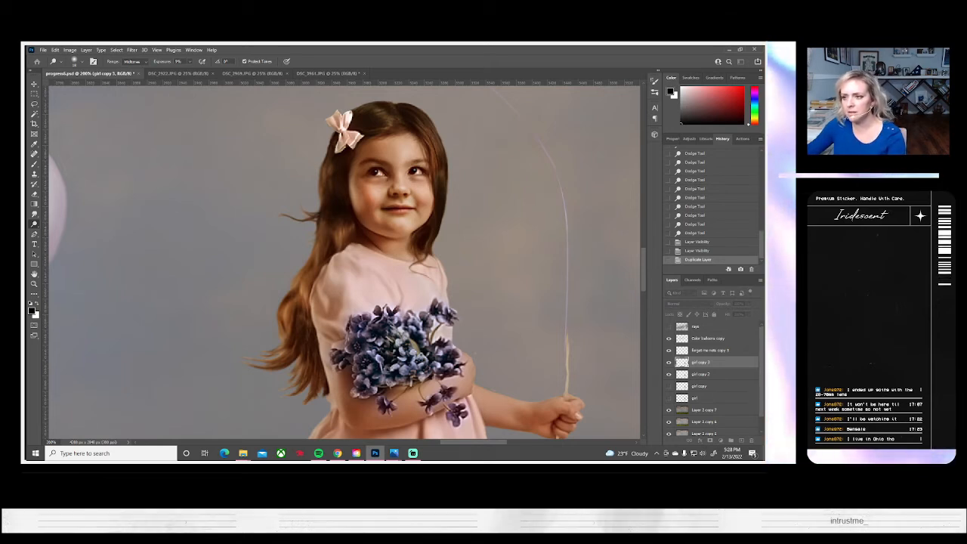
key("ctrl+s")
left_click(480, 160)
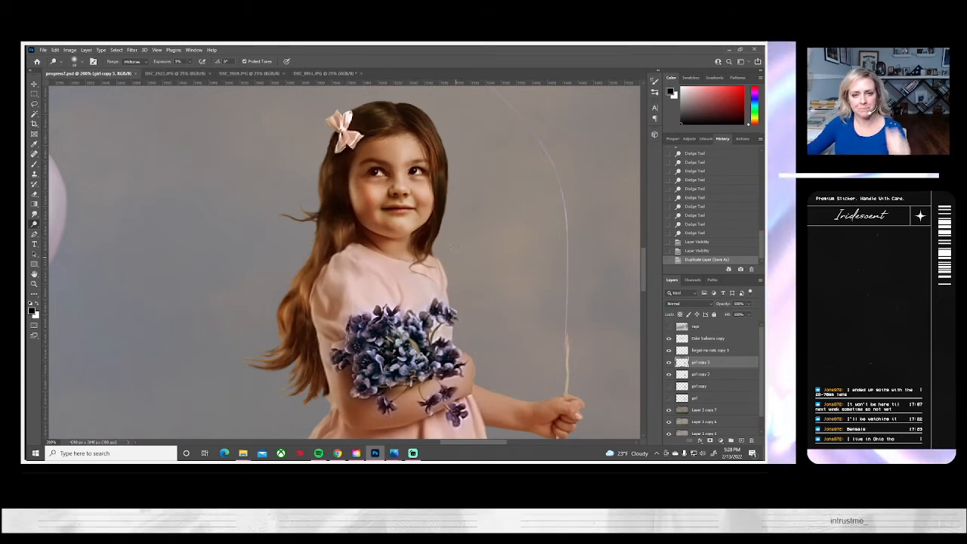
- Lighten both of the girl's eyes around the catchlights on girl copy 3 with a very small soft Dodge brush set to Midtones
left_click(34, 284)
left_click(404, 184)
left_click(404, 184)
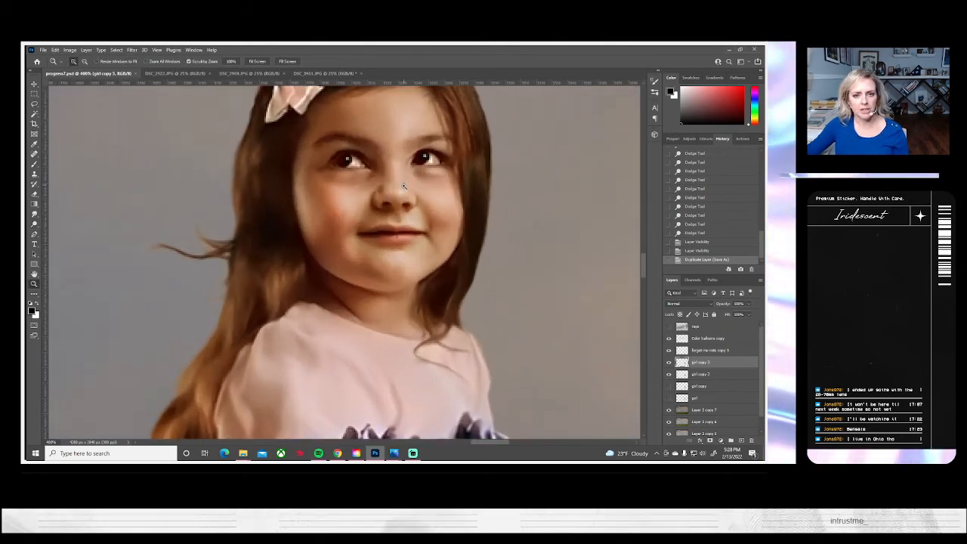
left_click_drag(404, 184, 402, 215)
left_click(371, 210)
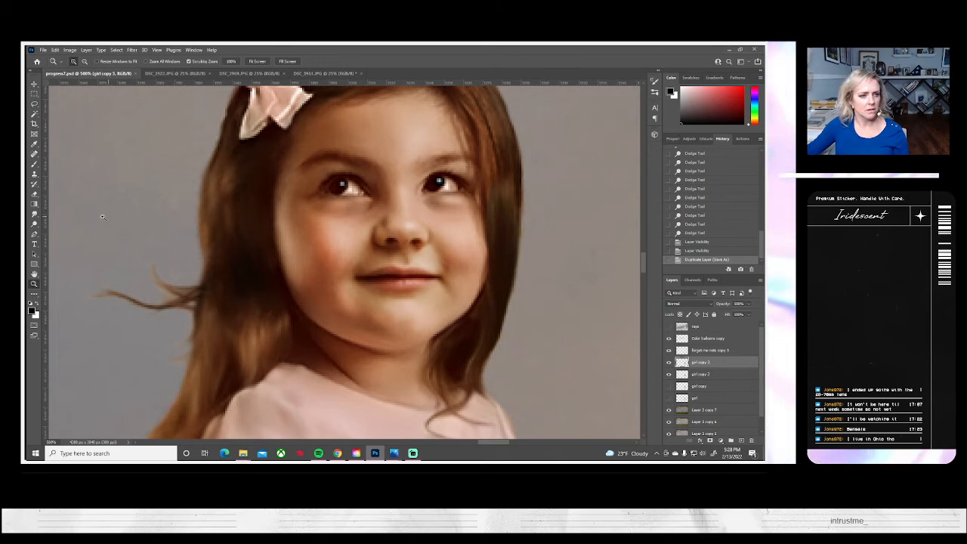
left_click(34, 224)
left_click(76, 61)
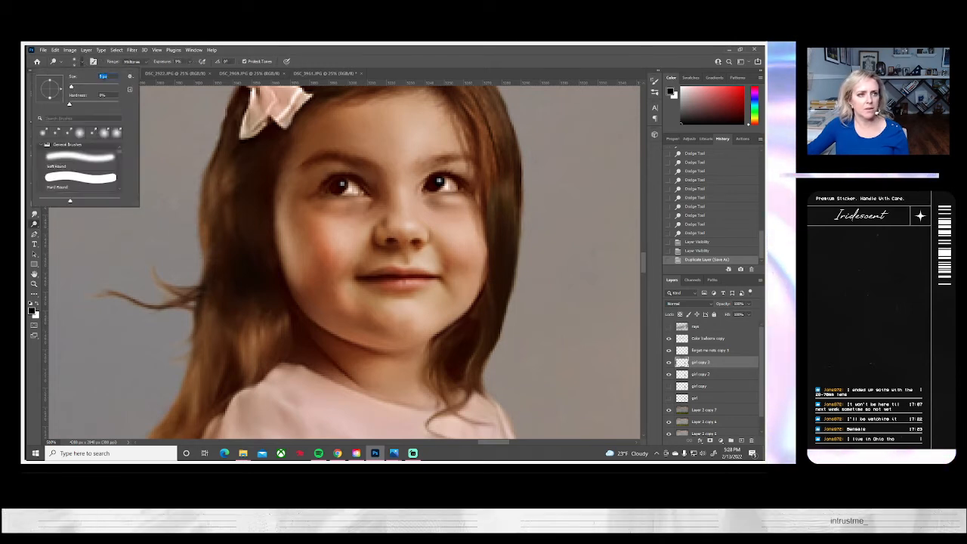
left_click(104, 77)
key("Return")
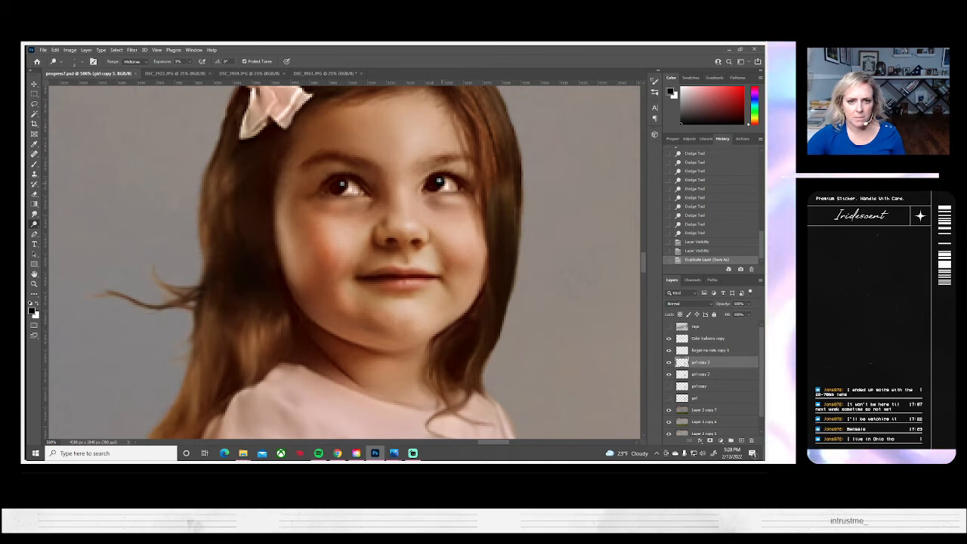
left_click(433, 187)
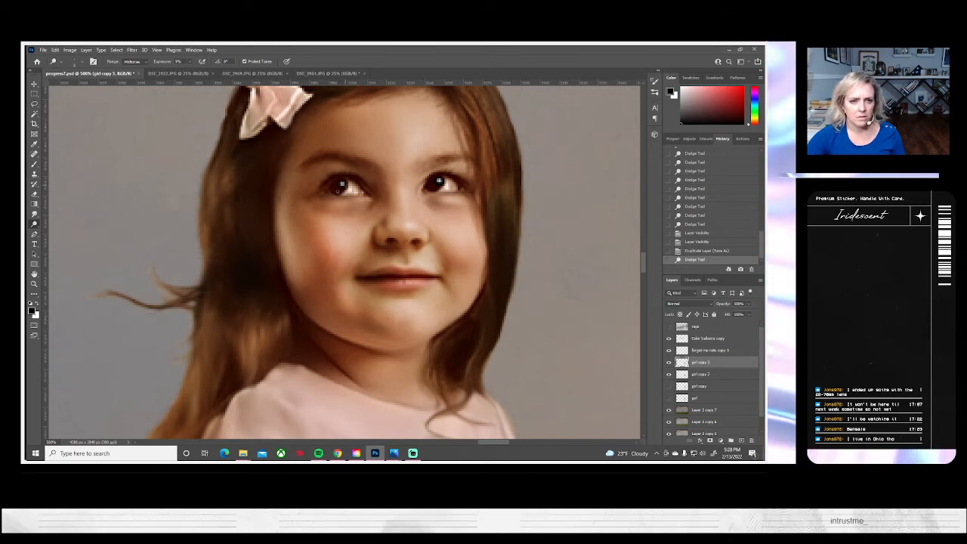
left_click(342, 185)
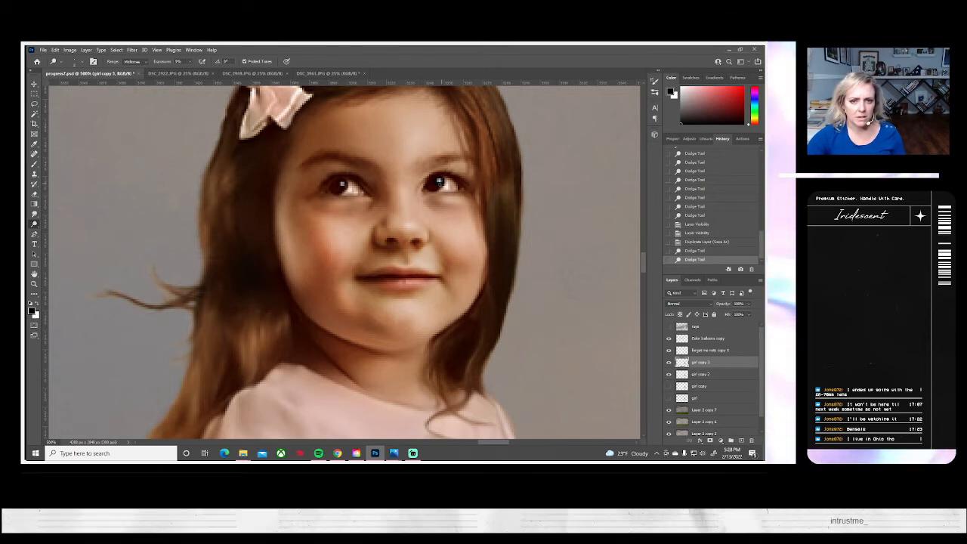
left_click(439, 181)
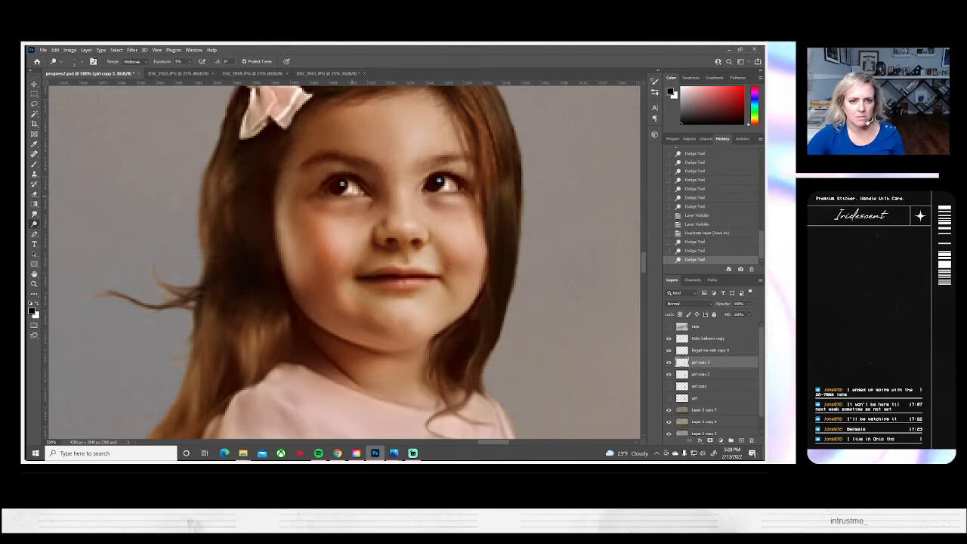
left_click(262, 262)
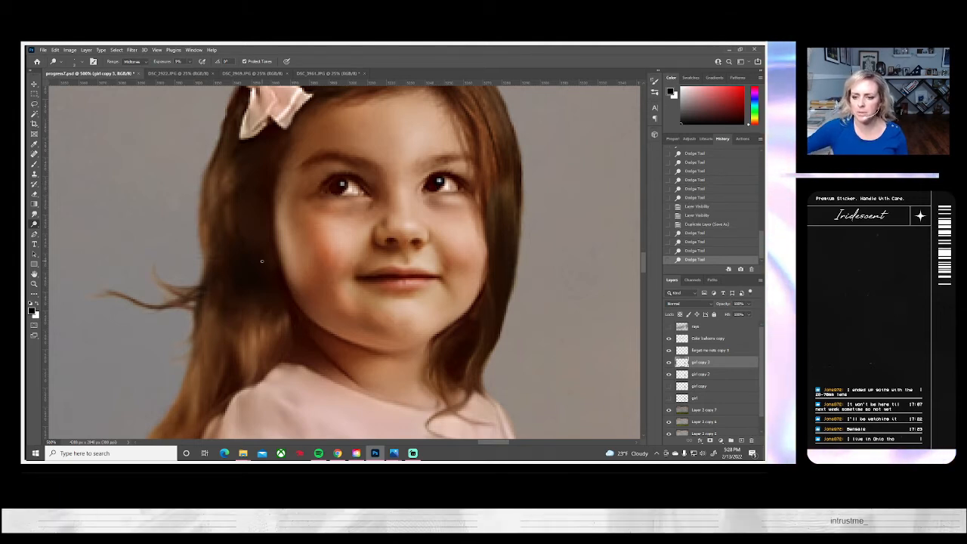
- Hide the girl copy 2 layer beneath the retouched copy
left_click(668, 374)
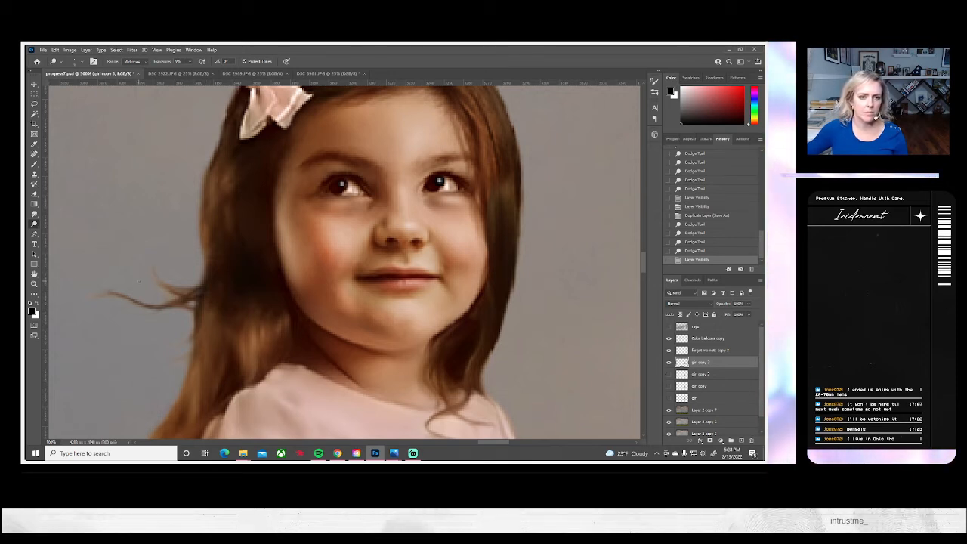
scroll(340, 264, "up", 5)
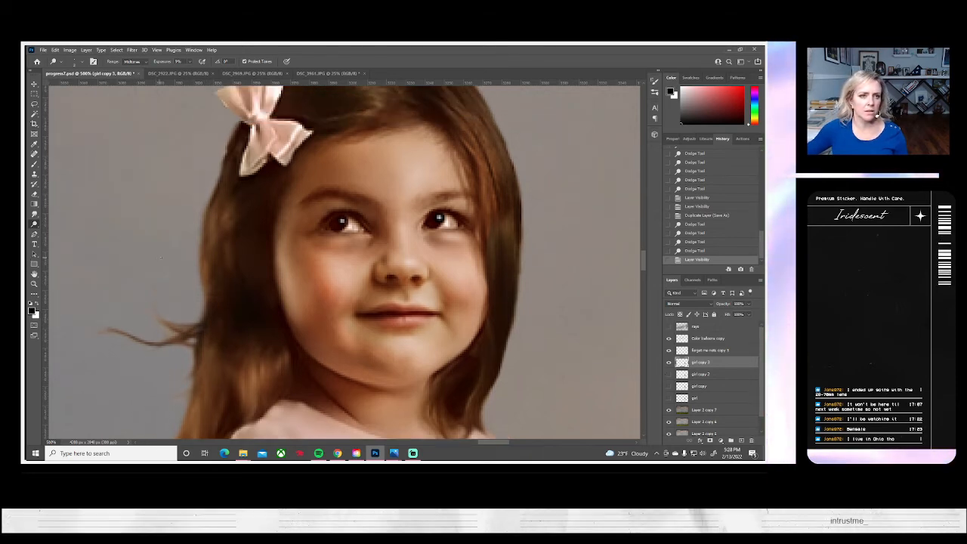
- Smudge the hair bow's knot and its upper and outer edges on girl copy 3 with a 4 px soft brush at 500% zoom
left_click(34, 216)
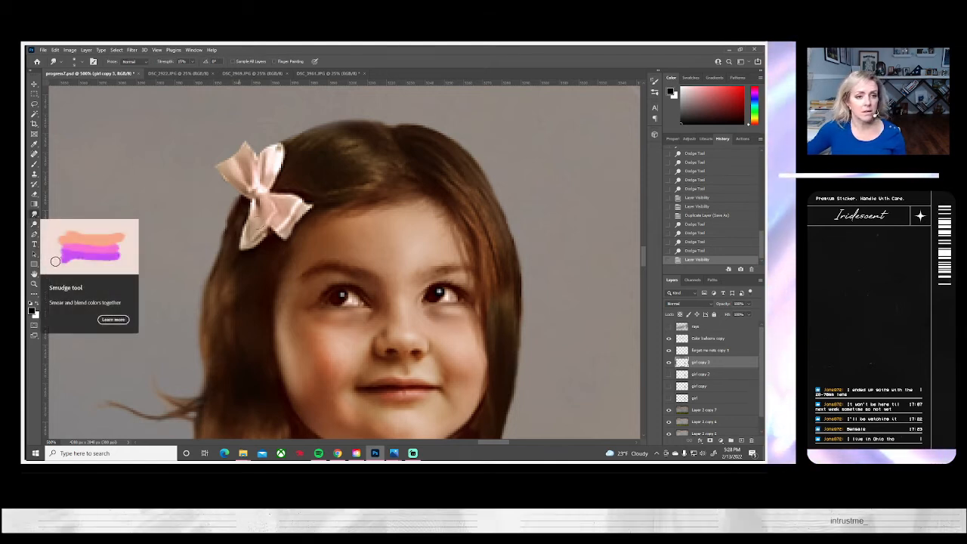
left_click(83, 63)
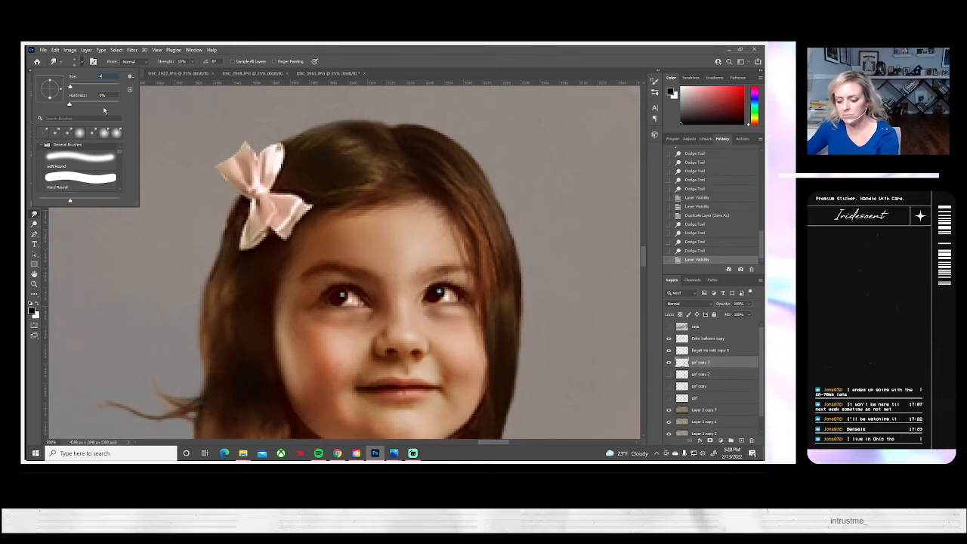
key("Return")
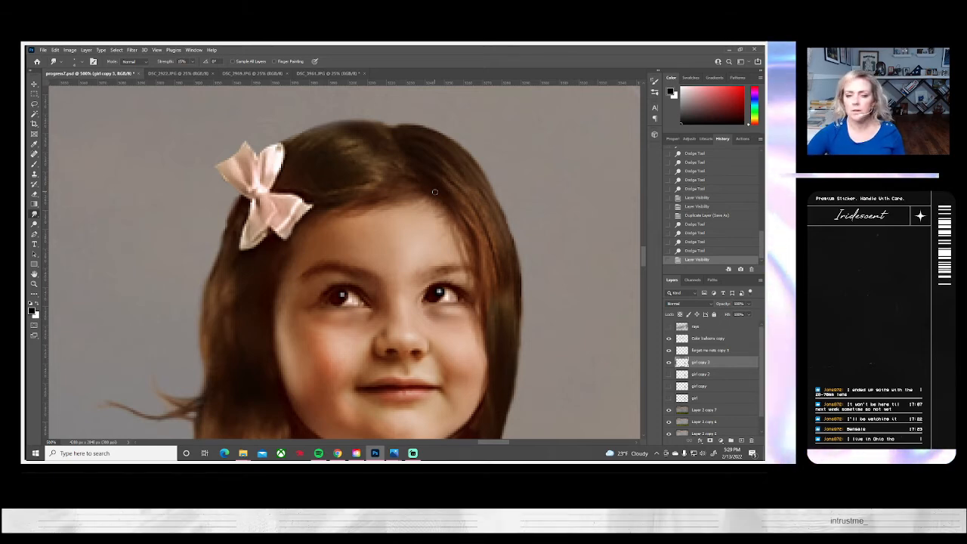
scroll(434, 192, "up", 2)
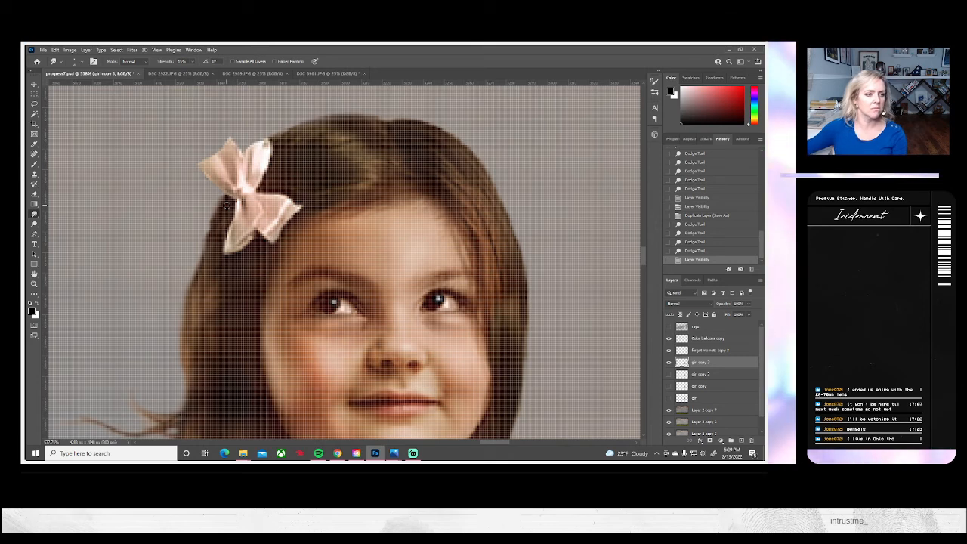
key("z")
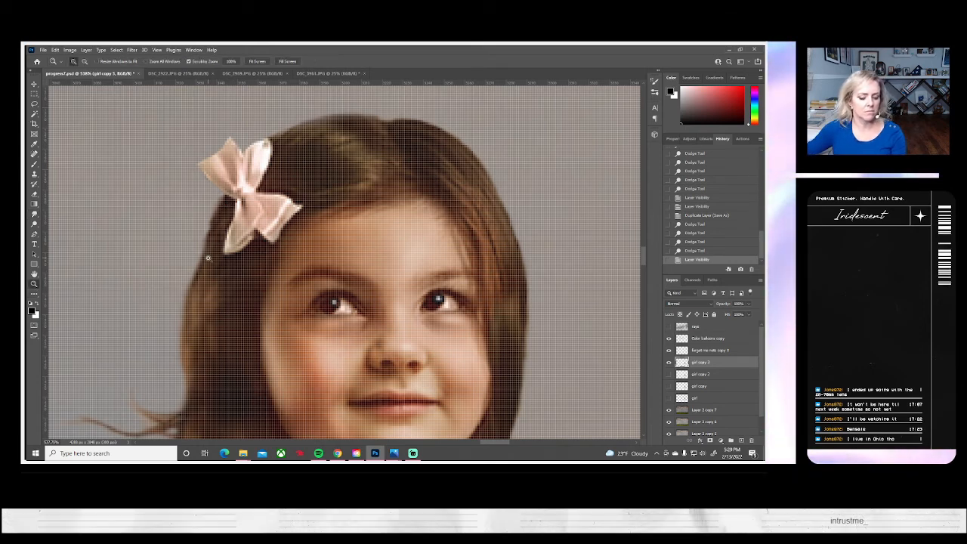
left_click(222, 255, "alt")
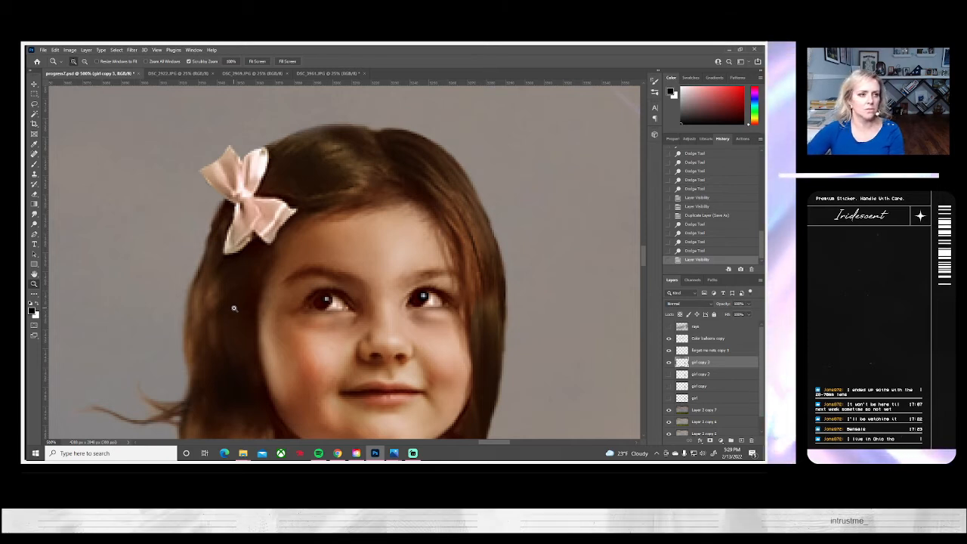
left_click(34, 215)
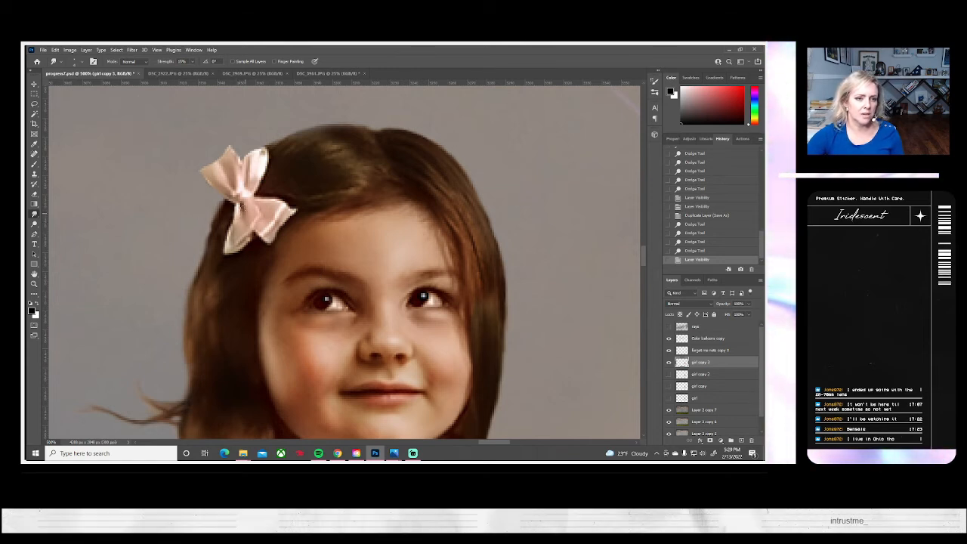
left_click_drag(244, 213, 242, 203)
left_click_drag(240, 203, 239, 212)
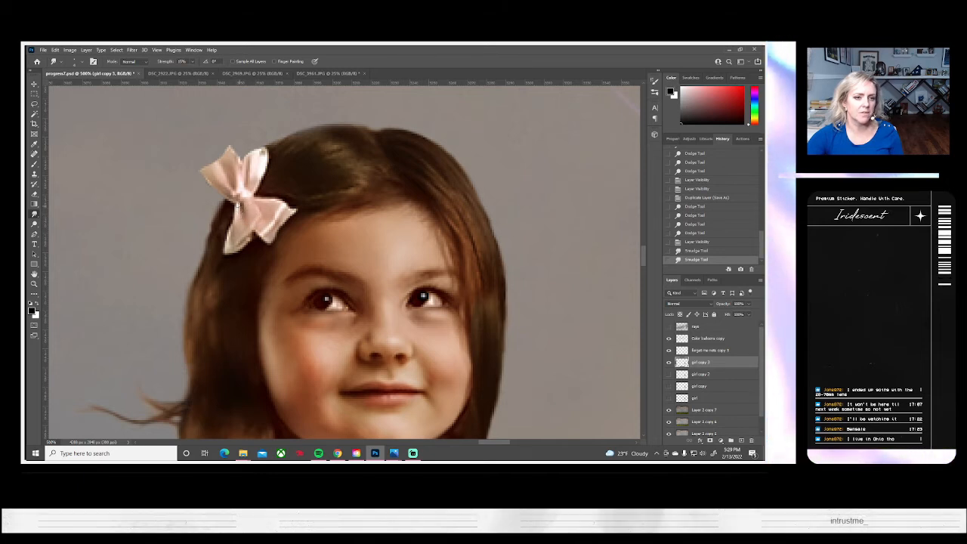
mouse_move(235, 207)
left_mouse_down()
mouse_move(265, 228)
mouse_move(280, 204)
mouse_move(246, 203)
left_mouse_up()
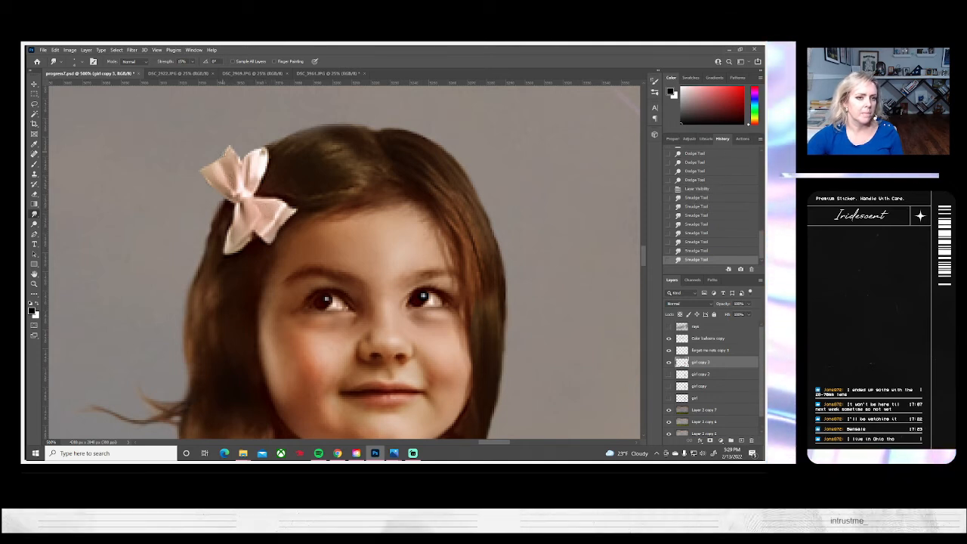
left_click_drag(225, 154, 218, 162)
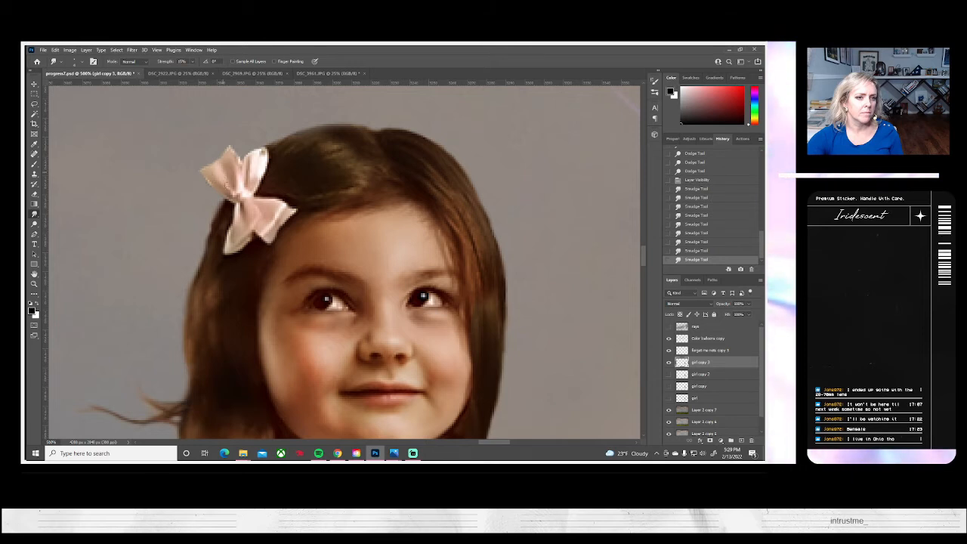
left_click_drag(218, 186, 232, 194)
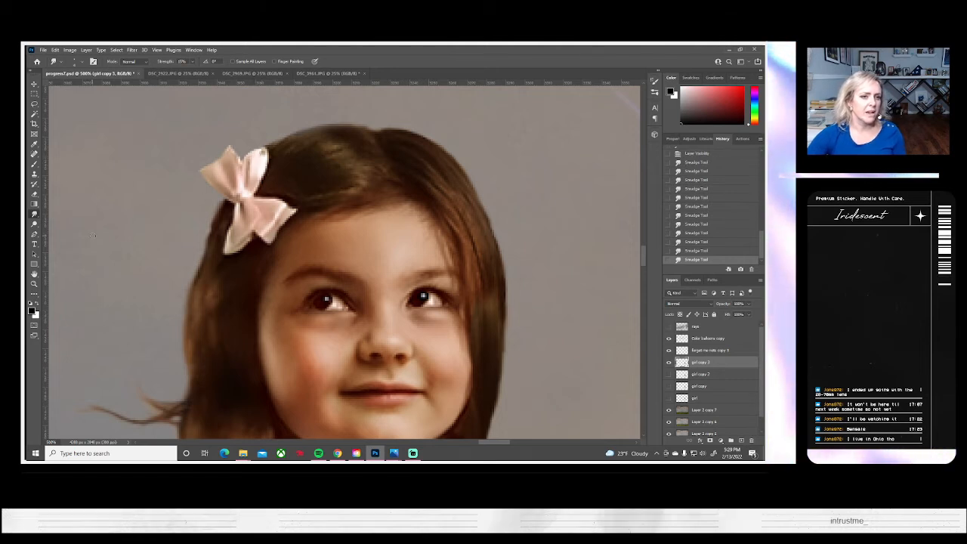
- Erase the stray edge at the tip of the bow's outer upper loop with a very small soft Eraser brush
left_click(34, 194)
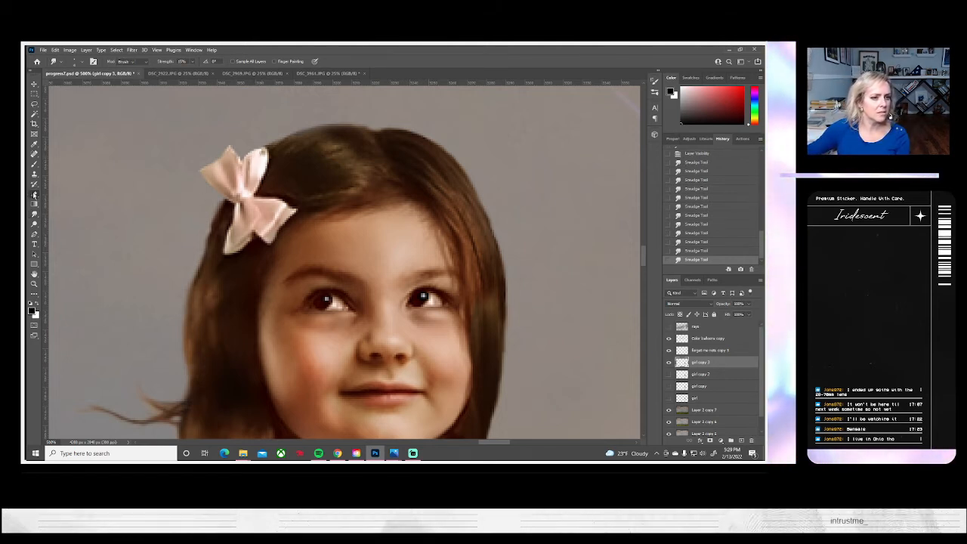
left_click(73, 59)
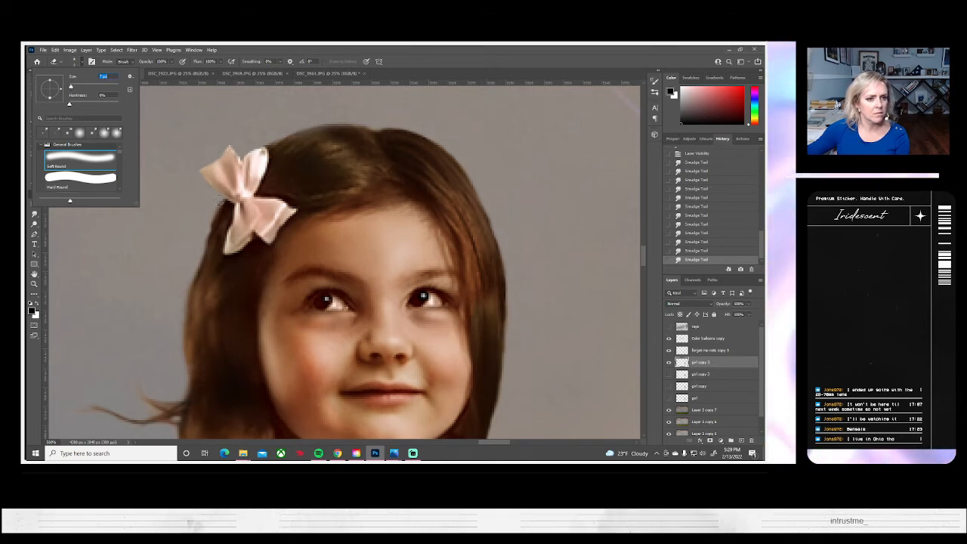
left_click(216, 197)
left_click_drag(201, 183, 205, 188)
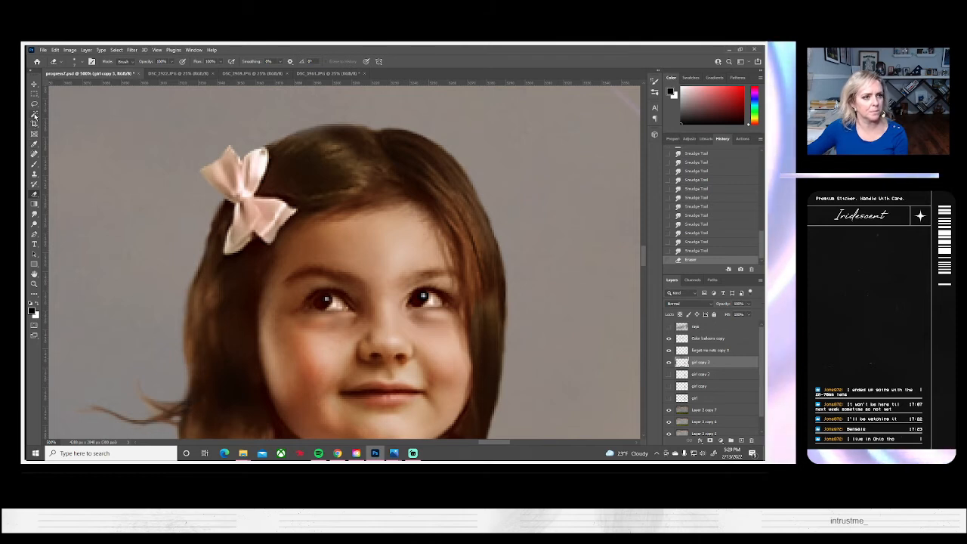
- Select the whole pink hair bow with the Magic Wand, adding its loops, knot and tails to the selection
left_click(34, 114)
left_click(257, 167)
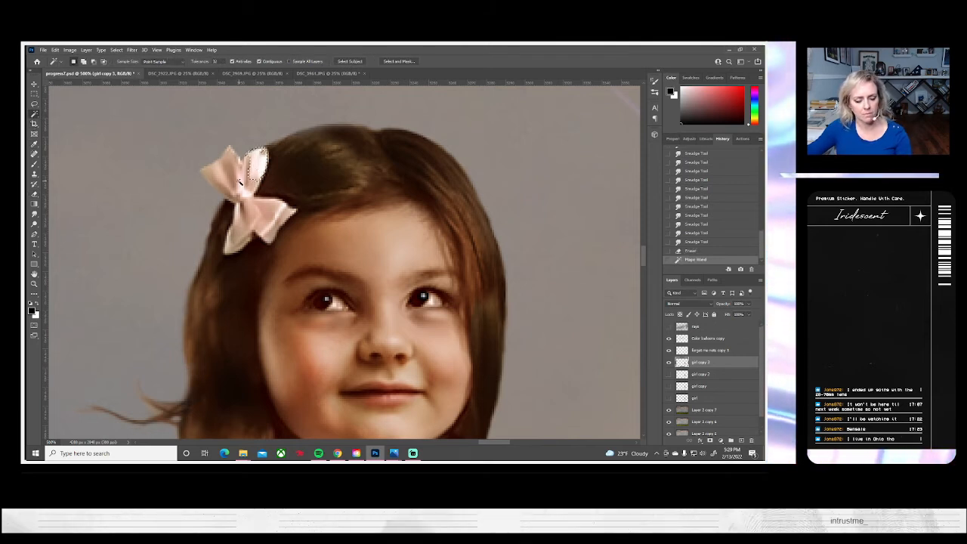
left_click(240, 186, "shift")
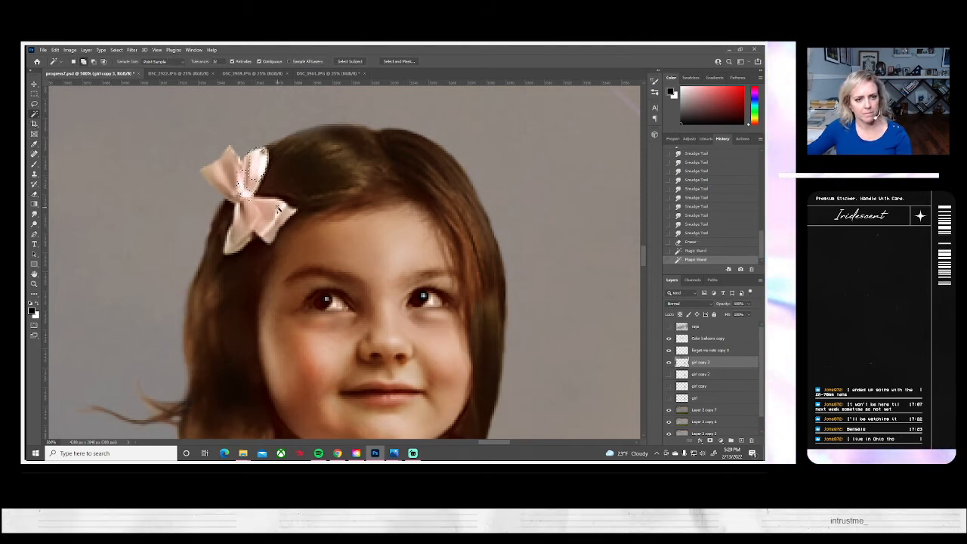
left_click(278, 211, "shift")
left_click(268, 230, "shift")
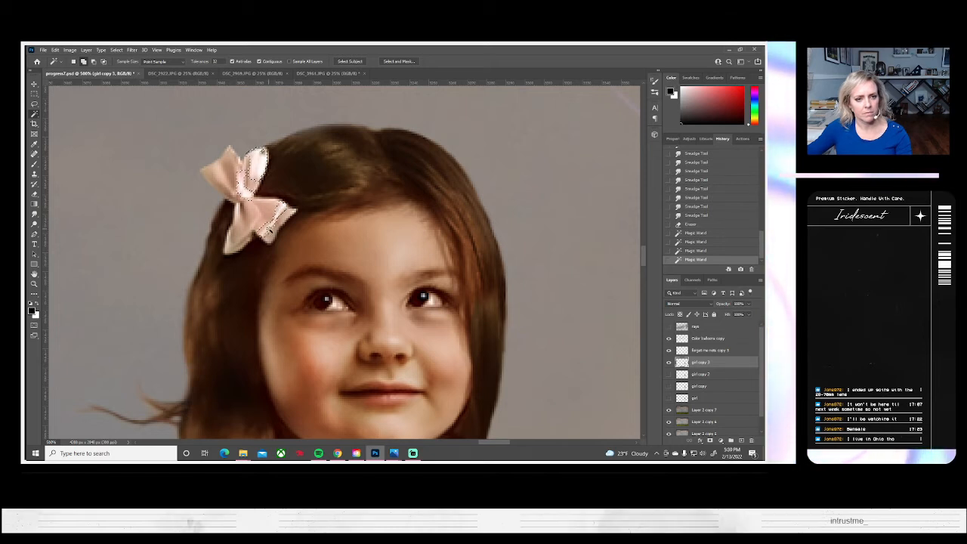
left_click(273, 202, "shift")
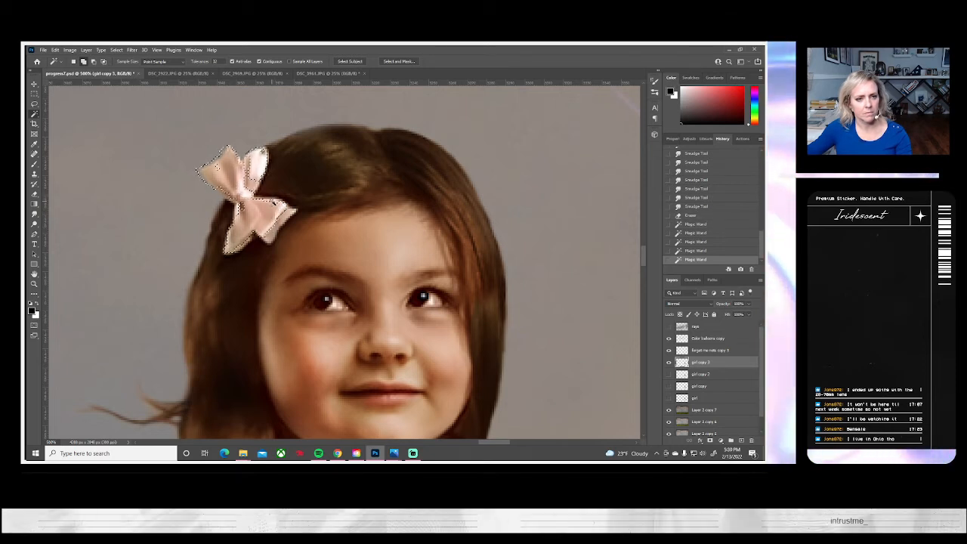
left_click(265, 184, "shift")
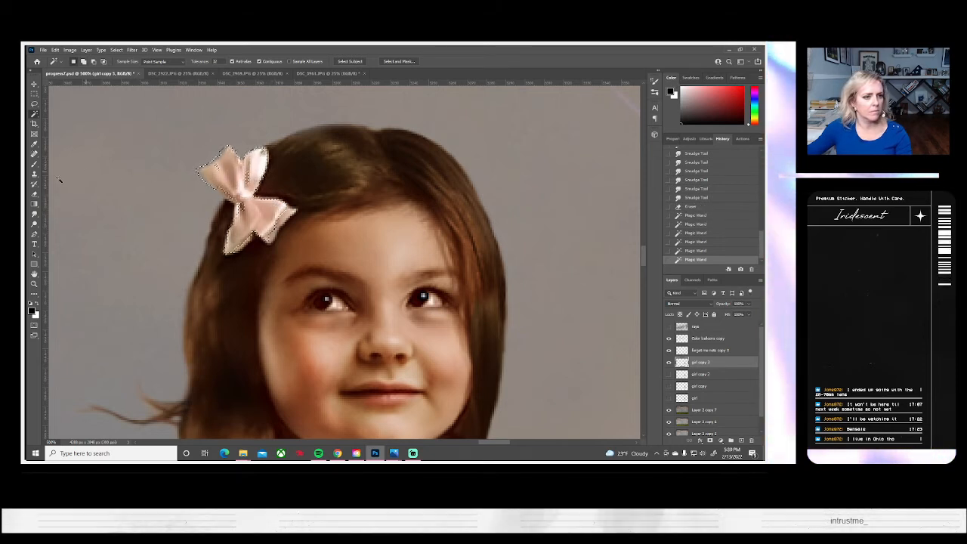
- Paint over the highlights inside the selected bow with a soft brush at 4% opacity, using a pink sampled from the bow
key("b")
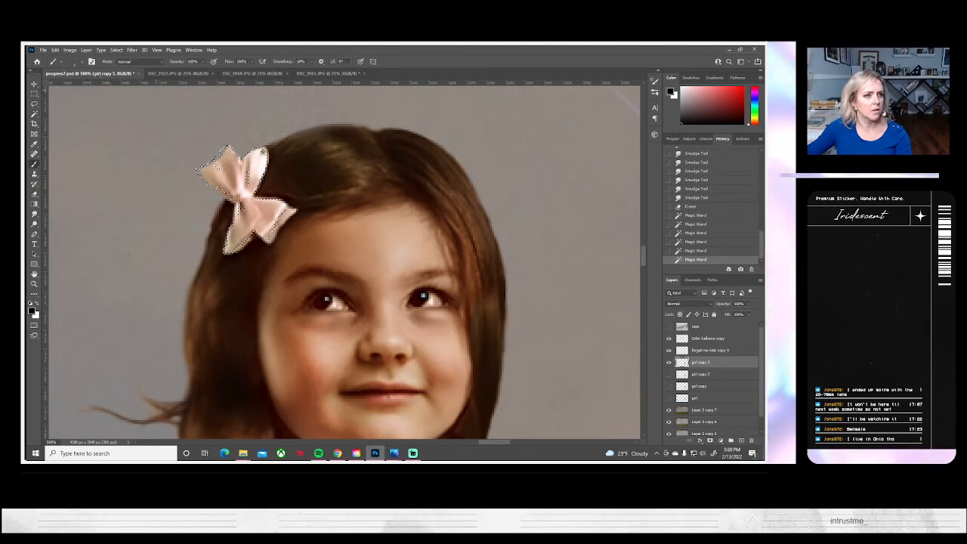
left_click(84, 64)
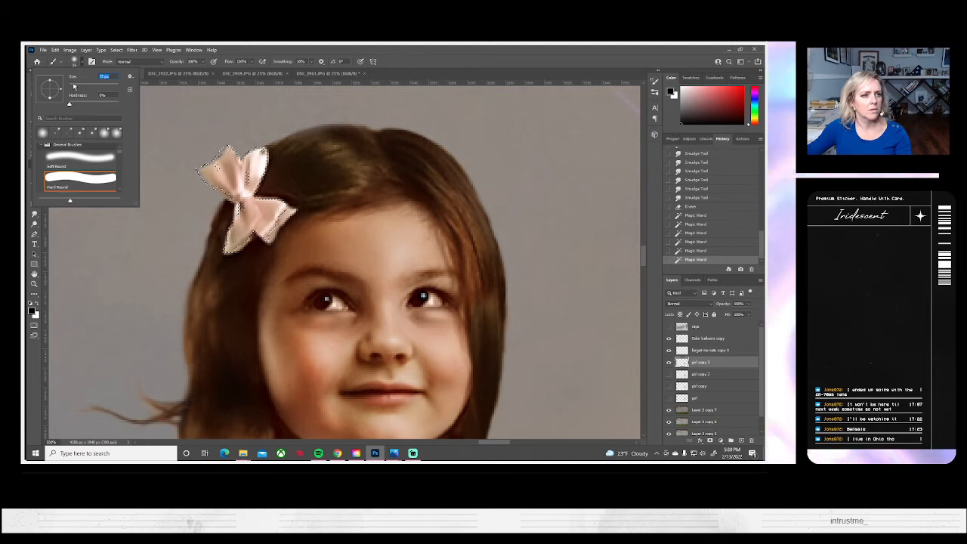
left_click(202, 63)
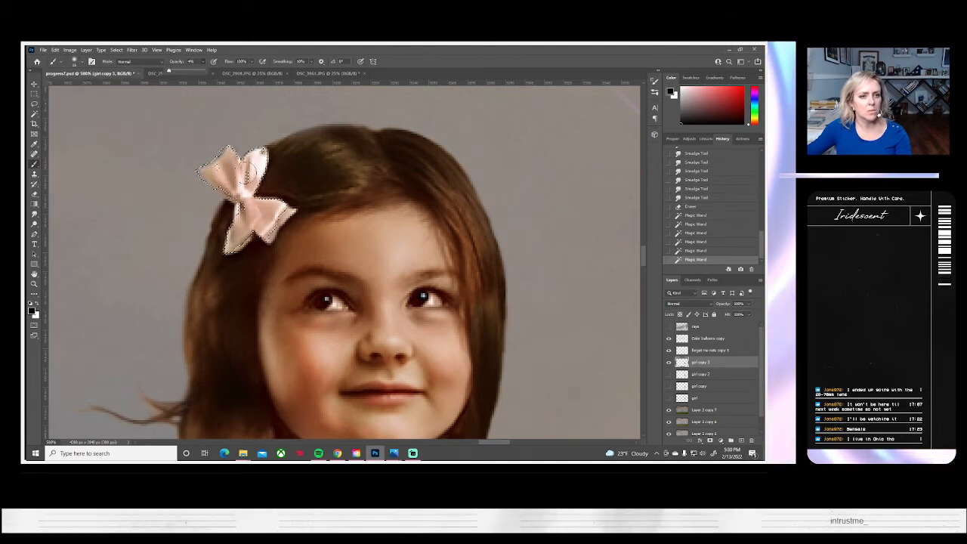
left_click(219, 168, "alt")
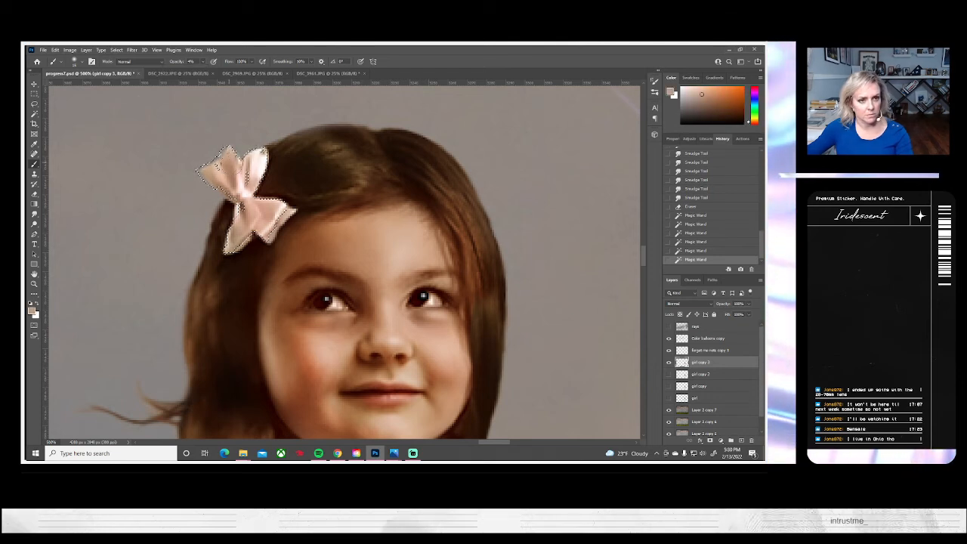
left_click_drag(241, 181, 243, 174)
left_click_drag(245, 179, 256, 164)
left_click_drag(255, 175, 257, 170)
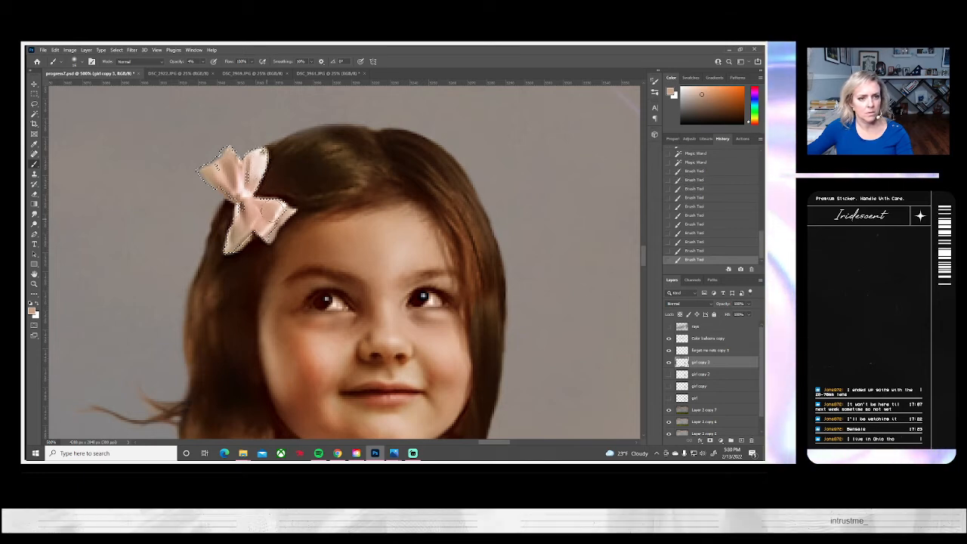
left_click_drag(262, 216, 262, 219)
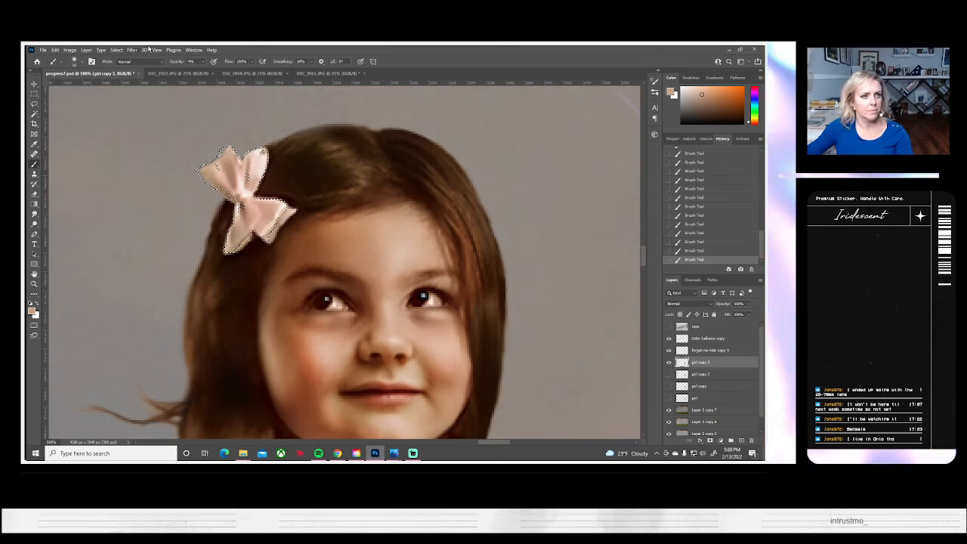
- Raise the brush opacity to 17% and paint over the bright folds of the bow's upper loop
left_click(203, 62)
left_click_drag(201, 71, 208, 71)
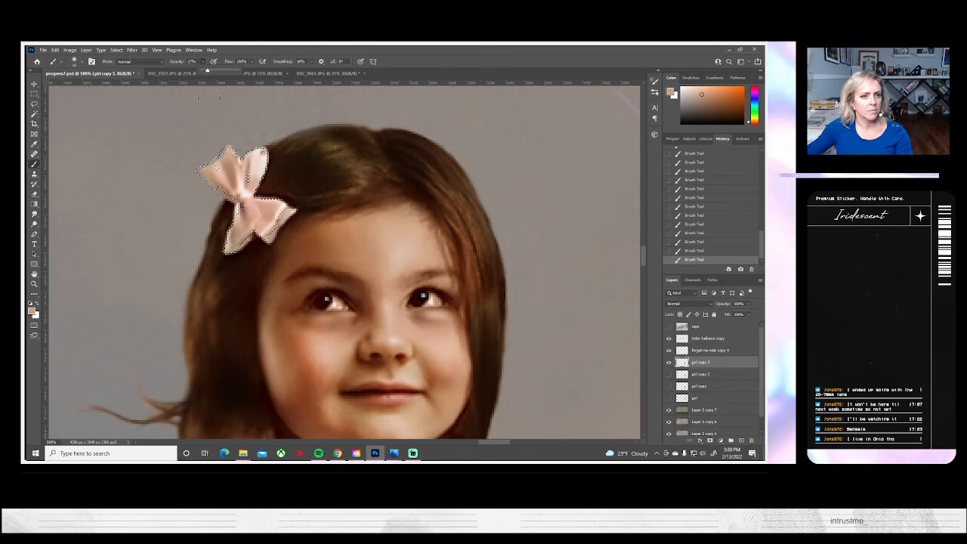
left_click(257, 175)
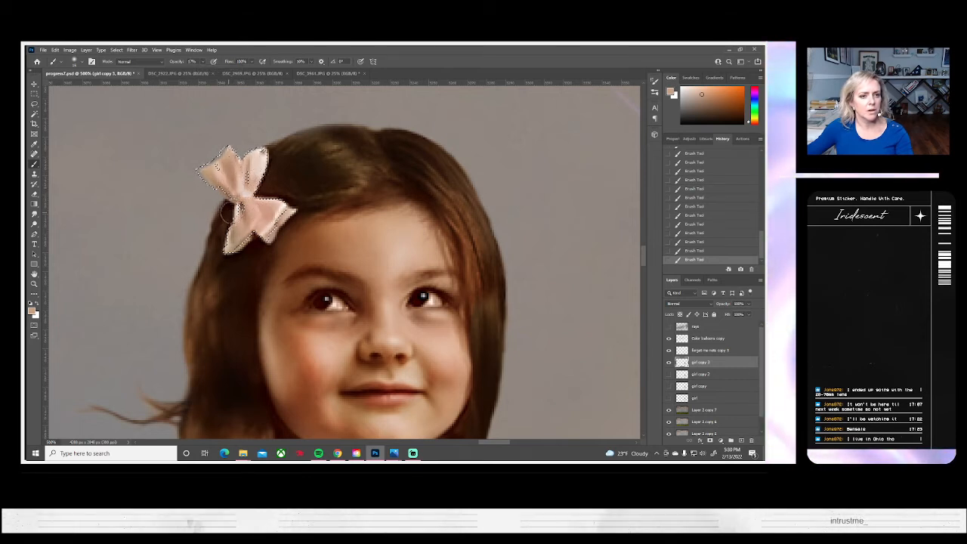
- Deselect the bow and toggle the girl copy 3 layer's visibility off and on to check the retouching
left_click(117, 50)
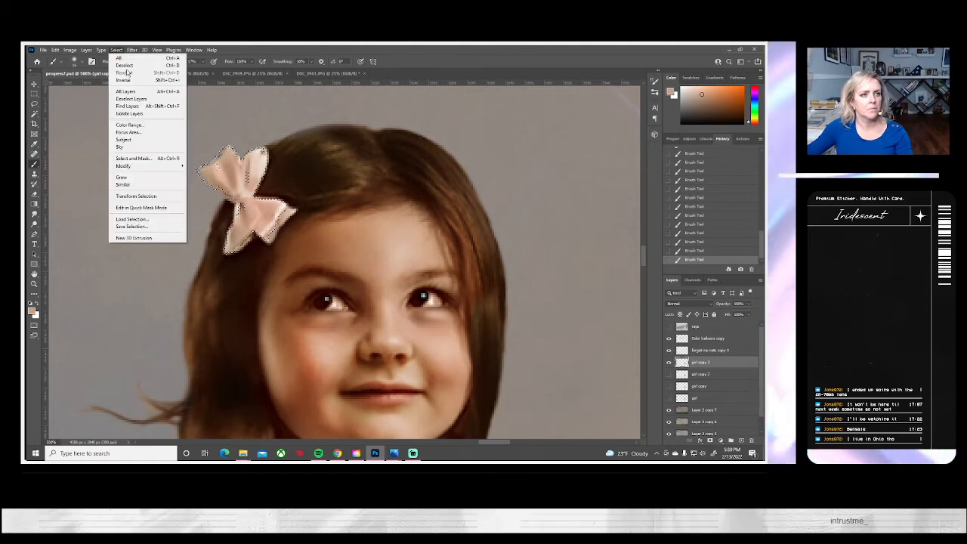
left_click(124, 65)
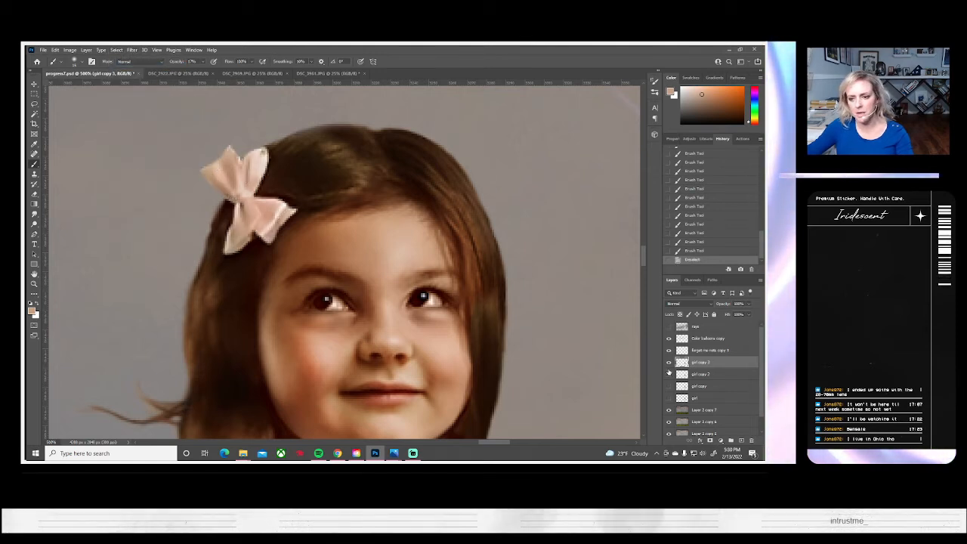
left_click(668, 362)
left_click(669, 362)
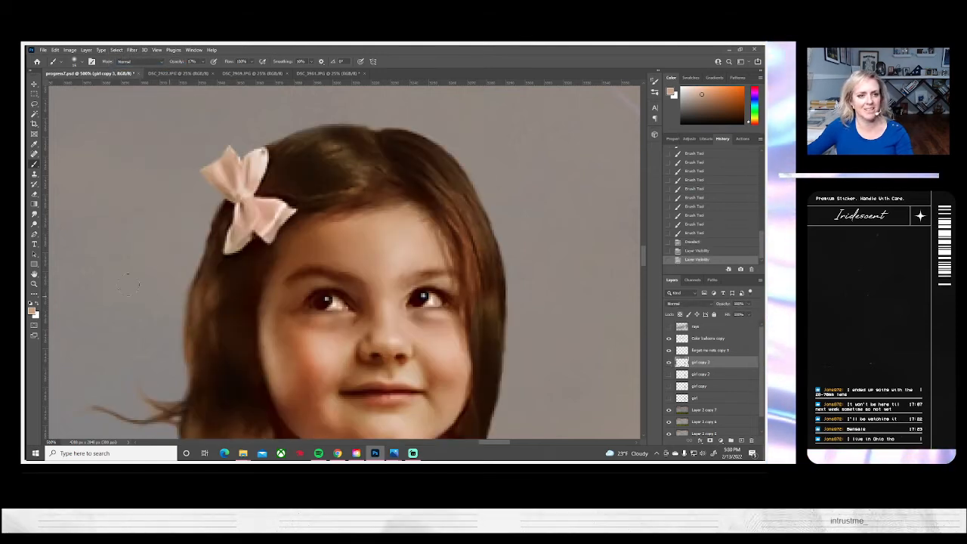
- Smooth the painted bow's upper loop, knot and lower folds with the 4 px soft Smudge brush
left_click(34, 214)
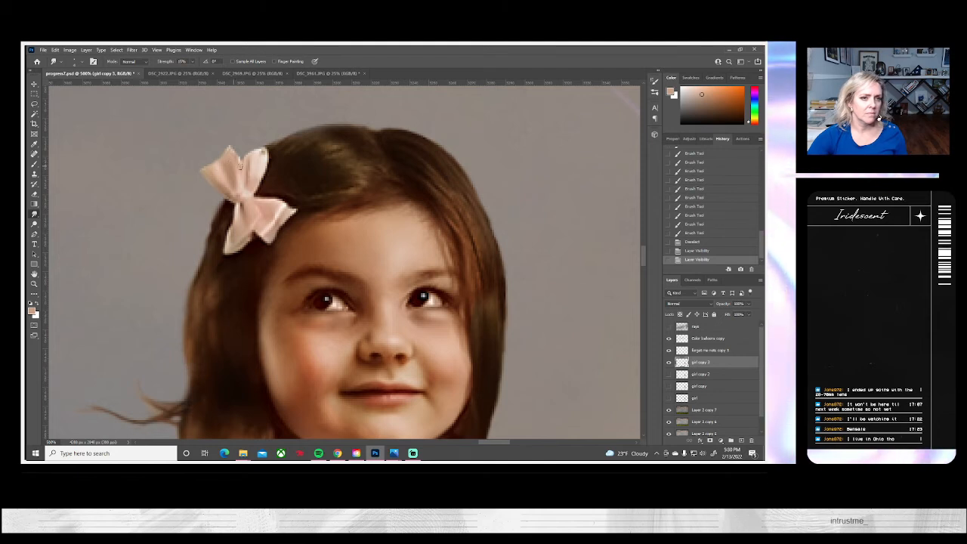
left_click_drag(240, 165, 232, 150)
left_click_drag(232, 152, 242, 161)
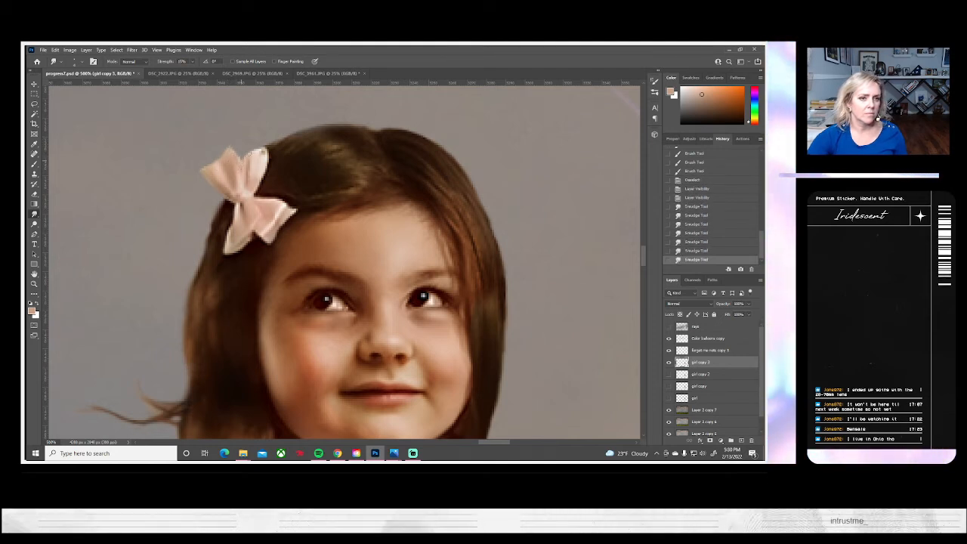
right_click(261, 182)
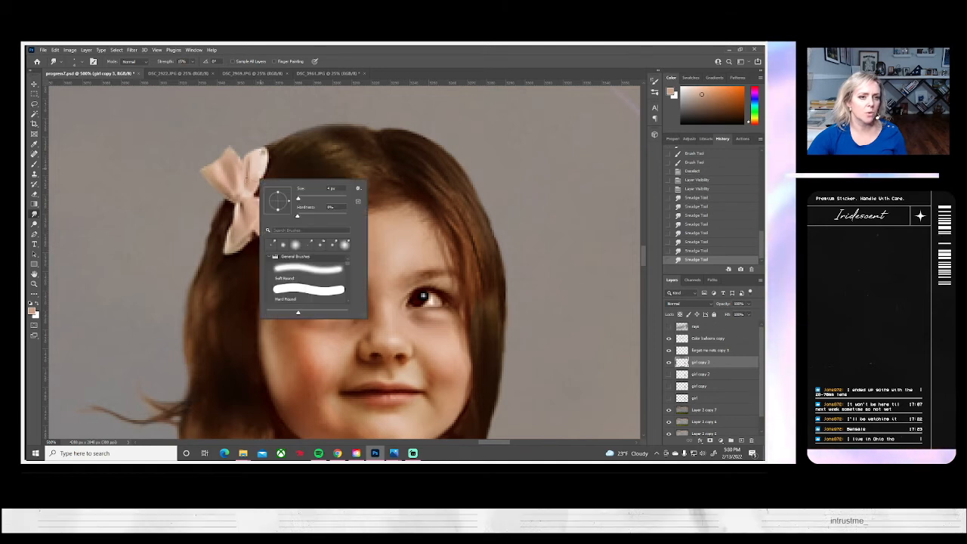
key("Escape")
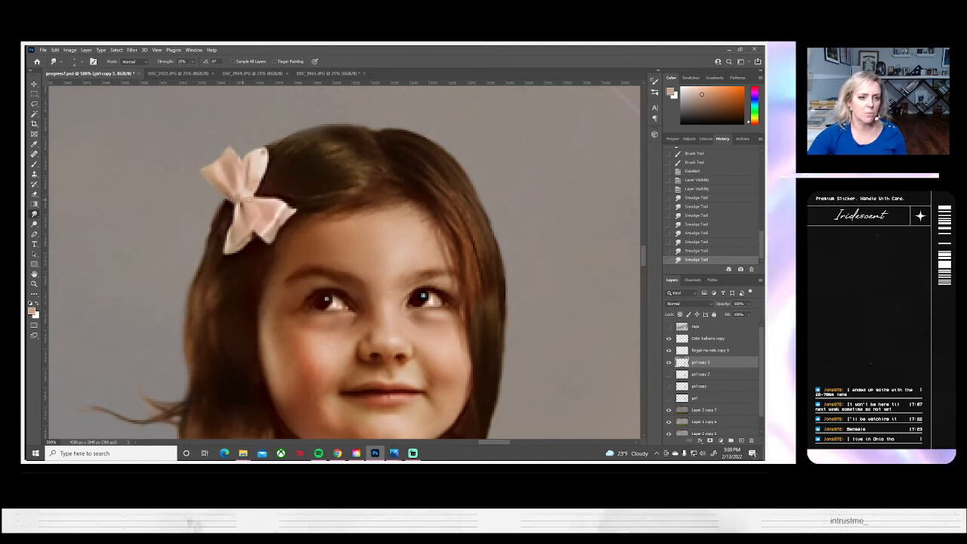
mouse_move(247, 199)
left_mouse_down()
mouse_move(284, 206)
mouse_move(255, 241)
left_mouse_up()
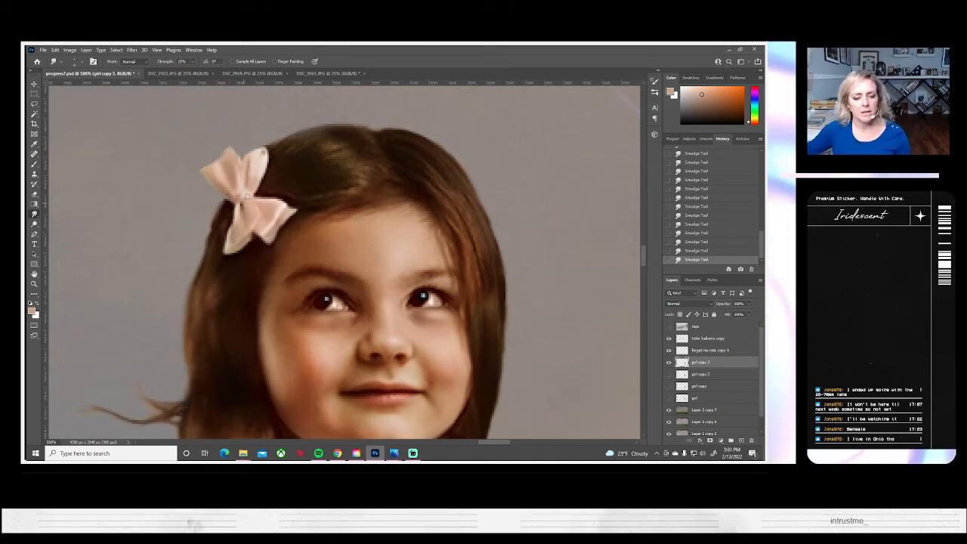
- Toggle the girl copy 3 layer's visibility off and on while viewing the whole composite, and save the document
key("z")
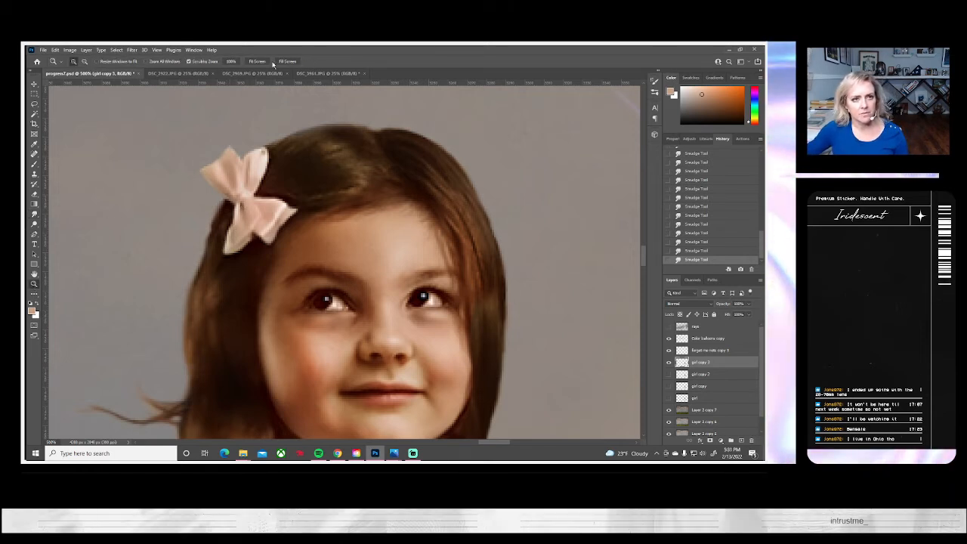
left_click(270, 62)
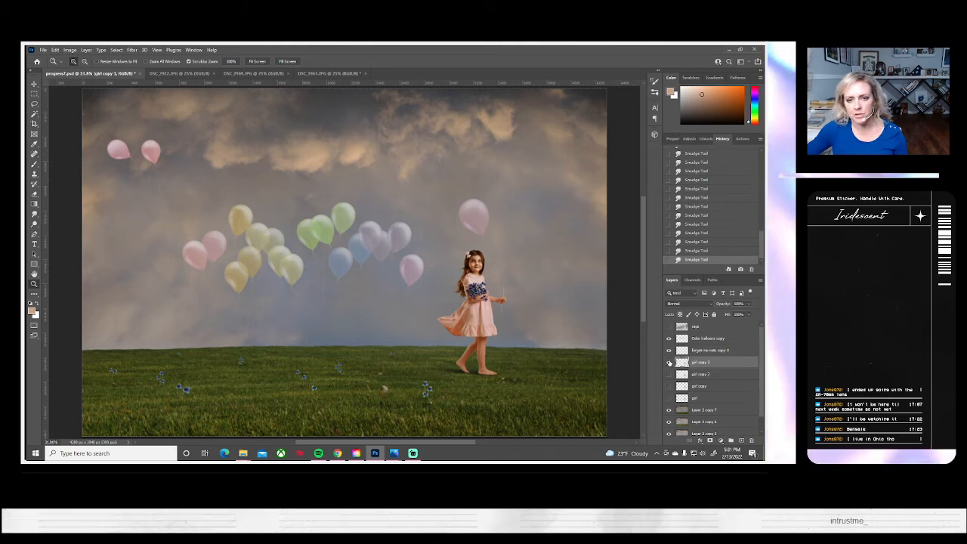
left_click(668, 361)
left_click(668, 361)
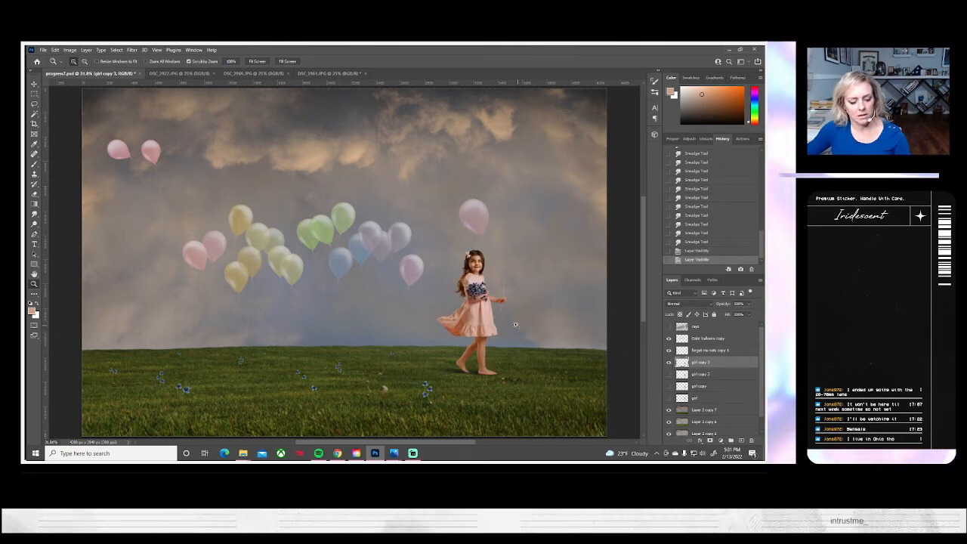
key("ctrl+s")
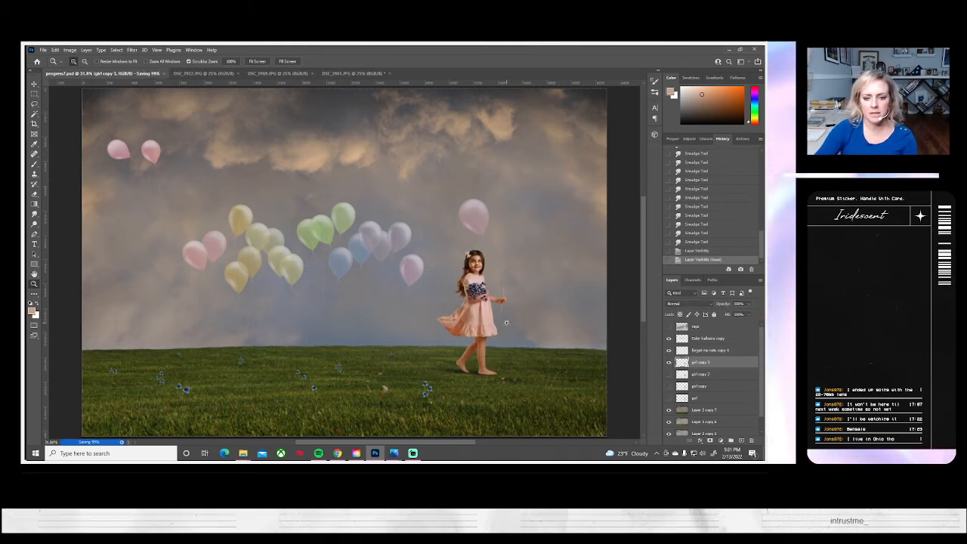
- Clean up the skin edge between the girl's legs below the back knee with a small, soft Clone Stamp brush
left_click_drag(481, 356, 481, 356)
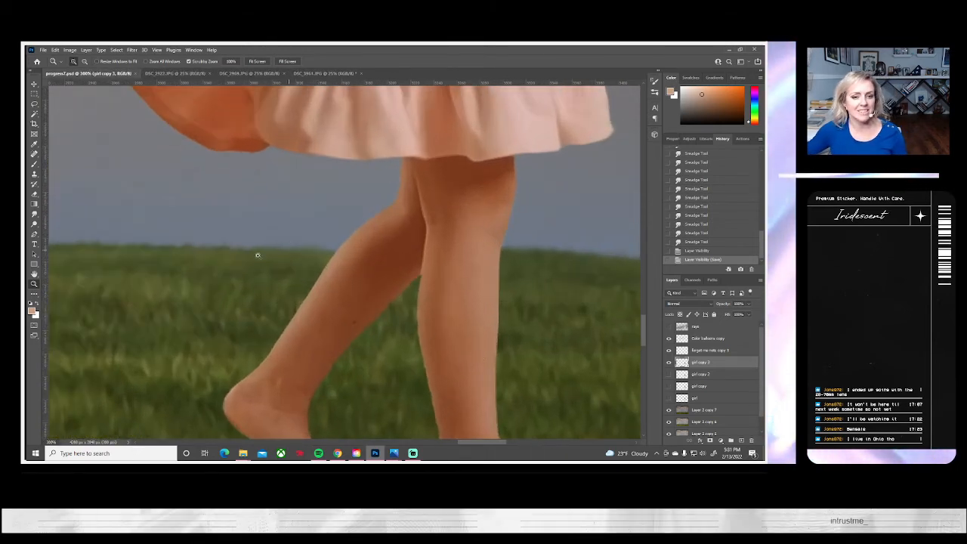
left_click(34, 176)
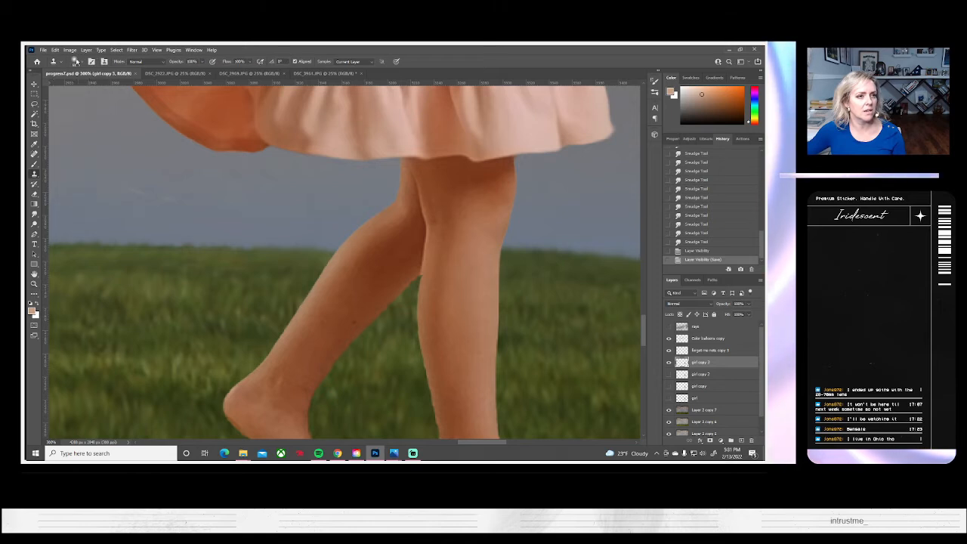
left_click(74, 61)
left_click(74, 86)
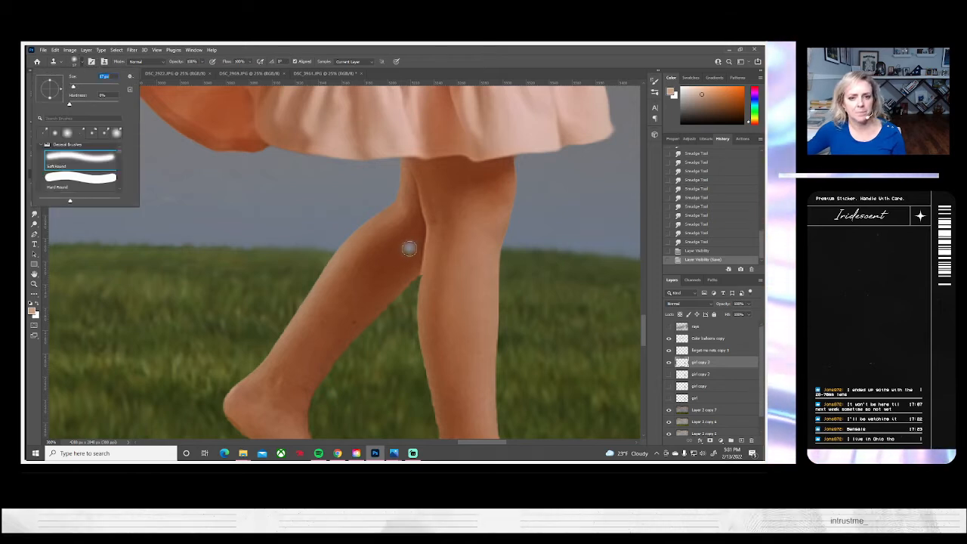
left_click_drag(74, 88, 70, 89)
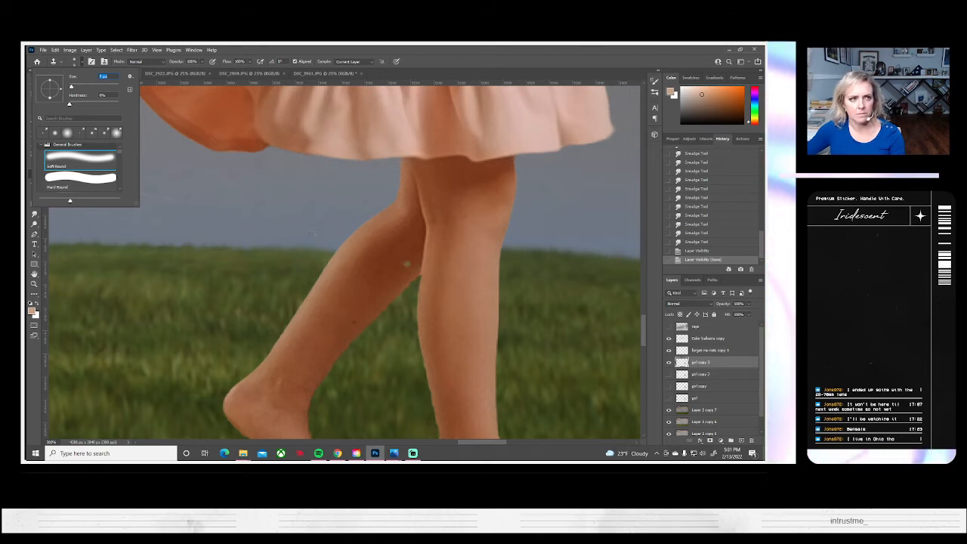
key("Return")
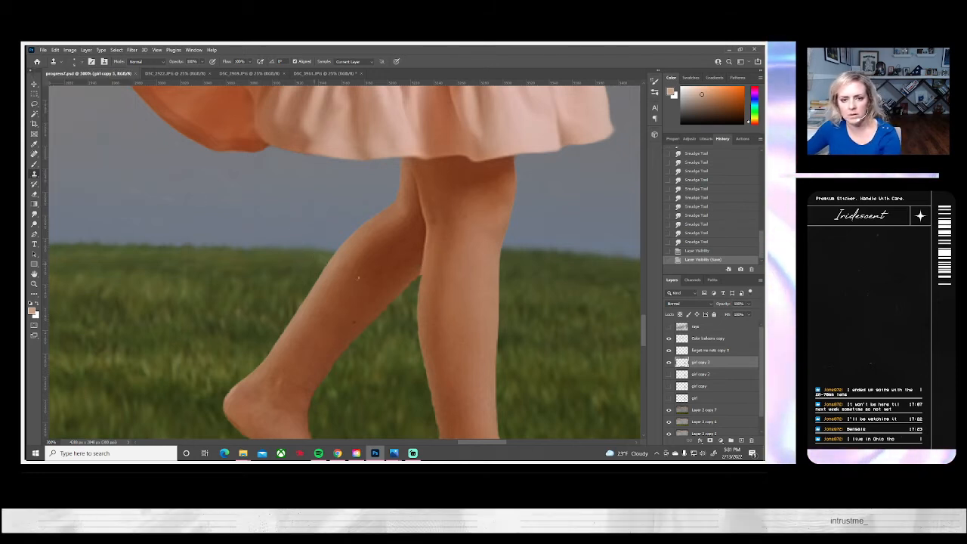
left_click(427, 274)
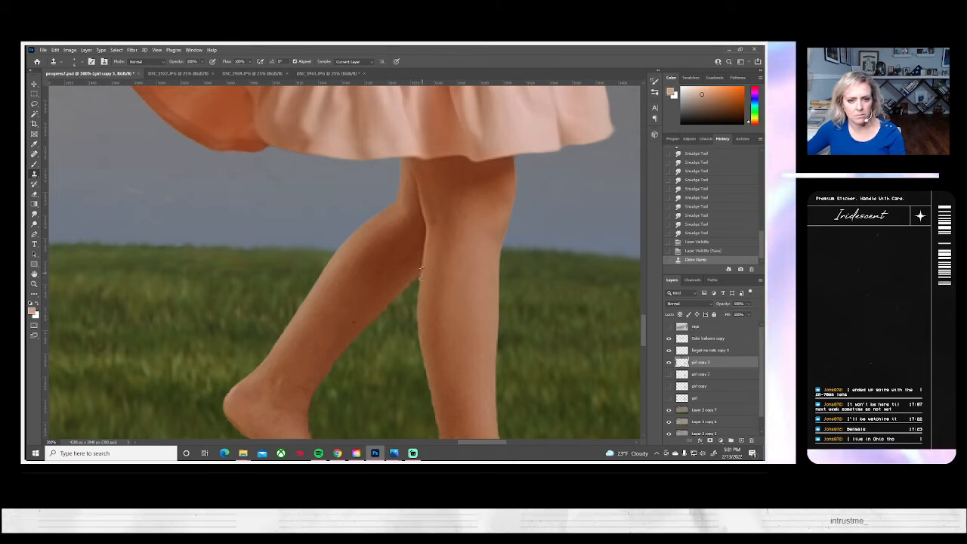
left_click(412, 308)
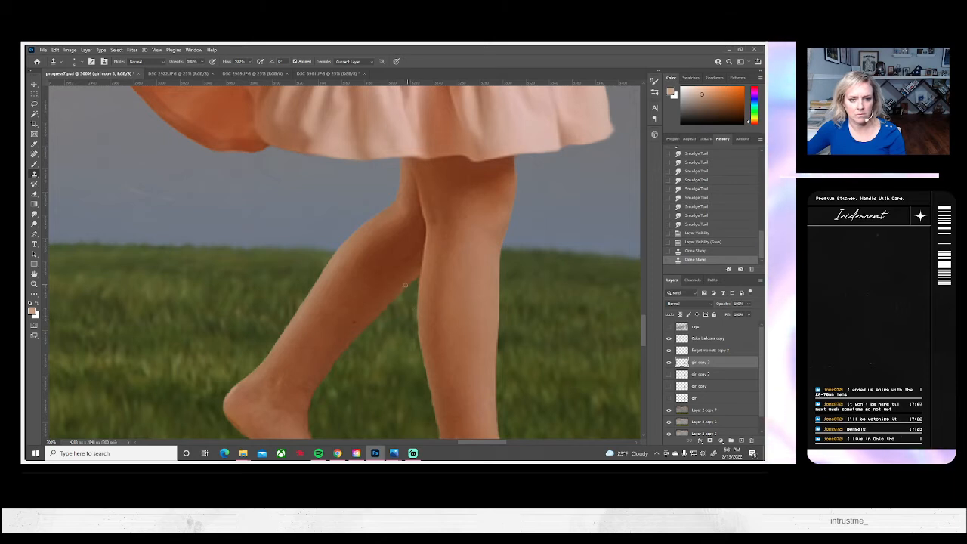
left_click(407, 286)
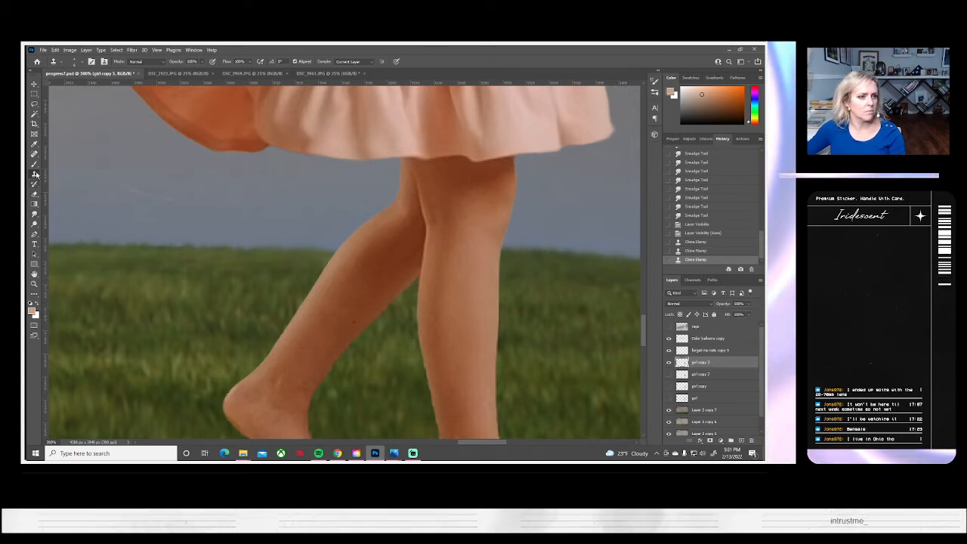
- Smooth the skin of the girl's back leg from the knee down to the heel with a larger soft Smudge brush
left_click(34, 214)
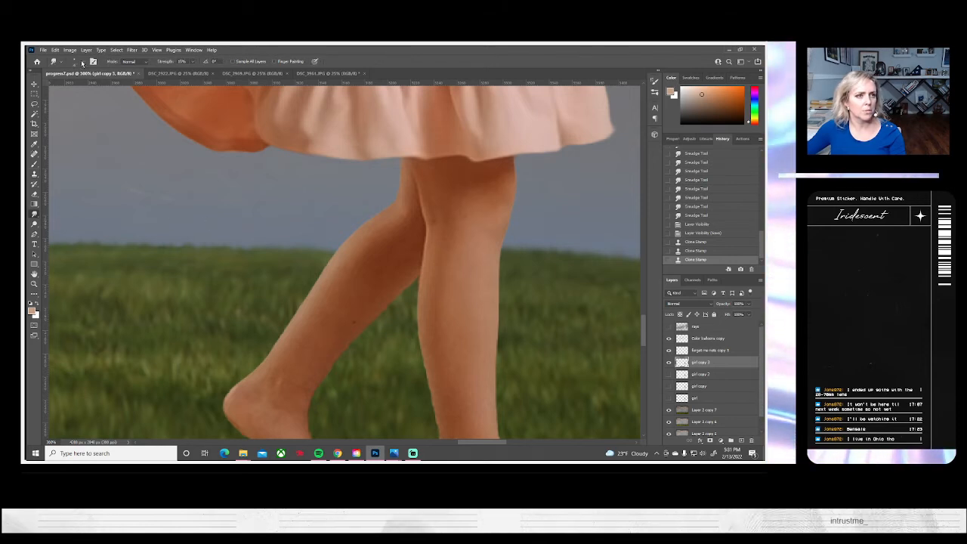
left_click(74, 61)
left_click(72, 88)
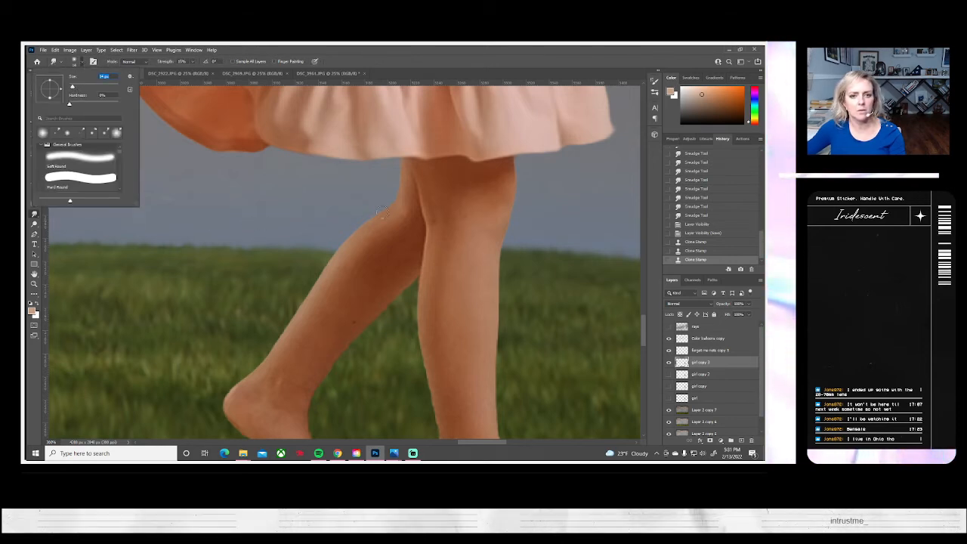
left_click_drag(400, 162, 390, 209)
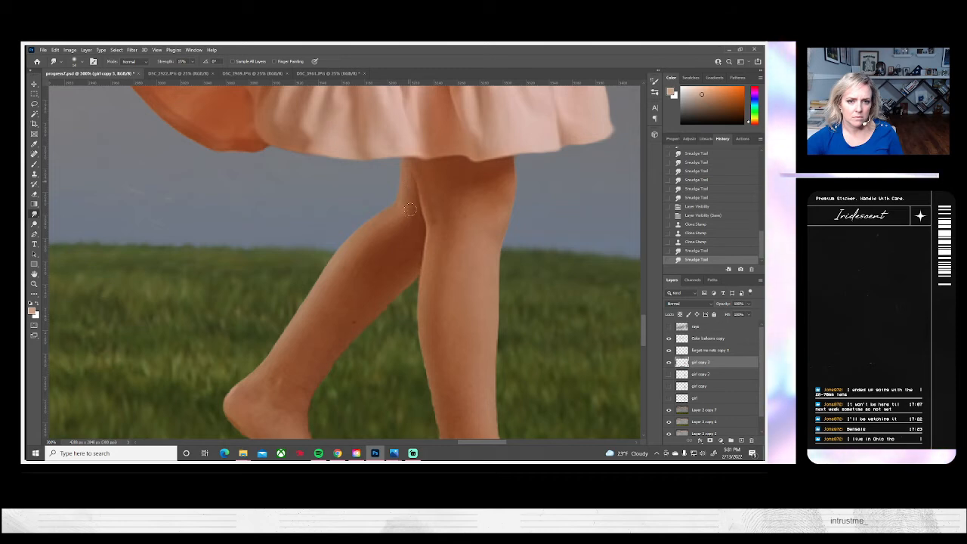
mouse_move(410, 210)
left_mouse_down()
mouse_move(407, 185)
mouse_move(403, 203)
mouse_move(360, 235)
mouse_move(392, 222)
mouse_move(359, 251)
mouse_move(370, 252)
mouse_move(403, 202)
mouse_move(407, 240)
mouse_move(374, 249)
mouse_move(406, 200)
mouse_move(406, 252)
mouse_move(414, 244)
mouse_move(374, 267)
mouse_move(416, 255)
left_mouse_up()
scroll(407, 248, "left", 1)
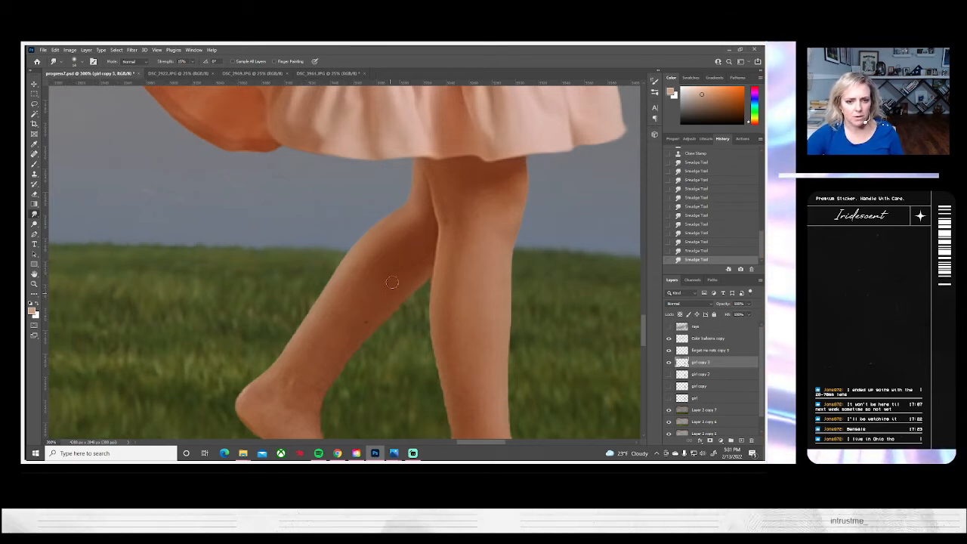
left_click_drag(377, 266, 373, 249)
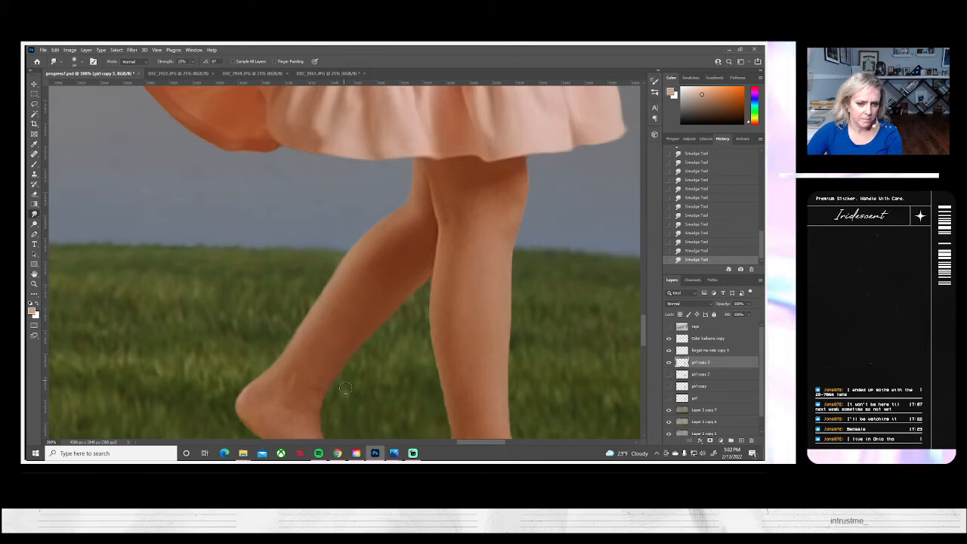
left_click_drag(313, 398, 353, 299)
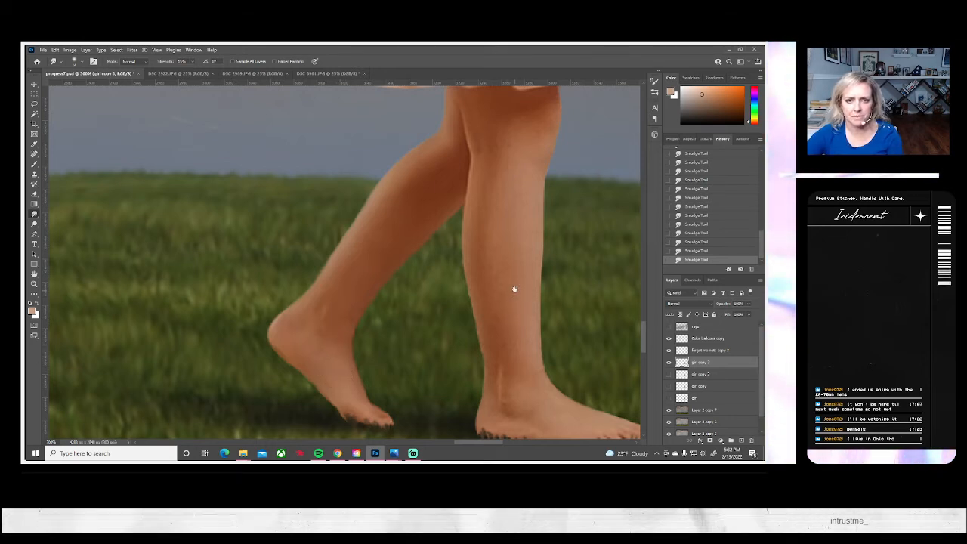
- Smudge the front leg's skin smooth from the knee down the shin to the ankle and foot
left_click_drag(513, 287, 366, 329)
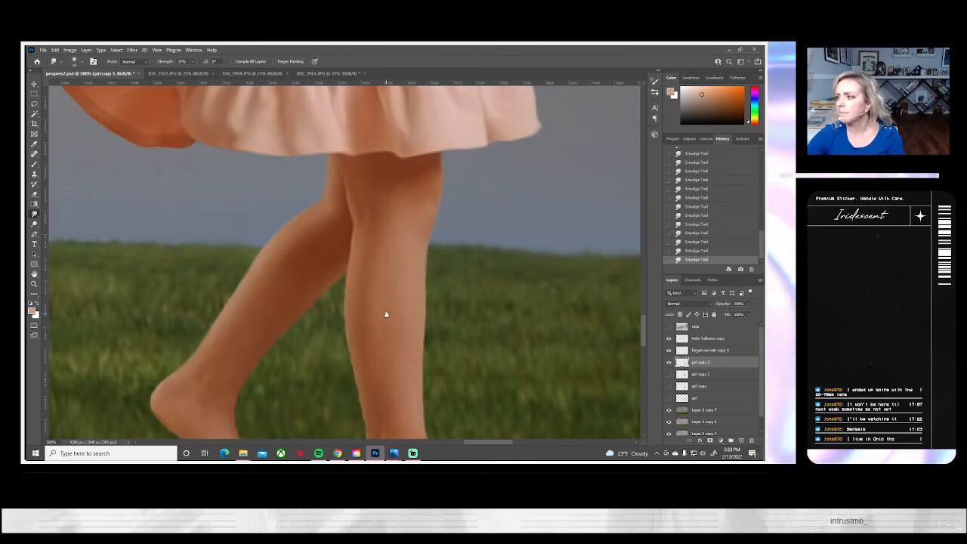
left_click_drag(392, 304, 377, 257)
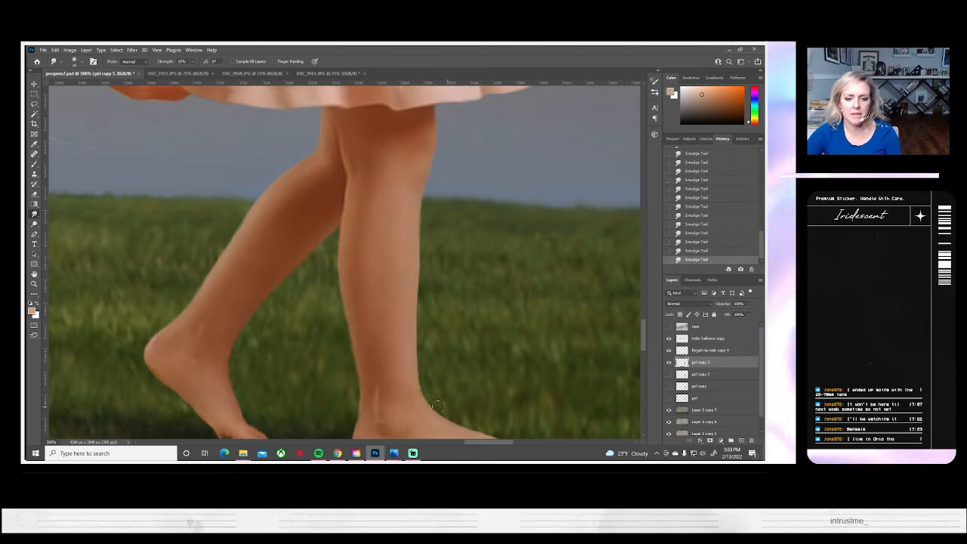
left_click_drag(425, 400, 403, 337)
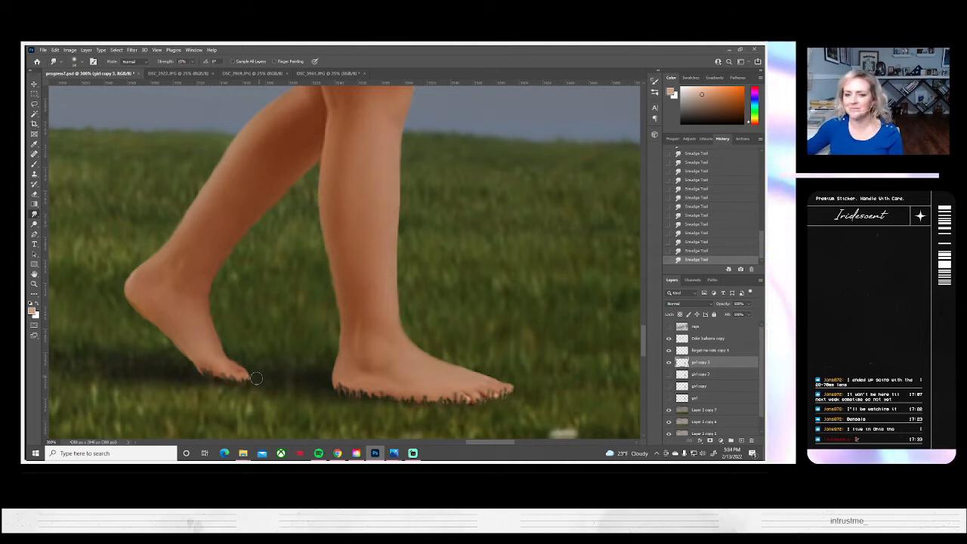
- Darken the upper legs directly beneath the dress hem with a small Burn brush set to Midtones at 7% exposure
scroll(237, 325, "up", 5)
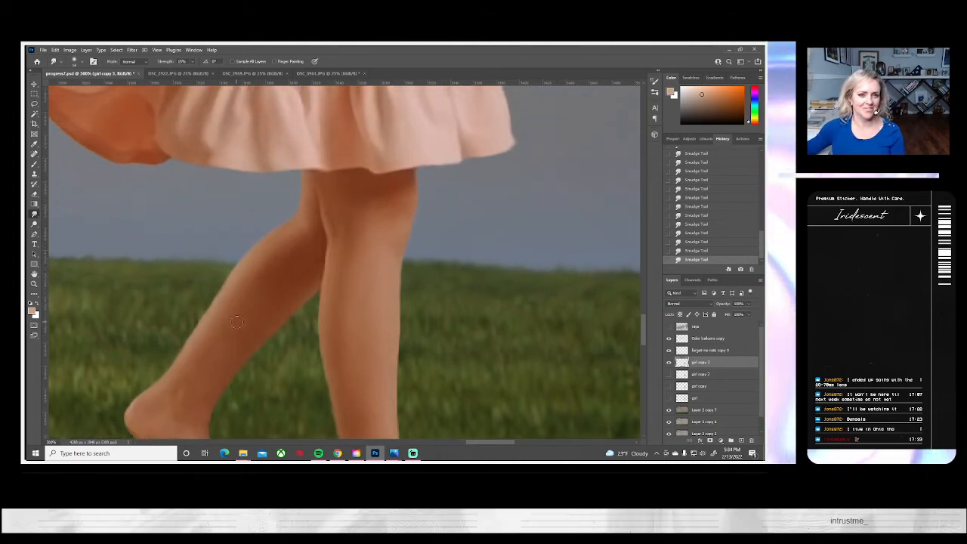
scroll(237, 323, "up", 2)
left_click_drag(34, 224, 53, 230)
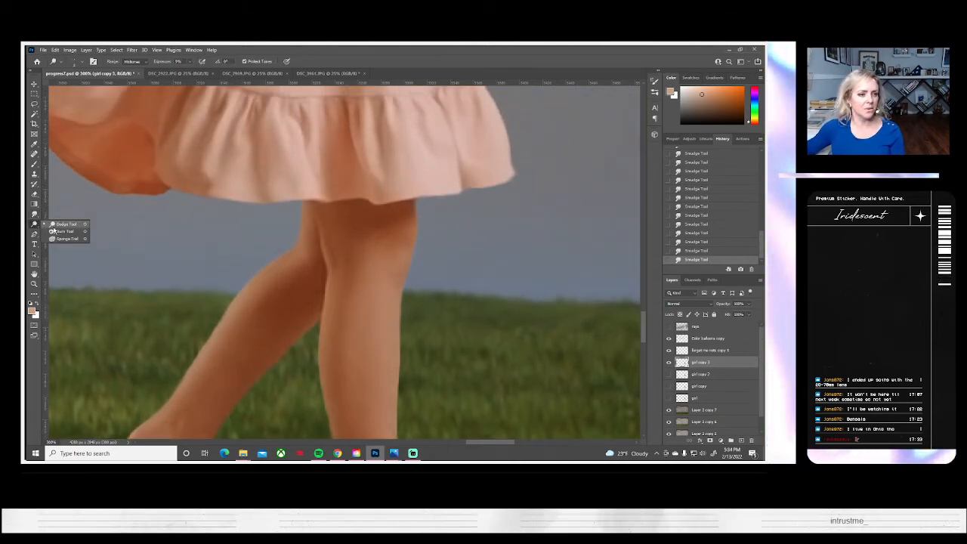
left_click(61, 230)
left_click(82, 62)
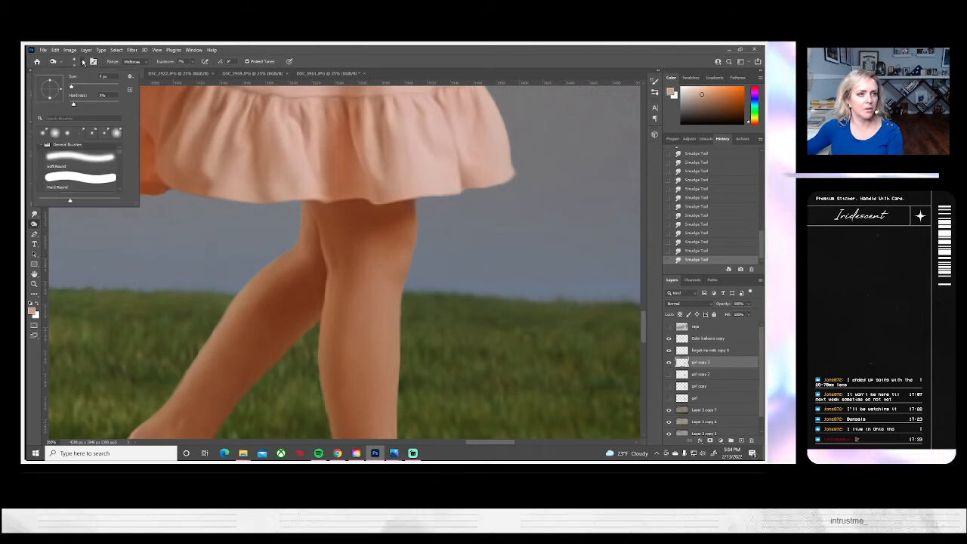
left_click_drag(110, 76, 30, 103)
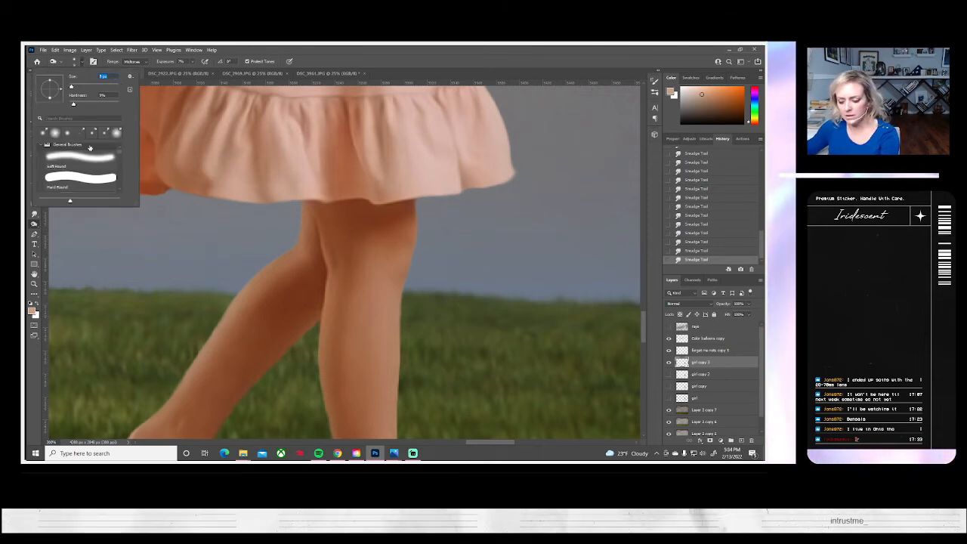
type("6")
key("Return")
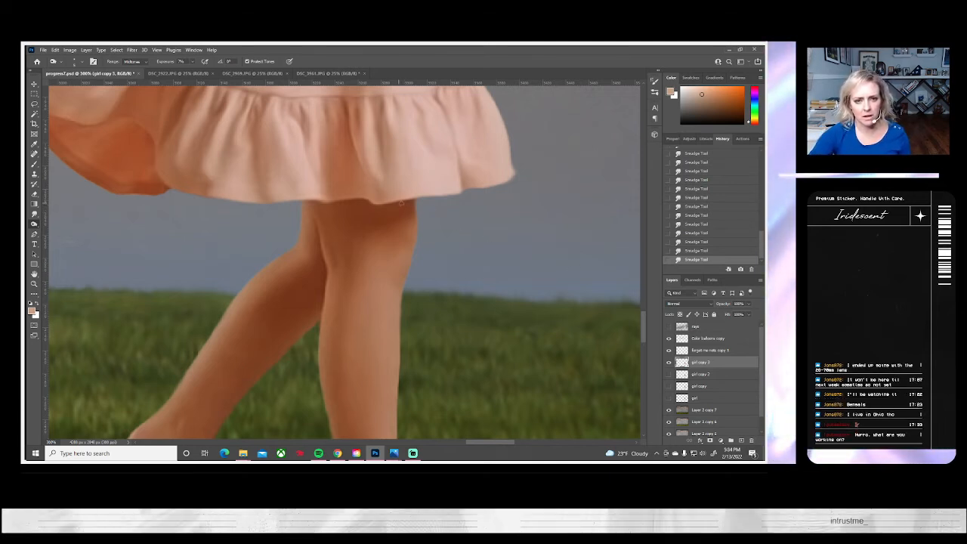
key("o")
left_click(374, 210)
left_click(374, 210)
left_click(374, 210)
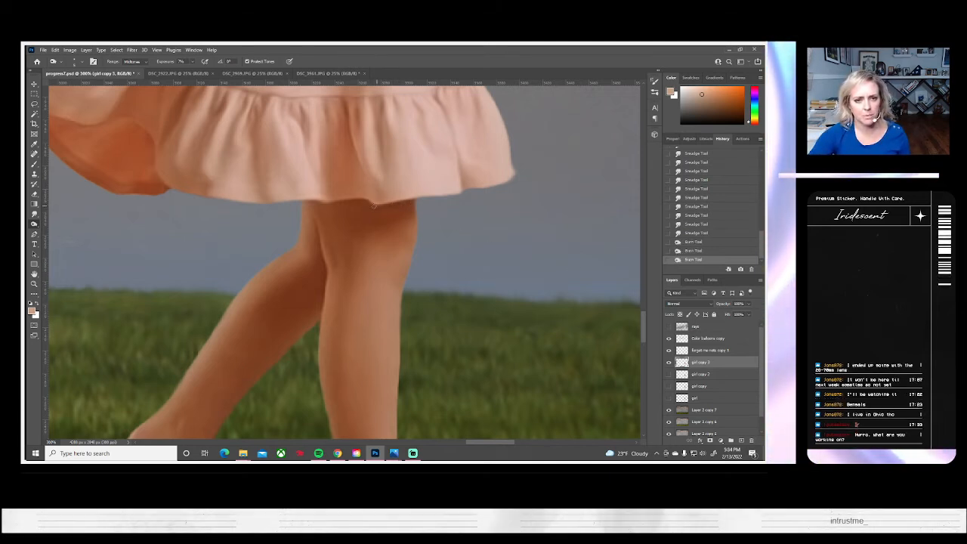
left_click(343, 204)
left_click(343, 204)
left_click(341, 205)
left_click(338, 208)
left_click(332, 213)
left_click(327, 218)
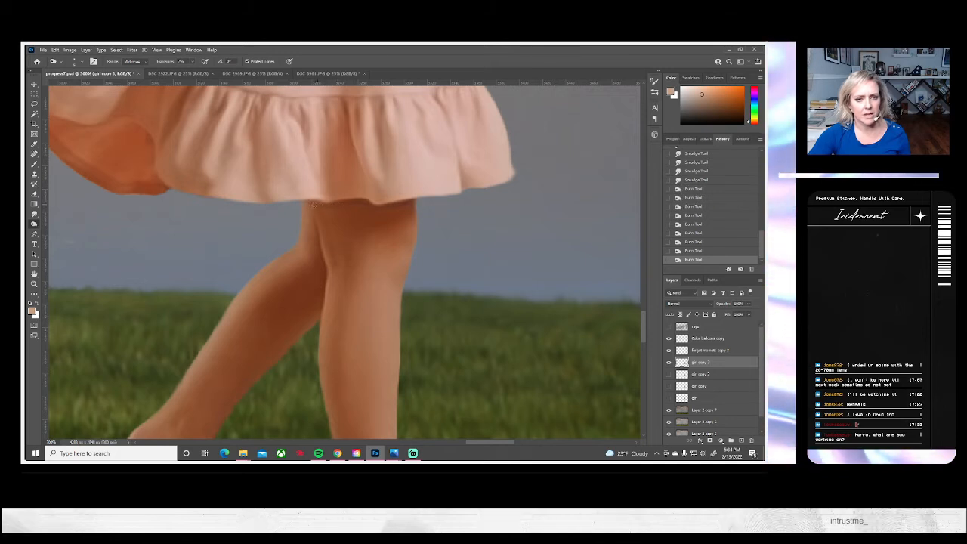
left_click(320, 224)
left_click(316, 228)
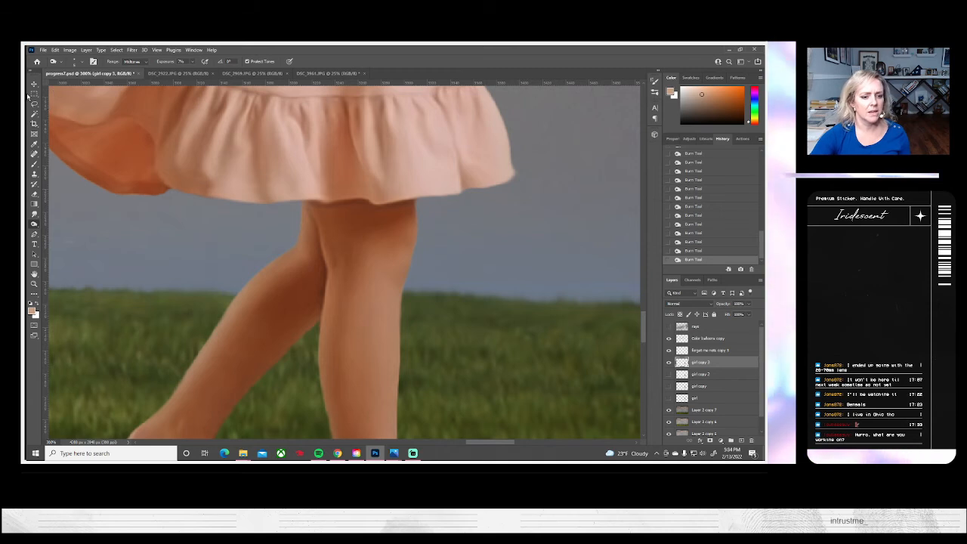
- Darken the skin of the front upper leg beneath the dress hem with a larger soft Burn brush
scroll(324, 362, "down", 6)
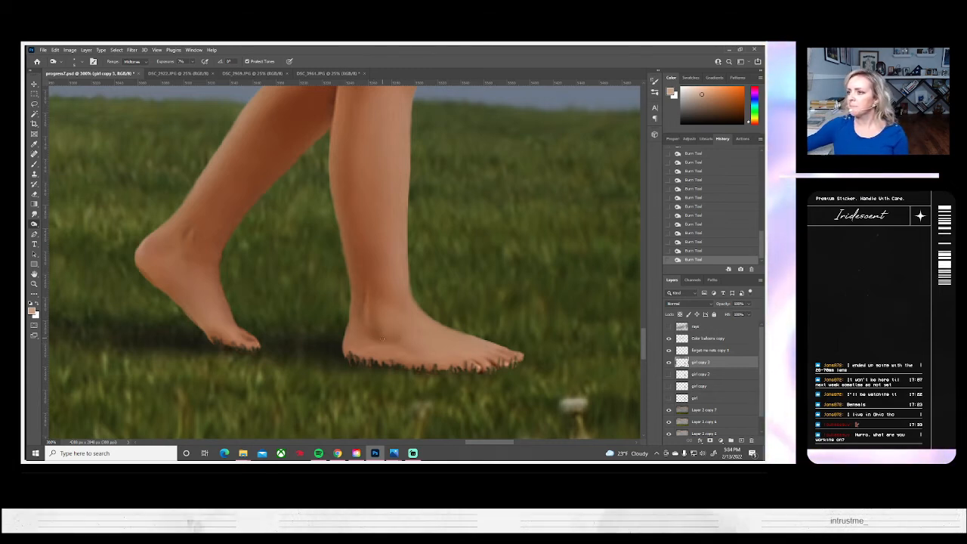
scroll(247, 323, "up", 3)
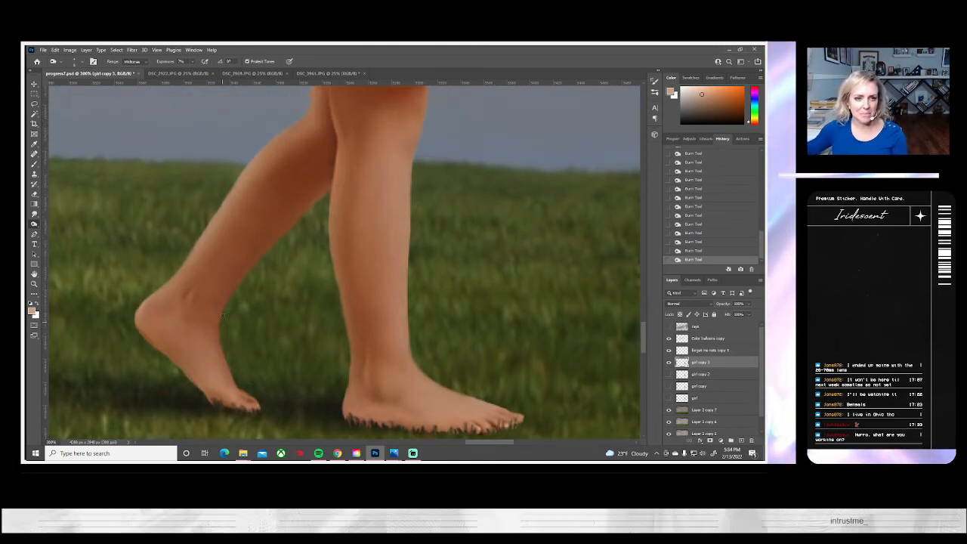
left_click(82, 62)
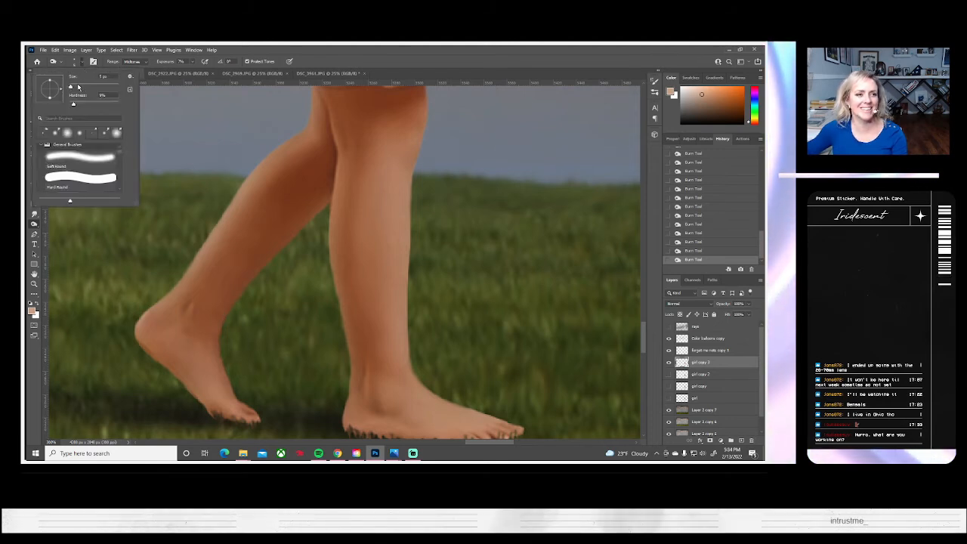
left_click(78, 87)
left_click(317, 163)
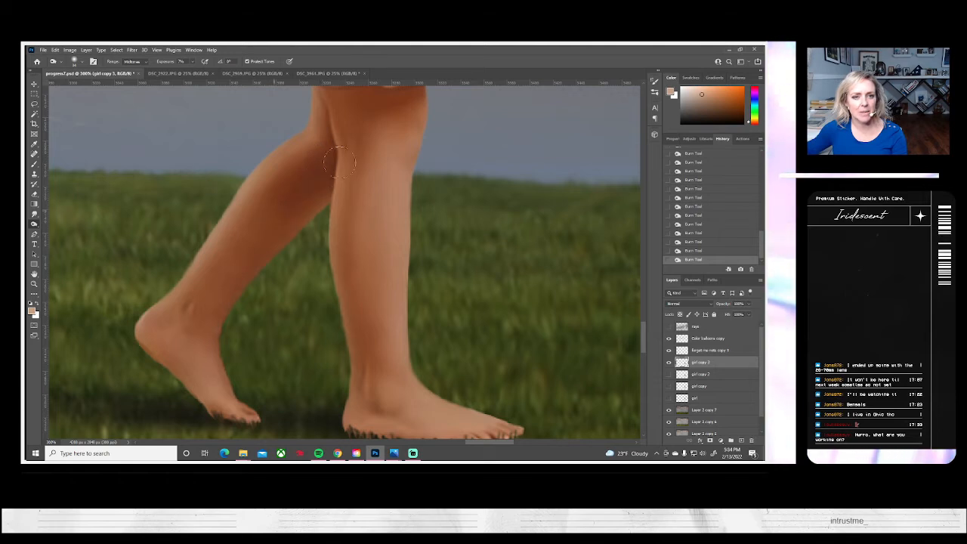
scroll(340, 159, "up", 3)
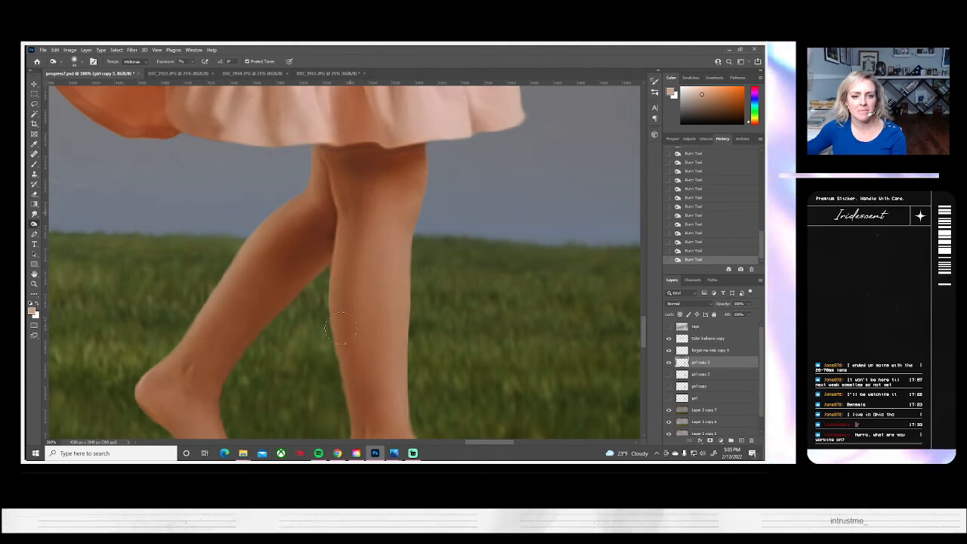
left_click(76, 62)
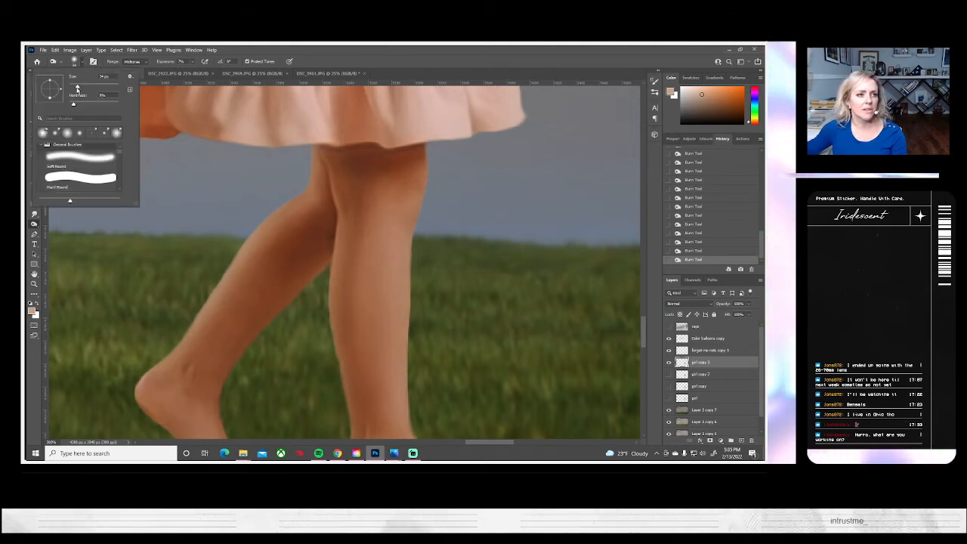
left_click_drag(343, 156, 357, 193)
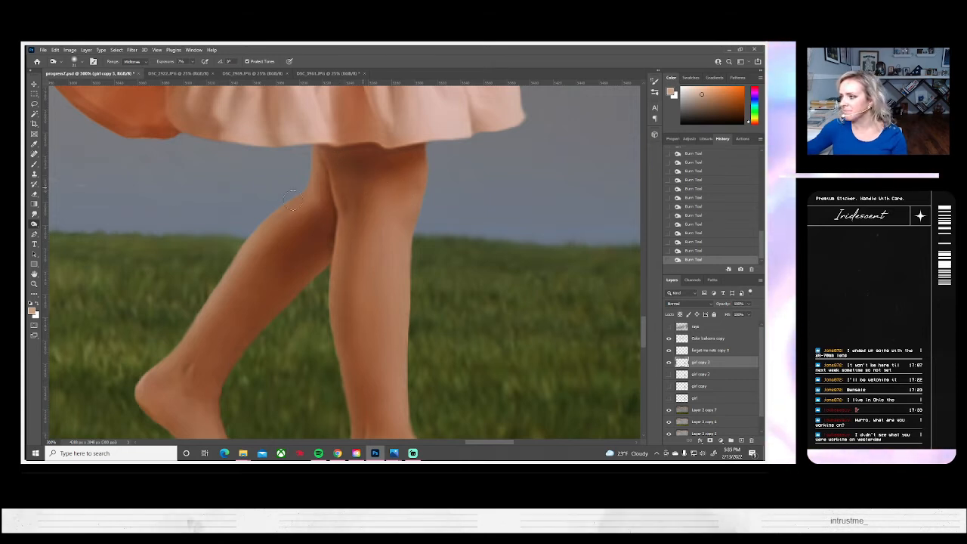
- Save the composite with the burned leg shading, keeping the same file
left_click(33, 284)
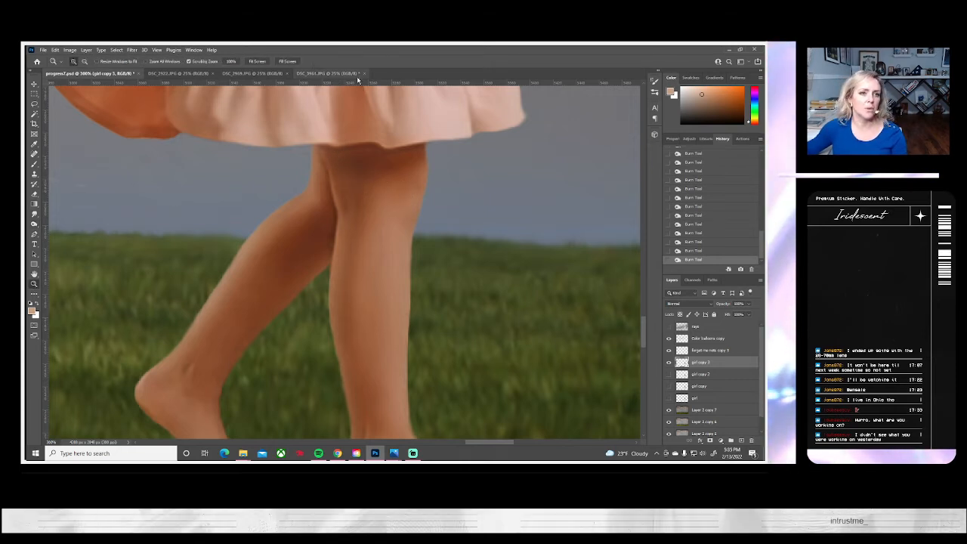
left_click(257, 61)
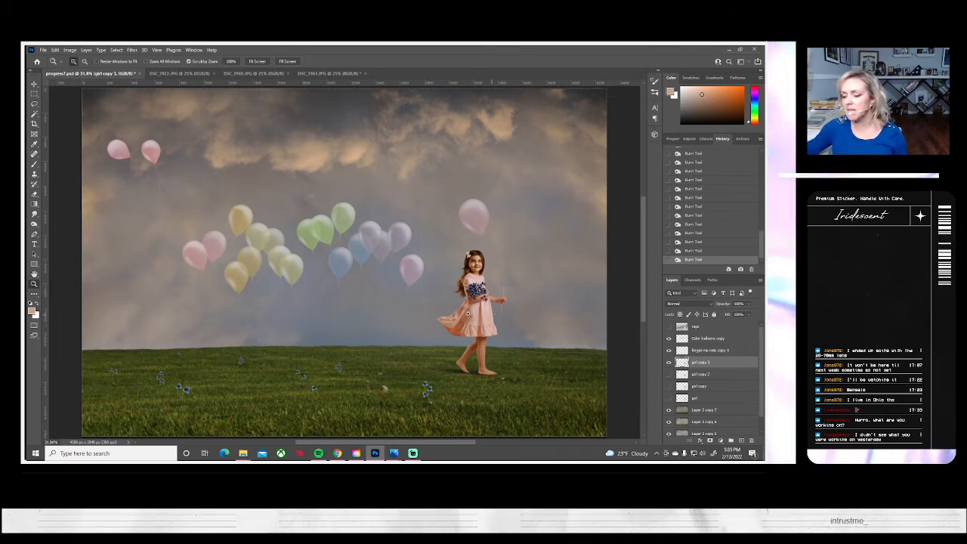
left_click(43, 50)
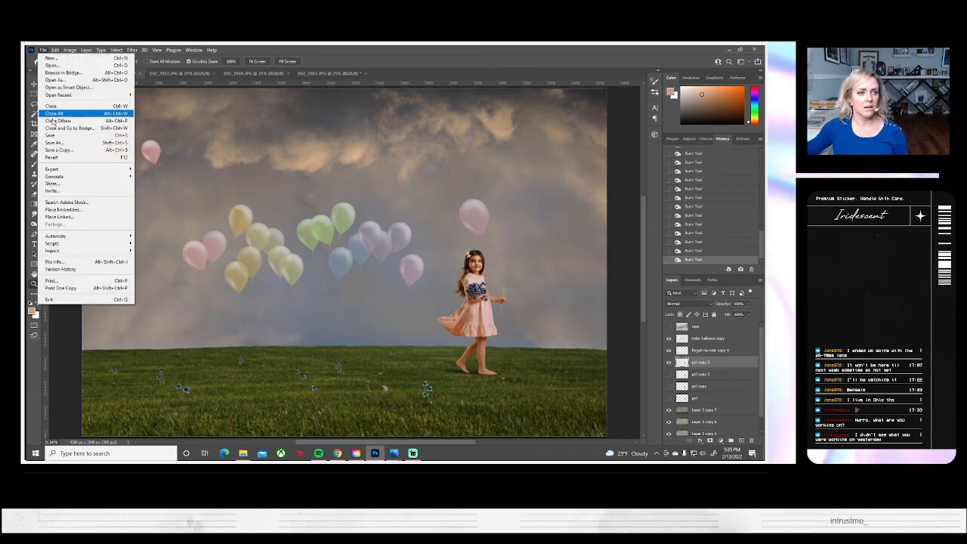
left_click(61, 129)
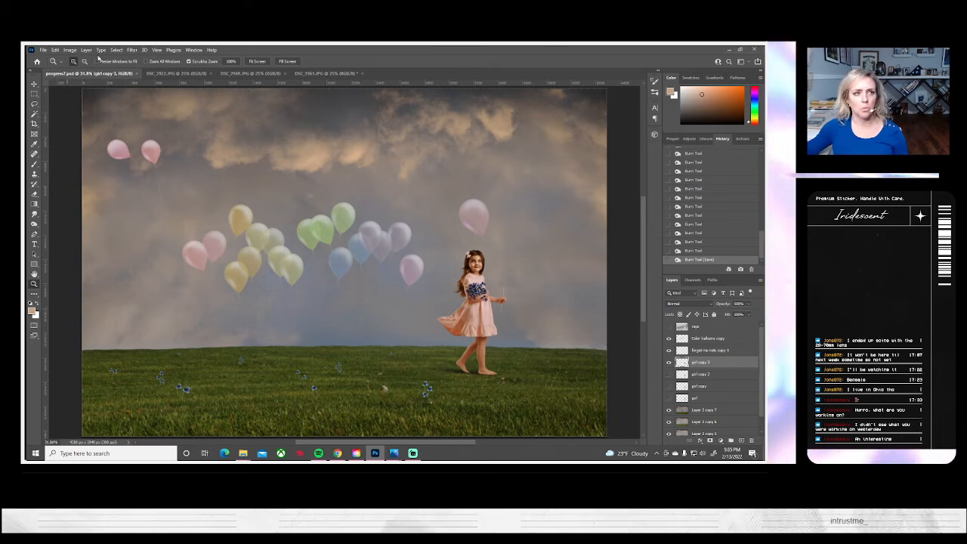
- Try to reshape the flowing back tip of the girl's dress with Liquify, using a larger Forward Warp brush
left_click(131, 50)
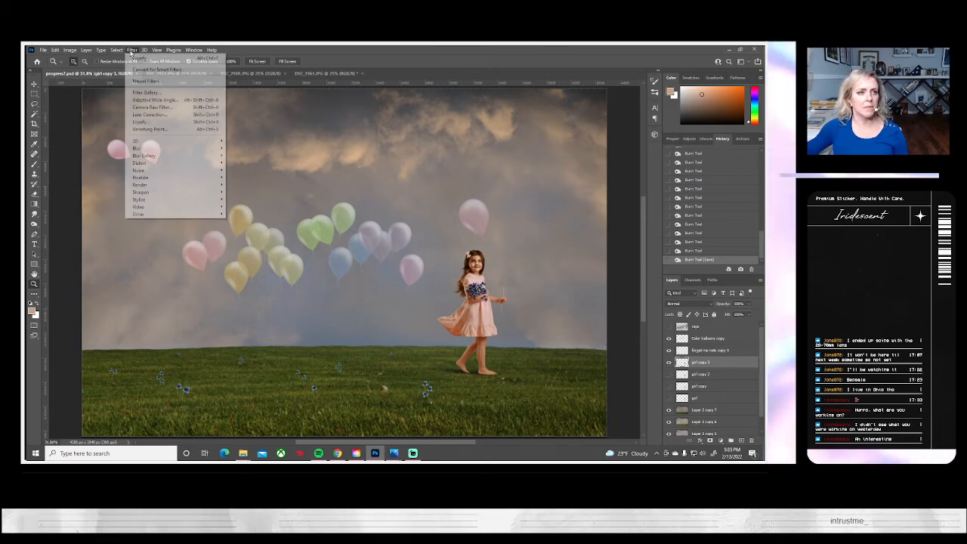
left_click(147, 122)
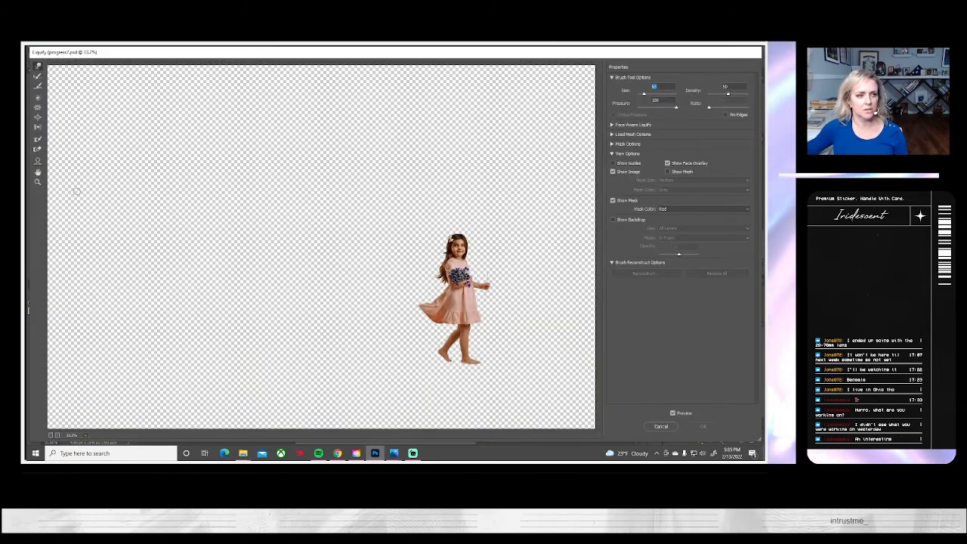
left_click(38, 182)
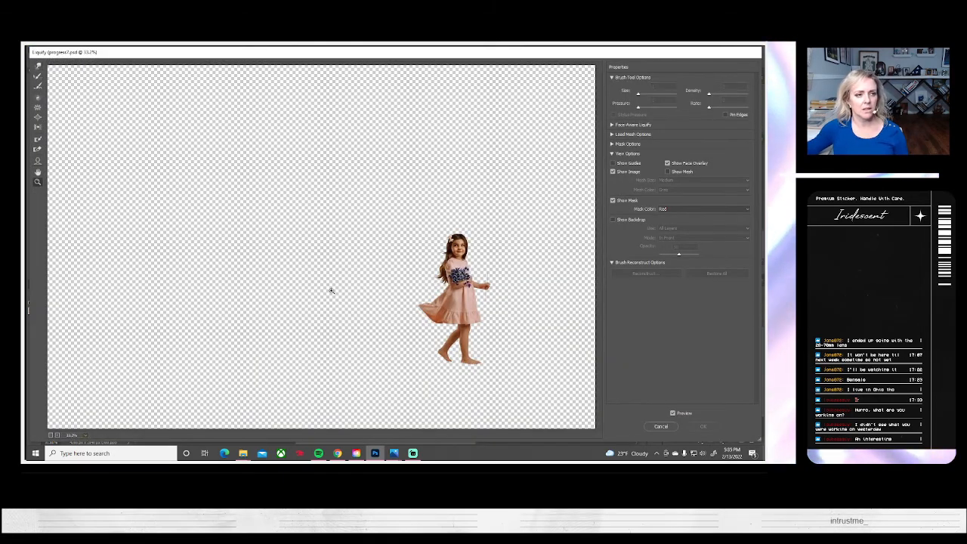
left_click(445, 309)
left_click(358, 240)
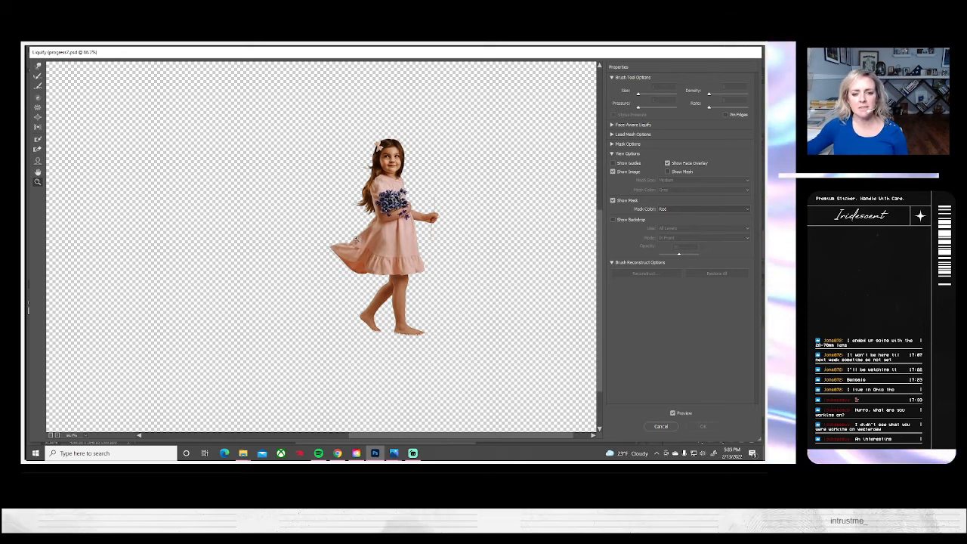
left_click(356, 240)
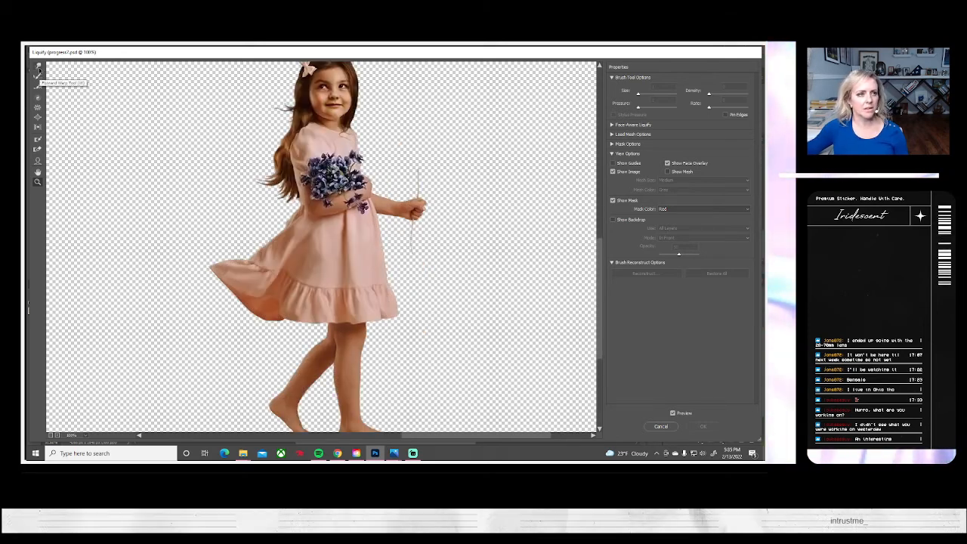
left_click(39, 69)
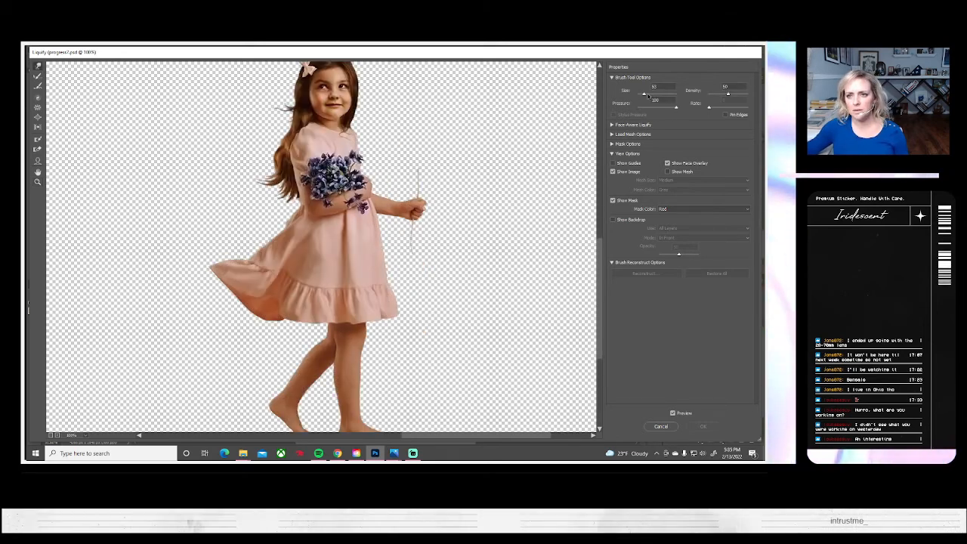
left_click_drag(644, 94, 648, 94)
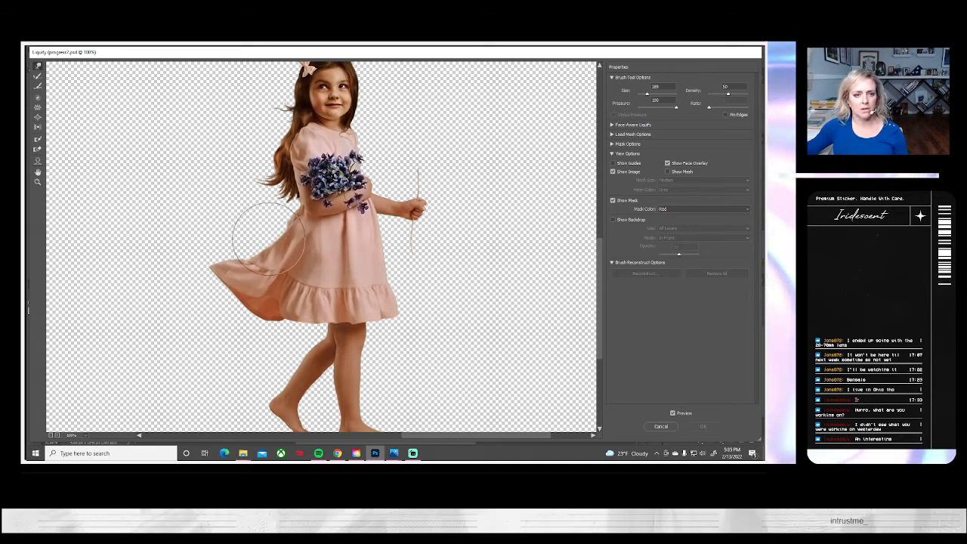
left_click_drag(176, 263, 194, 264)
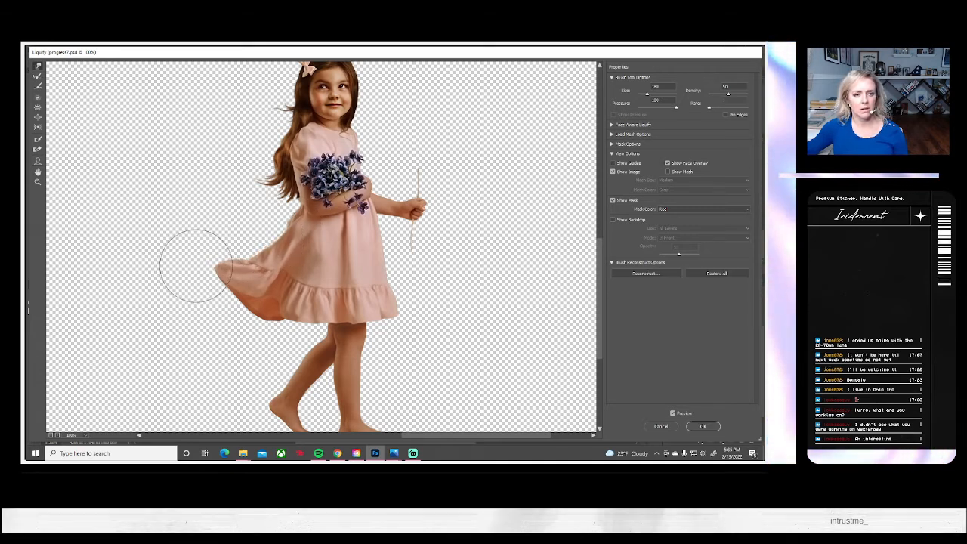
left_click_drag(256, 270, 248, 260)
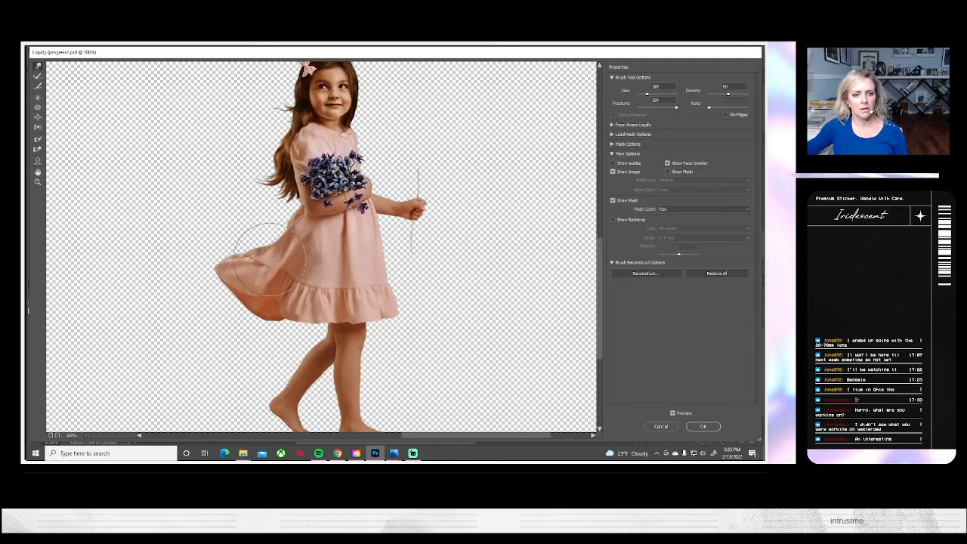
left_click(703, 427)
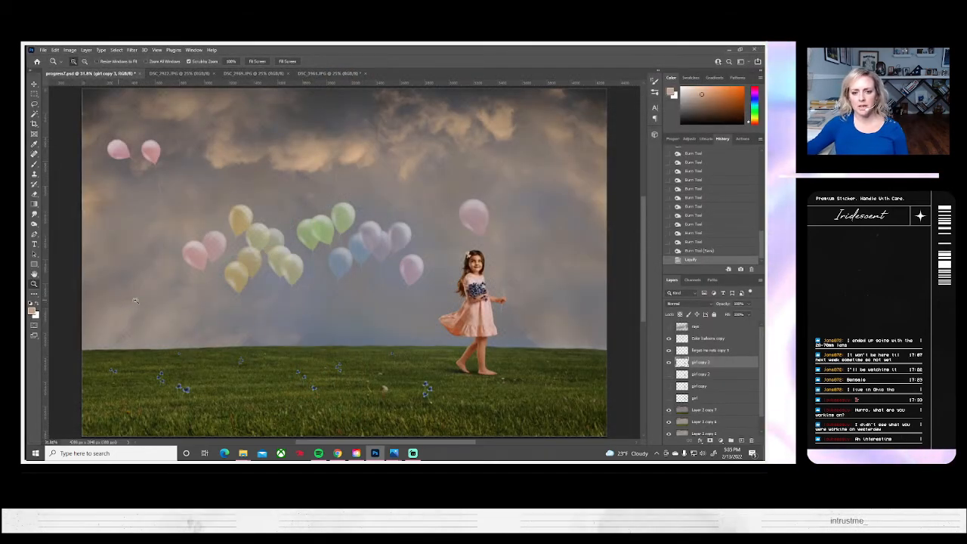
- Compare the image before and after the Liquify edit in the history, and revert to the saved Burn state
left_click(694, 253)
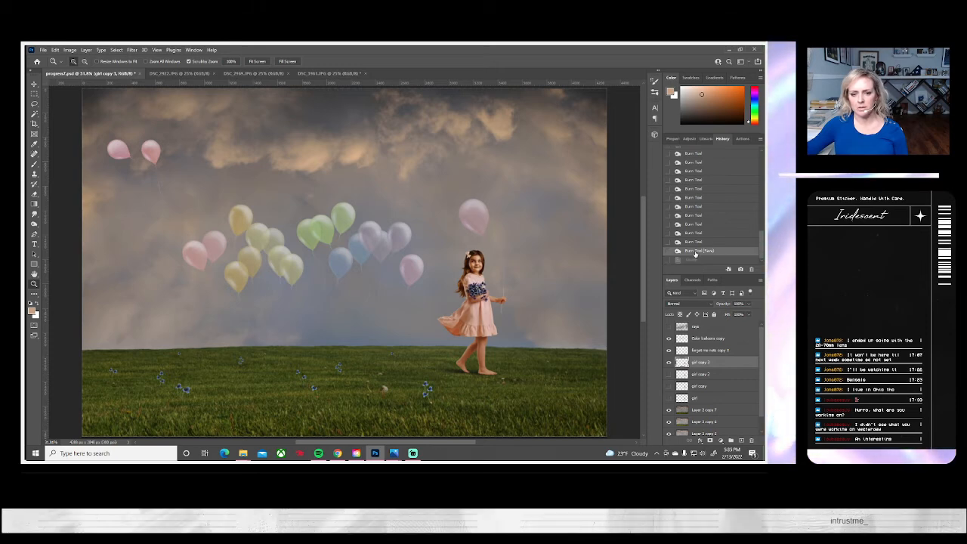
left_click(694, 260)
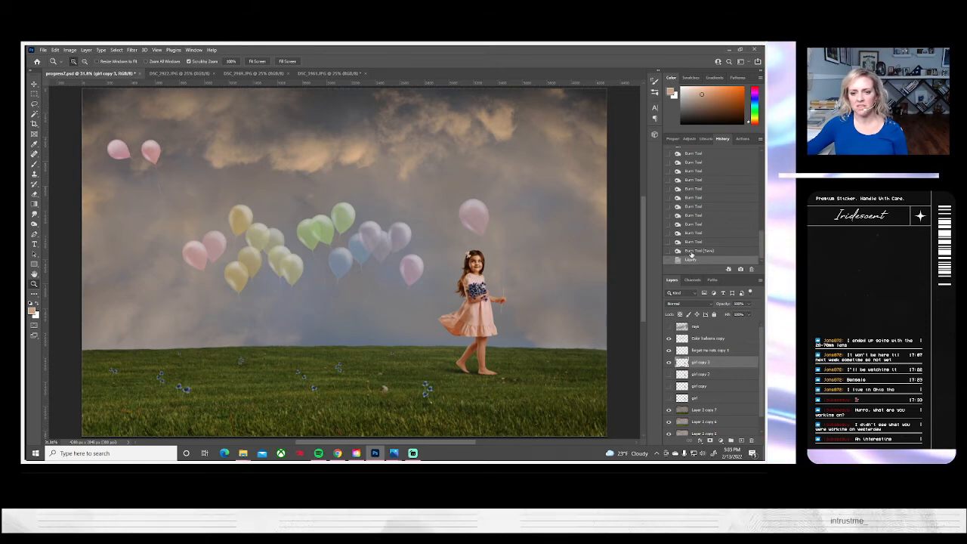
left_click(691, 251)
- Push the back tip of the girl's dress inward with Liquify's Forward Warp tool and save the document
left_click(156, 49)
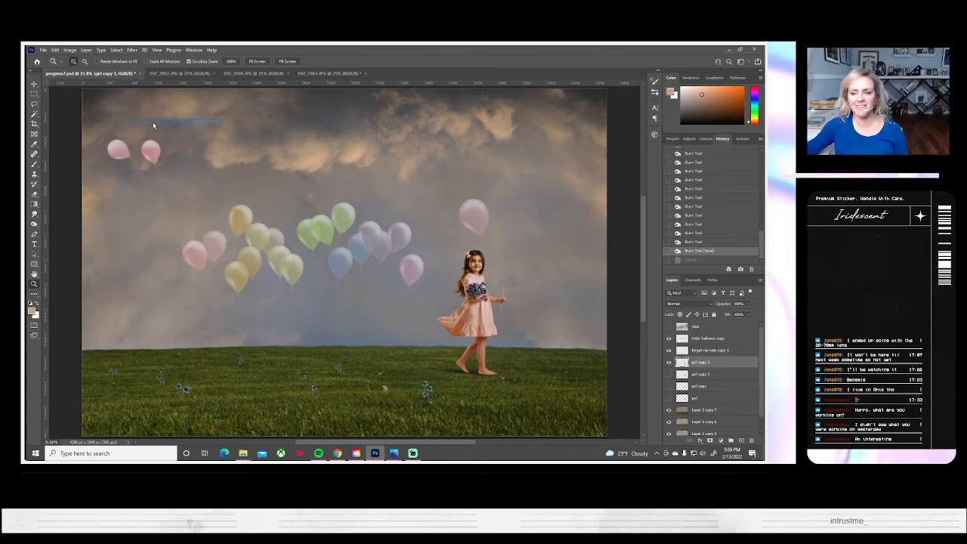
left_click(154, 123)
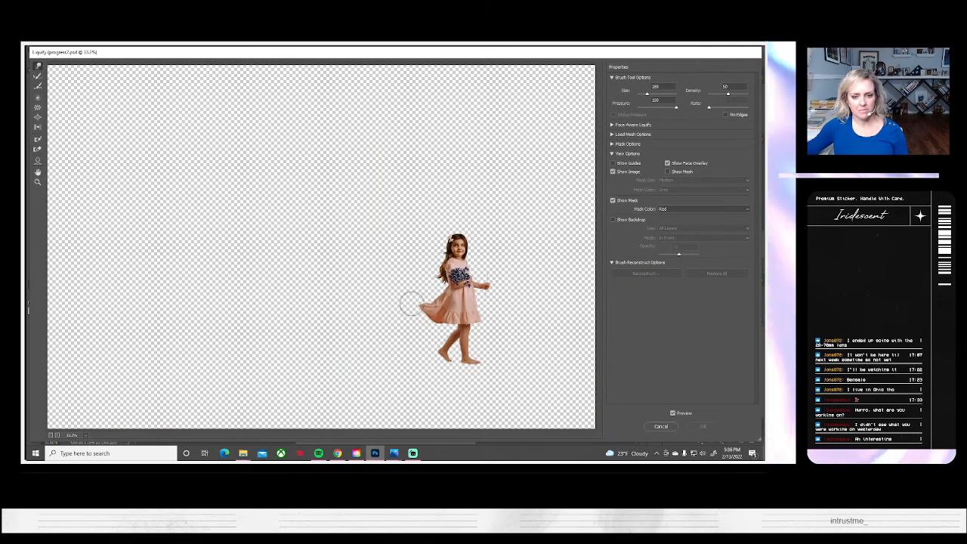
left_click_drag(415, 302, 434, 301)
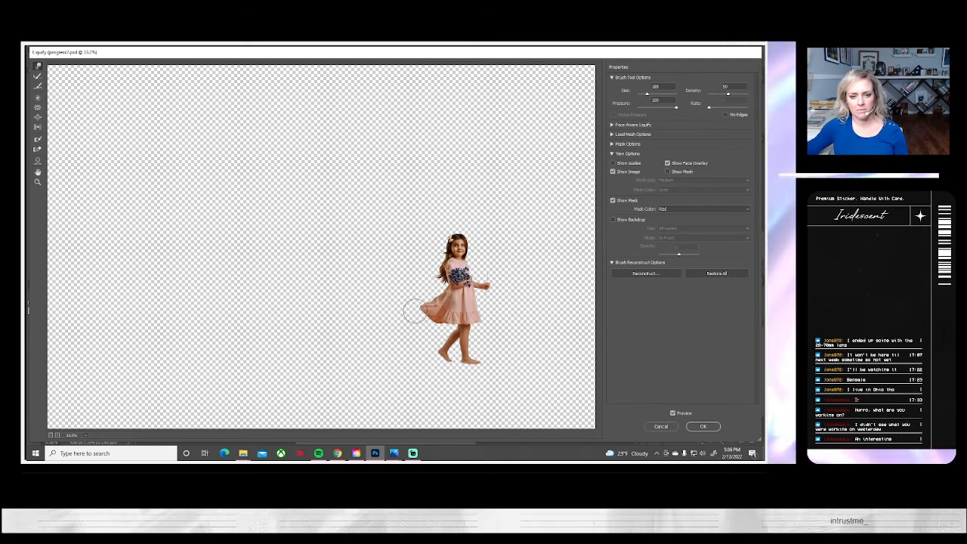
left_click(702, 426)
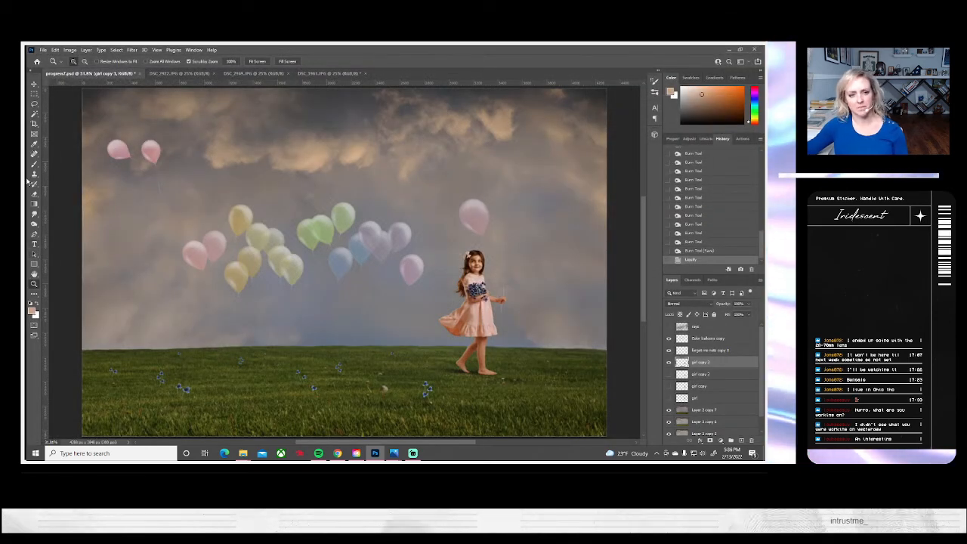
key("ctrl+s")
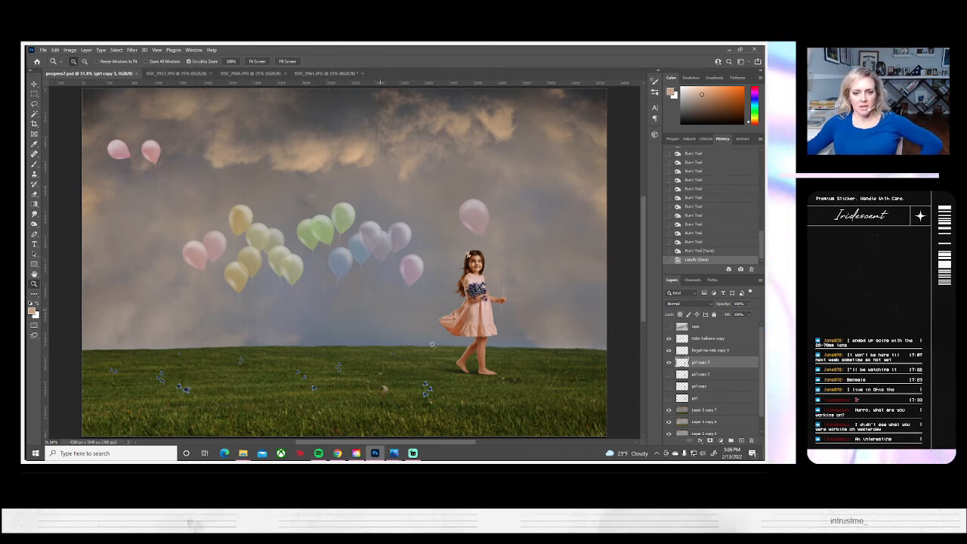
- Duplicate the girl copy 3 layer as girl copy 4 and hide the original
left_click(490, 299)
left_click(490, 299)
left_click(488, 299)
left_click(487, 299)
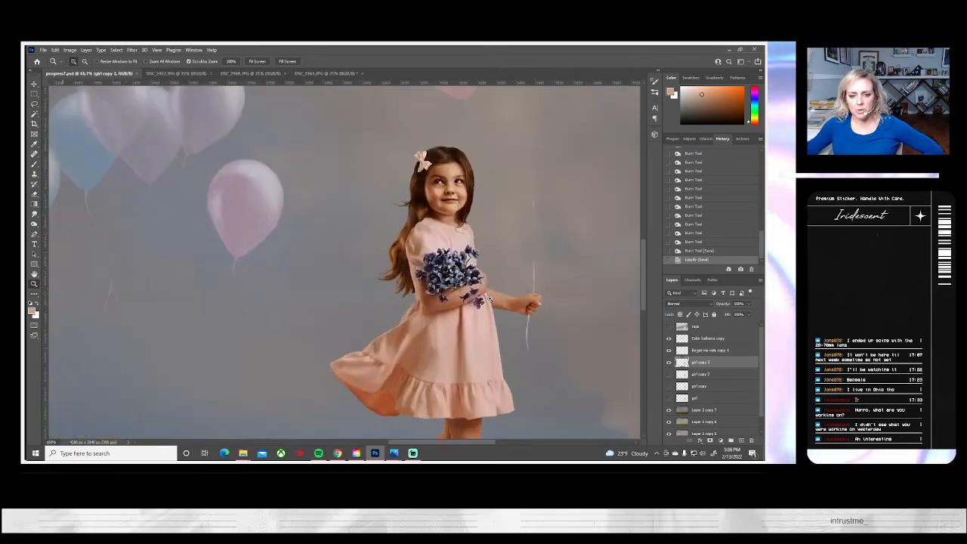
left_click(485, 298)
scroll(330, 289, "up", 3)
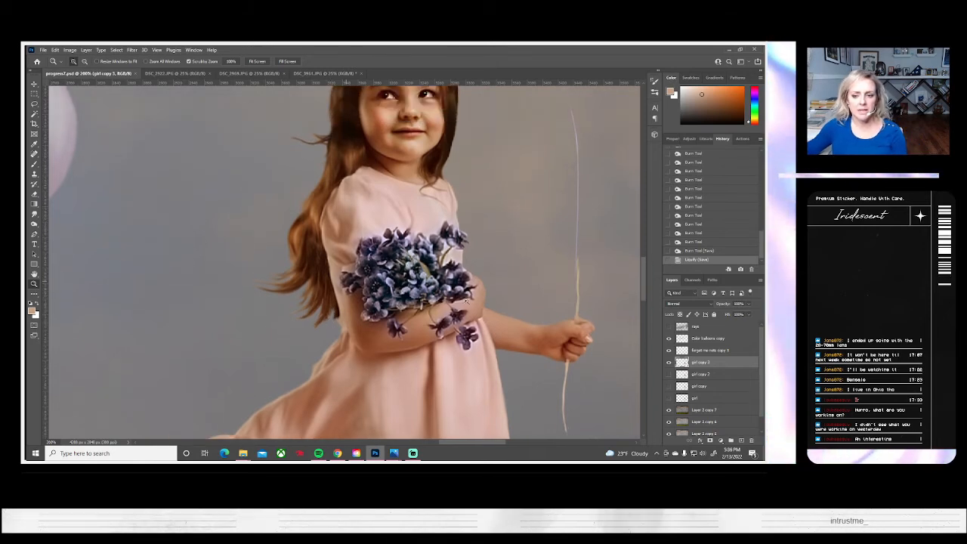
right_click(703, 364)
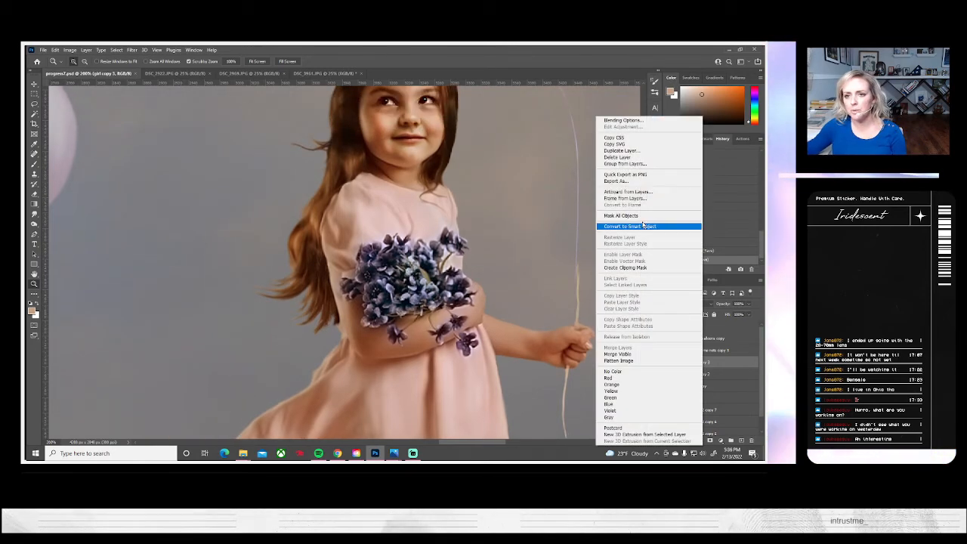
left_click(619, 154)
key("Return")
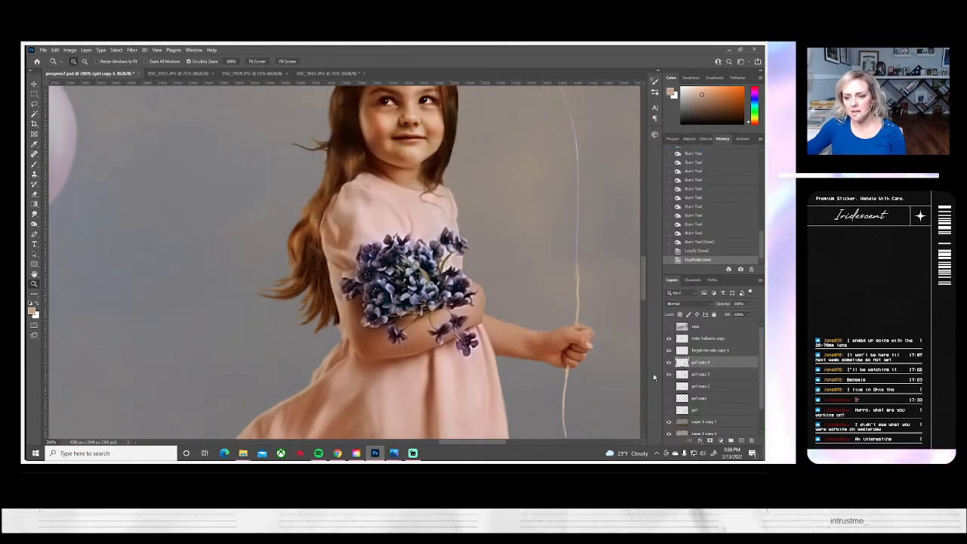
- Select the bodice and puffed sleeve of the girl's pink dress with the Magic Wand, adding the neighbouring tones around the flowers
left_click(33, 113)
left_click(385, 212)
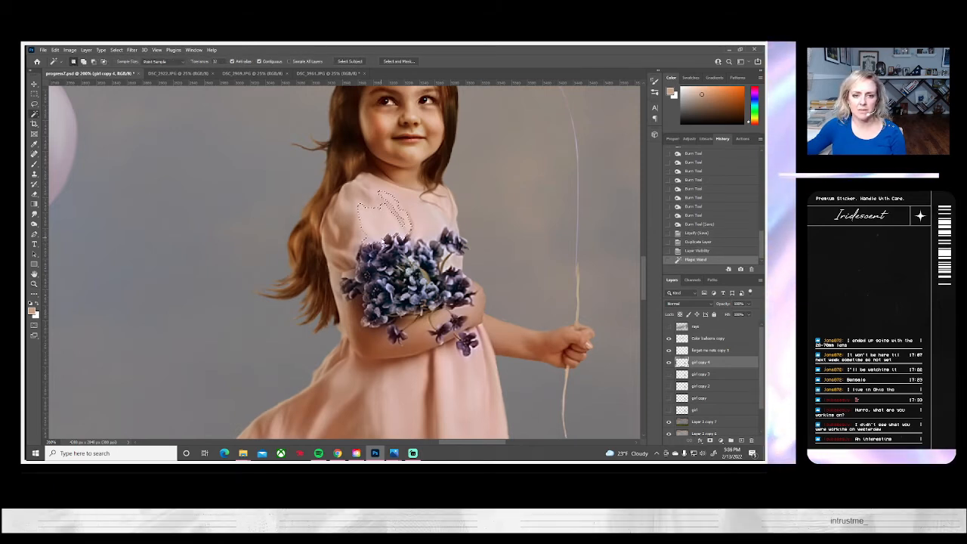
left_click(383, 206, "shift")
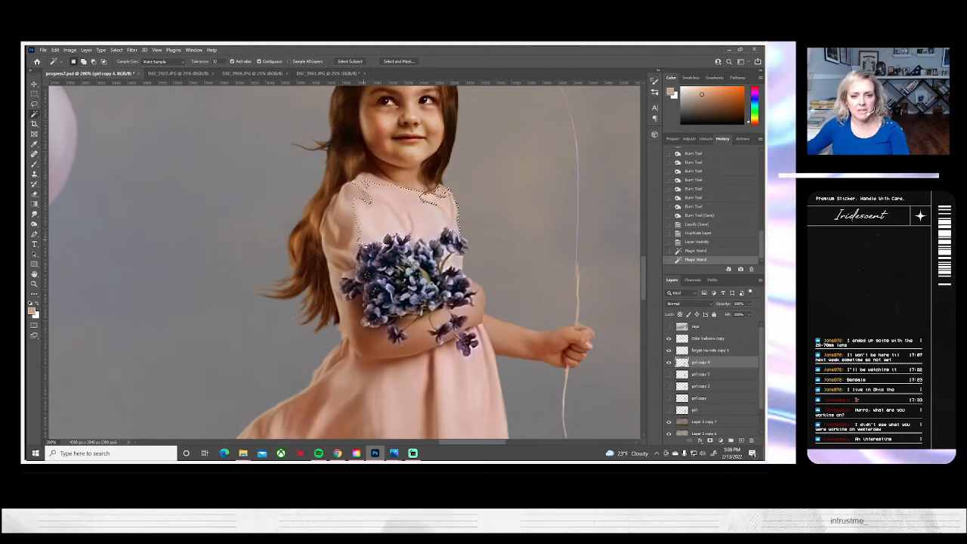
left_click(355, 255, "shift")
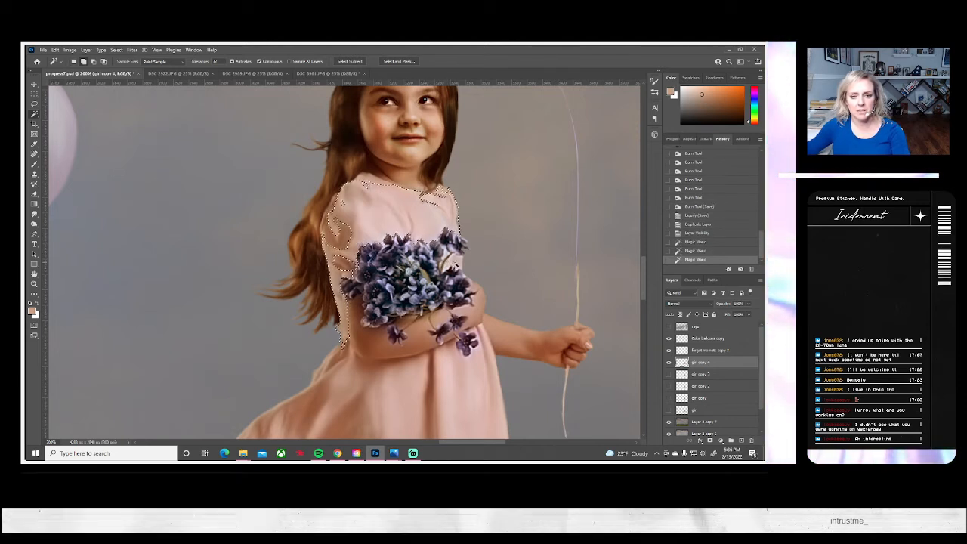
left_click(453, 260, "shift")
left_click(451, 257, "shift")
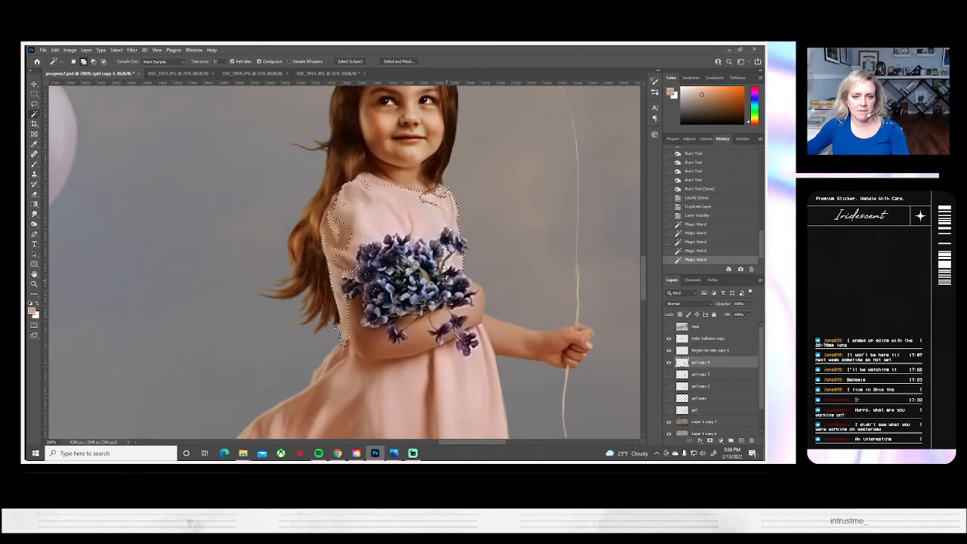
left_click(409, 244)
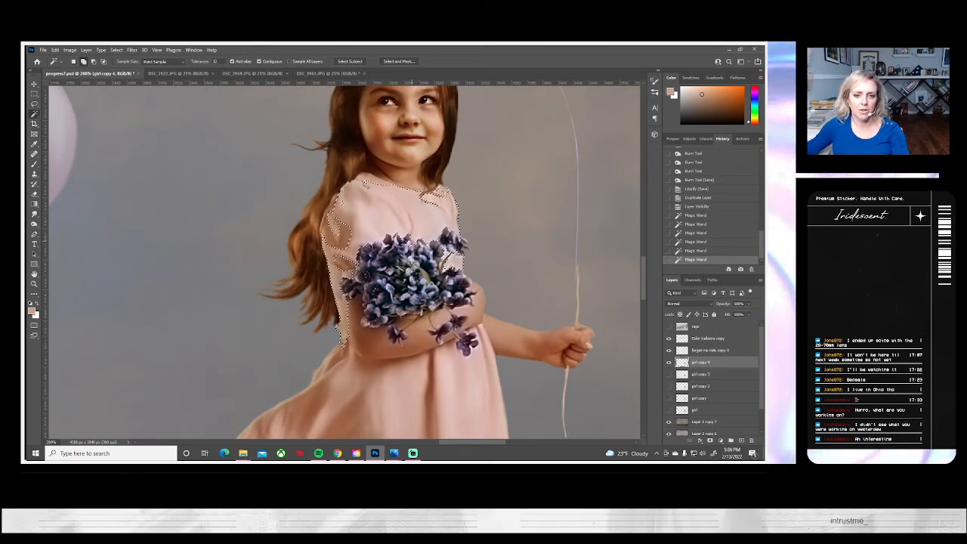
left_click(438, 261)
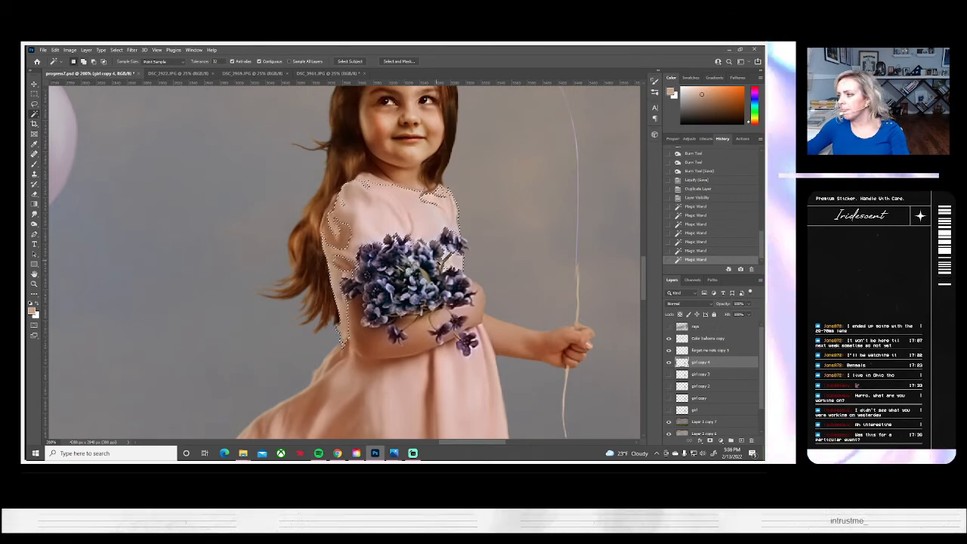
- Sample the light pink of the bodice and brush it over the fabric just above the flower bouquet
scroll(450, 257, "up", 1)
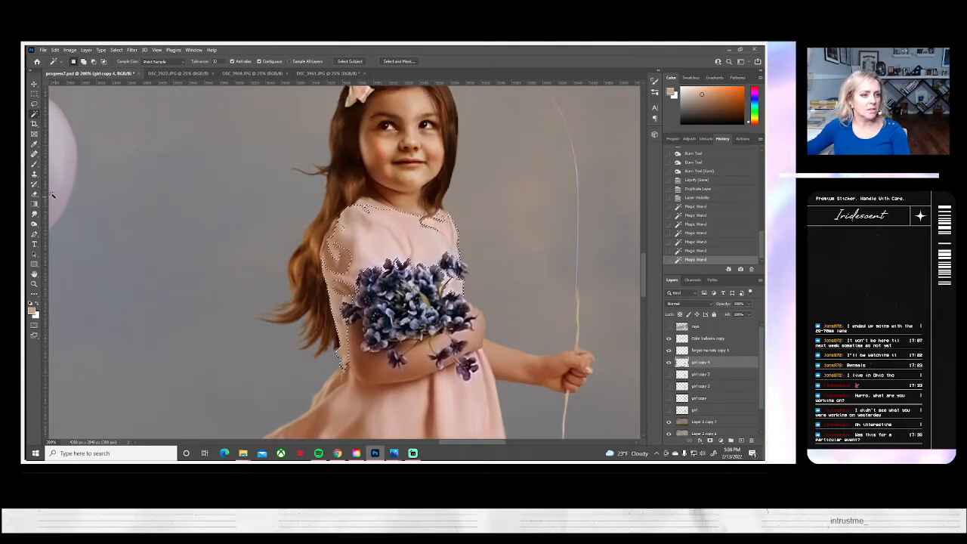
left_click(34, 164)
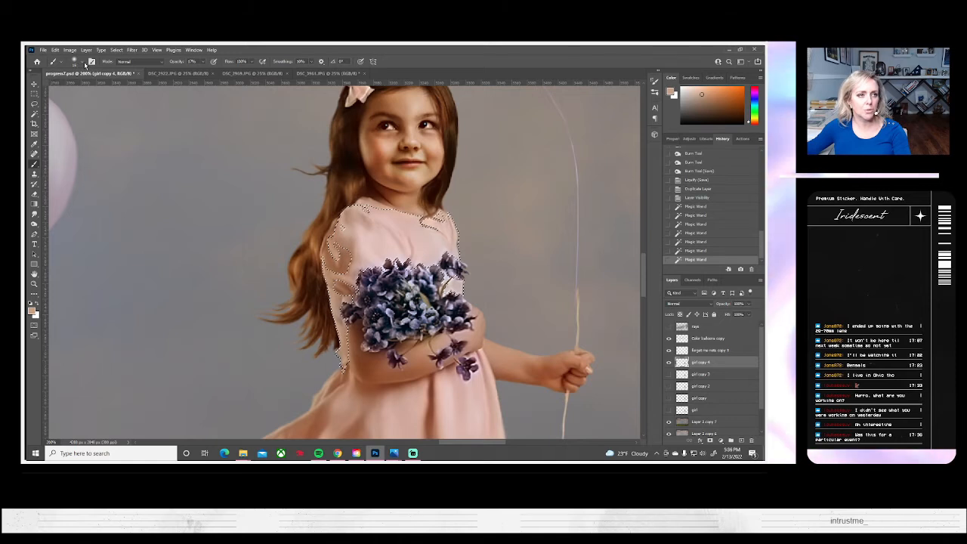
left_click(83, 63)
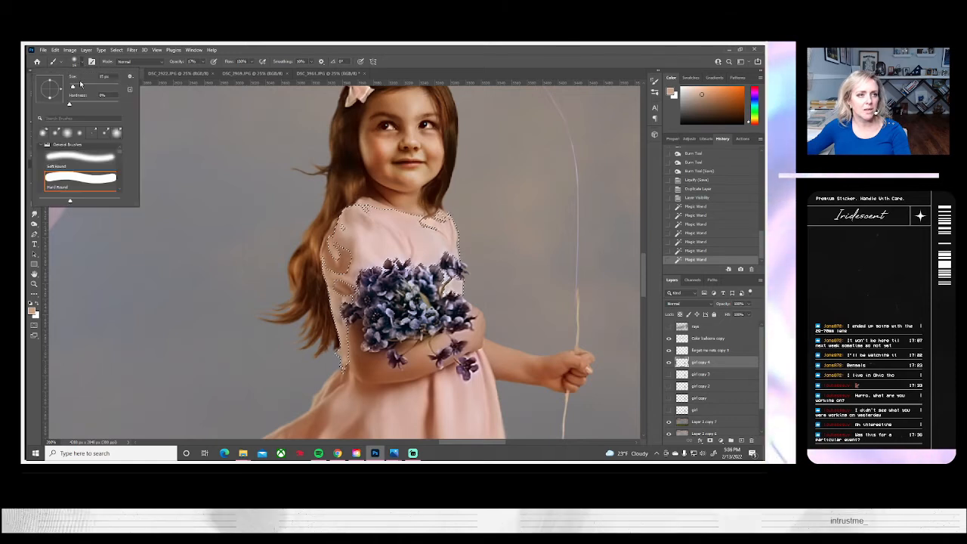
left_click(392, 243, "alt")
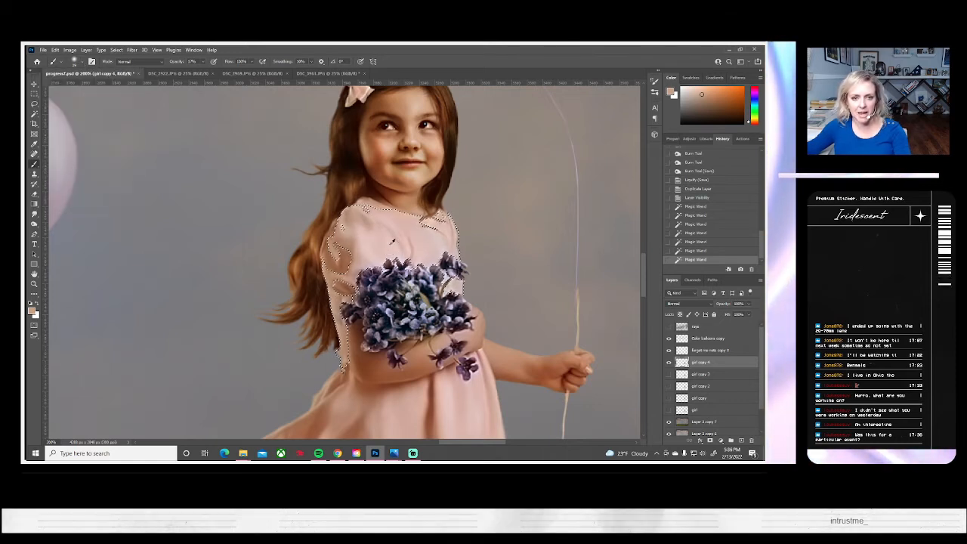
left_click(399, 272)
left_click(395, 274)
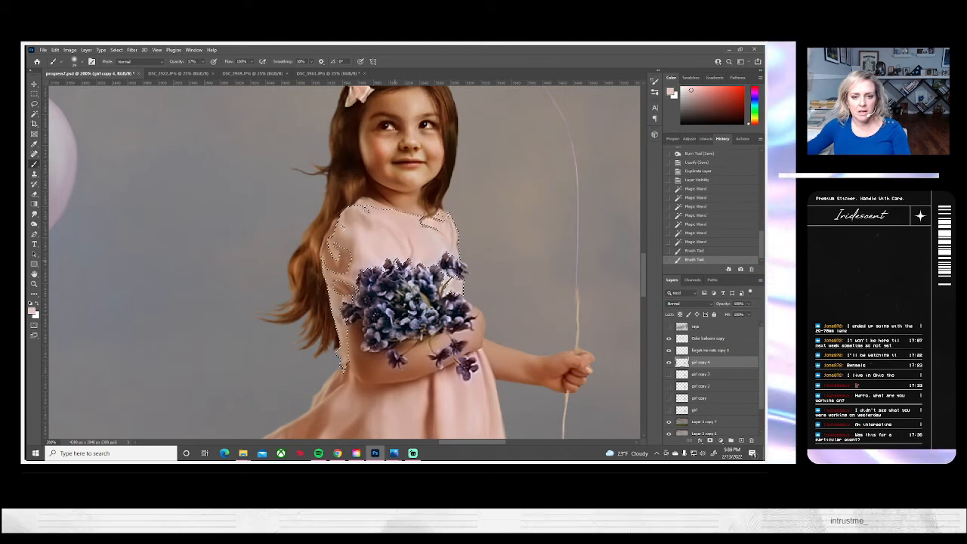
left_click(393, 273)
left_click(393, 272)
left_click(394, 270)
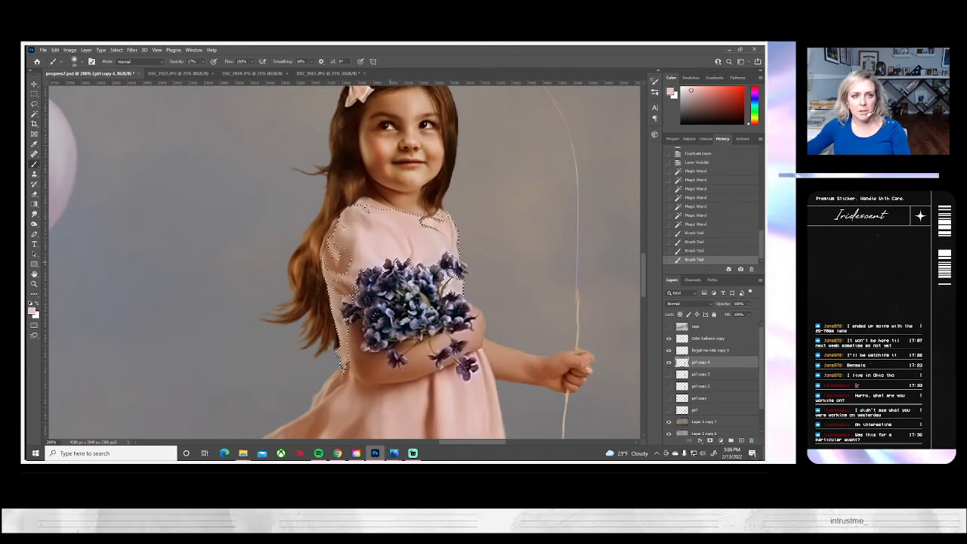
- Set the brush opacity to 29% and soften the bodice folds above the bouquet with pinks sampled from the fabric
left_click(202, 63)
left_click_drag(205, 71, 207, 71)
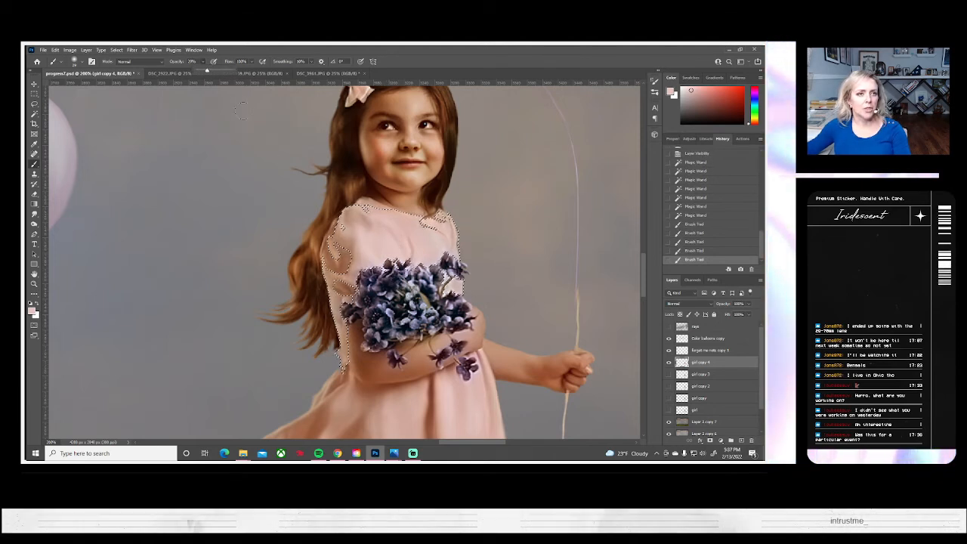
left_click(402, 251)
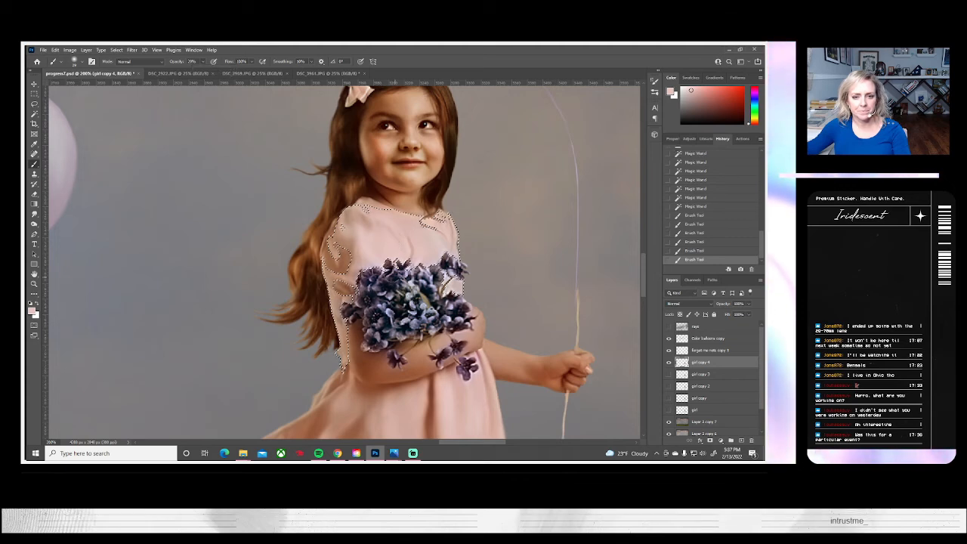
left_click(428, 241)
left_click(424, 245)
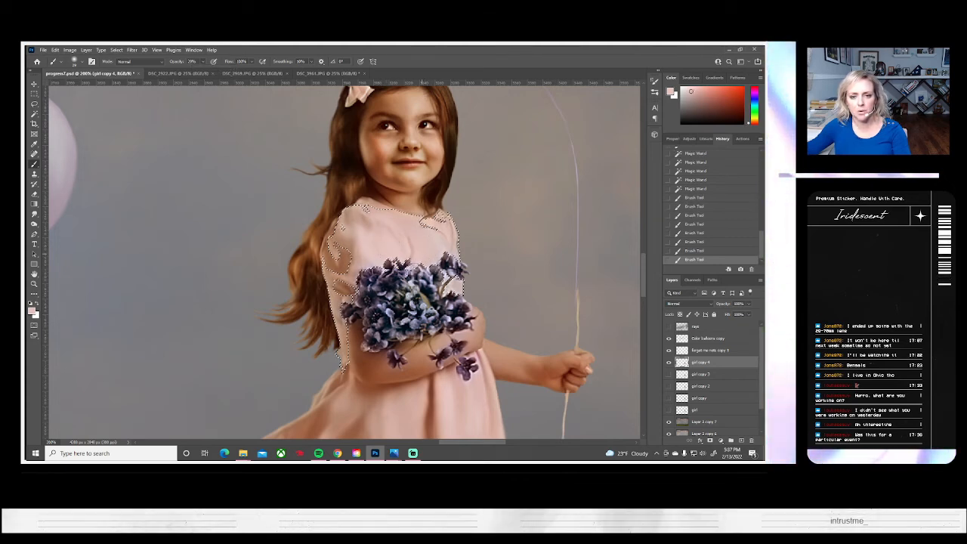
left_click(423, 239)
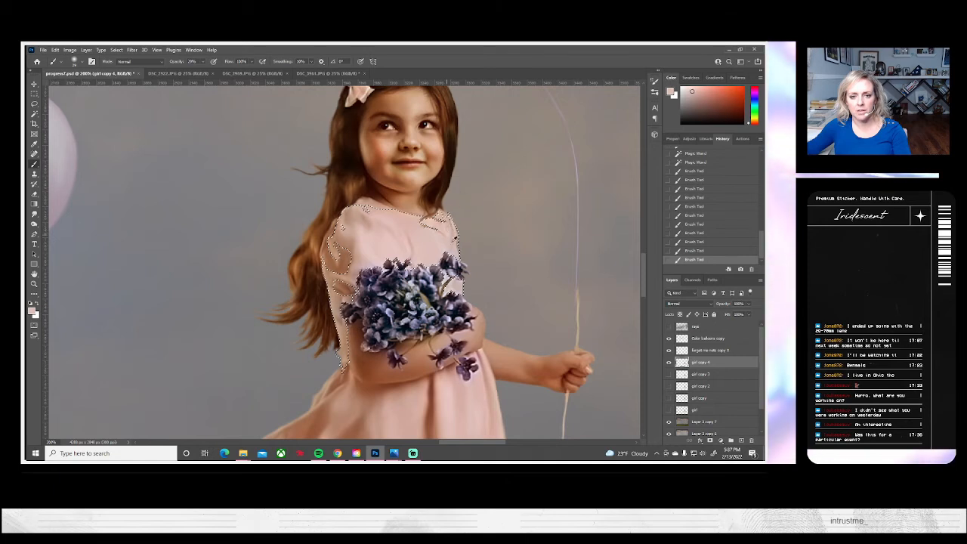
left_click(447, 249, "alt")
left_click(447, 249)
left_click(454, 270)
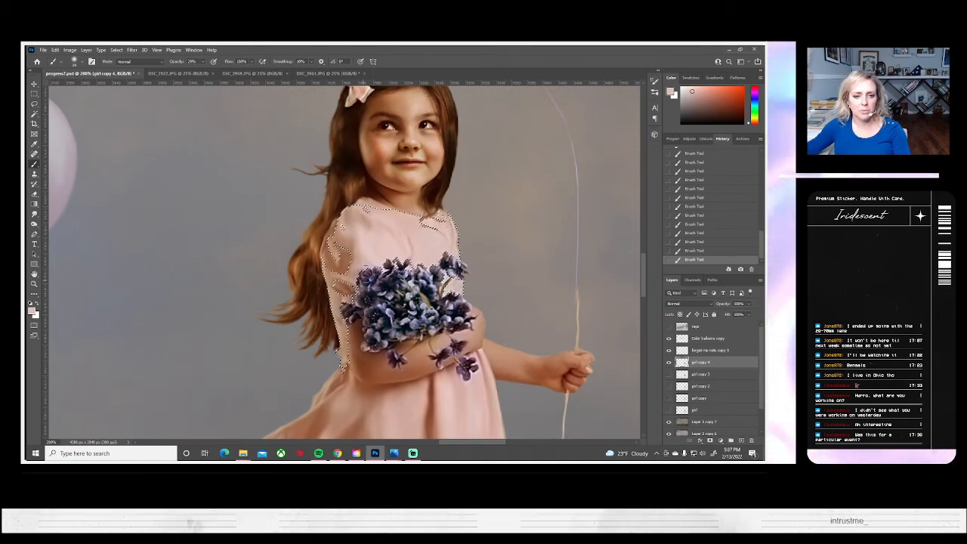
left_click(362, 260, "alt")
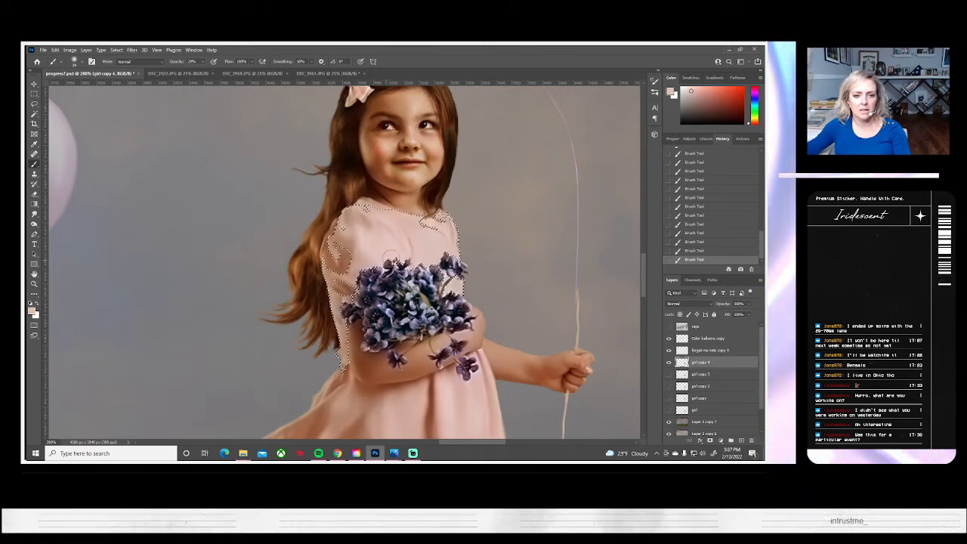
- Add the front panels of the skirt below the girl's arm to the selection with the Magic Wand
scroll(490, 296, "down", 2)
scroll(491, 302, "down", 1)
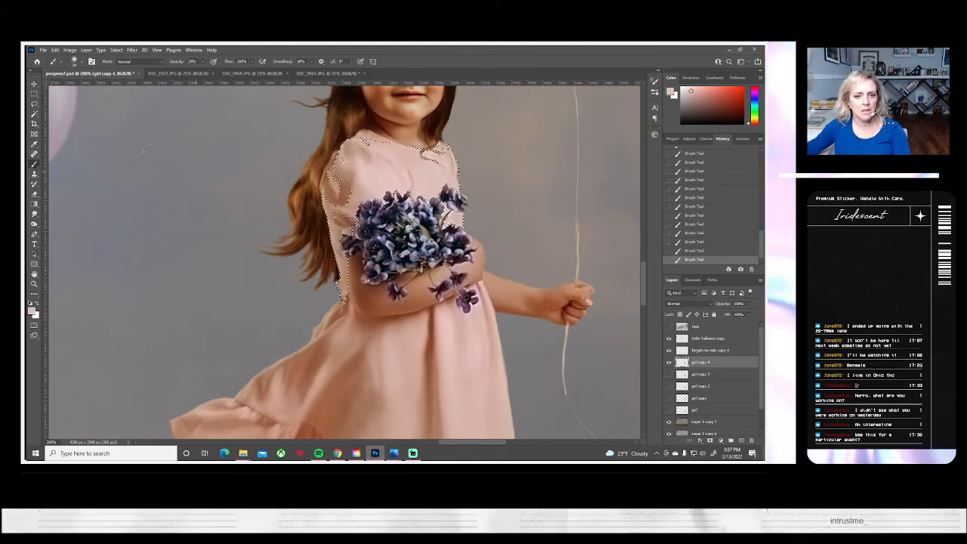
left_click(35, 116)
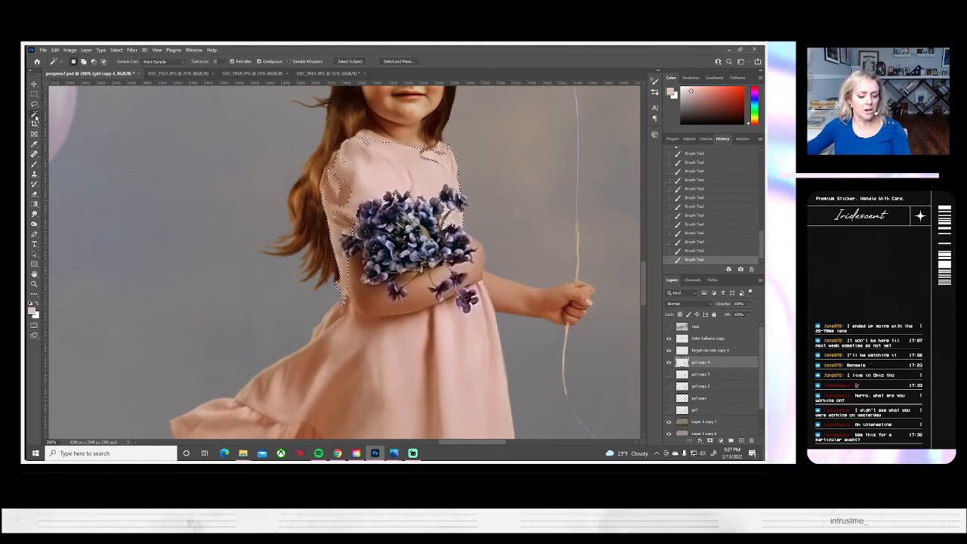
left_click(474, 314, "shift")
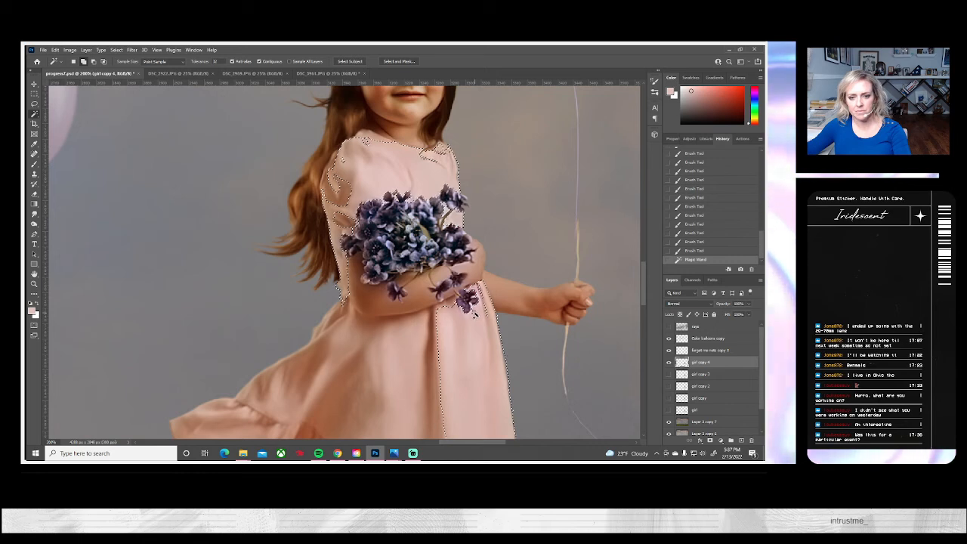
left_click(425, 329, "shift")
left_click(423, 329, "shift")
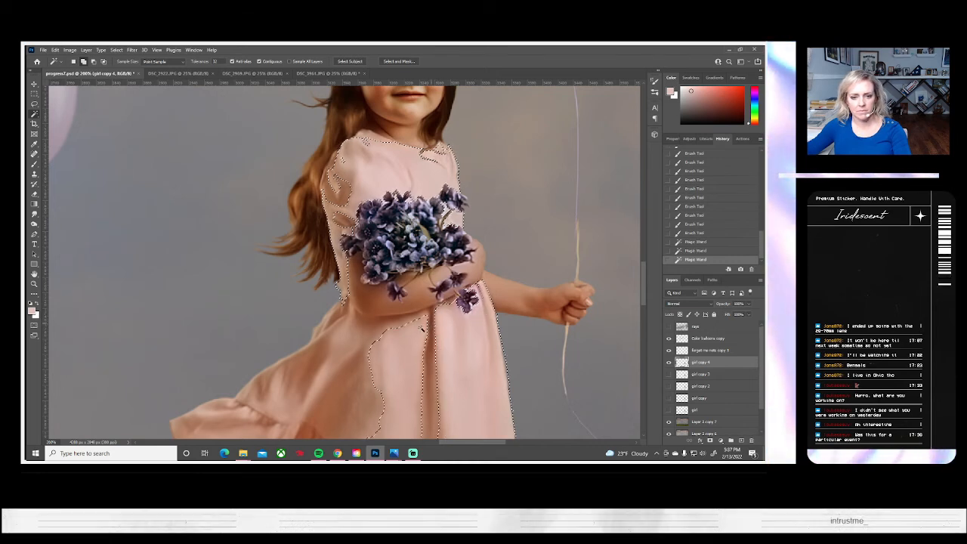
- Brush soft pink over the skirt's waist area just below the hanging flowers
key("b")
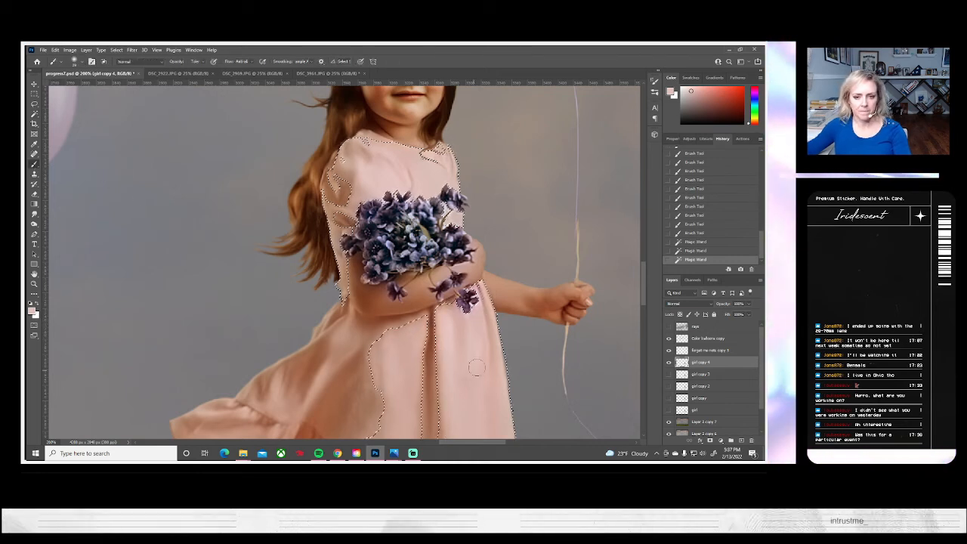
left_click(465, 326)
left_click(465, 326)
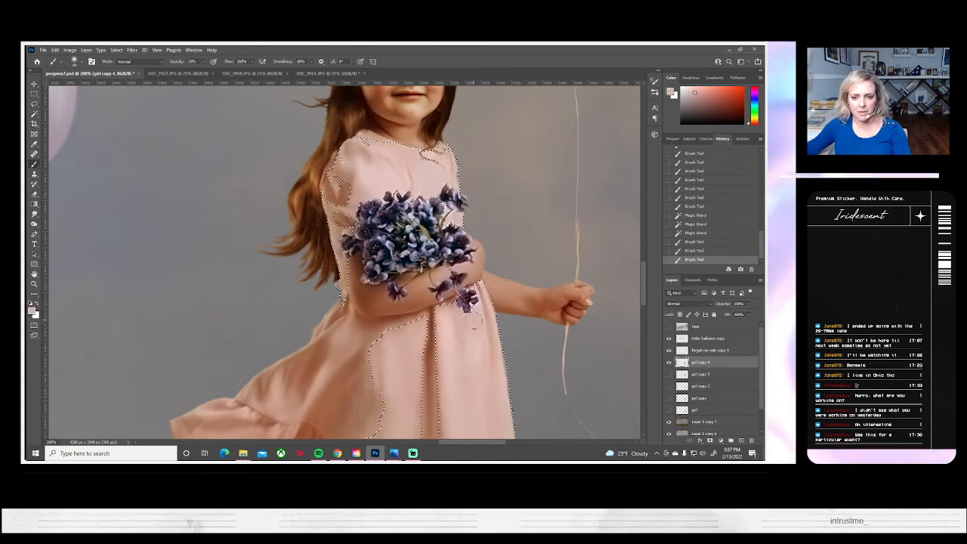
left_click(475, 324)
left_click(468, 303)
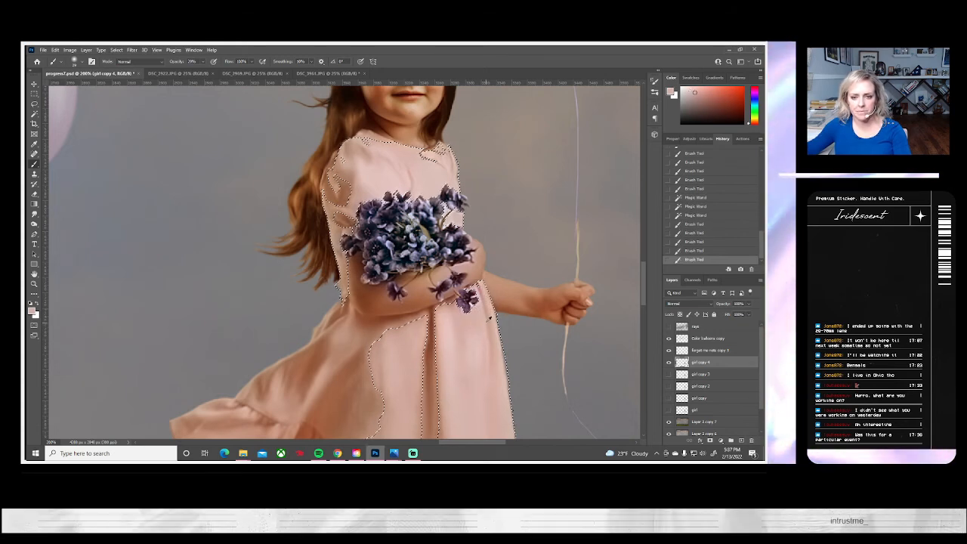
- Enlarge the Clone Stamp's soft round brush and clone clean skirt fabric onto the waist beside the lowest flower
key("s")
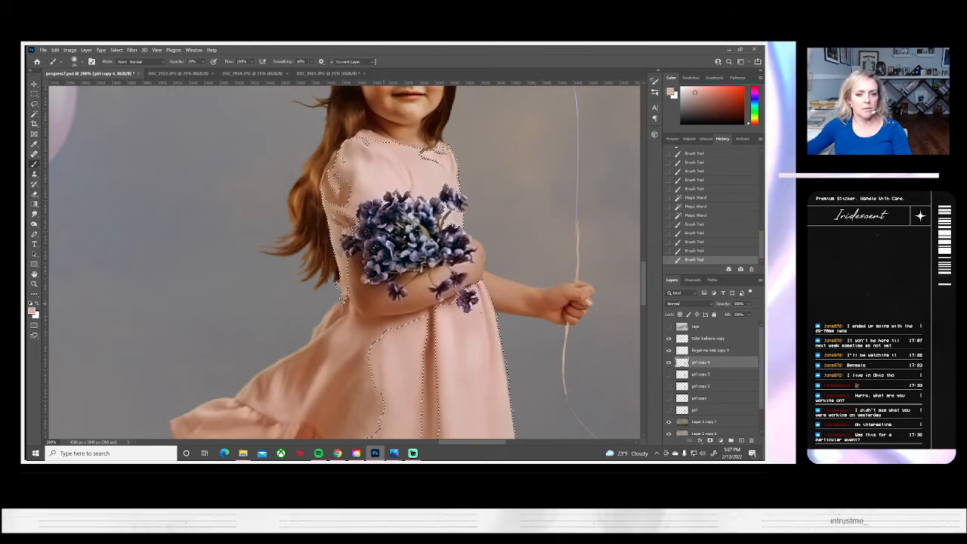
left_click(74, 61)
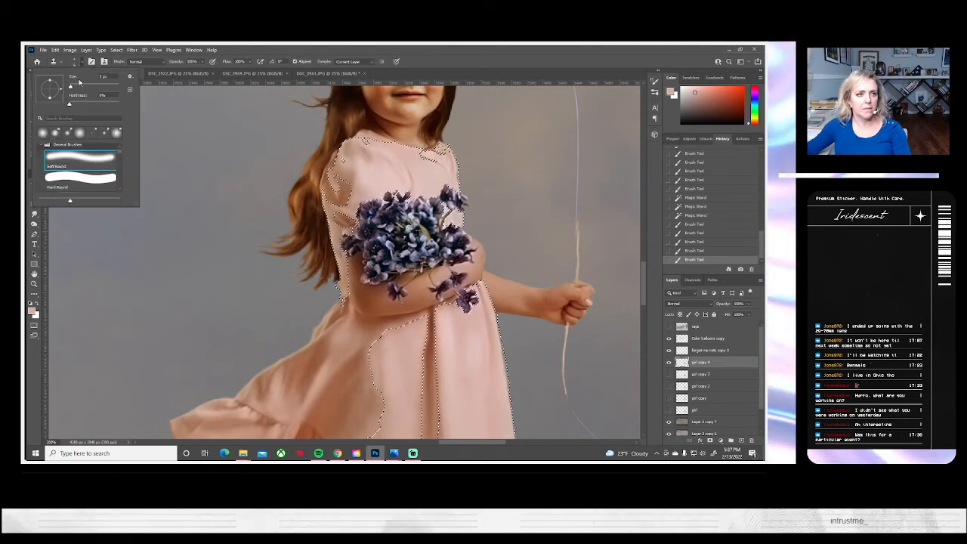
left_click(480, 329, "alt")
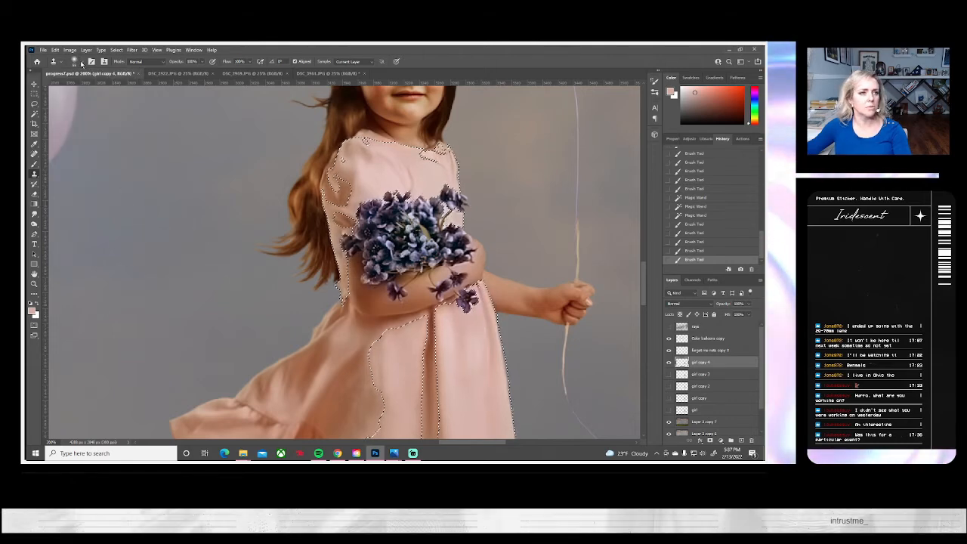
left_click(76, 61)
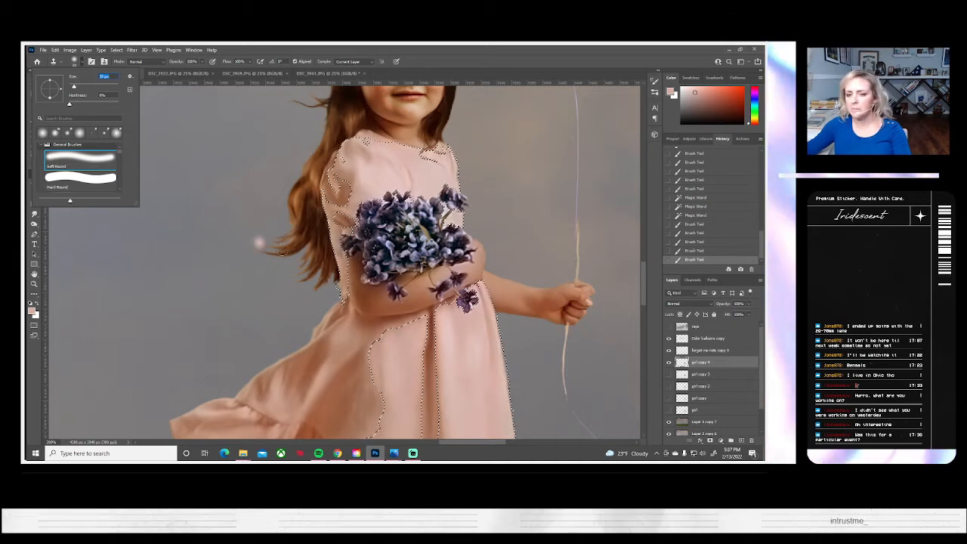
left_click(484, 312, "alt")
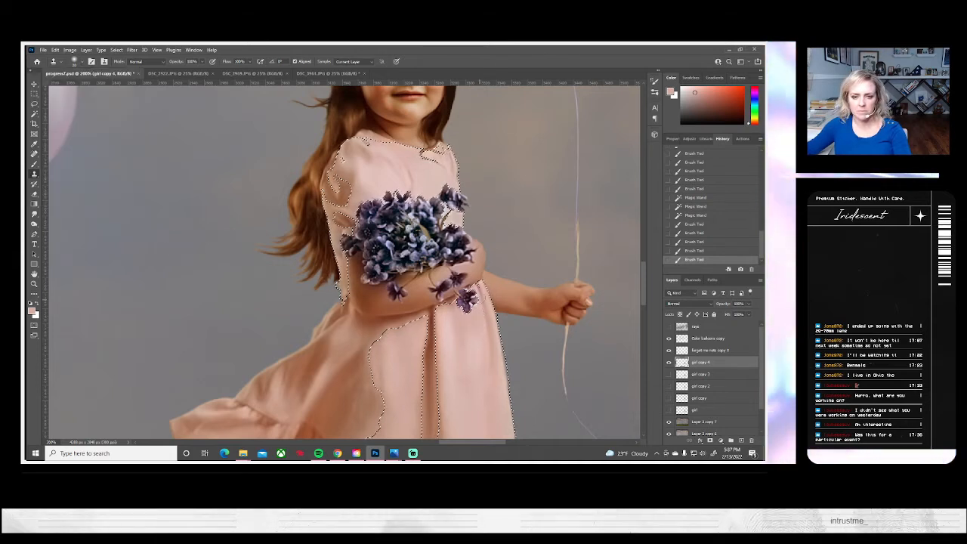
left_click(478, 292)
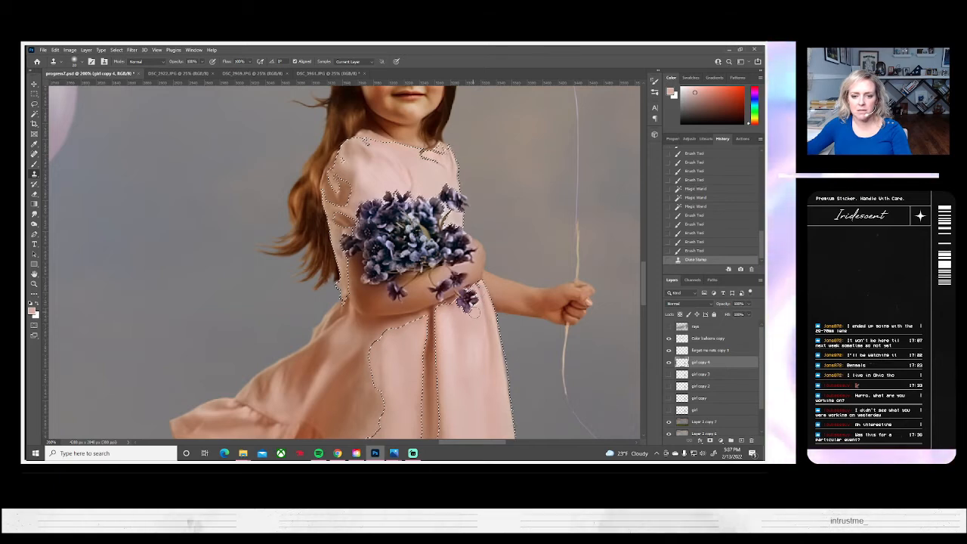
- Blend the cloned skirt fabric under the lowest flowers with soft pink Brush strokes
scroll(464, 345, "down", 1)
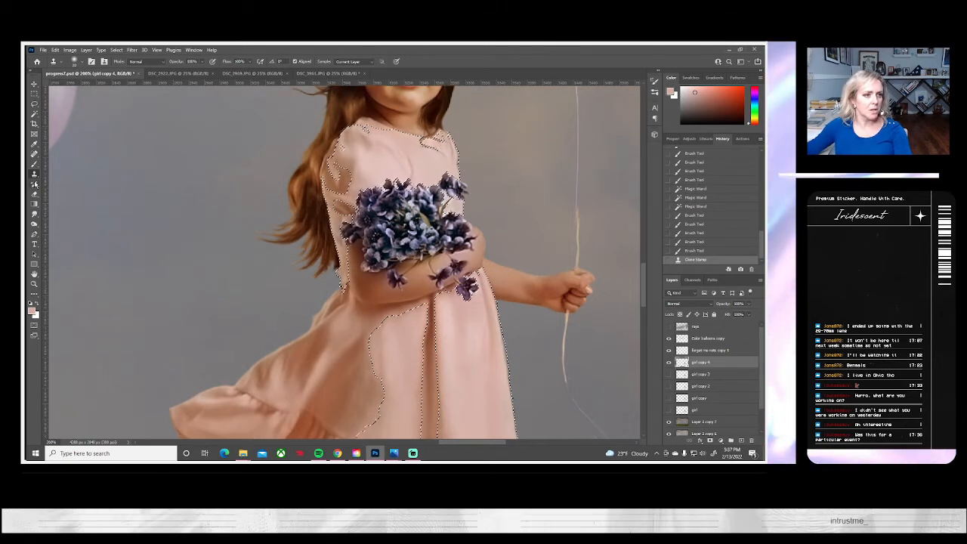
key("b")
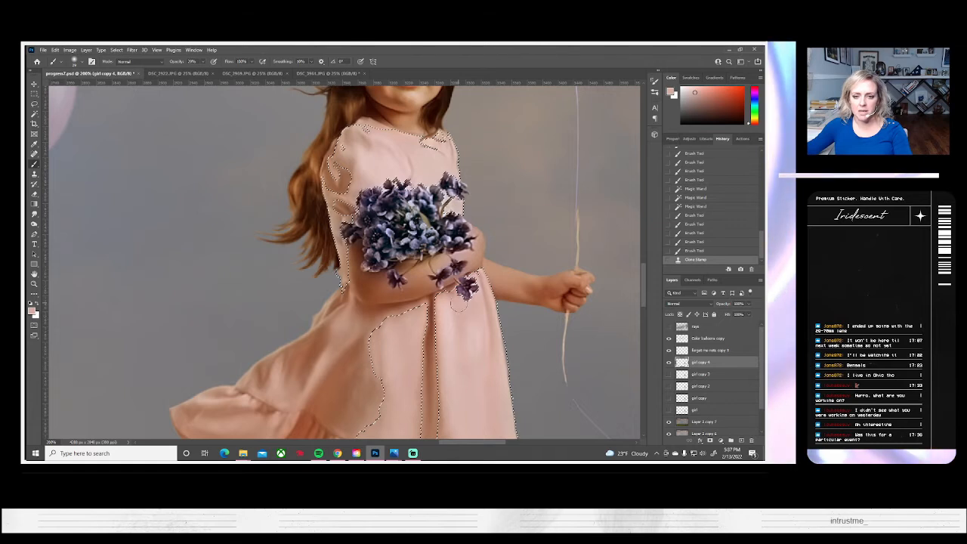
mouse_move(460, 303)
left_mouse_down()
mouse_move(470, 352)
mouse_move(475, 336)
mouse_move(460, 377)
mouse_move(438, 295)
left_mouse_up()
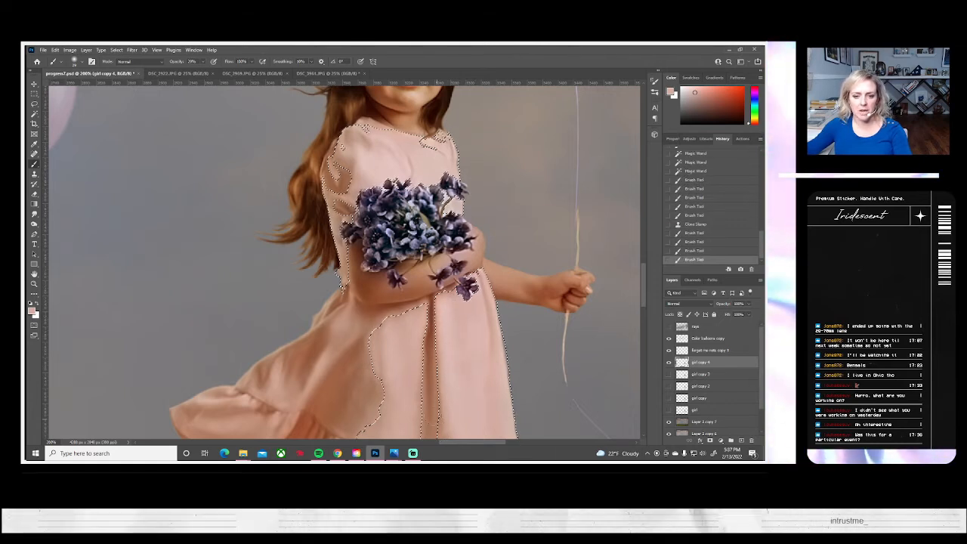
- Sample pinks from the bodice and smooth the remaining creases across the chest above the bouquet
scroll(400, 256, "up", 2)
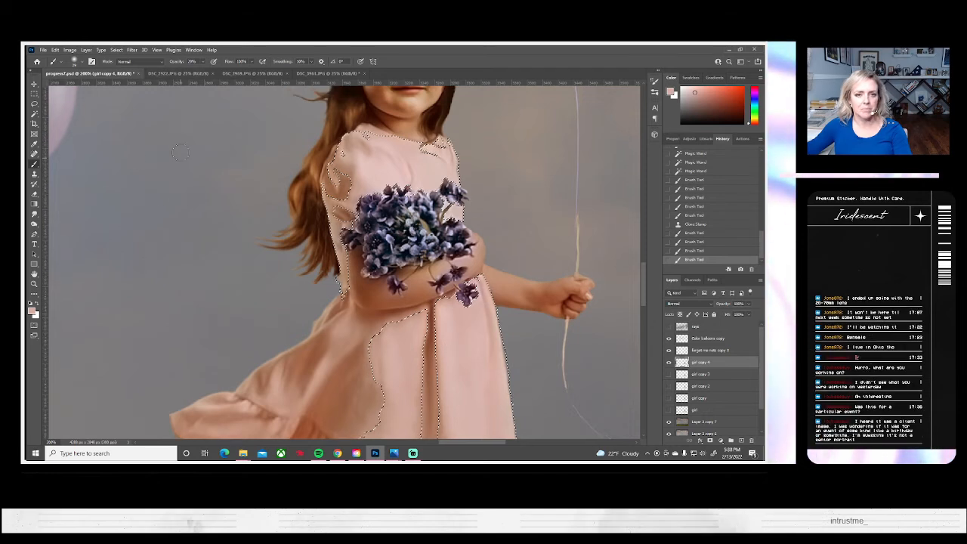
left_click(382, 183, "alt")
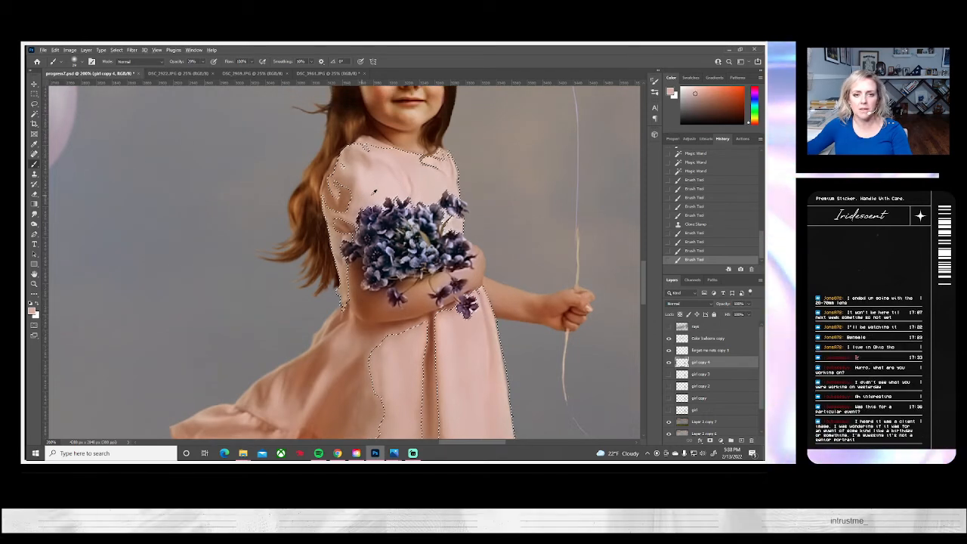
mouse_move(371, 188)
left_mouse_down()
mouse_move(378, 176)
mouse_move(392, 194)
left_mouse_up()
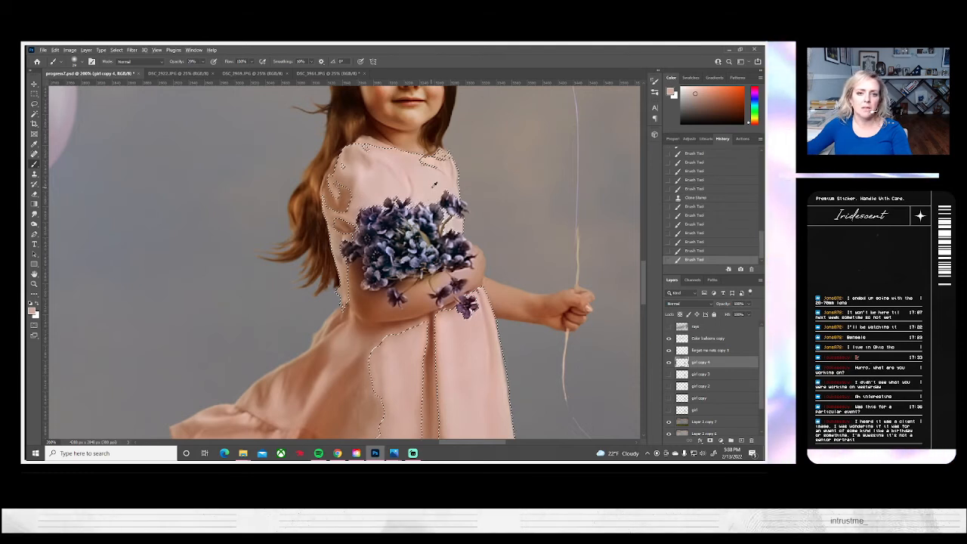
left_click_drag(419, 201, 382, 187)
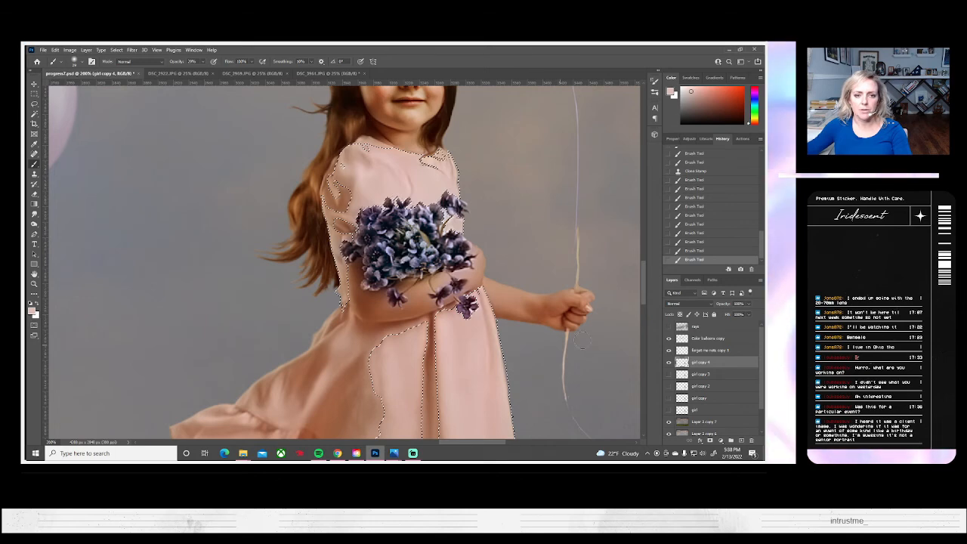
- Show girl copy 3 and toggle the visibility of girl copy 4 to compare the dress before and after retouching
left_click(668, 363)
left_click(668, 363)
left_click(668, 363)
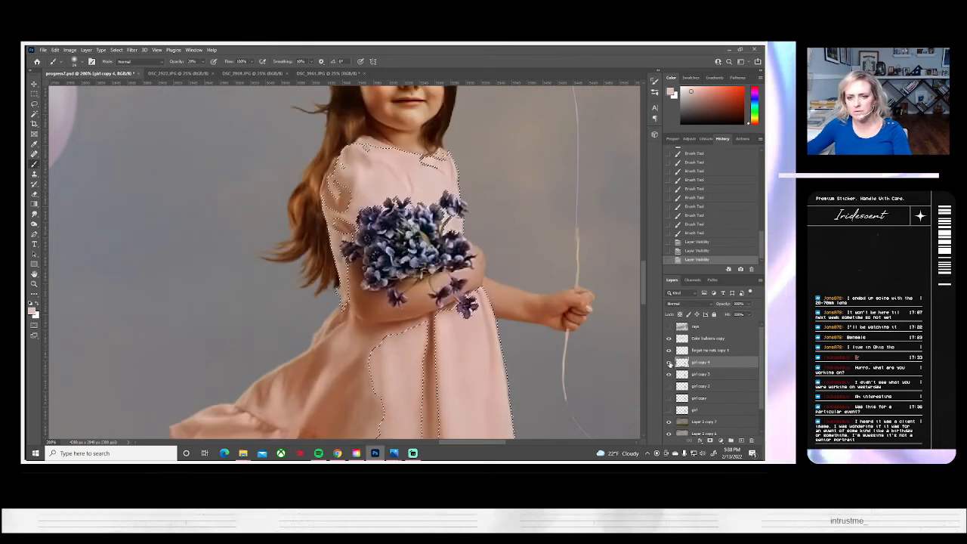
- Compare the dress retouching with and without the girl copy 4 layer, and hide the girl copy 3 layer
left_click(668, 364)
left_click(668, 363)
left_click(667, 364)
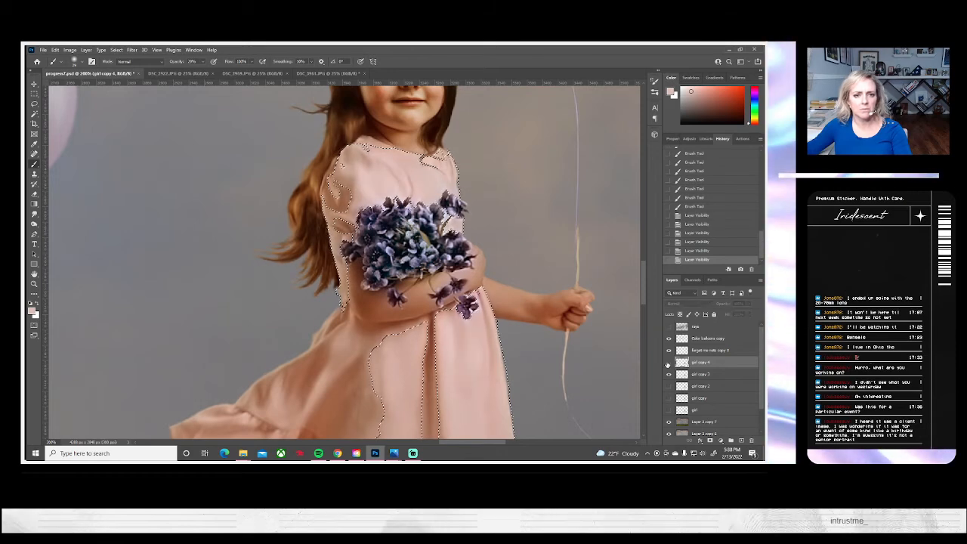
left_click(667, 363)
left_click(668, 363)
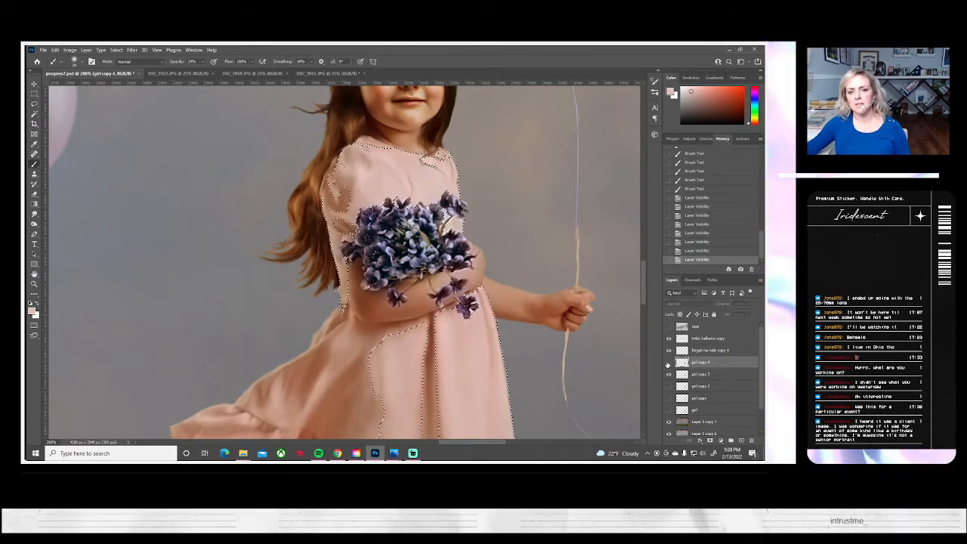
left_click(667, 363)
left_click(667, 363)
left_click(667, 363)
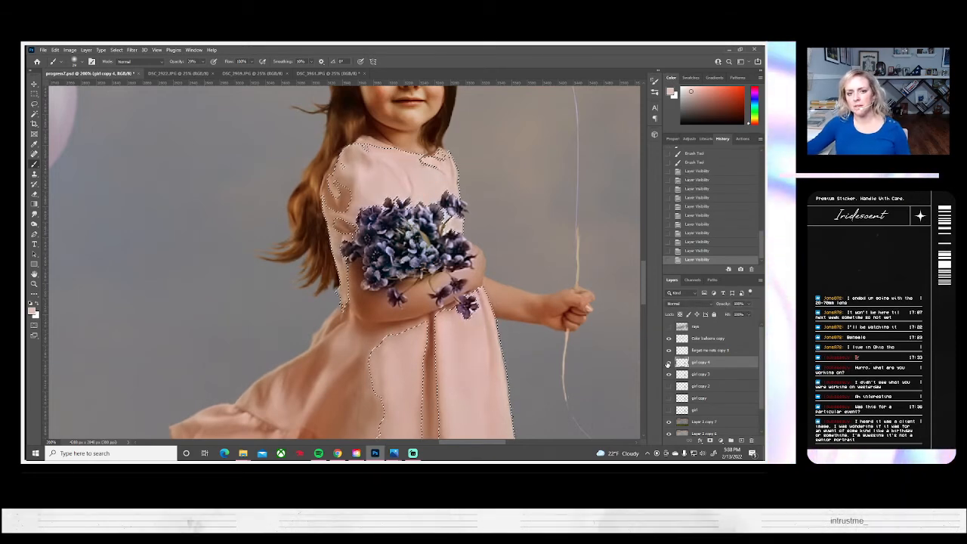
left_click(667, 363)
left_click(668, 363)
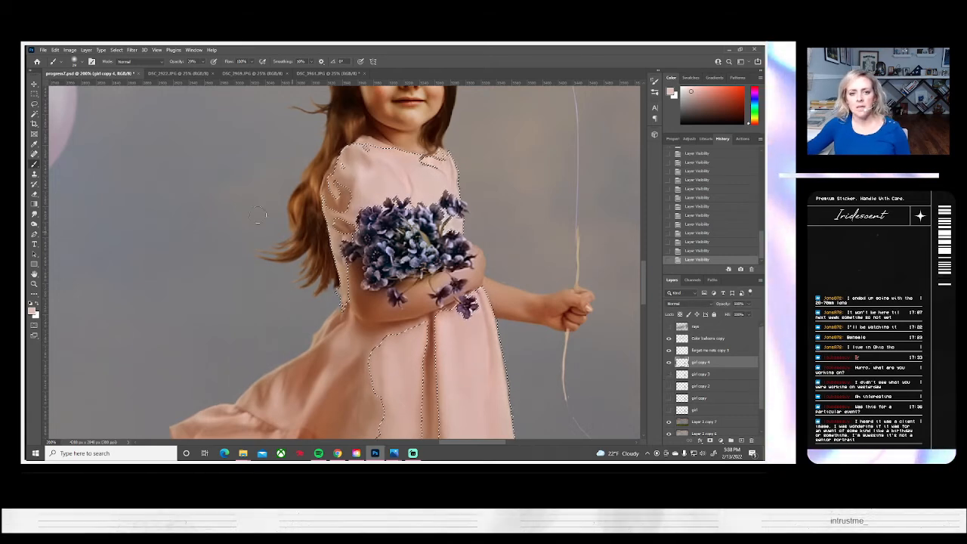
- Clear the selection on the dress and compare the girl copy 4 retouching without the selection outline
left_click(119, 50)
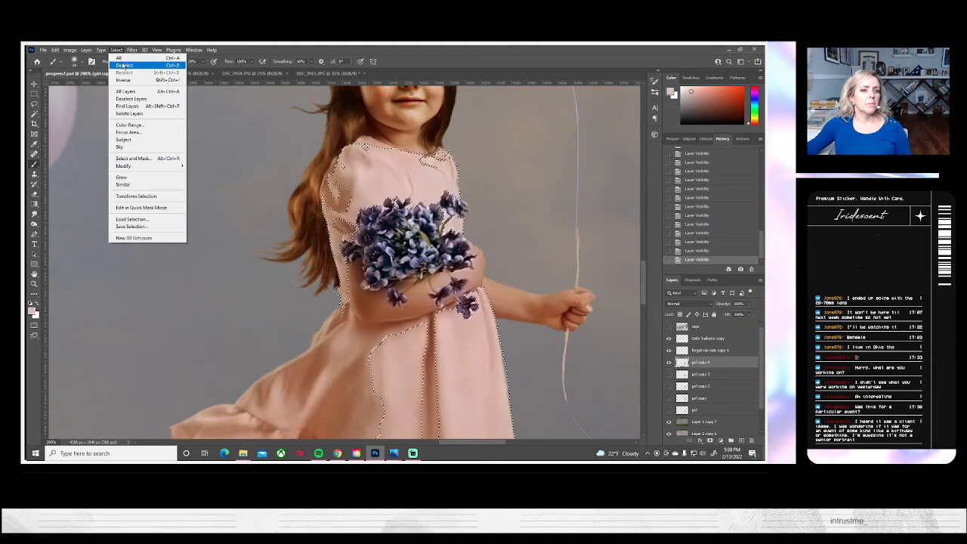
left_click(125, 65)
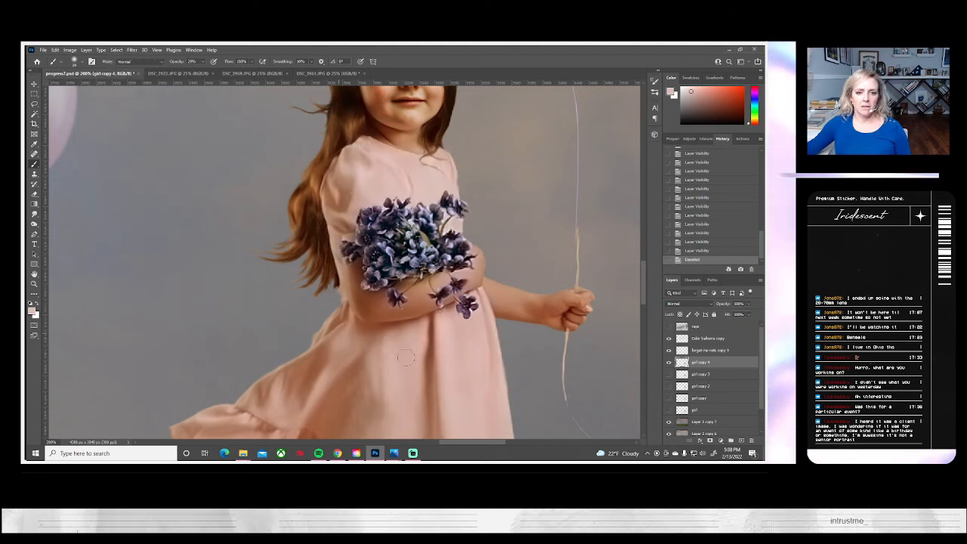
left_click(667, 363)
left_click(668, 362)
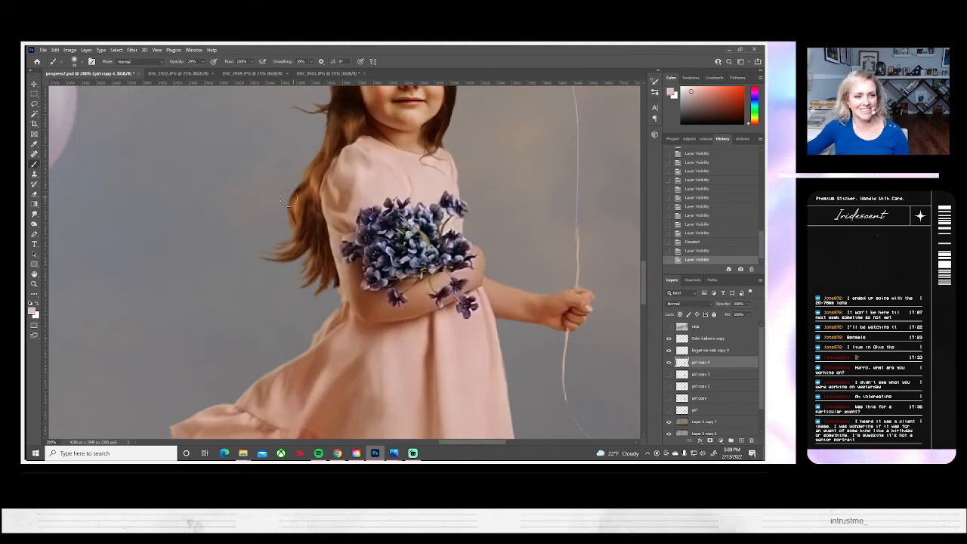
- Smooth the dress's edge just above the flowers on the girl copy 4 layer with the Smudge tool
left_click_drag(354, 268, 327, 284)
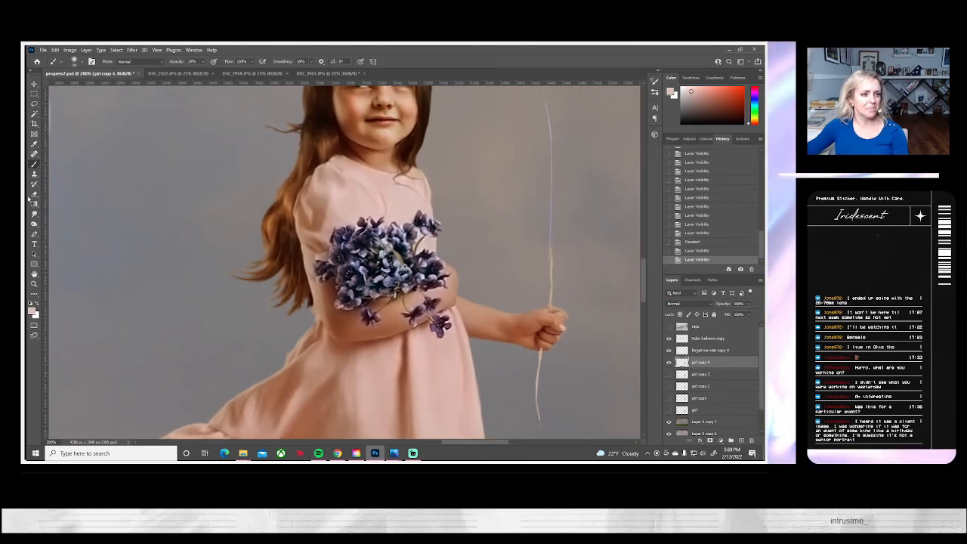
left_click(35, 225)
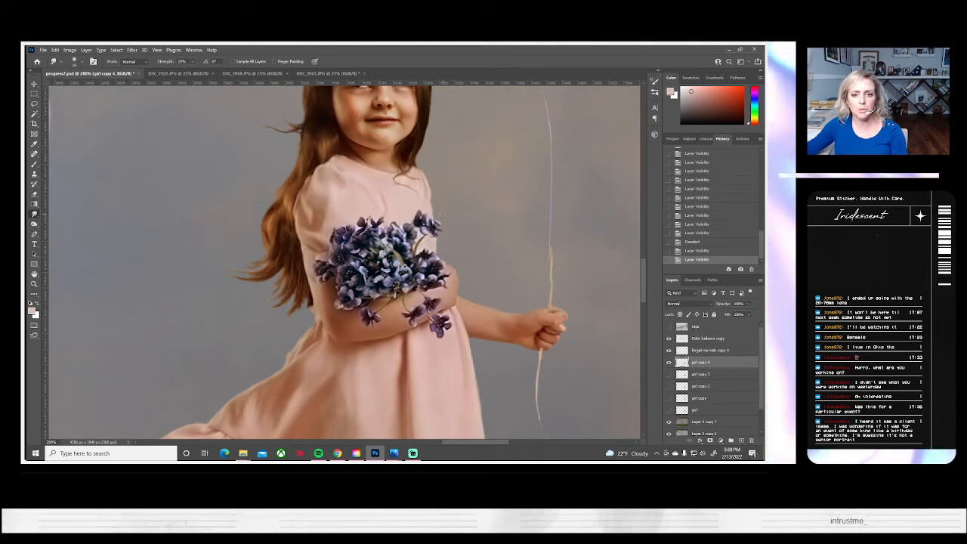
left_click_drag(428, 209, 433, 205)
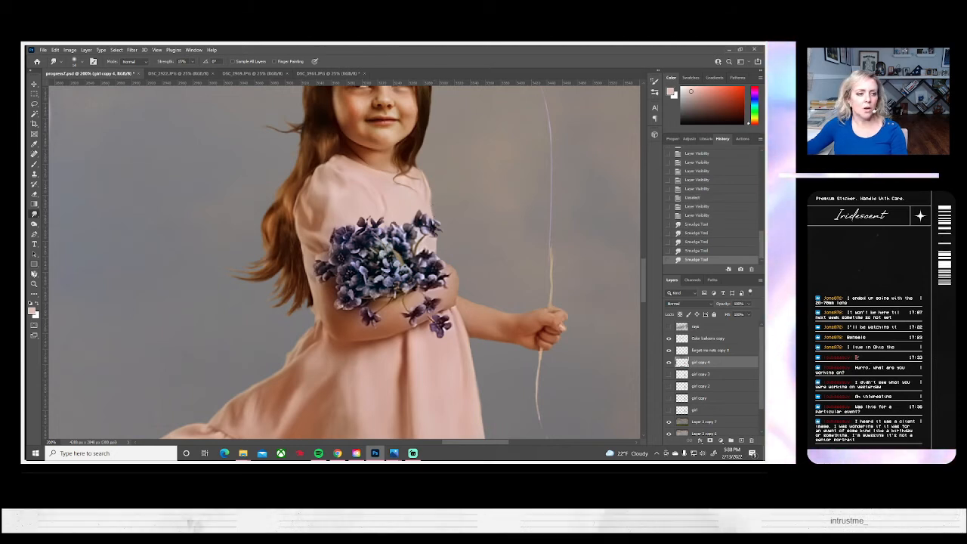
- Duplicate the Color balloons copy layer within the same document and hide the original balloon layer
key("z")
left_click(257, 62)
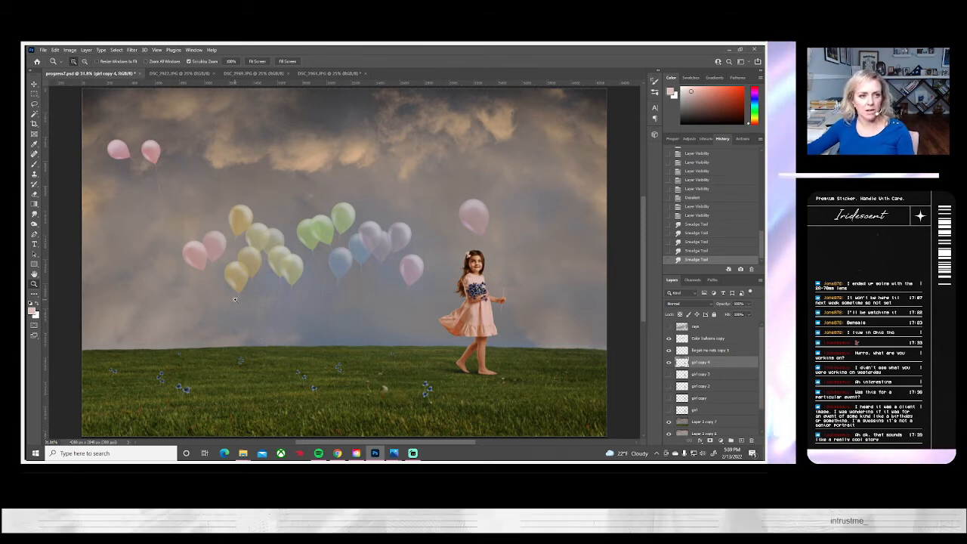
scroll(647, 416, "up", 1)
scroll(688, 388, "down", 1)
scroll(688, 389, "up", 1)
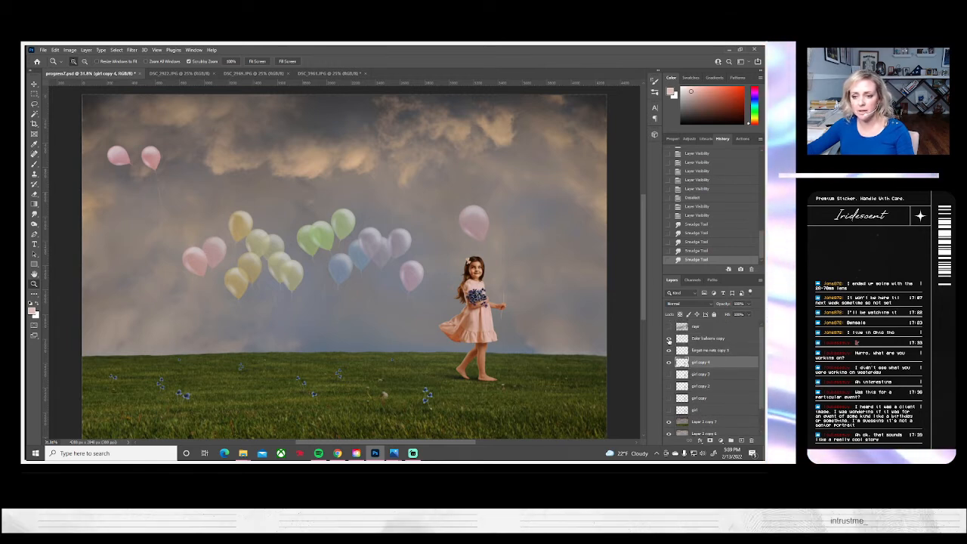
left_click(669, 340)
left_click(669, 340)
left_click(698, 341)
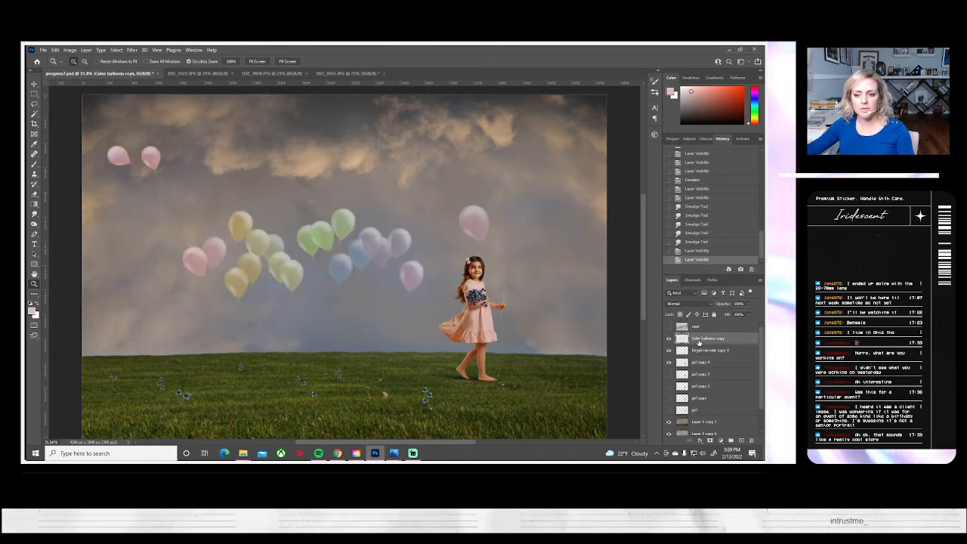
right_click(698, 342)
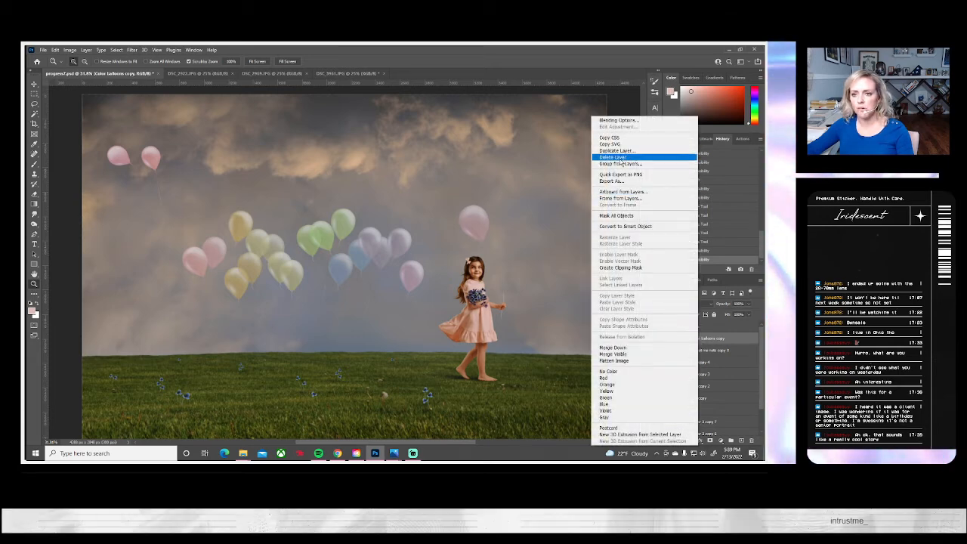
left_click(619, 150)
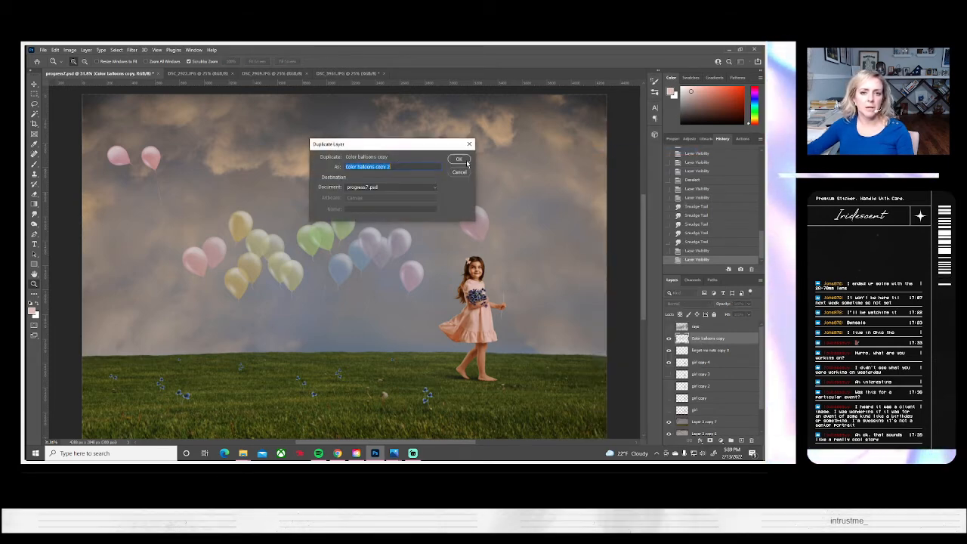
left_click(466, 161)
left_click(34, 225)
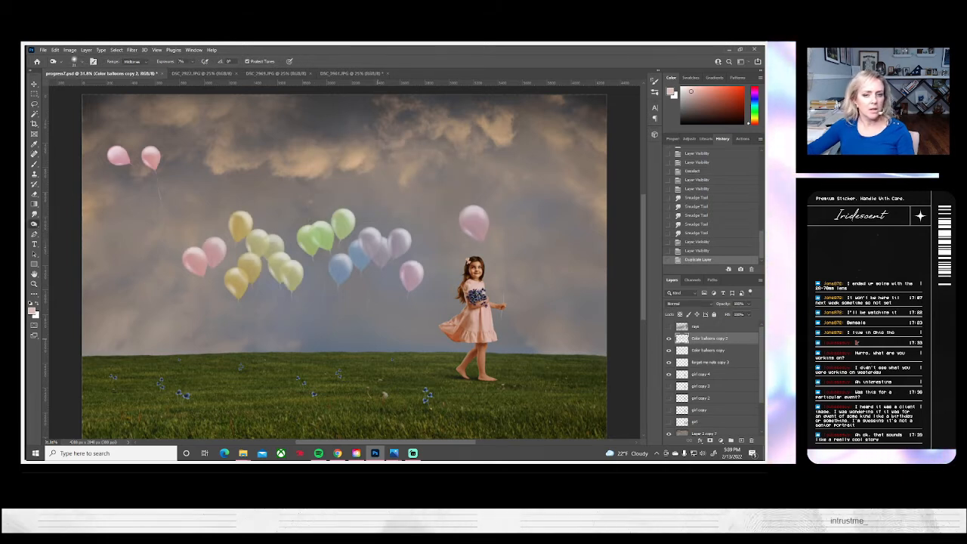
left_click(667, 351)
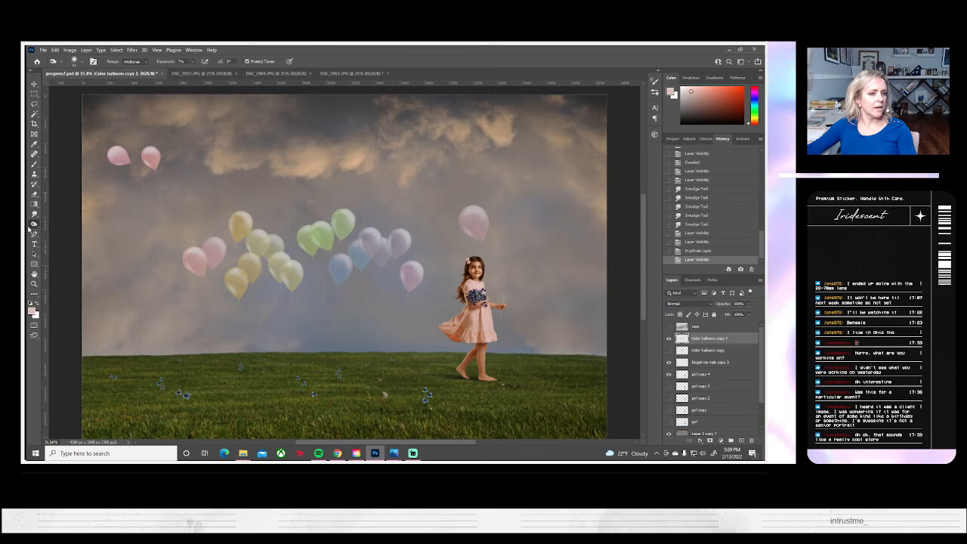
- Lasso the two pink balloons in the upper-left sky, darken them to a brightness of about -38, and clear the selection
left_click(34, 103)
mouse_move(81, 113)
left_mouse_down()
mouse_move(99, 235)
mouse_move(80, 228)
mouse_move(82, 117)
left_mouse_up()
left_click(70, 49)
mouse_move(81, 70)
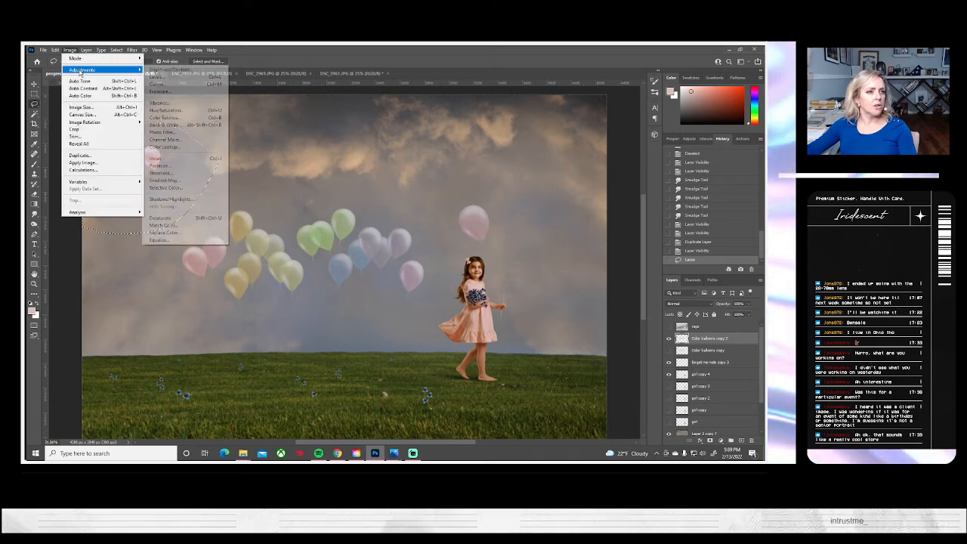
left_click(170, 70)
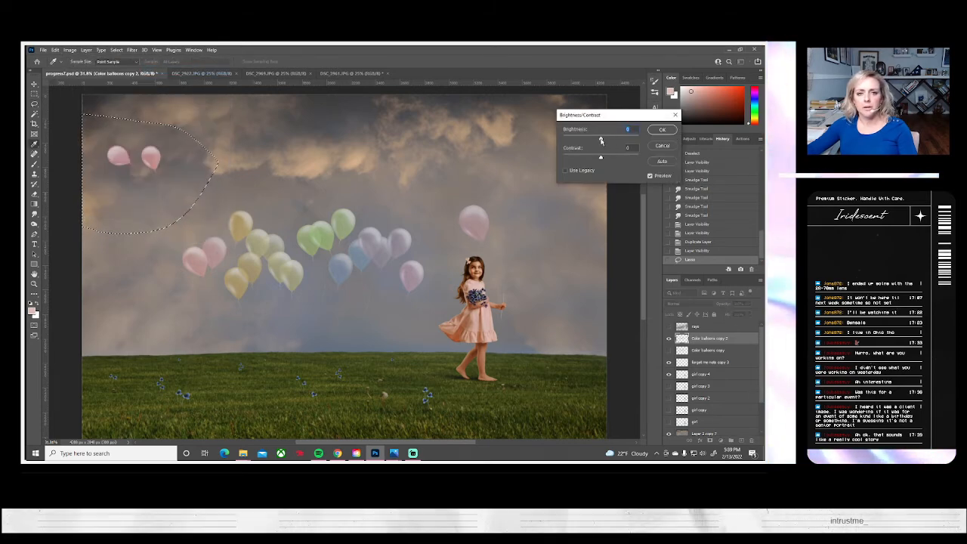
left_click_drag(601, 140, 591, 143)
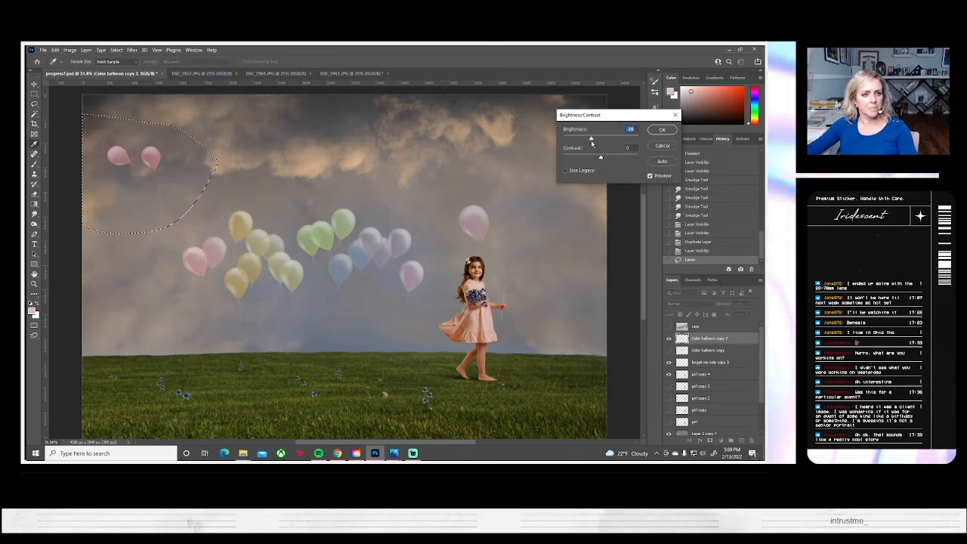
left_click(662, 129)
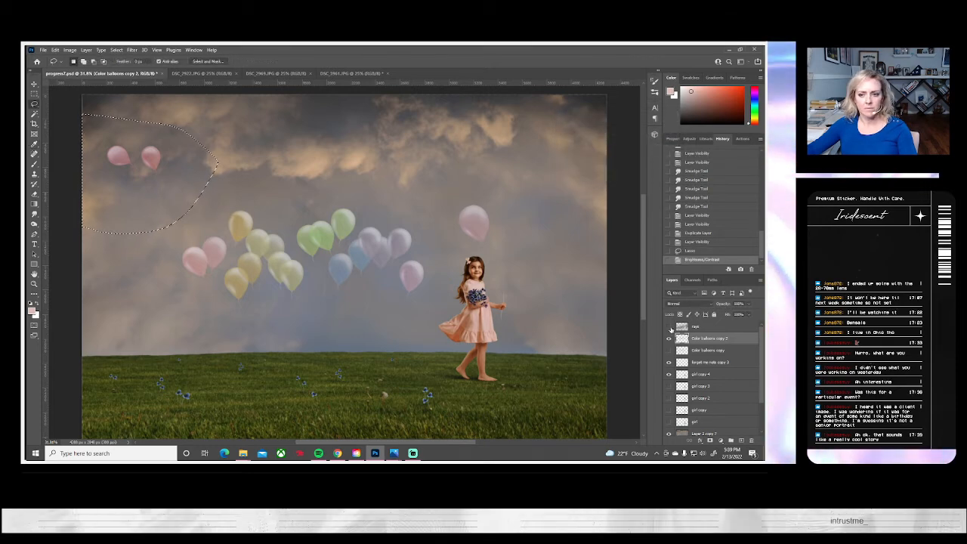
left_click(117, 50)
left_click(130, 68)
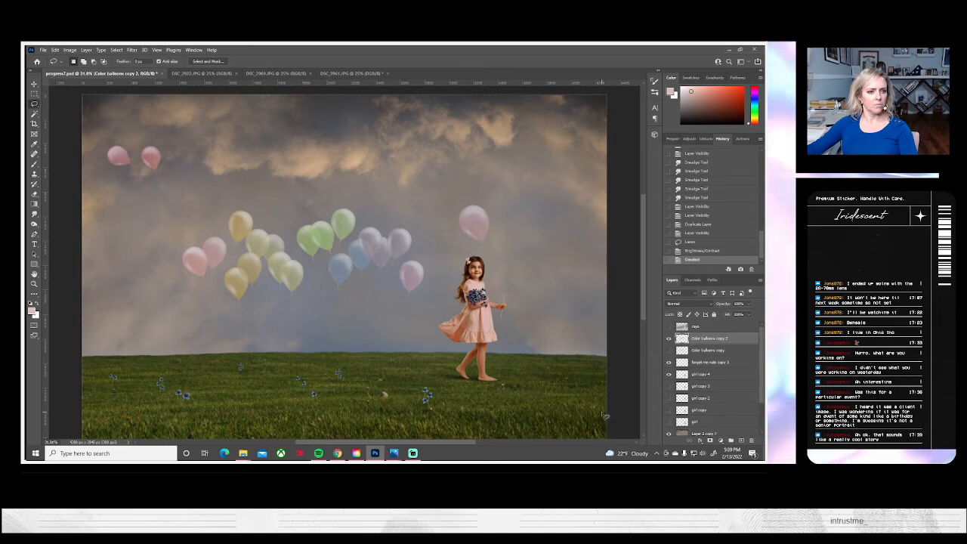
- Compare the darkened balloons on Color balloons copy 2 with the original Color balloons copy layer
left_click(668, 339)
left_click(668, 340)
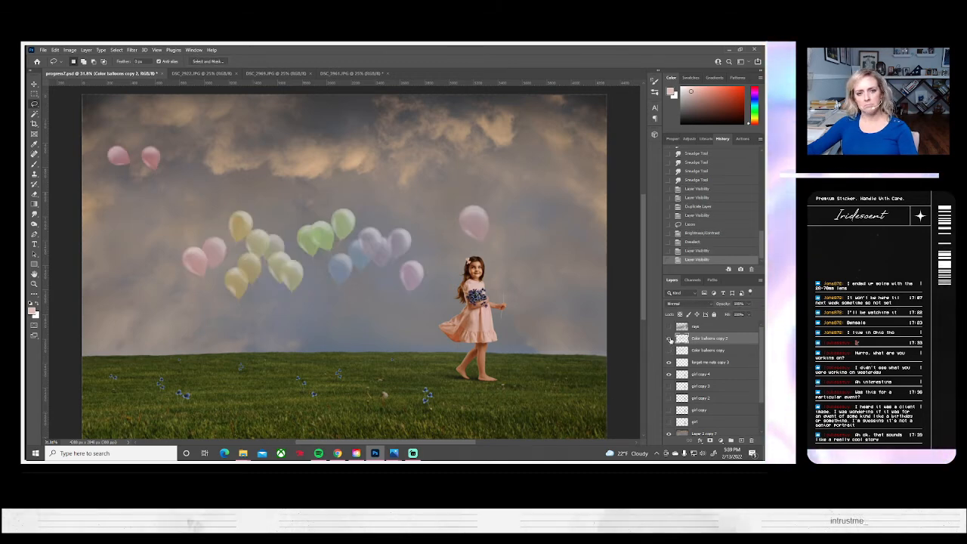
left_click(668, 339)
left_click(669, 350)
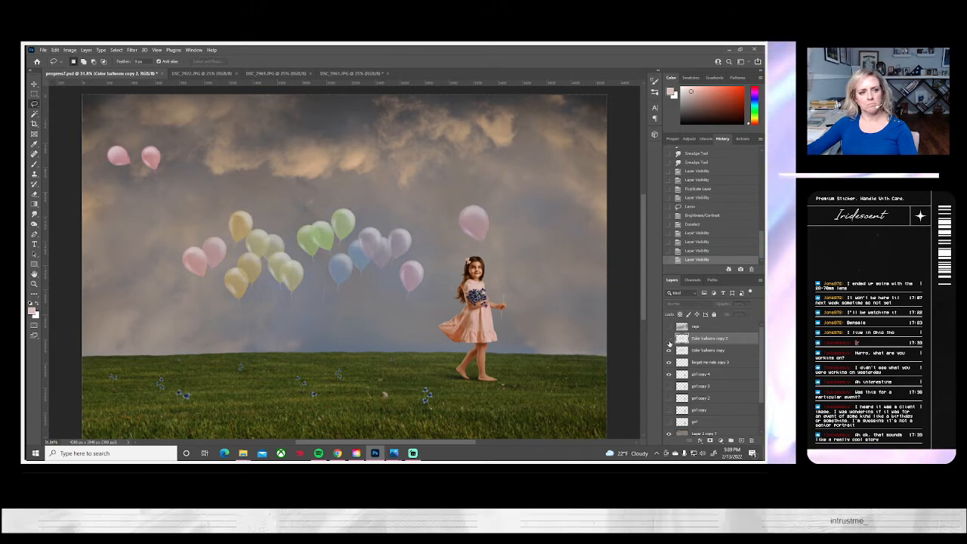
left_click(668, 343)
left_click(669, 343)
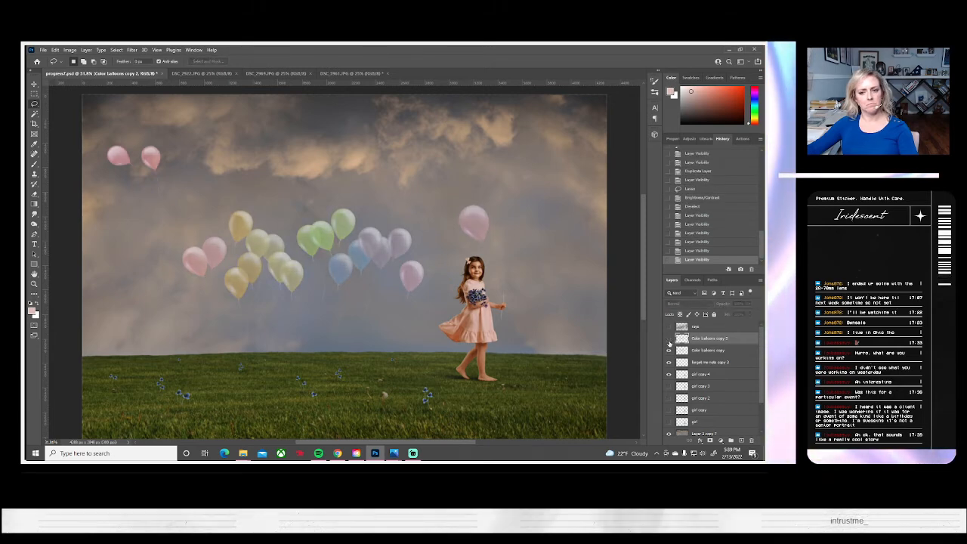
left_click(669, 350)
left_click(669, 338)
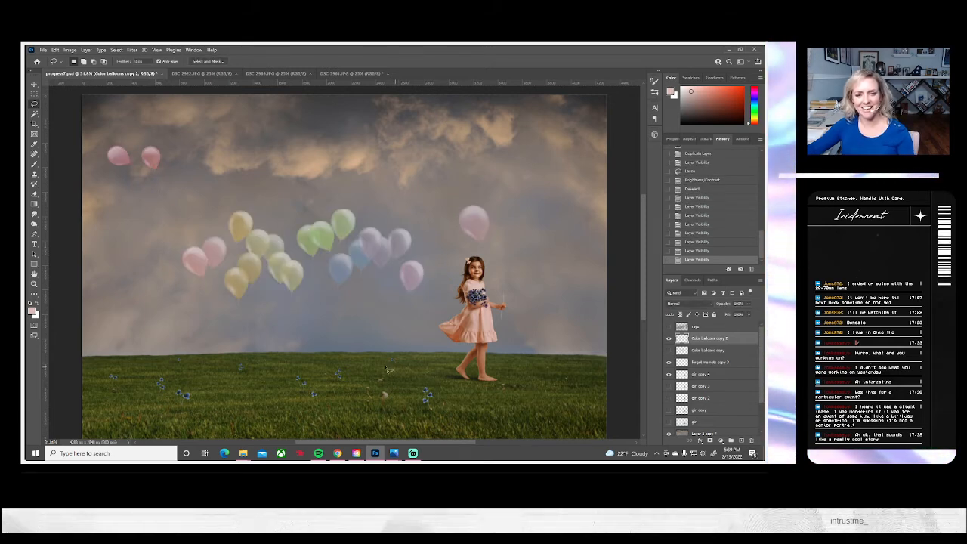
- Save the composite document
key("ctrl+s")
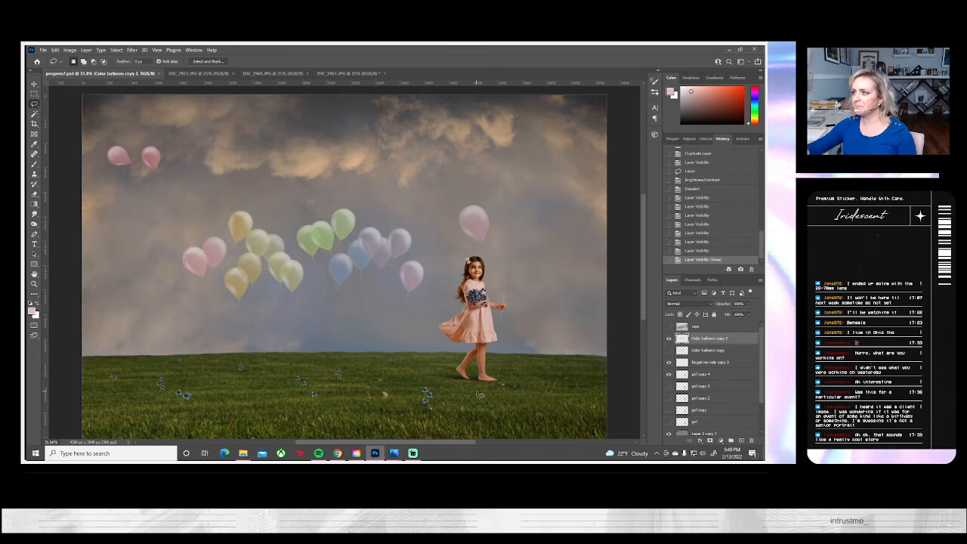
- Smudge the dress along the upper edge of the flowers on the girl copy 4 layer with a 7 px brush
scroll(325, 373, "down", 2)
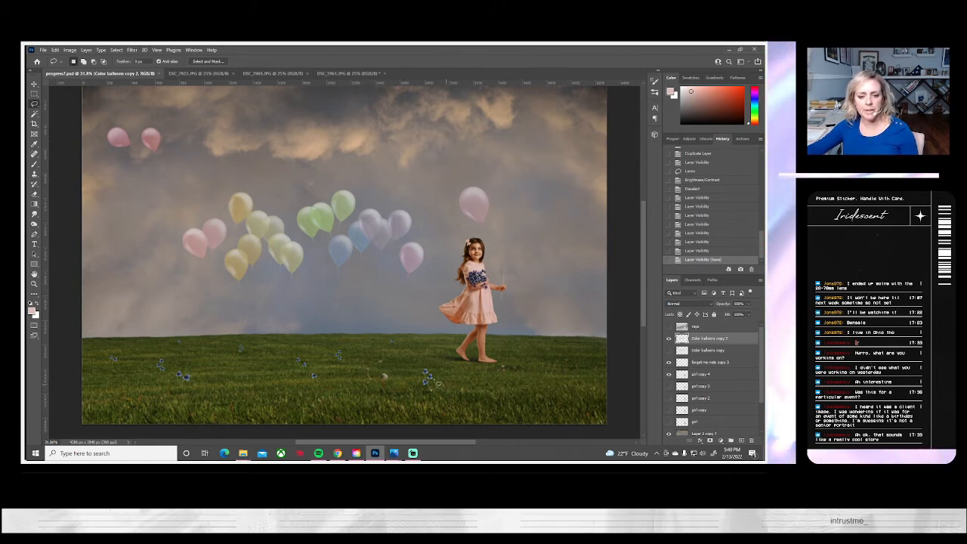
left_click(35, 284)
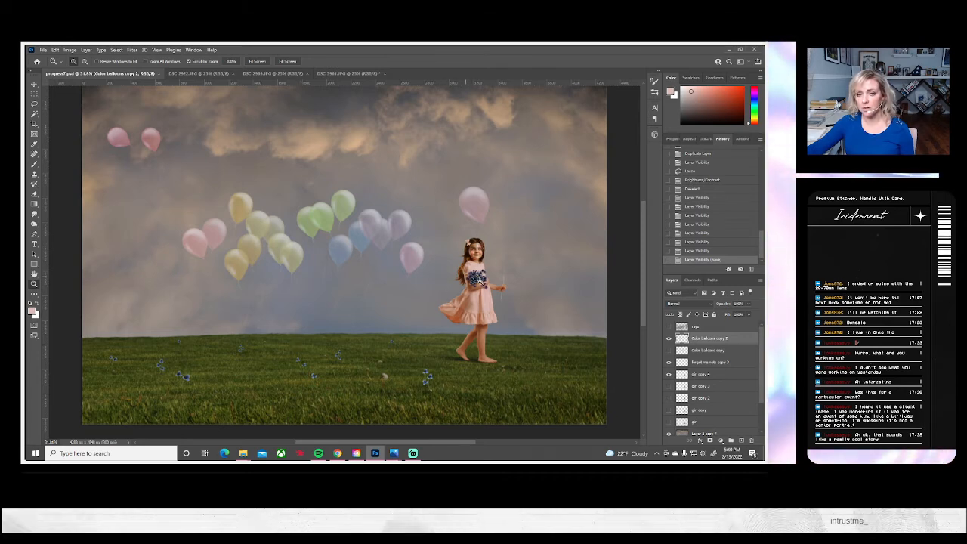
left_click(476, 279)
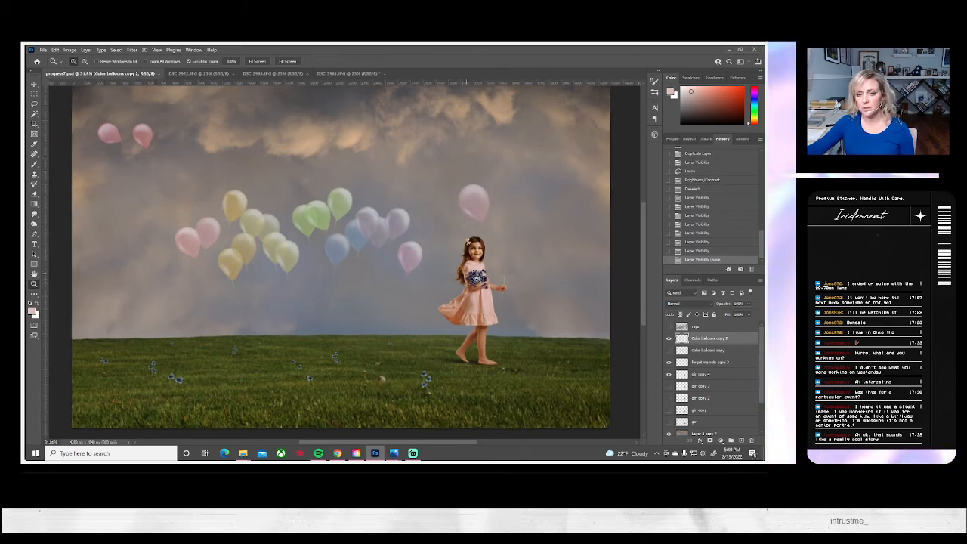
left_click(476, 280)
left_click(477, 279)
left_click(476, 280)
left_click(477, 280)
left_click(477, 280)
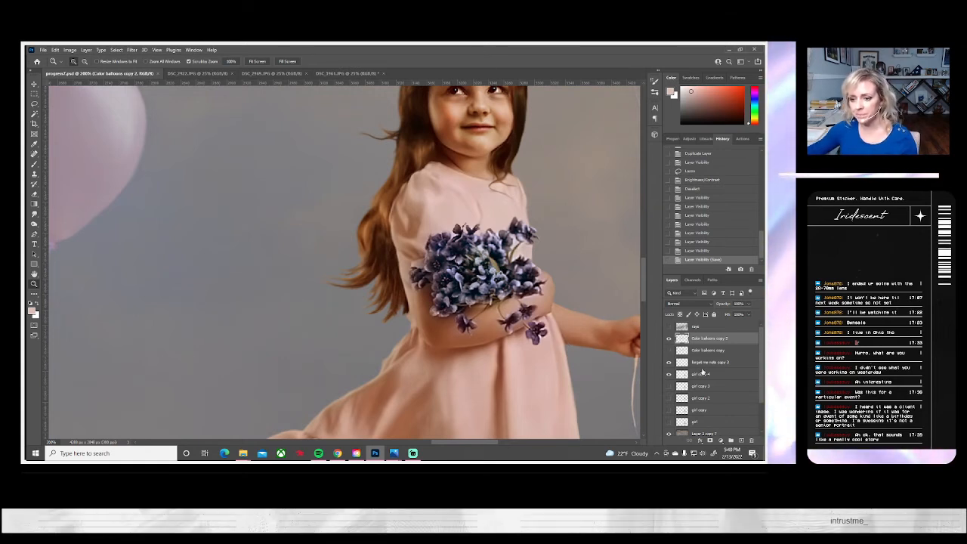
left_click(704, 373)
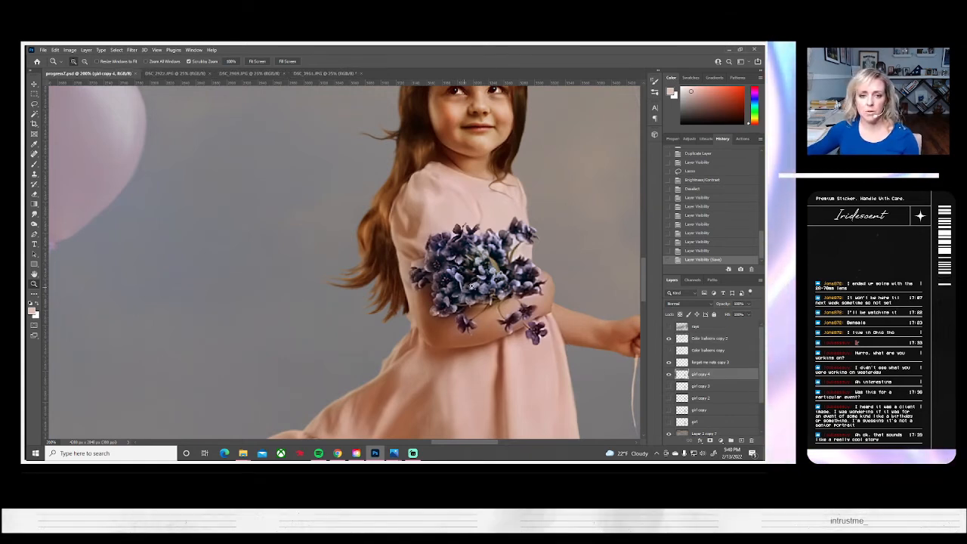
left_click_drag(471, 286, 403, 315)
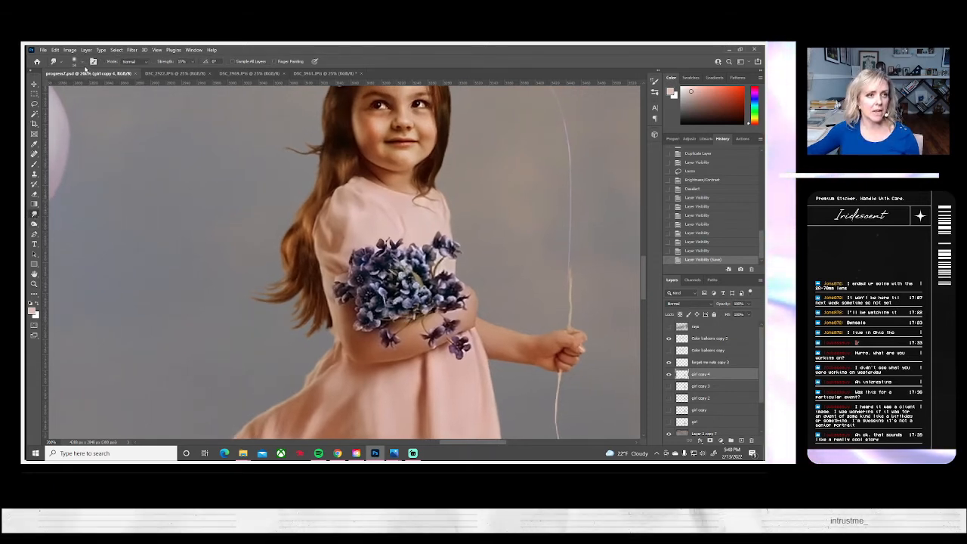
left_click(75, 61)
left_click_drag(72, 86, 71, 86)
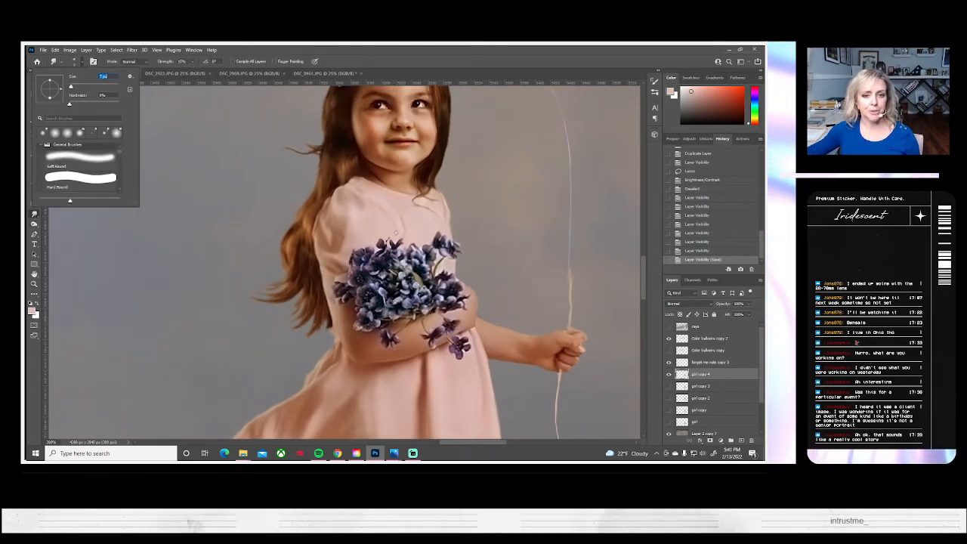
left_click_drag(446, 234, 392, 235)
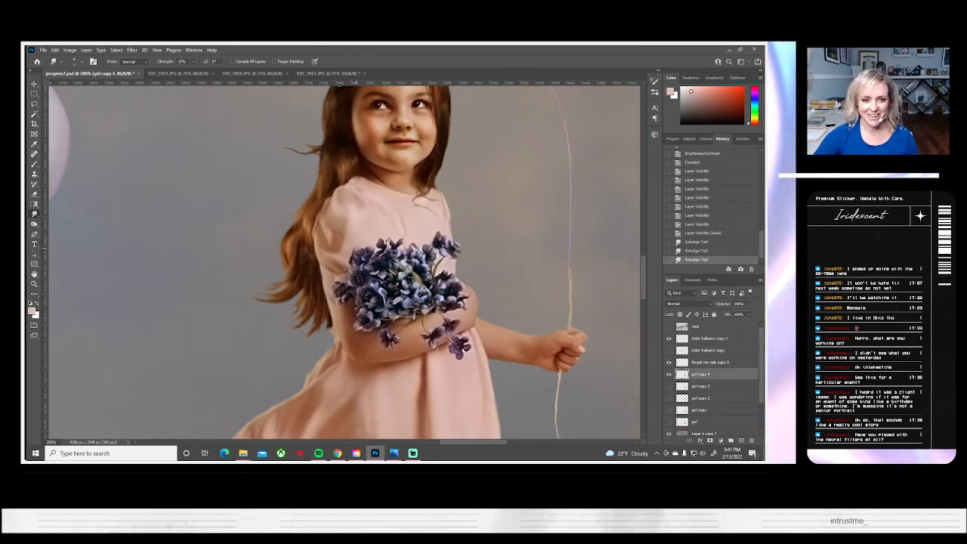
- Smudge the dress and arm along the outer and lower edges of the flowers on the girl copy 4 layer
left_click_drag(356, 248, 346, 246)
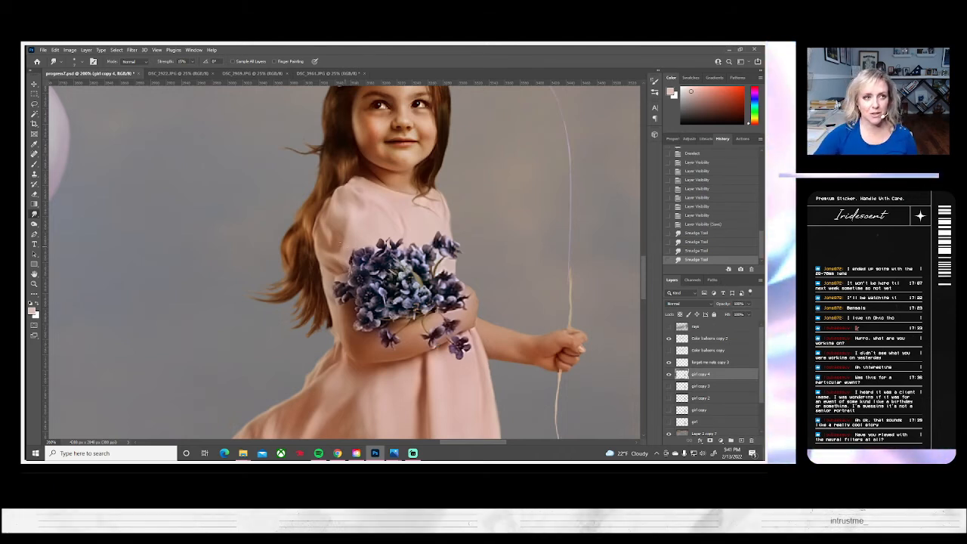
right_click(261, 246)
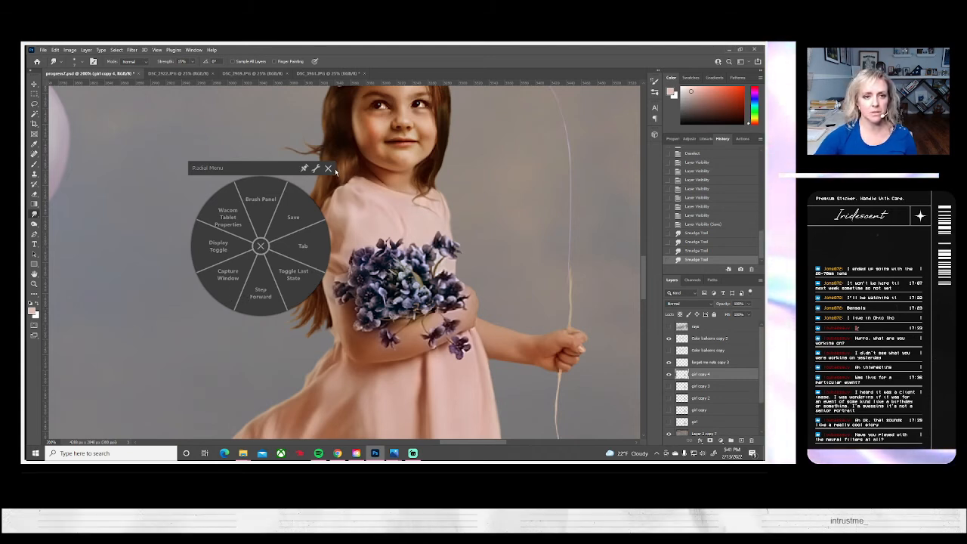
left_click(328, 168)
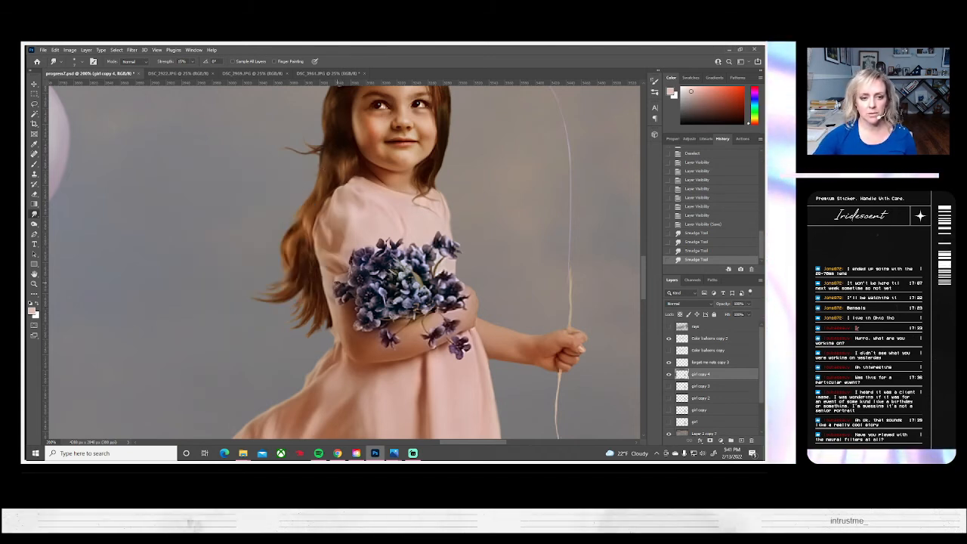
left_click_drag(338, 283, 340, 294)
mouse_move(338, 291)
left_mouse_down()
mouse_move(358, 328)
mouse_move(361, 313)
mouse_move(367, 325)
left_mouse_up()
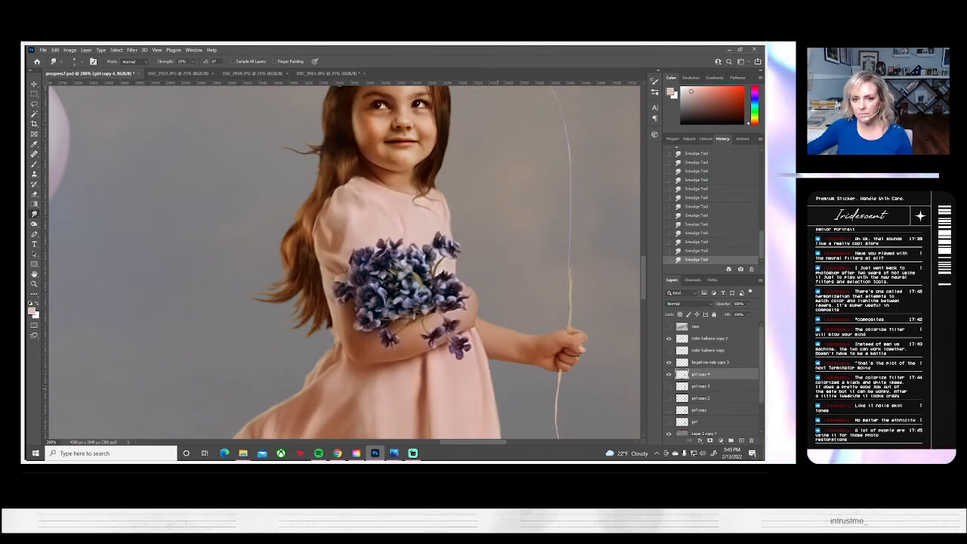
- Compare the smudged girl copy 4 layer with the earlier girl copy 3 layer
left_click(668, 385)
left_click(667, 374)
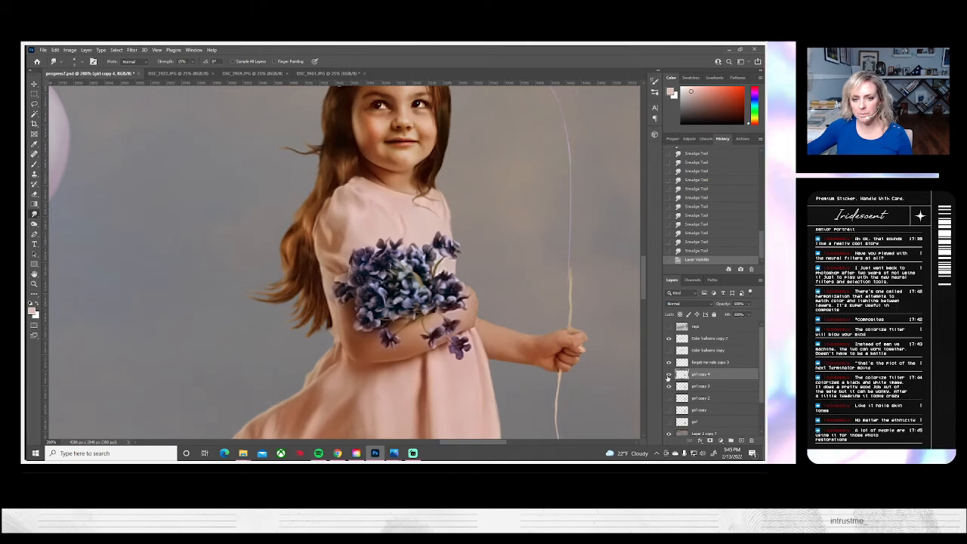
left_click(667, 375)
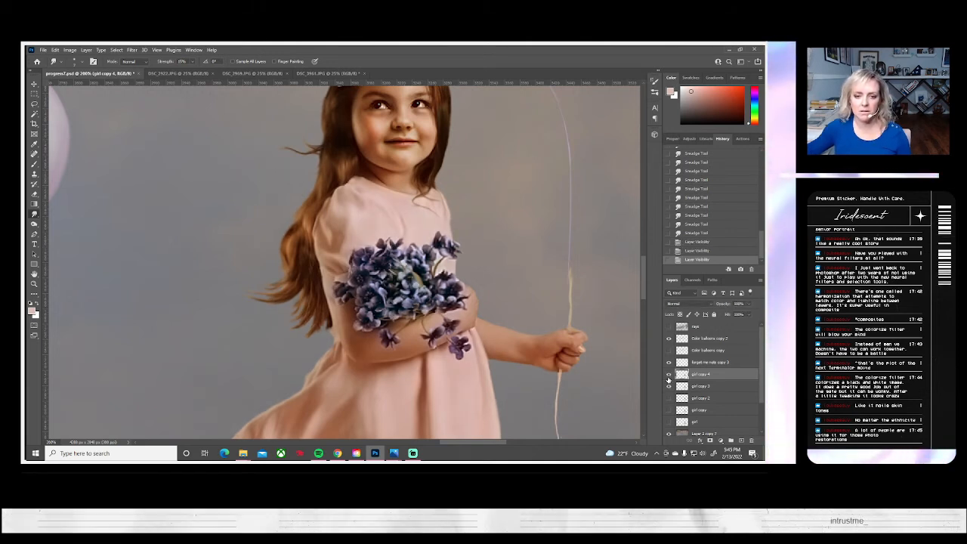
left_click(667, 386)
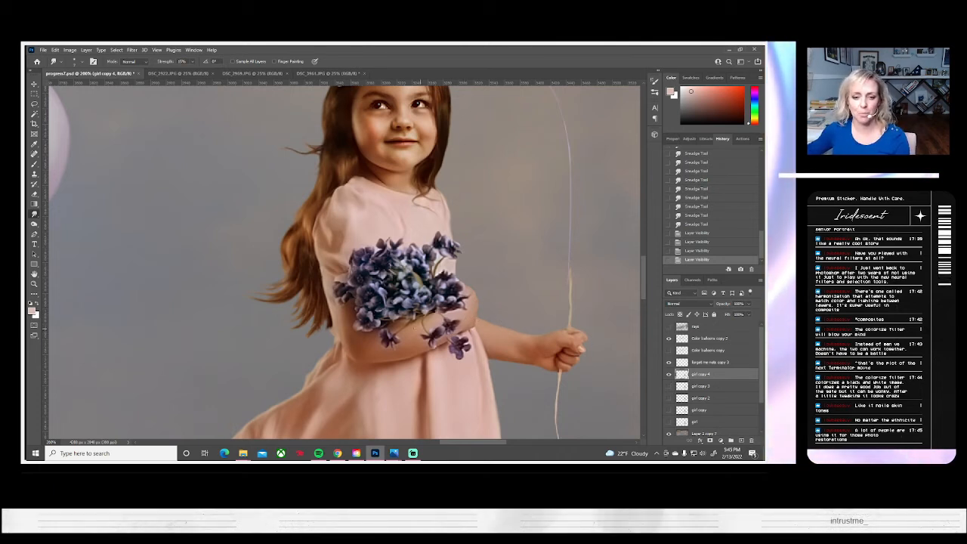
- Select the dress front and adjoining skin with the Magic Wand, then brush sampled skin tones over the forearm beneath the flowers
left_click(34, 114)
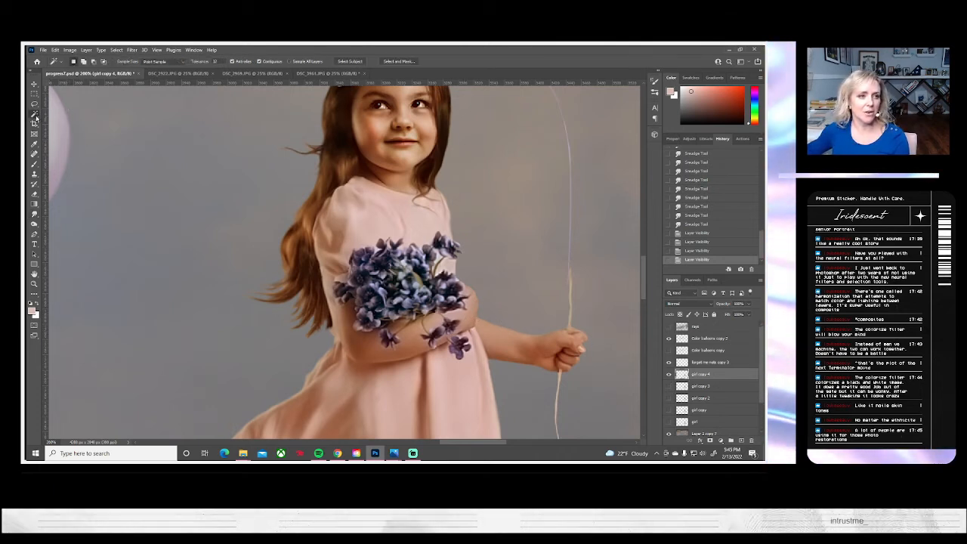
left_click(443, 324)
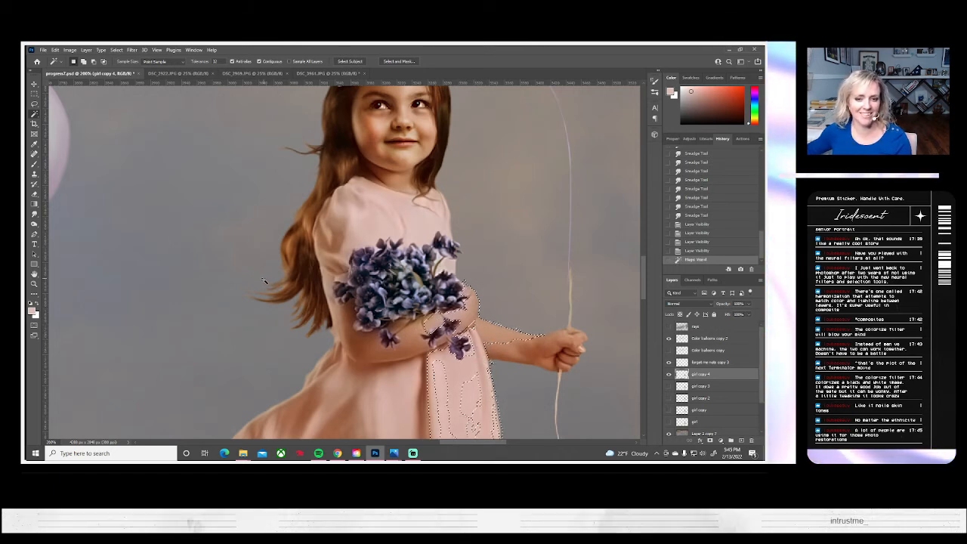
left_click(34, 103)
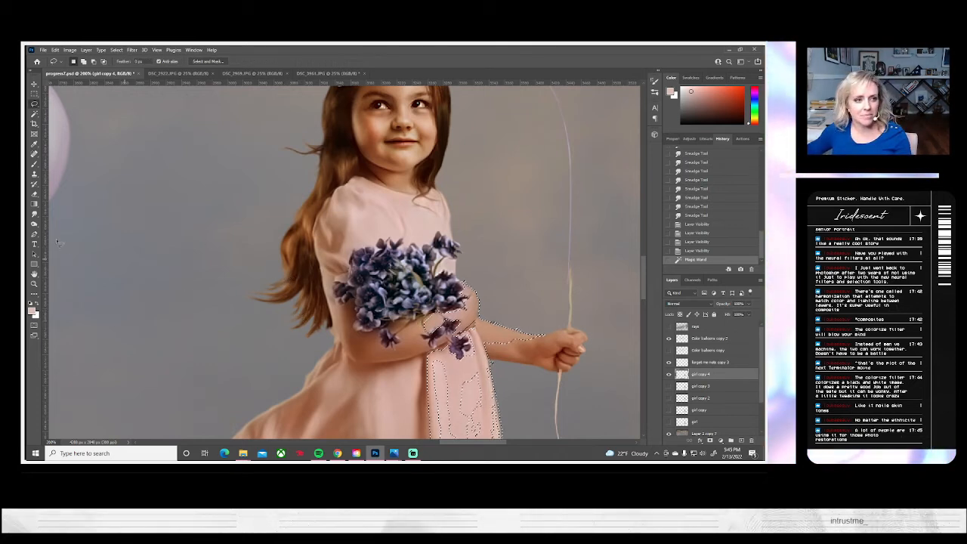
key("b")
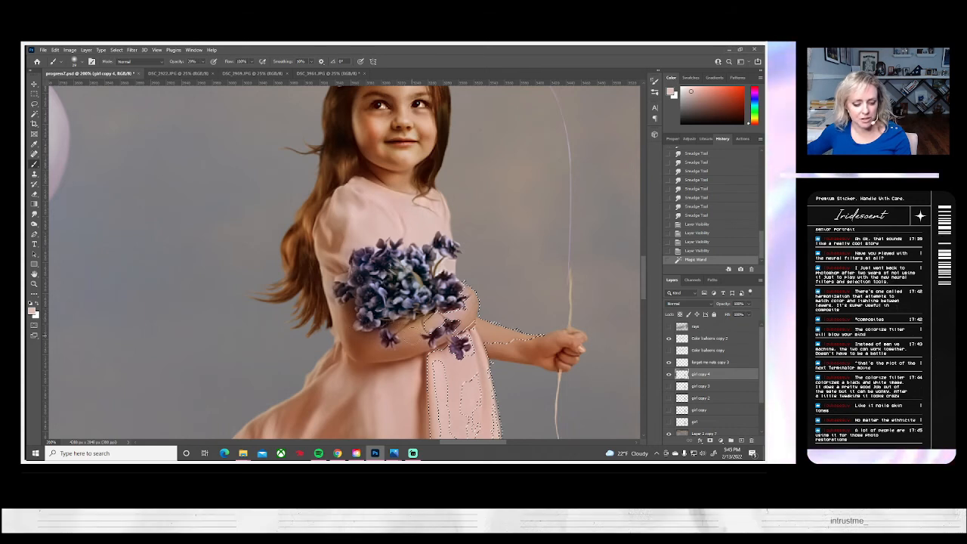
left_click(414, 329, "alt")
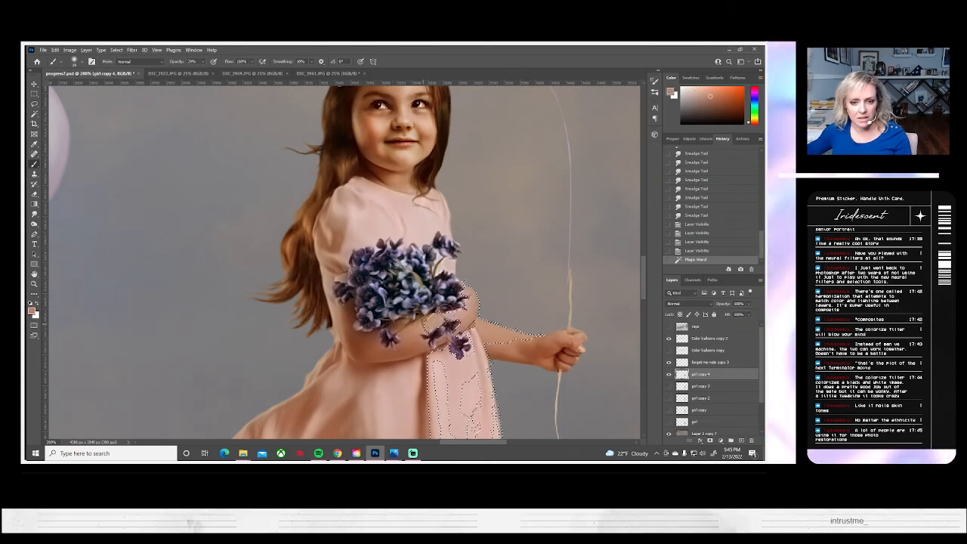
mouse_move(428, 328)
left_mouse_down()
mouse_move(425, 318)
mouse_move(470, 310)
mouse_move(462, 297)
left_mouse_up()
left_click(446, 306, "alt")
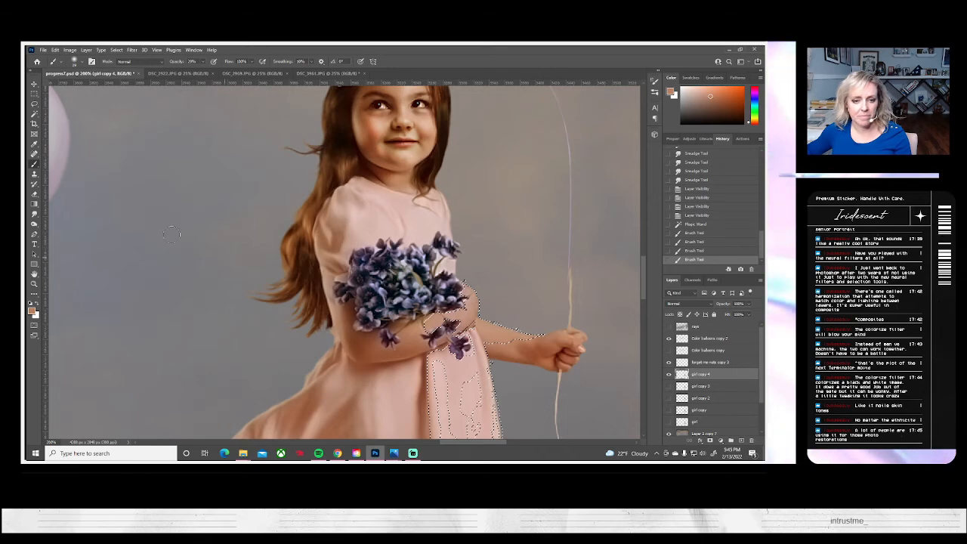
left_click(117, 49)
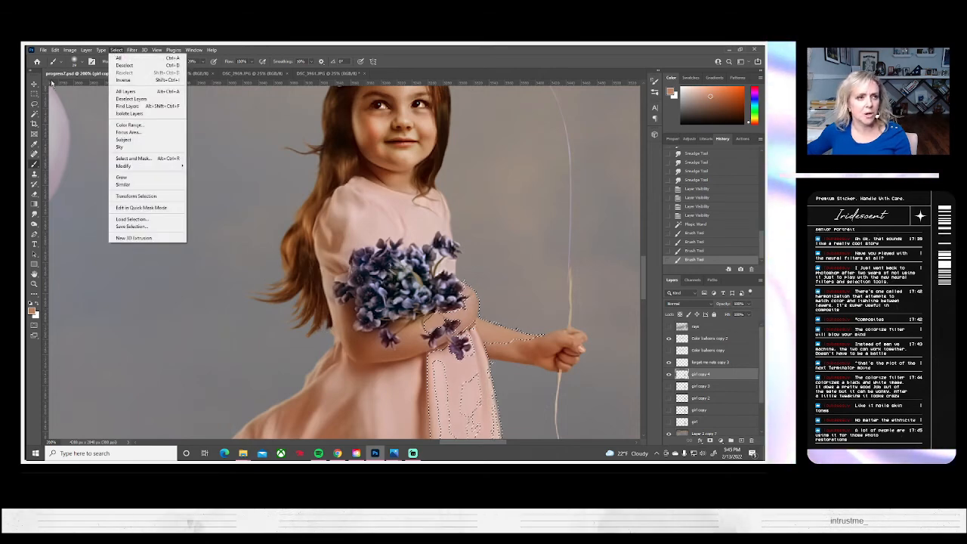
left_click(35, 115)
left_click(444, 343)
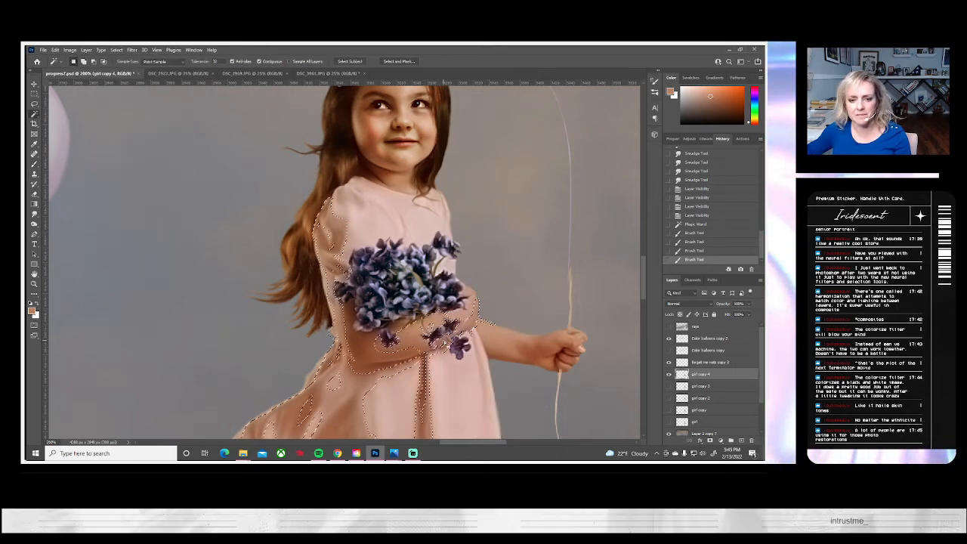
left_click(447, 344)
left_click(450, 343)
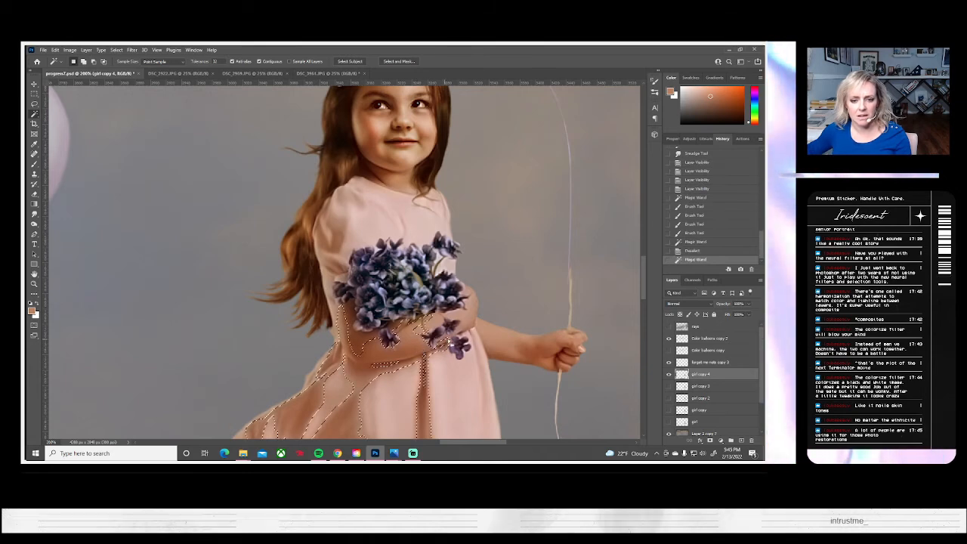
left_click(419, 356)
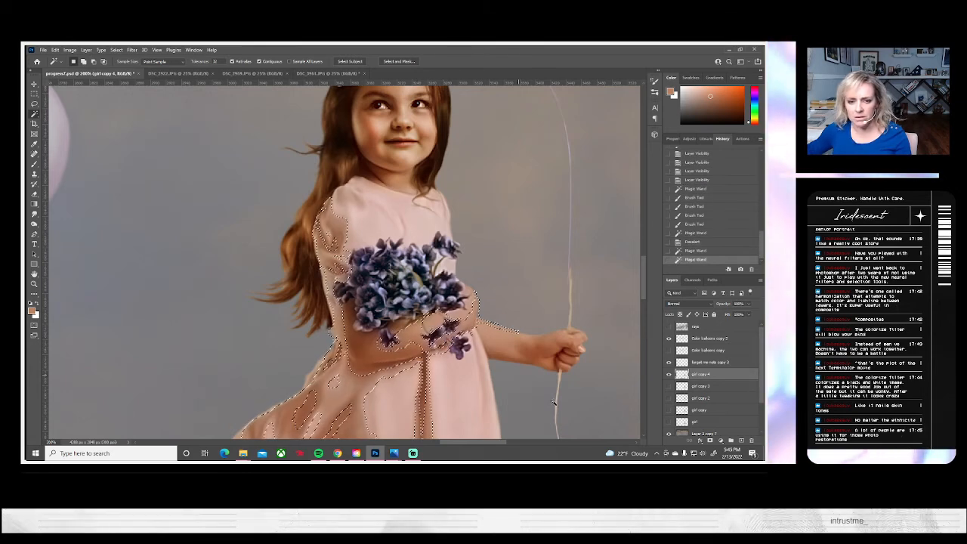
- Clear the selection and paint a sampled darker skin tone along the forearm's lower edge with a smaller brush
left_click(116, 49)
left_click(119, 68)
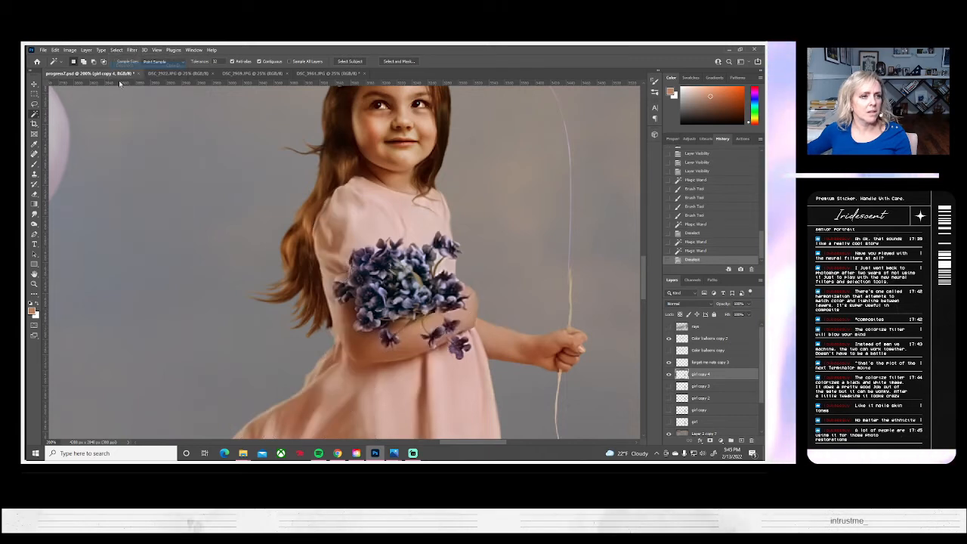
left_click(34, 164)
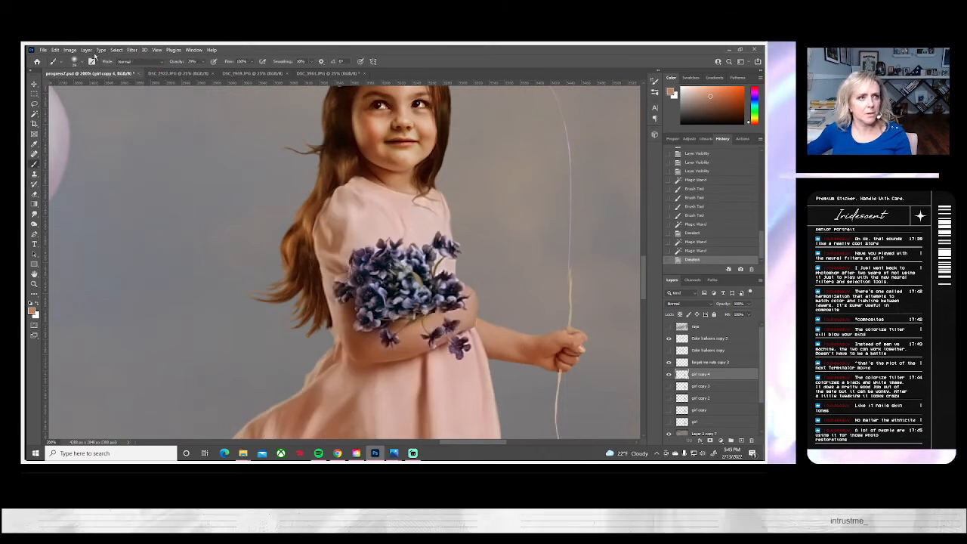
left_click(82, 62)
left_click_drag(74, 86, 72, 87)
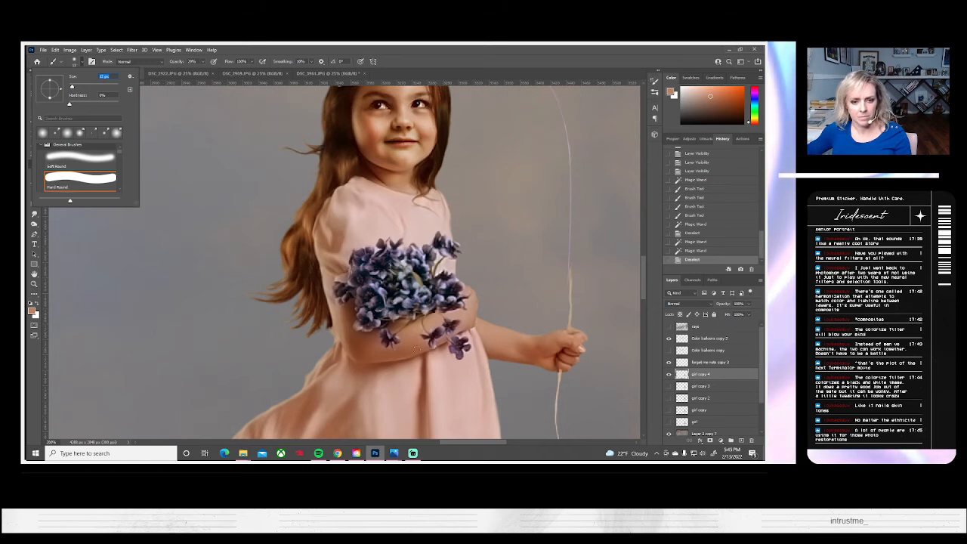
left_click(416, 348, "alt")
left_click_drag(420, 350, 447, 343)
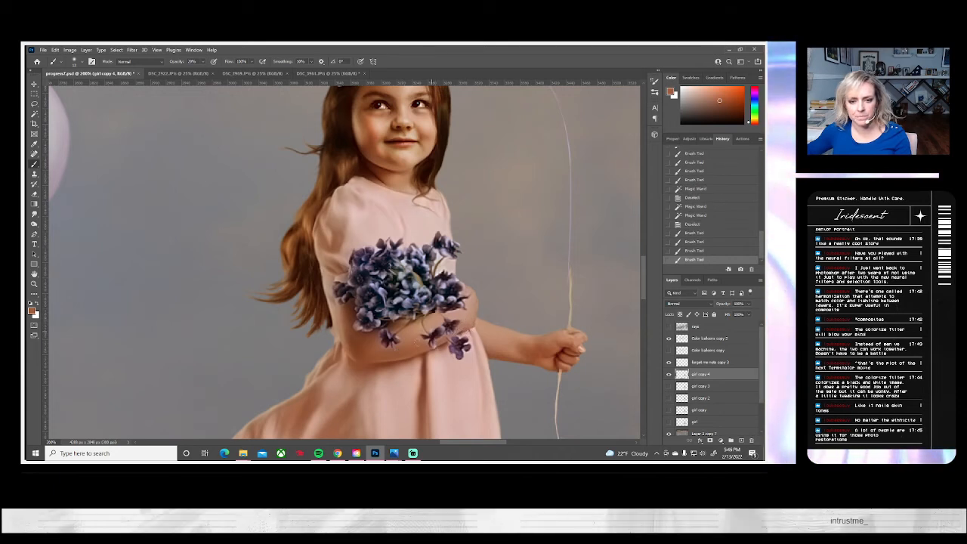
- Paint a sampled lighter skin tone across the forearm just below the flowers, up to the elbow
left_click(414, 335, "alt")
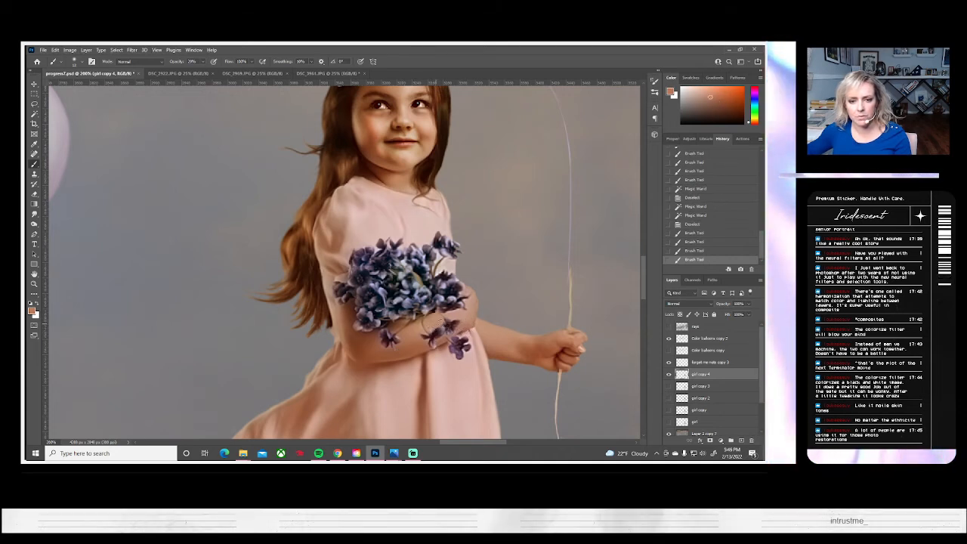
mouse_move(433, 322)
left_mouse_down()
mouse_move(463, 306)
mouse_move(438, 316)
mouse_move(471, 316)
left_mouse_up()
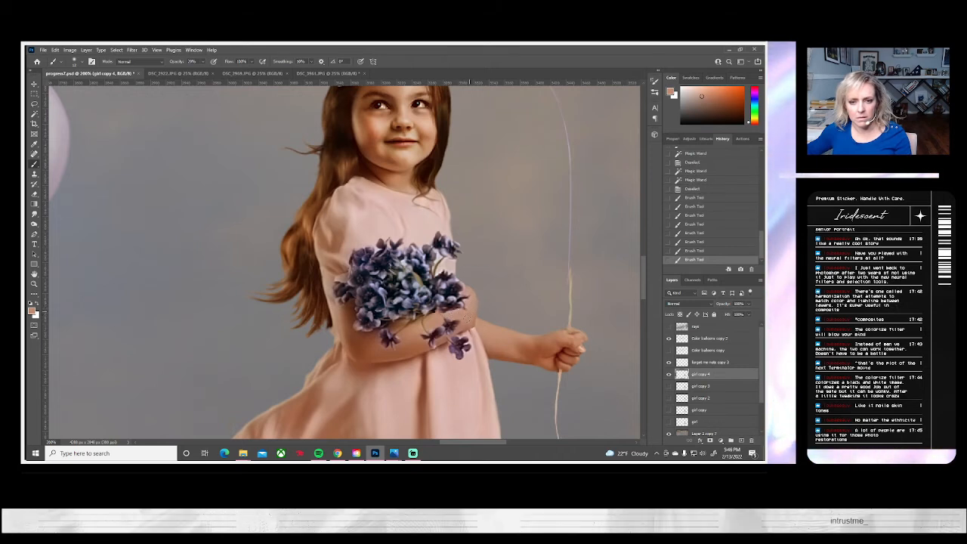
left_click(468, 321)
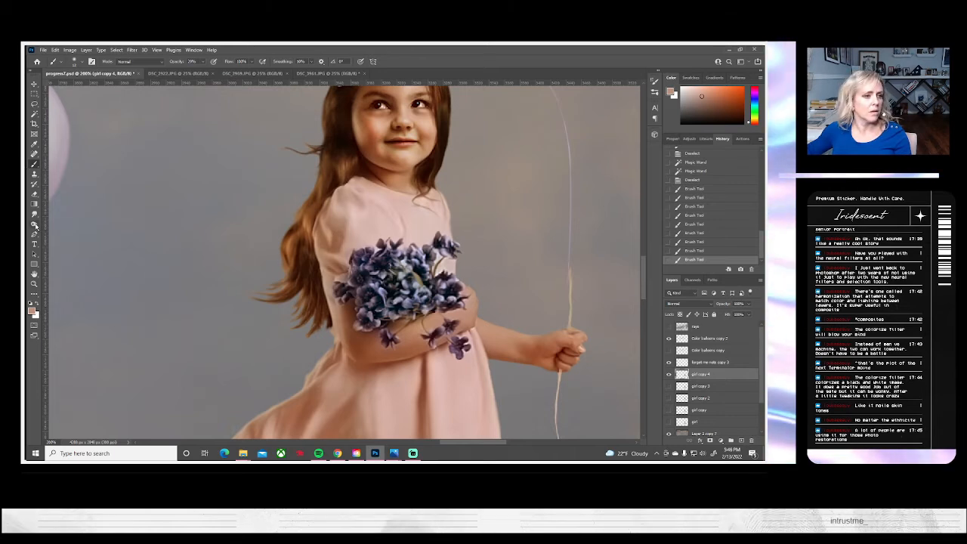
- Lighten the skin at the elbow and along the forearm below the flowers using the Dodge tool with a small midtones brush
mouse_move(34, 224)
left_mouse_down()
mouse_move(60, 233)
mouse_move(68, 224)
left_mouse_up()
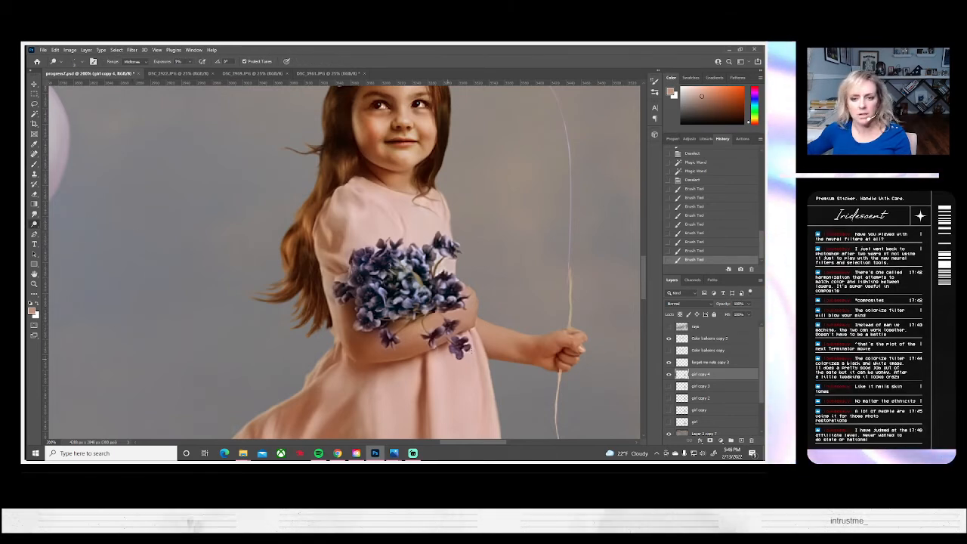
left_click(78, 62)
left_click(75, 87)
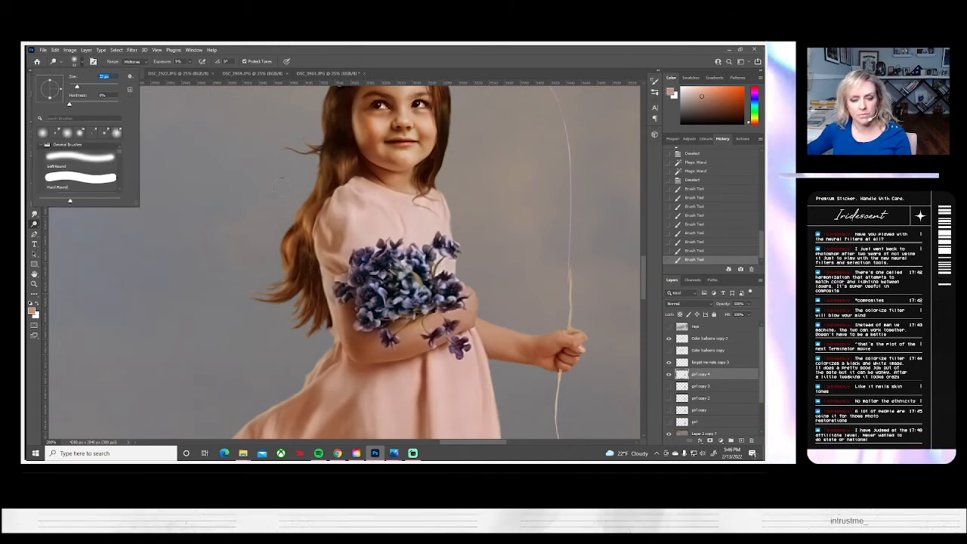
left_click(74, 87)
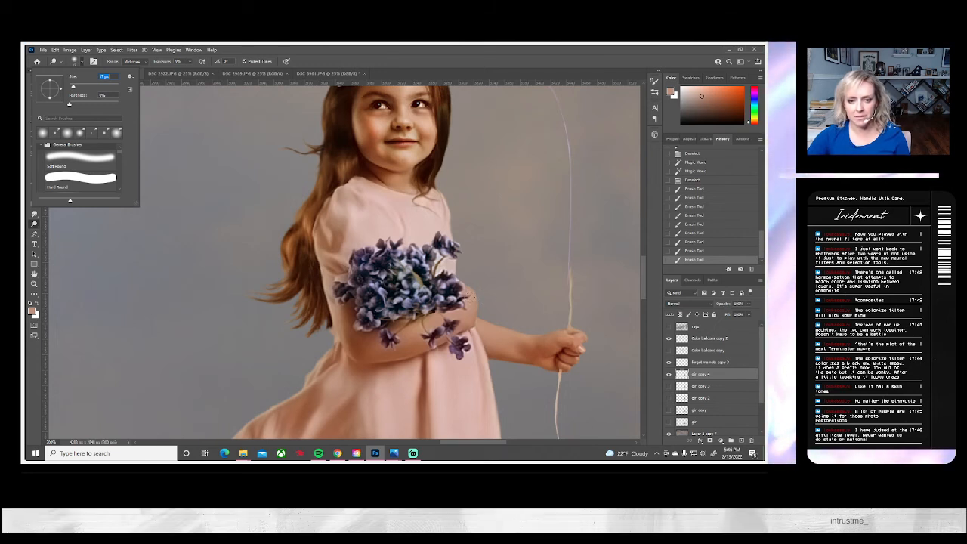
key("Return")
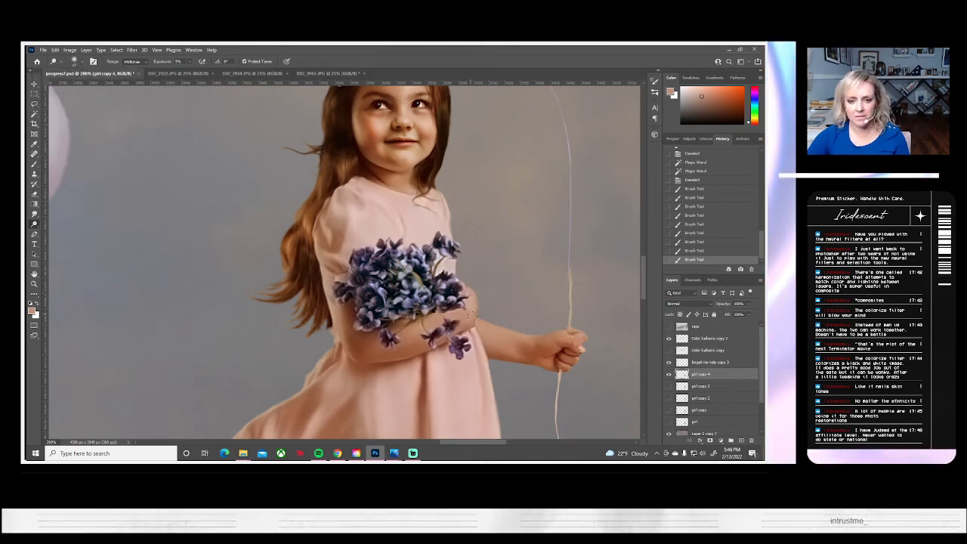
left_click_drag(472, 315, 472, 308)
left_click_drag(472, 315, 472, 308)
left_click_drag(472, 314, 472, 307)
left_click_drag(471, 307, 473, 315)
left_click_drag(473, 316, 445, 320)
left_click_drag(450, 318, 443, 321)
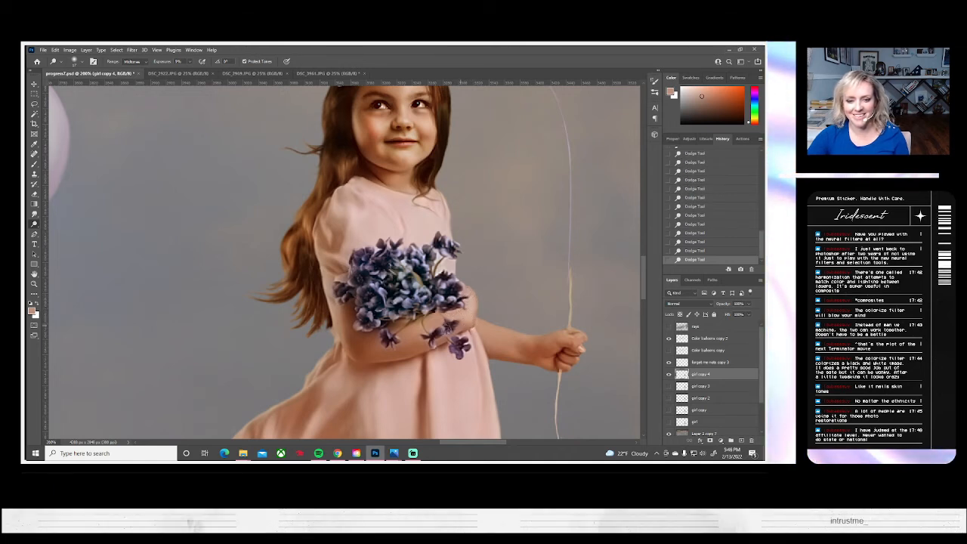
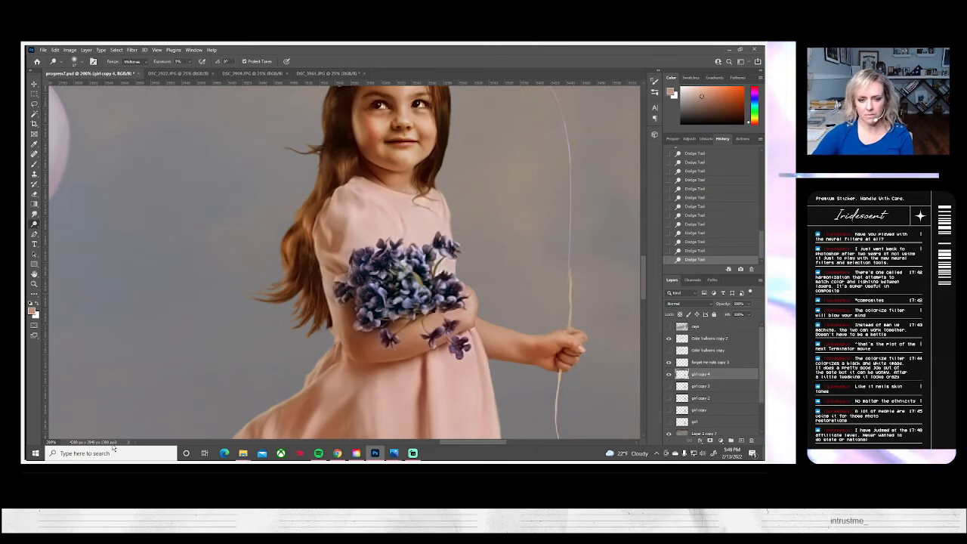
- Lasso the forearm area below the flowers and copy it onto a new layer
key("l")
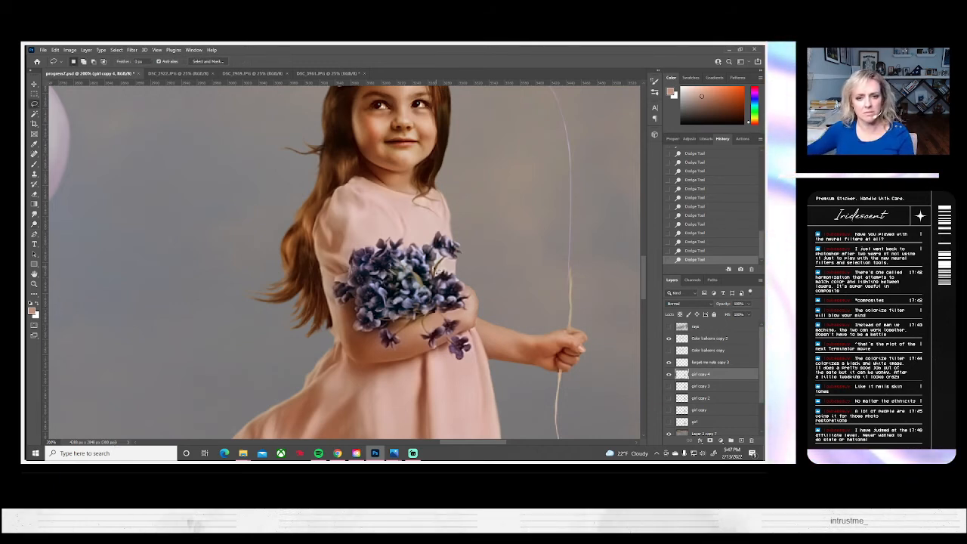
mouse_move(455, 303)
left_mouse_down()
mouse_move(404, 311)
mouse_move(379, 352)
mouse_move(477, 353)
mouse_move(482, 314)
mouse_move(453, 282)
left_mouse_up()
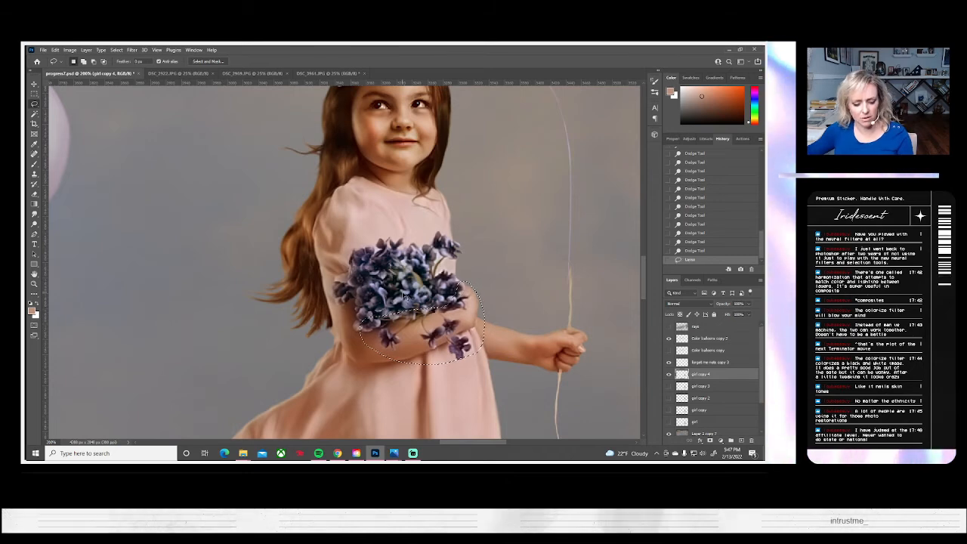
key("ctrl+c")
key("ctrl+v")
- Apply Color Balance to the copied forearm layer with +16 red and -26 toward yellow in the midtones, and compare before and after
left_click(70, 50)
mouse_move(86, 70)
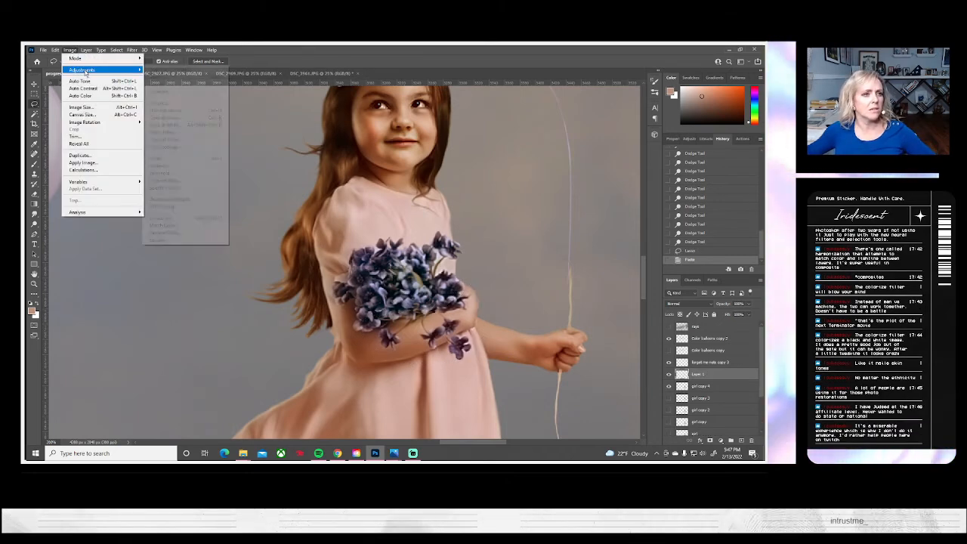
left_click(172, 125)
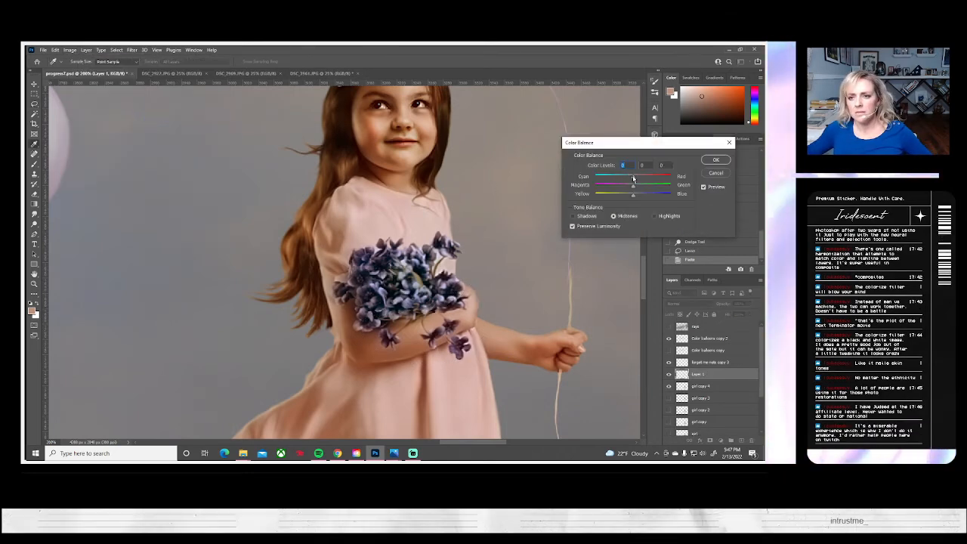
left_click_drag(632, 178, 623, 196)
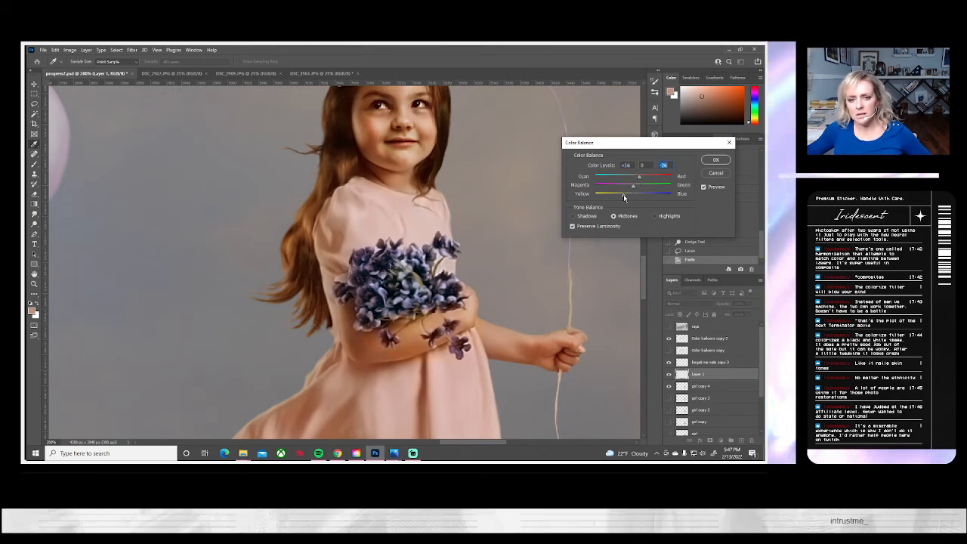
left_click(715, 159)
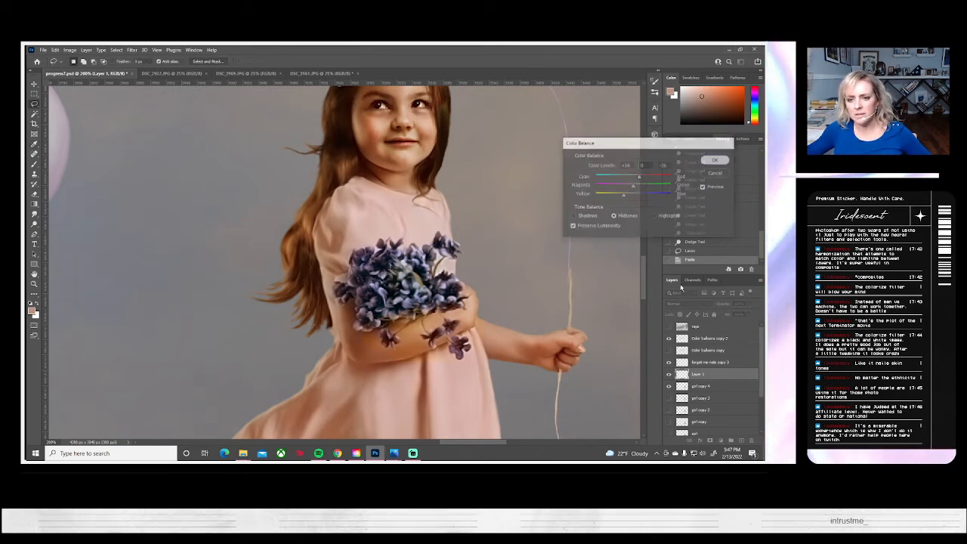
left_click(667, 376)
left_click(667, 375)
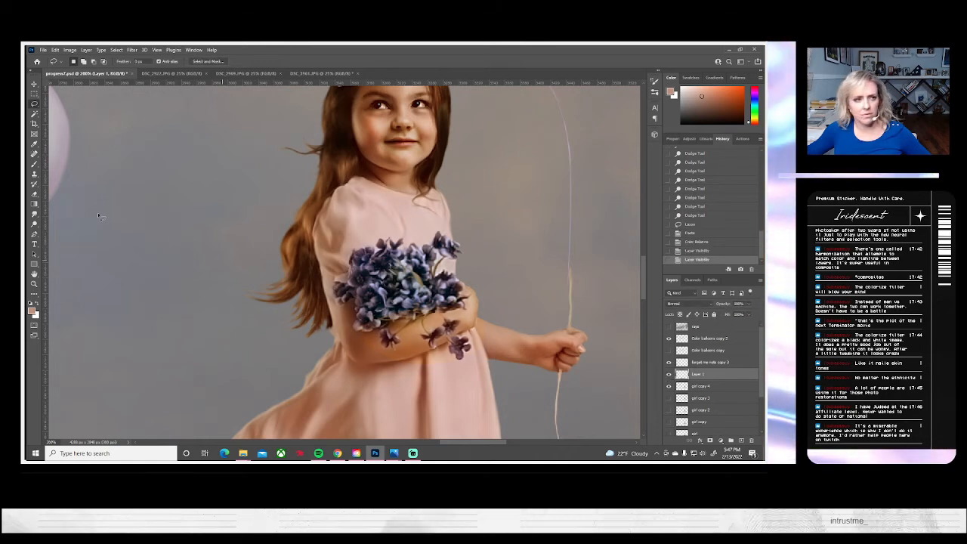
- Erase the copied forearm layer's overlap on the dress around the hanging flowers with a small soft eraser
key("e")
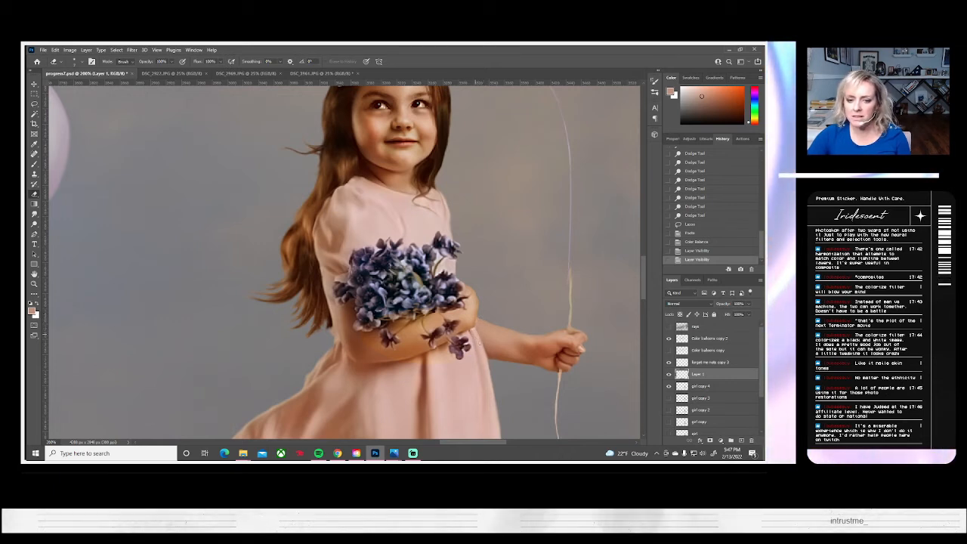
left_click_drag(498, 336, 469, 334)
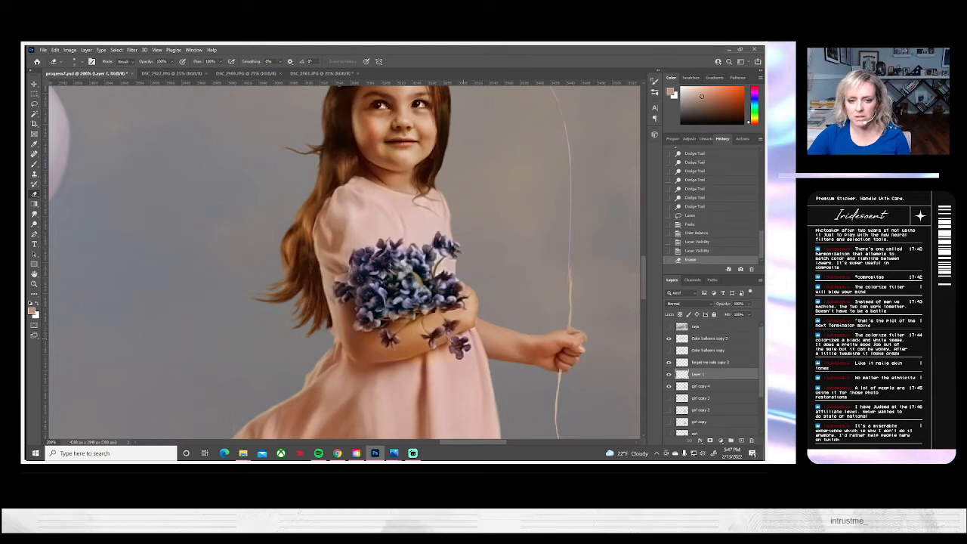
left_click(449, 341)
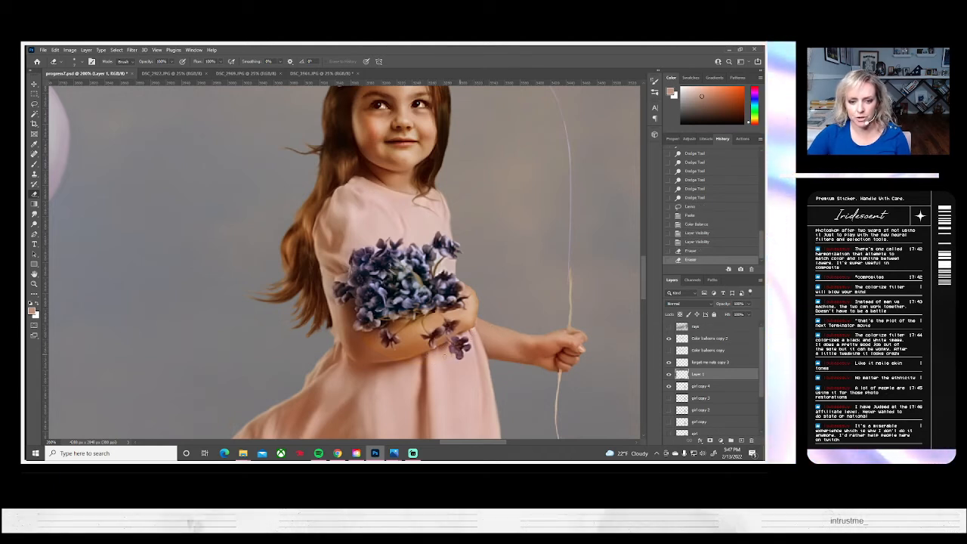
mouse_move(441, 351)
left_mouse_down()
mouse_move(414, 363)
mouse_move(435, 353)
mouse_move(439, 333)
left_mouse_up()
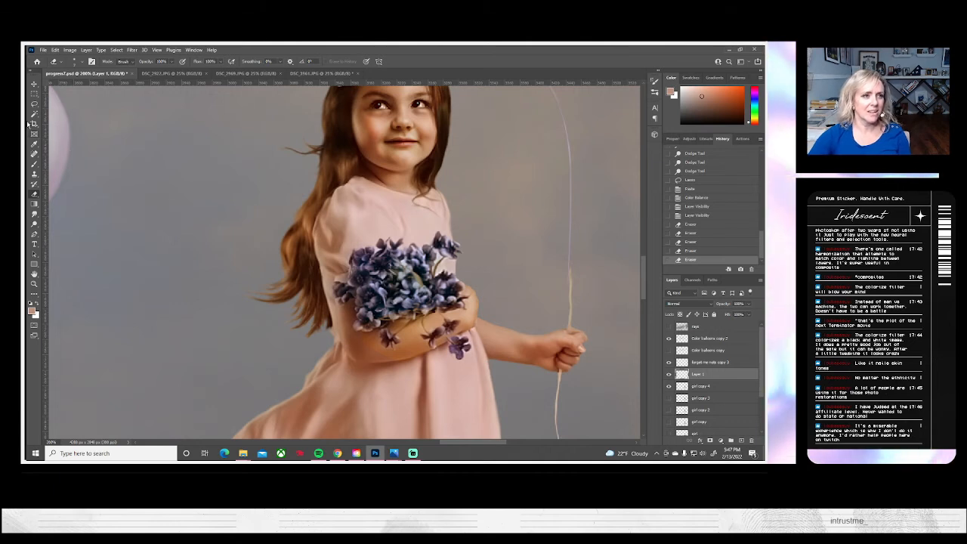
- Enlarge the soft eraser and remove the copied layer's color from the dress just below the forearm
scroll(86, 66, "right", 1)
left_click(82, 63)
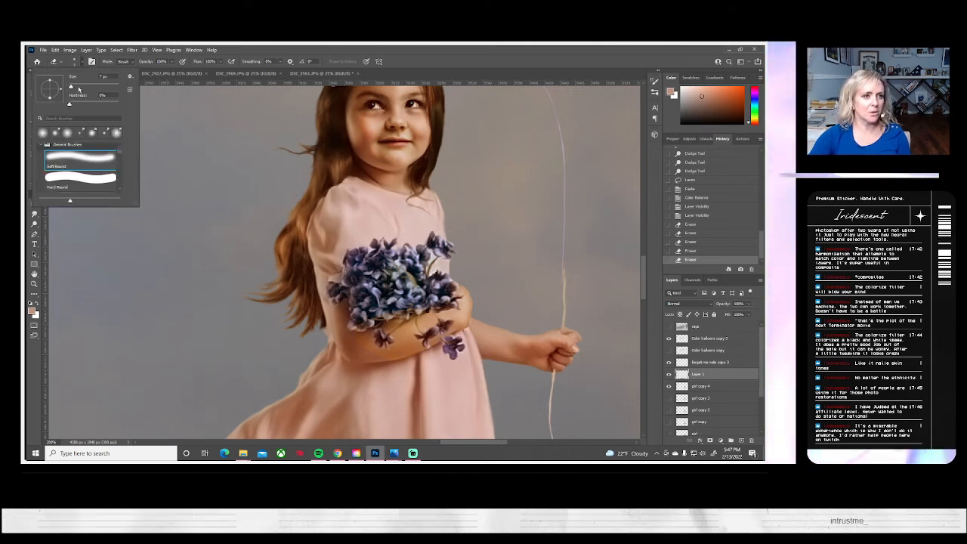
left_click(78, 85)
left_click(362, 339)
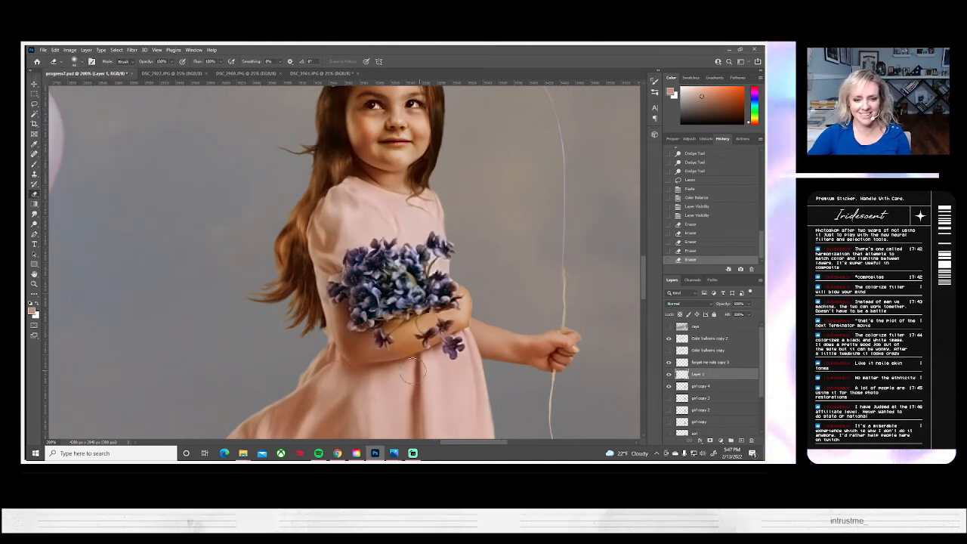
mouse_move(413, 371)
left_mouse_down()
mouse_move(435, 370)
mouse_move(347, 373)
left_mouse_up()
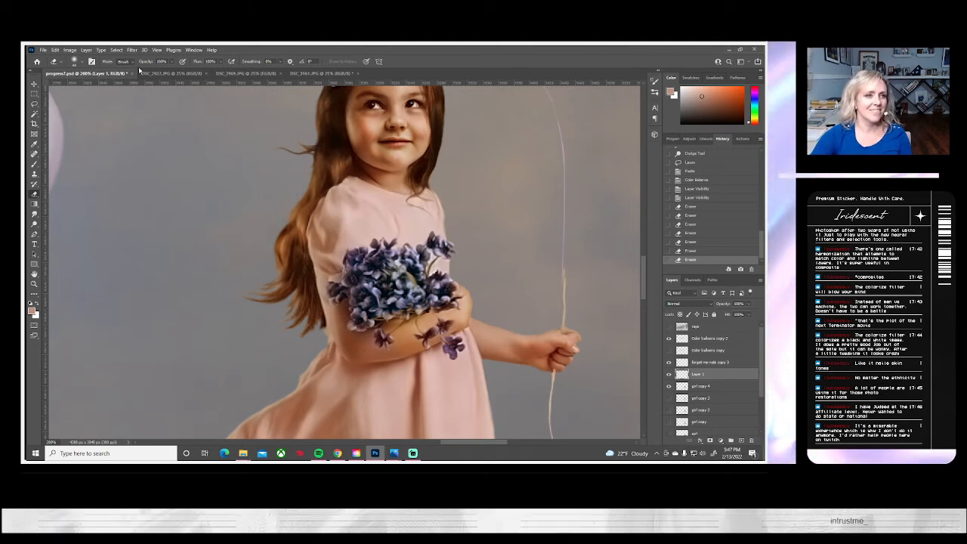
- Reduce the eraser opacity to 47% and softly blend the forearm layer's edges around the lower flowers and dress, checking the layer's effect
left_click(171, 61)
left_click(153, 71)
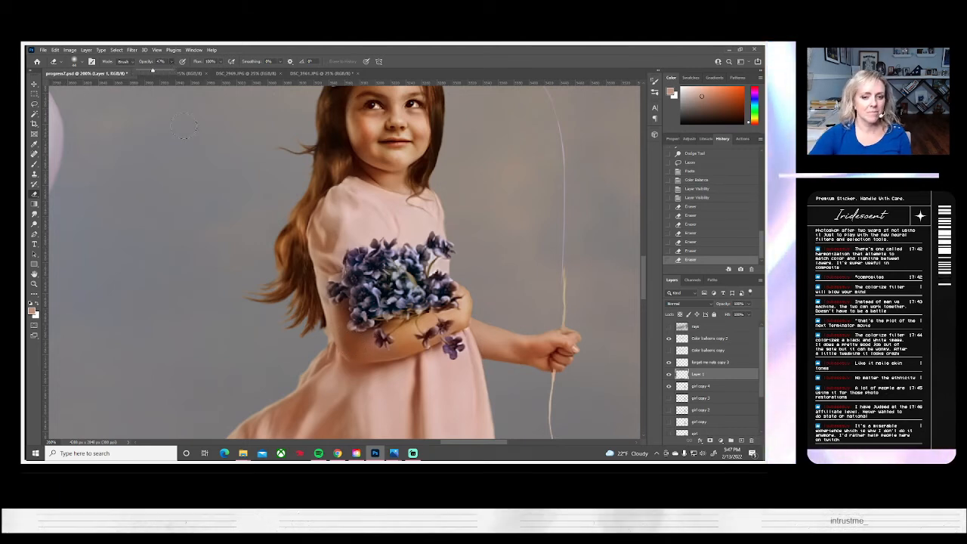
left_click(378, 340)
mouse_move(385, 339)
left_mouse_down()
mouse_move(442, 373)
mouse_move(408, 348)
mouse_move(404, 326)
mouse_move(453, 370)
left_mouse_up()
left_click(454, 370)
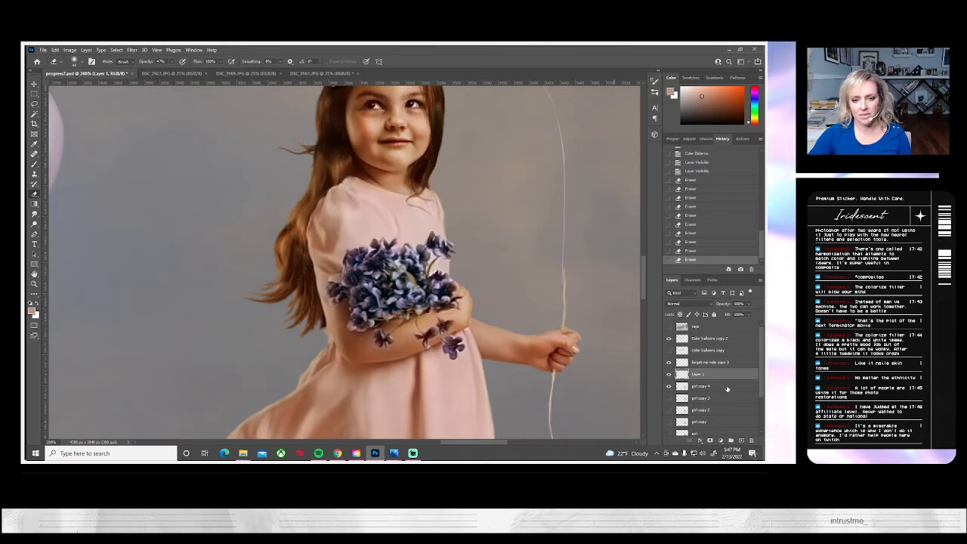
left_click(668, 375)
left_click(668, 376)
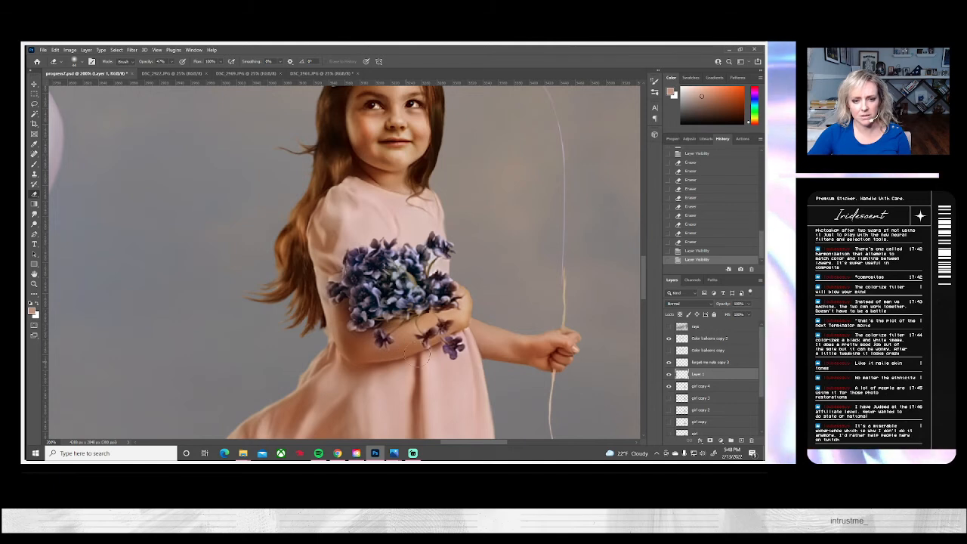
left_click_drag(417, 355, 415, 332)
mouse_move(435, 365)
left_mouse_down()
mouse_move(430, 322)
mouse_move(423, 327)
mouse_move(495, 345)
mouse_move(441, 301)
left_mouse_up()
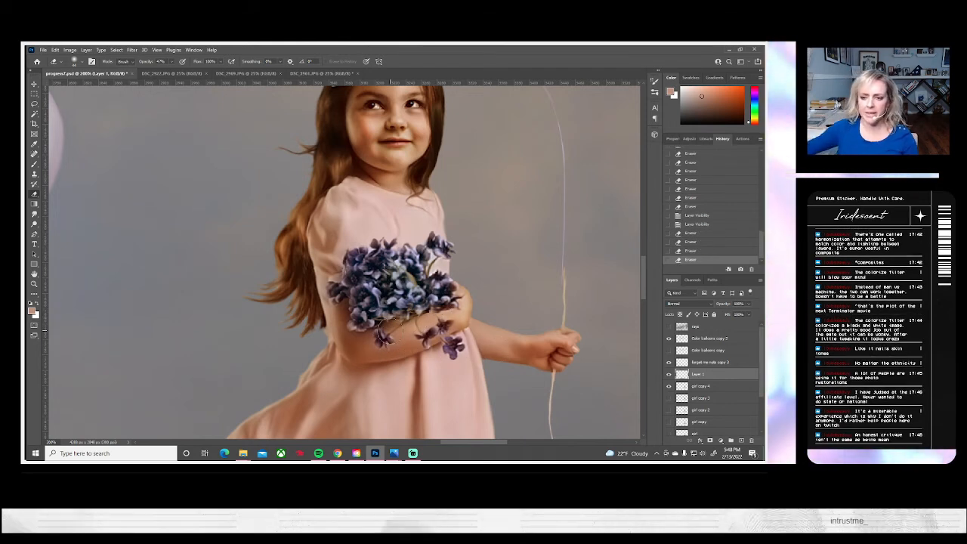
right_click(703, 388)
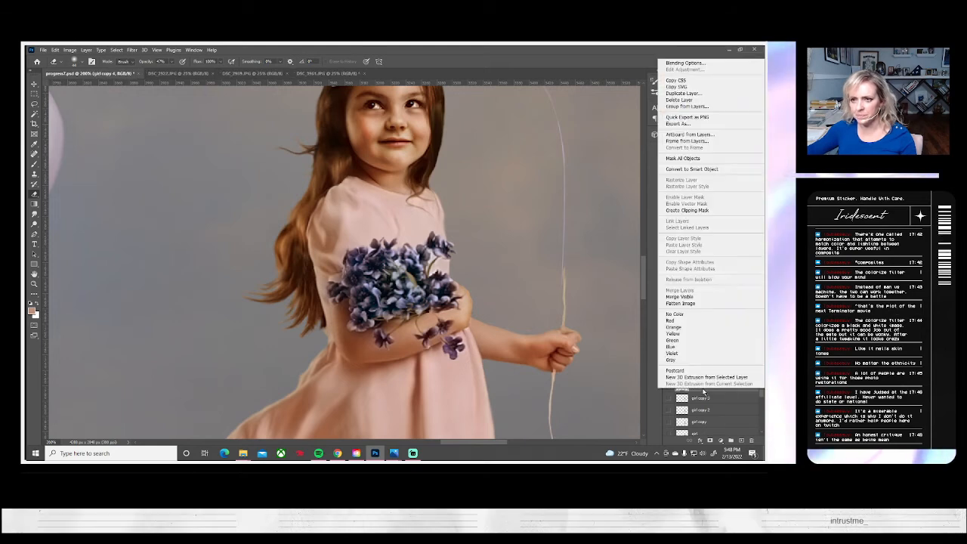
left_click(696, 297)
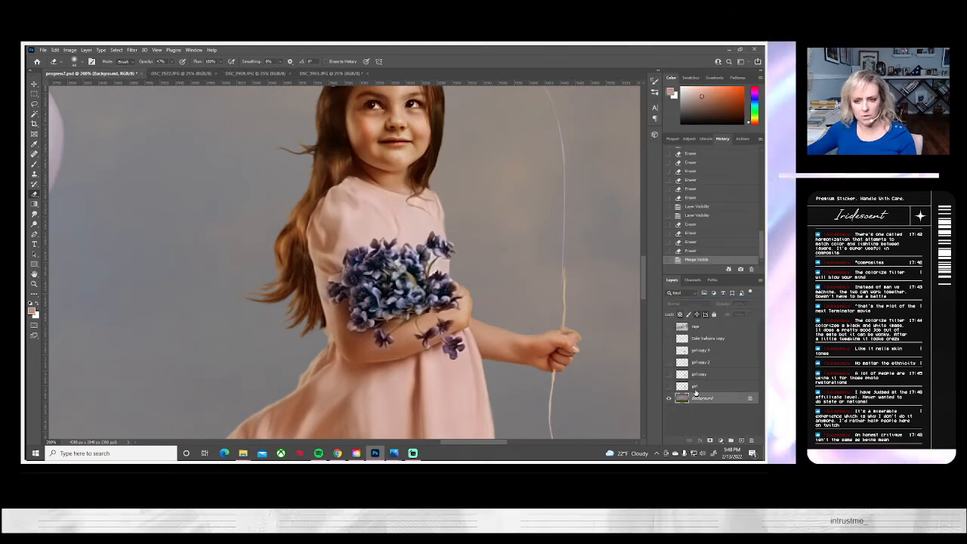
key("ctrl+z")
- Duplicate the girl copy 4 layer within progress7.psd, hide the original, and check the duplicate's visibility
scroll(714, 389, "down", 2)
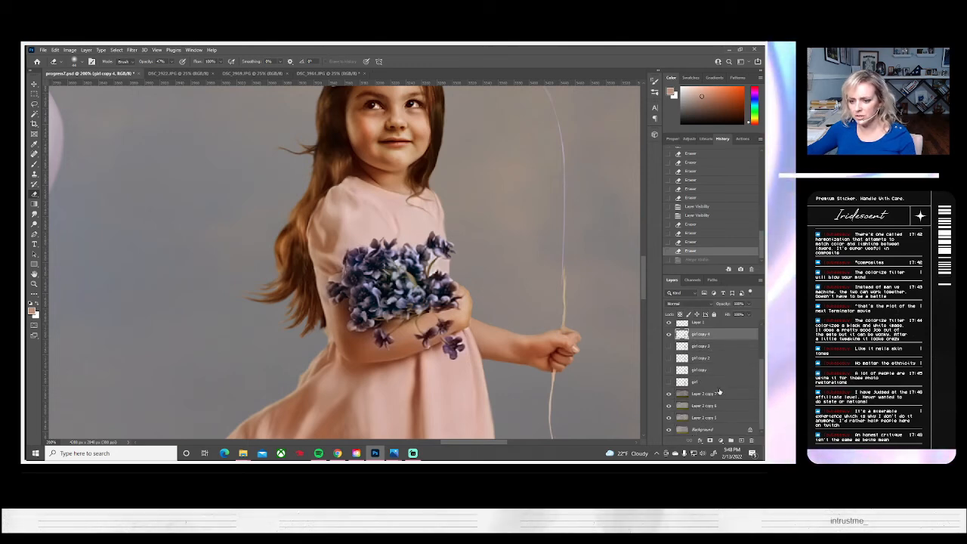
scroll(717, 386, "up", 2)
right_click(700, 372)
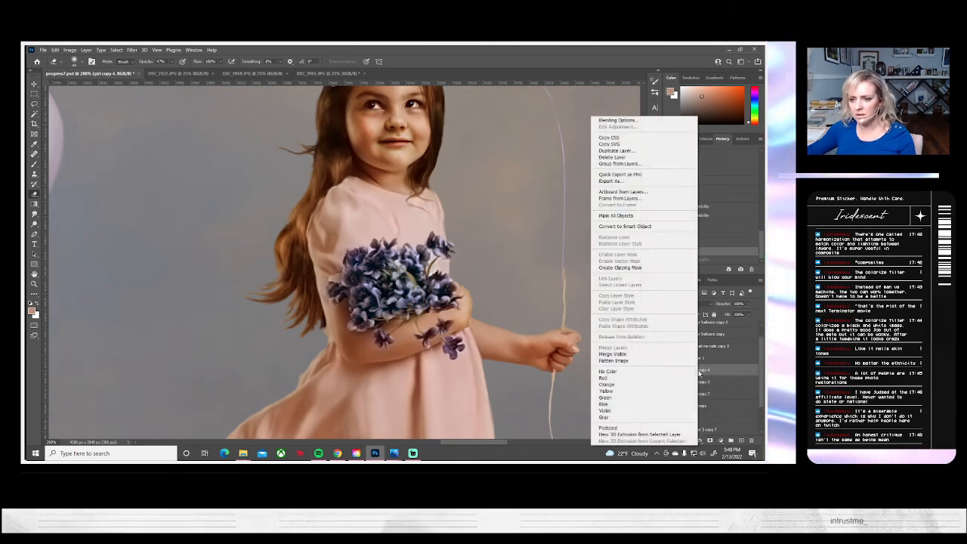
left_click(616, 151)
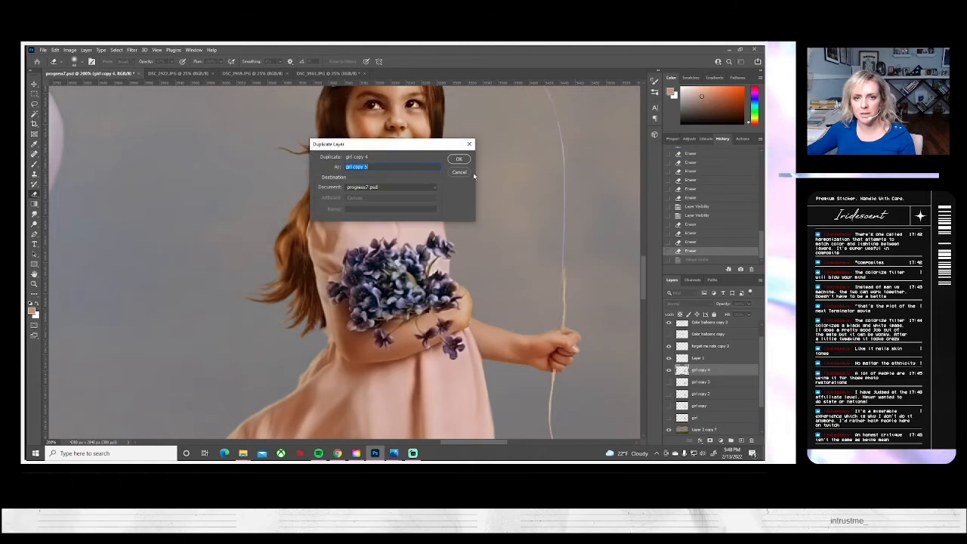
left_click(458, 159)
left_click(668, 381)
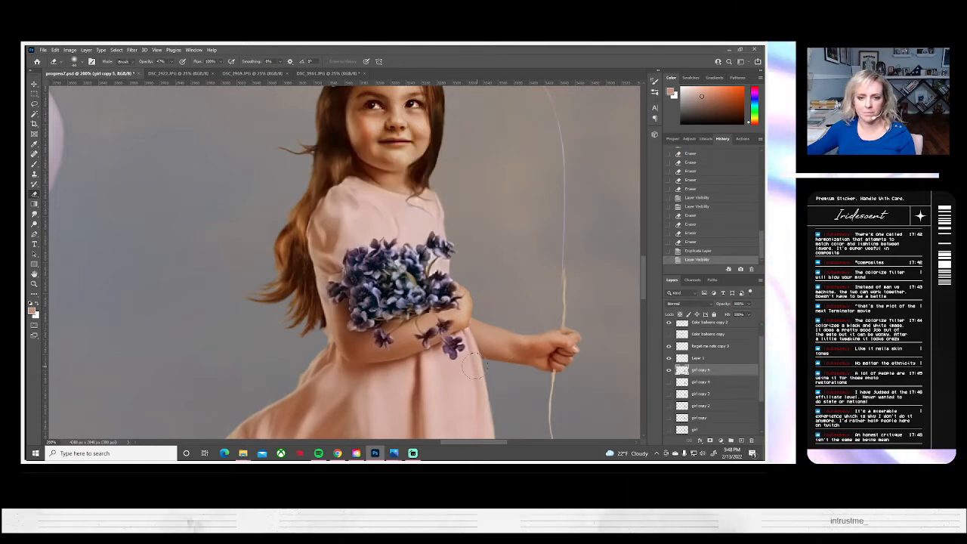
left_click(668, 372)
left_click(669, 371)
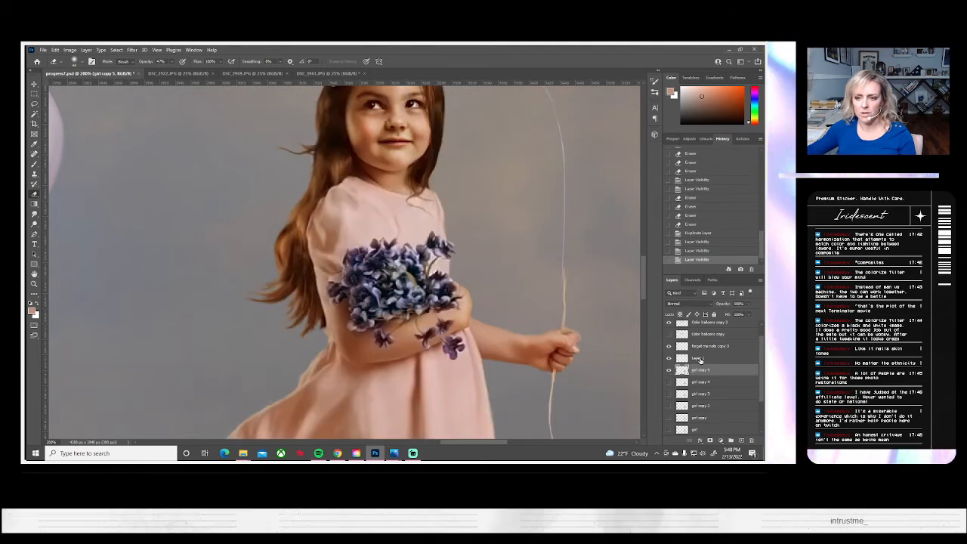
- Erase the color-corrected forearm layer's edge near the elbow with a smaller soft eraser, comparing the layer on and off
left_click(668, 358)
left_click(668, 358)
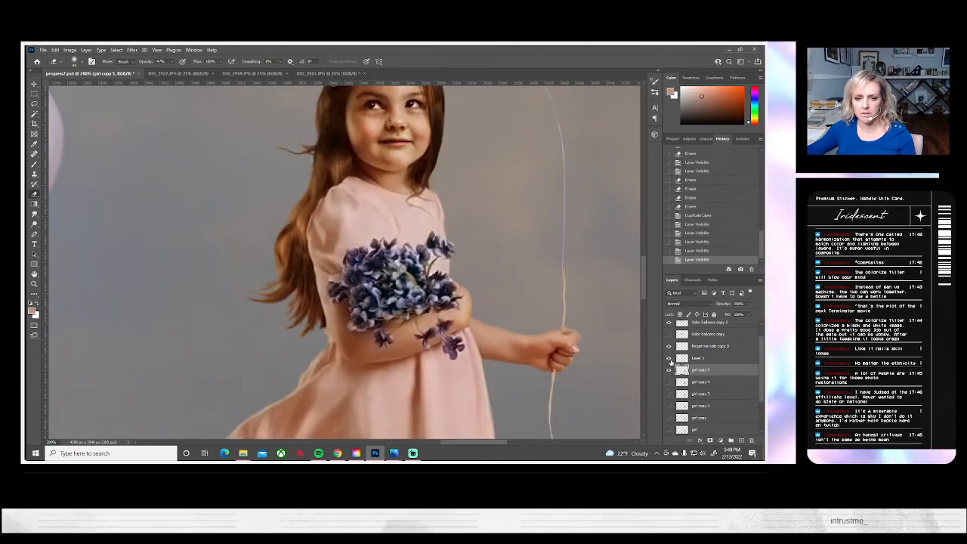
left_click(698, 358)
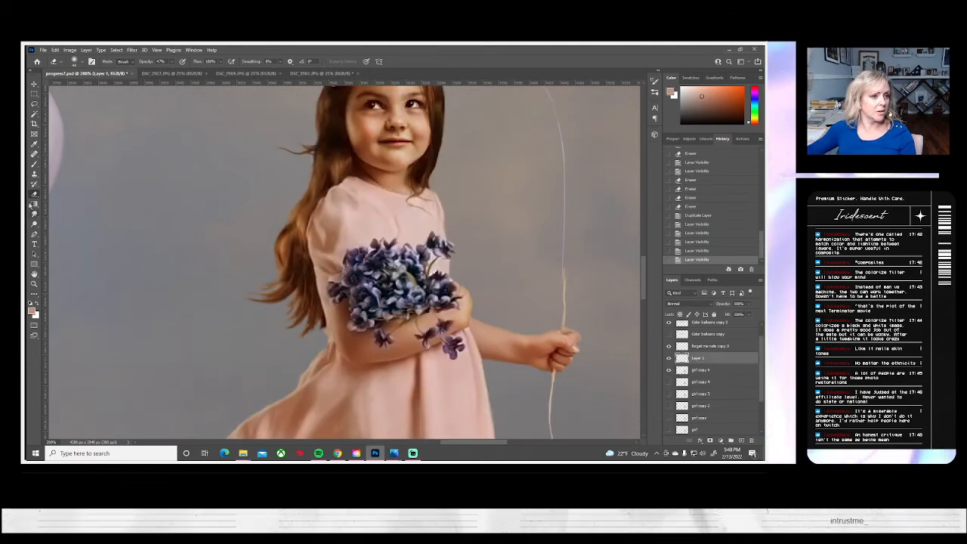
left_click(82, 62)
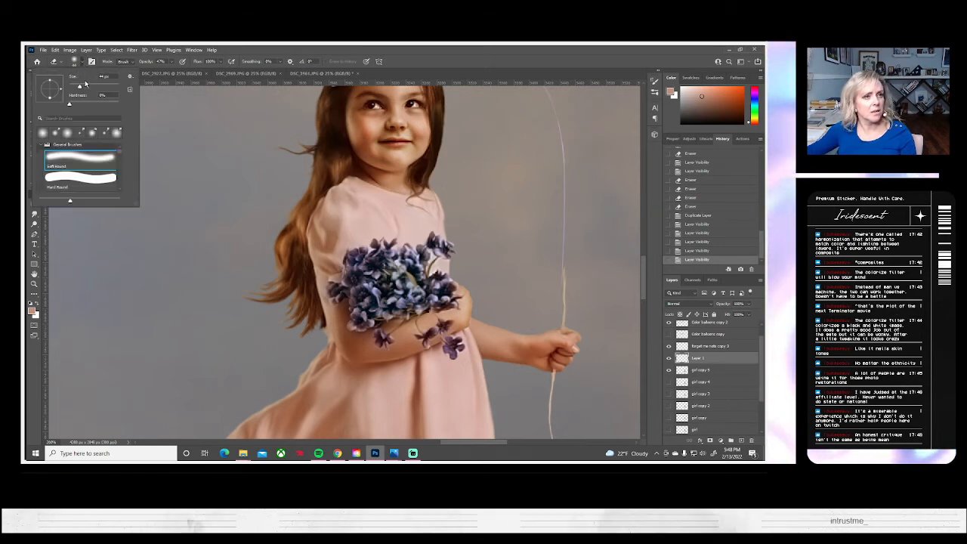
left_click_drag(86, 84, 75, 86)
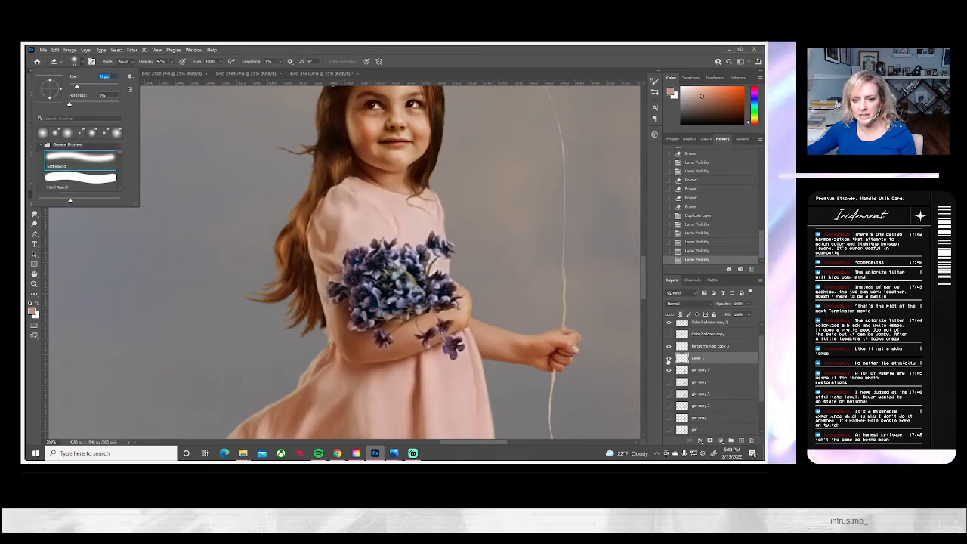
left_click(668, 358)
left_click(667, 358)
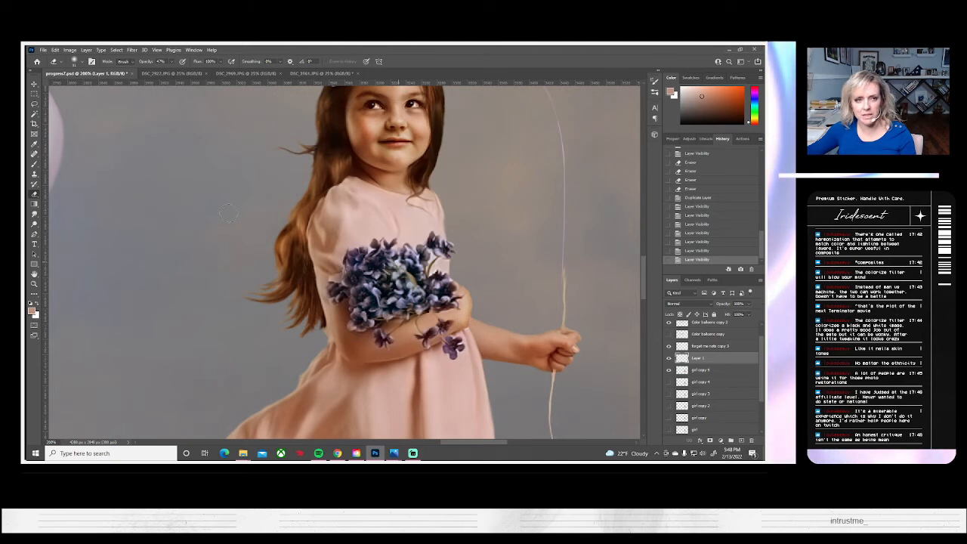
left_click(80, 62)
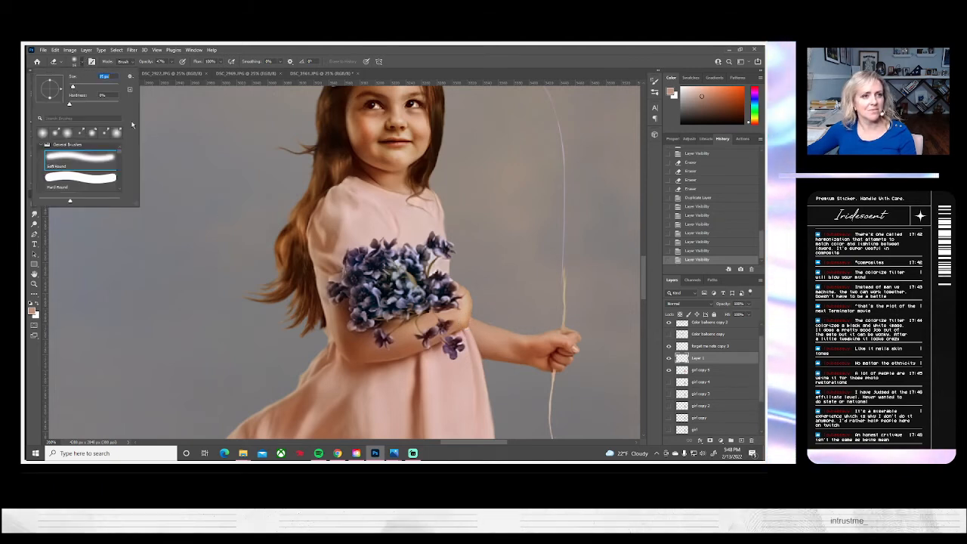
left_click_drag(468, 331, 474, 322)
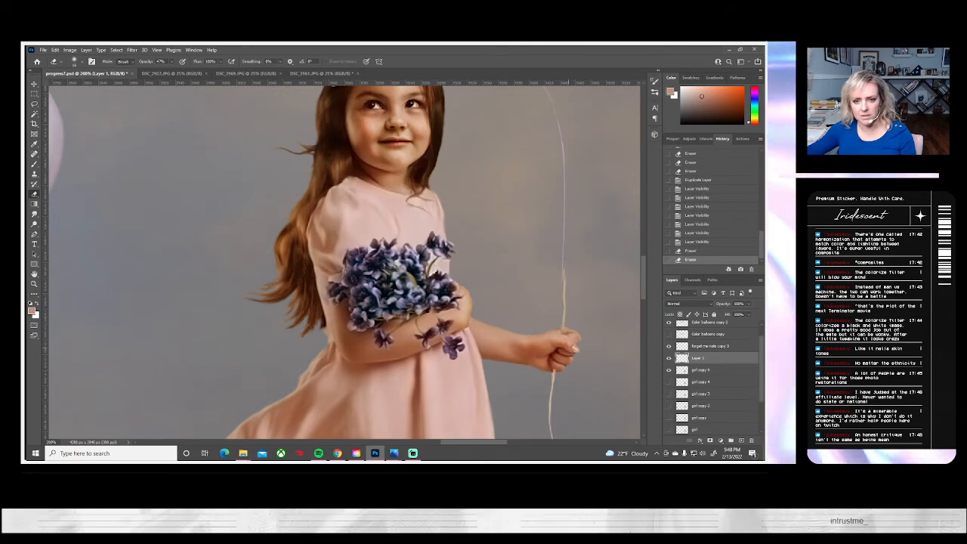
left_click_drag(474, 318, 470, 325)
- Merge the forearm layer with the duplicated girl layer and rename the merged layer as girl
right_click(703, 376)
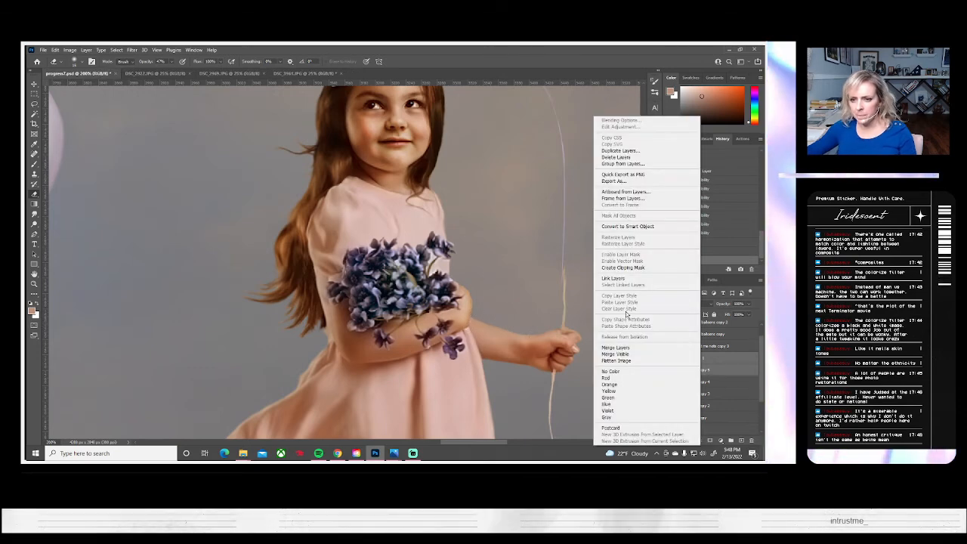
left_click(611, 348)
double_click(694, 359)
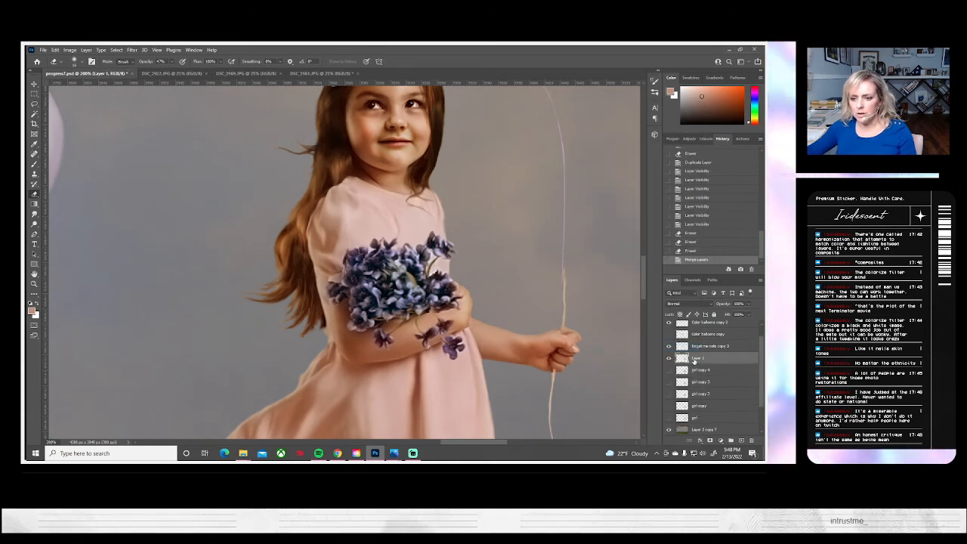
type("girl")
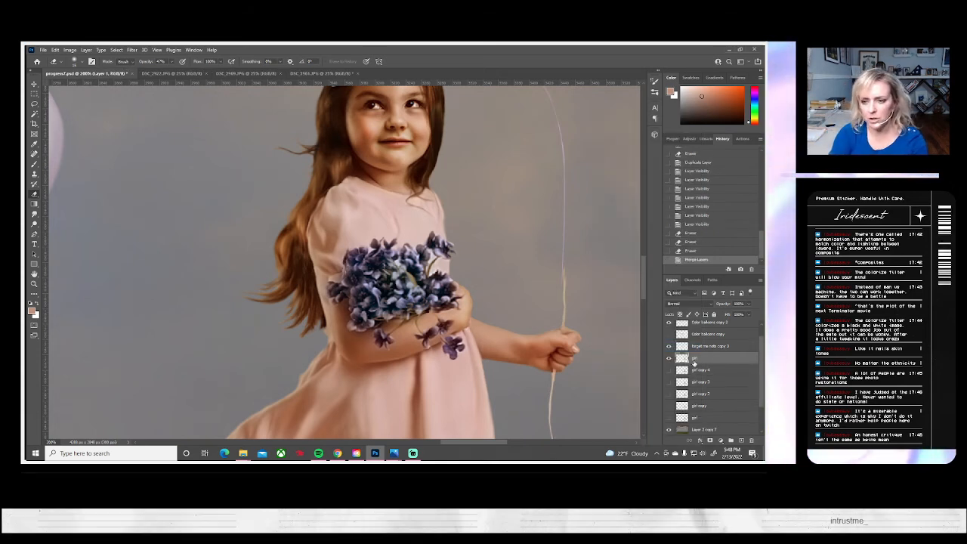
key("Return")
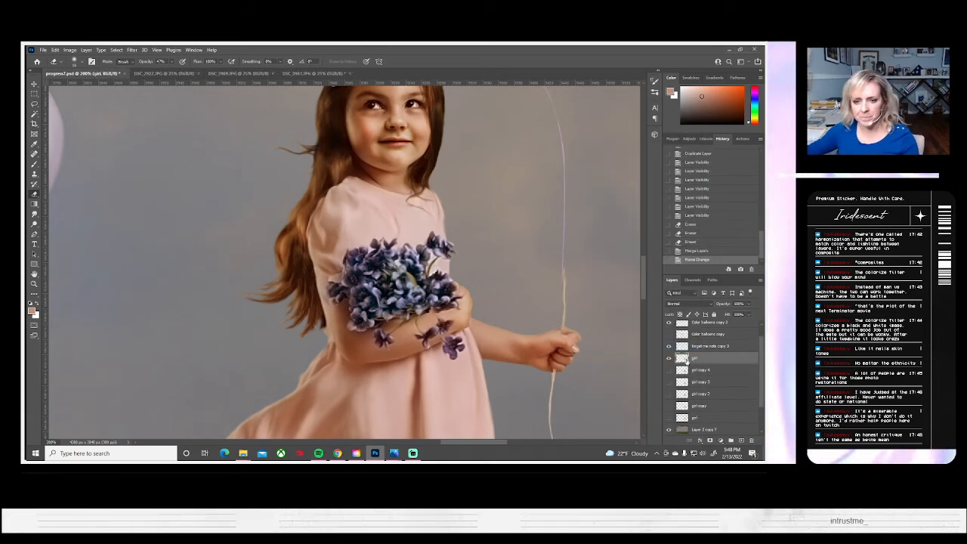
- Raise the eraser opacity to 100% and erase stray edges along the outstretched forearm's upper contour on the girl layer
left_click(32, 285)
left_click_drag(483, 332, 456, 330)
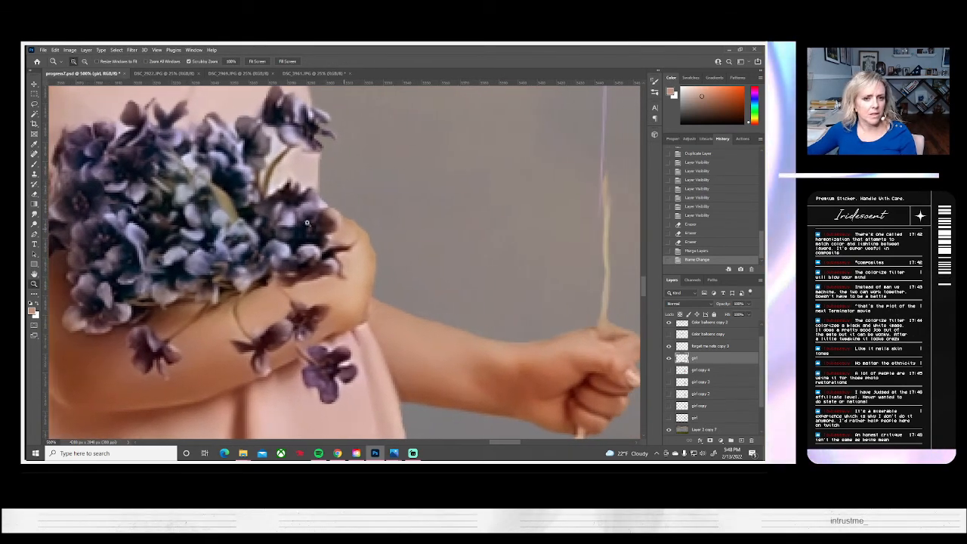
left_click(34, 195)
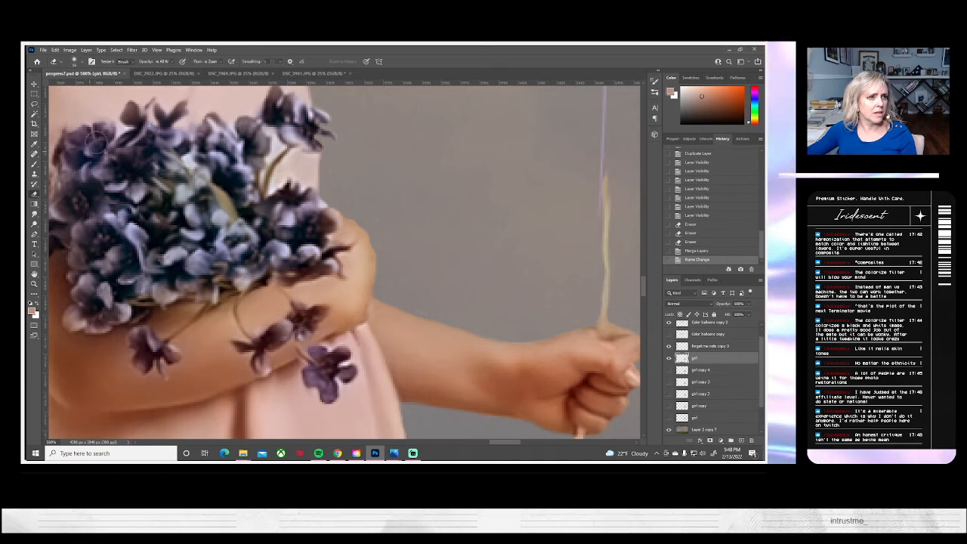
left_click(81, 62)
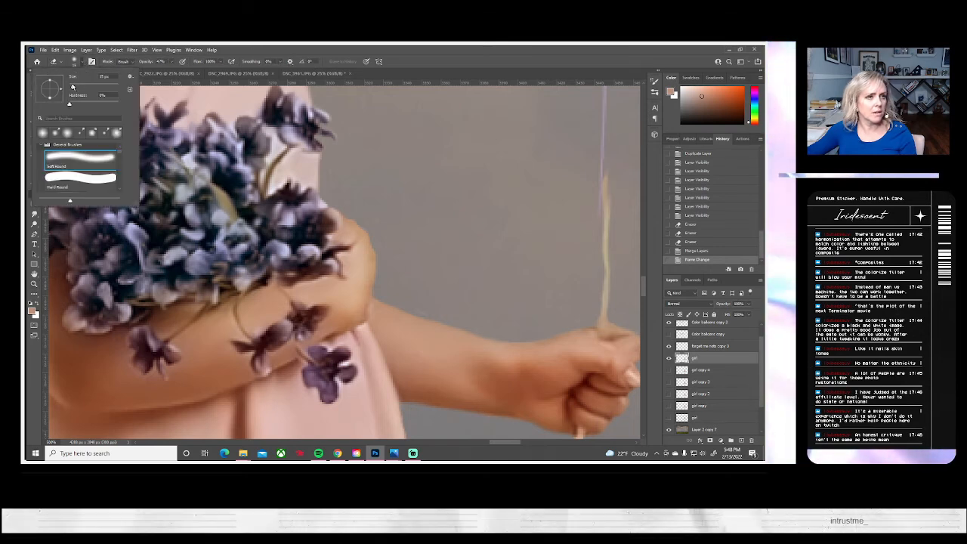
left_click(172, 70)
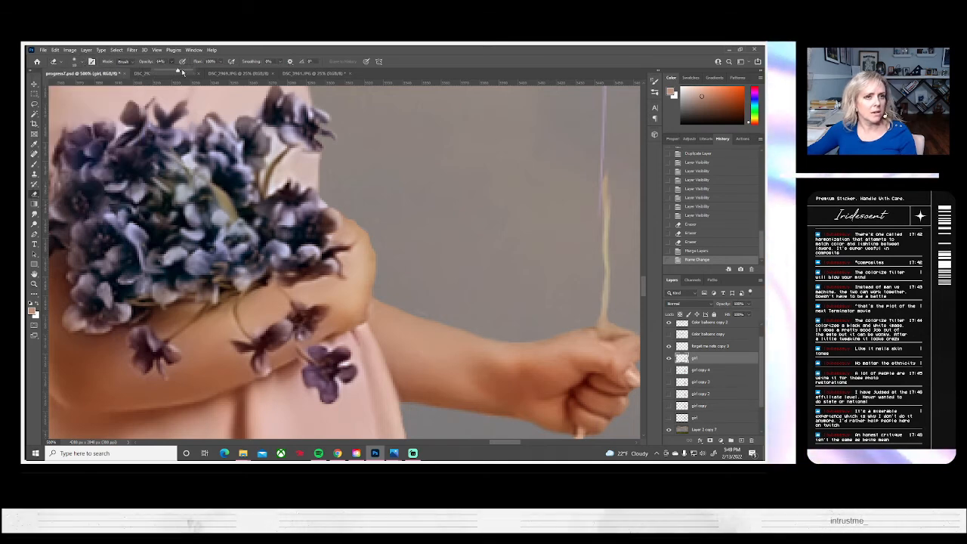
left_click_drag(182, 73, 251, 75)
left_click(463, 318)
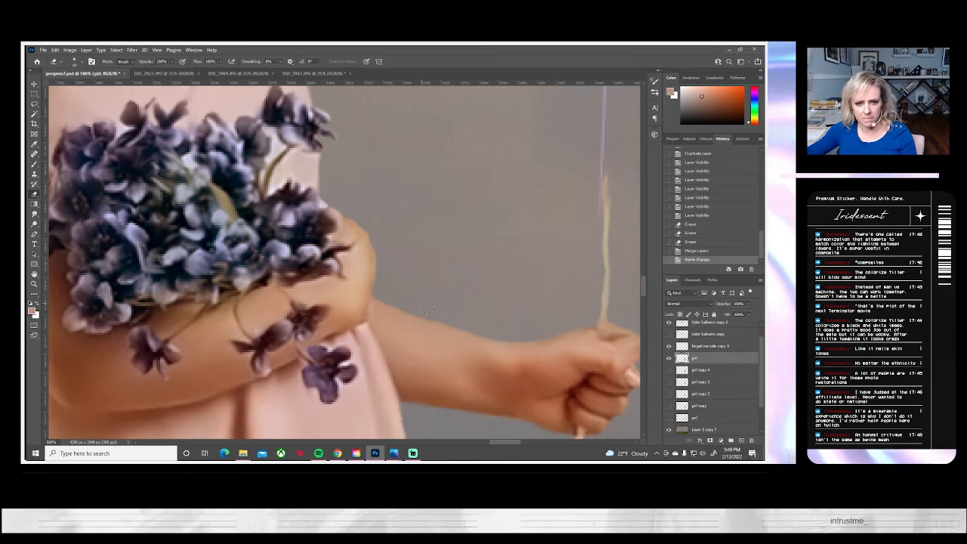
mouse_move(532, 330)
left_mouse_down()
mouse_move(421, 307)
mouse_move(405, 296)
mouse_move(379, 260)
left_mouse_up()
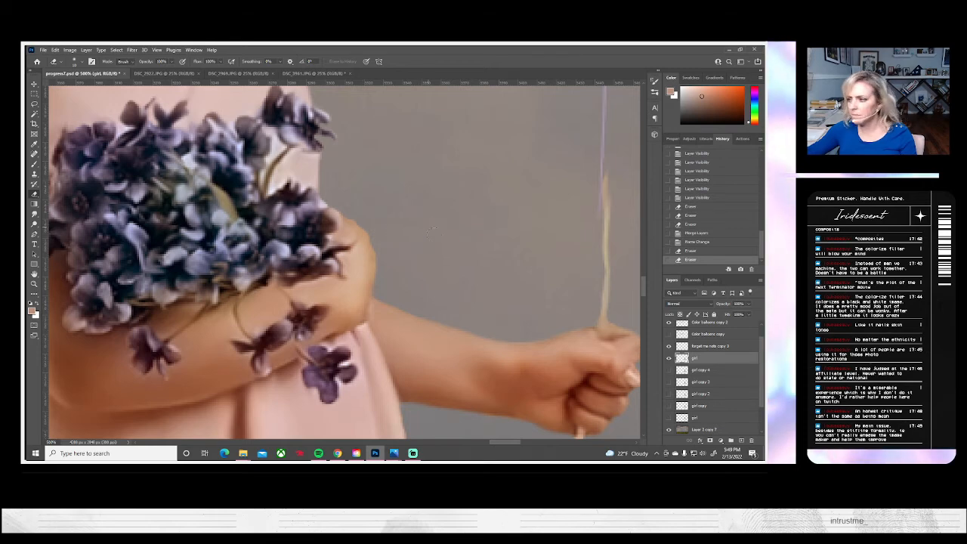
left_click_drag(430, 229, 478, 256)
scroll(479, 255, "down", 1)
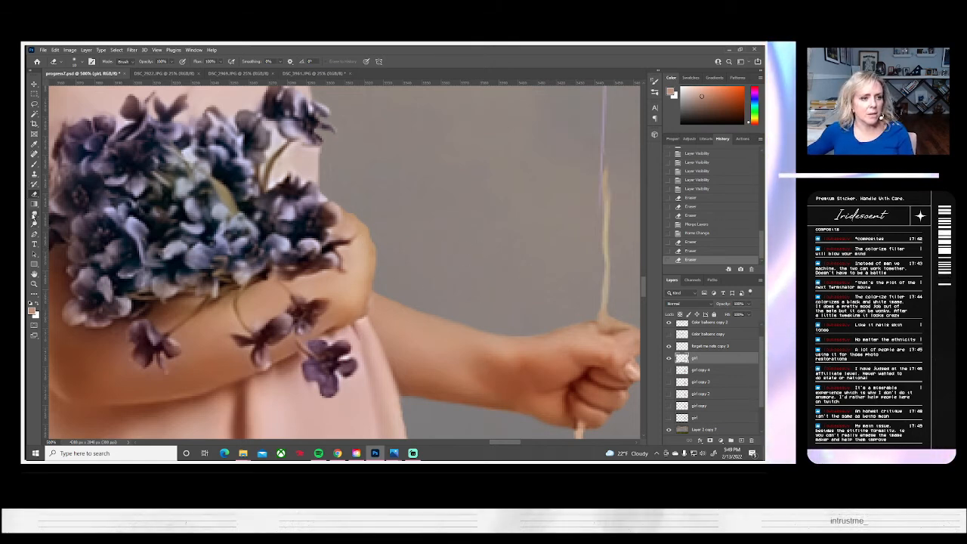
- Smudge the outer edge of the hand holding the flowers to smooth it, checking the girl layer on and off
left_click(33, 215)
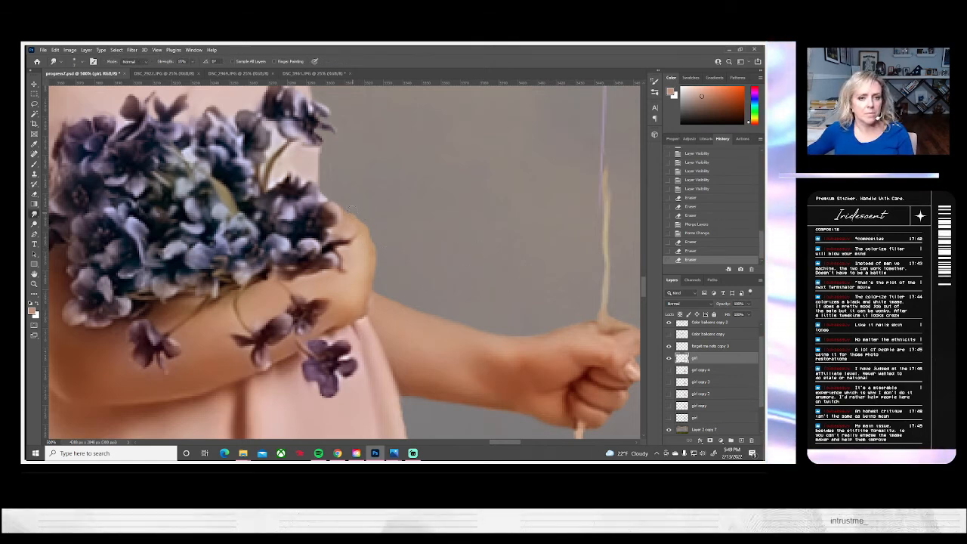
mouse_move(375, 252)
left_mouse_down()
mouse_move(368, 218)
mouse_move(365, 245)
mouse_move(379, 246)
left_mouse_up()
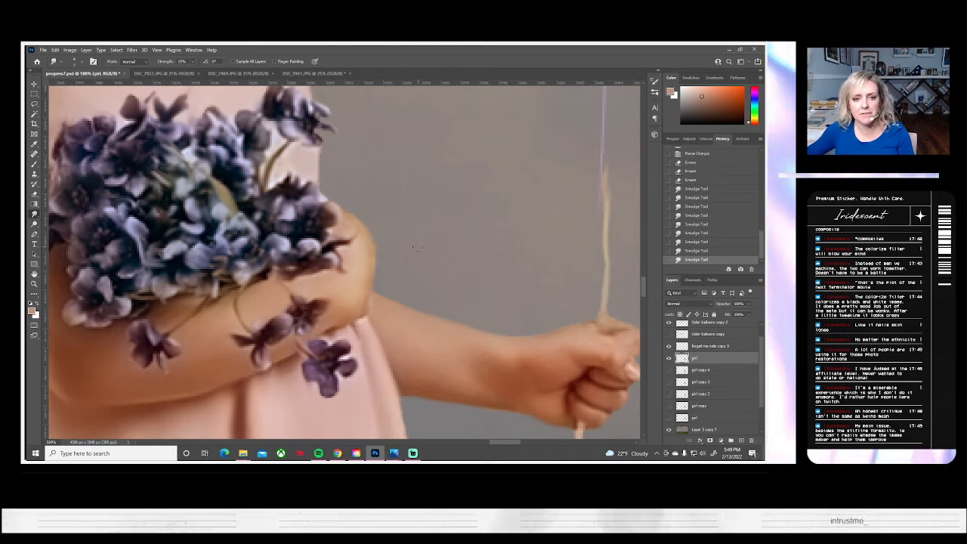
scroll(381, 246, "down", 2)
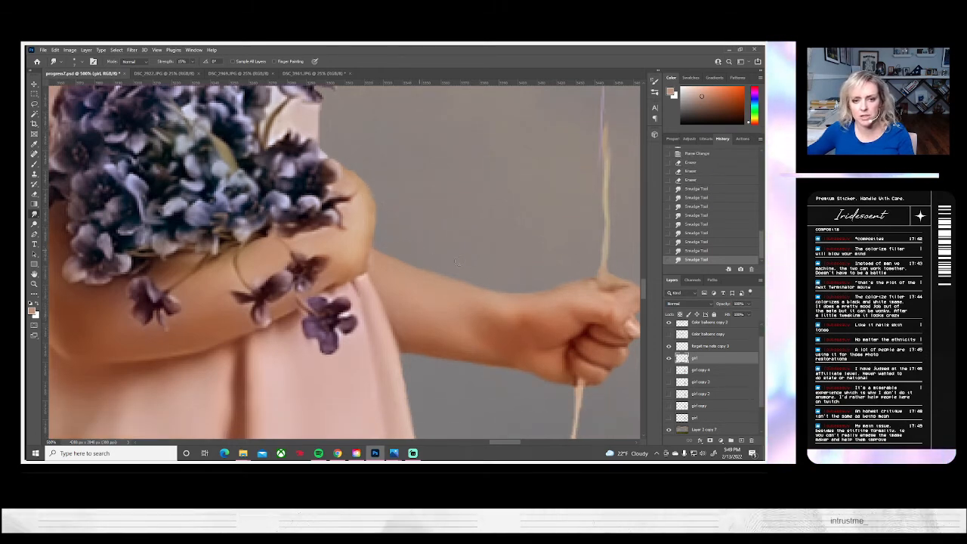
left_click(668, 358)
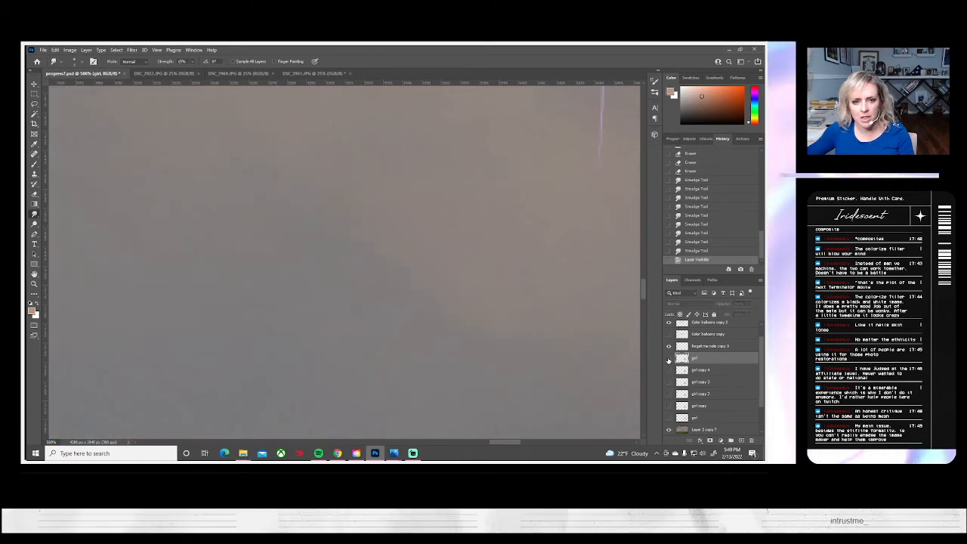
left_click(667, 358)
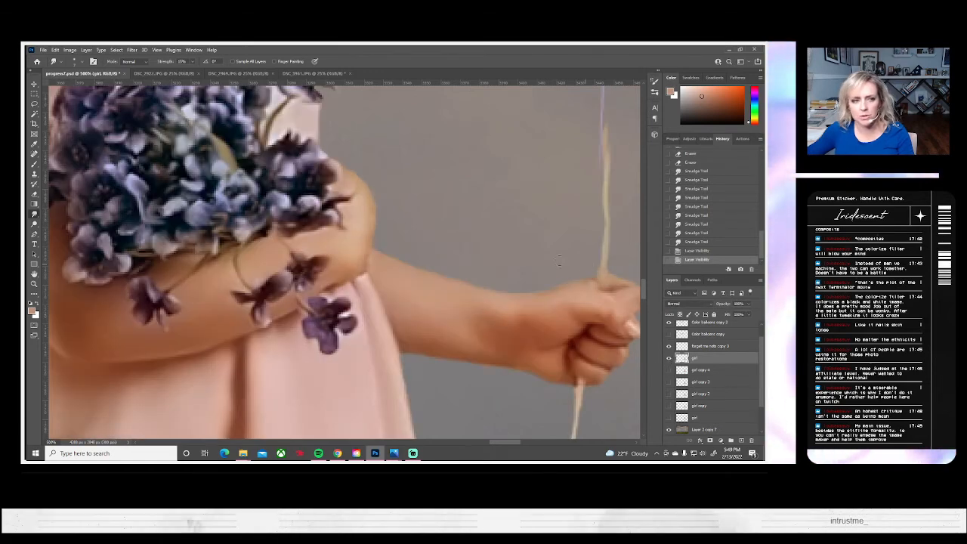
- Erase the background fringe above the outstretched arm and fist, reducing the soft eraser to 7 px
key("e")
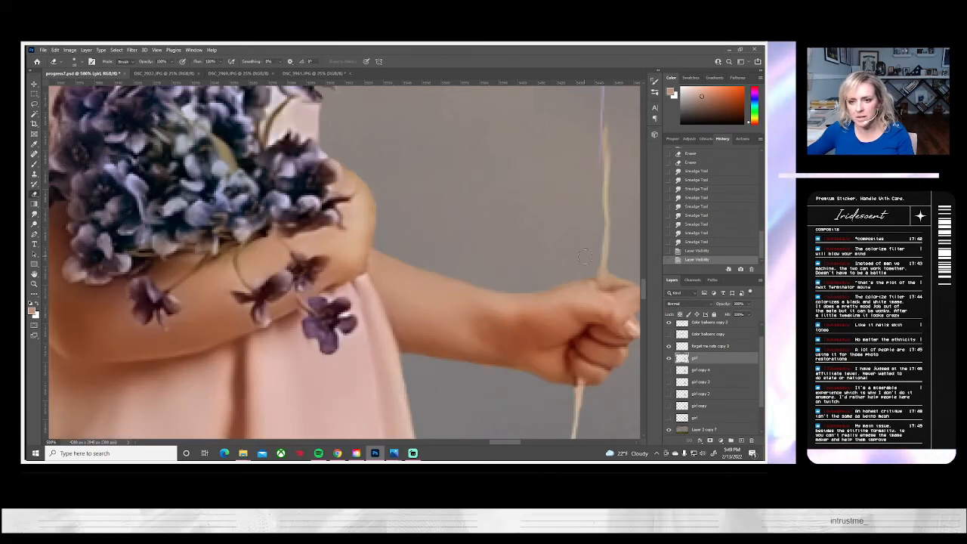
left_click_drag(571, 259, 442, 240)
mouse_move(485, 246)
left_mouse_down()
mouse_move(490, 262)
mouse_move(476, 250)
left_mouse_up()
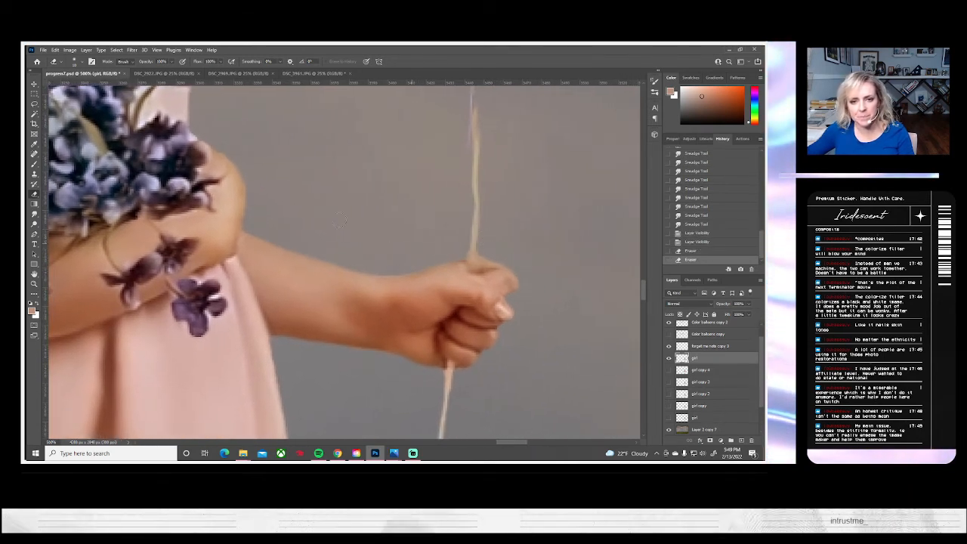
left_click(76, 62)
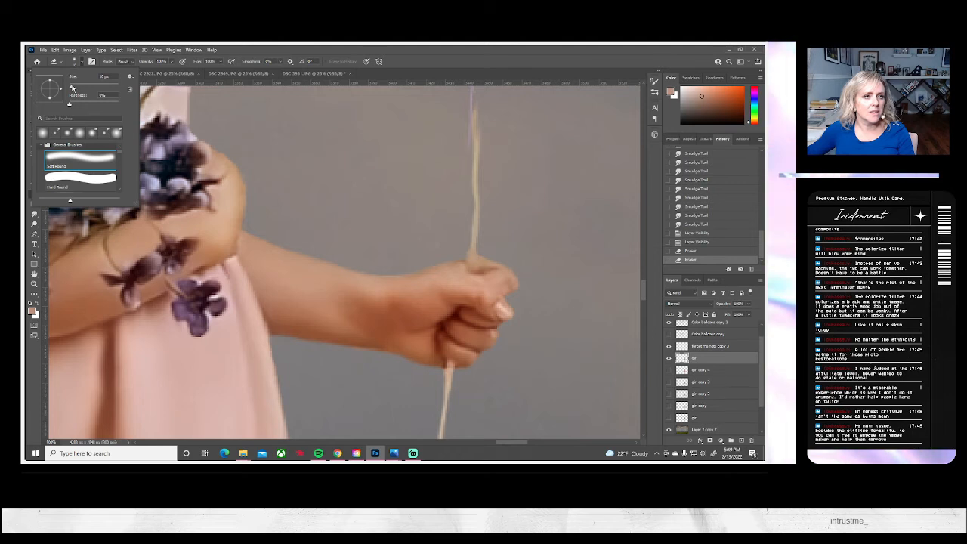
left_click_drag(73, 88, 72, 87)
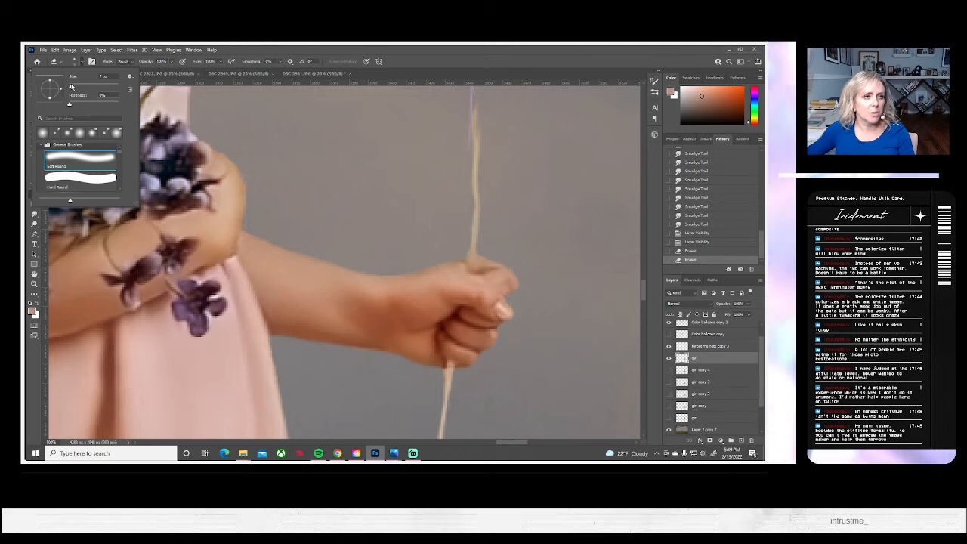
left_click(457, 255)
left_click(415, 215)
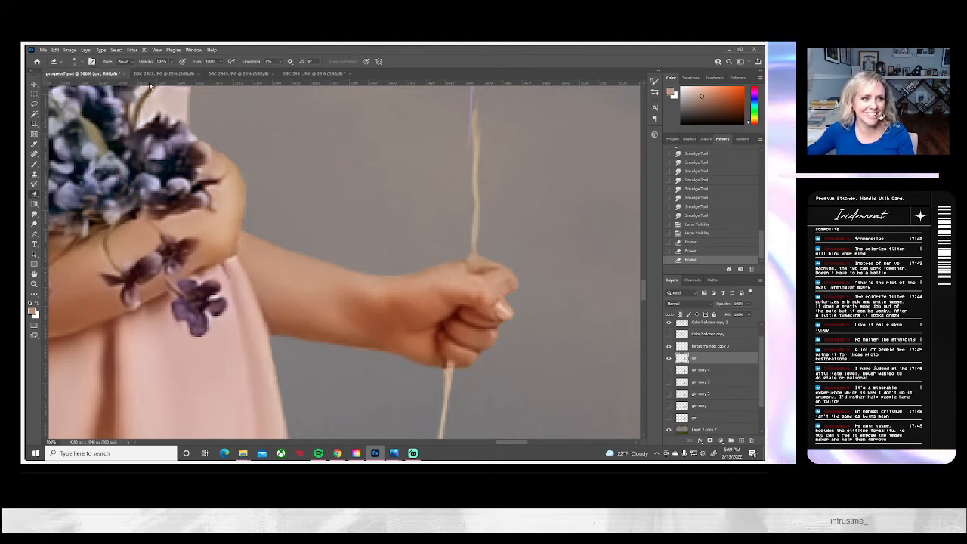
- Shrink the eraser further and clean the top edge of the fist around the balloon string
left_click(73, 62)
left_click(105, 77)
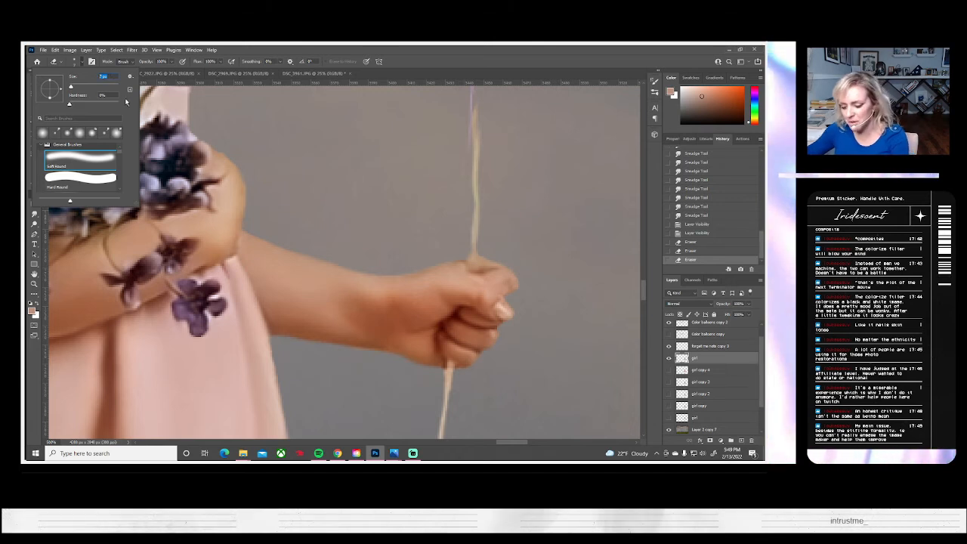
left_click(403, 207)
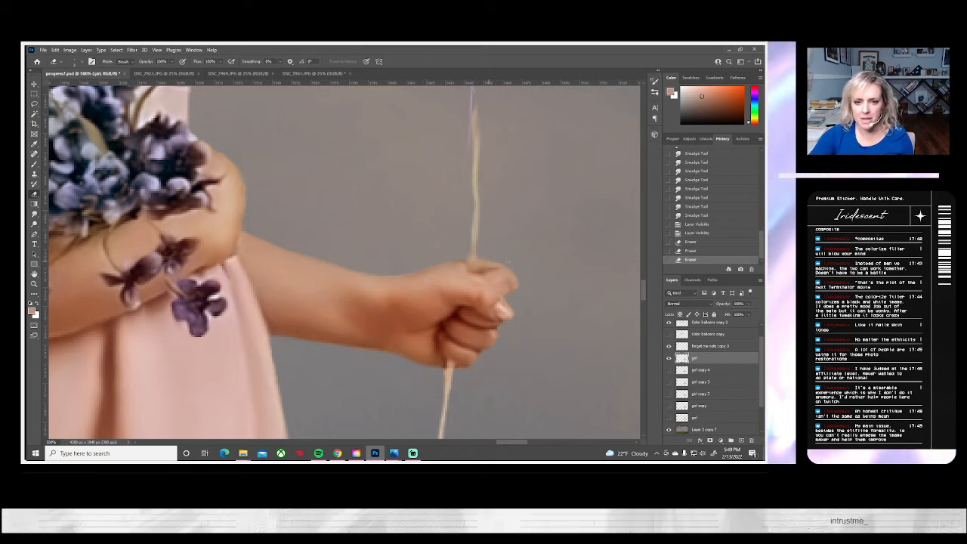
left_click_drag(489, 261, 469, 254)
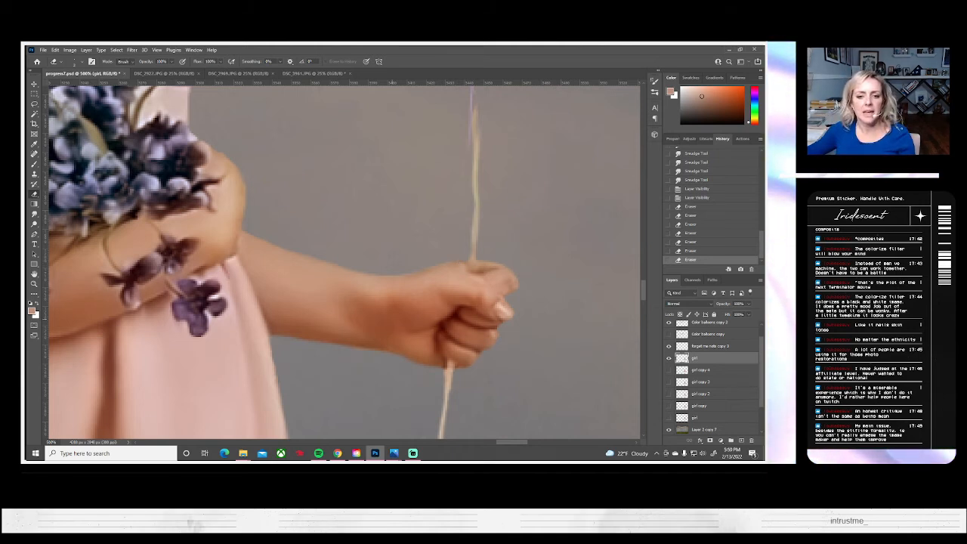
- Darken the fist's thumb and finger creases and the wrist's lower edge with the Burn tool using a 2 px brush
left_click(34, 224)
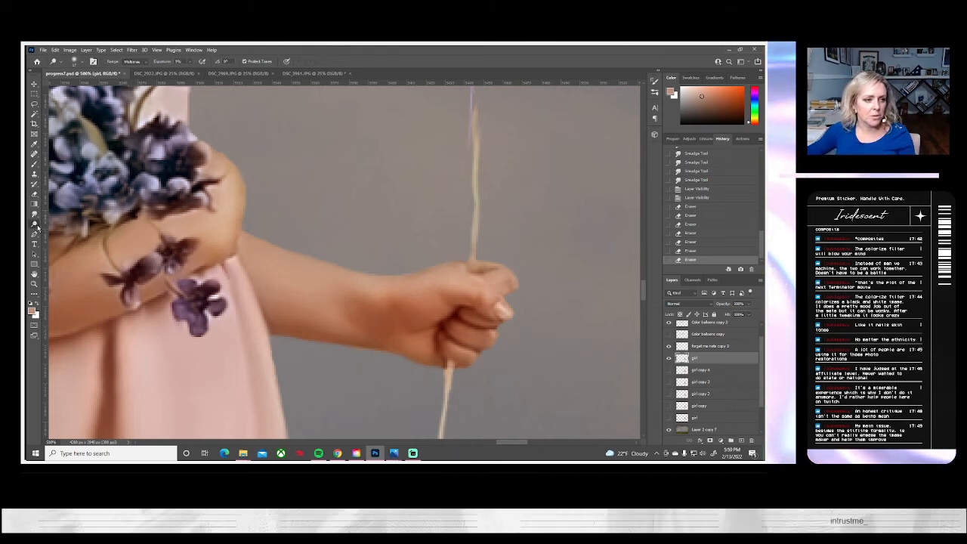
right_click(34, 224)
left_click(61, 231)
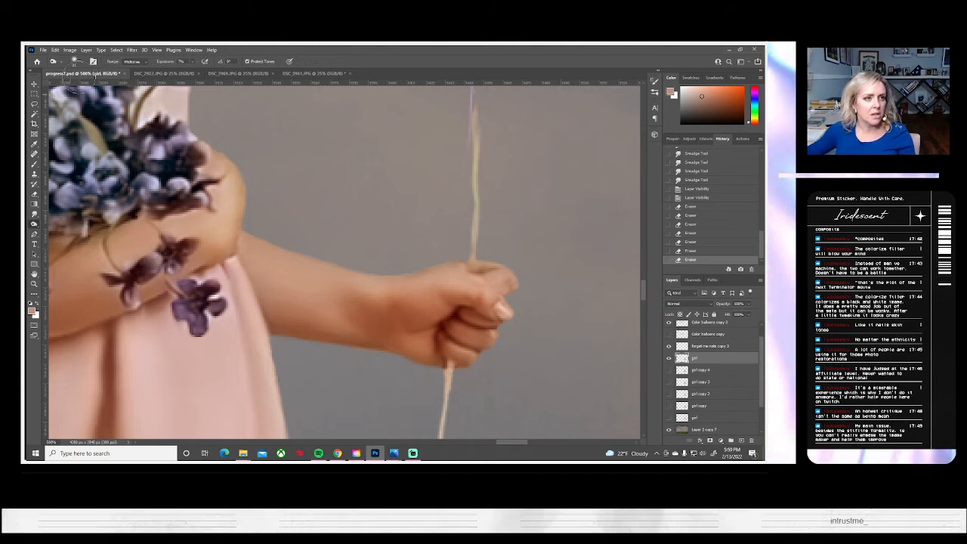
left_click(78, 64)
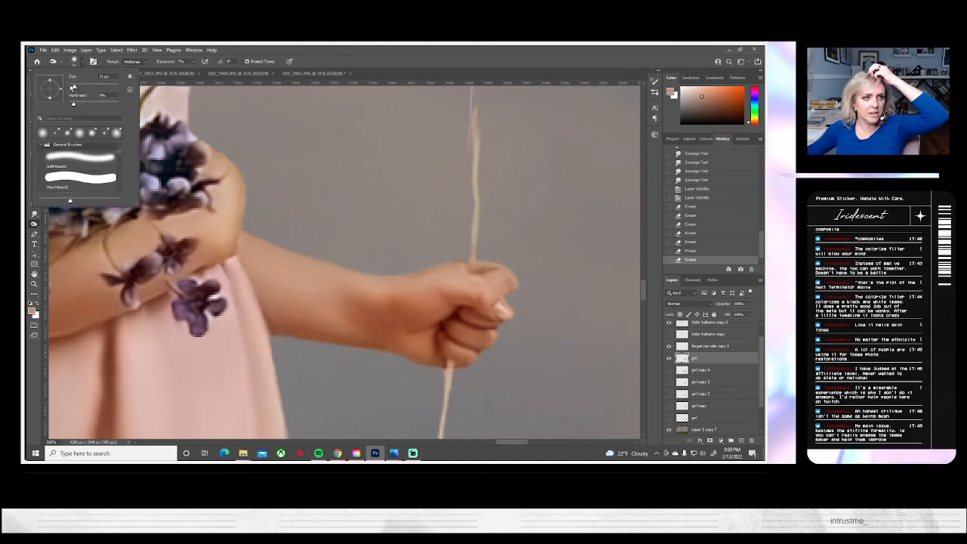
left_click_drag(73, 88, 71, 87)
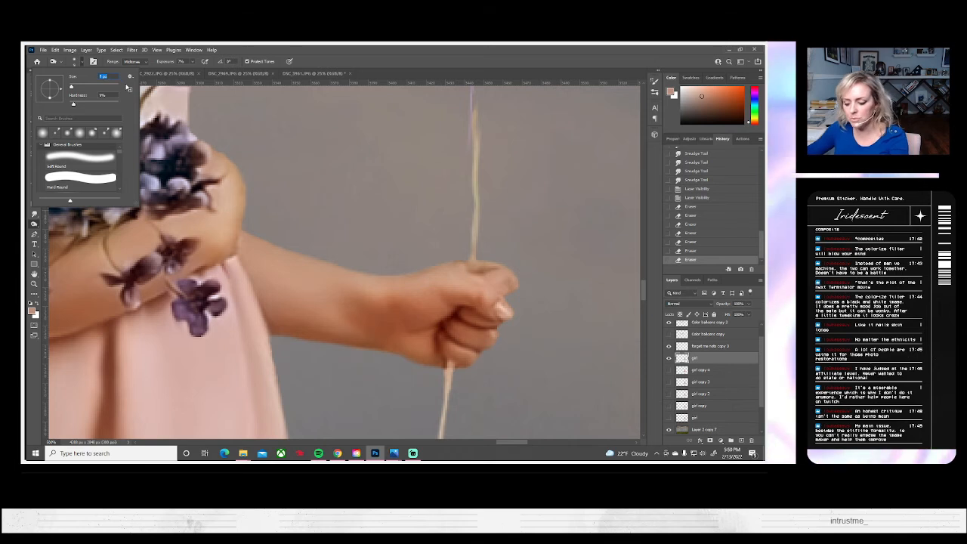
type("1")
key("Return")
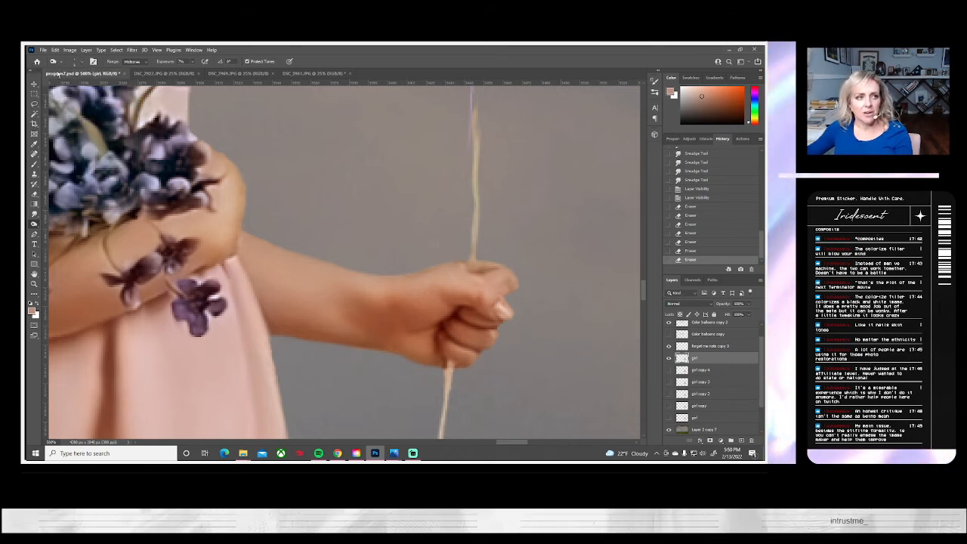
left_click(78, 63)
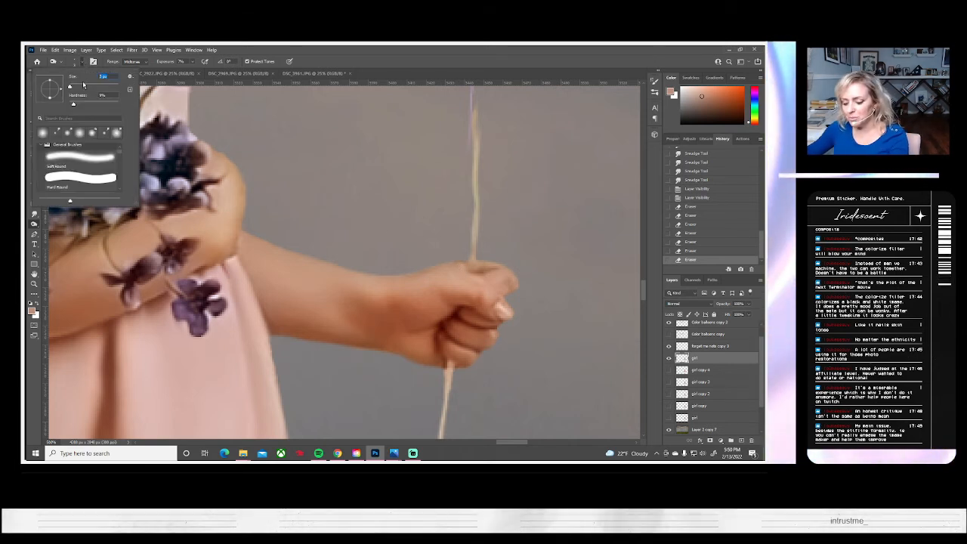
type("2")
key("Return")
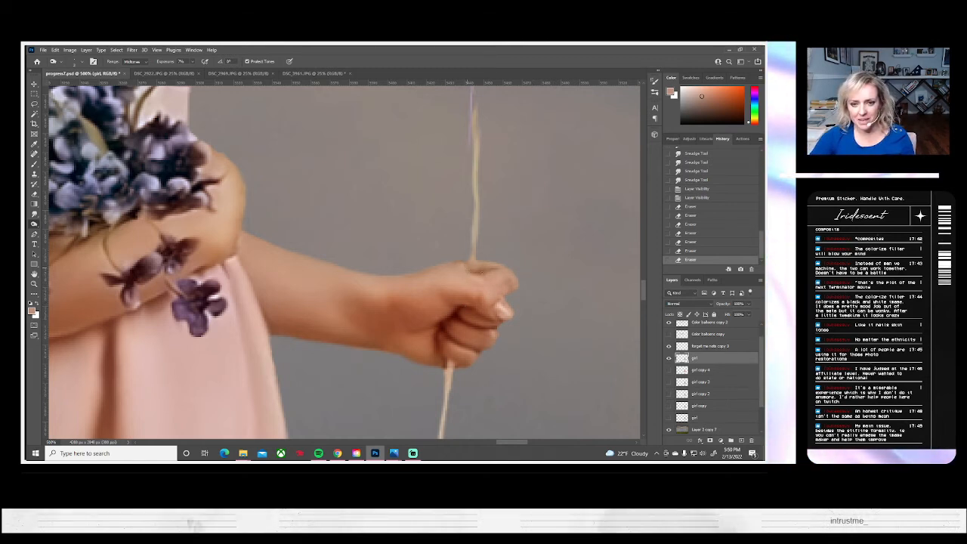
left_click_drag(467, 268, 491, 287)
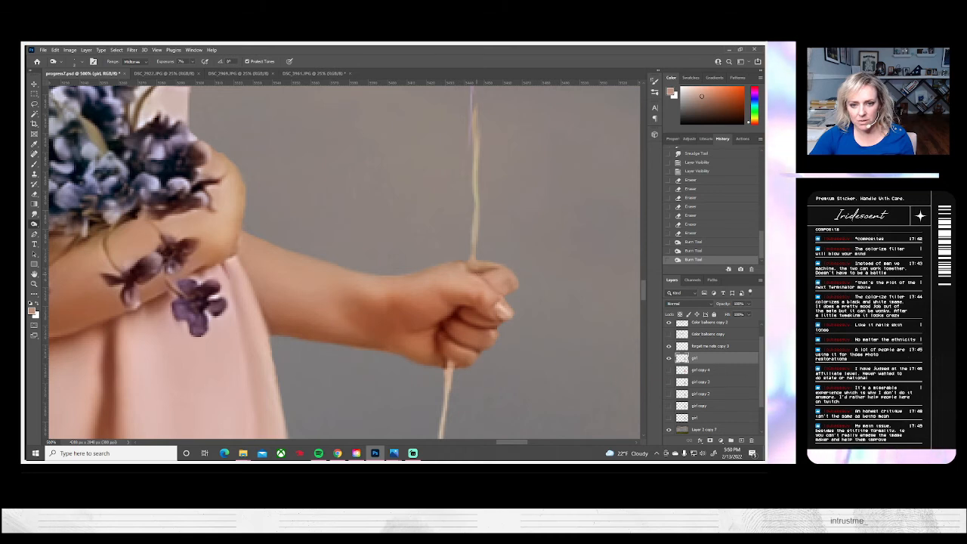
mouse_move(445, 273)
left_mouse_down()
mouse_move(420, 273)
mouse_move(468, 265)
left_mouse_up()
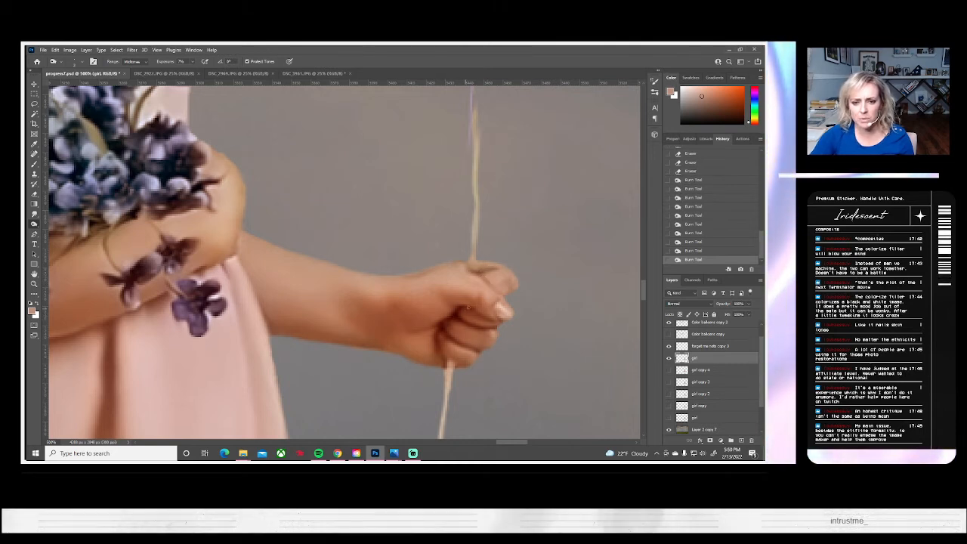
mouse_move(456, 320)
left_mouse_down()
mouse_move(443, 324)
mouse_move(445, 361)
left_mouse_up()
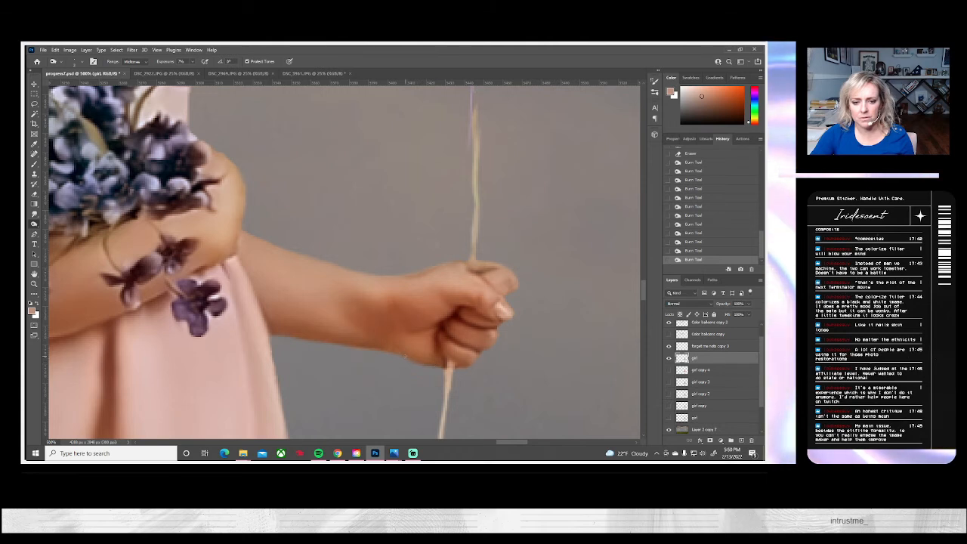
left_click_drag(406, 356, 387, 349)
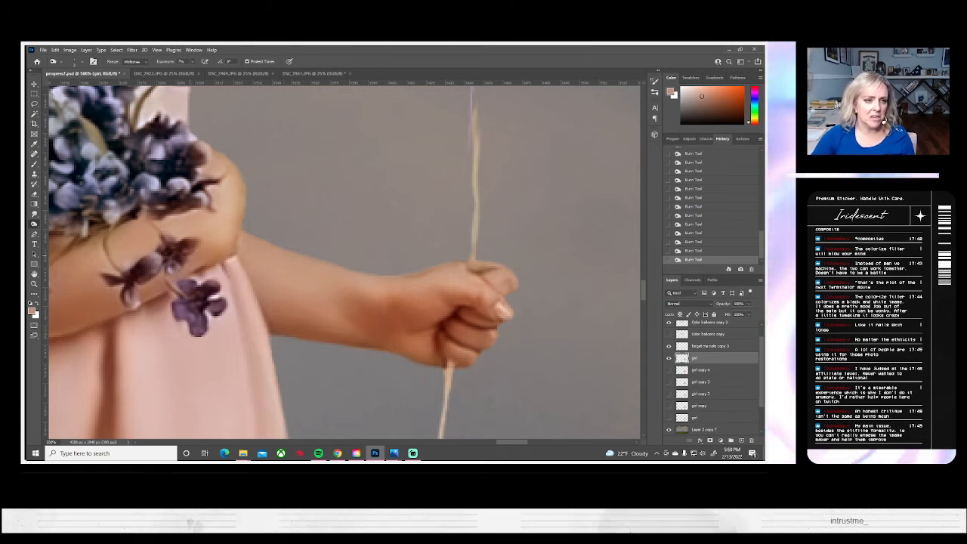
- Set the Clone Stamp to a soft 3 px brush and clone skin over the mark on the hand just below the bouquet
left_click_drag(204, 270, 325, 270)
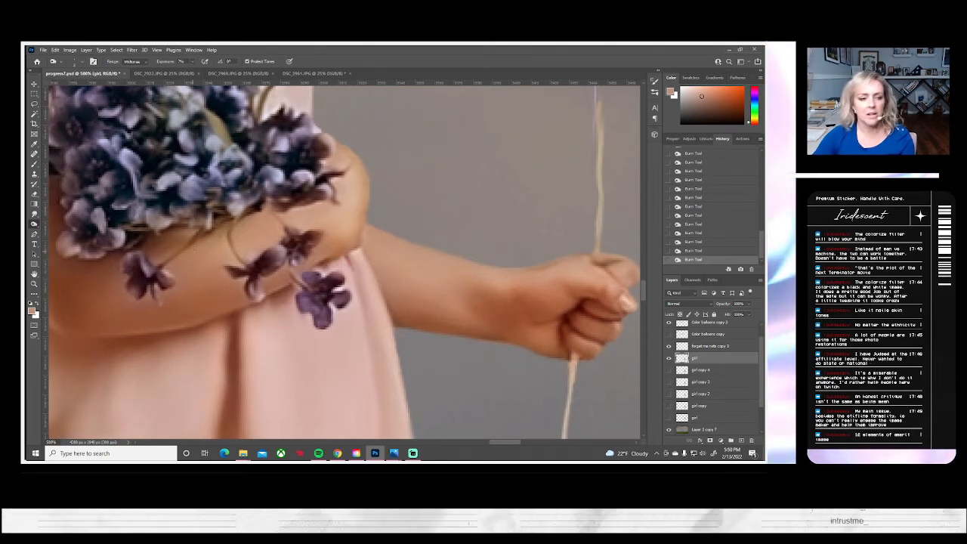
left_click(34, 174)
left_click(80, 62)
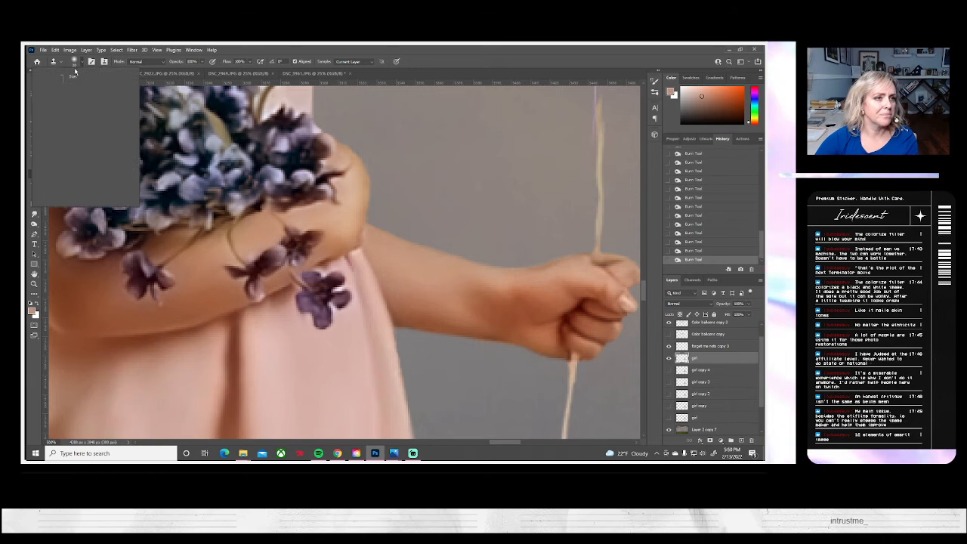
left_click_drag(73, 87, 71, 86)
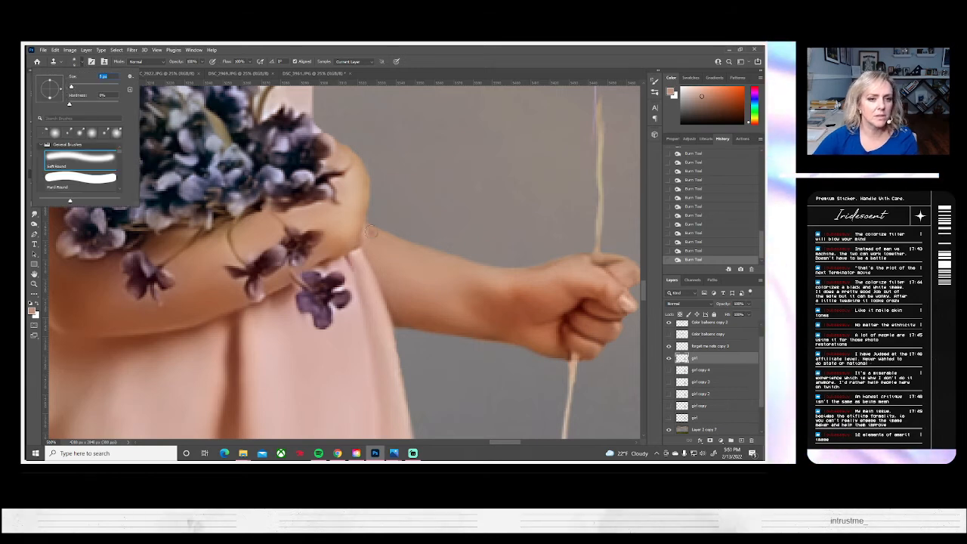
type("3")
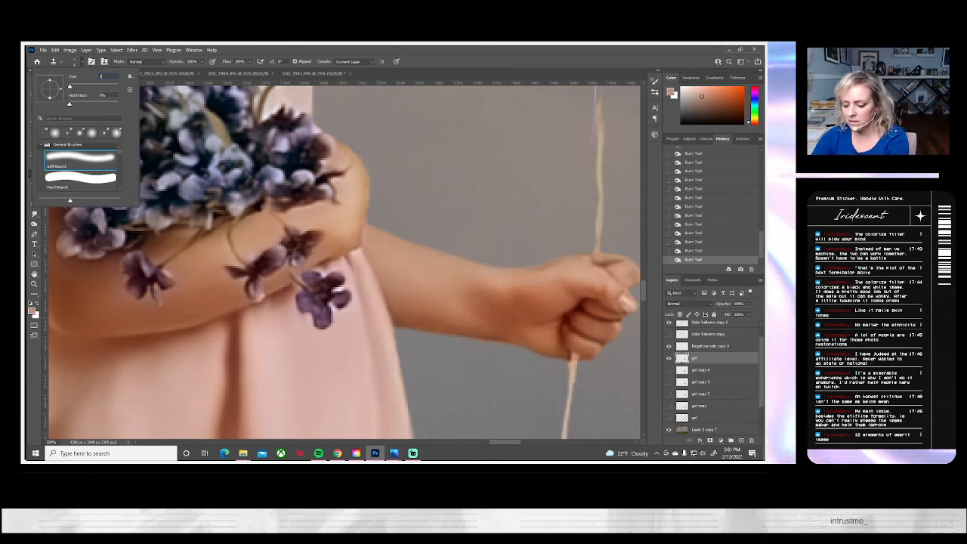
key("Return")
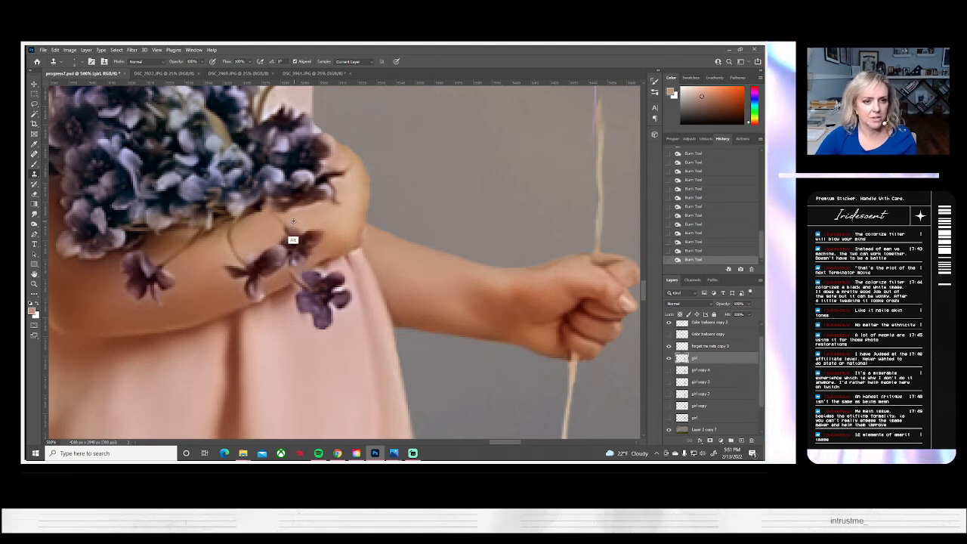
left_click(292, 219, "alt")
left_click(290, 217)
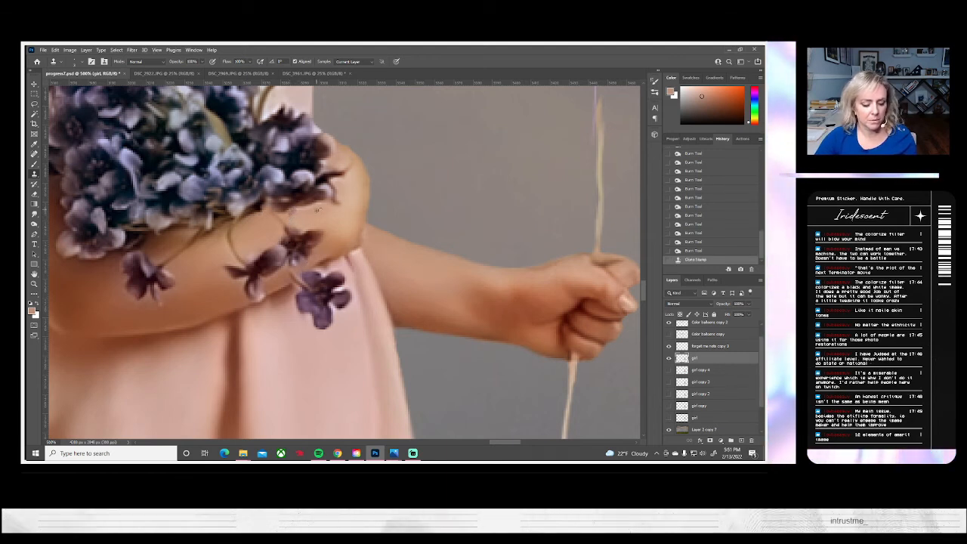
key("ctrl+z")
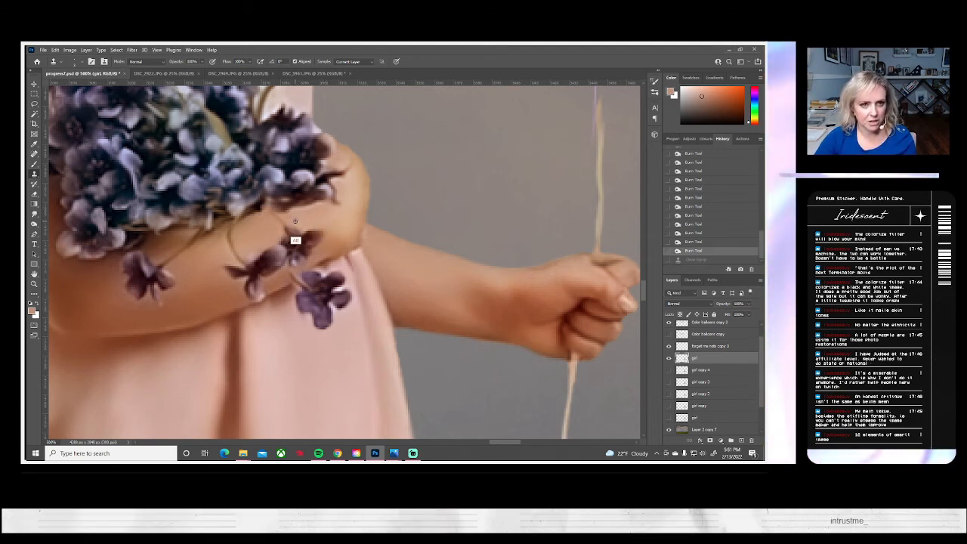
left_click(292, 214)
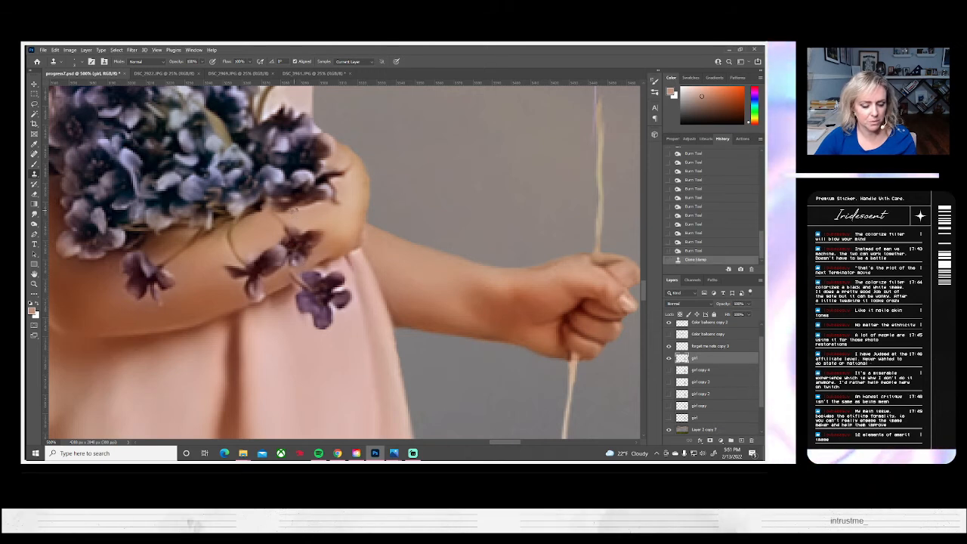
- Compare the clone stroke on and off, keep it, and continue cloning clean skin along the hand beneath the flowers
left_click(319, 213, "alt")
key("ctrl+z")
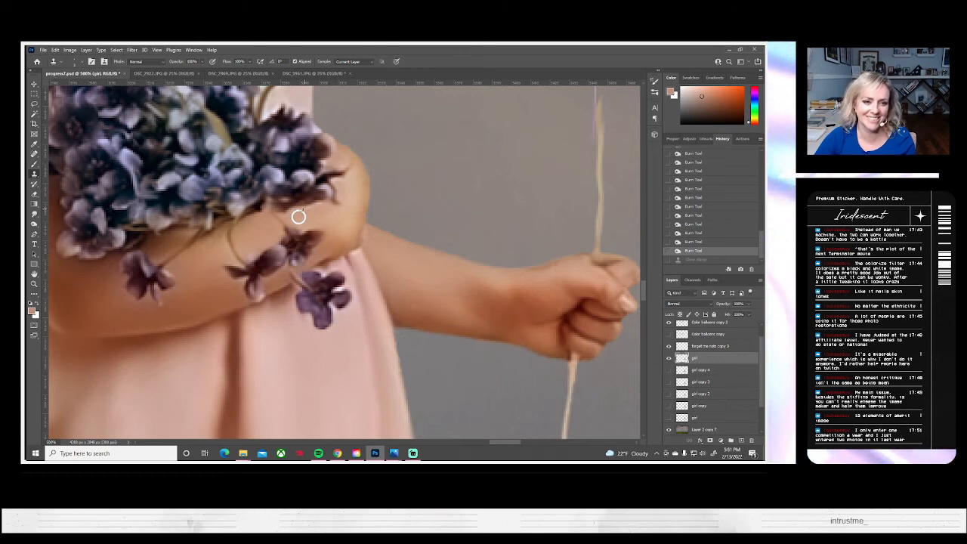
key("ctrl+shift+z")
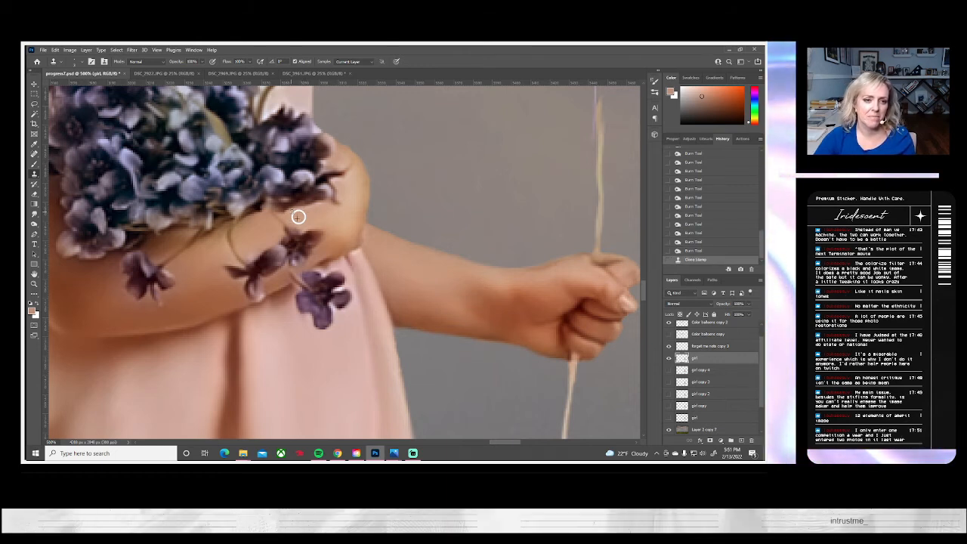
left_click(298, 217)
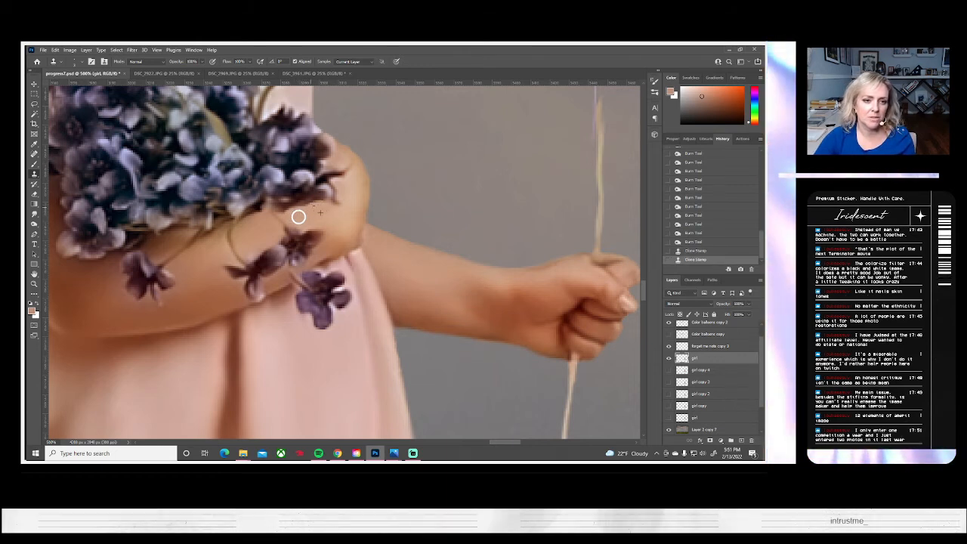
left_click(298, 216)
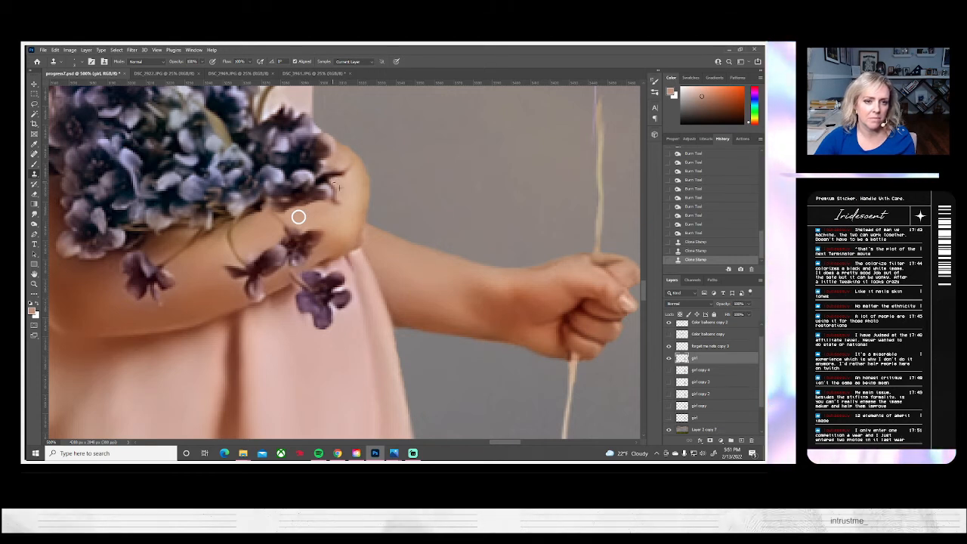
left_click(298, 217)
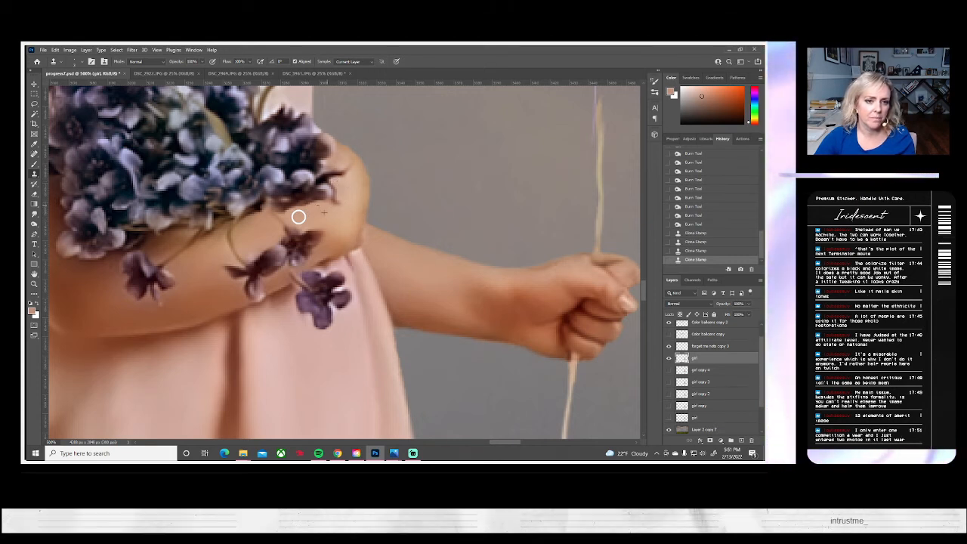
left_click(299, 216)
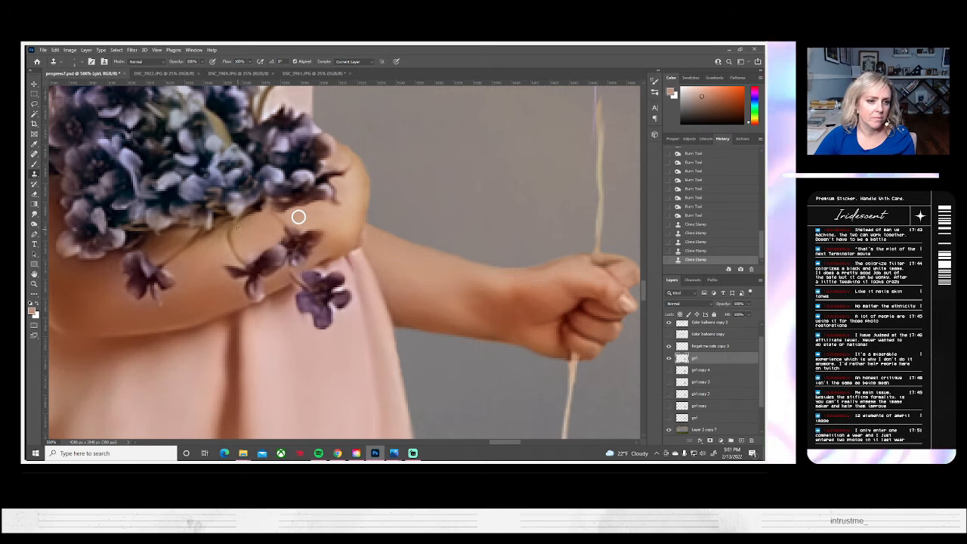
left_click(299, 217)
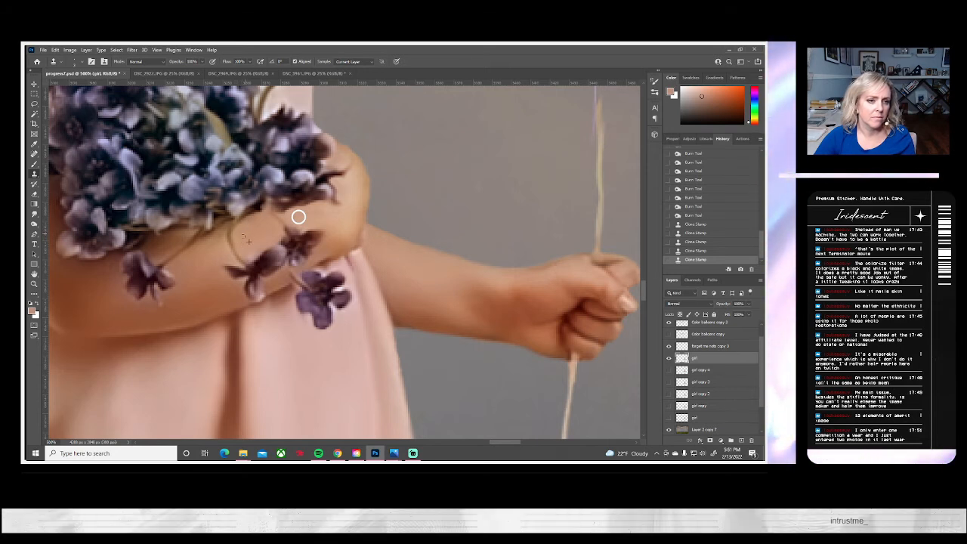
key("ctrl+z")
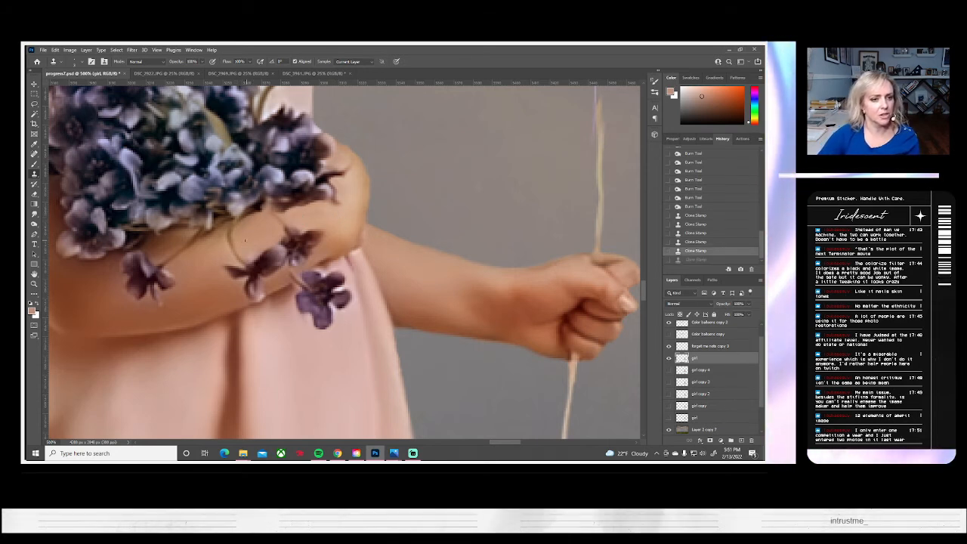
key("ctrl+shift+z")
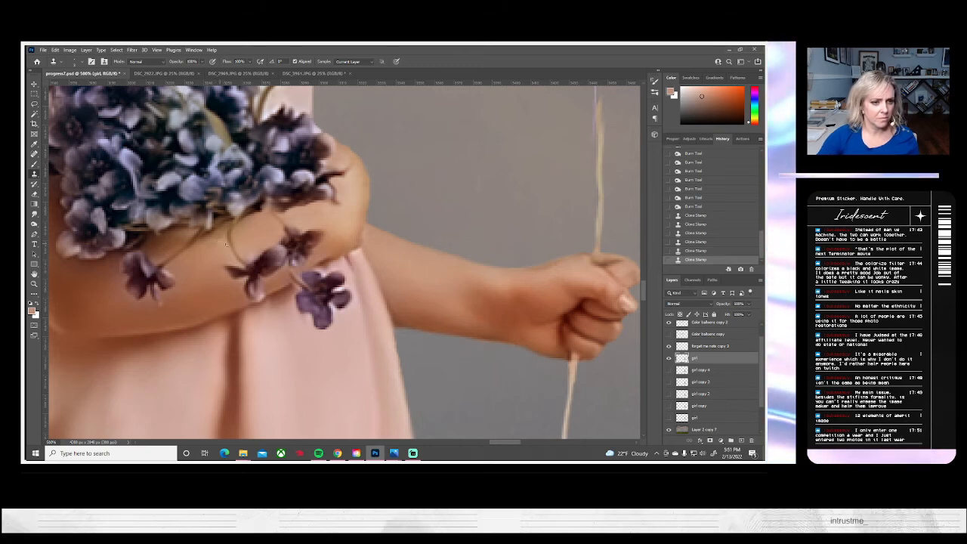
key("ctrl+z")
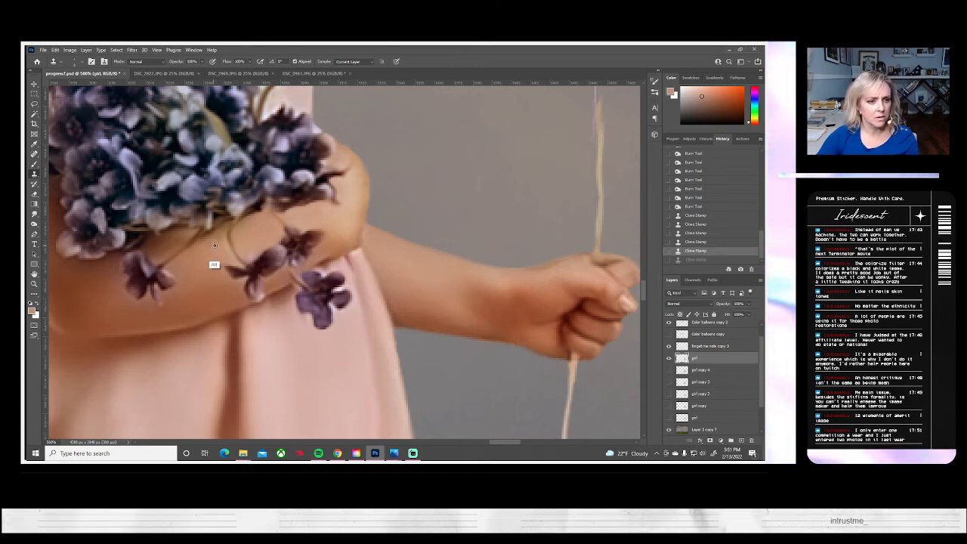
- Sample clean forearm skin and clone it beside the curved flower stem down to the dangling blossom
left_click(214, 245, "alt")
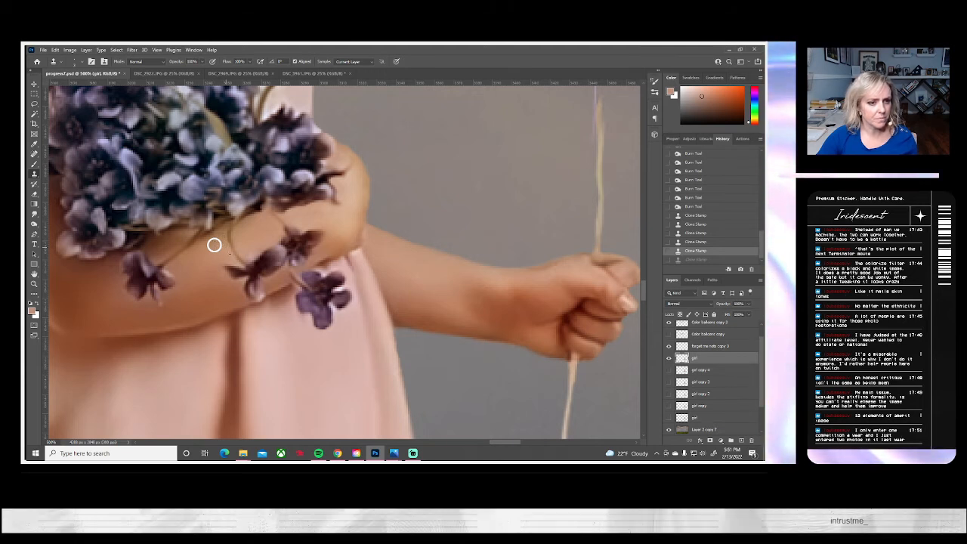
left_click(214, 245)
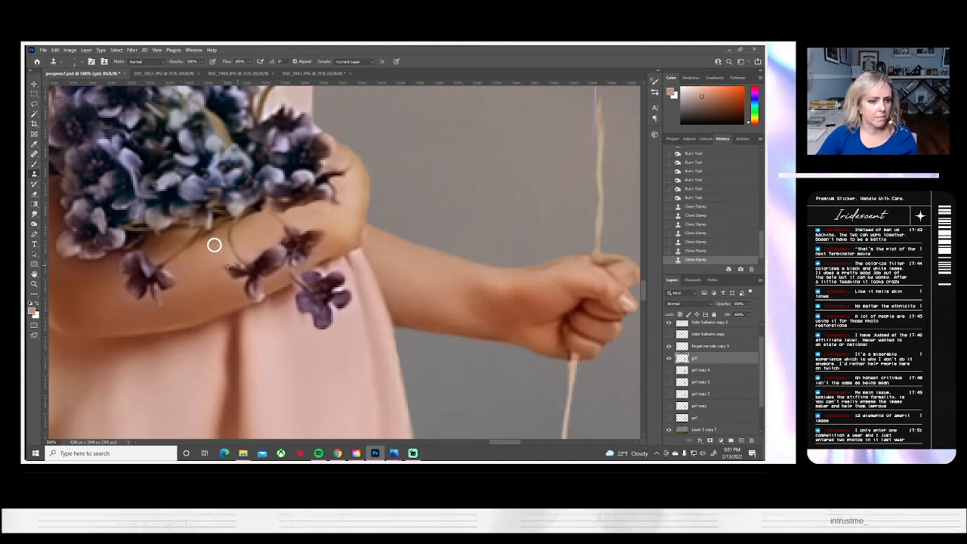
left_click(232, 267)
left_click(243, 277)
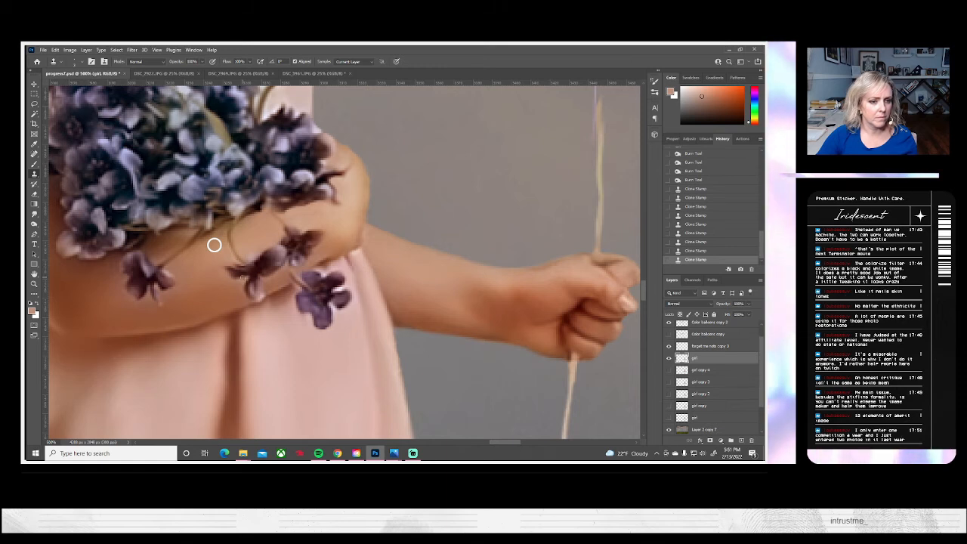
left_click(214, 245)
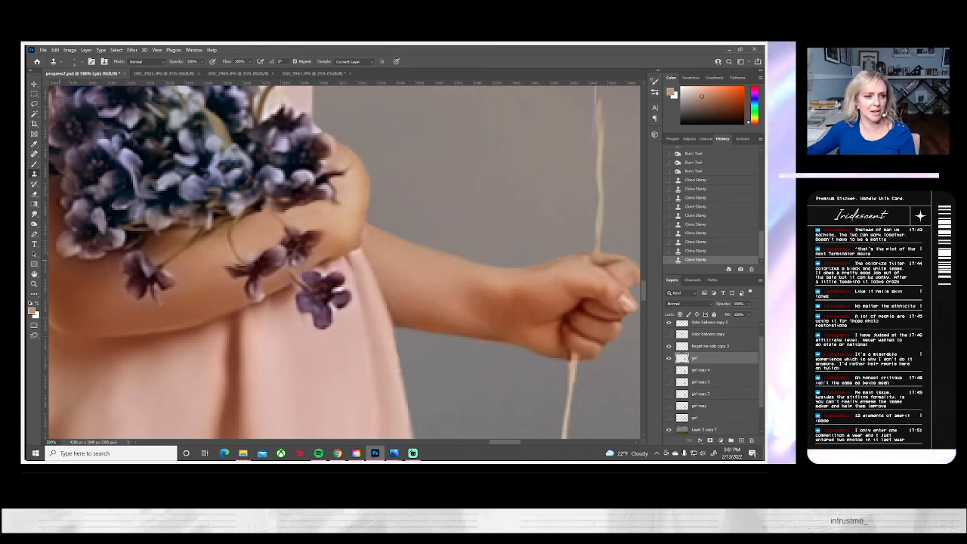
- Darken the lower and outer edges of the hand holding the flowers with the Burn tool
left_click(33, 225)
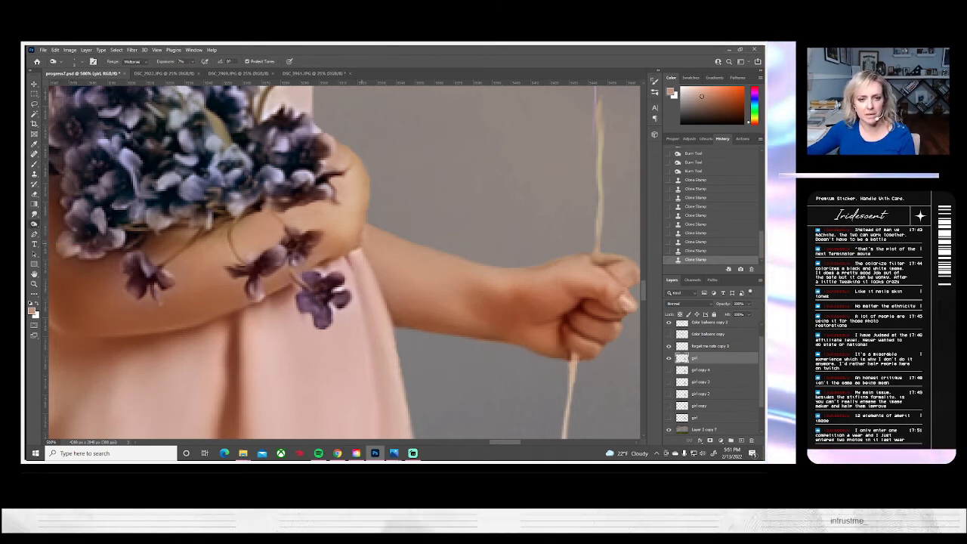
left_click_drag(330, 264, 358, 250)
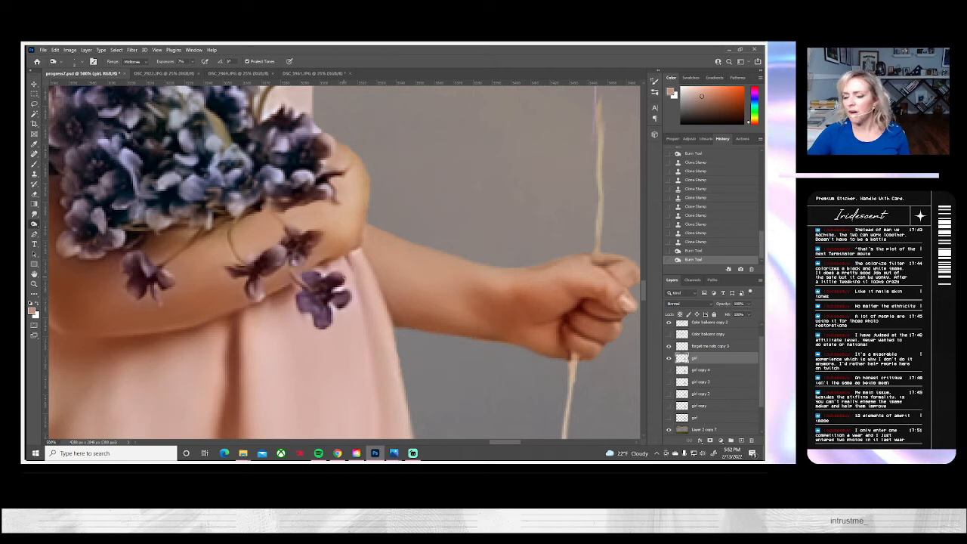
left_click_drag(351, 248, 344, 248)
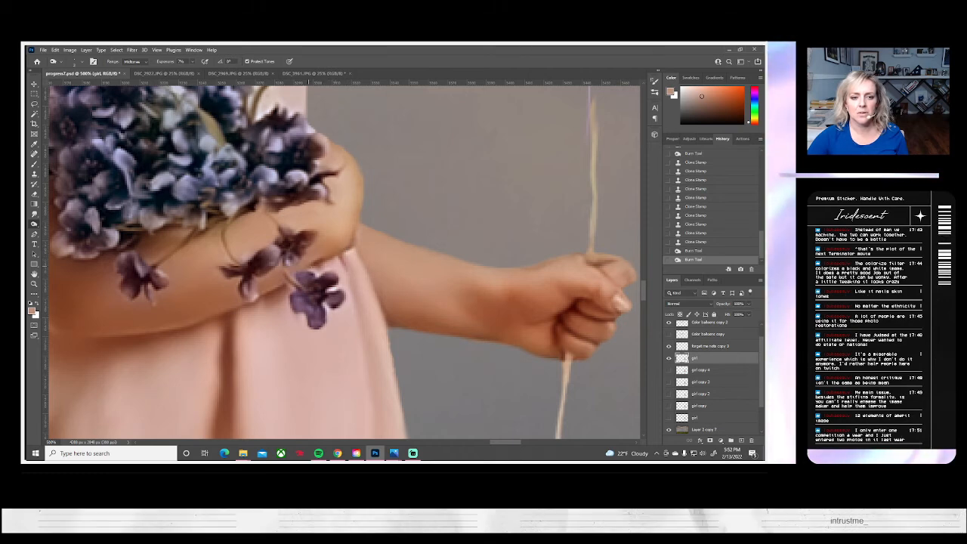
left_click(353, 251)
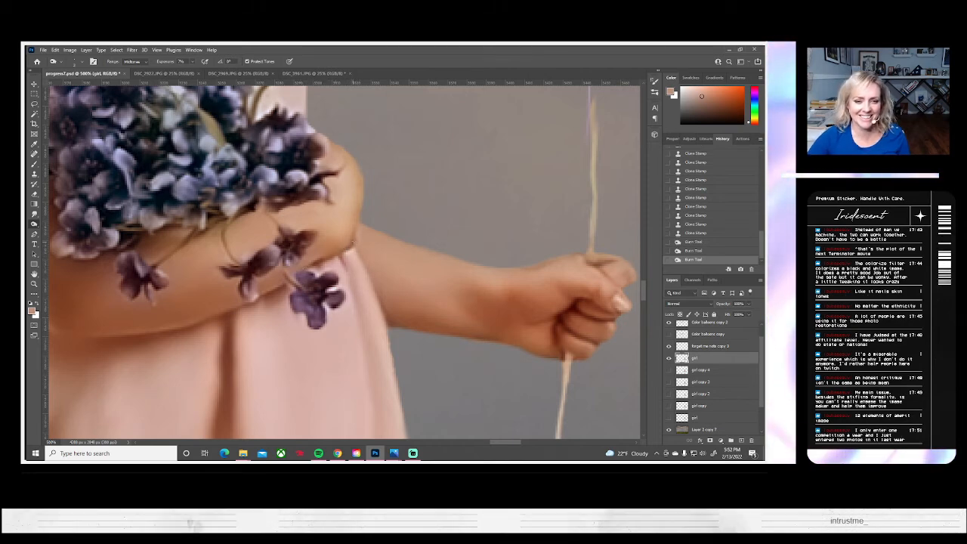
left_click(358, 229)
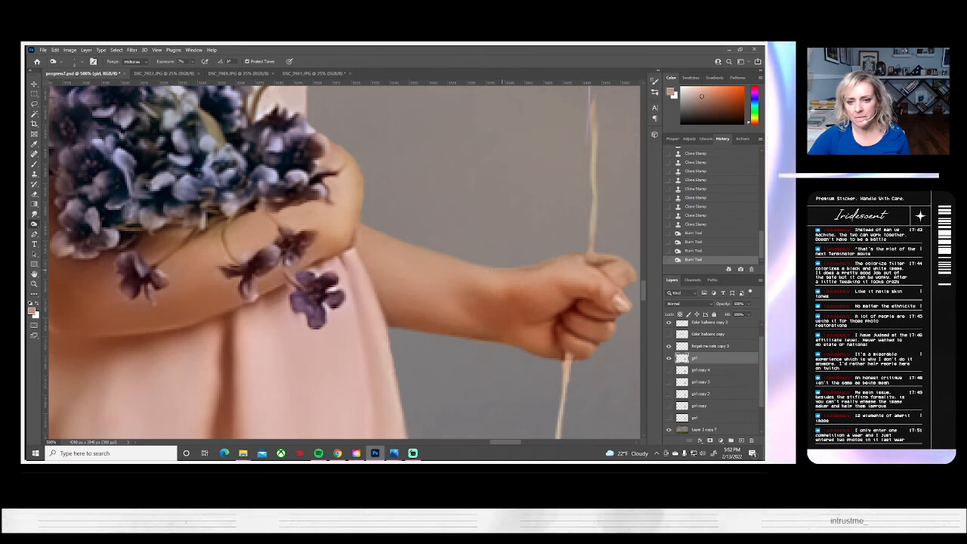
- Burn in the upper wrist edge of the outstretched arm and the palm crease of the fist
left_click(503, 270)
left_click(506, 271)
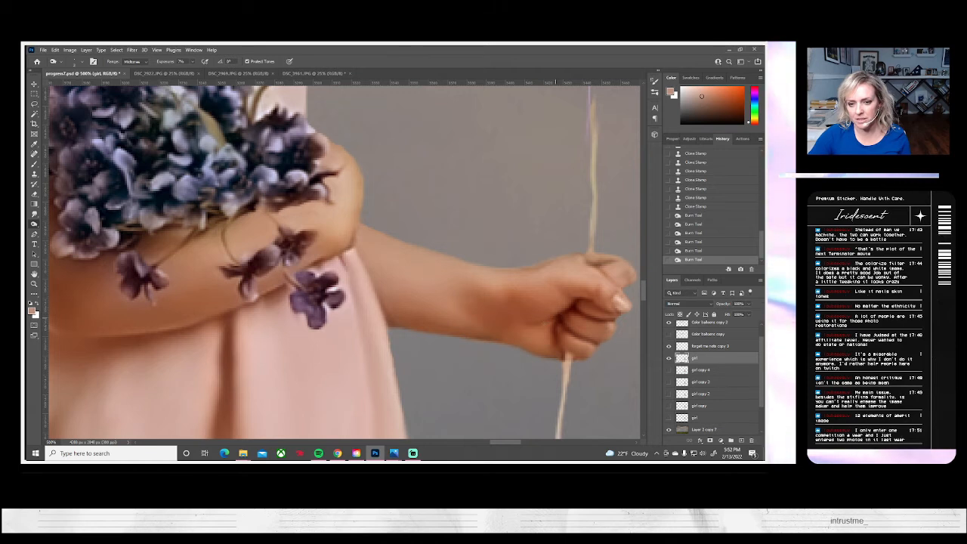
left_click_drag(552, 319, 541, 324)
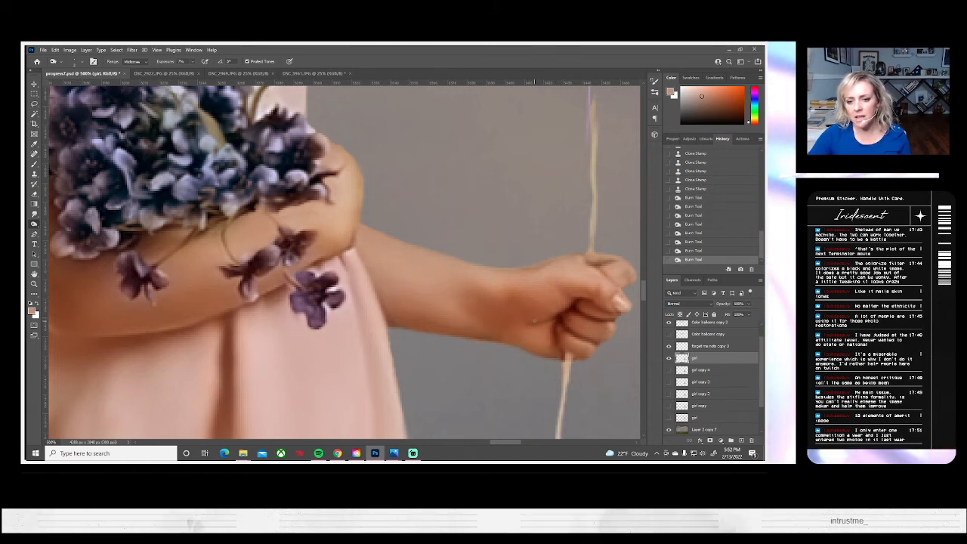
- Enlarge the Burn brush and shade the base of the fist and the underside of the outstretched forearm
left_click(82, 63)
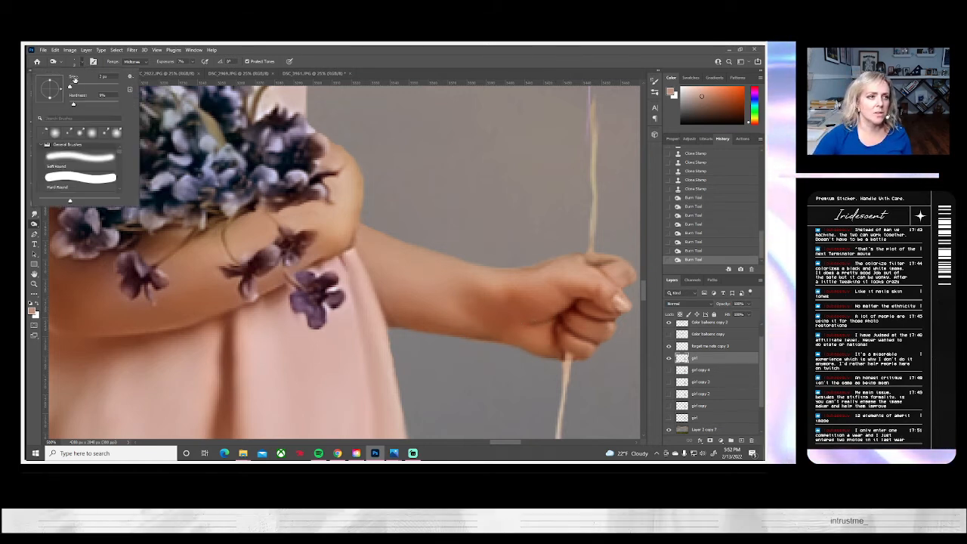
left_click_drag(70, 86, 74, 87)
left_click(523, 317)
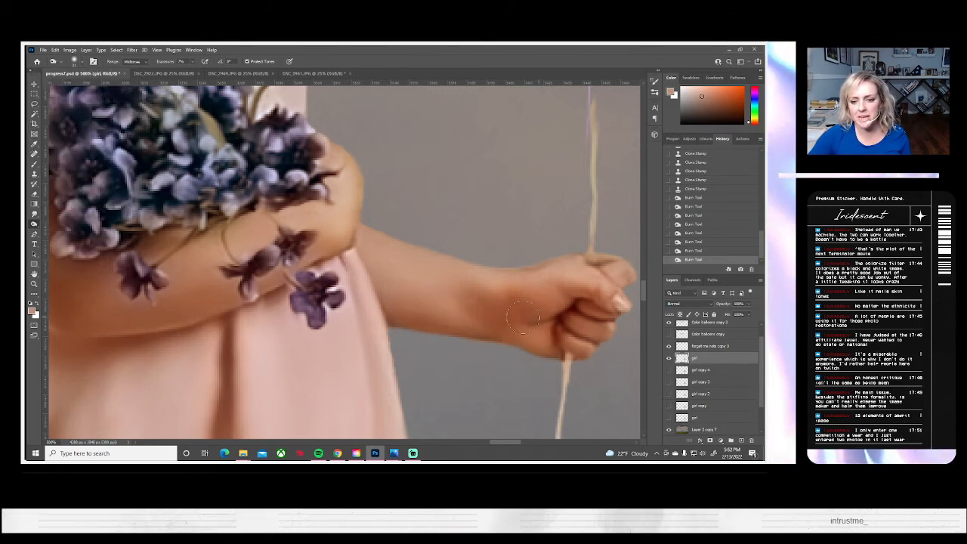
left_click_drag(523, 317, 518, 320)
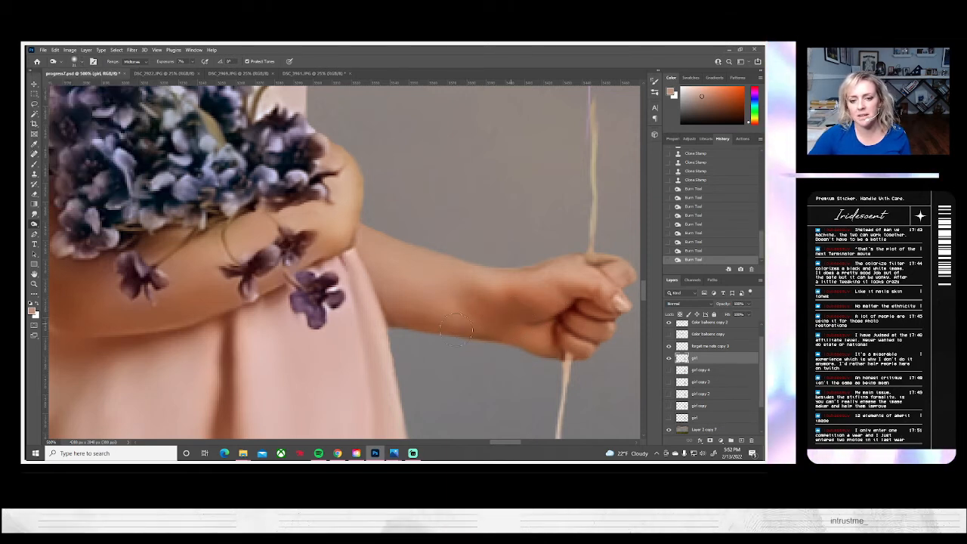
left_click_drag(456, 330, 357, 326)
mouse_move(470, 326)
left_mouse_down()
mouse_move(415, 317)
mouse_move(375, 333)
left_mouse_up()
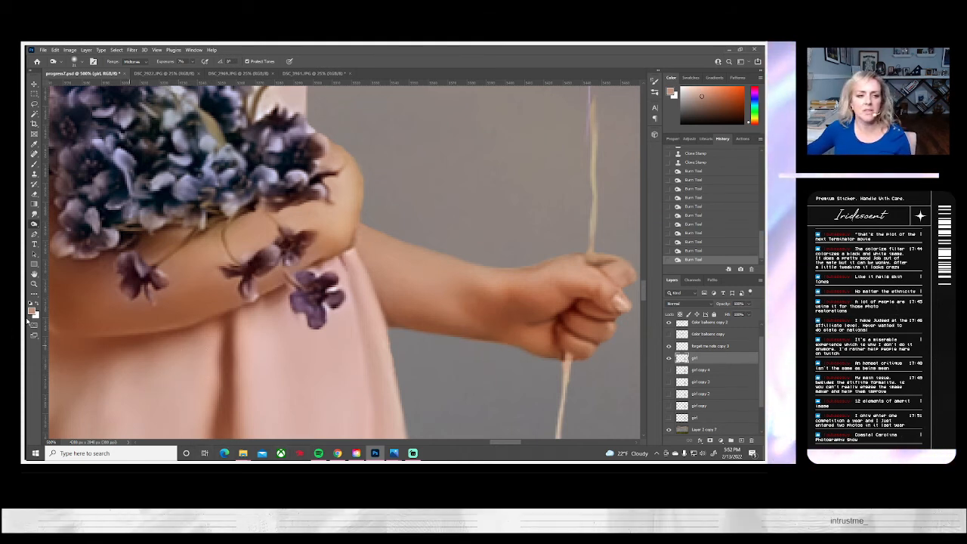
- Check the retouched arms and hands on the full figure of the girl within the whole composite
left_click(33, 284)
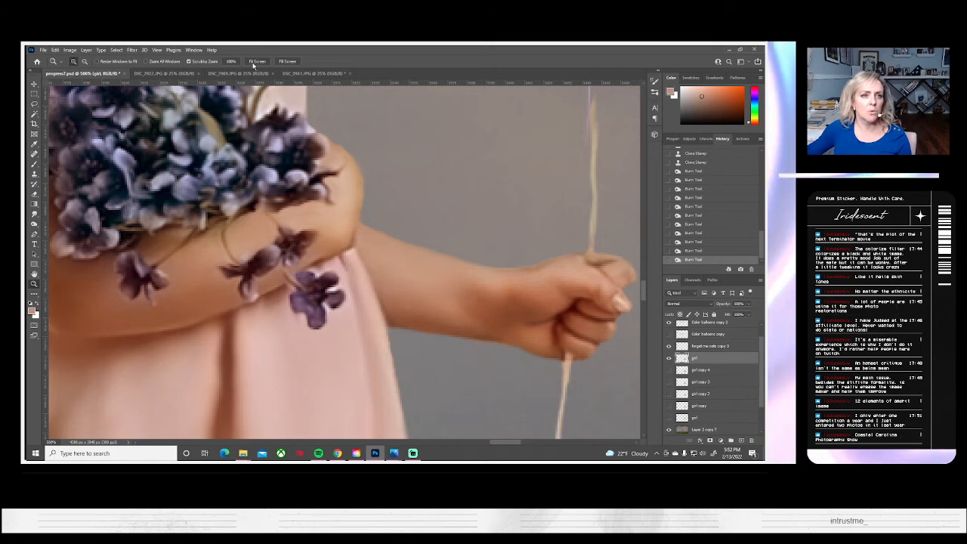
left_click(257, 61)
left_click(467, 300)
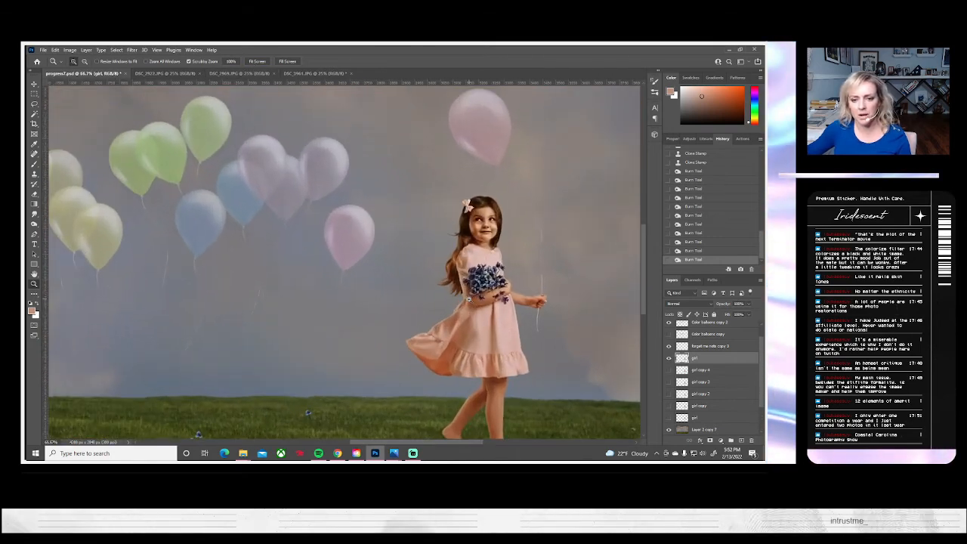
- Compare the composite around the dress and arms with the girl layer hidden and shown
left_click(468, 299)
left_click(525, 340)
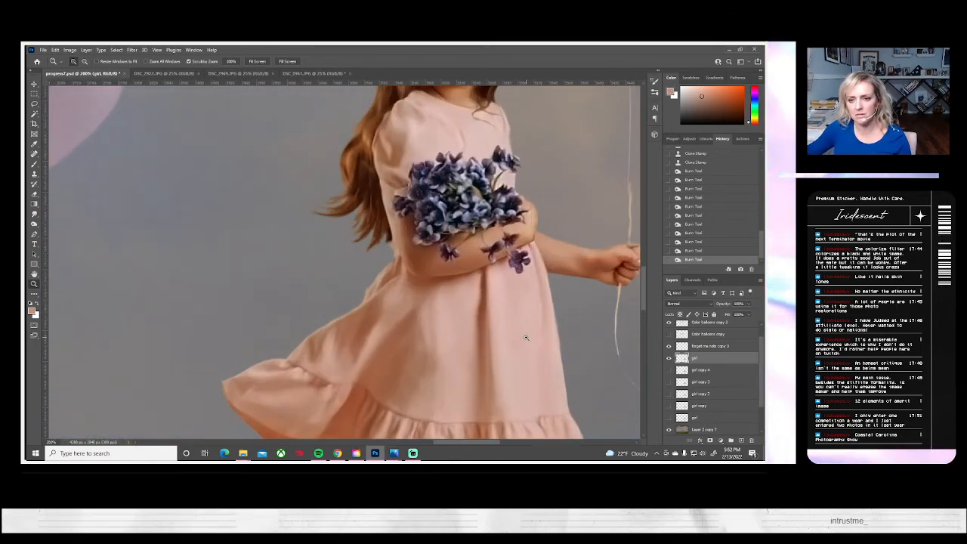
left_click(669, 359)
left_click(668, 358)
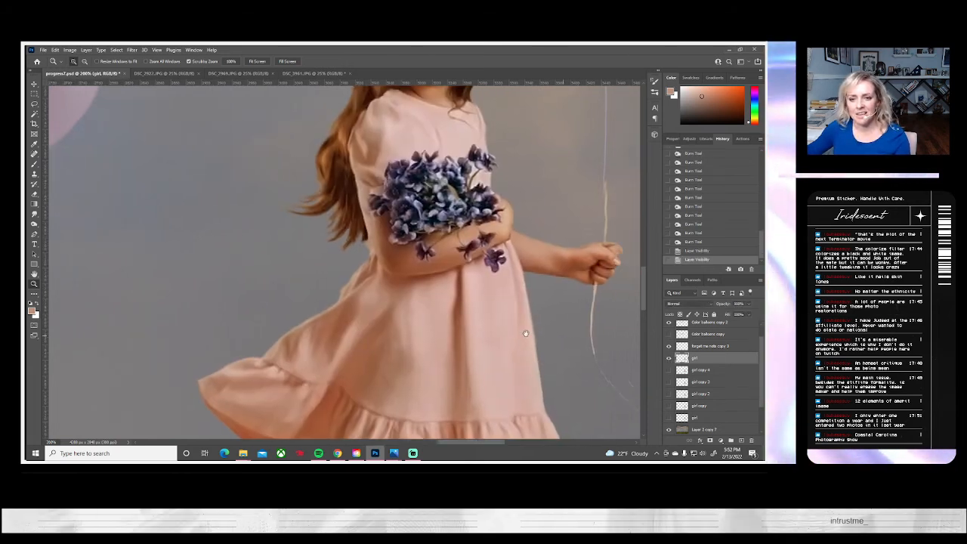
- Lighten the outstretched wrist and the knuckles of the fist with the Dodge tool, undoing one stroke along the way
left_click_drag(525, 333, 379, 328)
left_click(34, 224)
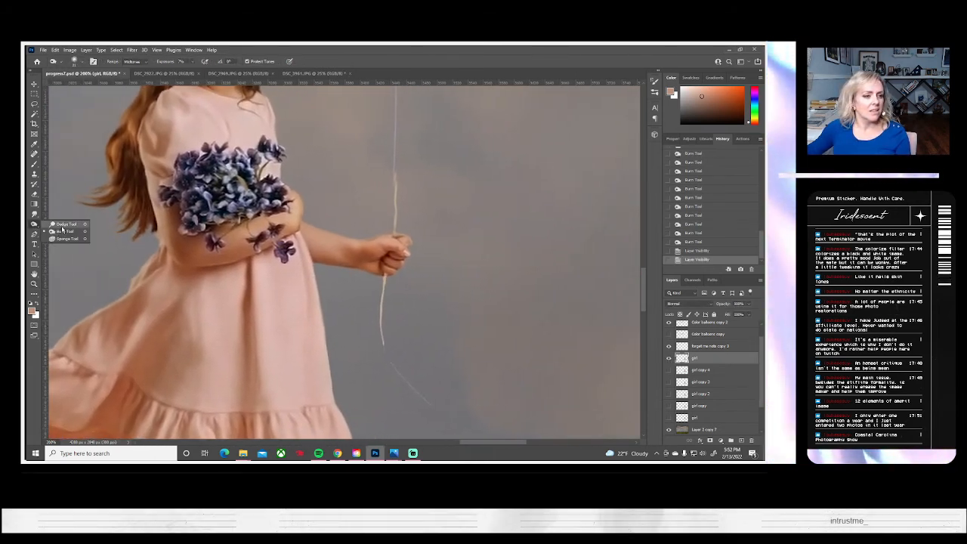
left_click(62, 230)
mouse_move(353, 254)
left_mouse_down()
mouse_move(304, 231)
mouse_move(359, 244)
left_mouse_up()
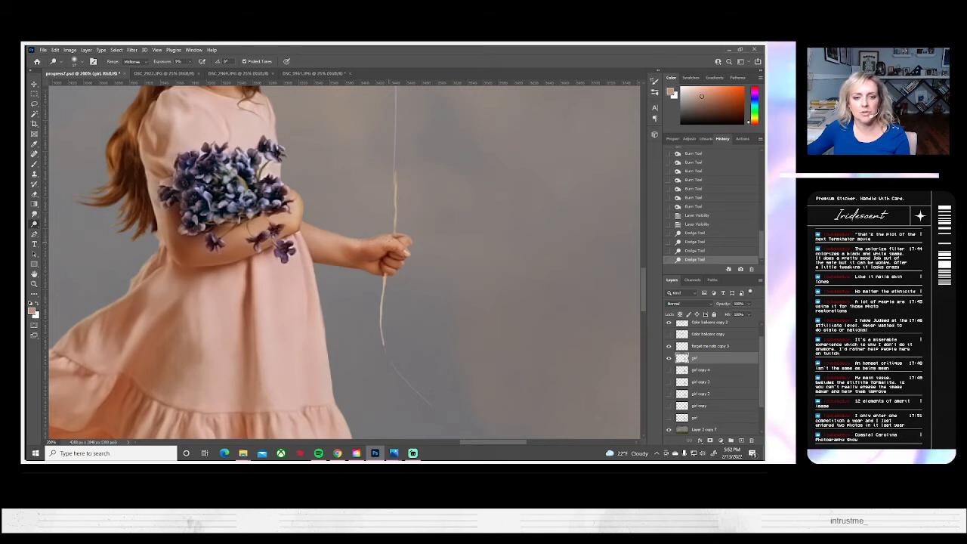
left_click(390, 243)
left_click(392, 246)
left_click(393, 246)
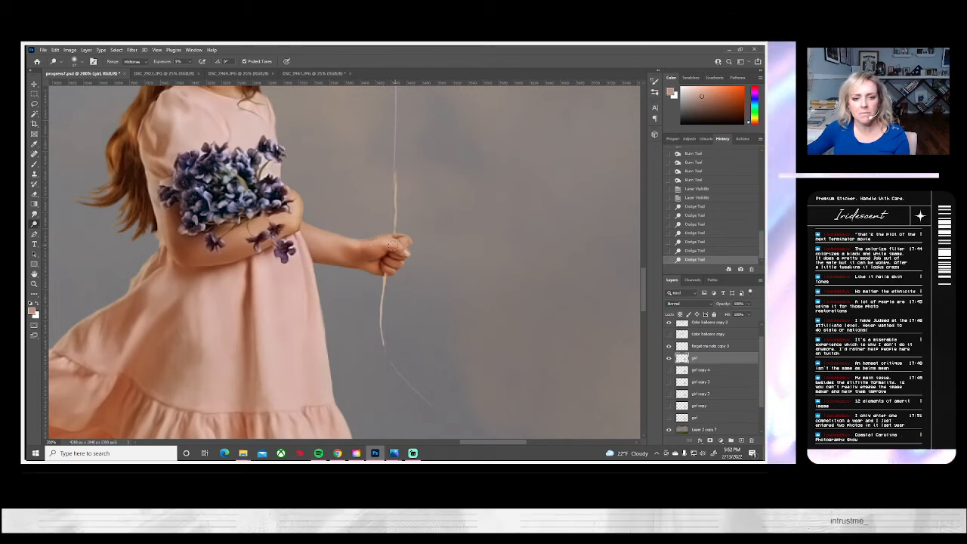
left_click(392, 246)
left_click_drag(357, 246, 338, 244)
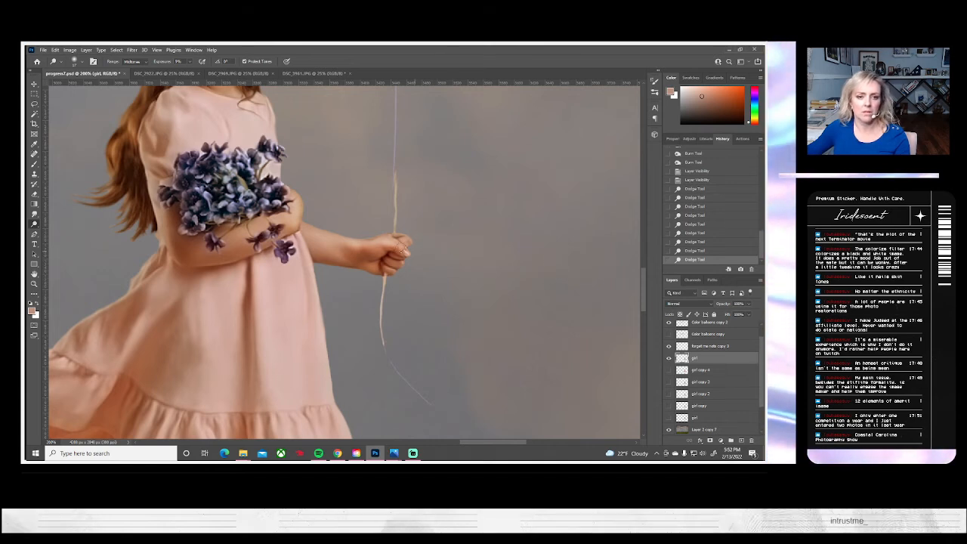
key("ctrl+z")
left_click(392, 244)
left_click(391, 242)
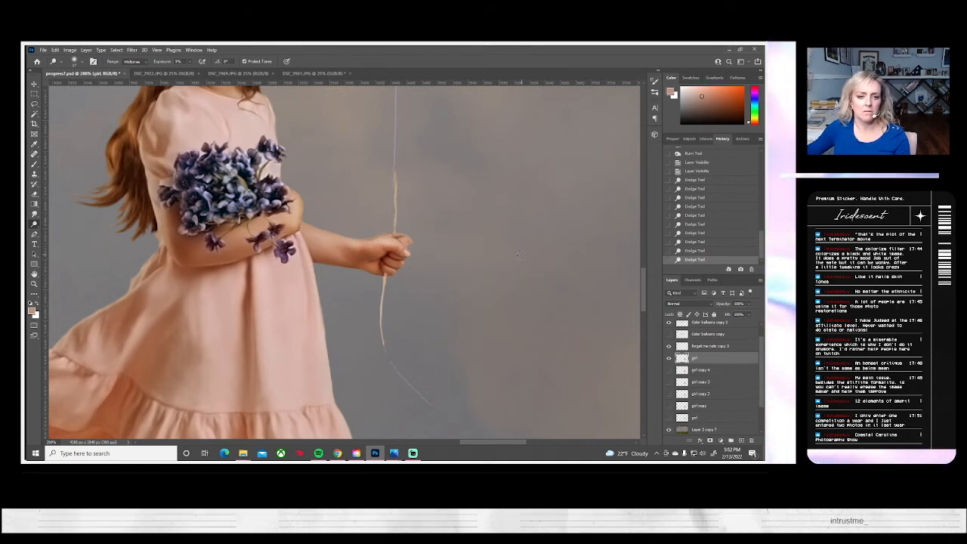
- Smooth the fingertip edge of the fist holding the balloon string with the Smudge tool
scroll(447, 287, "up", 1)
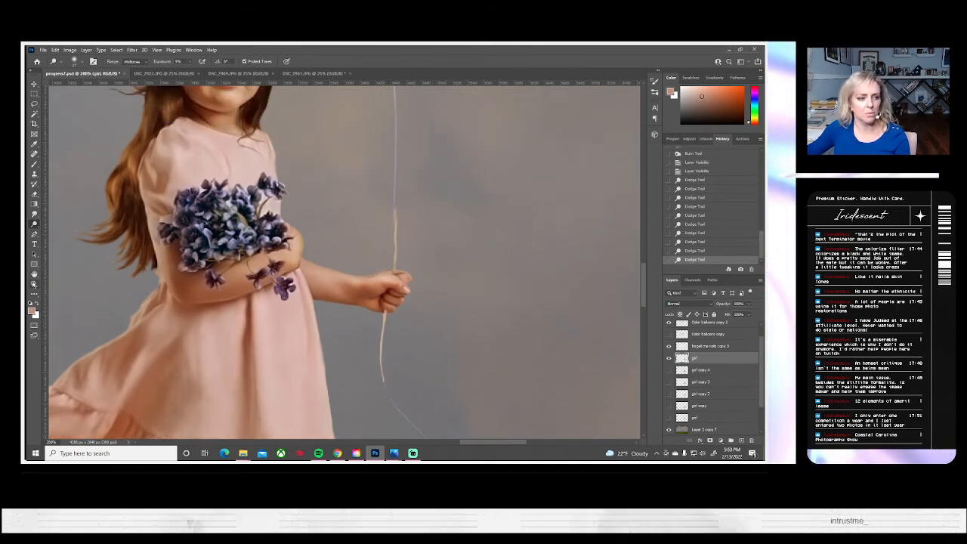
left_click(34, 284)
left_click(375, 287)
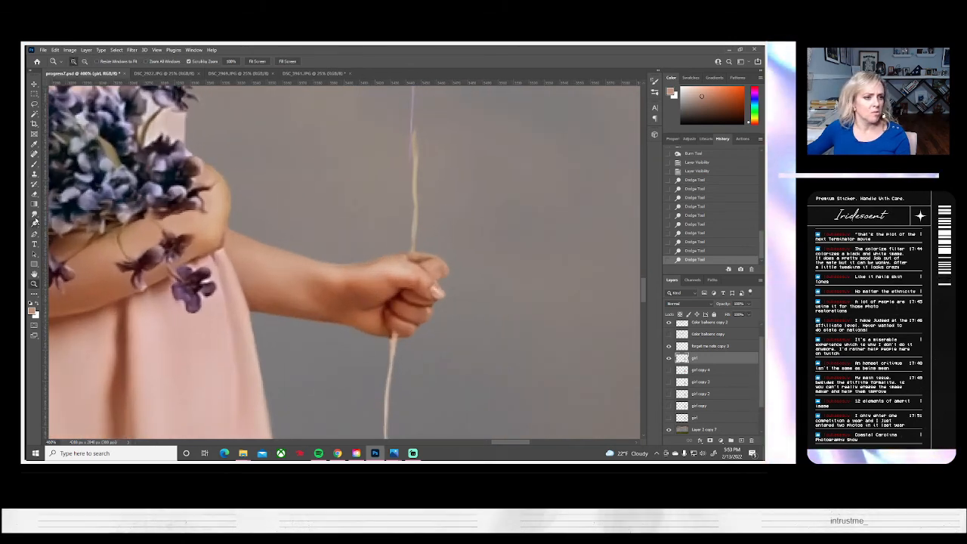
left_click(34, 212)
left_click_drag(446, 272, 451, 273)
left_click_drag(445, 272, 446, 271)
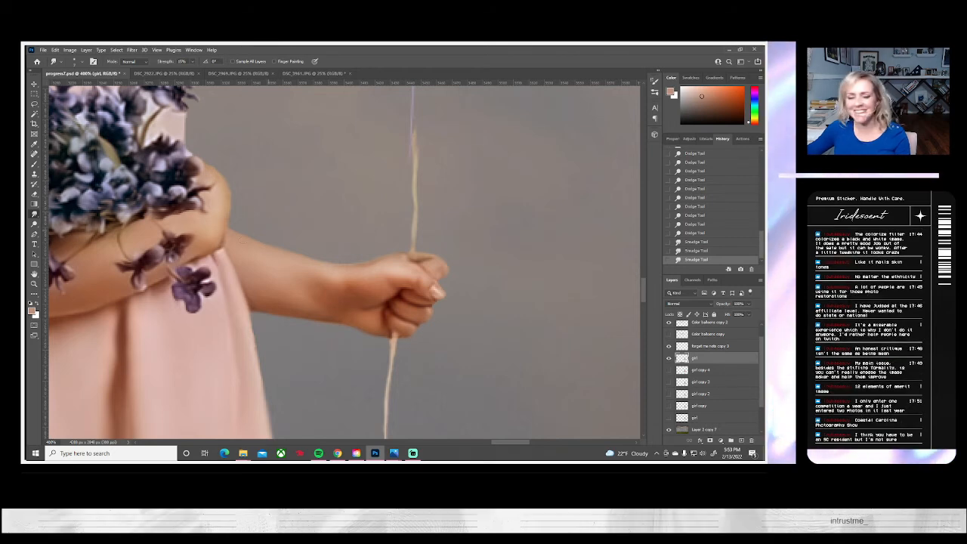
- Set the Dodge brush size to 5 px, lighten the outer edge of the flower-holding arm down to the elbow, and undo the last stroke
left_click_drag(190, 305, 382, 320)
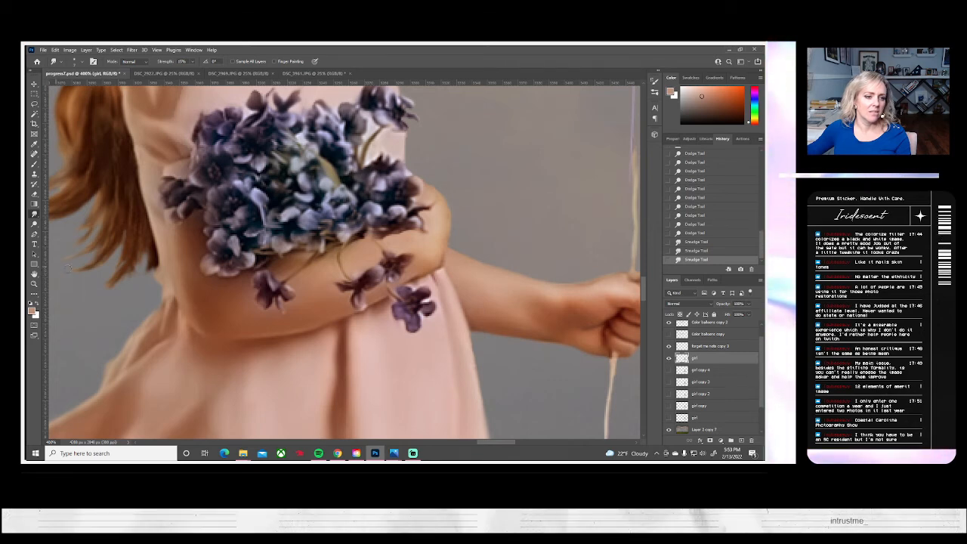
left_click_drag(205, 351, 315, 360)
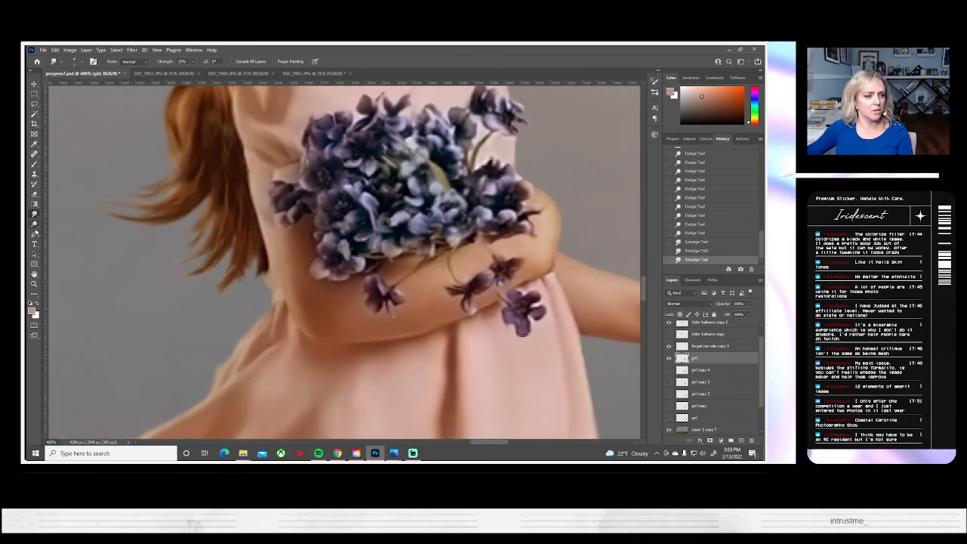
left_click(34, 223)
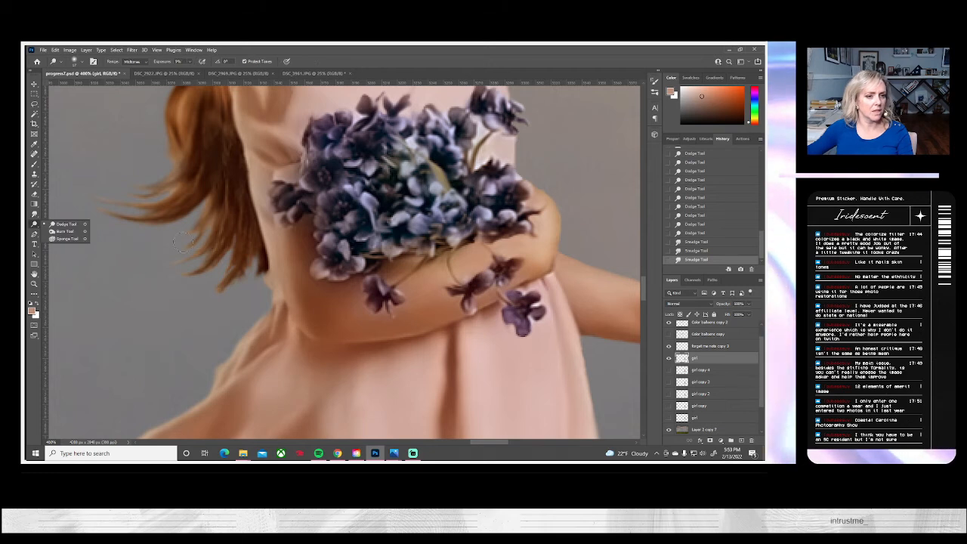
left_click(75, 62)
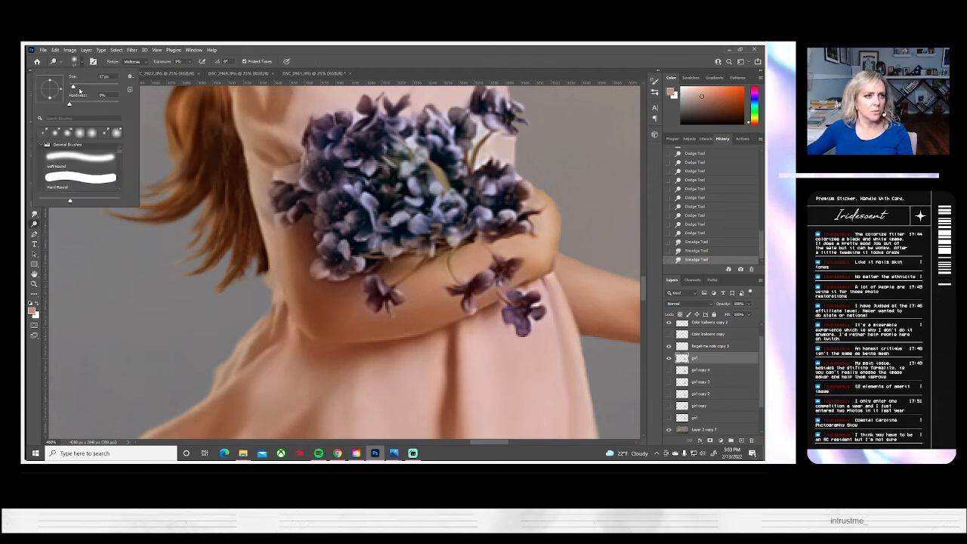
left_click(105, 77)
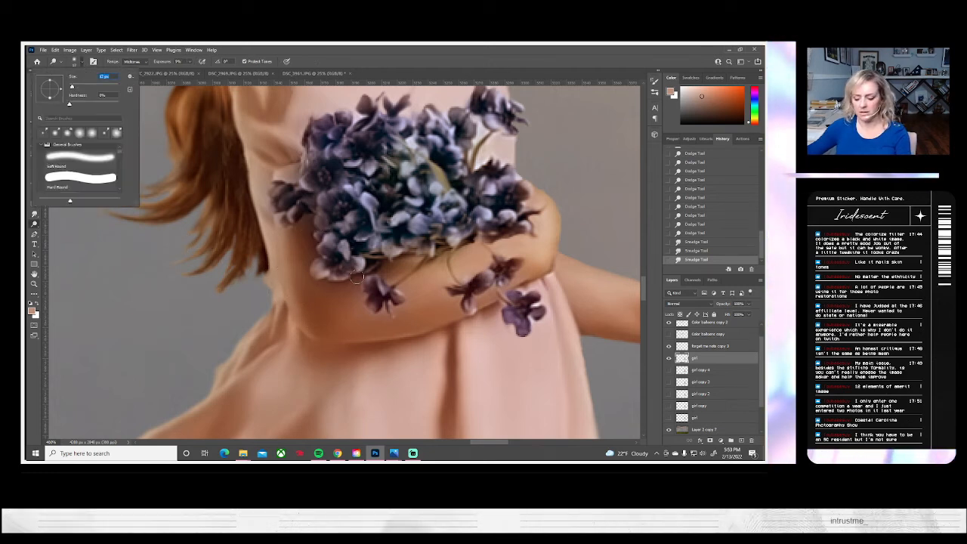
type("5")
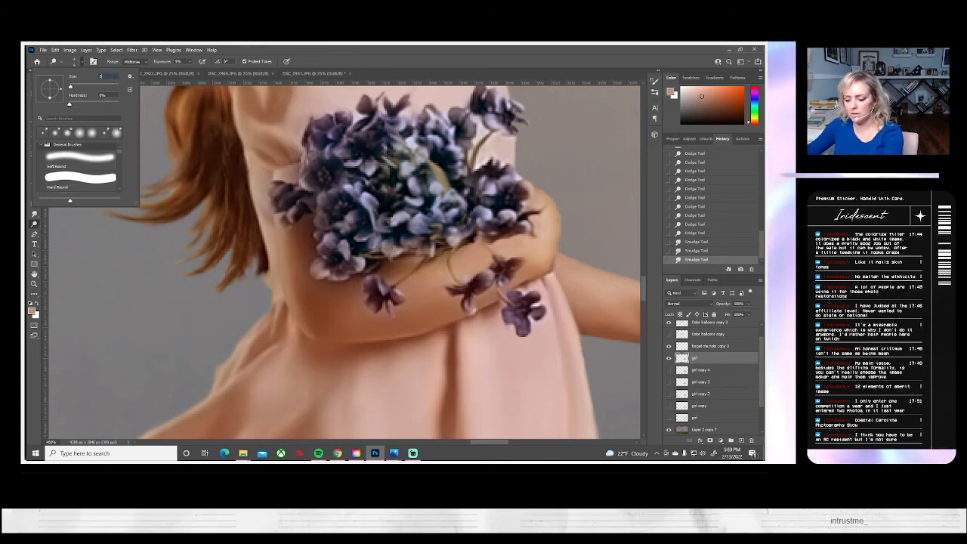
key("Return")
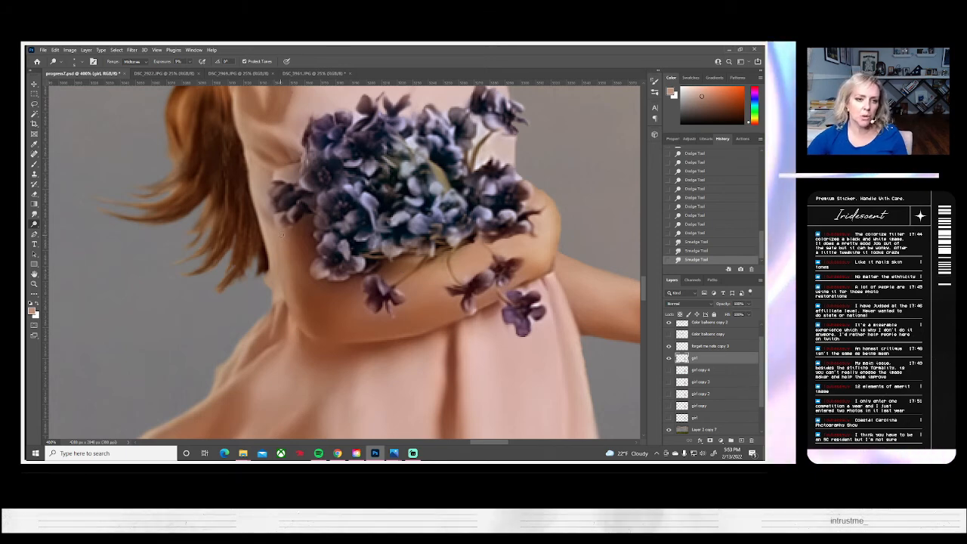
left_click_drag(282, 235, 286, 291)
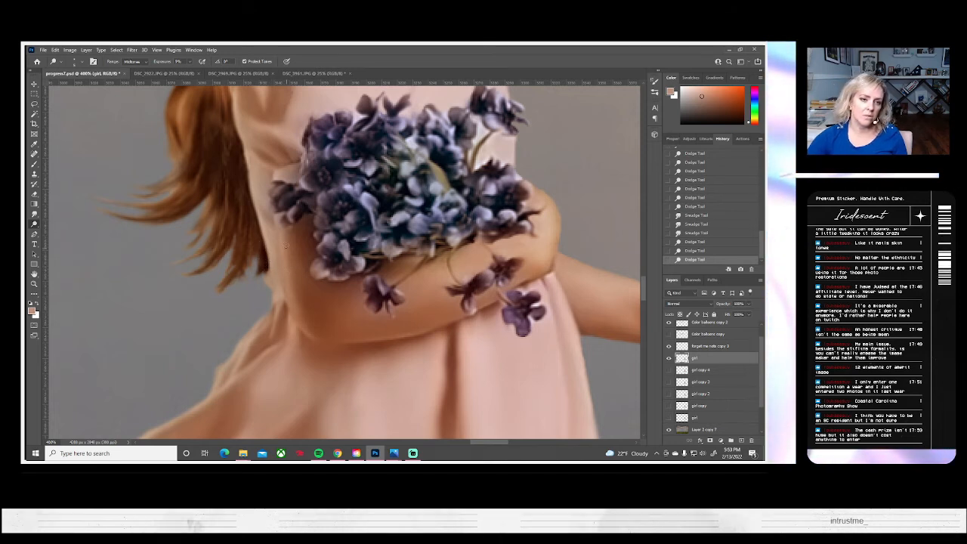
mouse_move(288, 261)
left_mouse_down()
mouse_move(320, 337)
mouse_move(312, 332)
mouse_move(367, 335)
mouse_move(359, 341)
mouse_move(442, 326)
mouse_move(321, 334)
left_mouse_up()
key("ctrl+z")
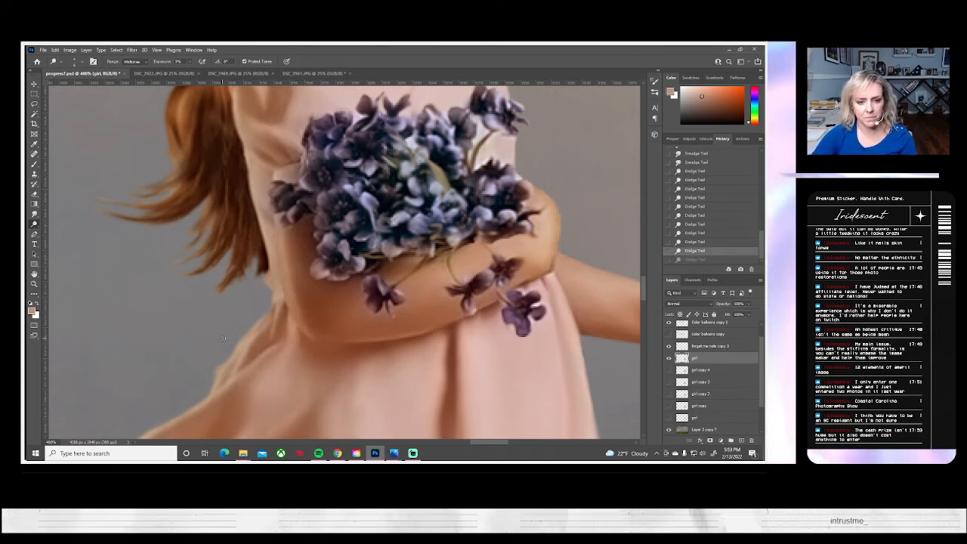
- Set the Burn brush size to 5 px and darken the shadow under the flower-holding forearm, from the elbow to the hanging flowers
right_click(36, 225)
left_click(62, 232)
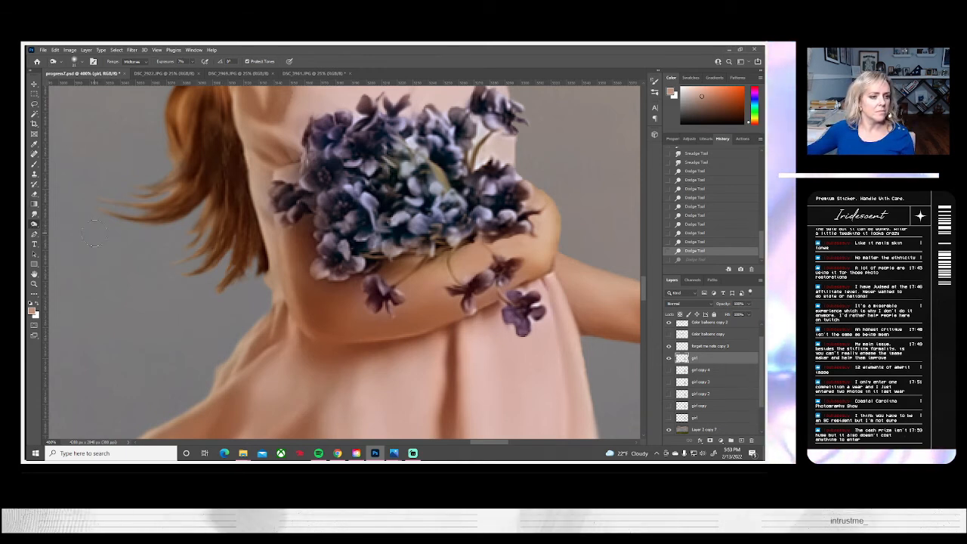
left_click(81, 63)
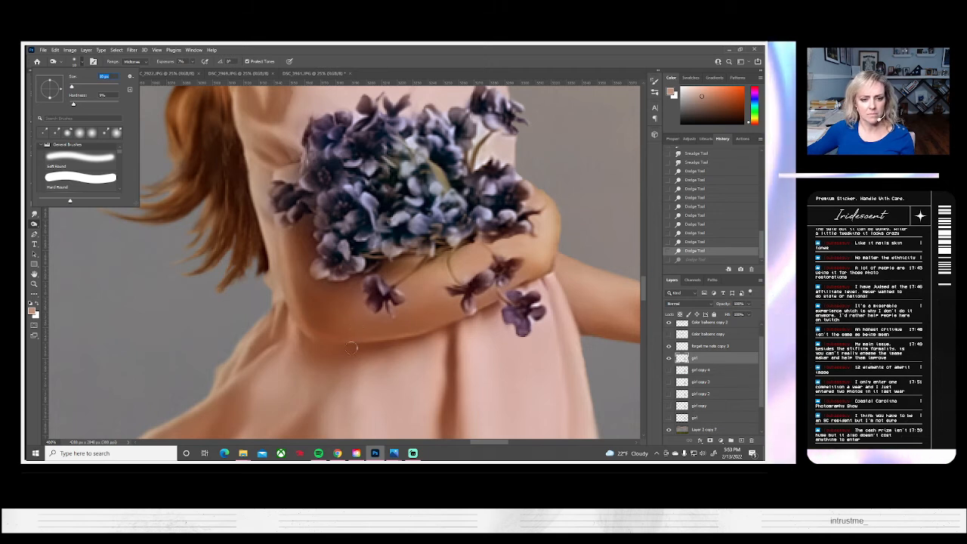
type("5")
key("Return")
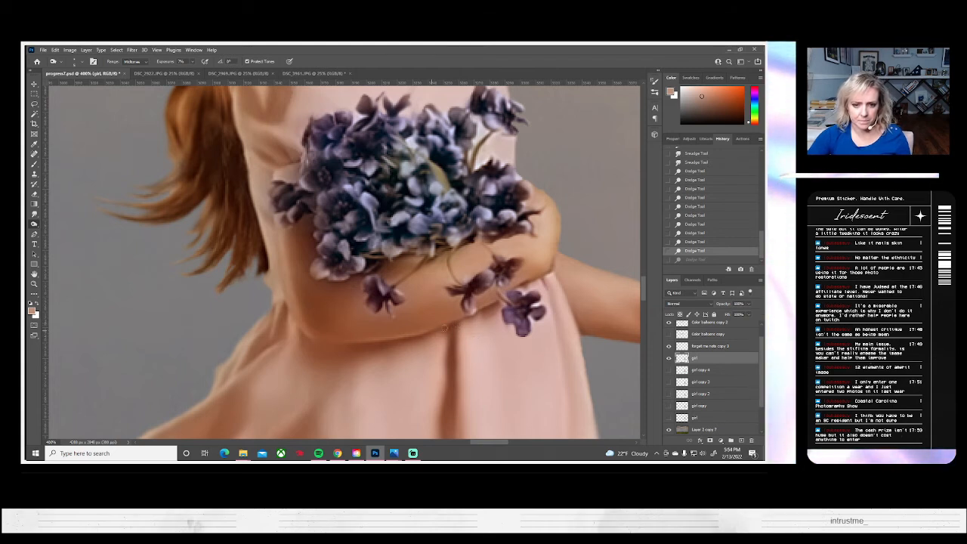
left_click_drag(444, 327, 373, 348)
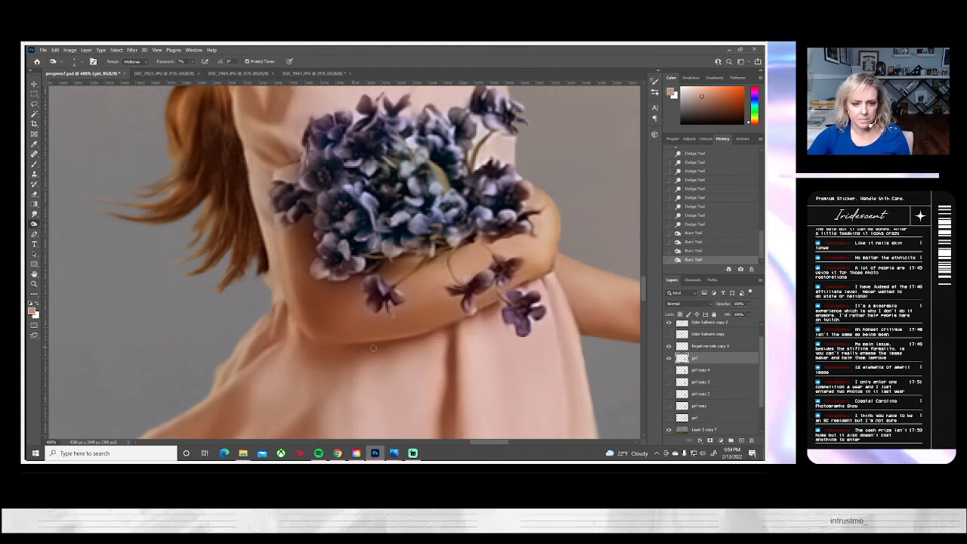
mouse_move(446, 329)
left_mouse_down()
mouse_move(342, 346)
mouse_move(287, 326)
left_mouse_up()
left_click_drag(495, 307, 483, 313)
left_click_drag(497, 308, 485, 316)
left_click_drag(496, 312, 486, 317)
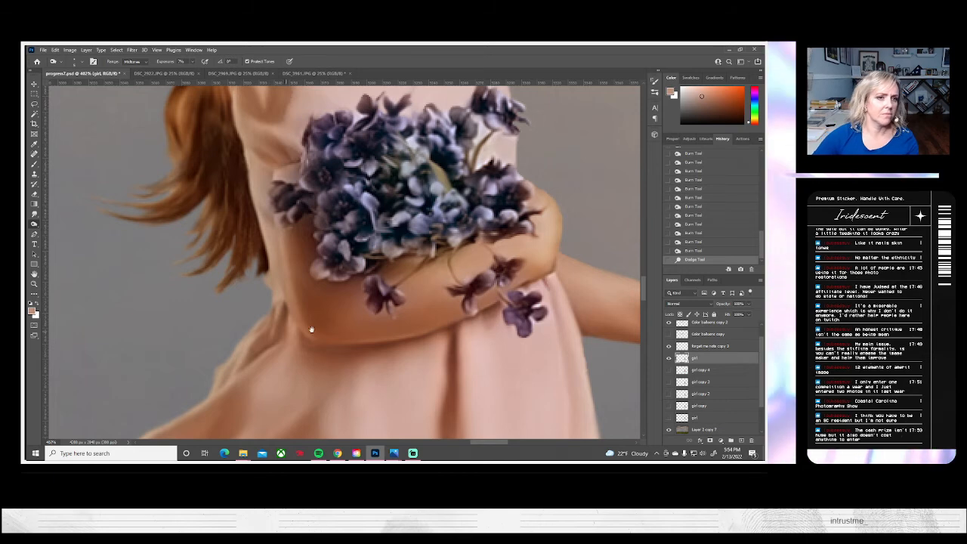
- Undo the stray Dodge stroke and burn in the crease at the sleeve cuff beside the flowers
mouse_move(321, 317)
left_mouse_down()
mouse_move(330, 360)
mouse_move(315, 378)
left_mouse_up()
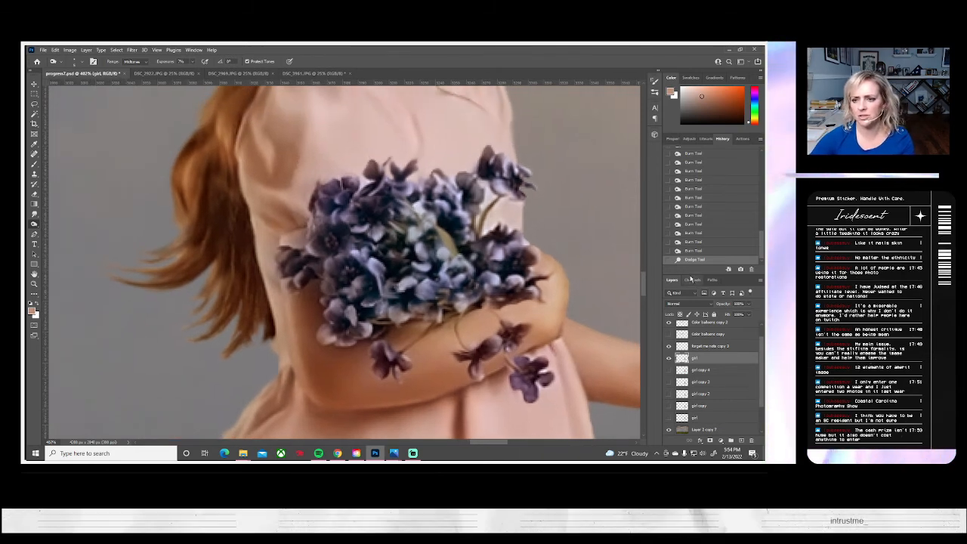
key("ctrl+z")
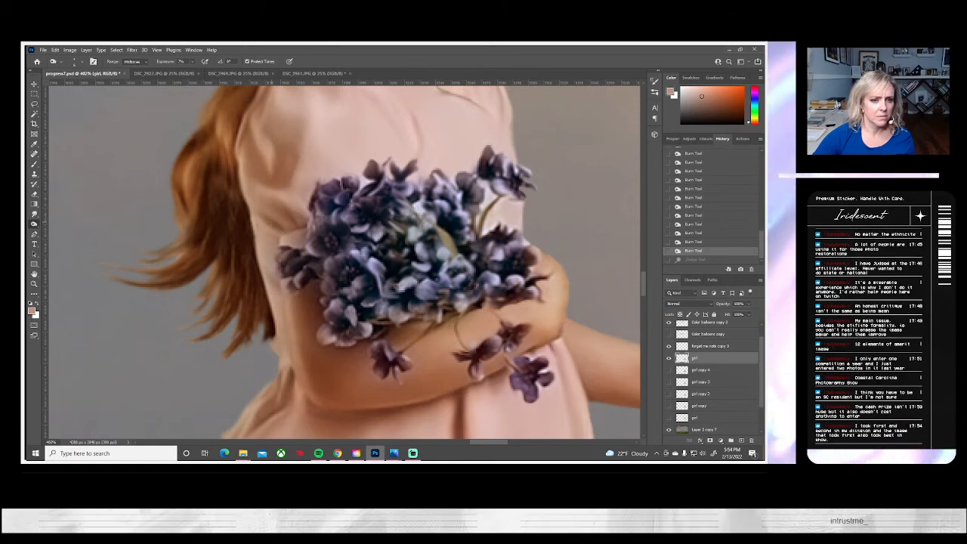
left_click_drag(279, 240, 281, 231)
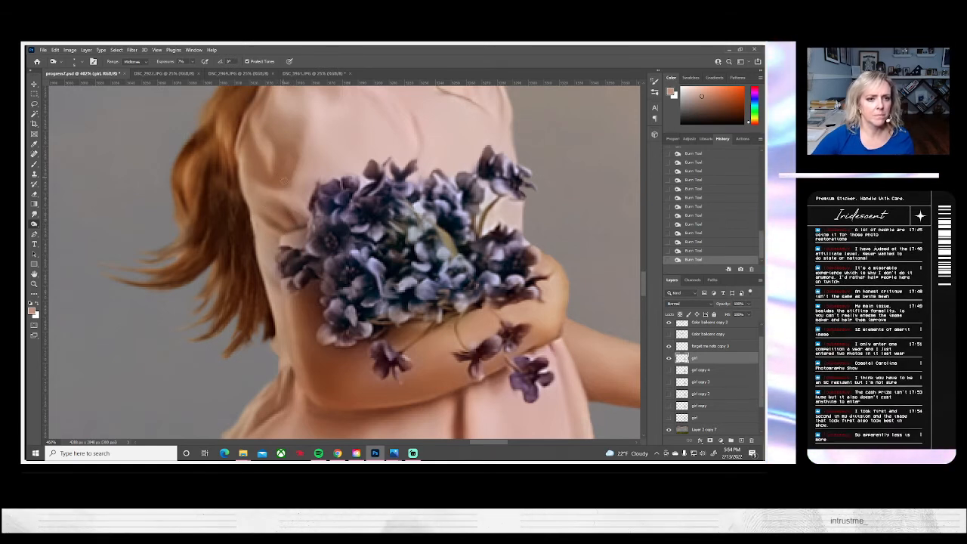
- Blend the folds of the puffed sleeve and its shoulder edge against the hair with the Smudge tool
key("r")
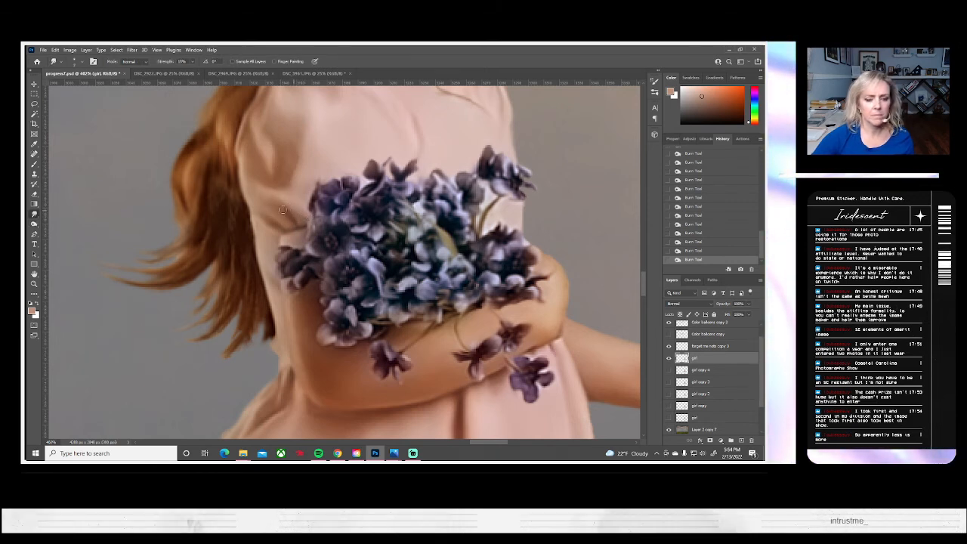
left_click_drag(282, 209, 301, 206)
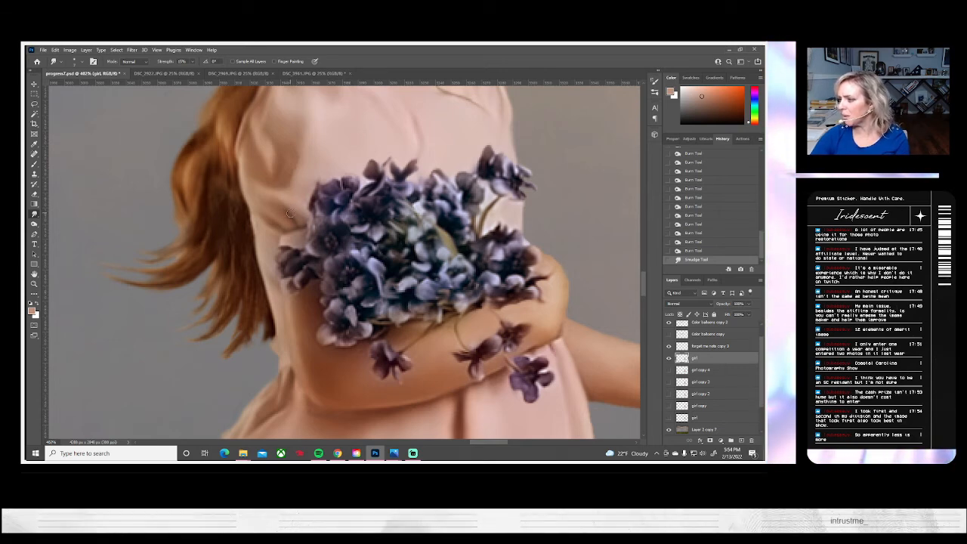
left_click_drag(294, 220, 350, 250)
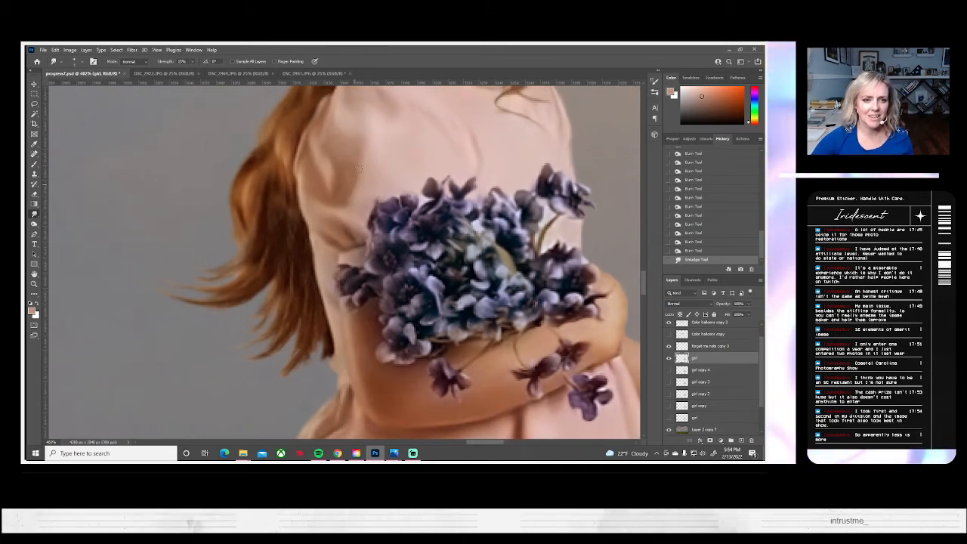
left_click_drag(340, 190, 301, 168)
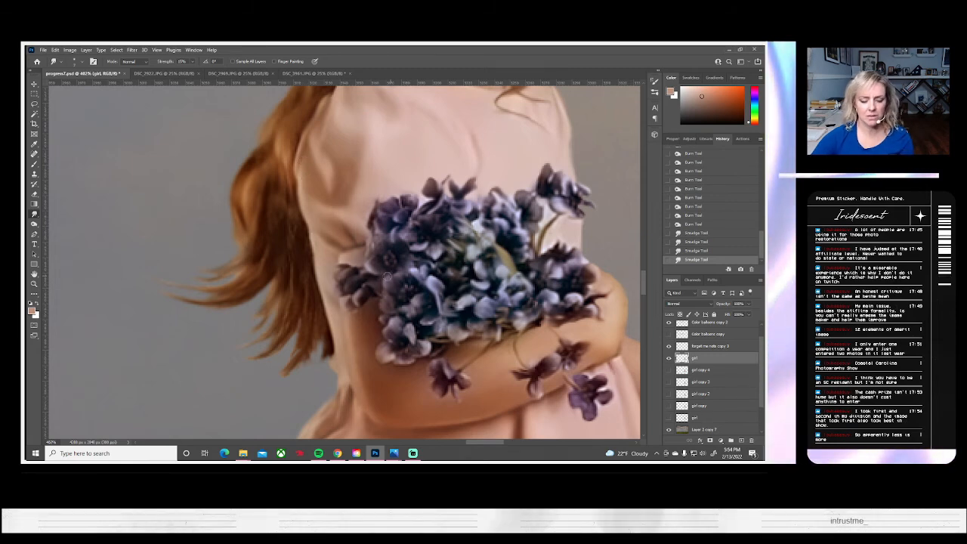
left_click_drag(376, 264, 318, 340)
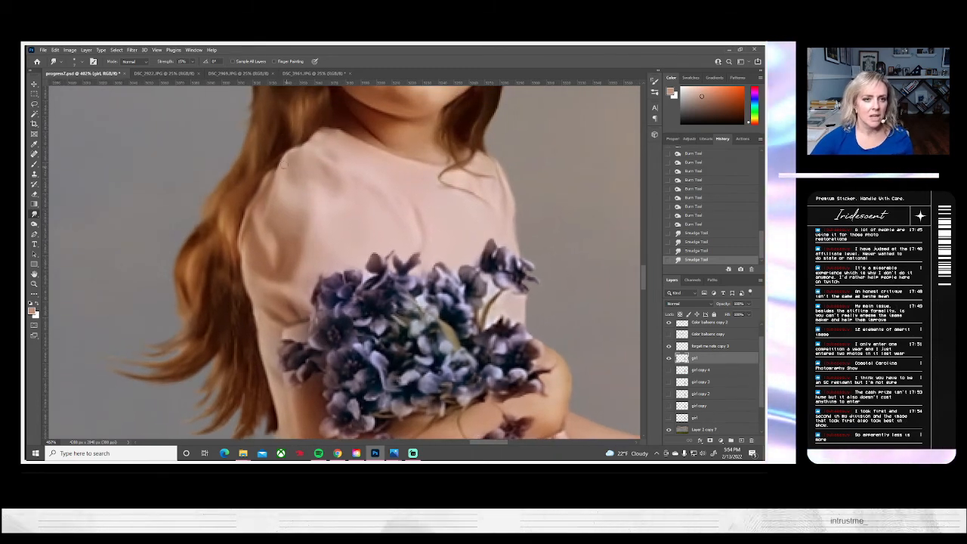
left_click_drag(277, 161, 316, 134)
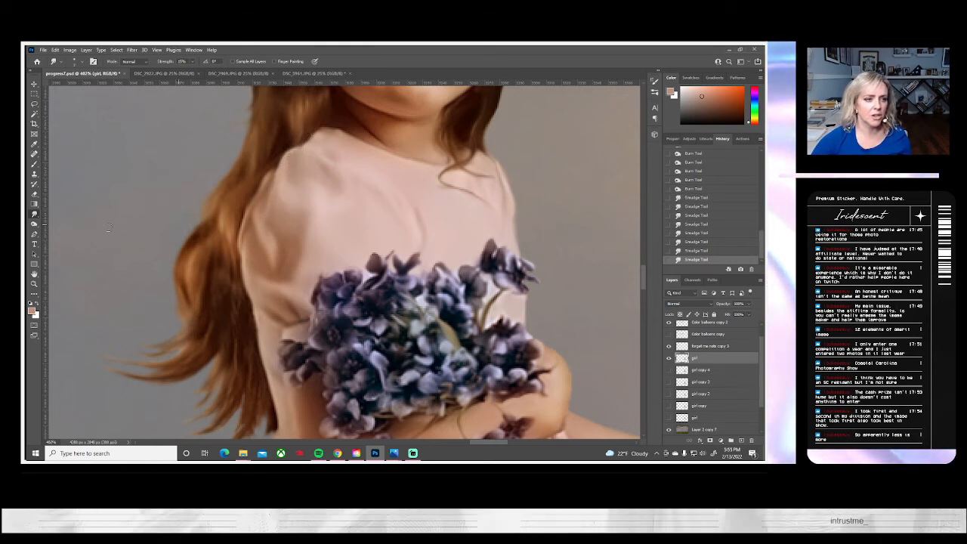
- Lighten the top of the puffed sleeve and the upper bodice with the Dodge tool
left_click(34, 224)
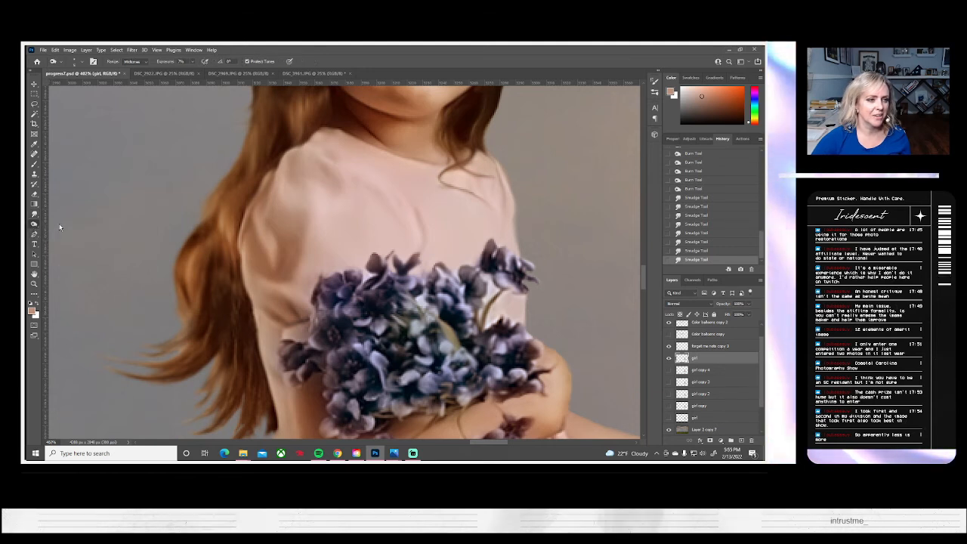
left_click(62, 227)
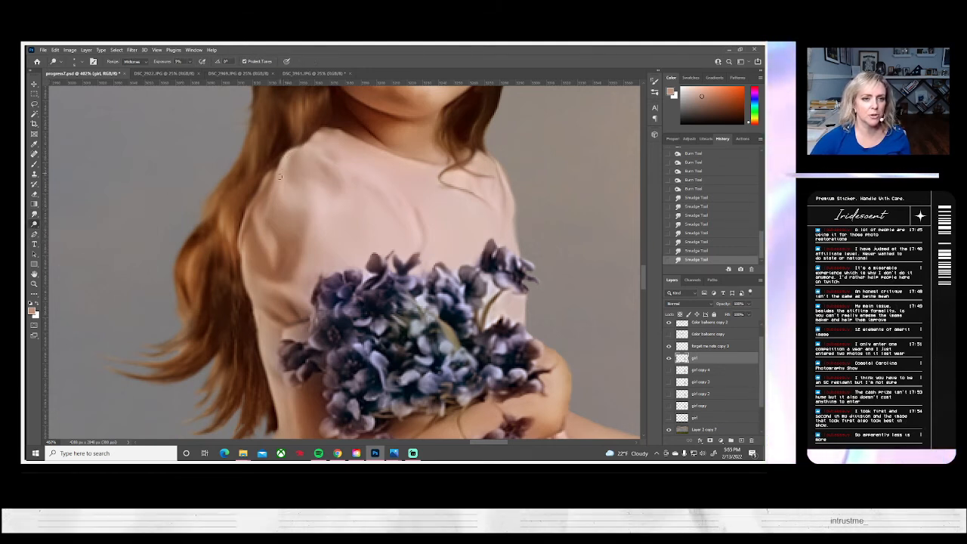
mouse_move(286, 158)
left_mouse_down()
mouse_move(311, 149)
mouse_move(321, 160)
left_mouse_up()
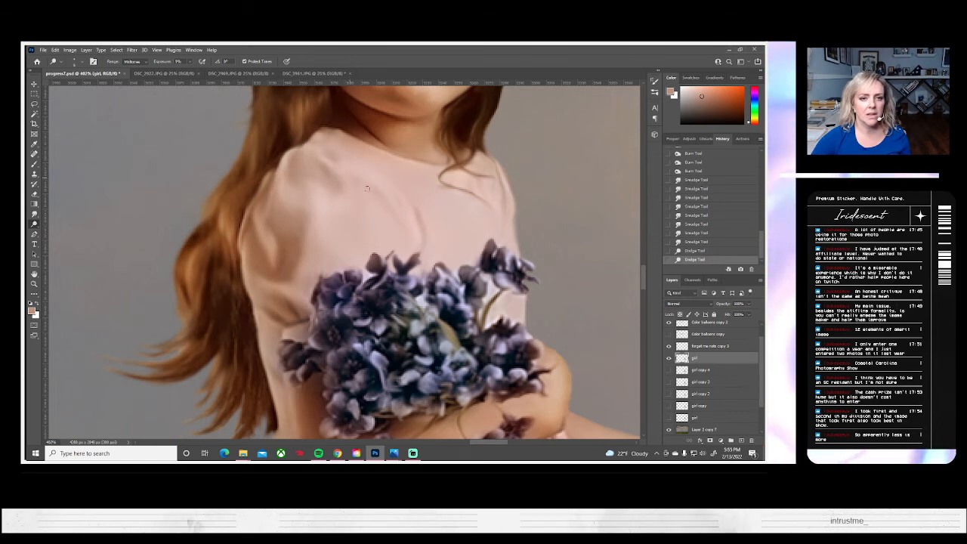
left_click_drag(366, 188, 389, 199)
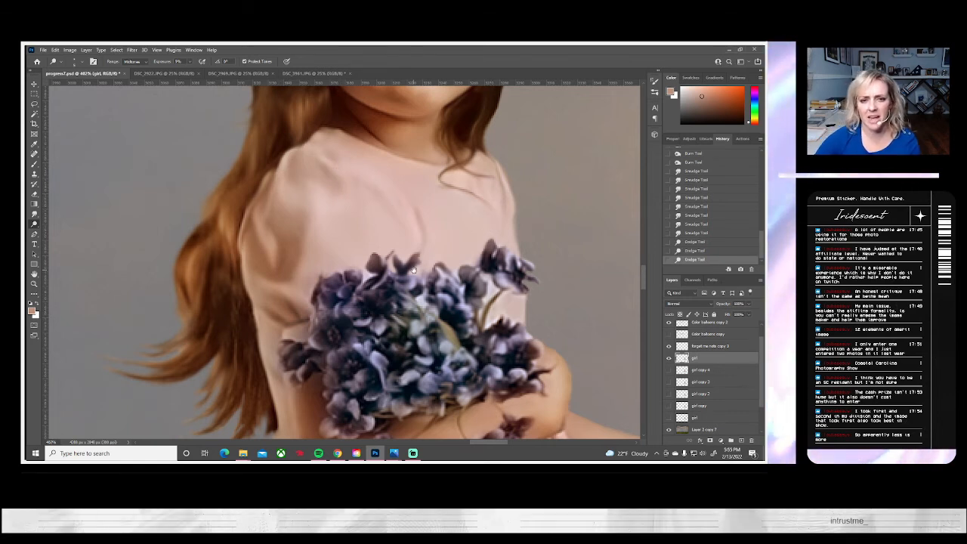
- Enlarge the Dodge brush and lighten the bodice just above the flowers
left_click_drag(408, 272, 333, 300)
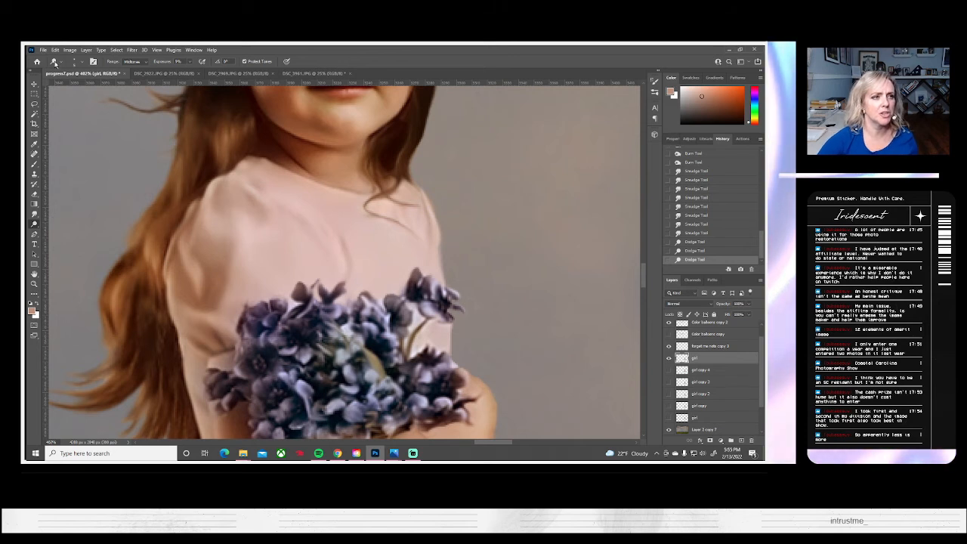
left_click(81, 62)
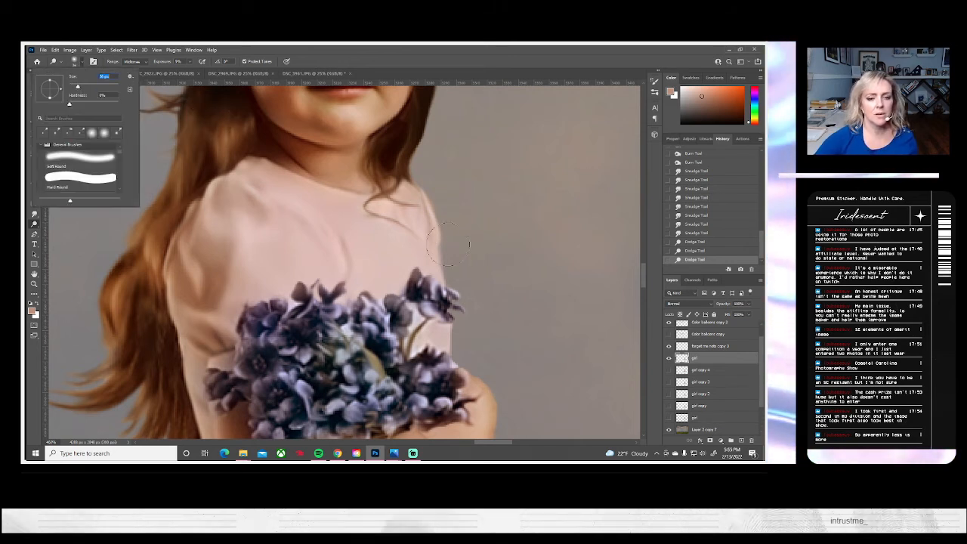
mouse_move(394, 286)
left_mouse_down()
mouse_move(394, 231)
mouse_move(396, 288)
mouse_move(396, 214)
mouse_move(361, 308)
left_mouse_up()
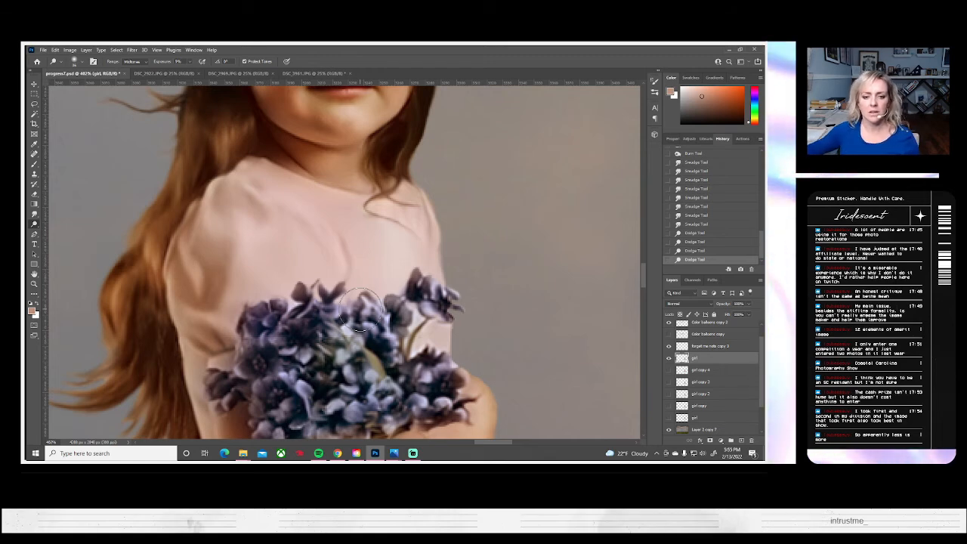
- Compare the full composite with the top girl layer hidden and shown
key("z")
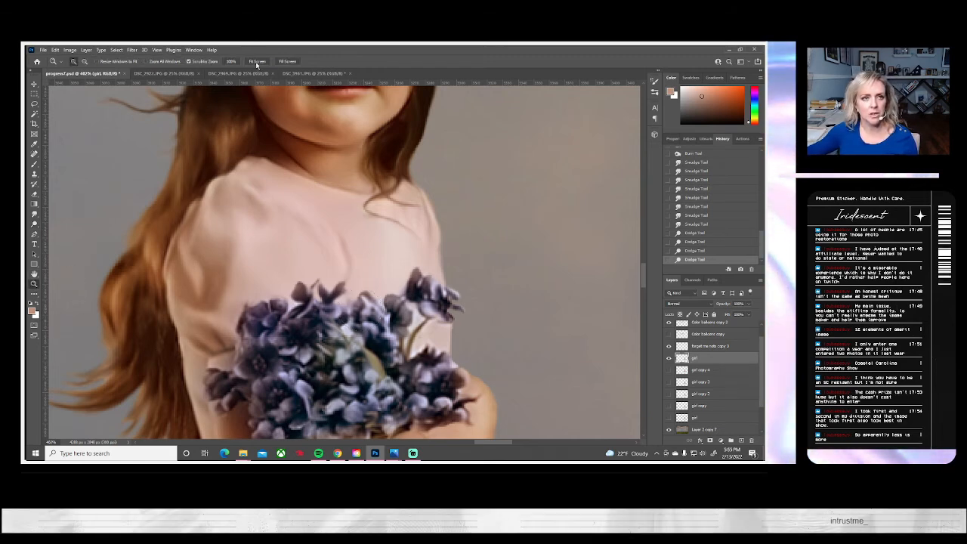
key("ctrl+0")
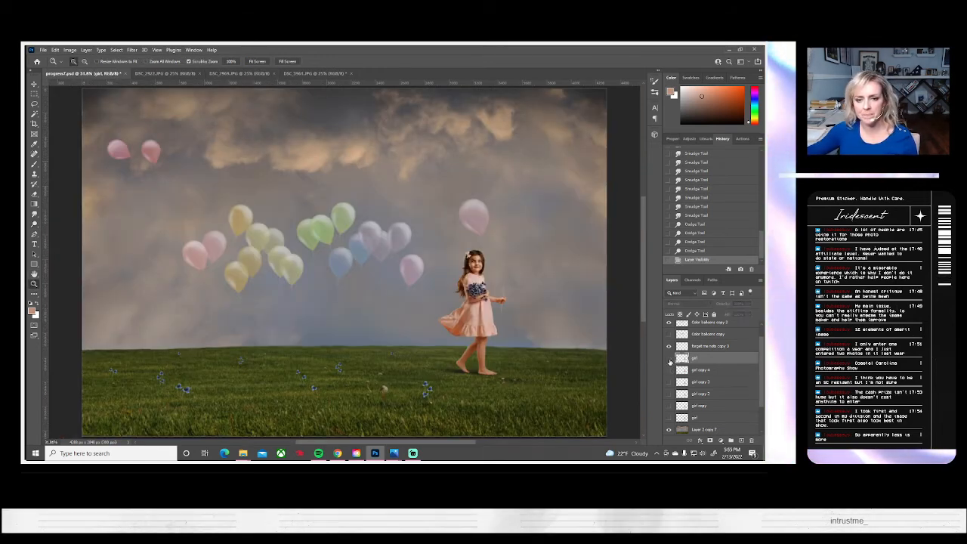
left_click(668, 359)
left_click(668, 358)
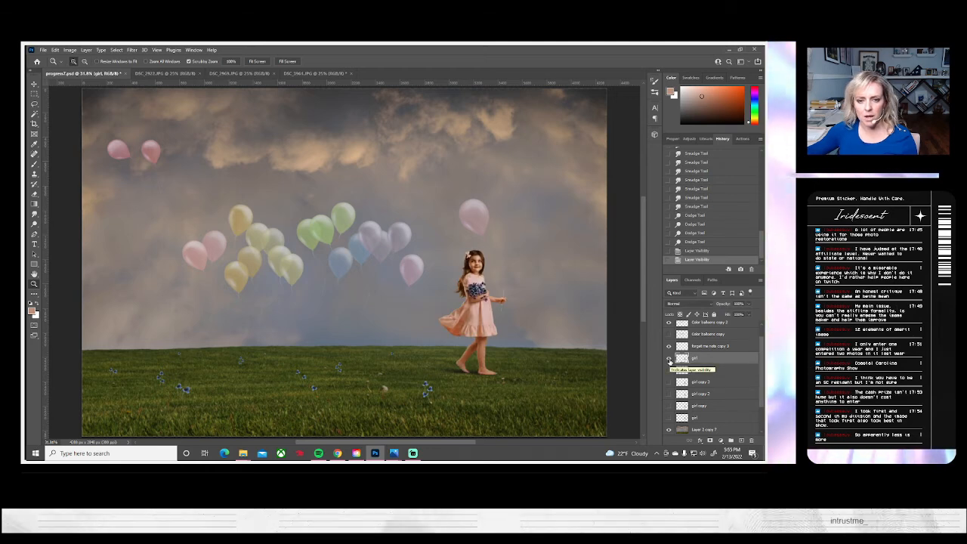
- Lighten the front folds of the skirt below the forearm with the Dodge tool, undoing and redoing the stroke along the center fold
left_click(487, 302)
left_click(487, 302)
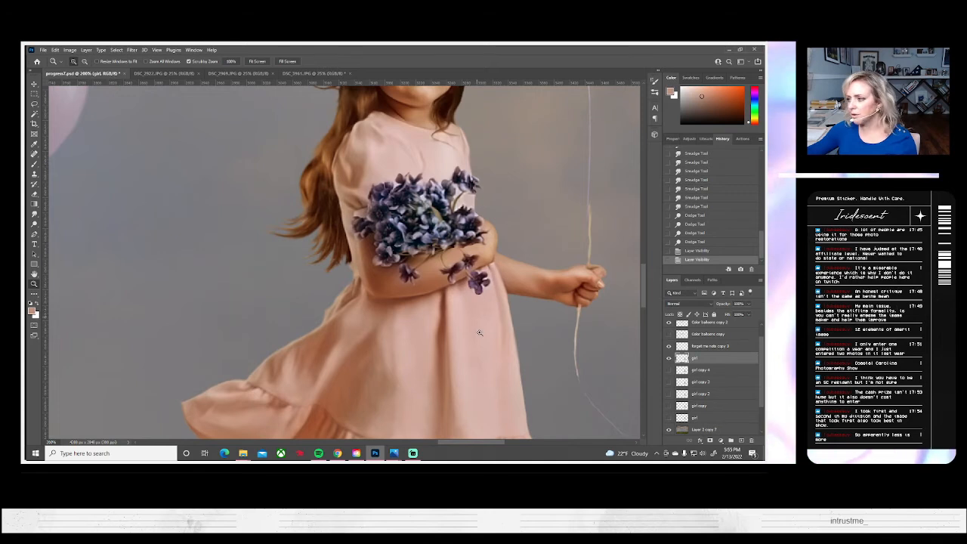
left_click_drag(477, 332, 450, 277)
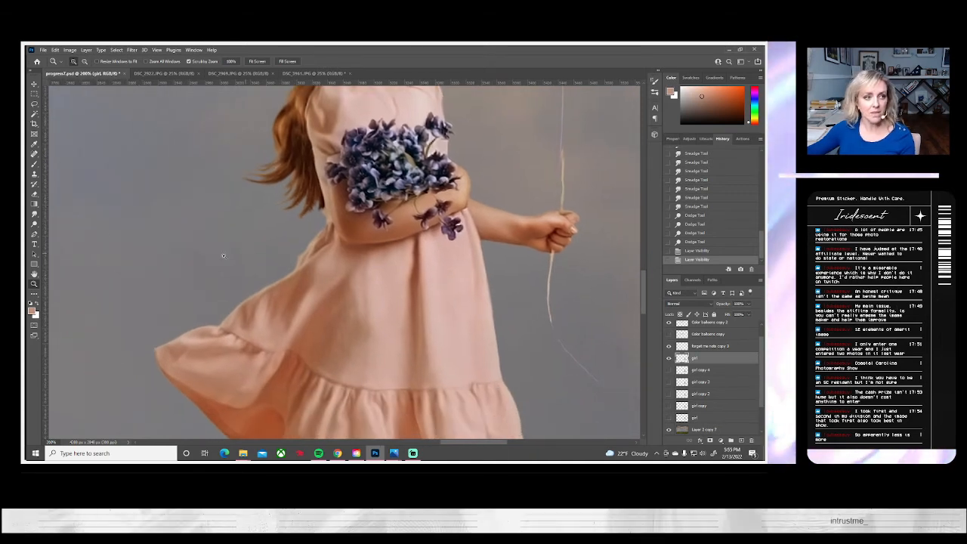
key("o")
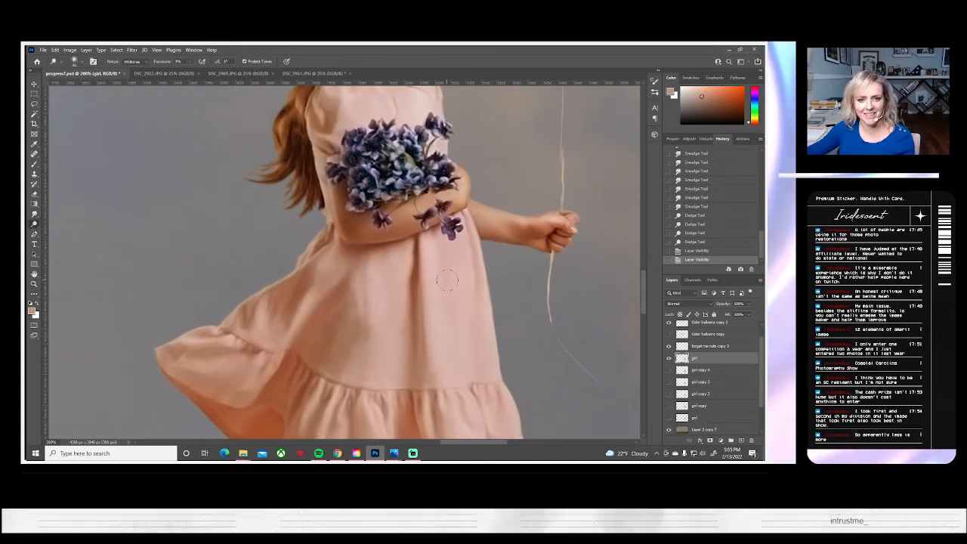
mouse_move(446, 281)
left_mouse_down()
mouse_move(433, 255)
mouse_move(438, 323)
mouse_move(430, 253)
mouse_move(432, 356)
mouse_move(477, 318)
left_mouse_up()
mouse_move(462, 243)
left_mouse_down()
mouse_move(464, 338)
mouse_move(448, 266)
left_mouse_up()
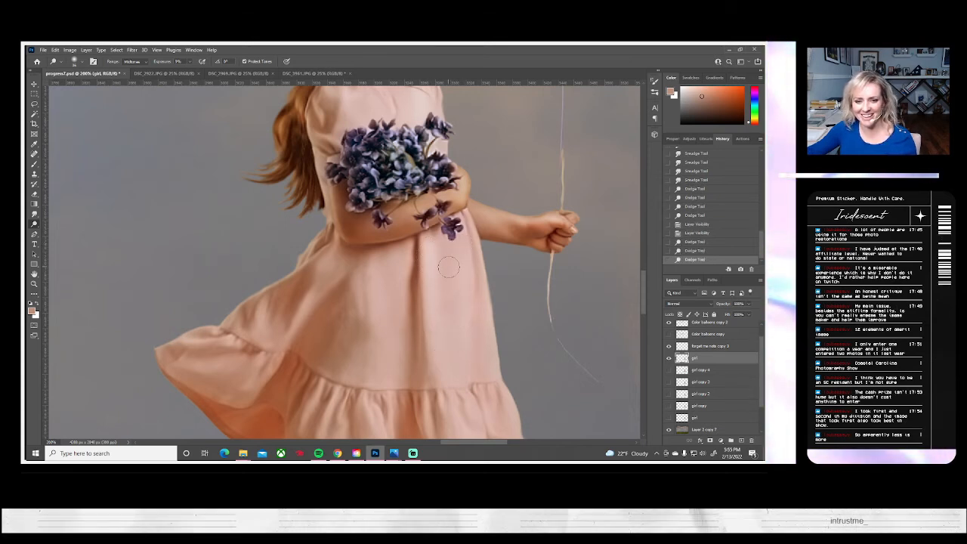
mouse_move(463, 229)
left_mouse_down()
mouse_move(477, 340)
mouse_move(507, 350)
mouse_move(473, 245)
mouse_move(487, 322)
mouse_move(478, 230)
left_mouse_up()
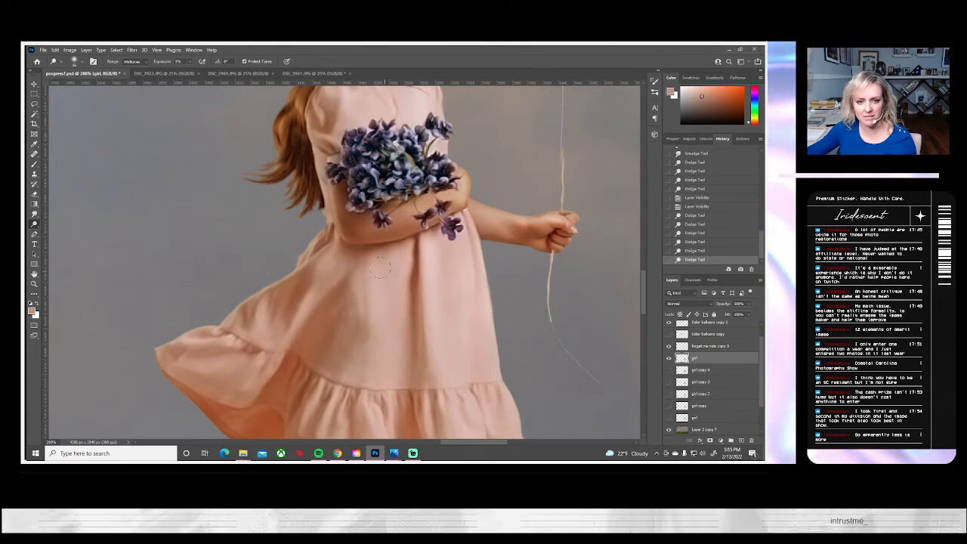
left_click_drag(404, 293, 414, 341)
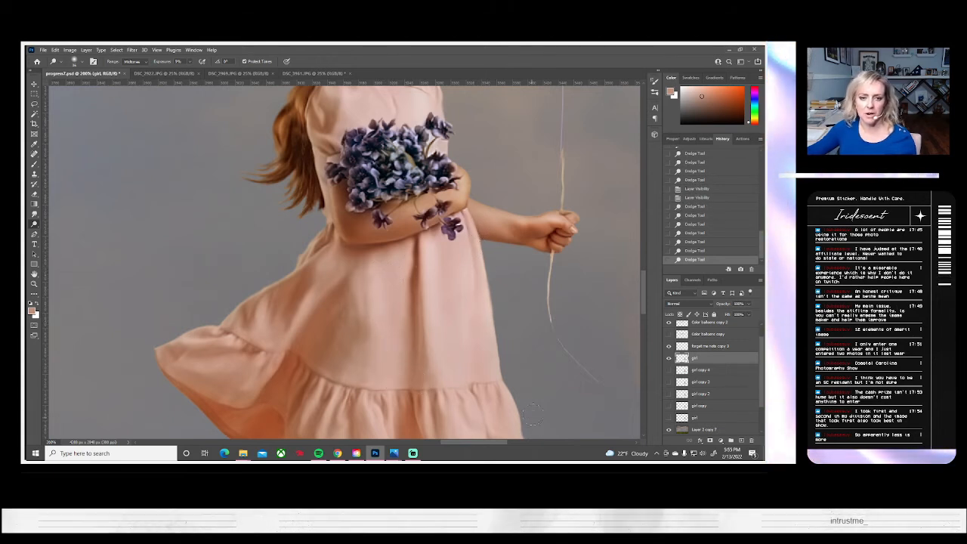
key("ctrl+z")
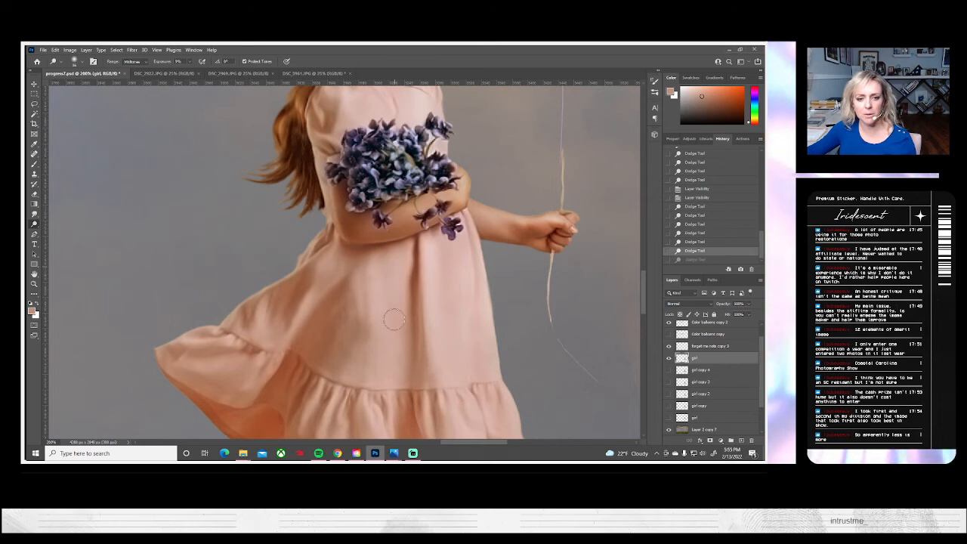
mouse_move(393, 320)
left_mouse_down()
mouse_move(397, 371)
mouse_move(483, 334)
left_mouse_up()
- Dodge the bodice above the flowers and the top of the skirt just under the forearm
scroll(362, 242, "up", 5)
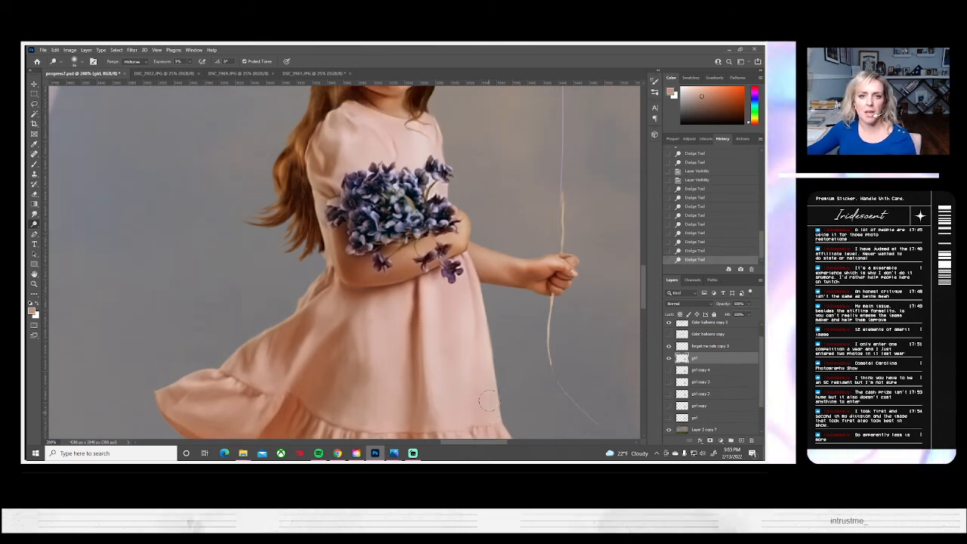
left_click_drag(358, 198, 364, 207)
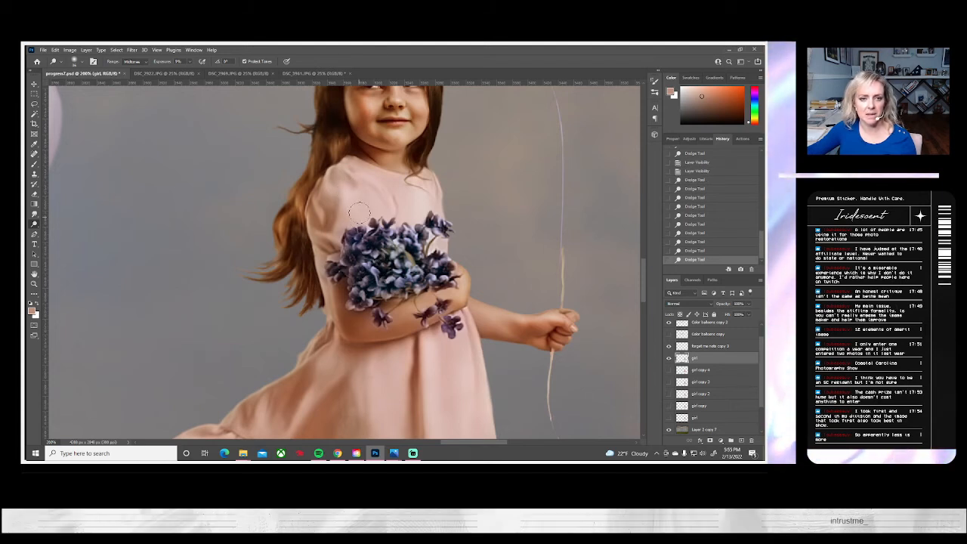
left_click(381, 321)
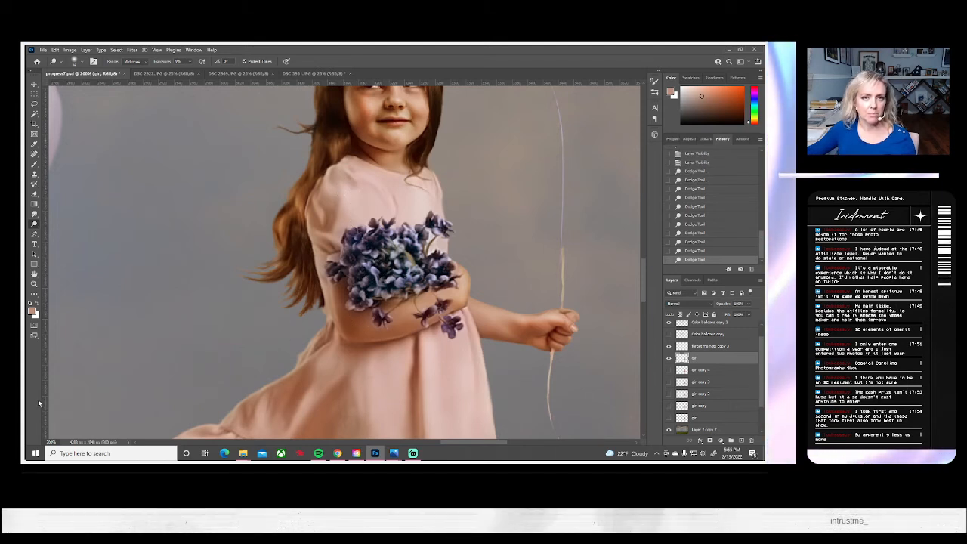
- Fit the whole composite in view and save the document
left_click(33, 283)
left_click(258, 62)
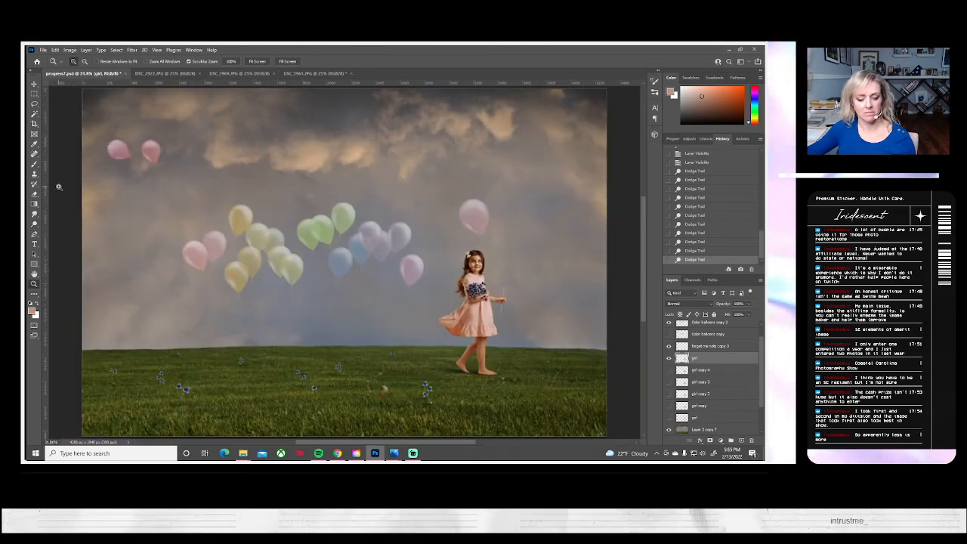
key("ctrl+s")
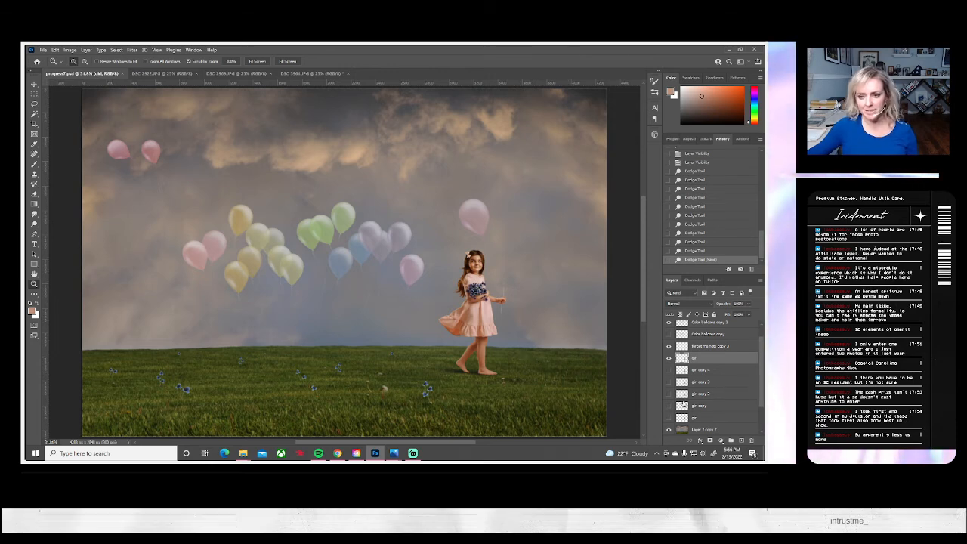
- Toggle the girl layer and then the Color balloons copy 2 layer off and on to check what each contributes
left_click(668, 358)
left_click(668, 359)
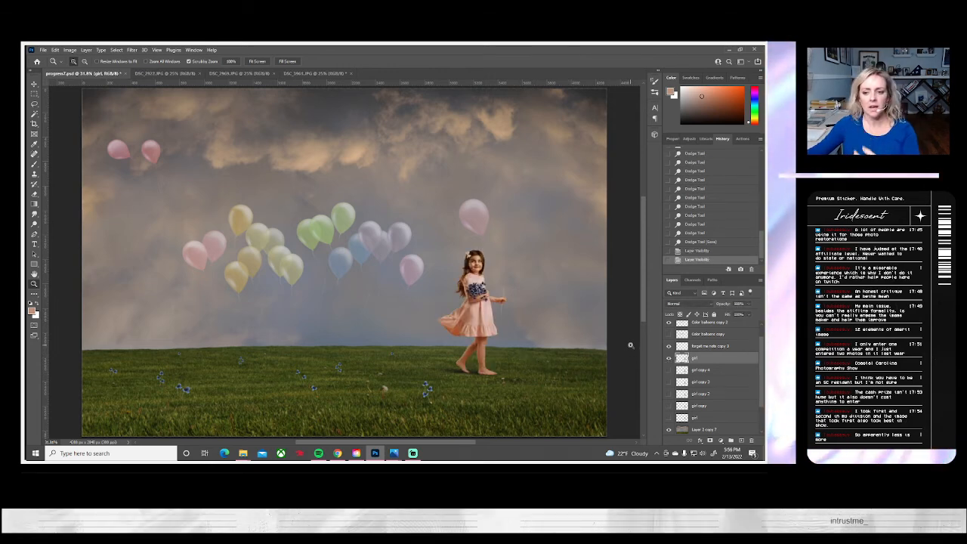
scroll(708, 364, "up", 1)
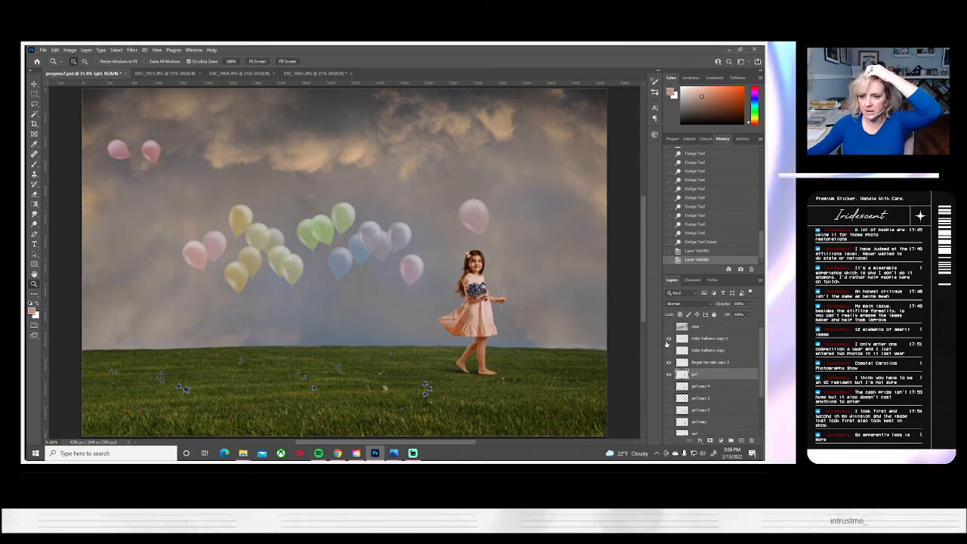
left_click(668, 339)
left_click(668, 339)
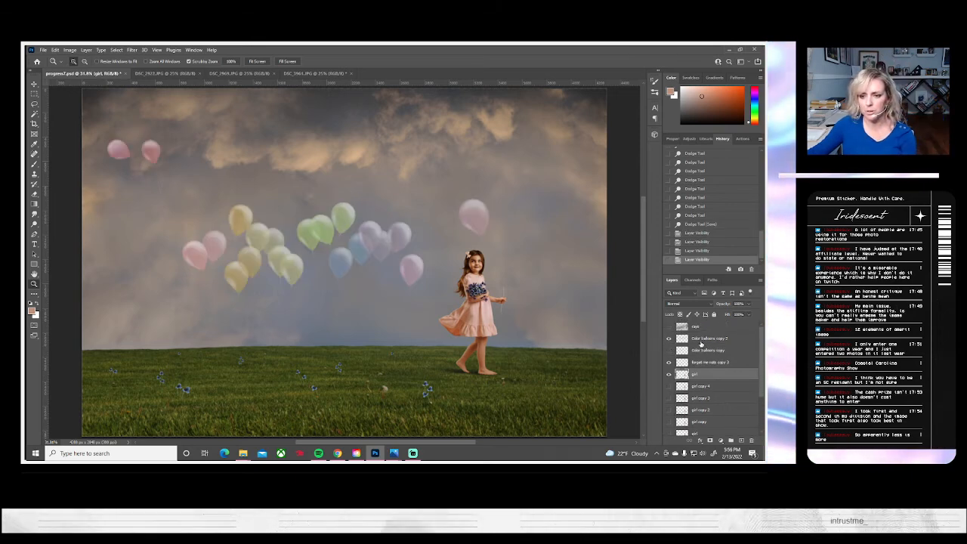
- Duplicate the Color balloons copy 2 layer, keeping the suggested name
right_click(698, 342)
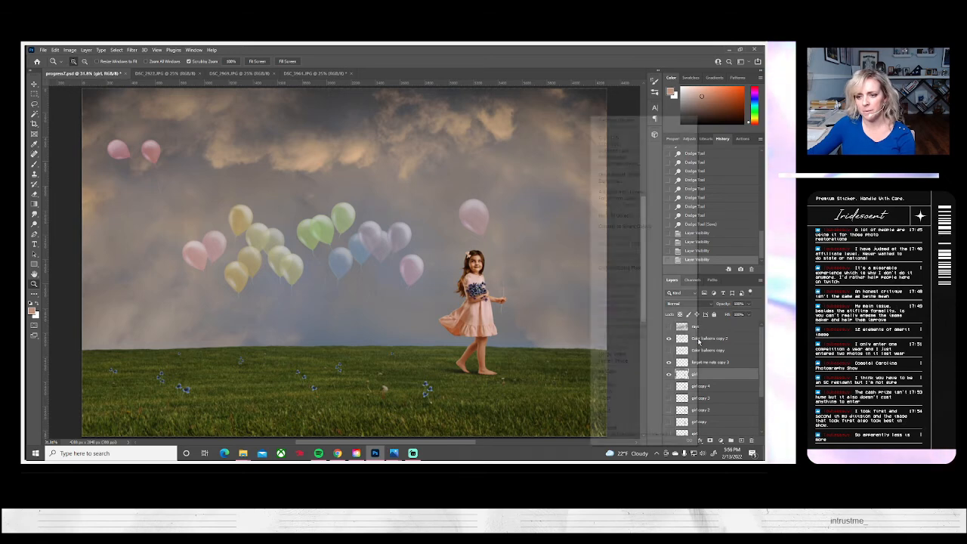
left_click(619, 162)
key("Return")
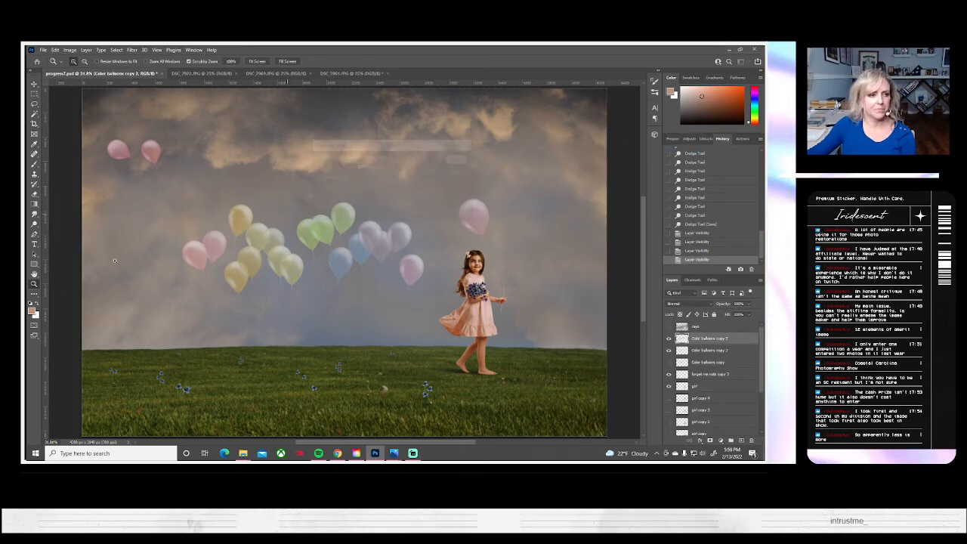
- Darken the knot and lower tip of the pink balloon above the girl with the Burn tool on the duplicated layer
left_click_drag(426, 225, 484, 287)
left_click(480, 222)
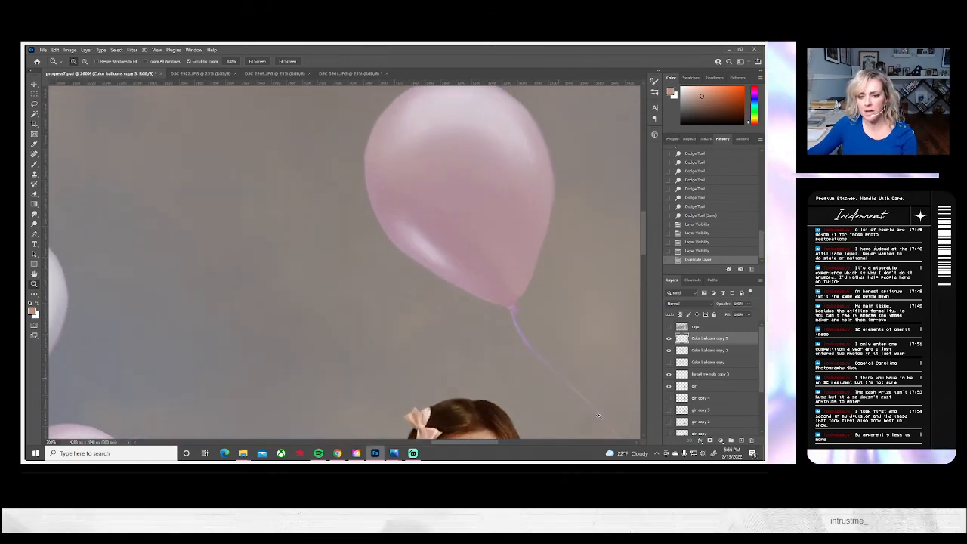
scroll(392, 303, "up", 1)
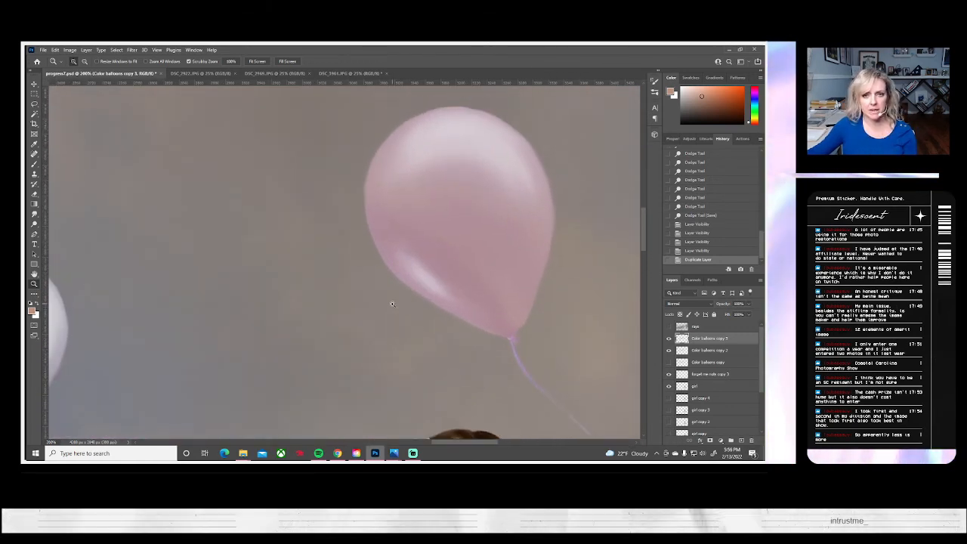
scroll(392, 303, "up", 1)
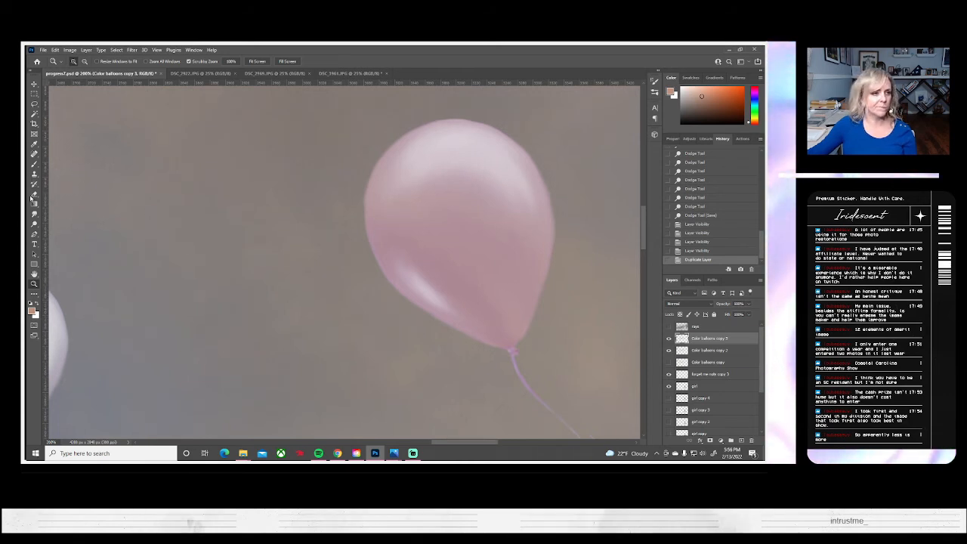
left_click(34, 225)
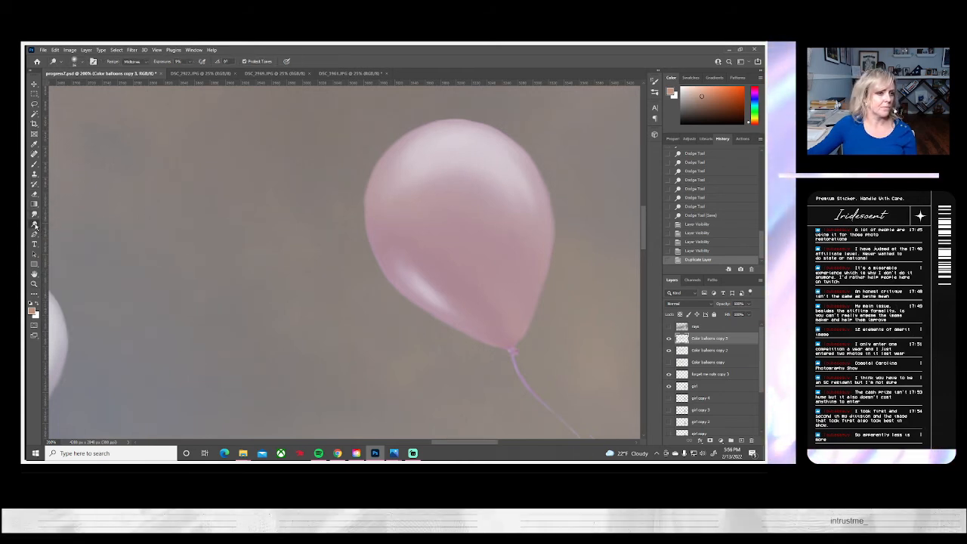
right_click(35, 225)
left_click(58, 232)
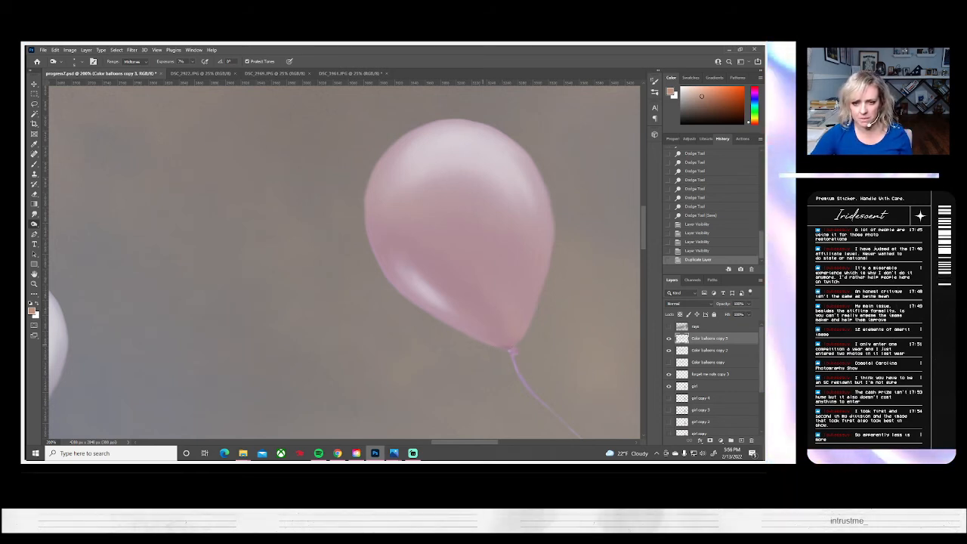
left_click_drag(516, 344, 514, 352)
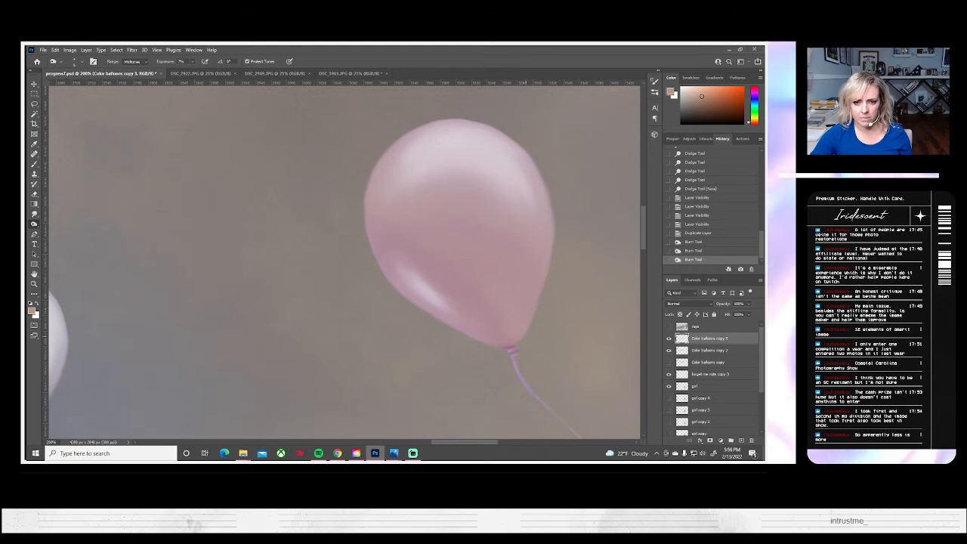
left_click_drag(508, 346, 516, 347)
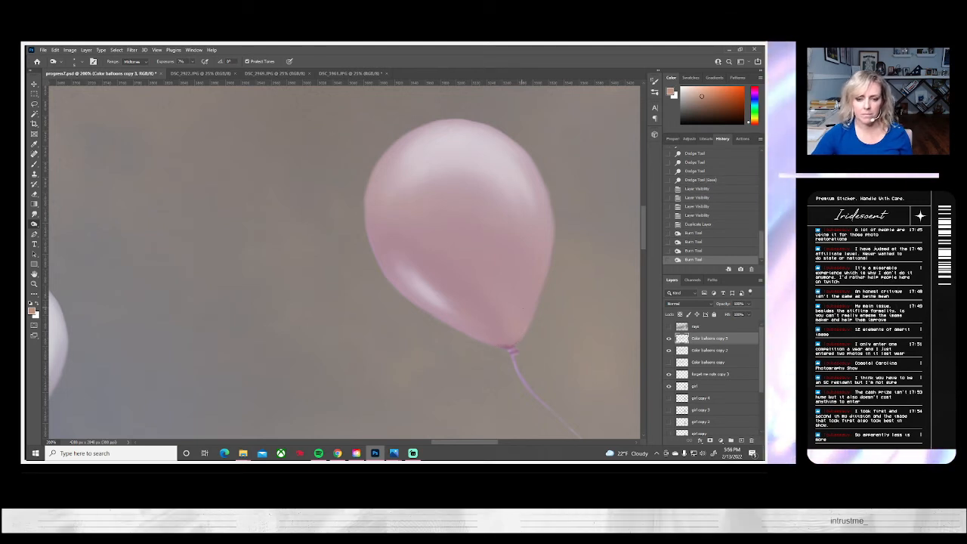
left_click_drag(289, 398, 453, 162)
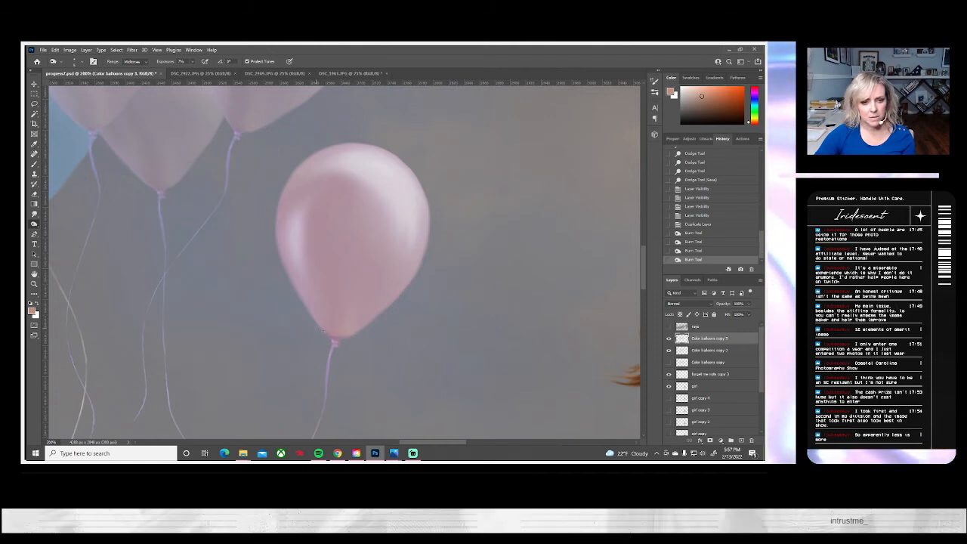
- Darken the pink balloon's tip and the lower tips and knots of the three neighbouring purple balloons with the Burn tool
left_click_drag(316, 81, 335, 80)
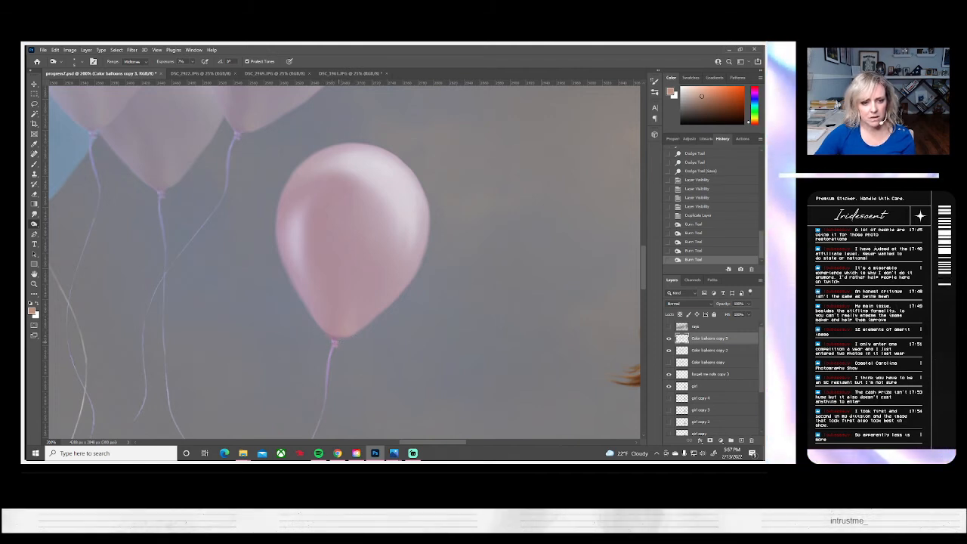
left_click_drag(334, 81, 325, 81)
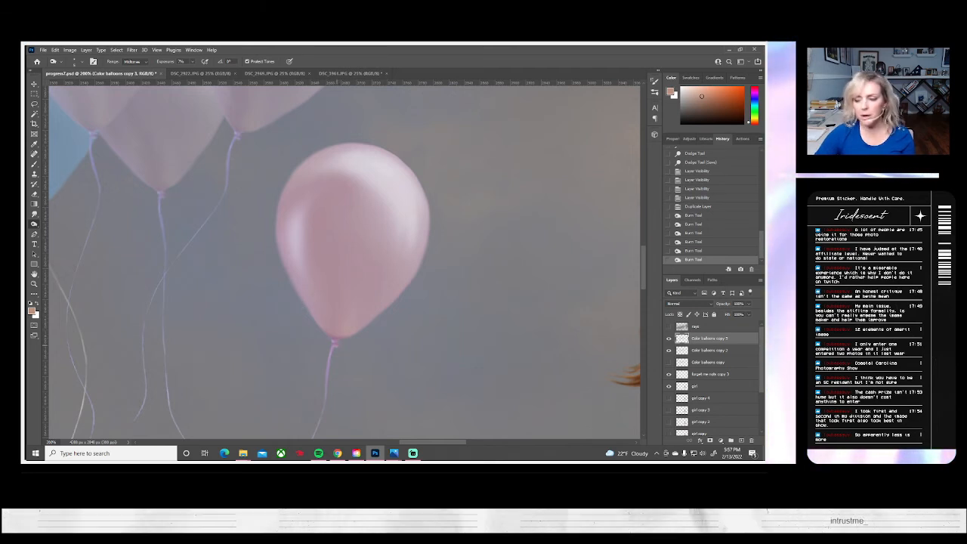
left_click(336, 81)
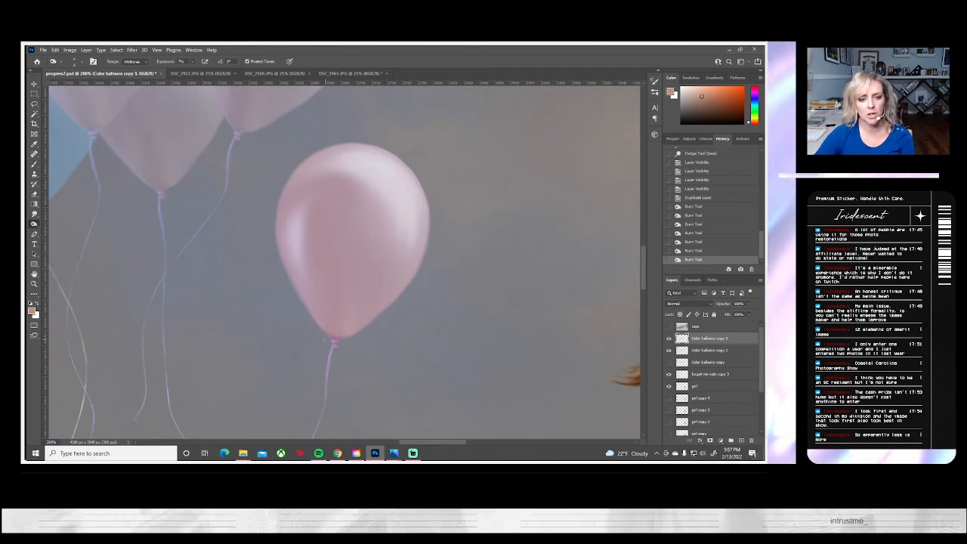
left_click_drag(250, 320, 412, 401)
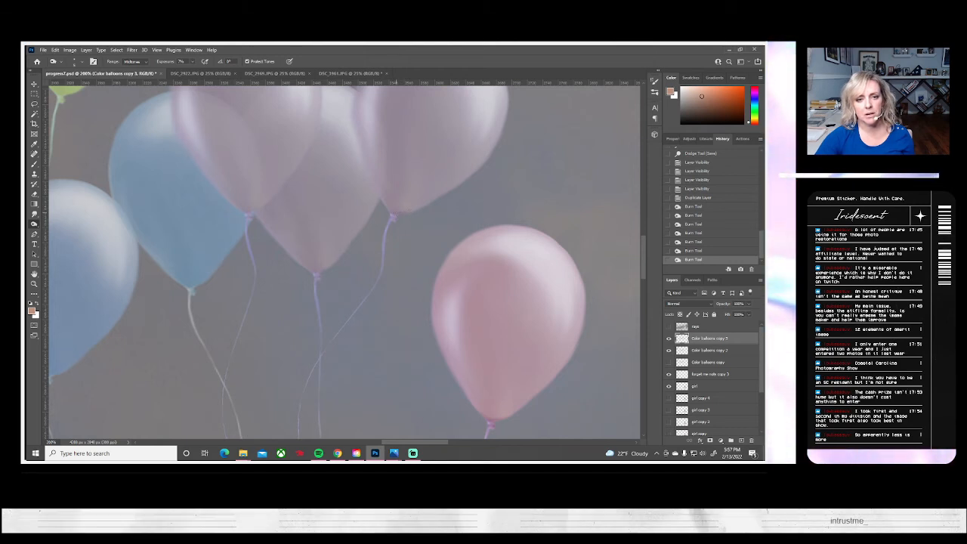
left_click_drag(408, 212, 345, 213)
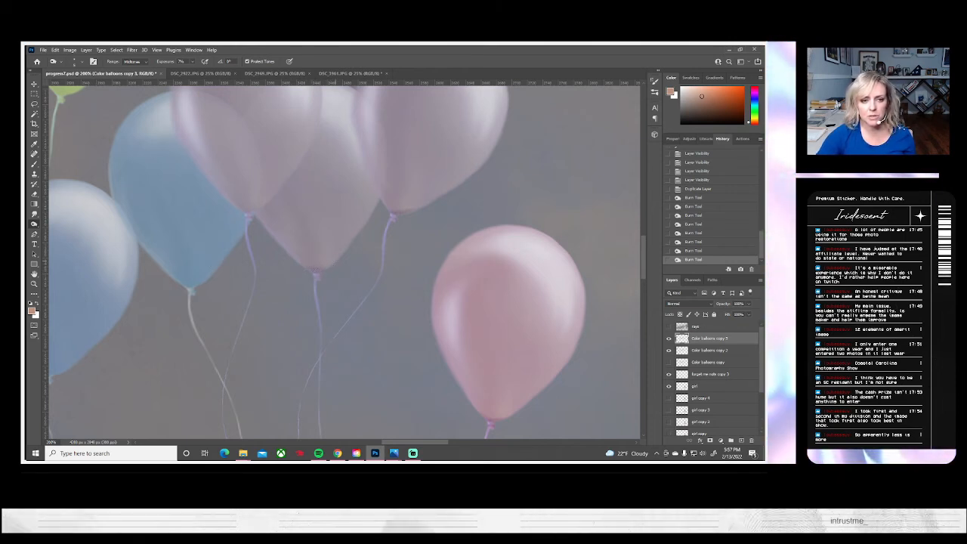
left_click_drag(335, 261, 302, 261)
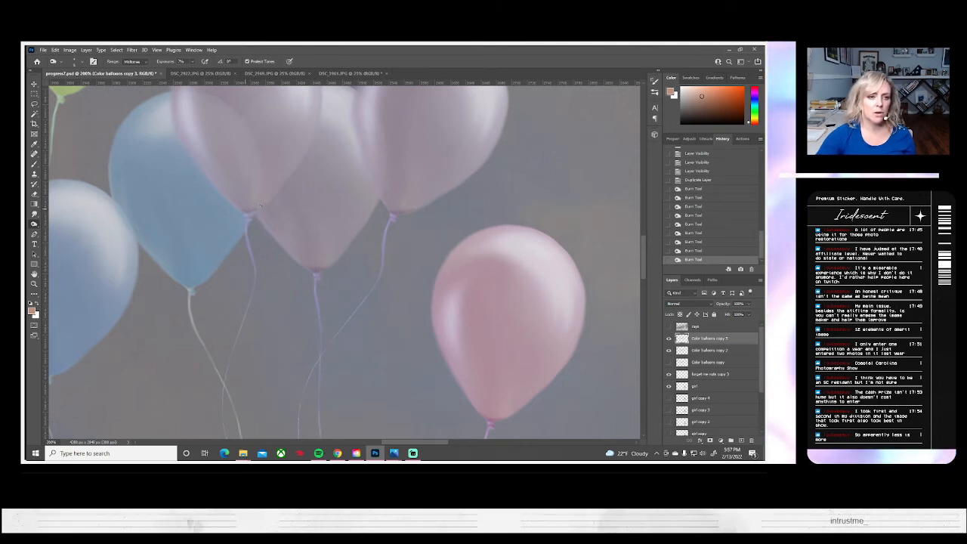
left_click_drag(260, 204, 250, 215)
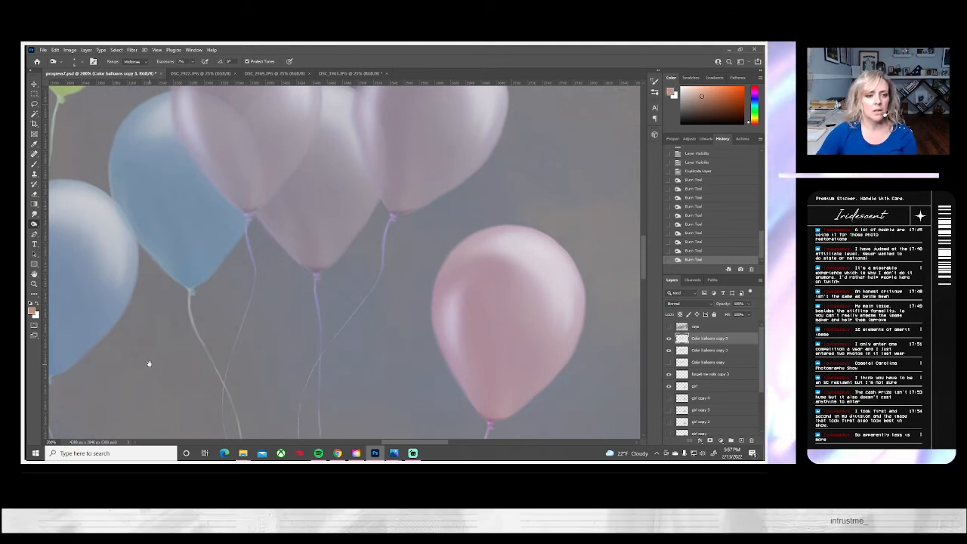
- Burn the lower tips and knots of the two blue balloons
left_click_drag(149, 363, 269, 384)
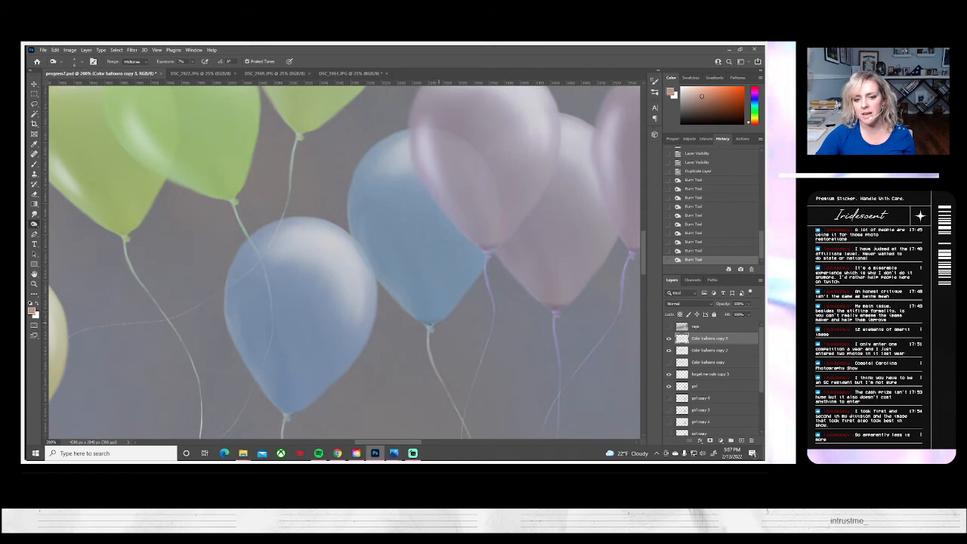
left_click_drag(404, 317, 423, 326)
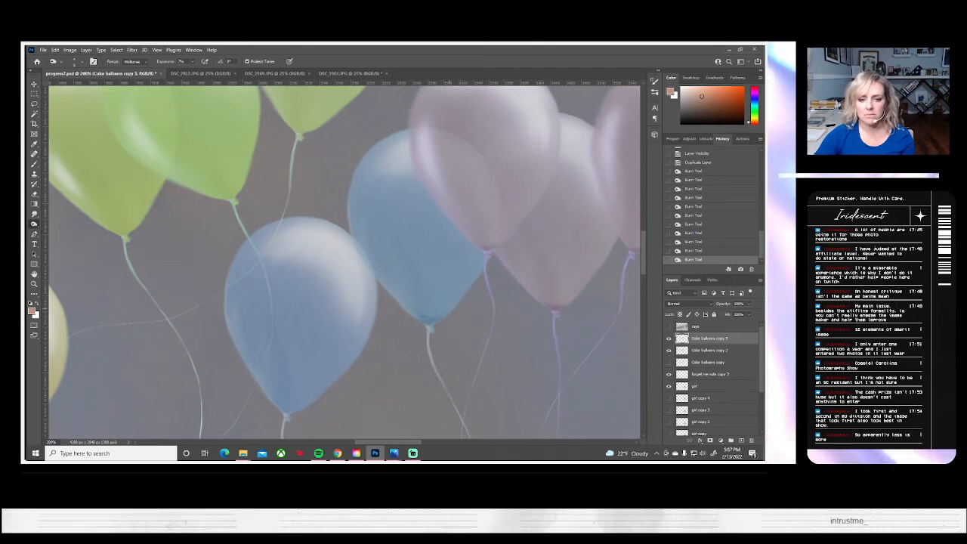
left_click_drag(424, 318, 404, 321)
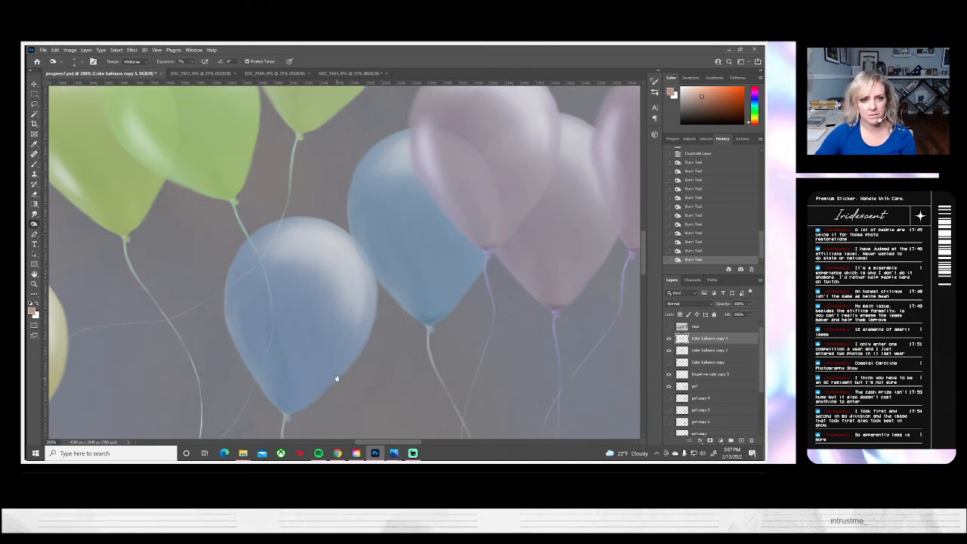
left_click_drag(334, 377, 373, 367)
left_click_drag(337, 394, 348, 395)
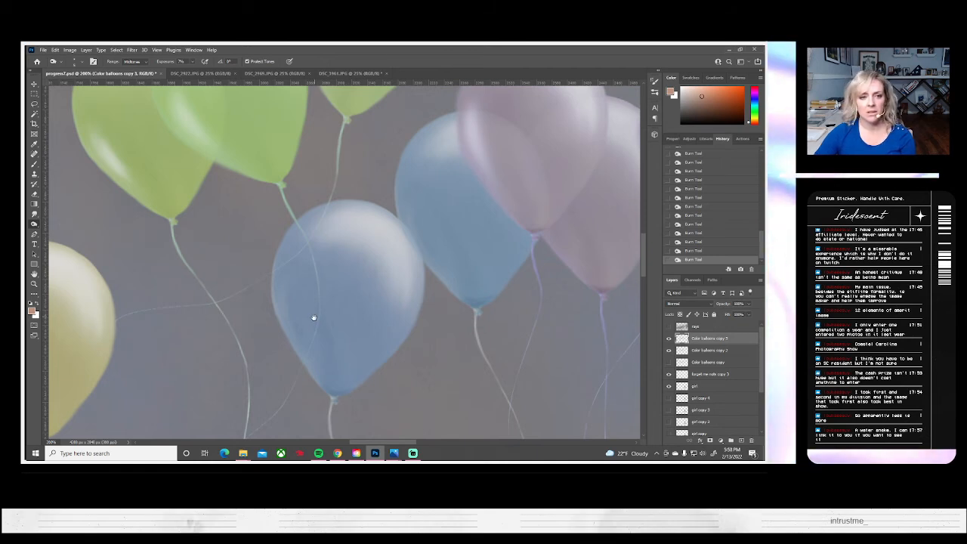
- Burn the lower tips and knots of the green balloons and the pale yellow balloons
left_click_drag(345, 335, 365, 415)
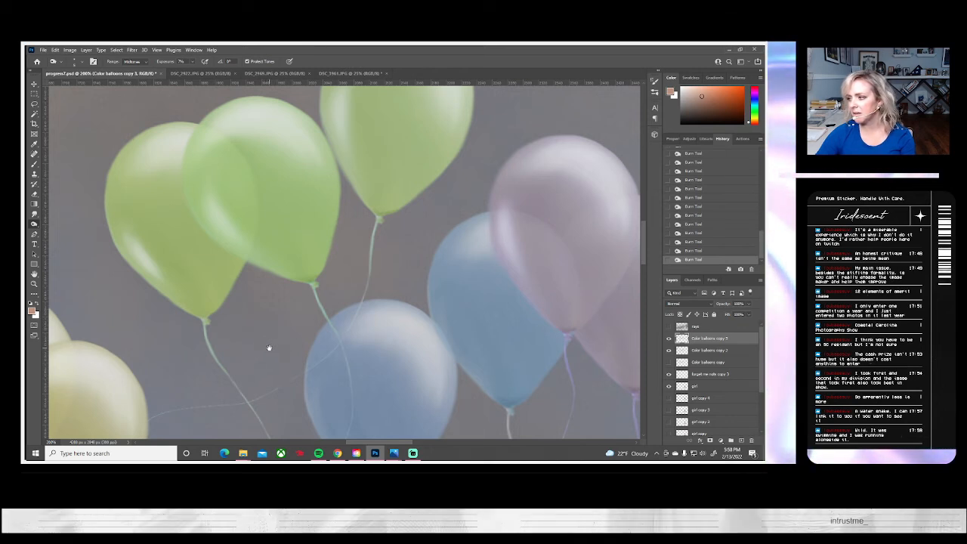
left_click_drag(294, 336, 342, 324)
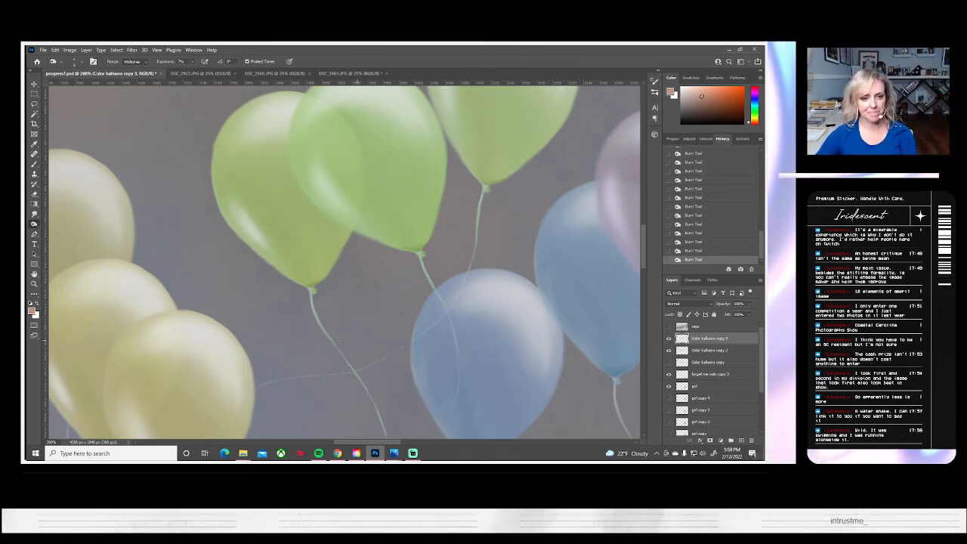
left_click_drag(292, 348, 367, 192)
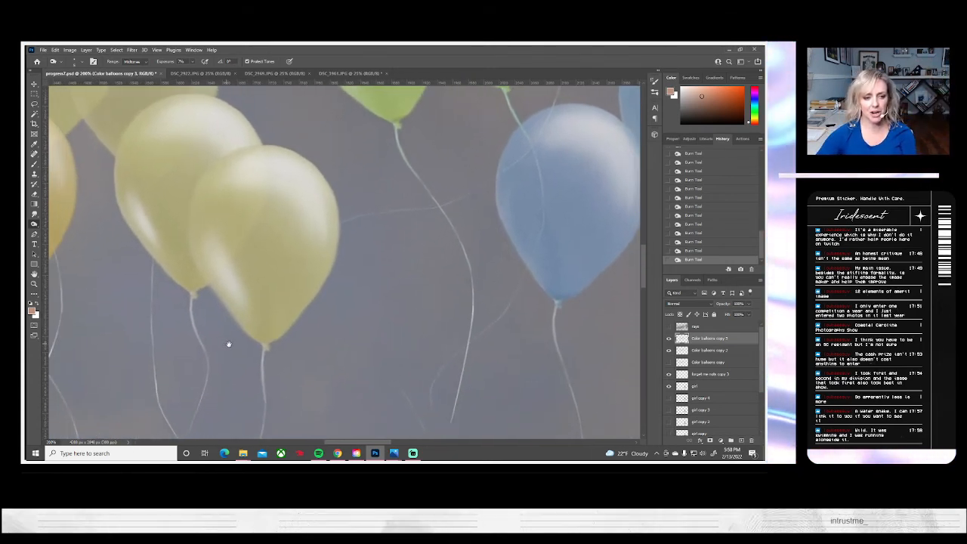
left_click_drag(250, 345, 312, 334)
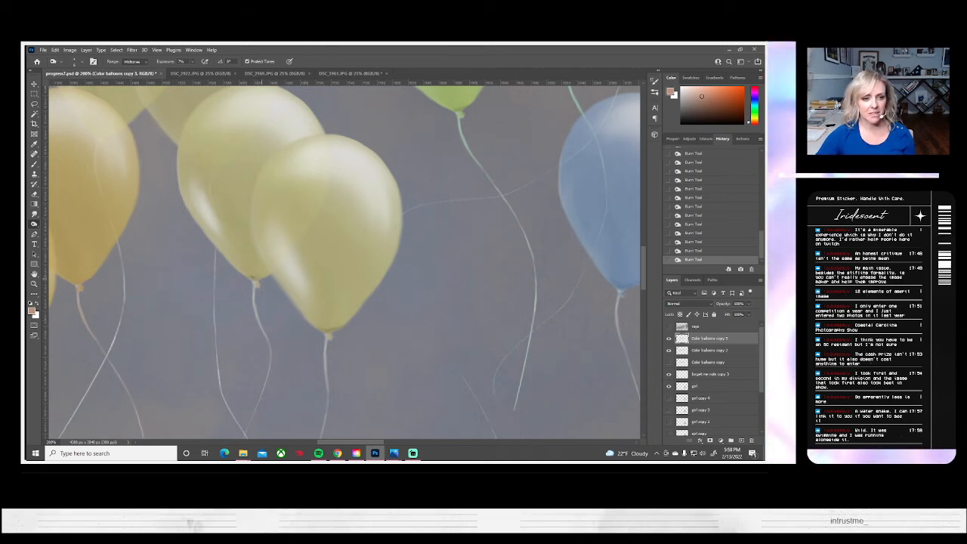
- Burn the lower tips and knots of the golden yellow balloons and the pink and red balloons beyond them
left_click_drag(233, 308, 448, 365)
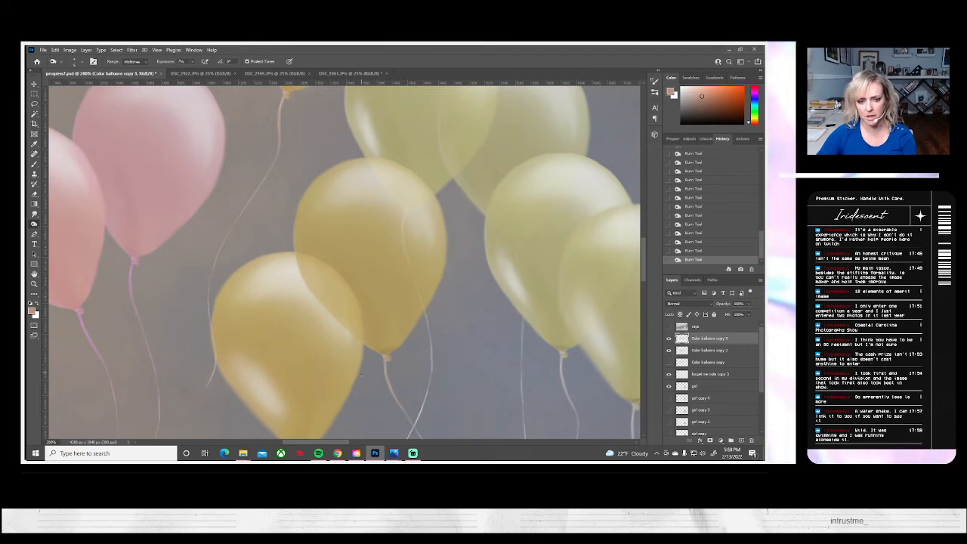
left_click_drag(356, 388, 355, 284)
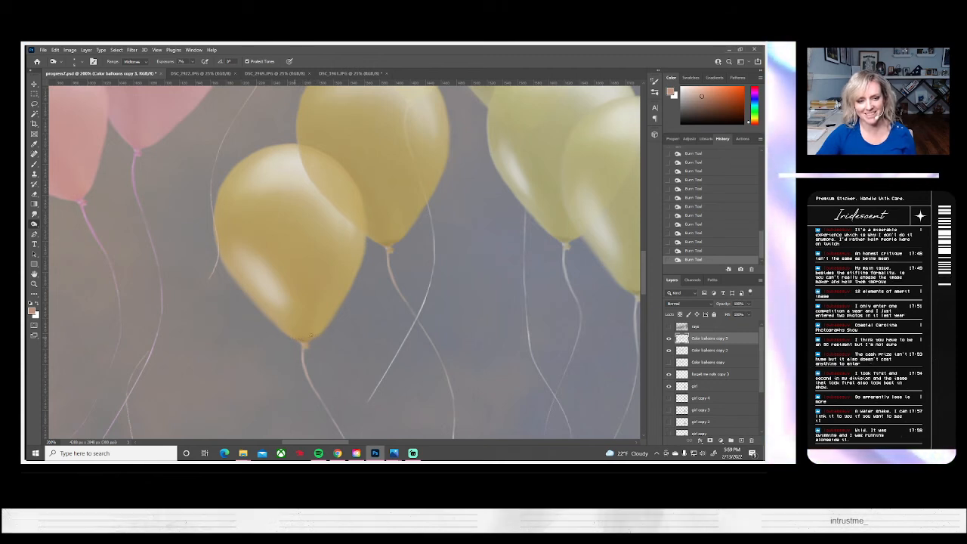
left_click_drag(235, 345, 422, 409)
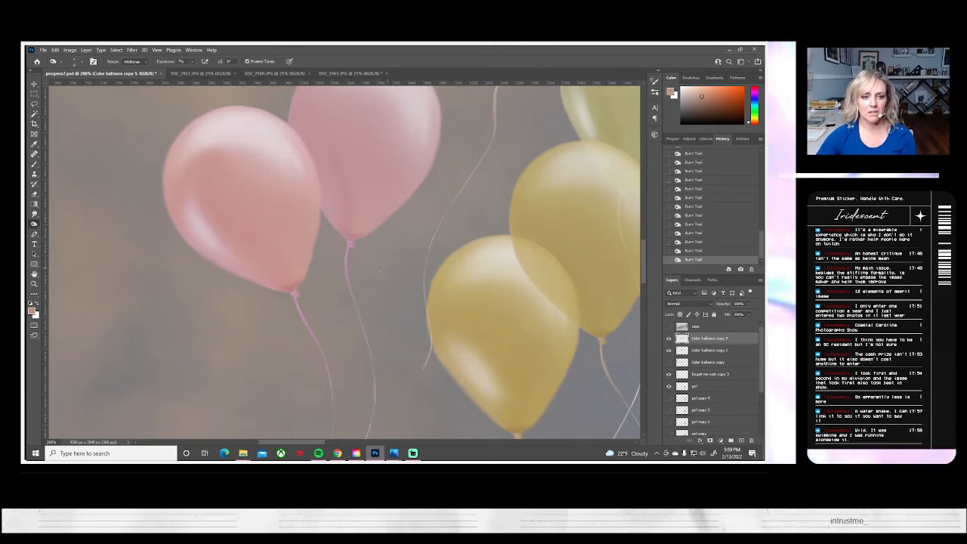
left_click_drag(354, 280, 356, 327)
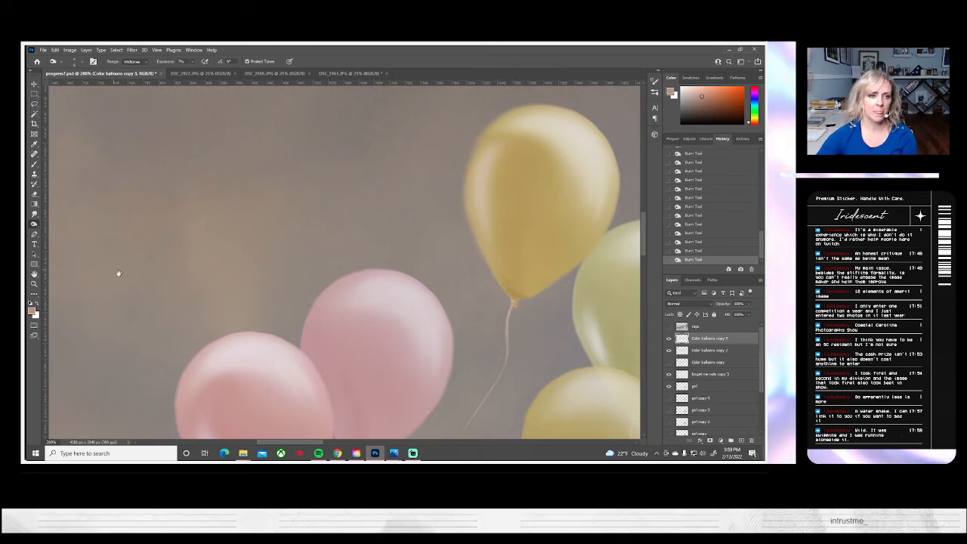
left_click_drag(119, 274, 385, 315)
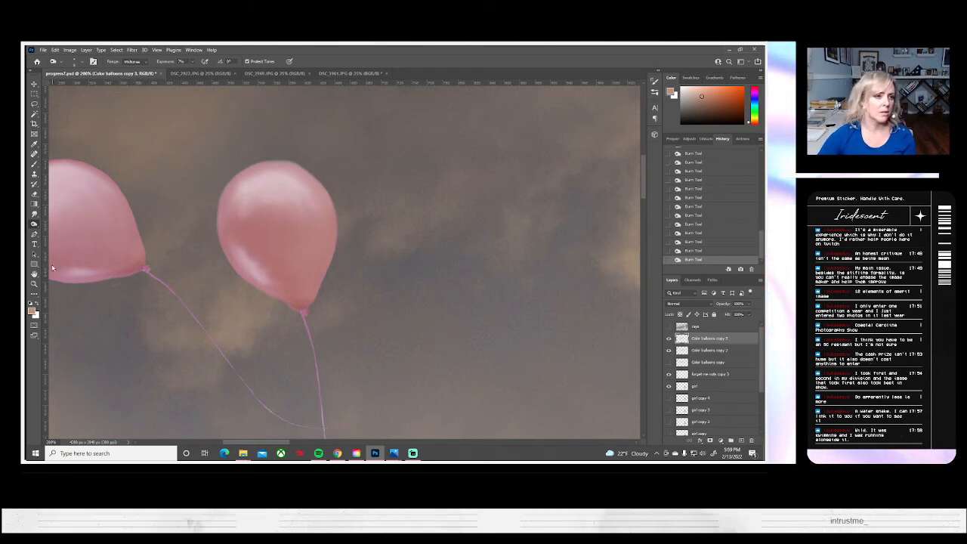
- Enlarge the Burn brush and shade the lower ends of the red and pink balloons more broadly
left_click(77, 62)
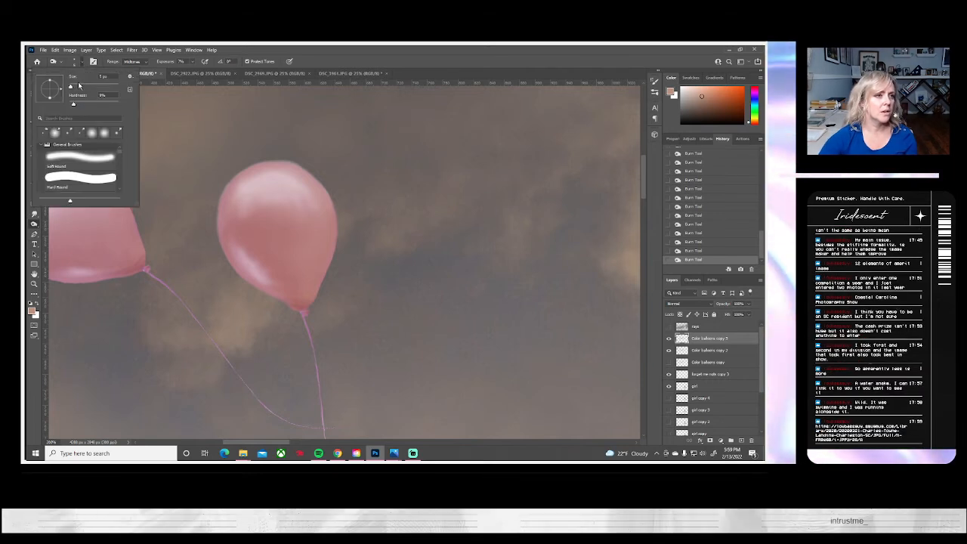
left_click(79, 86)
left_click(155, 240)
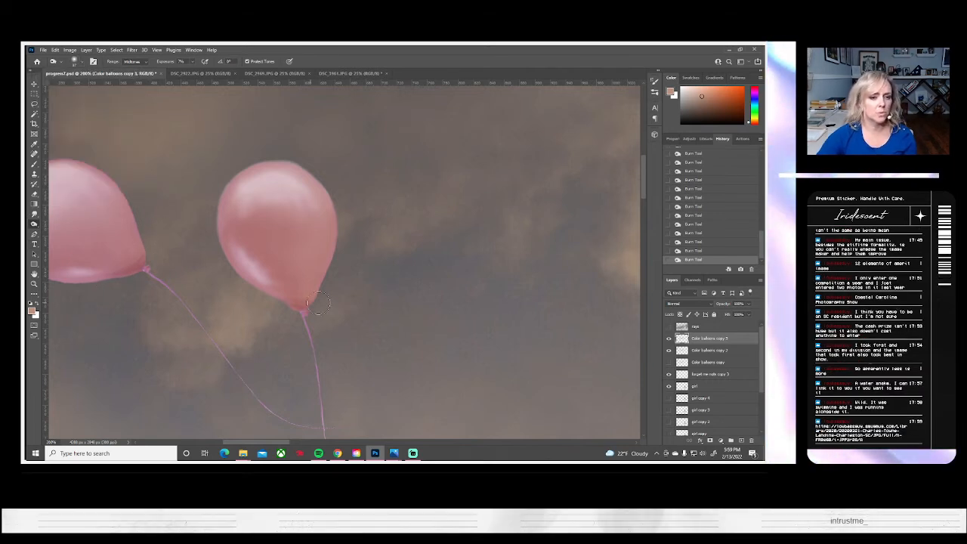
left_click_drag(410, 358, 312, 190)
left_click_drag(368, 324, 330, 142)
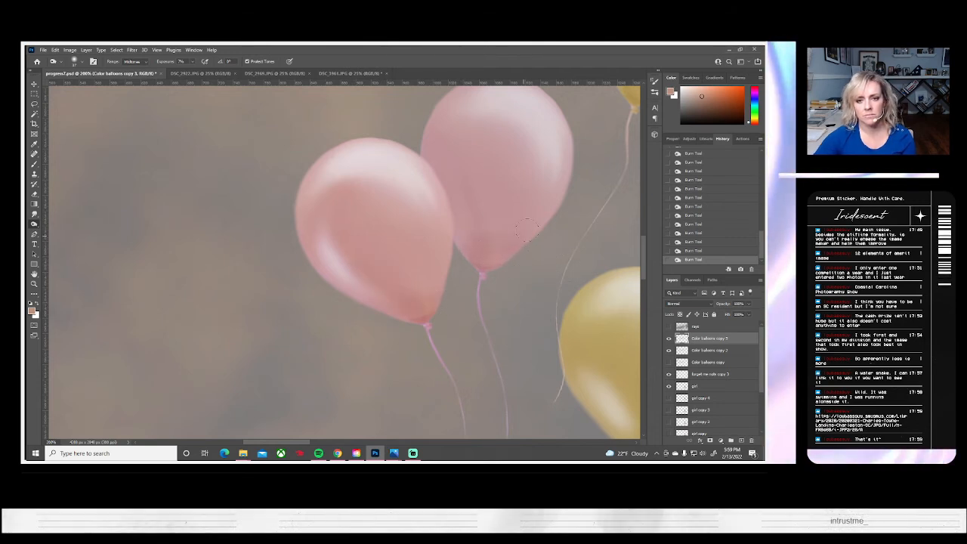
- Shade the lower parts of the golden yellow balloons with the larger Burn brush
left_click_drag(464, 340, 270, 435)
left_click_drag(385, 272, 298, 343)
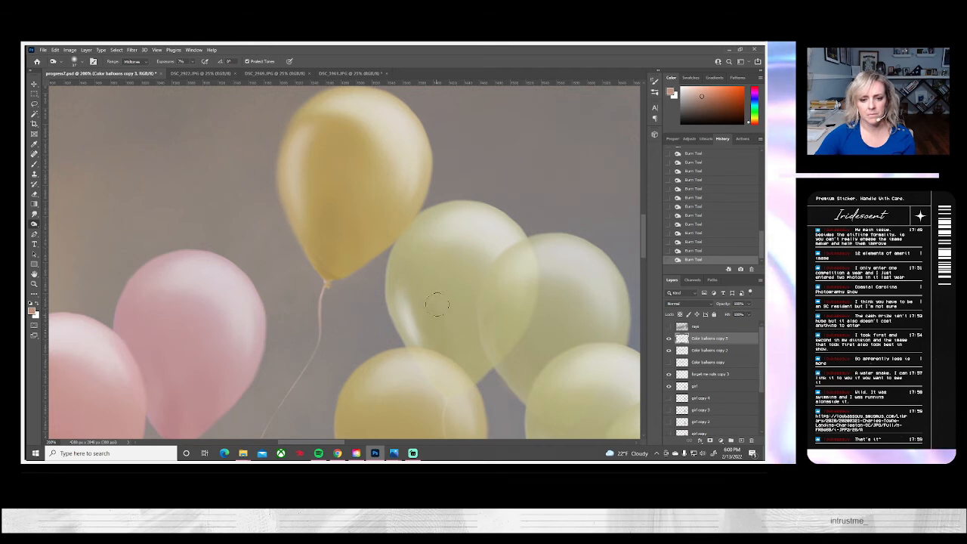
left_click_drag(335, 391, 288, 231)
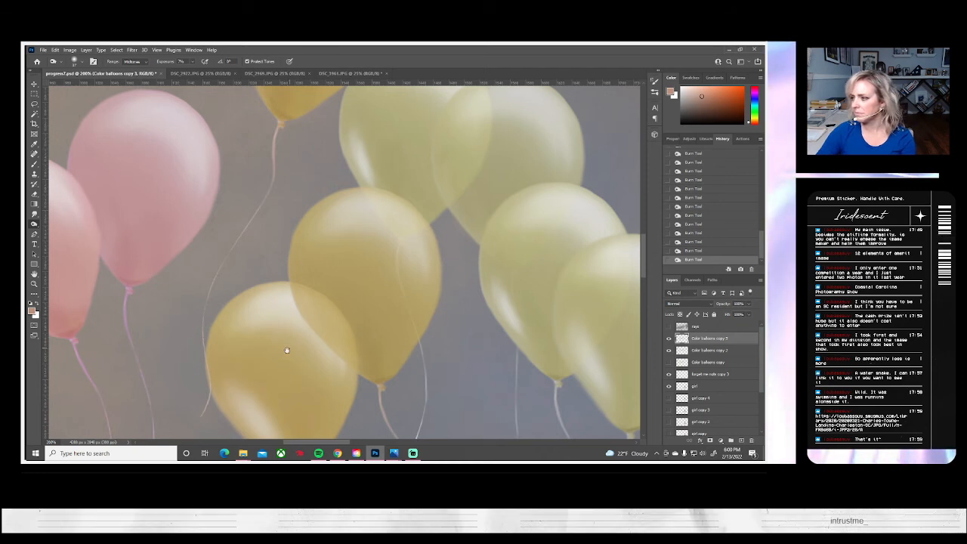
left_click_drag(345, 342, 432, 247)
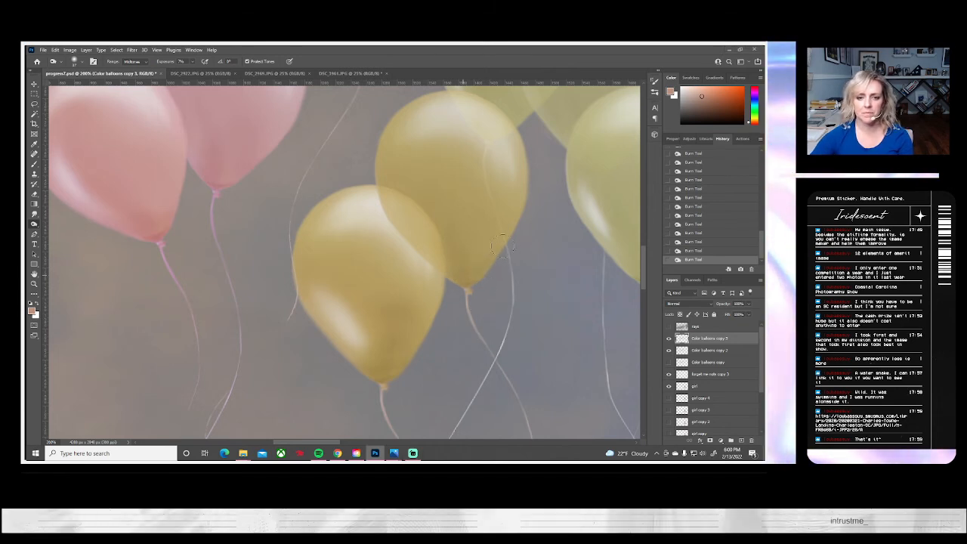
- Shade the lower parts of the pale yellow balloon cluster with the larger Burn brush
left_click_drag(592, 310, 316, 374)
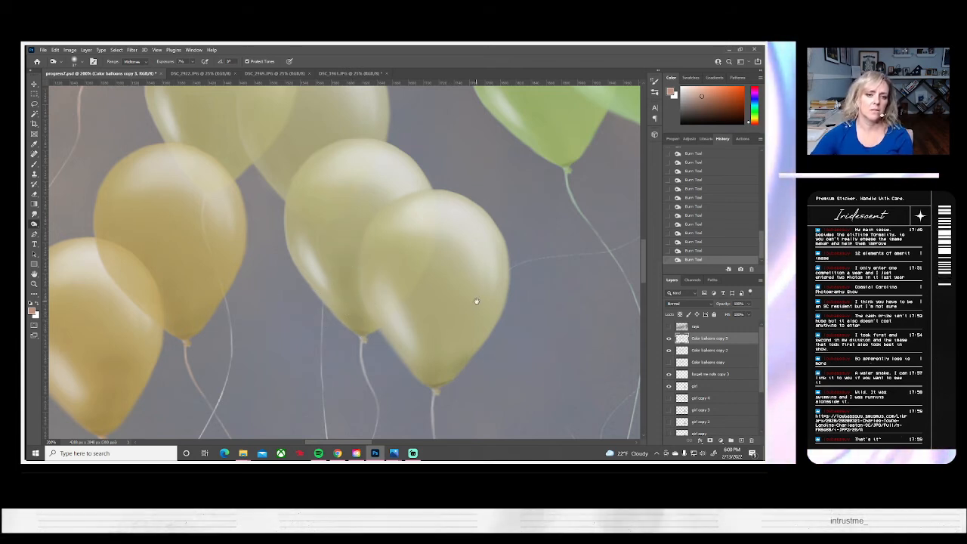
left_click_drag(475, 300, 445, 411)
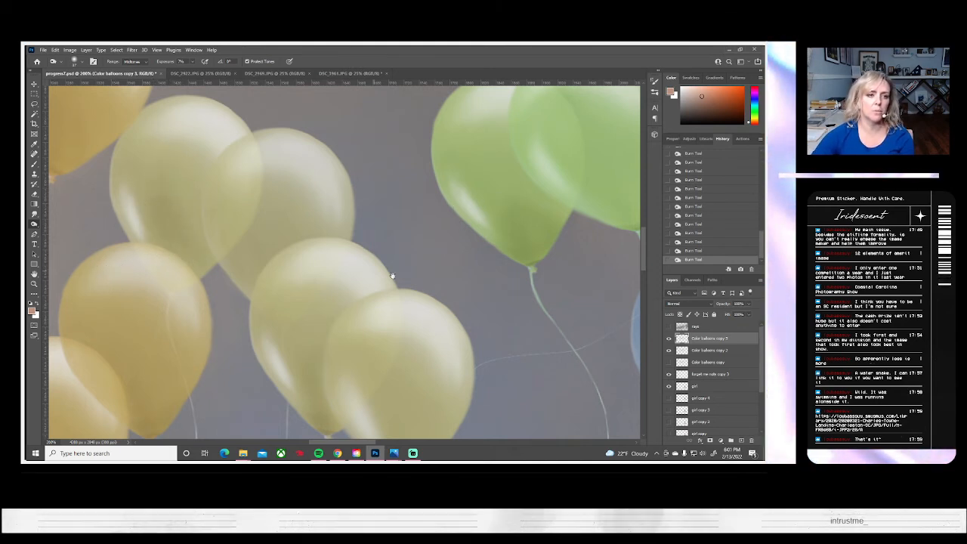
left_click_drag(491, 298, 420, 317)
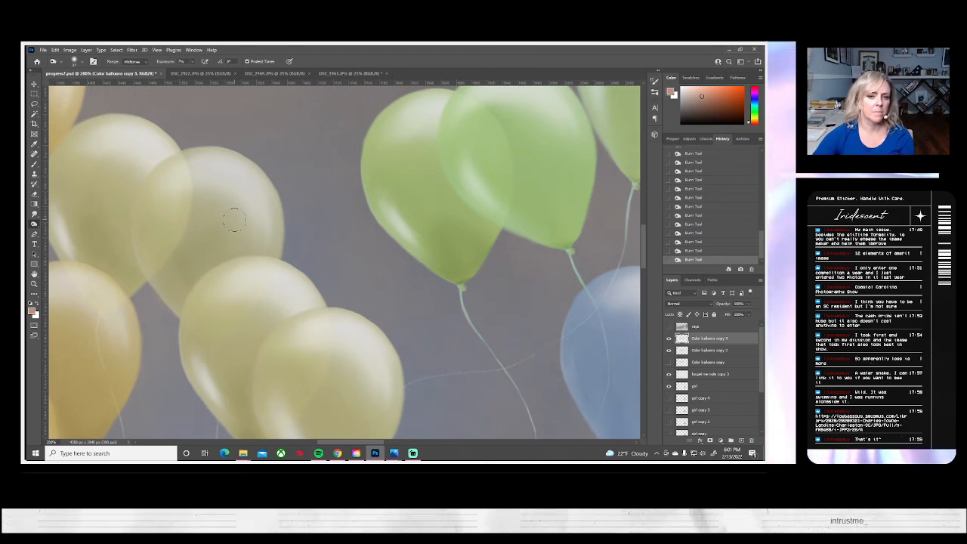
- Shade the lower parts of the three green balloons with the larger Burn brush
left_click_drag(525, 321, 392, 356)
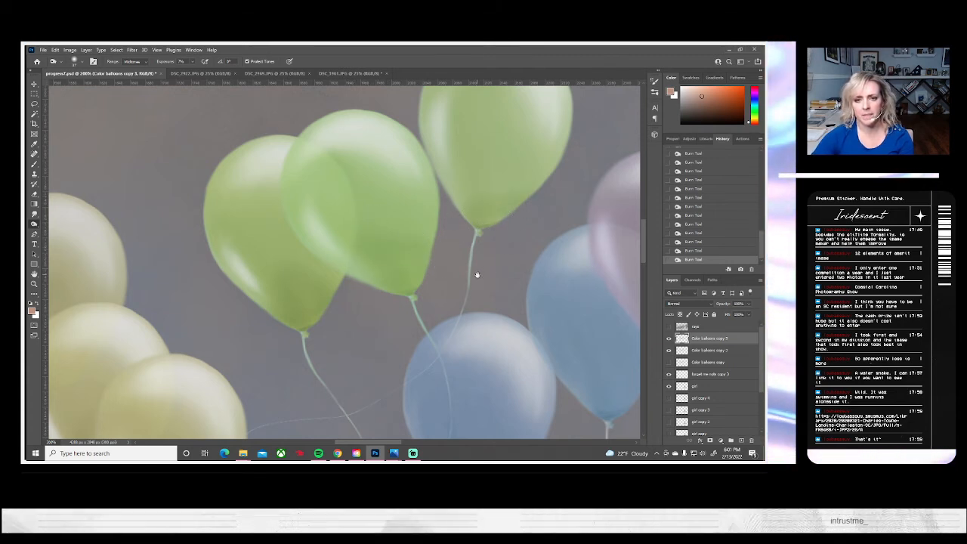
left_click_drag(458, 223, 358, 258)
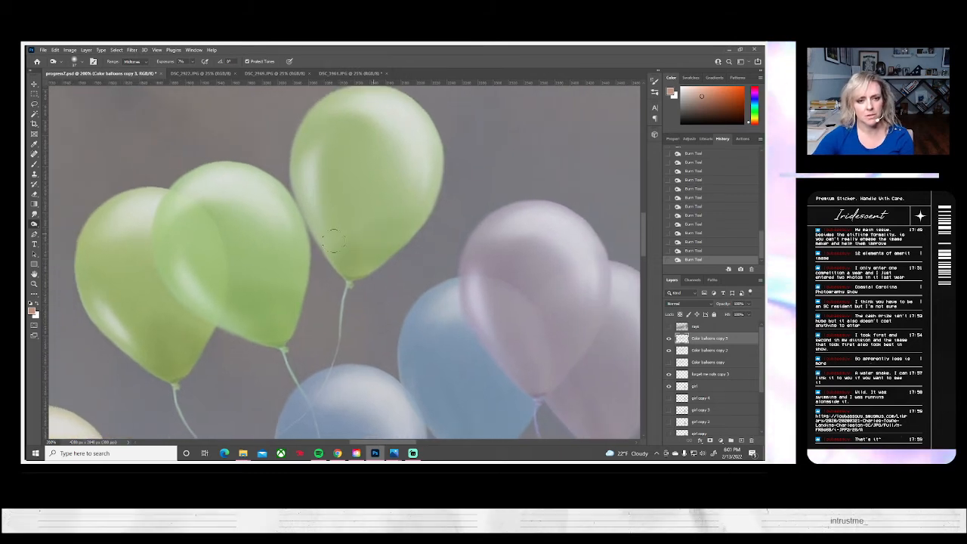
mouse_move(377, 345)
left_mouse_down()
mouse_move(371, 246)
mouse_move(355, 327)
left_mouse_up()
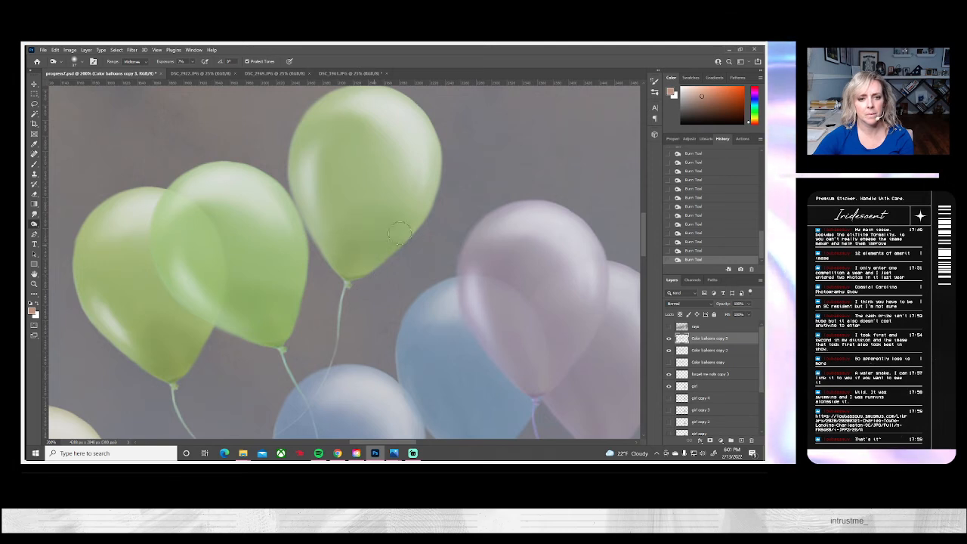
- Shade the lower parts of the blue and purple balloons with the larger Burn brush
left_click_drag(396, 333, 422, 247)
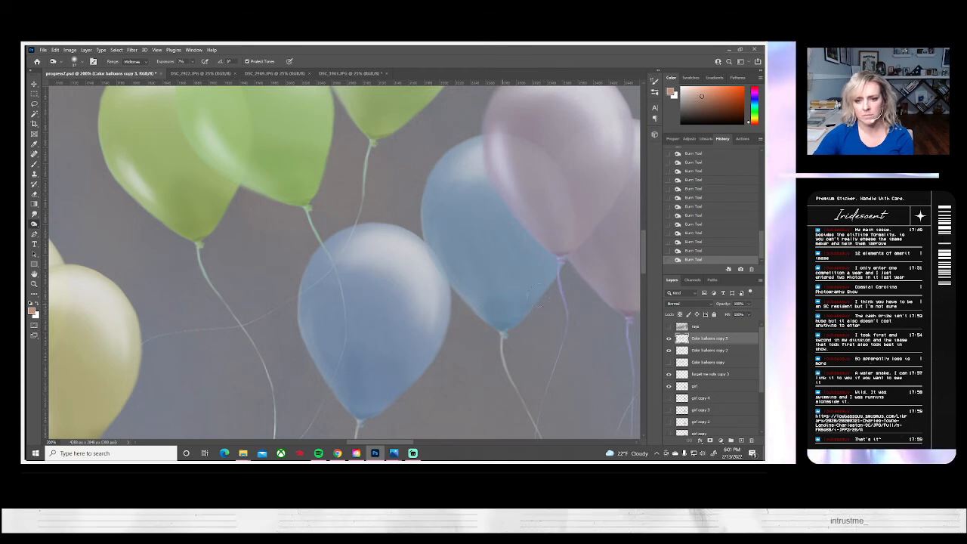
left_click_drag(533, 332, 386, 393)
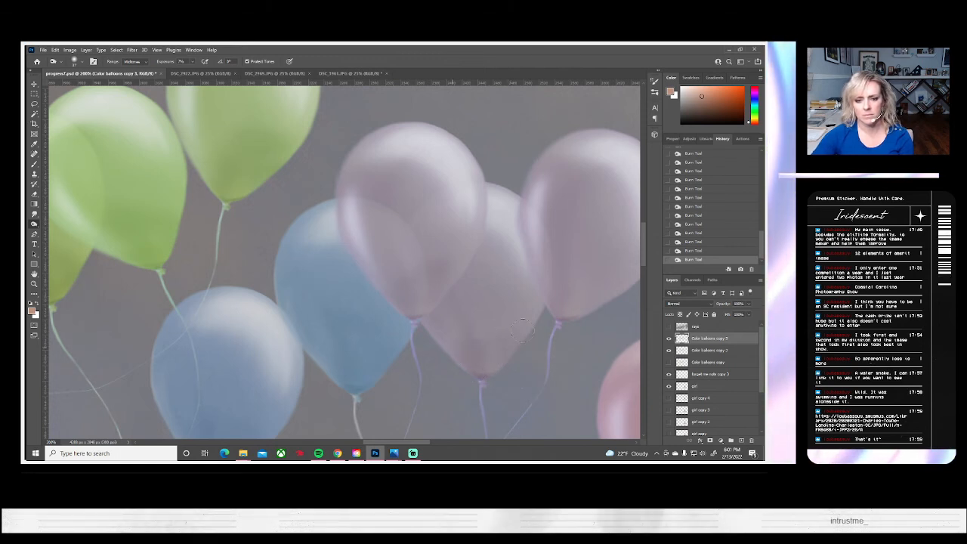
left_click_drag(526, 354, 363, 371)
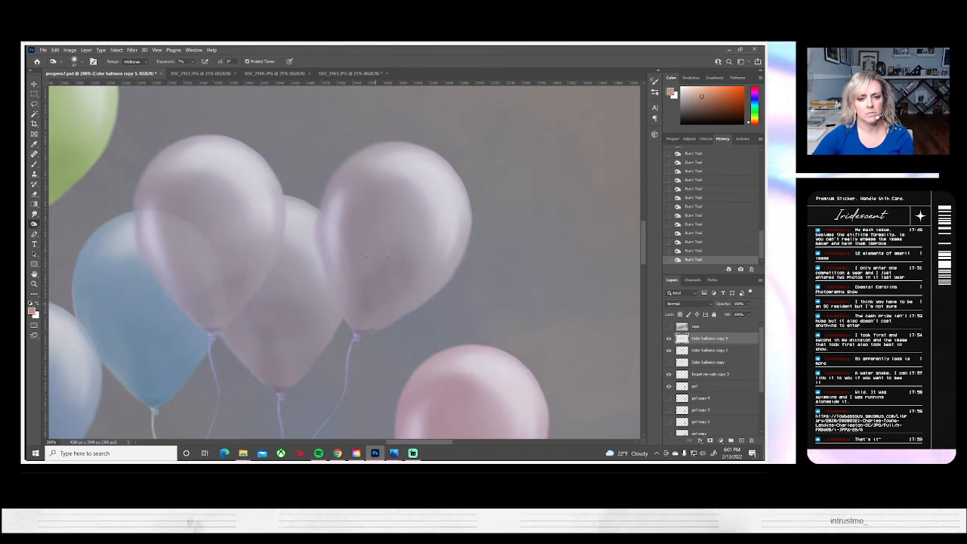
- Shade the lower parts of the pink balloons nearest the girl with the Burn brush, after rechecking the last purple balloon stroke
scroll(478, 295, "down", 3)
scroll(477, 295, "left", 1)
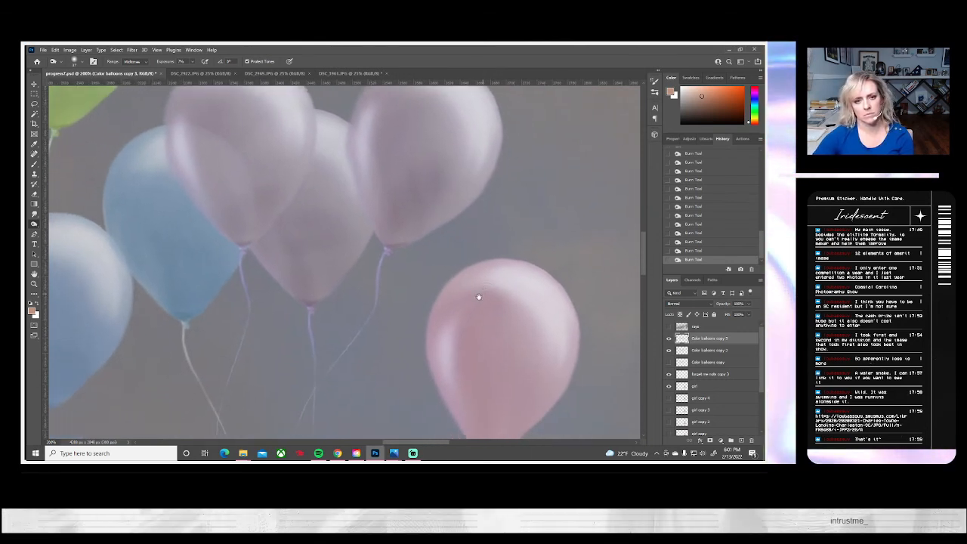
key("ctrl+z")
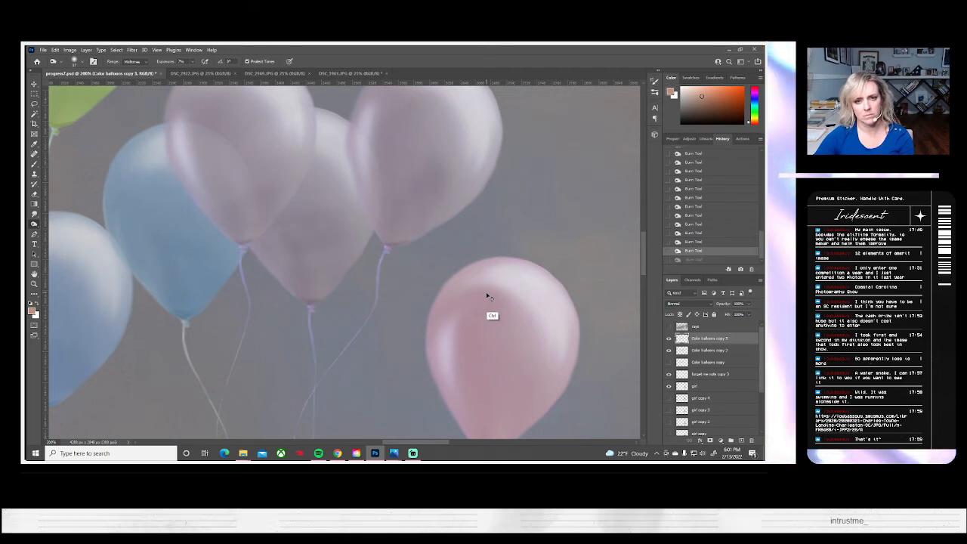
key("ctrl+shift+z")
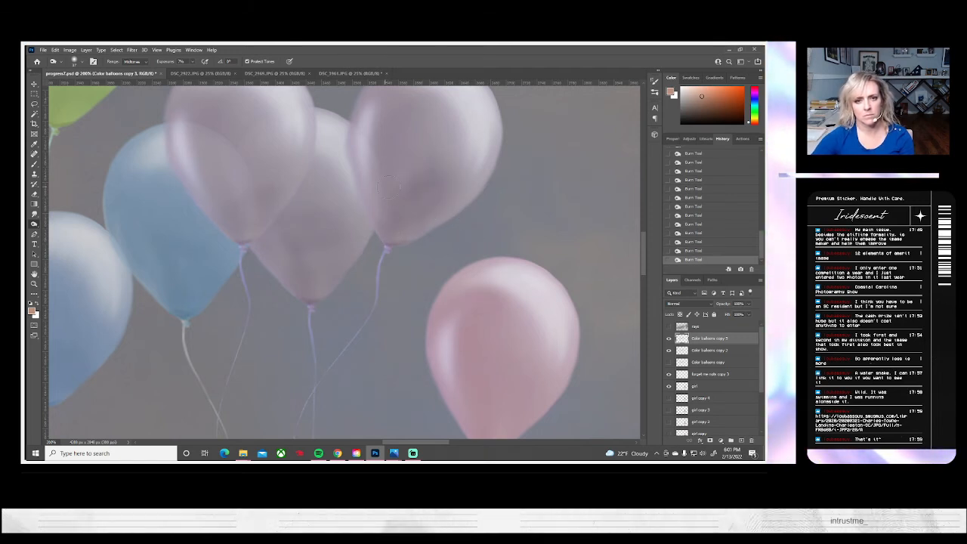
left_click_drag(455, 416, 388, 341)
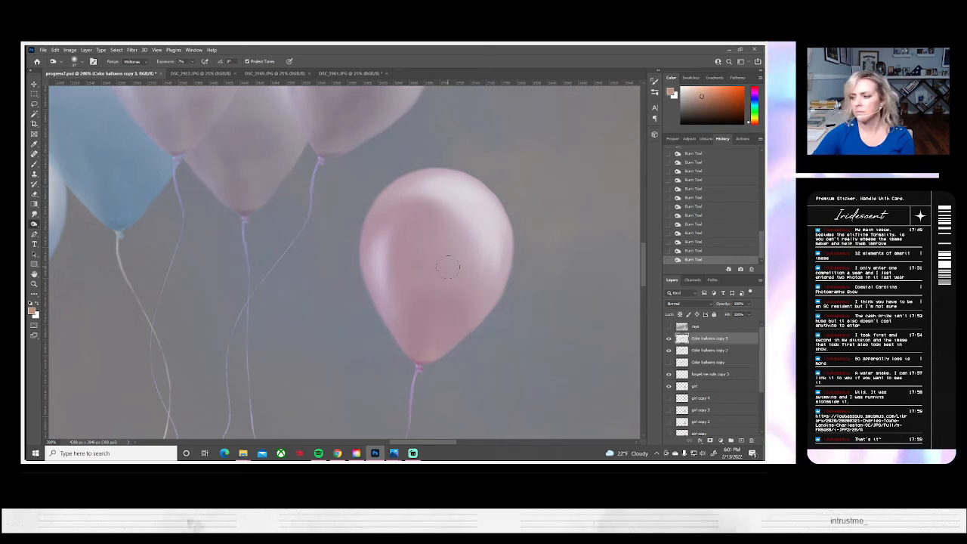
left_click_drag(347, 371, 344, 407)
left_click_drag(276, 287, 285, 382)
left_click_drag(247, 215, 225, 307)
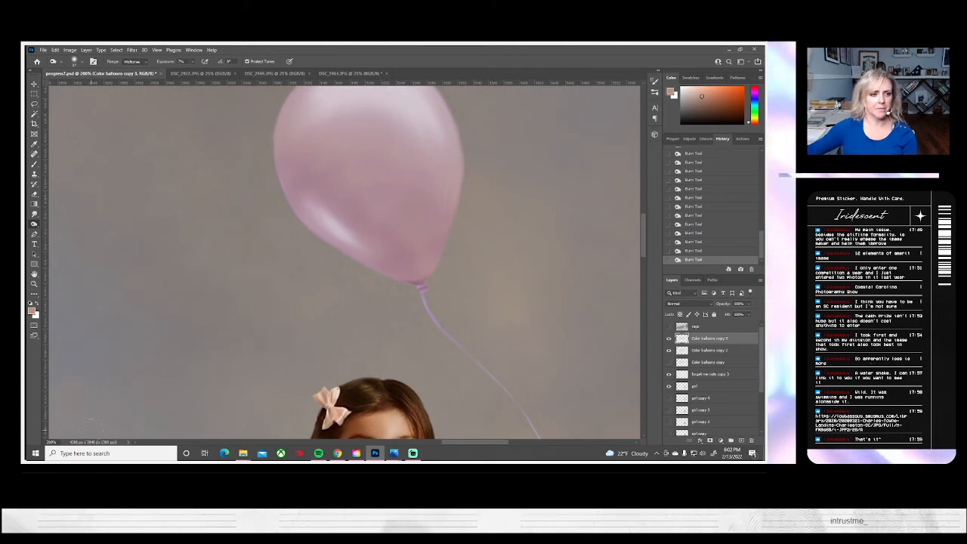
- Compare the Color balloons copy 2 and copy 3 layers over the full image by toggling visibility, leaving only copy 3 shown
left_click(34, 284)
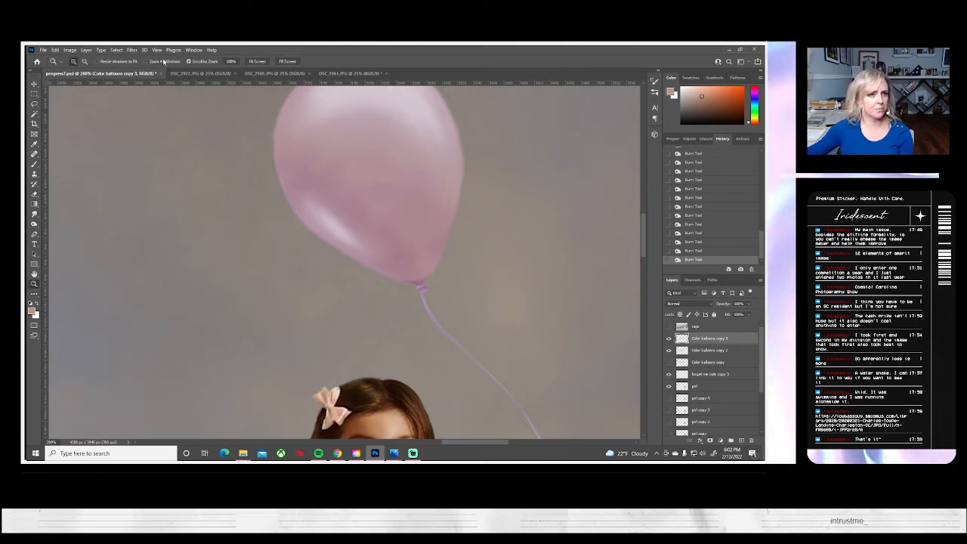
left_click(253, 62)
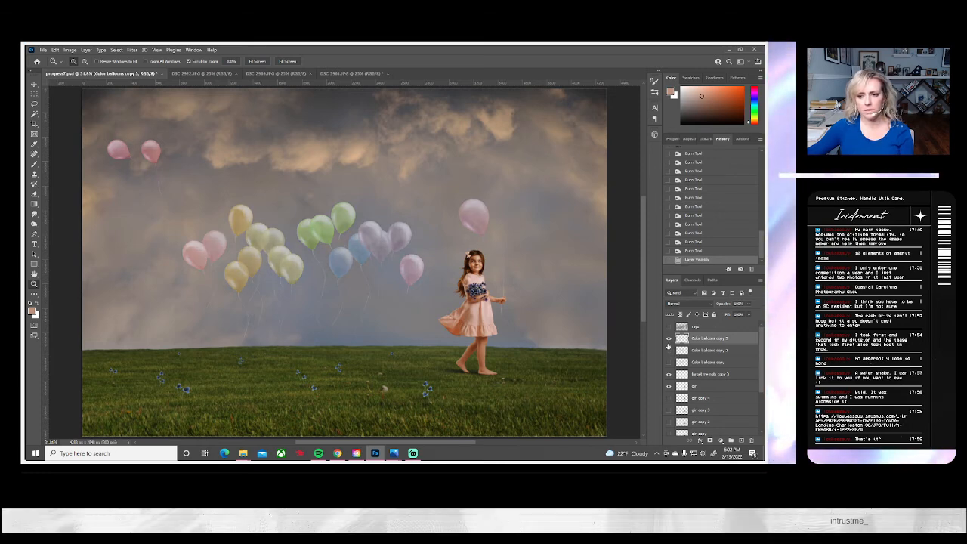
left_click(667, 351)
left_click(668, 340)
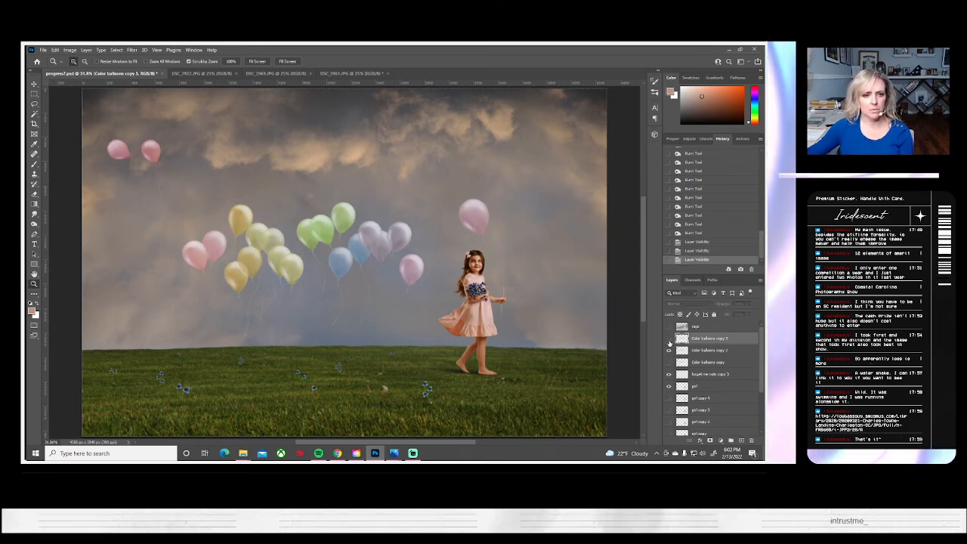
left_click(669, 341)
left_click(668, 341)
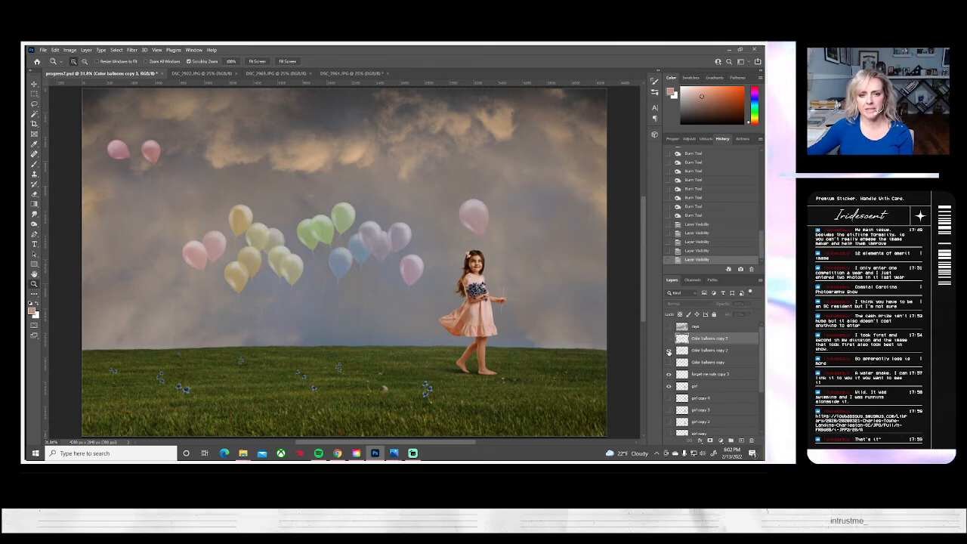
left_click(667, 350)
left_click(668, 339)
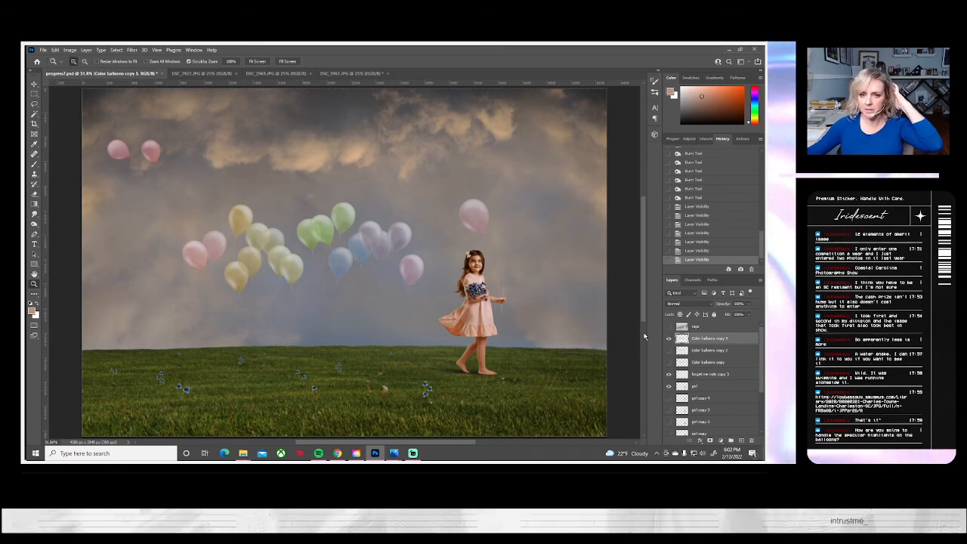
- Save the document and review the whole composite at a smaller size
left_click(46, 50)
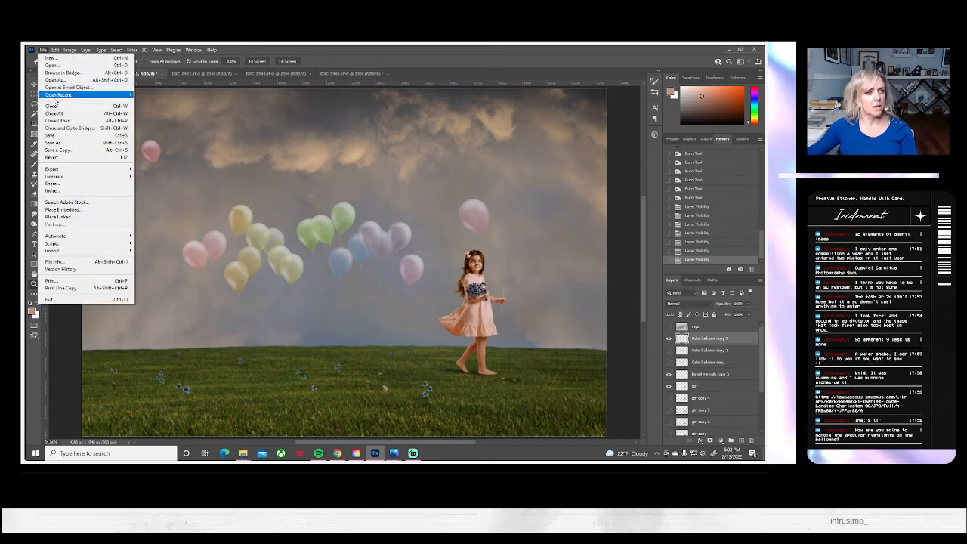
left_click(51, 137)
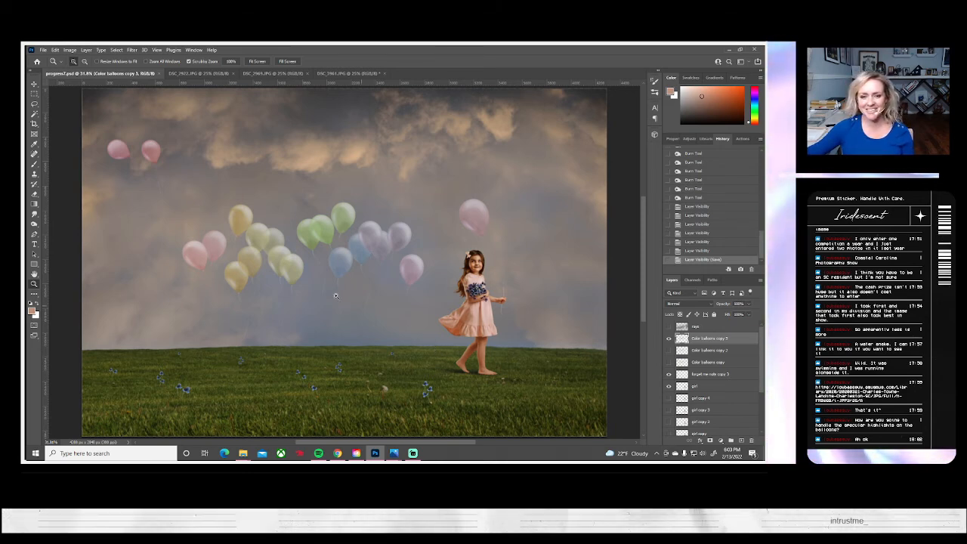
scroll(335, 296, "up", 2)
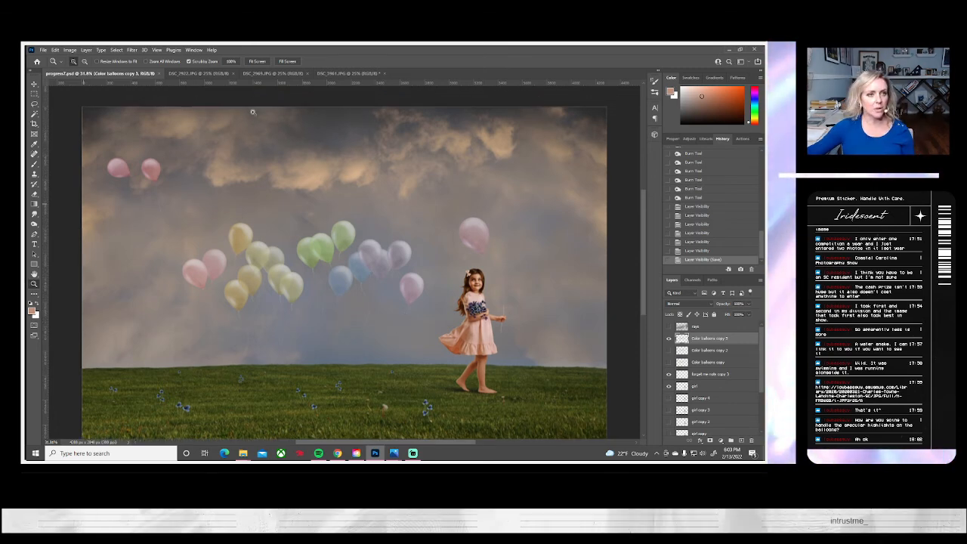
left_click(261, 64)
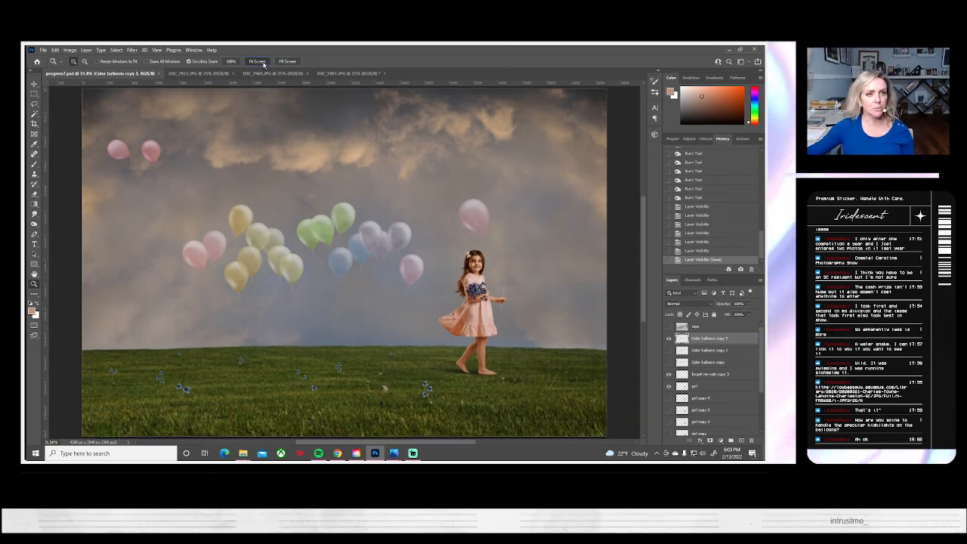
left_click(85, 62)
left_click(307, 281)
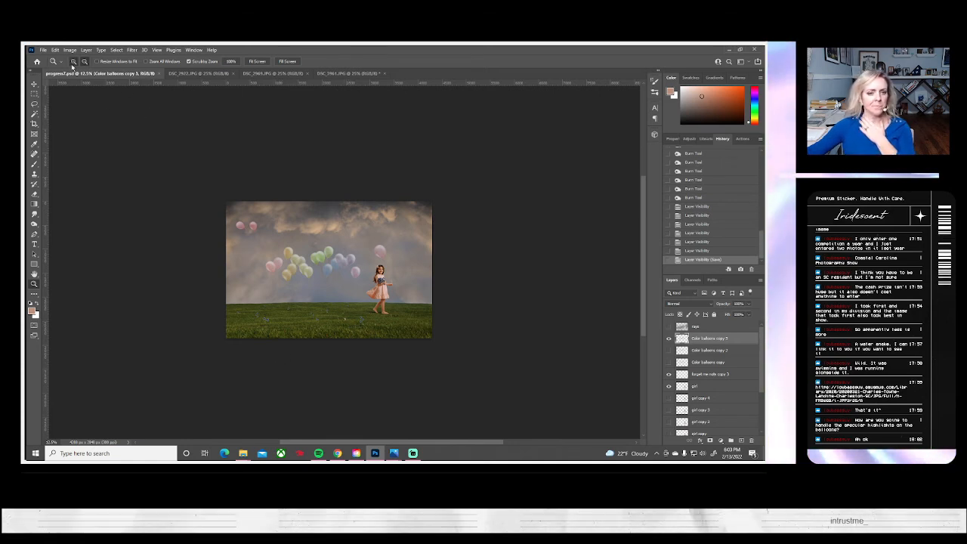
left_click(362, 286)
left_click(363, 286)
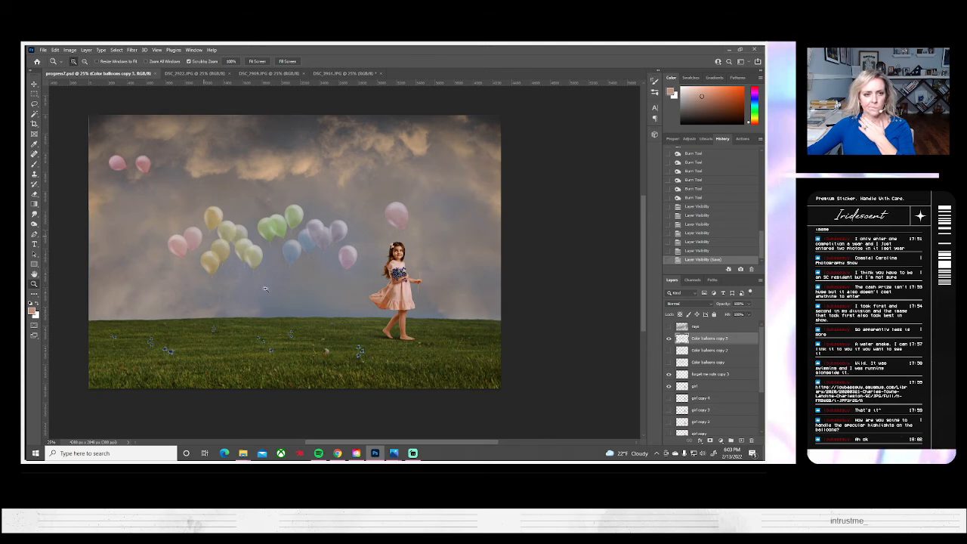
left_click_drag(331, 279, 395, 288)
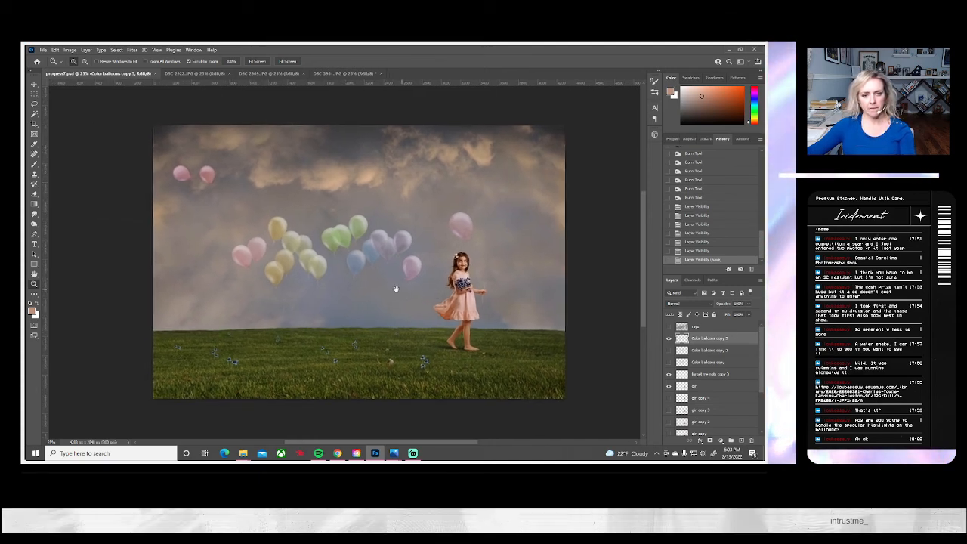
- Darken the grass along the lower edge and corners of Layer 2 copy 7 with a much larger Burn brush
scroll(722, 392, "down", 3)
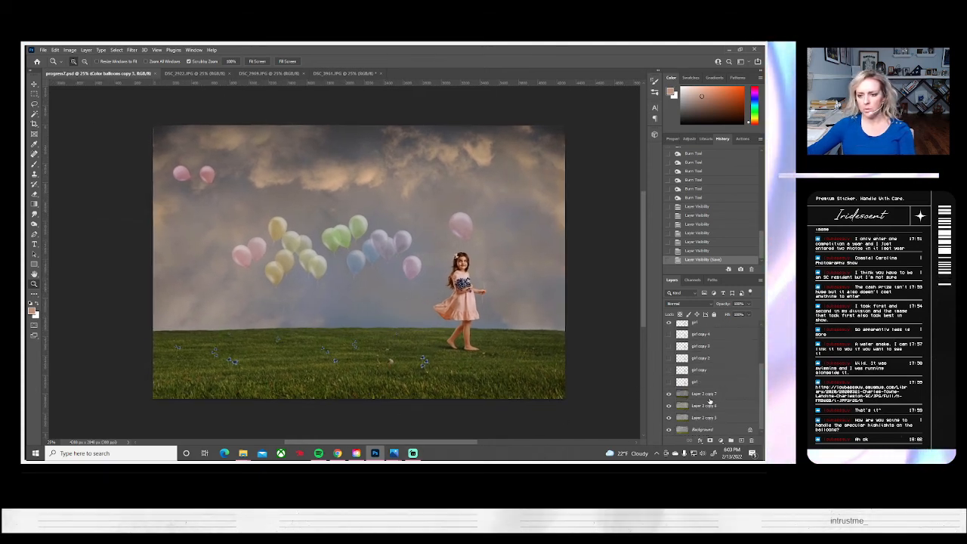
left_click(706, 393)
left_click(34, 225)
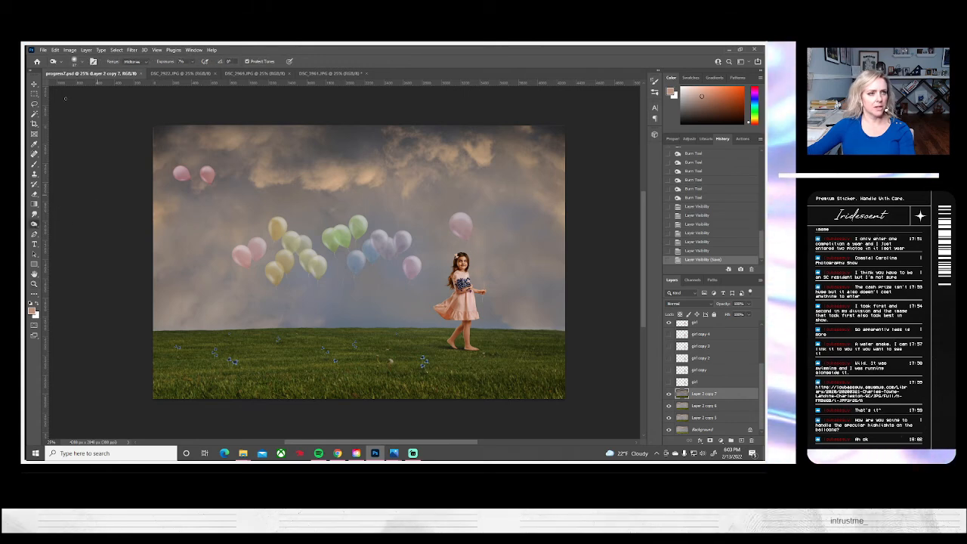
left_click(73, 61)
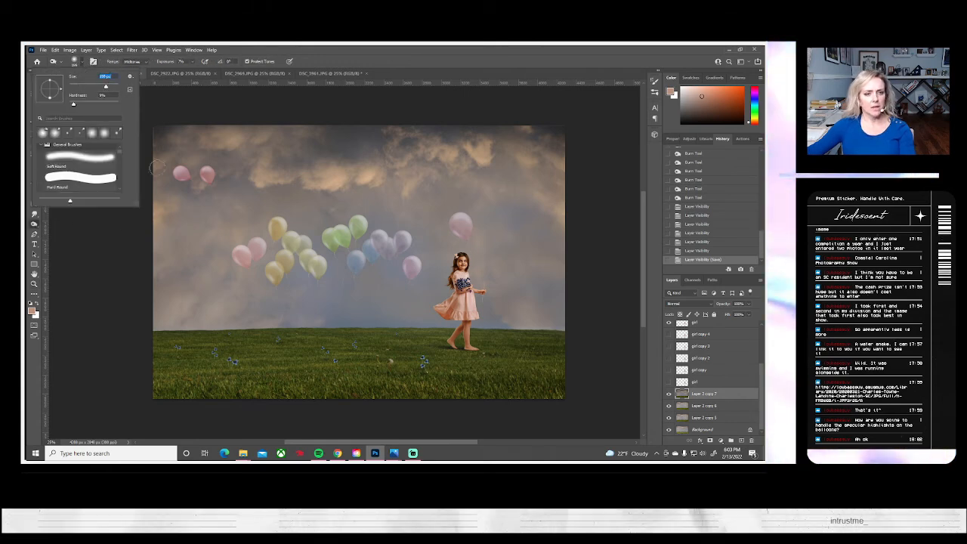
left_click(115, 86)
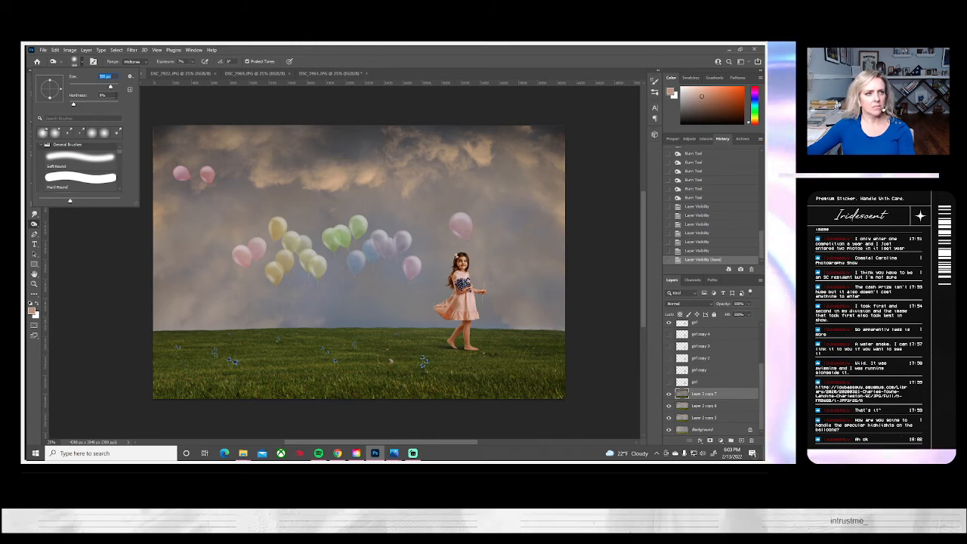
left_click(114, 87)
left_click(156, 371)
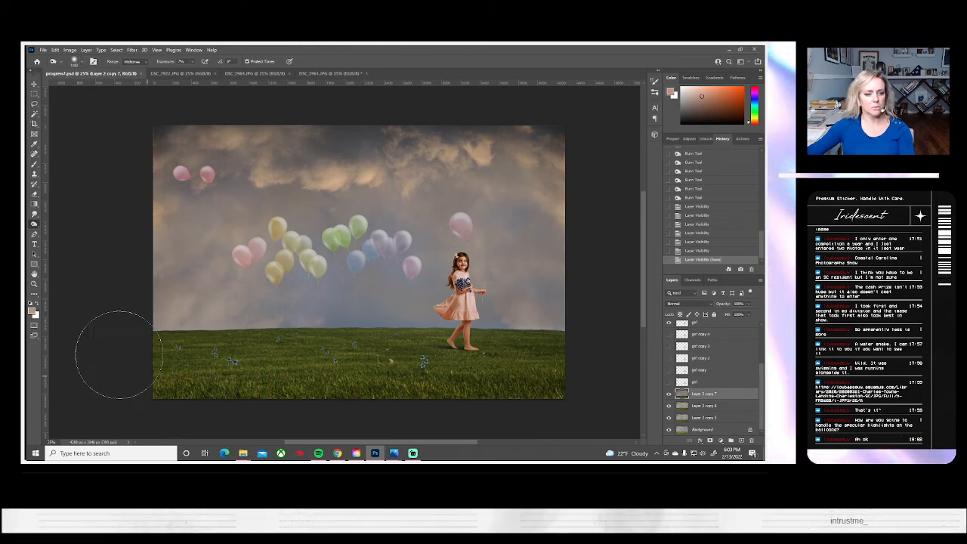
mouse_move(556, 417)
left_mouse_down()
mouse_move(459, 415)
mouse_move(569, 375)
mouse_move(387, 416)
mouse_move(575, 349)
mouse_move(307, 410)
left_mouse_up()
mouse_move(578, 394)
left_mouse_down()
mouse_move(144, 398)
mouse_move(398, 443)
left_mouse_up()
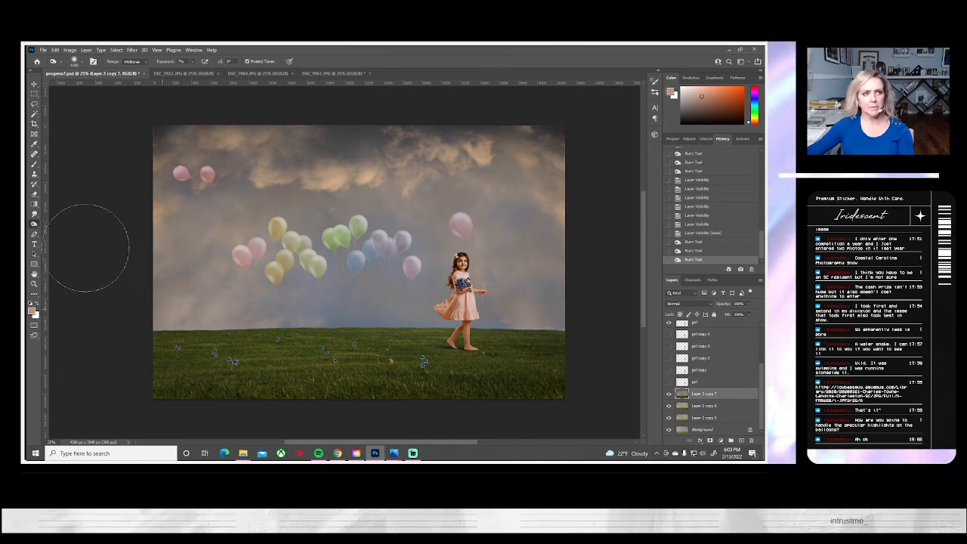
- Copy the full-width grass area with a thin strip of sky above the horizon and paste it as a new layer
key("m")
left_click_drag(129, 415, 589, 310)
key("ctrl+c")
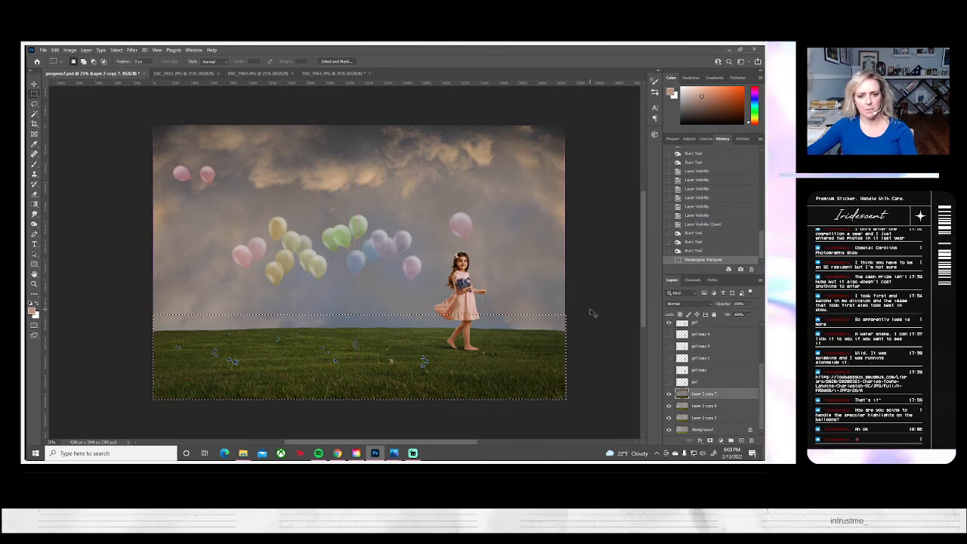
key("ctrl+v")
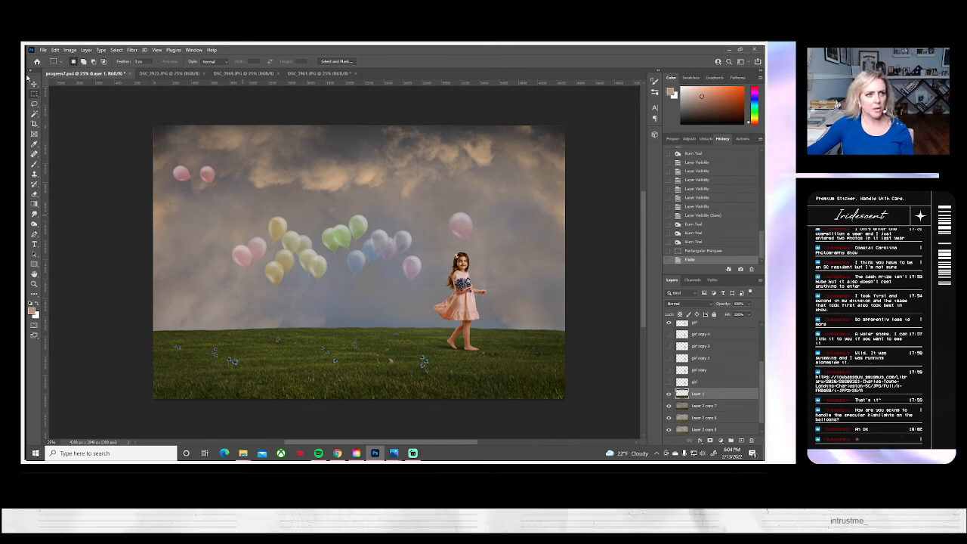
- Darken the pasted grass layer with Brightness/Contrast, setting brightness to -31 and contrast to 14
left_click(69, 50)
mouse_move(72, 72)
left_click(165, 70)
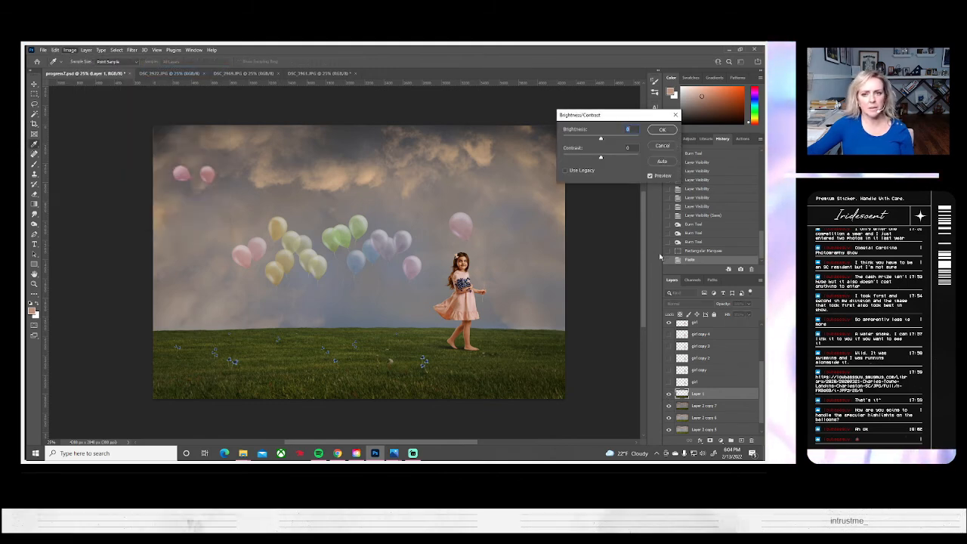
left_click_drag(601, 141, 594, 147)
double_click(629, 129)
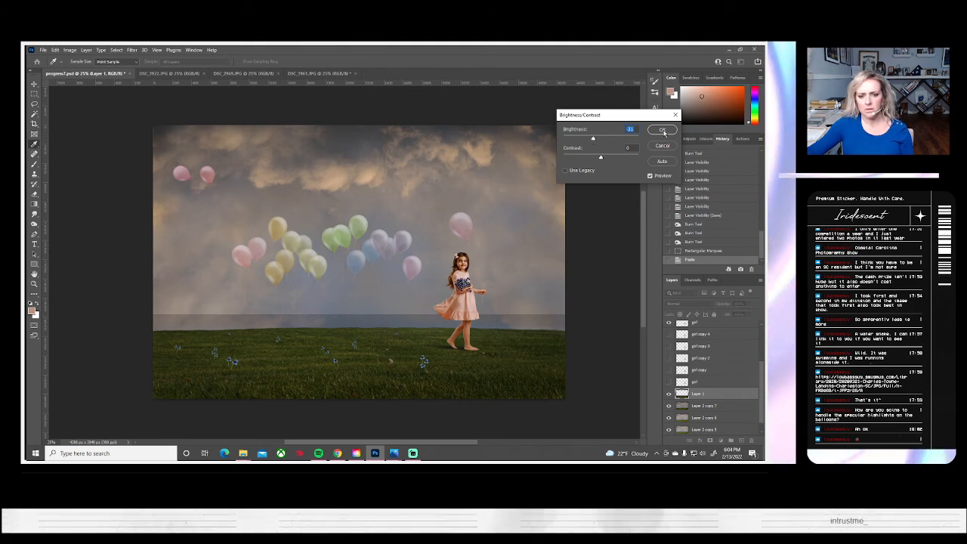
left_click_drag(603, 159, 576, 160)
mouse_move(607, 168)
left_mouse_down()
mouse_move(617, 163)
mouse_move(610, 167)
left_mouse_up()
left_click(606, 162)
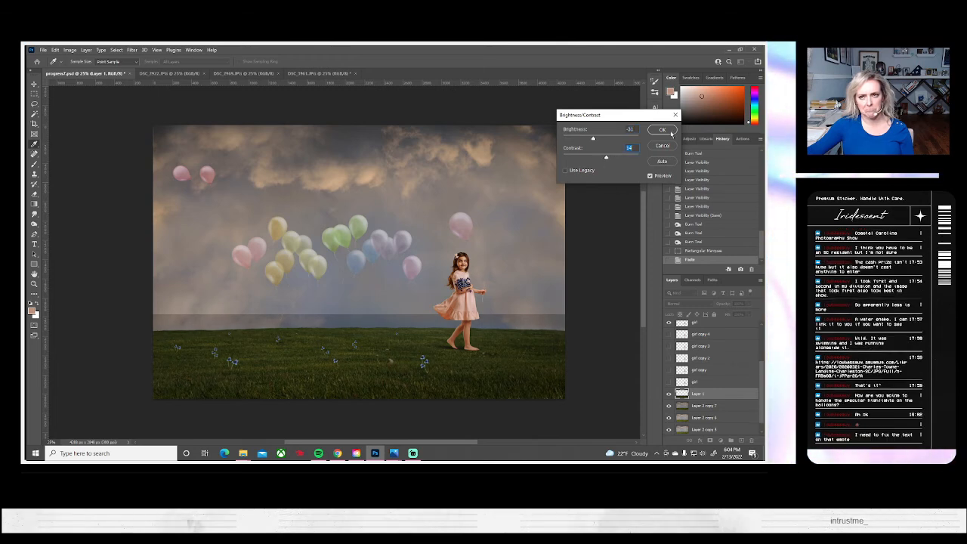
key("Return")
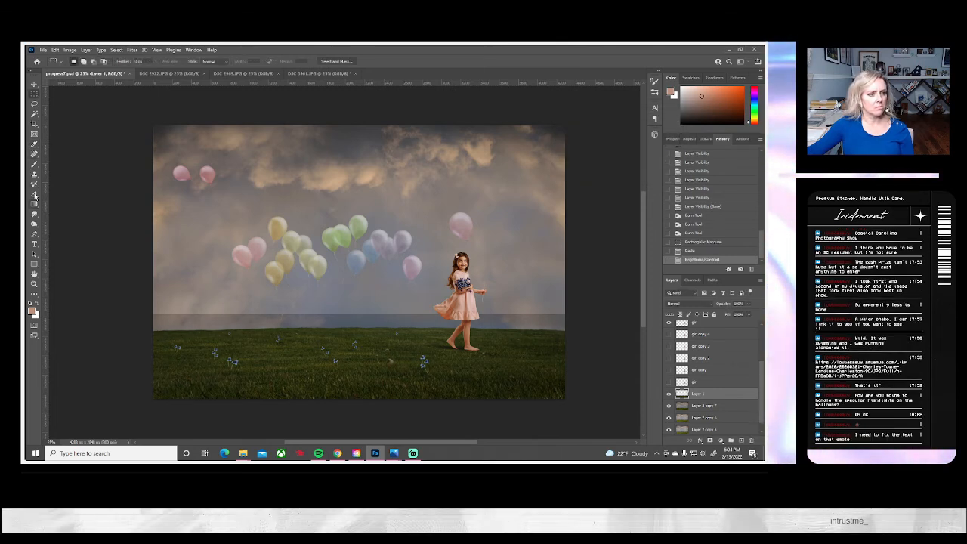
- Erase the darkened sky strip above the horizon from the pasted grass layer with a soft round Eraser
left_click(34, 194)
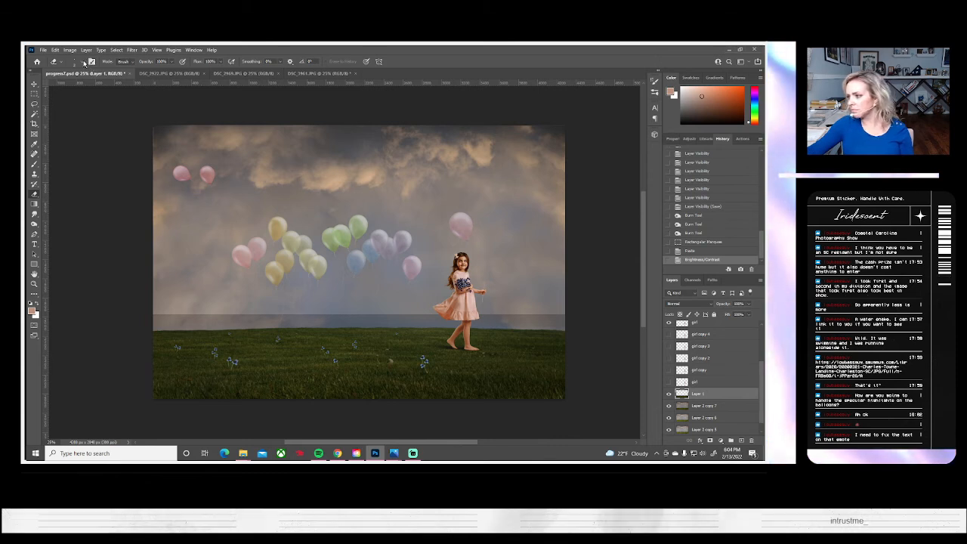
left_click(83, 64)
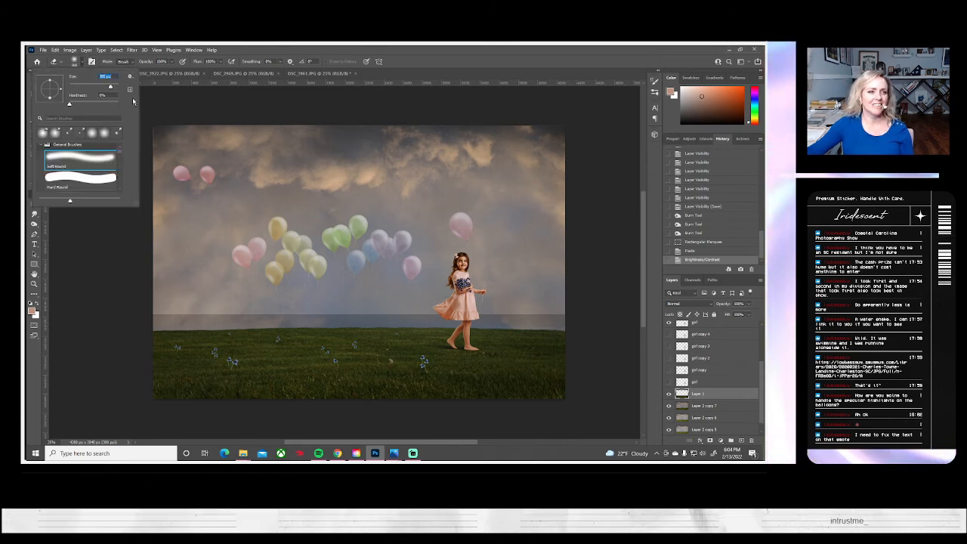
mouse_move(144, 311)
left_mouse_down()
mouse_move(533, 327)
mouse_move(586, 317)
left_mouse_up()
mouse_move(279, 309)
left_mouse_down()
mouse_move(76, 301)
mouse_move(453, 313)
left_mouse_up()
- Erase more of the pasted grass layer along the horizon with a larger soft round Eraser
left_click(81, 63)
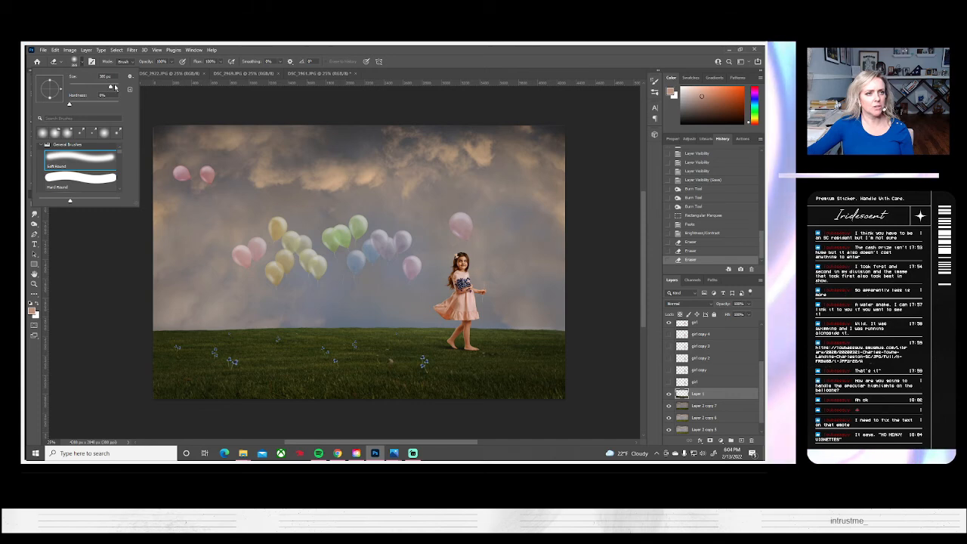
left_click_drag(115, 87, 121, 105)
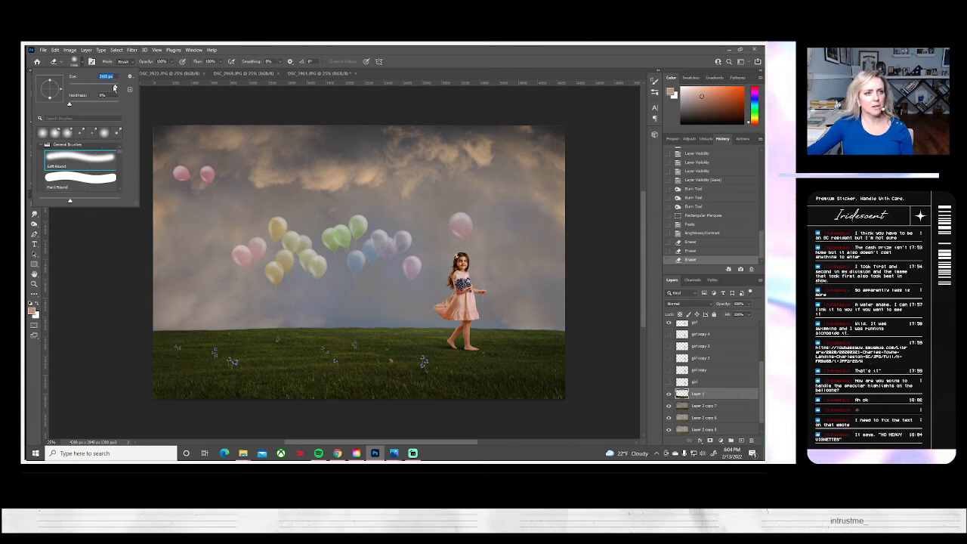
left_click(114, 86)
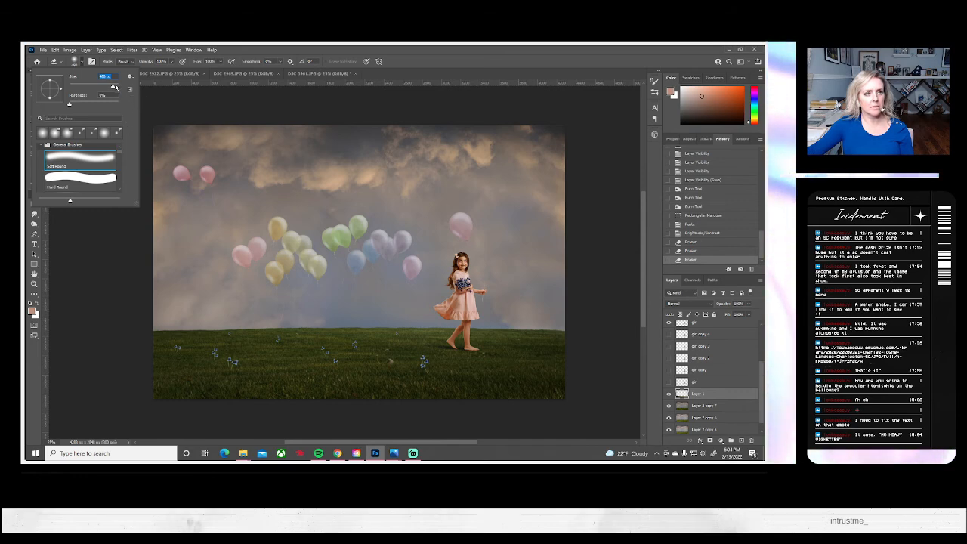
left_click(214, 249)
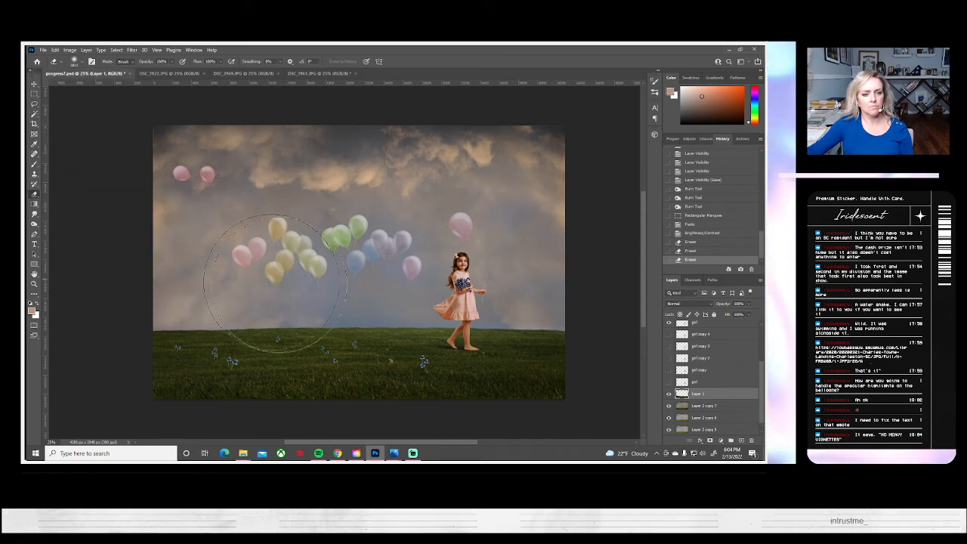
left_click(254, 247)
left_click(279, 285)
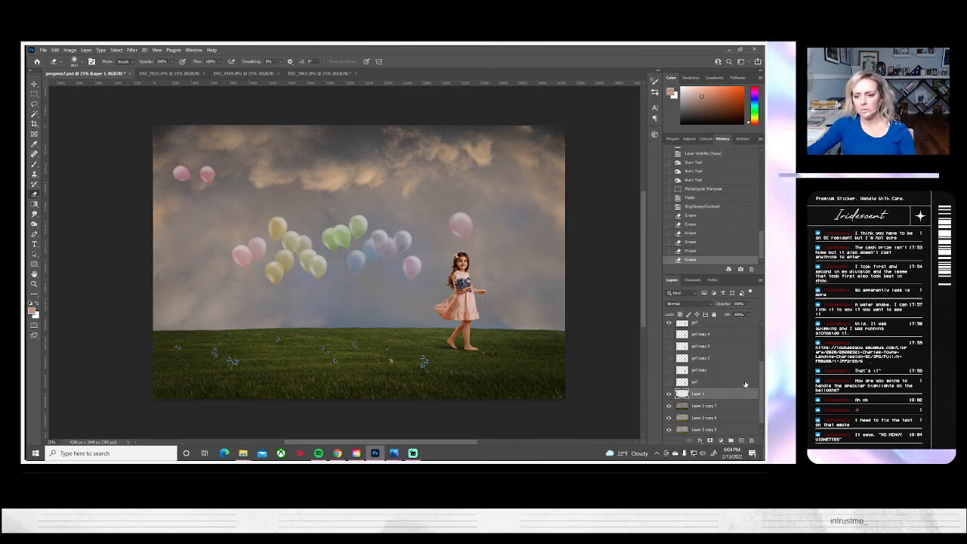
- Merge the darkened grass layer with Layer 2 copy 7 and duplicate the merged layer as Layer 1 copy
right_click(700, 394)
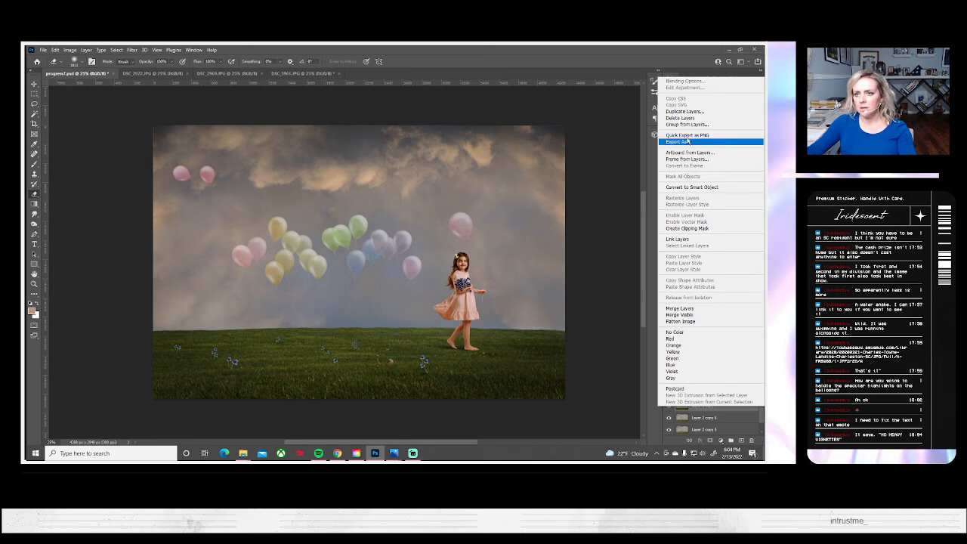
left_click(694, 315)
right_click(696, 396)
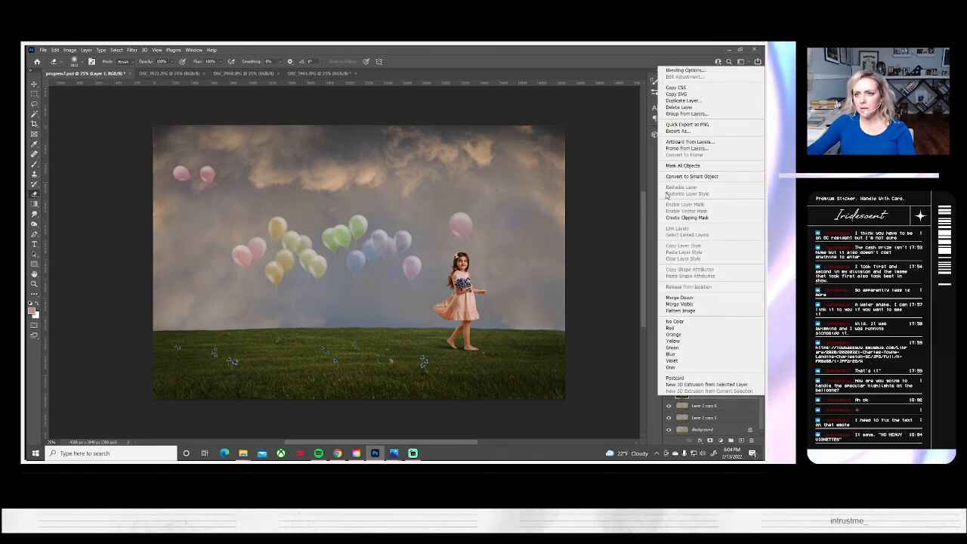
left_click(682, 101)
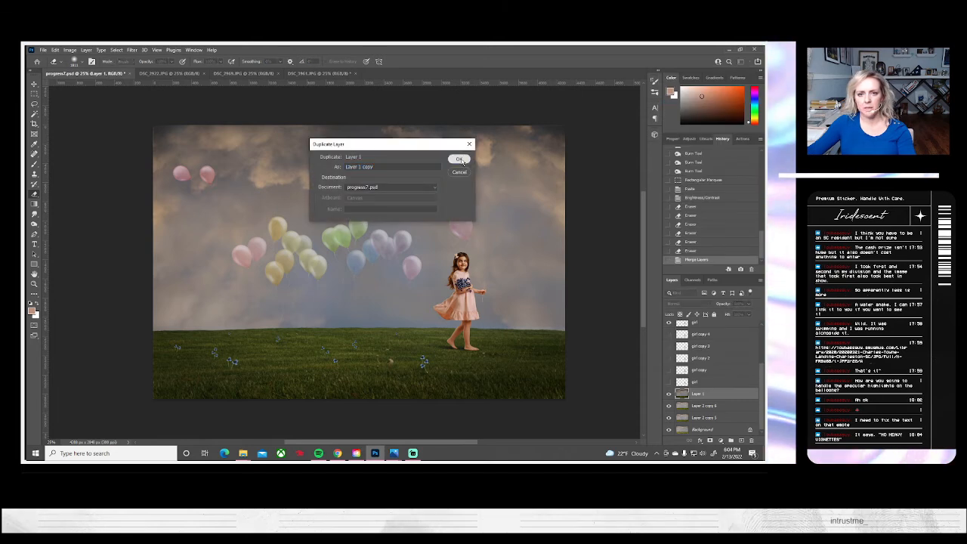
left_click(460, 160)
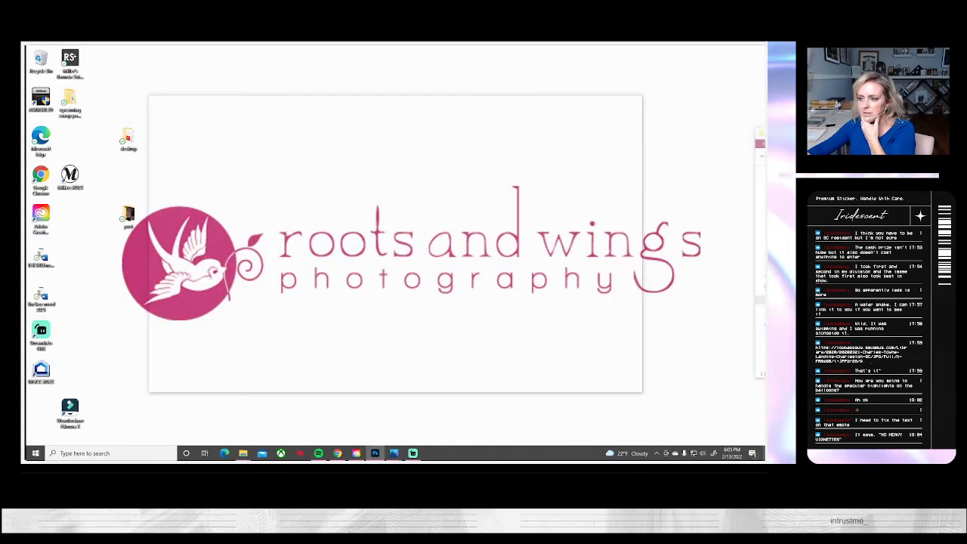
- Close the two studio photos of the girl and the stormy sky photo, keeping only progress7.psd open
left_click(242, 453)
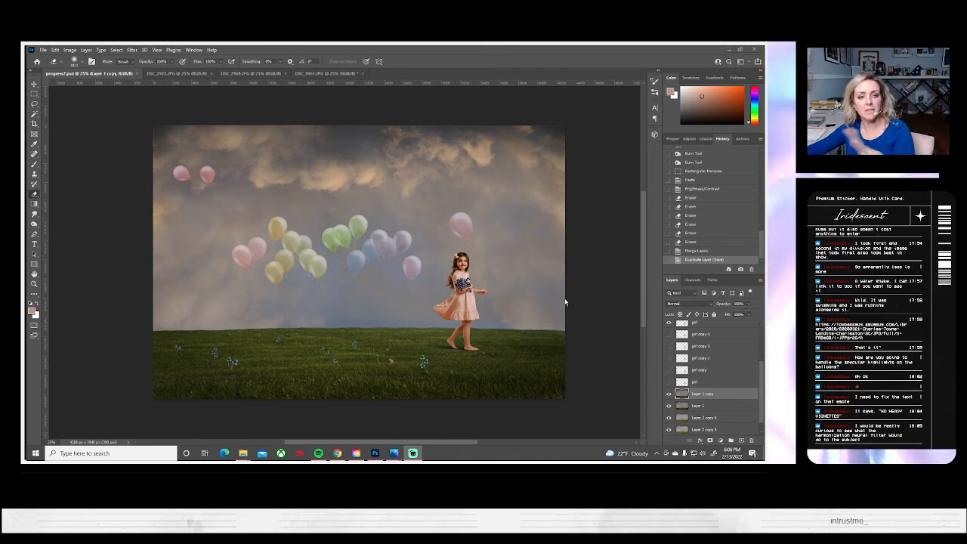
left_click(182, 73)
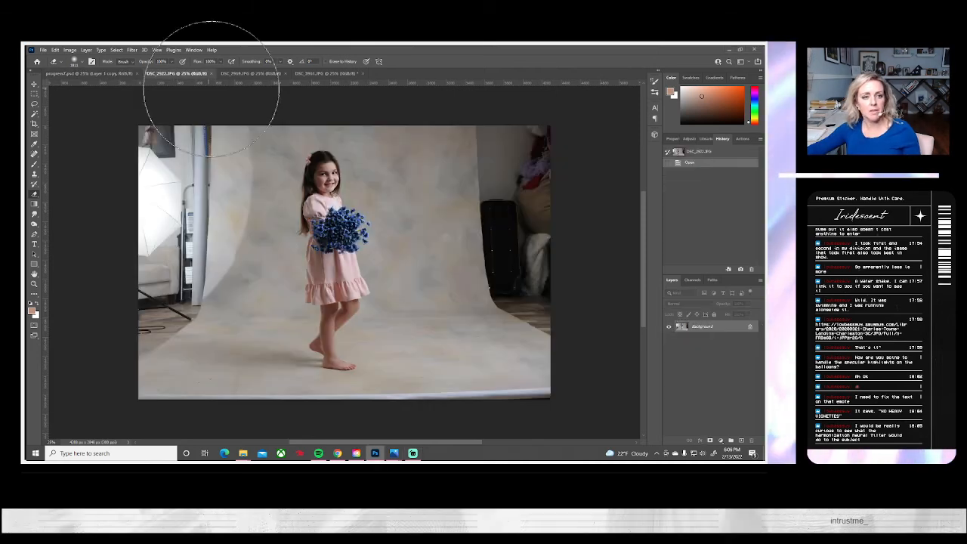
left_click(212, 74)
left_click(198, 74)
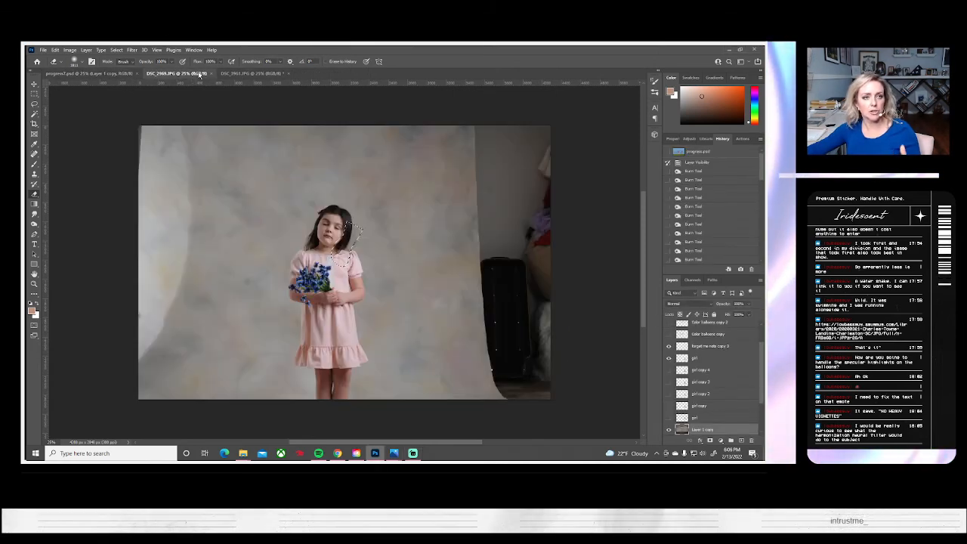
left_click(211, 74)
left_click(212, 74)
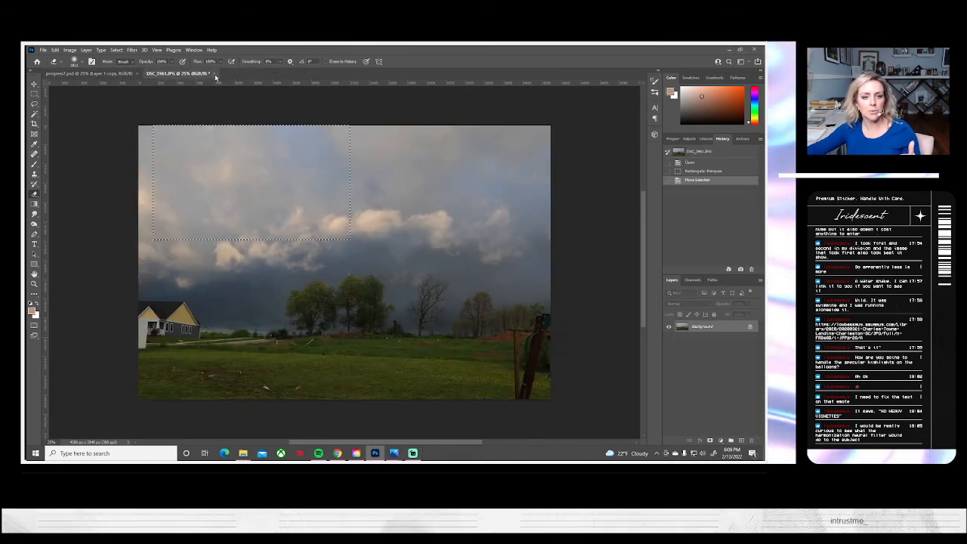
left_click(391, 196)
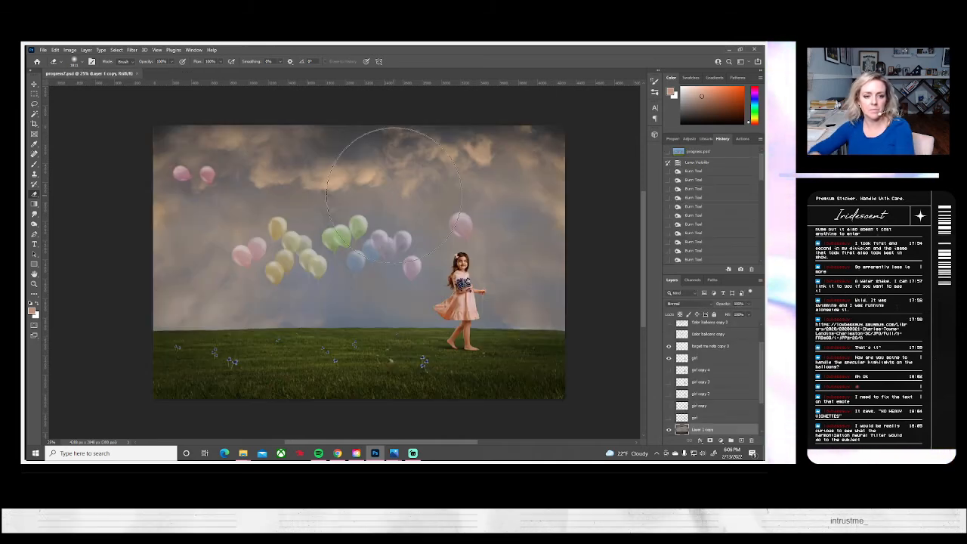
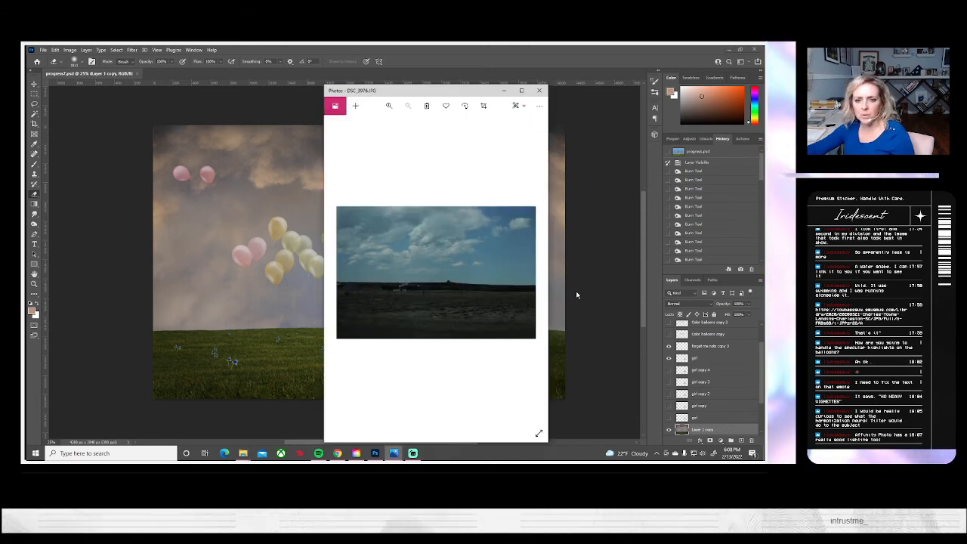
- Browse the cloud photos in the Photos viewer through DSC_3980.JPG and compare that sky beside the composite
left_click(536, 271)
left_click(536, 270)
left_click(535, 270)
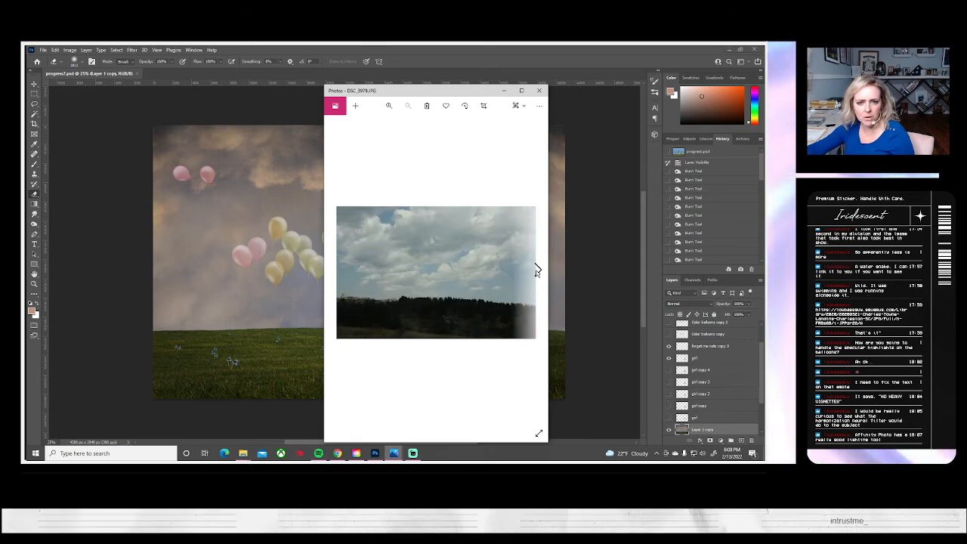
left_click(535, 270)
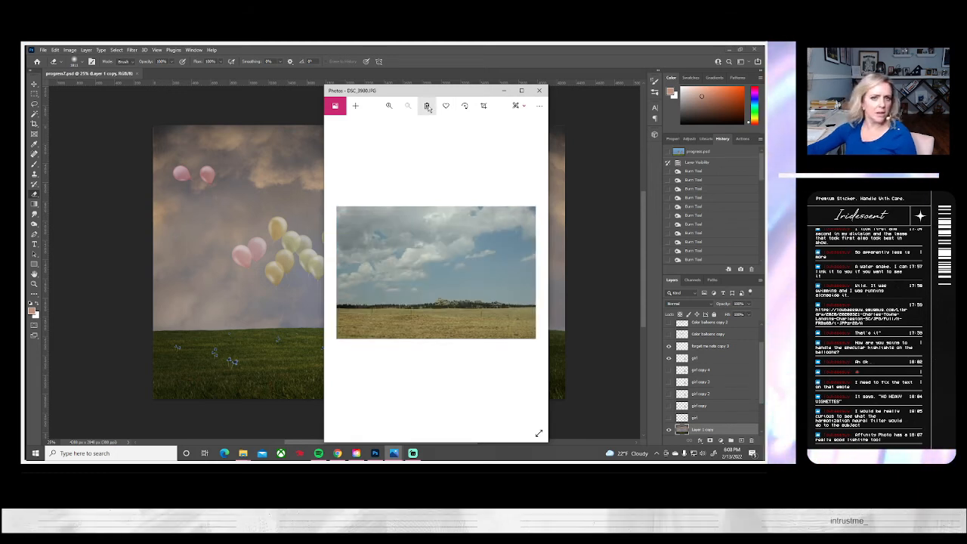
left_click_drag(395, 92, 633, 92)
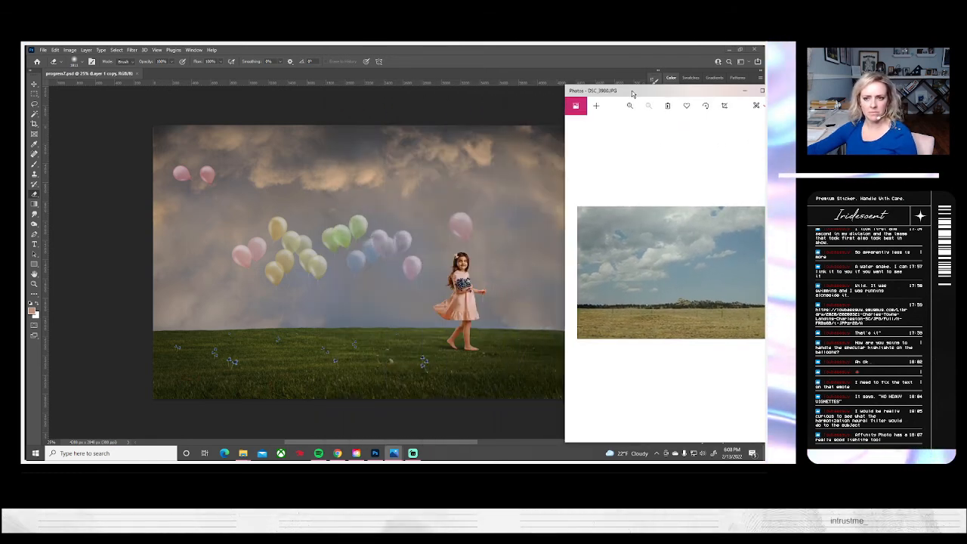
left_click(730, 93)
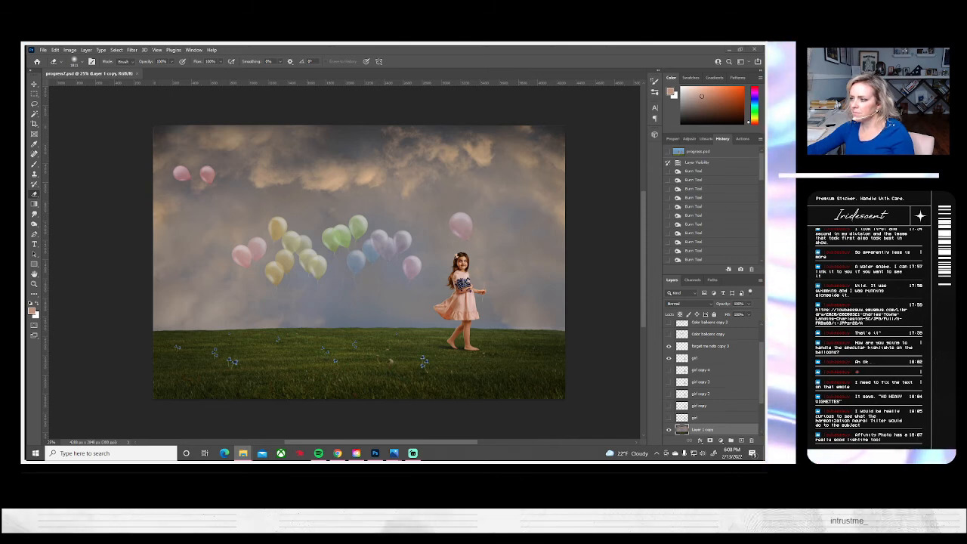
- Open DSC_3980.JPG in Photoshop and flip its canvas horizontally
left_click(43, 50)
left_click(43, 50)
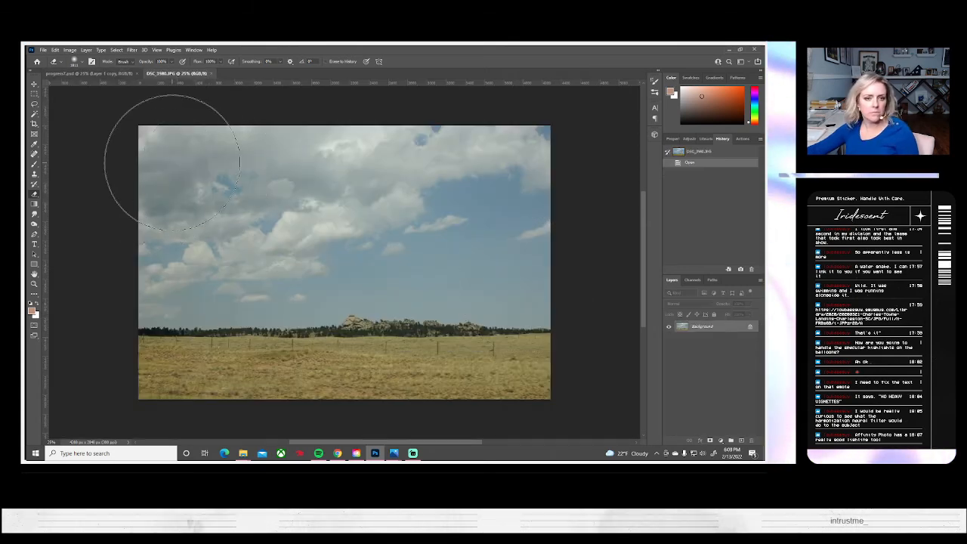
left_click(55, 50)
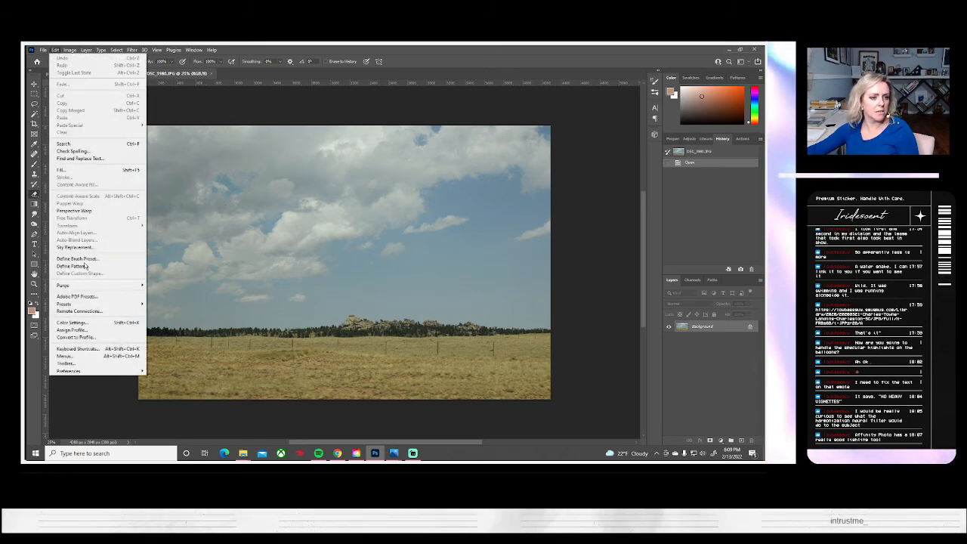
mouse_move(66, 50)
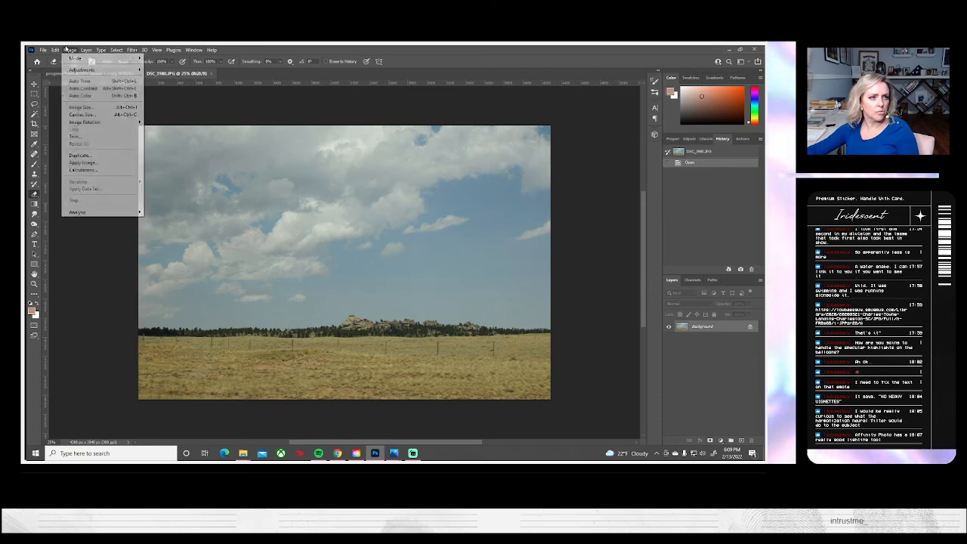
mouse_move(121, 122)
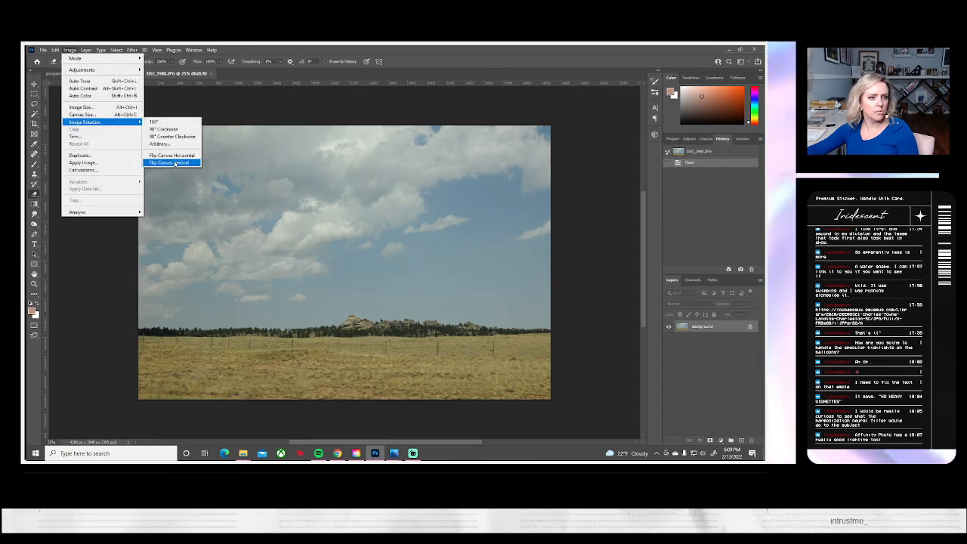
left_click(172, 155)
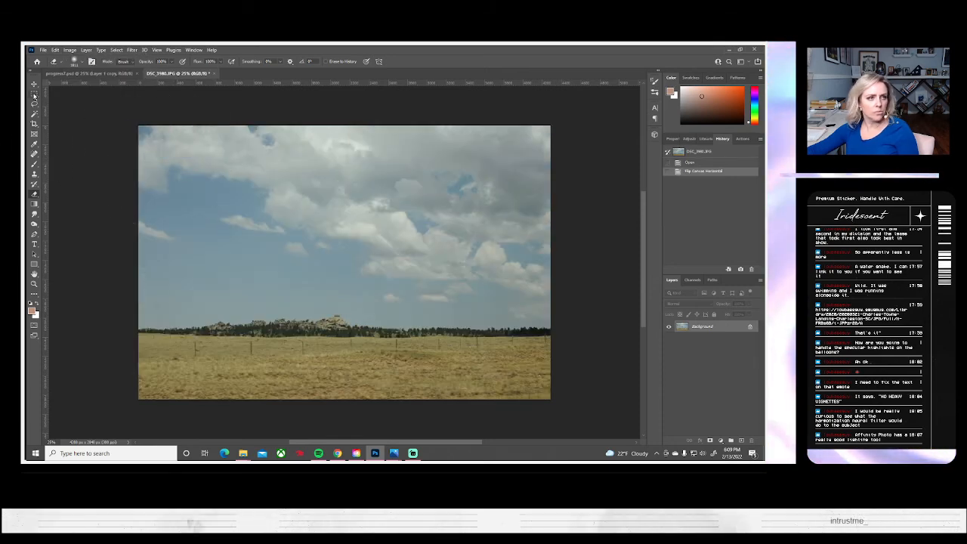
- Copy most of the flipped photo's sky above the tree line with a rectangular marquee and paste it into progress7.psd
left_click(34, 94)
left_click_drag(168, 125, 562, 306)
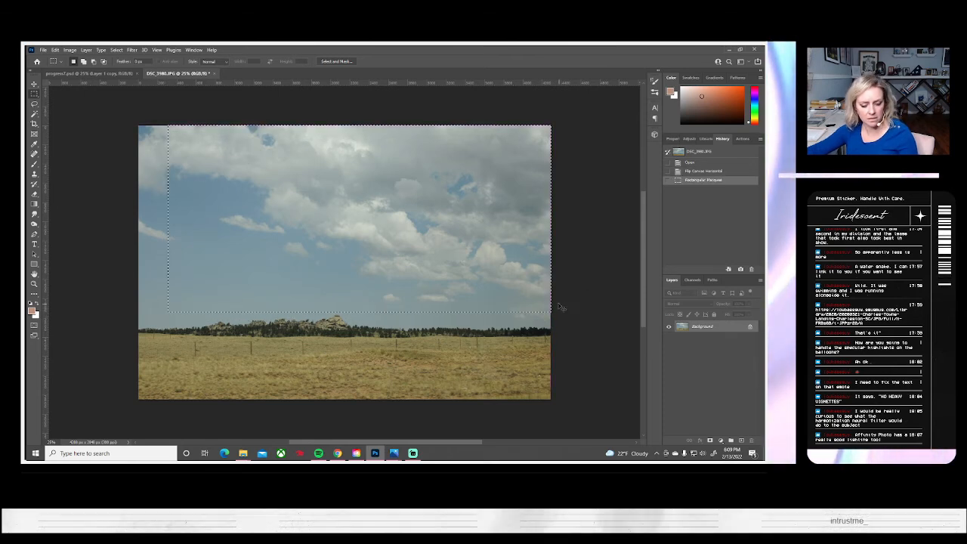
left_click(90, 73)
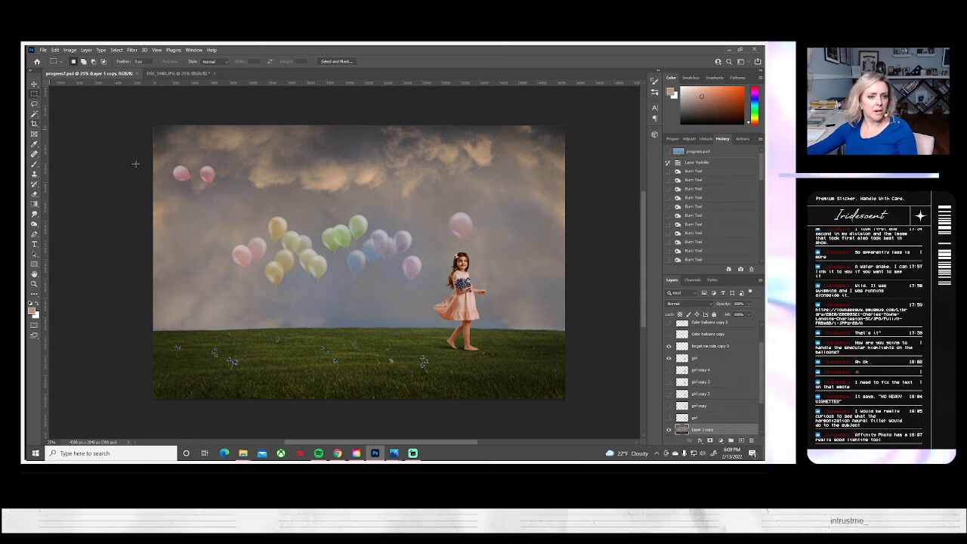
key("ctrl+v")
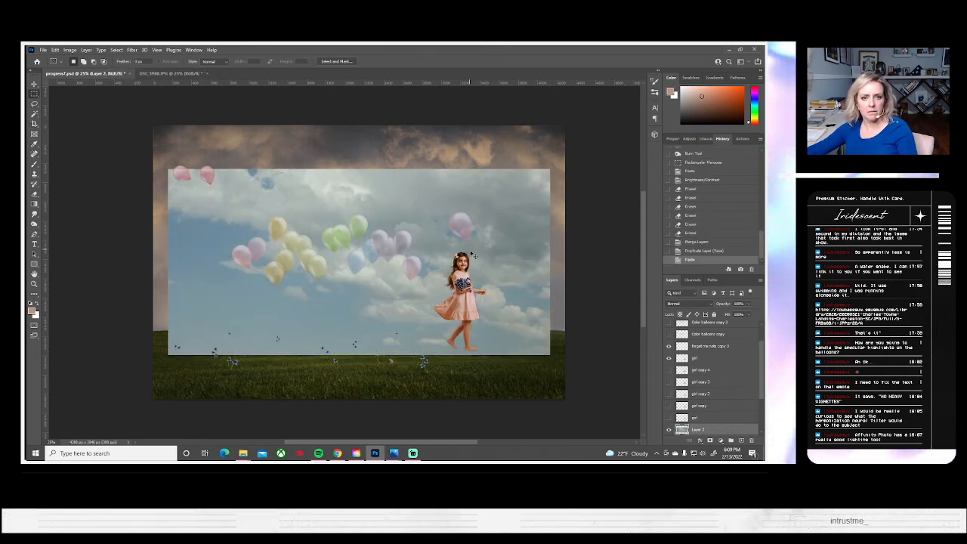
- Toggle the pasted cloud layer's visibility to compare it with the existing sky, leaving the layer hidden
left_click(668, 430)
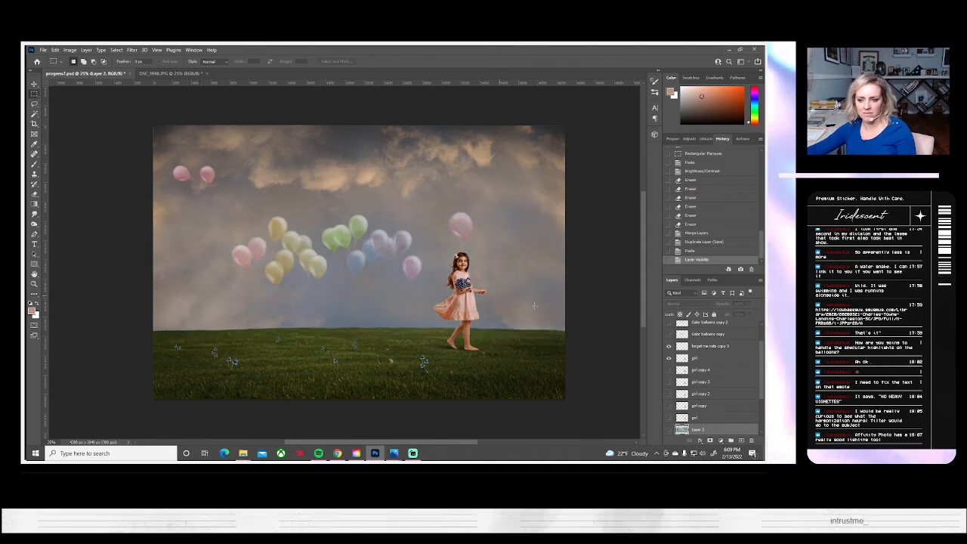
scroll(534, 305, "down", 2)
scroll(702, 378, "down", 4)
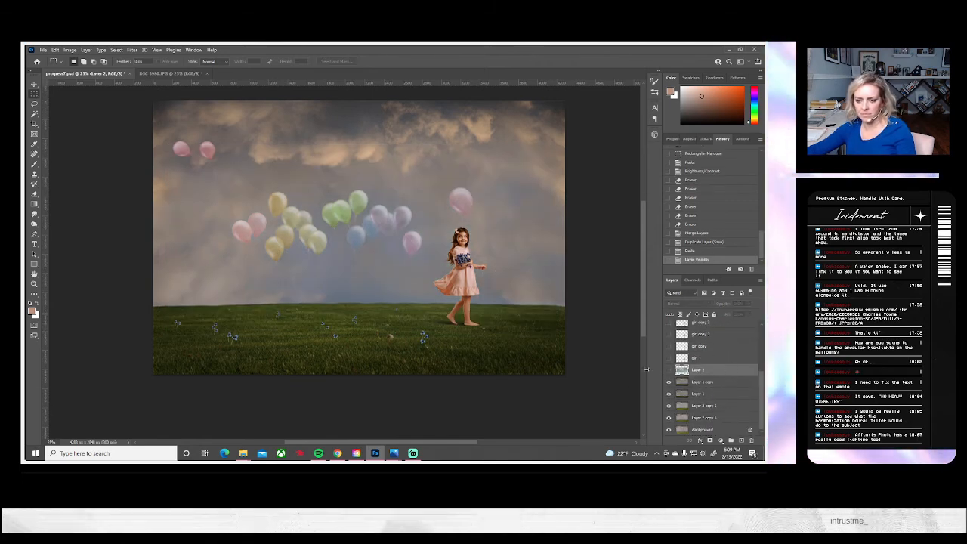
left_click(668, 370)
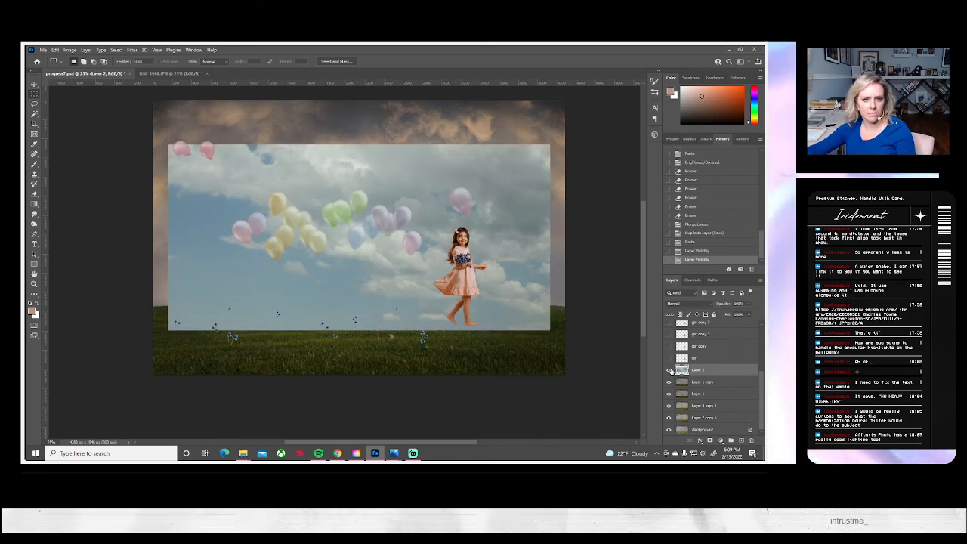
left_click(668, 369)
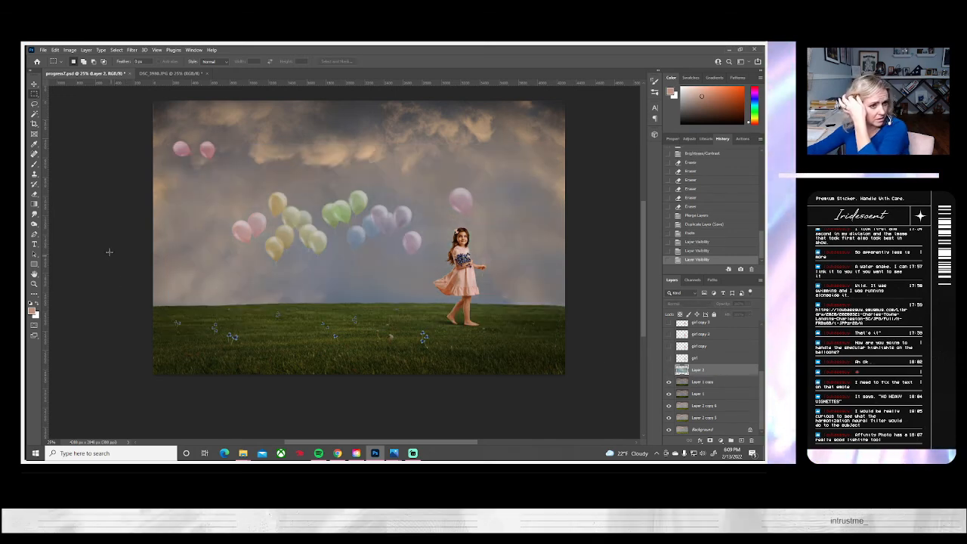
scroll(110, 252, "up", 1)
left_click(34, 123)
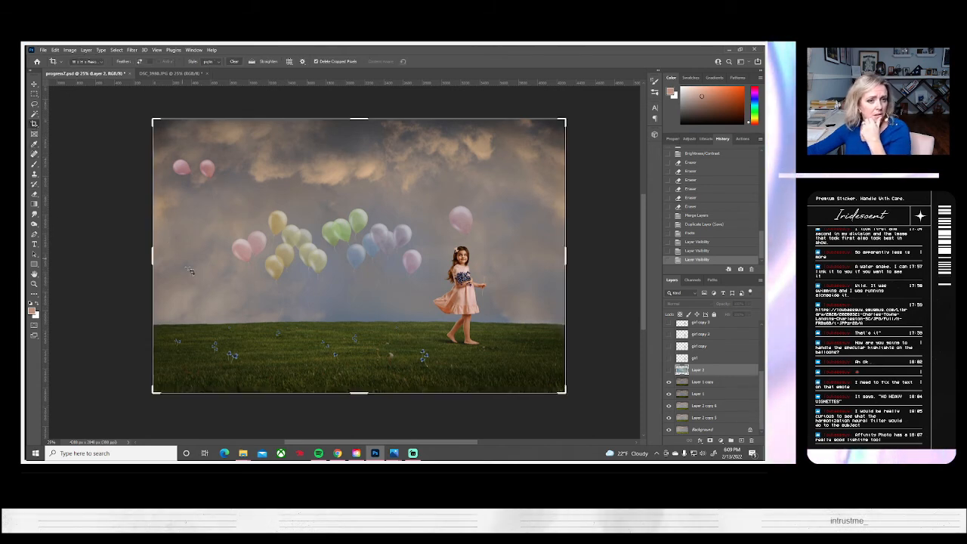
mouse_move(153, 255)
left_mouse_down()
mouse_move(136, 251)
mouse_move(160, 245)
mouse_move(151, 243)
left_mouse_up()
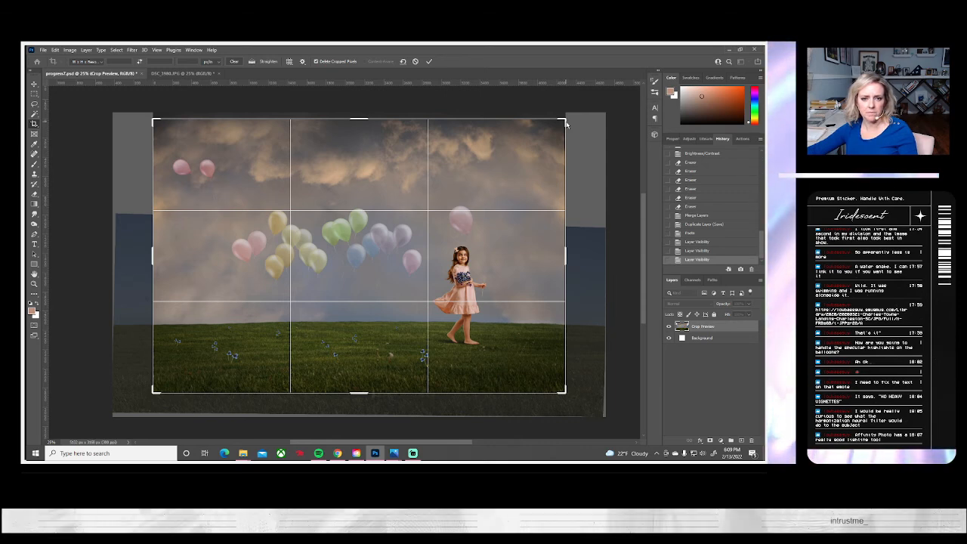
left_click(414, 62)
key("v")
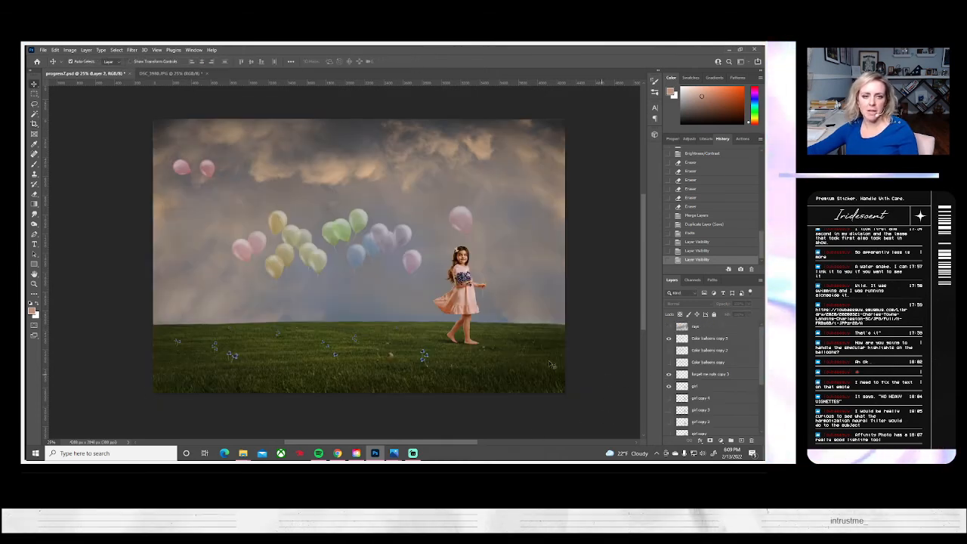
left_click(34, 123)
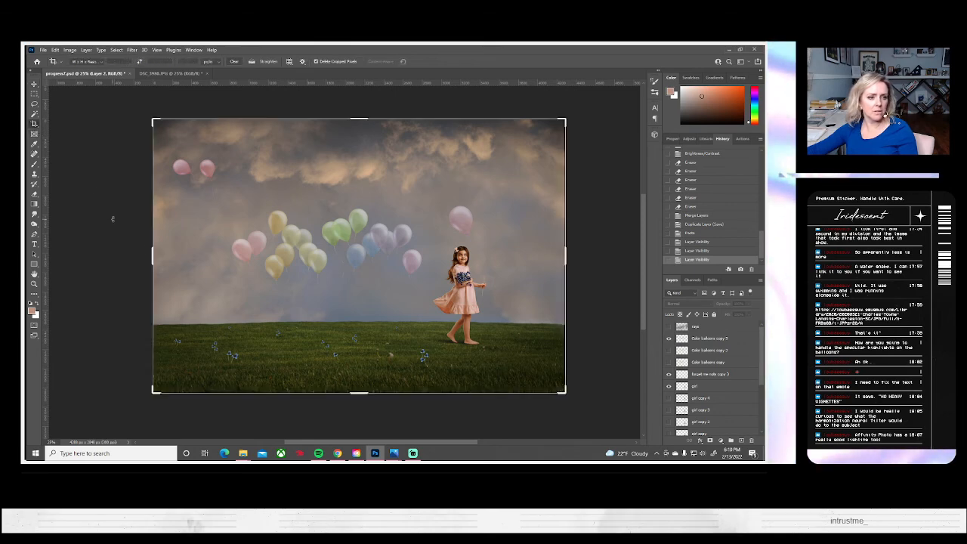
left_click(152, 258)
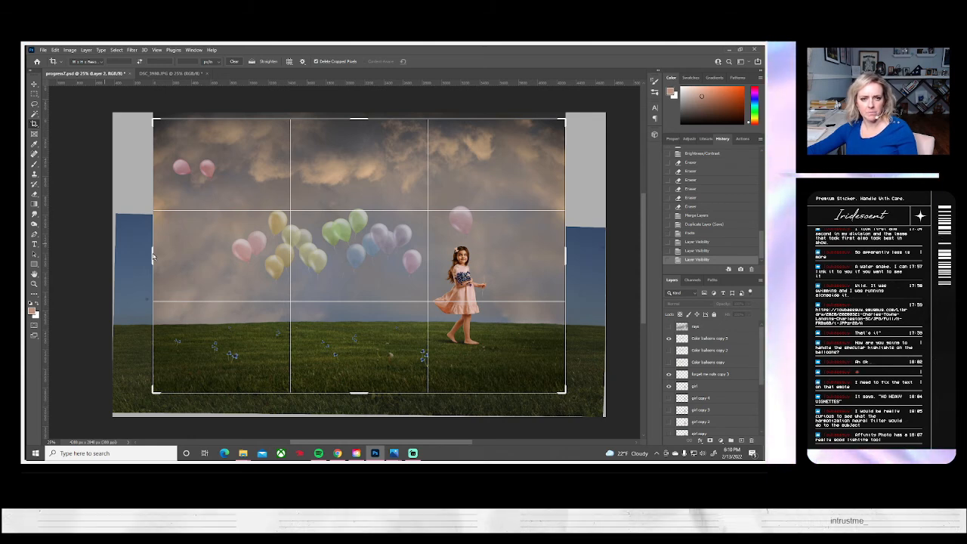
left_click(153, 257)
left_click(415, 62)
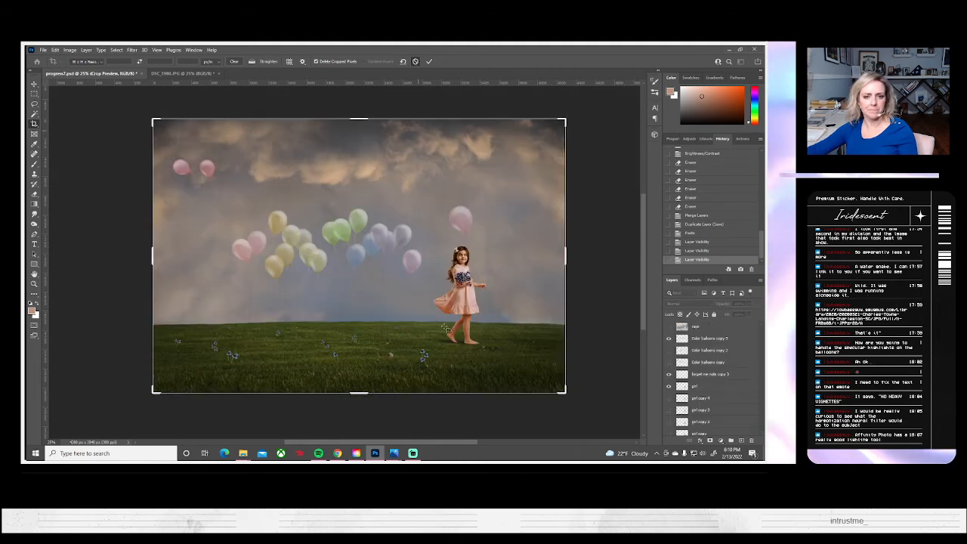
key("v")
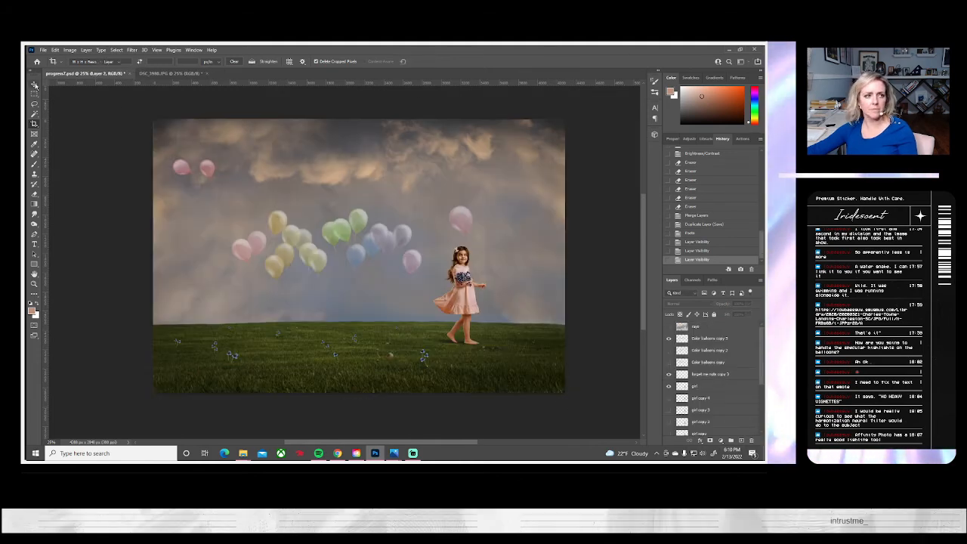
- Scale the visible girl, forget-me-nots and color balloons layers together to about 90% and shift them slightly down and right
scroll(731, 394, "down", 3)
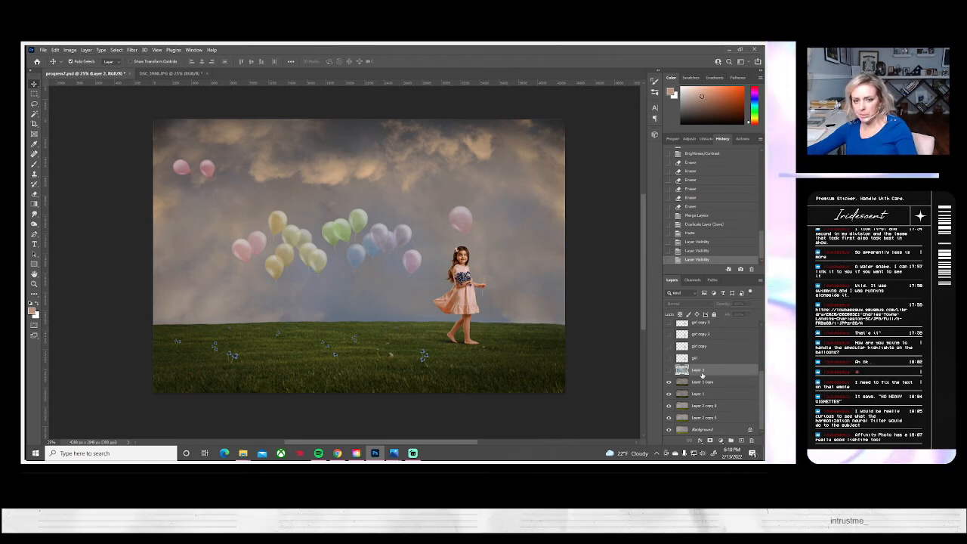
scroll(700, 372, "up", 4)
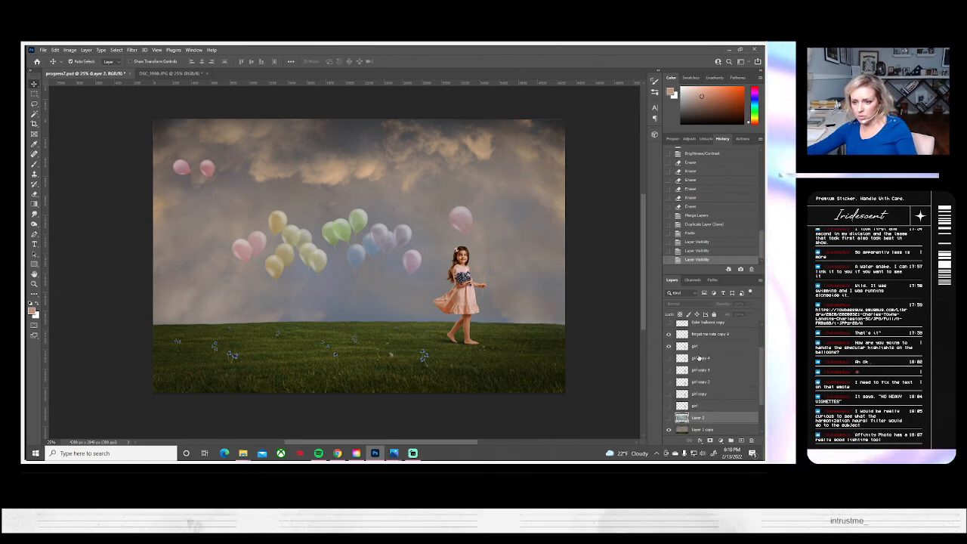
left_click(704, 344)
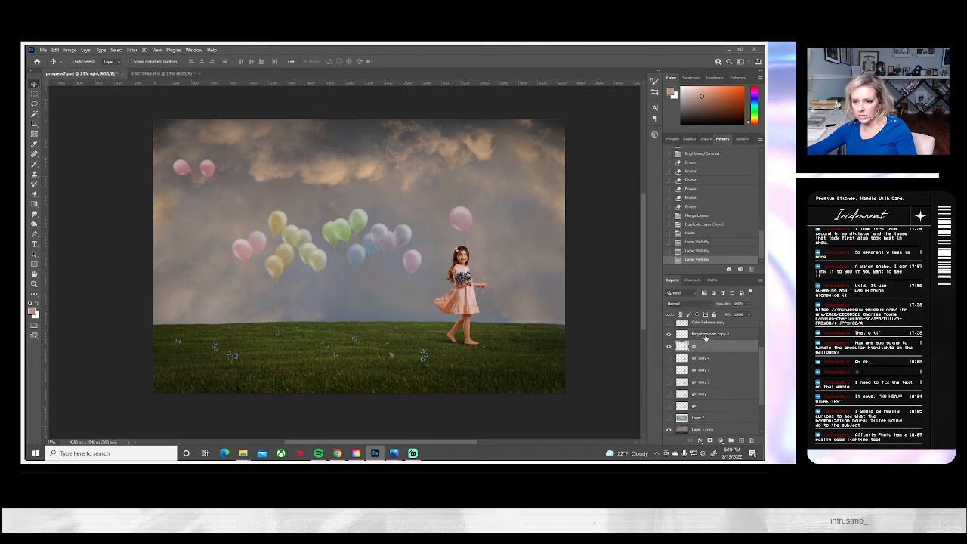
scroll(704, 340, "up", 3)
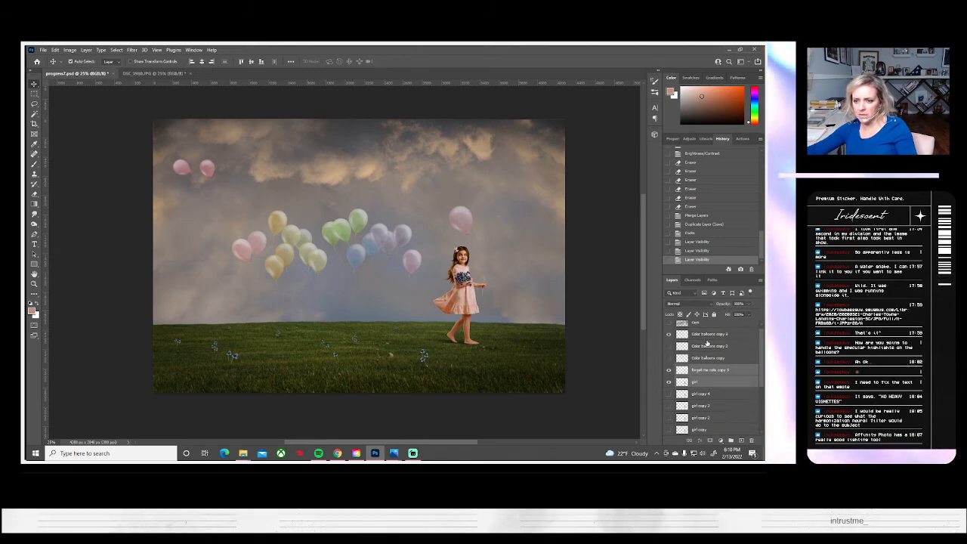
scroll(709, 341, "up", 1)
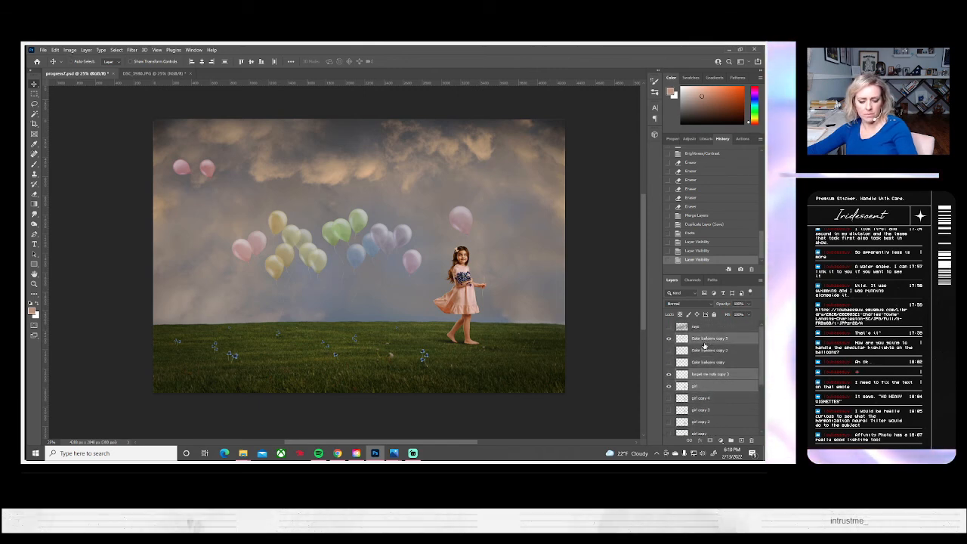
key("ctrl+t")
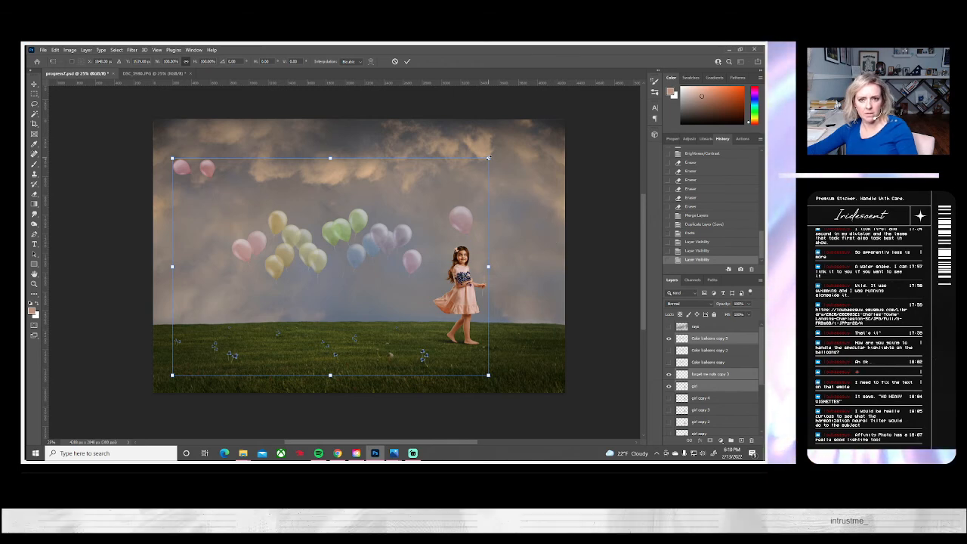
left_click_drag(489, 159, 474, 168)
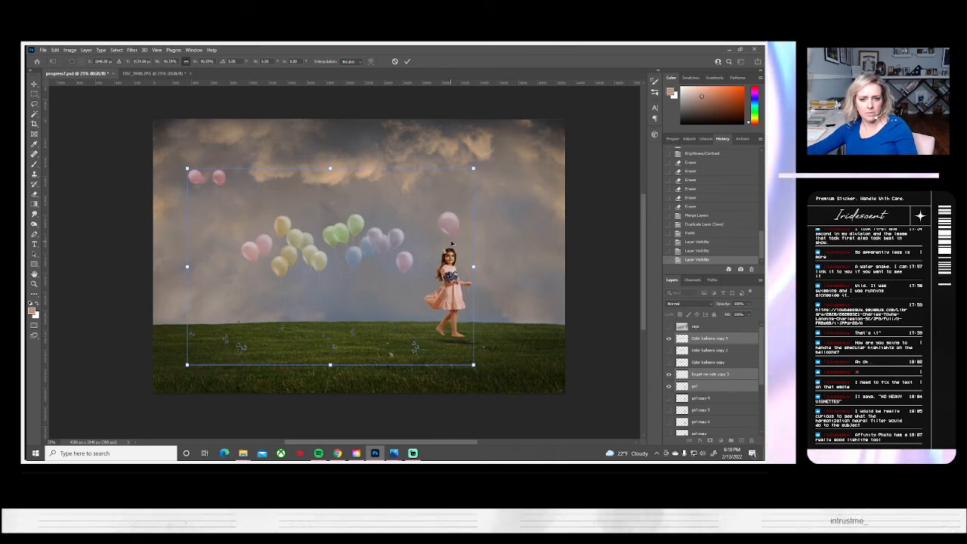
left_click_drag(456, 240, 466, 247)
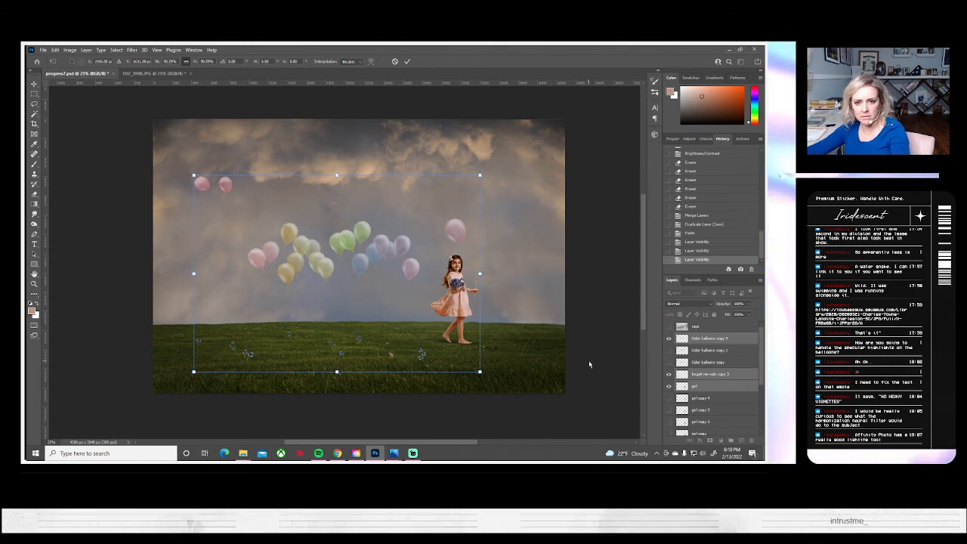
key("Return")
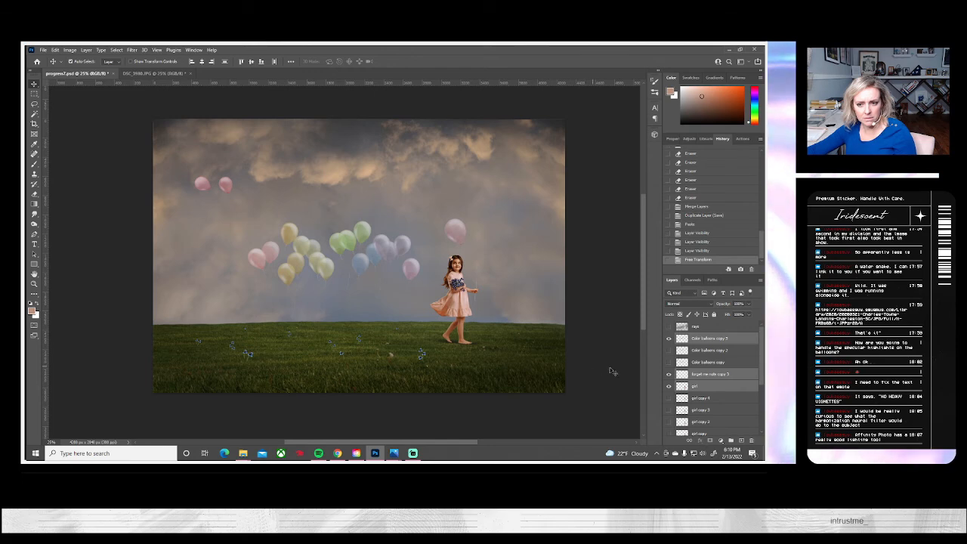
left_click(668, 386)
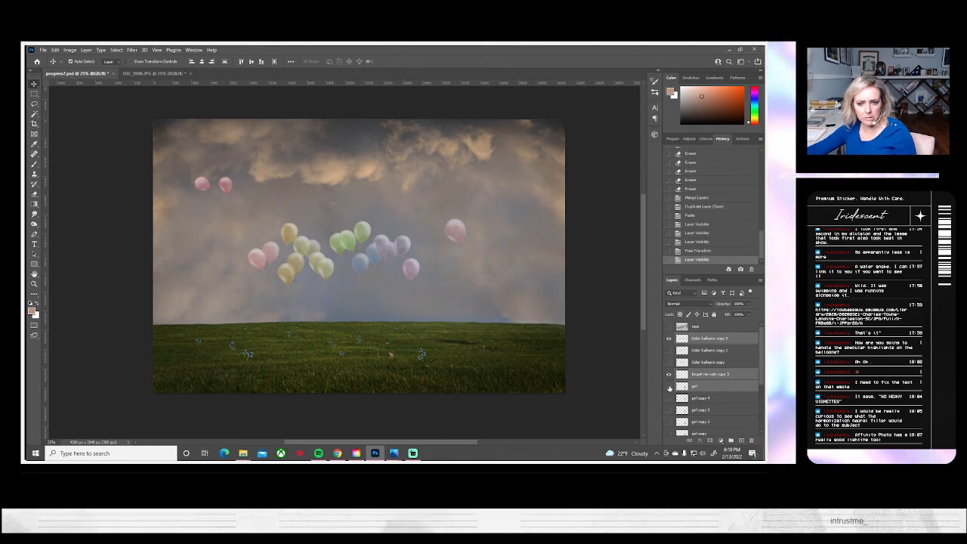
left_click(668, 386)
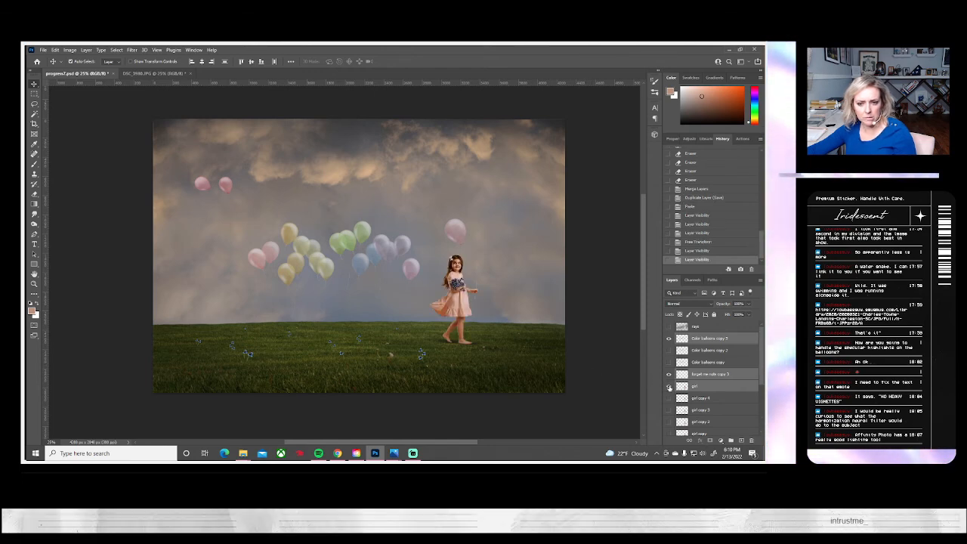
- Clone clean grass over the marks beside the girl's front foot and lower leg on Layer 1 copy with a soft round brush
left_click(34, 285)
left_click(463, 340)
left_click_drag(463, 340, 491, 339)
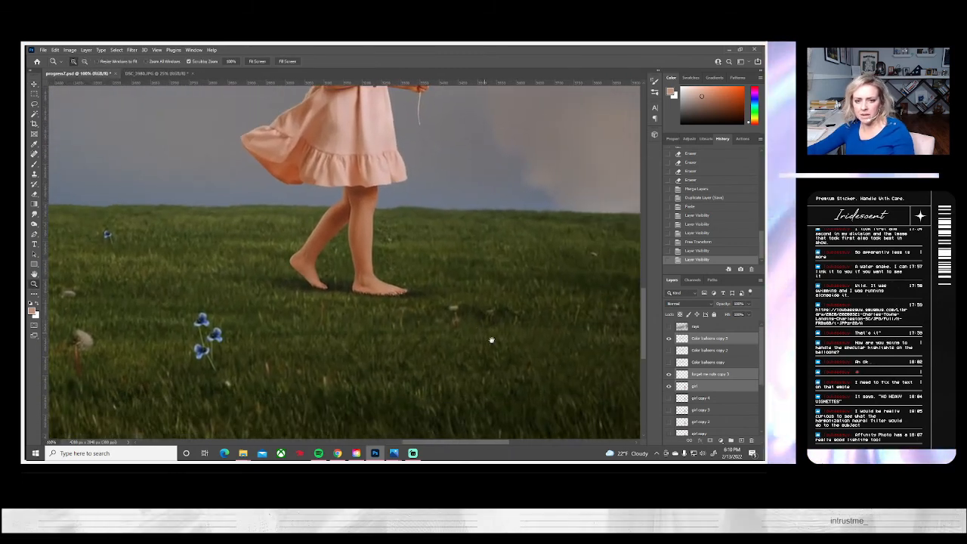
scroll(714, 419, "down", 3)
left_click(704, 398)
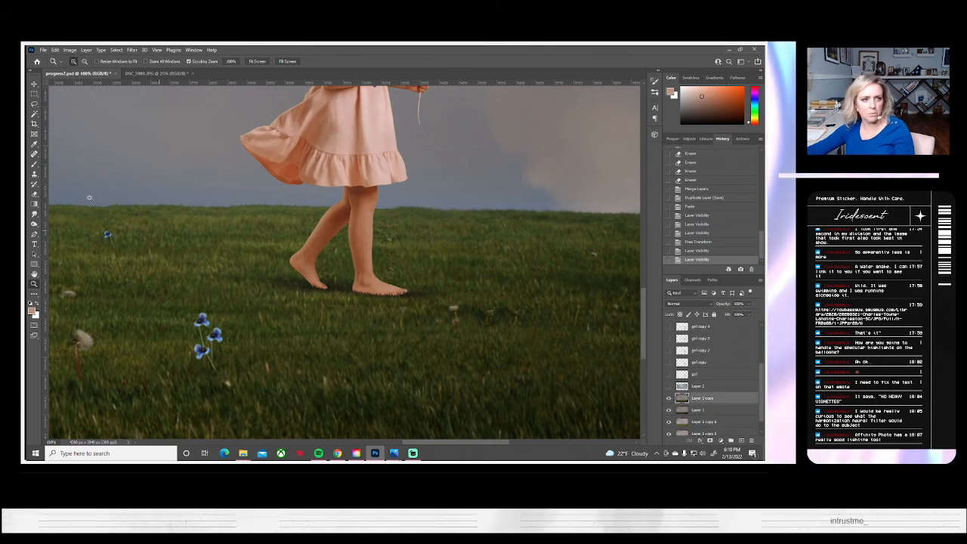
left_click(34, 175)
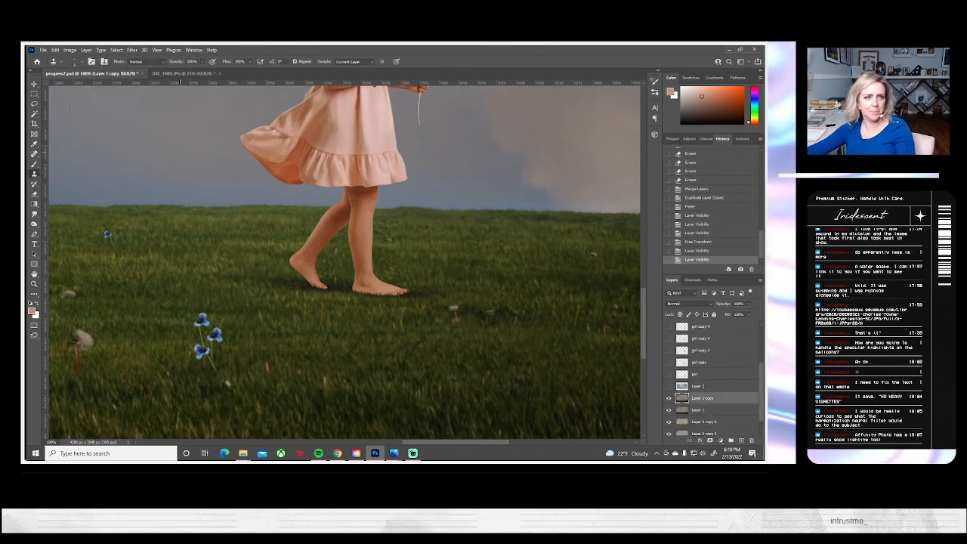
left_click(82, 66)
left_click(81, 88)
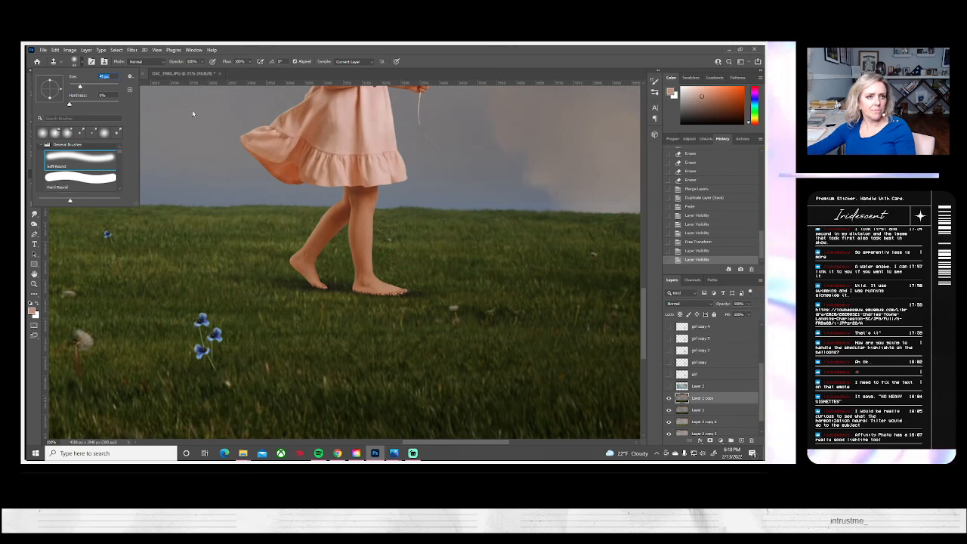
left_click(549, 294)
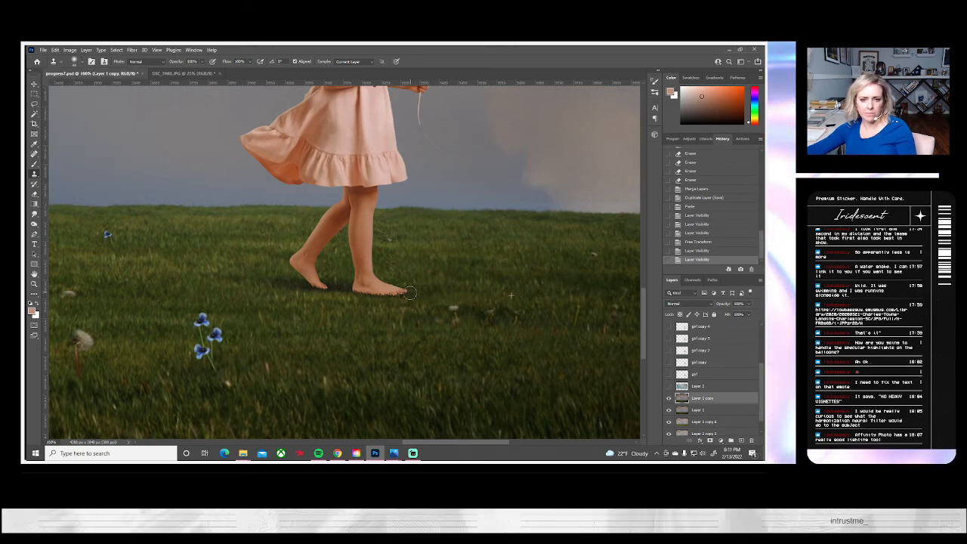
left_click(378, 312)
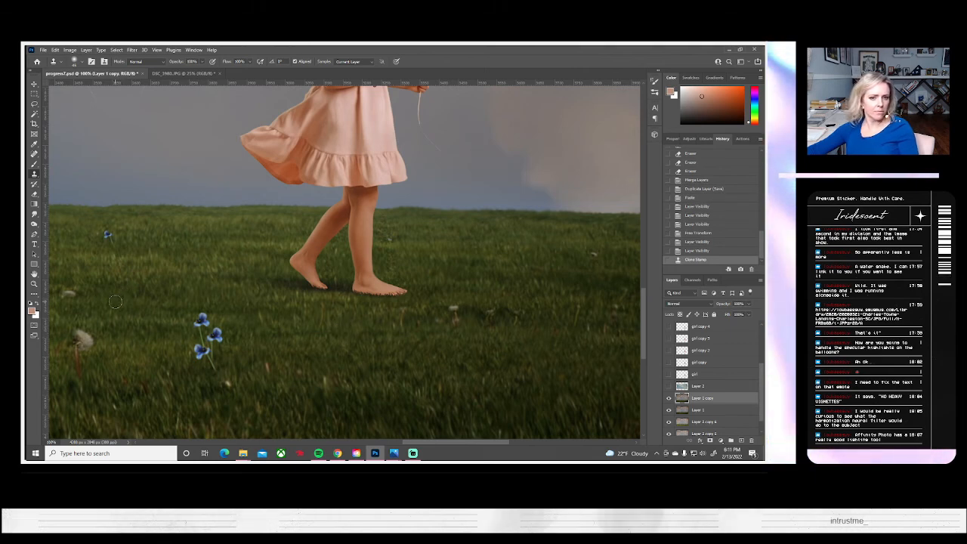
left_click(388, 241)
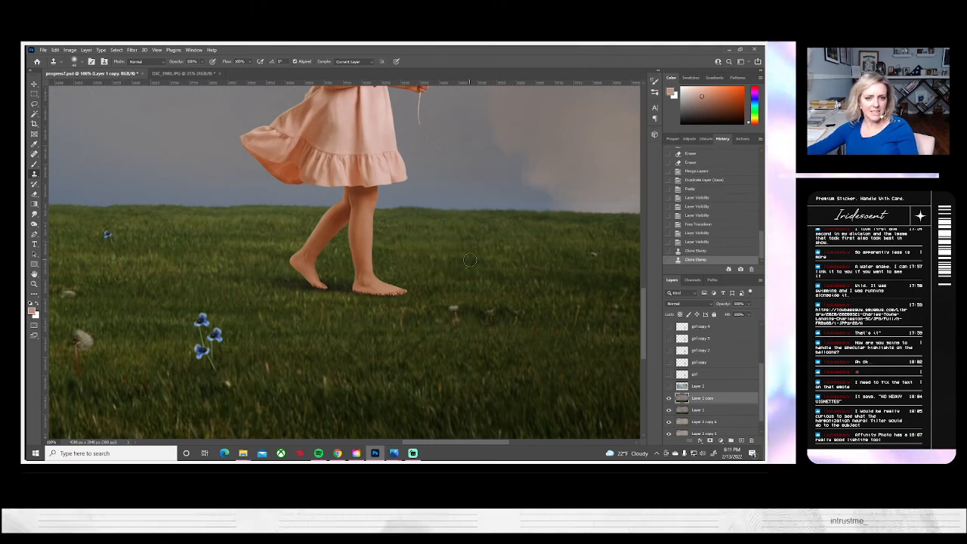
- Smudge the grass along the edge of the girl's front leg on Layer 1 copy with a small soft brush
left_click(34, 215)
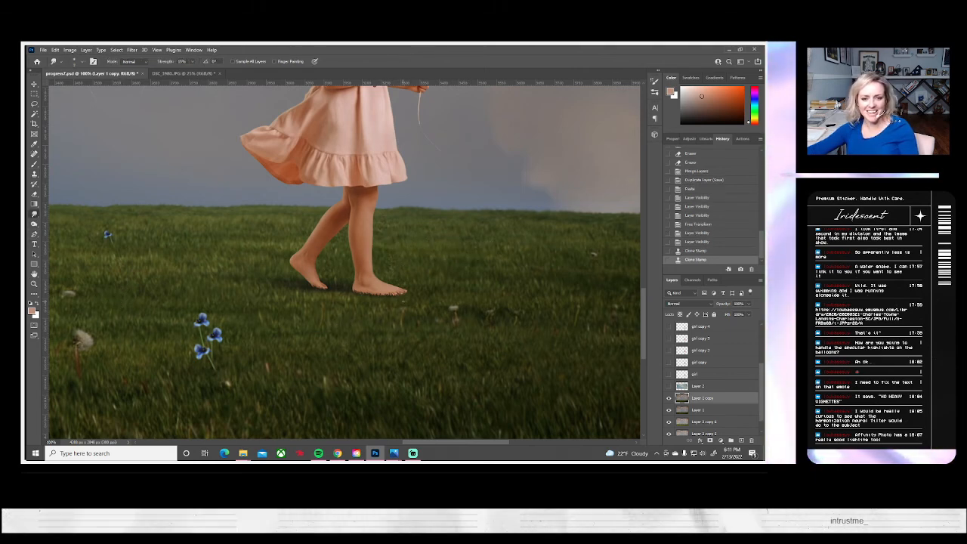
left_click(82, 63)
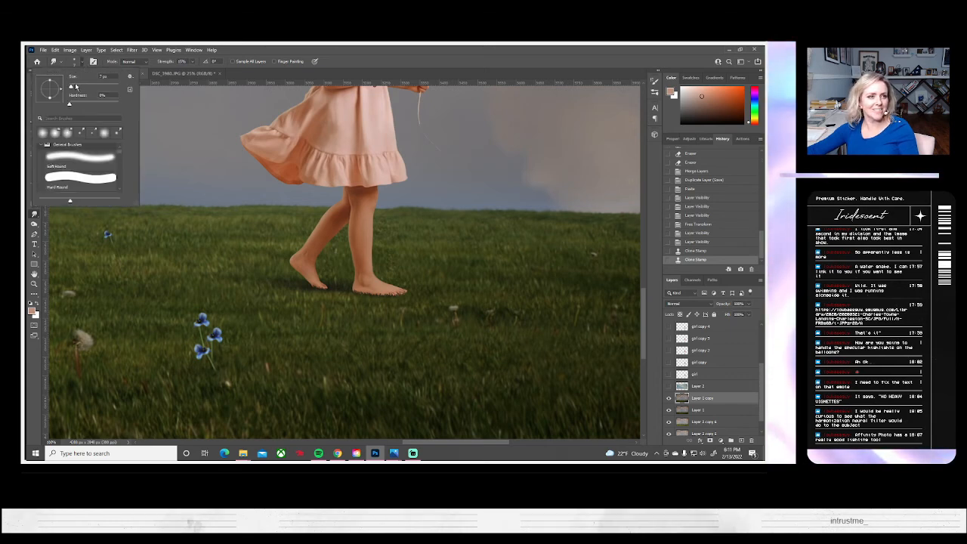
left_click(75, 87)
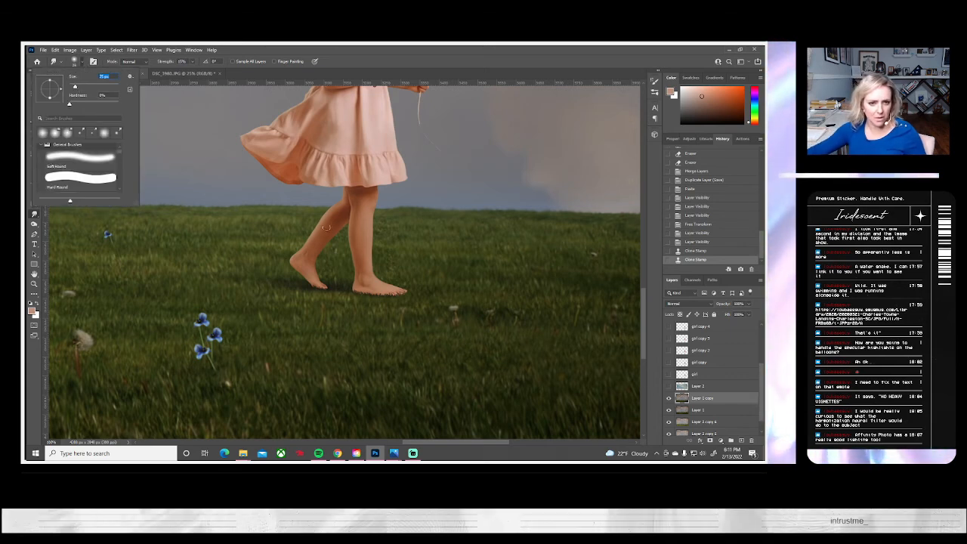
left_click(379, 228)
left_click_drag(379, 228, 392, 215)
mouse_move(388, 238)
left_mouse_down()
mouse_move(389, 228)
mouse_move(389, 249)
left_mouse_up()
left_click_drag(383, 260, 389, 255)
left_click_drag(381, 267, 383, 264)
left_click_drag(389, 274, 394, 257)
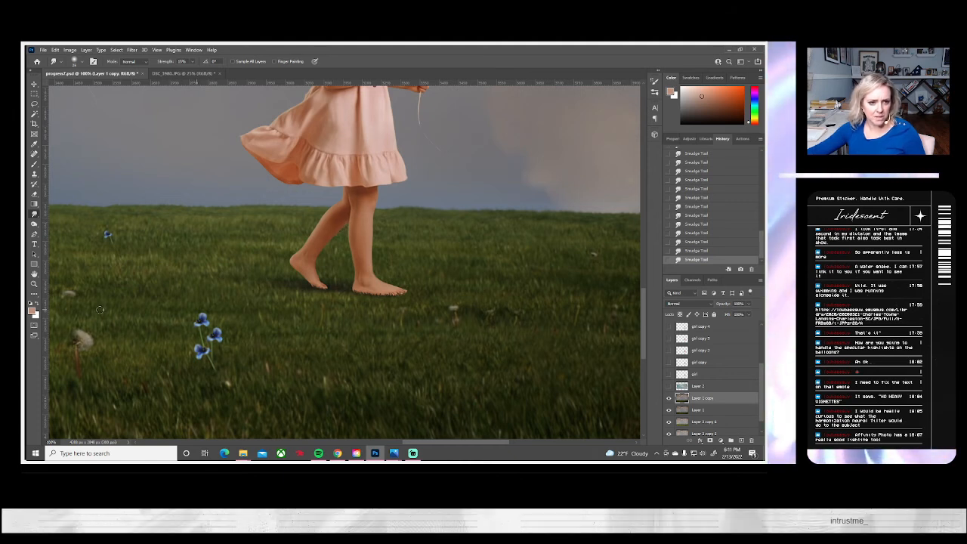
- Save the composite on the computer as progress8.psd with maximized compatibility
left_click(34, 284)
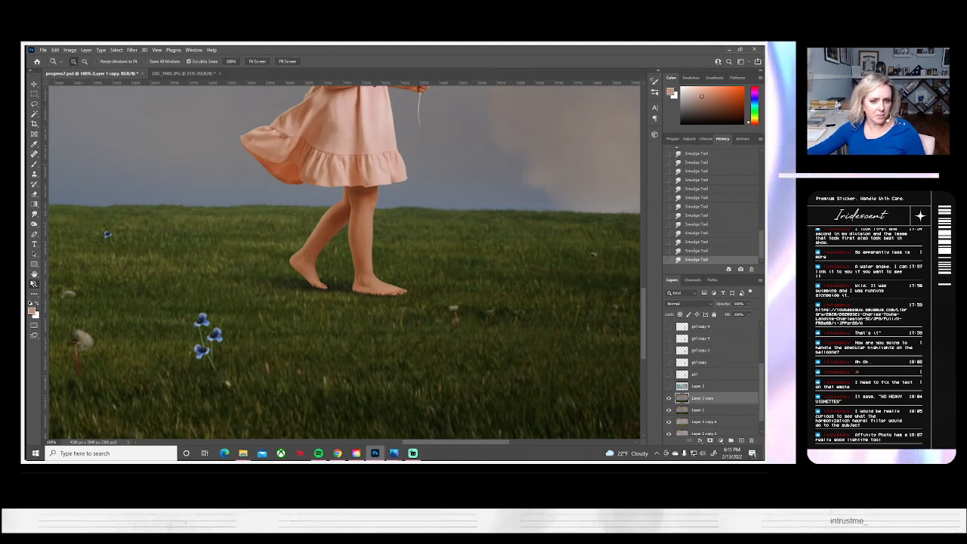
left_click(261, 62)
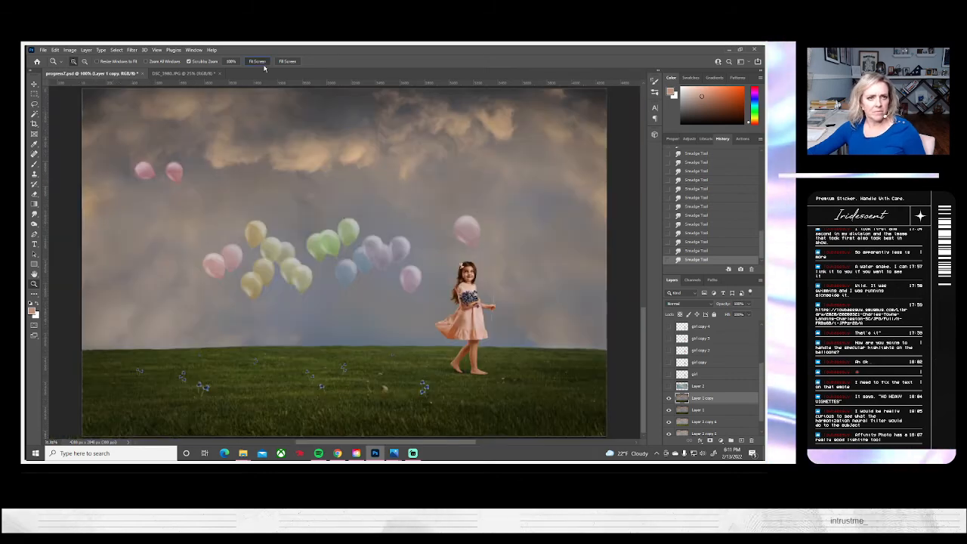
left_click(45, 51)
left_click(60, 143)
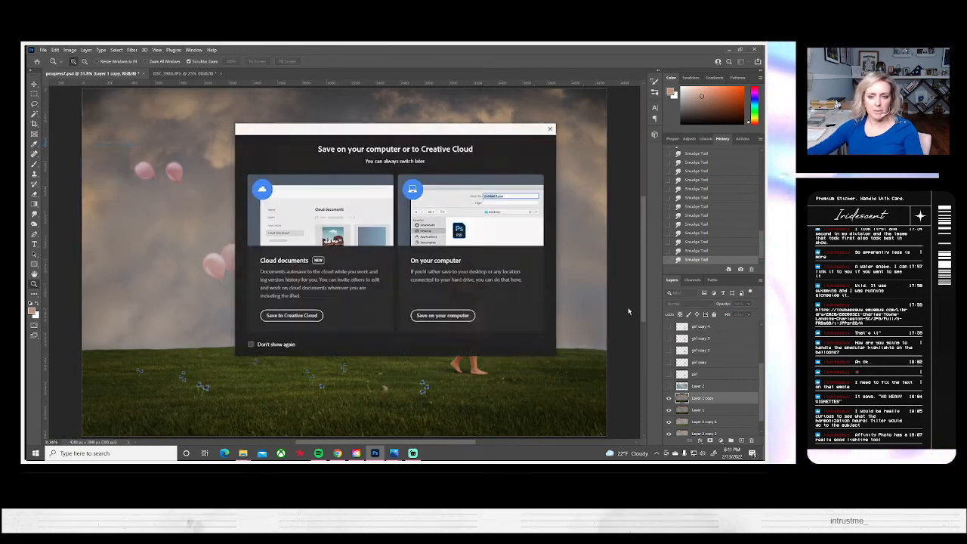
left_click(442, 315)
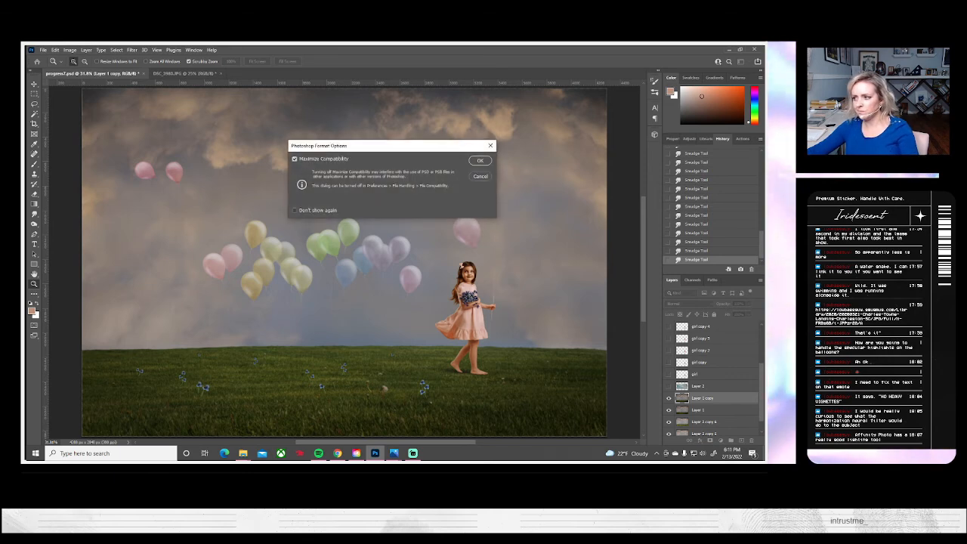
key("Return")
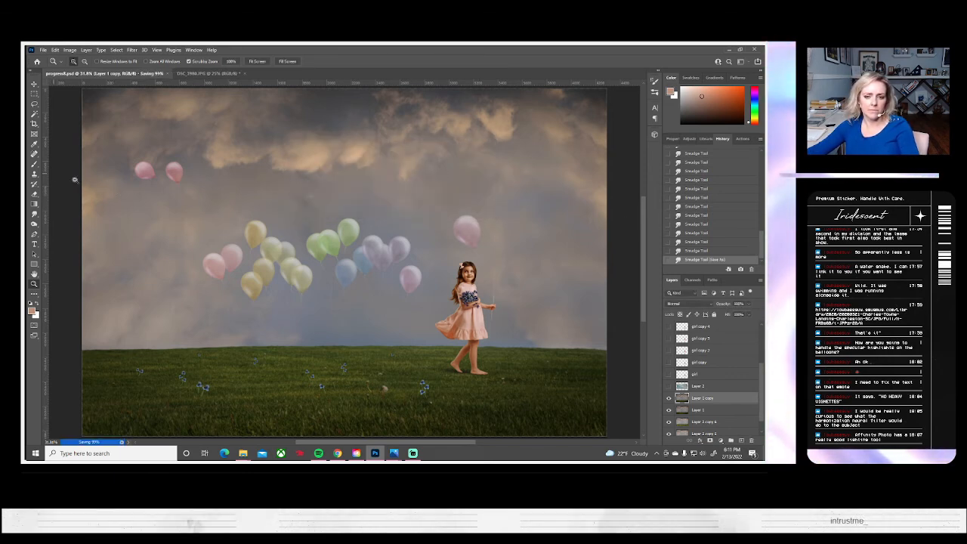
scroll(614, 390, "down", 2)
scroll(515, 344, "up", 3)
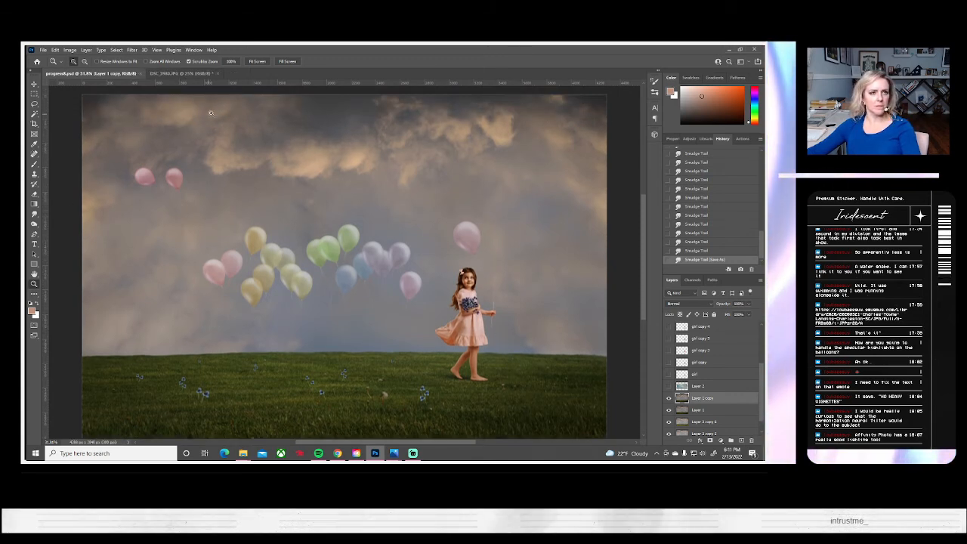
left_click(33, 123)
left_click_drag(82, 271, 82, 273)
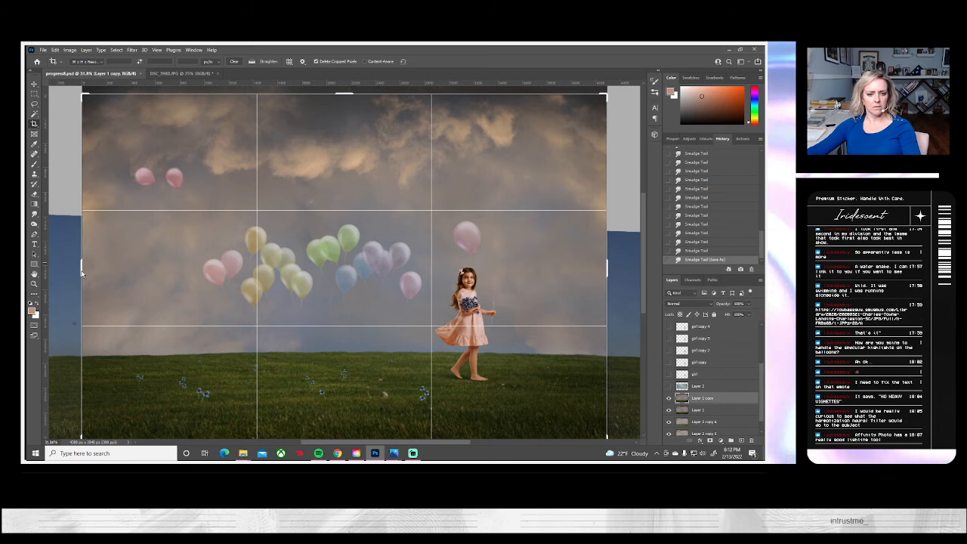
left_click(82, 270)
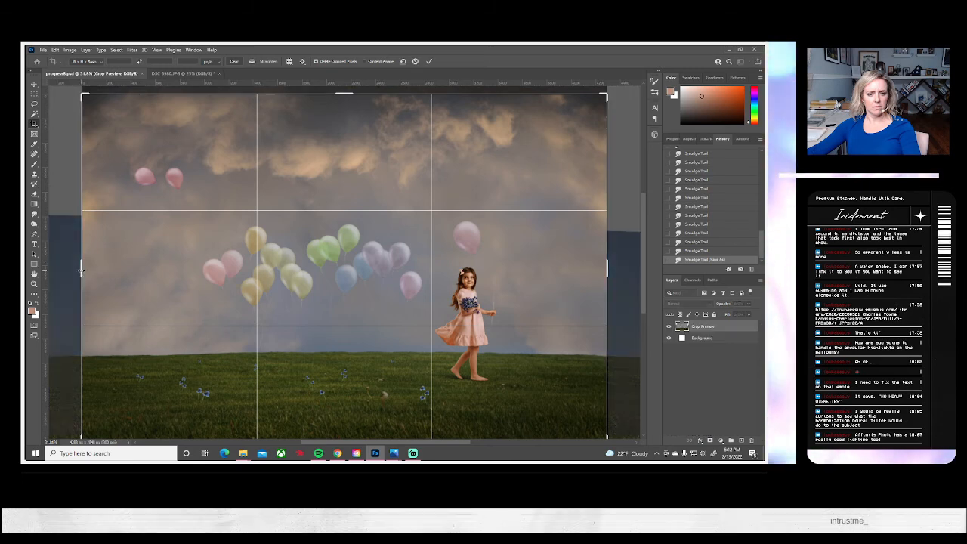
left_click(415, 61)
key("Return")
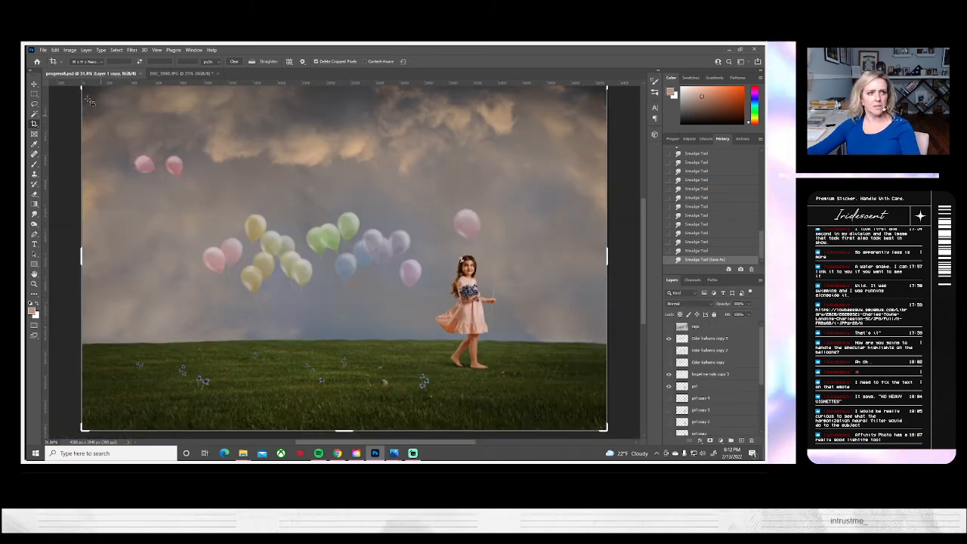
- Move the visible girl, forget-me-nots and color balloons layers together a short way to the left and slightly up
key("v")
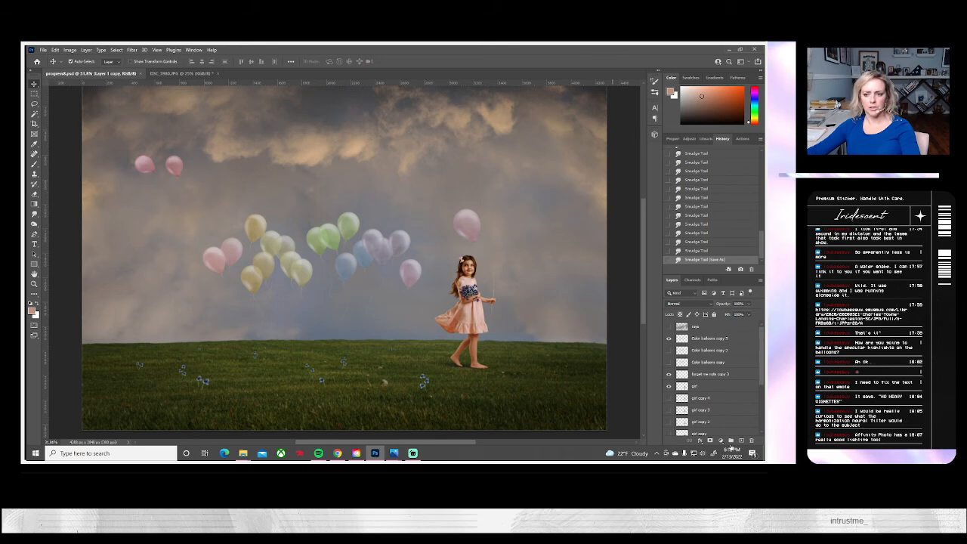
left_click(702, 338)
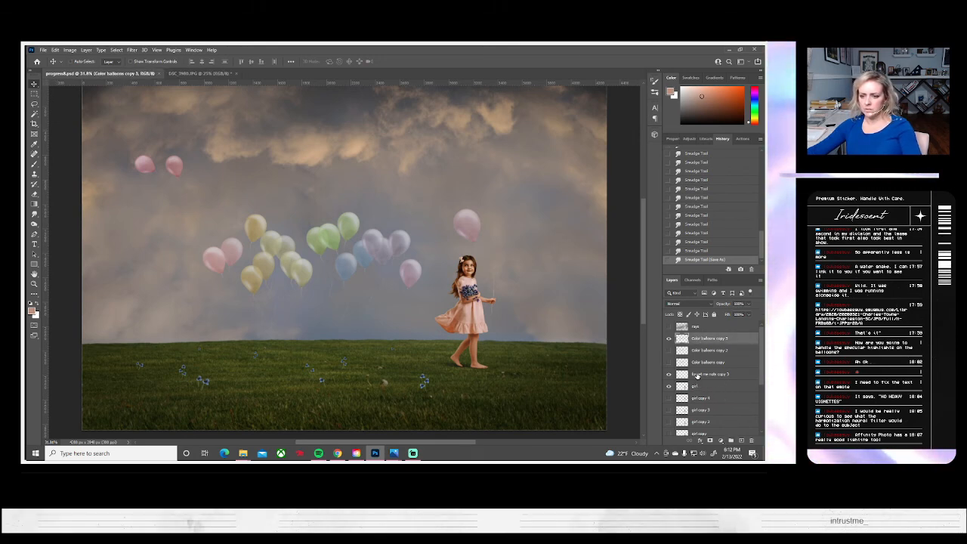
left_click(697, 375, "ctrl")
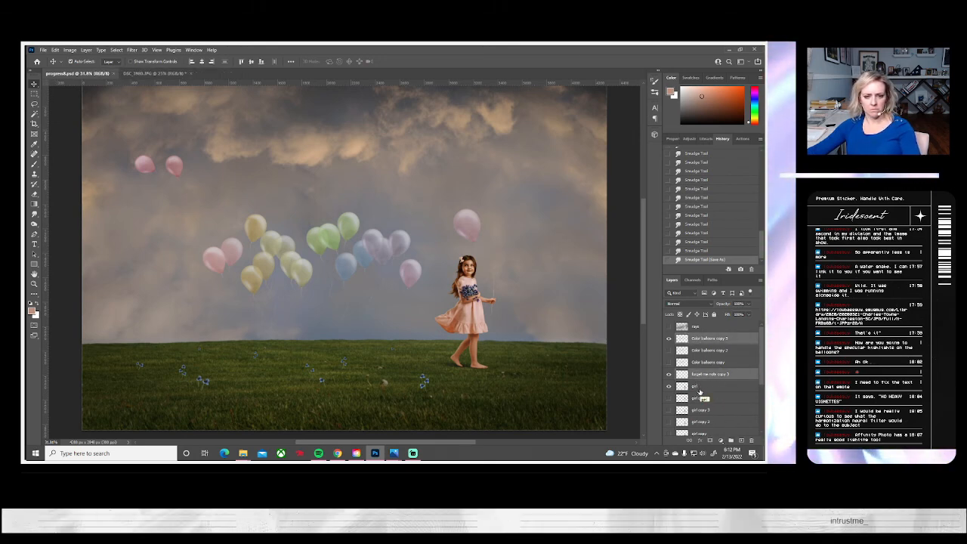
left_click(697, 387, "ctrl")
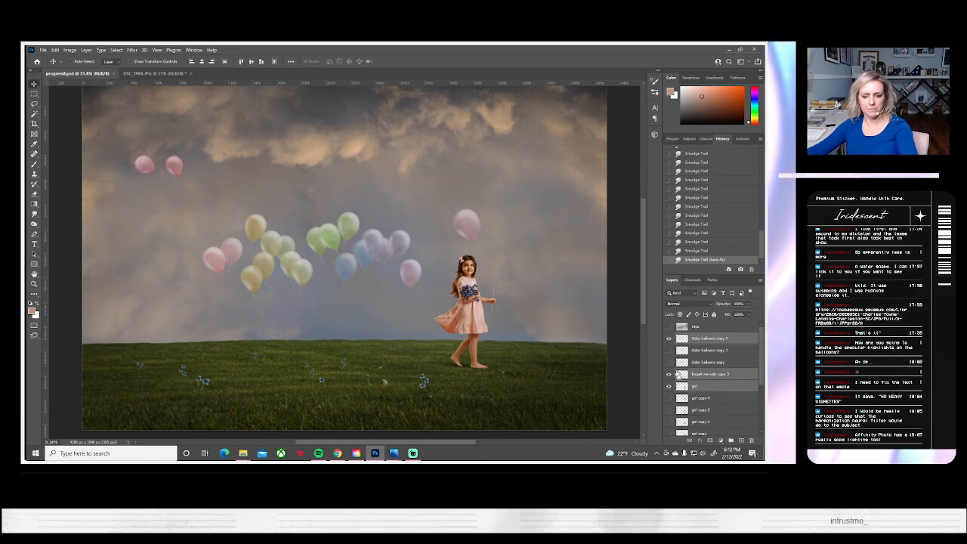
key("ctrl+t")
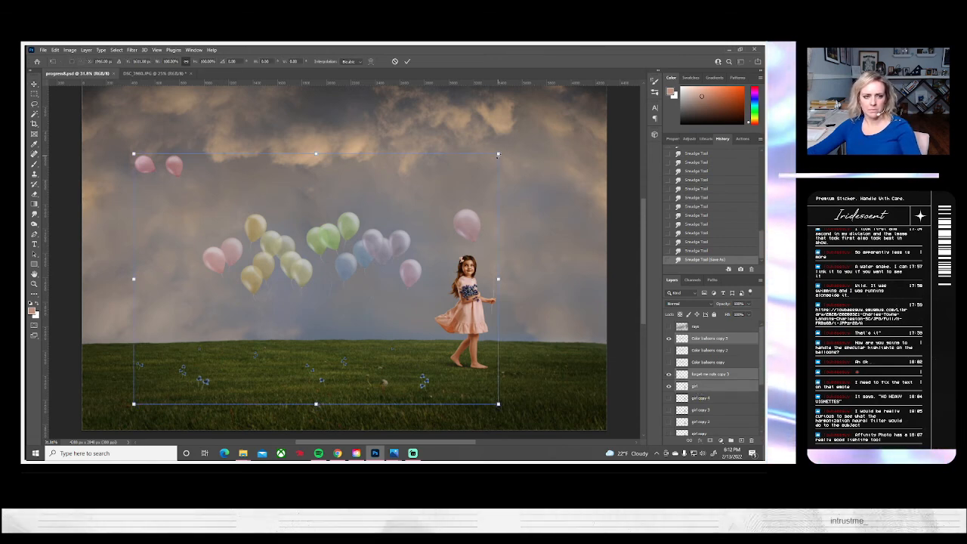
left_click_drag(476, 293, 459, 290)
key("Return")
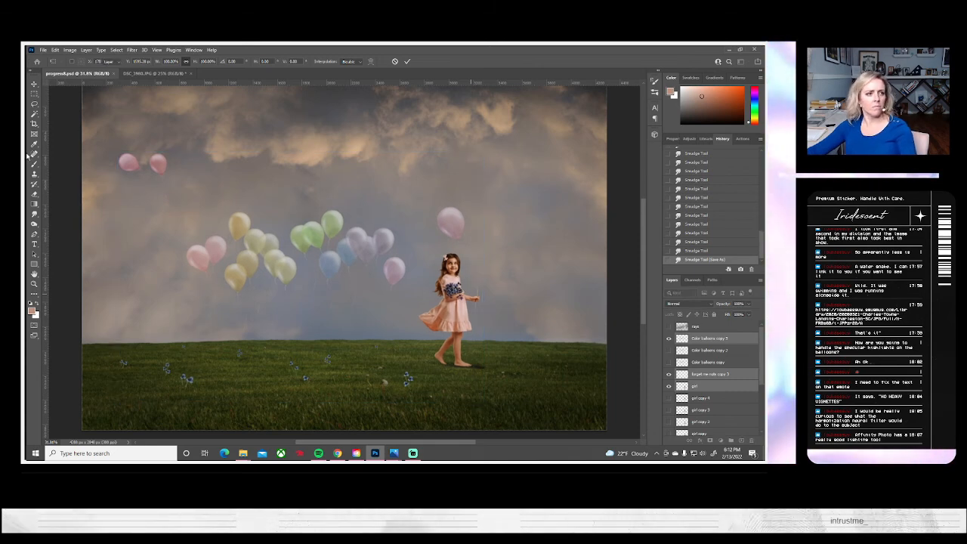
- Check the girl's placement against the rule-of-thirds grid of the crop overlay without cropping
left_click(34, 123)
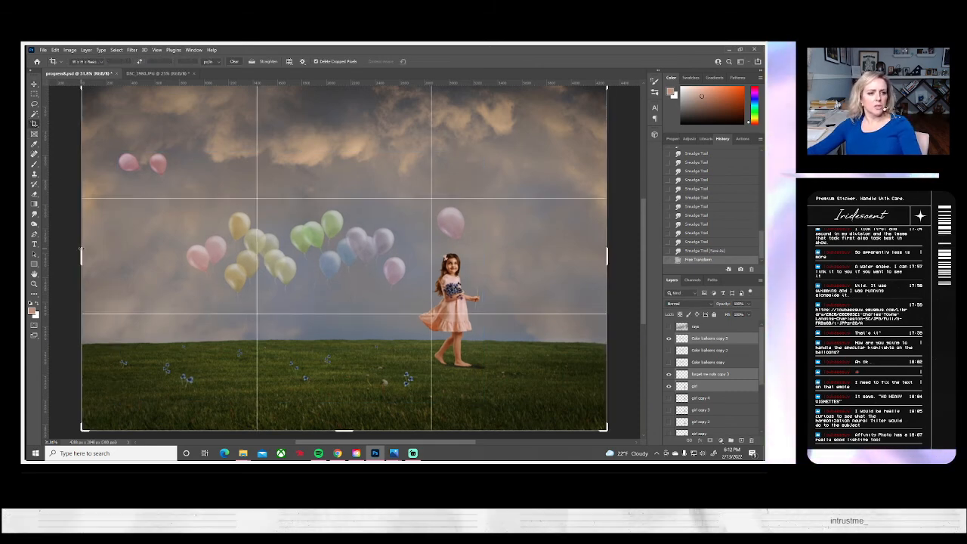
mouse_move(80, 250)
left_mouse_down()
mouse_move(95, 250)
mouse_move(84, 251)
left_mouse_up()
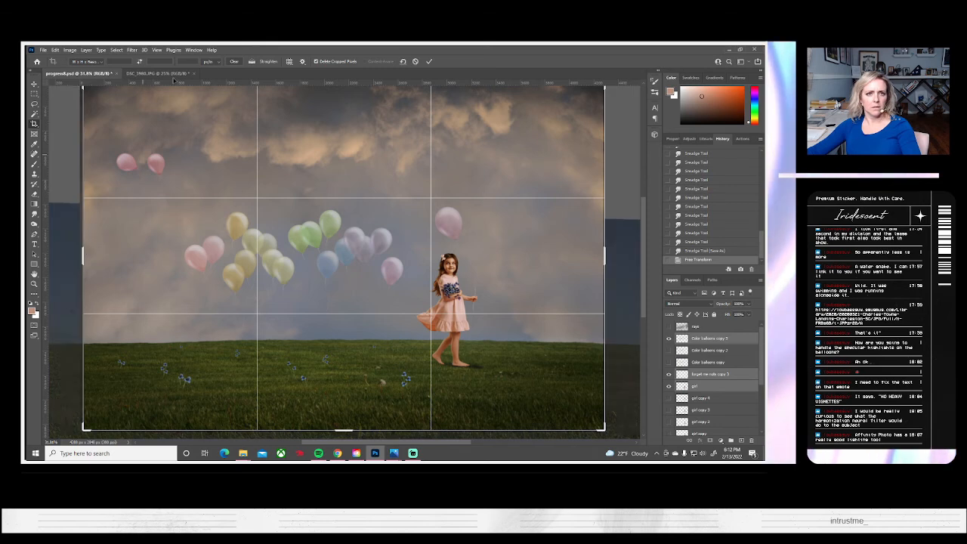
left_click(416, 61)
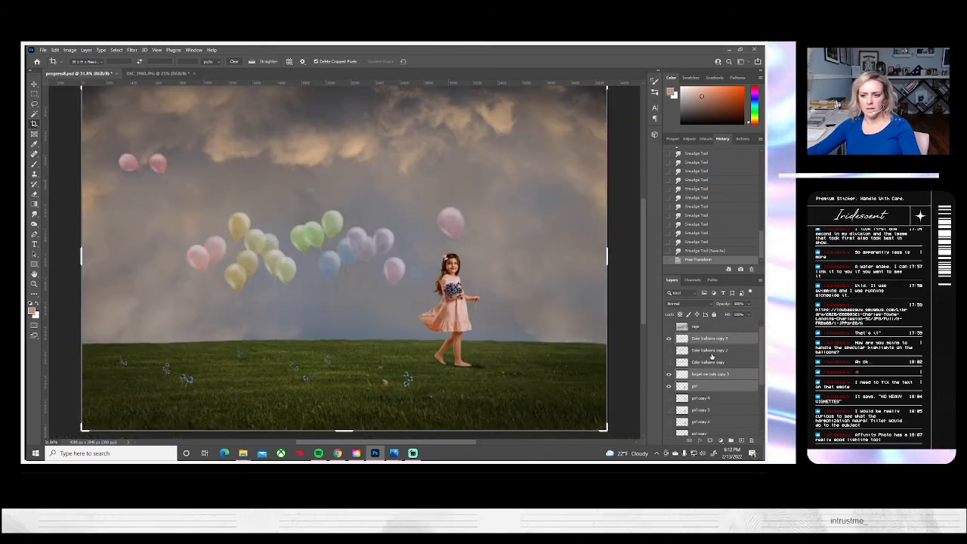
- Nudge the selected girl, flowers and balloons layers slightly left and down, and recheck the placement with the crop grid
key("ctrl+t")
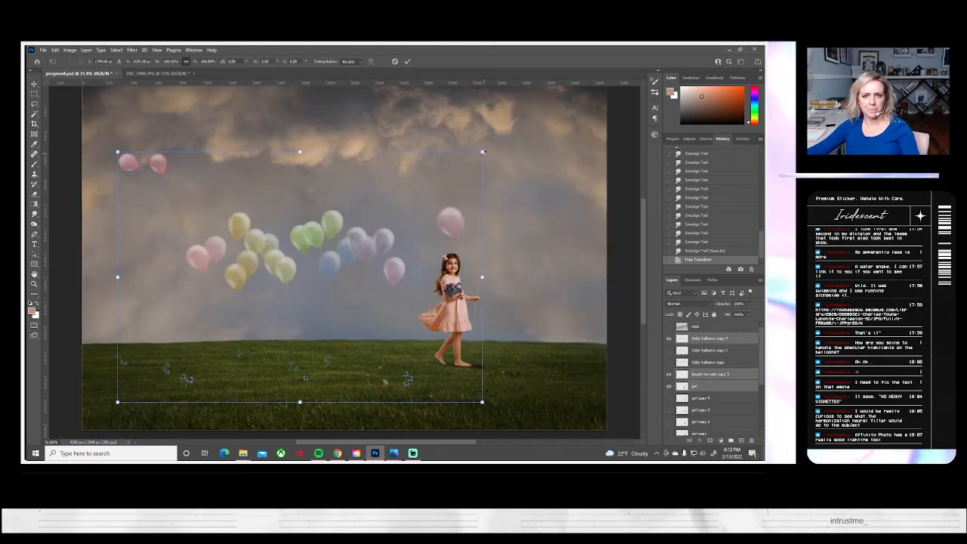
left_click_drag(436, 315, 433, 317)
key("c")
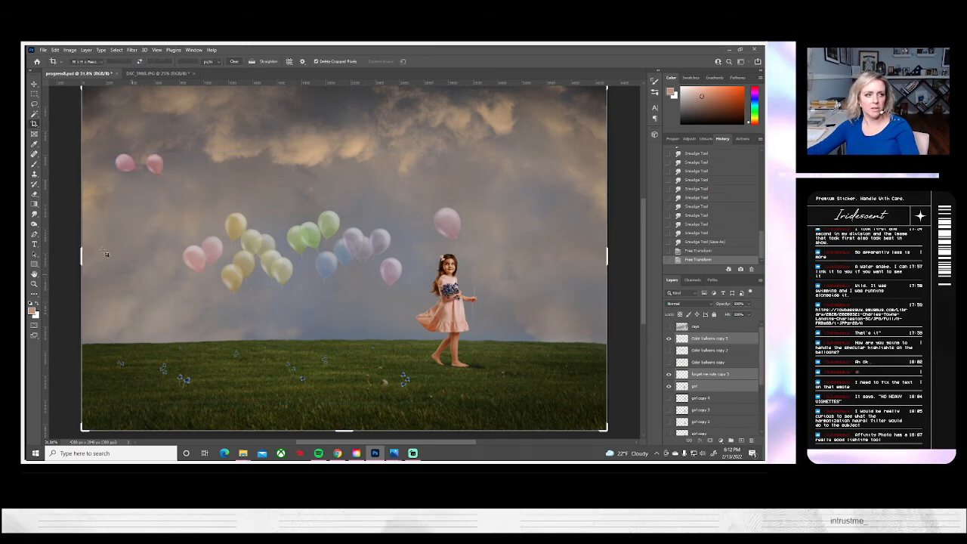
left_click_drag(79, 255, 80, 257)
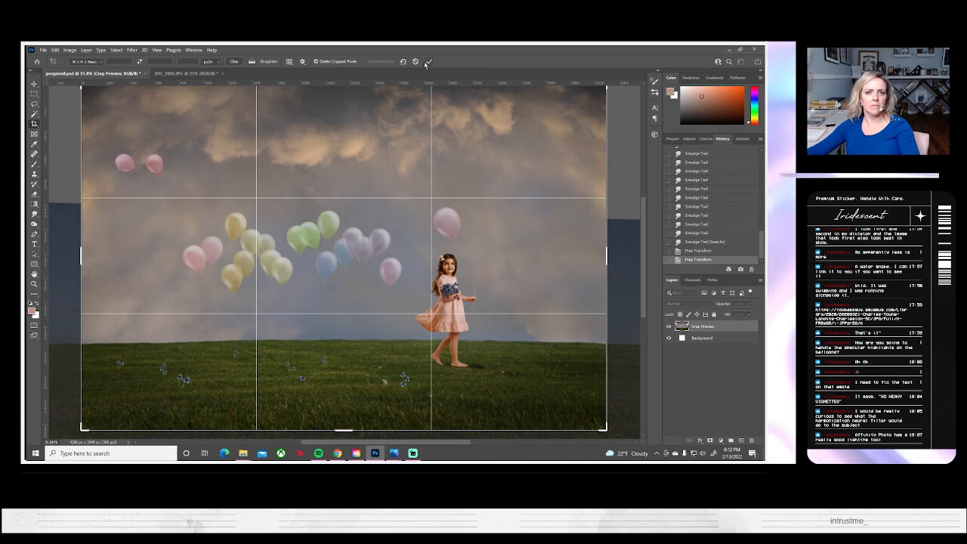
left_click(428, 62)
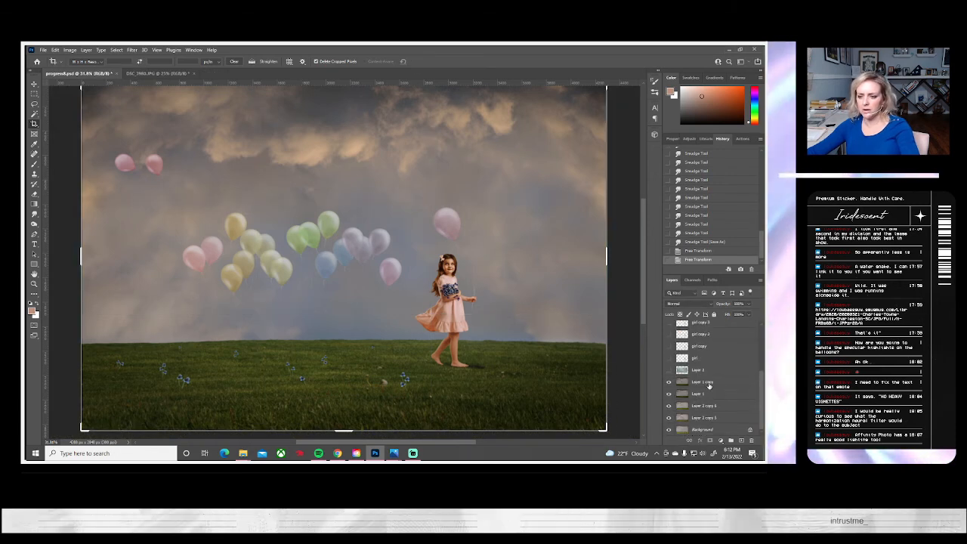
- Clone clean grass over the leftover shadow beside the girl's front foot on Layer 1 copy with a larger soft round brush
left_click(708, 383)
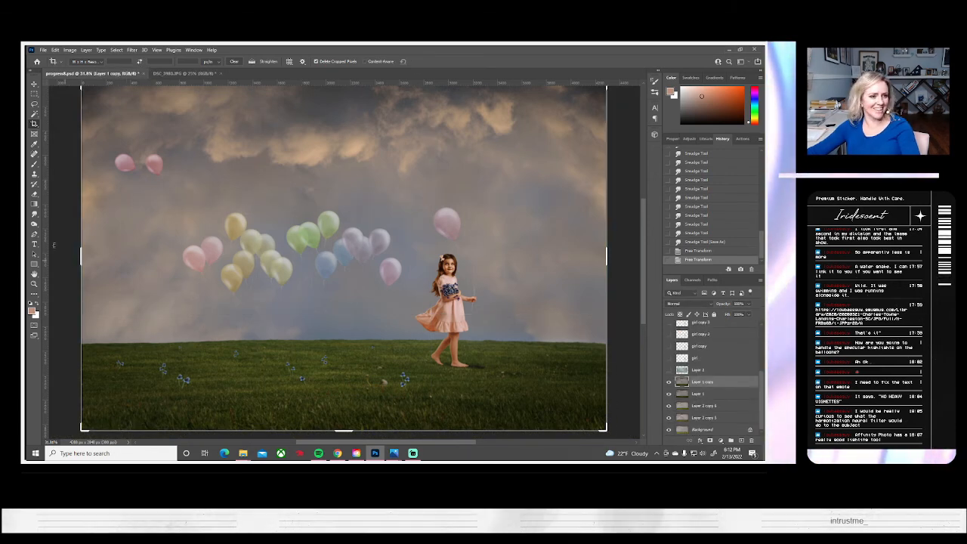
left_click(34, 174)
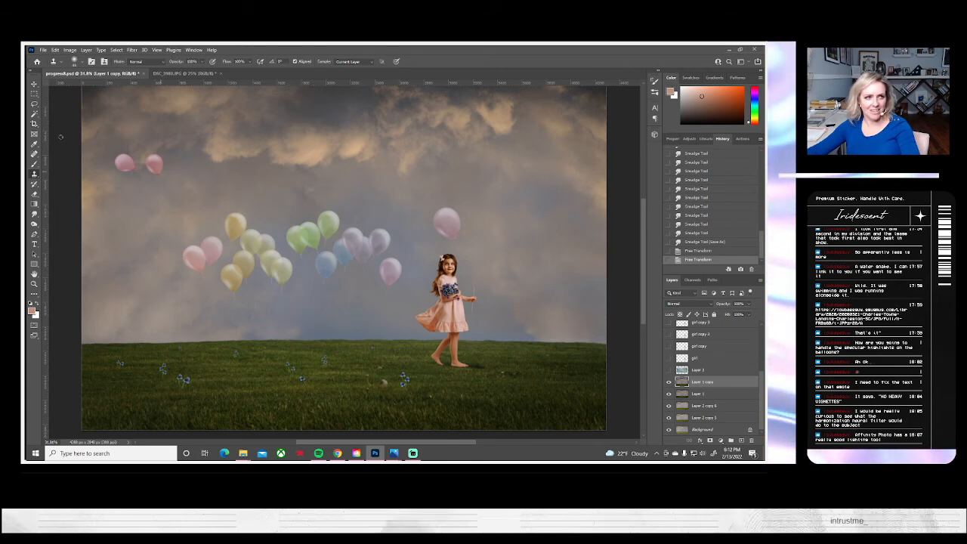
left_click(81, 62)
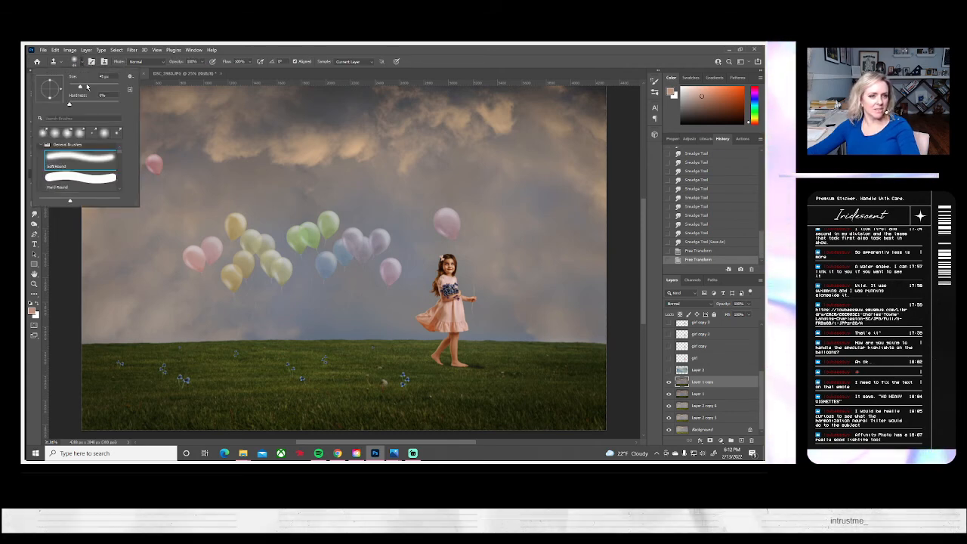
left_click(87, 86)
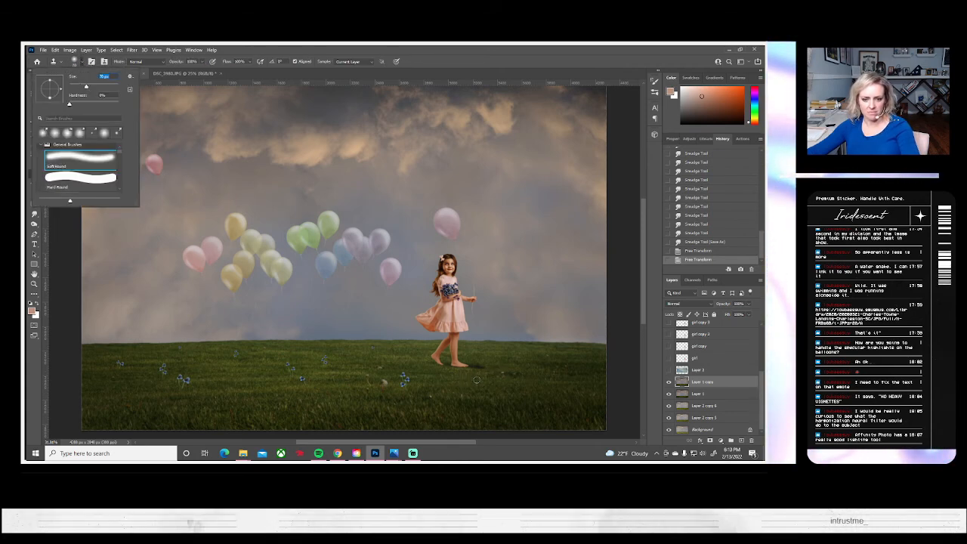
left_click(449, 380, "alt")
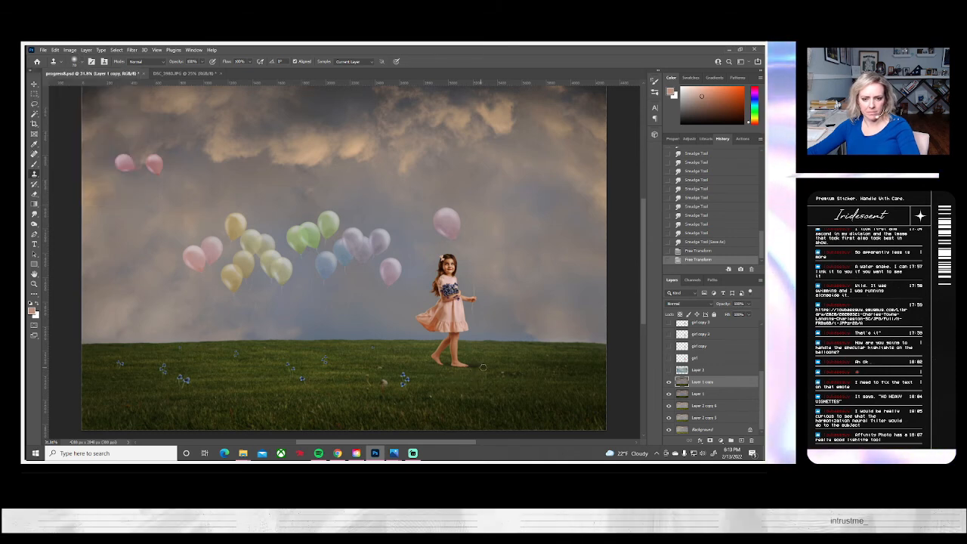
left_click_drag(483, 367, 465, 371)
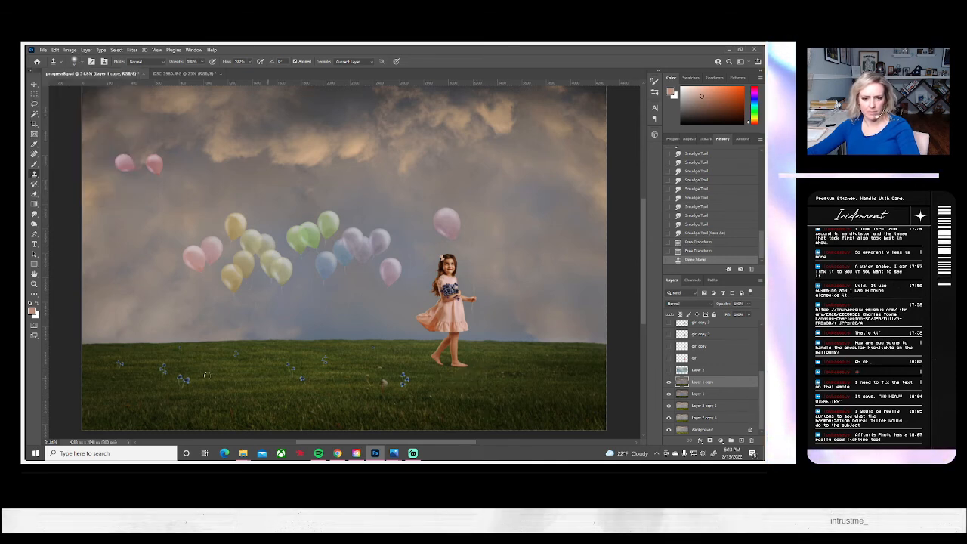
- Burn a contact shadow into the grass beneath and behind the girl's feet on Layer 1 copy with a small soft brush
key("z")
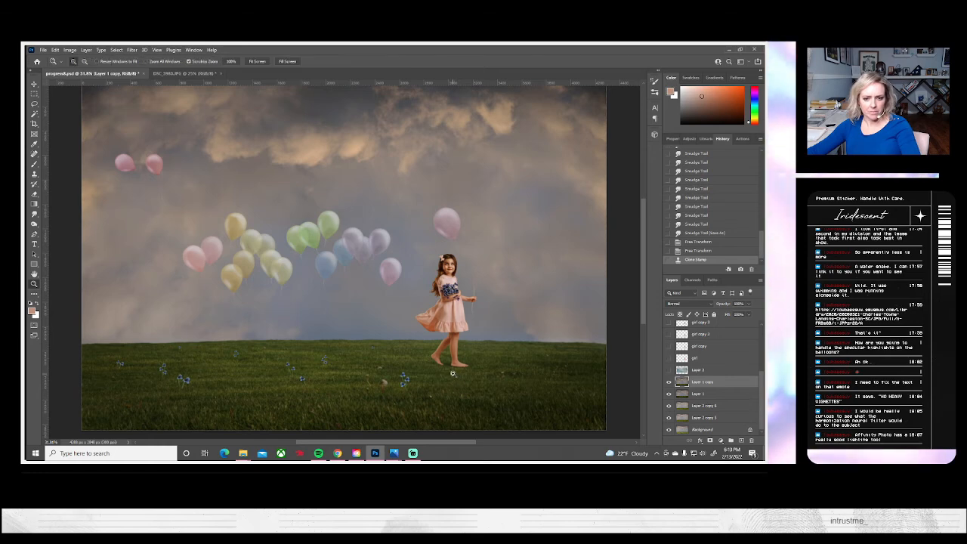
left_click_drag(452, 373, 436, 369)
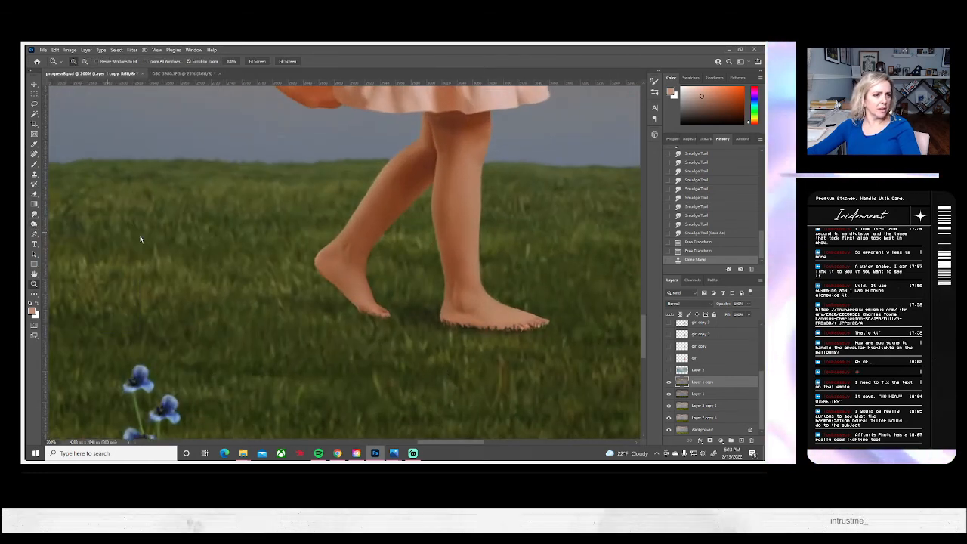
left_click(33, 223)
left_click(52, 224)
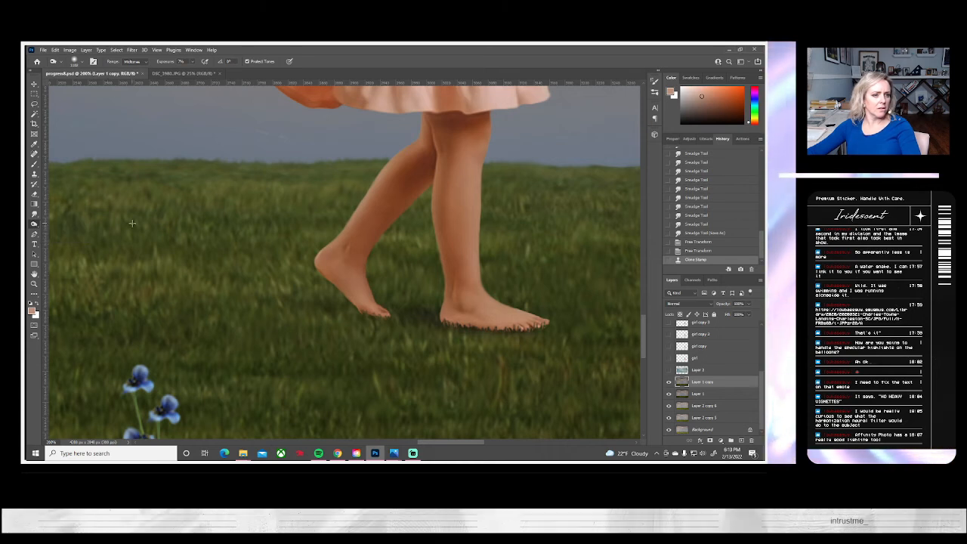
left_click(81, 65)
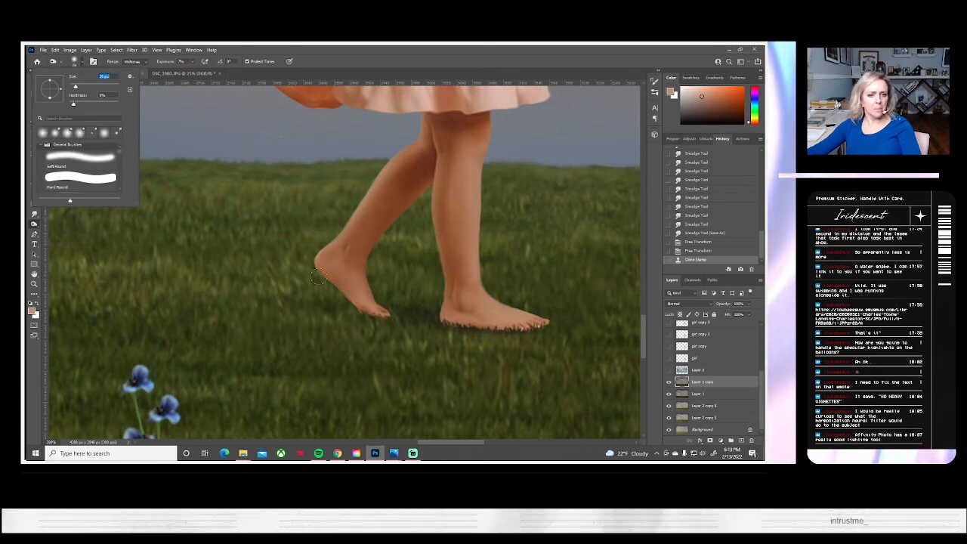
mouse_move(367, 329)
left_mouse_down()
mouse_move(513, 323)
mouse_move(408, 322)
mouse_move(449, 311)
mouse_move(430, 317)
mouse_move(476, 316)
mouse_move(222, 307)
mouse_move(379, 313)
mouse_move(352, 312)
left_mouse_up()
left_click_drag(438, 320, 370, 321)
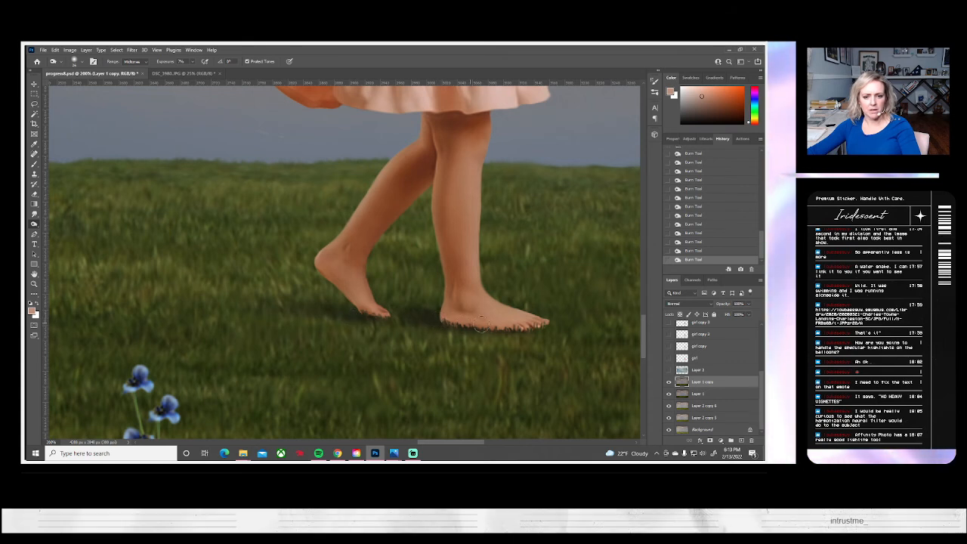
left_click_drag(481, 325, 398, 321)
left_click_drag(517, 328, 313, 311)
left_click_drag(419, 319, 309, 312)
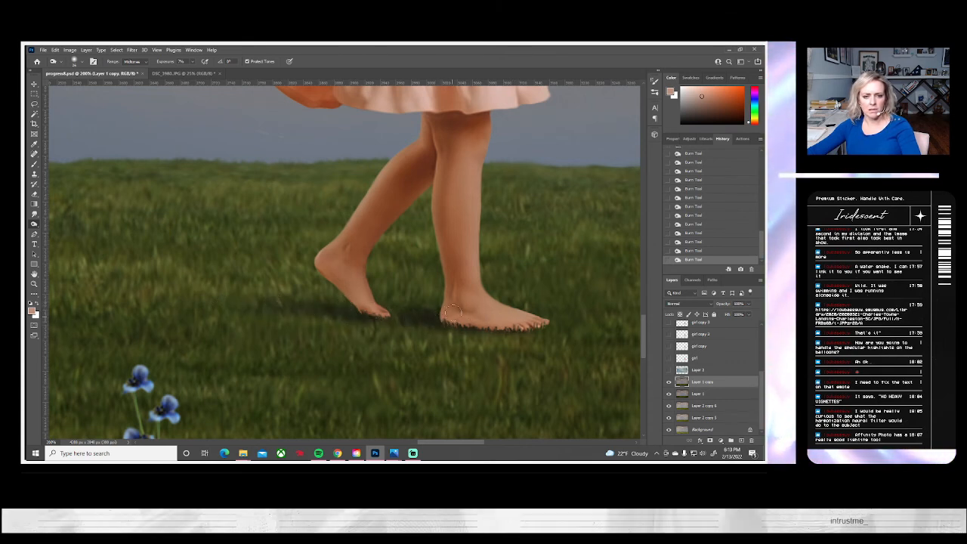
- Fit the whole composite in view and save the file
left_click(33, 283)
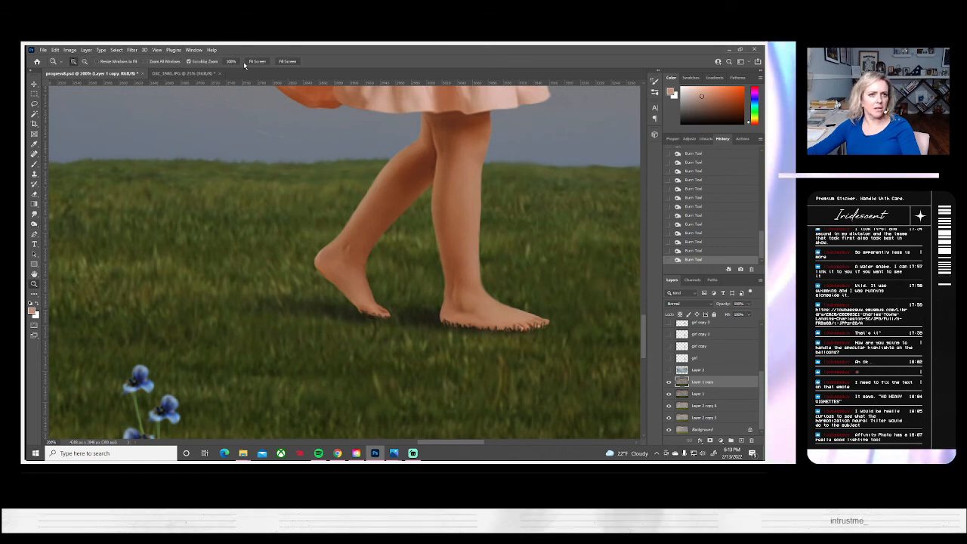
left_click(247, 64)
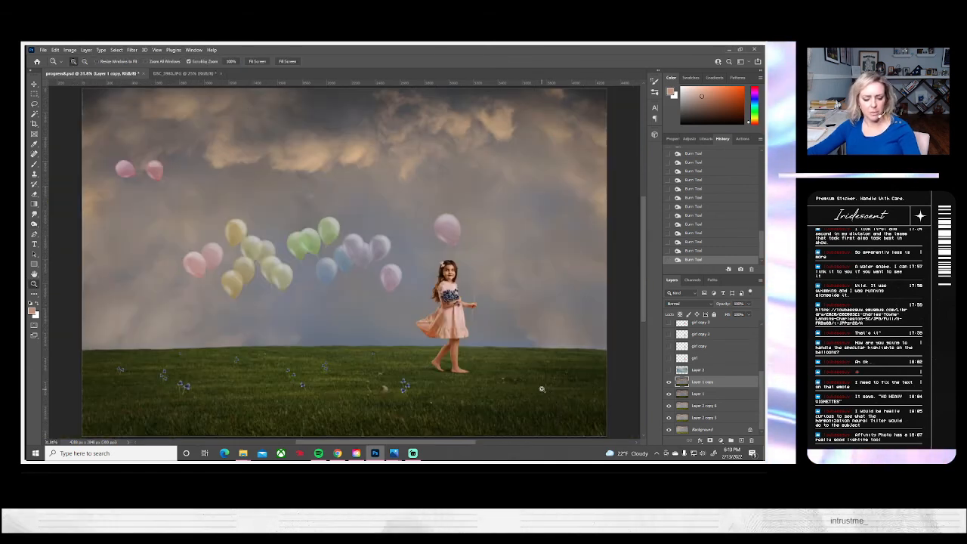
key("ctrl+s")
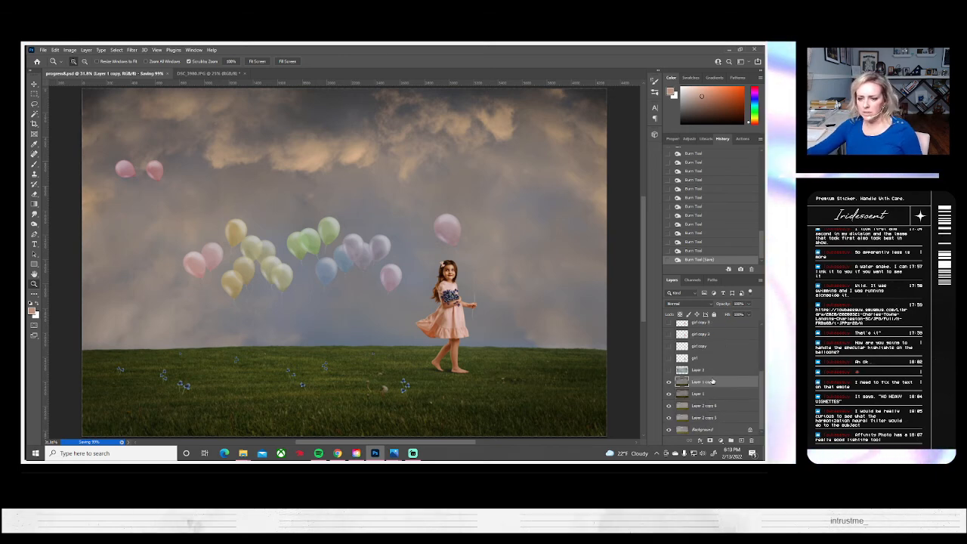
- Show the hidden blue-sky layer above Layer 1 copy and move it up and right so it covers the sky behind the girl
left_click(667, 369)
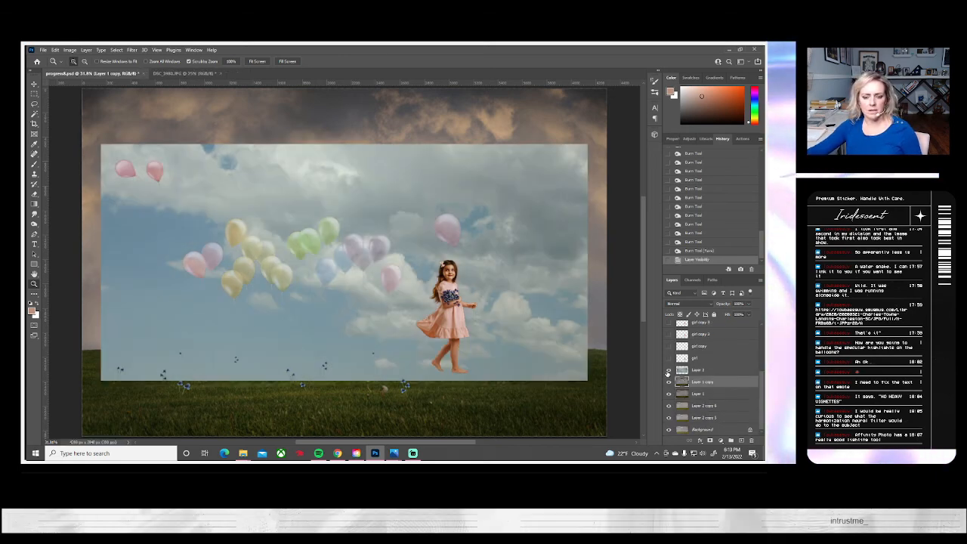
key("ctrl+t")
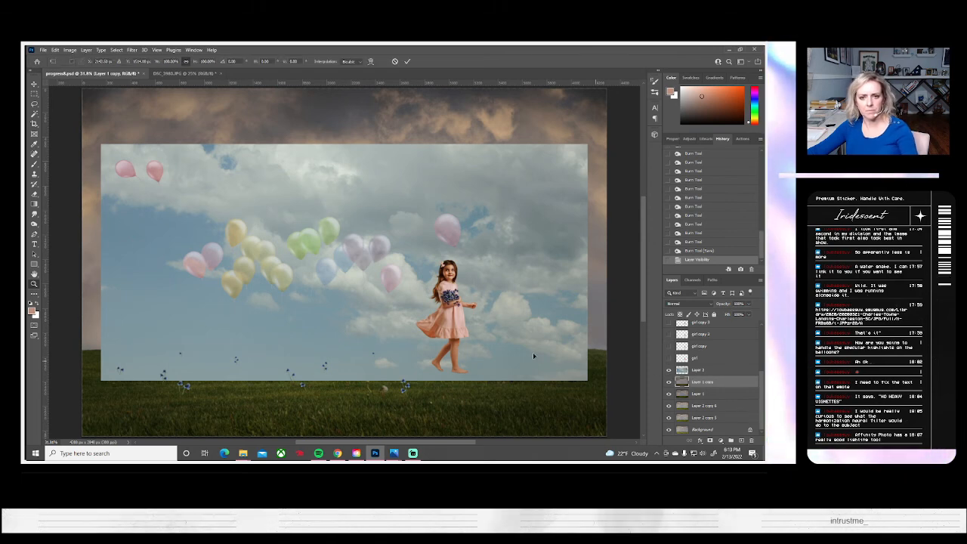
left_click(697, 370)
key("ctrl+t")
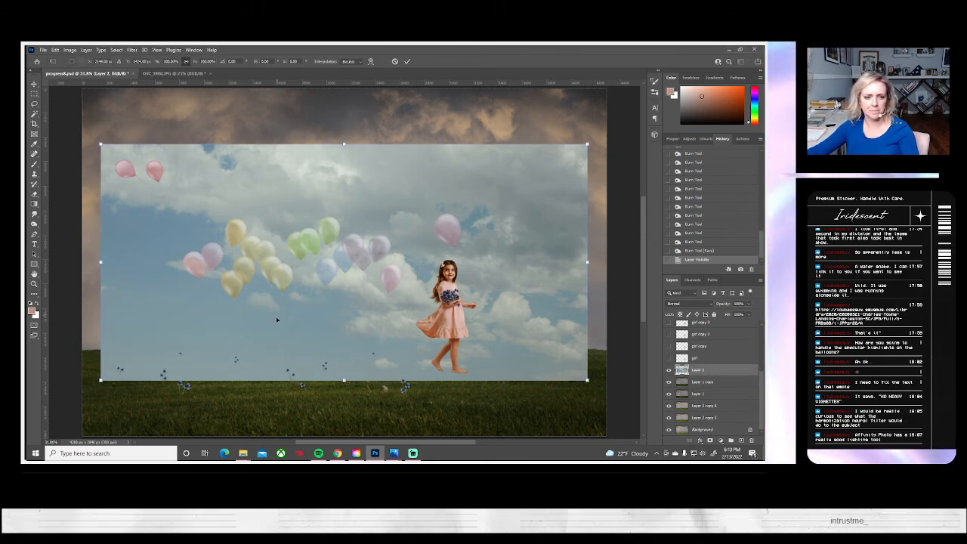
left_click_drag(337, 336, 516, 251)
key("Return")
key("z")
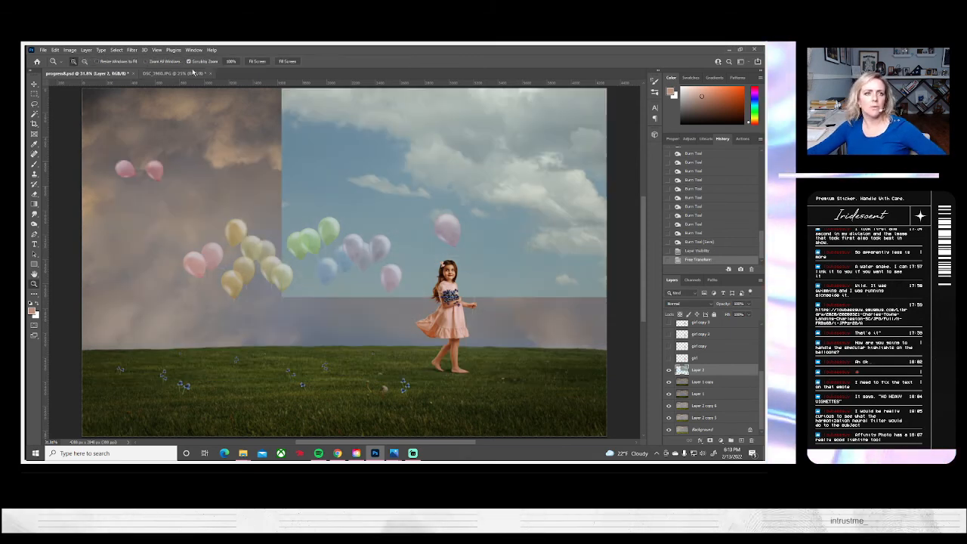
- Sharpen the blue-sky layer with the Unsharp Mask filter
left_click(173, 52)
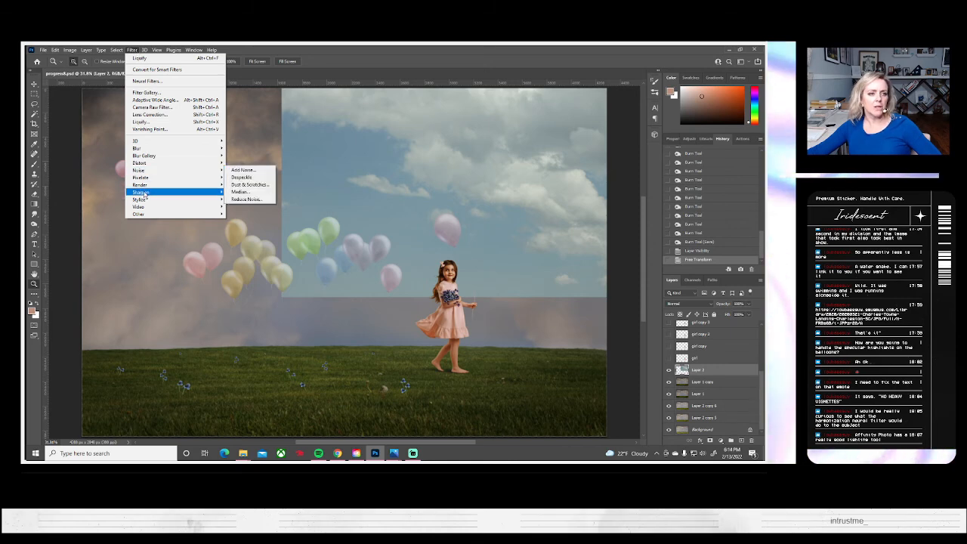
mouse_move(144, 191)
left_click(249, 228)
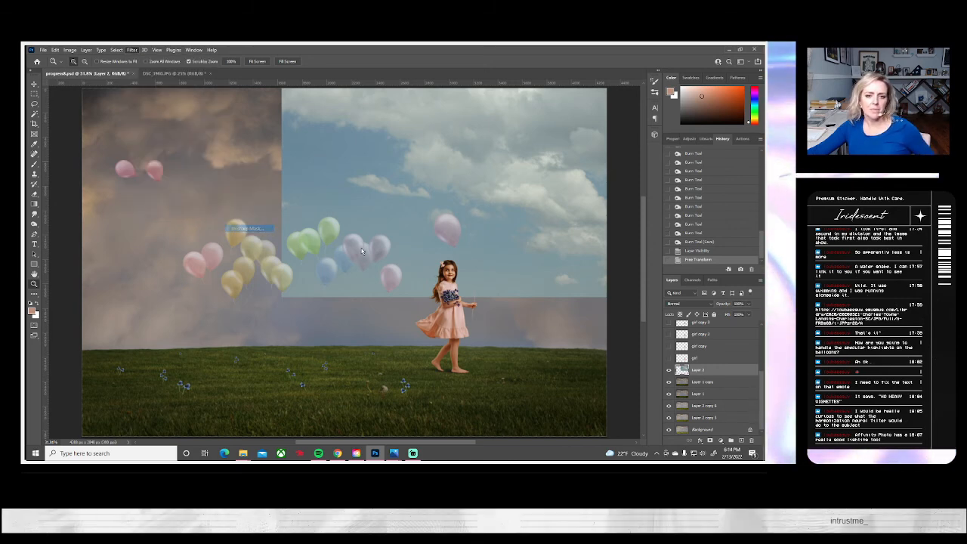
left_click(574, 147)
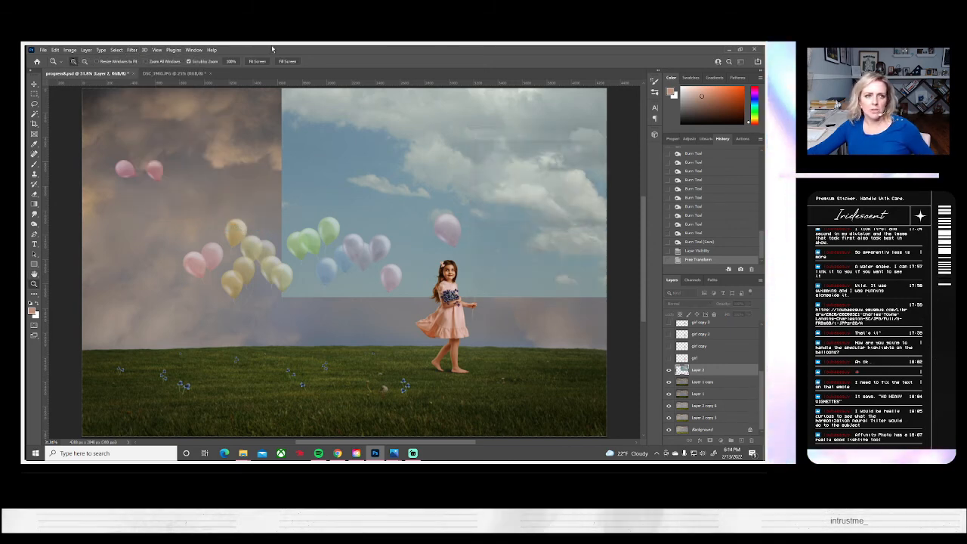
- Apply Reduce Noise to the blue-sky layer with the Default settings
left_click(132, 50)
mouse_move(140, 170)
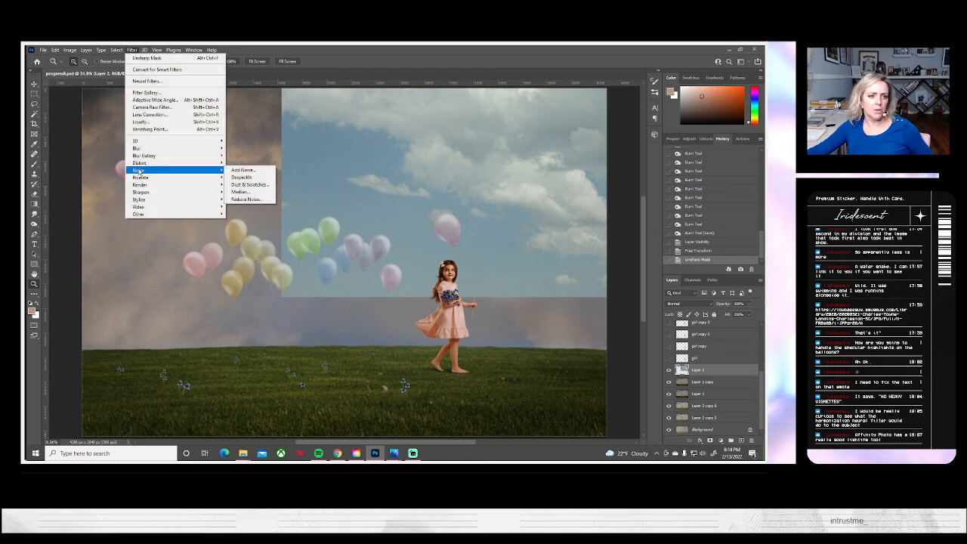
left_click(258, 201)
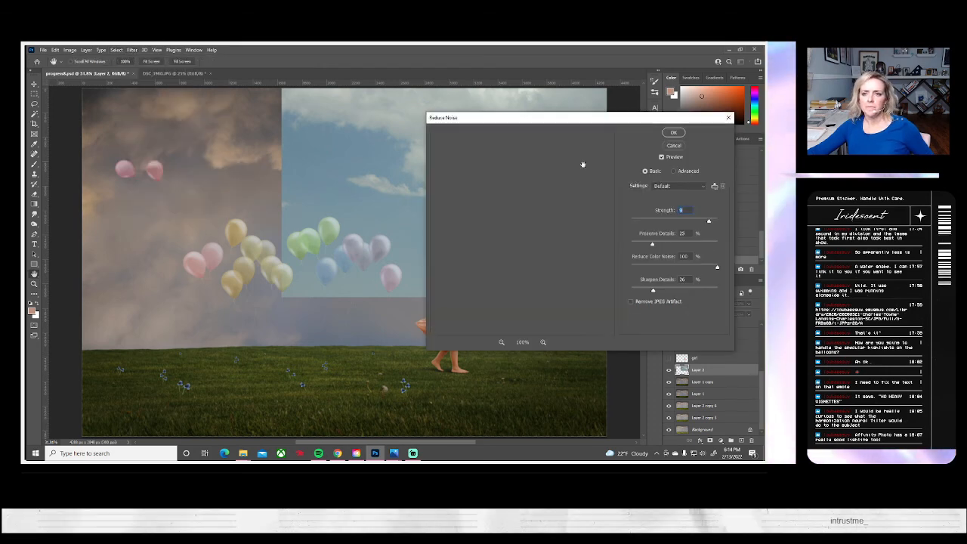
left_click(674, 134)
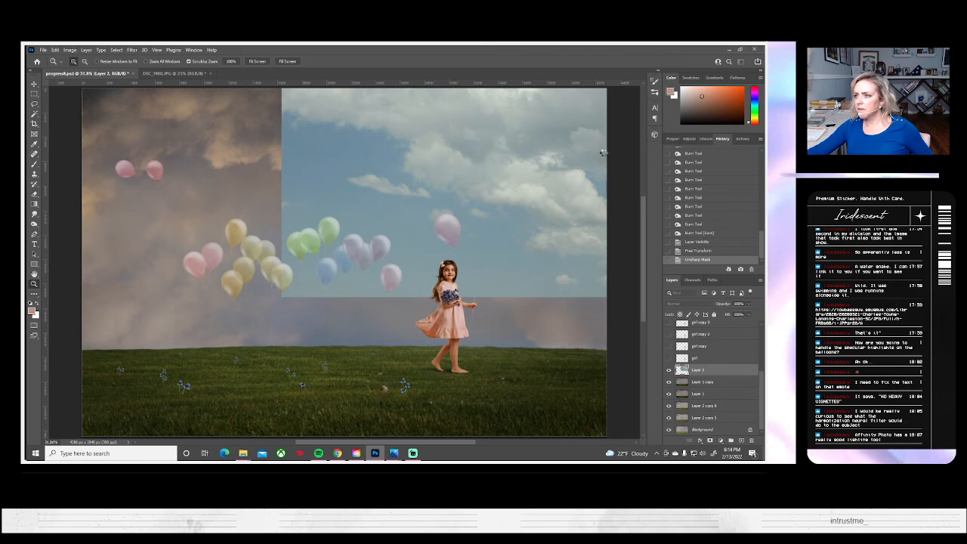
- Warm the blue-sky layer's midtones with Color Balance, shifting red to about +36 and blue to about -23
left_click(73, 50)
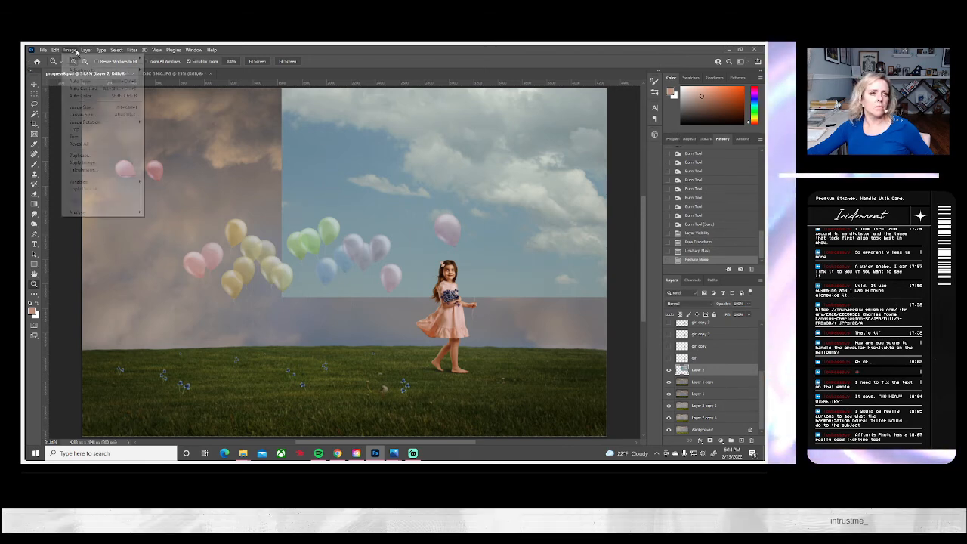
mouse_move(83, 74)
left_click(174, 123)
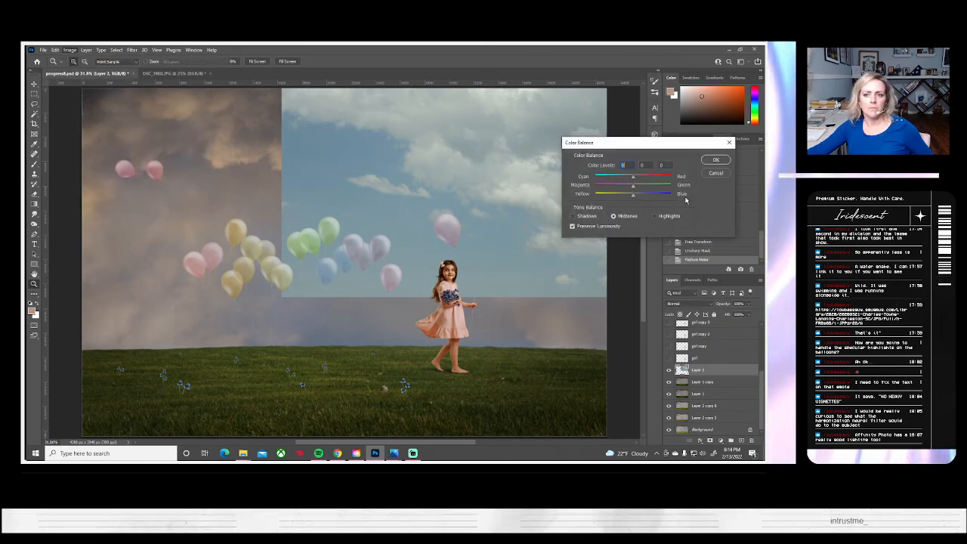
left_click_drag(633, 179, 626, 199)
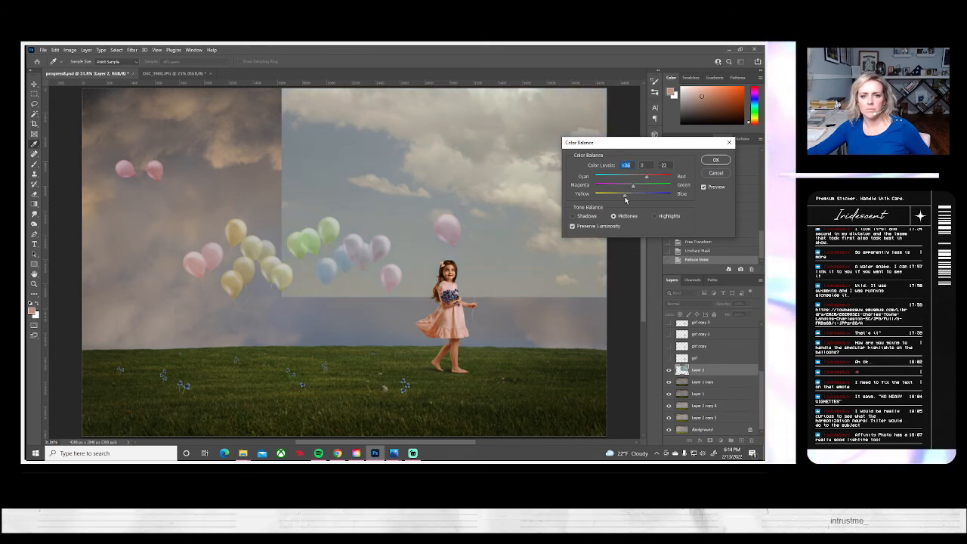
left_click_drag(625, 200, 624, 200)
left_click(715, 160)
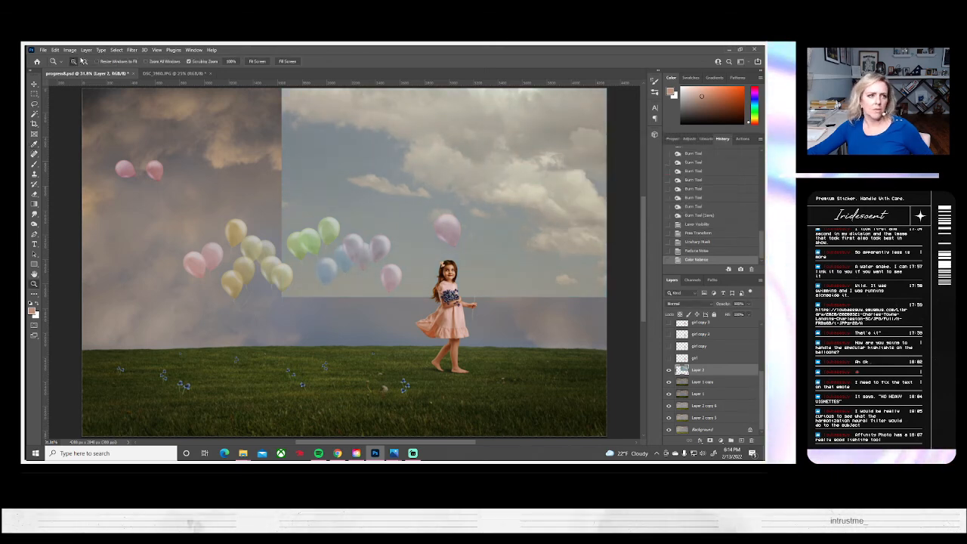
left_click(70, 50)
mouse_move(98, 70)
left_click(155, 76)
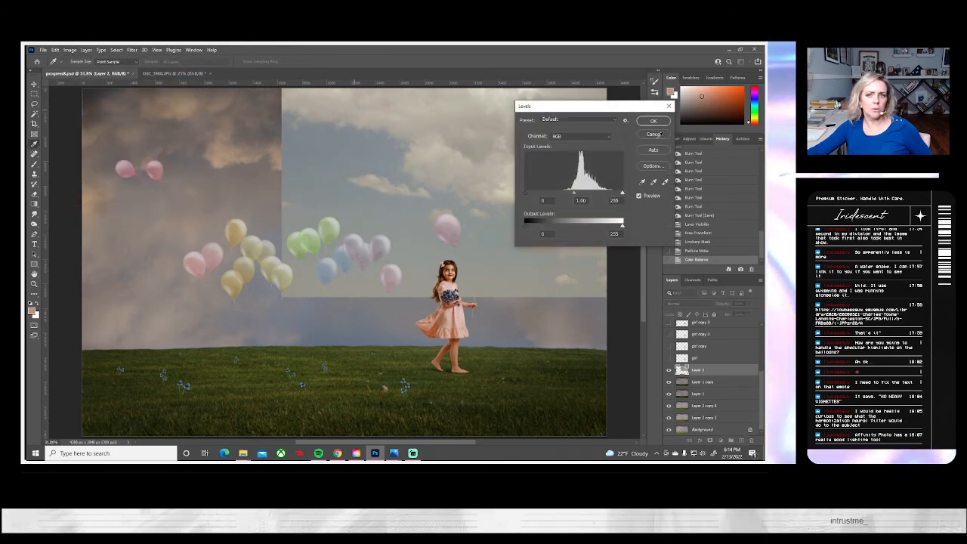
key("Escape")
- Darken the blue-sky layer and increase its contrast with Brightness/Contrast
left_click(70, 50)
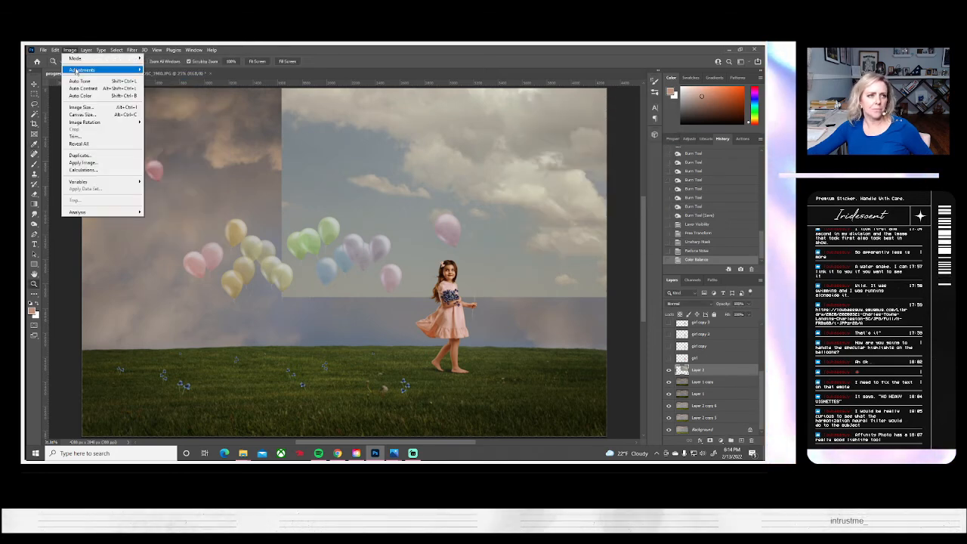
mouse_move(98, 70)
left_click(177, 70)
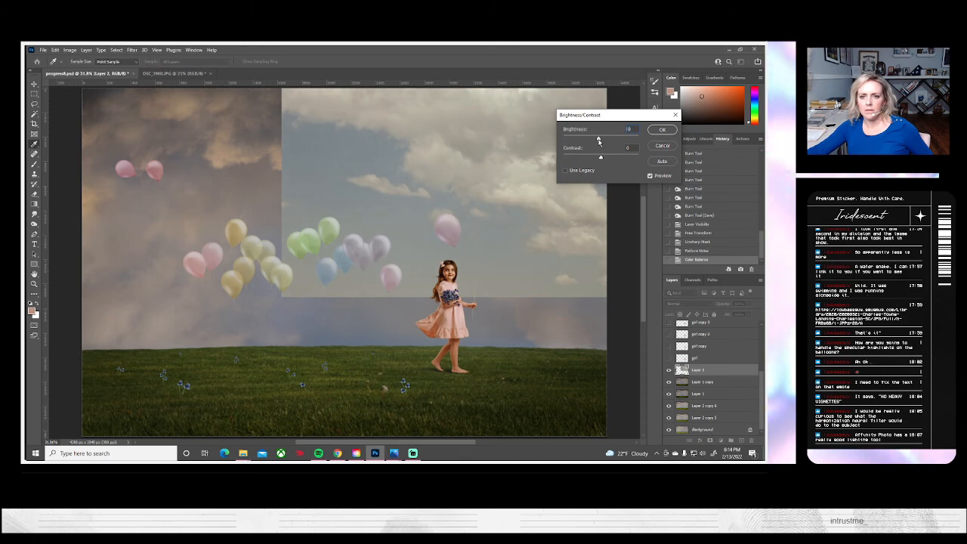
left_click_drag(598, 140, 633, 162)
key("Return")
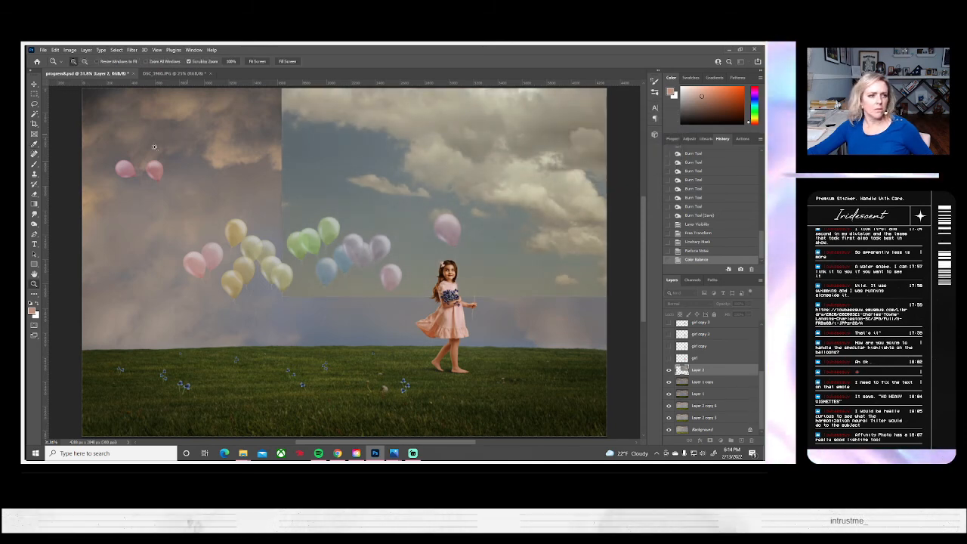
- Erase the added sky layer's hard edges and flat blue areas with a soft round eraser, then compare with the layer hidden
left_click(34, 193)
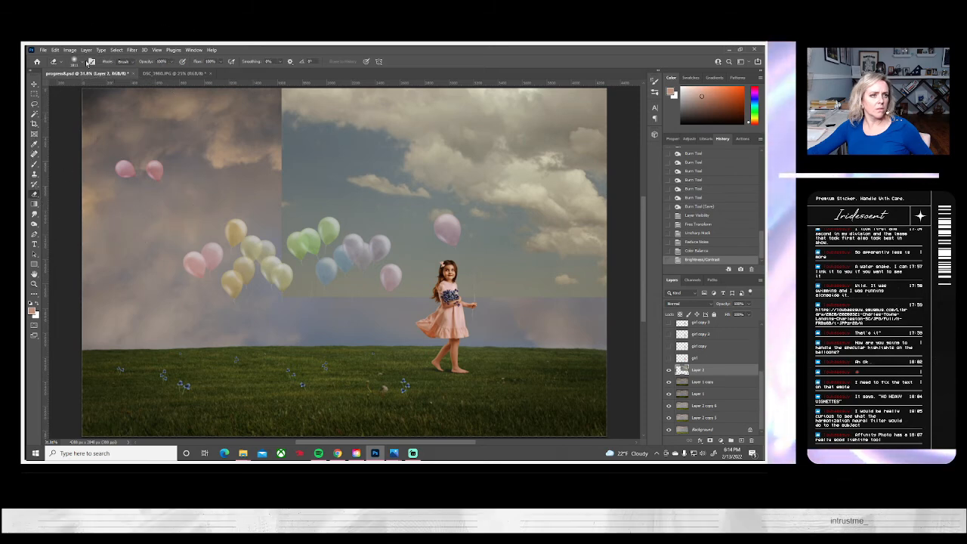
left_click(75, 61)
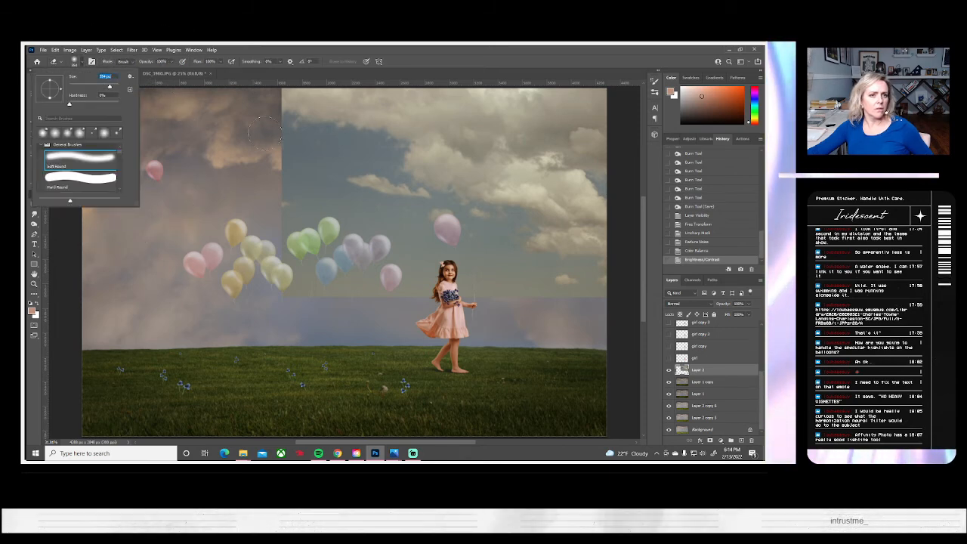
mouse_move(264, 125)
left_mouse_down()
mouse_move(272, 106)
mouse_move(320, 104)
mouse_move(264, 96)
mouse_move(351, 109)
mouse_move(404, 96)
mouse_move(396, 105)
mouse_move(403, 144)
mouse_move(310, 153)
mouse_move(330, 157)
left_mouse_up()
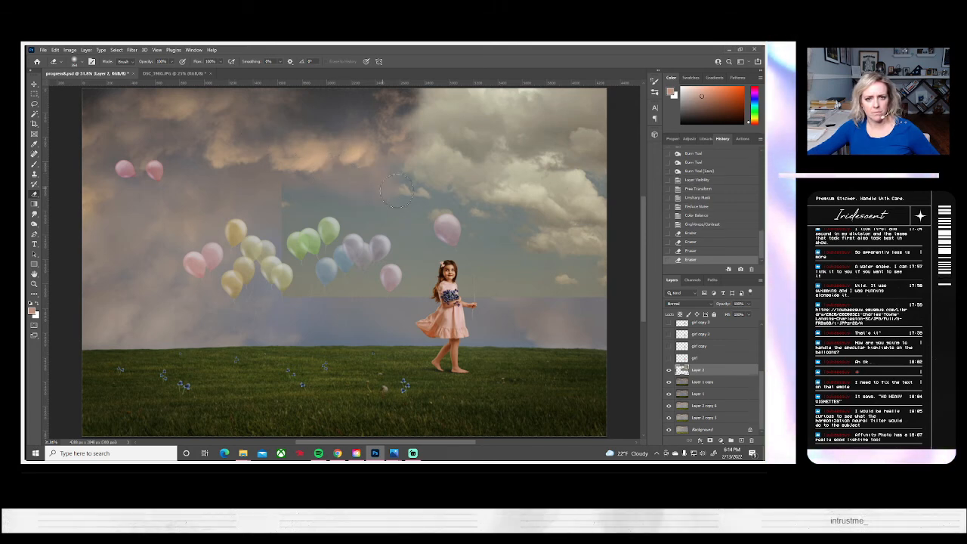
left_click_drag(415, 204, 381, 209)
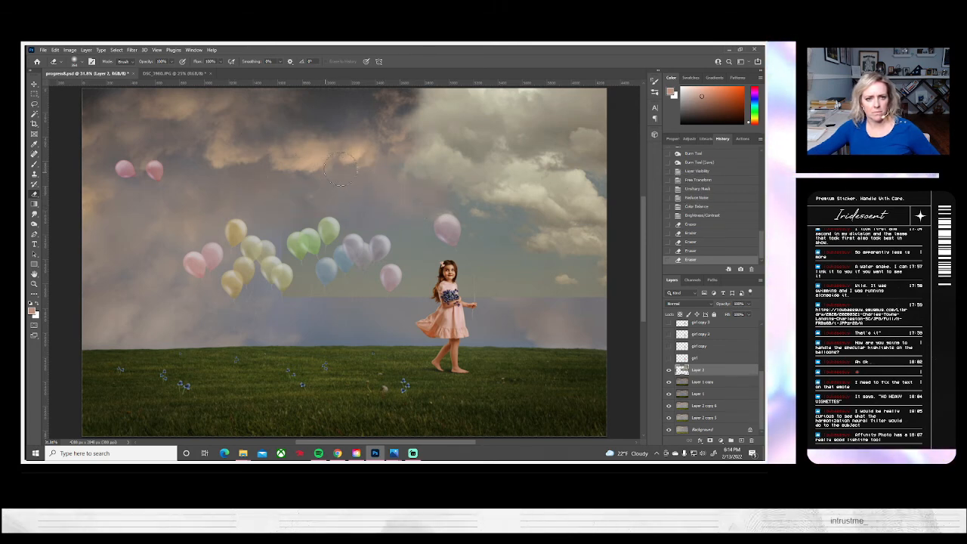
left_click_drag(310, 236, 298, 240)
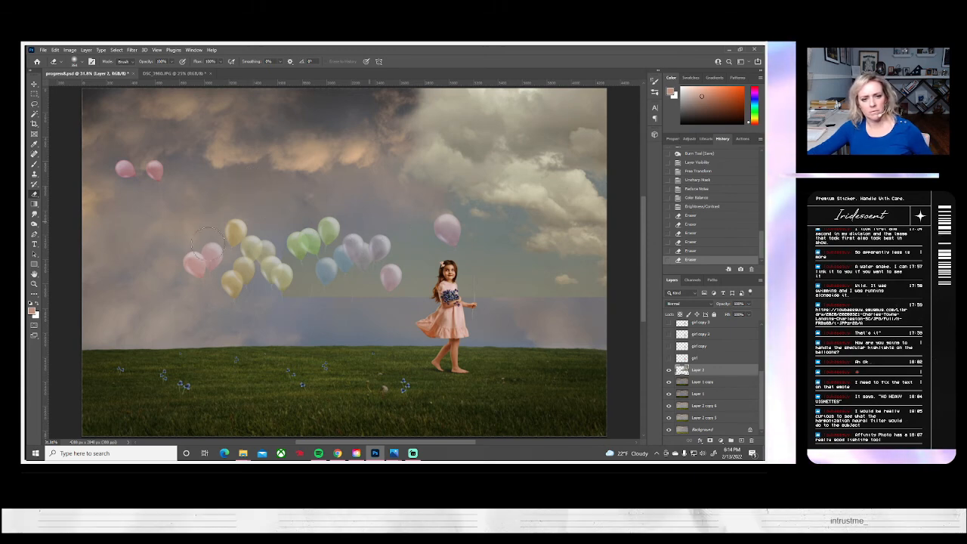
mouse_move(357, 285)
left_mouse_down()
mouse_move(392, 239)
mouse_move(436, 205)
mouse_move(507, 265)
left_mouse_up()
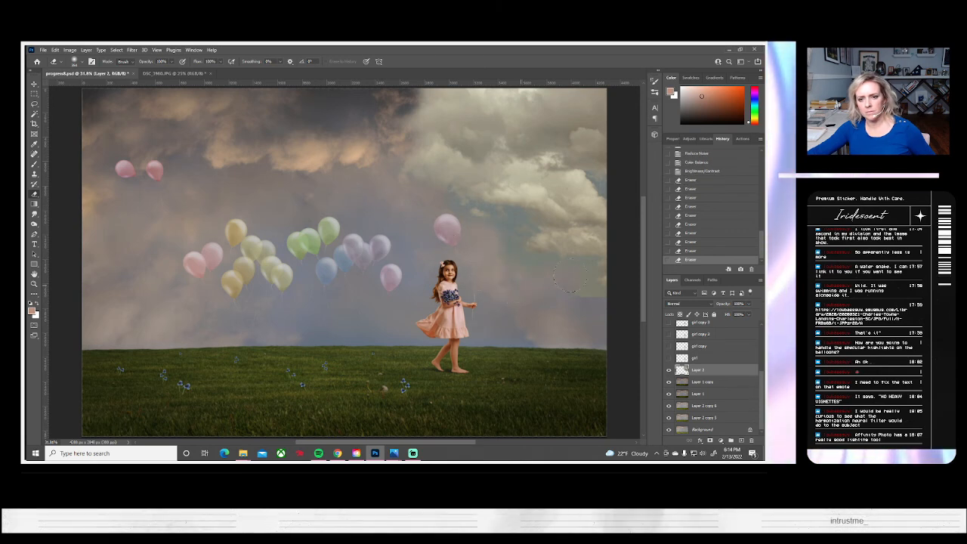
left_click_drag(607, 291, 630, 321)
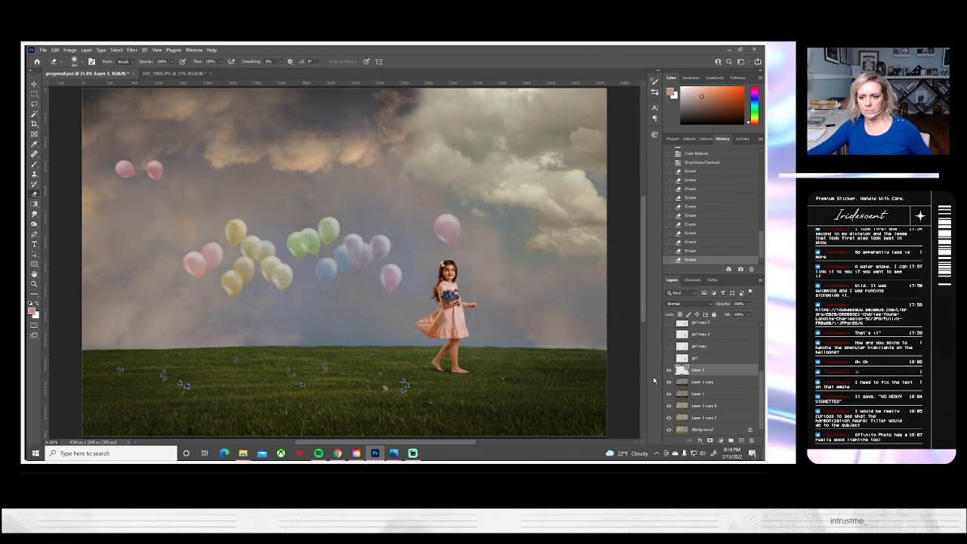
left_click(668, 370)
left_click(667, 370)
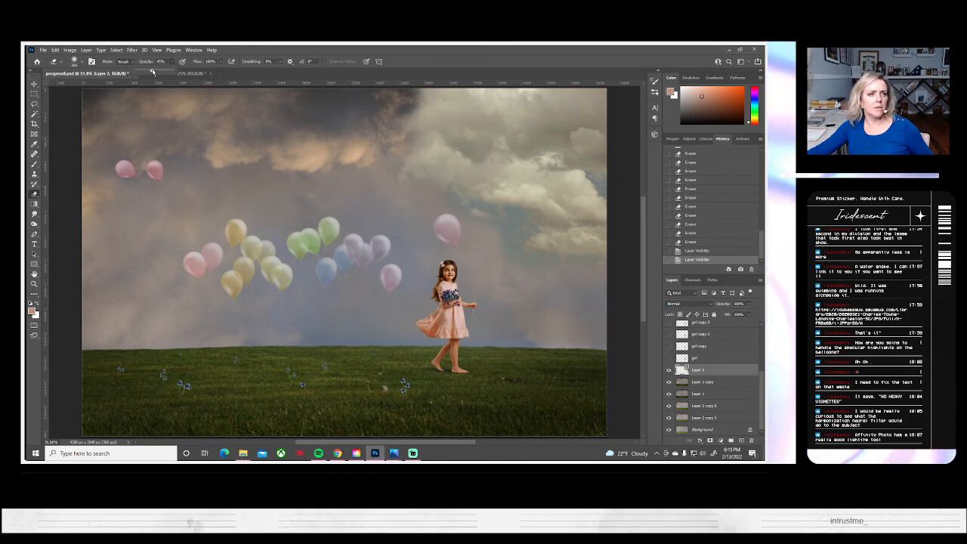
- Lower the eraser opacity and soften the added clouds' edges above and beside the girl, checking against the original sky
mouse_move(522, 220)
left_mouse_down()
mouse_move(482, 252)
mouse_move(515, 225)
mouse_move(351, 178)
left_mouse_up()
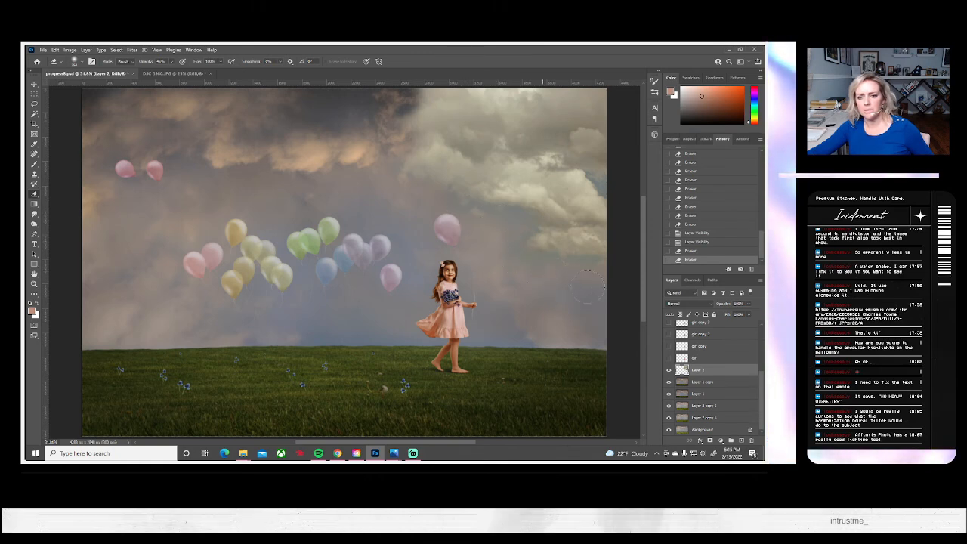
left_click_drag(588, 286, 609, 277)
mouse_move(597, 231)
left_mouse_down()
mouse_move(617, 187)
mouse_move(528, 173)
left_mouse_up()
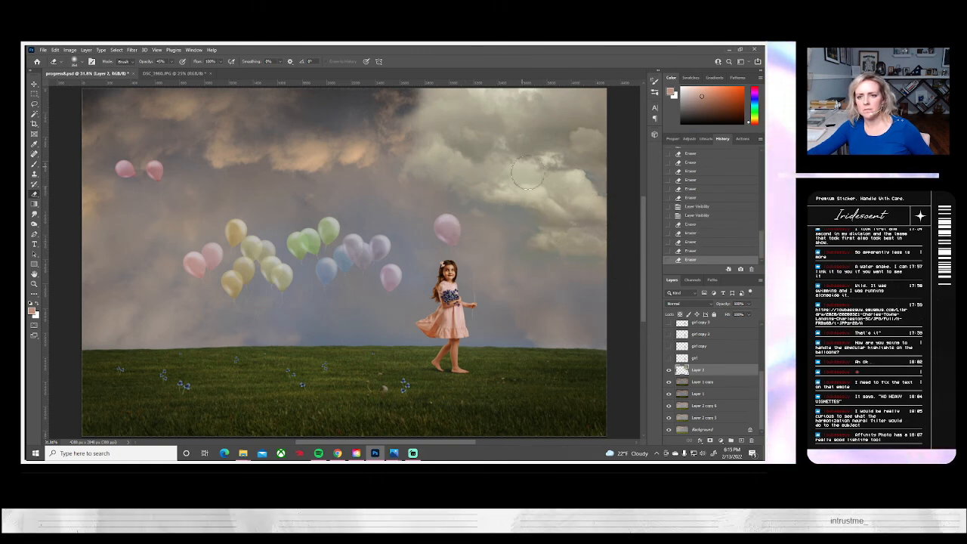
left_click(669, 372)
left_click(668, 372)
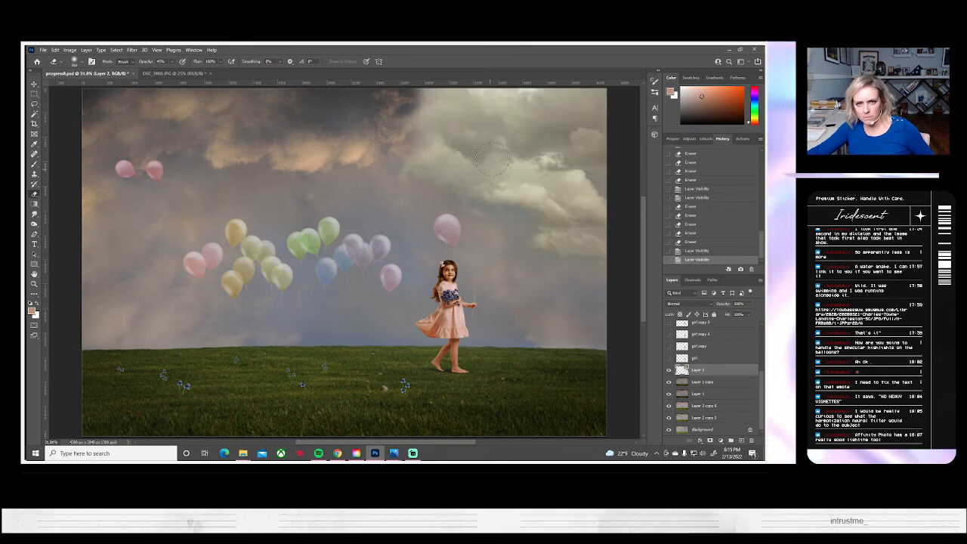
- Partially erase the top of the added clouds along the upper image edge and compare with the layer hidden
mouse_move(505, 115)
left_mouse_down()
mouse_move(493, 108)
mouse_move(487, 120)
left_mouse_up()
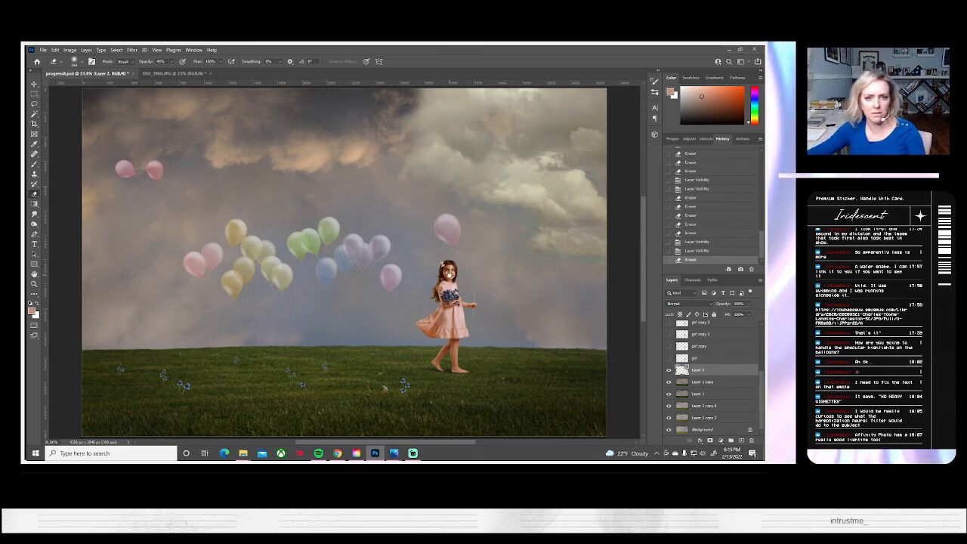
mouse_move(407, 251)
left_mouse_down()
mouse_move(348, 335)
mouse_move(352, 364)
left_mouse_up()
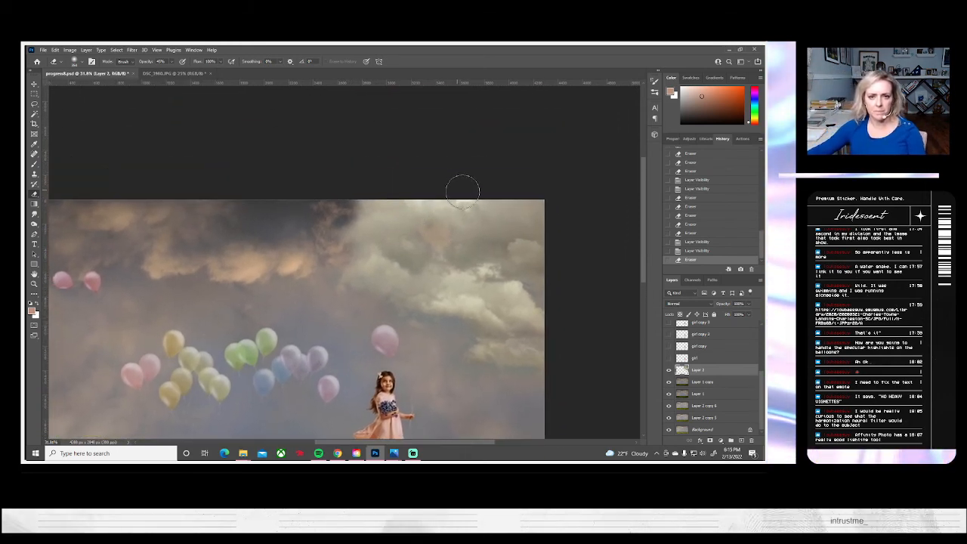
mouse_move(464, 194)
left_mouse_down()
mouse_move(317, 206)
mouse_move(267, 265)
mouse_move(429, 206)
mouse_move(363, 217)
left_mouse_up()
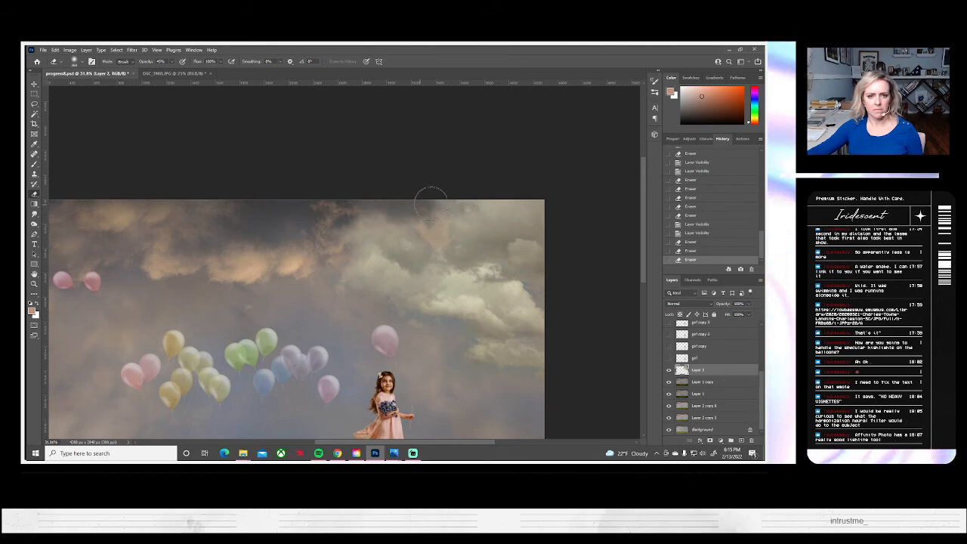
left_click(669, 370)
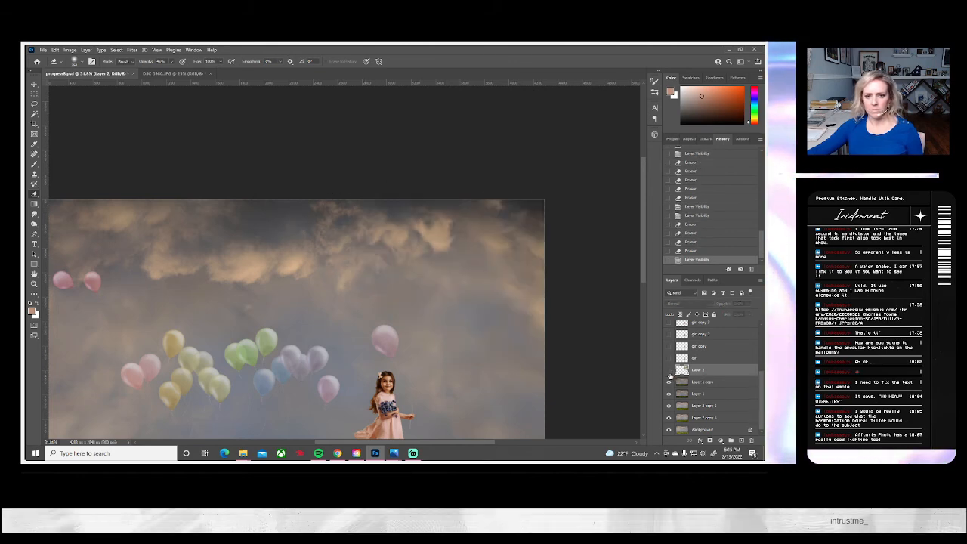
left_click(669, 370)
- Duplicate the blended sky layer and hide the original beneath the copy
right_click(691, 370)
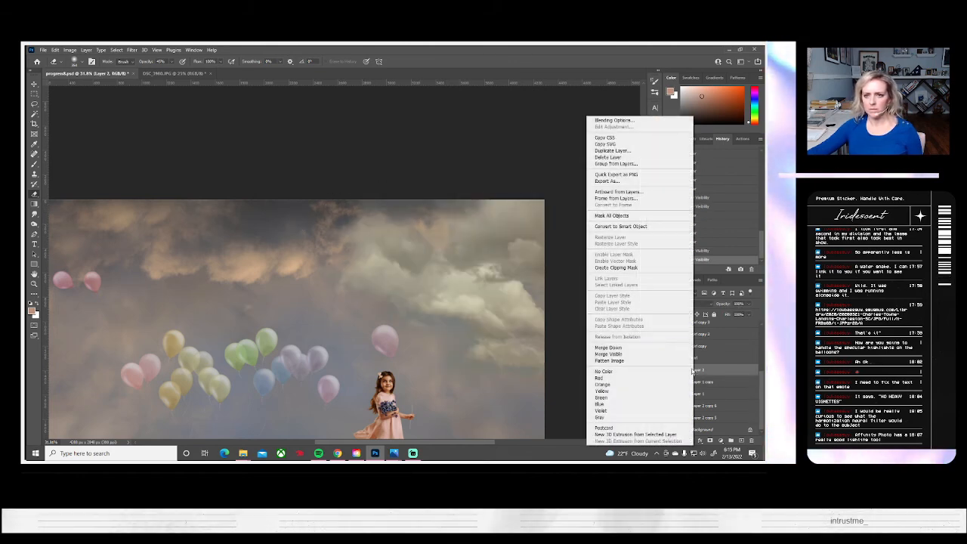
left_click(620, 154)
left_click(459, 159)
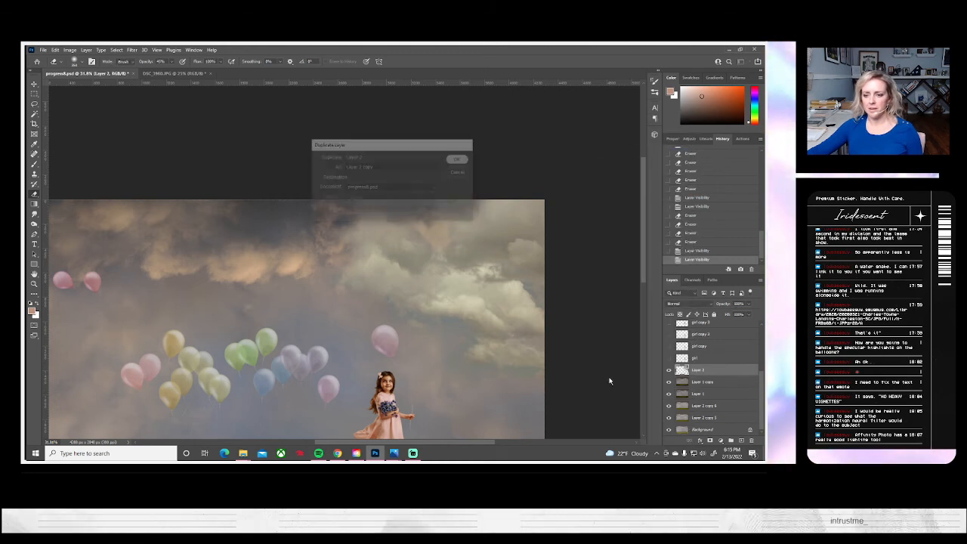
left_click(669, 381)
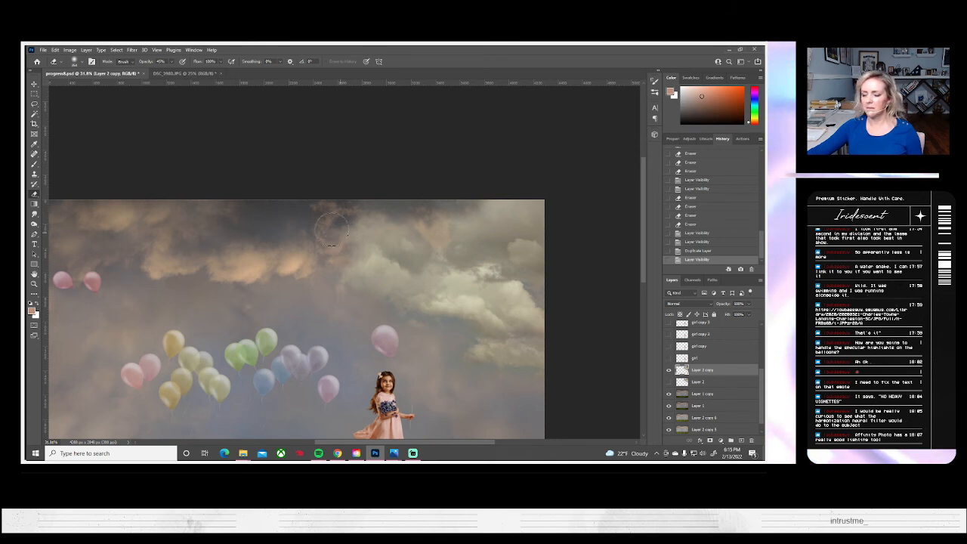
- Lightly erase the duplicate sky layer's cloud edges above the girl and along the image's right edge, comparing with the layer hidden
left_click(363, 278)
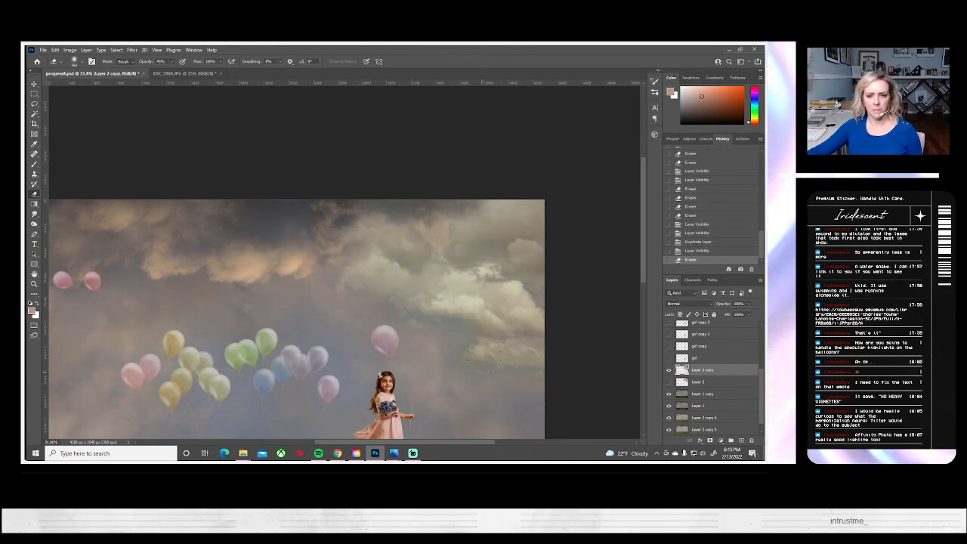
left_click(667, 370)
left_click(668, 370)
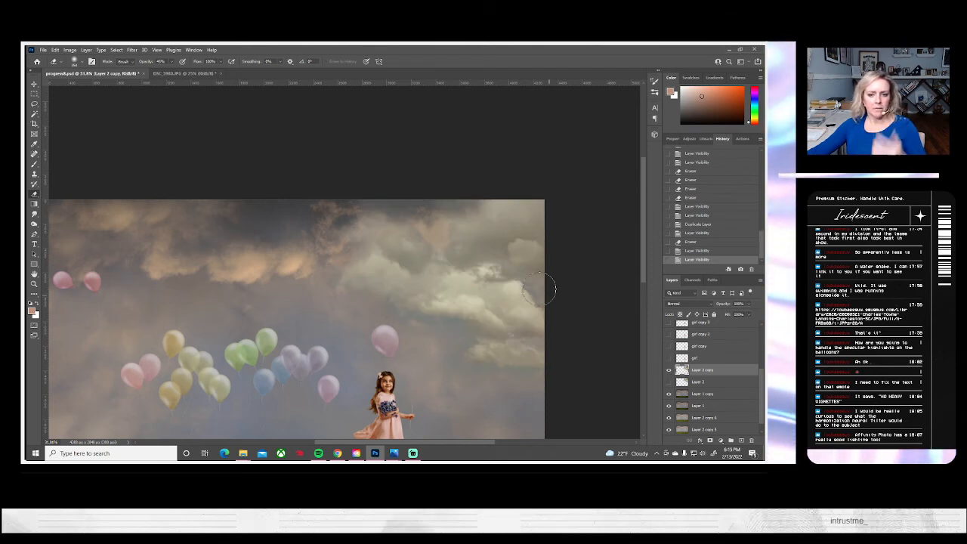
left_click_drag(537, 291, 557, 302)
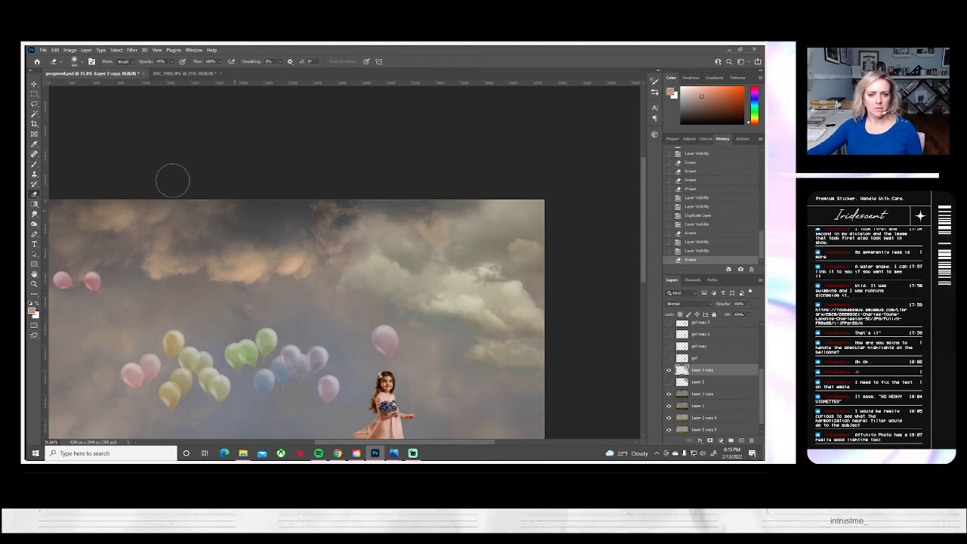
- Lower the eraser opacity and softly erase the duplicate sky layer's clouds above the girl and along the upper image edge
left_click(171, 62)
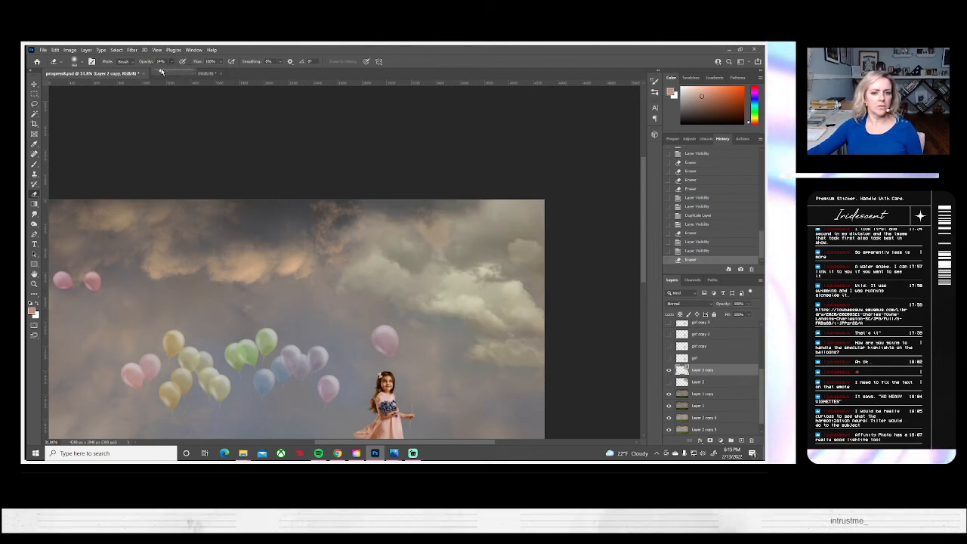
mouse_move(438, 257)
left_mouse_down()
mouse_move(423, 281)
mouse_move(340, 246)
mouse_move(291, 241)
left_mouse_up()
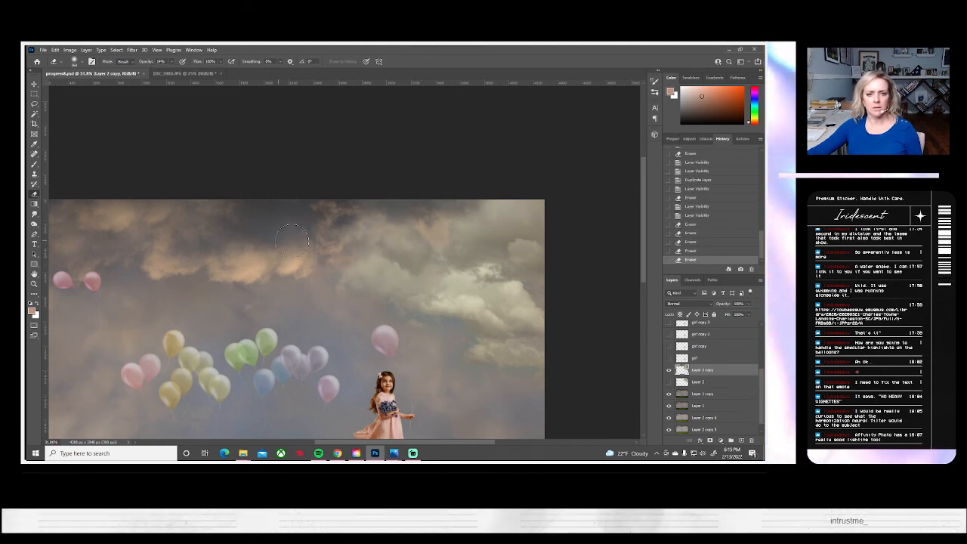
left_click_drag(460, 253, 497, 253)
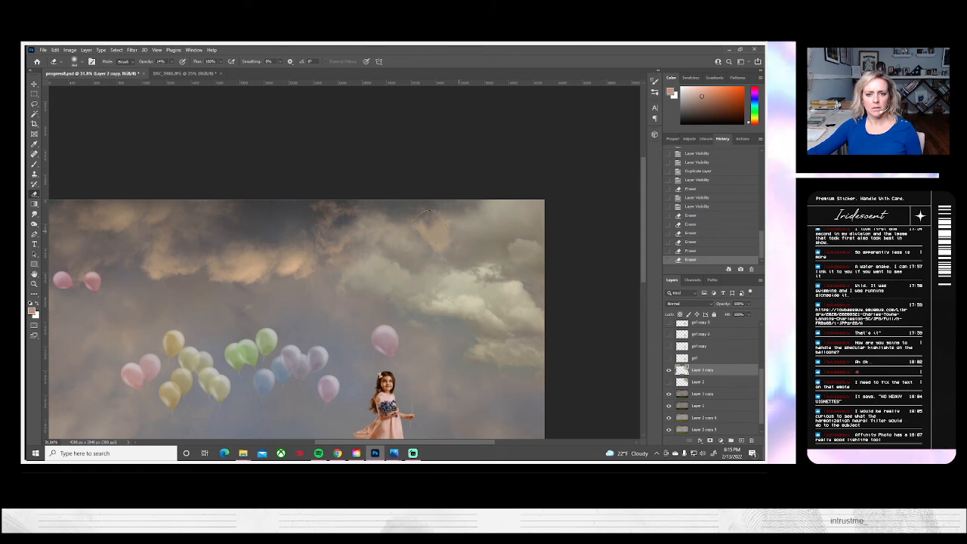
left_click_drag(431, 227, 425, 227)
left_click_drag(499, 199, 441, 197)
- Fade the duplicate layer's clouds along the image's right edge, comparing the whole picture with the layer hidden
left_click_drag(555, 231, 492, 245)
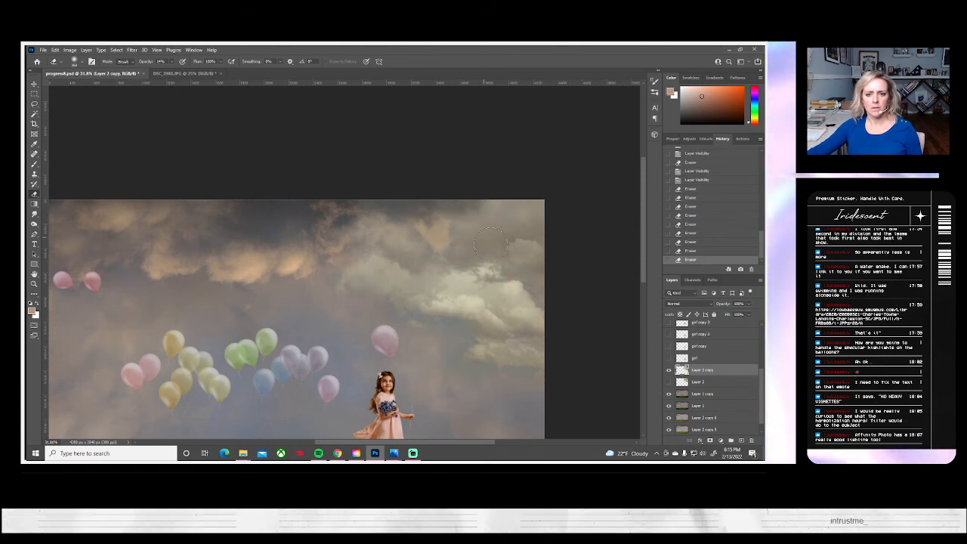
left_click_drag(551, 256, 499, 265)
left_click_drag(552, 282, 504, 293)
left_click_drag(563, 310, 506, 324)
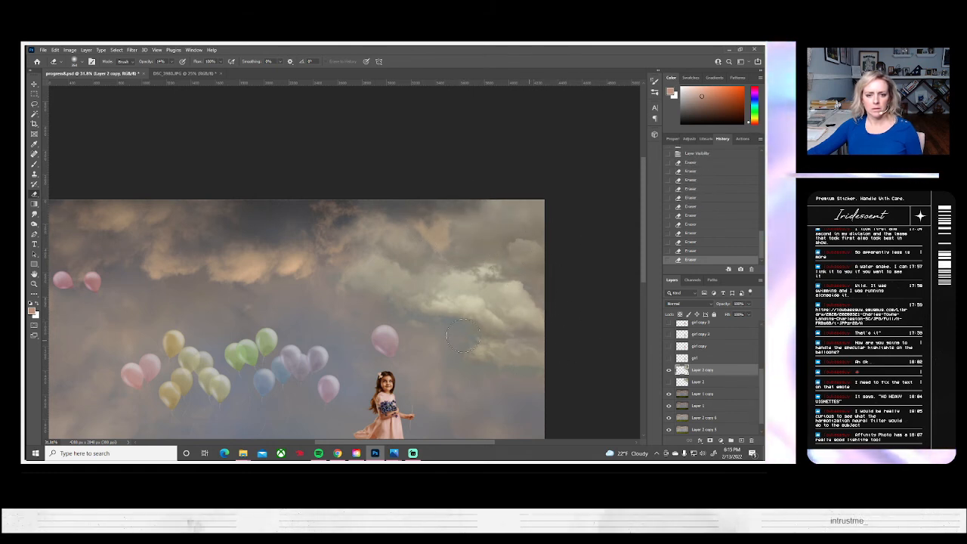
left_click(34, 283)
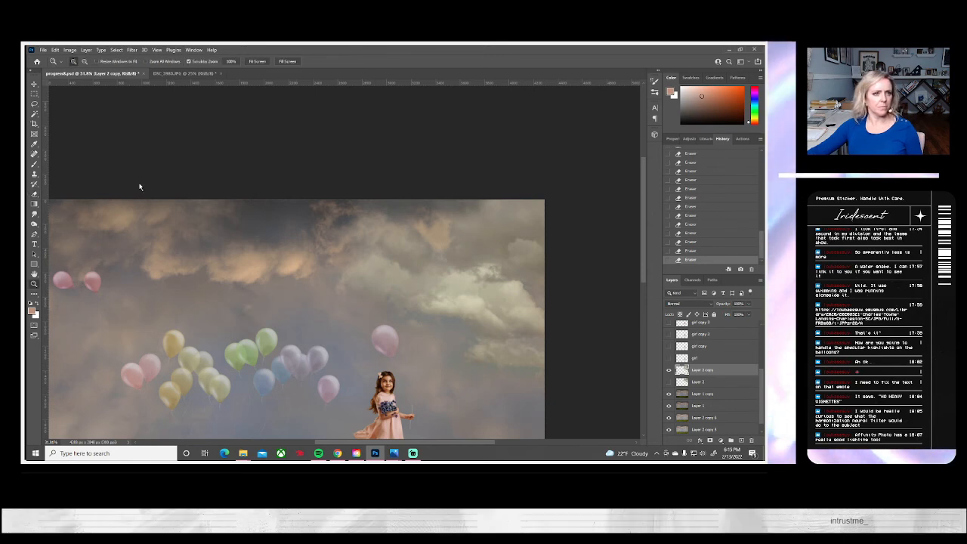
left_click(256, 61)
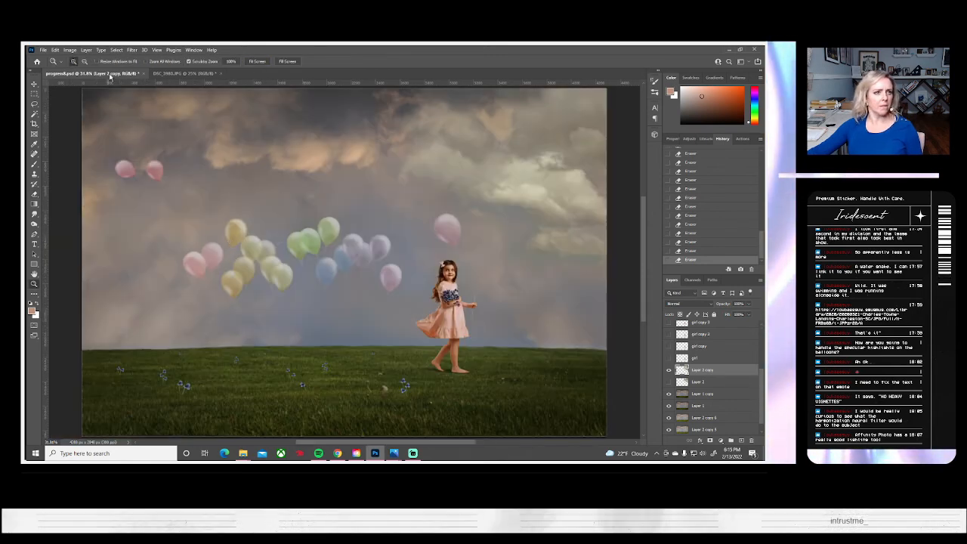
left_click(301, 236, "alt")
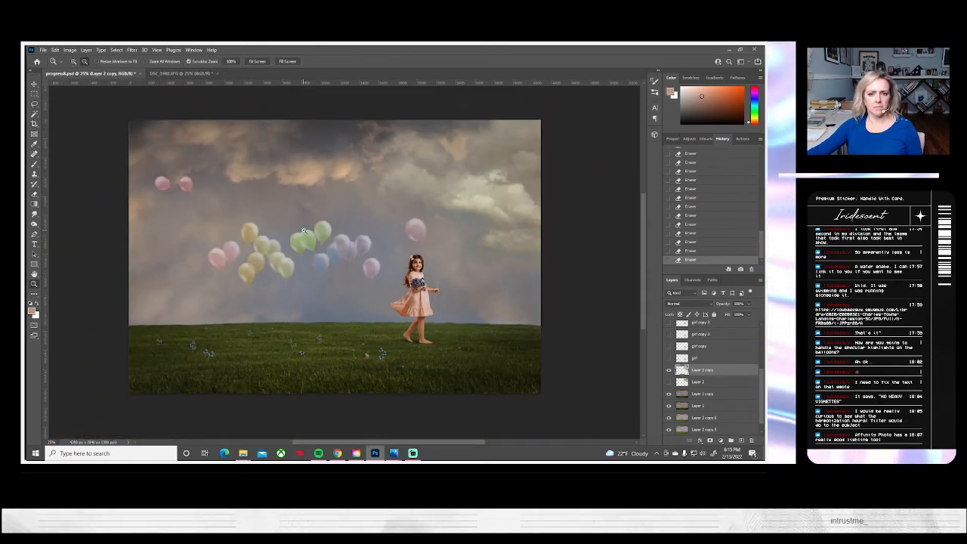
left_click(303, 229)
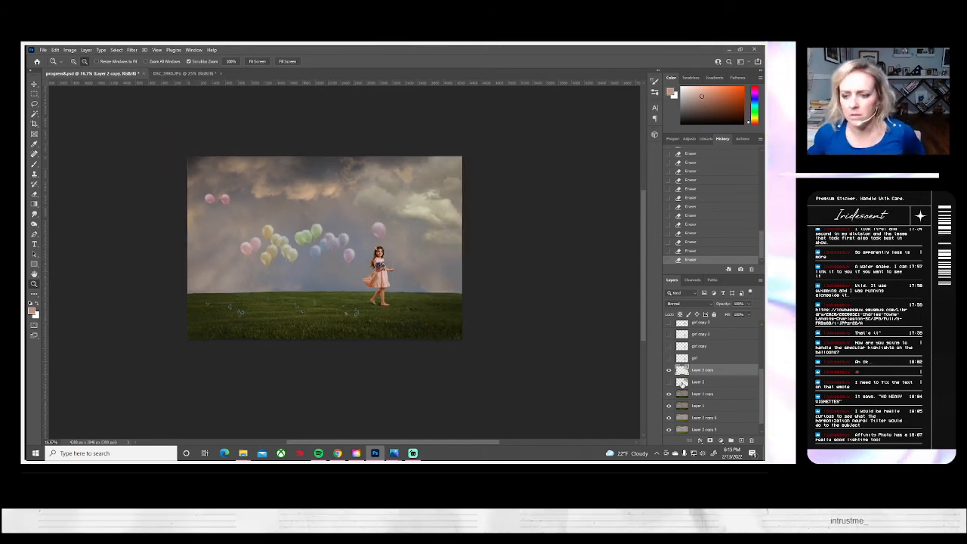
left_click(669, 369)
left_click(669, 369)
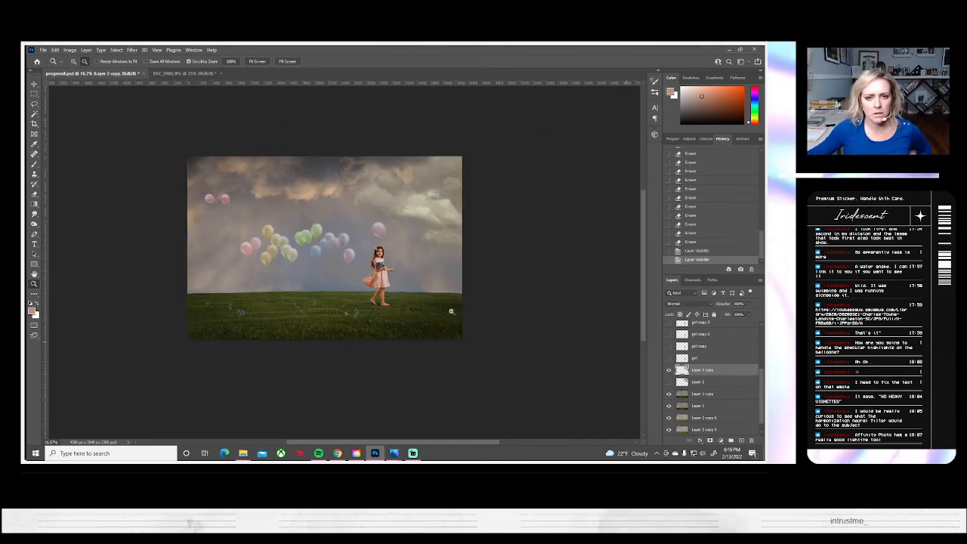
- Erase more of the bright clouds to the upper right of the girl and compare with the duplicate layer hidden
left_click(33, 195)
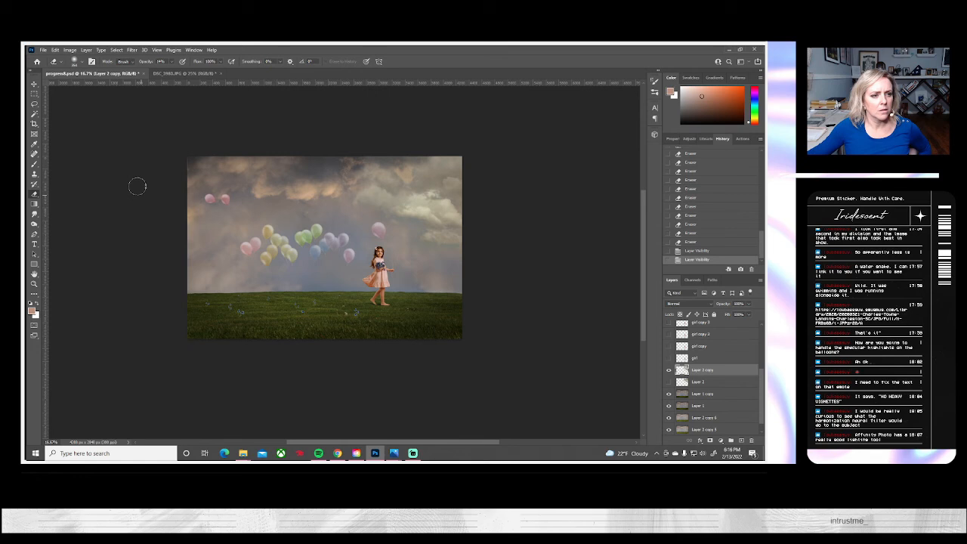
left_click(84, 64)
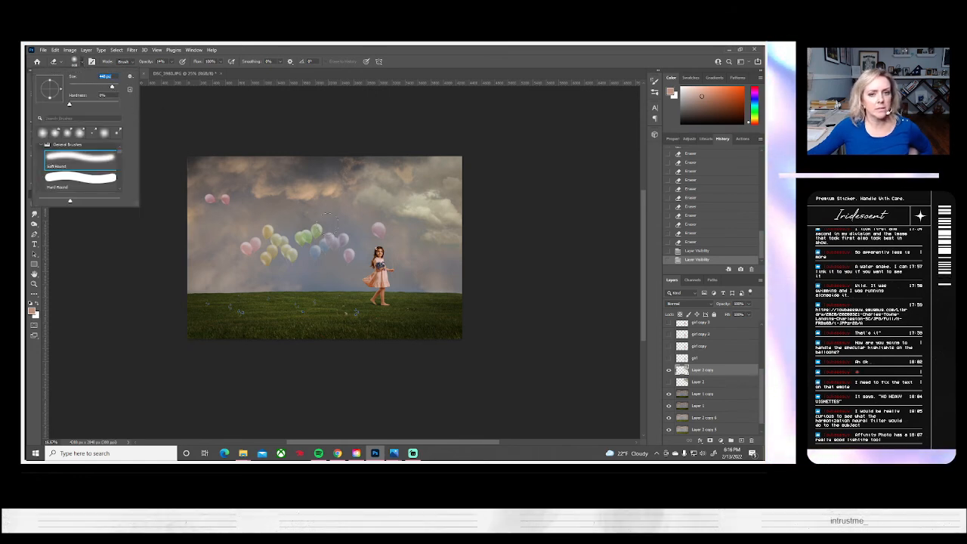
left_click(414, 214)
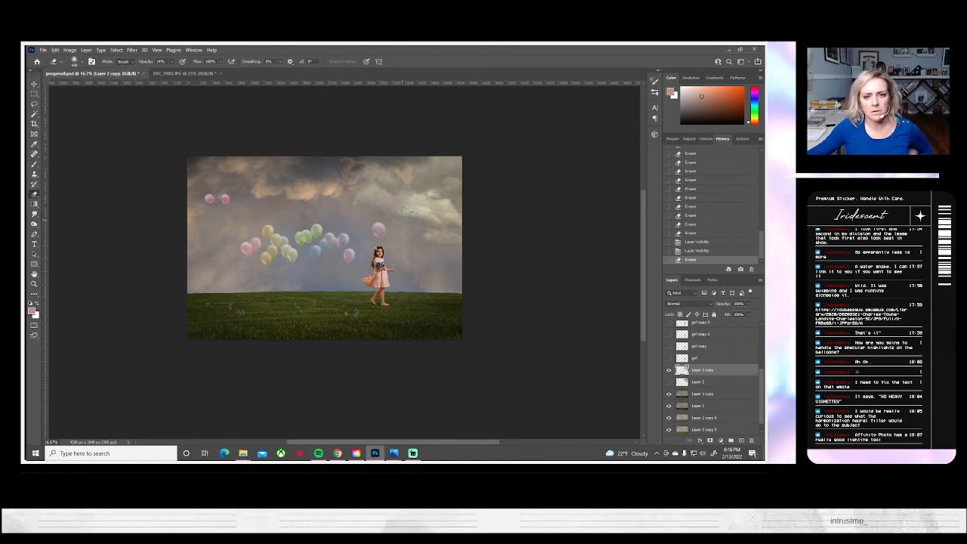
left_click(469, 225)
left_click(461, 220)
left_click(455, 214)
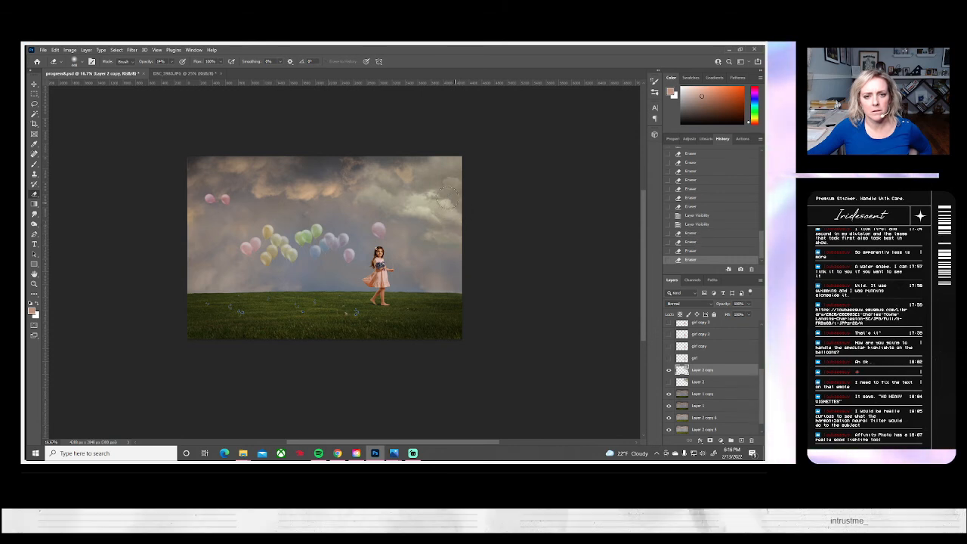
left_click(458, 189)
left_click(474, 202)
left_click(508, 223)
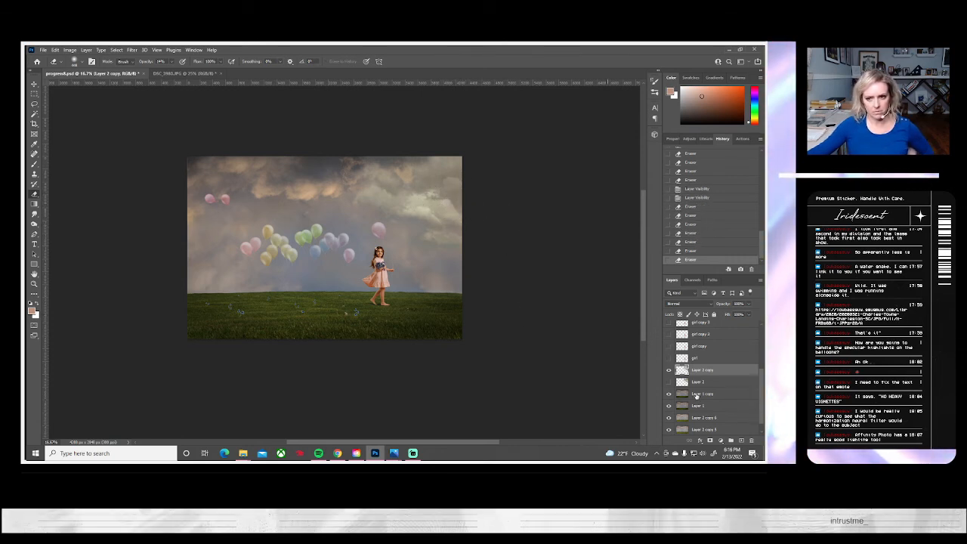
left_click(668, 370)
left_click(668, 370)
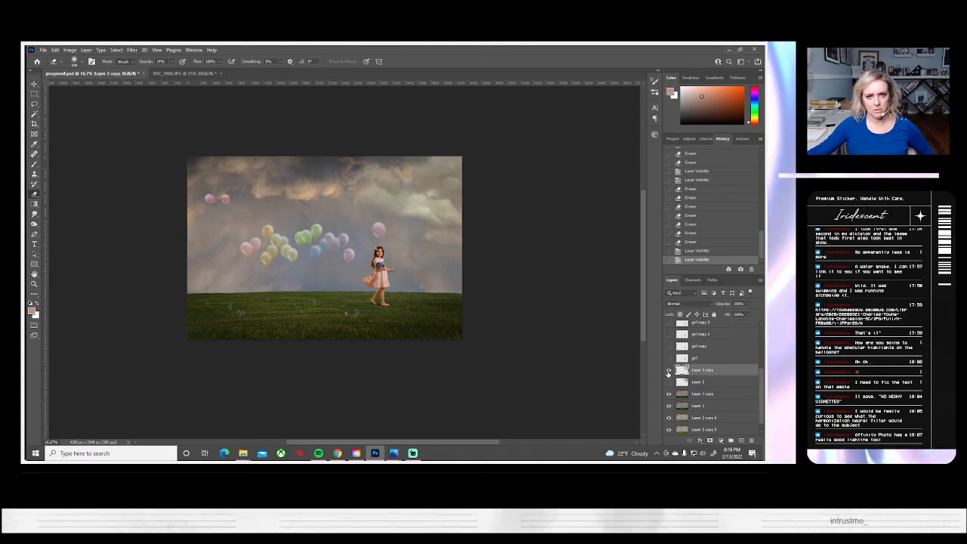
- Soften the added clouds along the upper image edge and where they meet the original sky above the balloons
left_click(348, 151)
left_click(432, 147)
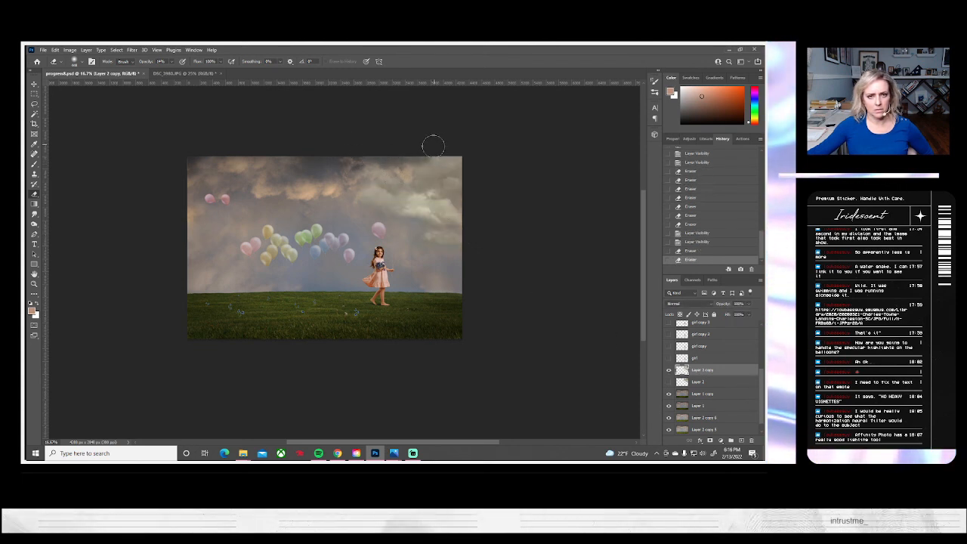
left_click(434, 150)
left_click(391, 172)
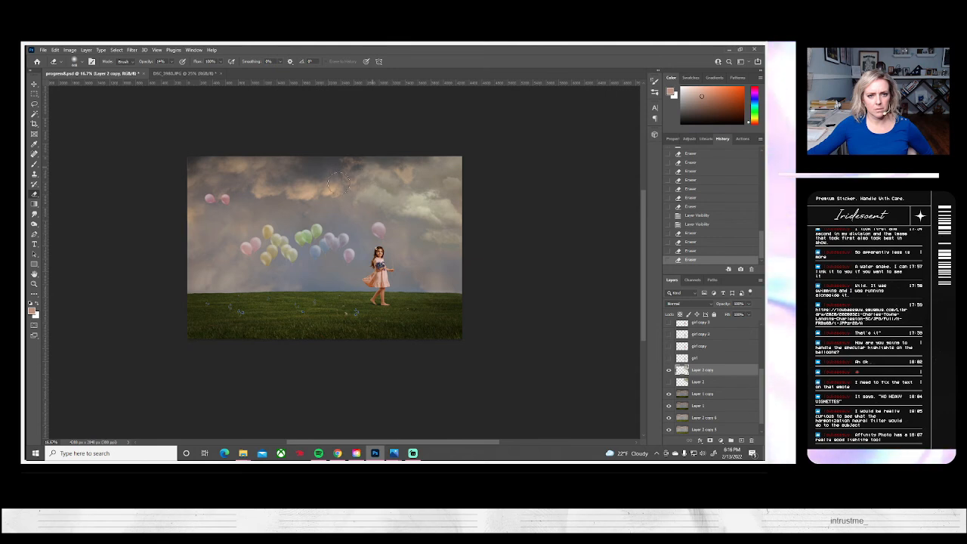
mouse_move(338, 182)
left_mouse_down()
mouse_move(374, 188)
mouse_move(300, 210)
left_mouse_up()
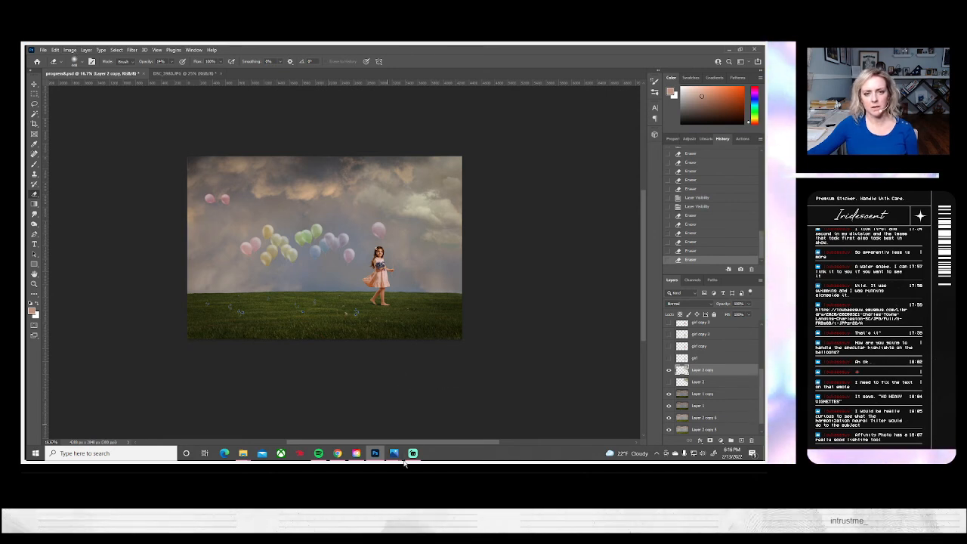
- Save the composite as a Photoshop file on the computer with Maximize Compatibility enabled
left_click(43, 50)
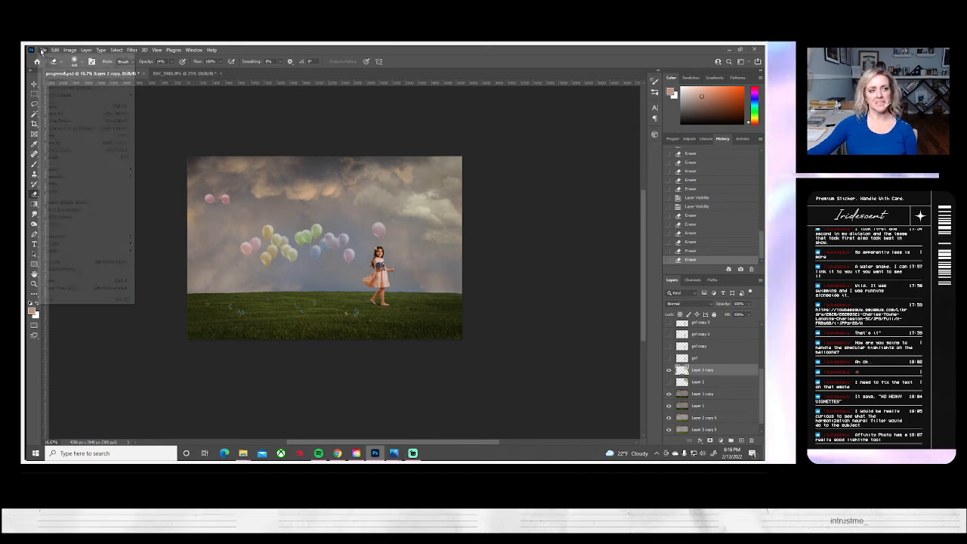
left_click(70, 144)
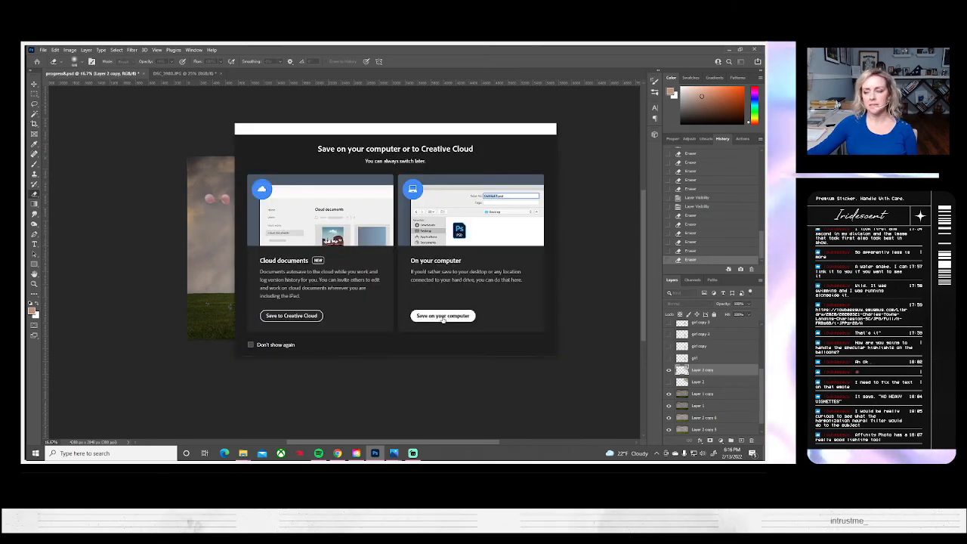
left_click(442, 316)
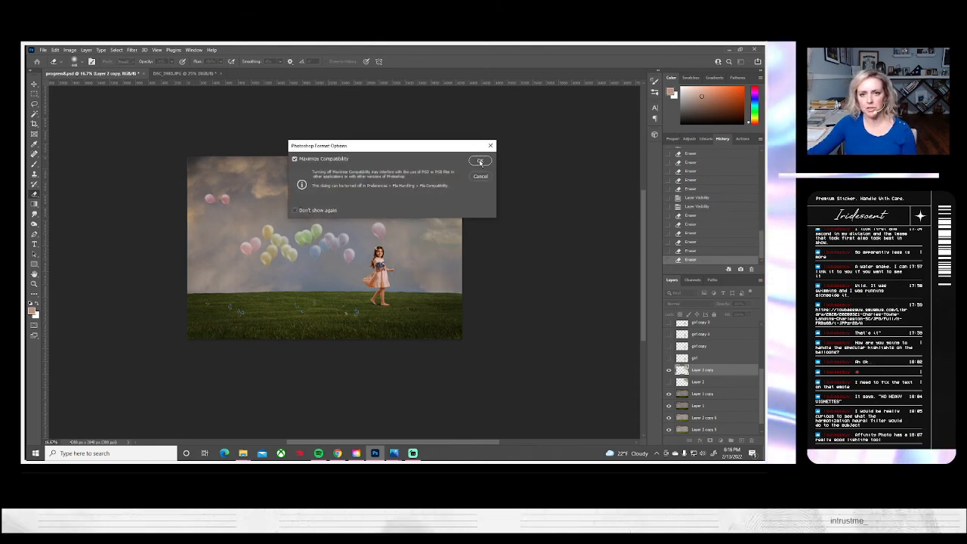
left_click(480, 162)
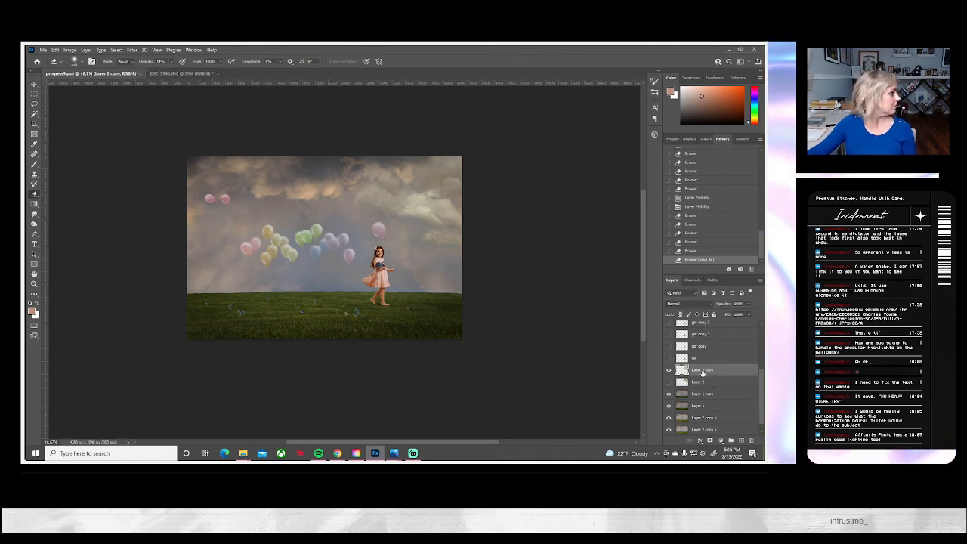
- Delete the two hidden older colour balloon copies and the hidden layer above the visible balloons
scroll(542, 346, "up", 6)
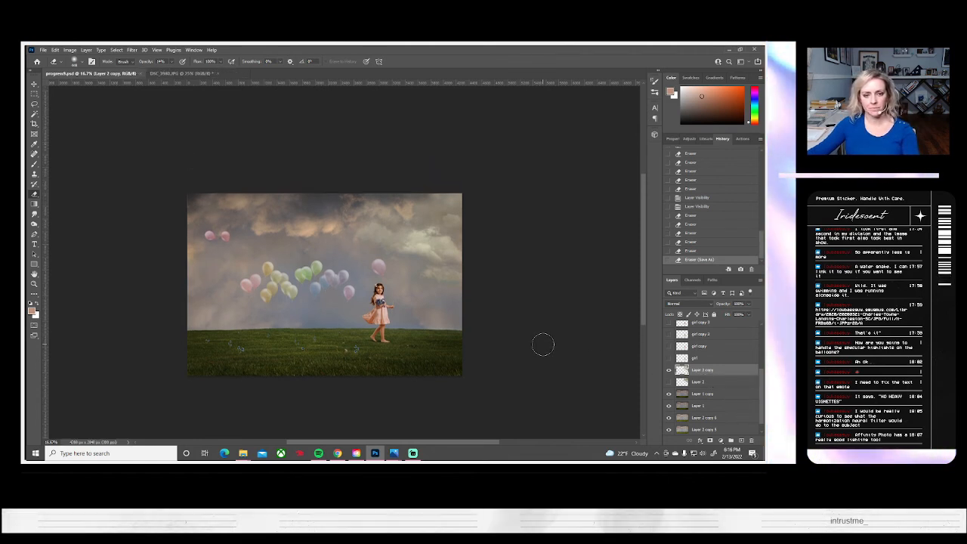
scroll(544, 345, "down", 5)
scroll(697, 349, "up", 3)
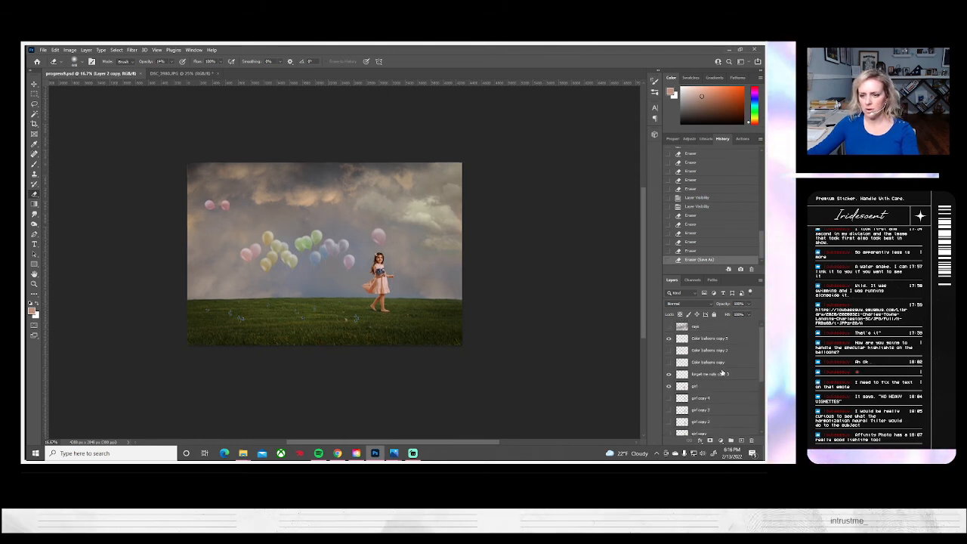
left_click(702, 339)
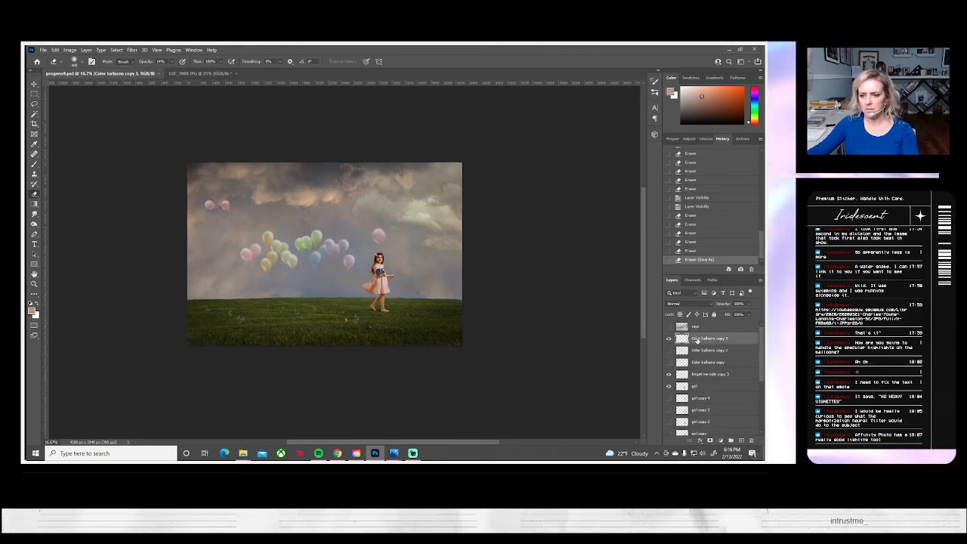
left_click(702, 351)
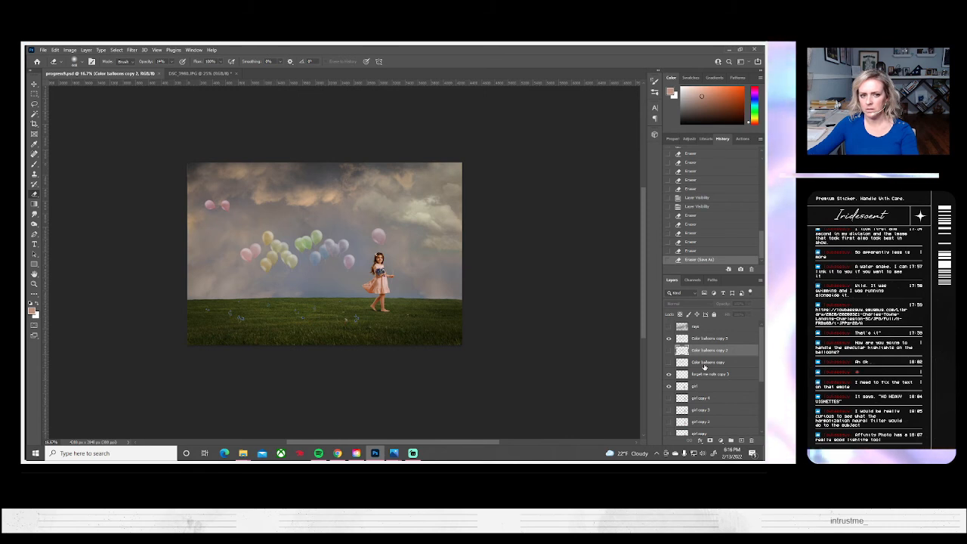
left_click(705, 364, "shift")
key("Delete")
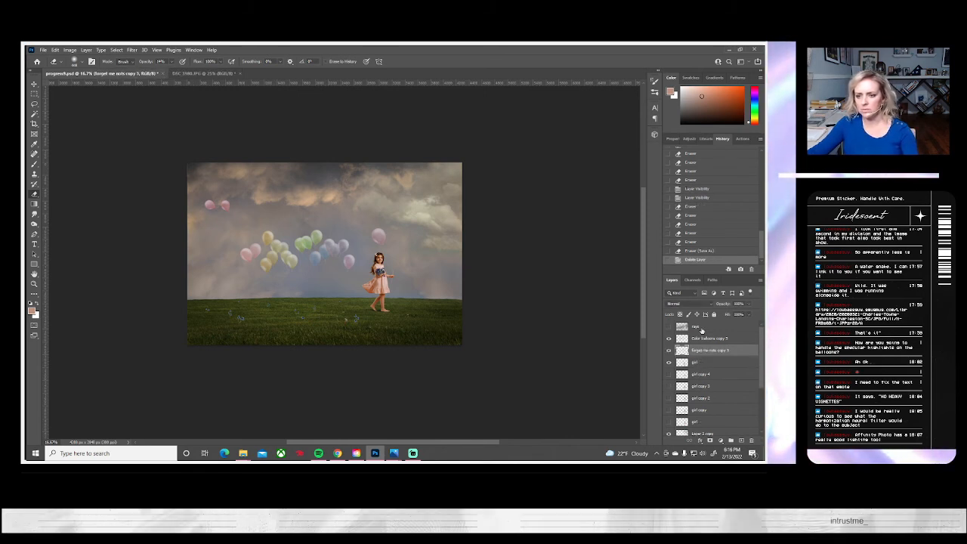
left_click(701, 327)
key("Delete")
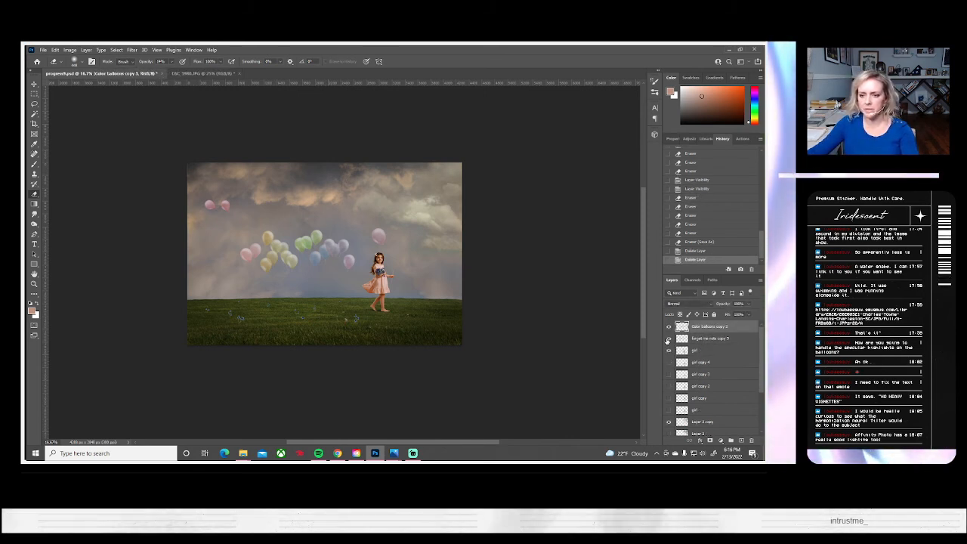
- Identify the forget-me-nots layer by toggling its visibility and move it beneath the visible girl layer
left_click(668, 339)
left_click(667, 339)
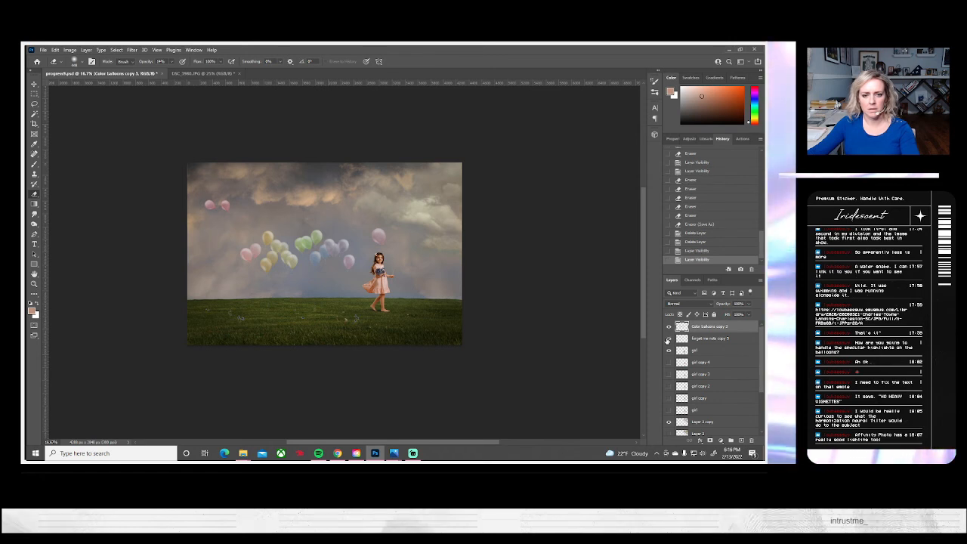
left_click(707, 341)
left_click_drag(706, 340, 707, 359)
- Delete all the hidden girl layers, from girl copy 4 down to the lowest girl layer
left_click(700, 362)
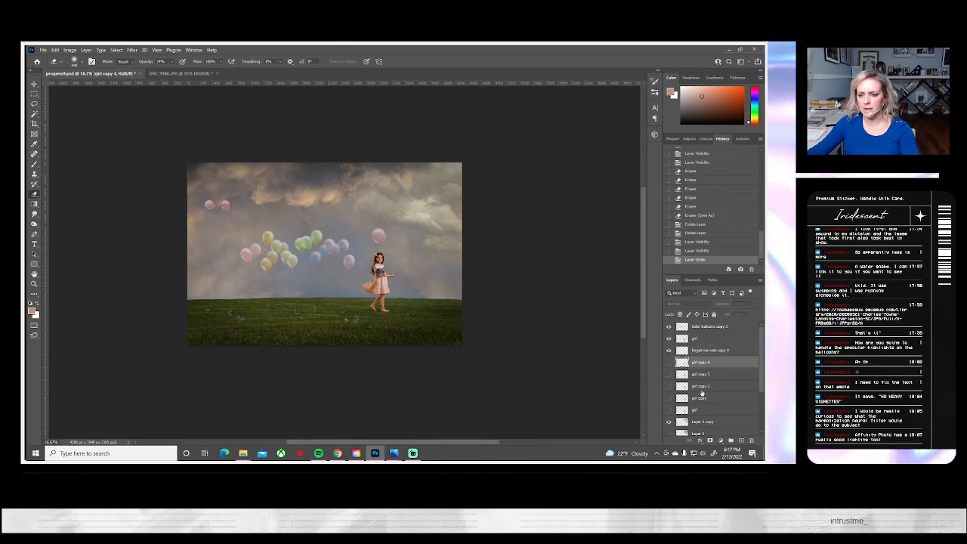
left_click(696, 410, "shift")
key("Delete")
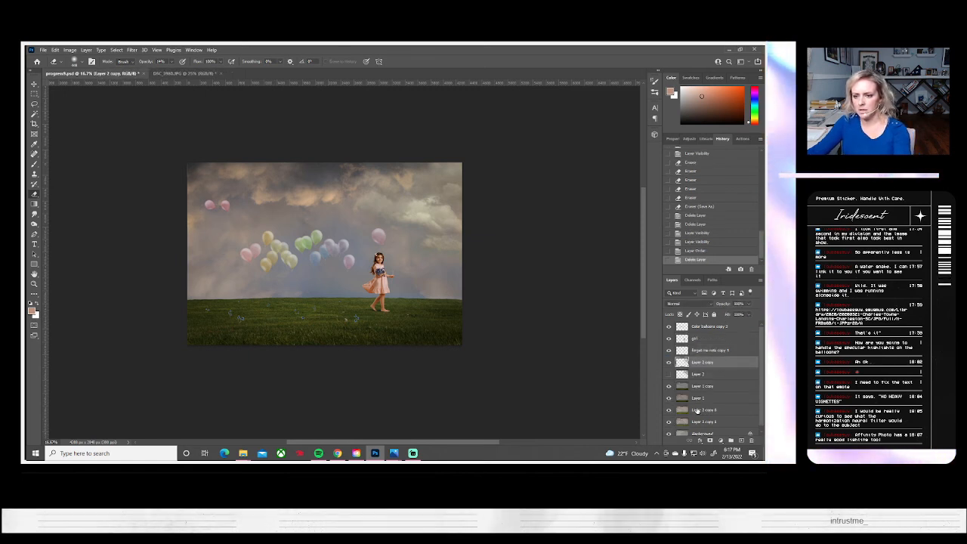
- Merge the forget-me-nots layer and all the sky and field layers between it and the Background into a single layer
left_click(668, 364)
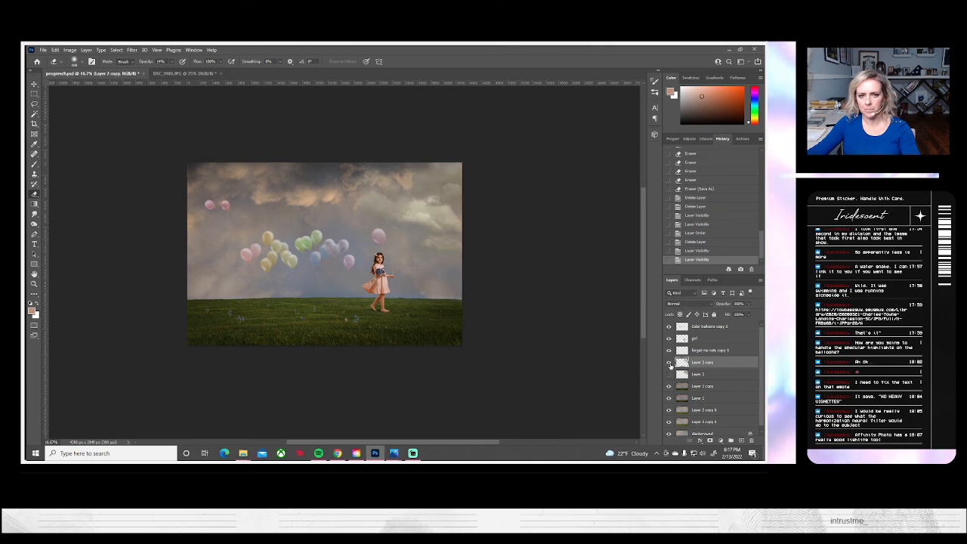
left_click(668, 363)
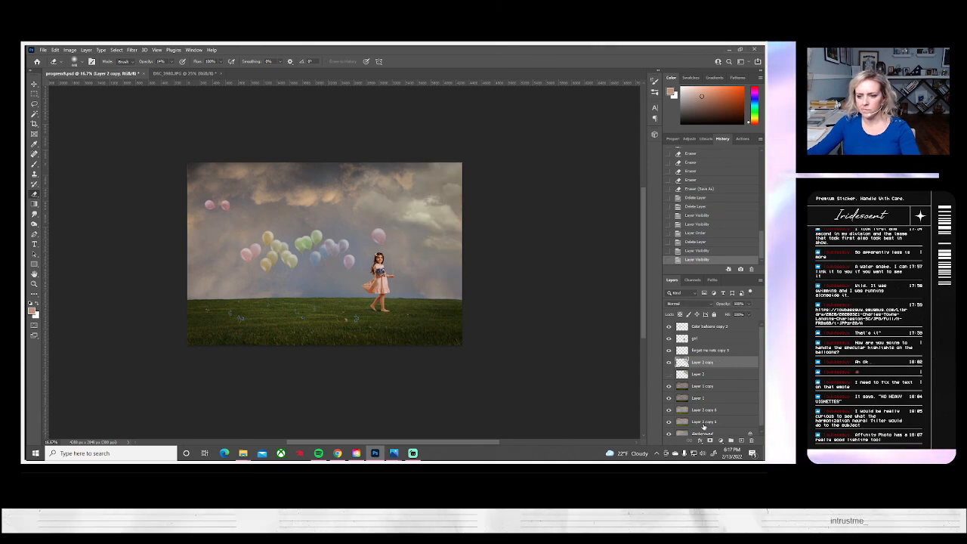
left_click(704, 423, "shift")
right_click(704, 425)
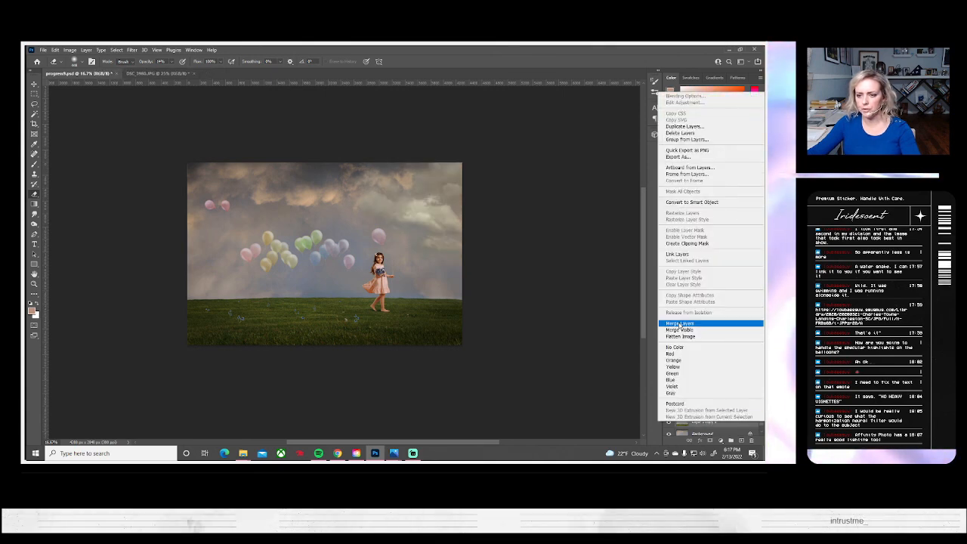
left_click(689, 324)
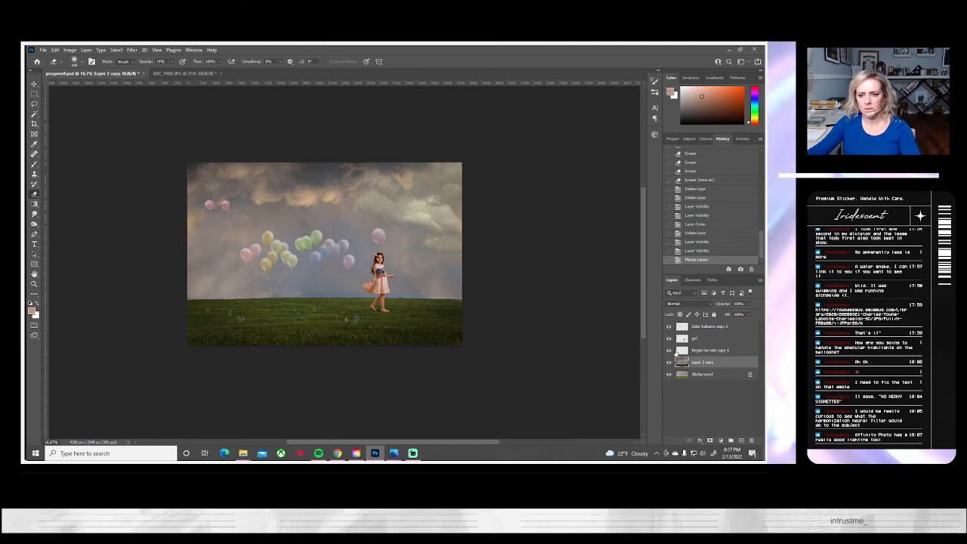
left_click(702, 350, "shift")
right_click(702, 353)
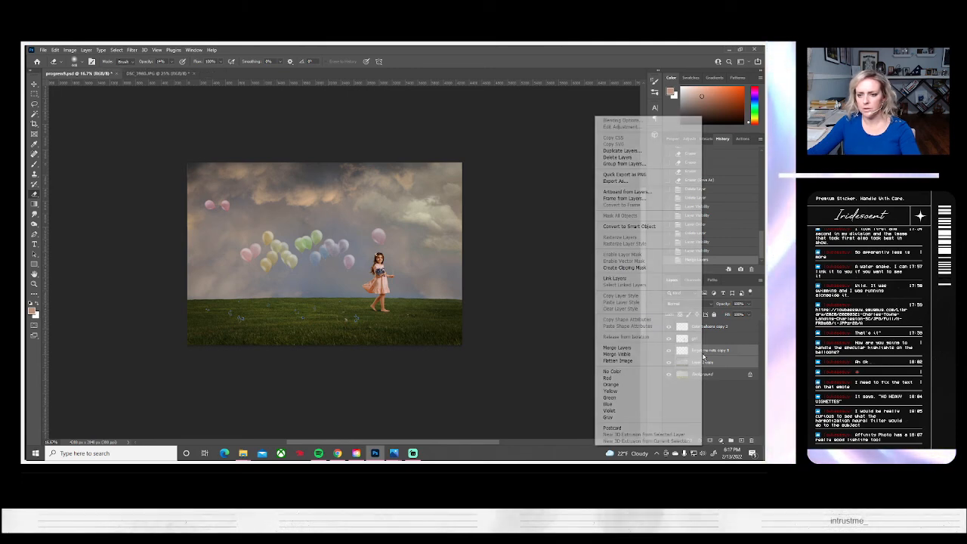
left_click(654, 346)
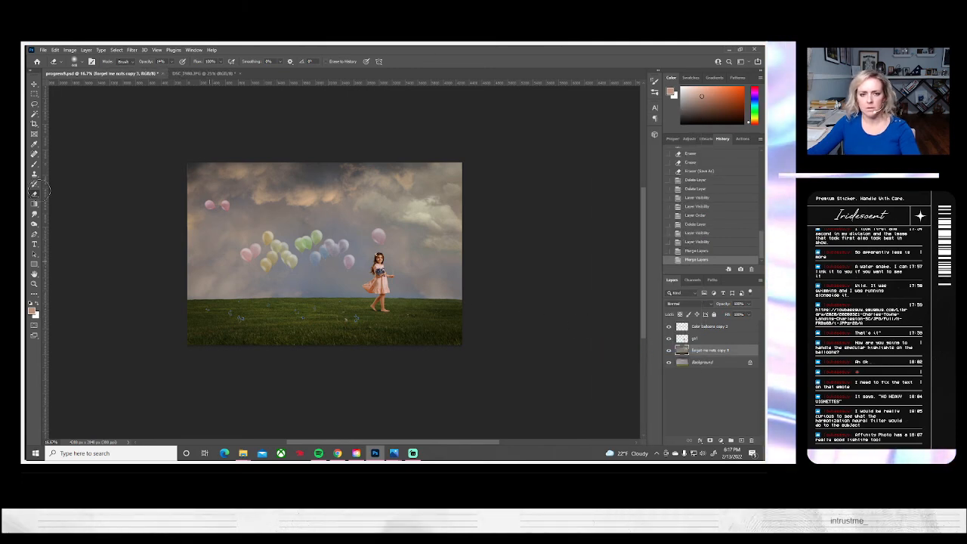
- Save the composite on the computer as progress10.psd with Maximize Compatibility enabled
left_click(44, 50)
left_click(64, 141)
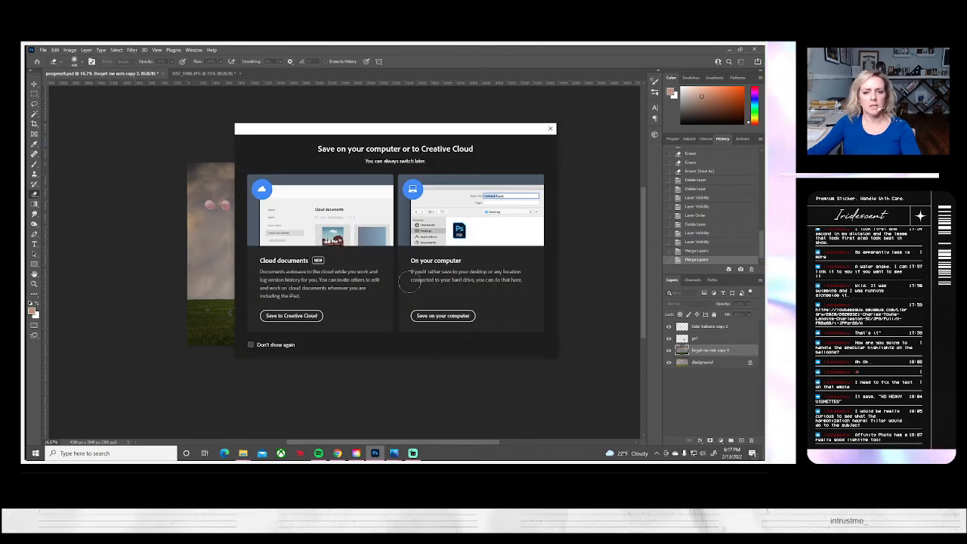
left_click(429, 315)
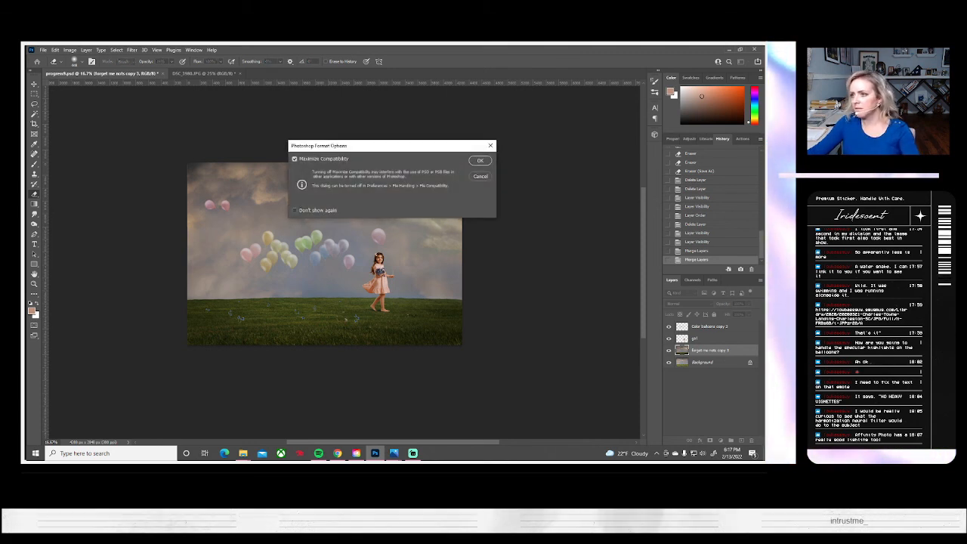
left_click(480, 160)
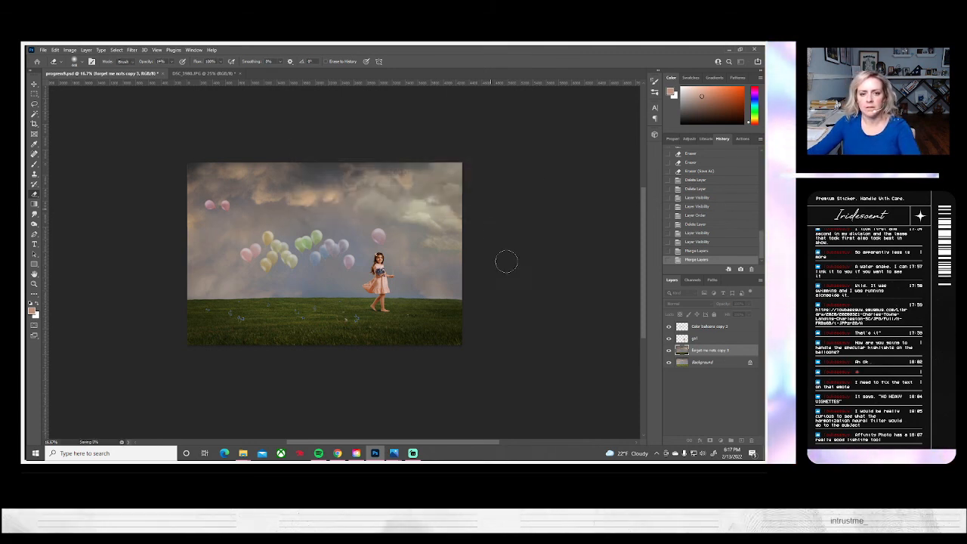
- Duplicate the merged forget-me-nots layer, the girl layer and the color balloons layer
right_click(694, 352)
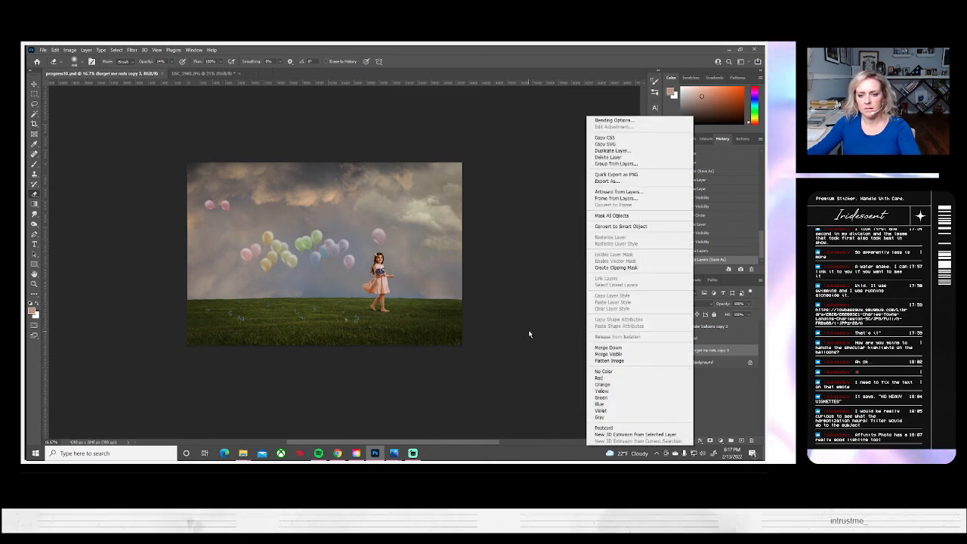
right_click(704, 350)
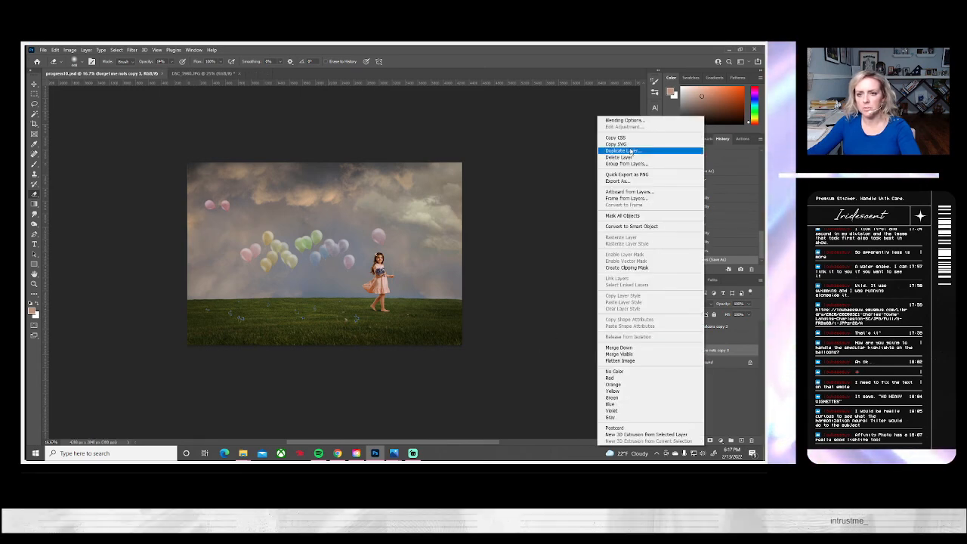
left_click(630, 151)
key("Return")
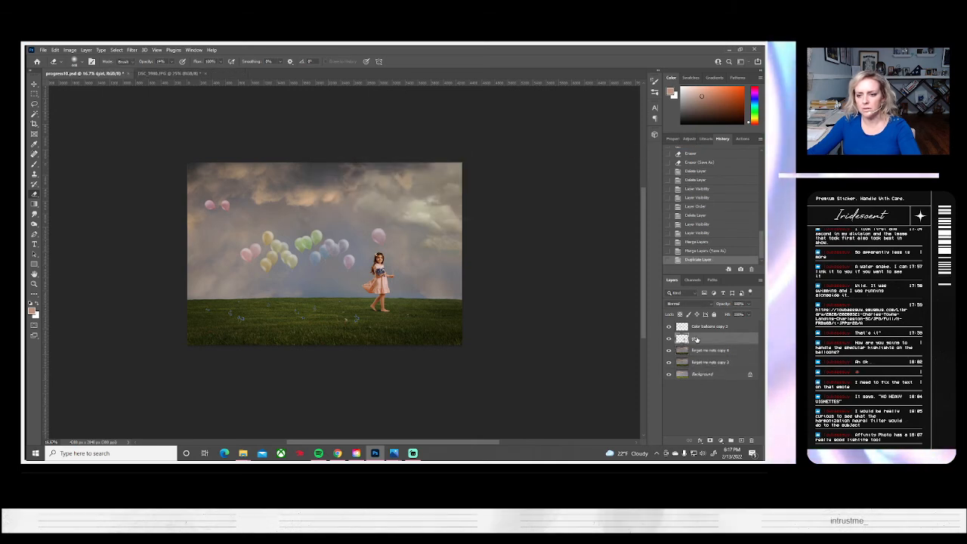
right_click(695, 338)
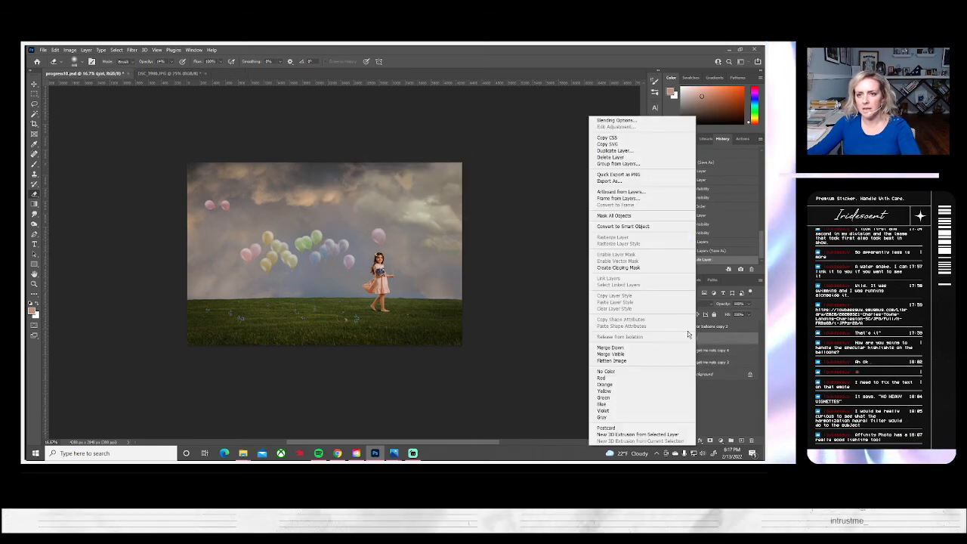
left_click(608, 153)
left_click(462, 161)
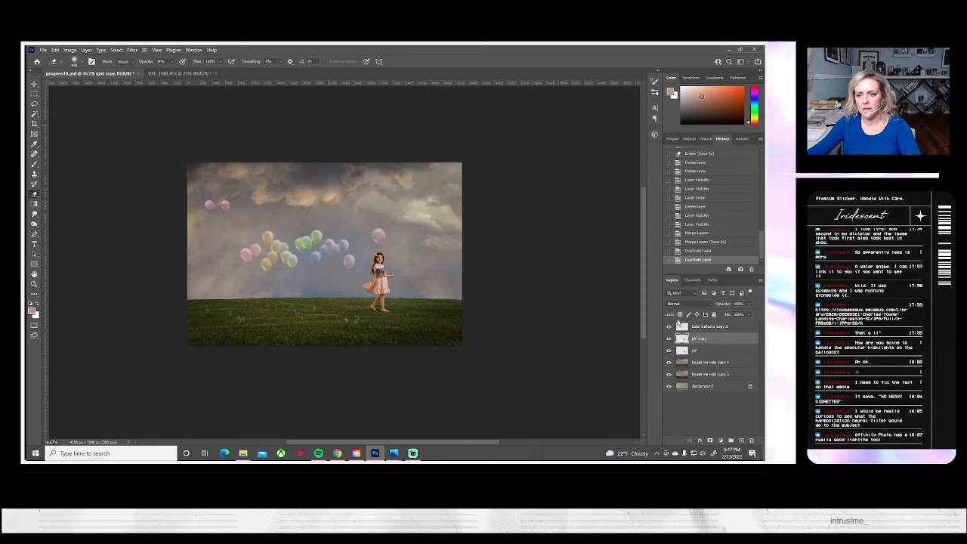
right_click(695, 327)
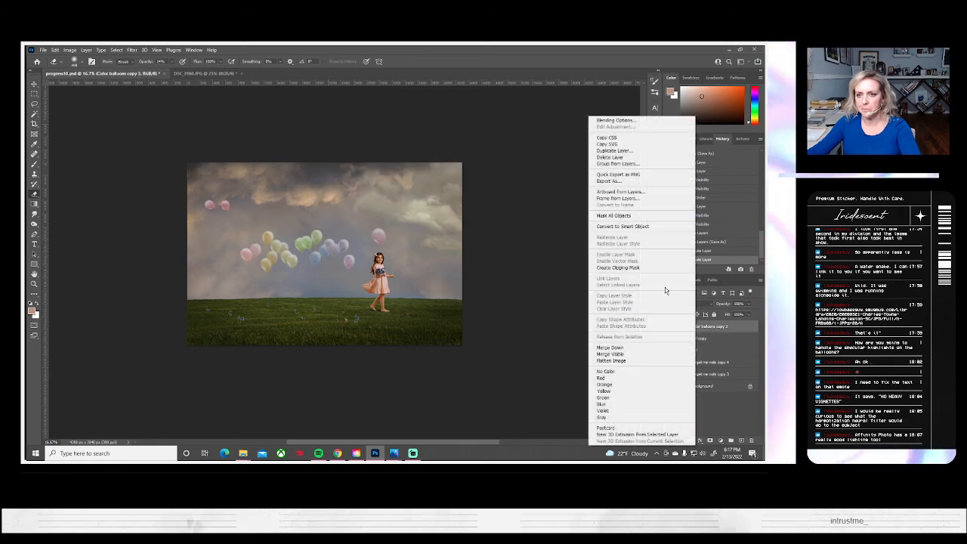
left_click(614, 150)
left_click(461, 160)
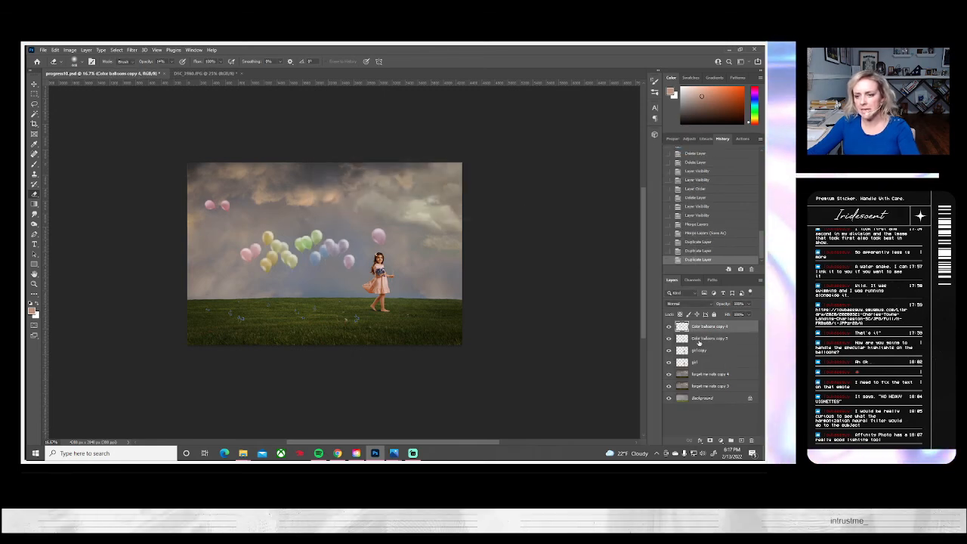
- Hide the original balloons, girl and forget-me-nots layers, and merge their three visible copies into one layer
left_click(667, 339)
left_click(668, 363)
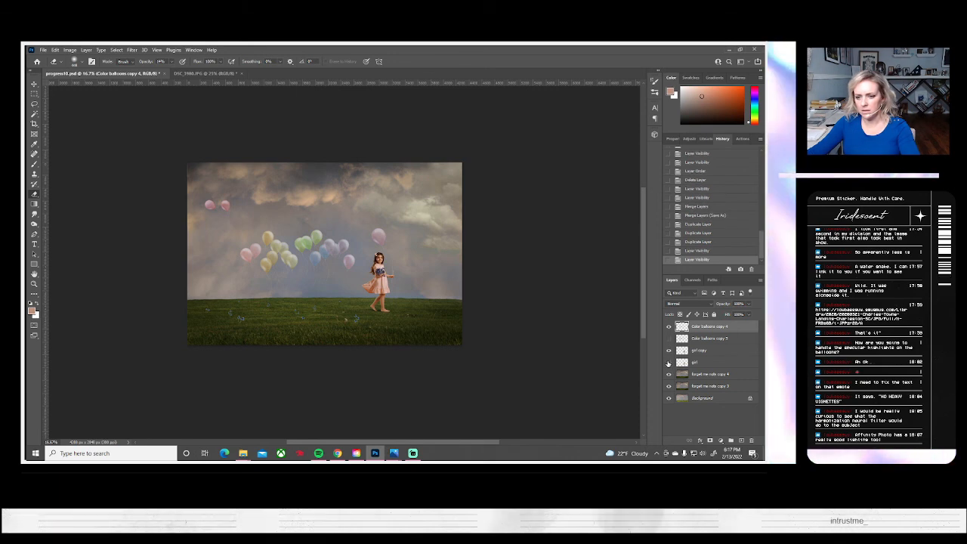
left_click(667, 386)
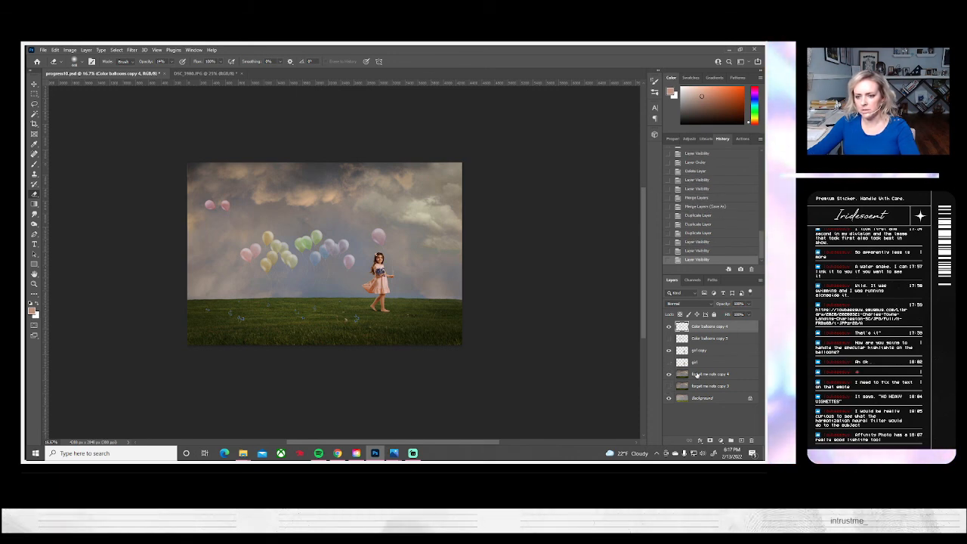
left_click(696, 374, "ctrl")
left_click(698, 350, "ctrl")
right_click(699, 328)
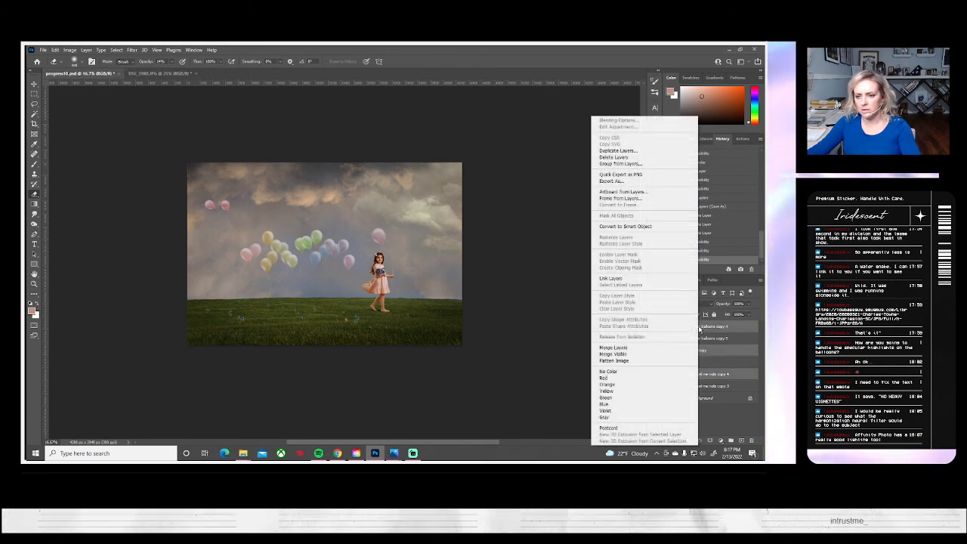
left_click(673, 347)
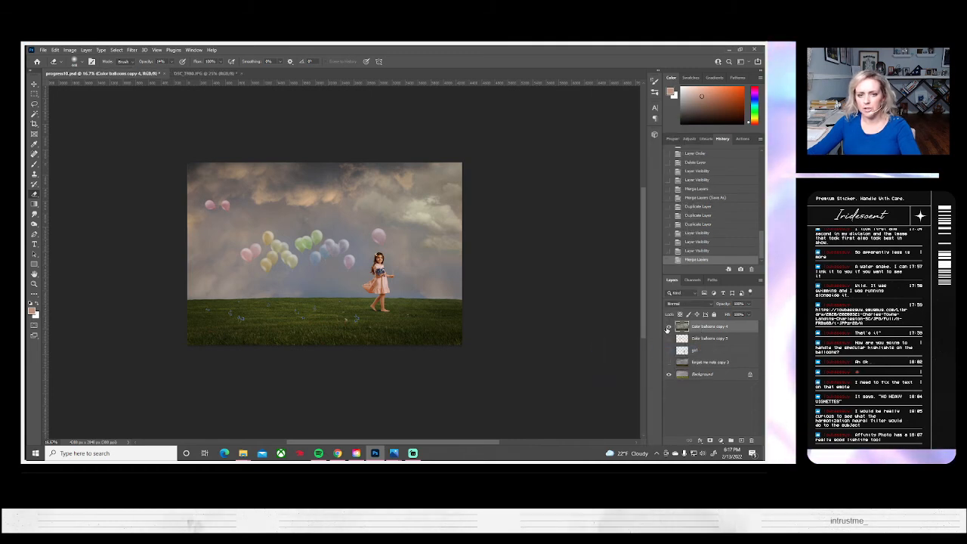
- Duplicate the newly merged composite layer at the top of the layer stack
right_click(712, 331)
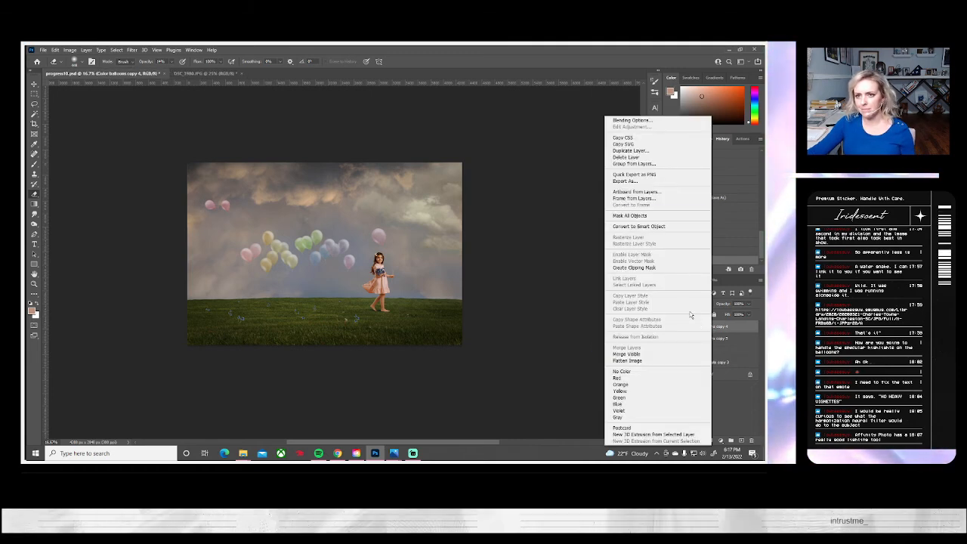
left_click(613, 154)
left_click(457, 160)
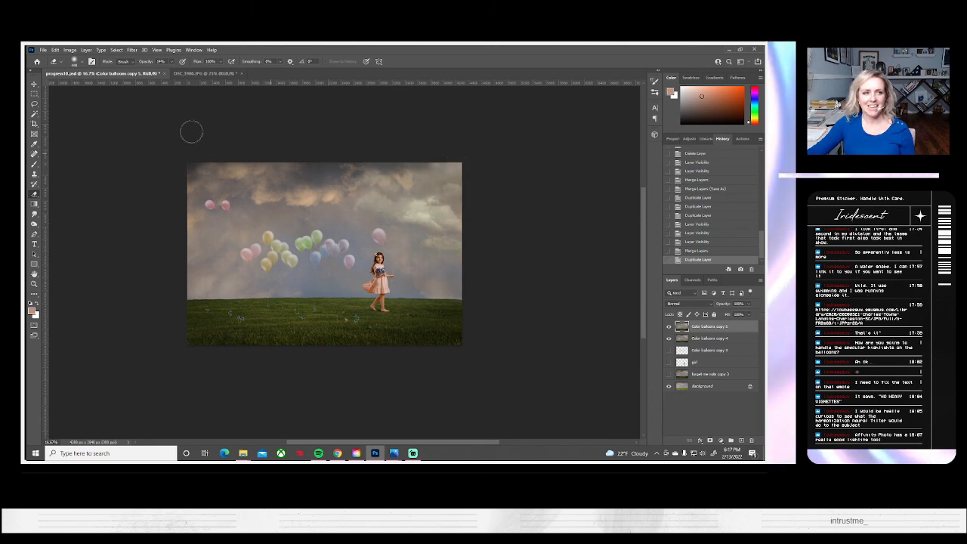
- Save the document on the computer as progress11.psd with Maximize Compatibility enabled
left_click(43, 50)
left_click(53, 142)
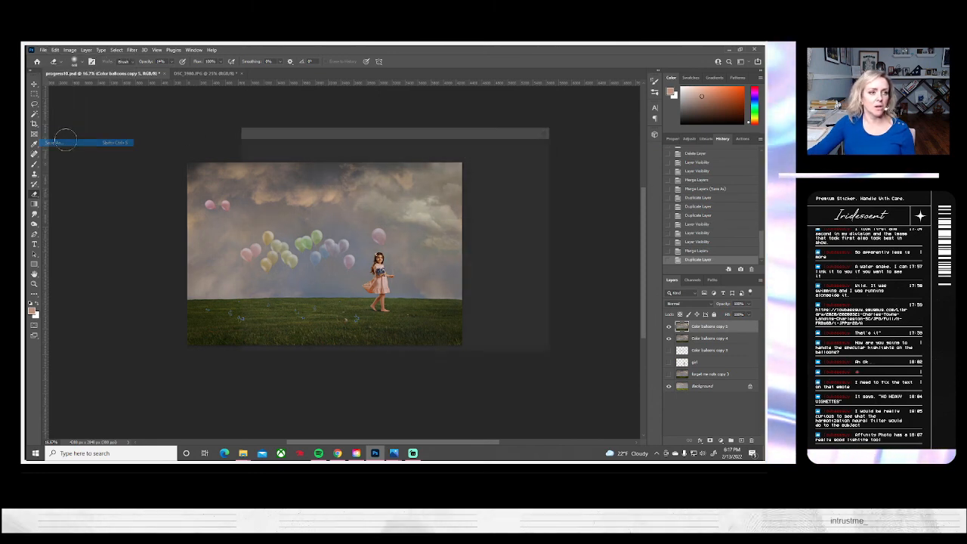
left_click(434, 317)
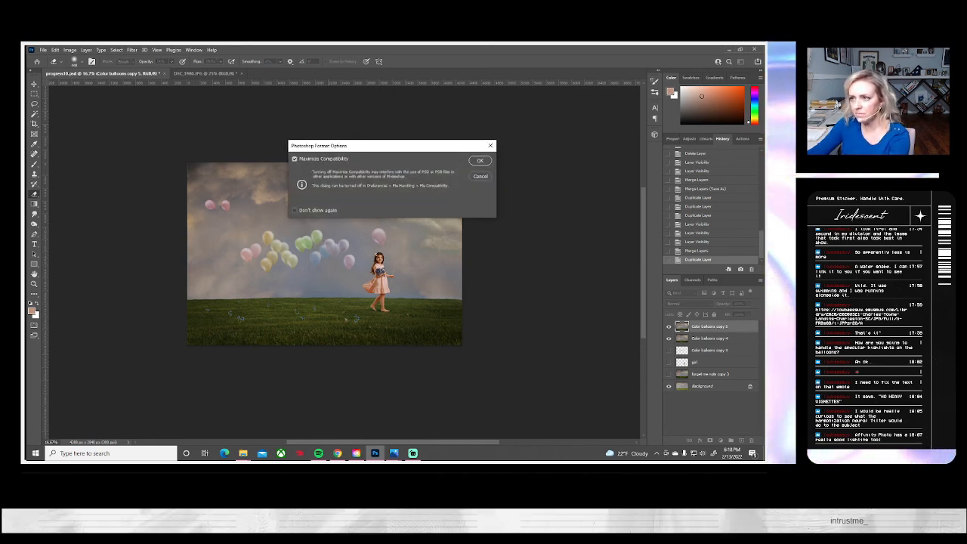
key("Return")
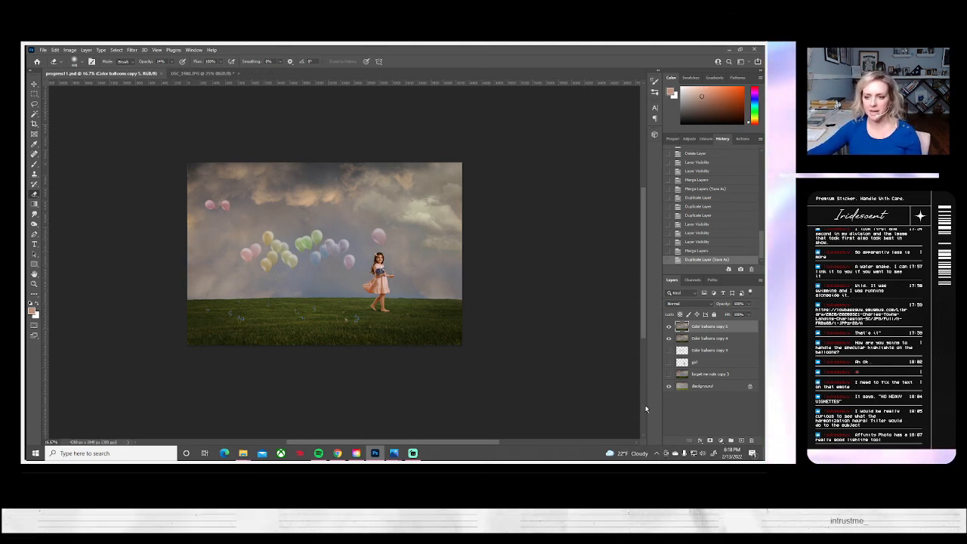
- Darken the top composite layer with a Brightness/Contrast adjustment, using Brightness about -29 and Contrast about 29
left_click(70, 50)
mouse_move(83, 70)
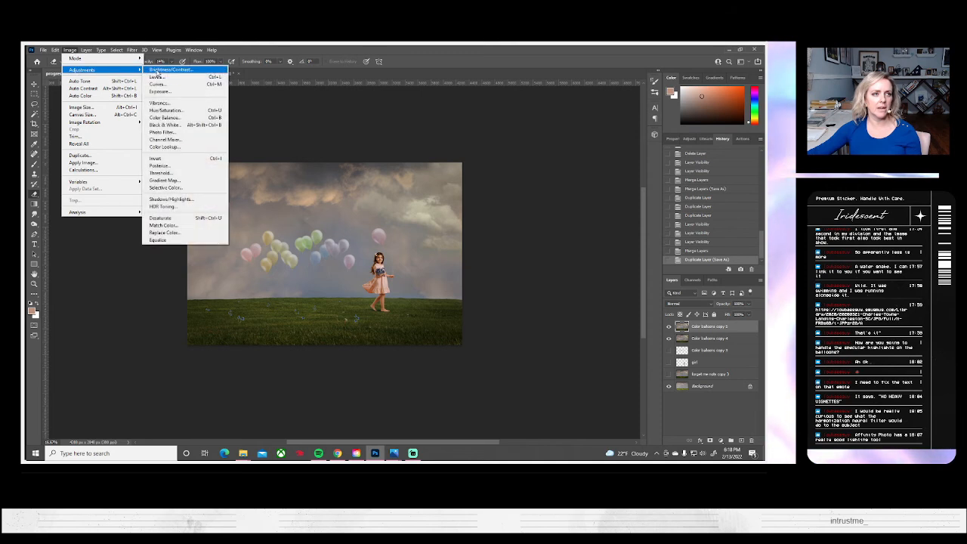
left_click(160, 73)
left_click_drag(604, 138, 591, 140)
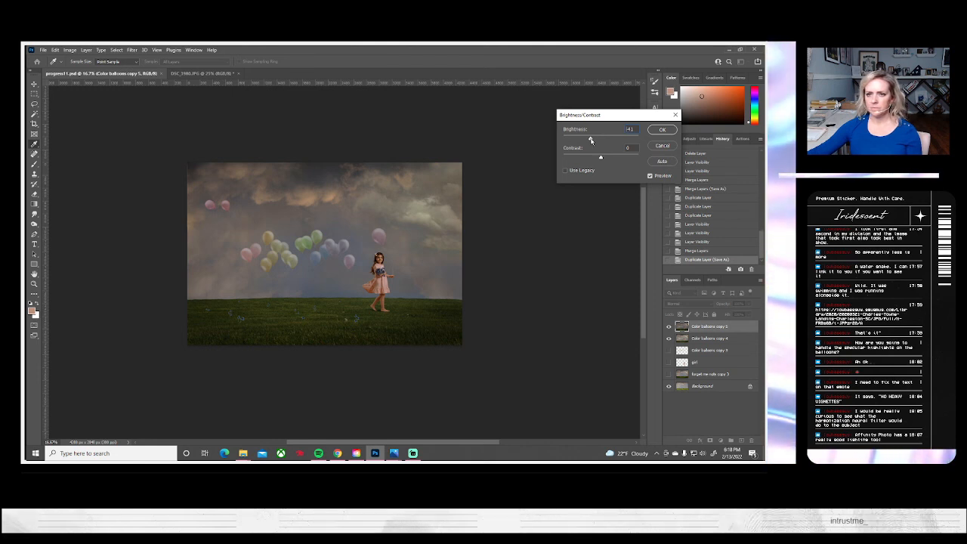
mouse_move(590, 140)
left_mouse_down()
mouse_move(611, 159)
mouse_move(593, 138)
left_mouse_up()
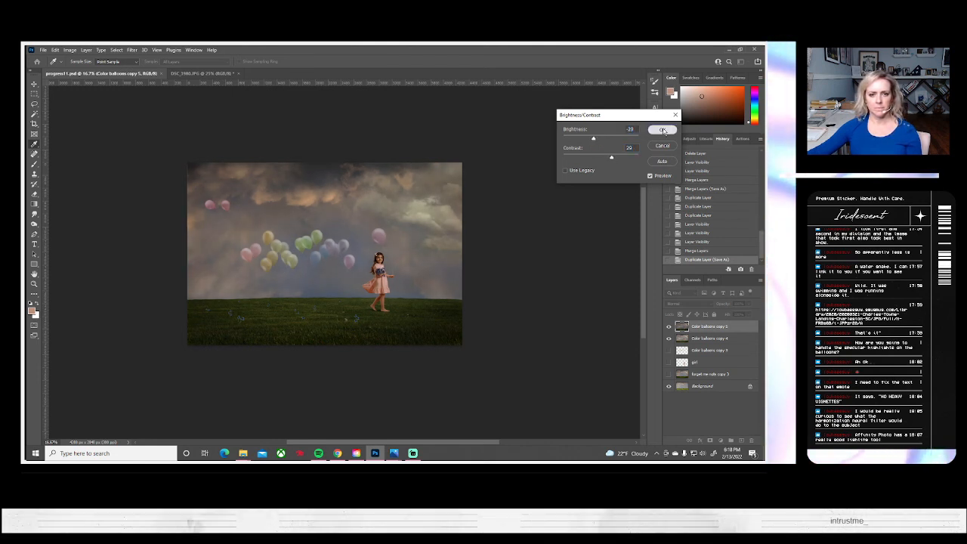
left_click(662, 130)
- Set up the Eraser with a resized Soft Round brush at 100% opacity
key("e")
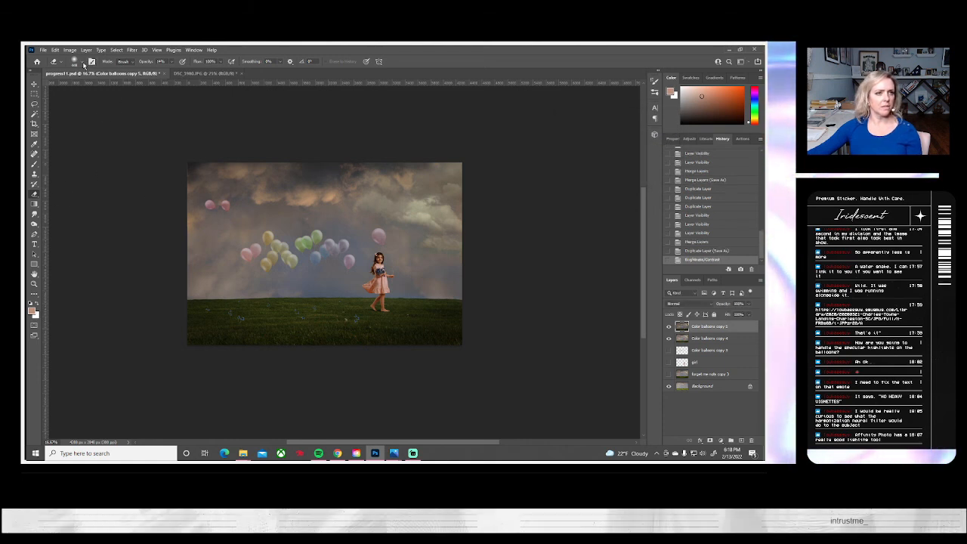
left_click(82, 62)
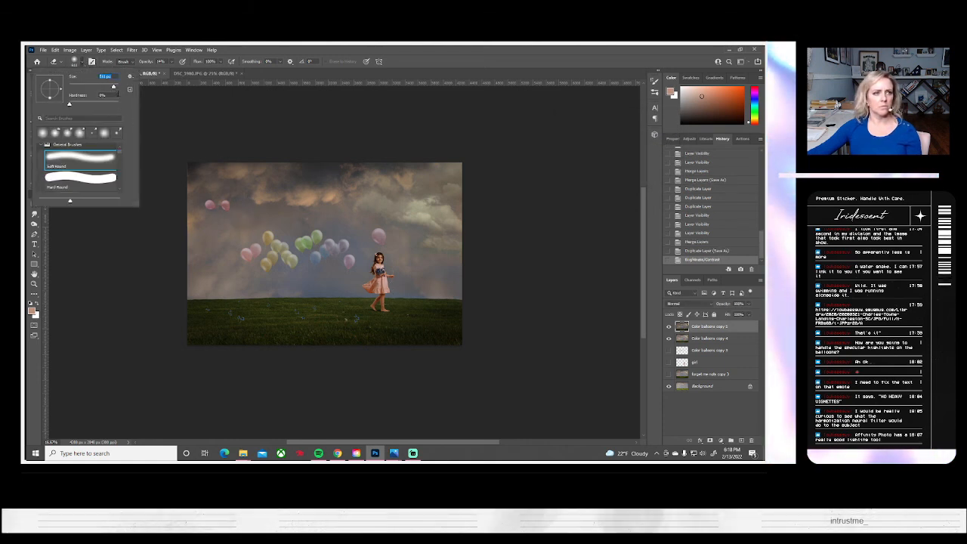
left_click_drag(115, 86, 116, 87)
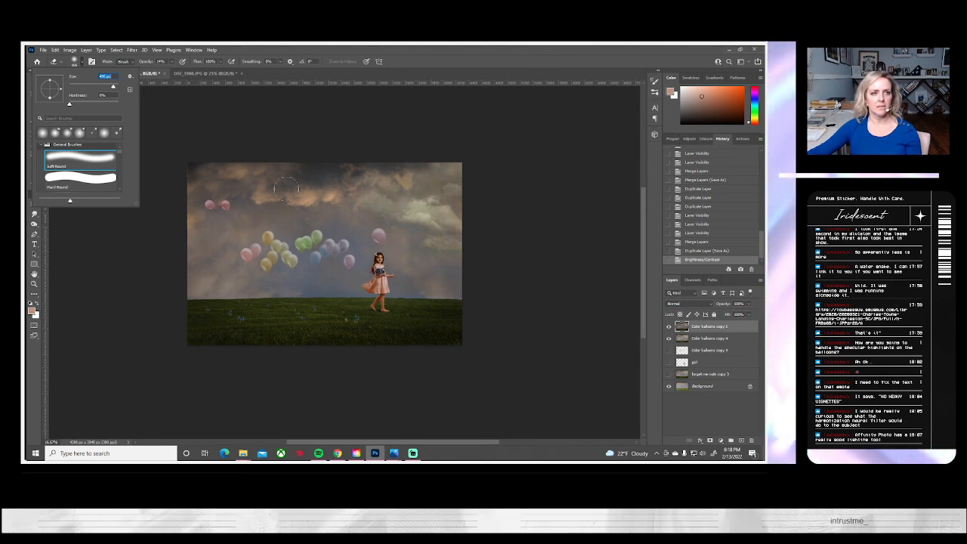
left_click(172, 72)
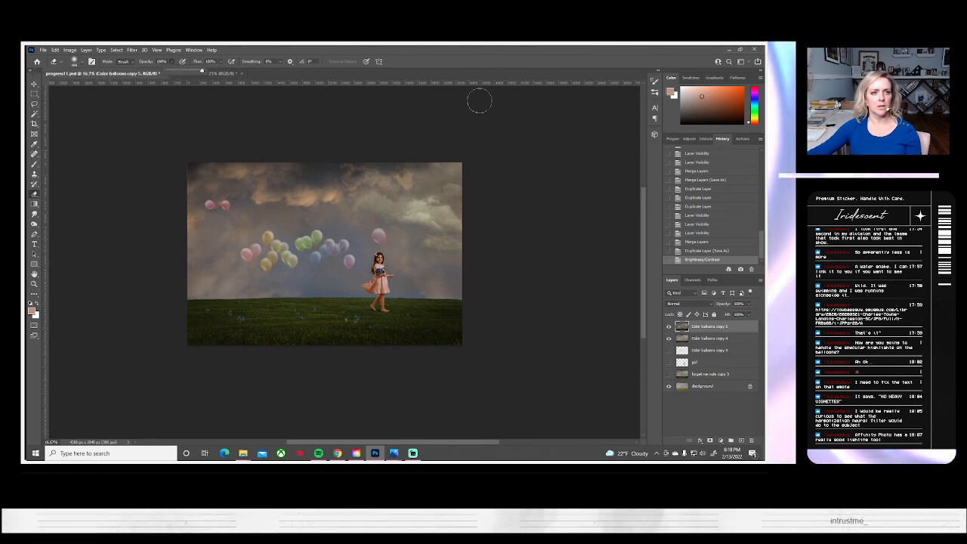
- Erase the darkened top layer over the girl's face, bouquet and dress with a smaller Soft Round Eraser
left_click(33, 285)
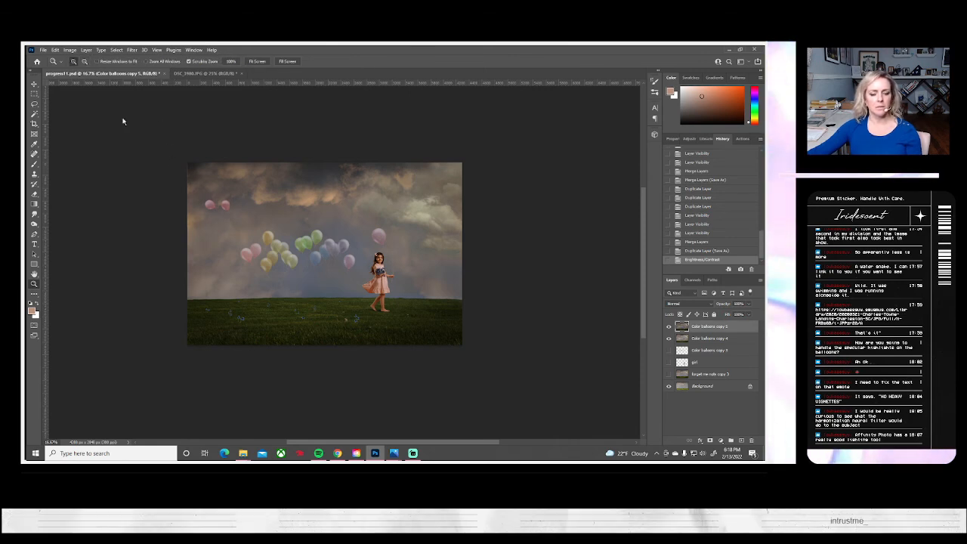
left_click(383, 274)
left_click(383, 275)
left_click(384, 275)
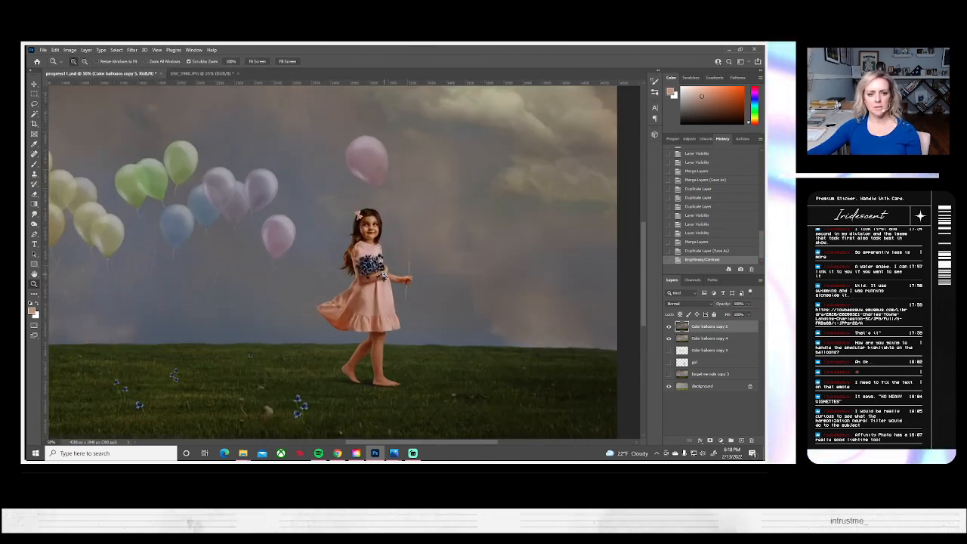
left_click(382, 272)
left_click(370, 264)
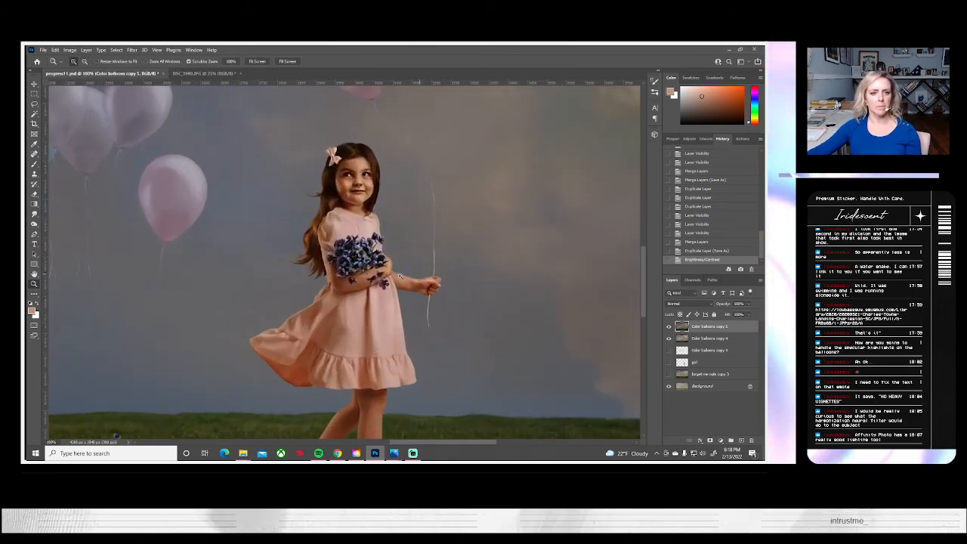
left_click(34, 194)
left_click(81, 62)
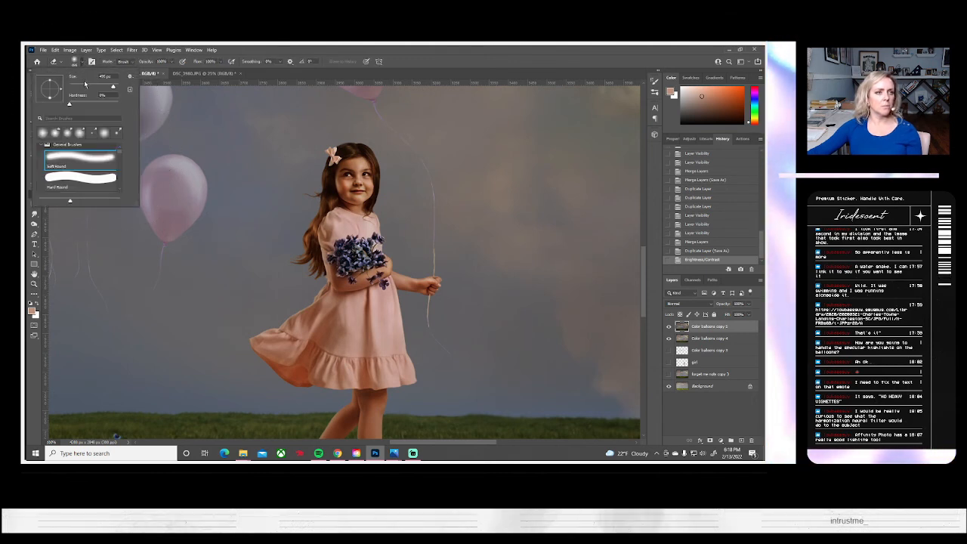
left_click_drag(86, 83, 93, 86)
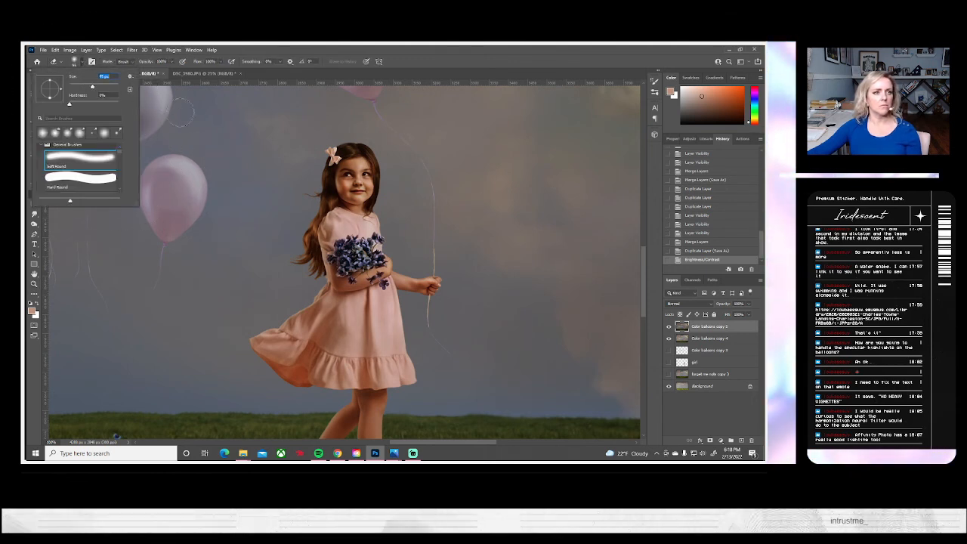
left_click_drag(358, 161, 383, 359)
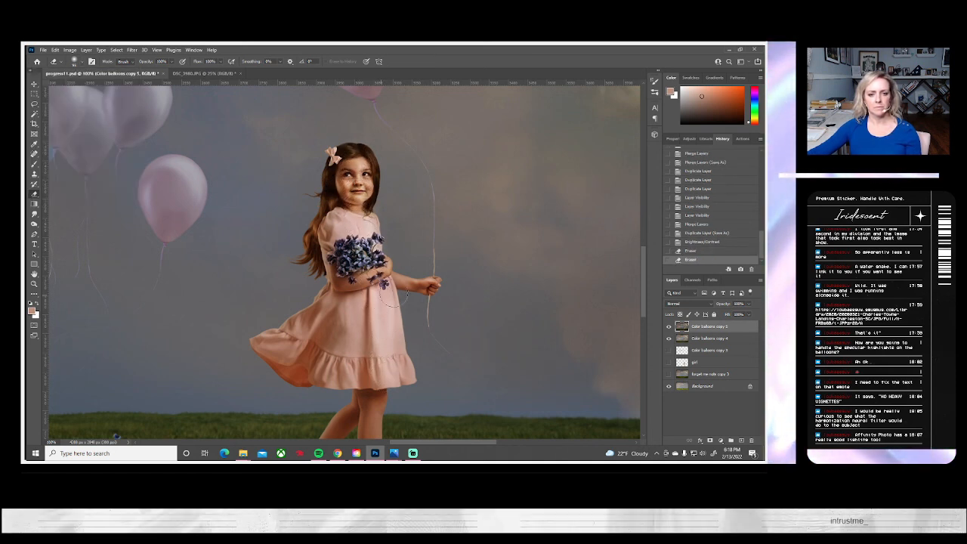
- Reduce the Eraser size further and erase the darkening along the girl's lower legs
scroll(386, 305, "down", 2)
scroll(386, 305, "down", 3)
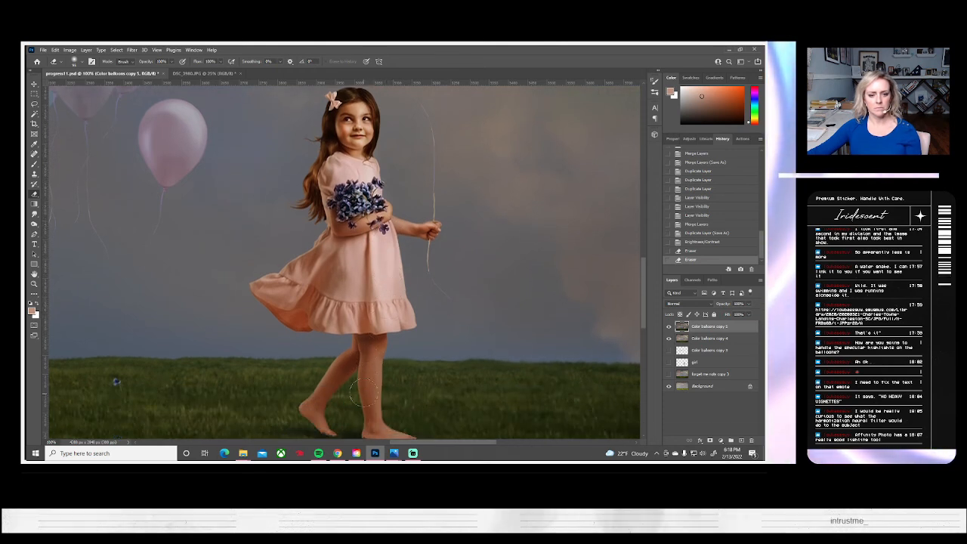
left_click(83, 62)
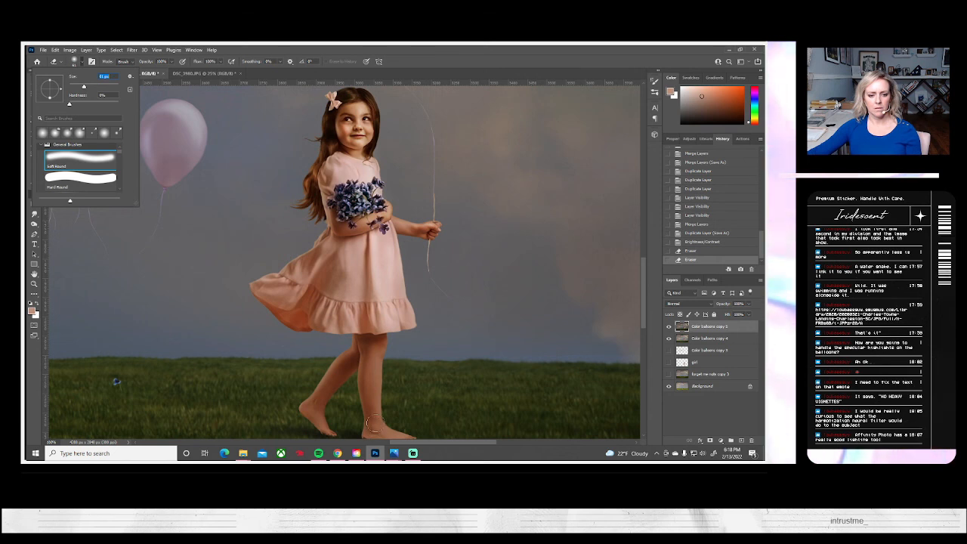
left_click(370, 418)
left_click_drag(369, 408, 367, 379)
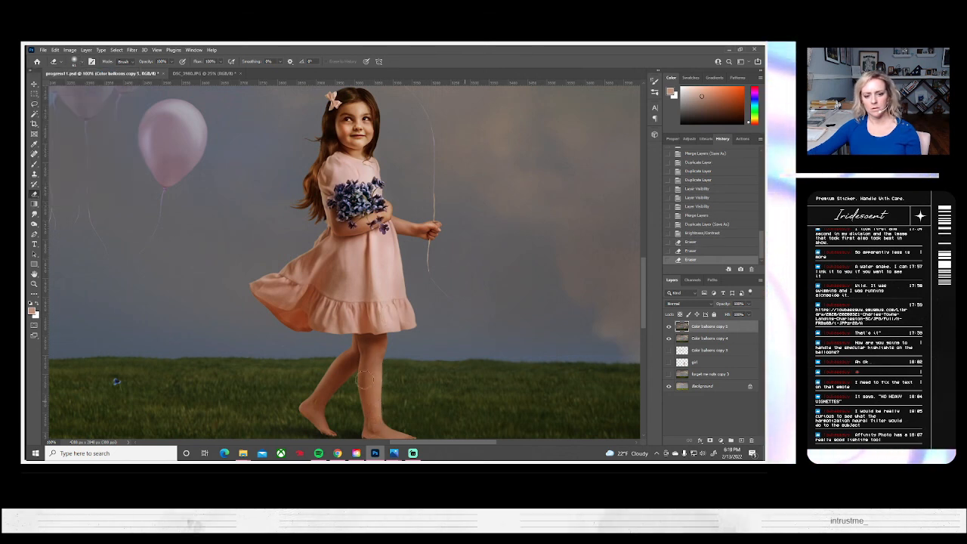
- Erase the darkening over the girl's feet and front calf with a slightly smaller Eraser of about 47 px
scroll(365, 380, "down", 2)
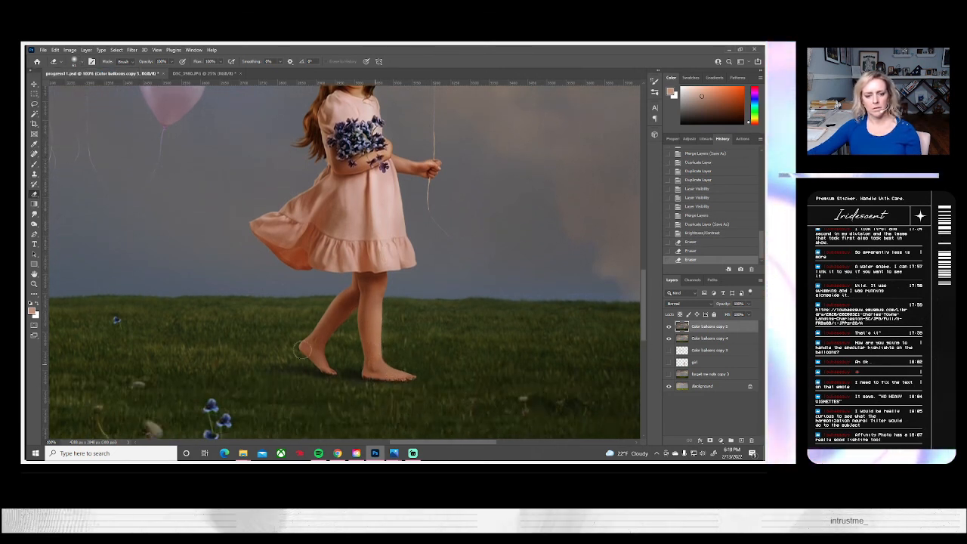
left_click(82, 63)
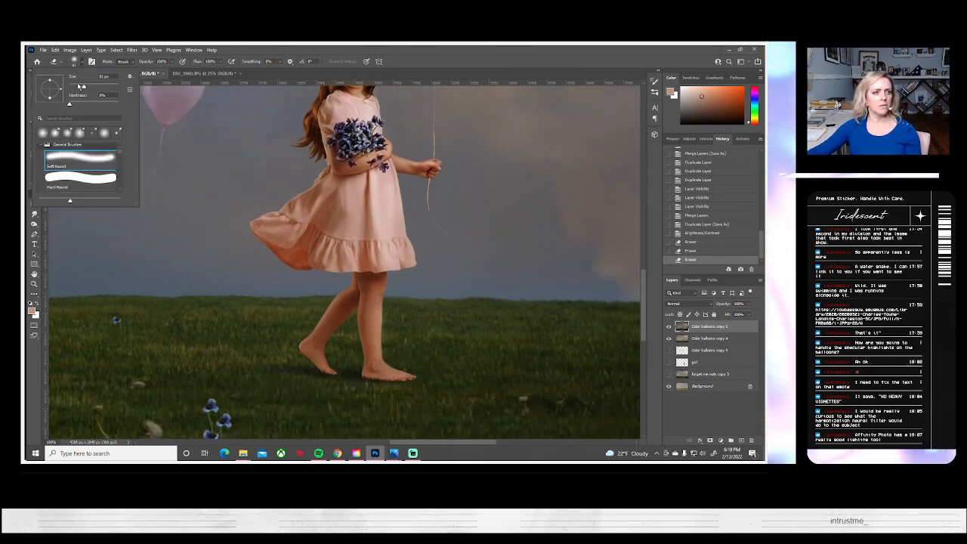
left_click(378, 361)
left_click_drag(425, 377, 383, 368)
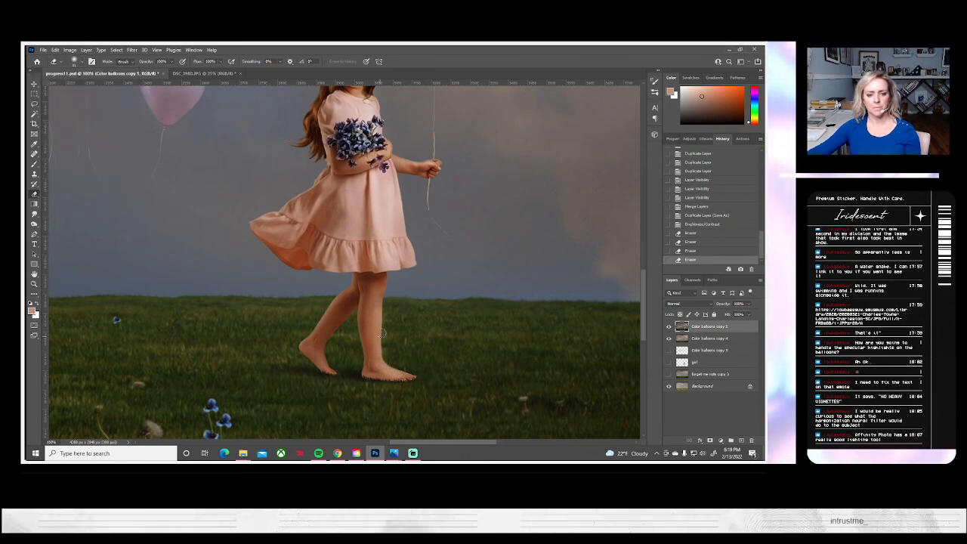
left_click_drag(382, 333, 385, 319)
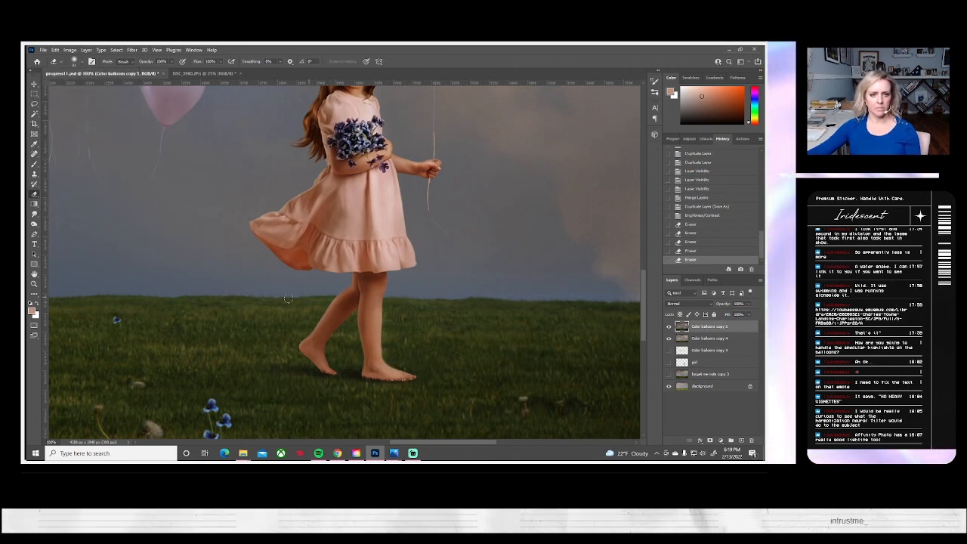
- Lower the Eraser opacity to about 47% and softly erase more darkening over the girl's dress and legs
scroll(117, 169, "up", 3)
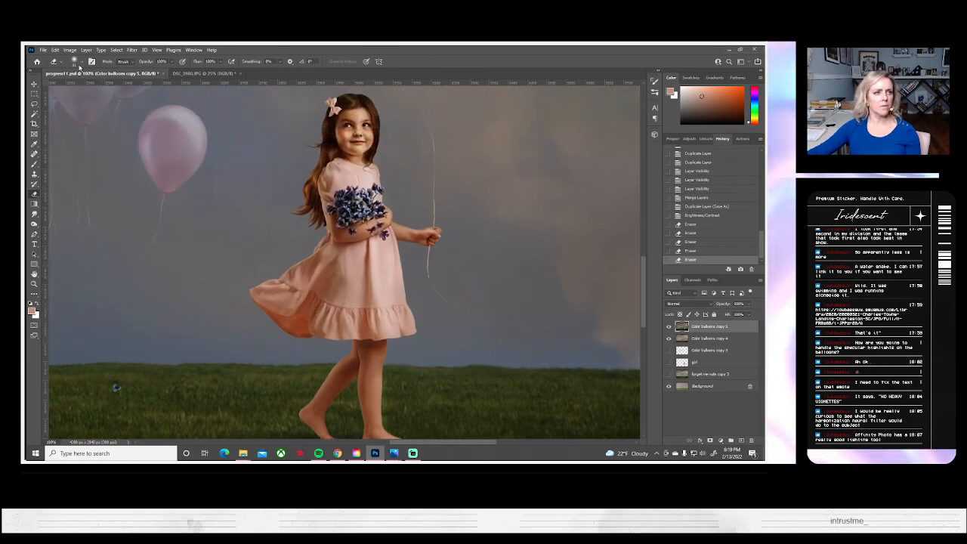
left_click(78, 62)
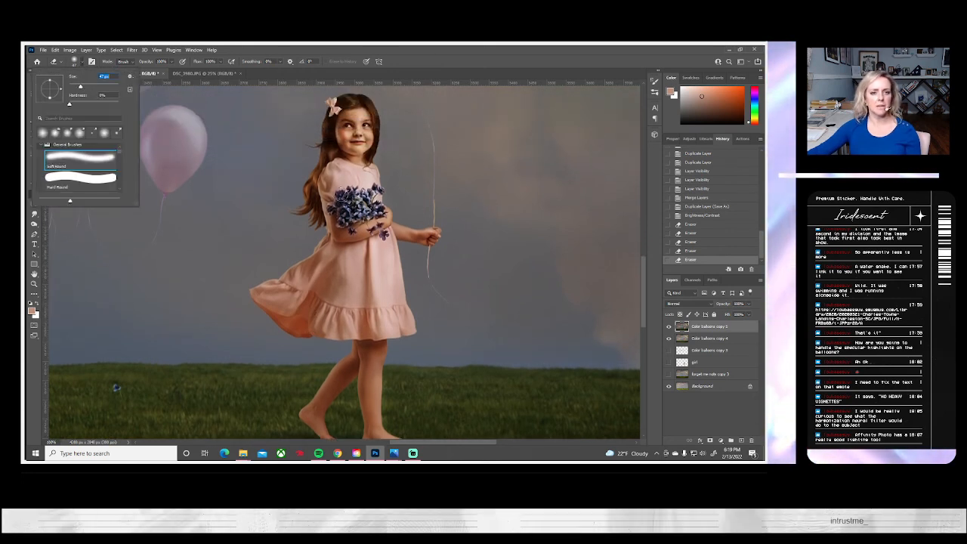
left_click_drag(172, 63, 155, 78)
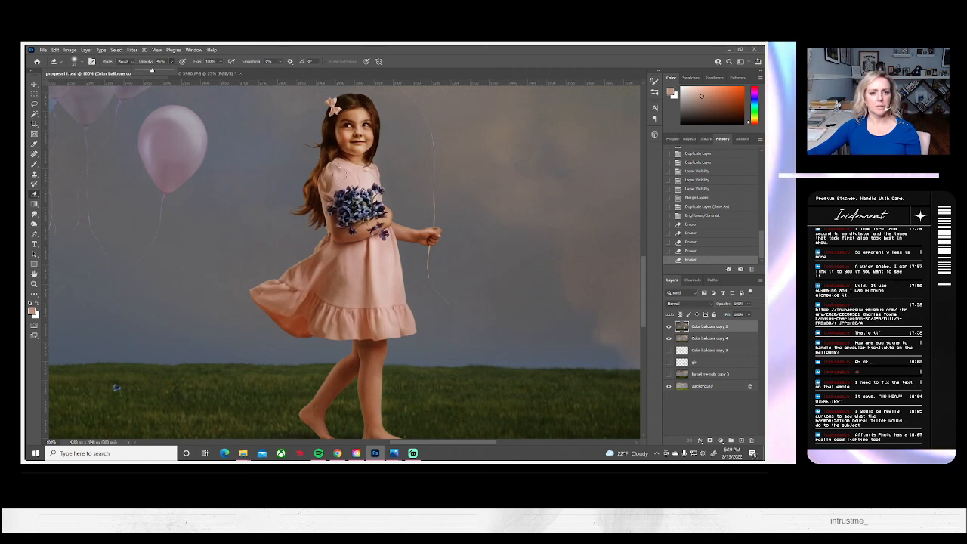
left_click(116, 387)
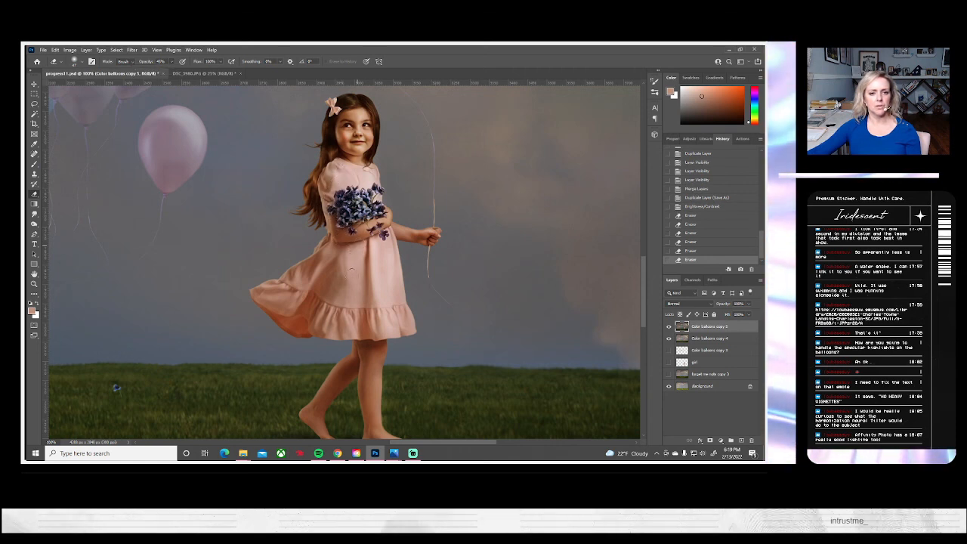
left_click(346, 375)
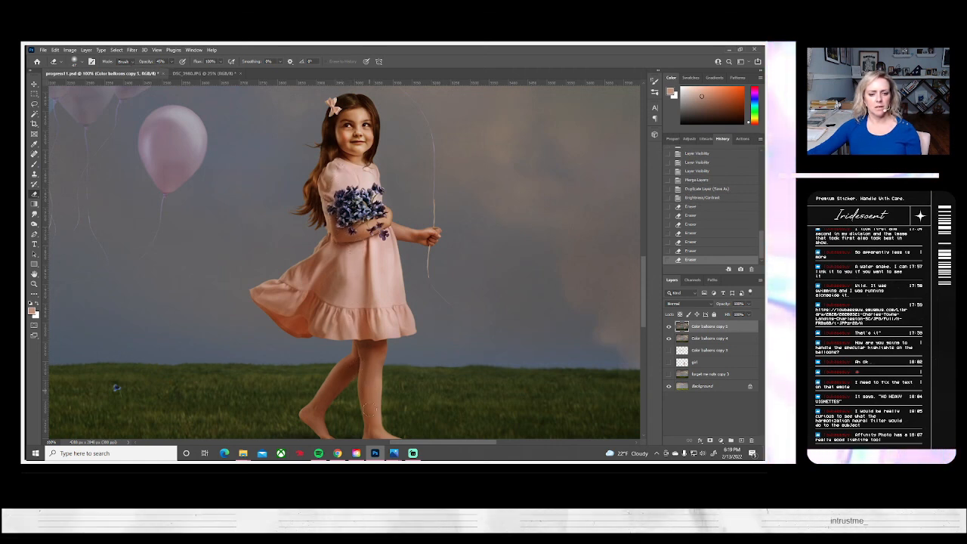
left_click_drag(368, 408, 375, 434)
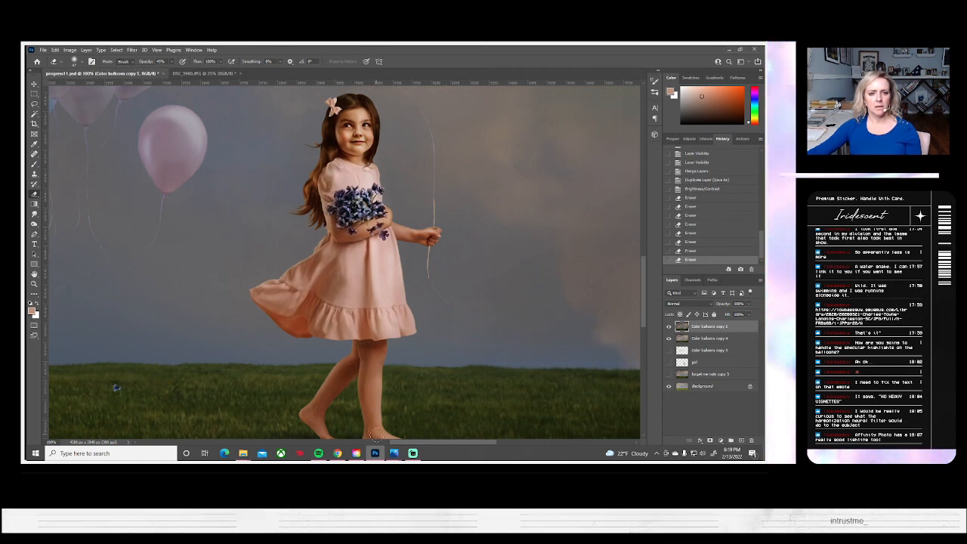
- Duplicate the erased top layer and hide the original Color balloons copy 5 beneath the duplicate
left_click(34, 284)
left_click(257, 61)
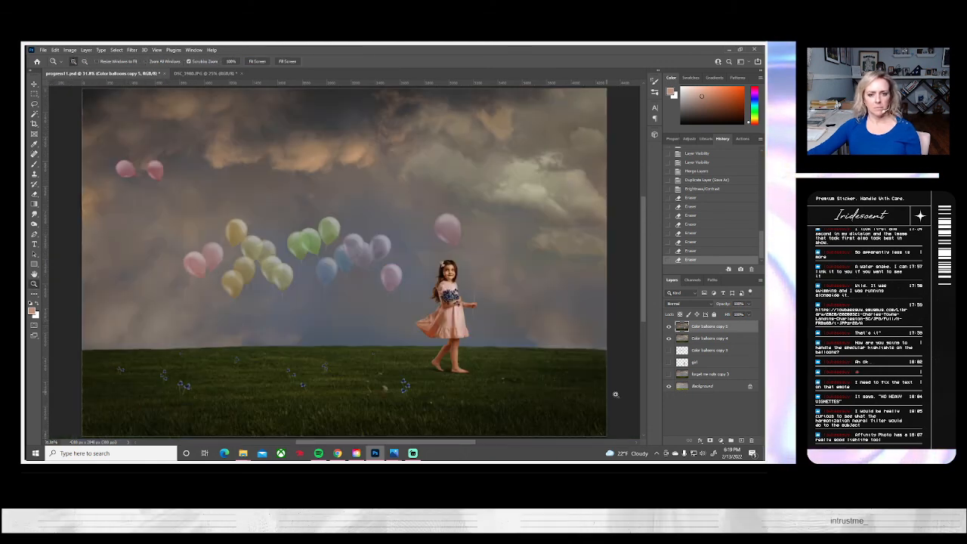
right_click(702, 329)
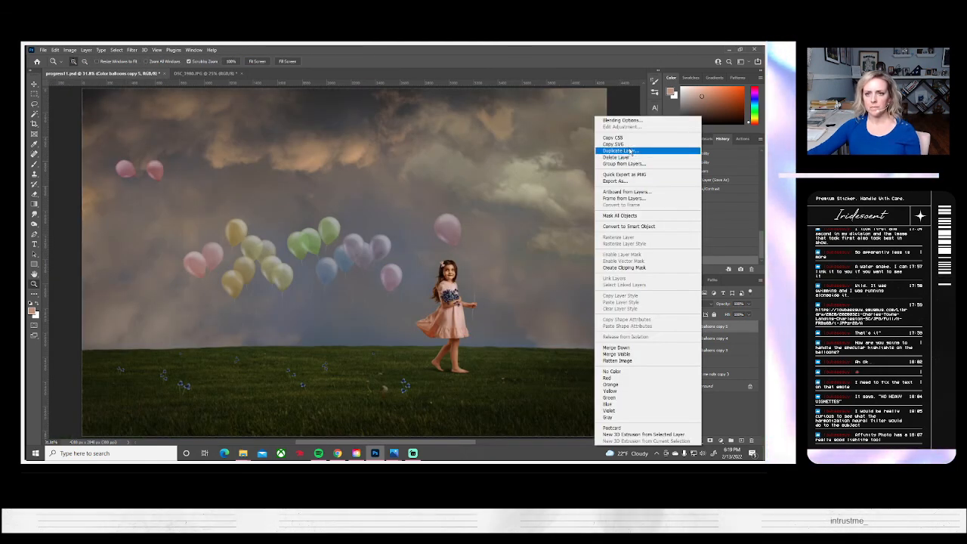
left_click(631, 151)
left_click(456, 159)
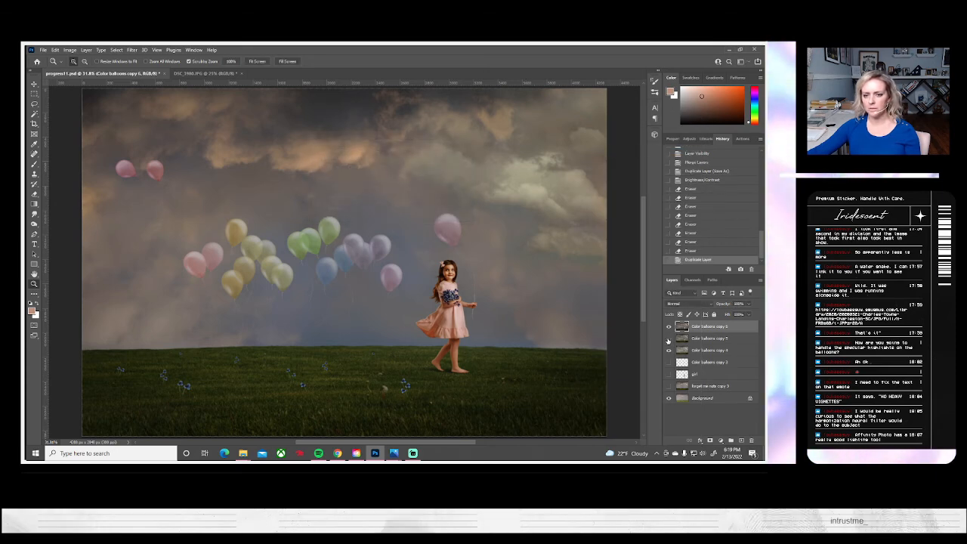
left_click(667, 339)
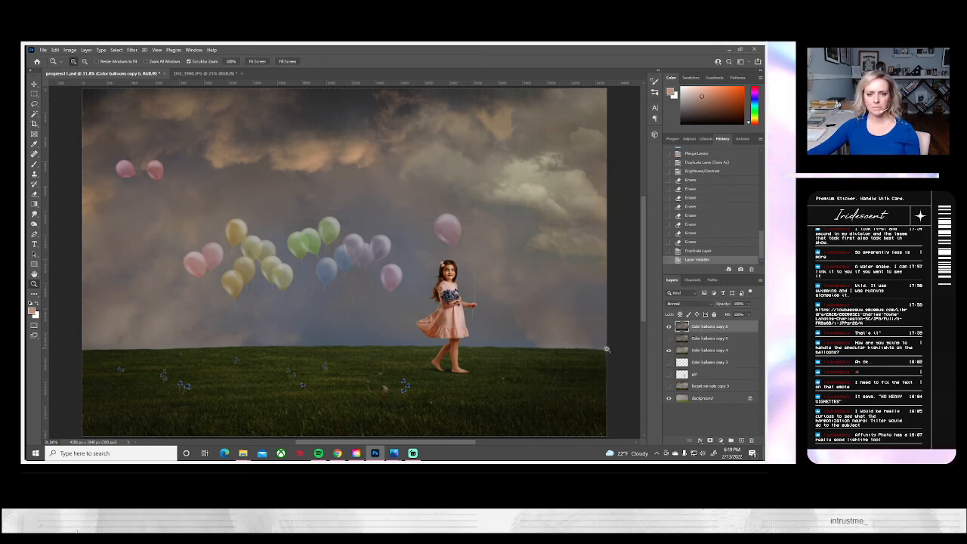
- Enlarge the Eraser to just under 400 px and lighten the bright clouds and the area around the girl on the duplicate layer
left_click(34, 194)
left_click(82, 62)
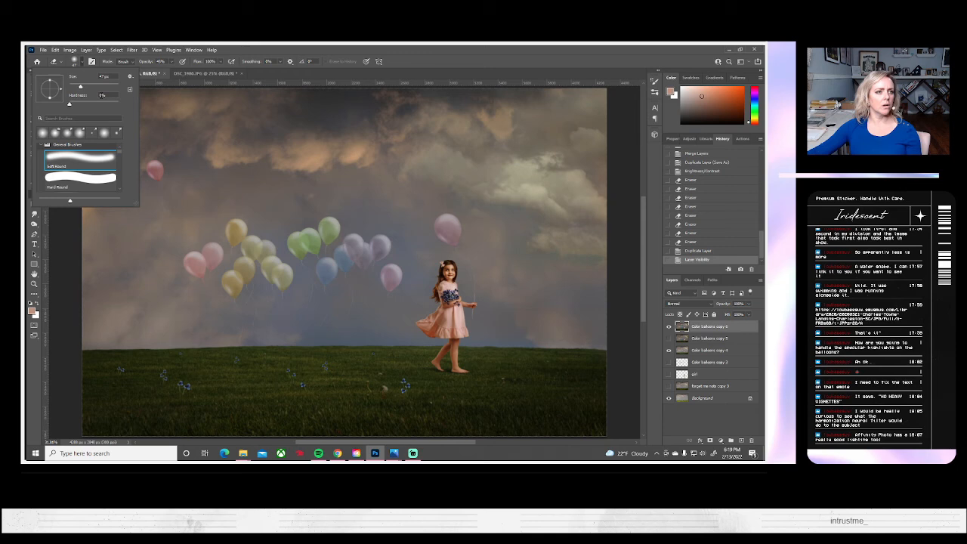
left_click(100, 87)
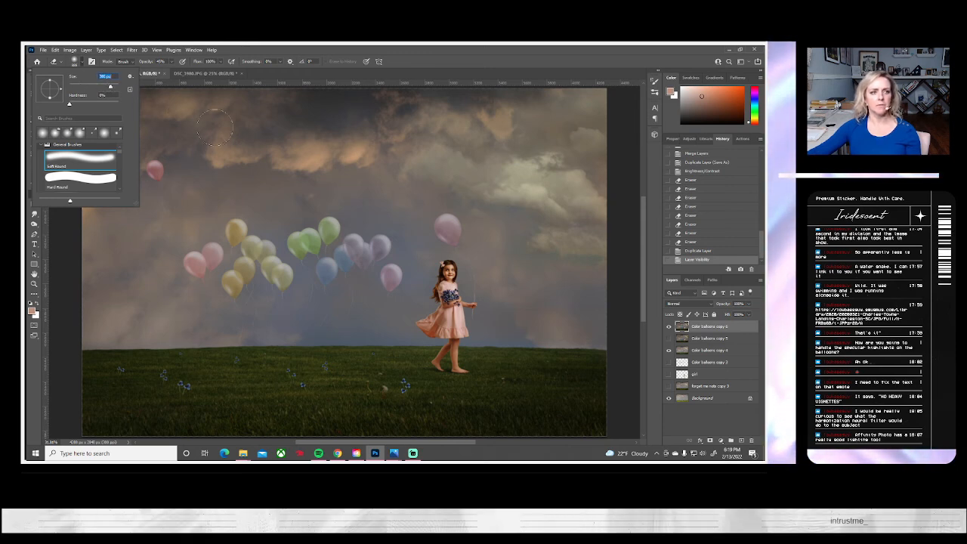
left_click_drag(537, 178, 476, 330)
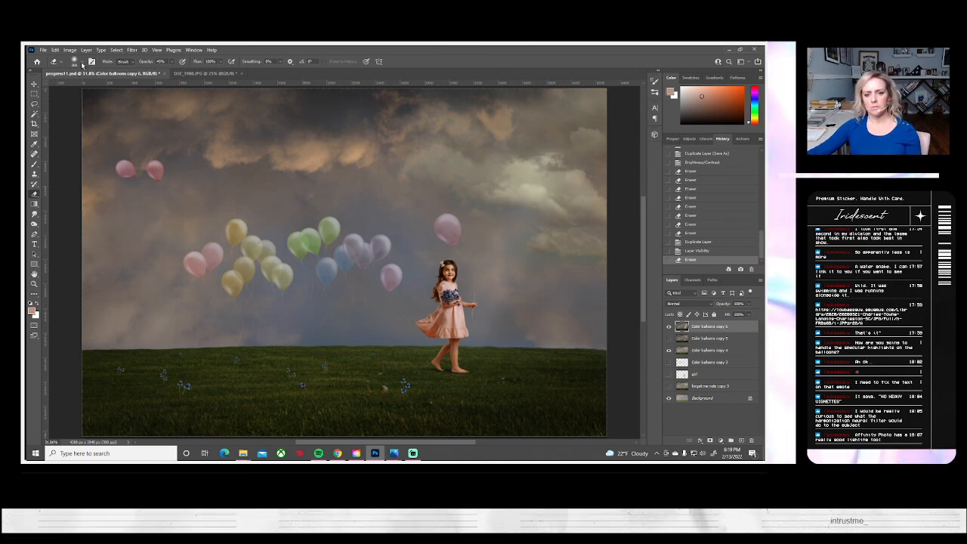
left_click(171, 178)
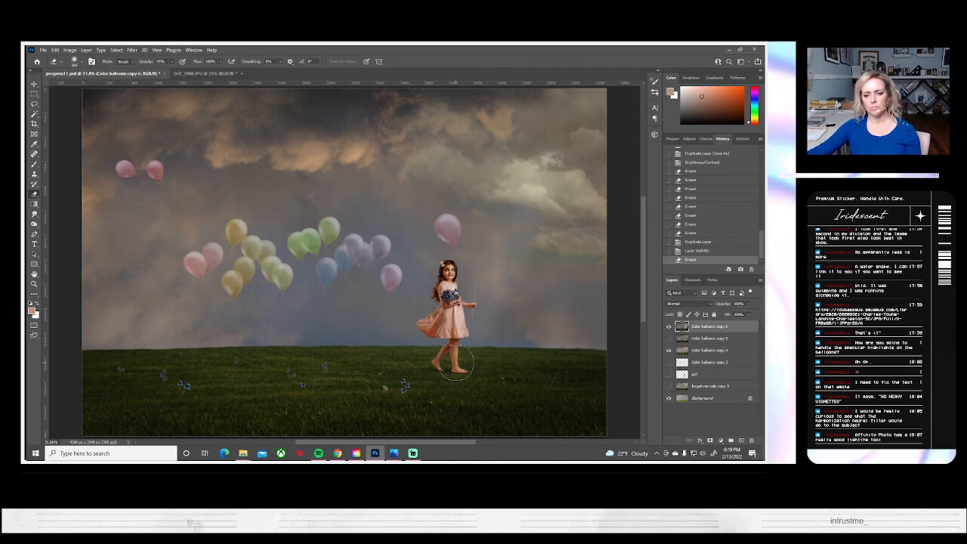
- Enlarge the Eraser to over 2000 px and apply one soft dab centred around the girl
left_click(75, 61)
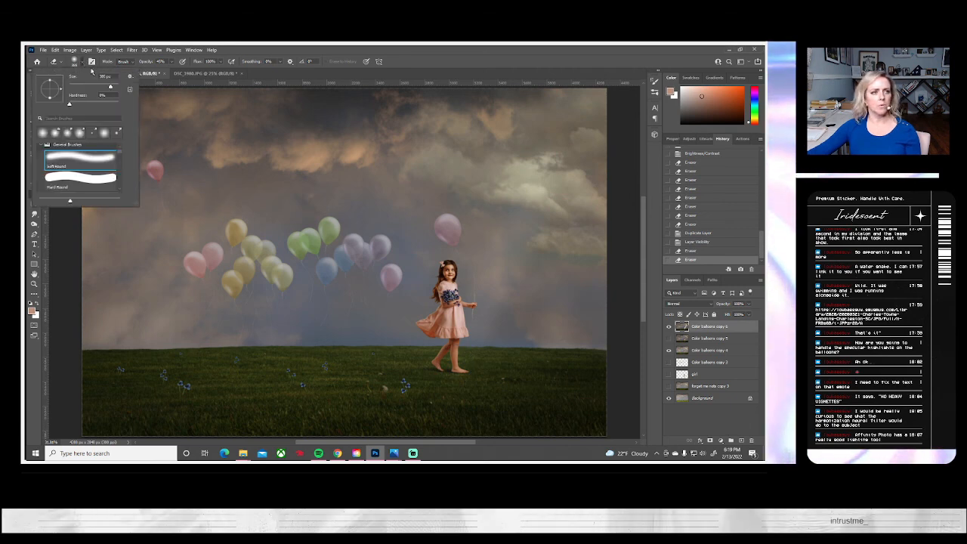
left_click_drag(114, 88, 117, 87)
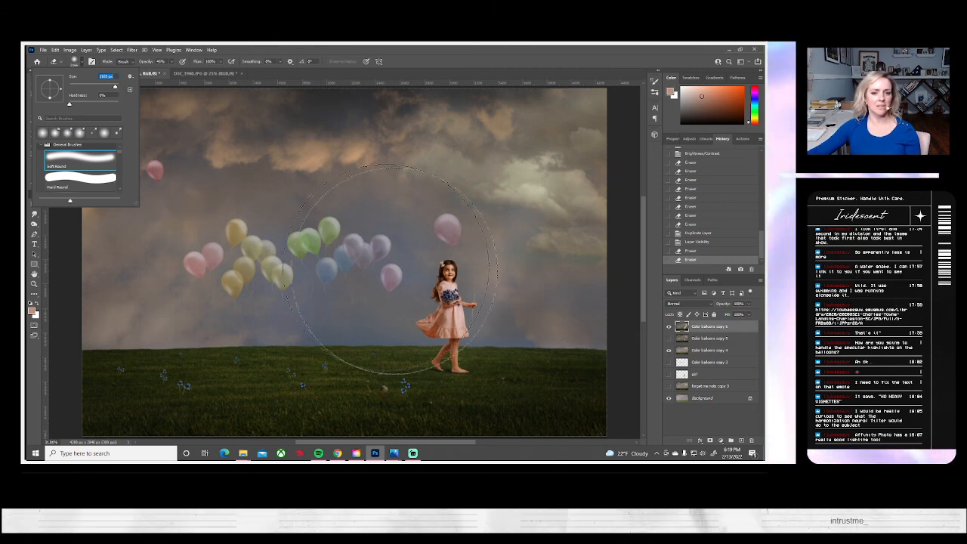
left_click(472, 275)
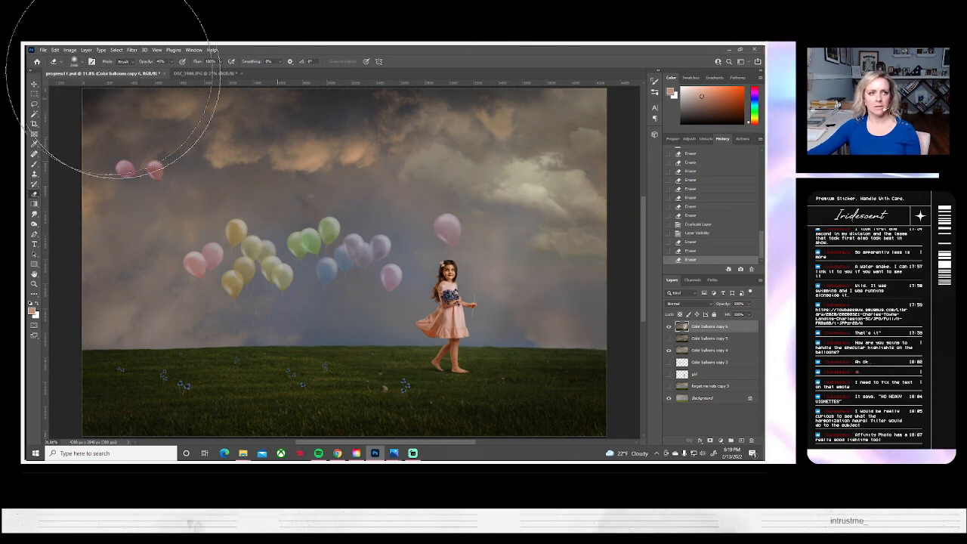
- Reduce the Eraser's size and lower its opacity below 40%, and lighten the girl and the bright clouds above her
left_click(82, 61)
left_click_drag(115, 87, 110, 88)
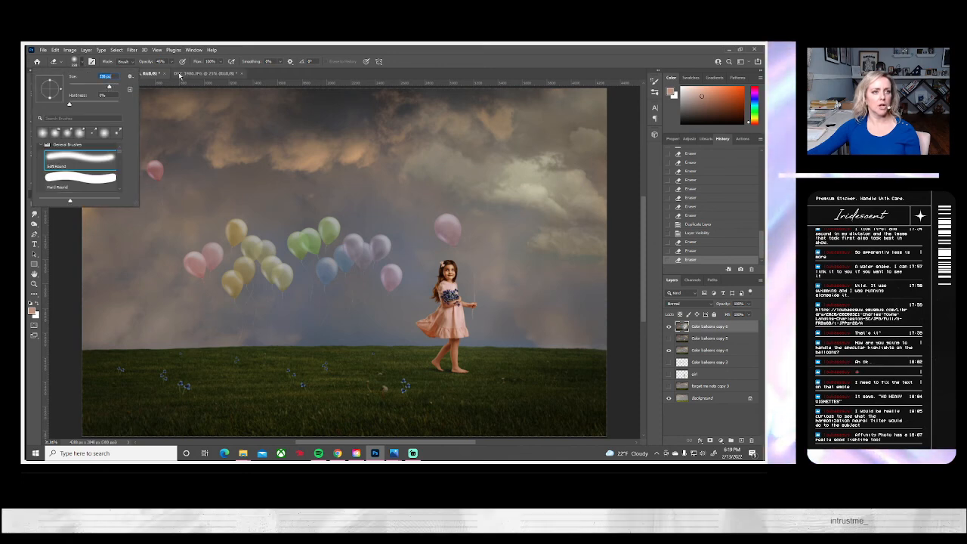
left_click(173, 62)
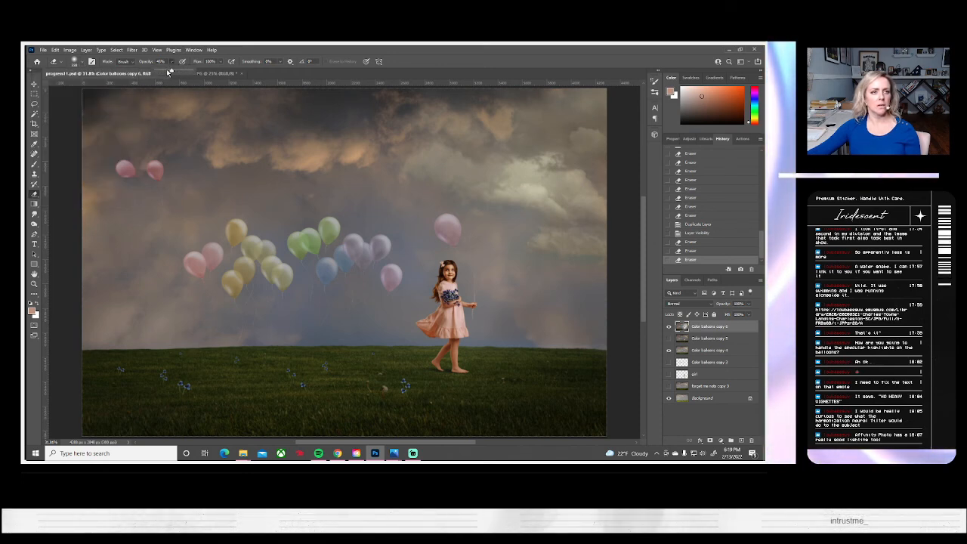
left_click(166, 71)
left_click(444, 303)
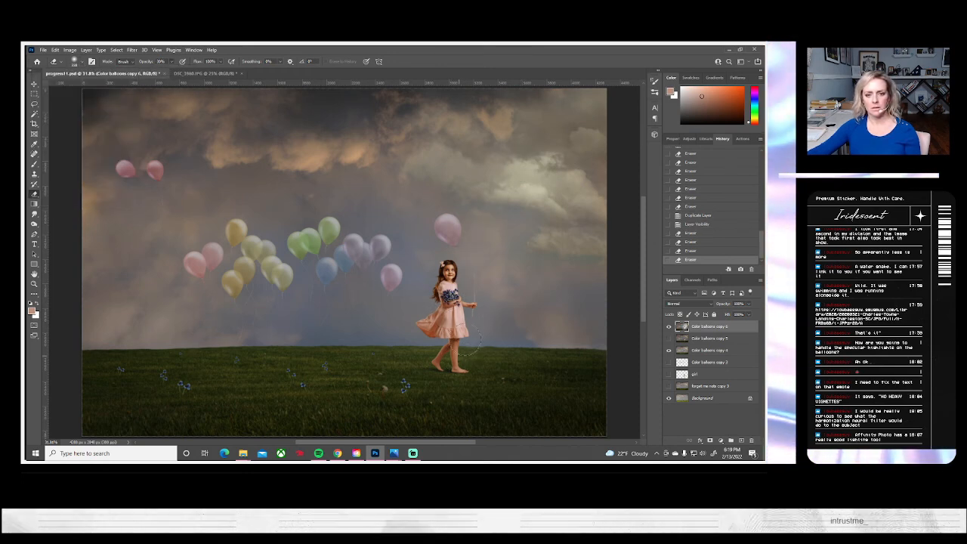
mouse_move(560, 189)
left_mouse_down()
mouse_move(528, 170)
mouse_move(524, 178)
left_mouse_up()
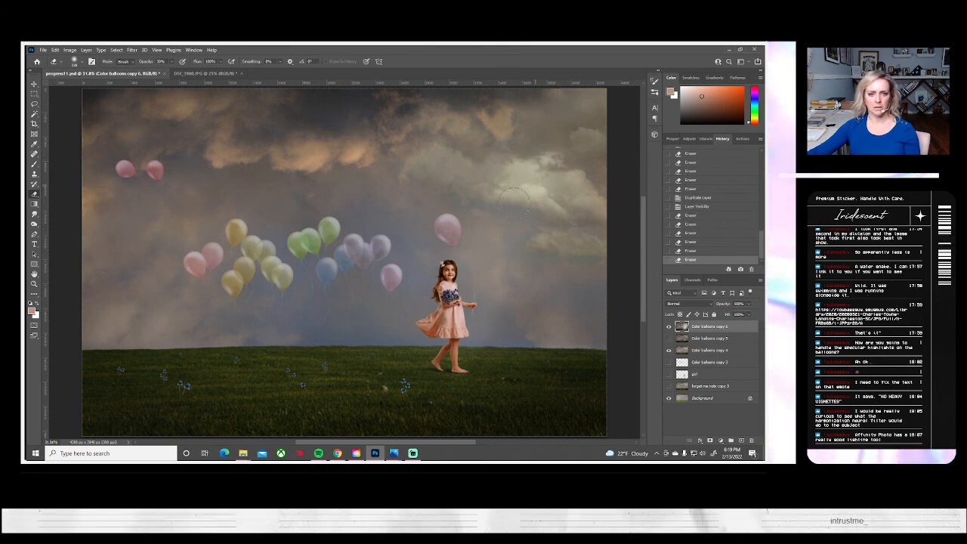
- Enlarge the Eraser and lighten the bright clouds above the girl and the balloons beside her on Color balloons copy 6
left_click(74, 62)
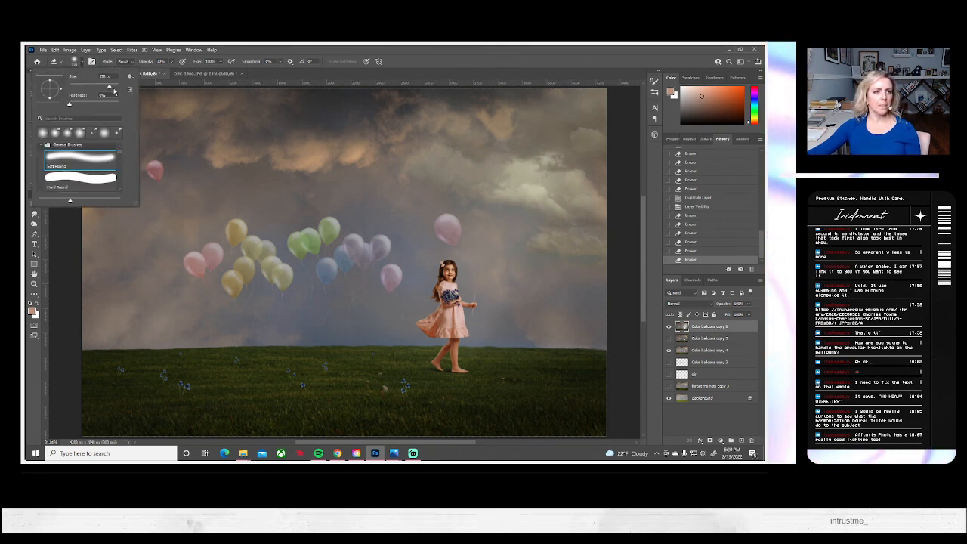
left_click_drag(113, 90, 114, 88)
mouse_move(521, 166)
left_mouse_down()
mouse_move(528, 163)
mouse_move(506, 132)
left_mouse_up()
left_click(505, 132)
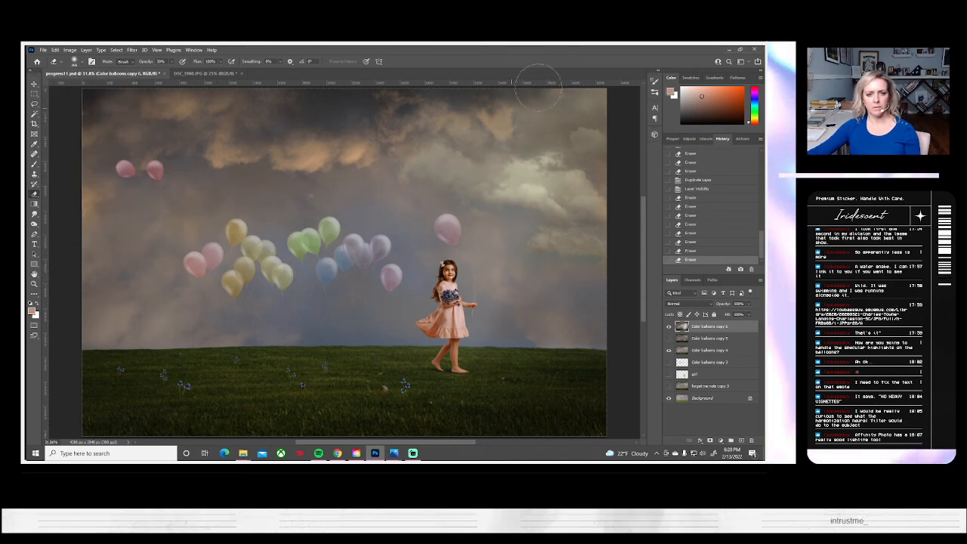
left_click(397, 248)
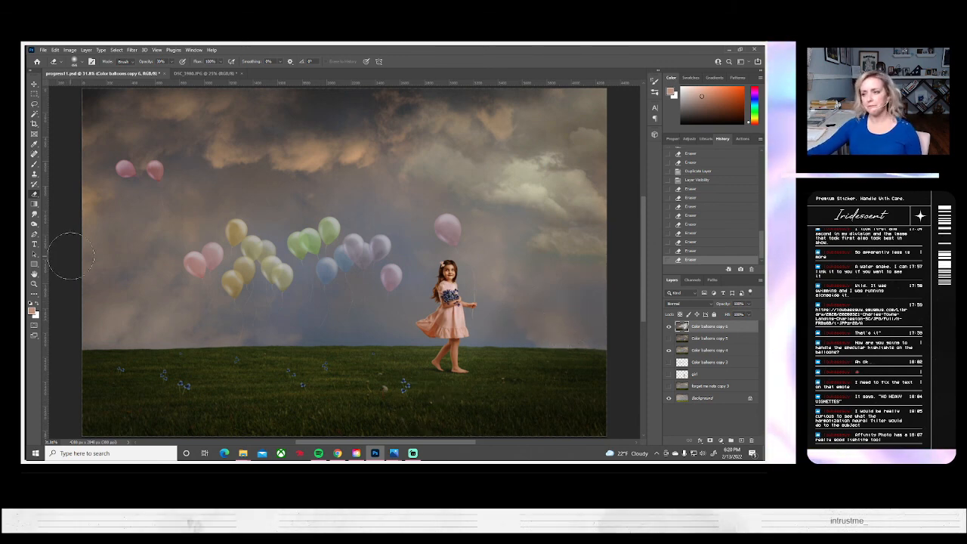
- Toggle the visibility of Color balloons copy 5 and copy 6 to compare the erased versions
left_click(669, 339)
left_click(669, 338)
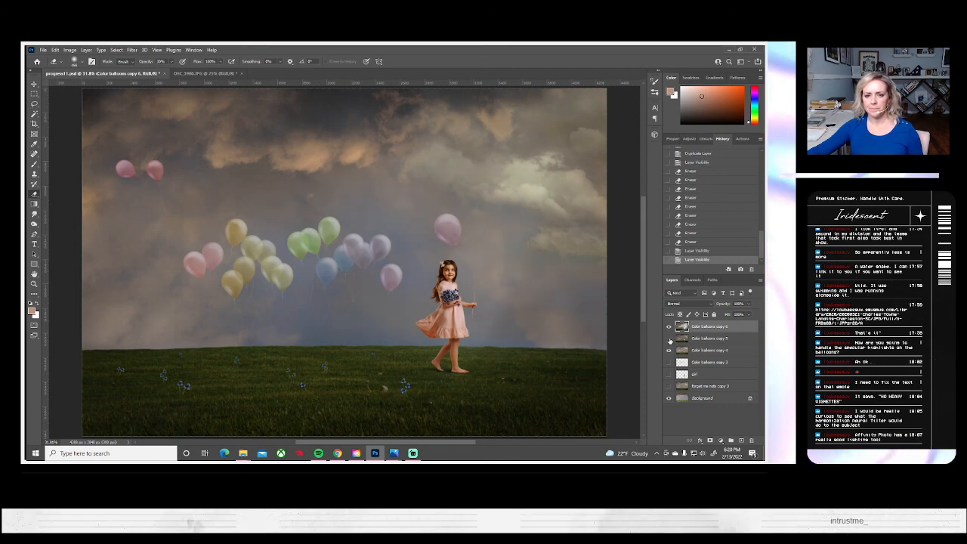
left_click(668, 327)
left_click(669, 327)
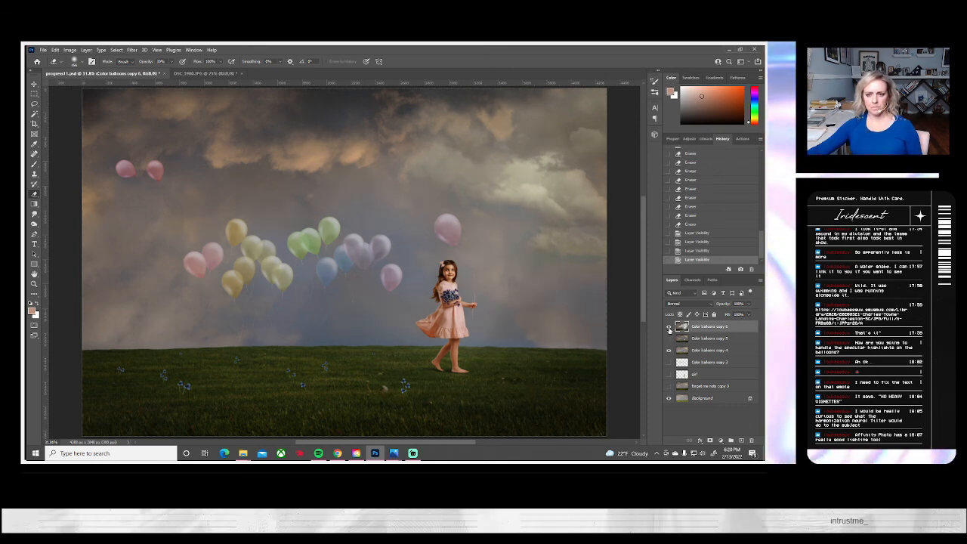
- Hide Color balloons copy 6, duplicate Color balloons copy 5, and leave the duplicate visible with its original hidden
left_click(668, 328)
left_click(668, 340)
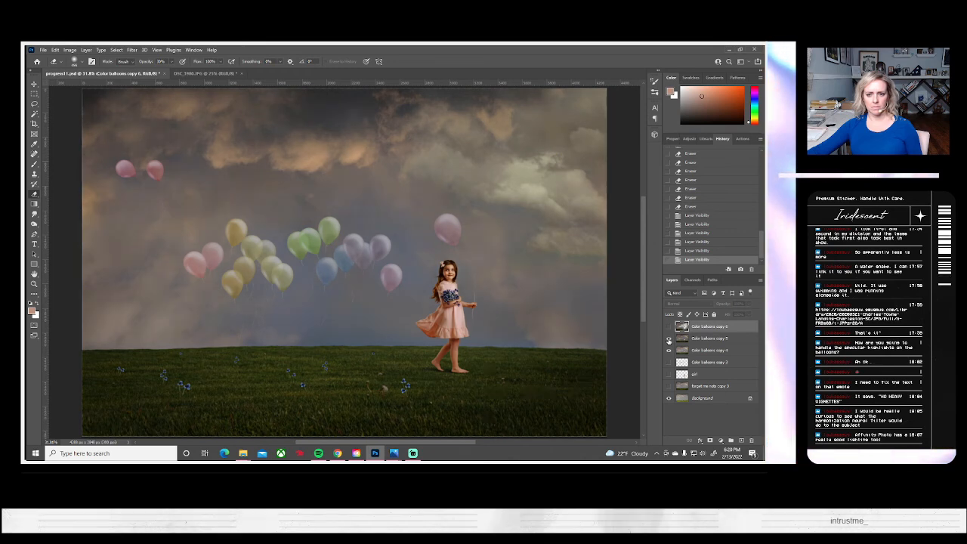
right_click(710, 338)
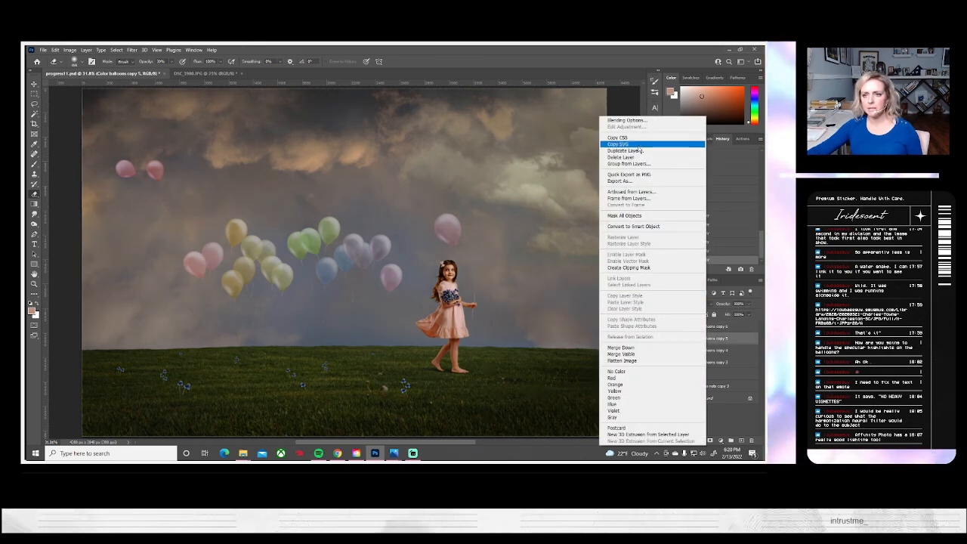
left_click(638, 151)
left_click(464, 161)
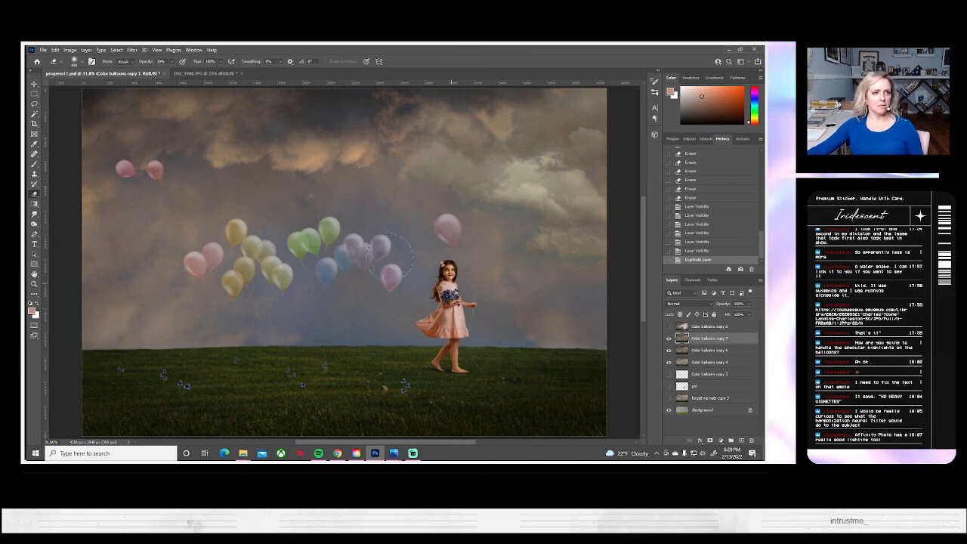
left_click(80, 63)
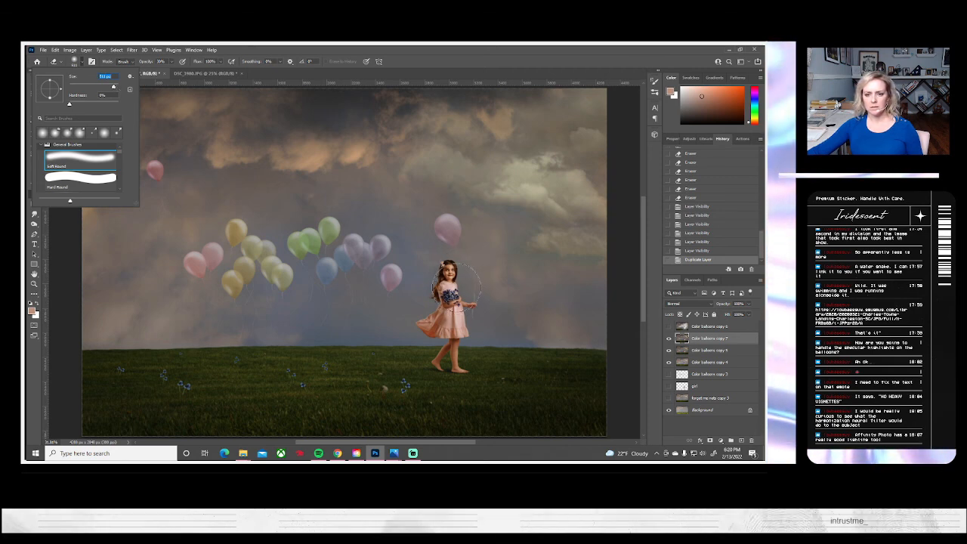
left_click(668, 351)
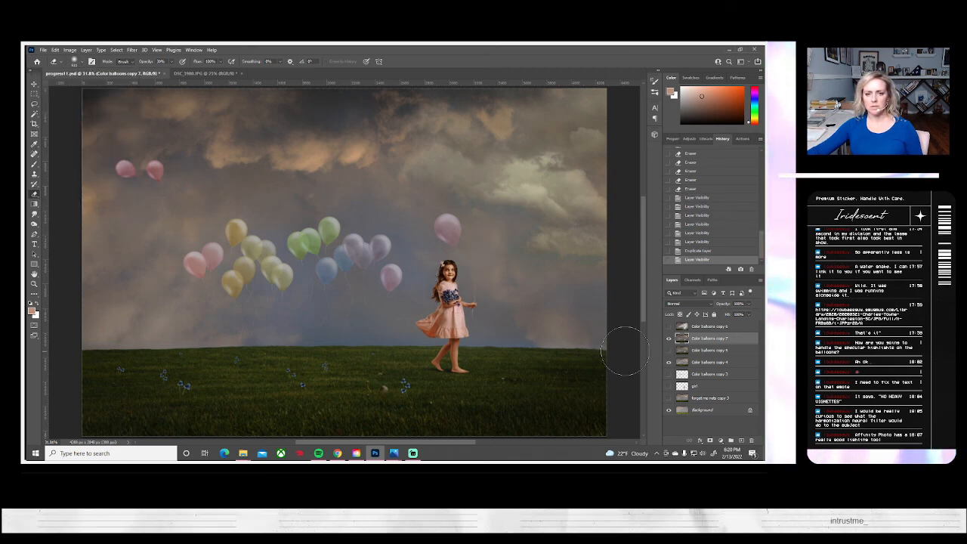
- Erase softly over the girl, her dress and the bright clouds above her on the new duplicate layer
left_click(556, 101)
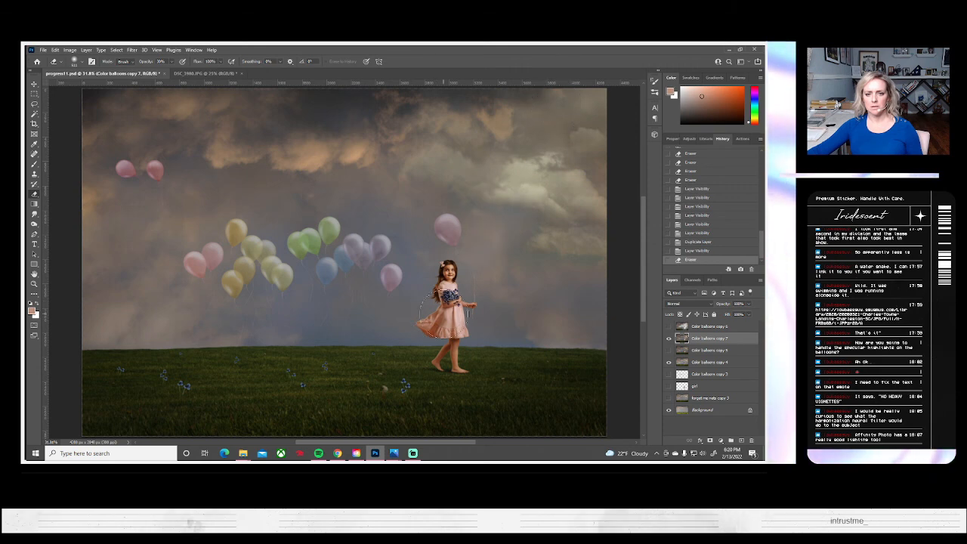
left_click(444, 308)
left_click(442, 318)
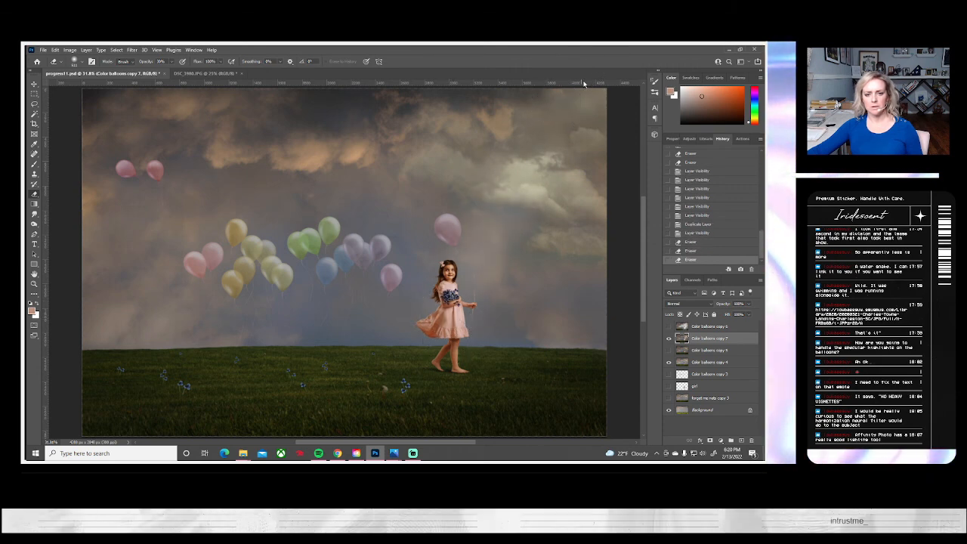
left_click(470, 300)
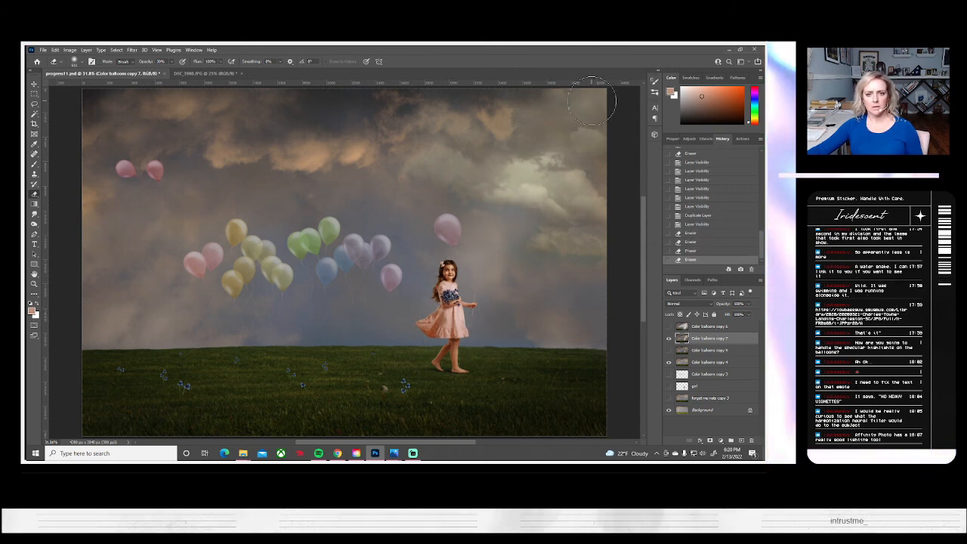
left_click_drag(557, 139, 519, 228)
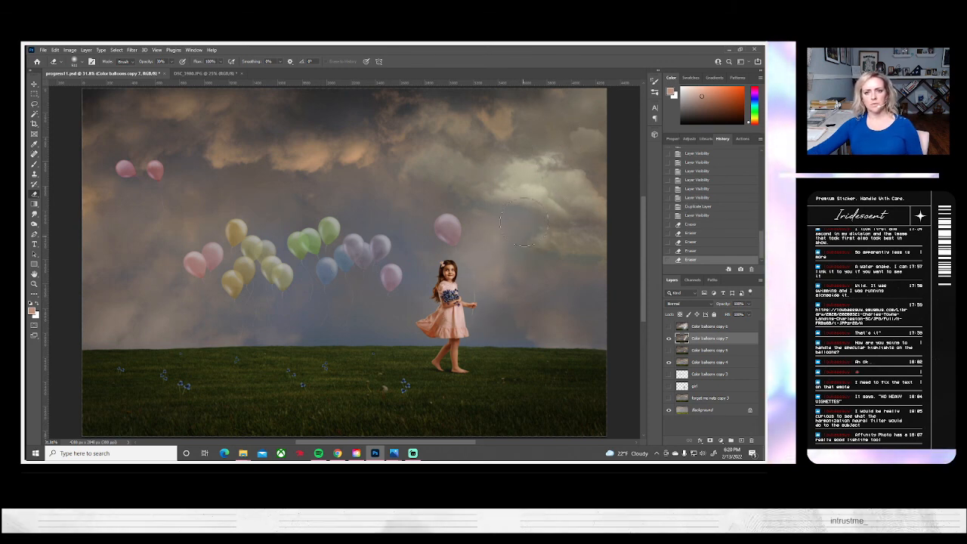
- Enlarge the Eraser to over 2000 px, lower its opacity, and dab softly over the sky above the balloons and the girl
left_click(80, 63)
left_click_drag(114, 88, 118, 88)
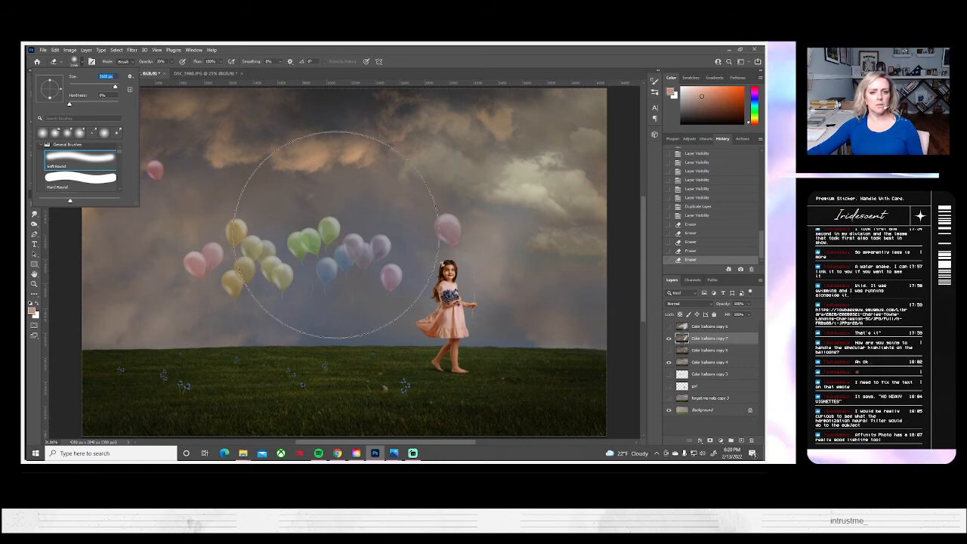
key("Return")
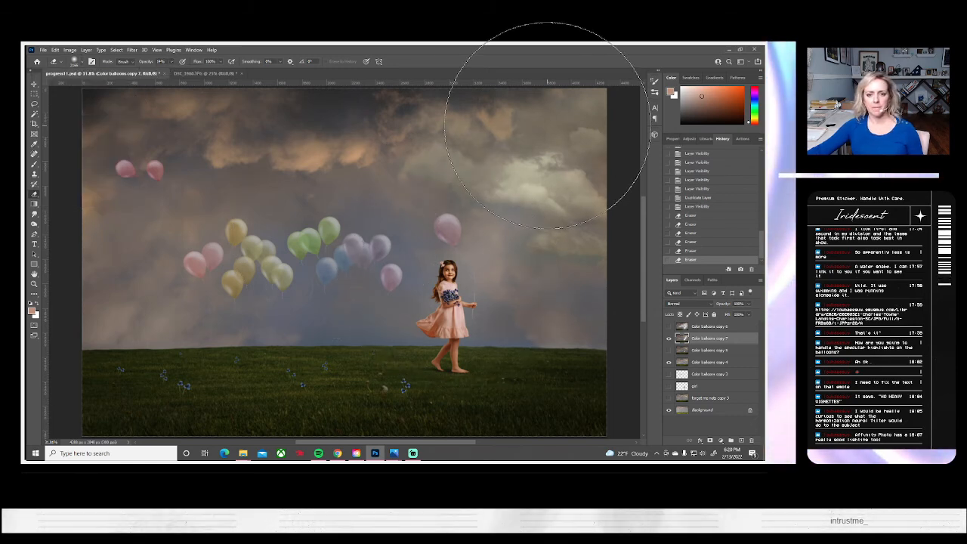
left_click(324, 194)
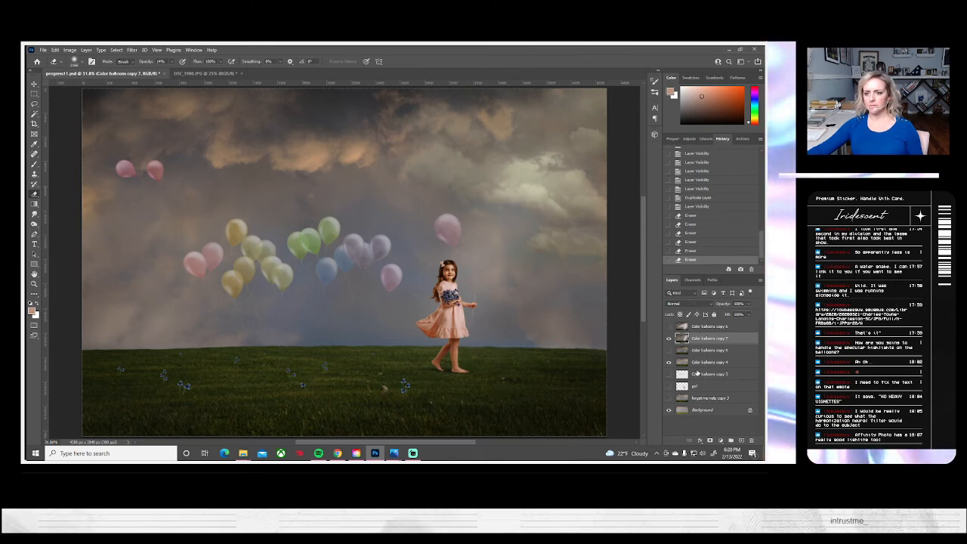
left_click(668, 338)
left_click(669, 339)
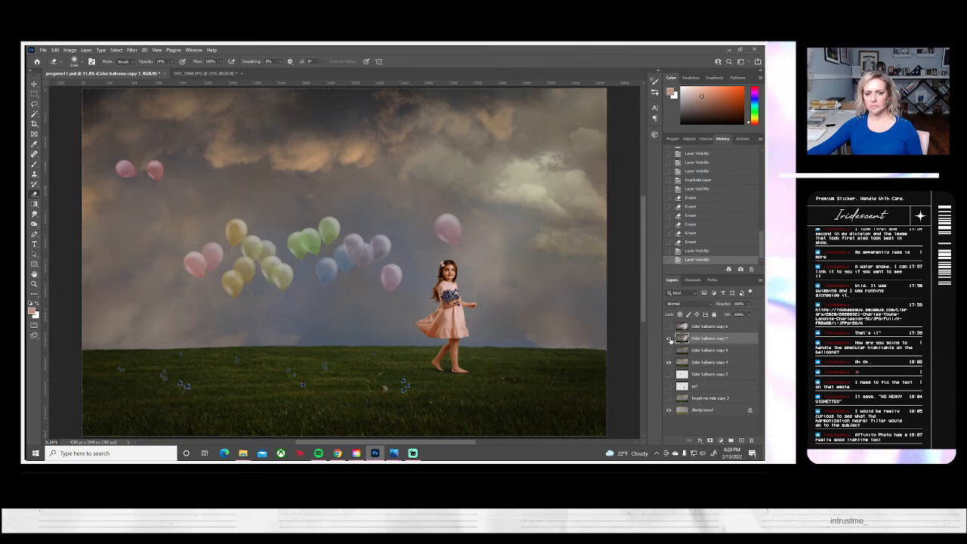
left_click(498, 190)
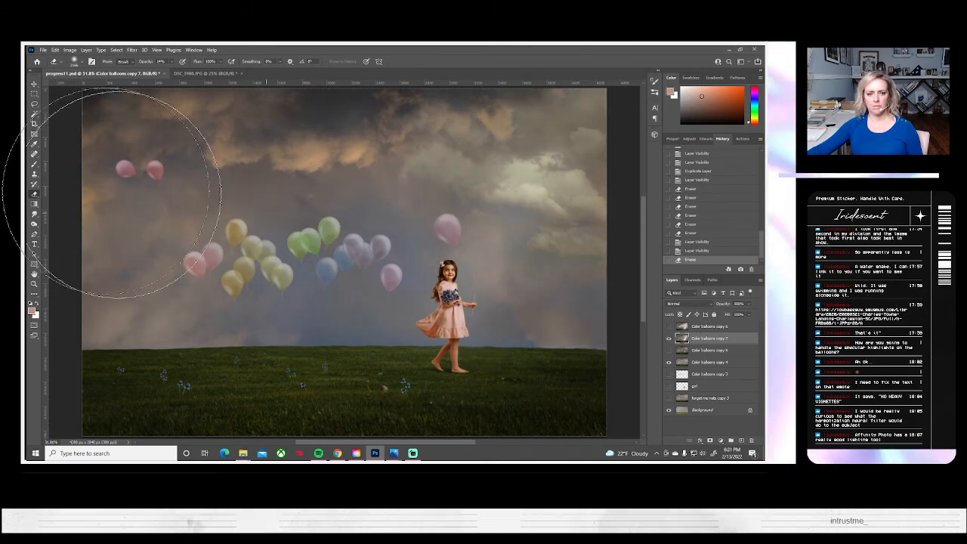
left_click(77, 61)
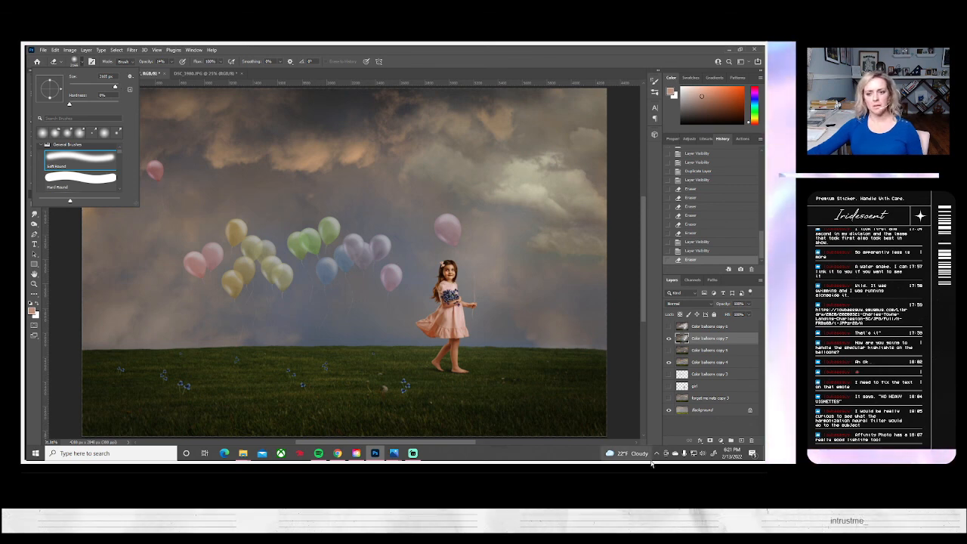
- Flatten the image, discarding the hidden layers, and duplicate the Background layer
left_click(86, 50)
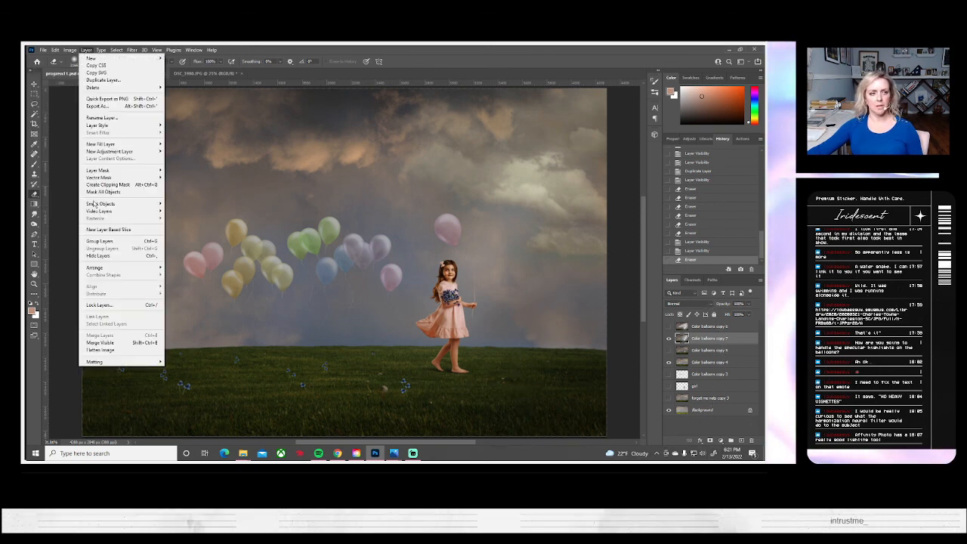
left_click(100, 349)
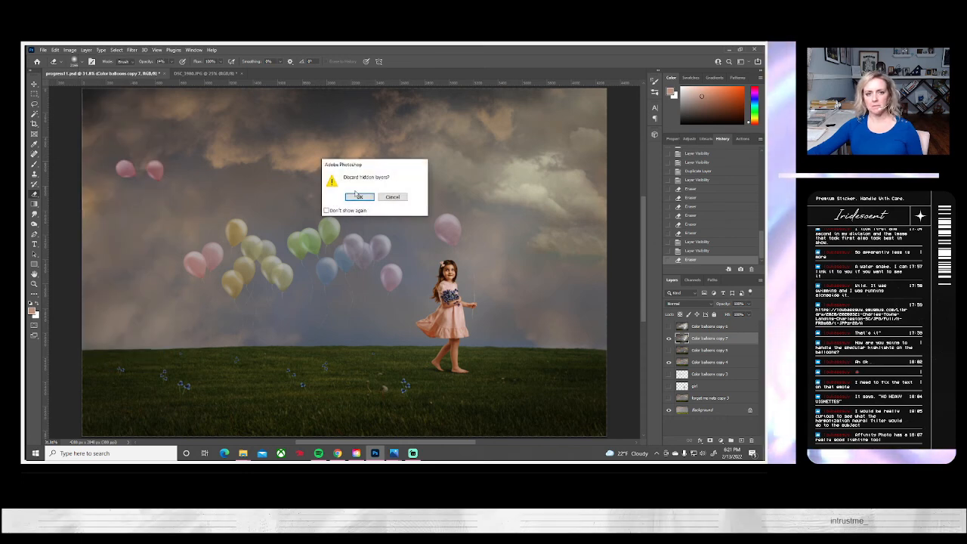
left_click(357, 196)
right_click(695, 327)
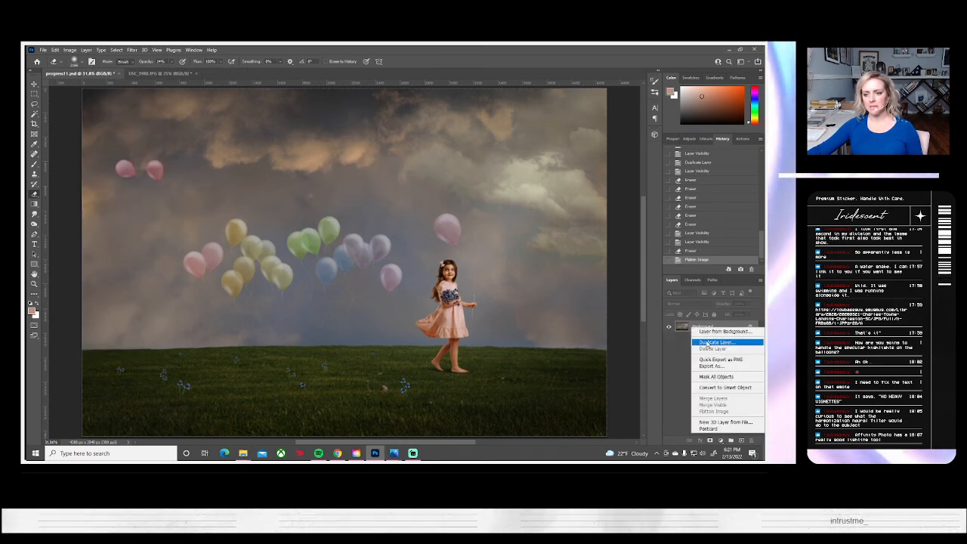
left_click(707, 342)
left_click(459, 159)
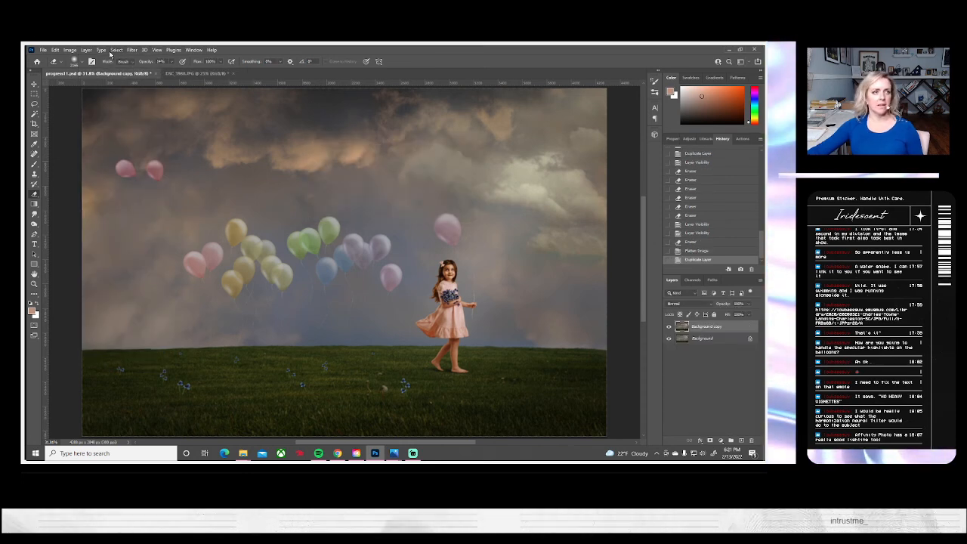
- Save the document on the computer as the next numbered progress PSD with Maximize Compatibility enabled
left_click(43, 50)
left_click(62, 142)
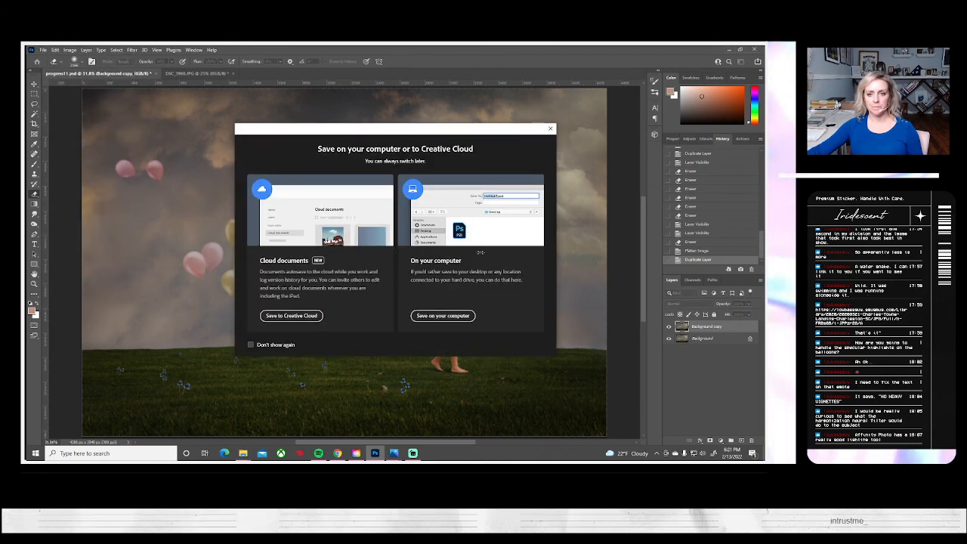
left_click(442, 316)
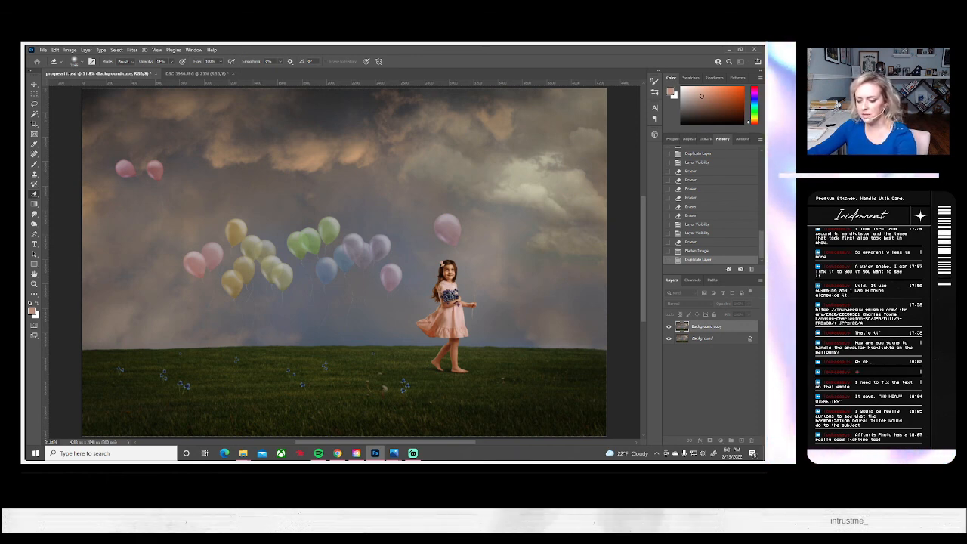
key("ctrl+s")
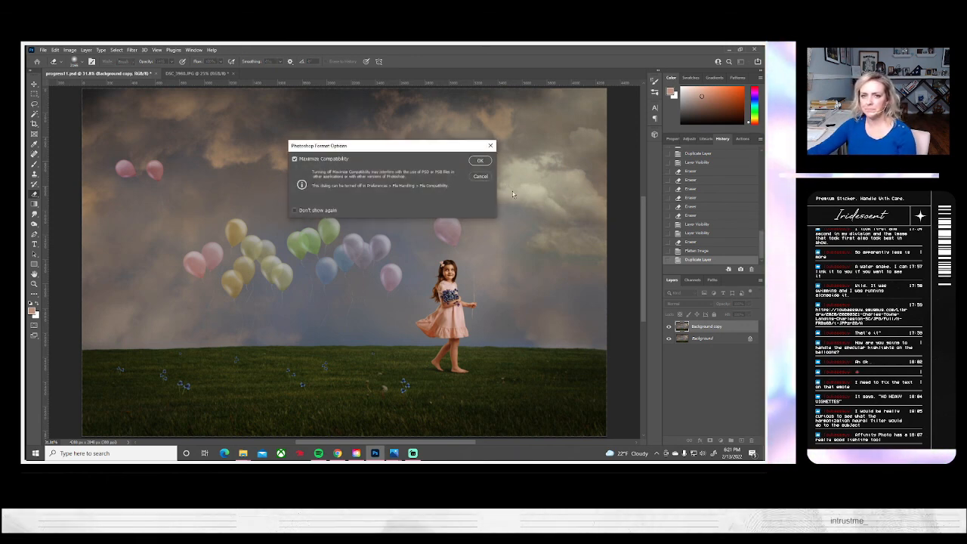
left_click(480, 161)
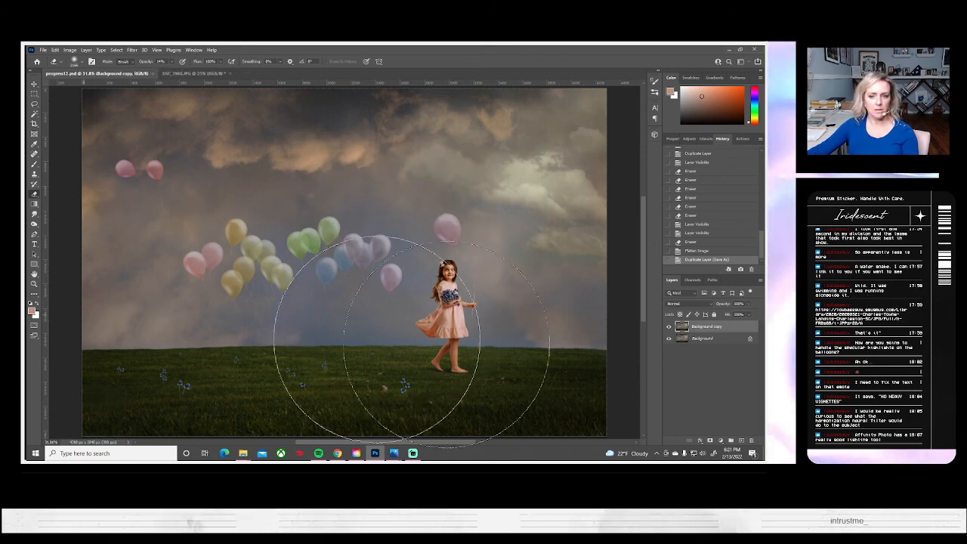
- Duplicate the Background copy layer as a new top layer for further retouching
key("z")
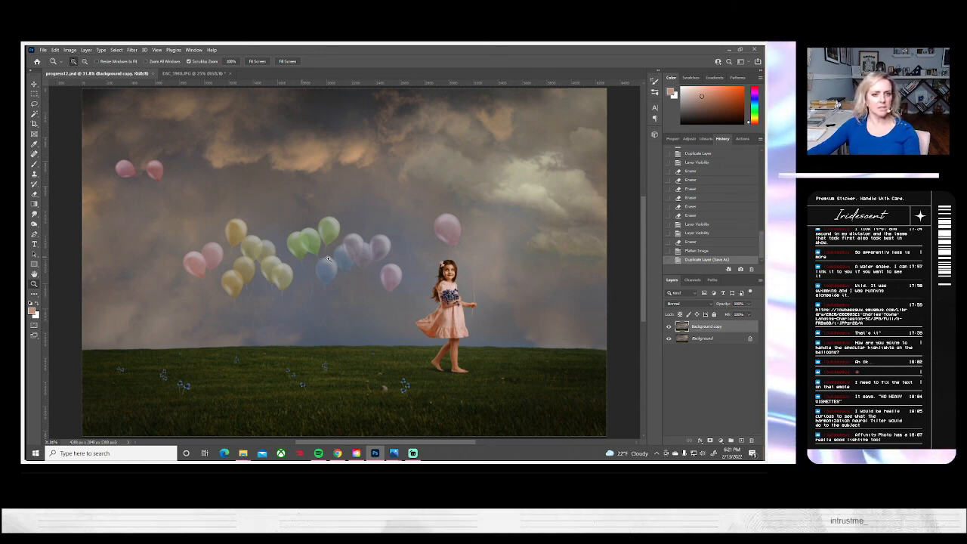
mouse_move(353, 212)
left_mouse_down()
mouse_move(346, 239)
mouse_move(349, 226)
left_mouse_up()
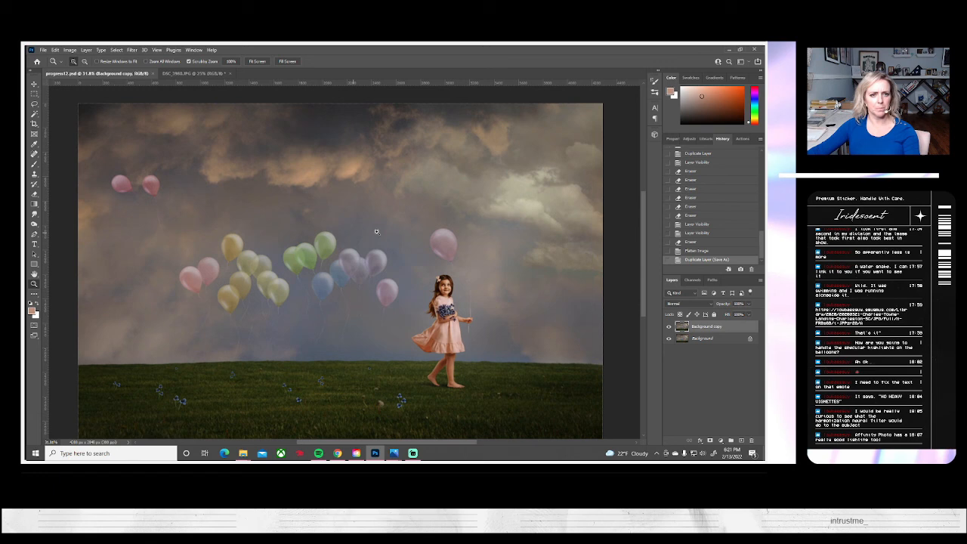
right_click(695, 326)
left_click(612, 150)
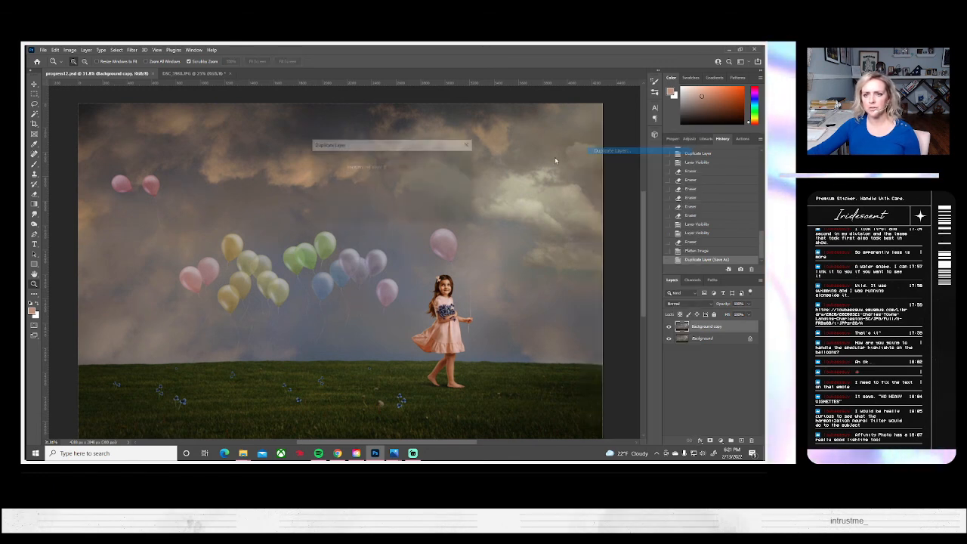
left_click(459, 162)
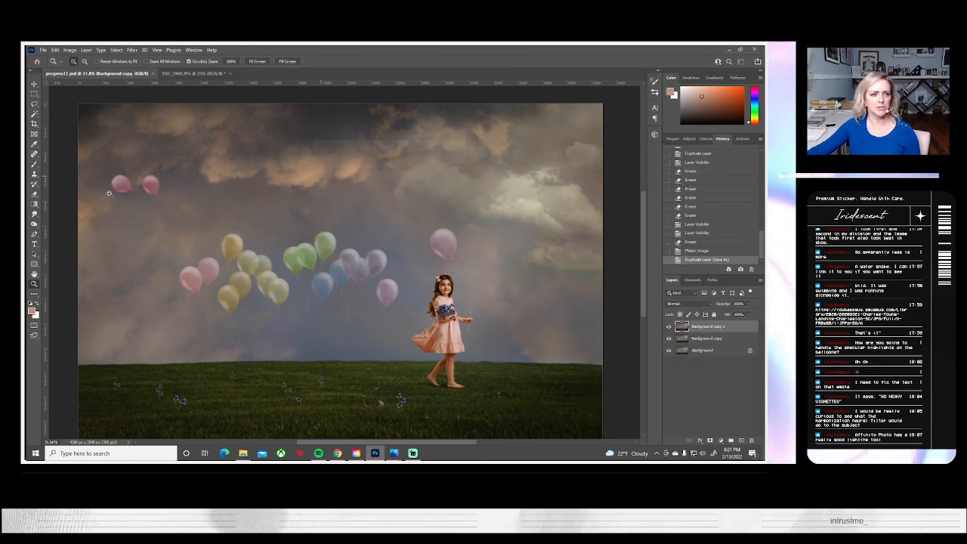
- Brighten the highlights of the clouds across the upper sky with the Dodge tool on the top layer
left_click(33, 225)
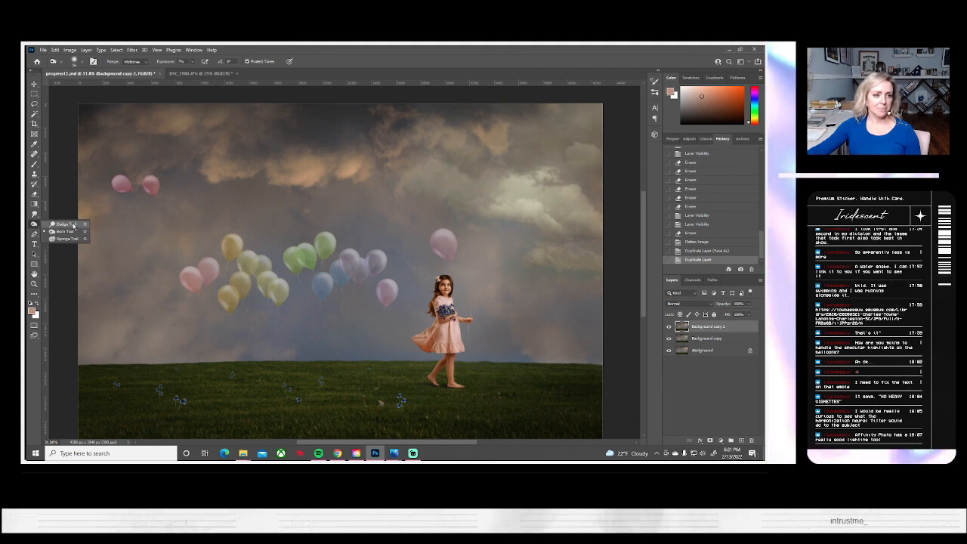
left_click(80, 62)
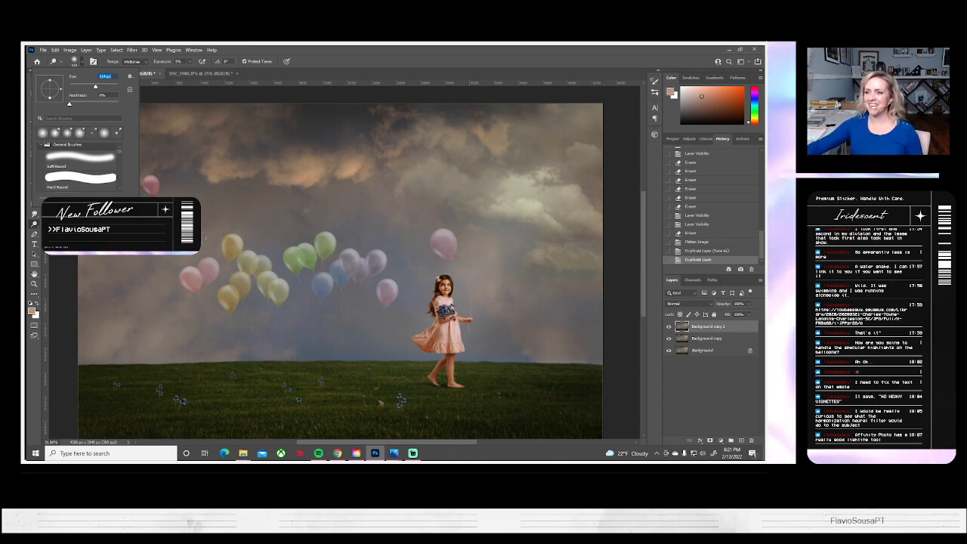
mouse_move(206, 168)
left_mouse_down()
mouse_move(219, 179)
mouse_move(251, 173)
left_mouse_up()
mouse_move(257, 167)
left_mouse_down()
mouse_move(212, 172)
mouse_move(244, 160)
mouse_move(281, 179)
mouse_move(307, 166)
mouse_move(294, 182)
mouse_move(337, 165)
mouse_move(332, 177)
mouse_move(367, 168)
mouse_move(356, 179)
mouse_move(404, 140)
left_mouse_up()
mouse_move(478, 143)
left_mouse_down()
mouse_move(499, 138)
mouse_move(494, 149)
left_mouse_up()
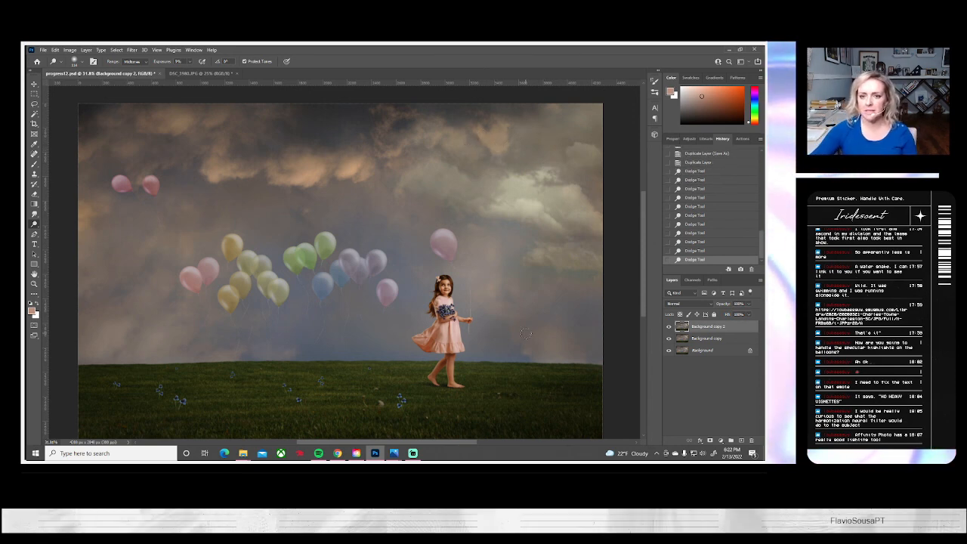
- Brighten the cloud highlights in the sky above the girl and beside the lone pink balloon with the Dodge tool, varying the brush size
scroll(521, 211, "right", 1)
left_click_drag(524, 210, 504, 206)
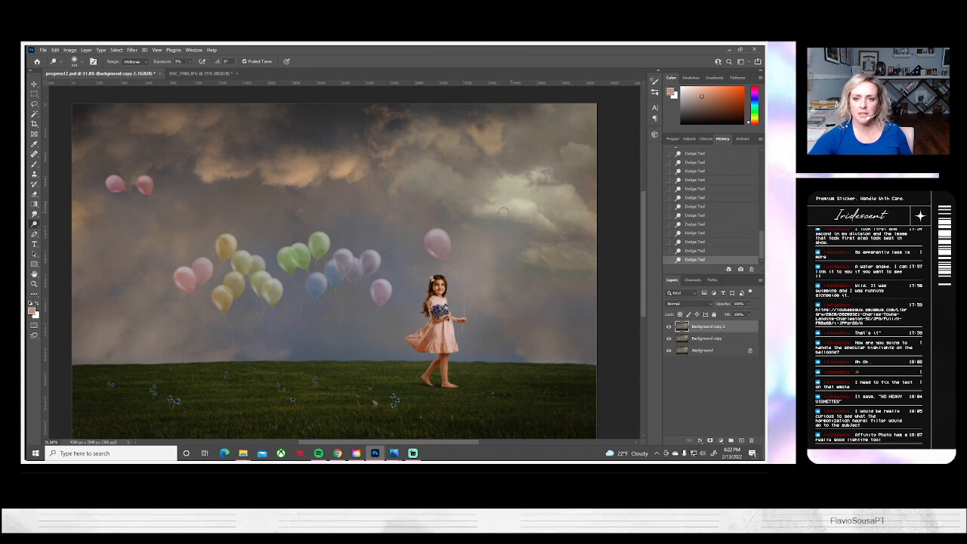
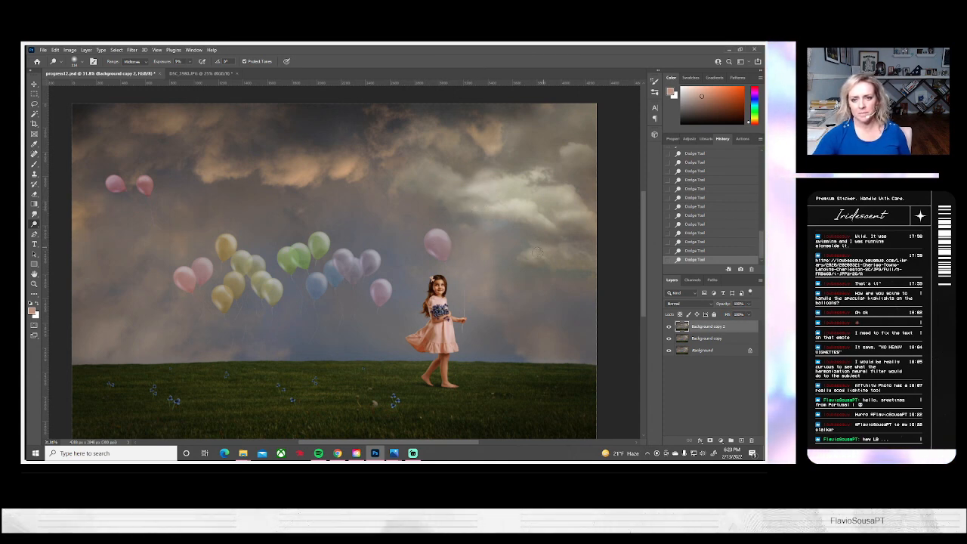
left_click(76, 61)
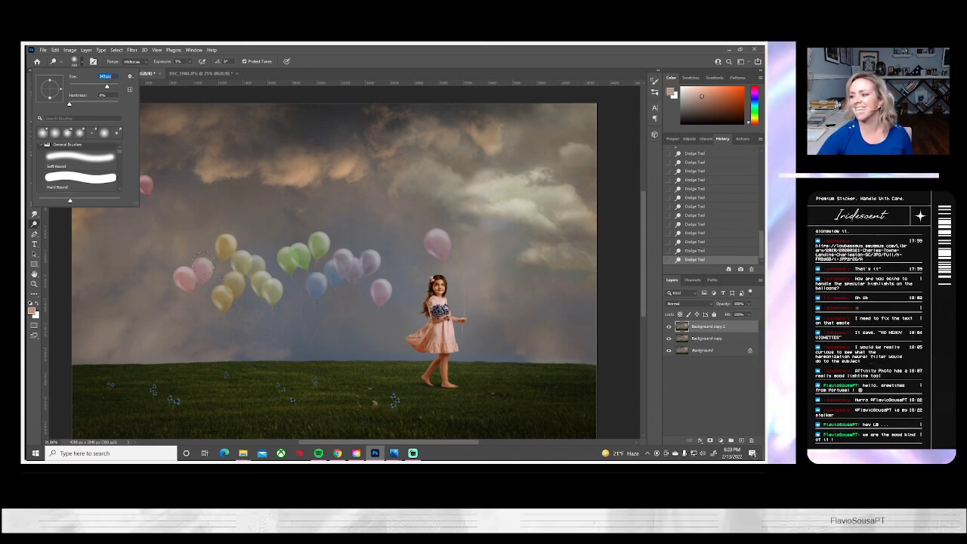
left_click(117, 87)
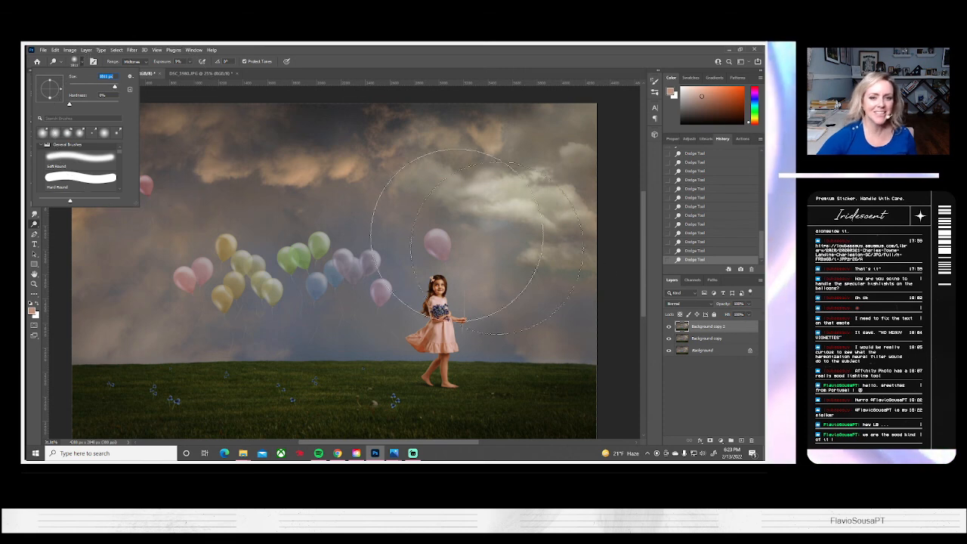
left_click(477, 260)
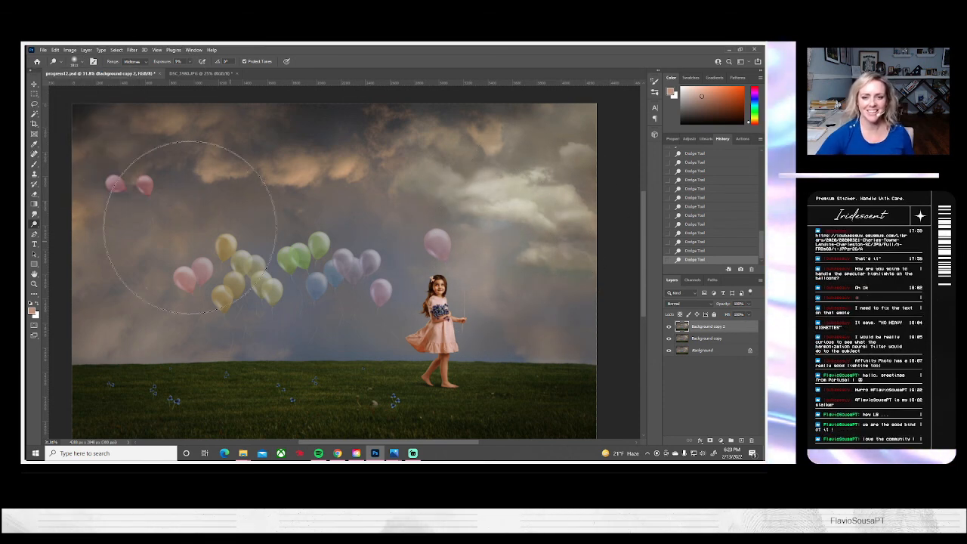
left_click(82, 64)
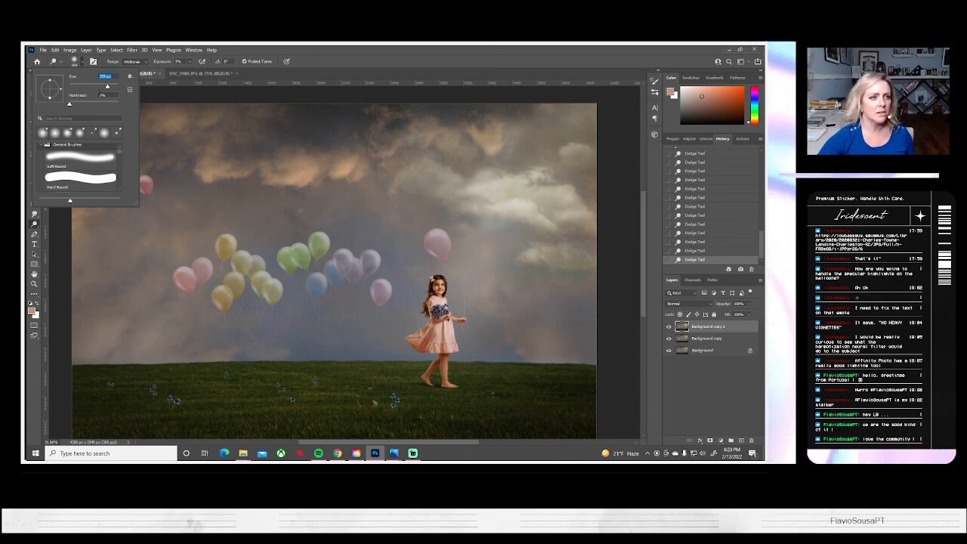
left_click_drag(107, 87, 102, 86)
left_click(455, 242)
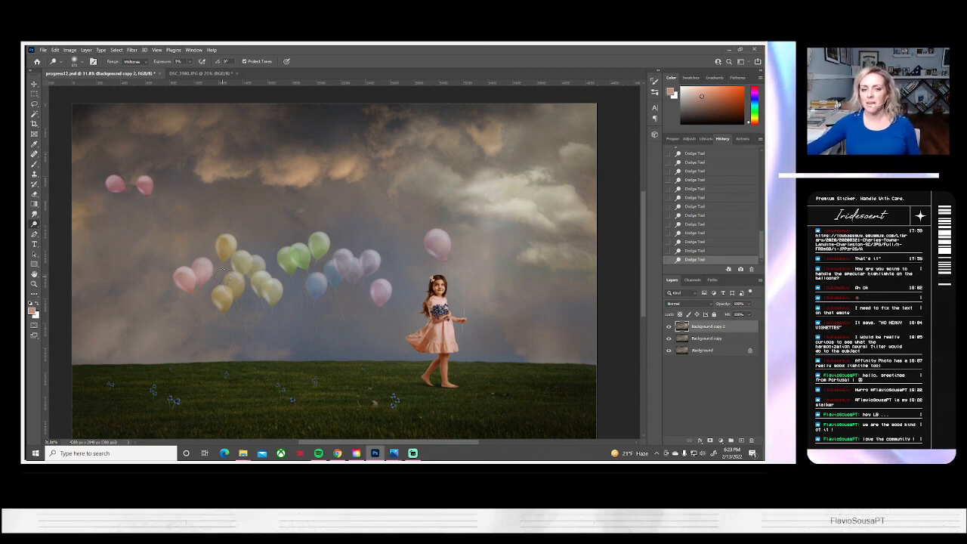
- Compare the sky with and without the dodging by toggling the visibility of the Background copy 2 layer
left_click(668, 326)
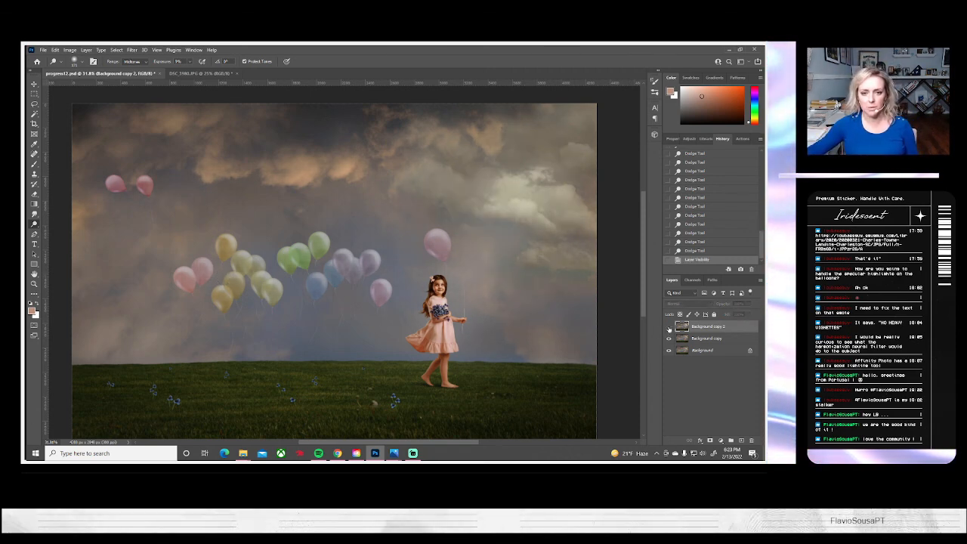
left_click(669, 326)
left_click(668, 327)
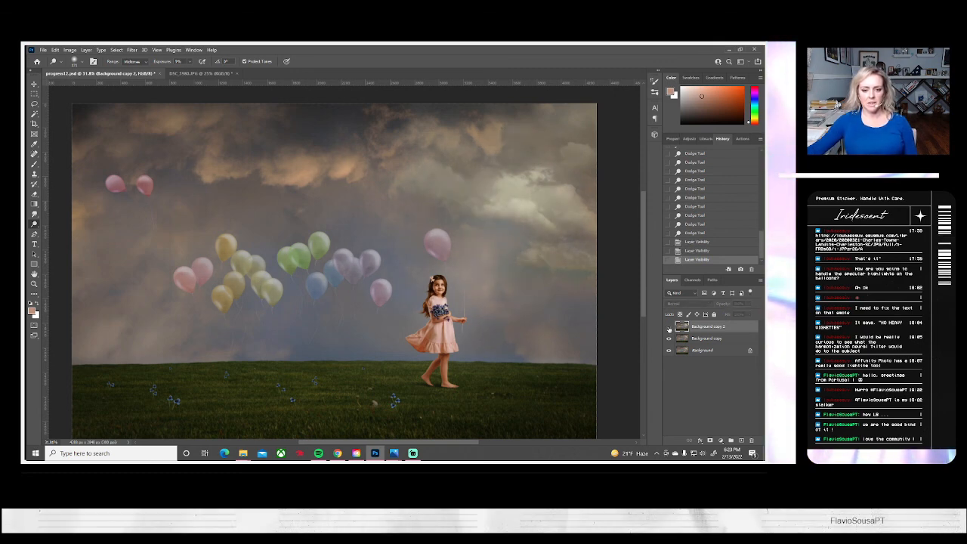
left_click(668, 327)
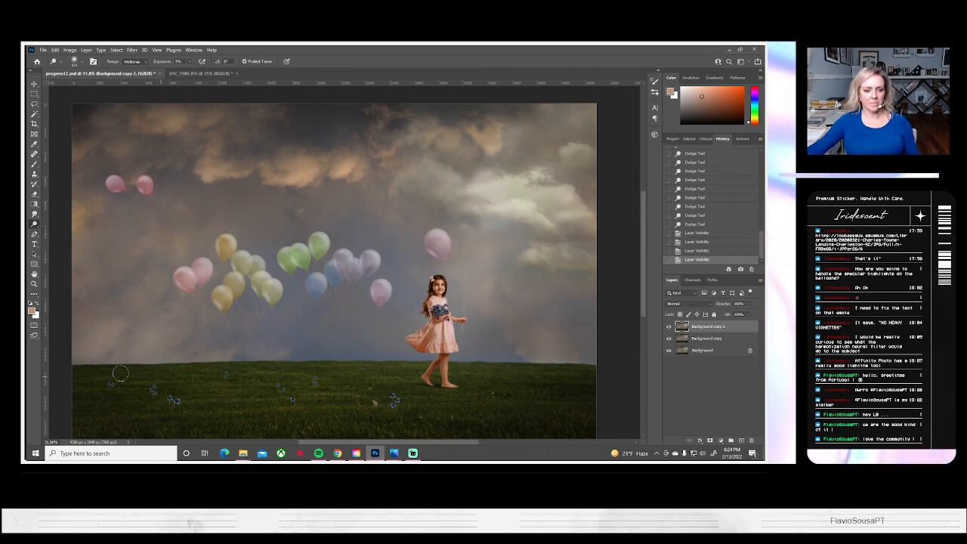
left_click(668, 326)
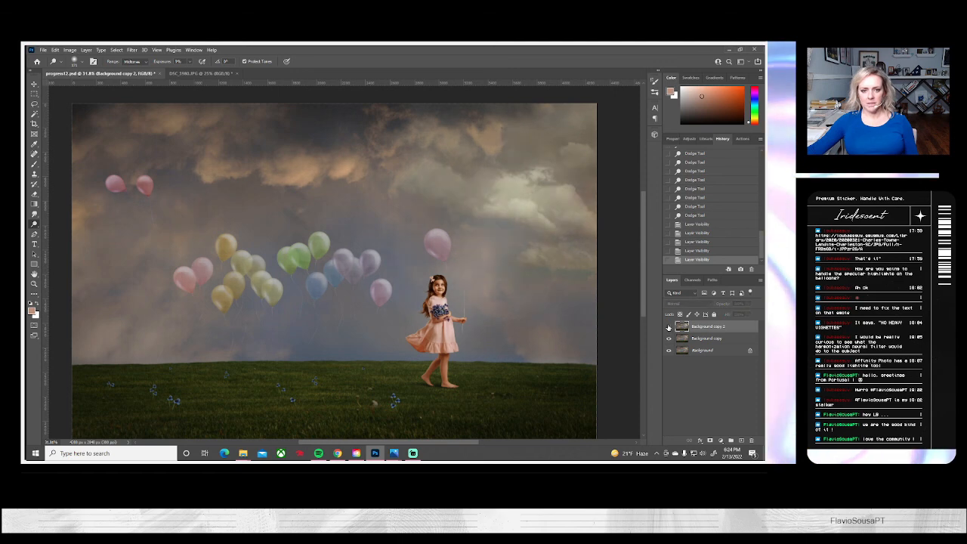
left_click(668, 326)
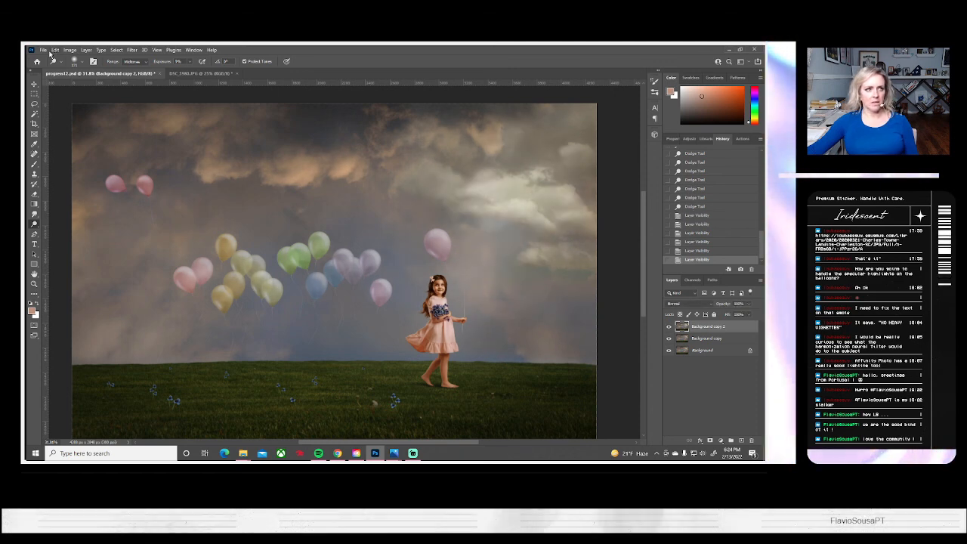
- Save the retouched document on the computer under the next numbered progress PSD name
left_click(45, 50)
left_click(64, 147)
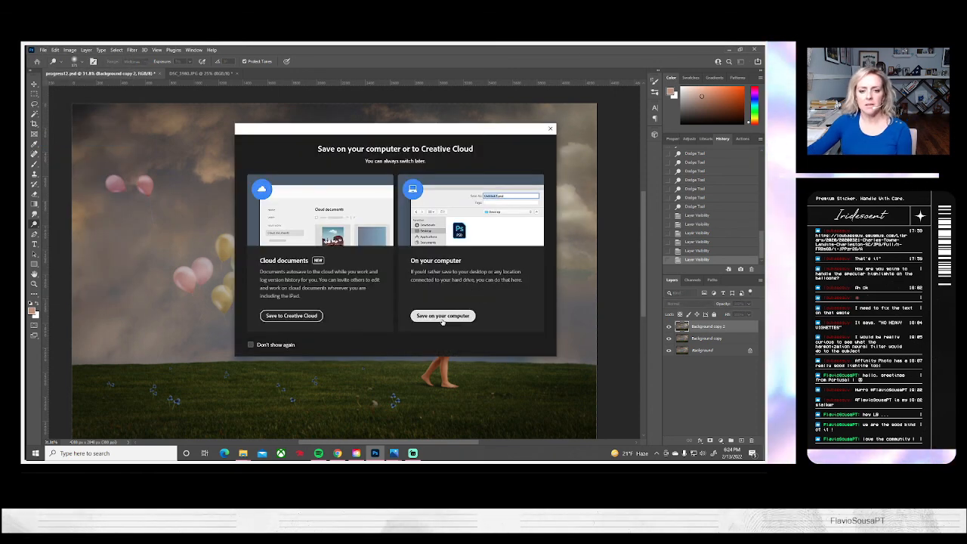
left_click(443, 317)
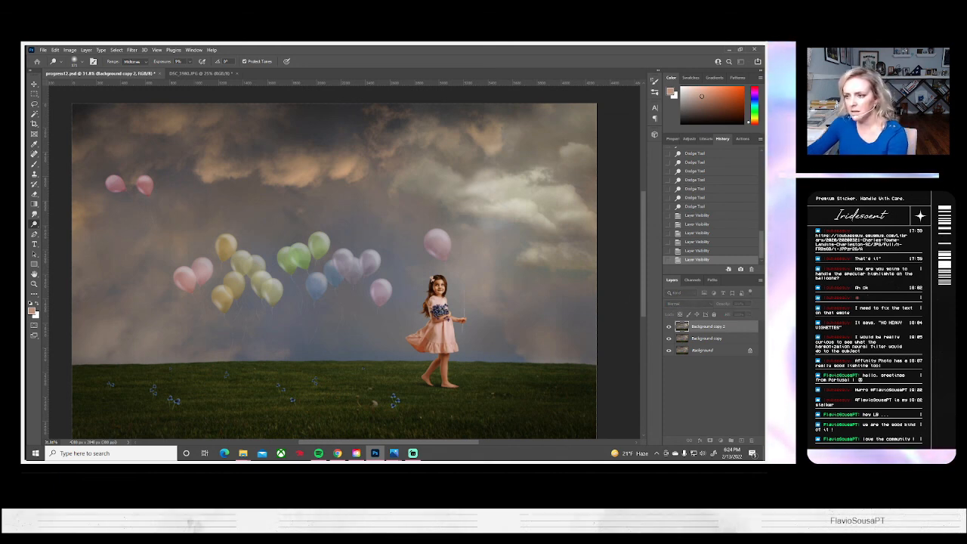
left_click(477, 161)
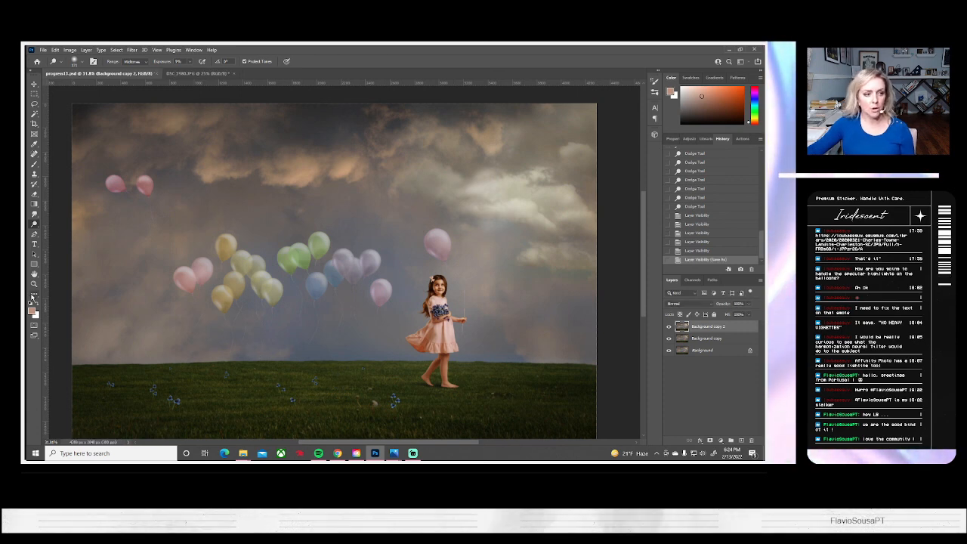
- Remove the faint stray line below the loose balloon string with the Clone Stamp tool, using a soft round brush of size 3
key("z")
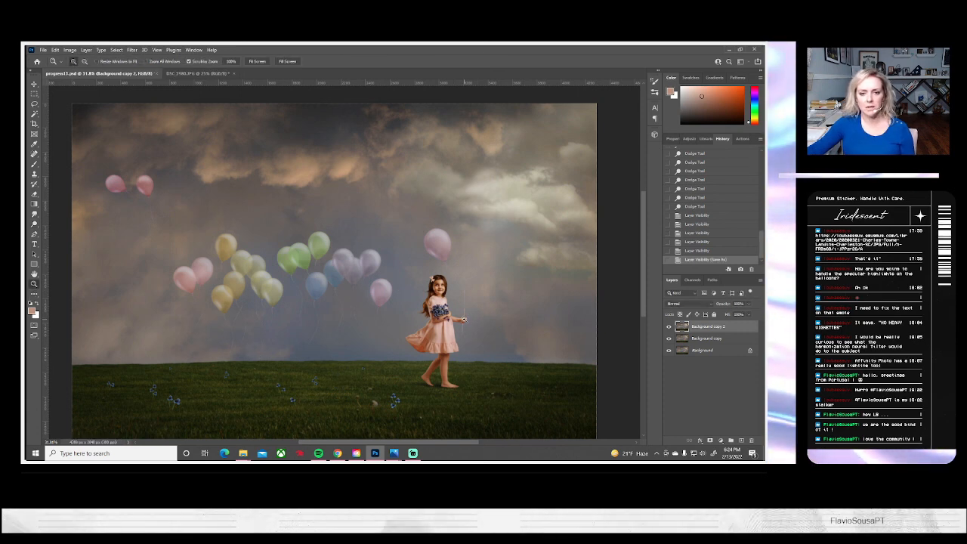
left_click(463, 320)
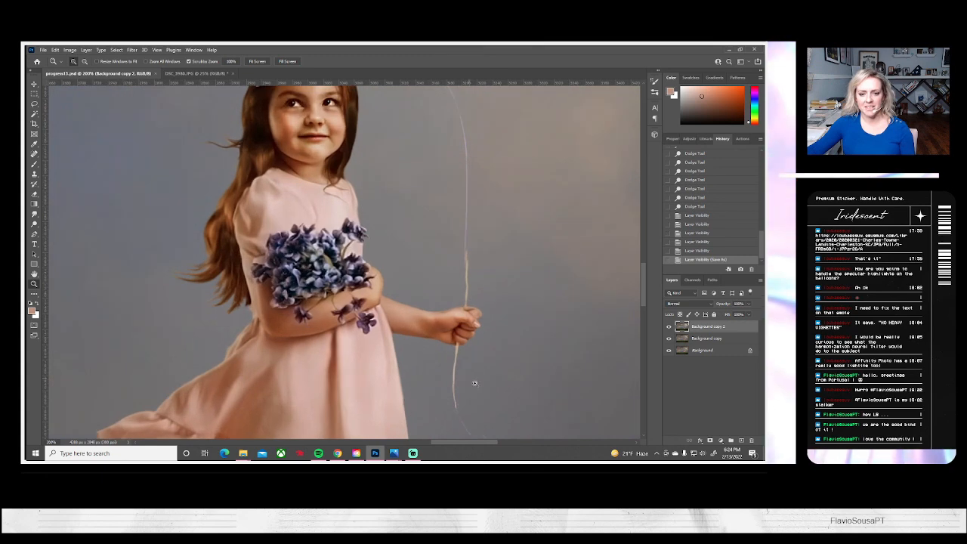
left_click_drag(515, 382, 478, 297)
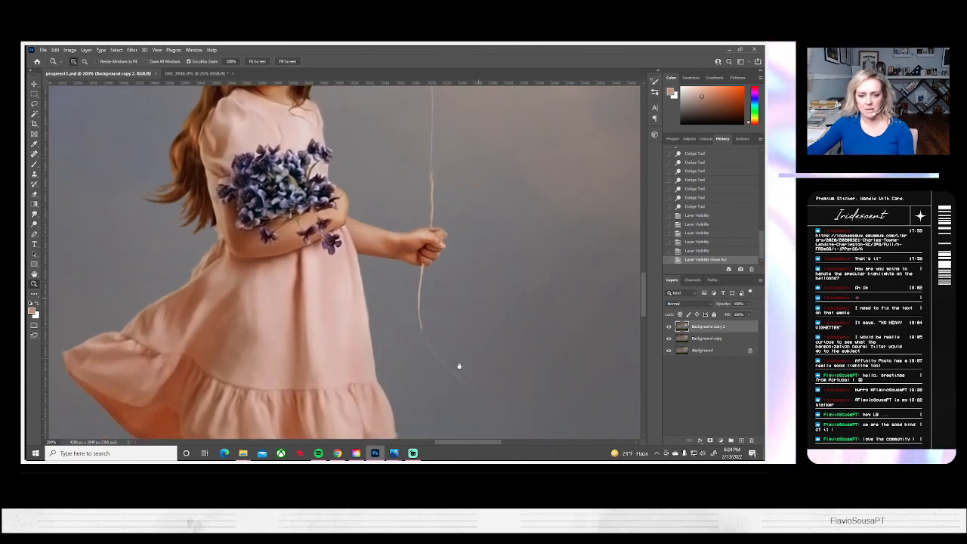
left_click(413, 326)
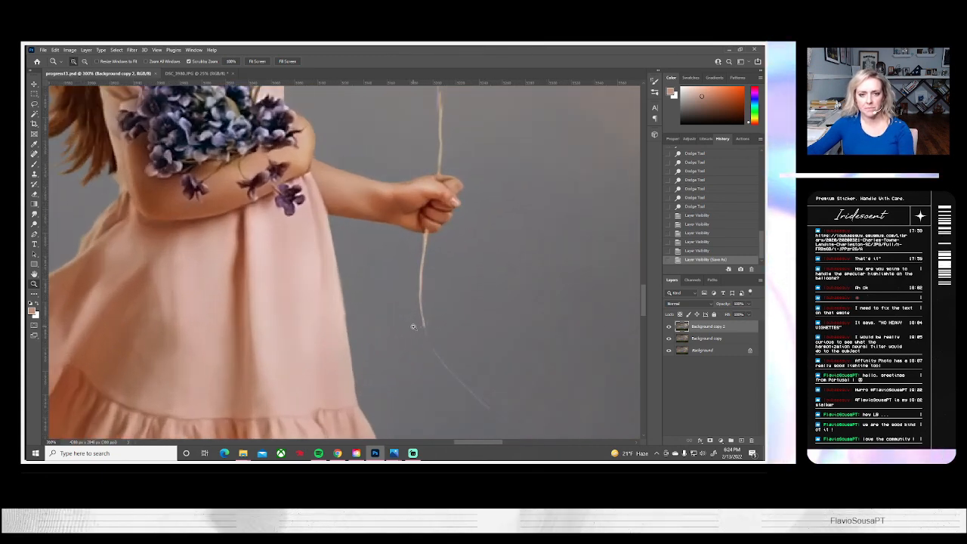
left_click(34, 173)
left_click(81, 64)
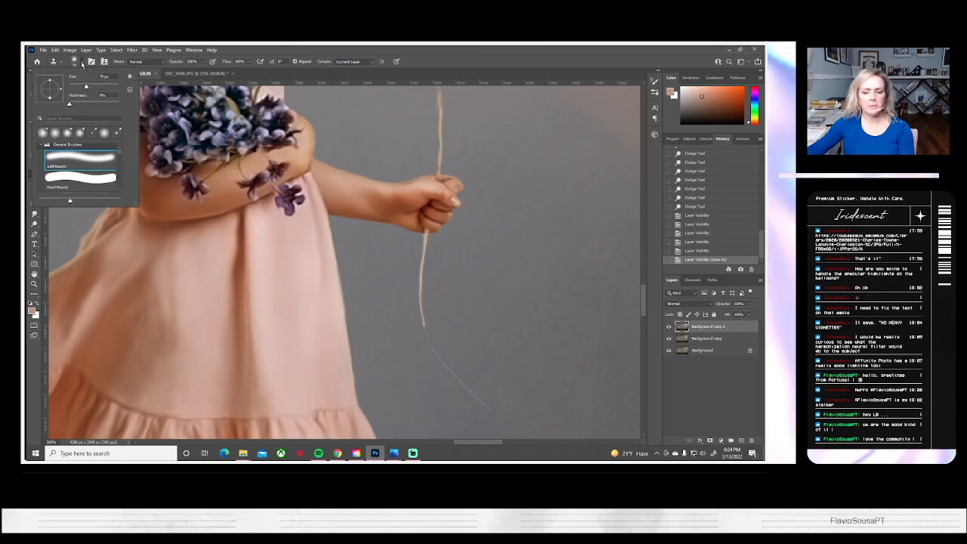
mouse_move(86, 87)
left_mouse_down()
mouse_move(58, 88)
mouse_move(72, 86)
left_mouse_up()
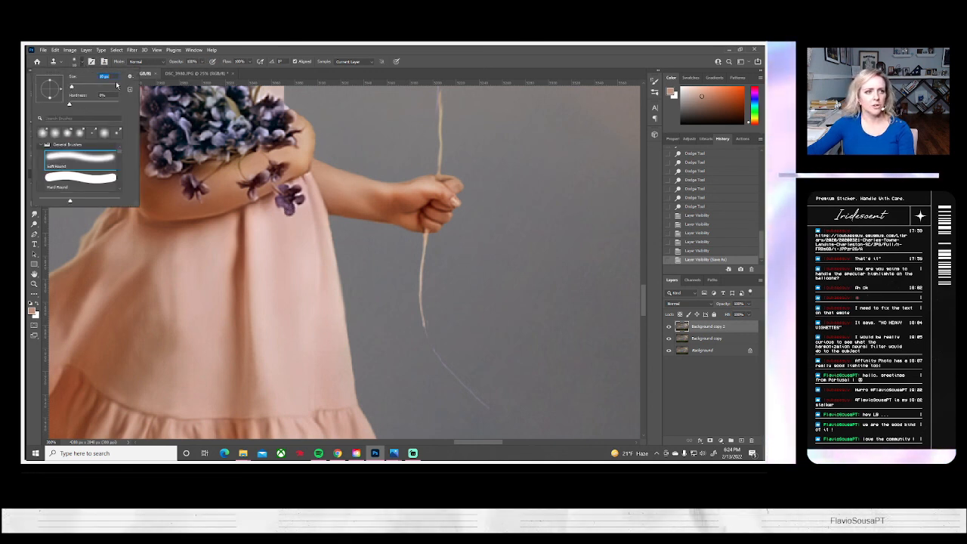
type("3")
key("Return")
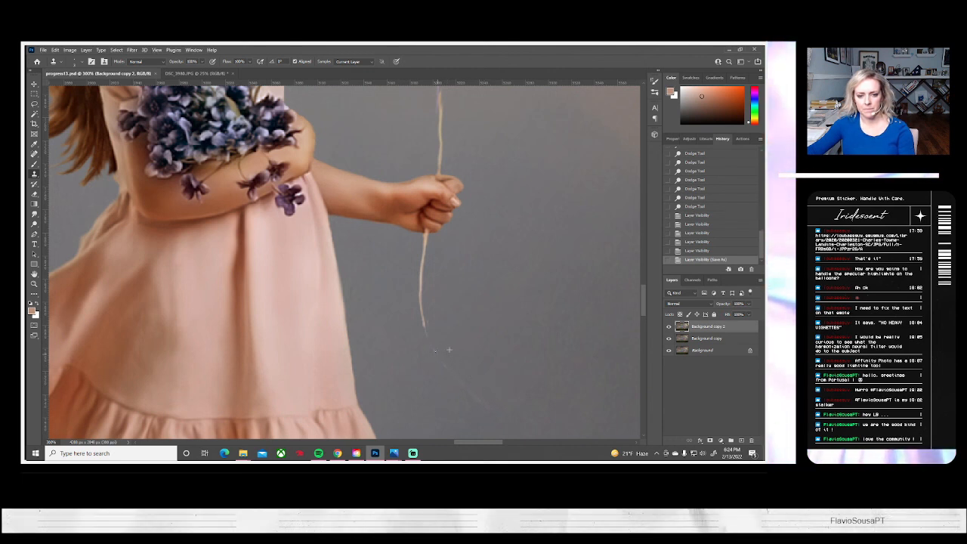
left_click(441, 314)
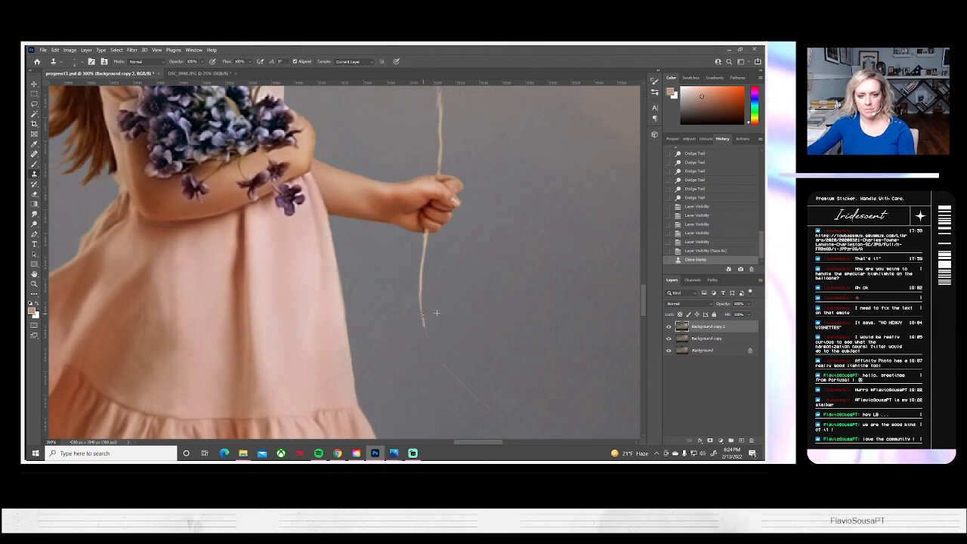
key("ctrl+z")
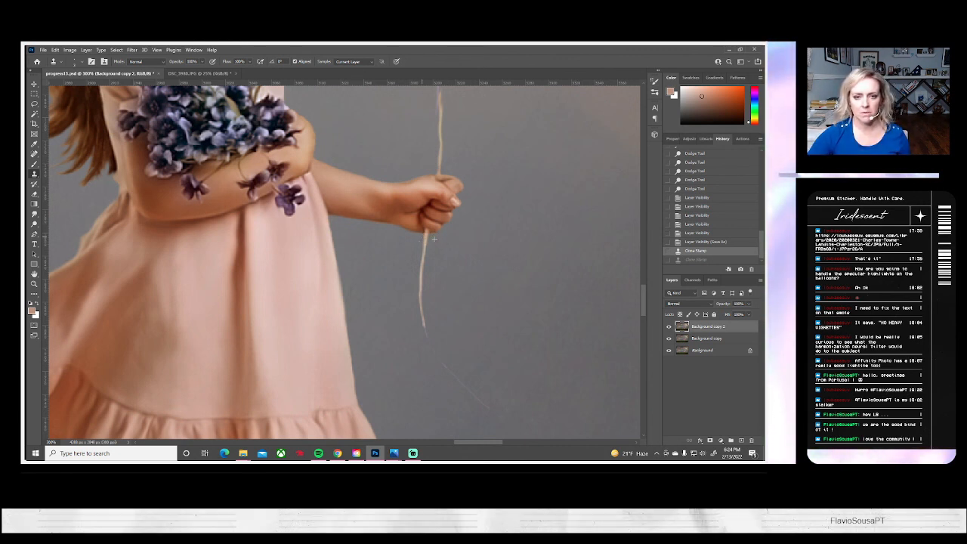
key("ctrl+shift+z")
- Thin and taper the loose end of the balloon string hanging below the girl's hand with the Clone Stamp tool
left_click_drag(422, 239, 422, 243)
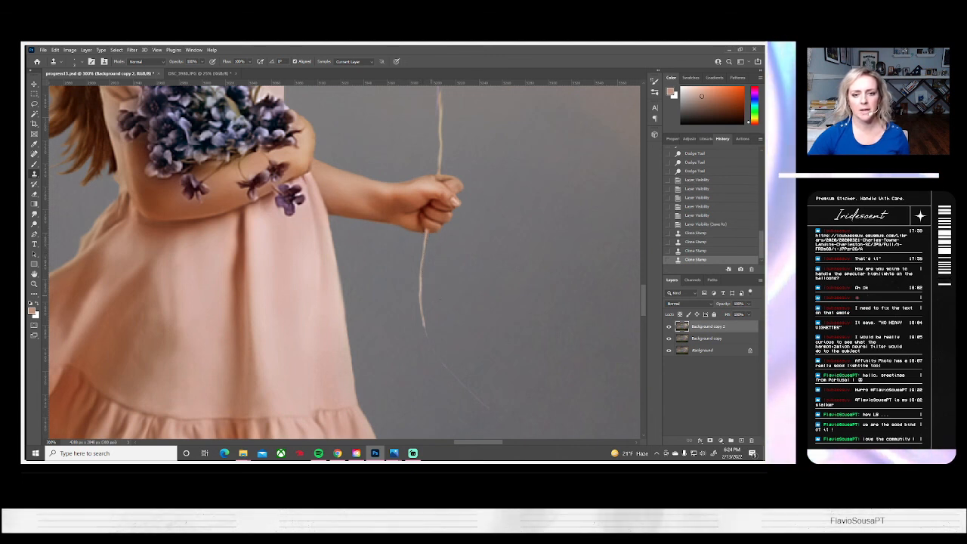
left_click(426, 297)
left_click_drag(423, 308, 423, 310)
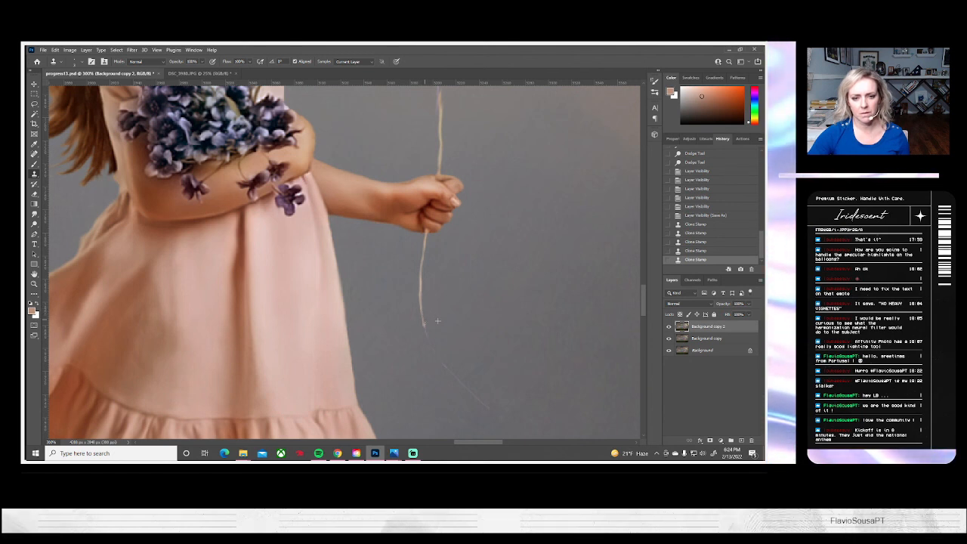
left_click(425, 306)
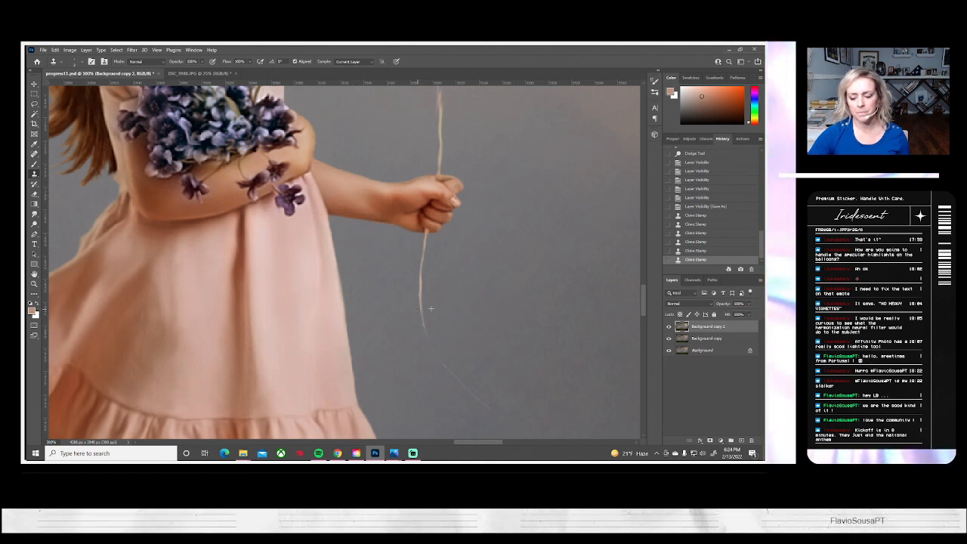
left_click(418, 307)
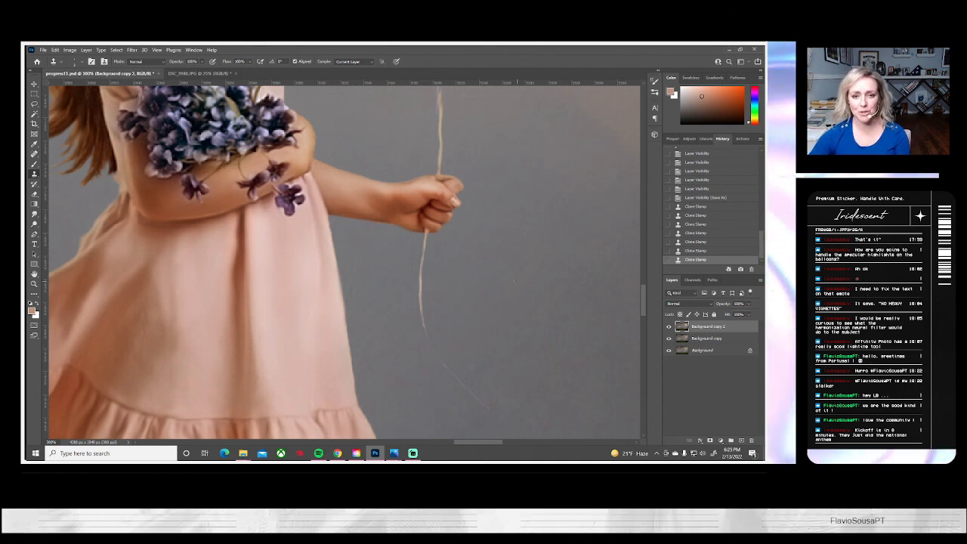
- Thin the thick section of balloon string around and just above the girl's hand by cloning the background over its edges
left_click_drag(459, 265, 453, 306)
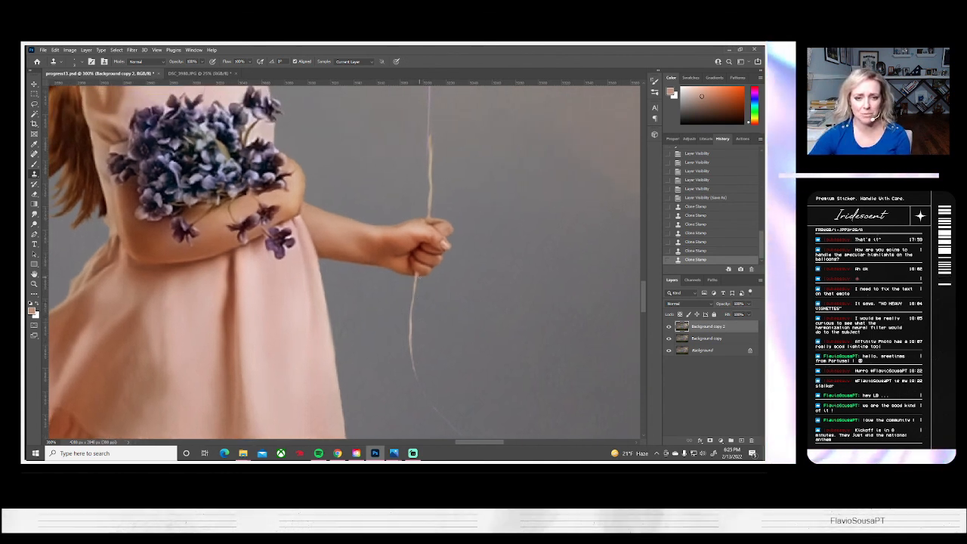
left_click(419, 276)
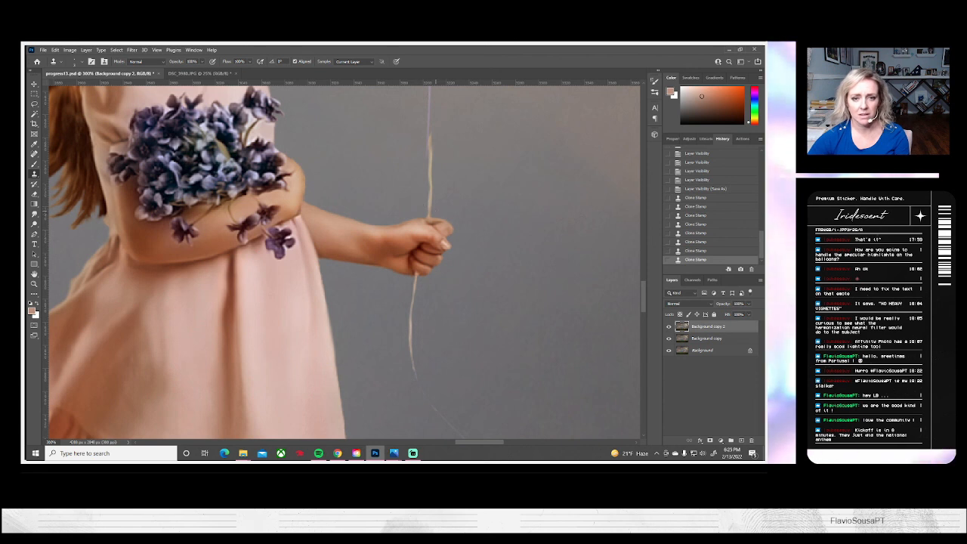
left_click(450, 207)
left_click(455, 197)
scroll(442, 222, "up", 3)
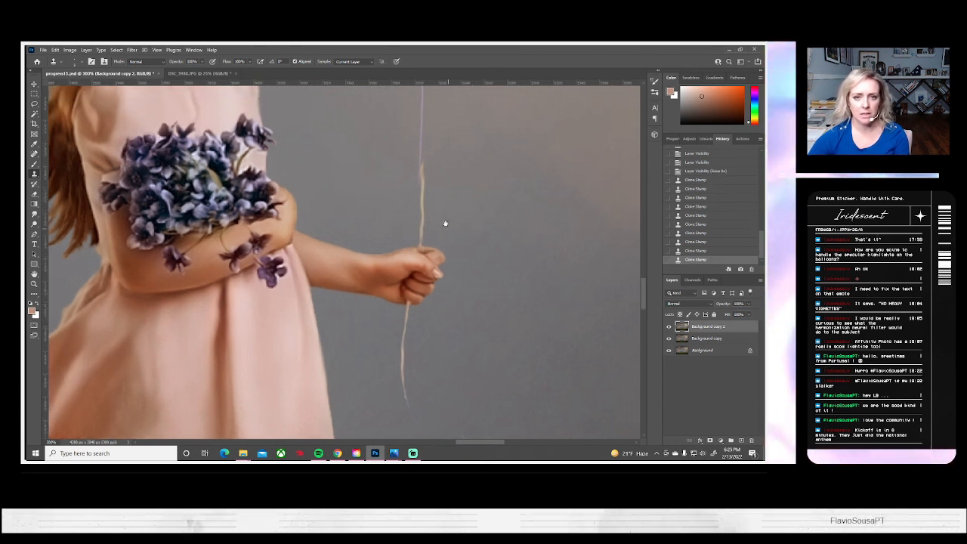
left_click(423, 187)
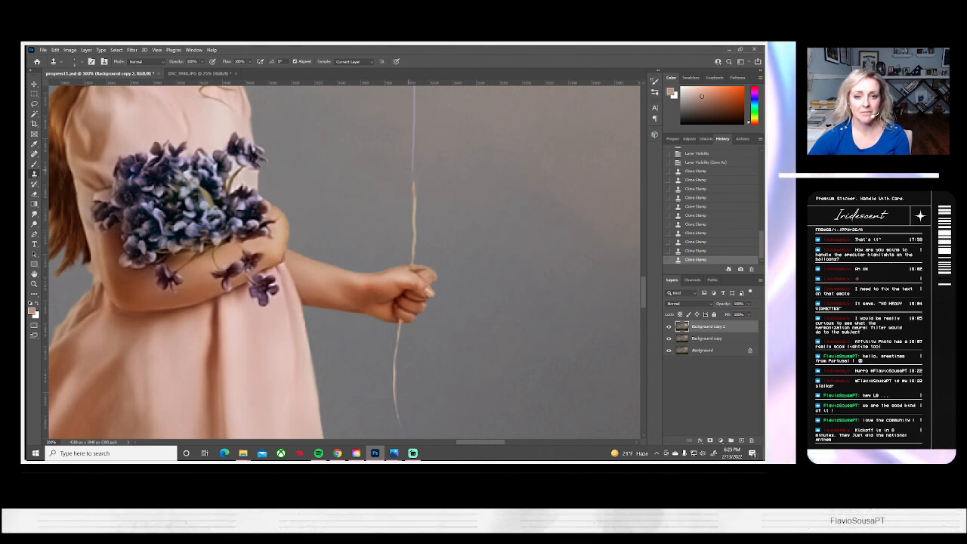
left_click(410, 168)
left_click(426, 207)
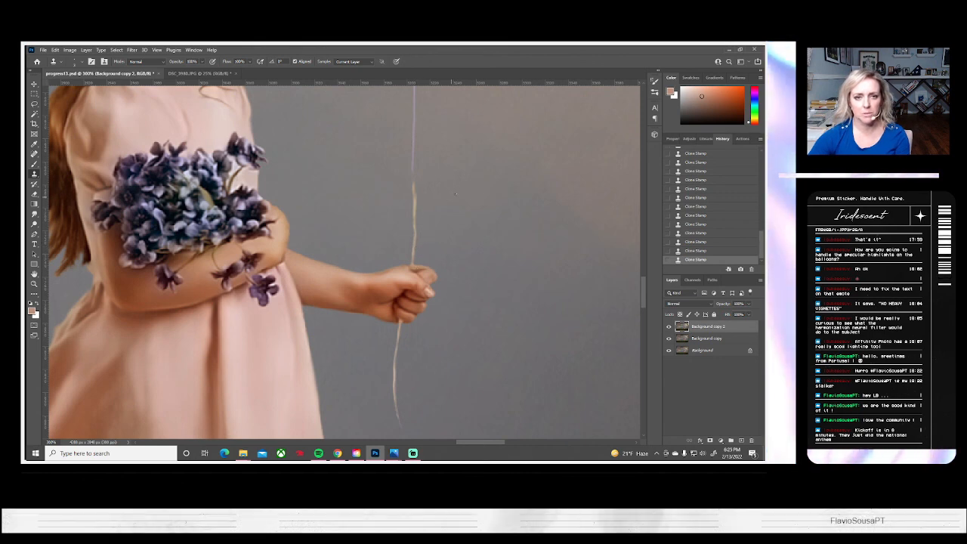
left_click_drag(455, 206, 421, 351)
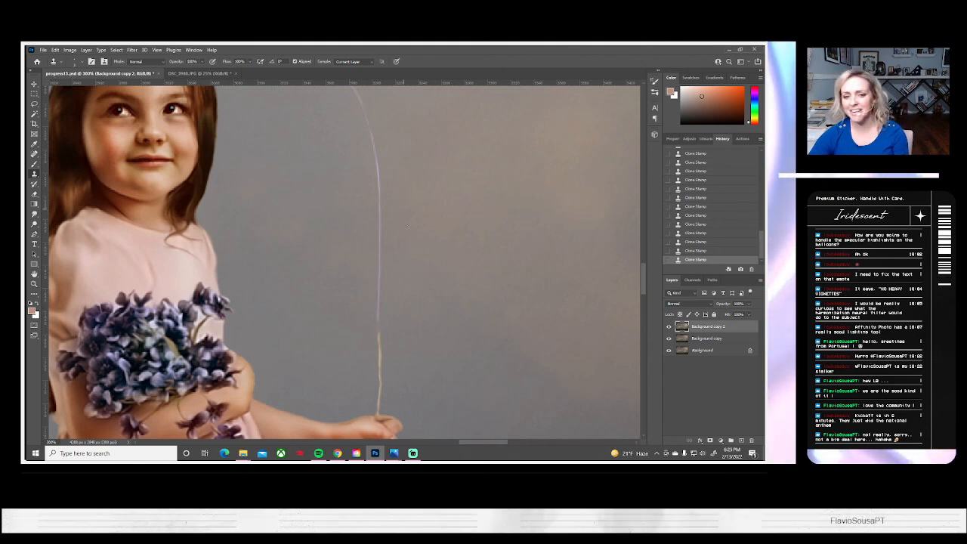
left_click_drag(423, 270, 406, 292)
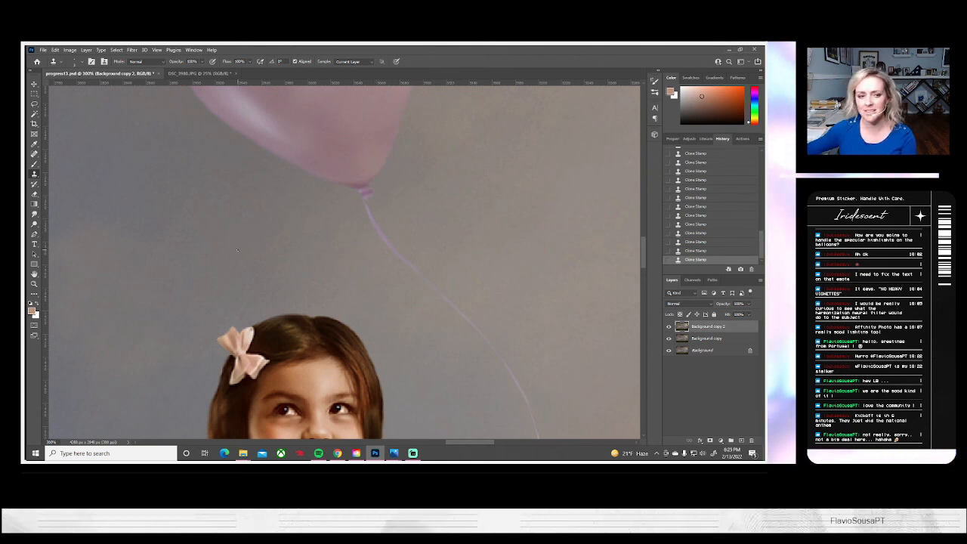
- Compare the whole image with and without the top retouching layer, and save the document
left_click(35, 285)
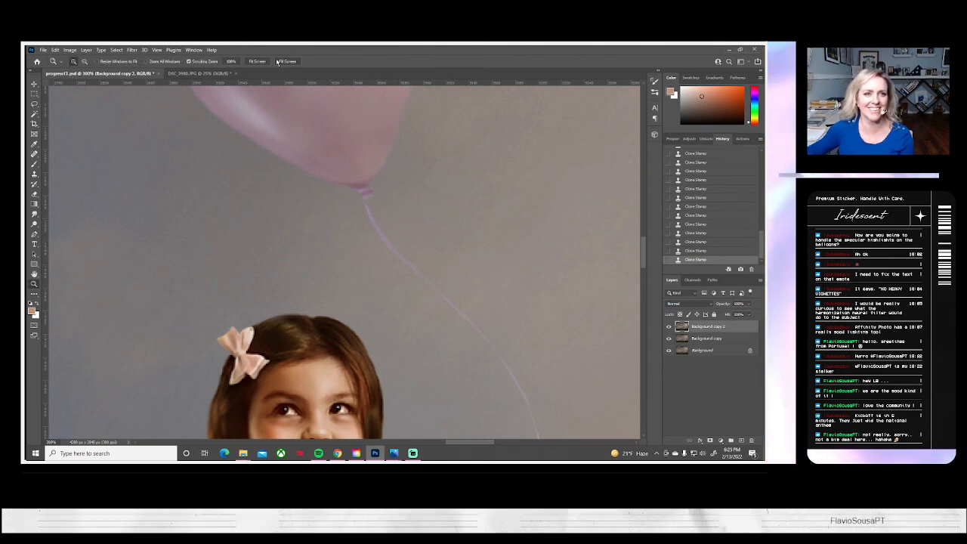
left_click(257, 61)
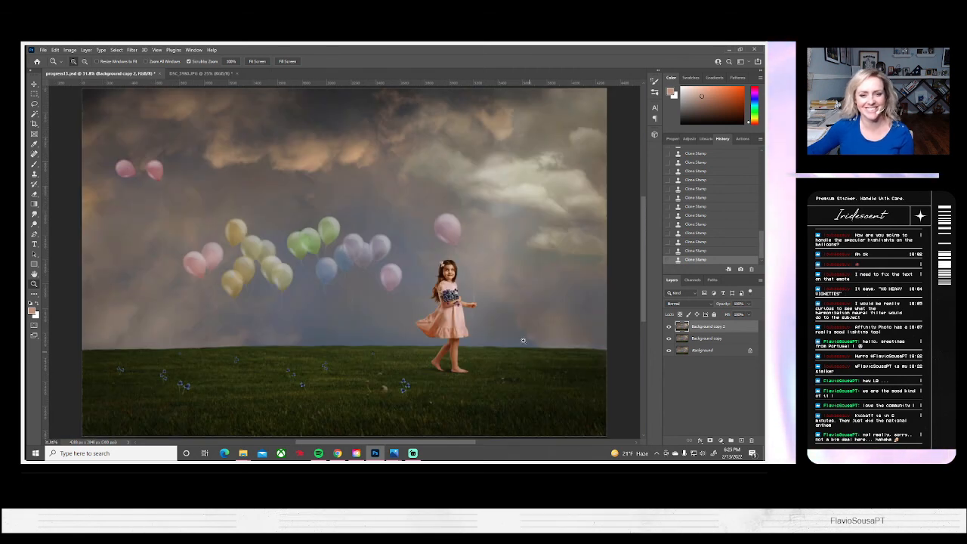
left_click(668, 327)
left_click(668, 326)
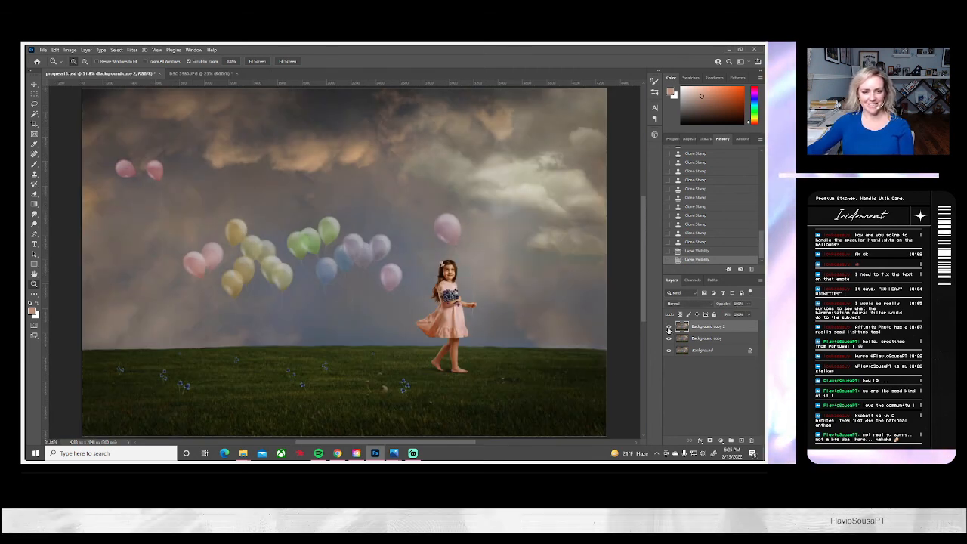
key("ctrl+s")
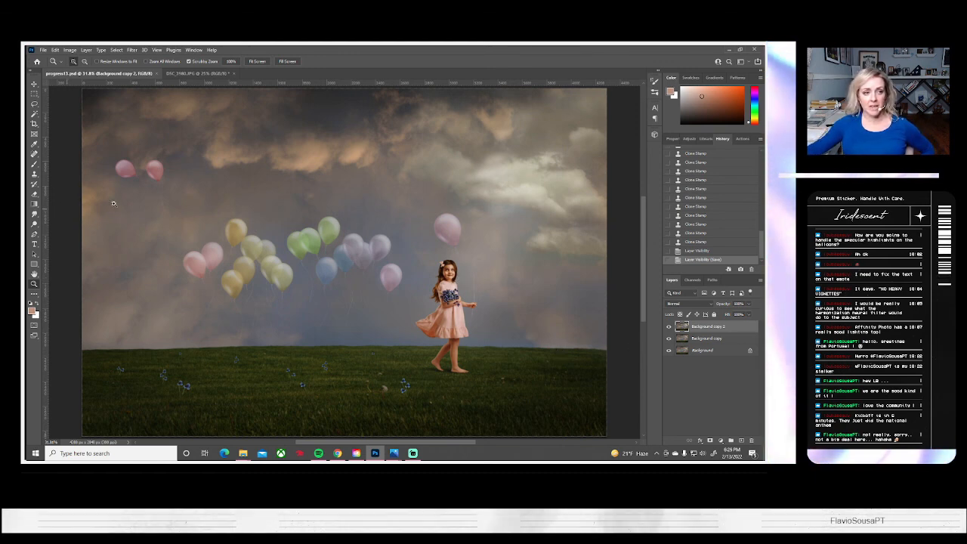
- Set up the Brush tool at 2 px with white as the foreground color for retouching the upper pink balloons' strings
left_click_drag(113, 203, 203, 243)
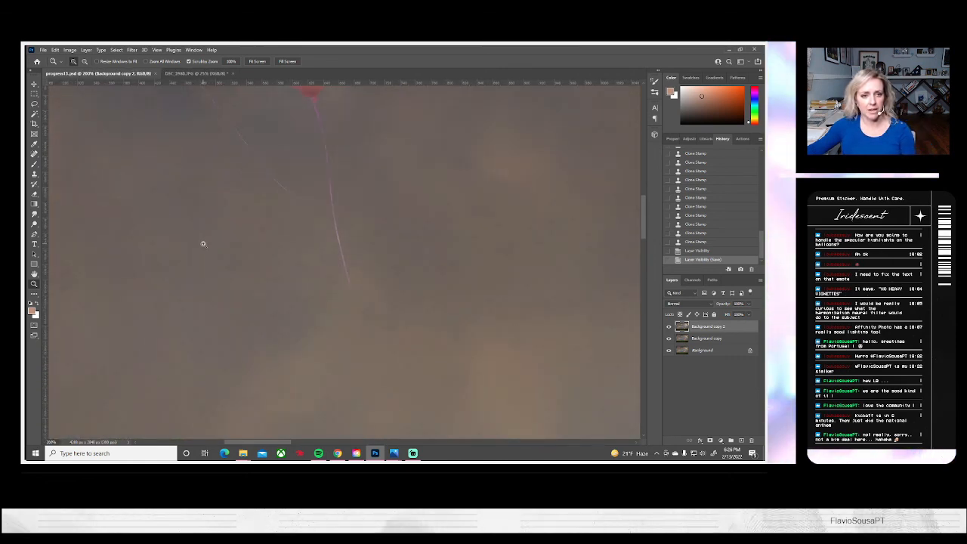
left_click(203, 243)
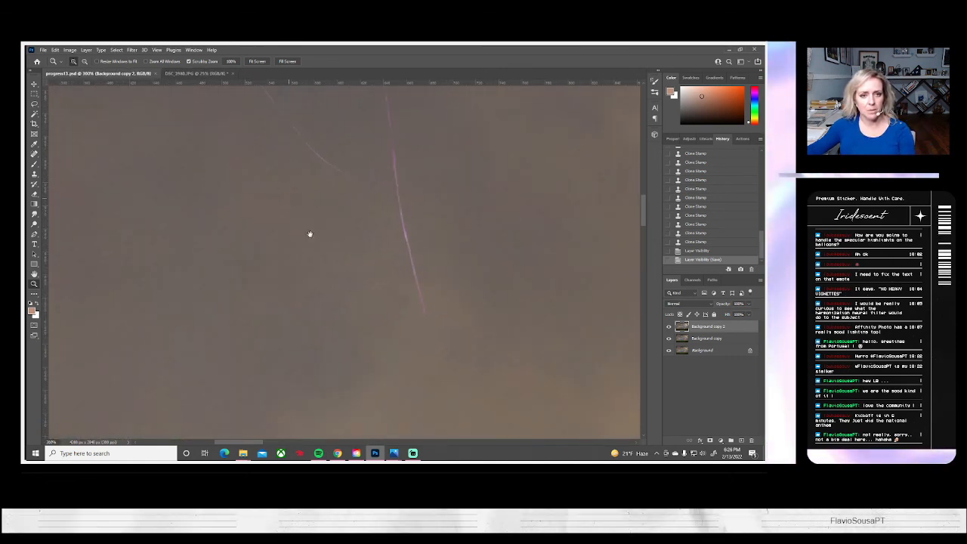
left_click_drag(309, 234, 345, 335)
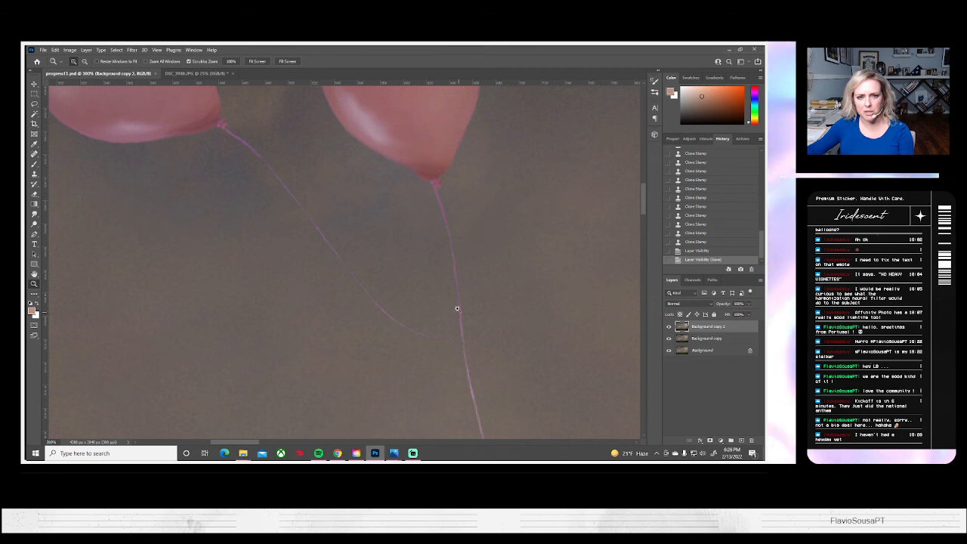
left_click(34, 185)
left_click(78, 62)
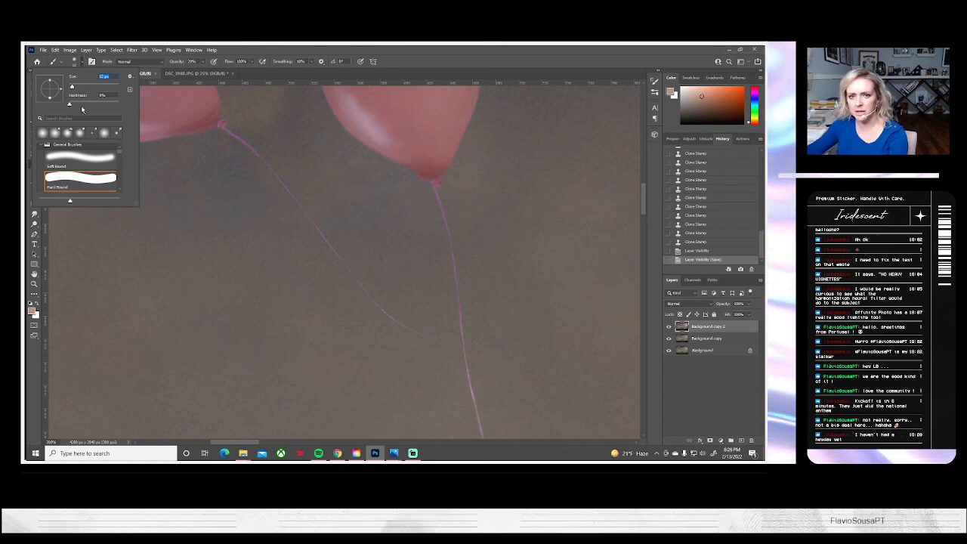
type("2")
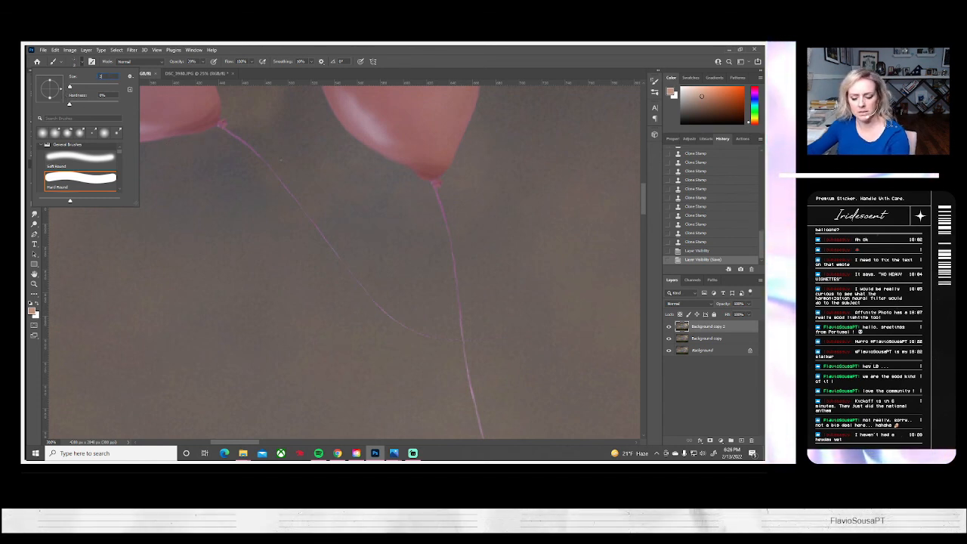
key("Return")
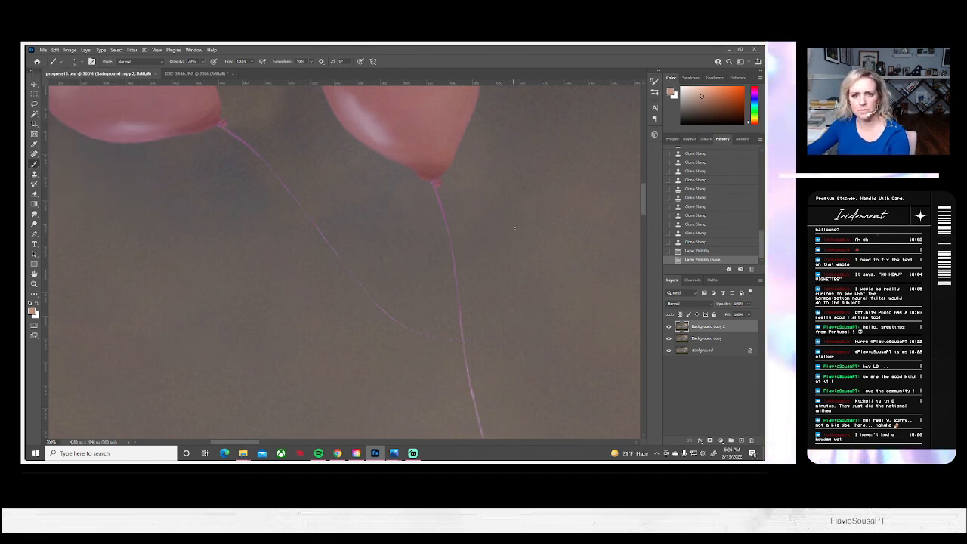
left_click(37, 303)
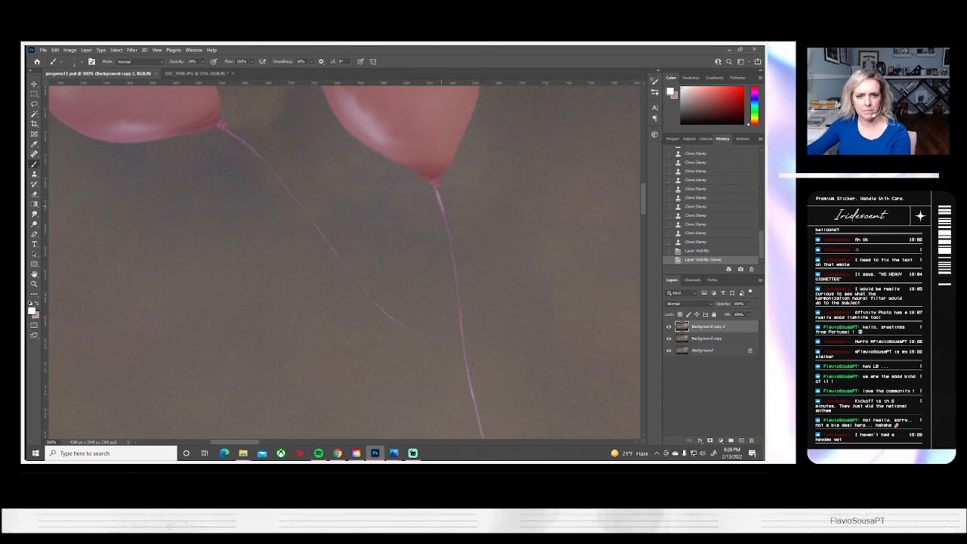
- Paint thin white highlights on the string sections just below the knots of the two upper pink balloons, redoing the first stroke
left_click_drag(442, 211, 446, 221)
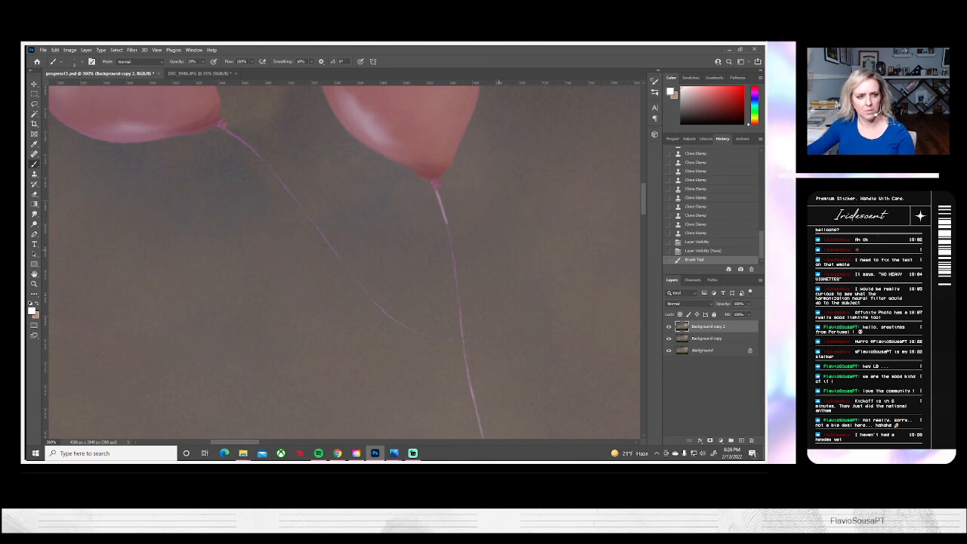
key("ctrl+z")
left_click(79, 63)
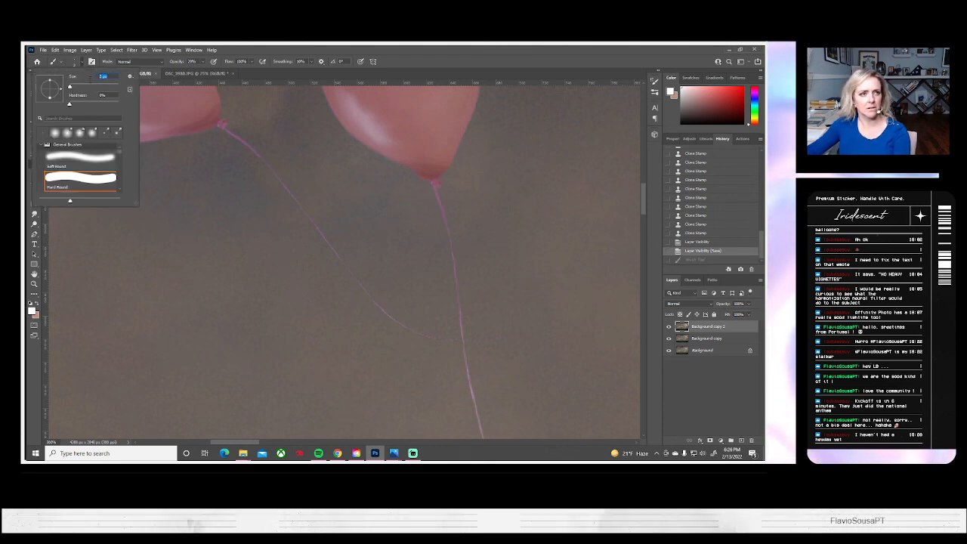
key("Return")
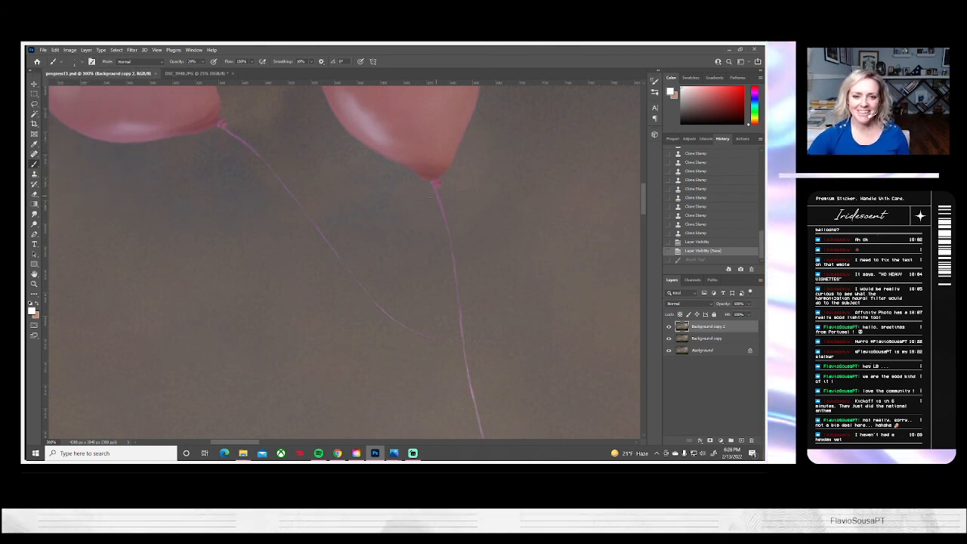
left_click_drag(437, 191, 440, 205)
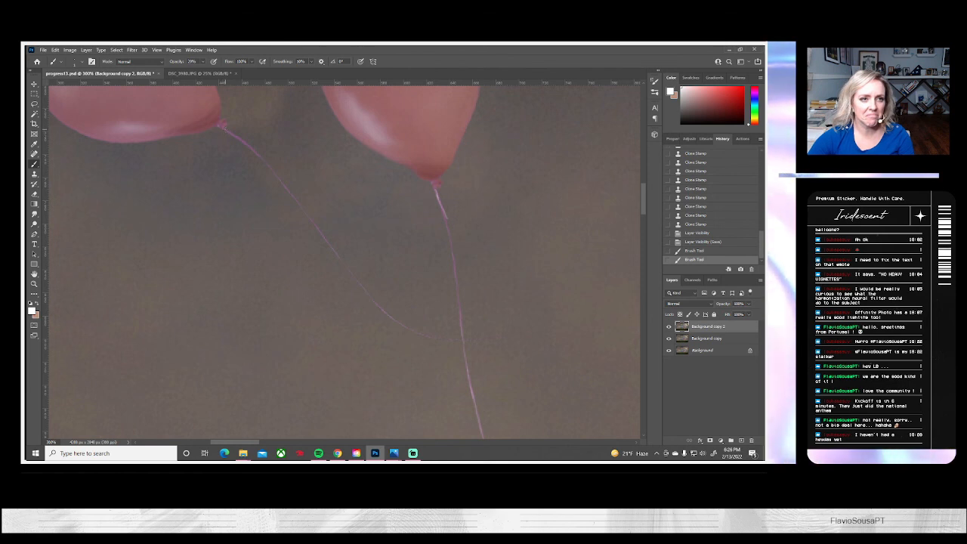
left_click_drag(271, 157, 279, 163)
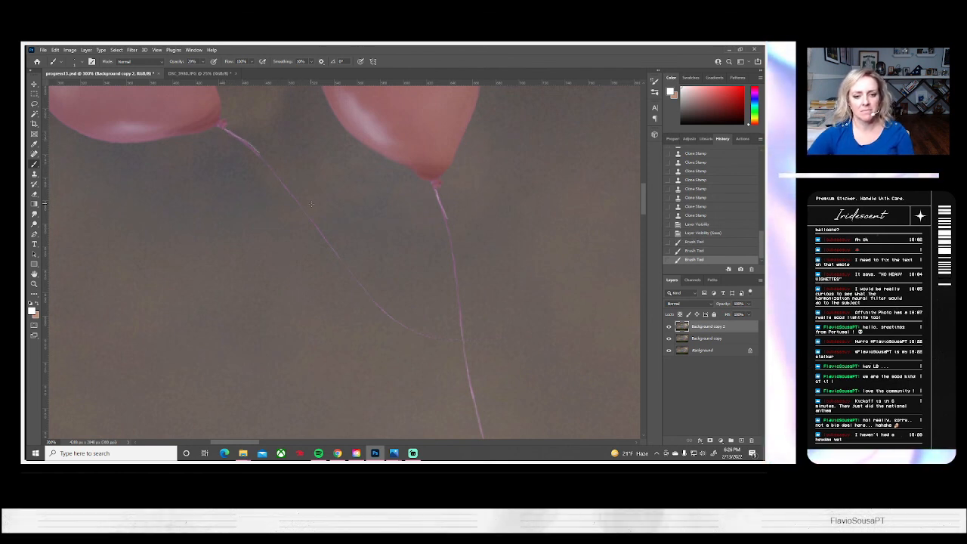
- Duplicate the top layer, Background copy 2, and open the duplicate in the Liquify filter
scroll(202, 329, "down", 2)
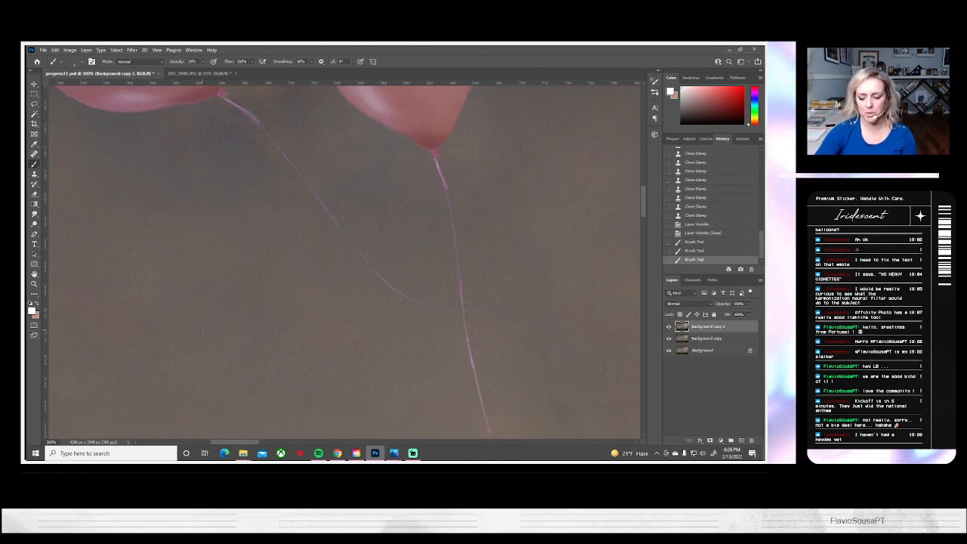
left_click_drag(175, 186, 201, 265)
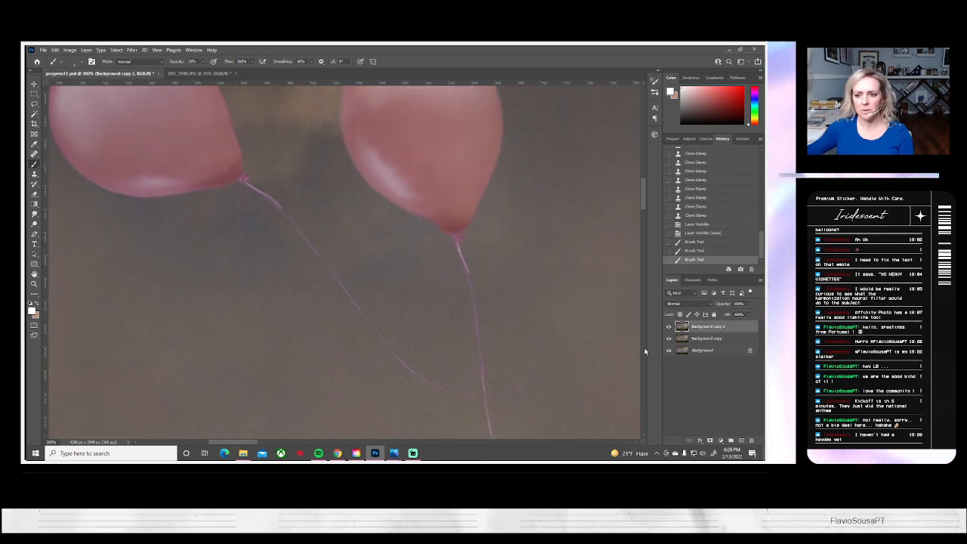
right_click(699, 327)
left_click(618, 151)
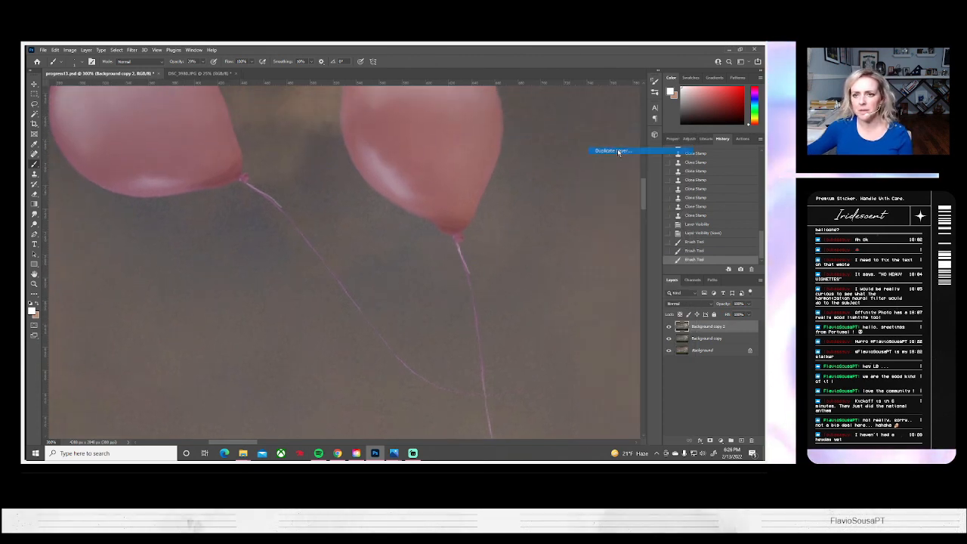
left_click(467, 160)
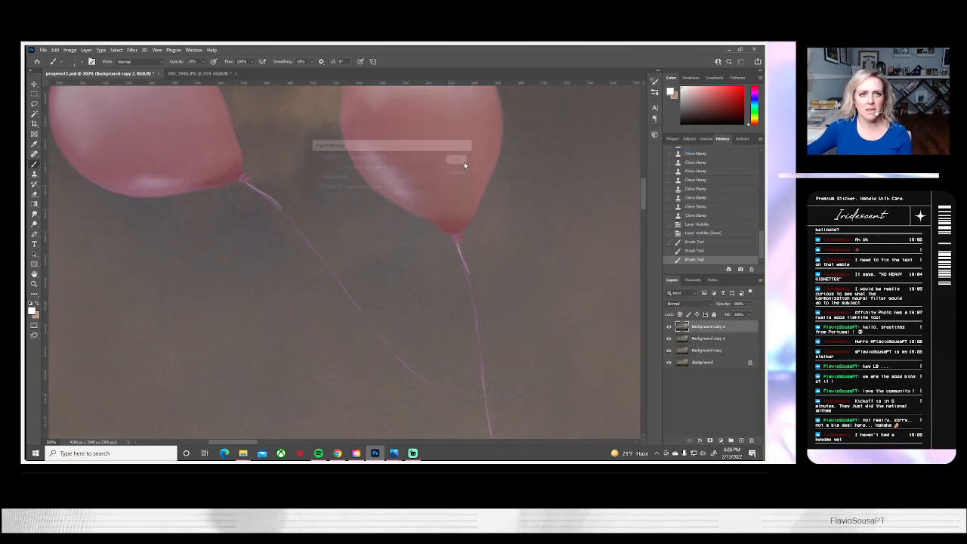
left_click(161, 50)
mouse_move(188, 49)
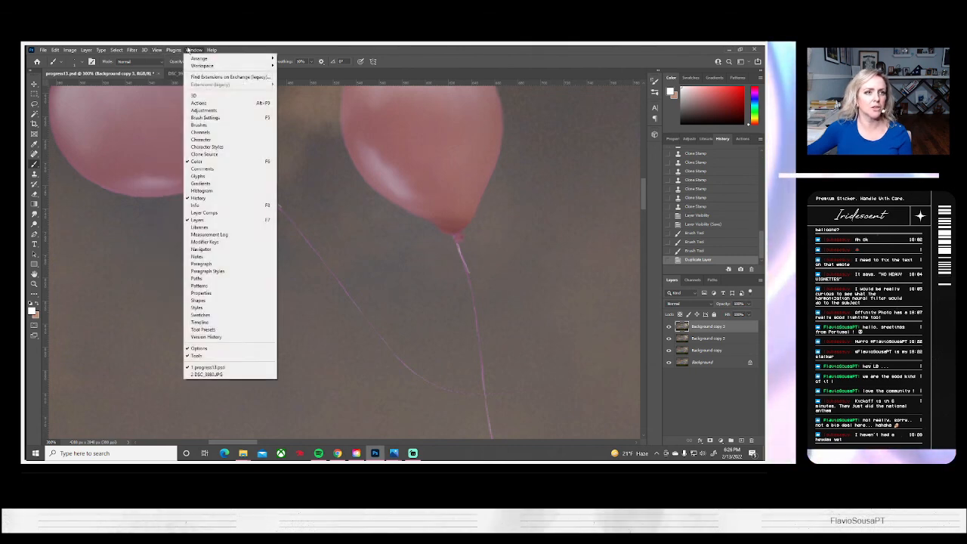
mouse_move(132, 49)
mouse_move(156, 176)
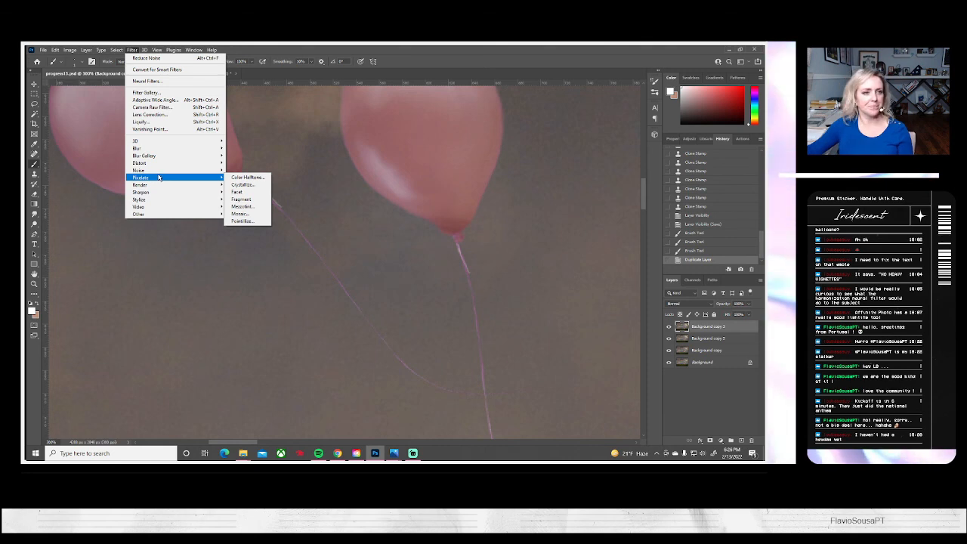
left_click(162, 122)
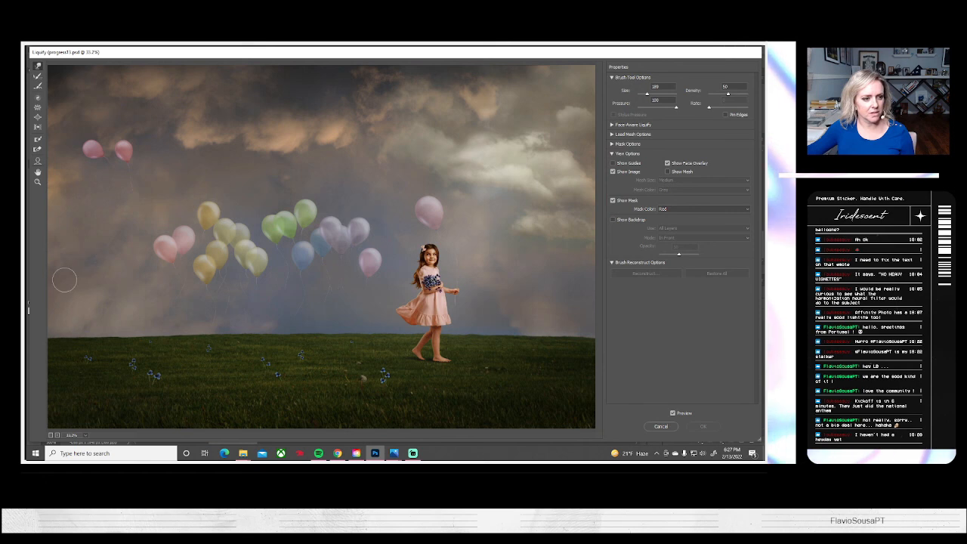
- Warp the strings of the two upper pink balloons into softer curves with Liquify's Forward Warp tool at size 50, and apply the filter
left_click(37, 182)
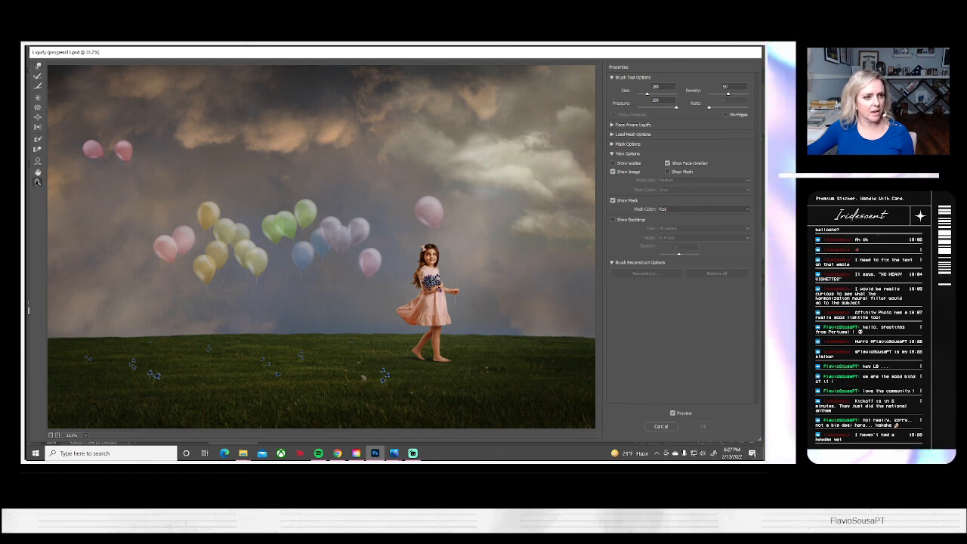
left_click(115, 173)
left_click(116, 173)
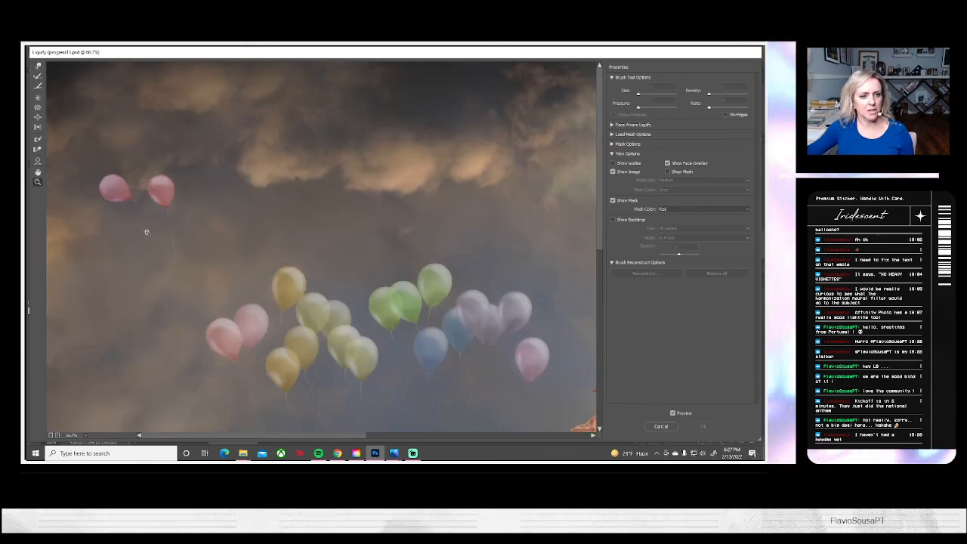
left_click(372, 340)
left_click(38, 65)
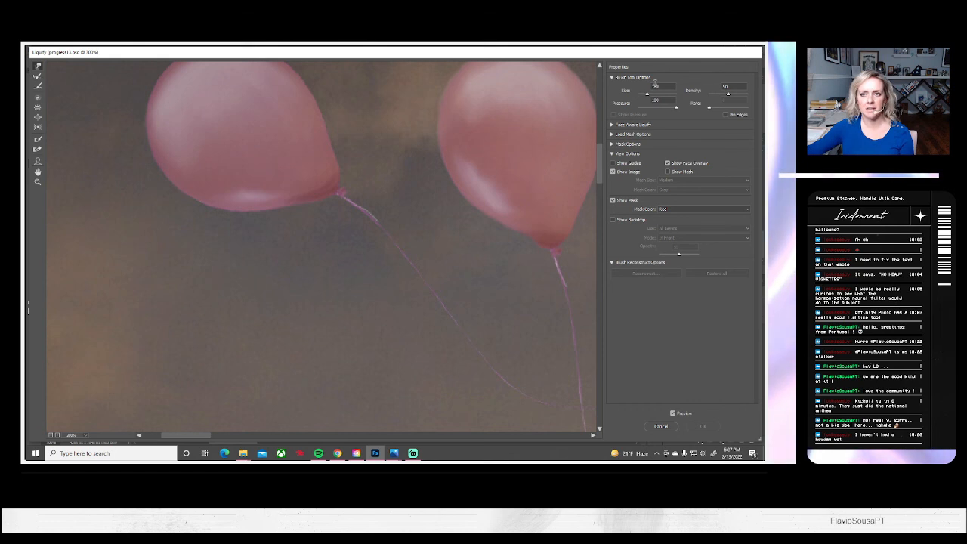
left_click_drag(646, 94, 642, 94)
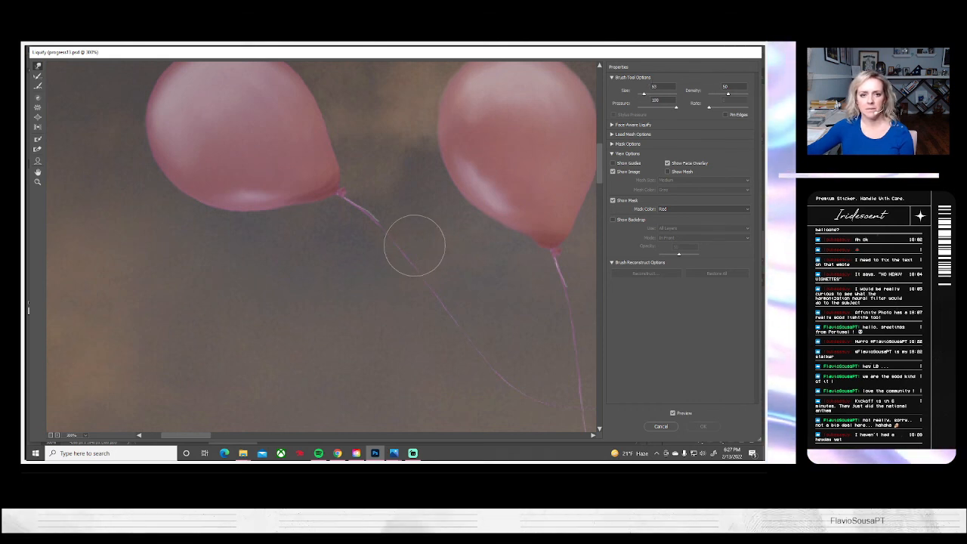
left_click_drag(388, 222, 390, 229)
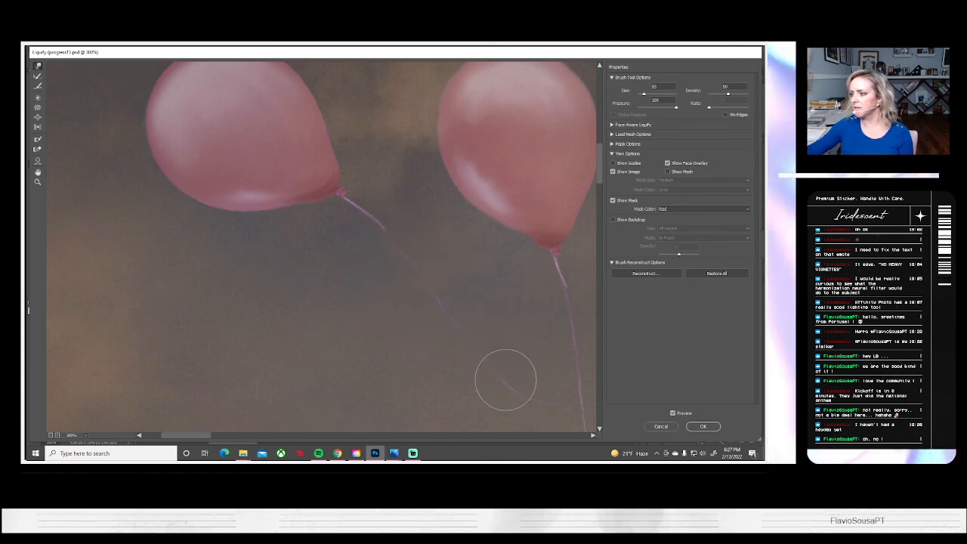
left_click_drag(450, 379, 414, 357)
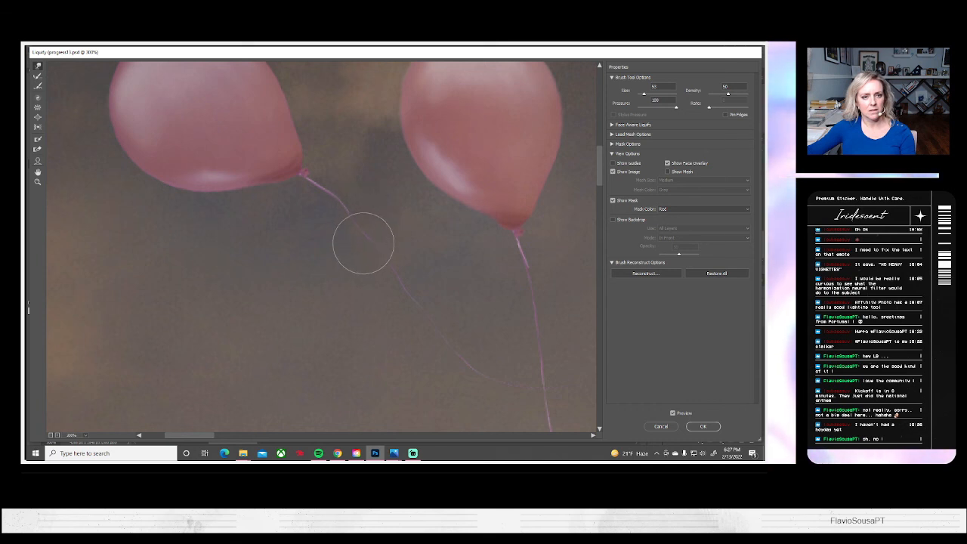
left_click_drag(415, 369, 350, 308)
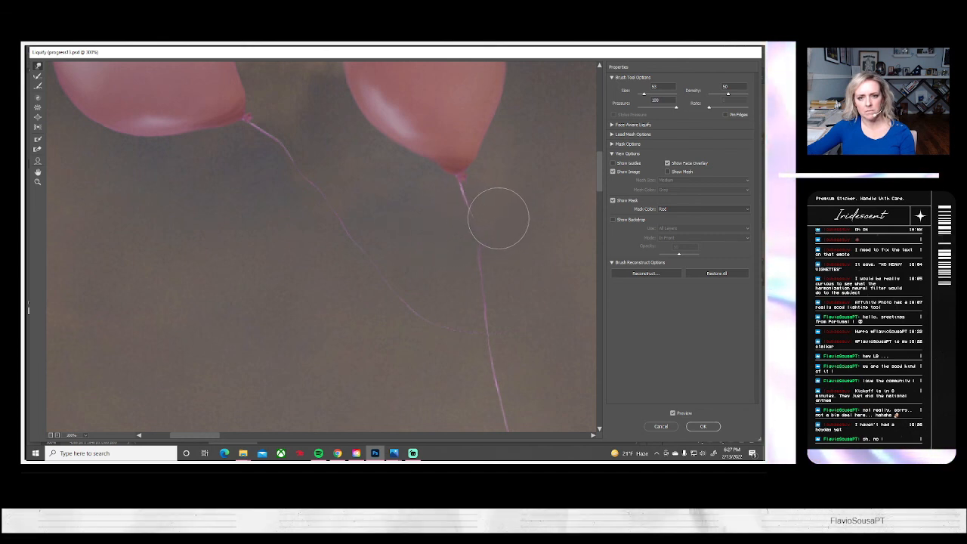
left_click_drag(537, 400, 491, 280)
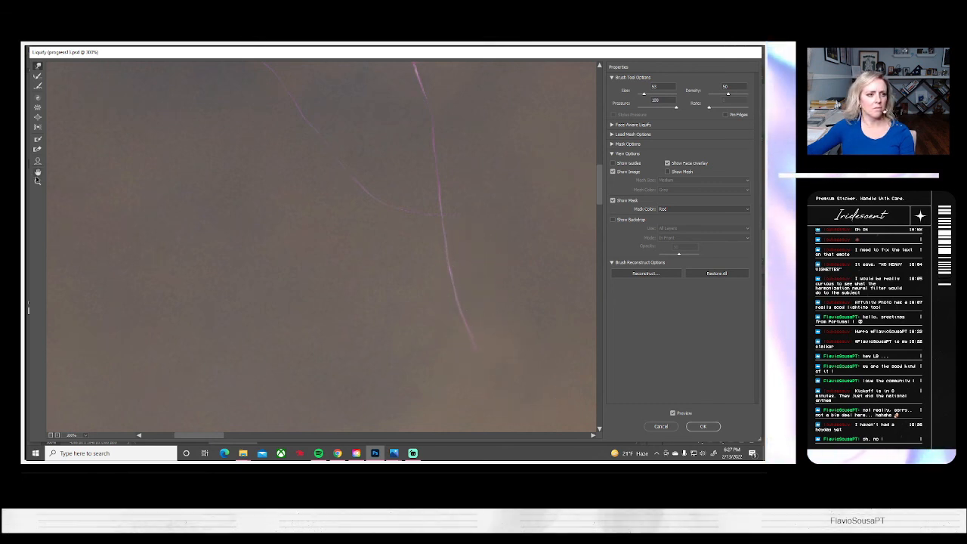
left_click(702, 426)
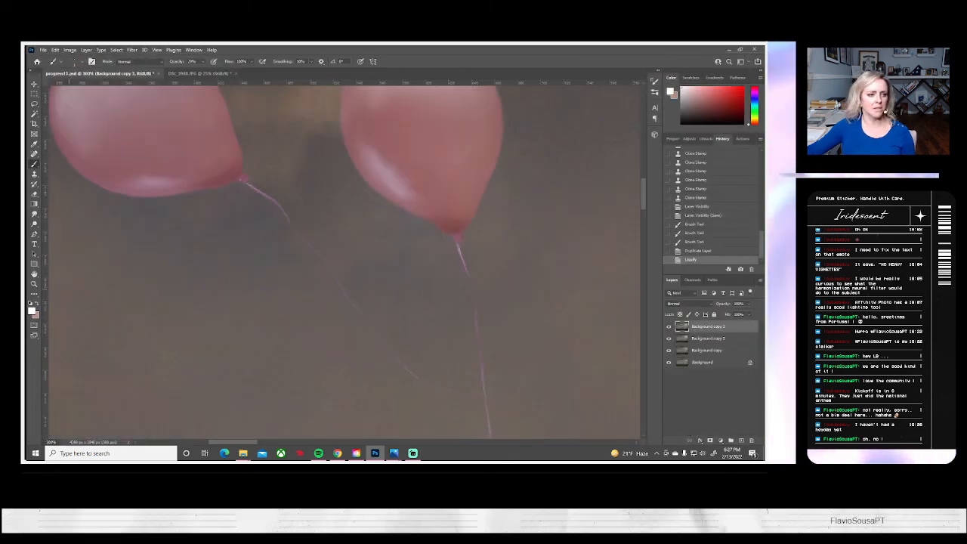
- Compare the whole image with and without the liquified top layer
left_click(34, 283)
left_click(258, 62)
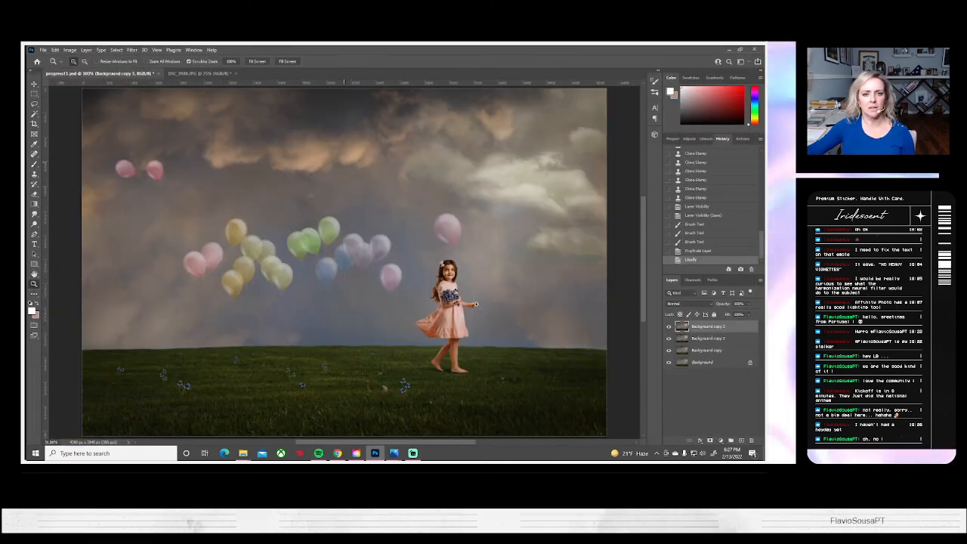
left_click(668, 327)
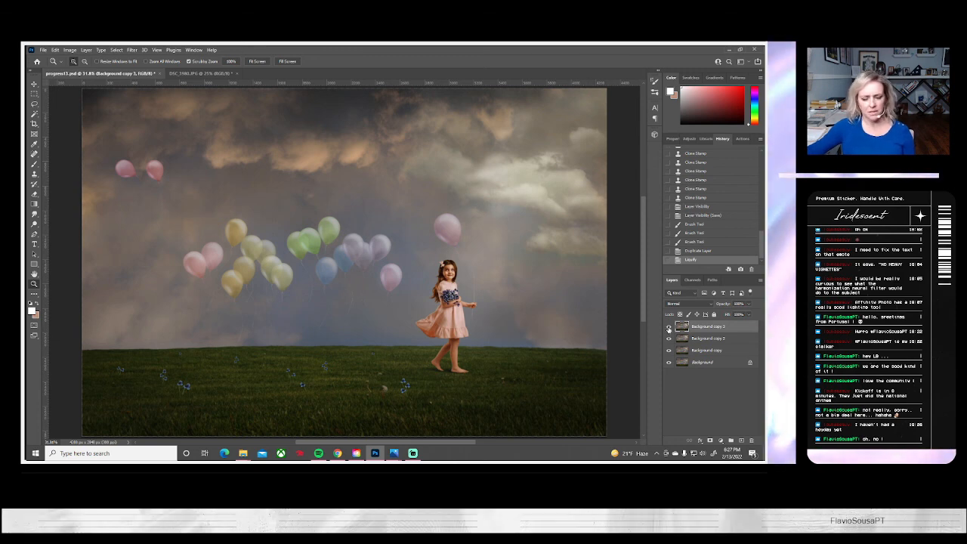
left_click(669, 327)
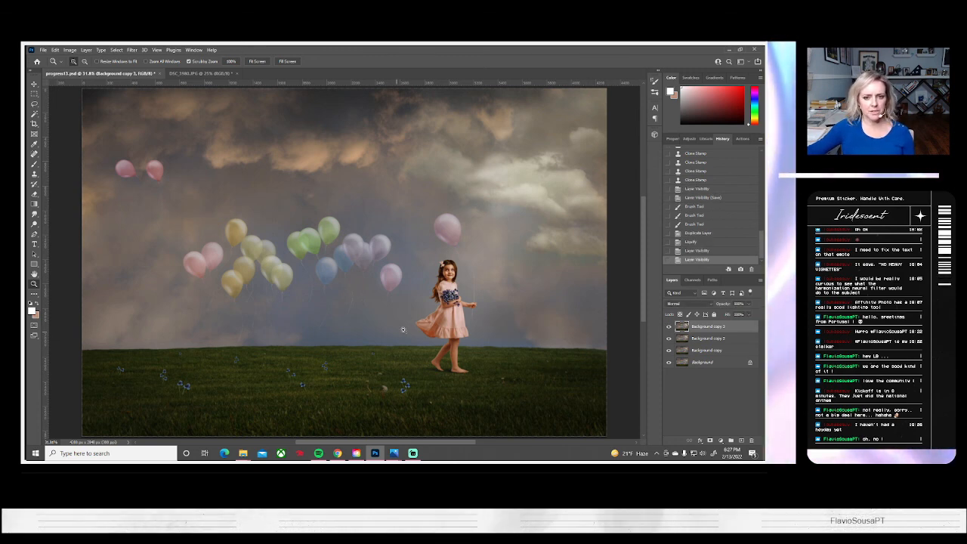
- Clone over the uneven spot in the balloon string above the girl's hand with a soft round Clone Stamp
left_click_drag(475, 305, 480, 313)
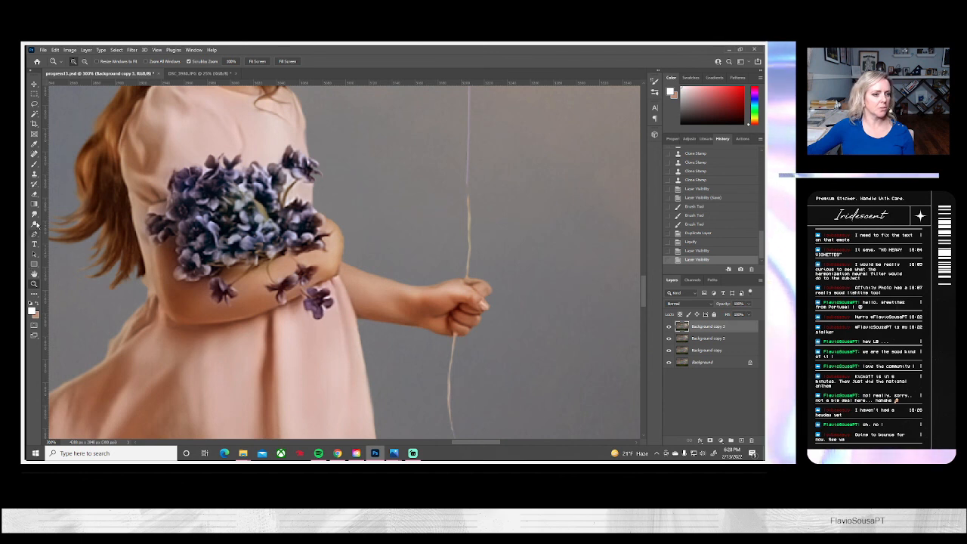
left_click(34, 172)
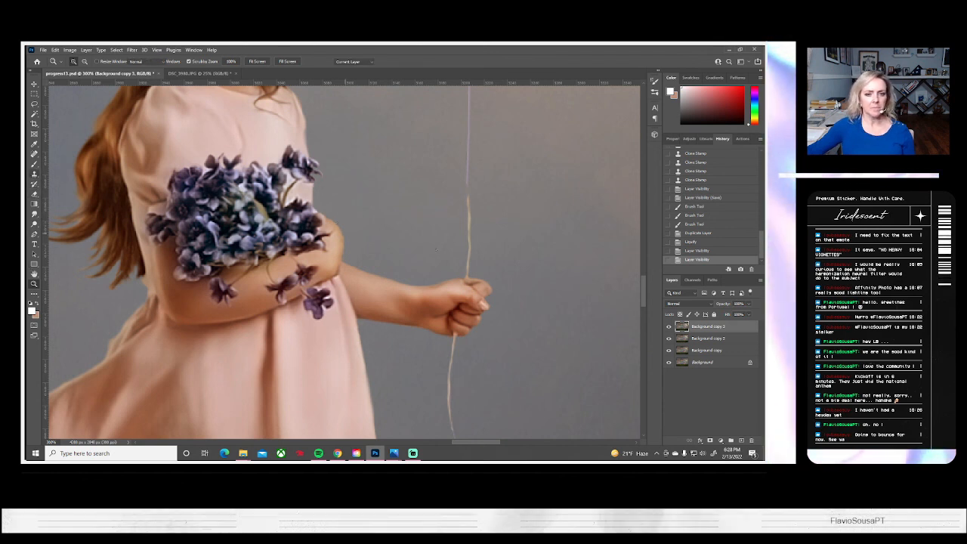
left_click(74, 62)
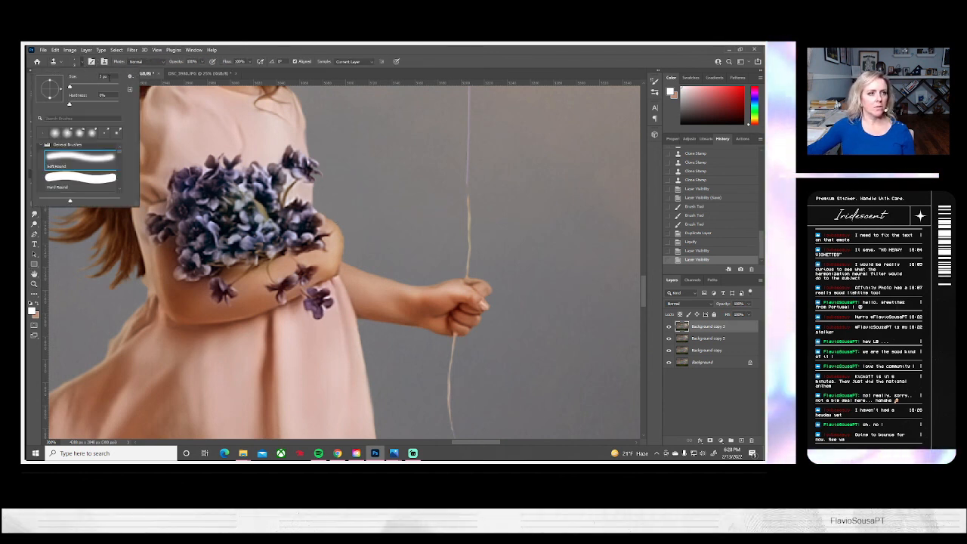
left_click(149, 177)
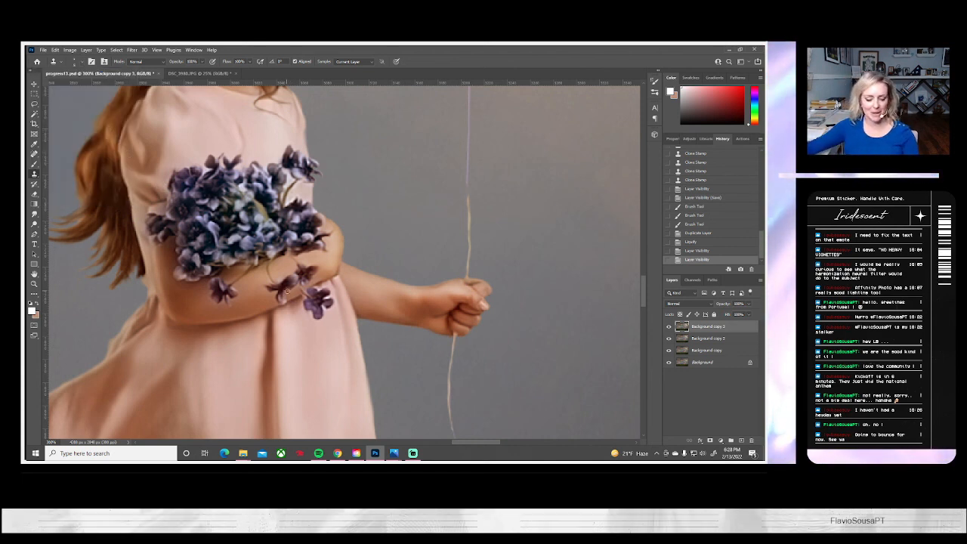
left_click_drag(504, 309, 462, 319)
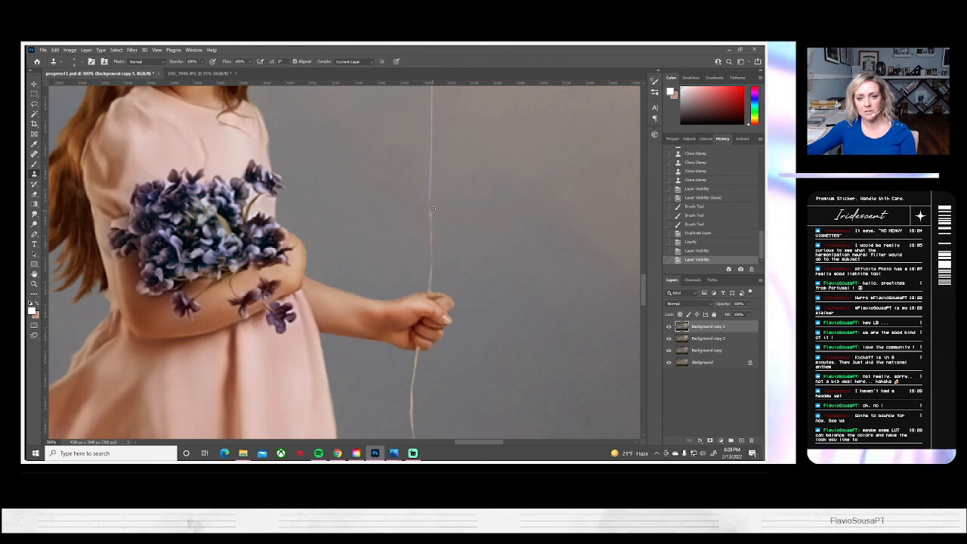
left_click_drag(433, 208, 433, 202)
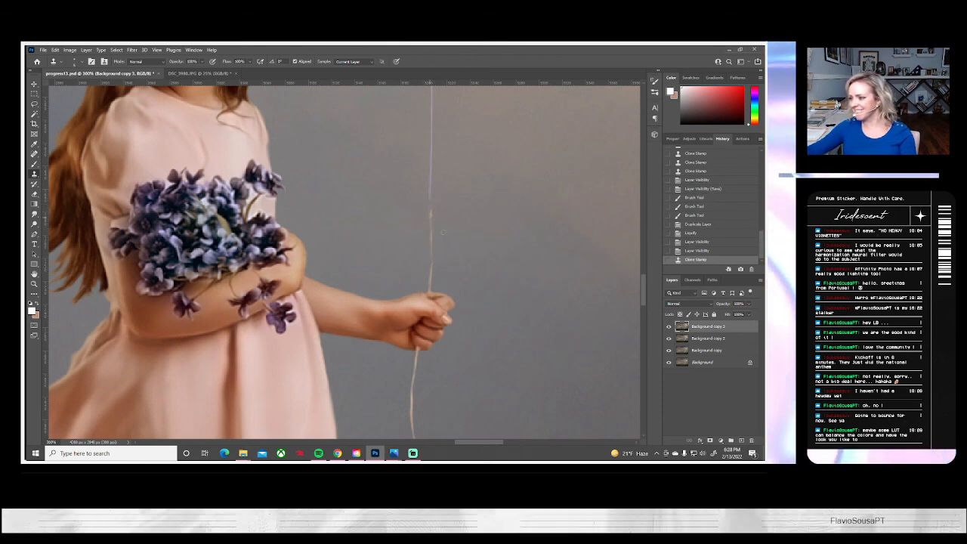
- Brush faint white highlights over the dull part of the string above the girl's hand, down to where it meets her fist
scroll(434, 236, "up", 3)
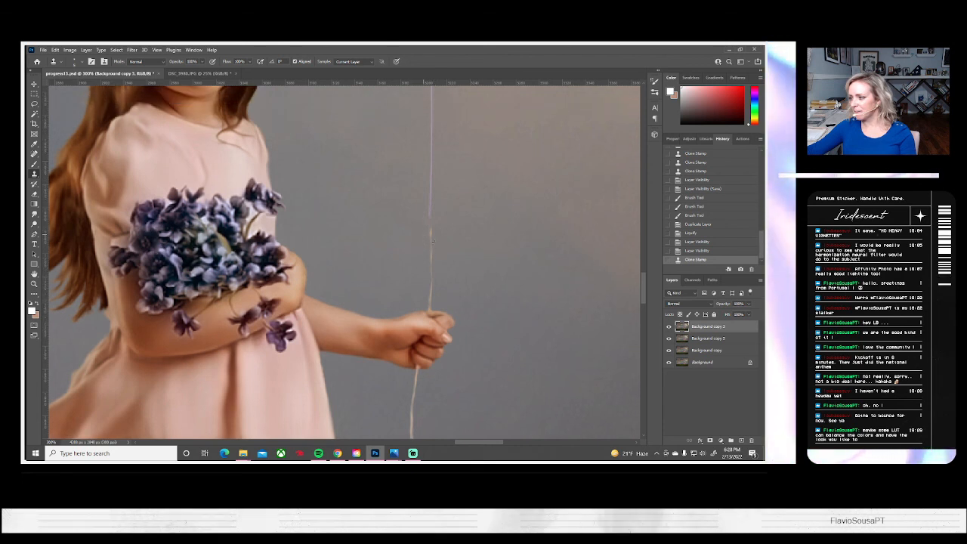
scroll(439, 242, "up", 1)
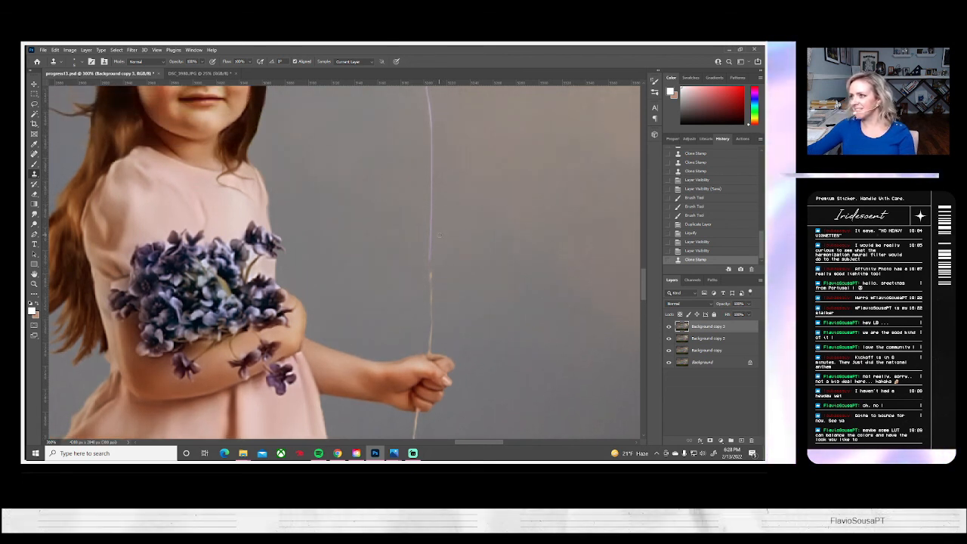
scroll(431, 249, "up", 1)
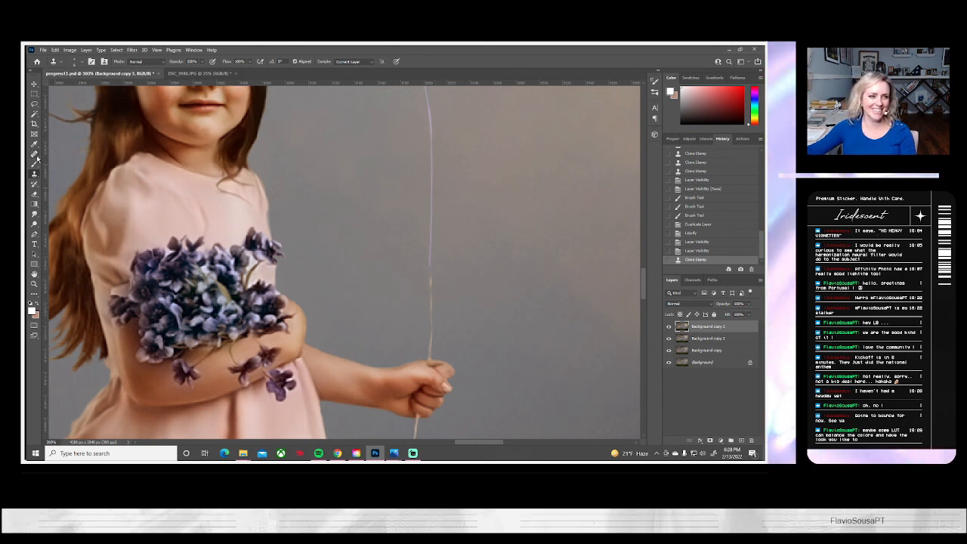
key("b")
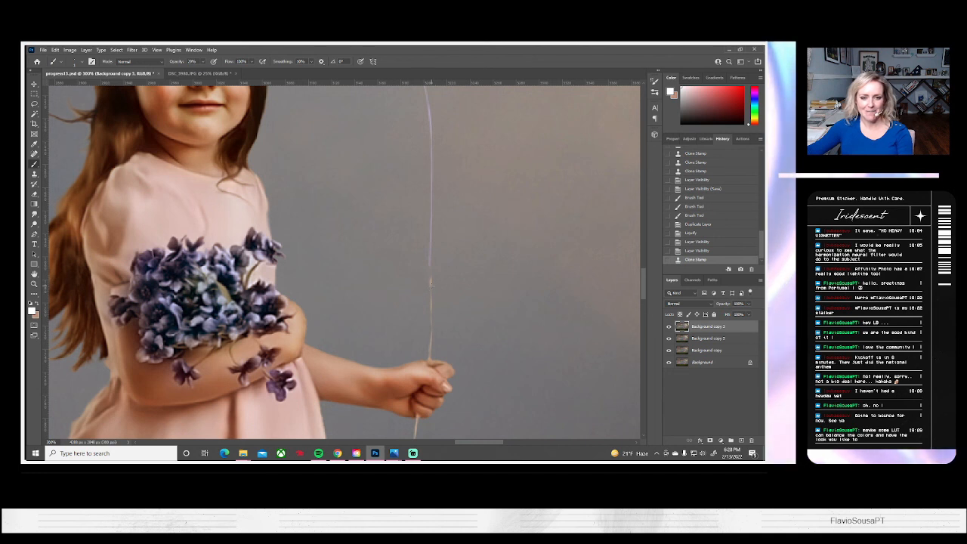
left_click_drag(431, 265, 431, 293)
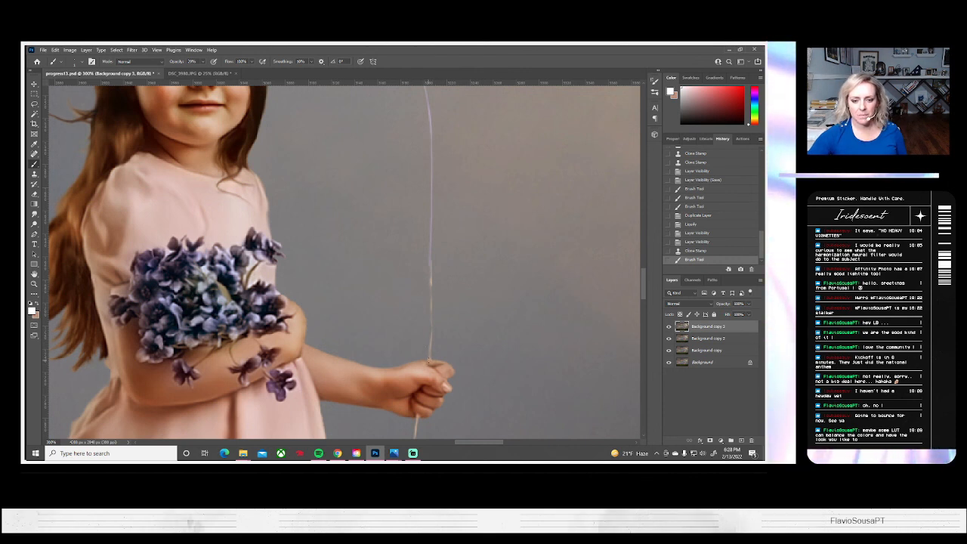
left_click(428, 360)
left_click(429, 360)
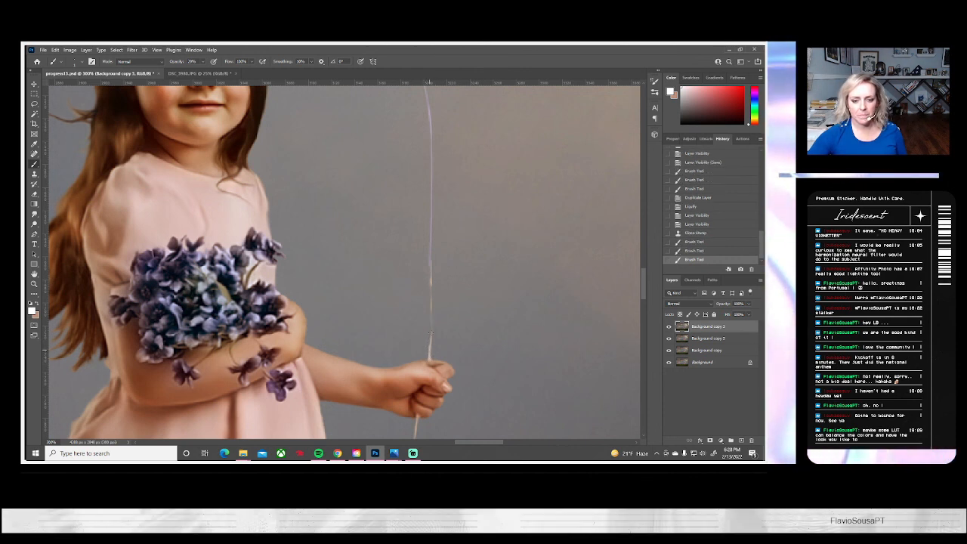
left_click(432, 352)
left_click(429, 357)
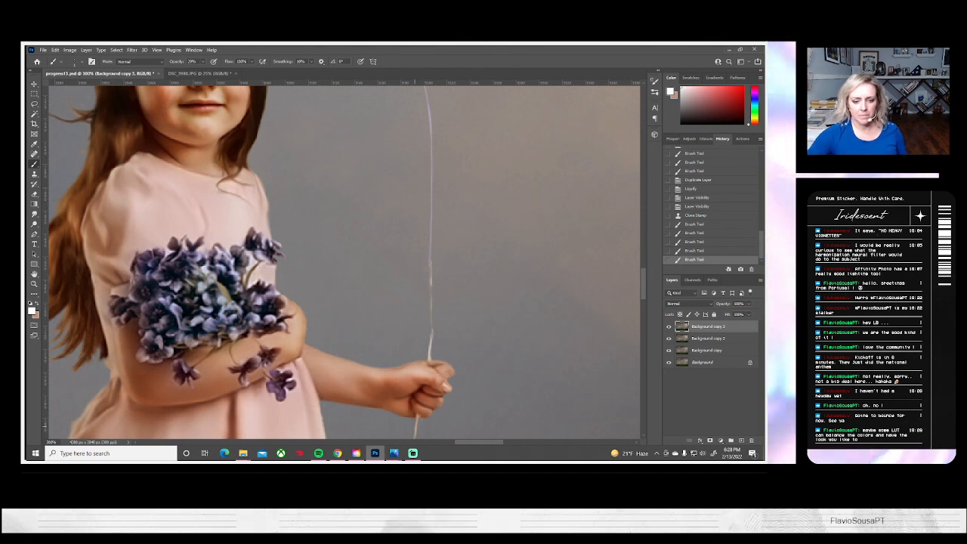
- Brush faint white highlights on the string just below the girl's fist, and step back in the history past the last excess strokes
left_click_drag(477, 389, 470, 311)
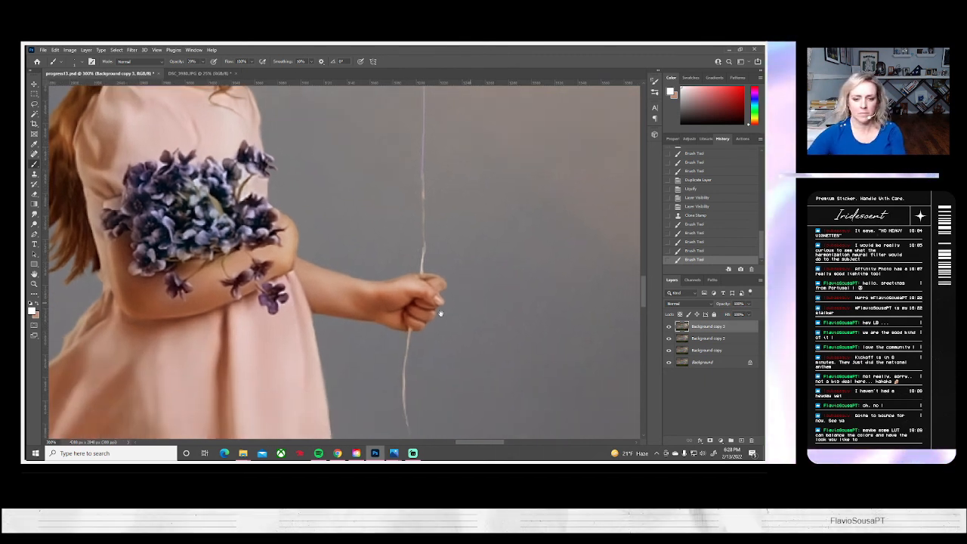
left_click_drag(408, 337, 401, 387)
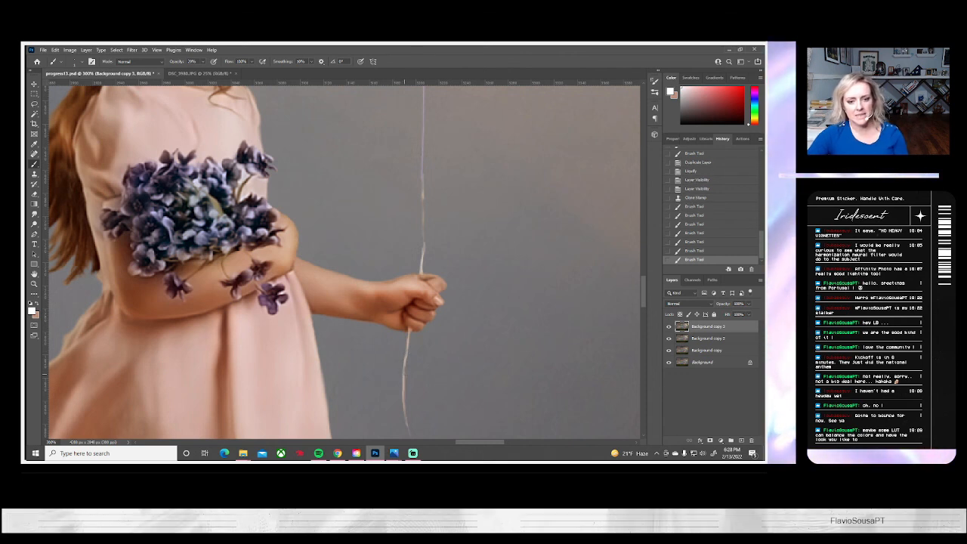
key("ctrl+z")
left_click_drag(409, 336, 405, 366)
left_click_drag(406, 353, 403, 392)
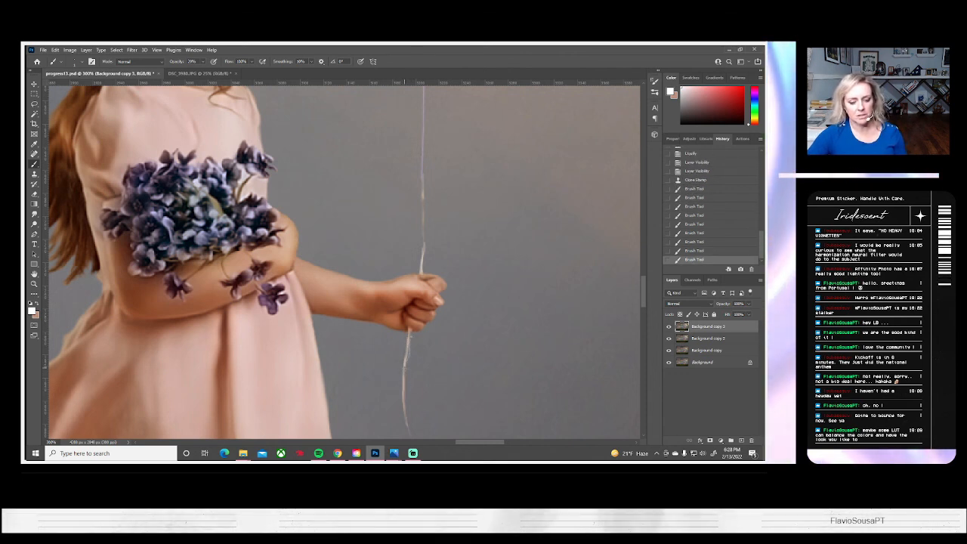
key("ctrl+z")
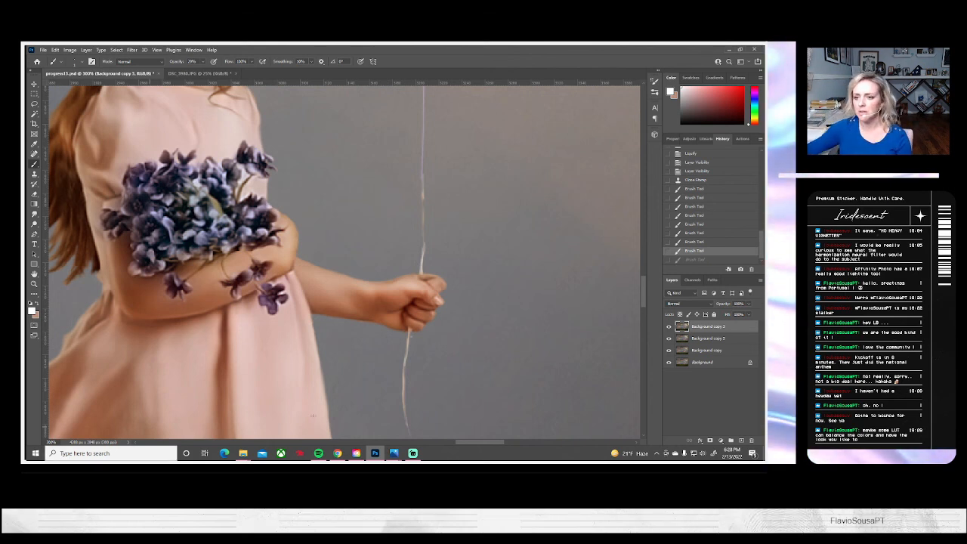
left_click(690, 241)
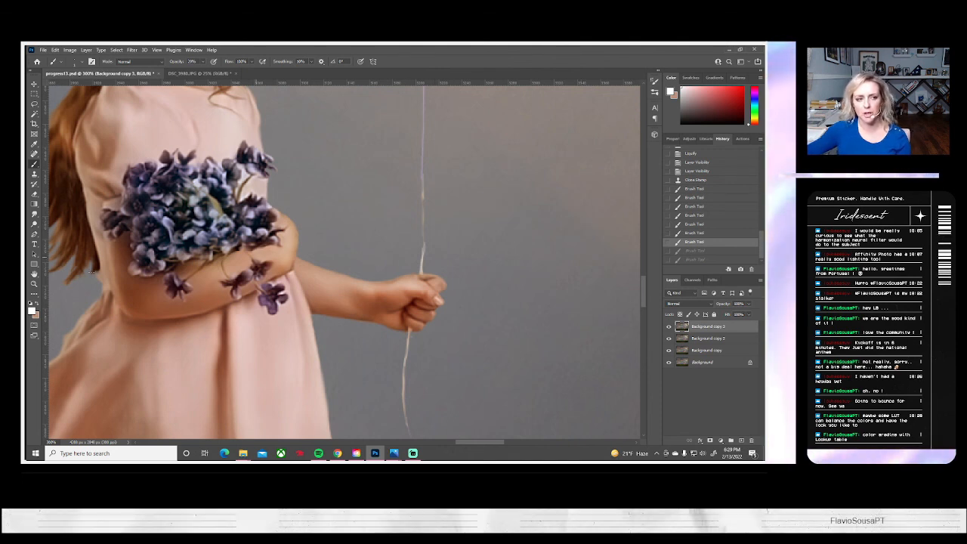
- Compare the whole image with and without the retouched top layer, Background copy 3
left_click(33, 284)
left_click(257, 61)
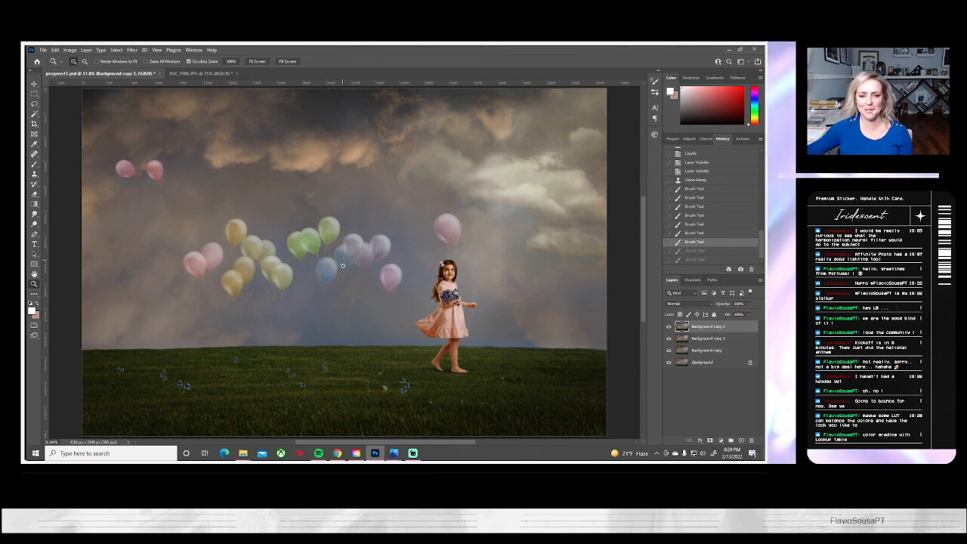
left_click(668, 326)
left_click(668, 326)
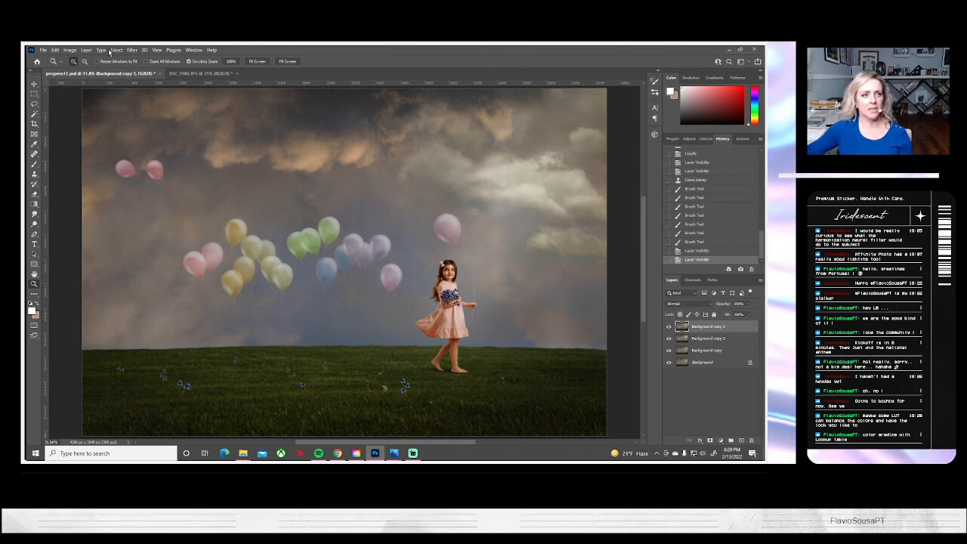
- Flatten the image and duplicate the resulting Background layer as Background copy
left_click(86, 50)
left_click(100, 350)
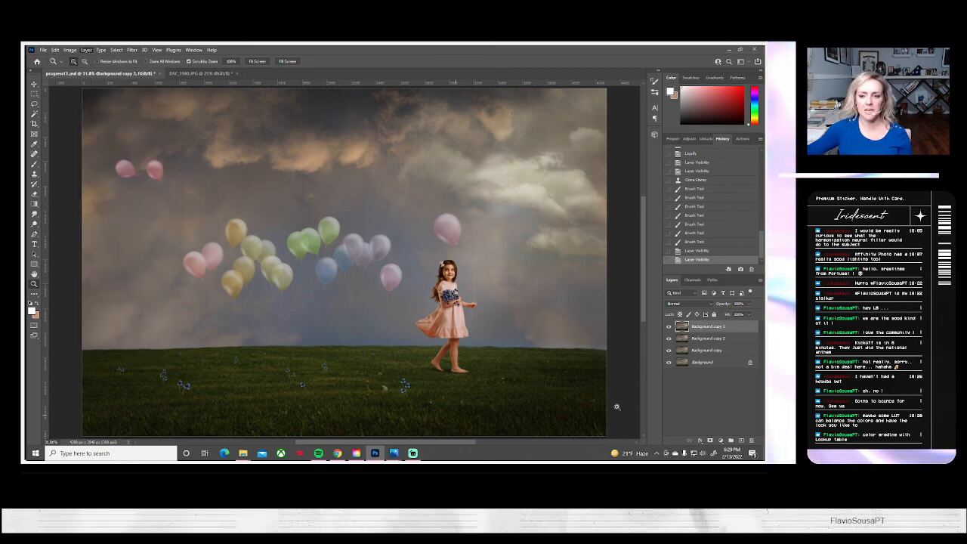
right_click(696, 333)
left_click(702, 345)
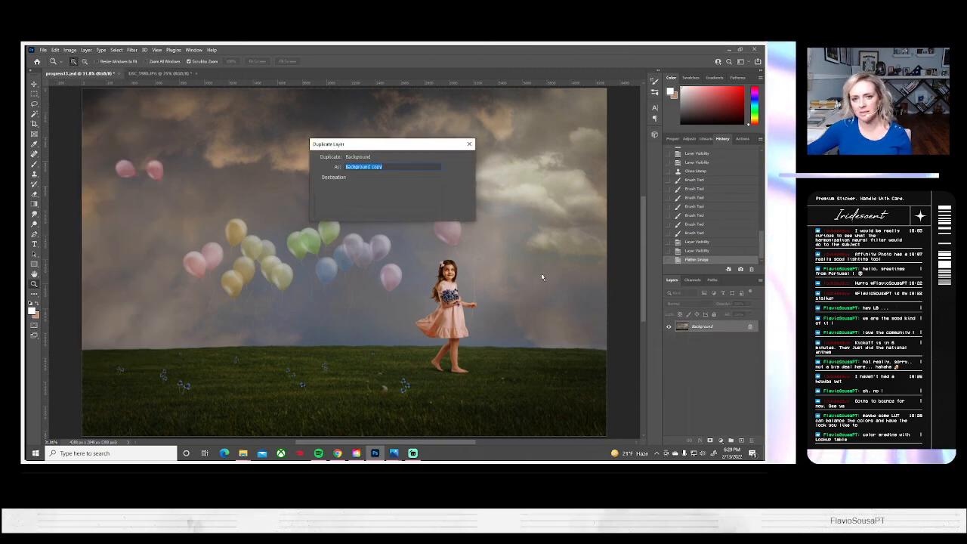
left_click(458, 160)
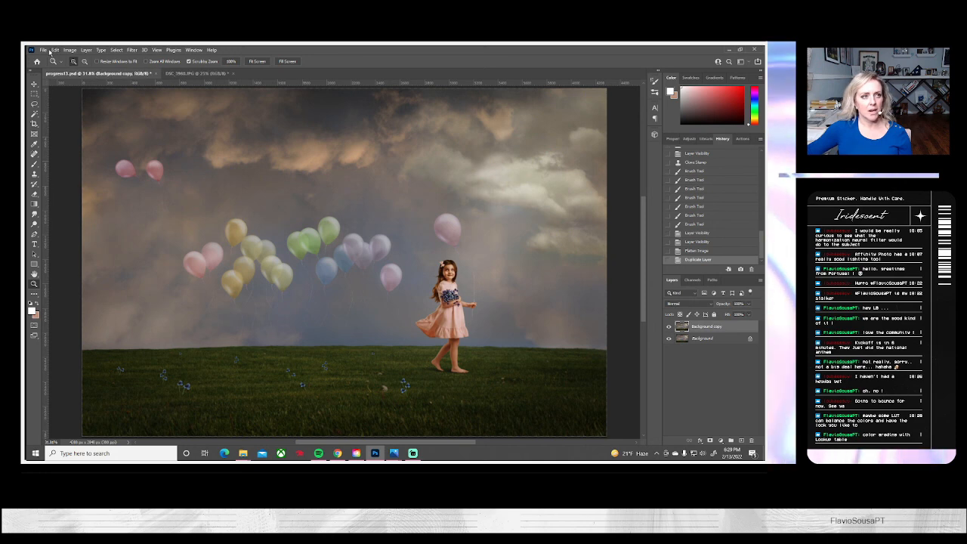
- Save a new version of the document on the computer as progress14.psd with Maximize Compatibility enabled
left_click(43, 50)
left_click(61, 149)
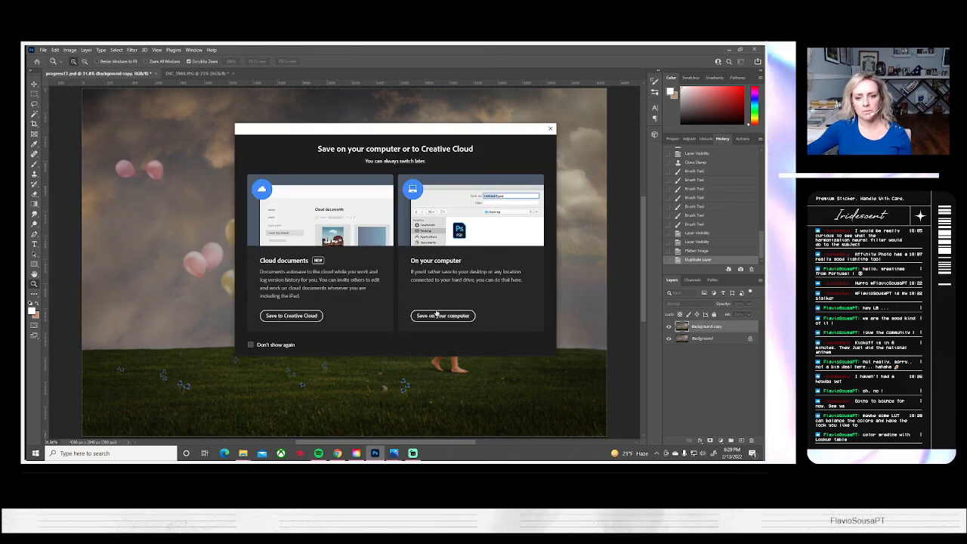
left_click(441, 317)
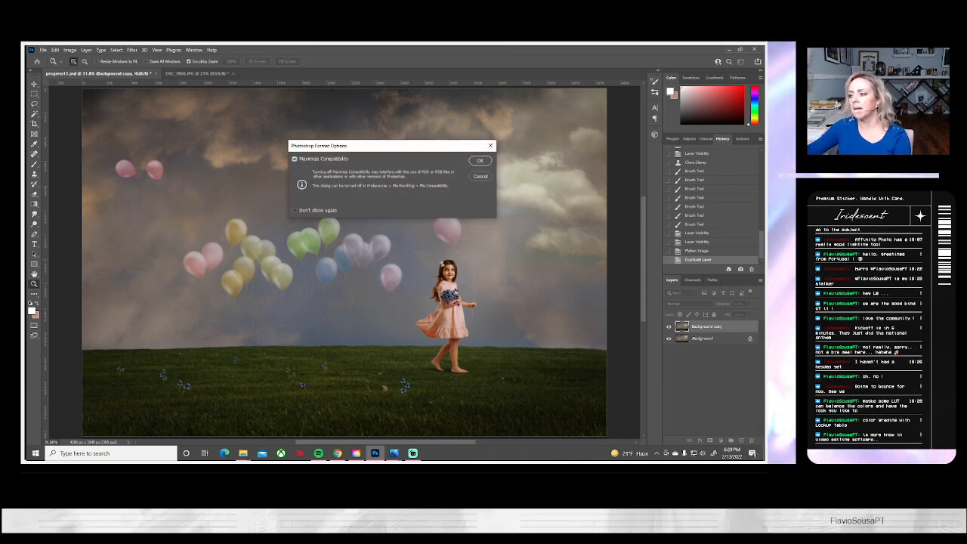
left_click(478, 162)
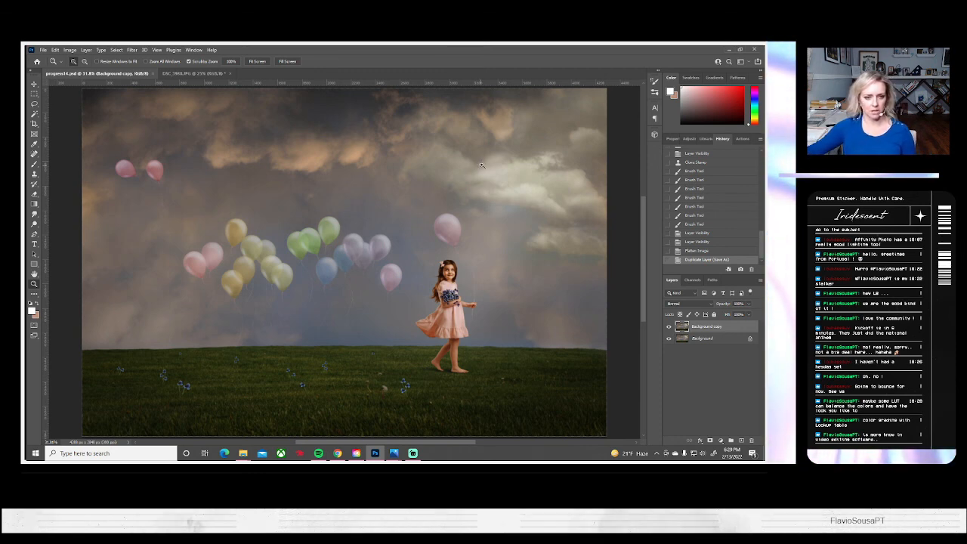
- Compare the image with the Background copy layer hidden and shown, and review the whole composite at a reduced 16.7% view
left_click(668, 327)
left_click(668, 326)
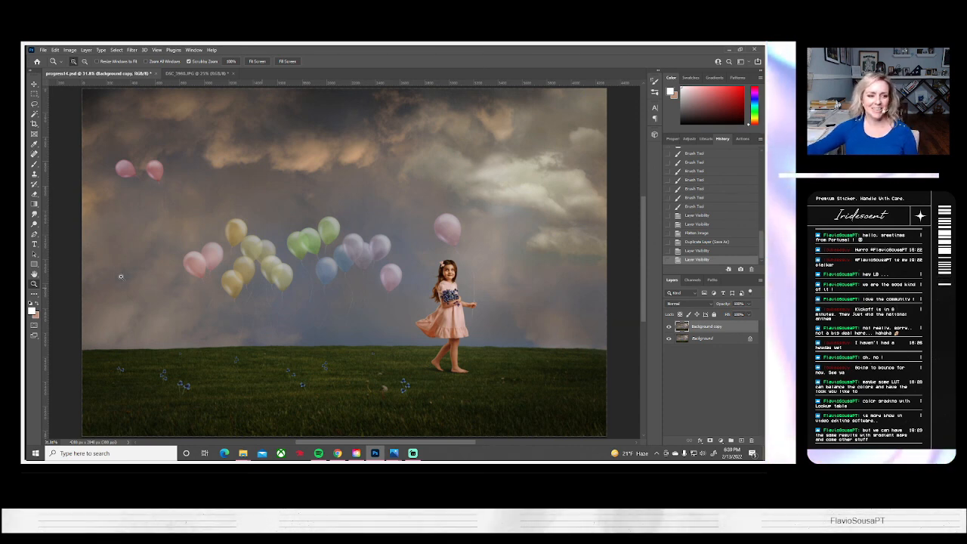
key("ctrl+r")
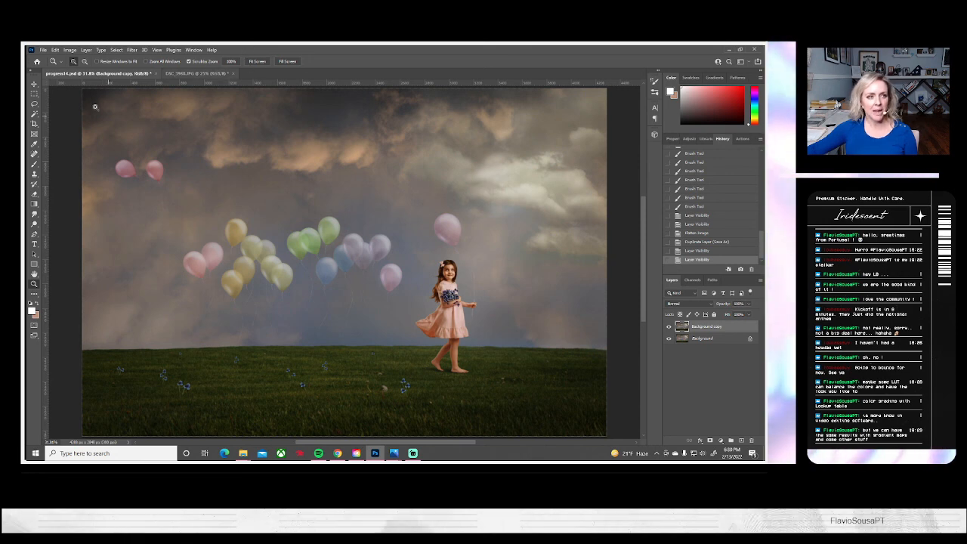
left_click(308, 256, "alt")
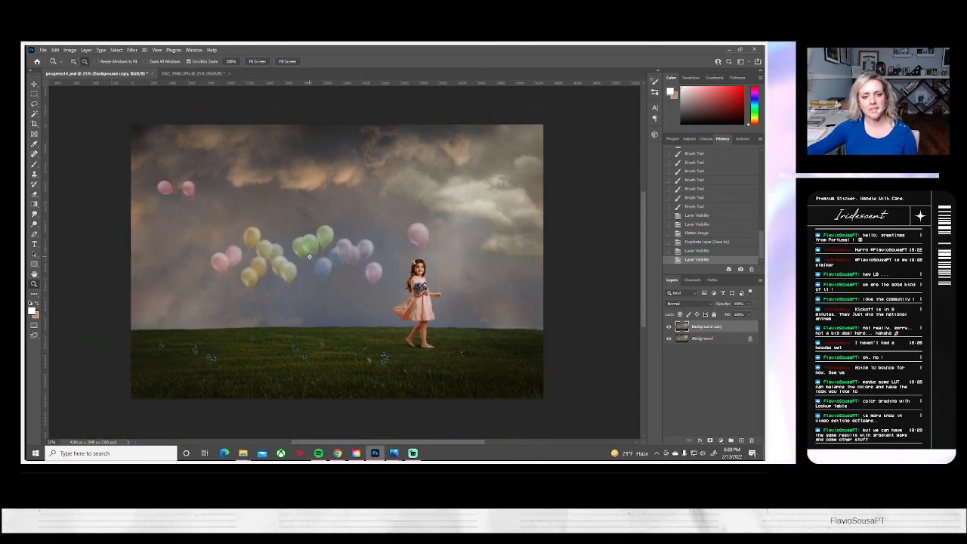
left_click(309, 257, "alt")
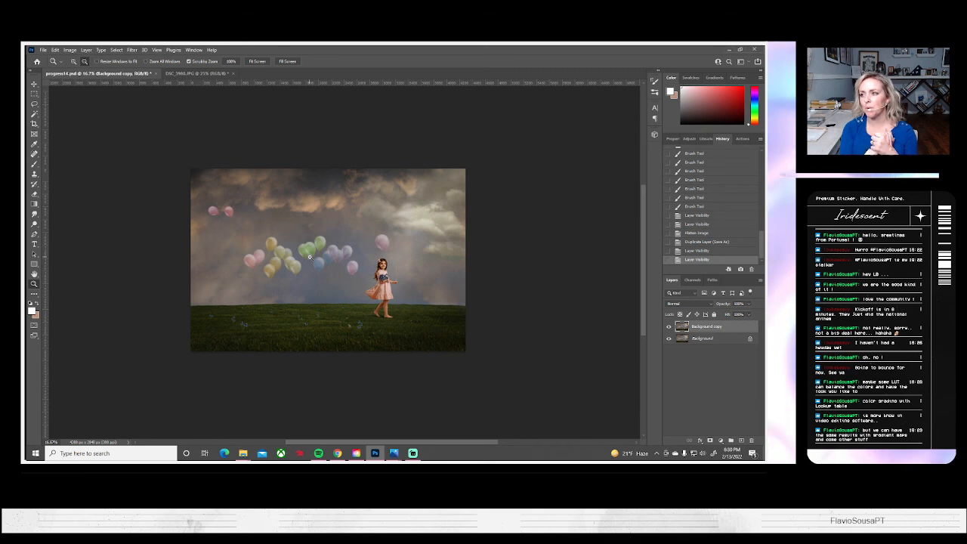